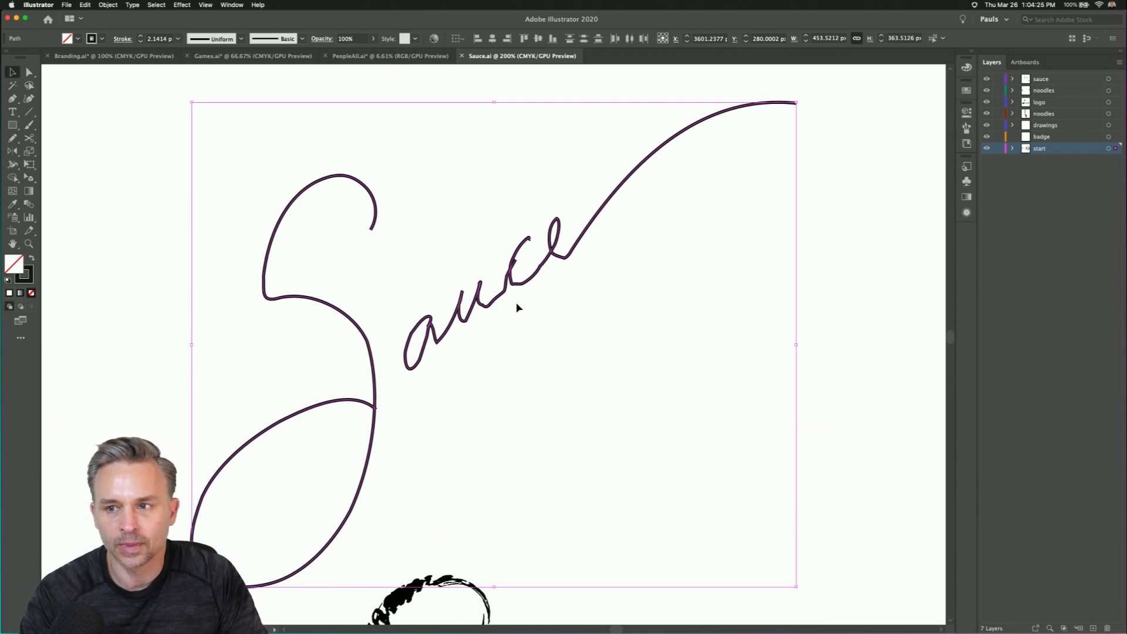
- Check the Sauce script paths in outline view, return to the normal preview and deselect the lettering
key(super+y)
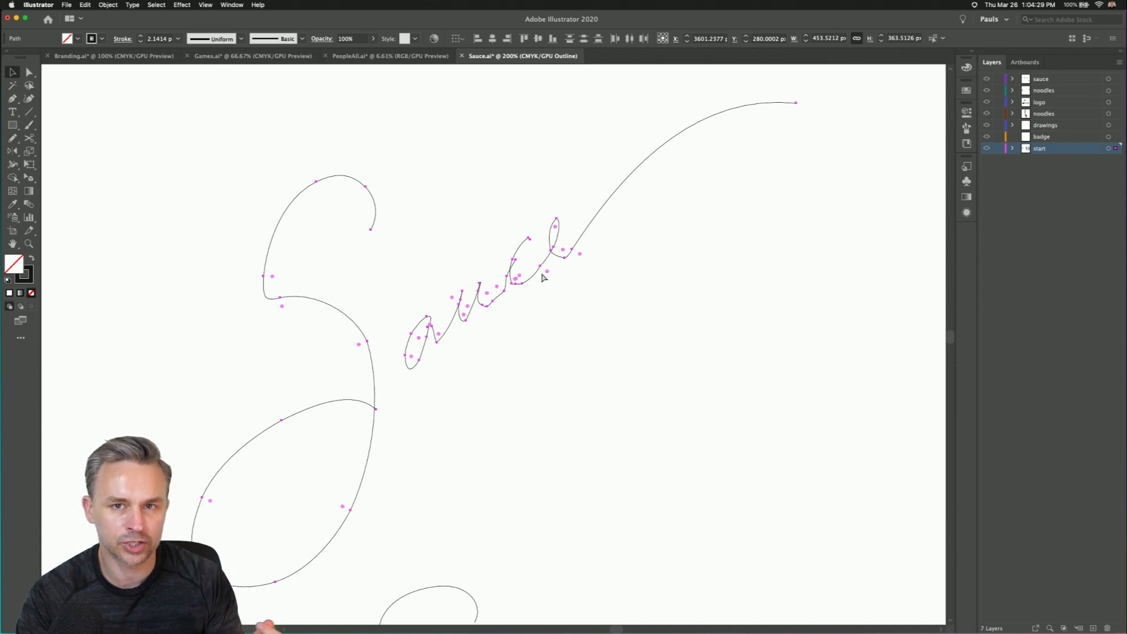
key(super+y)
click(556, 375)
- In concept 3, duplicate the NOODLES & MORE tagline below itself and change the copy to "FAMILY FRIENDLY EATS"
scroll(598, 373, down, 5)
drag(598, 373, 646, 282)
key(super+minus)
key(super+minus)
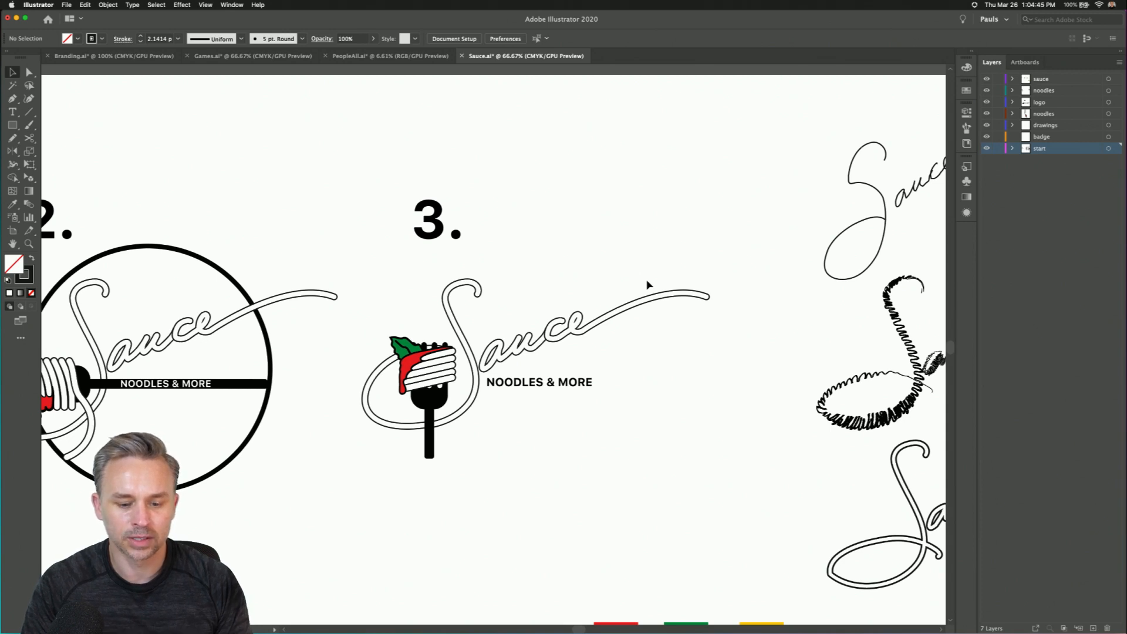
key(super+equal)
key(super+equal)
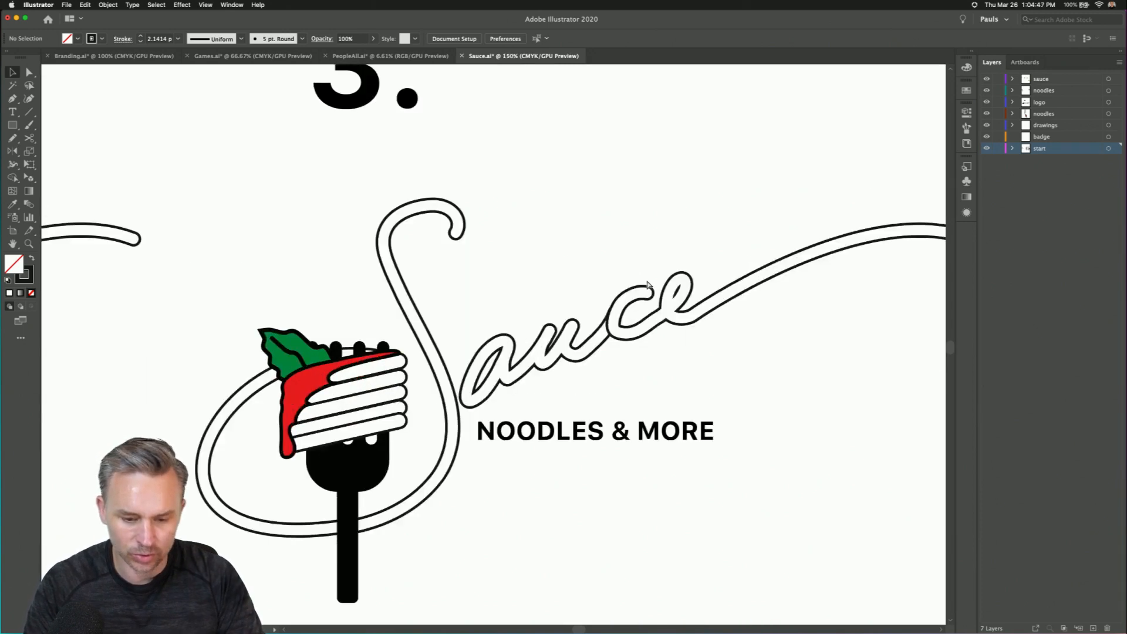
drag(475, 364, 405, 281)
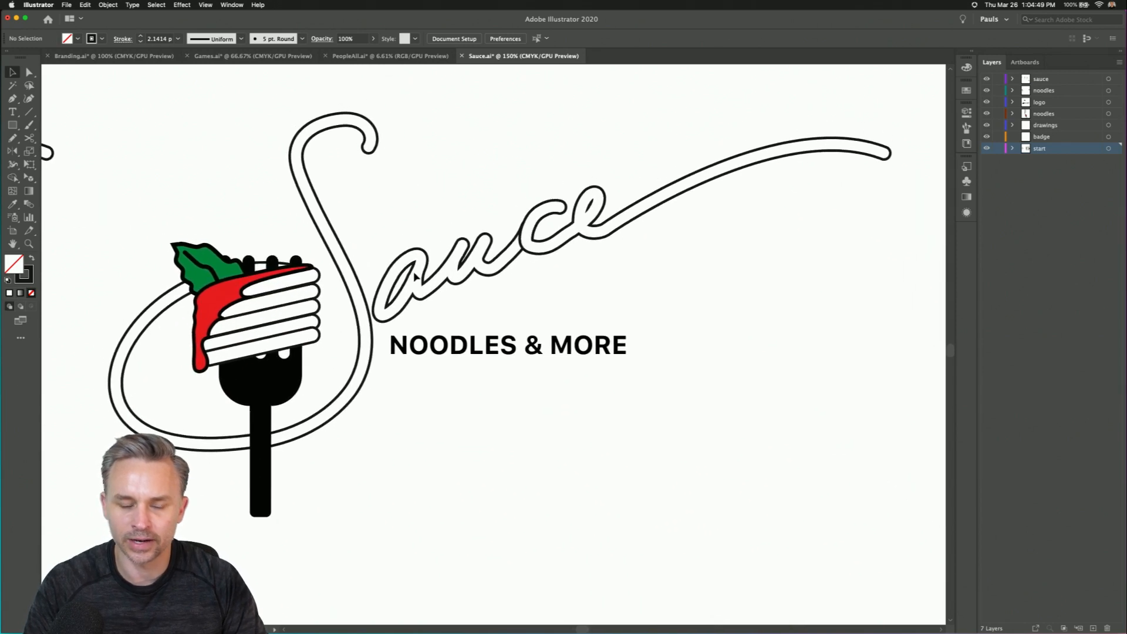
click(486, 345)
alt+drag(486, 346, 486, 421)
triple_click(486, 421)
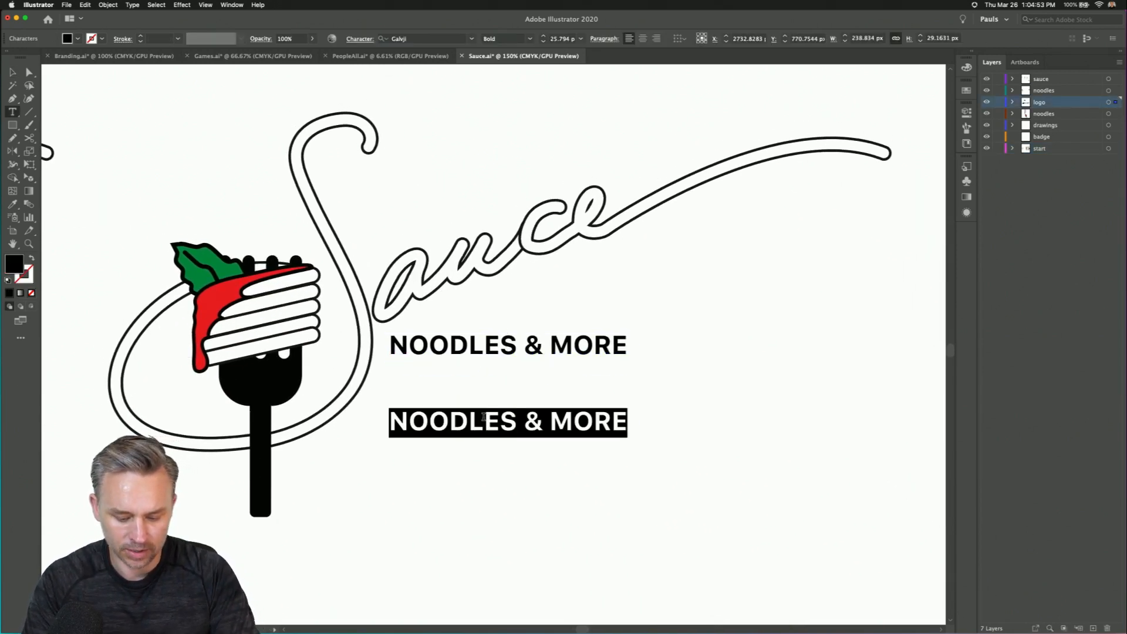
text(FAMILY FR)
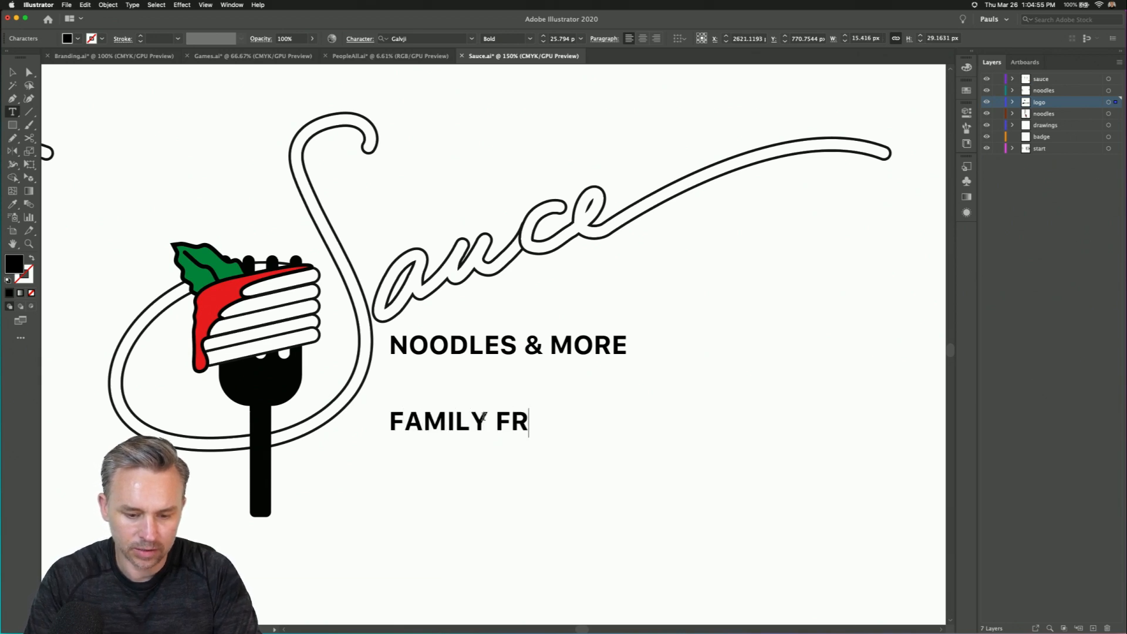
text(IENDLY EATS)
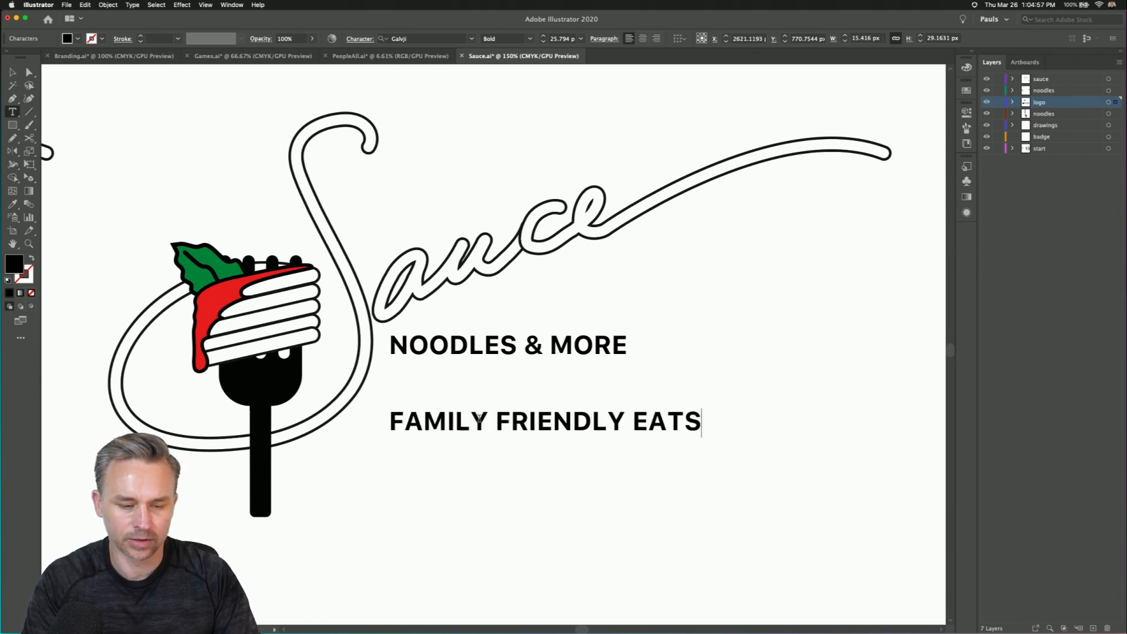
key(Escape)
- Duplicate the FAMILY FRIENDLY EATS line below itself, change the copy to "FAMILY FIRST. PASTA SECONDS." and deselect it
drag(439, 418, 439, 471)
double_click(439, 472)
key(super+a)
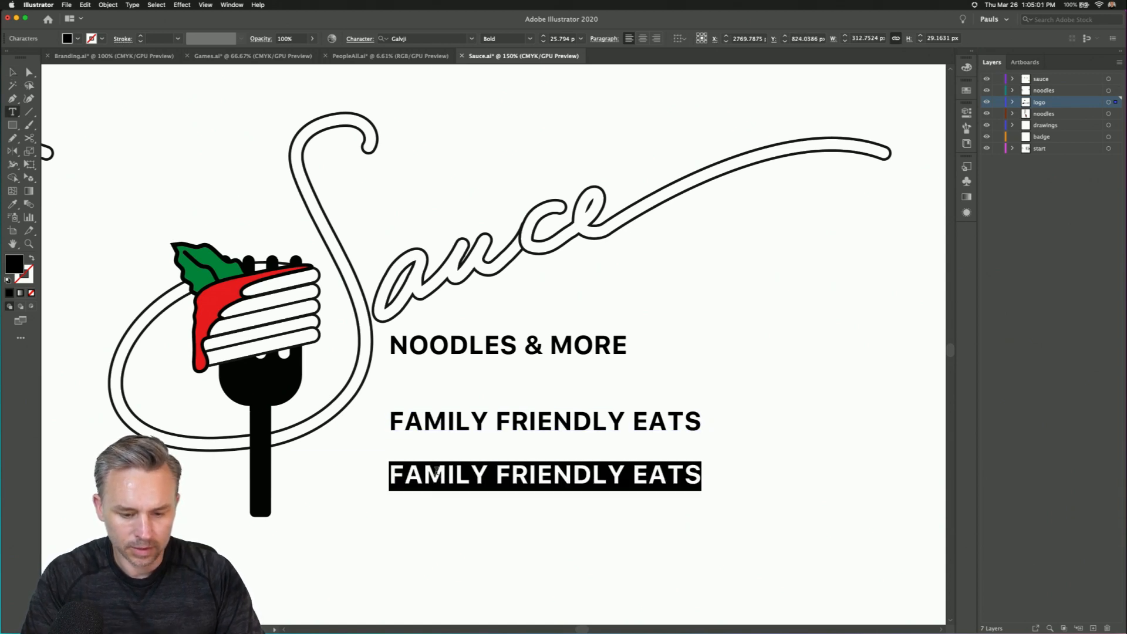
text(FA)
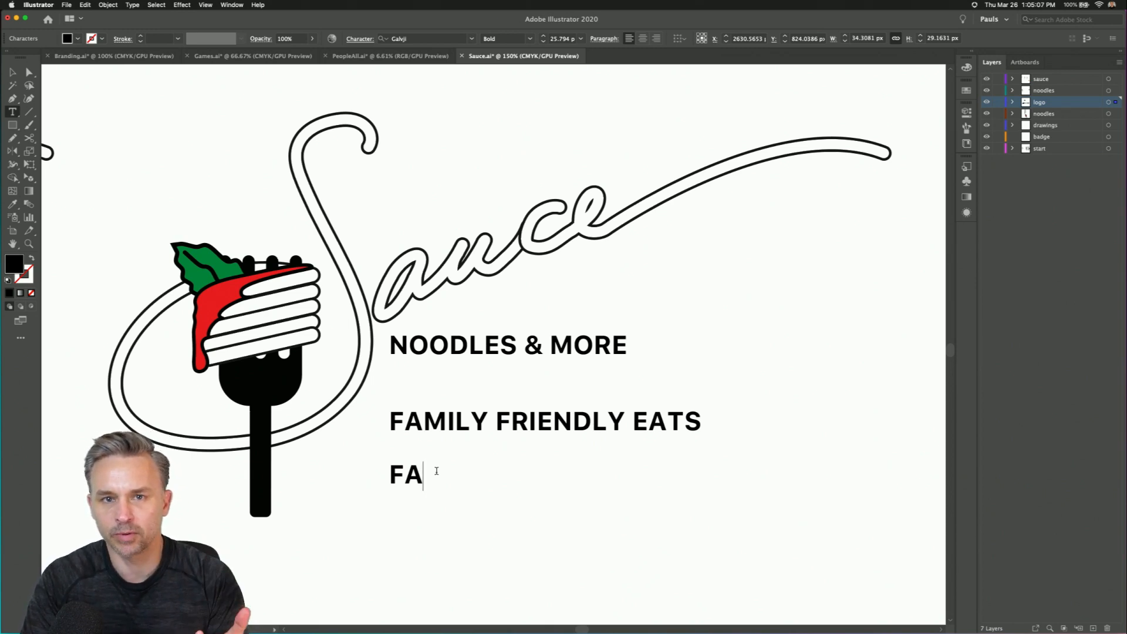
text(MI)
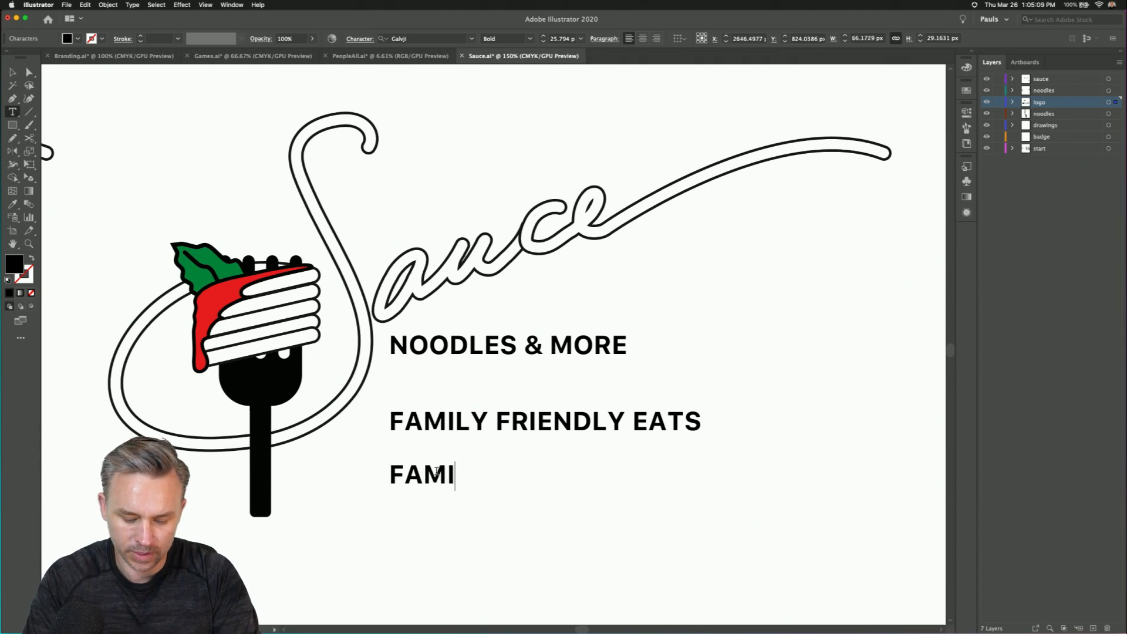
text(LY FIRST)
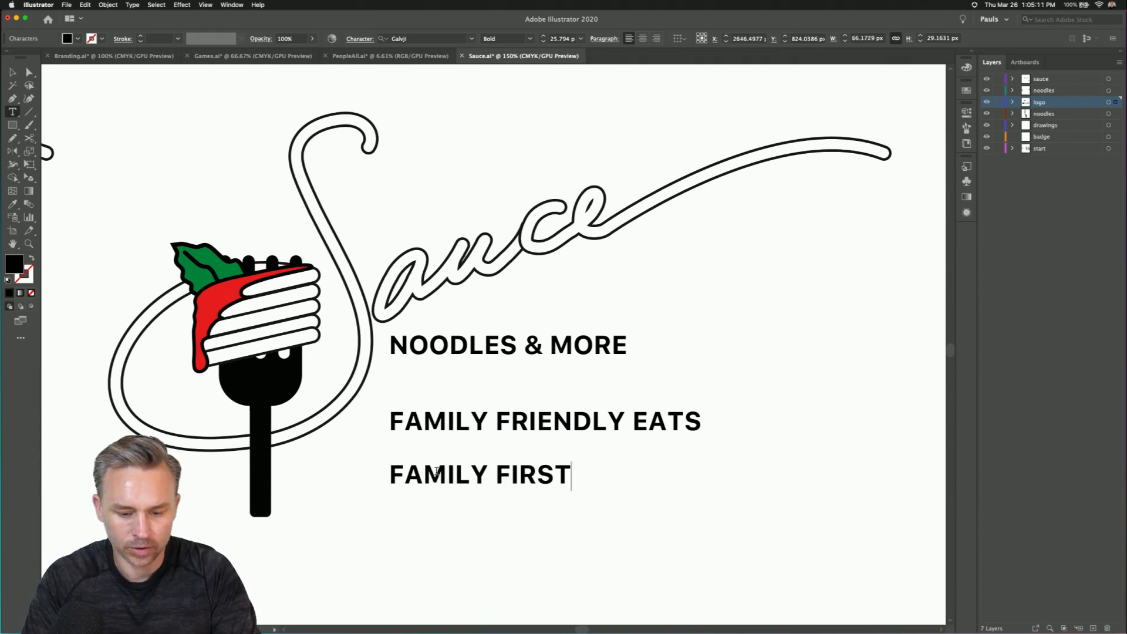
text(. PASTA SECO)
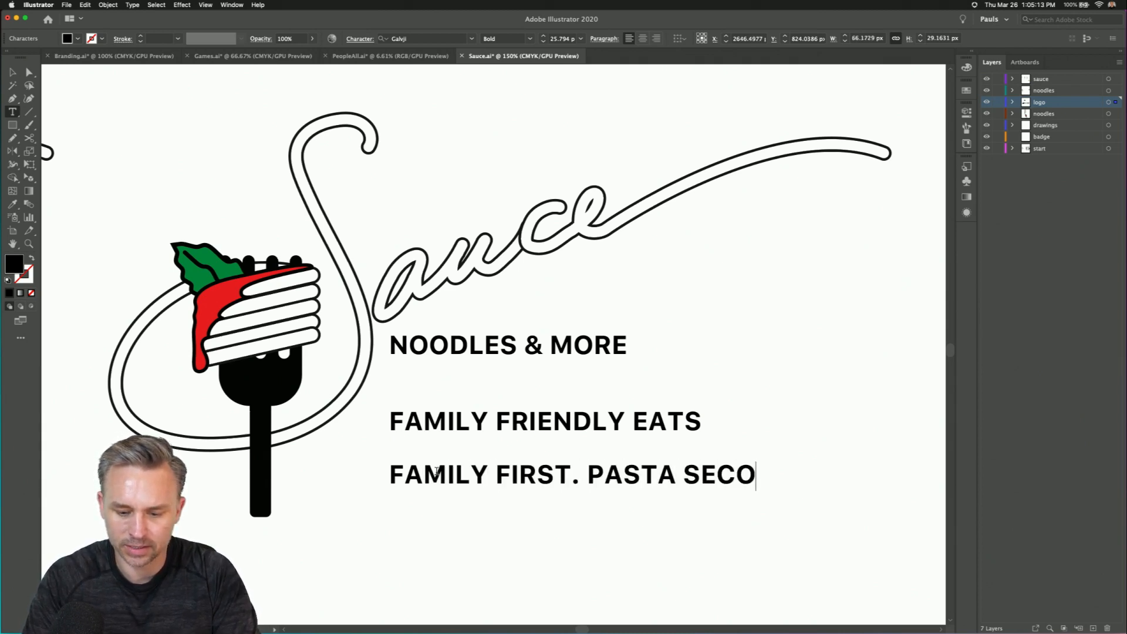
text(ND.S.)
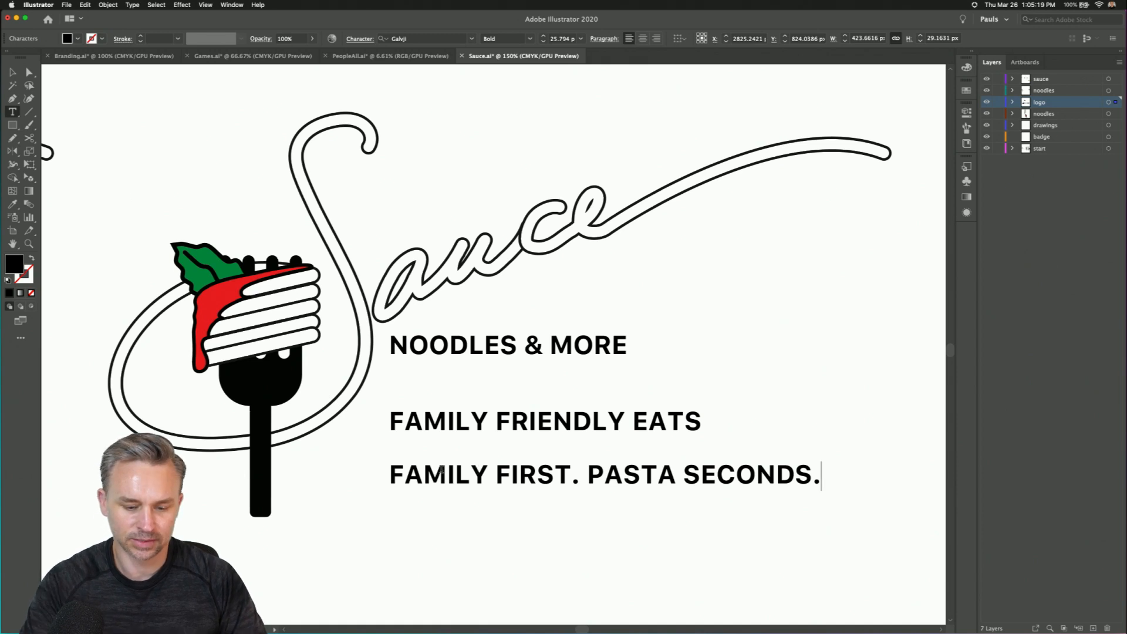
click(12, 72)
click(170, 190)
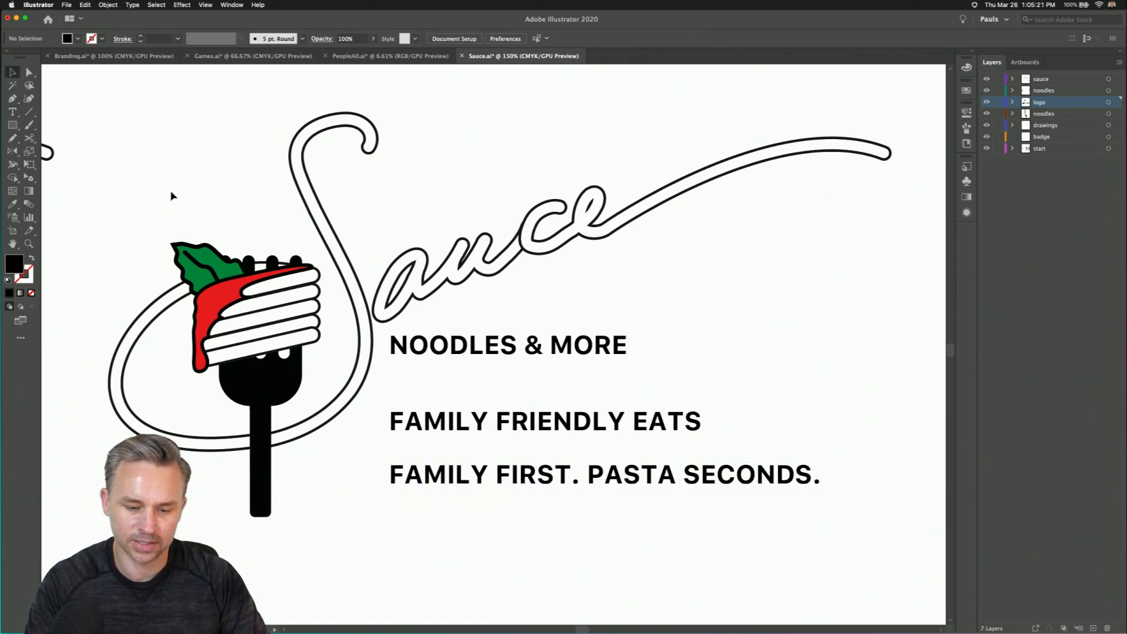
- Move the FAMILY FRIENDLY EATS line slightly up toward NOODLES & MORE in concept 3 and deselect it
key(super+minus)
scroll(232, 287, left, 5)
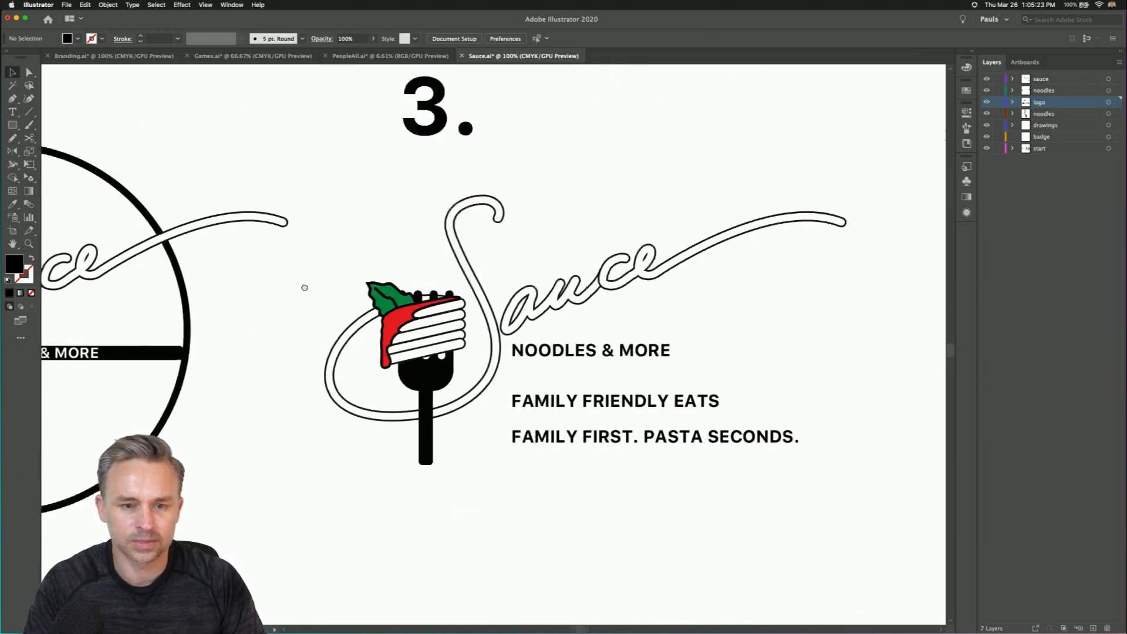
drag(627, 398, 626, 388)
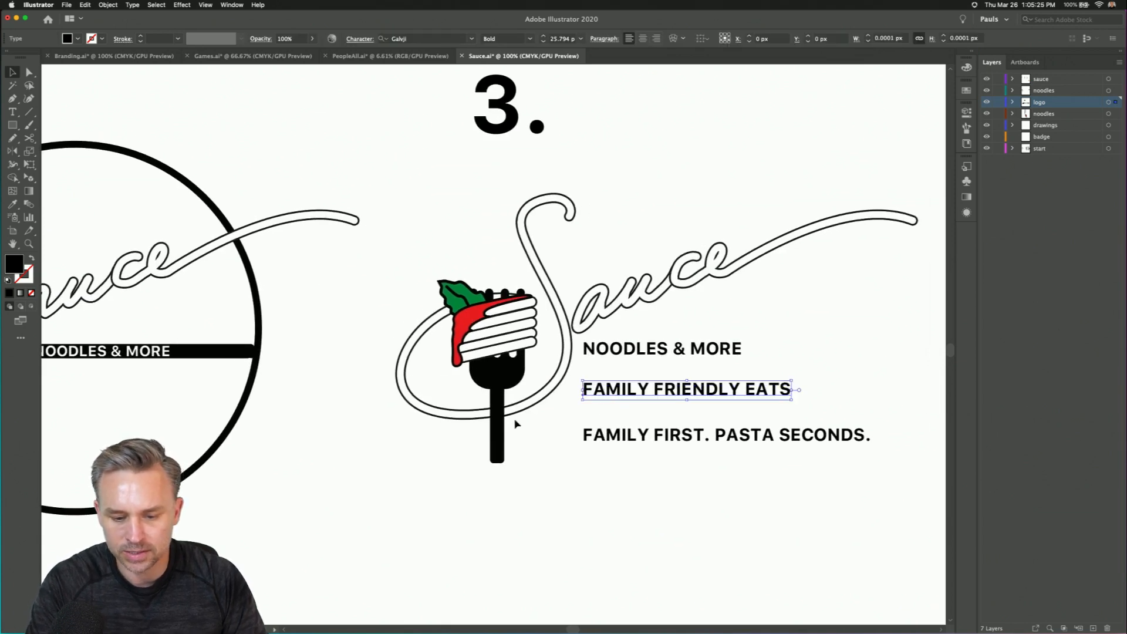
click(533, 422)
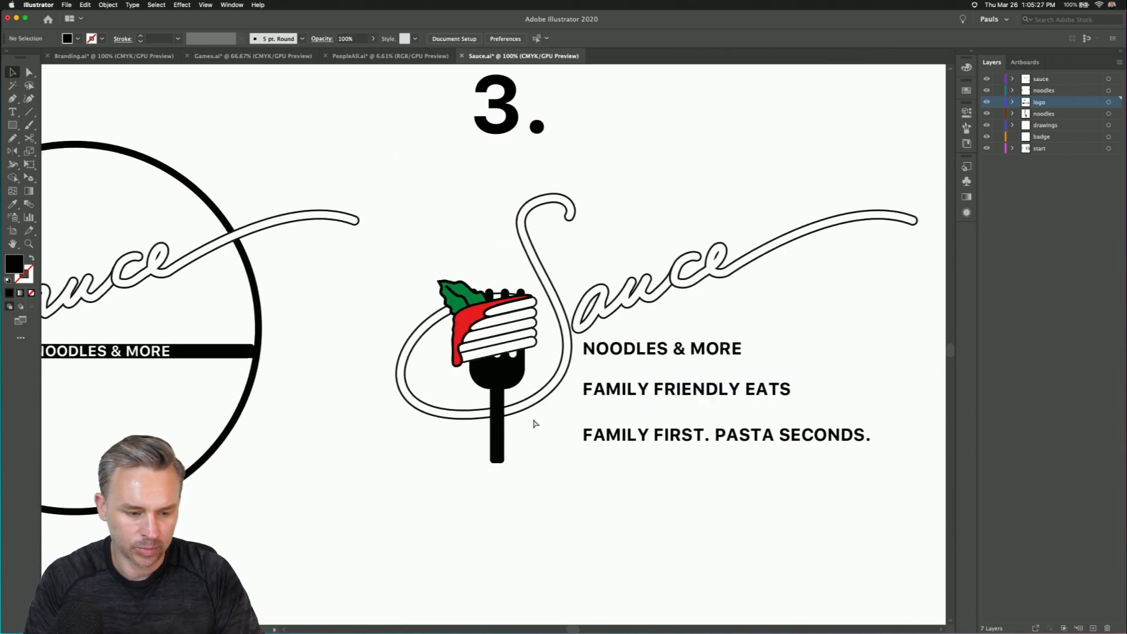
- Collapse the layers list to widen the canvas and look over logo concepts 1, 2 and 3
key(super+minus)
scroll(537, 423, left, 10)
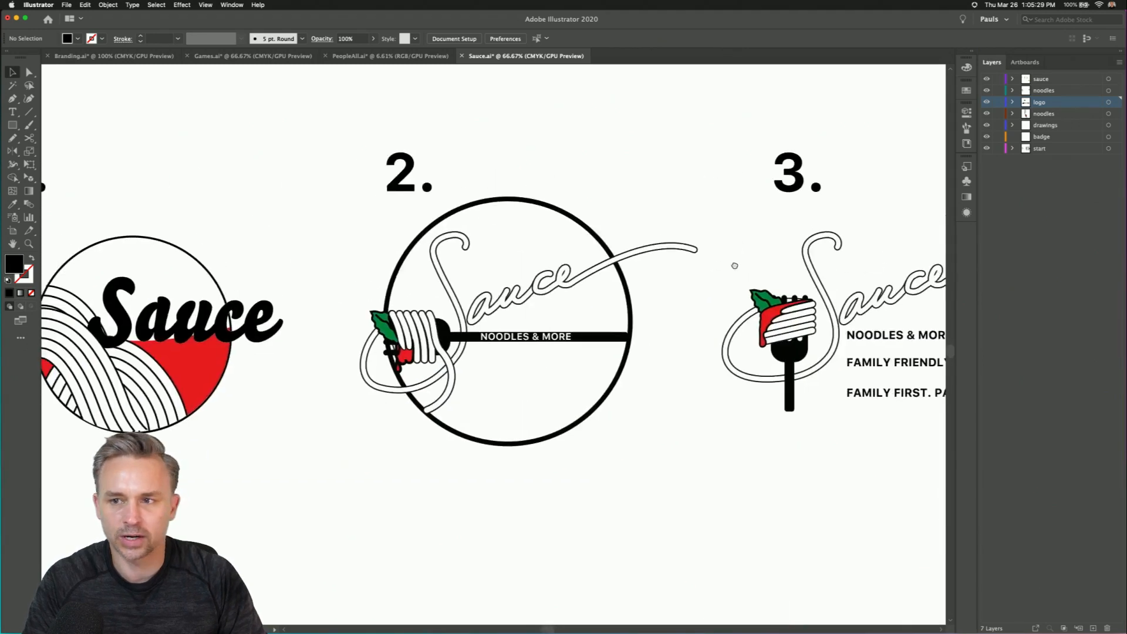
scroll(352, 288, right, 2)
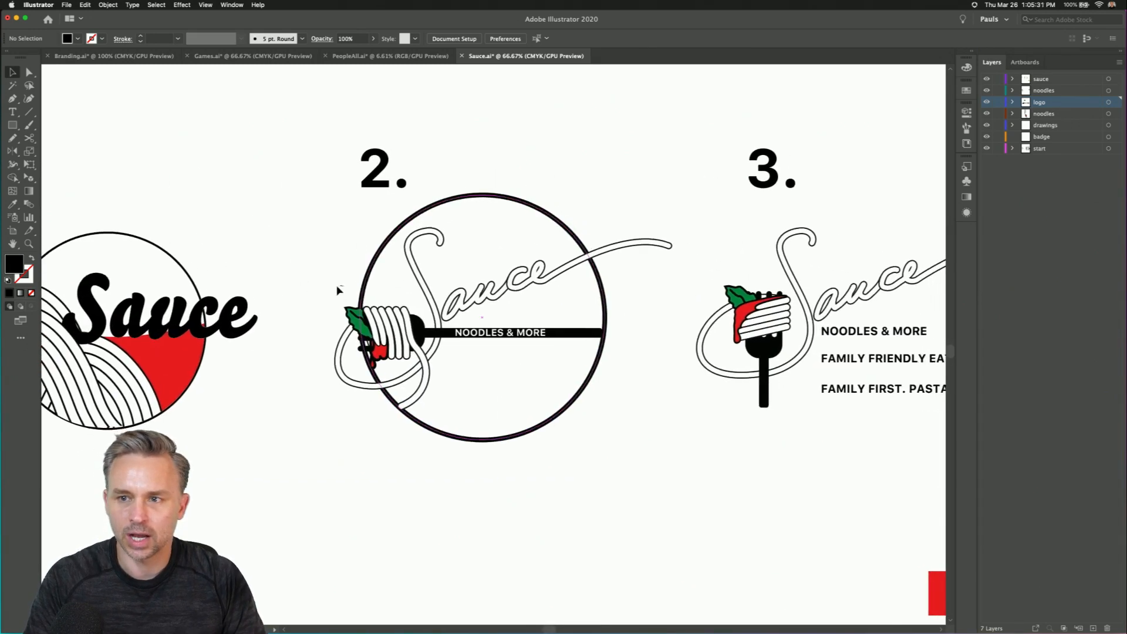
click(1122, 53)
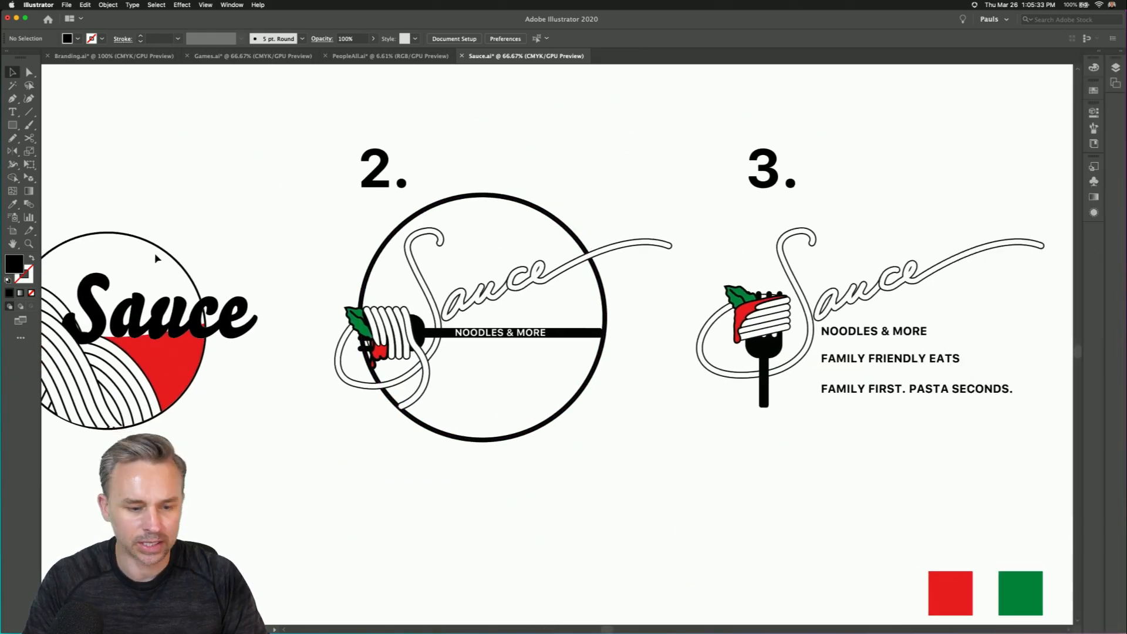
scroll(293, 194, left, 4)
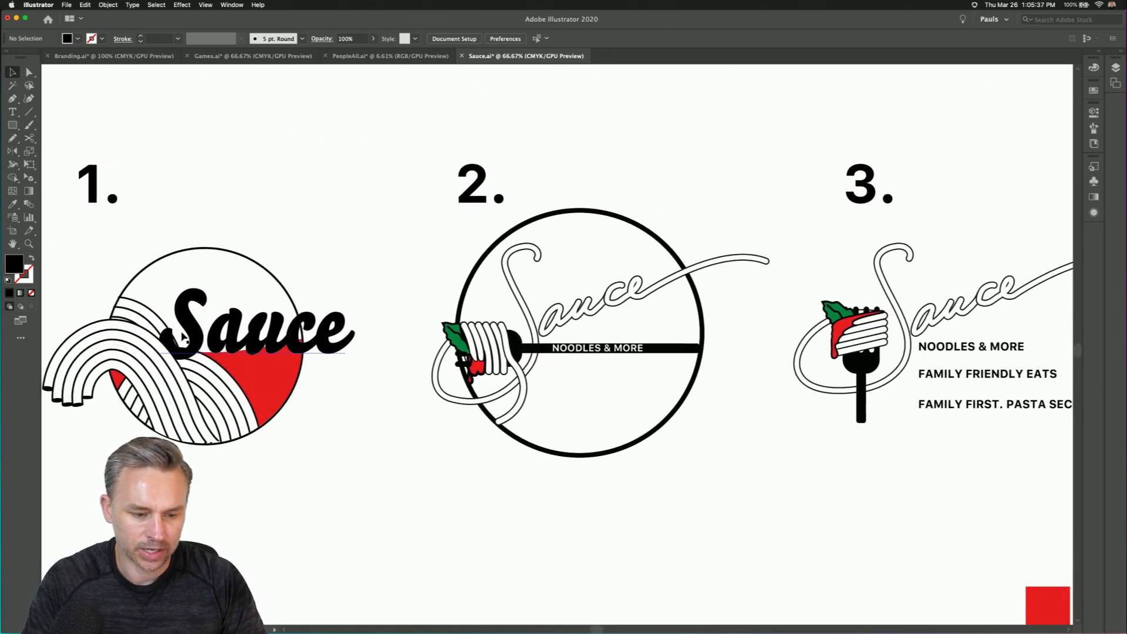
scroll(194, 178, left, 5)
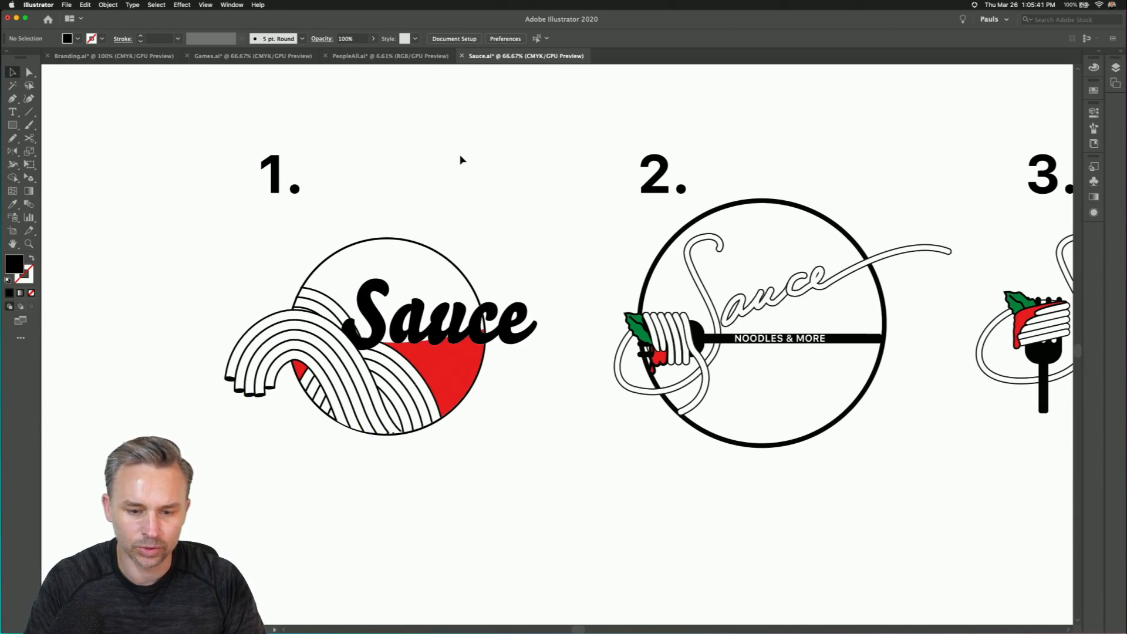
mouse_move(592, 200)
mouse_down()
mouse_move(444, 262)
mouse_move(584, 181)
mouse_up()
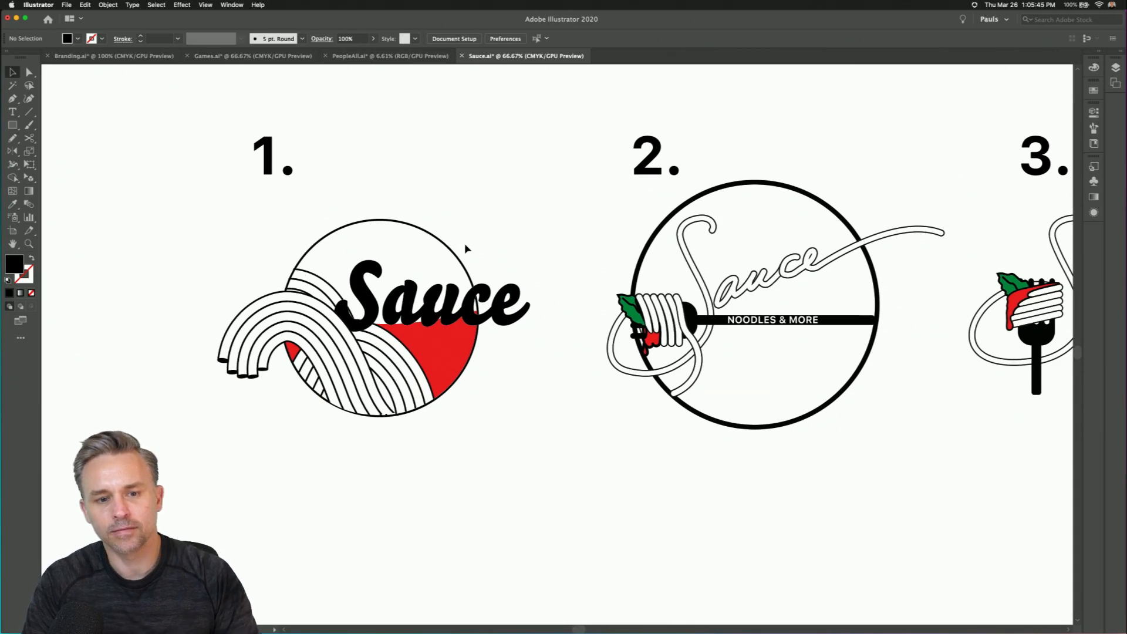
- Duplicate the FAMILY FIRST. PASTA SECONDS. line below itself, change the copy to "FAMIILY. FOOD. SAUCE." and deselect it
drag(633, 285, 313, 312)
scroll(634, 305, right, 5)
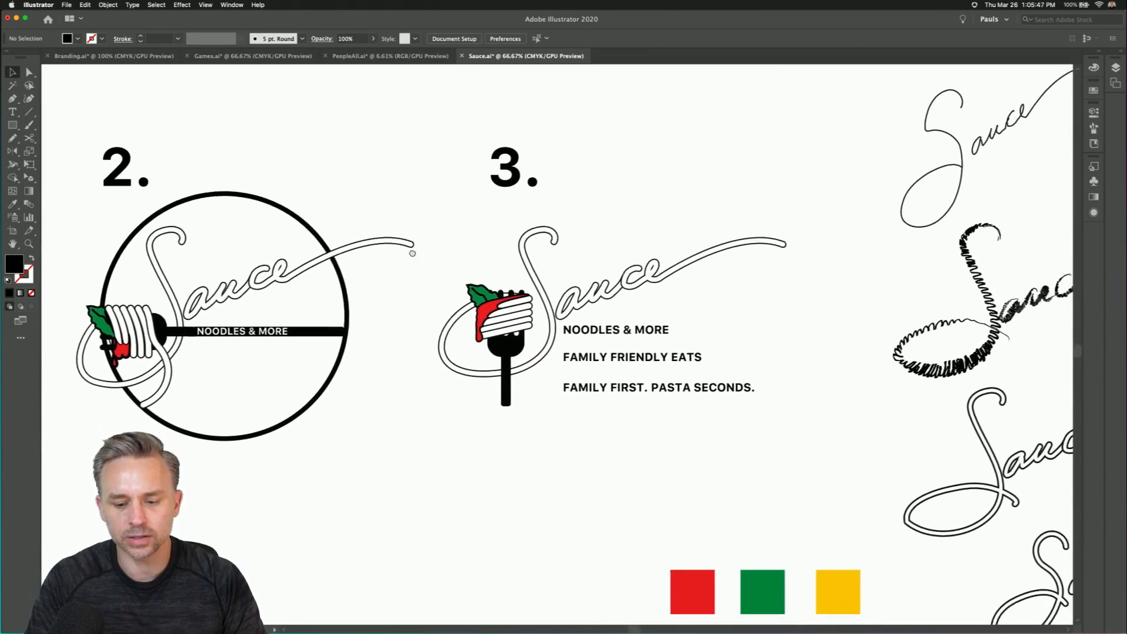
scroll(581, 352, down, 3)
drag(537, 321, 537, 346)
double_click(538, 342)
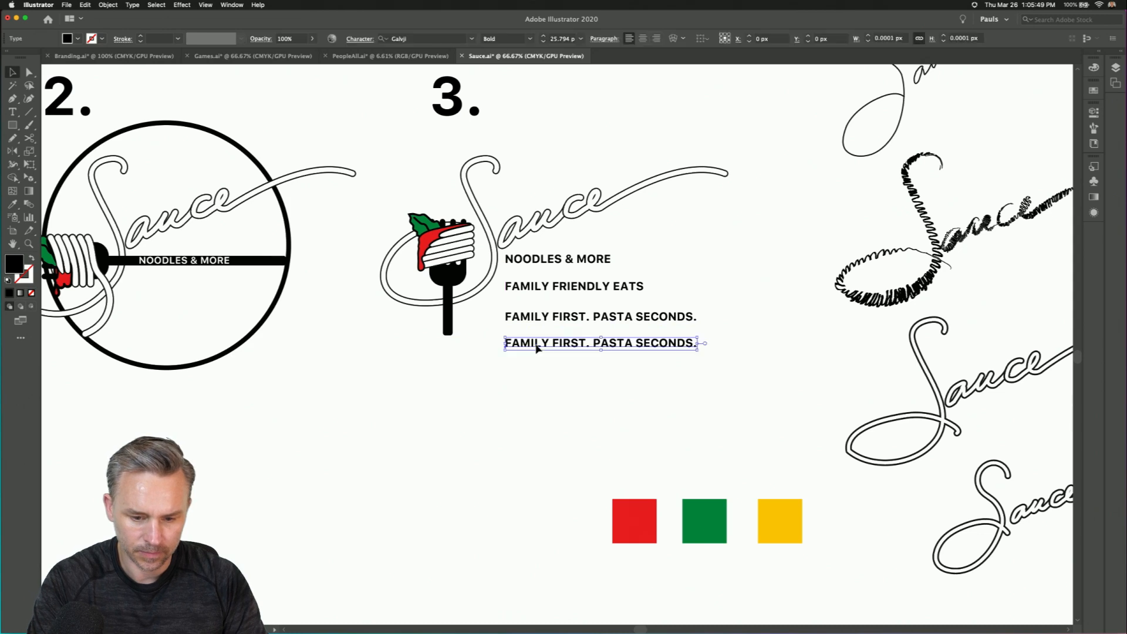
key(super+a)
text(FAMILY FOOD.)
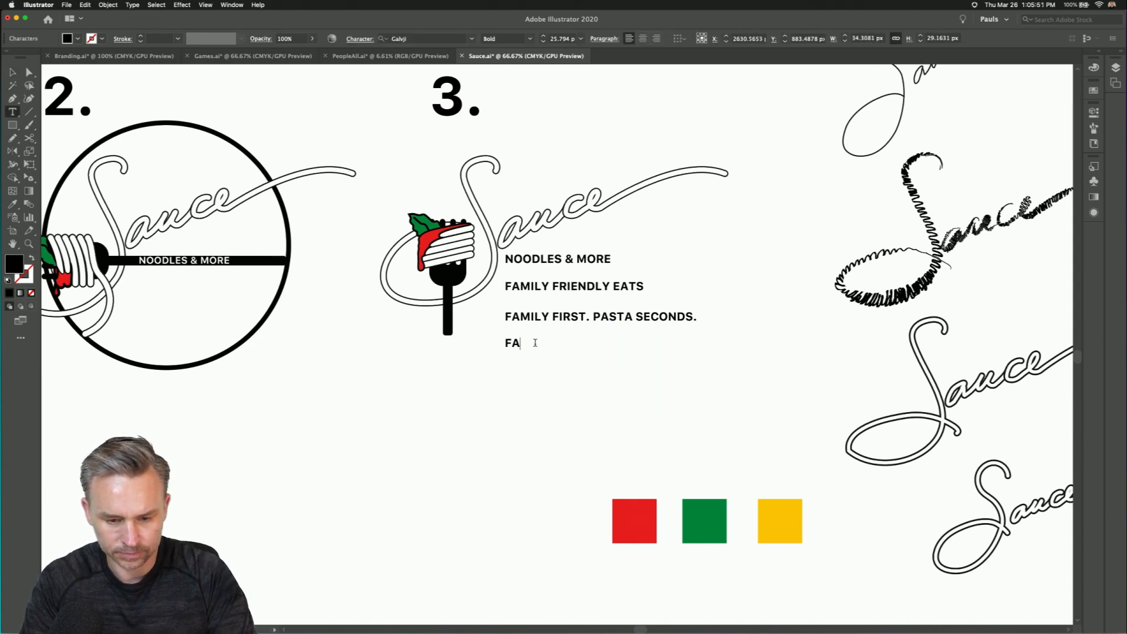
key(BackSpace)
key(BackSpace)
key(BackSpace)
key(BackSpace)
key(BackSpace)
key(BackSpace)
text(. FOOD. SA)
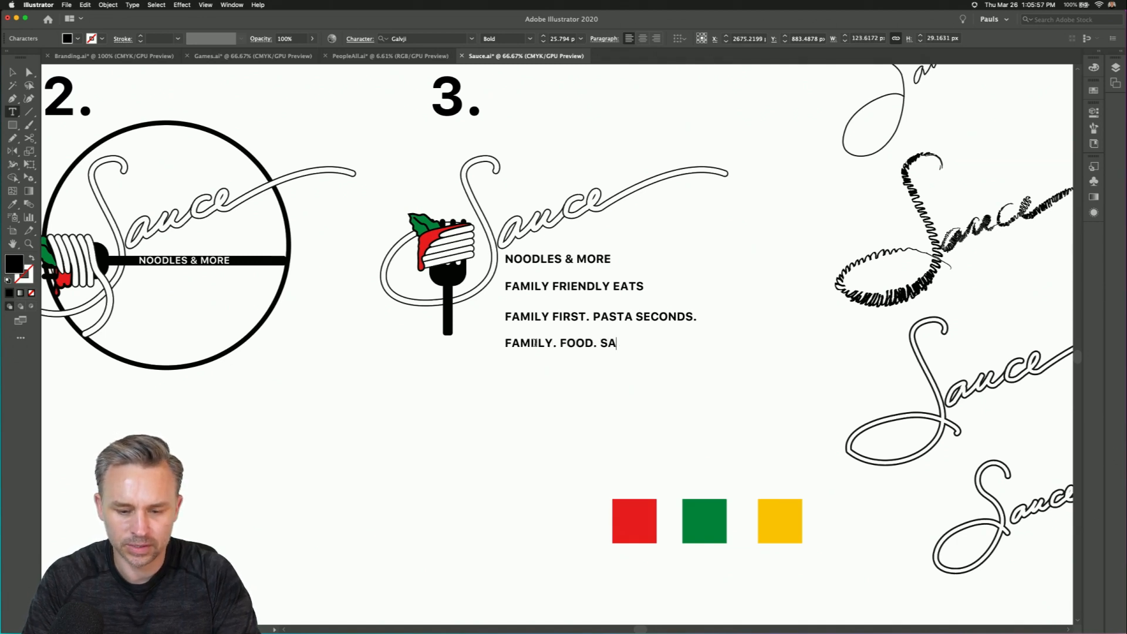
text(UCE.)
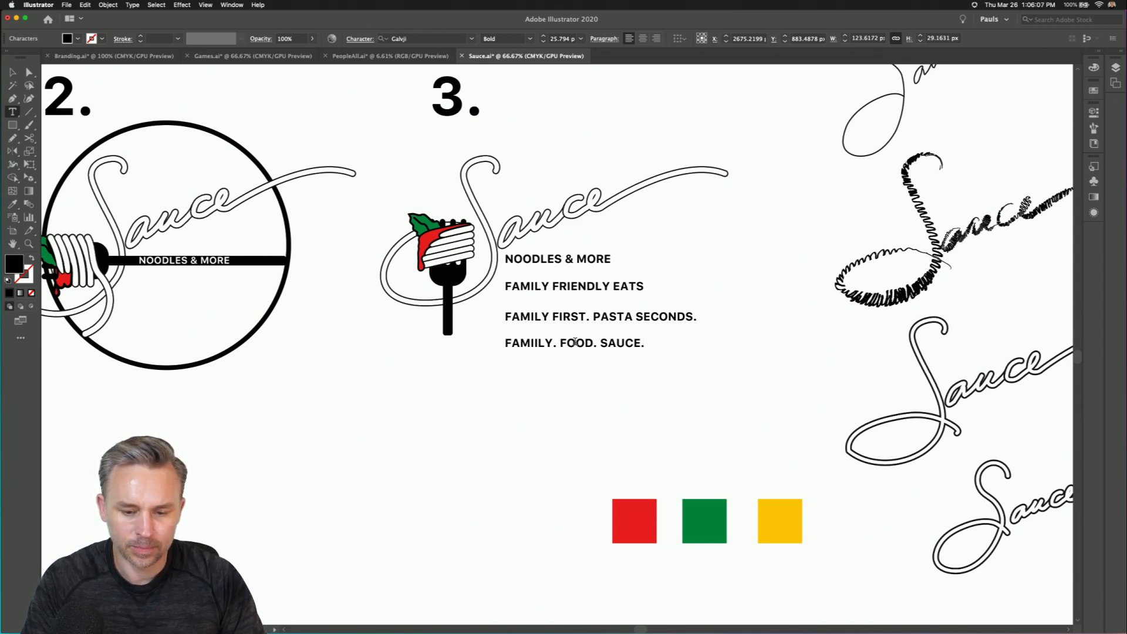
click(12, 71)
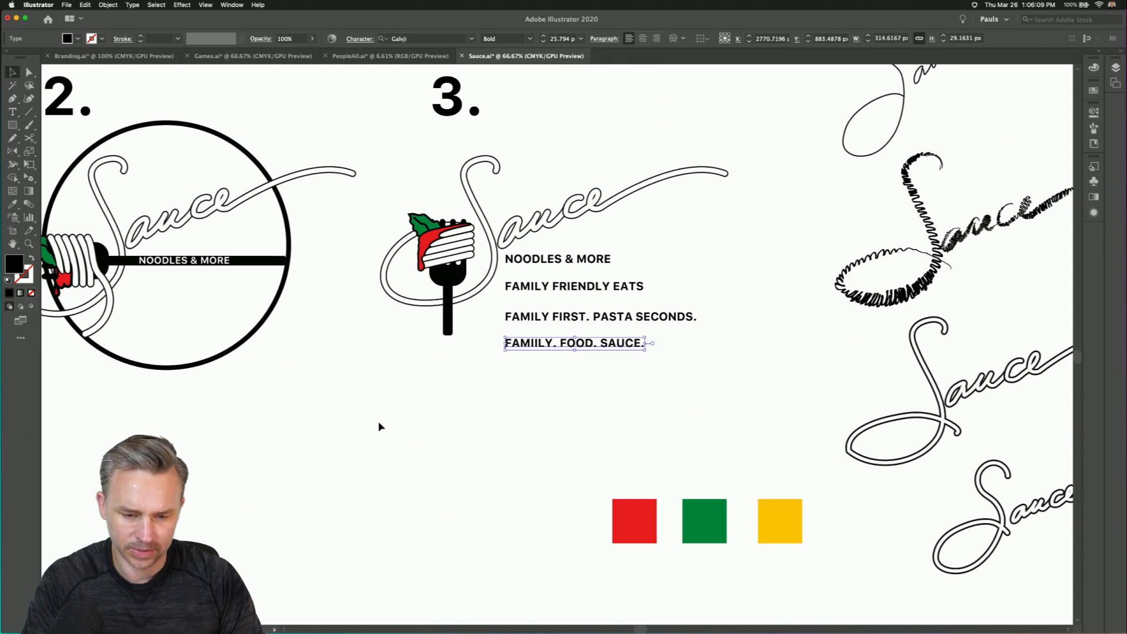
click(310, 437)
- Review the three numbered Sauce logo concepts side by side, with nothing selected
key(super+minus)
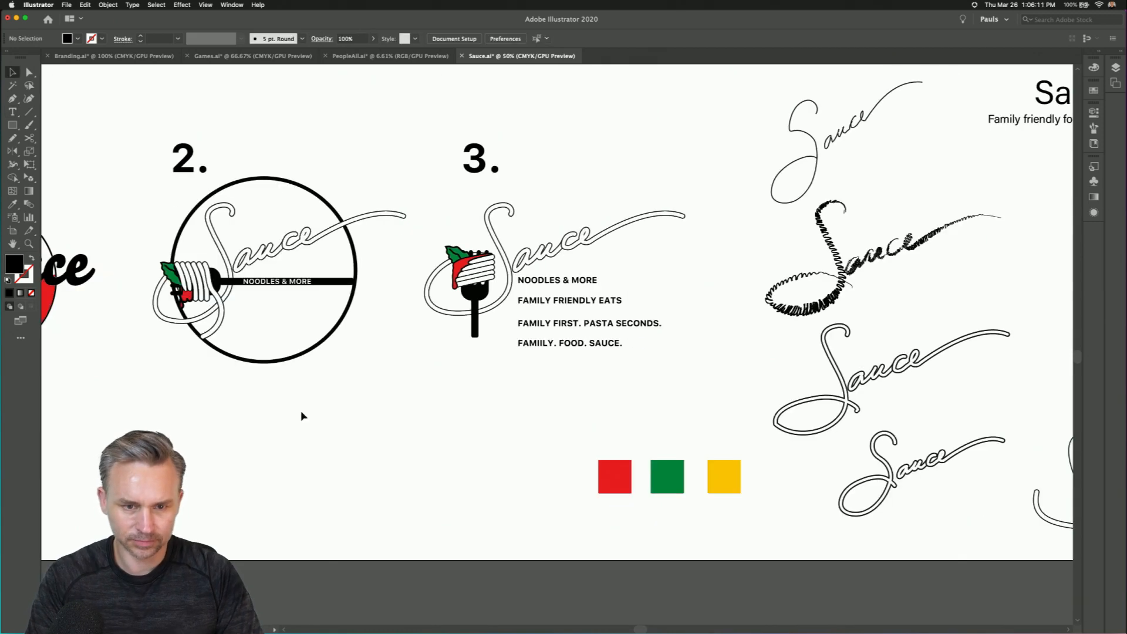
drag(301, 412, 517, 488)
click(476, 341)
click(319, 235)
click(364, 278)
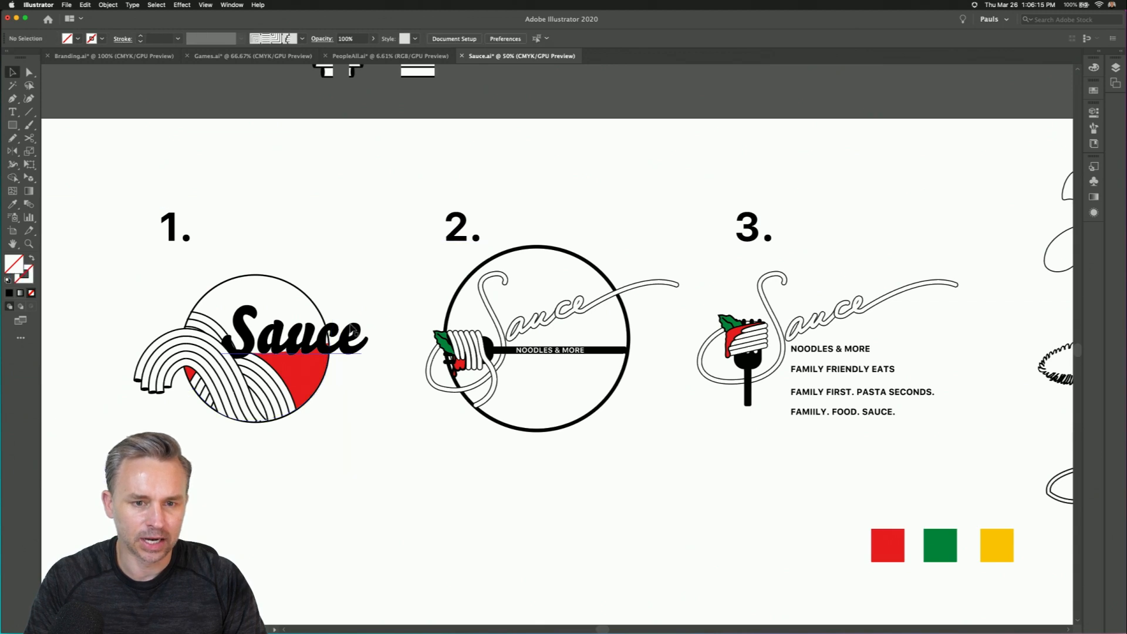
scroll(372, 256, down, 2)
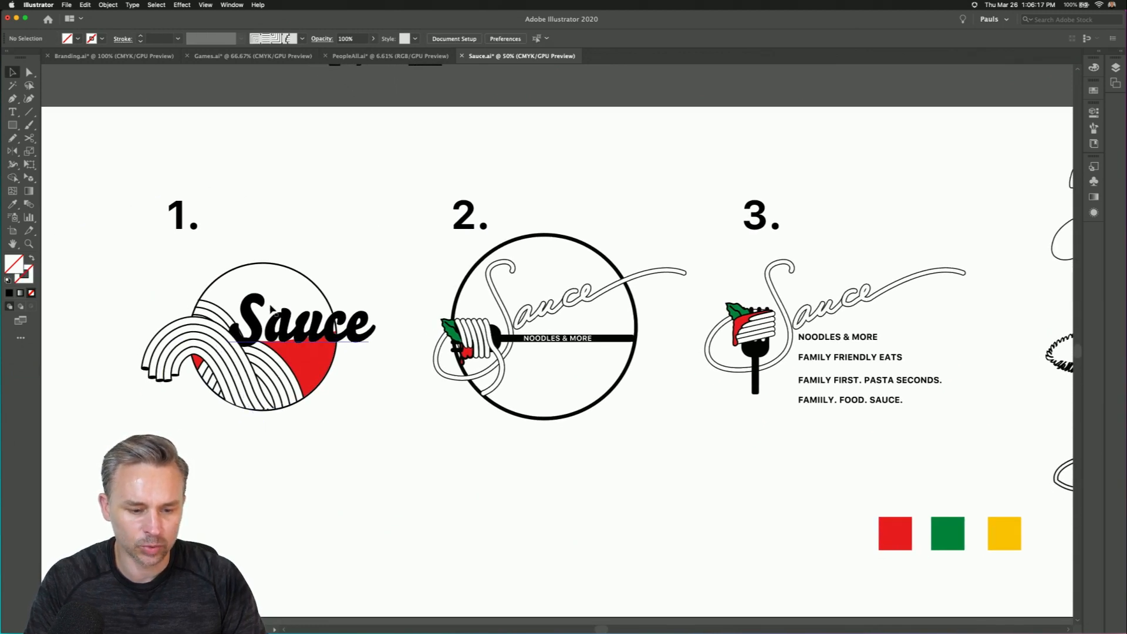
drag(288, 277, 364, 273)
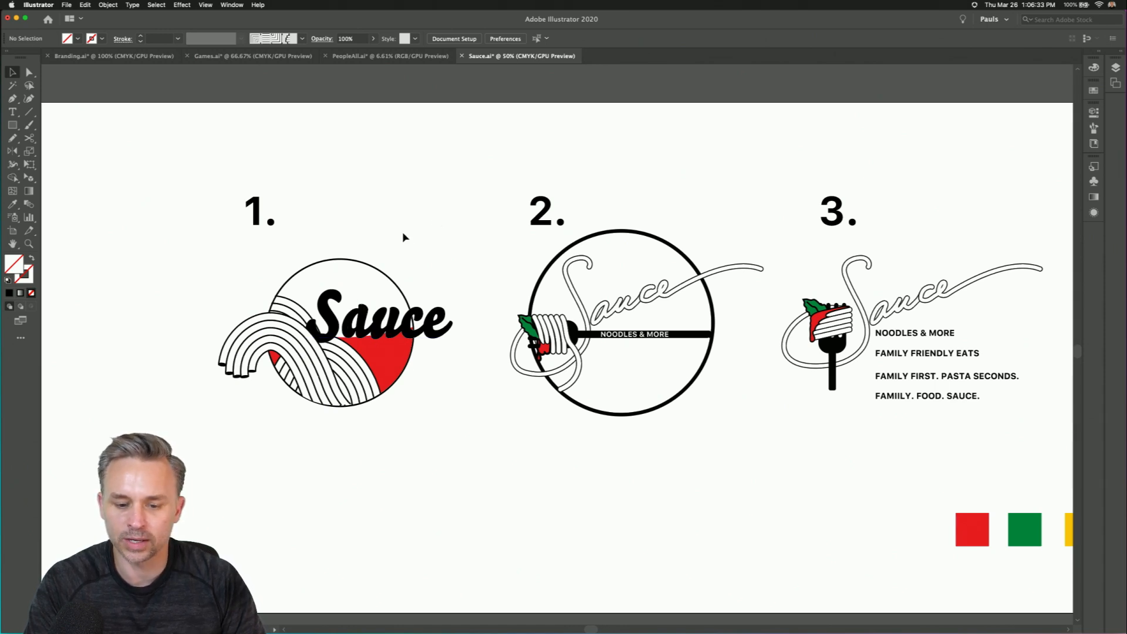
- Expand the color, brush and appearance controls and view the striped noodle pieces above the artboard
click(1100, 54)
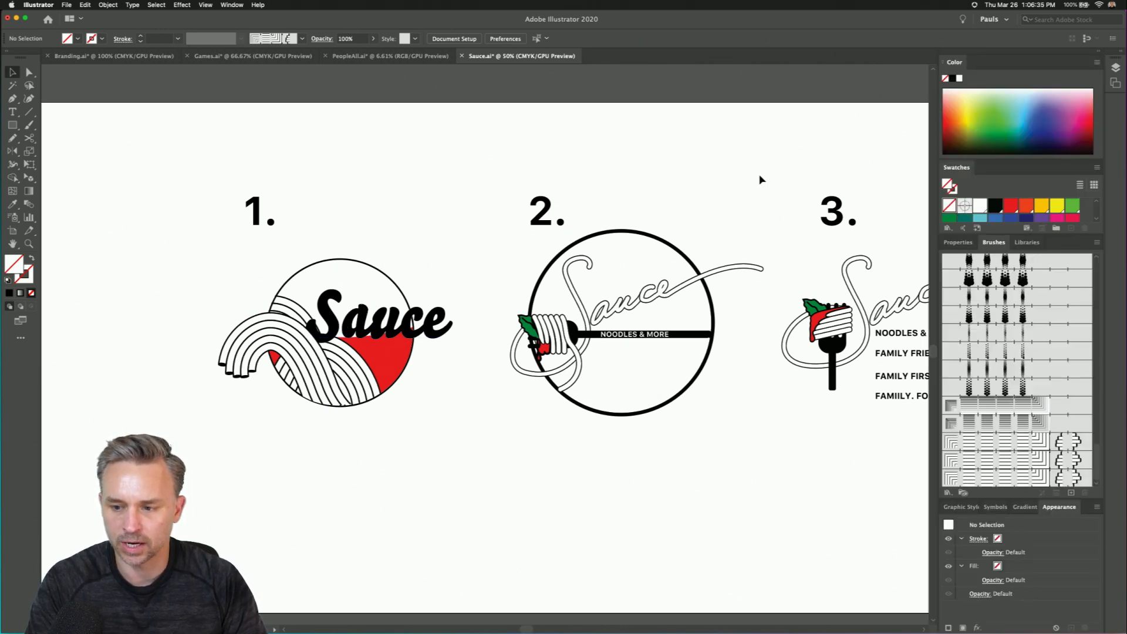
scroll(480, 166, up, 5)
scroll(480, 167, right, 2)
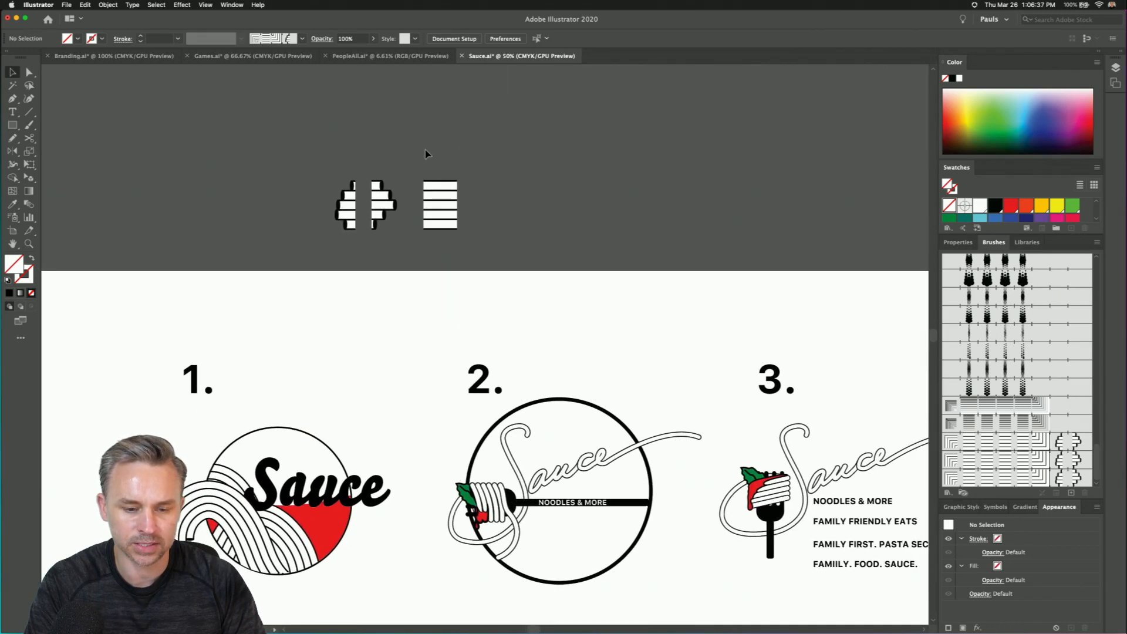
click(437, 200)
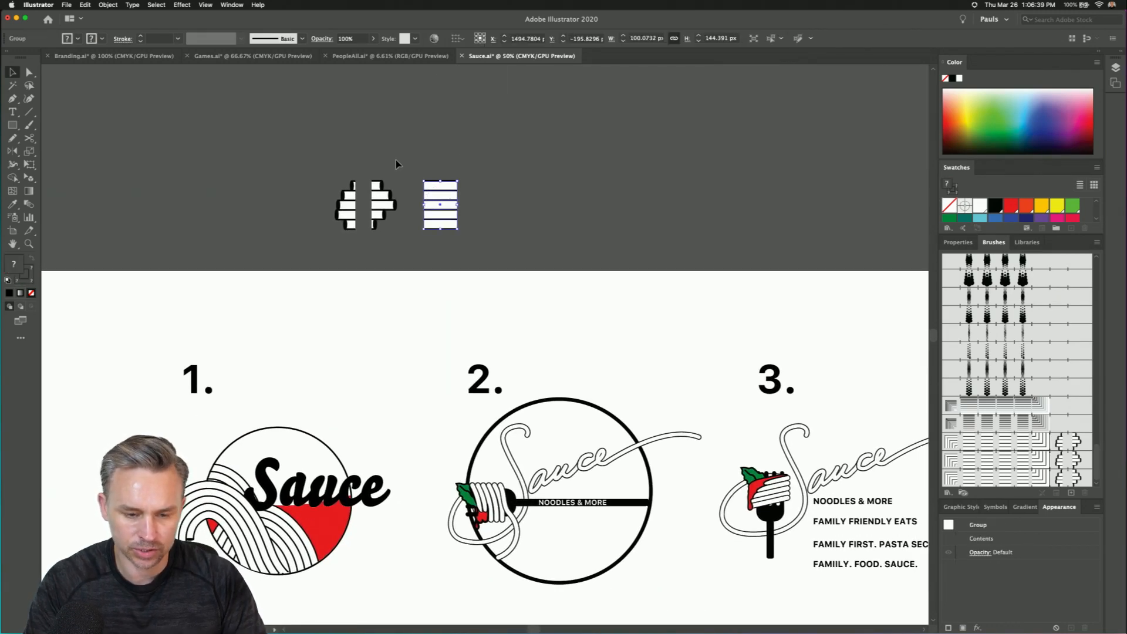
key(super+equal)
key(super+equal)
key(super+equal)
key(super+equal)
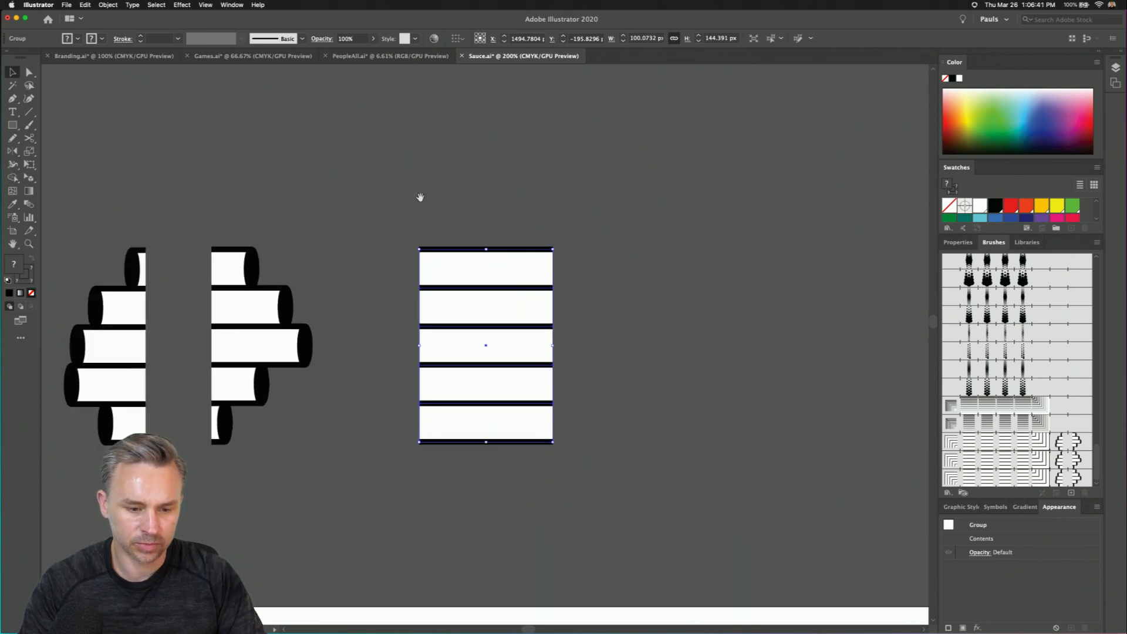
scroll(414, 188, left, 5)
mouse_move(651, 209)
mouse_down()
mouse_move(992, 464)
mouse_move(1001, 486)
mouse_up()
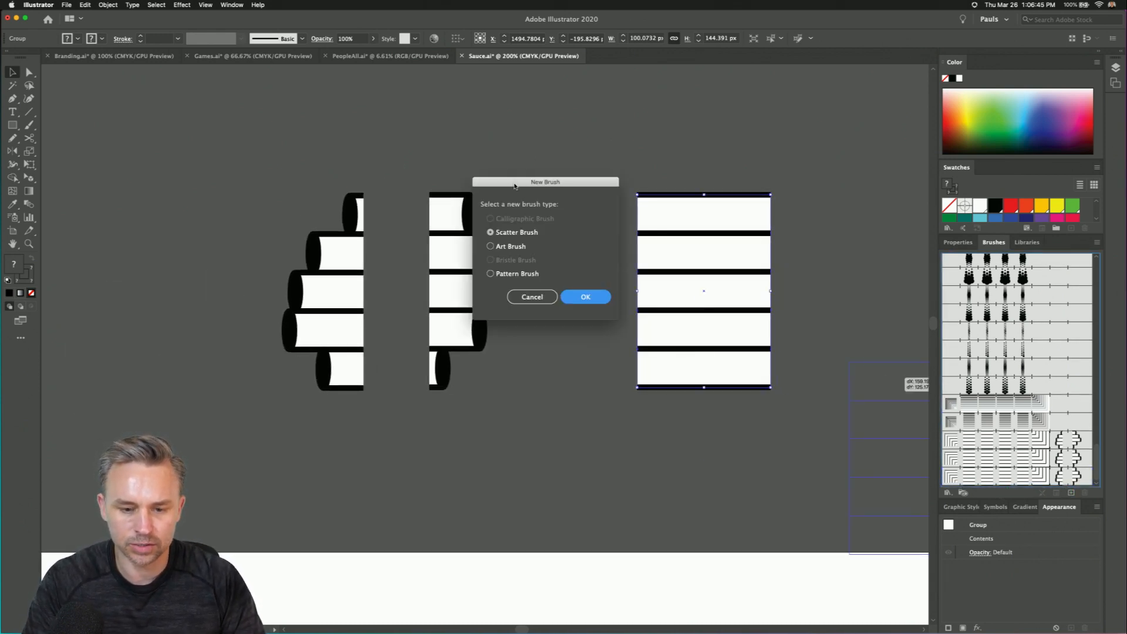
drag(514, 187, 589, 222)
click(565, 309)
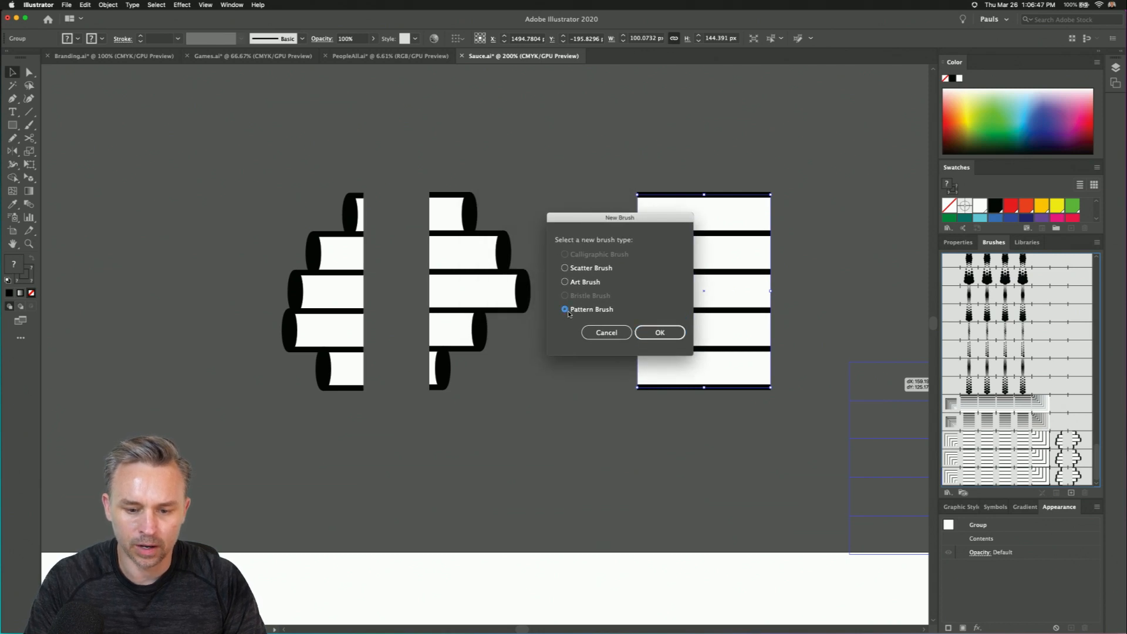
click(646, 333)
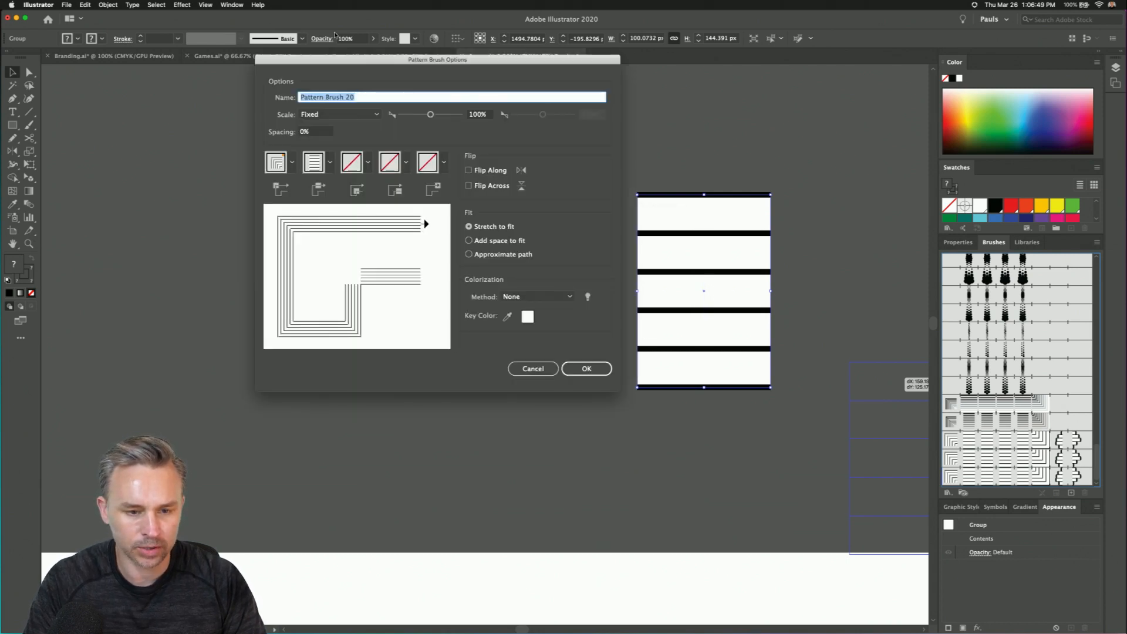
drag(338, 60, 600, 97)
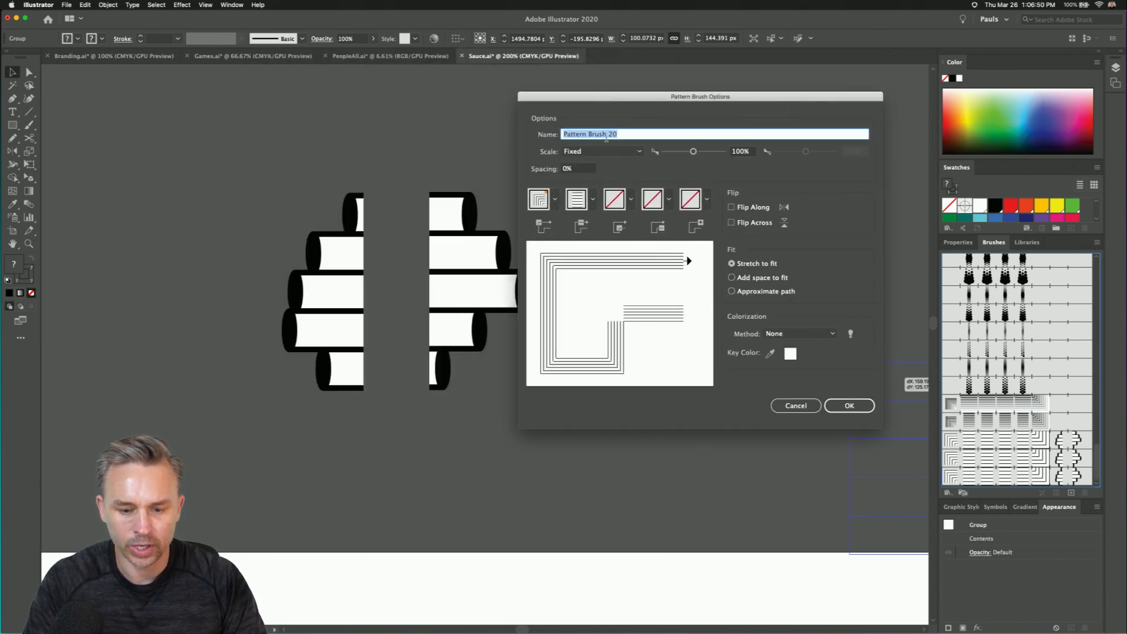
click(631, 199)
click(534, 291)
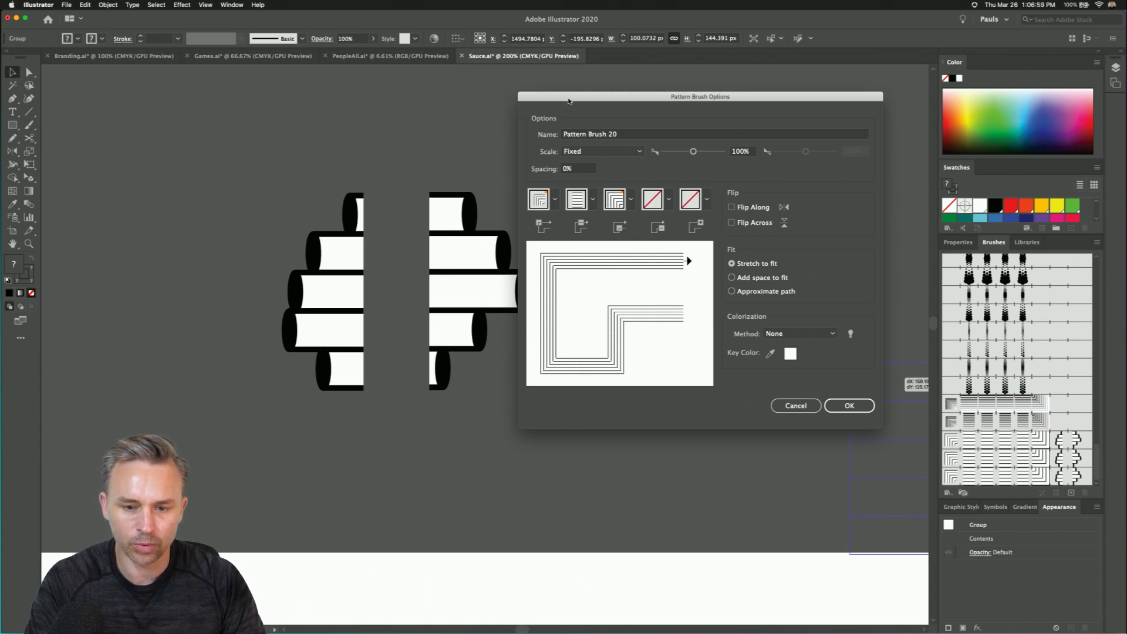
drag(568, 101, 610, 114)
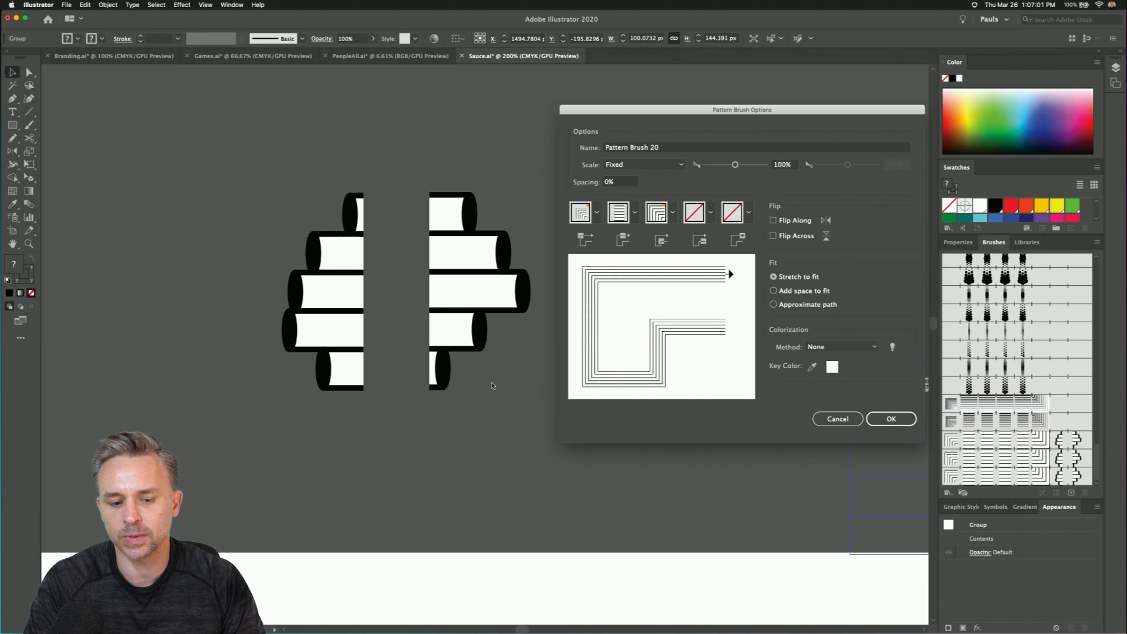
click(839, 424)
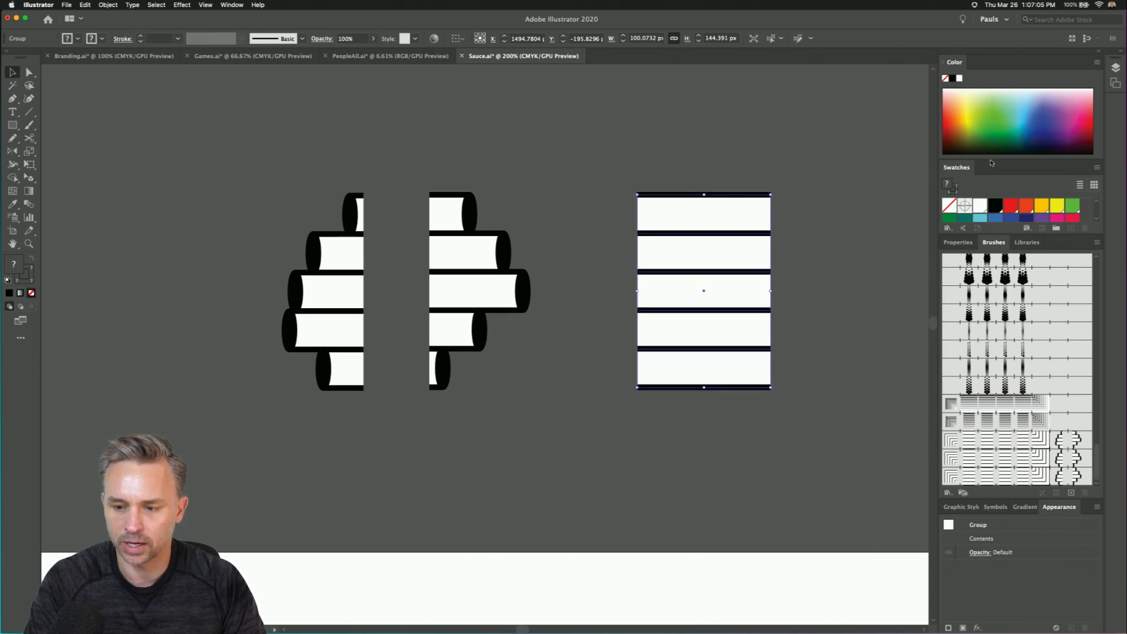
- Save the right and left rounded noodle end pieces as two separate pattern swatches
drag(397, 176, 510, 367)
drag(450, 249, 1043, 212)
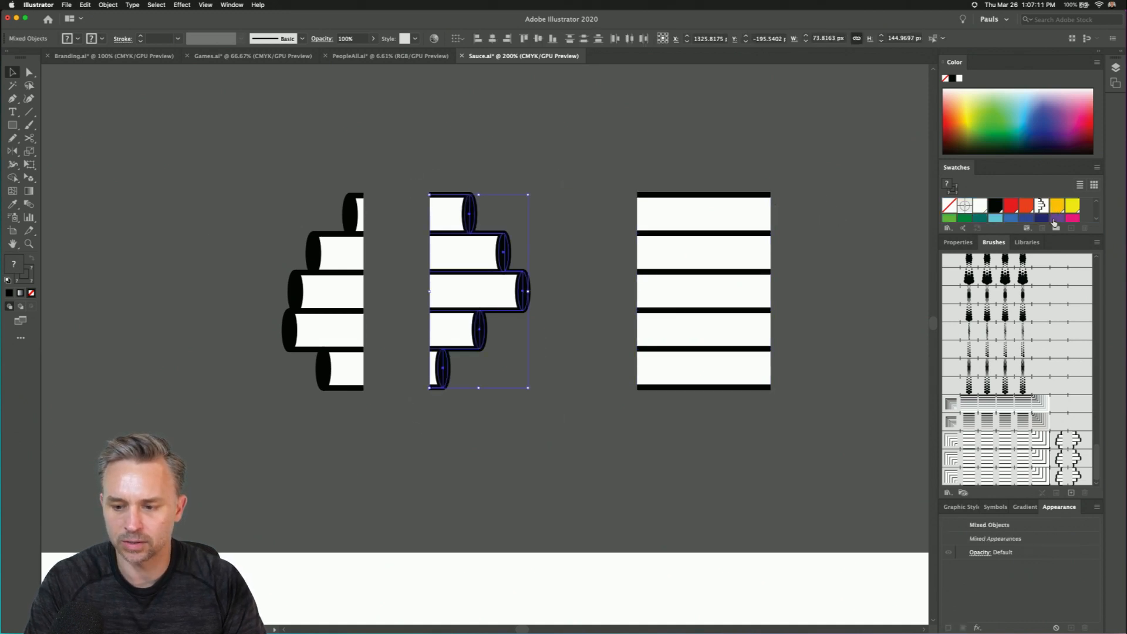
double_click(1041, 205)
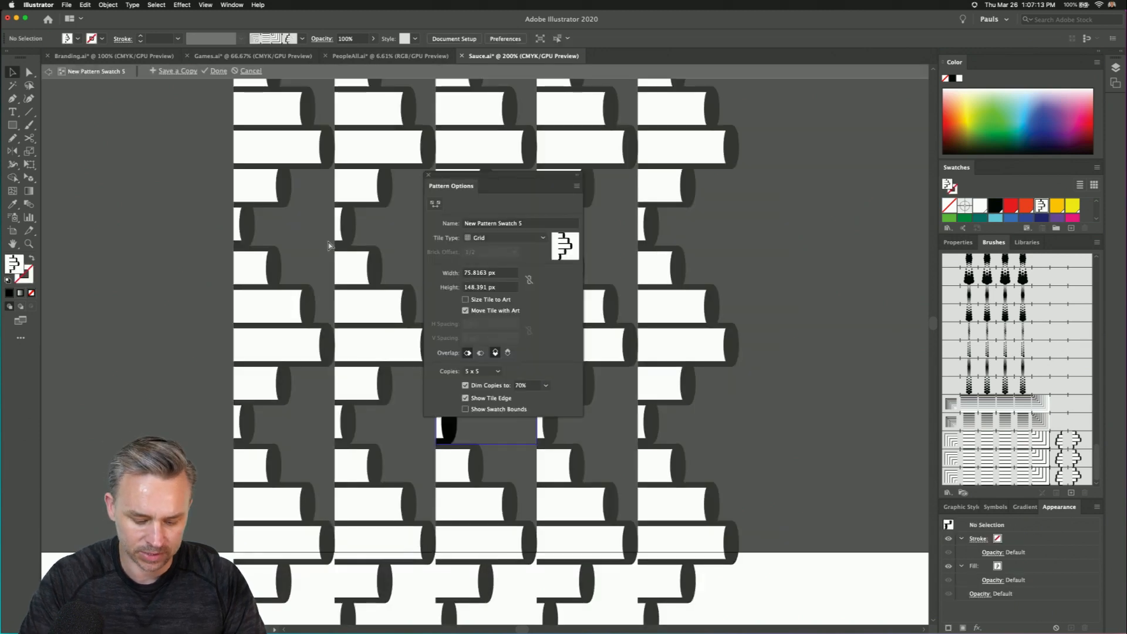
key(Escape)
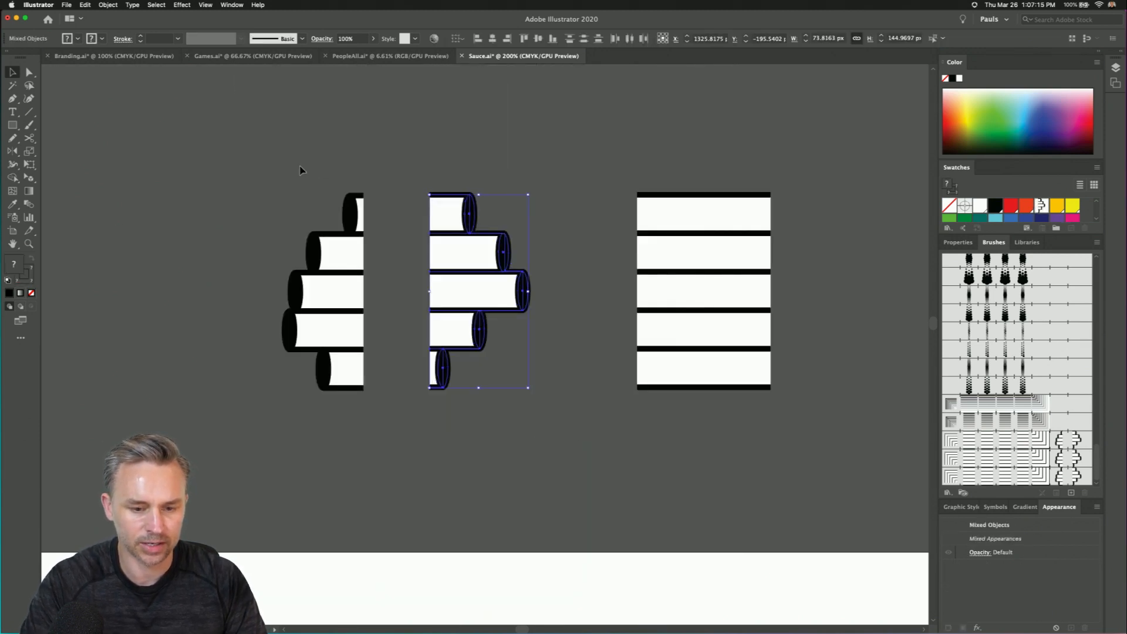
click(322, 330)
drag(322, 330, 1033, 209)
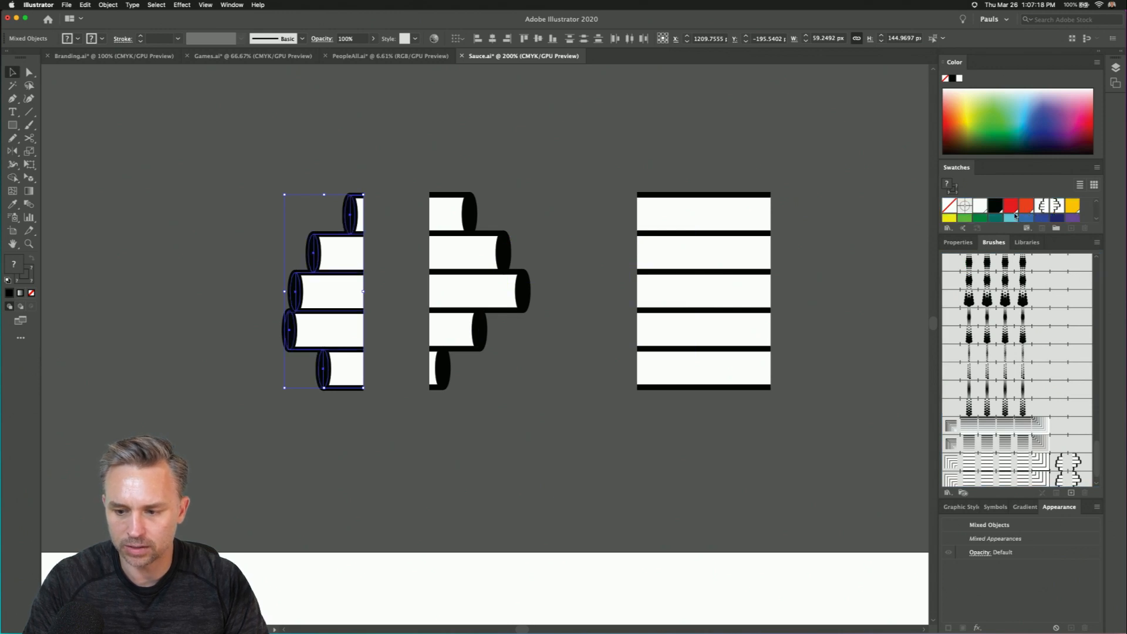
click(540, 168)
scroll(471, 214, right, 5)
drag(470, 214, 622, 437)
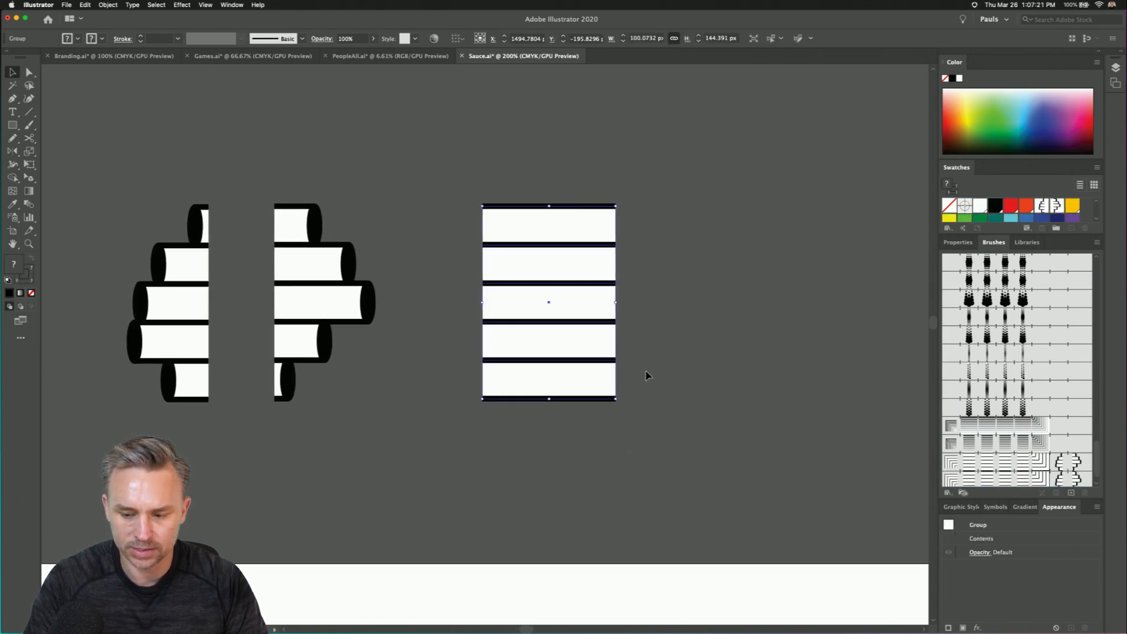
click(986, 508)
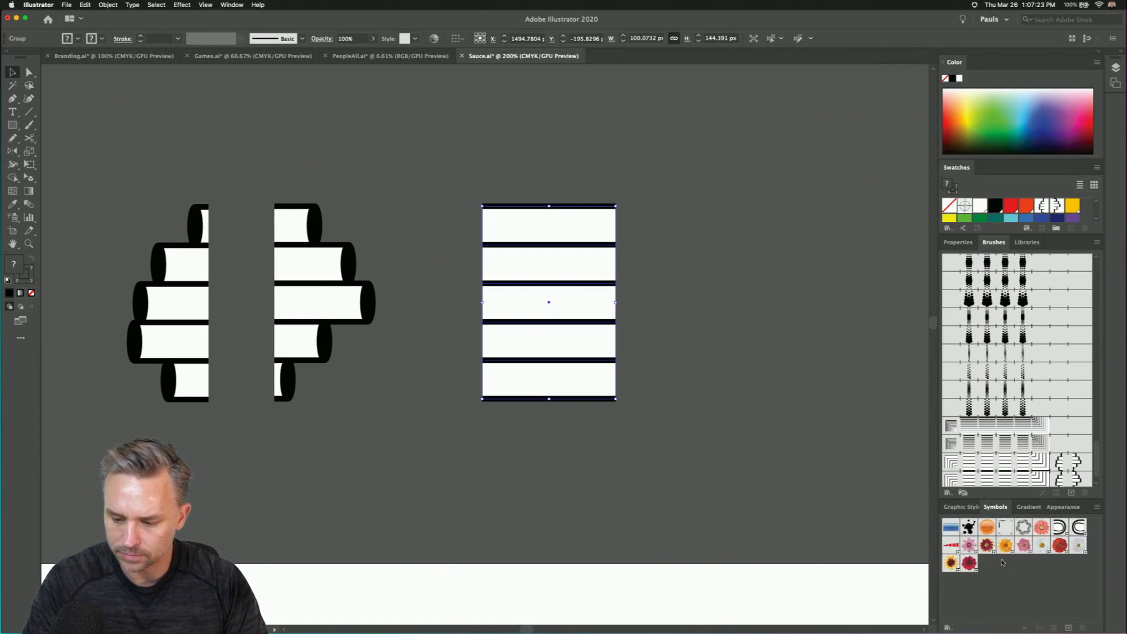
click(506, 168)
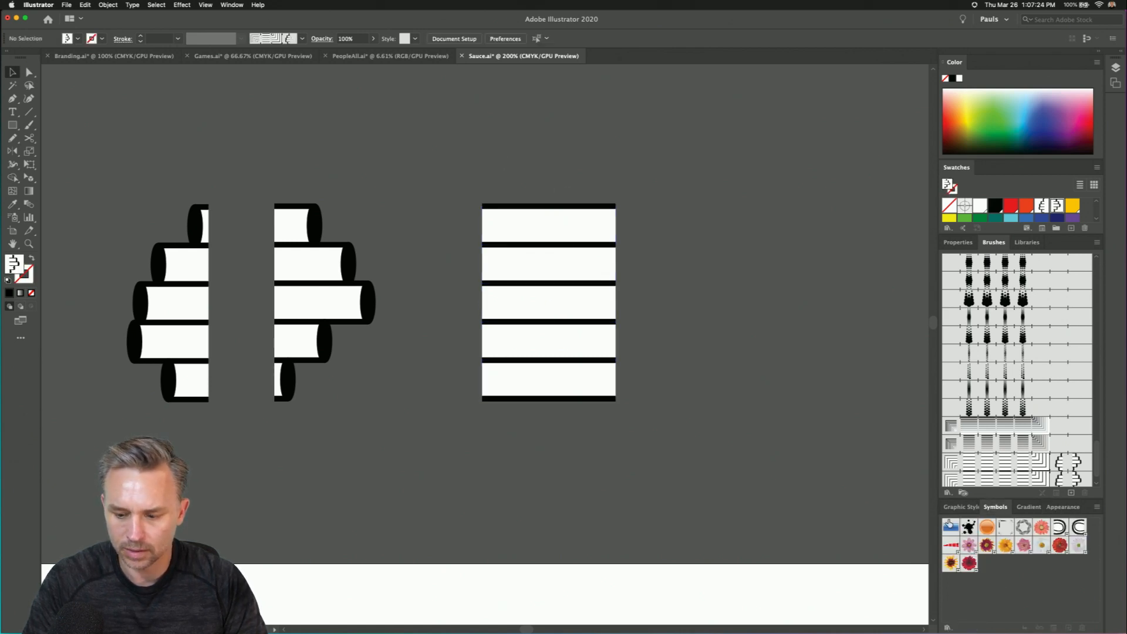
click(1050, 506)
- Draw a horizontal line about 337 px long in the empty area beside the noodle pieces, with a black stroke and no fill
drag(679, 193, 208, 284)
key(backslash)
drag(315, 235, 763, 234)
click(30, 274)
click(952, 80)
key(v)
- Apply the existing noodle brush Pattern Brush 19 to the horizontal line and deselect it
scroll(1004, 453, down, 2)
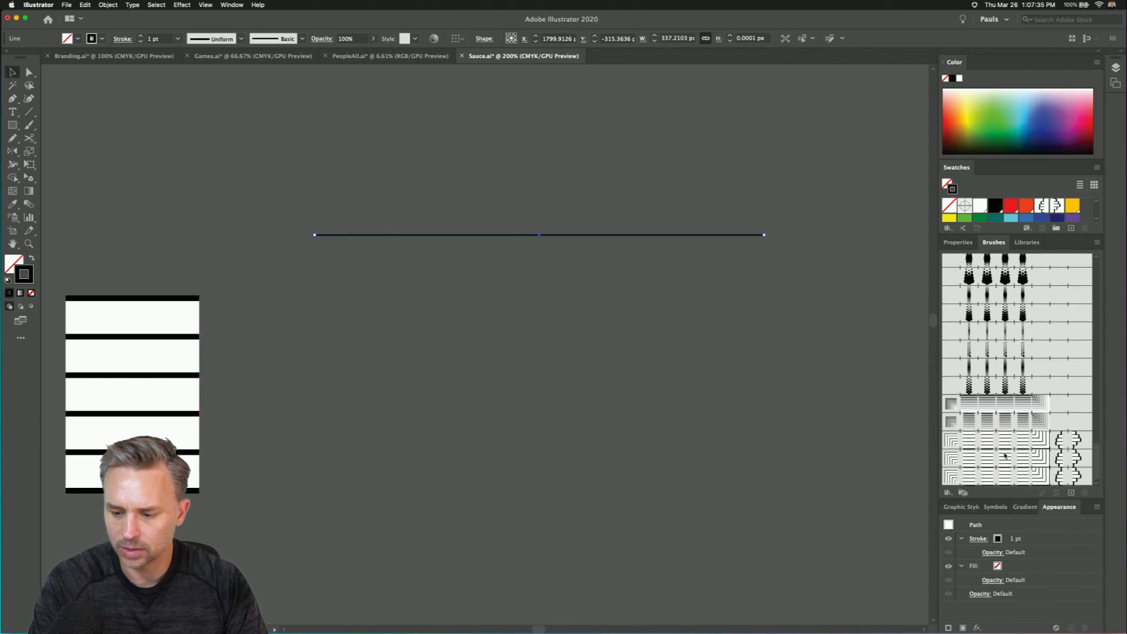
click(1005, 478)
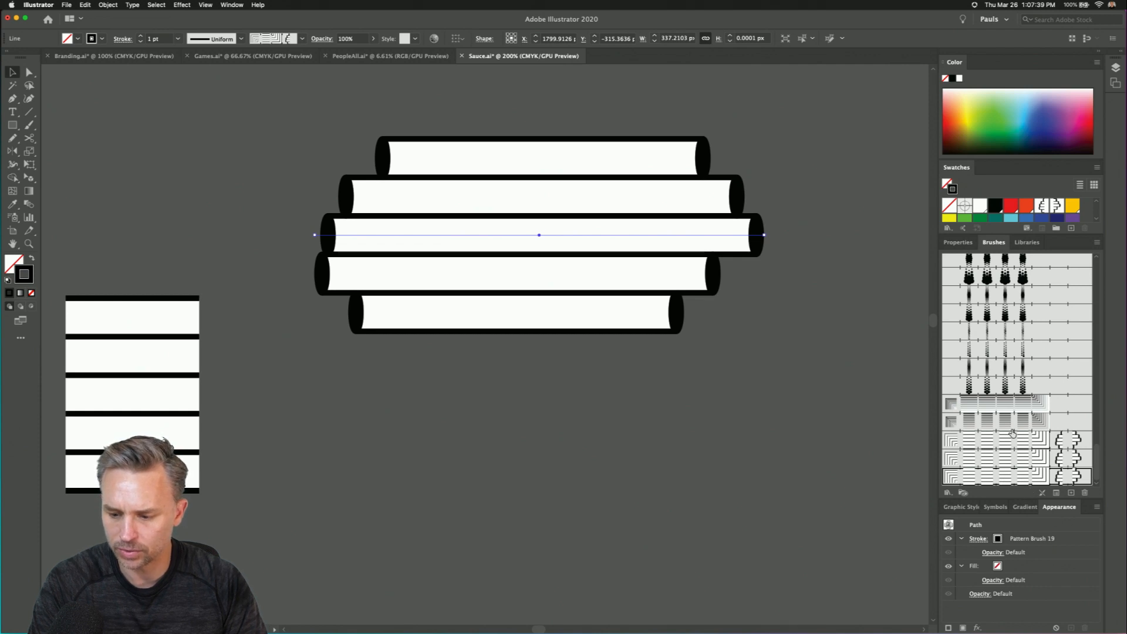
scroll(1013, 434, up, 10)
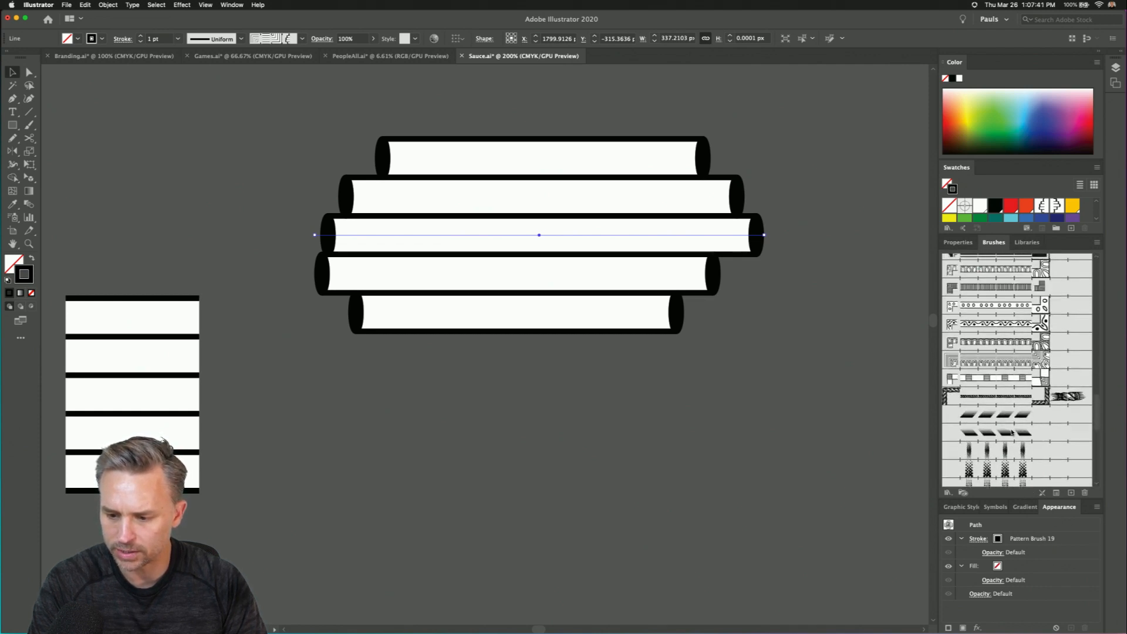
scroll(1009, 430, down, 5)
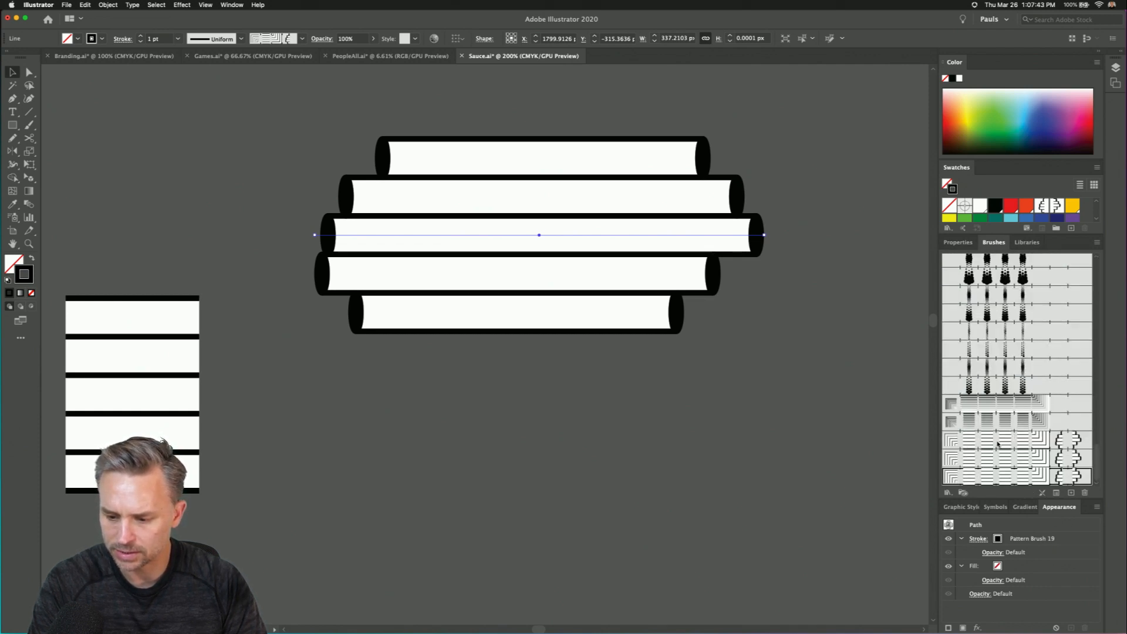
click(731, 440)
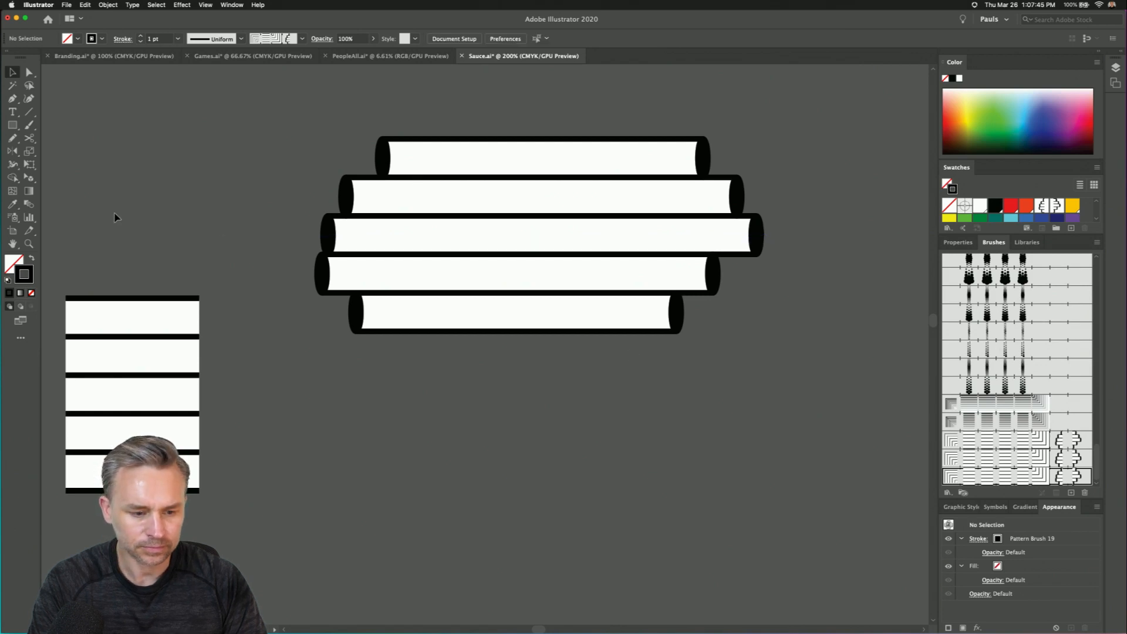
- Start a new pattern brush from the five-stripe noodle tile and set its inner corner tile to Auto-Centered
scroll(319, 246, left, 8)
mouse_move(350, 320)
mouse_down()
mouse_move(1001, 471)
mouse_move(981, 471)
mouse_up()
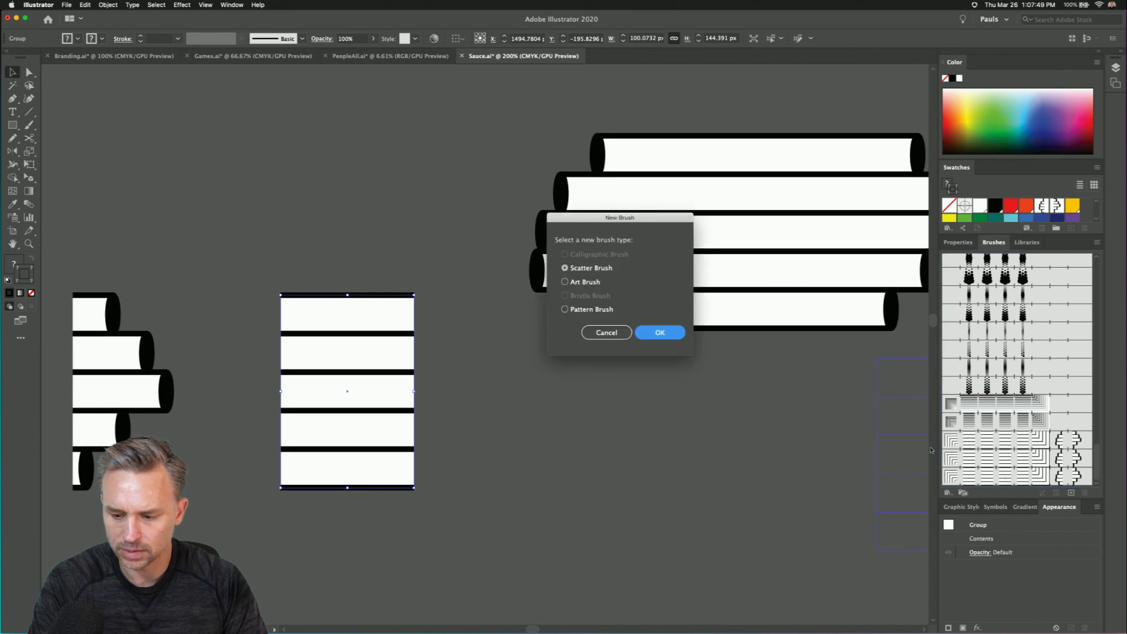
click(564, 309)
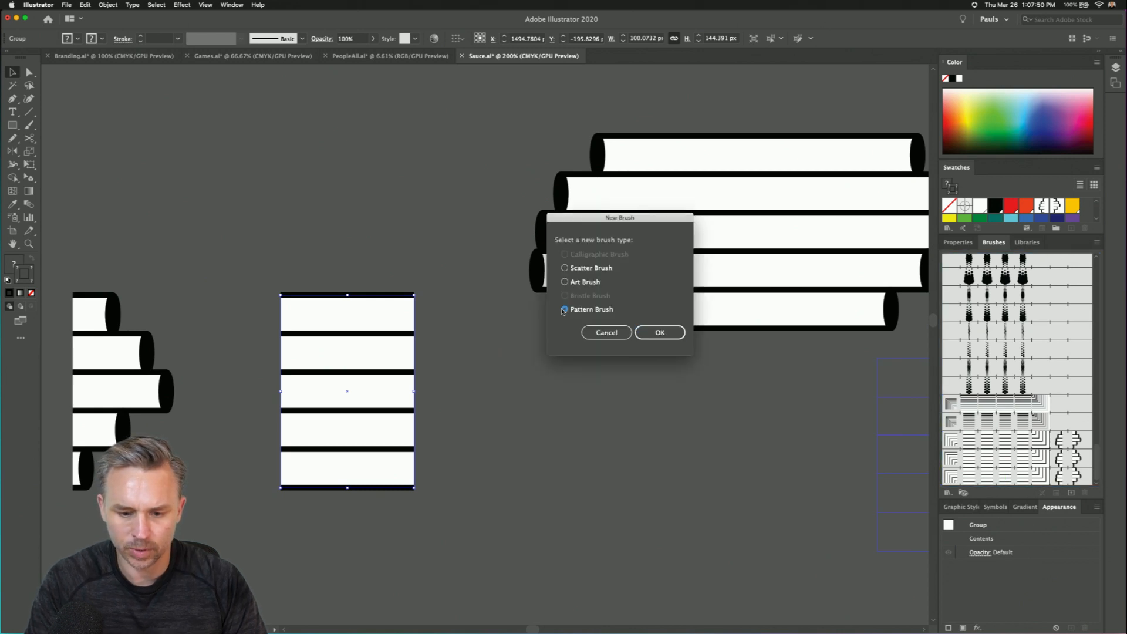
click(659, 334)
click(672, 213)
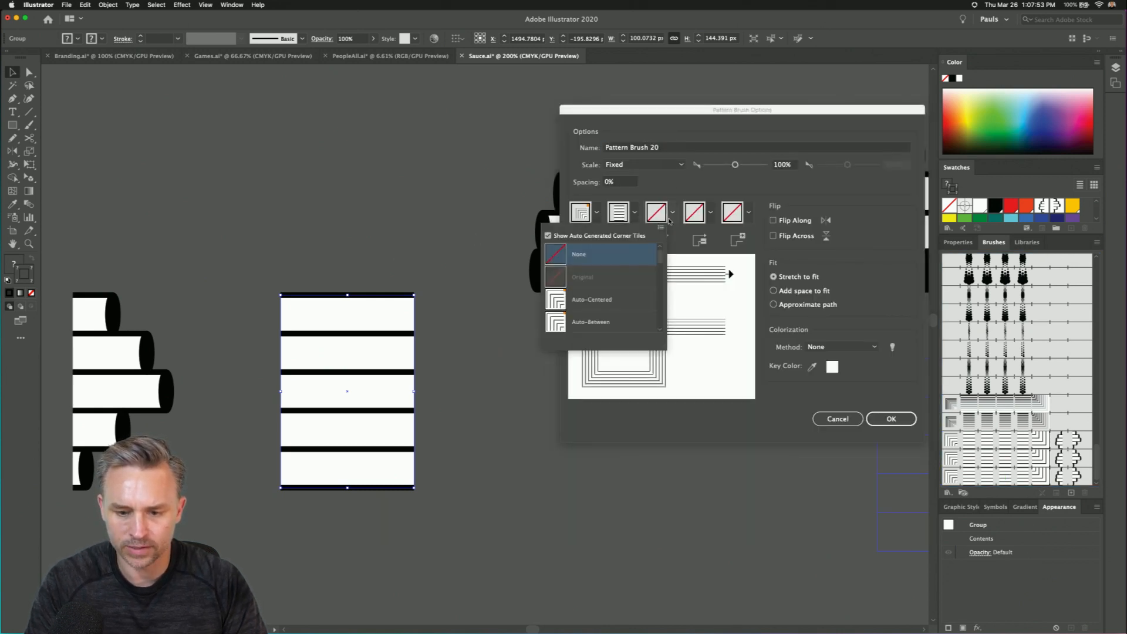
click(562, 304)
- Set the new pattern brush's start tile to New Pattern Swatch 4
click(710, 214)
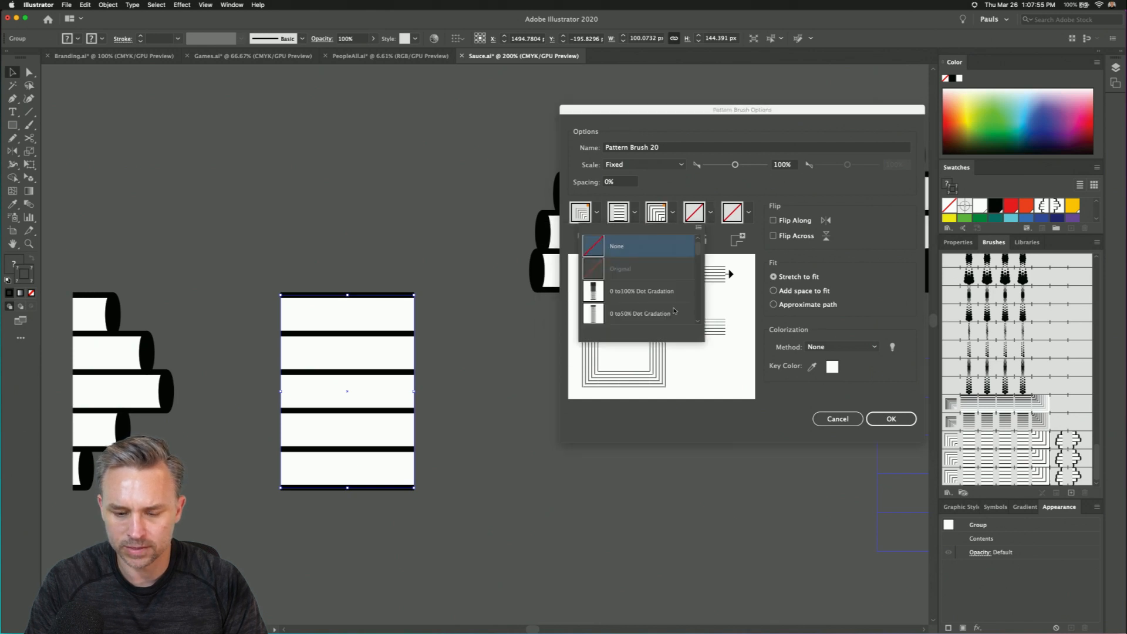
scroll(626, 295, down, 5)
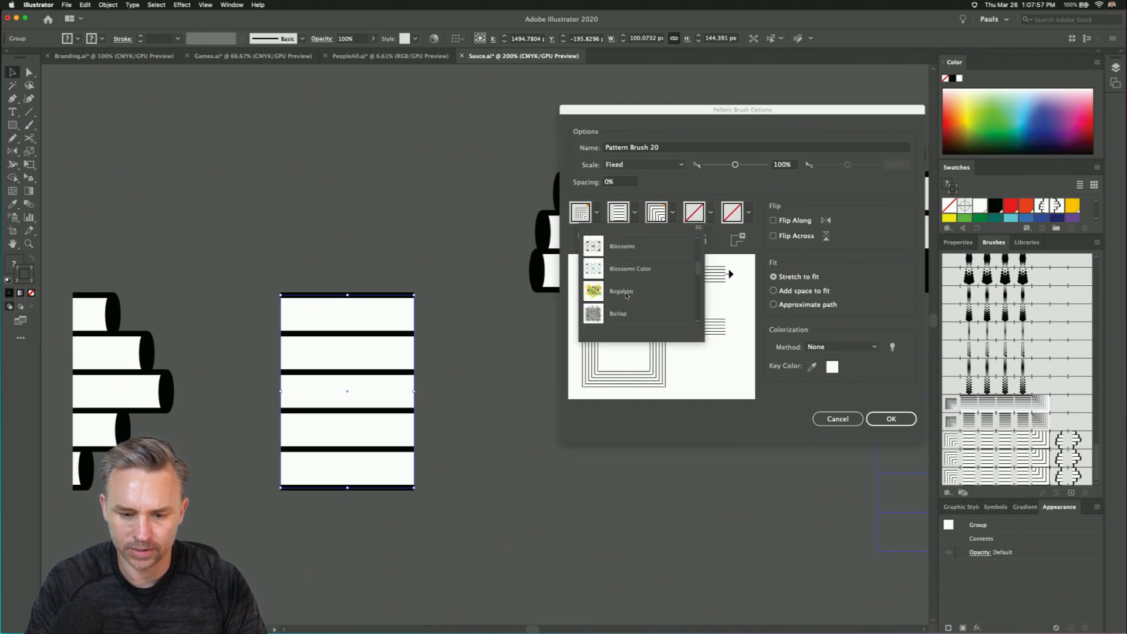
scroll(626, 295, down, 5)
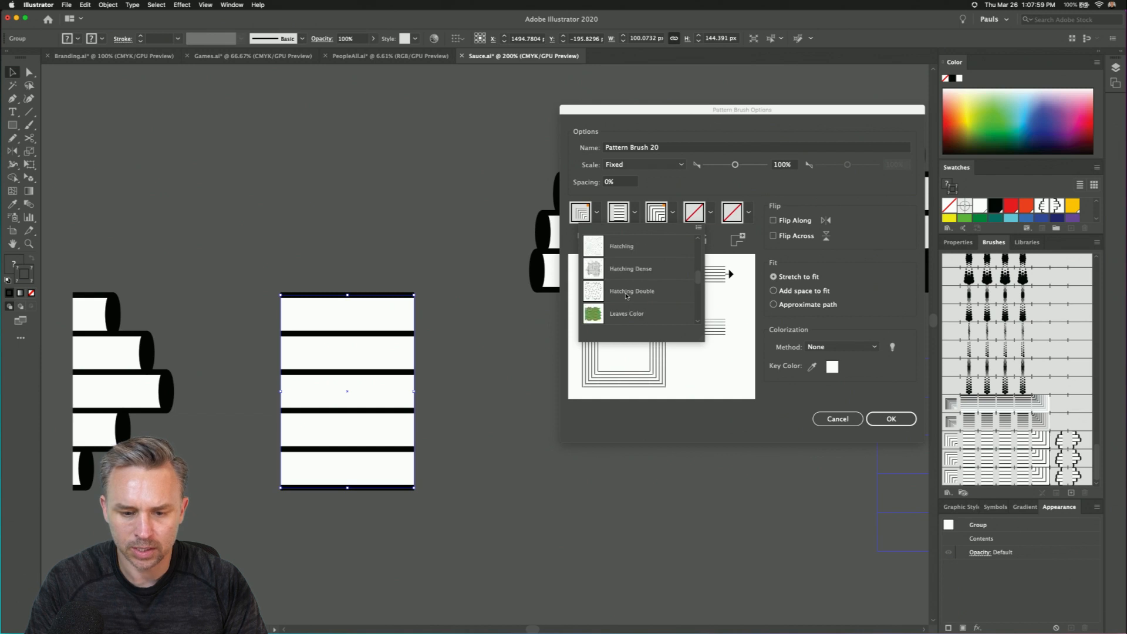
scroll(627, 295, down, 5)
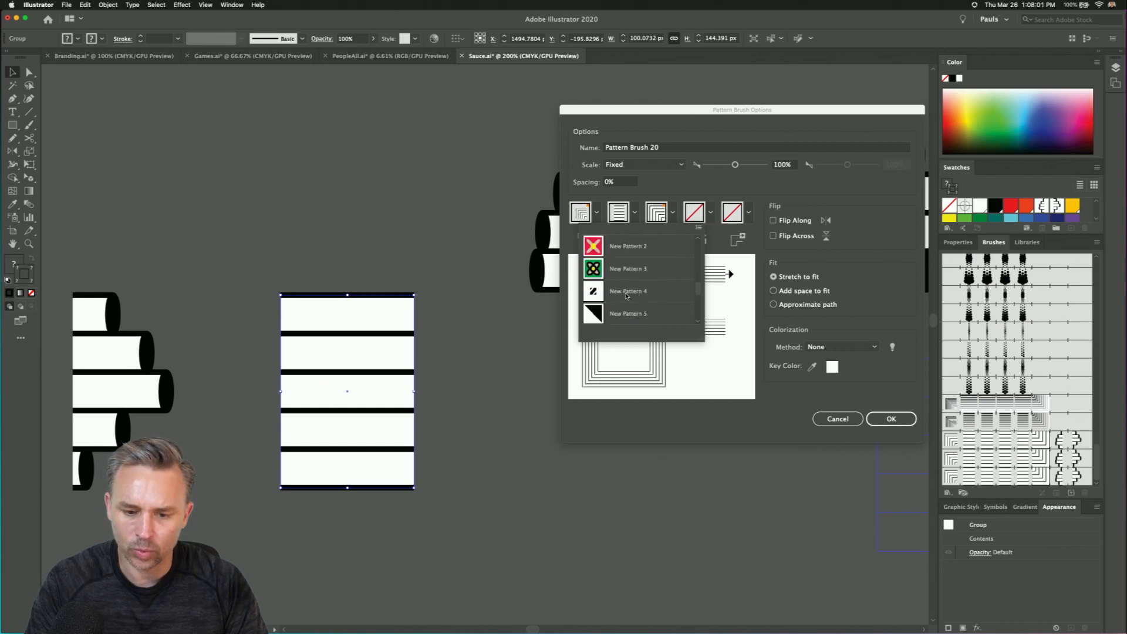
scroll(626, 296, down, 5)
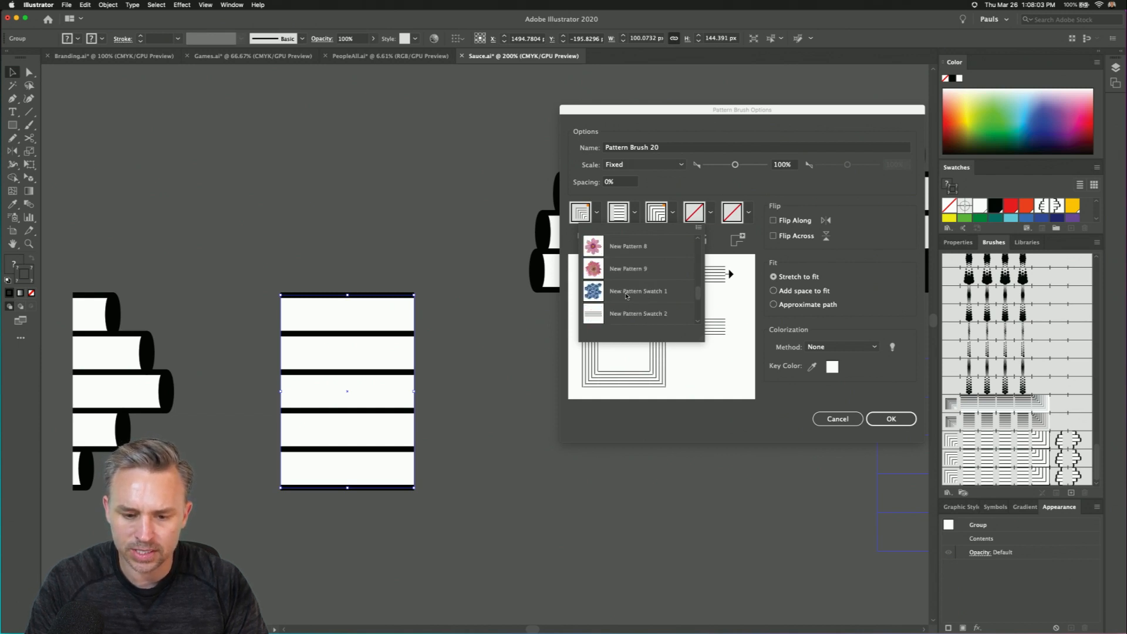
scroll(626, 295, down, 1)
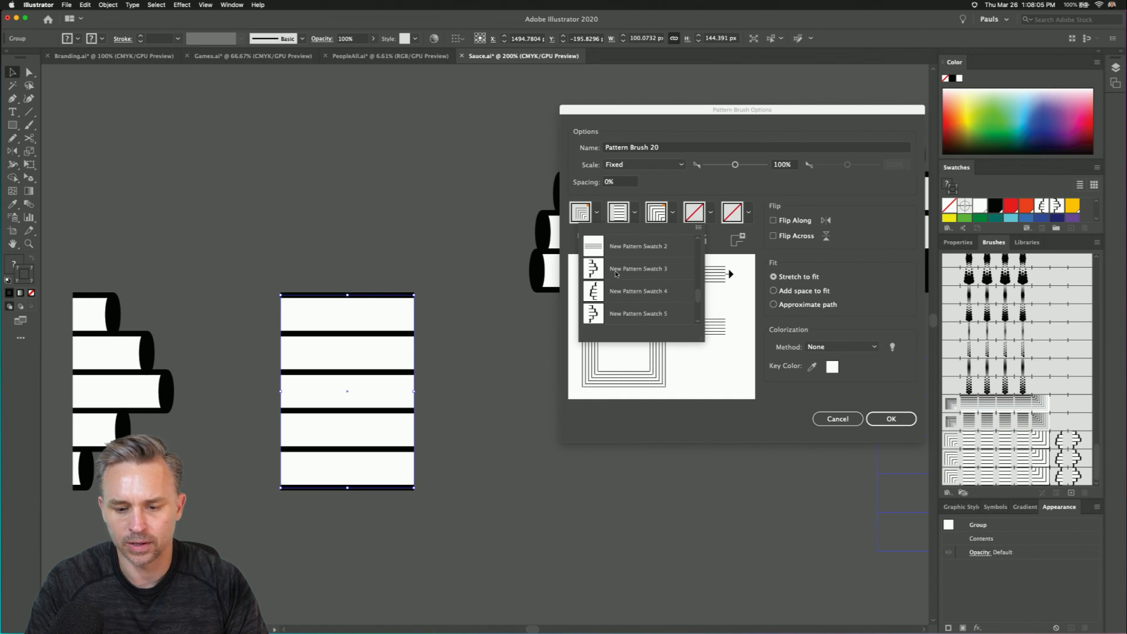
click(624, 296)
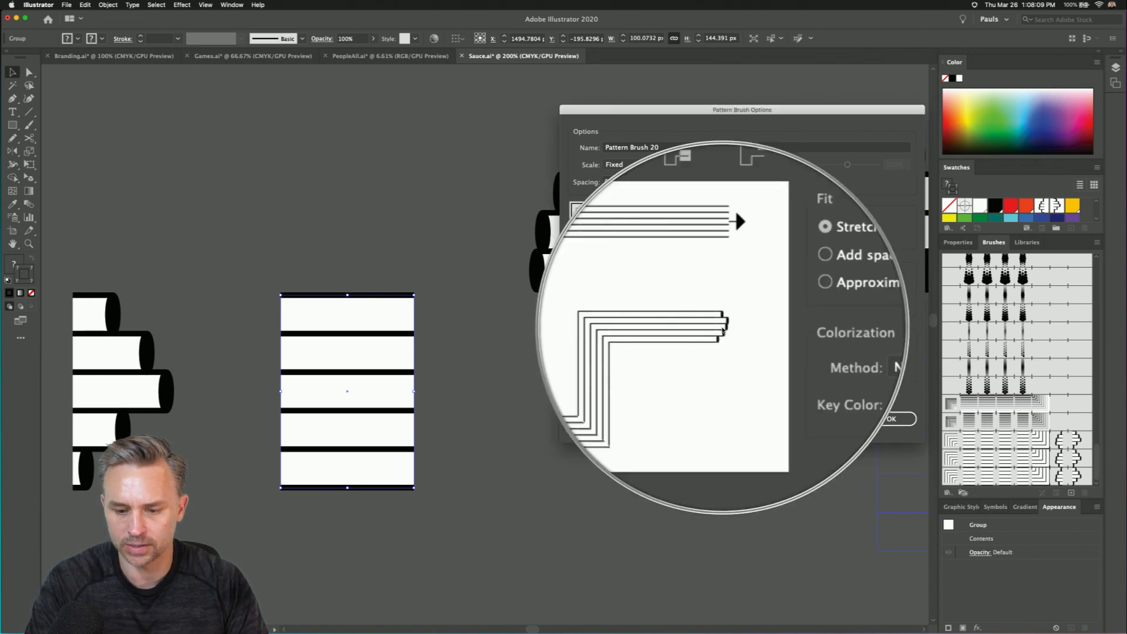
- Set the new pattern brush's end tile to New Pattern Swatch 4
click(748, 215)
scroll(660, 286, down, 5)
scroll(660, 287, down, 5)
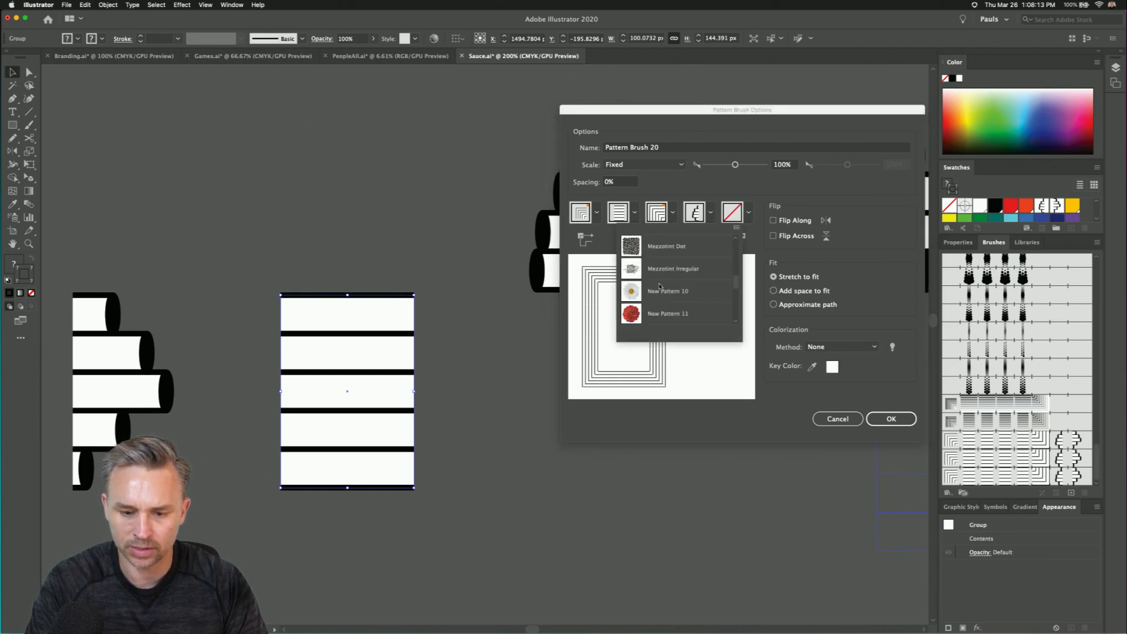
scroll(659, 287, down, 6)
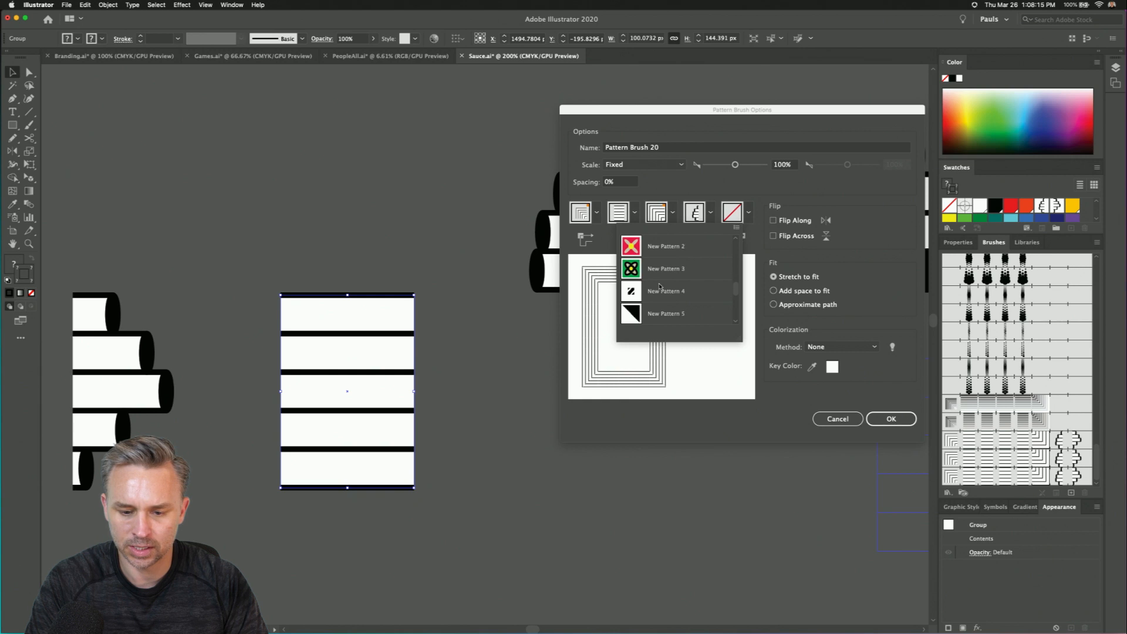
scroll(660, 286, down, 4)
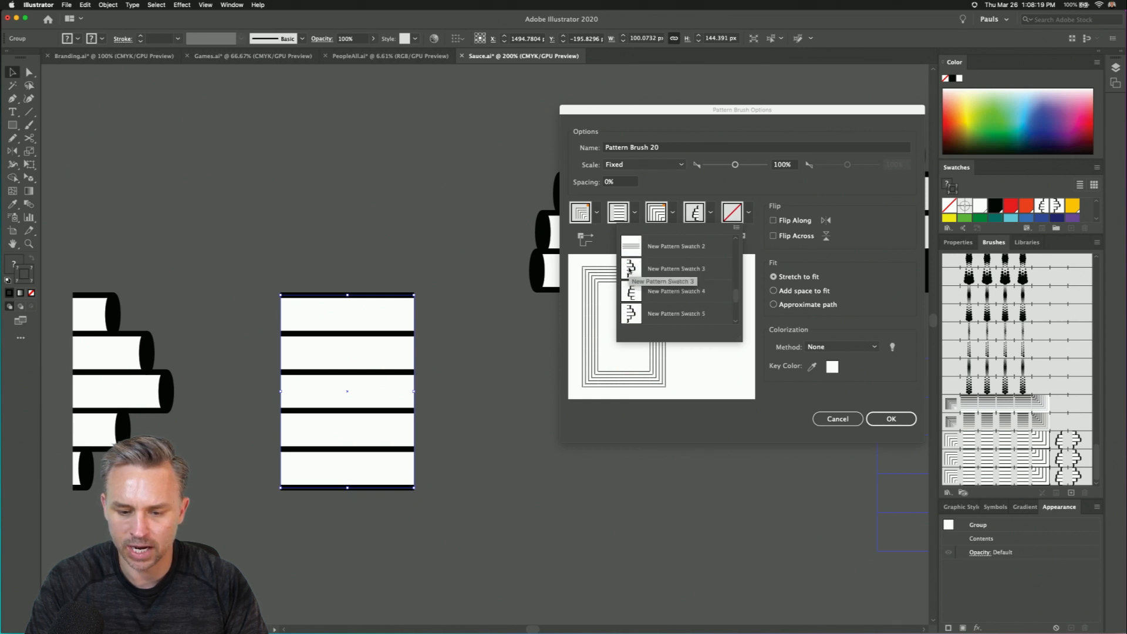
click(629, 291)
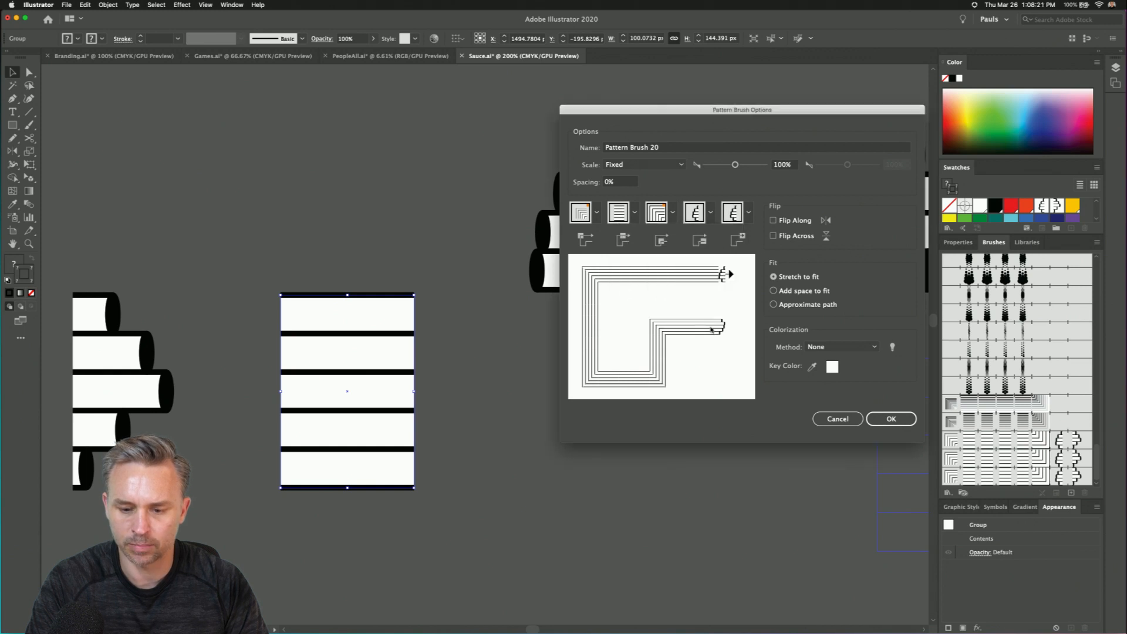
- Set the new pattern brush's end tile to the other rounded noodle-end swatch and save the brush
click(748, 212)
click(655, 271)
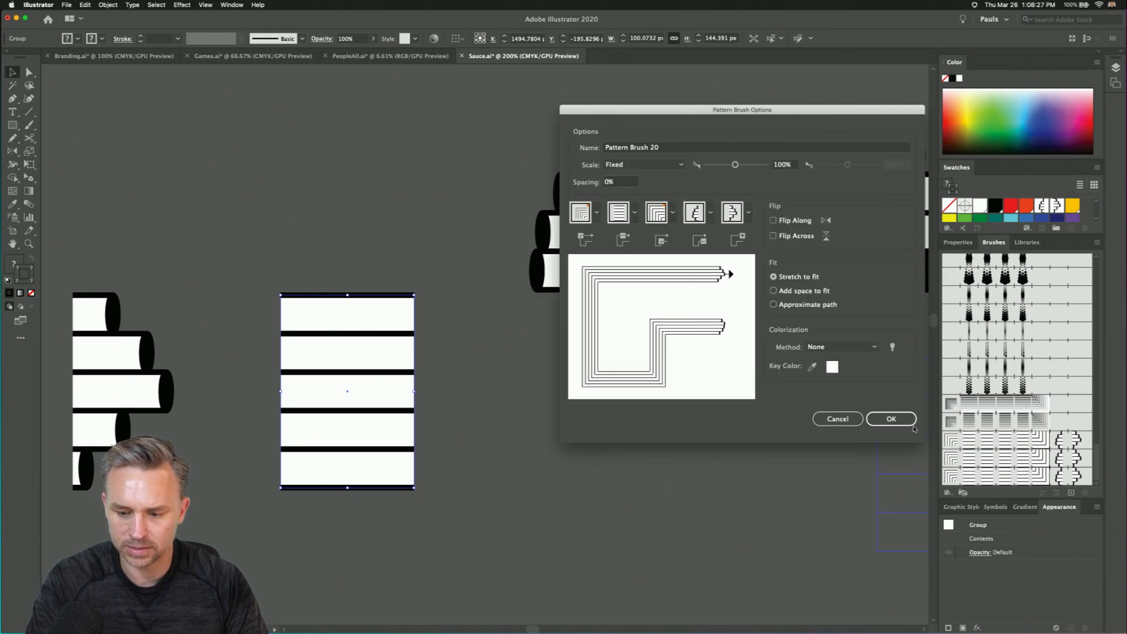
key(Return)
- Delete the horizontal noodle line used for testing the brush
drag(537, 214, 356, 241)
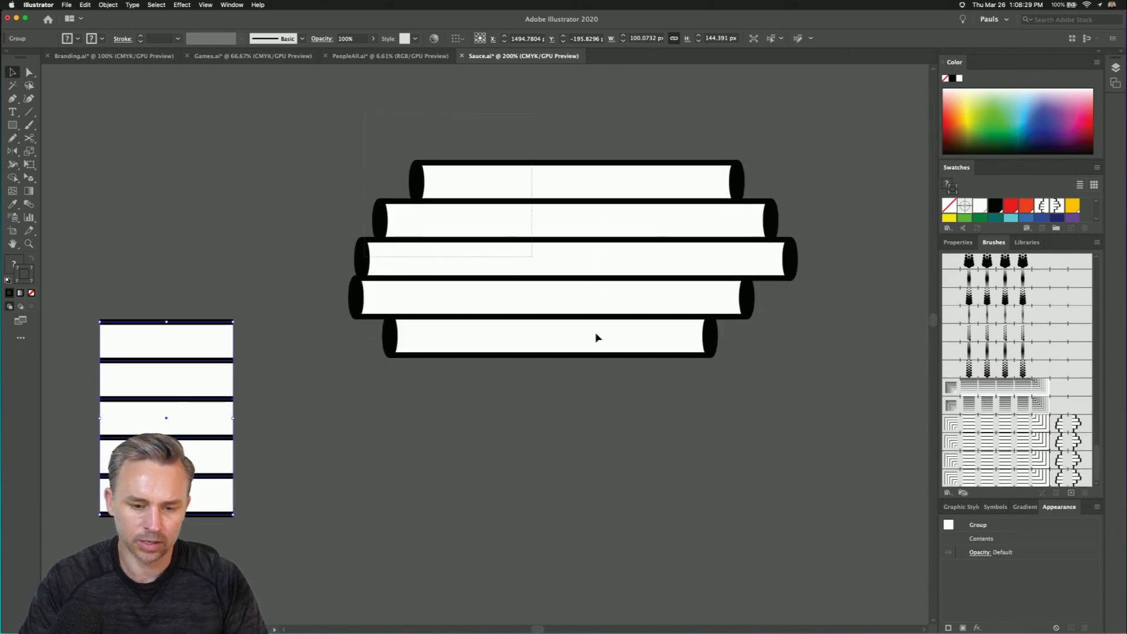
click(574, 308)
key(Delete)
- Draw two freehand wavy test paths with the Pencil tool in the noodle brush and delete both
key(n)
mouse_move(345, 233)
mouse_down()
mouse_move(446, 142)
mouse_move(543, 274)
mouse_move(655, 383)
mouse_up()
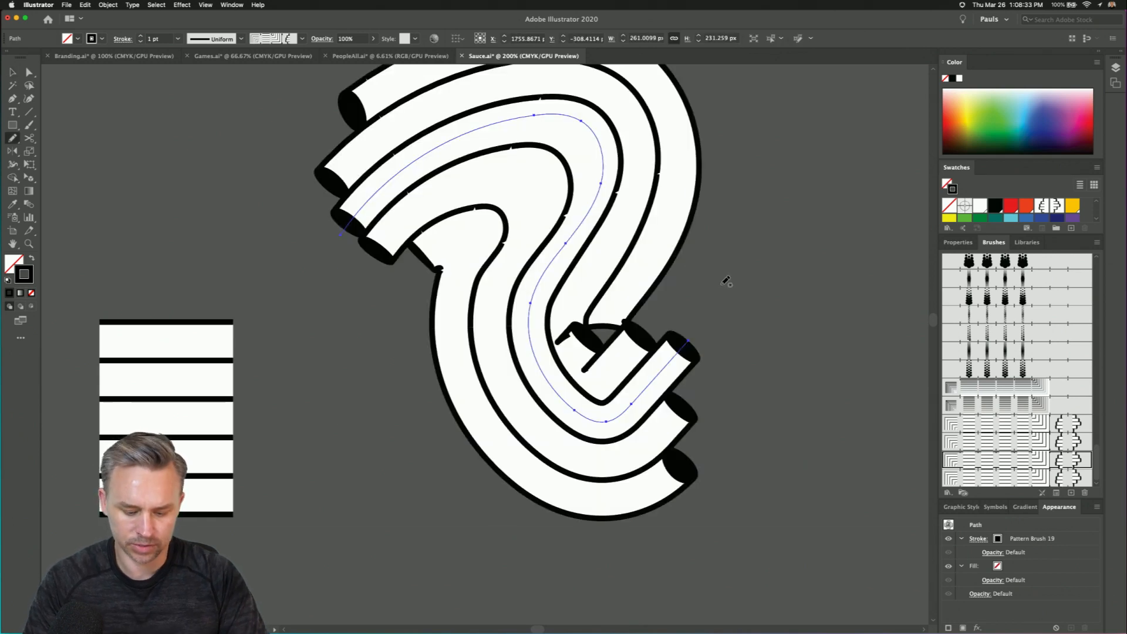
key(super+minus)
key(super+minus)
key(super+minus)
key(Delete)
mouse_move(360, 221)
mouse_down()
mouse_move(513, 199)
mouse_move(614, 397)
mouse_move(686, 236)
mouse_up()
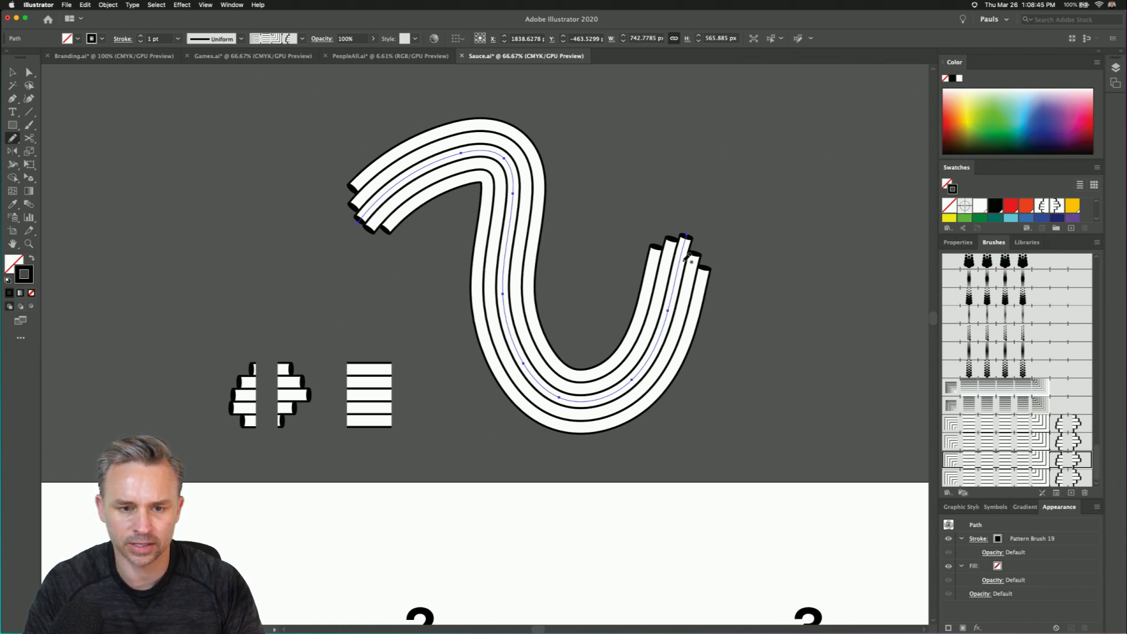
key(Delete)
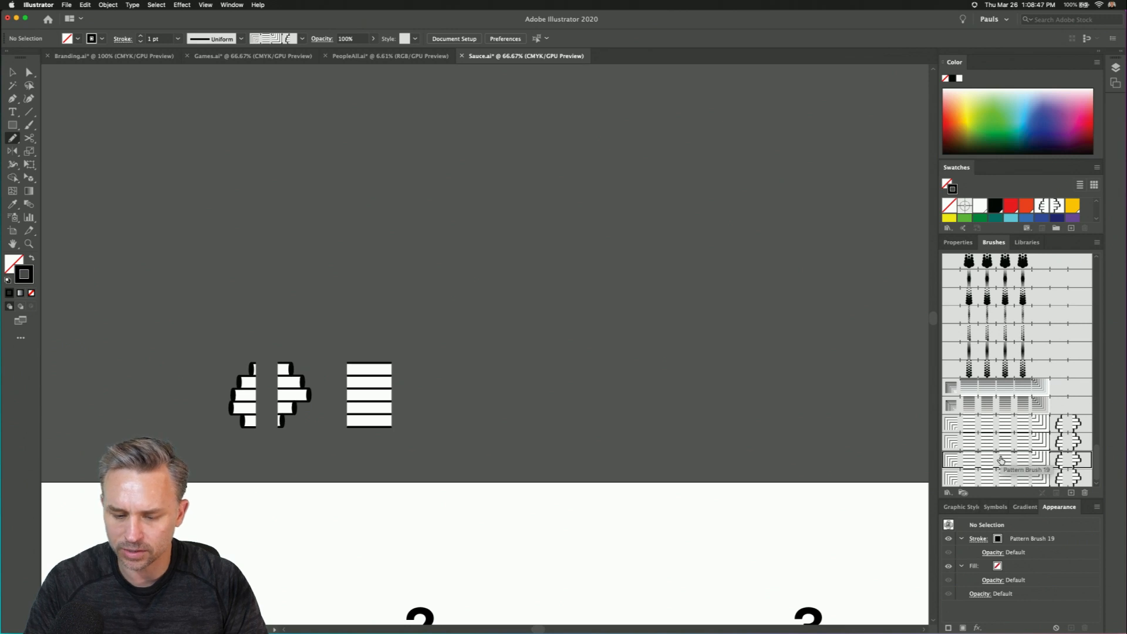
- Review the tiles and fit options of Pattern Brush 19 and leave them without saving
double_click(998, 458)
drag(708, 110, 605, 97)
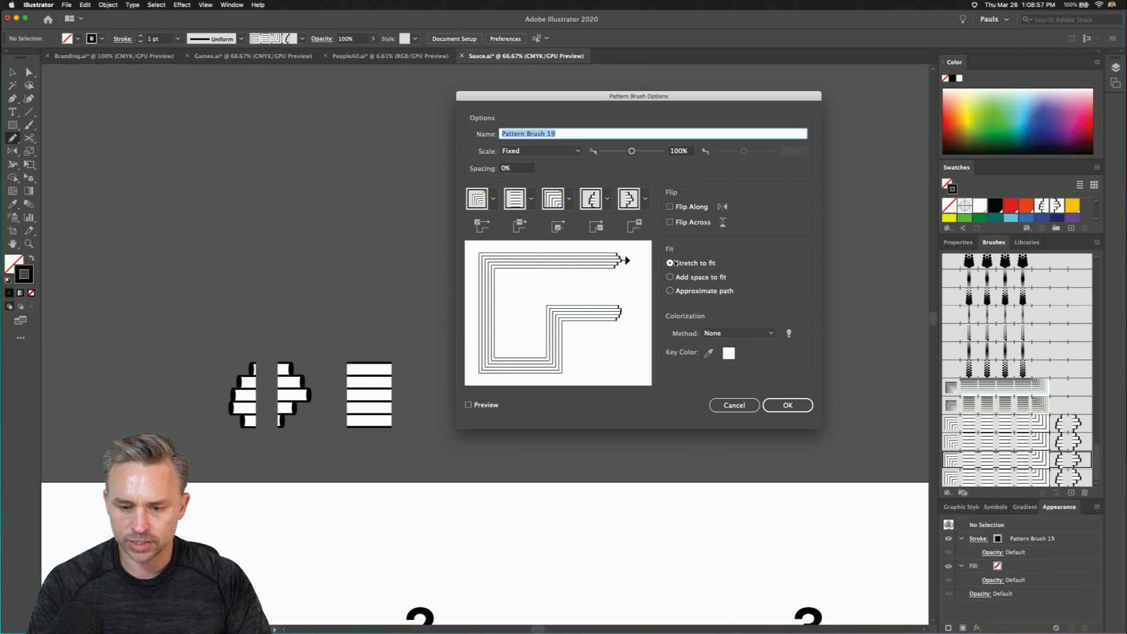
click(671, 278)
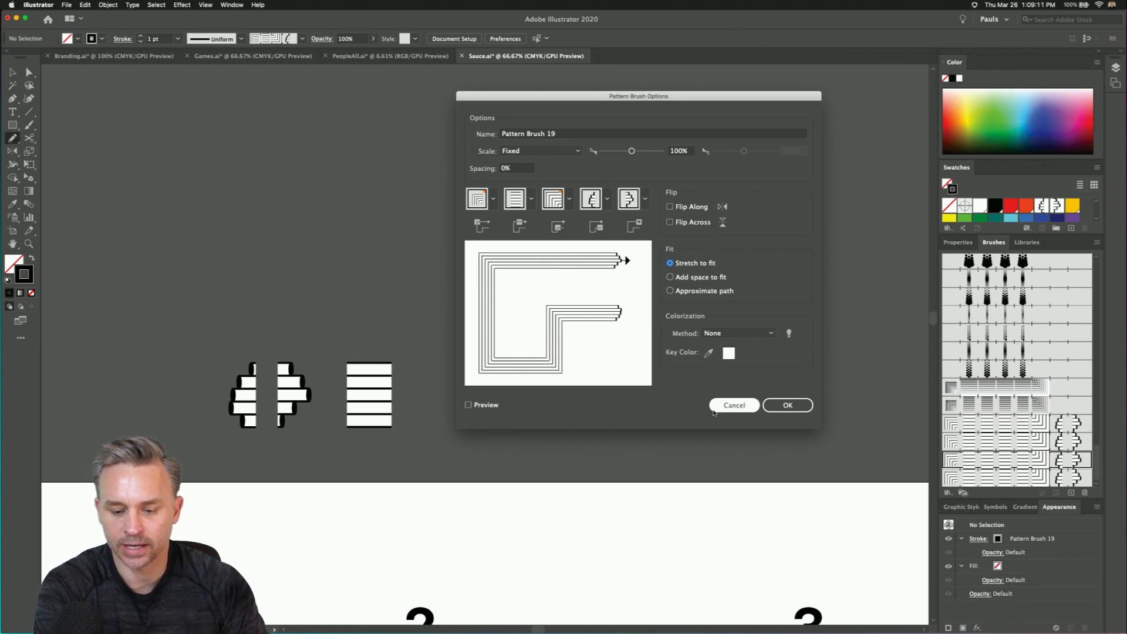
click(723, 409)
- Find the red pattern brush with a pointed end tile in the brush collection and review its options without saving
scroll(986, 389, up, 5)
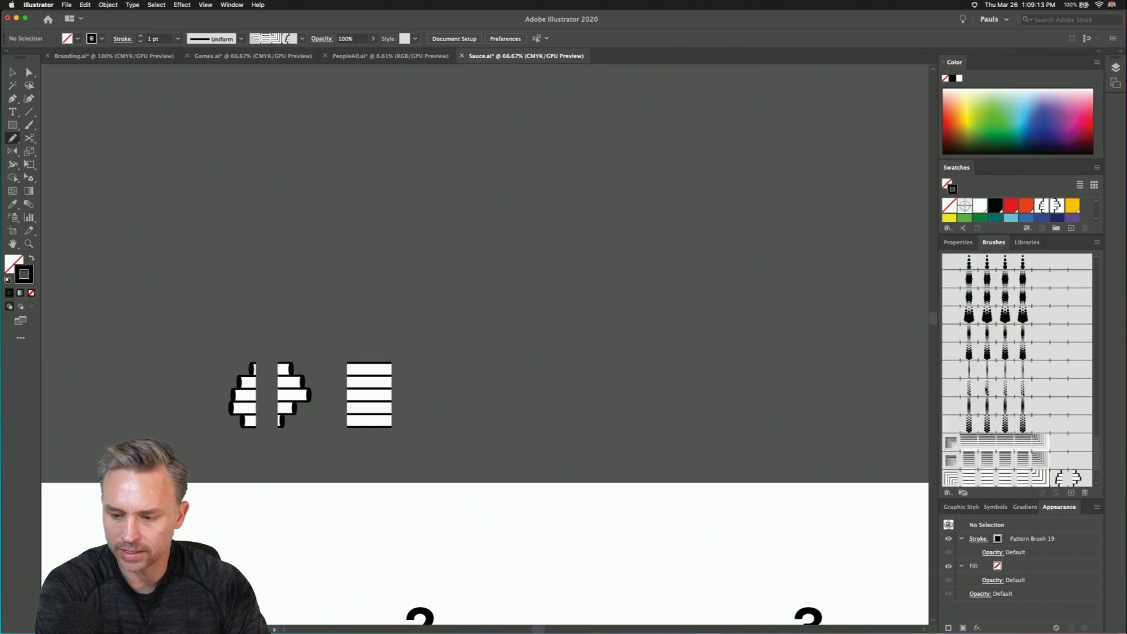
scroll(986, 389, up, 4)
scroll(985, 389, up, 10)
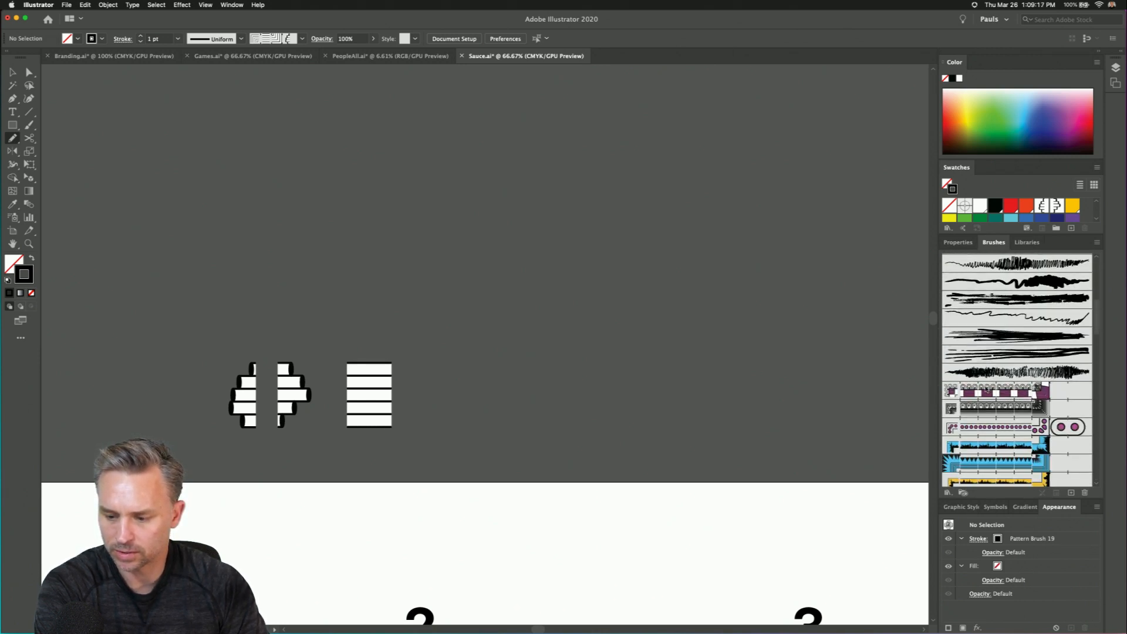
scroll(984, 390, down, 12)
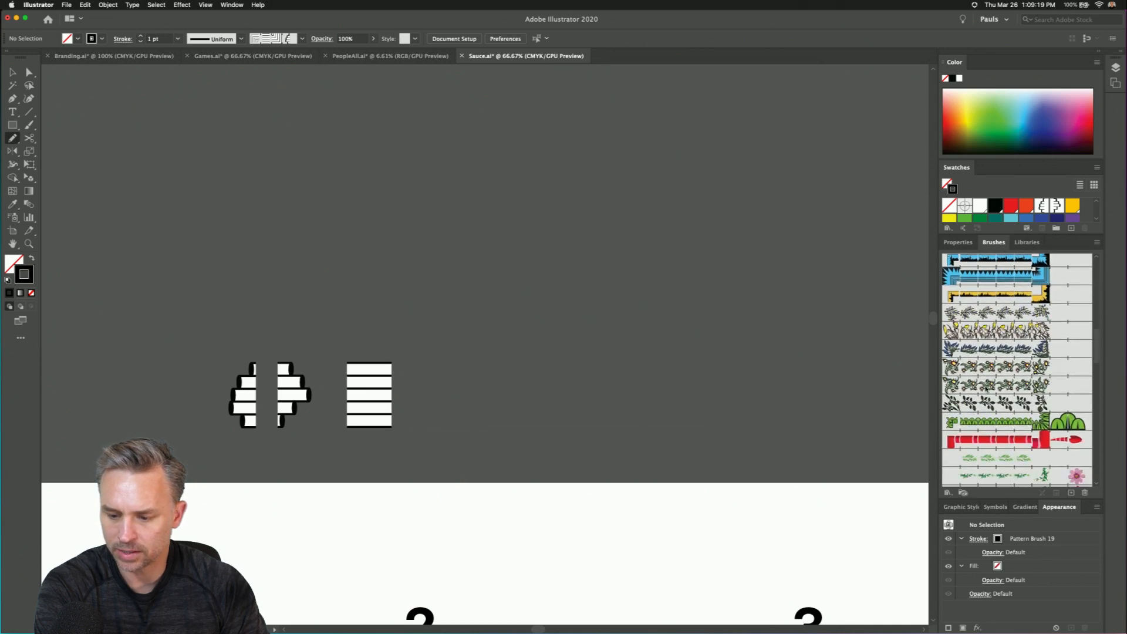
scroll(976, 406, down, 1)
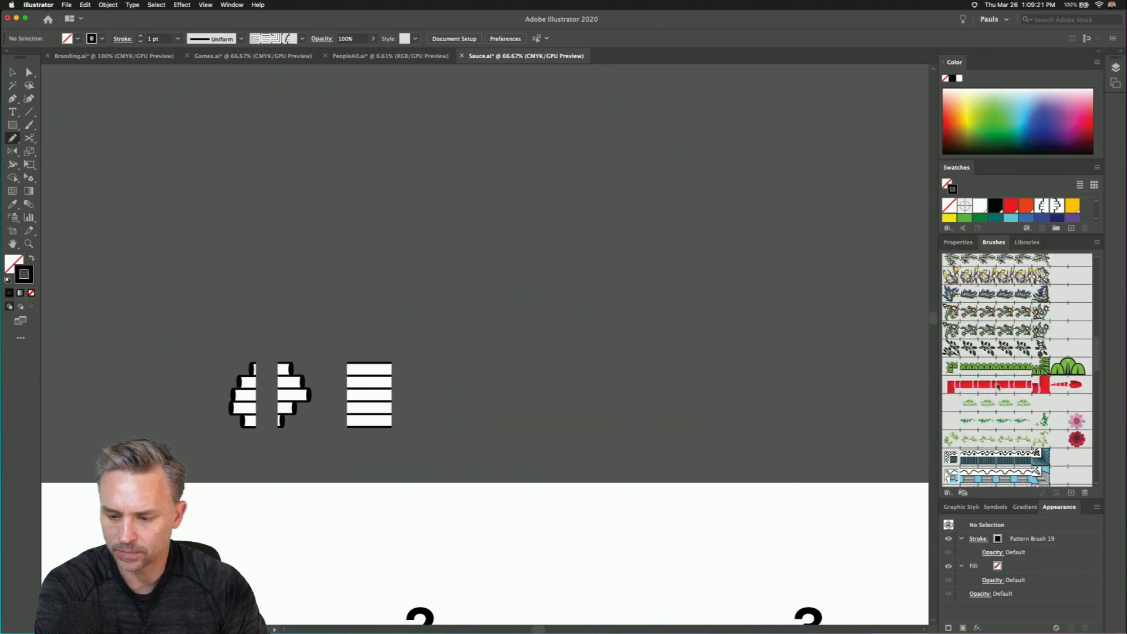
double_click(998, 387)
click(734, 405)
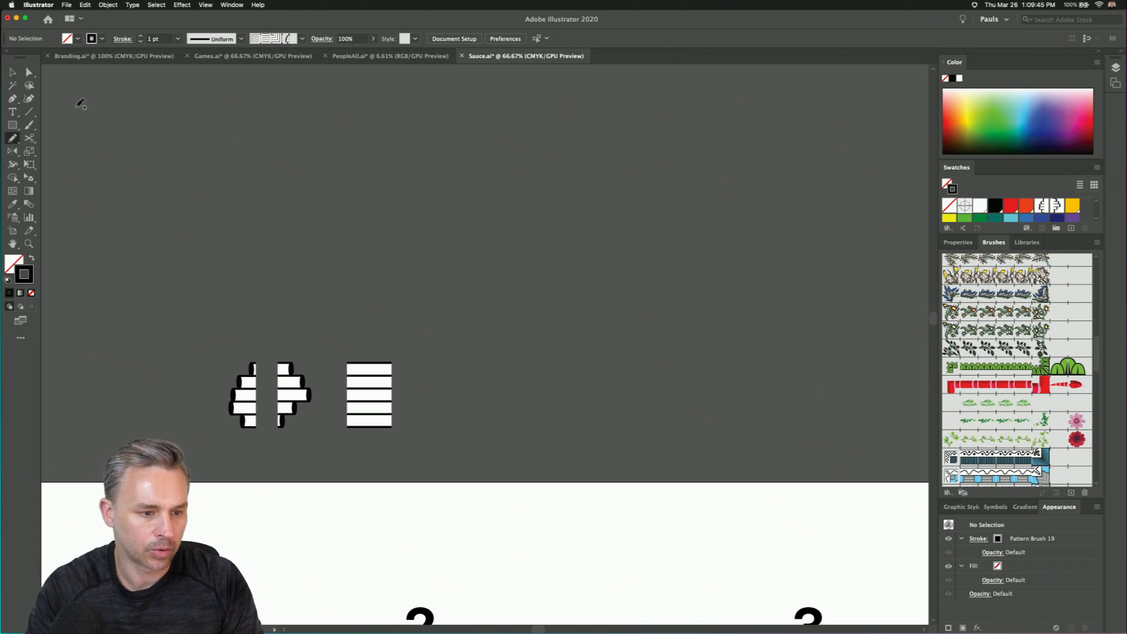
- Draw a tangle of overlapping freehand test strokes with the noodle brush and undo the last one
mouse_move(434, 207)
mouse_down()
mouse_move(569, 251)
mouse_move(679, 381)
mouse_up()
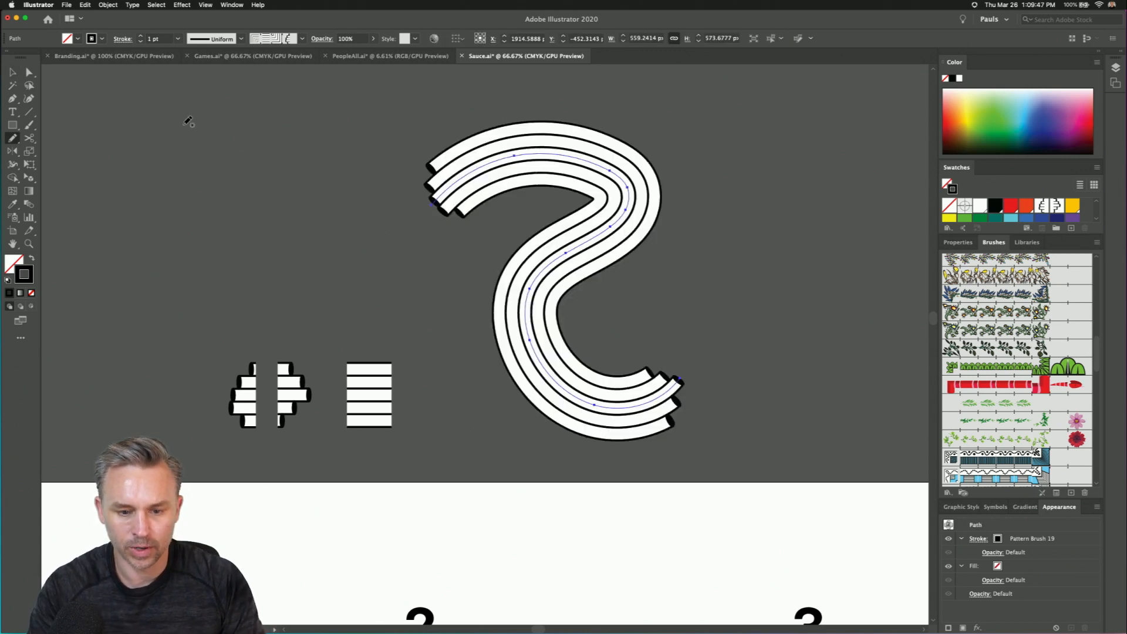
mouse_move(418, 286)
mouse_down()
mouse_move(617, 217)
mouse_move(817, 261)
mouse_up()
drag(753, 160, 565, 506)
mouse_move(458, 381)
mouse_down()
mouse_move(612, 216)
mouse_move(746, 408)
mouse_move(764, 394)
mouse_up()
drag(361, 168, 736, 449)
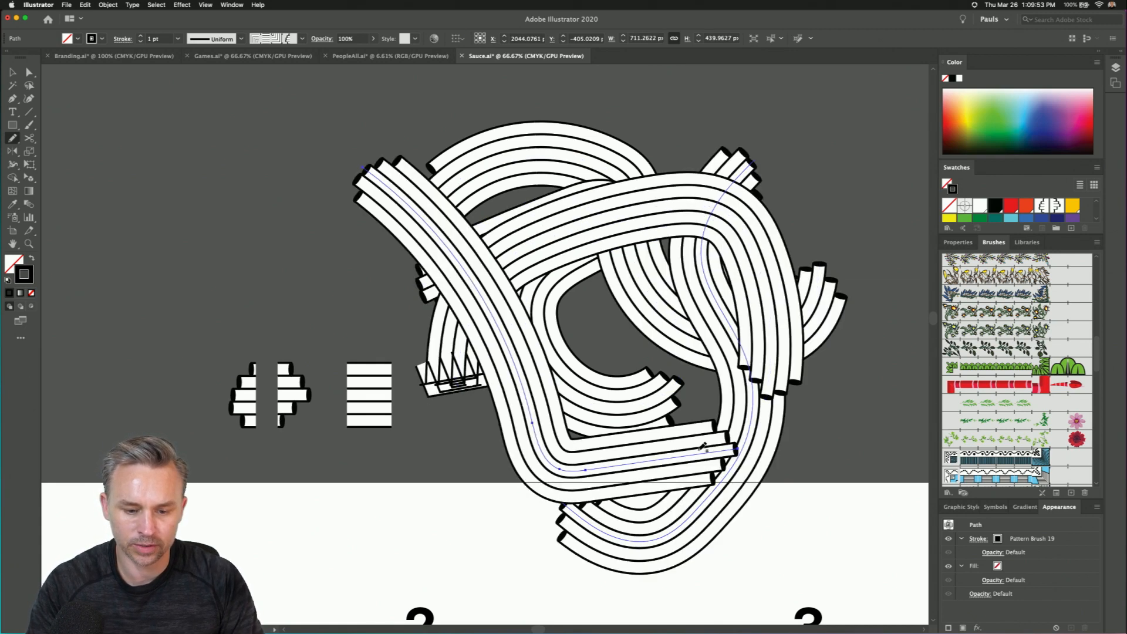
drag(436, 409, 812, 385)
key(super+z)
- Remove all the remaining noodle test strokes and cancel the Move settings
click(13, 71)
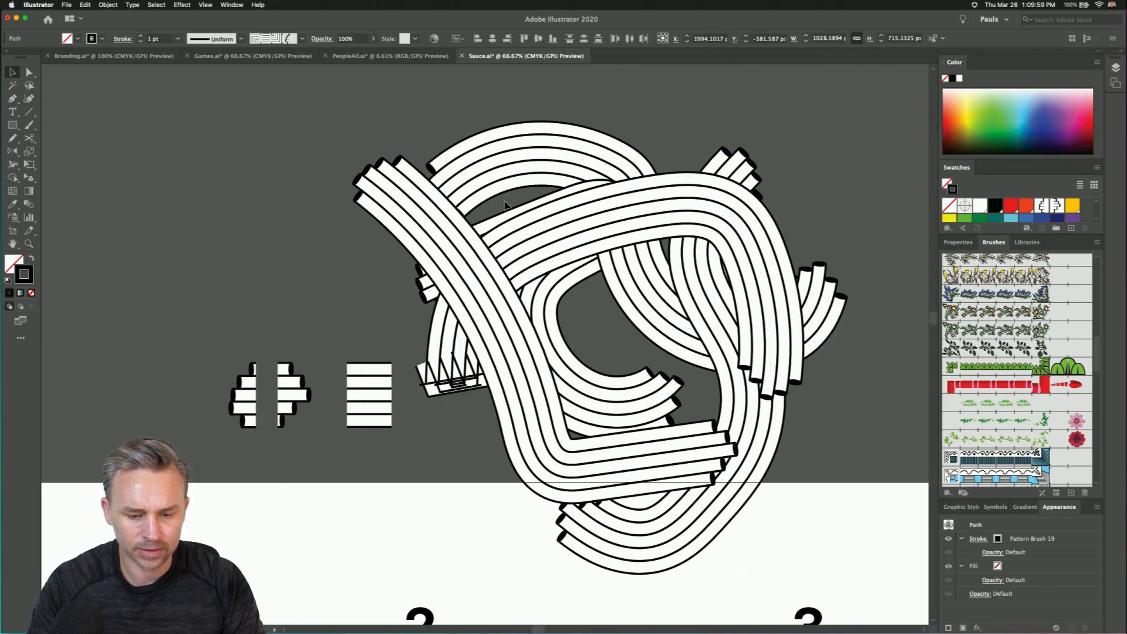
key(super+z)
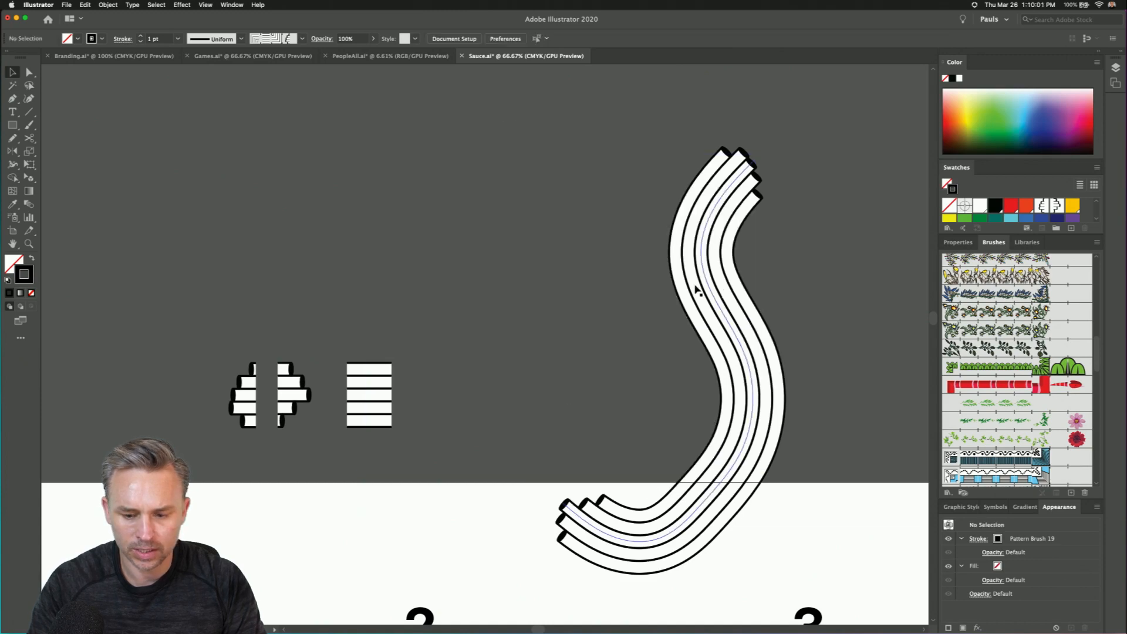
drag(493, 79, 408, 264)
key(Return)
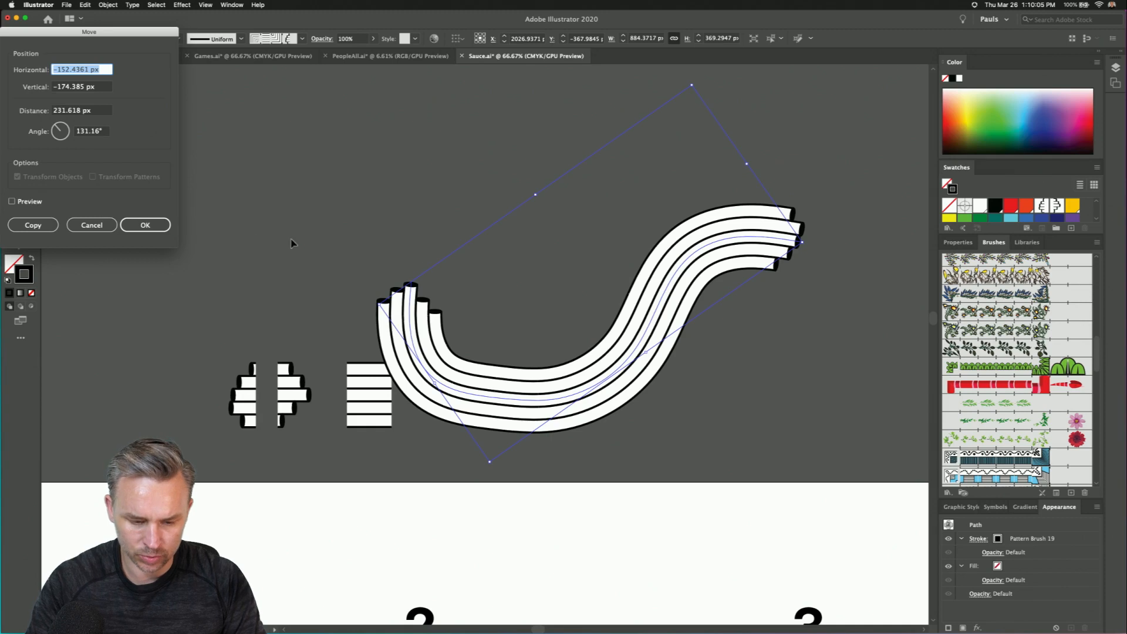
click(92, 229)
key(Delete)
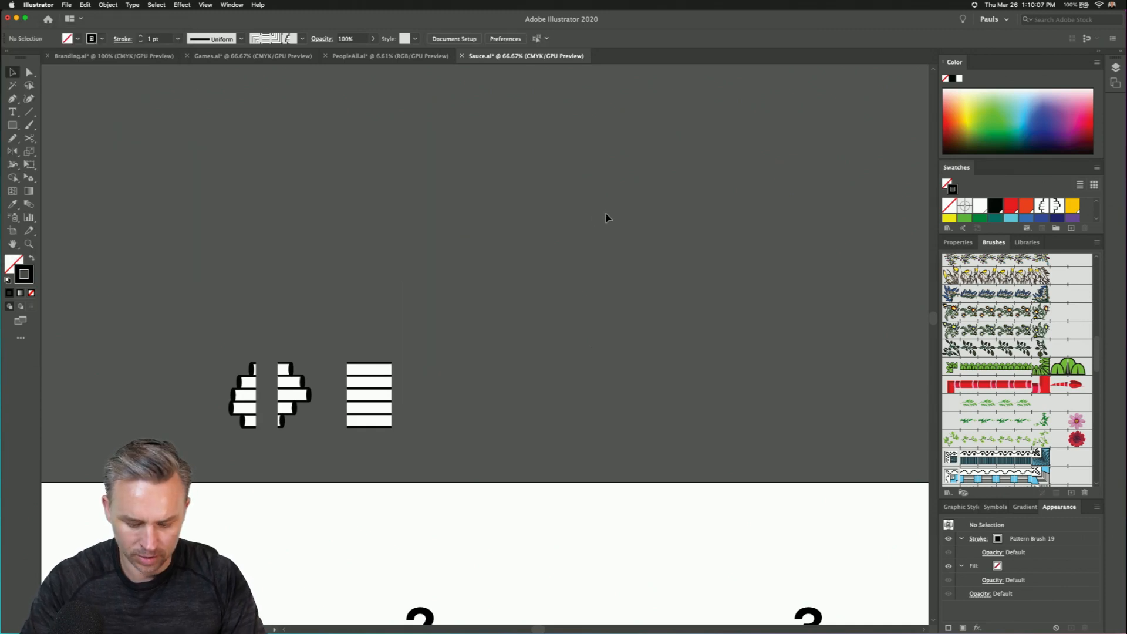
- Draw the letters S and a freehand with the Pencil tool in the noodle brush, making the a from a bowl and a separate stem
key(n)
mouse_move(591, 174)
mouse_down()
mouse_move(527, 162)
mouse_move(519, 236)
mouse_move(598, 306)
mouse_move(523, 394)
mouse_move(473, 348)
mouse_up()
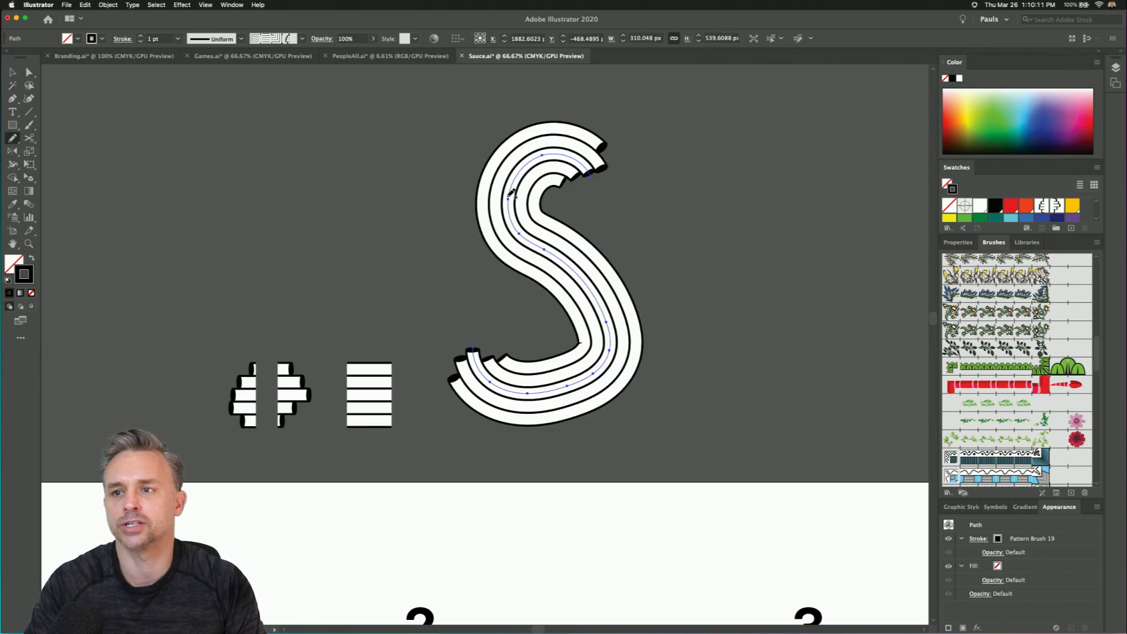
mouse_move(715, 228)
mouse_down()
mouse_move(676, 217)
mouse_move(614, 296)
mouse_move(688, 324)
mouse_move(711, 298)
mouse_up()
drag(738, 201, 759, 340)
- Draw the letters u and c freehand in the noodle brush, following the a
scroll(771, 248, right, 10)
mouse_move(560, 199)
mouse_down()
mouse_move(554, 286)
mouse_move(594, 347)
mouse_move(667, 305)
mouse_move(668, 203)
mouse_up()
scroll(587, 179, right, 8)
mouse_move(610, 177)
mouse_down()
mouse_move(570, 184)
mouse_move(550, 293)
mouse_up()
drag(684, 315, 687, 314)
- Draw a large looping letter e with a long rising tail after the c
scroll(616, 270, right, 8)
scroll(616, 270, up, 3)
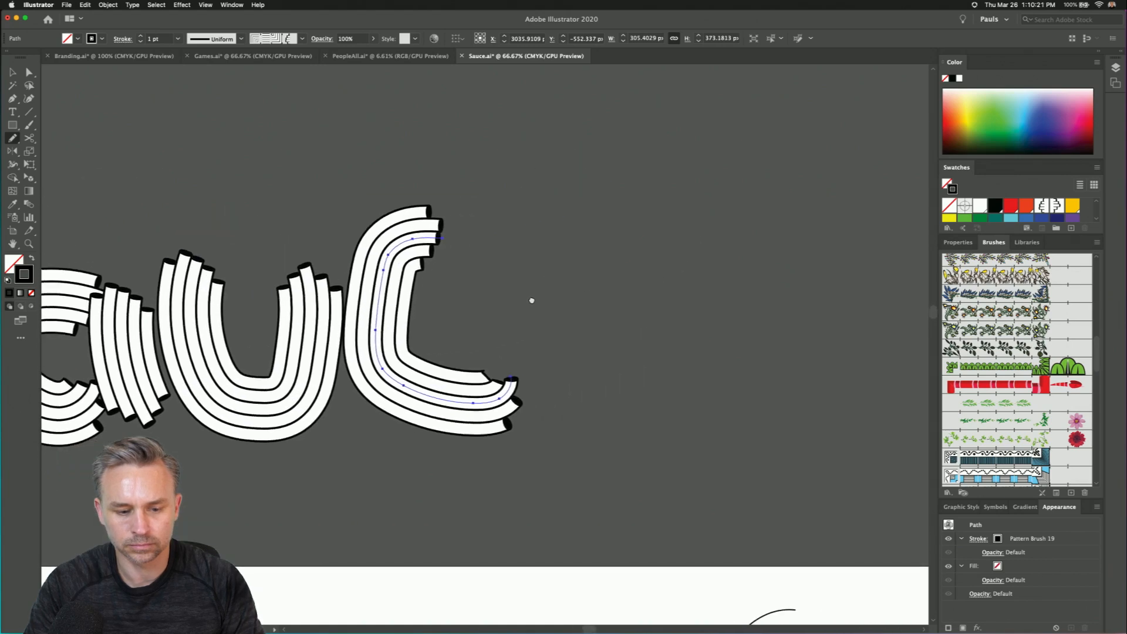
mouse_move(588, 289)
mouse_down()
mouse_move(643, 270)
mouse_move(645, 194)
mouse_move(521, 200)
mouse_move(548, 354)
mouse_move(668, 378)
mouse_move(829, 269)
mouse_up()
scroll(579, 271, left, 8)
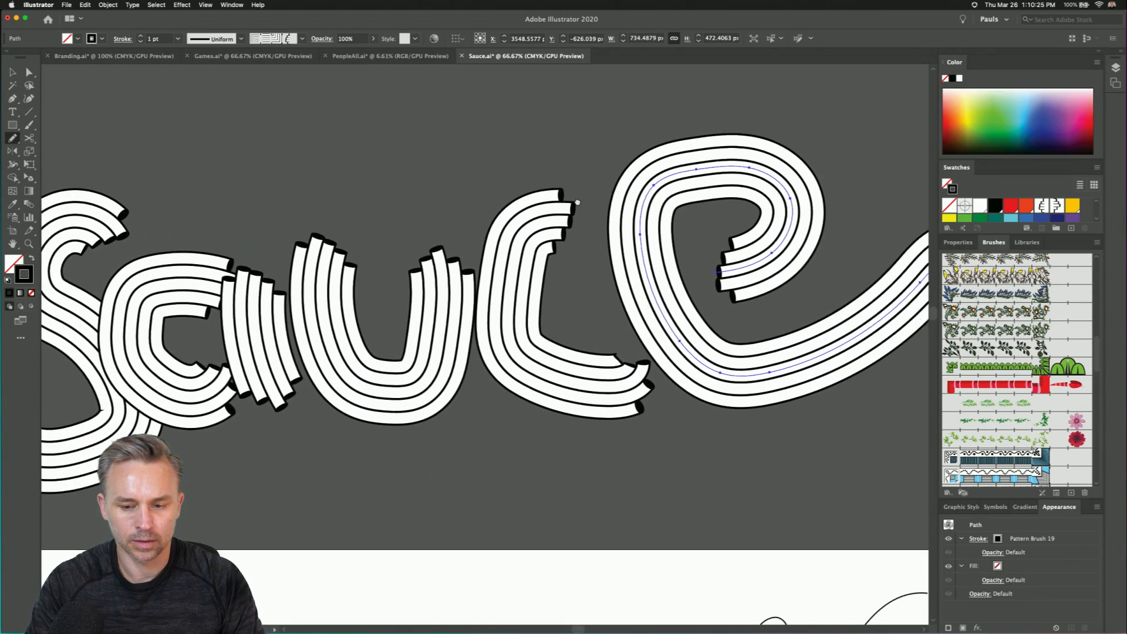
- Scale the letter e down to about 627 by 403 px
click(13, 71)
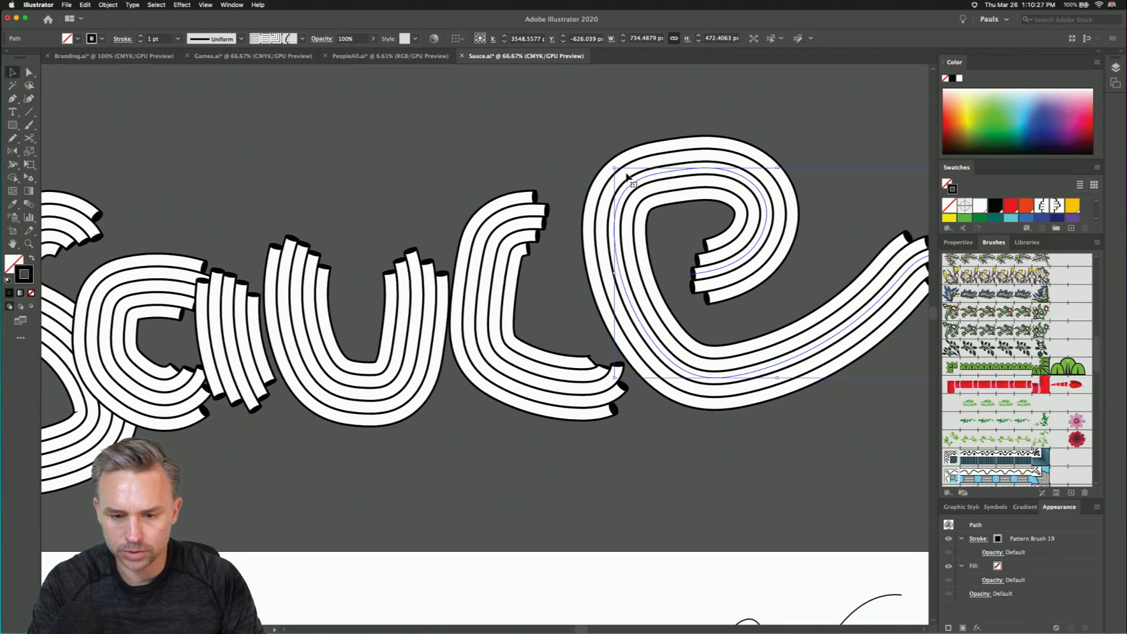
drag(614, 168, 641, 231)
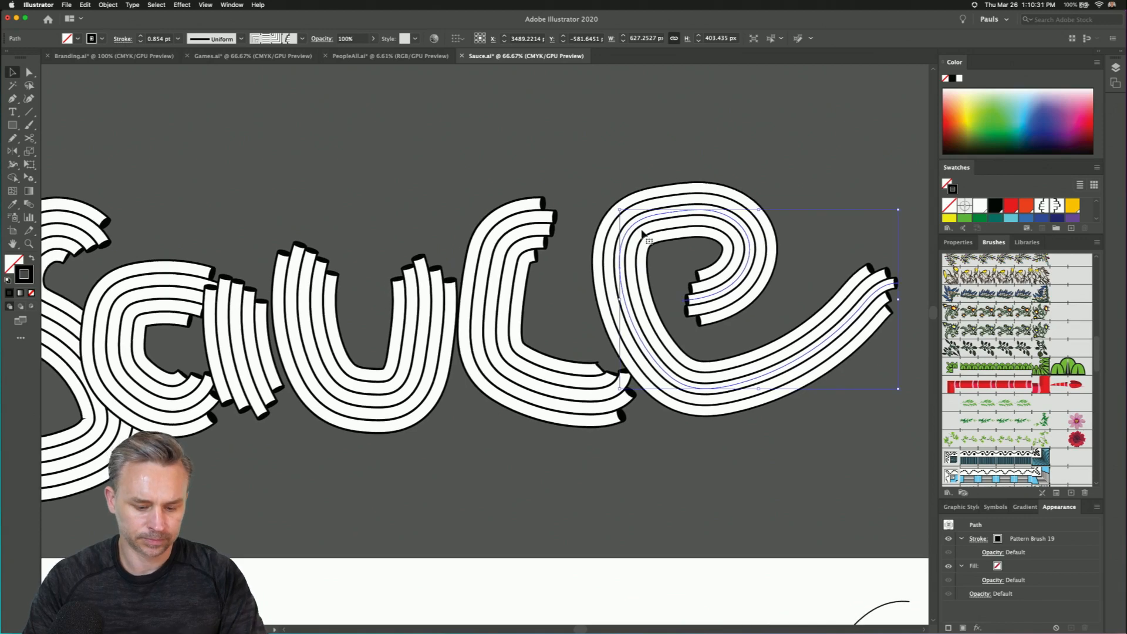
- Extend the bowl of the a with the Pen tool from its lower end up to the top of the stem
key(super+minus)
drag(176, 262, 467, 221)
click(29, 72)
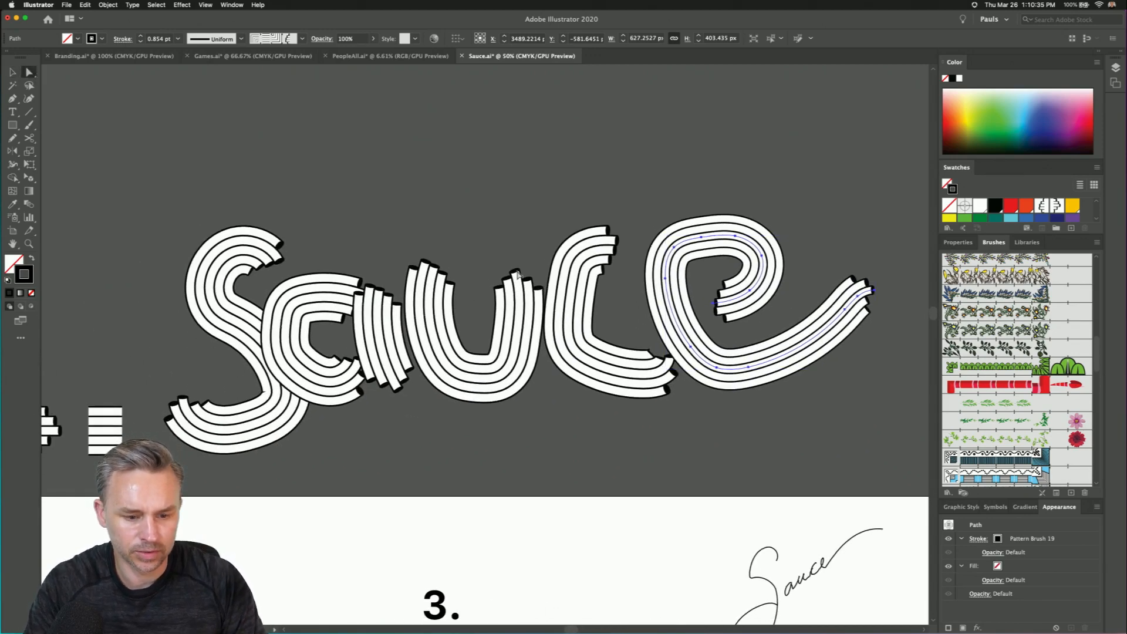
click(384, 367)
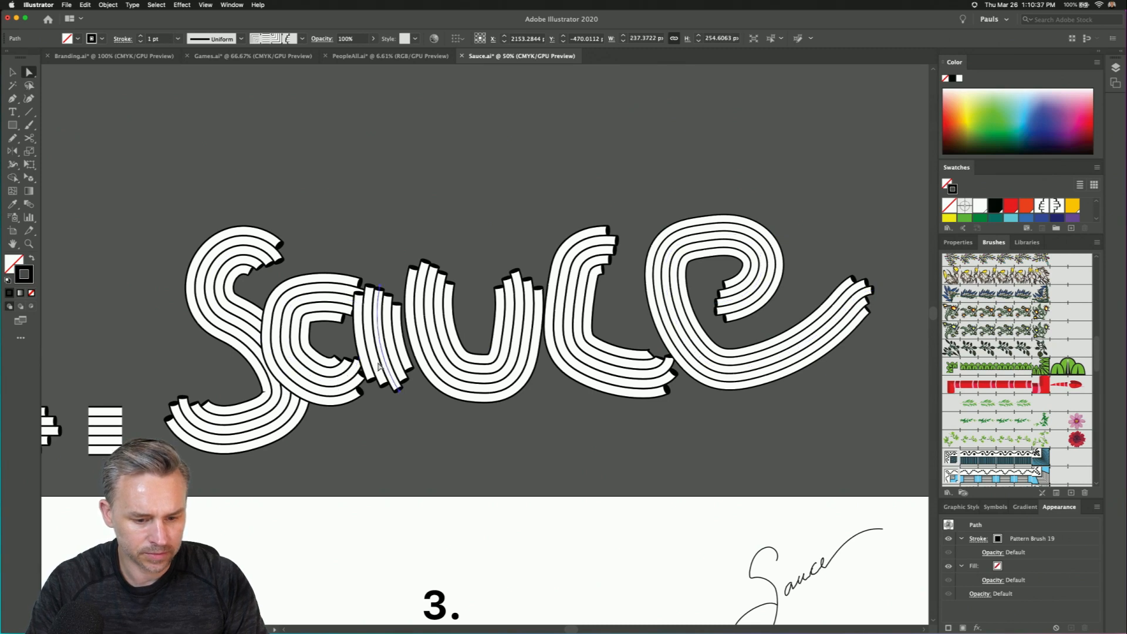
click(359, 365)
key(p)
click(359, 357)
drag(381, 291, 383, 292)
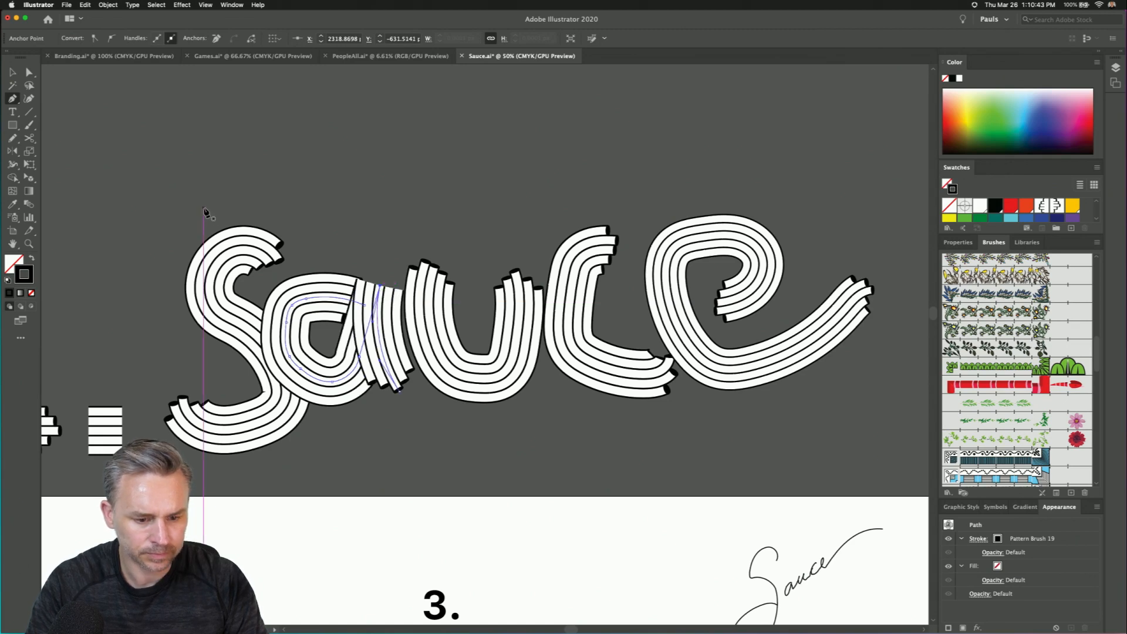
- Move the letter S slightly up and away from the a
click(12, 72)
click(269, 204)
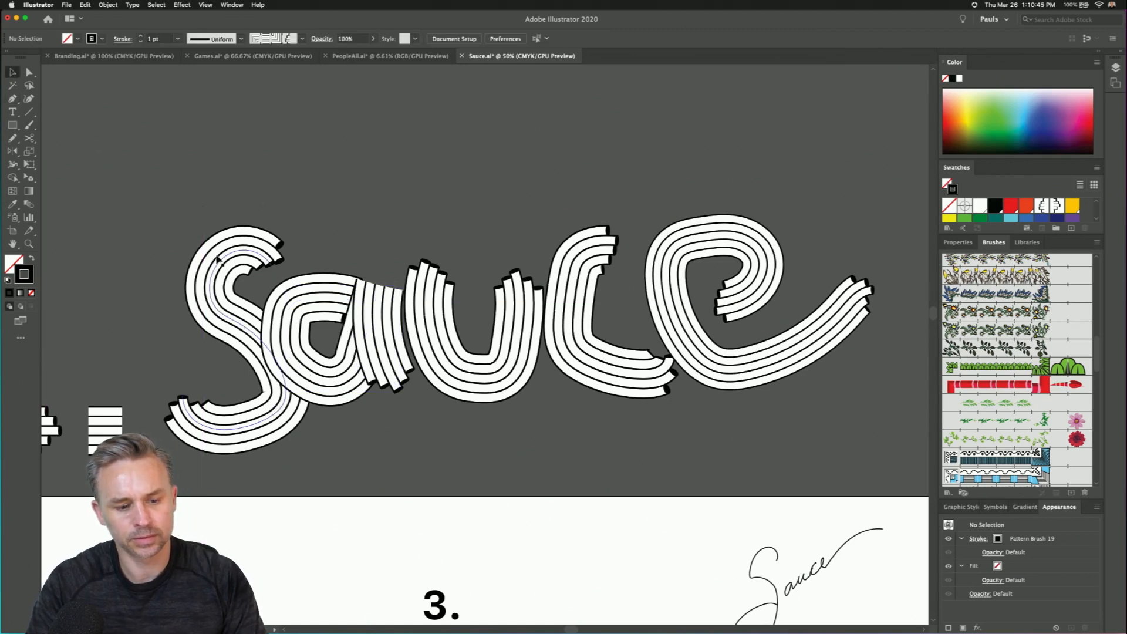
drag(219, 246, 207, 233)
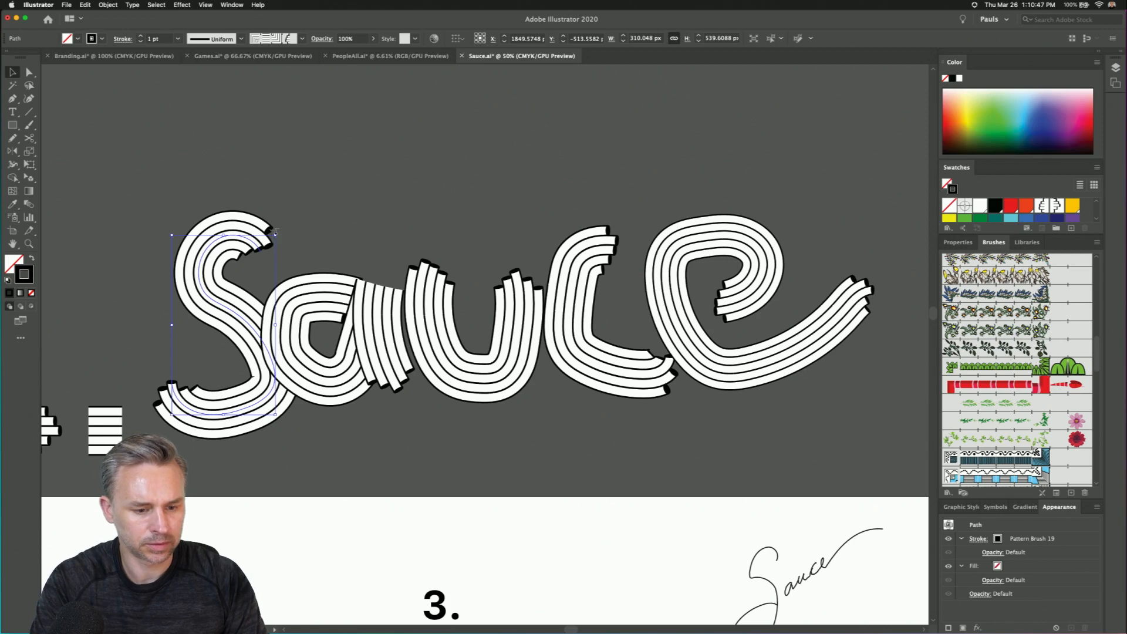
- Turn off Scale Strokes & Effects in the general preferences
click(47, 5)
mouse_move(88, 38)
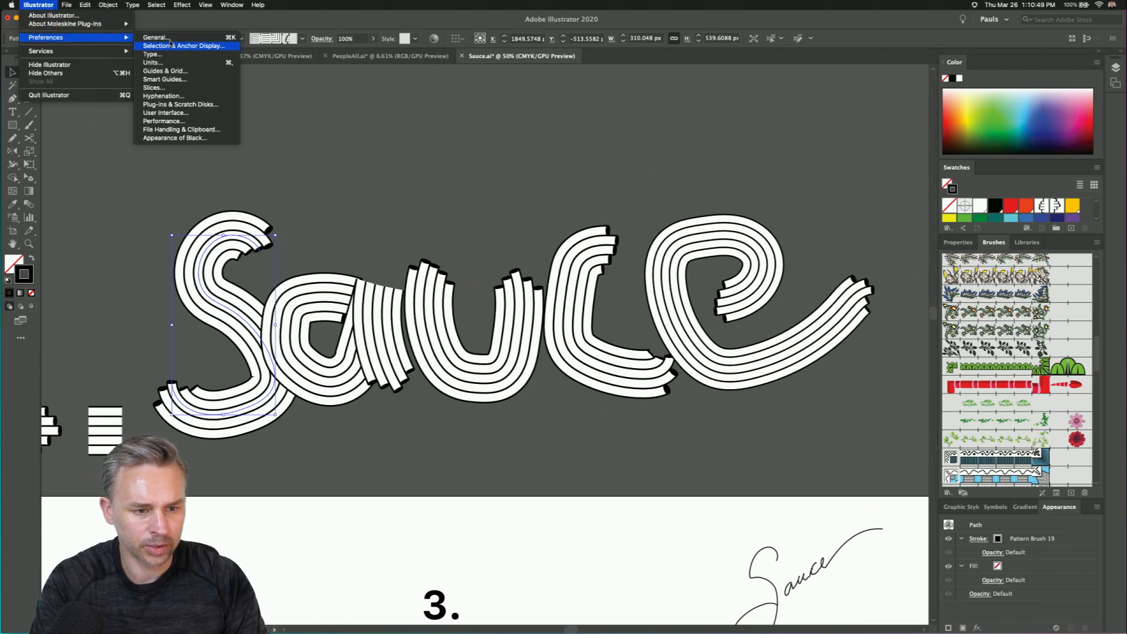
click(170, 38)
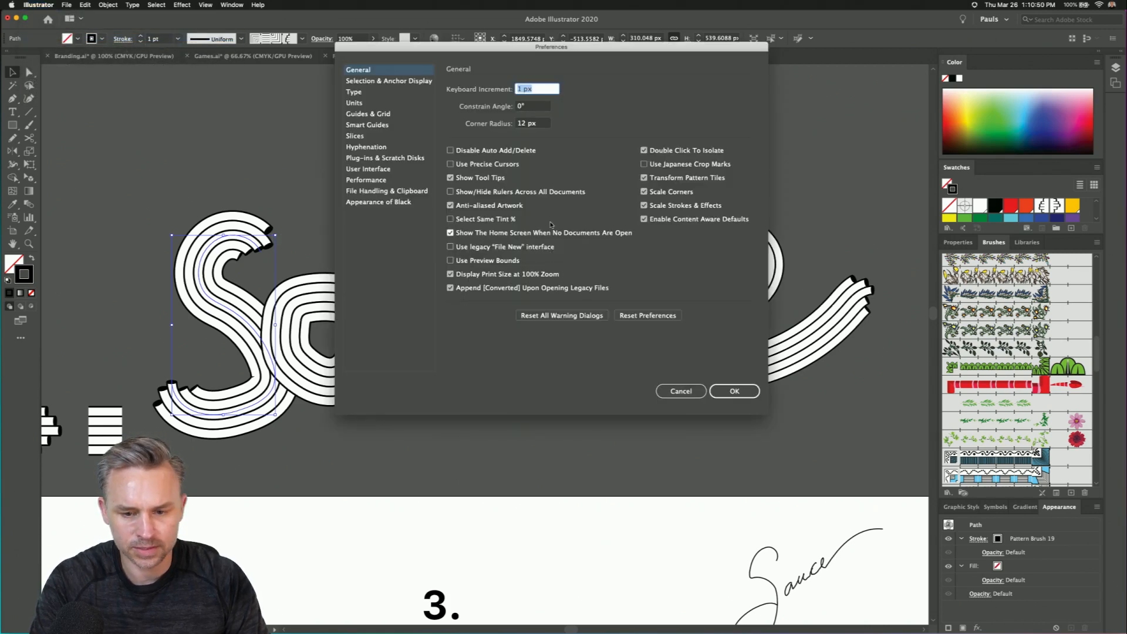
click(668, 207)
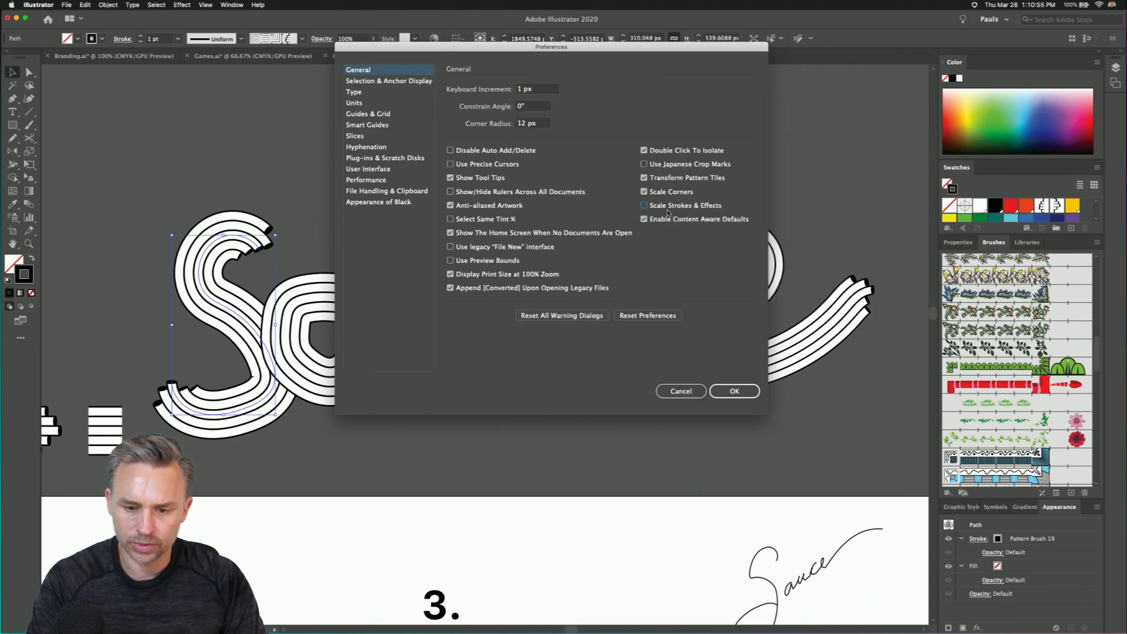
click(734, 390)
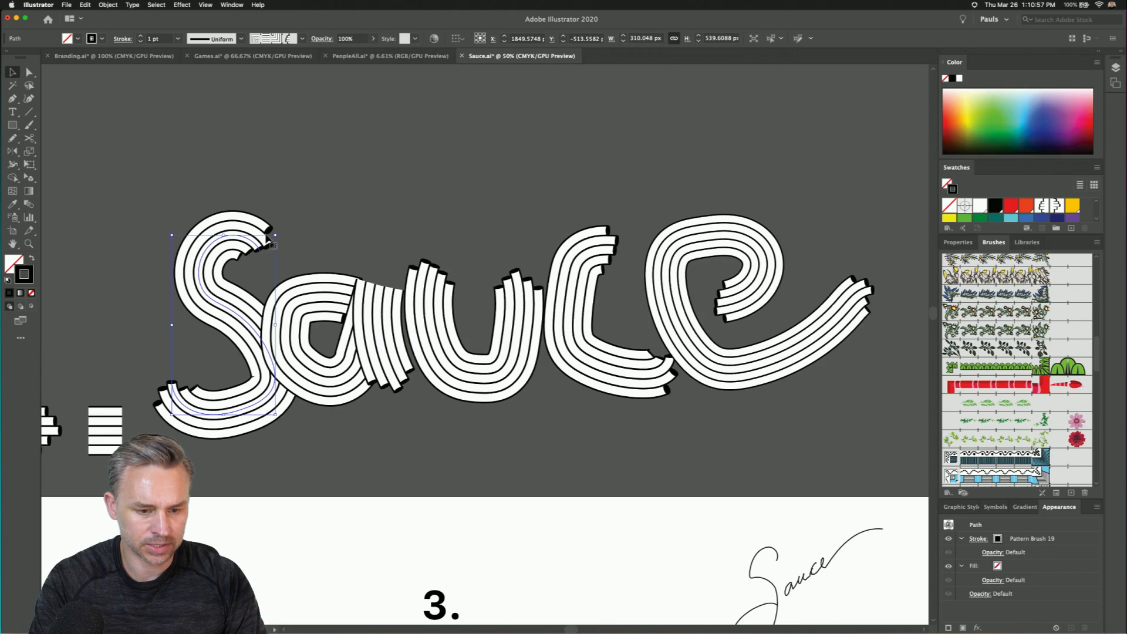
- Enlarge the letter S to about 350 by 609 px and move it farther from the a
drag(275, 235, 290, 212)
scroll(311, 258, left, 5)
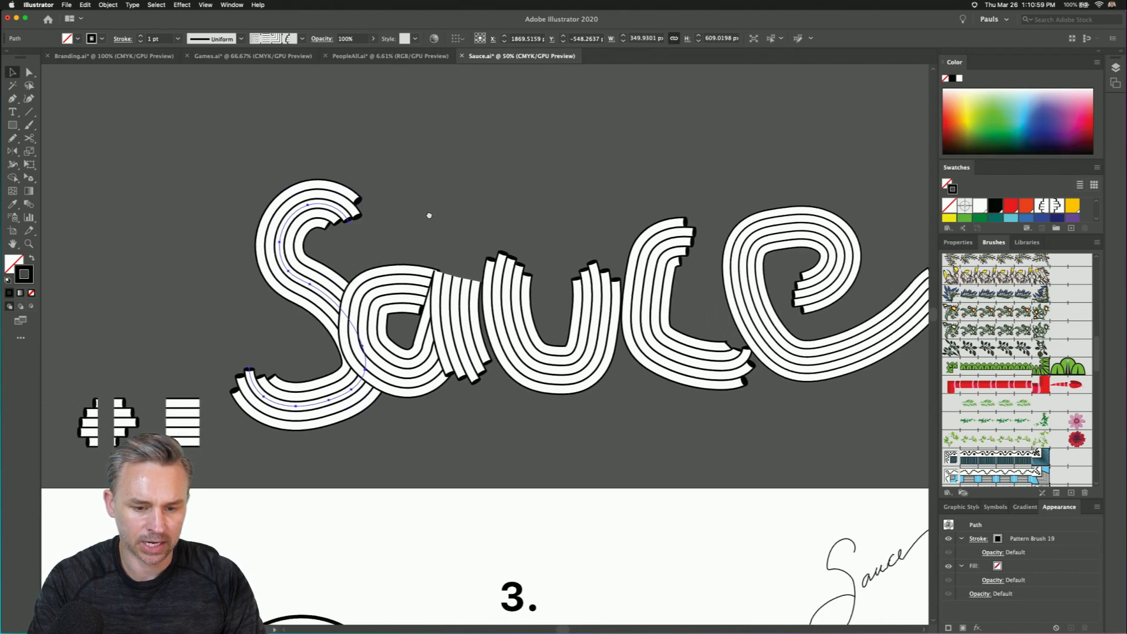
drag(311, 258, 291, 256)
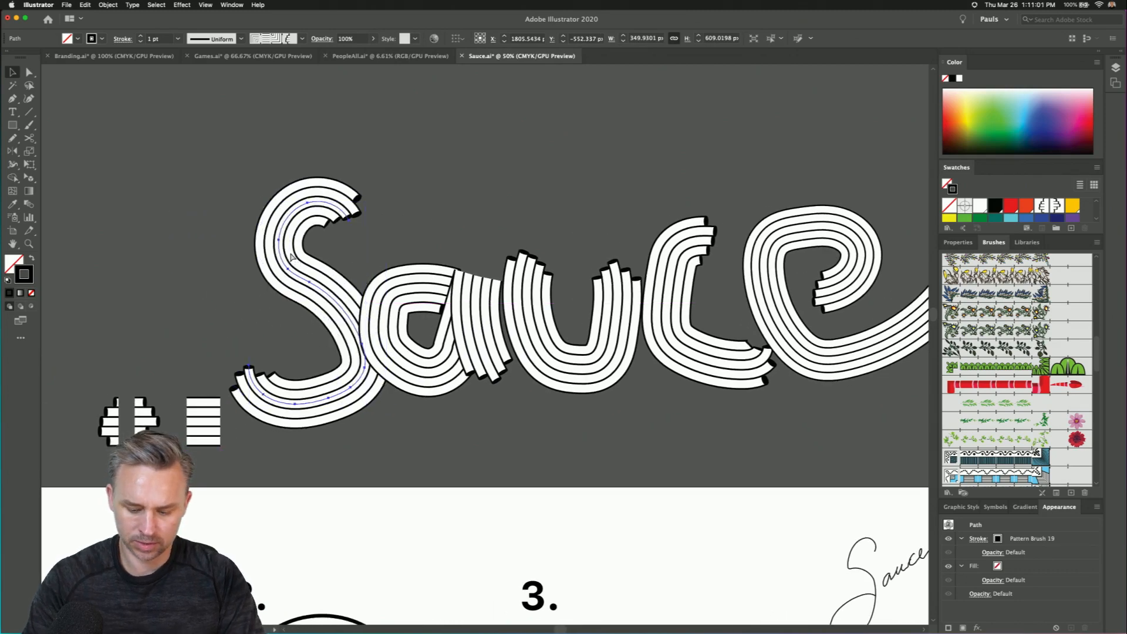
- Extend the upper arm of the letter c outward toward the e by moving its end anchor point
key(super+minus)
key(space)
click(688, 320)
scroll(308, 216, right, 4)
click(29, 72)
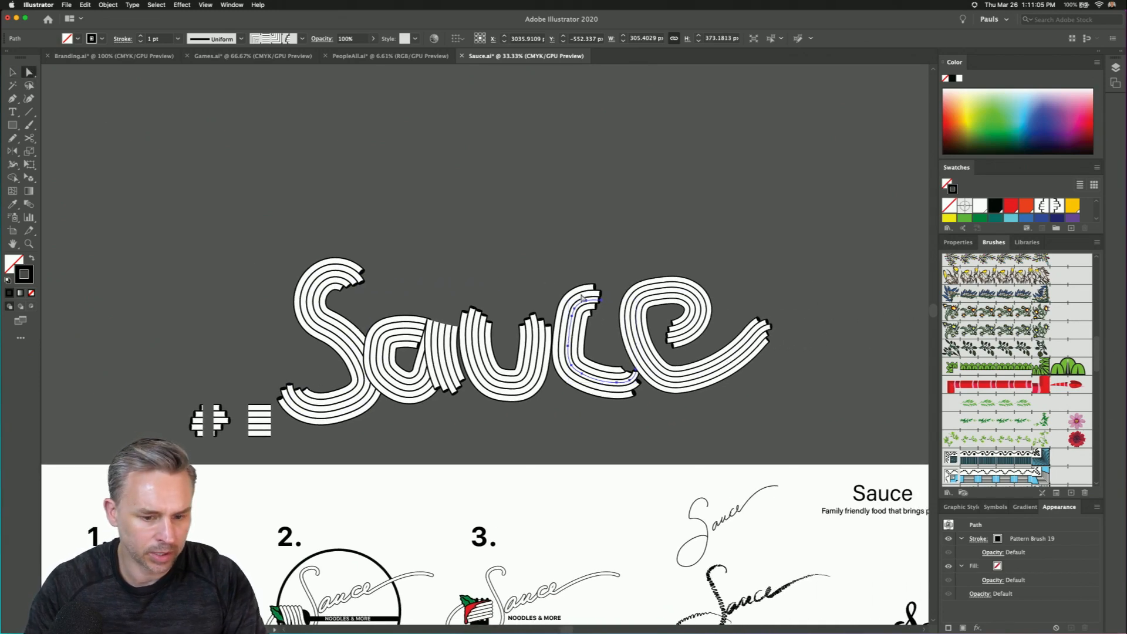
drag(596, 292, 608, 315)
key(ctrl+z)
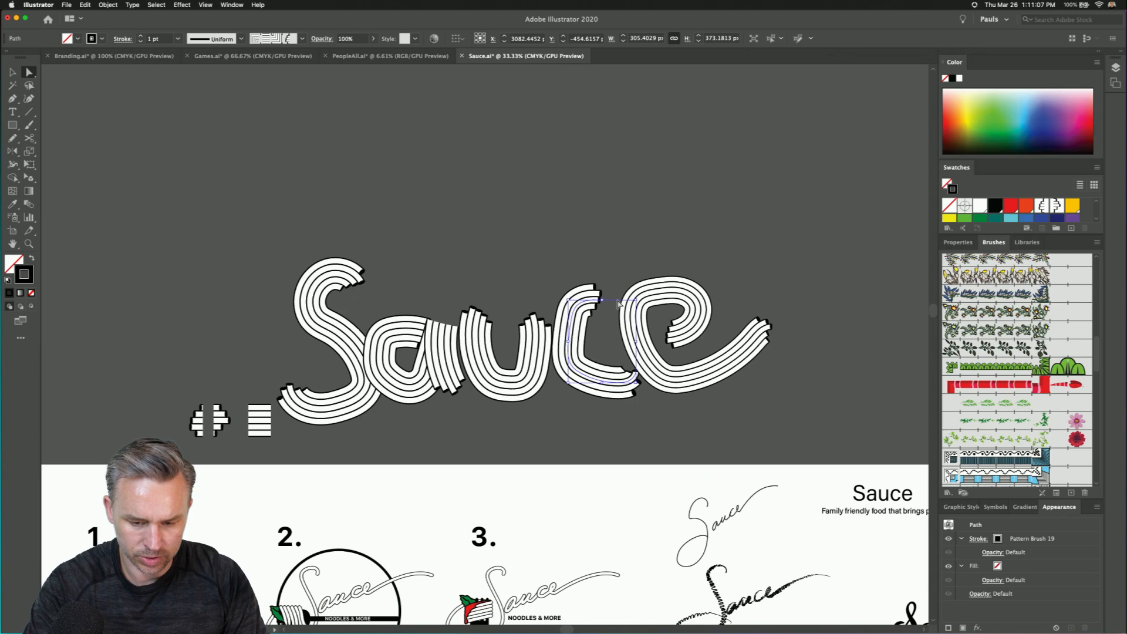
click(601, 300)
drag(602, 303, 614, 300)
- Lengthen the crossbar of the letter e slightly by moving its inner end anchor toward the stem
click(667, 304)
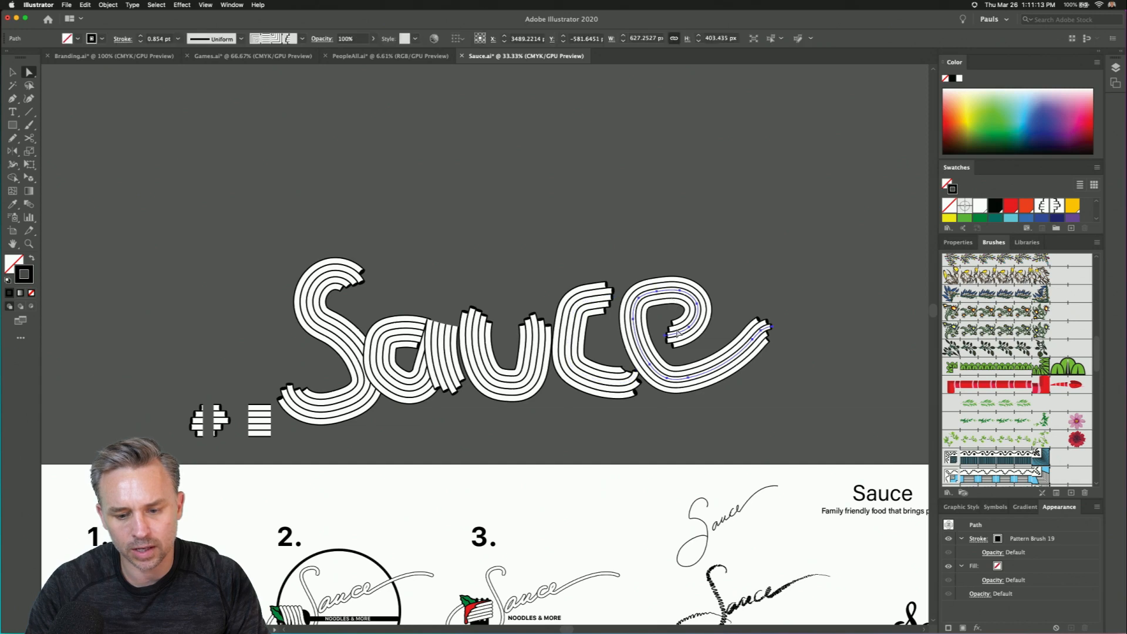
mouse_move(666, 339)
mouse_down()
mouse_move(649, 341)
mouse_move(657, 332)
mouse_up()
click(644, 302)
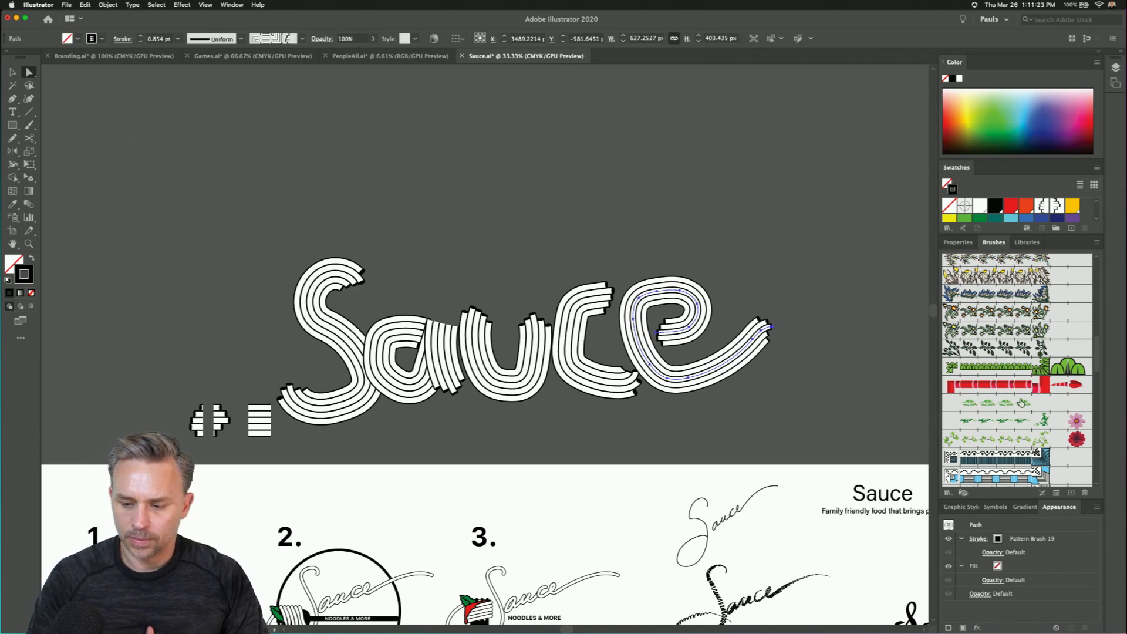
- Draw a curved test stroke above the lettering and try several of the flower art brushes on it
scroll(1022, 403, up, 10)
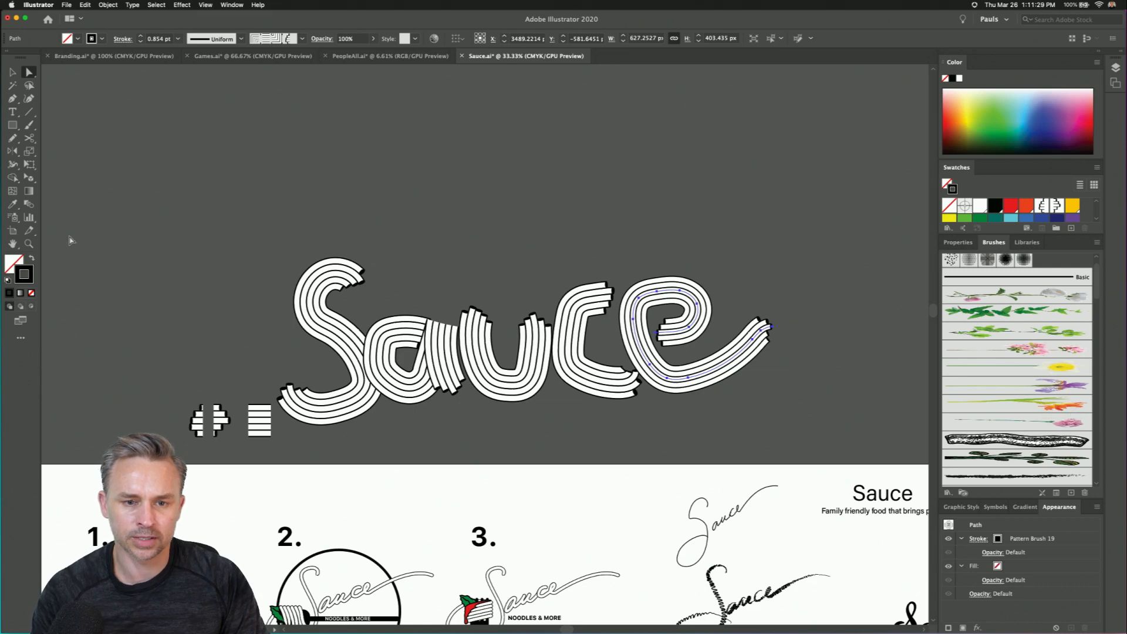
click(11, 72)
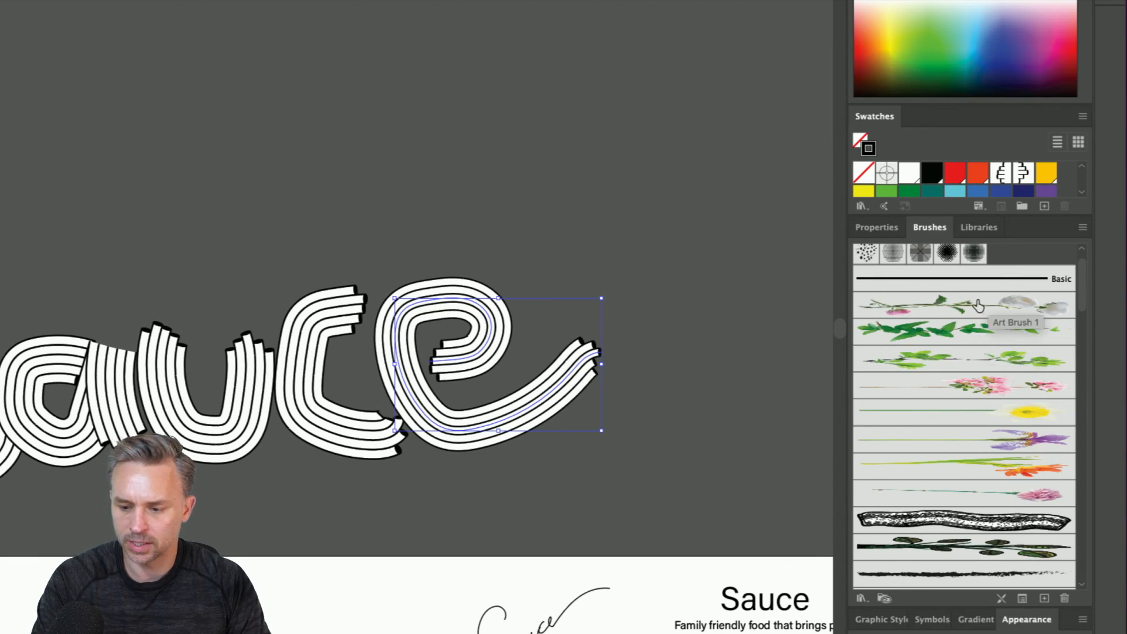
scroll(980, 308, down, 15)
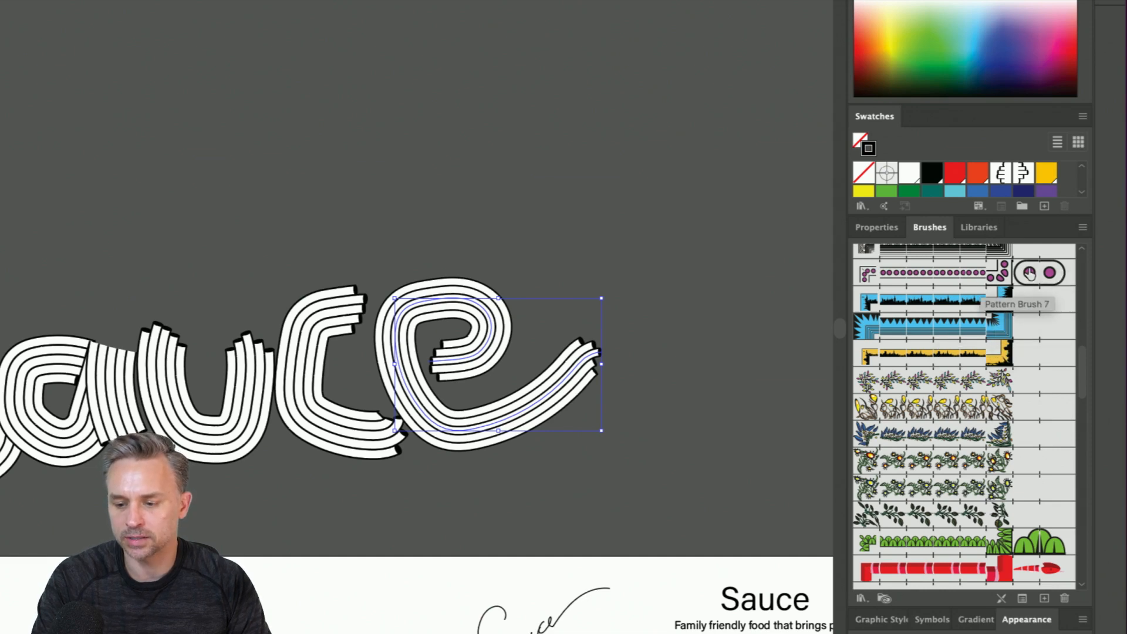
scroll(1050, 286, up, 10)
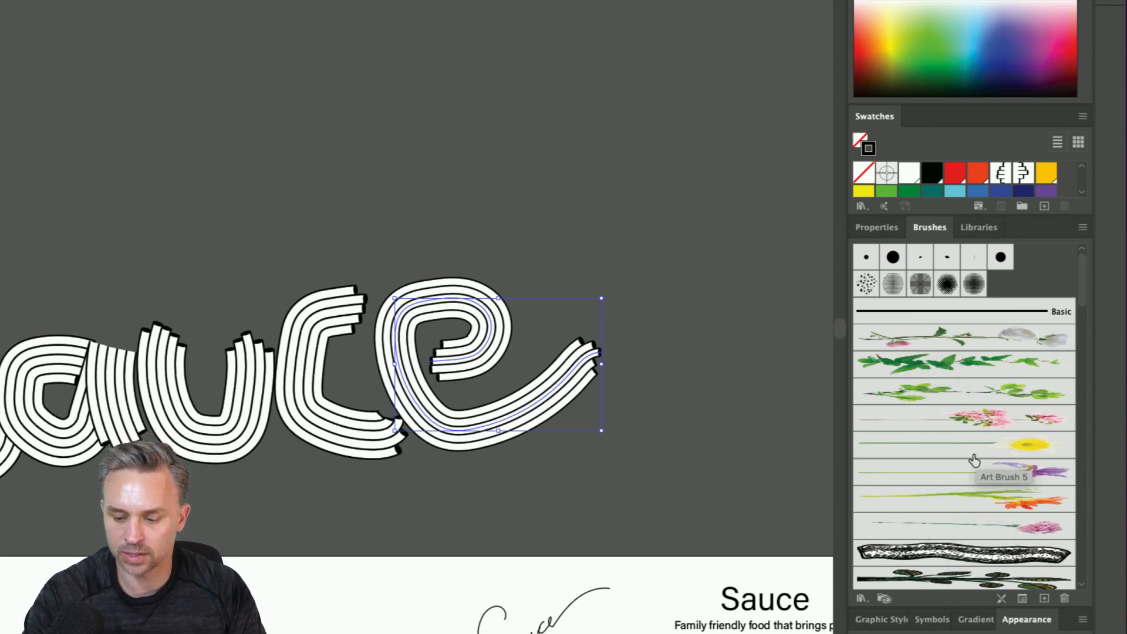
click(540, 209)
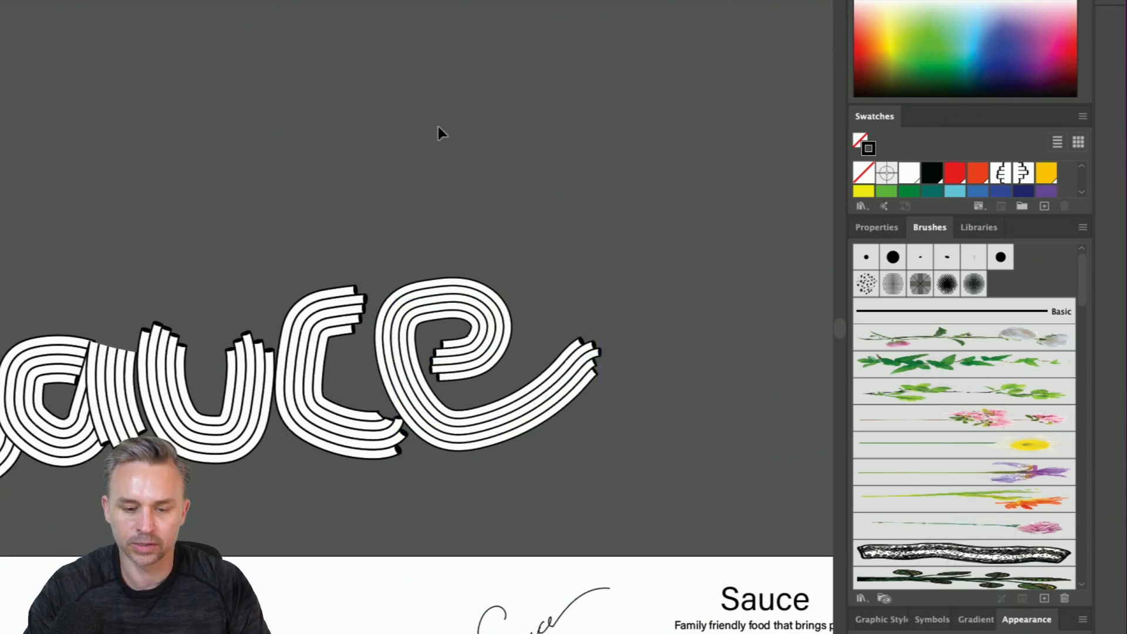
drag(298, 151, 611, 229)
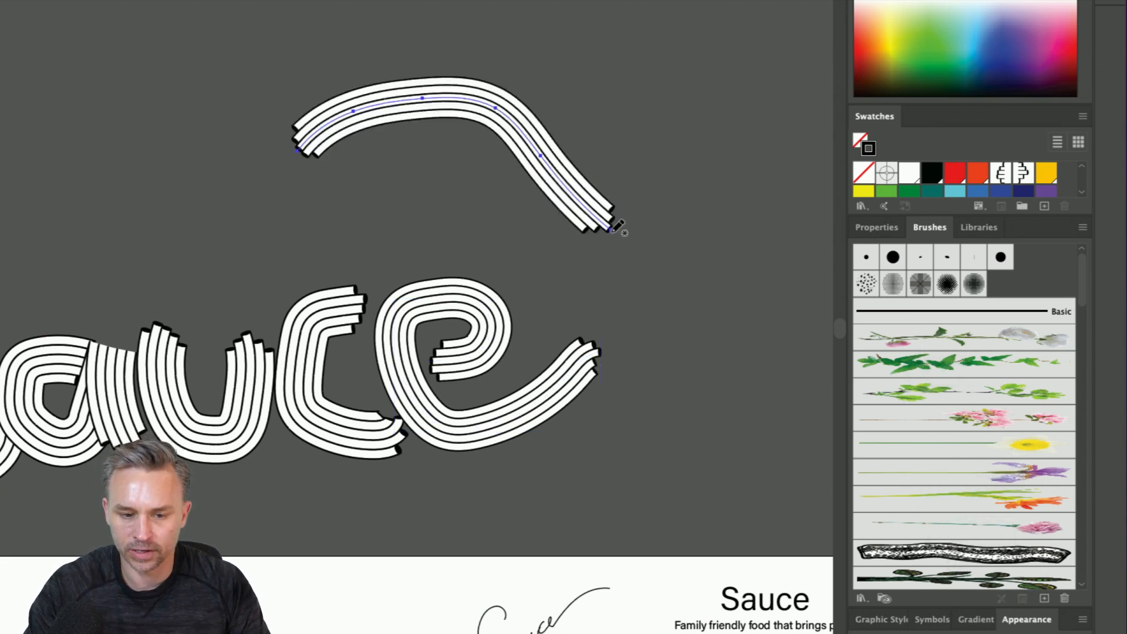
click(967, 447)
click(936, 388)
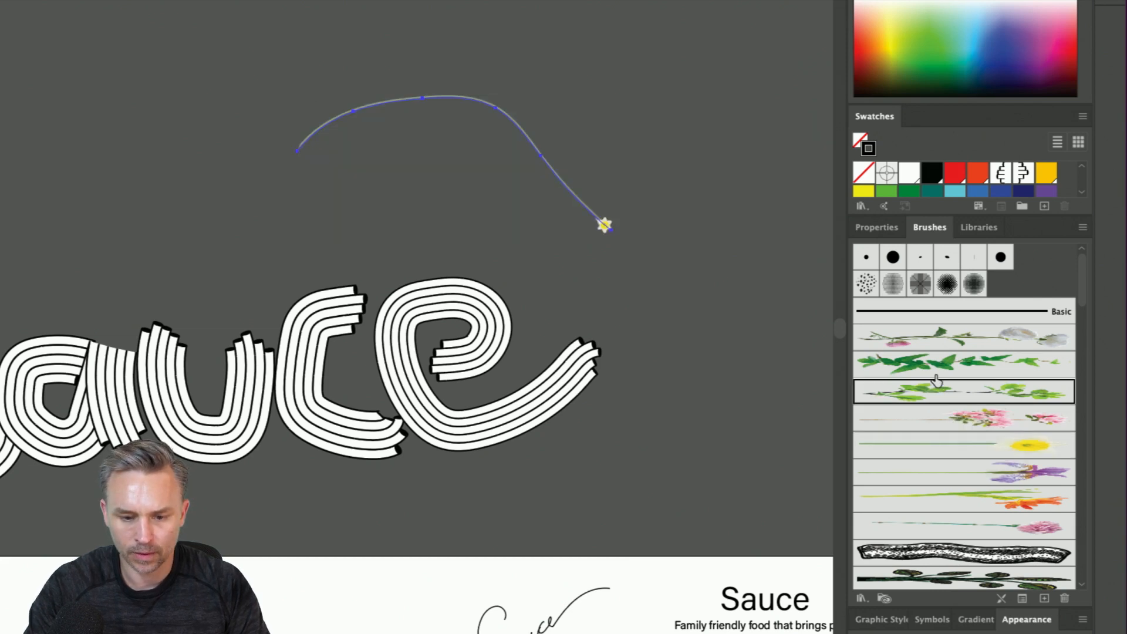
click(936, 505)
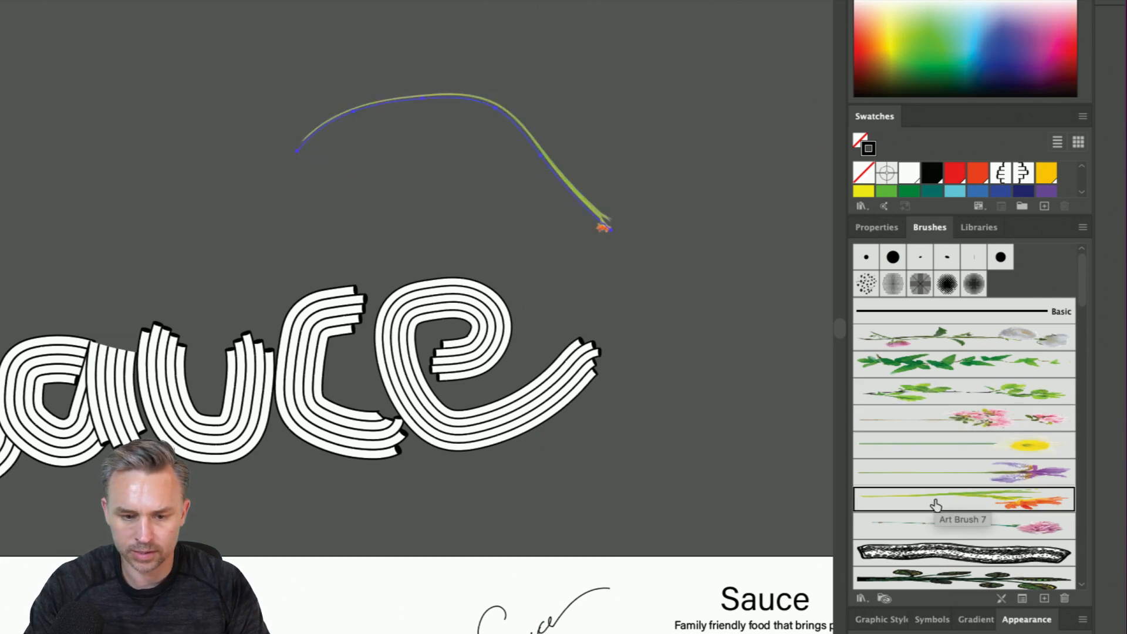
click(930, 531)
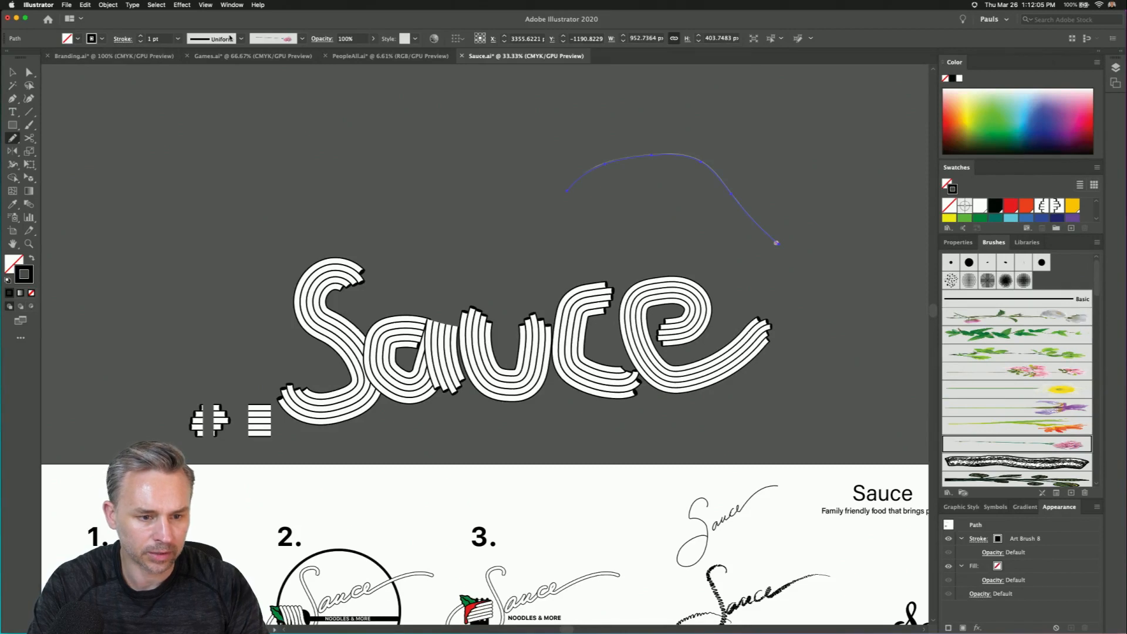
- Set the weight of the flower test stroke to 8 pt and delete the stroke
click(141, 36)
click(141, 36)
click(141, 35)
click(141, 35)
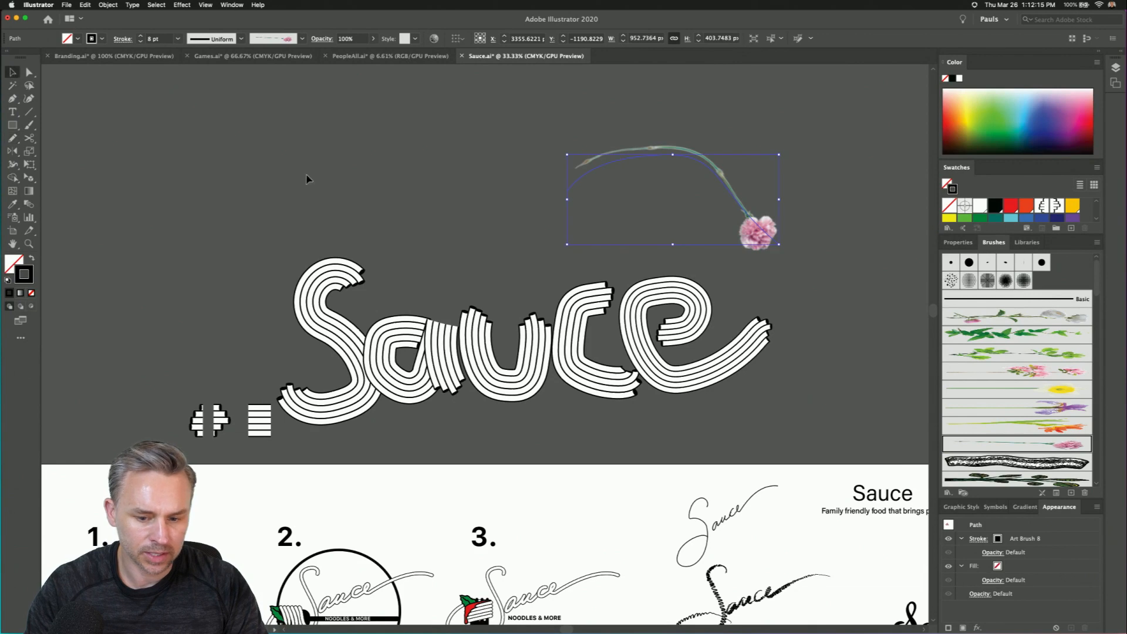
key(Delete)
- Simplify the path of the letter e to 6 points
click(639, 310)
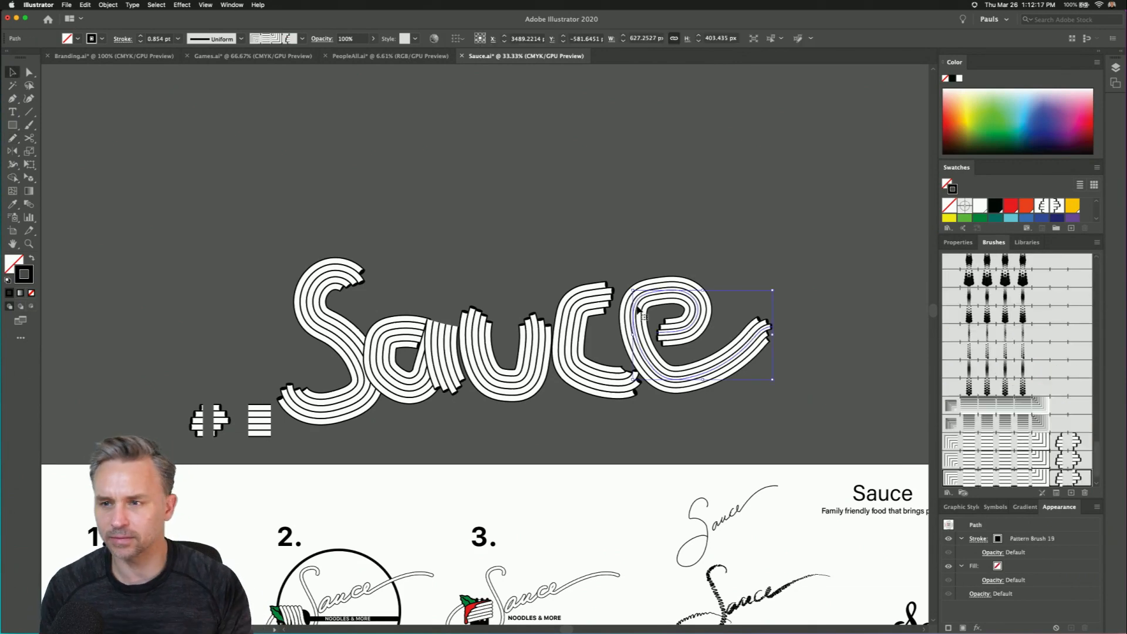
click(28, 71)
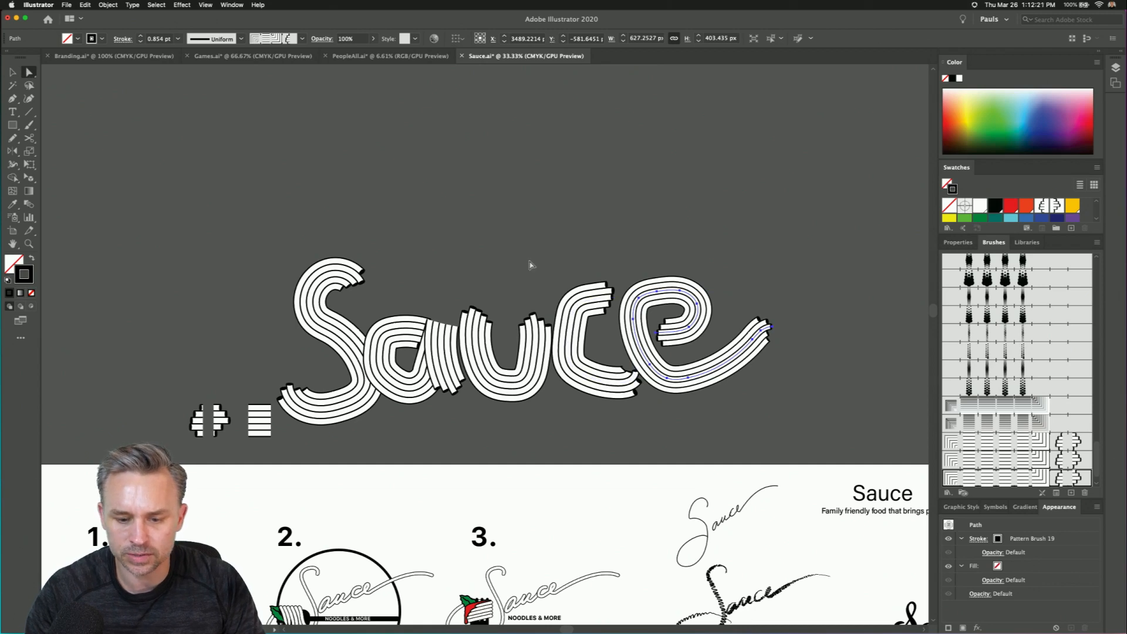
click(101, 5)
mouse_move(135, 201)
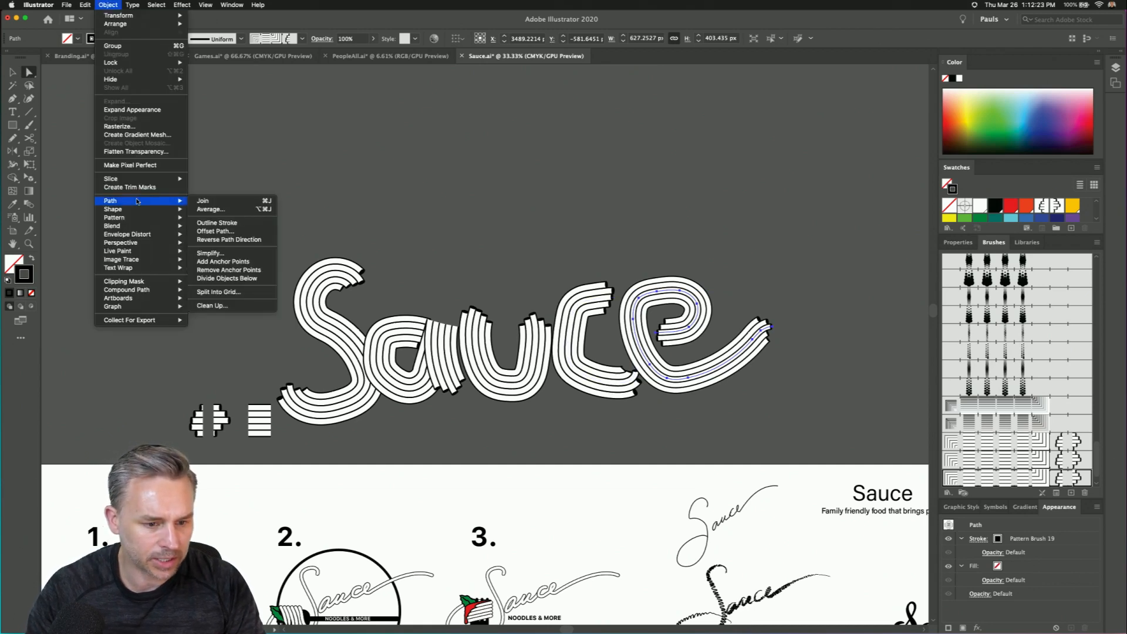
click(227, 253)
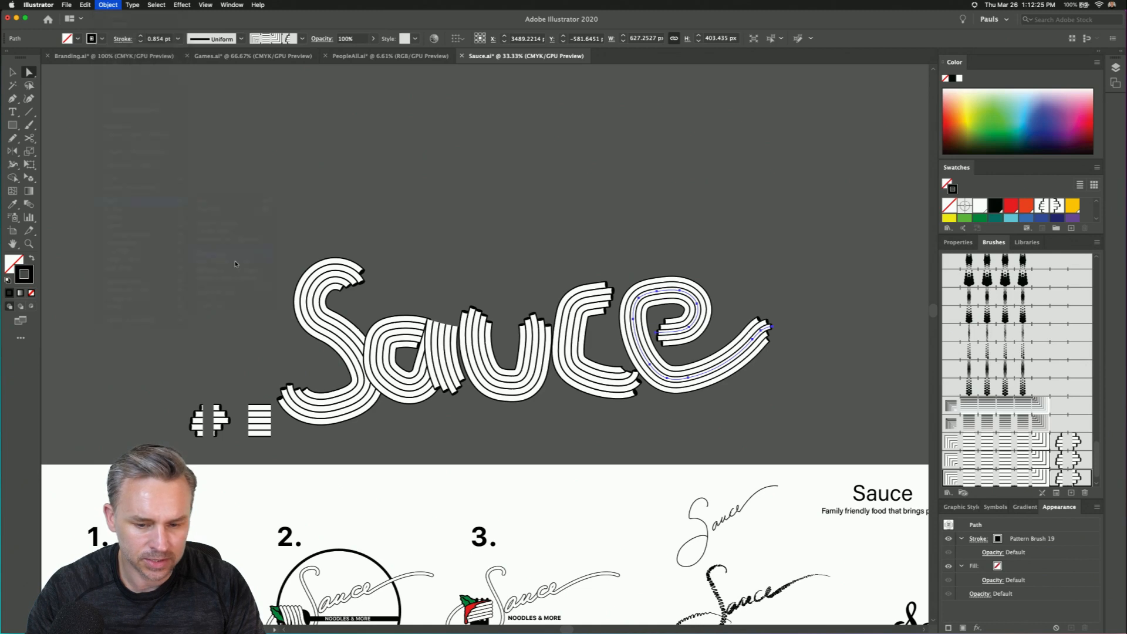
drag(453, 356, 449, 357)
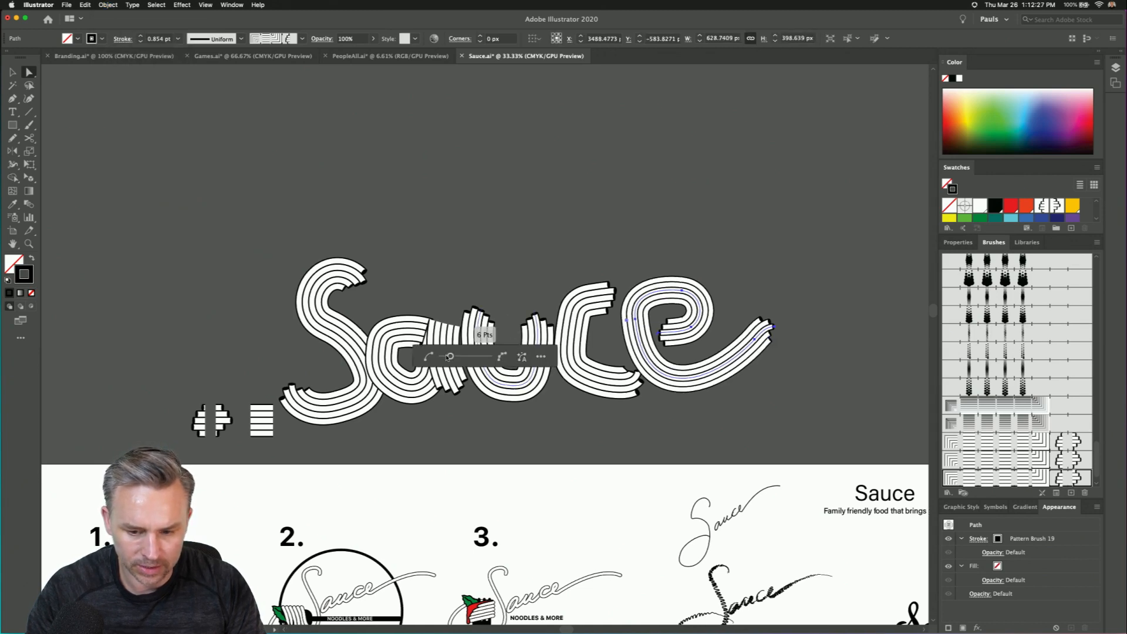
click(541, 356)
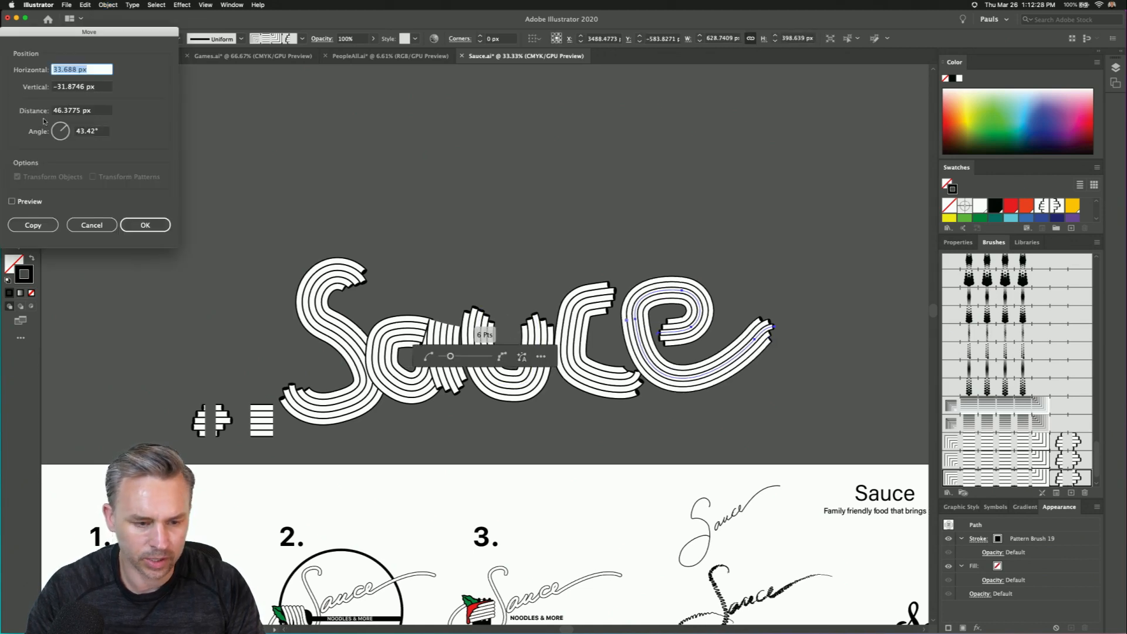
click(91, 222)
- Move the letter e closer to the c and scale it down to about 572 by 363 px
drag(623, 308, 621, 317)
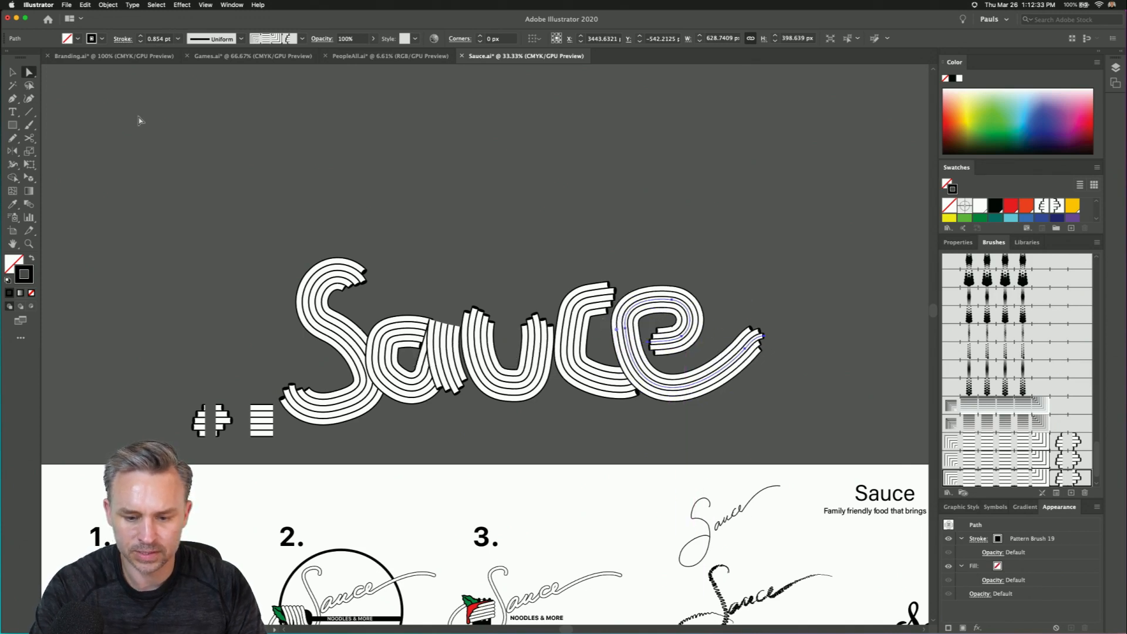
key(v)
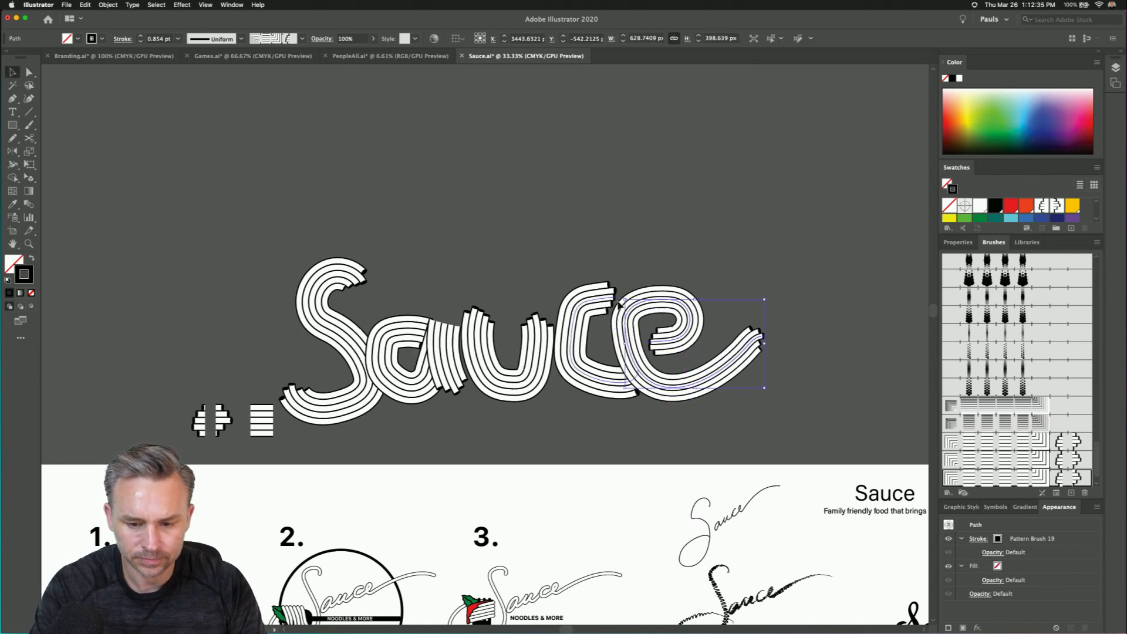
mouse_move(625, 300)
mouse_down()
mouse_move(654, 332)
mouse_move(625, 328)
mouse_move(631, 307)
mouse_up()
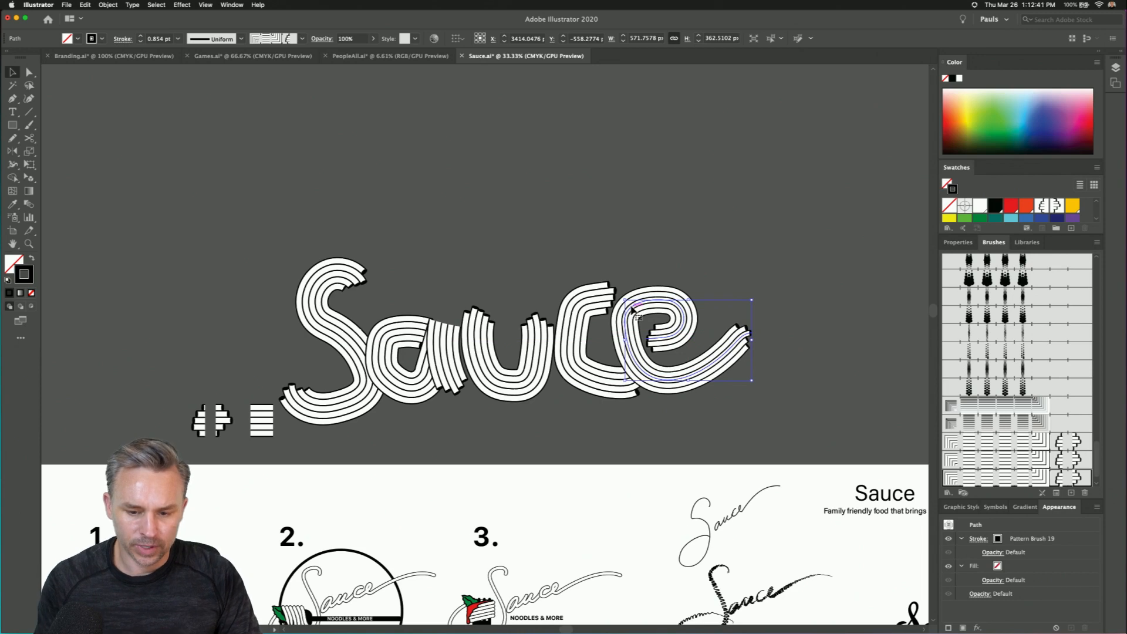
- Move the inner end anchor of the e onto its stem so that the crossbar closes the bowl
click(29, 72)
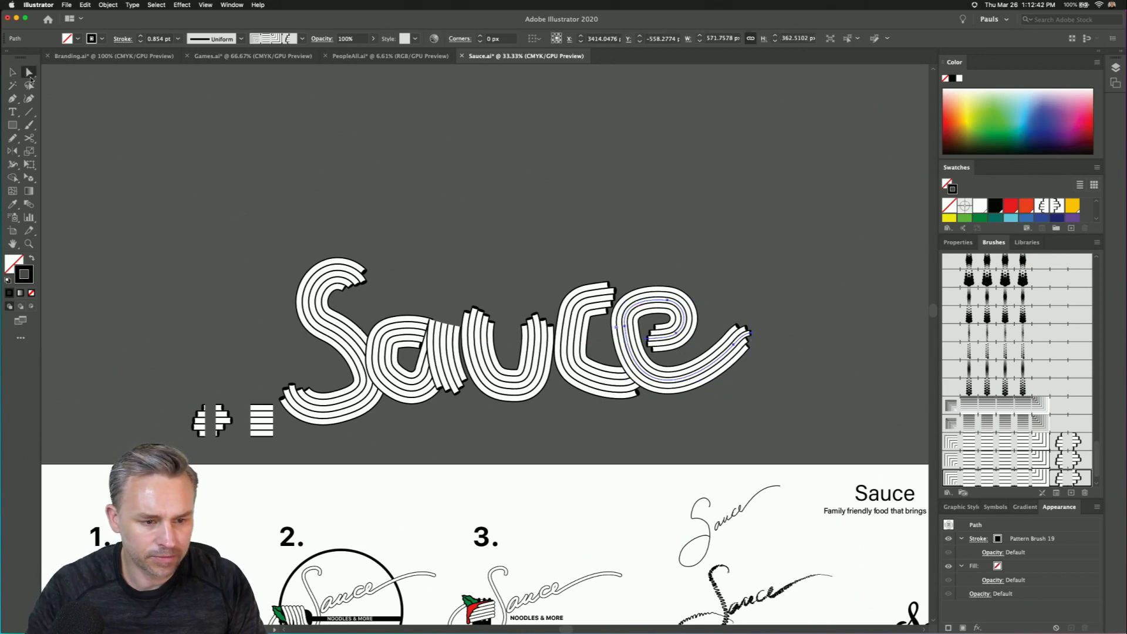
click(647, 339)
mouse_move(647, 339)
mouse_down()
mouse_move(641, 328)
mouse_move(630, 340)
mouse_up()
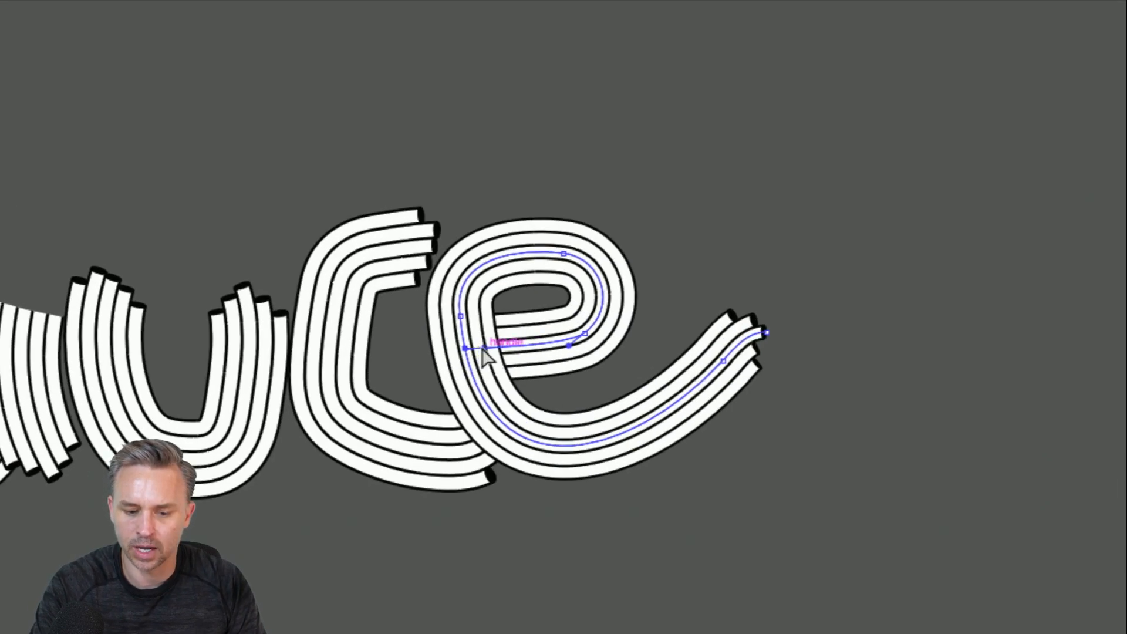
click(465, 348)
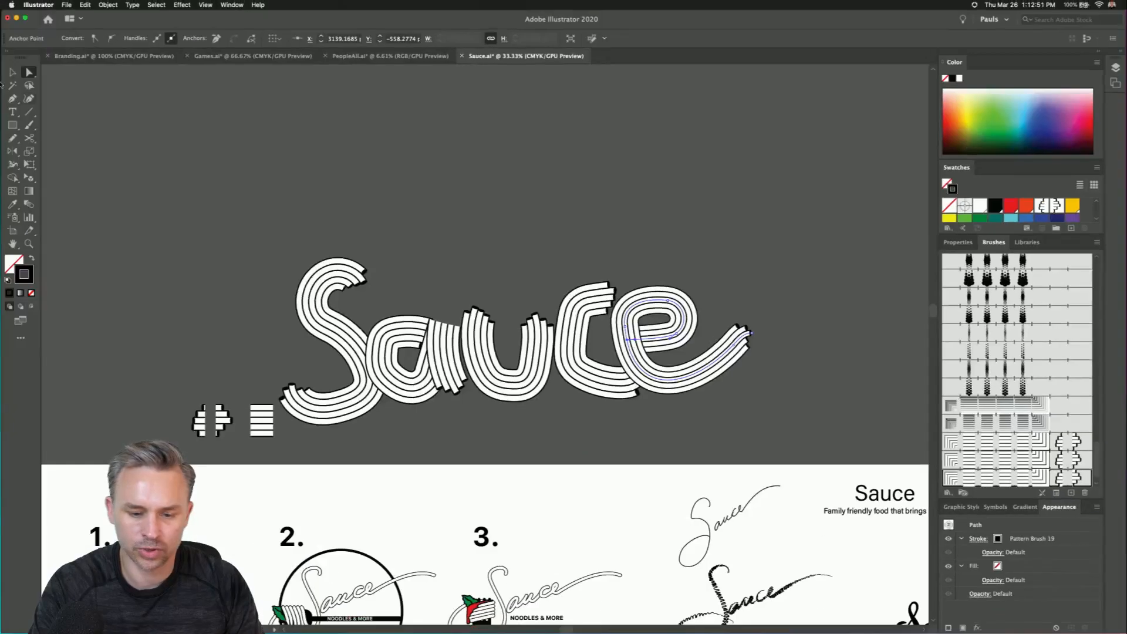
- Reverse the path direction of the letter e and deselect it
key(v)
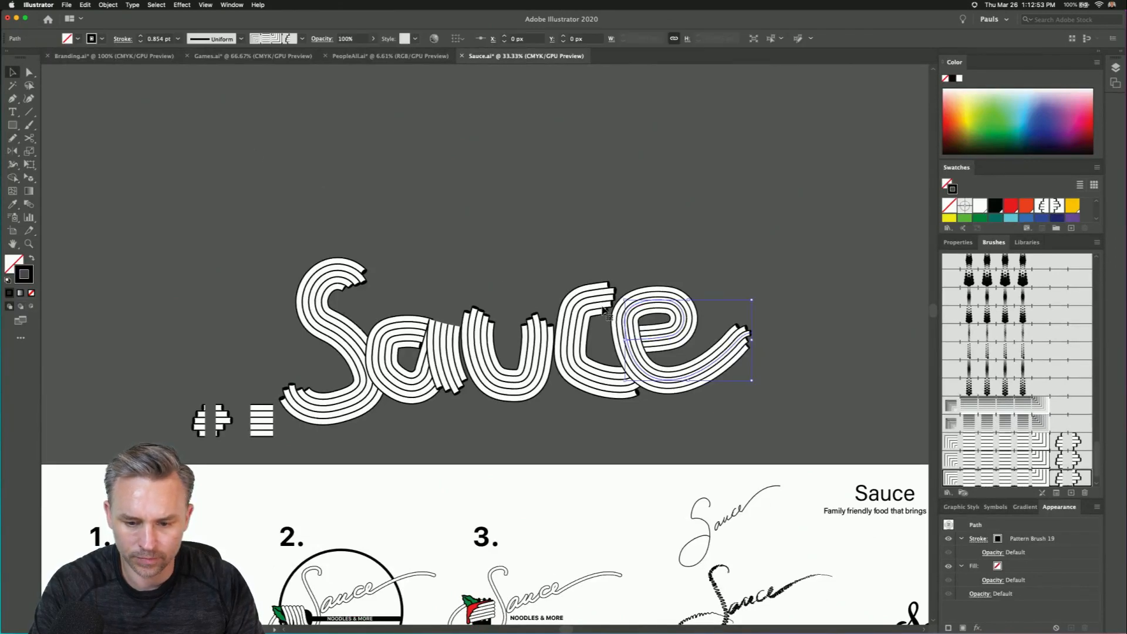
click(96, 4)
mouse_move(143, 201)
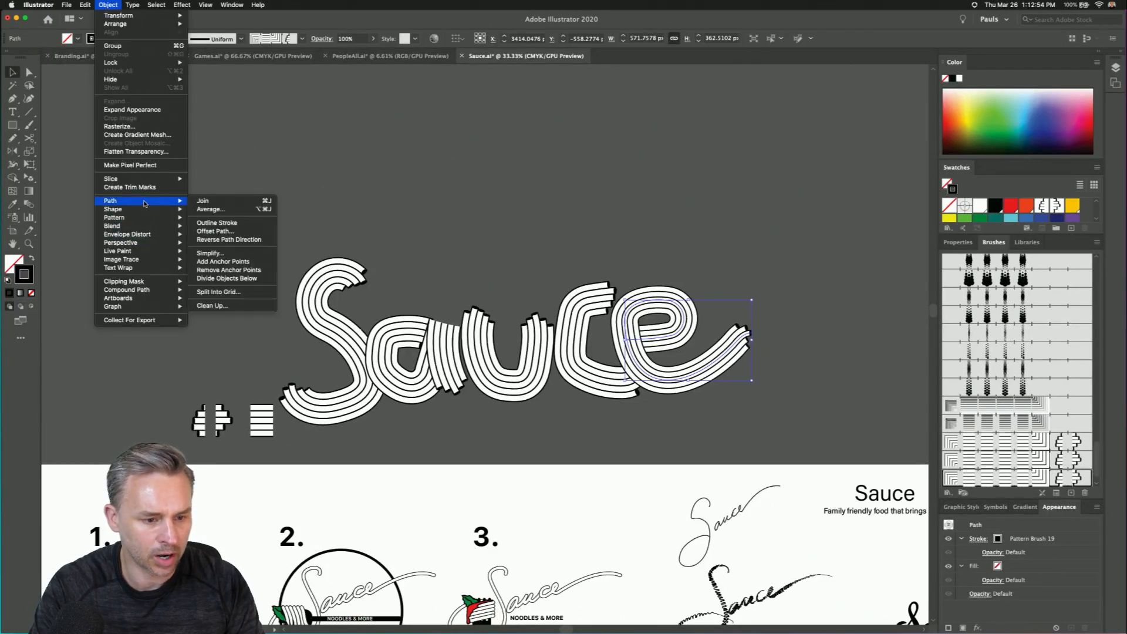
click(220, 240)
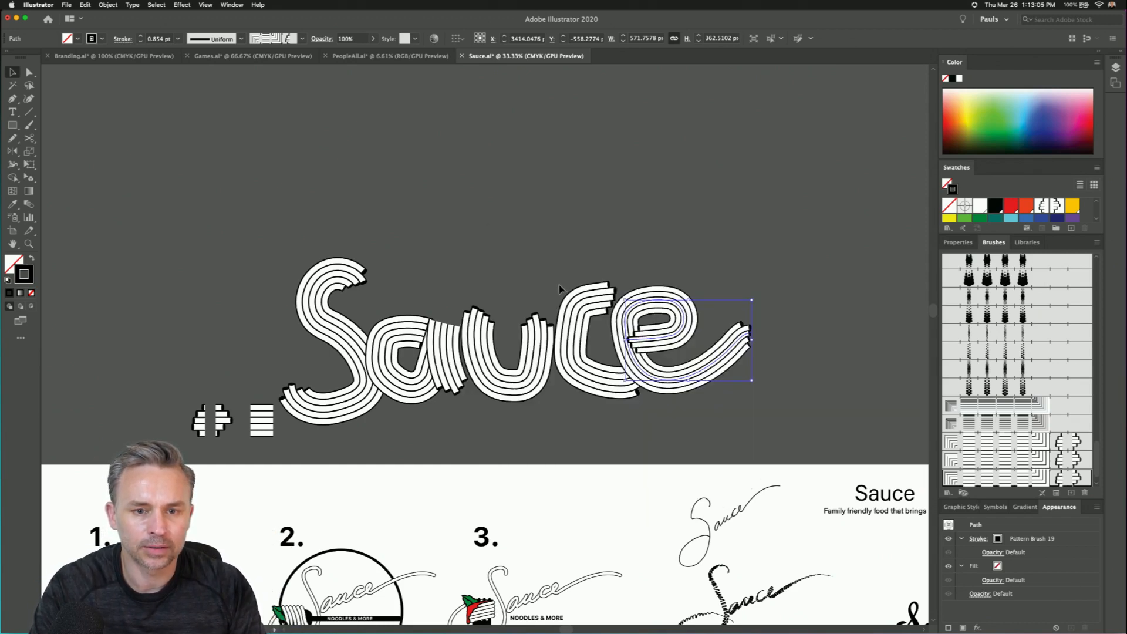
click(497, 198)
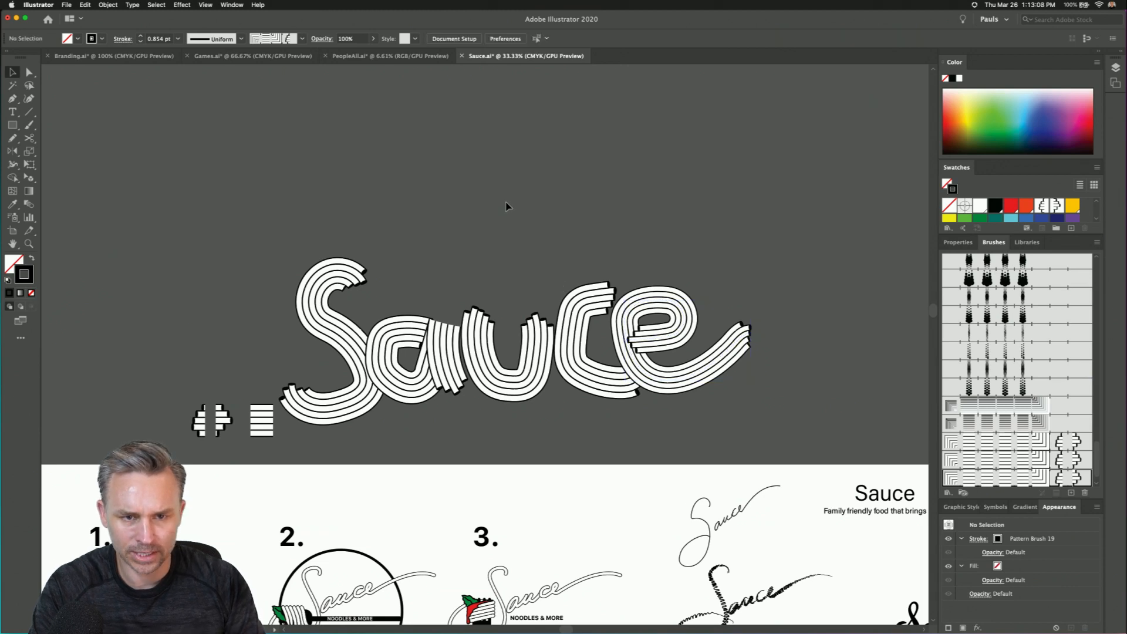
click(613, 319)
click(576, 194)
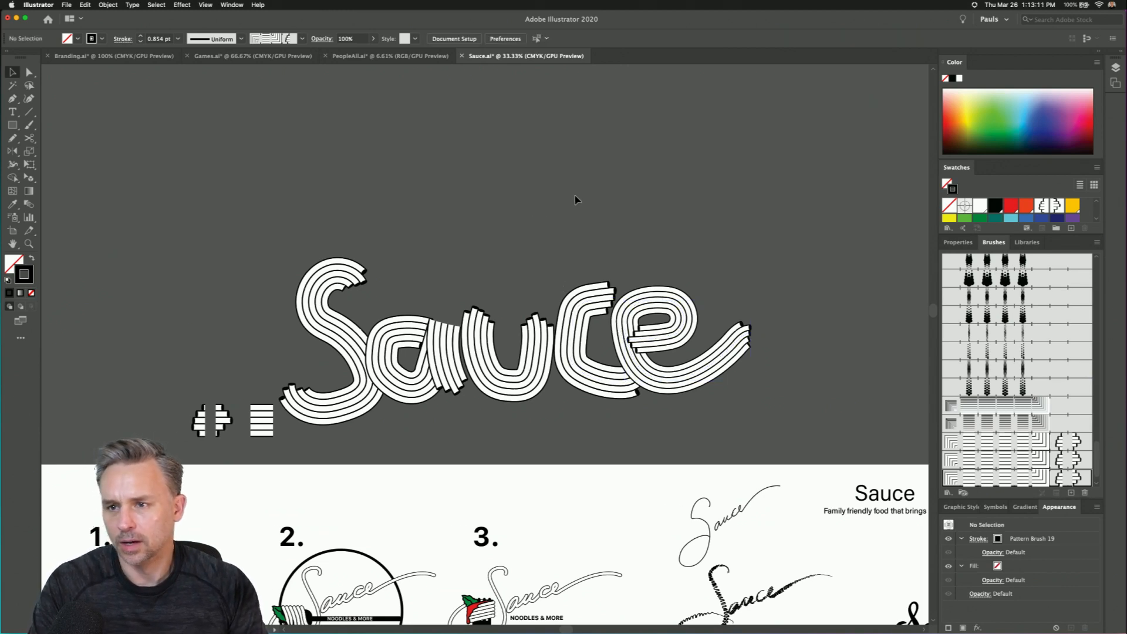
- Try to scale the whole Sauce noodle lettering down to about 523 by 154 px
drag(422, 197, 432, 113)
drag(381, 159, 564, 84)
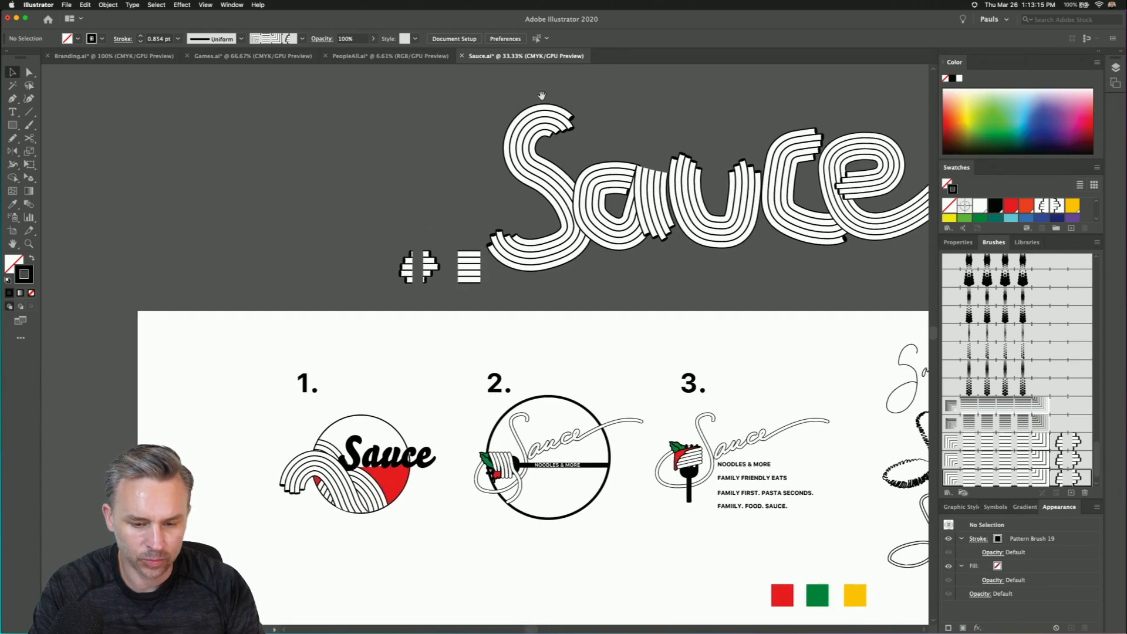
click(506, 116)
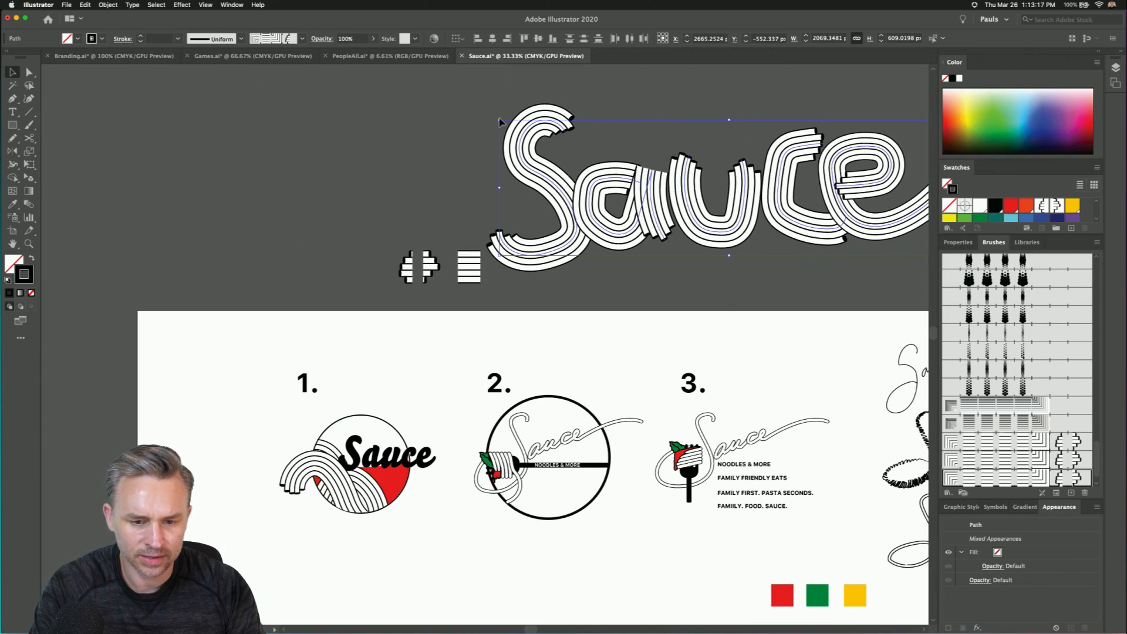
drag(502, 121, 646, 222)
drag(866, 238, 429, 149)
key(super+z)
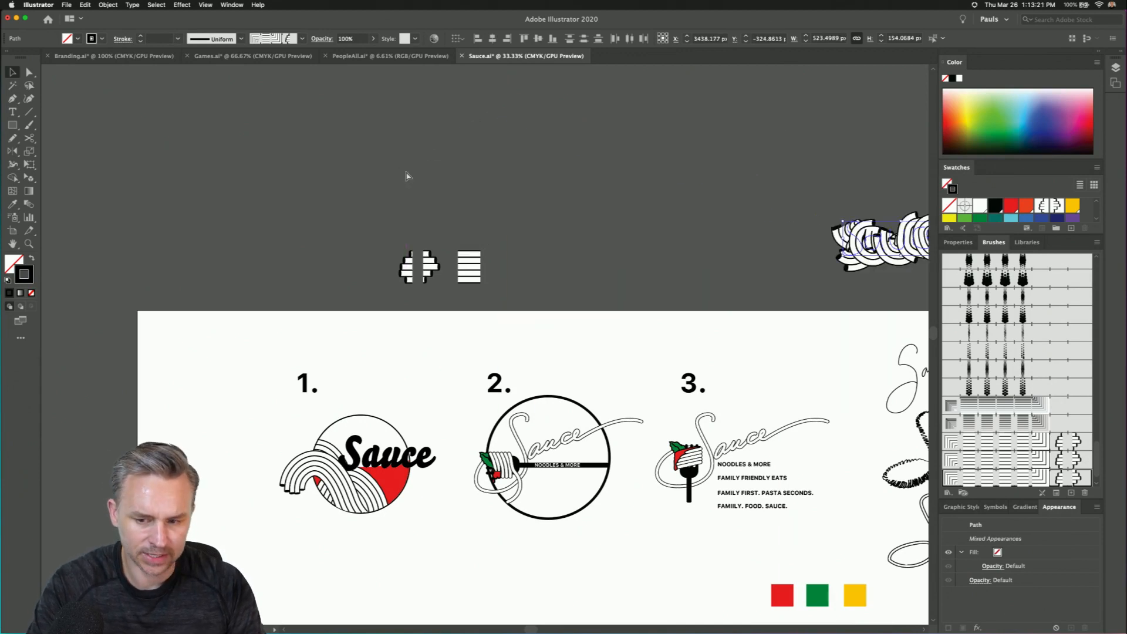
key(super+z)
- Turn on Scale Strokes & Effects in the General preferences
click(53, 4)
mouse_move(70, 39)
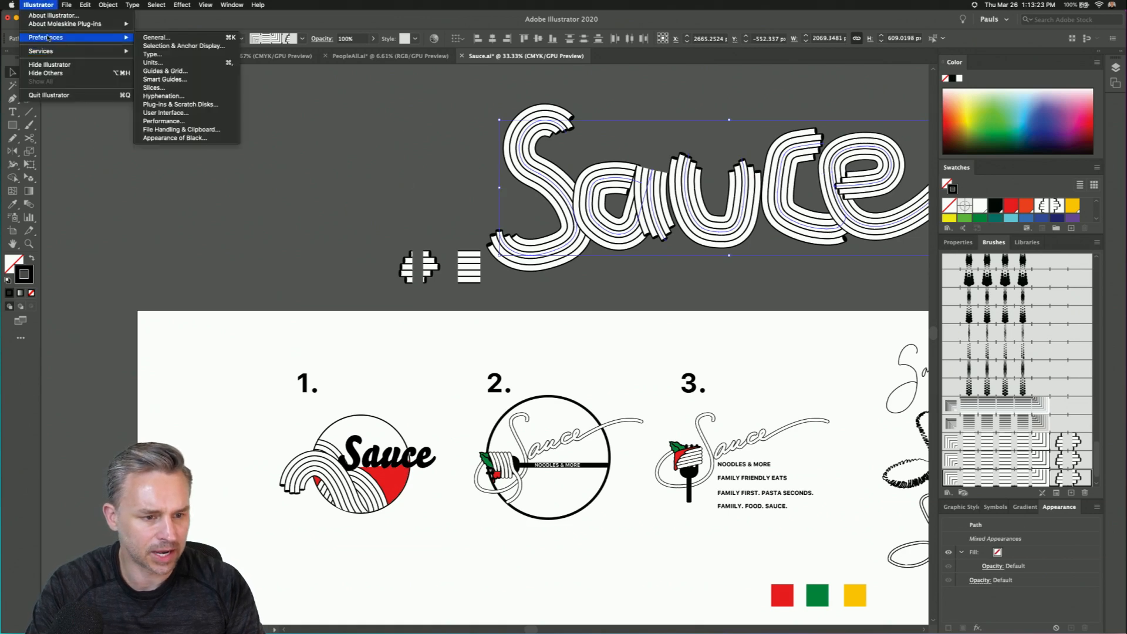
click(176, 39)
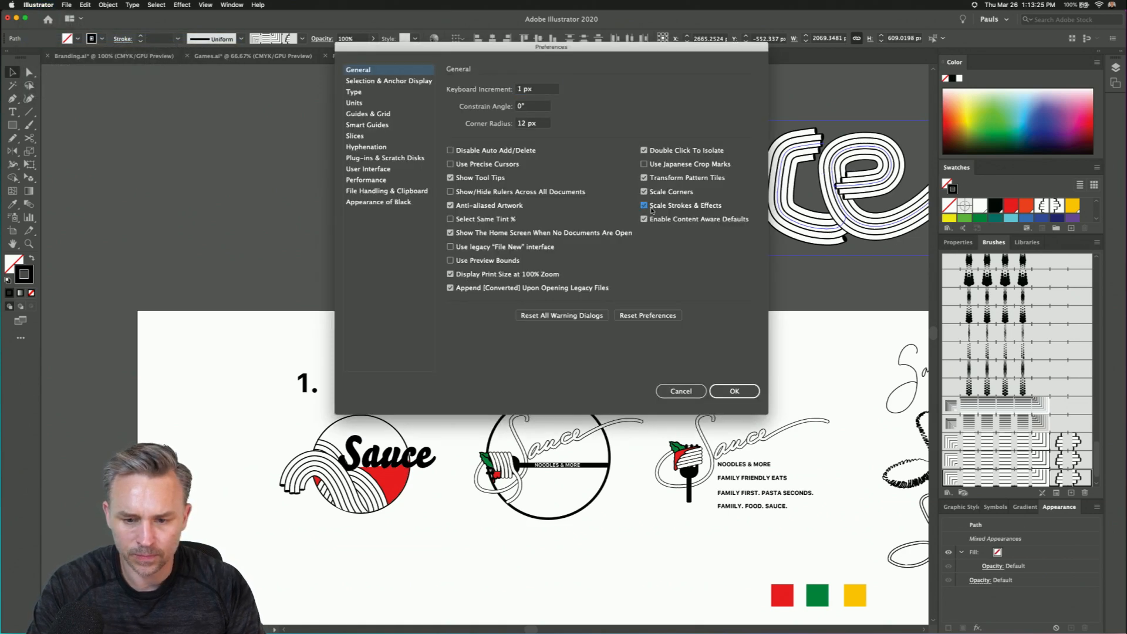
click(726, 392)
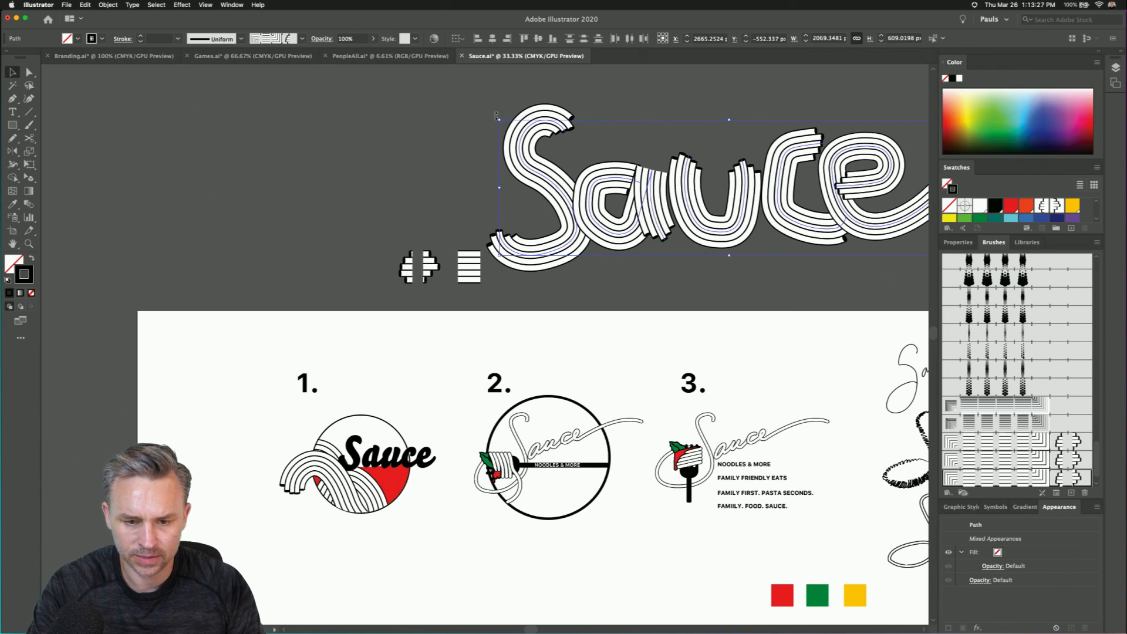
- Scale the whole Sauce noodle lettering down to about 820 by 241 px and place it beside concept 1
drag(496, 115, 776, 201)
drag(765, 249, 192, 347)
click(183, 241)
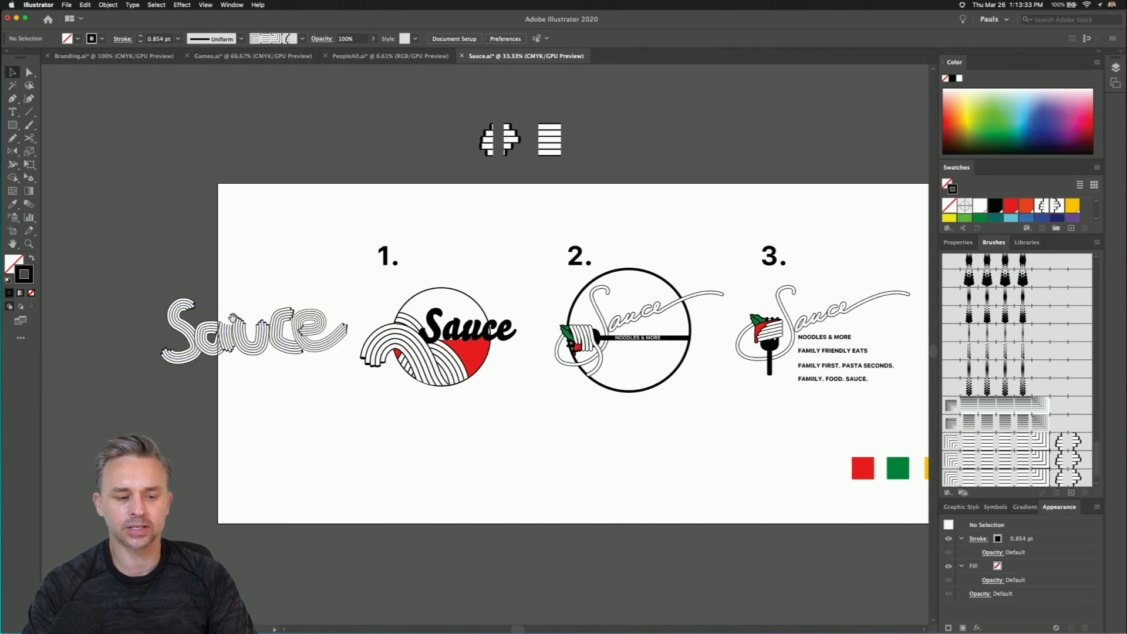
drag(235, 316, 238, 302)
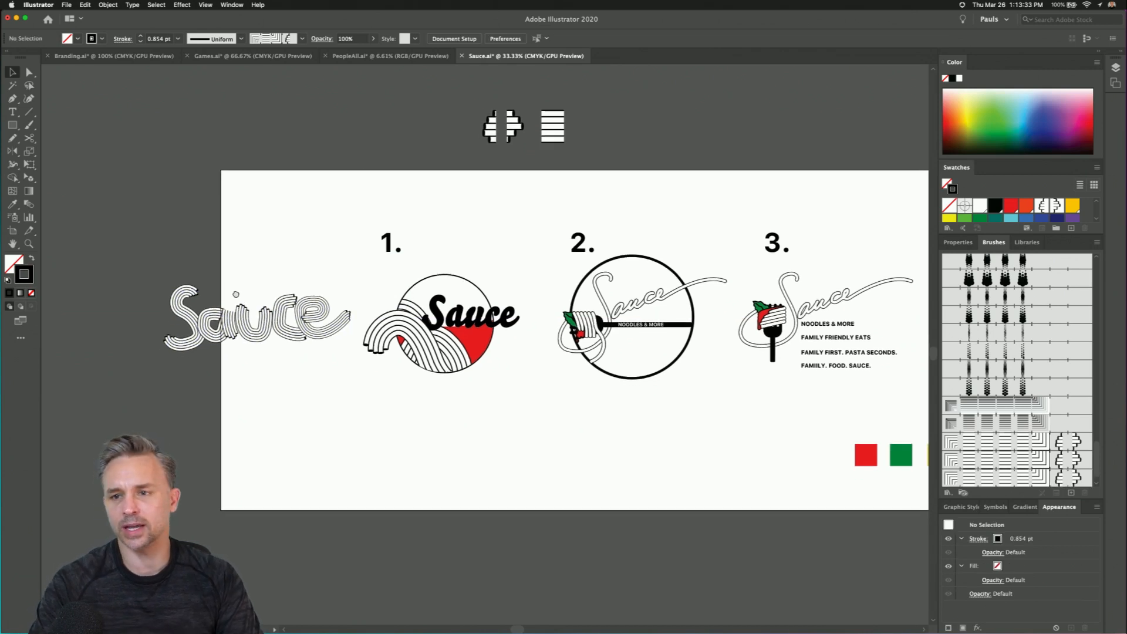
click(394, 323)
click(163, 279)
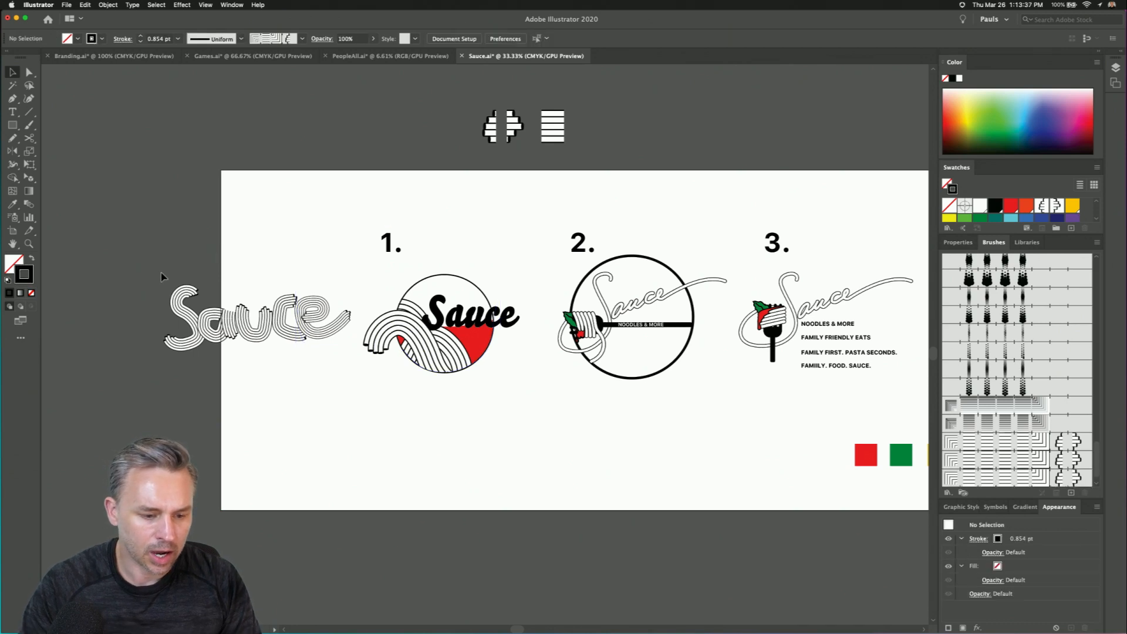
- Select all the letters of the noodle lettering without concept 1 and move them onto the empty canvas above the artboard
drag(163, 279, 305, 283)
drag(430, 361, 430, 362)
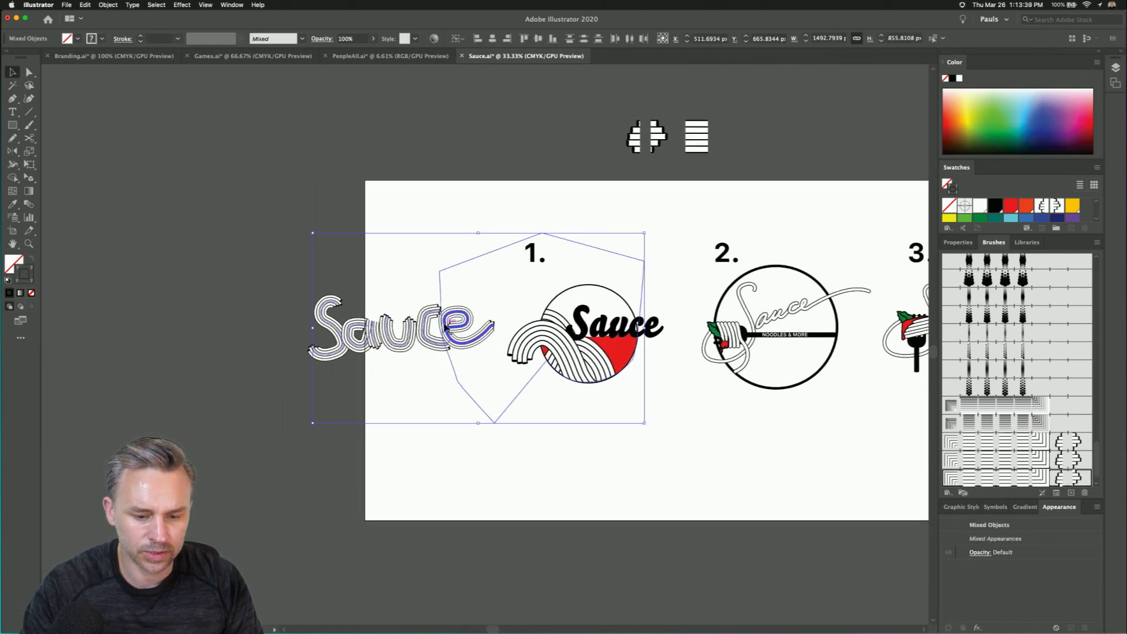
click(443, 330)
click(441, 330)
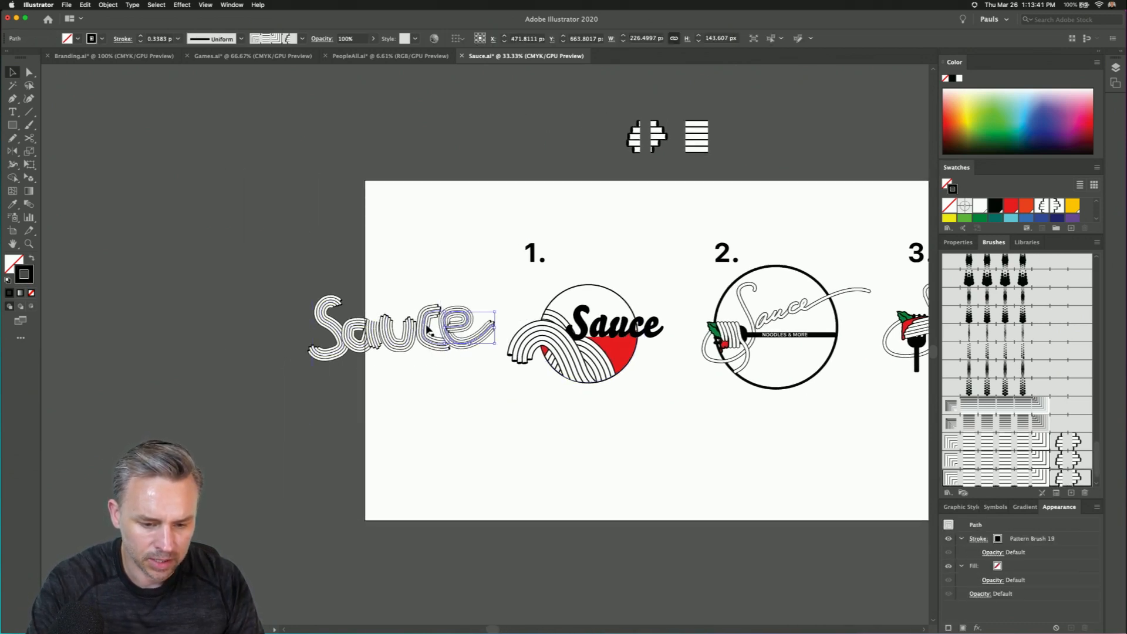
shift+click(359, 346)
shift+click(337, 328)
drag(337, 328, 574, 216)
- Shift the Sauce lettering up and to the left to free the canvas beside it, and deselect it
key(super+plus)
key(super+plus)
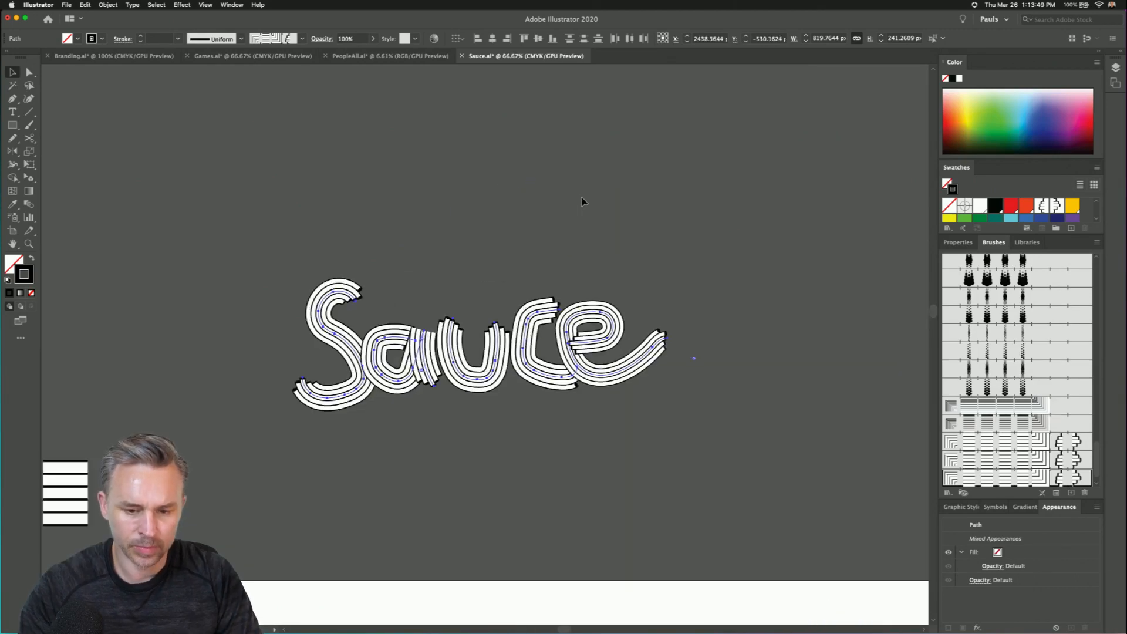
scroll(576, 199, down, 3)
scroll(576, 199, left, 2)
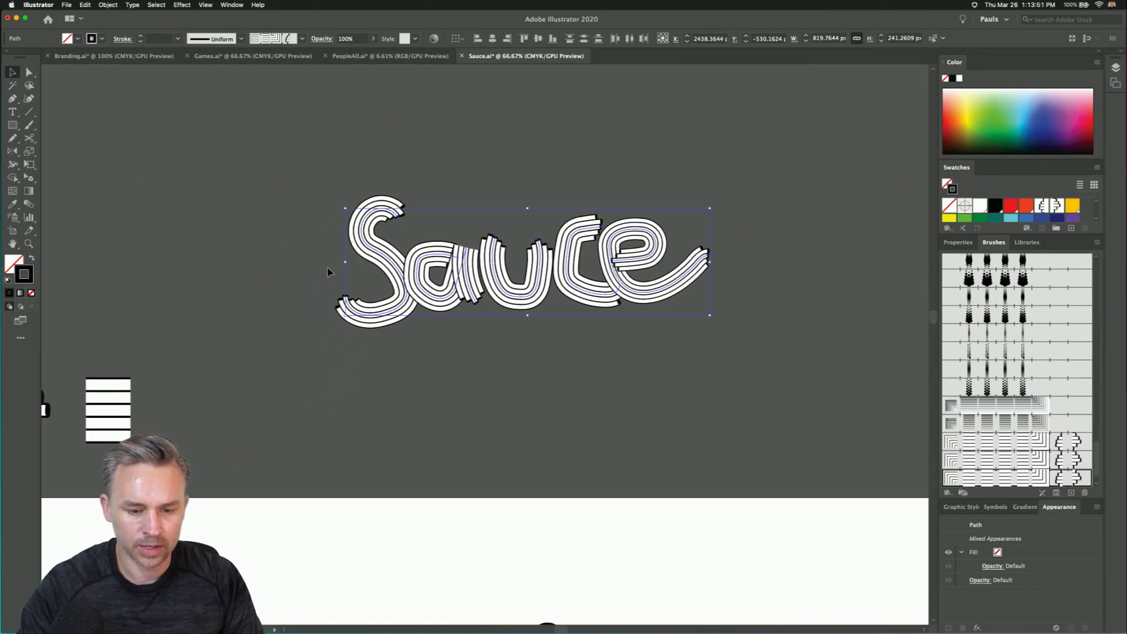
drag(404, 270, 92, 168)
click(195, 323)
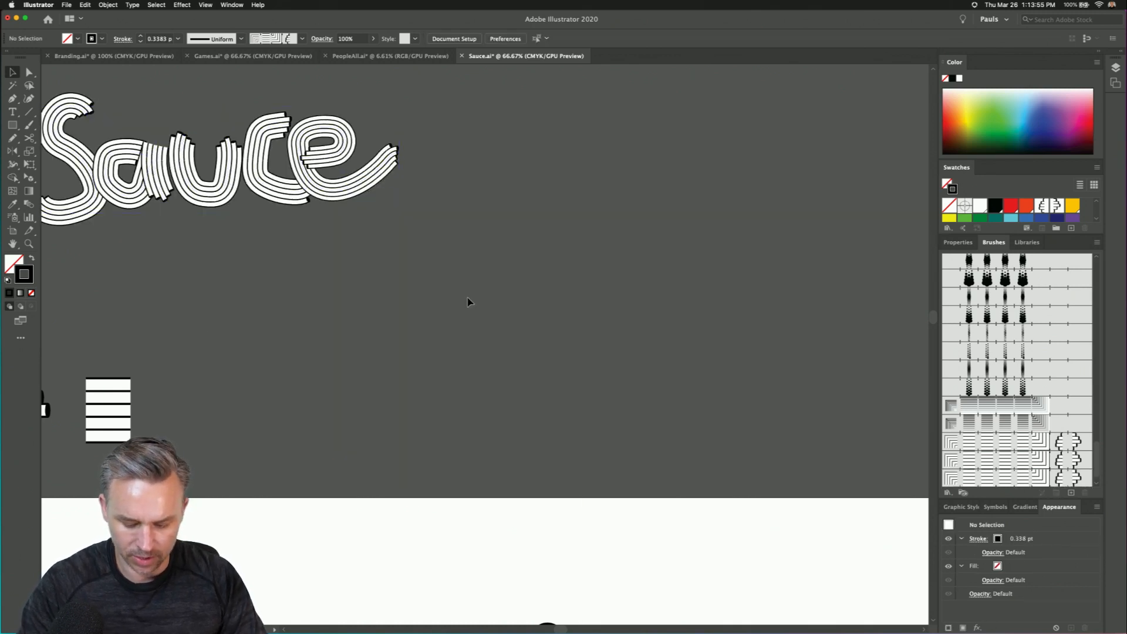
key(n)
drag(553, 316, 714, 485)
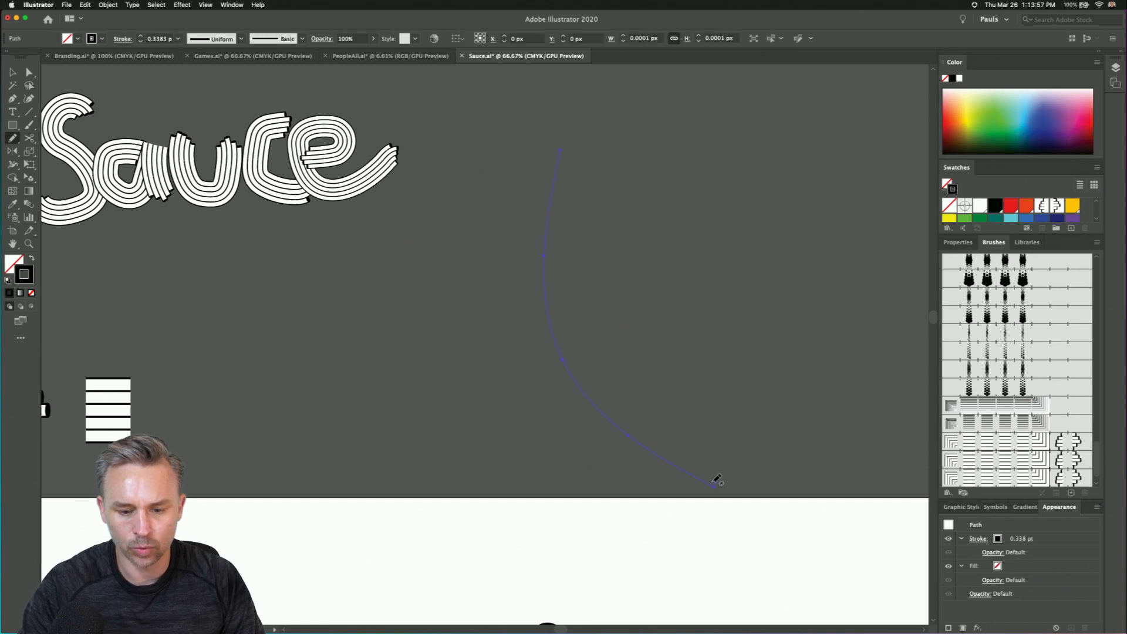
key(i)
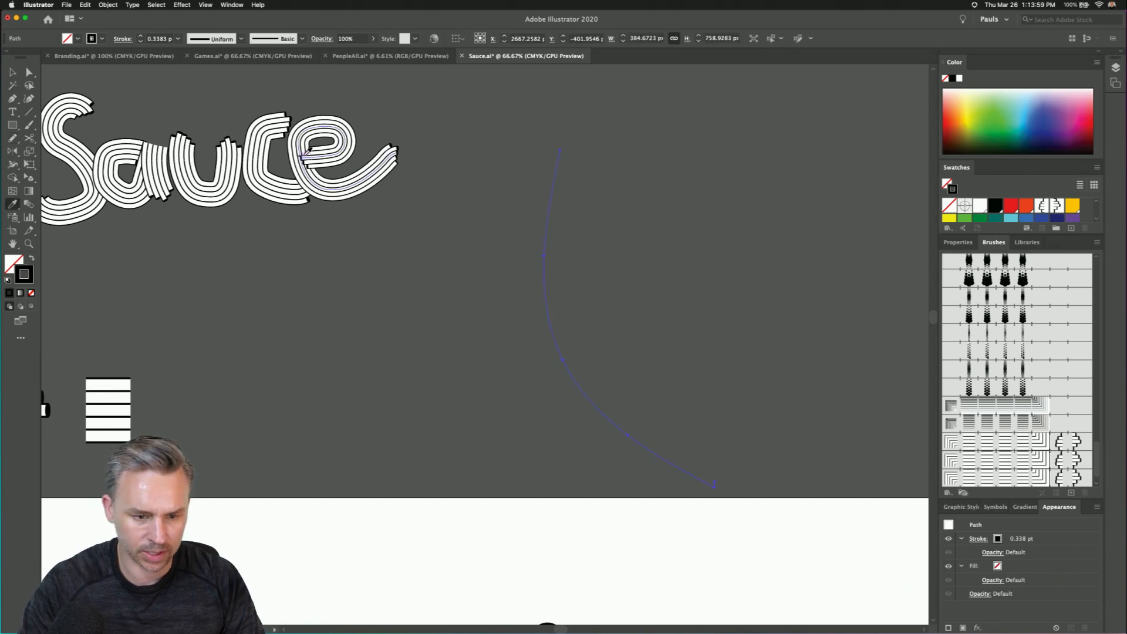
click(308, 152)
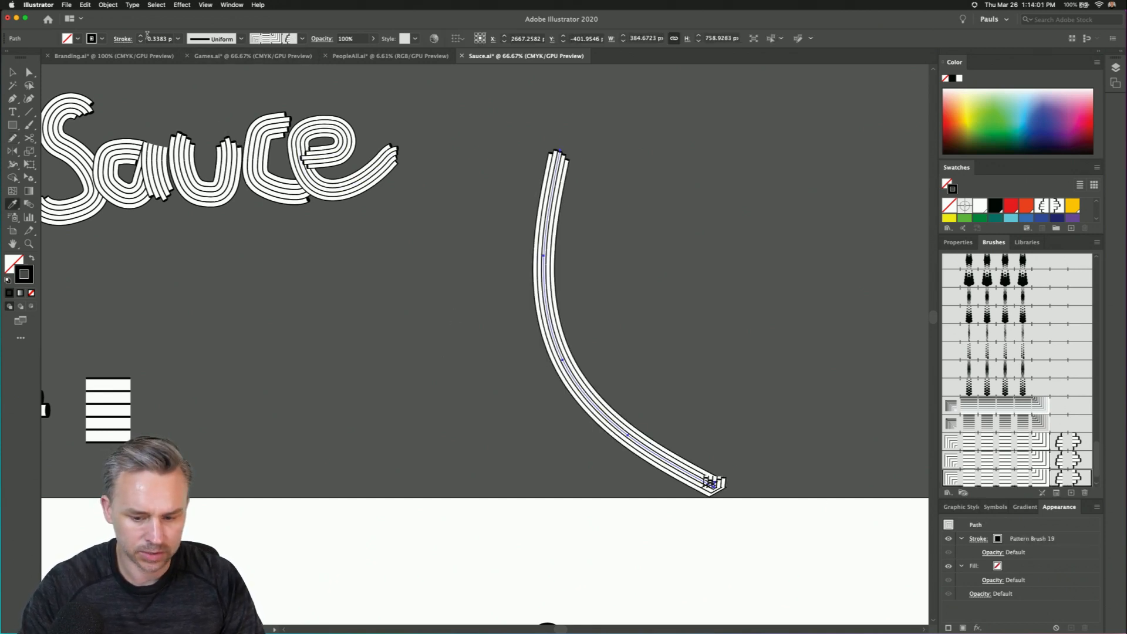
key(Delete)
drag(518, 121, 640, 410)
- Draw a curved diagonal Pencil line about 331 by 597 px beside the lettering and copy the letter e's noodle brush onto it
key(n)
drag(577, 166, 723, 429)
key(i)
click(300, 166)
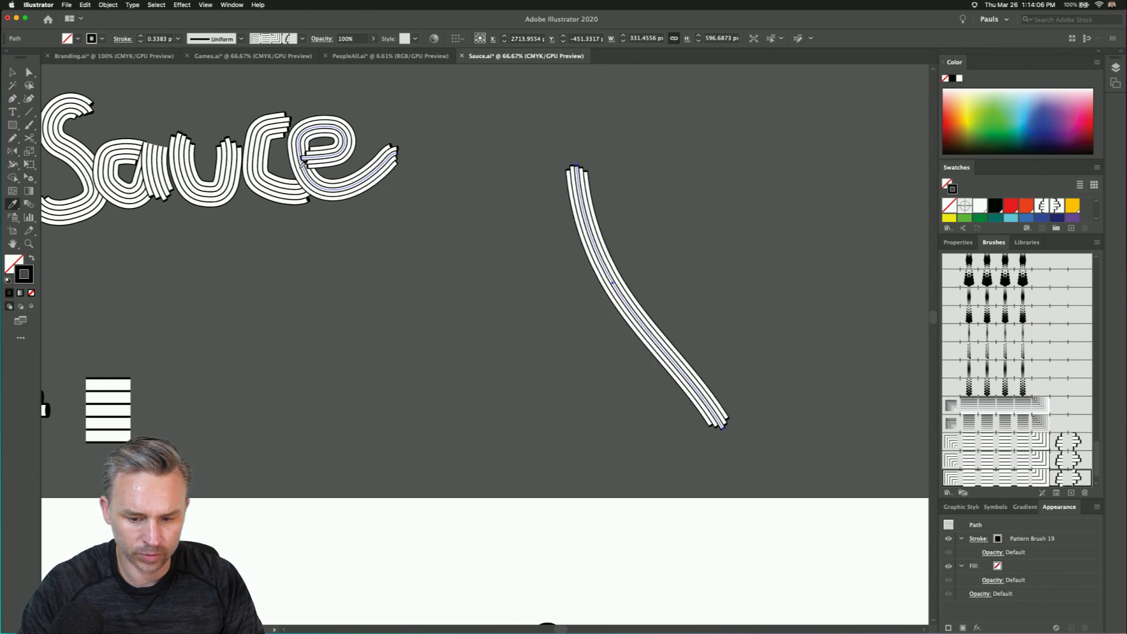
- Set the new noodle's stroke weight to 0.5 pt
click(141, 37)
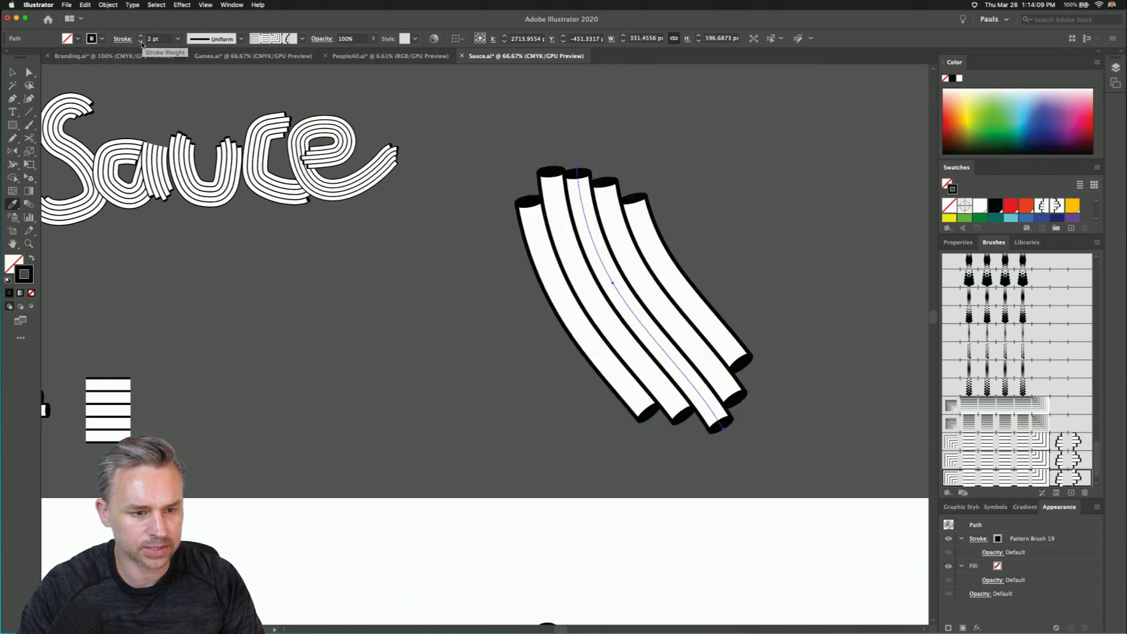
click(141, 42)
click(141, 43)
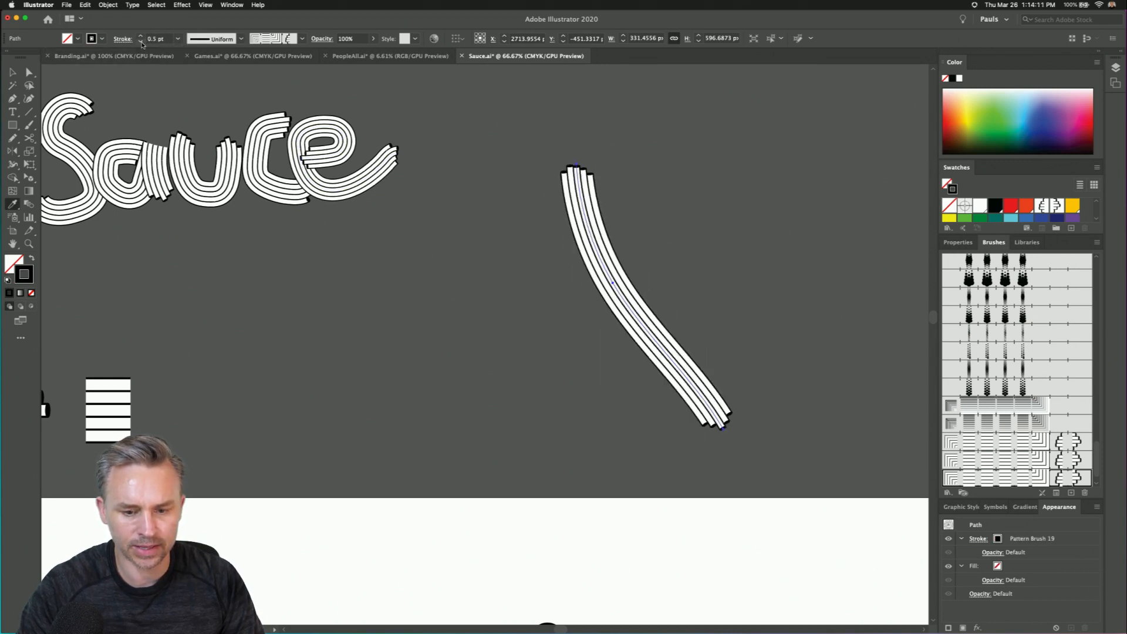
- Draw six more overlapping noodle strokes around the first, gathered closely at the top and fanning out to both sides below
key(n)
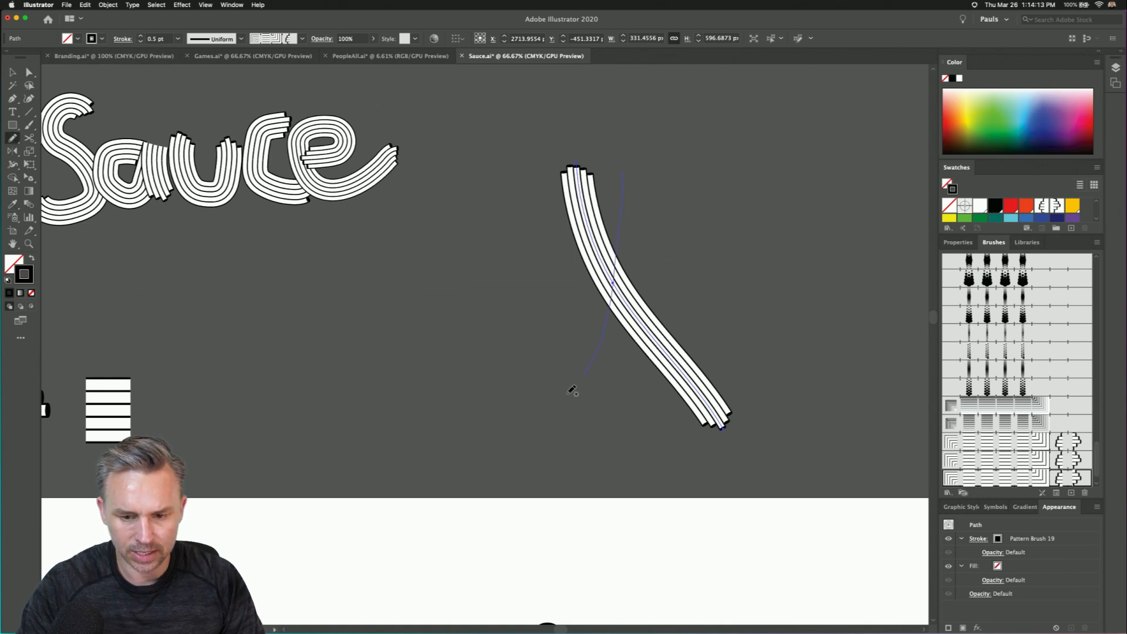
drag(549, 406, 623, 174)
drag(576, 297, 610, 445)
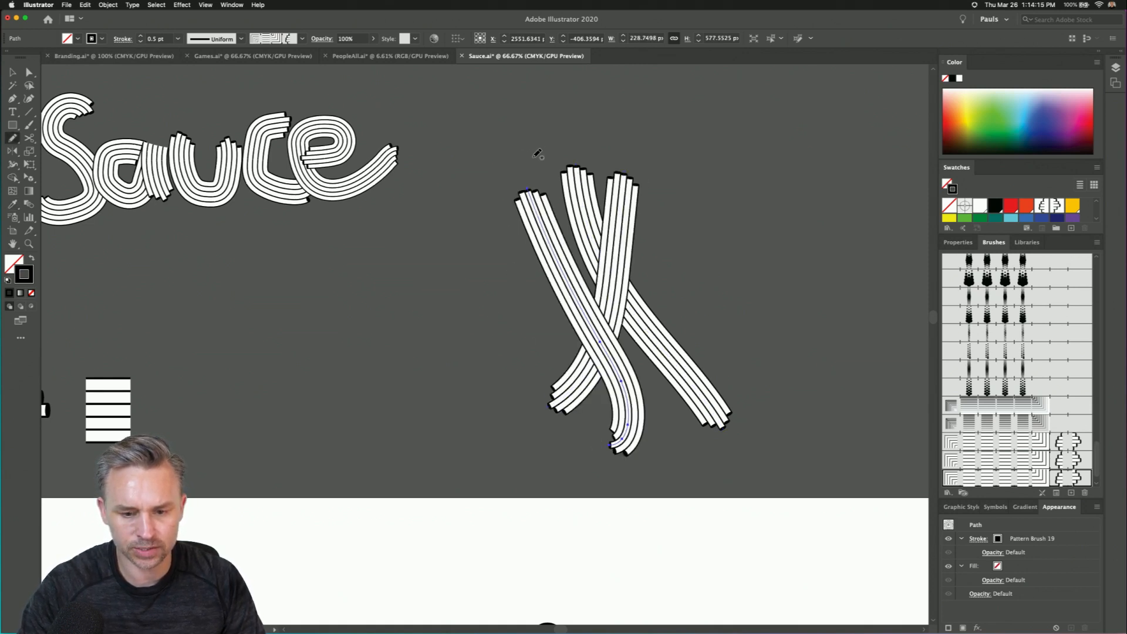
drag(503, 352, 297, 403)
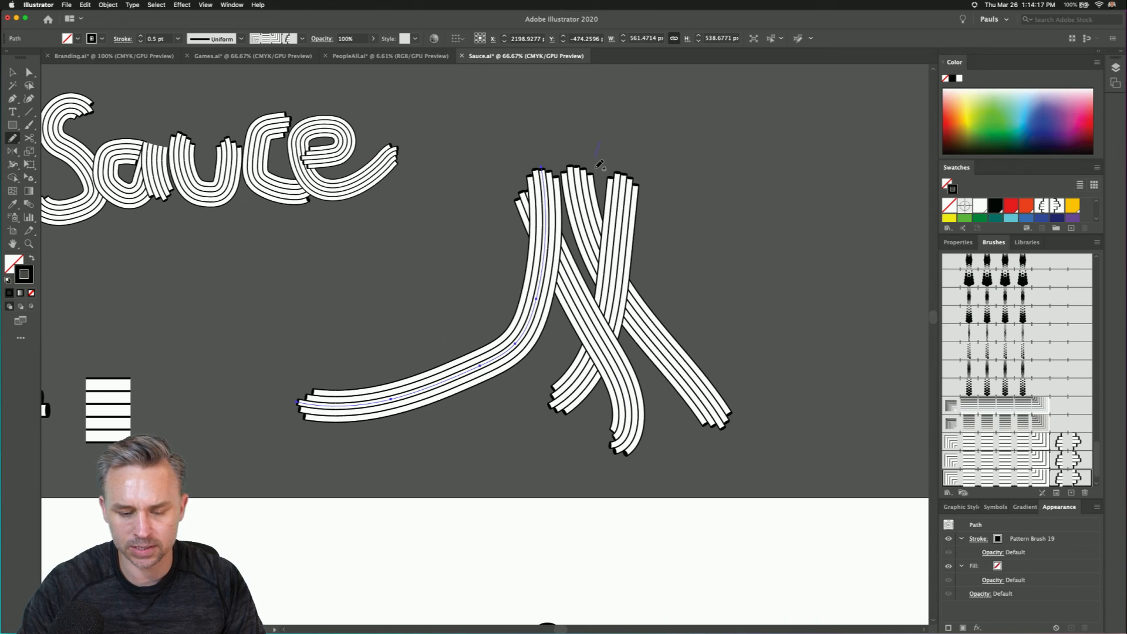
drag(848, 385, 848, 386)
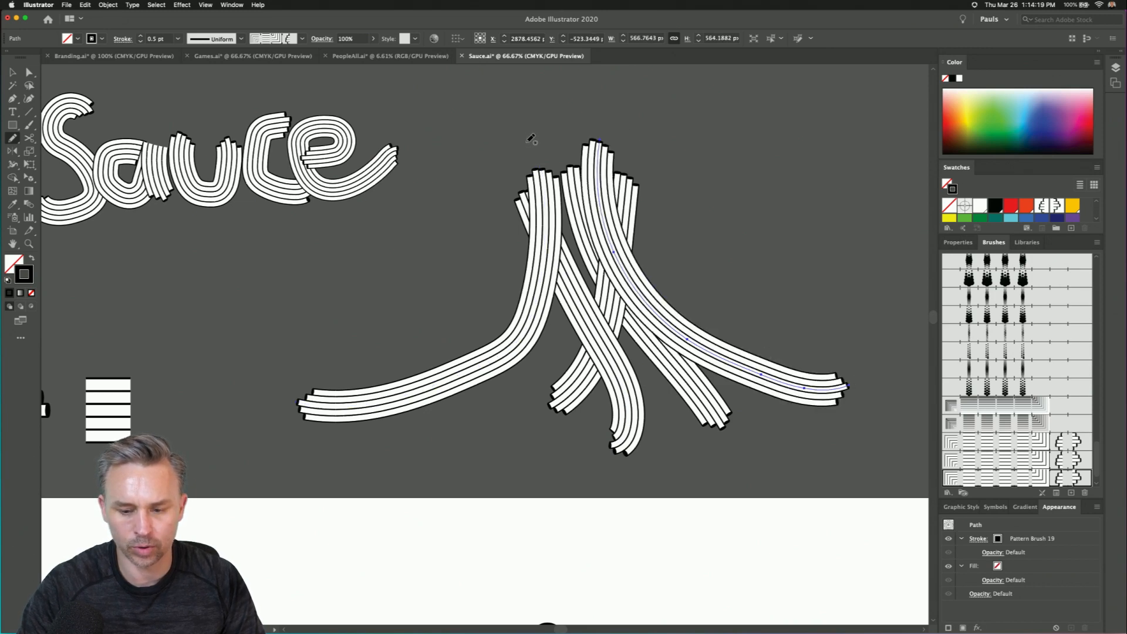
drag(384, 453, 277, 457)
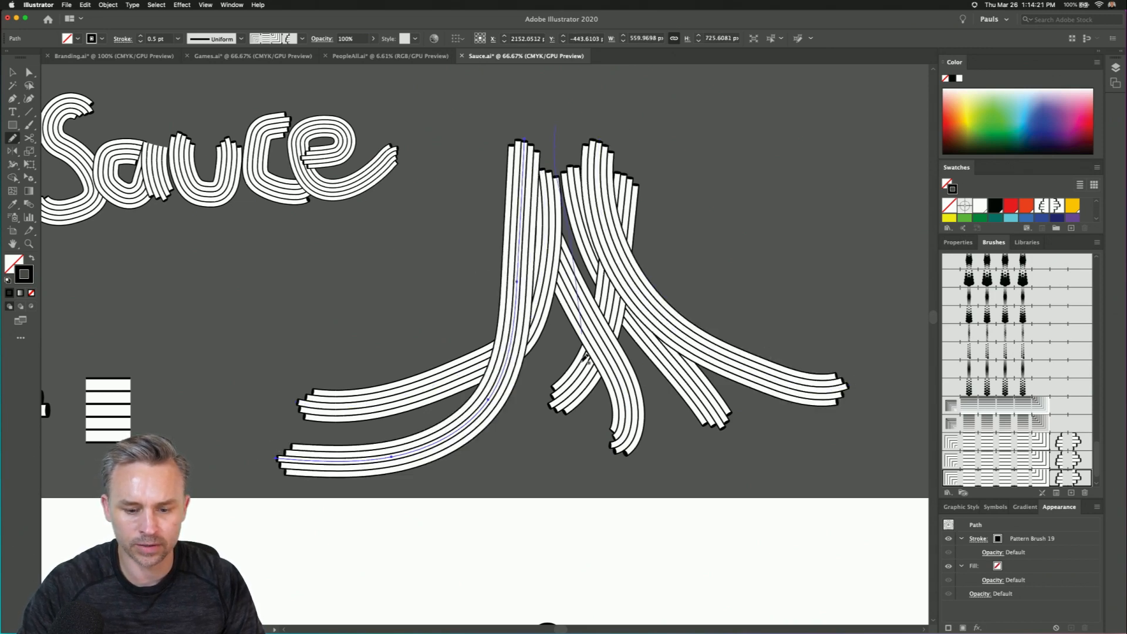
drag(463, 500, 371, 509)
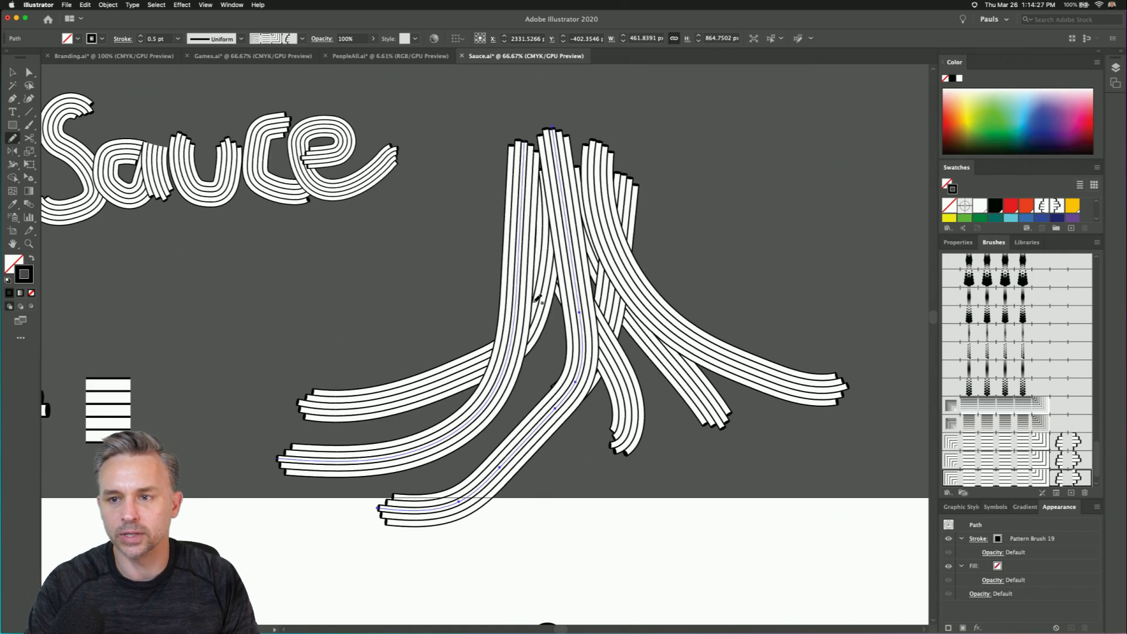
- Shorten the most recently drawn noodle, the one reaching onto the artboard, by deleting the anchors at its lower end
click(14, 73)
click(373, 528)
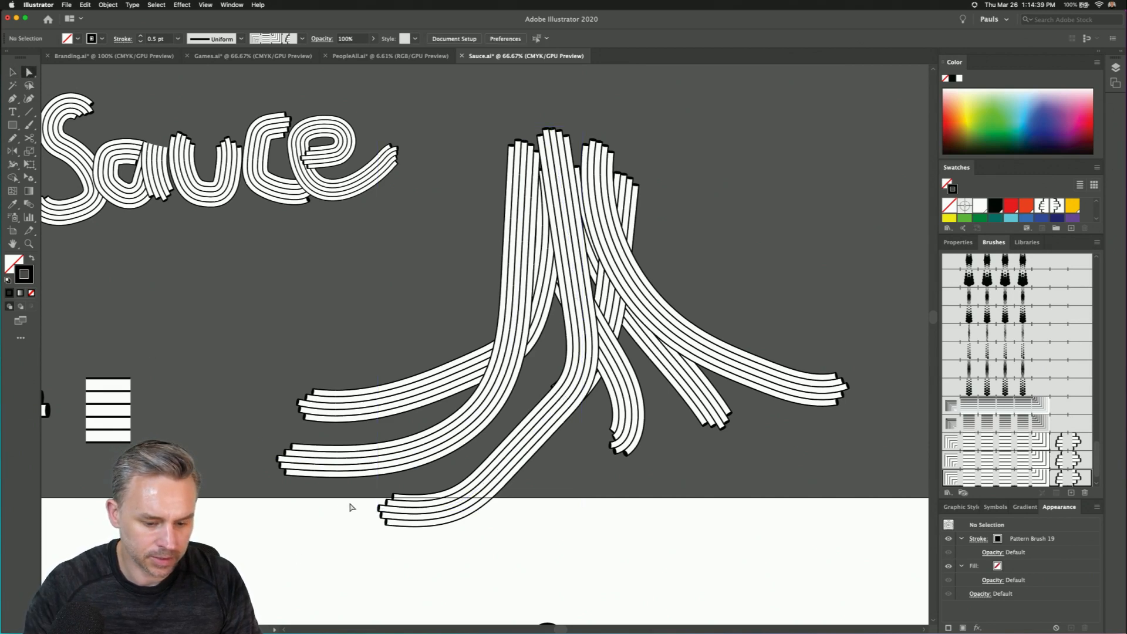
drag(387, 535, 387, 534)
key(Delete)
drag(462, 505, 447, 517)
key(Delete)
- Pull the shortened noodle's new end anchor down and outward to straighten its lower part
drag(500, 468, 472, 505)
key(super+z)
drag(501, 468, 469, 516)
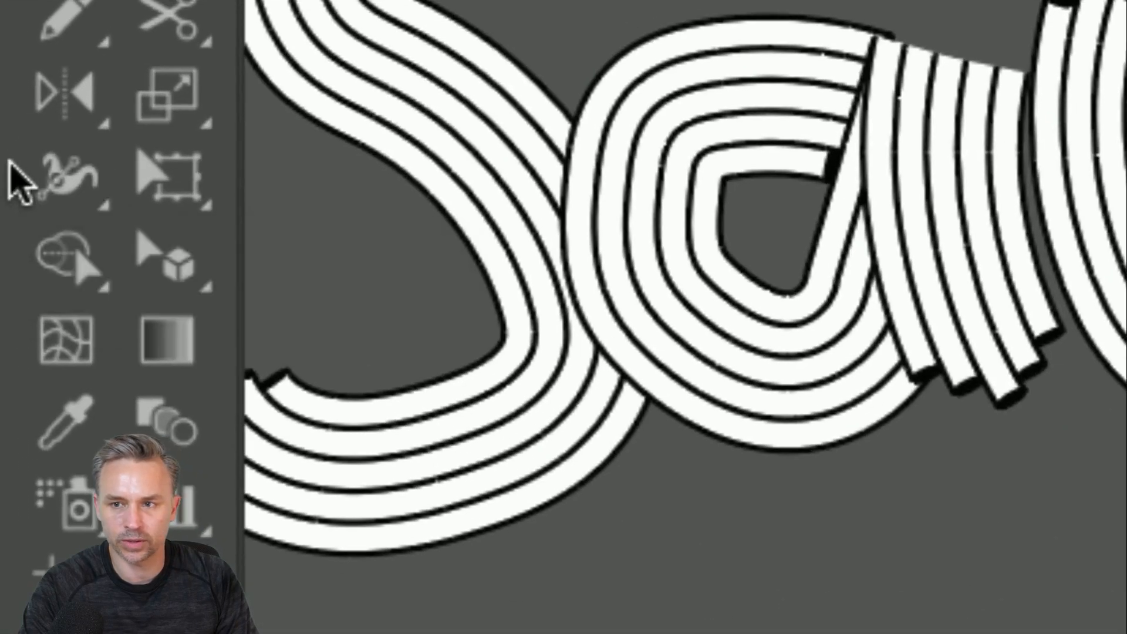
- With the Width tool, flare the shortened noodle's lower end to about 1.25 px, widen the lower left noodle's outer end, and taper both tops
click(56, 182)
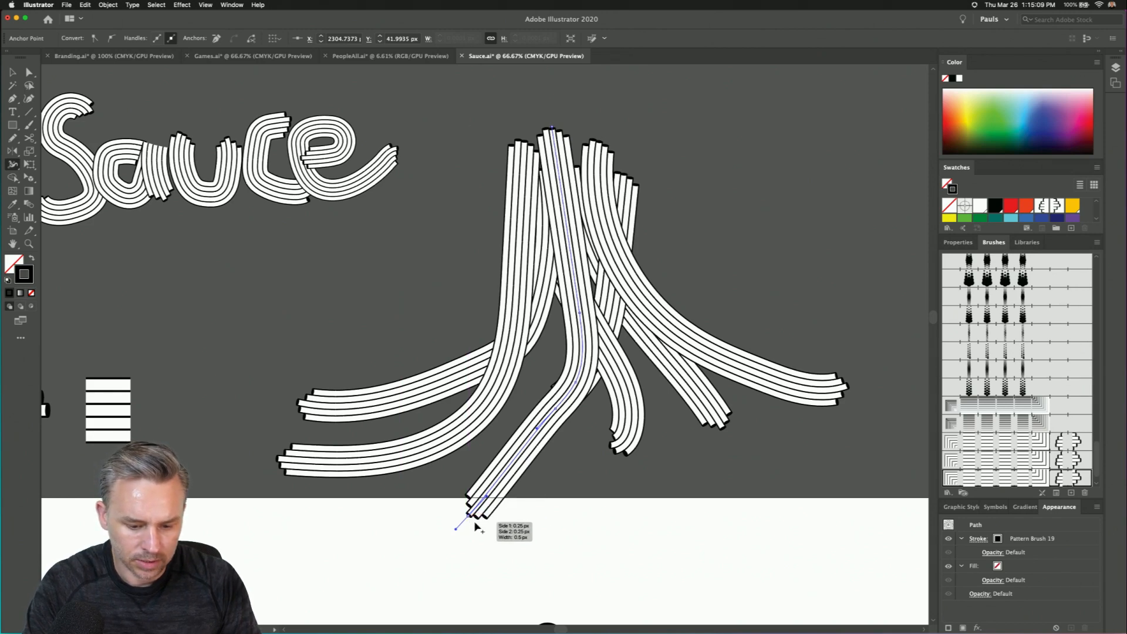
drag(468, 517, 499, 540)
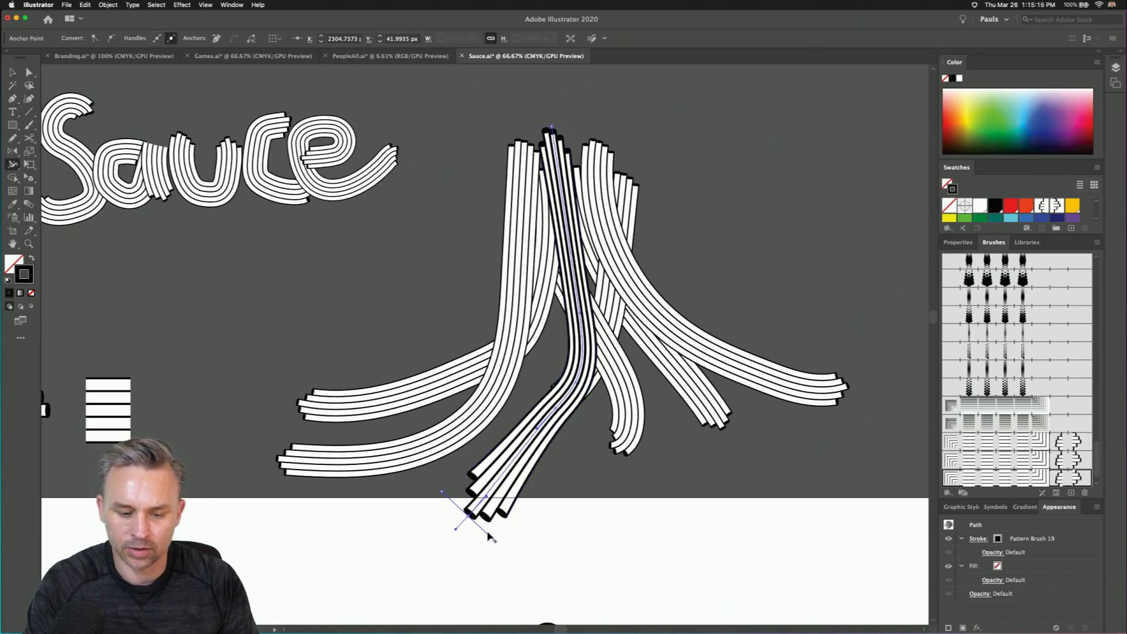
mouse_move(442, 495)
mouse_down()
mouse_move(459, 508)
mouse_move(438, 490)
mouse_up()
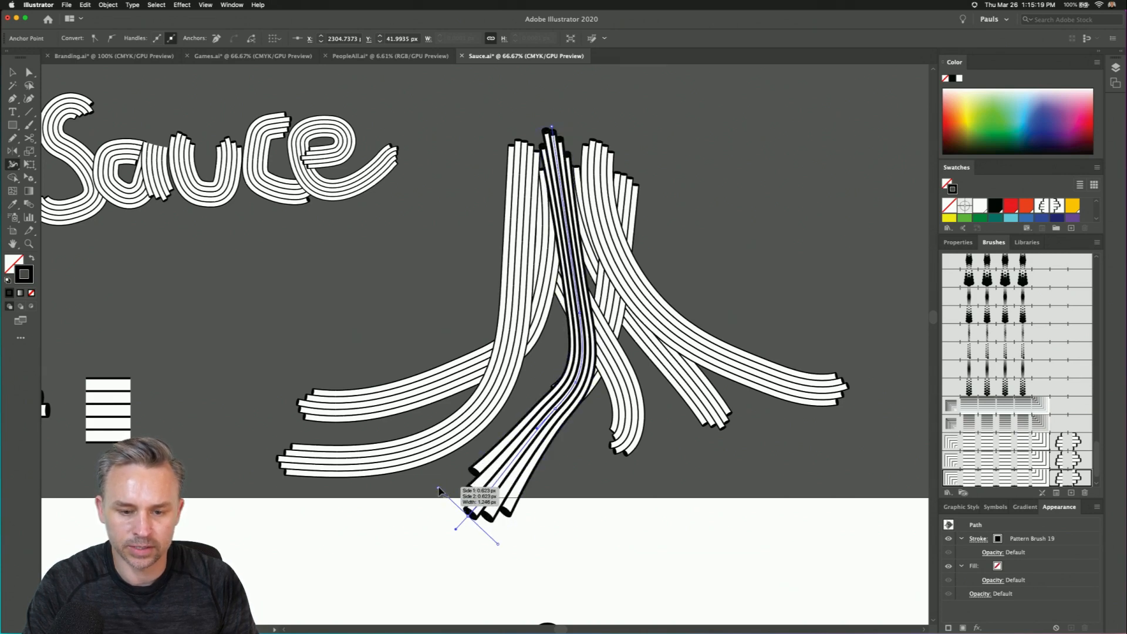
drag(536, 133, 550, 134)
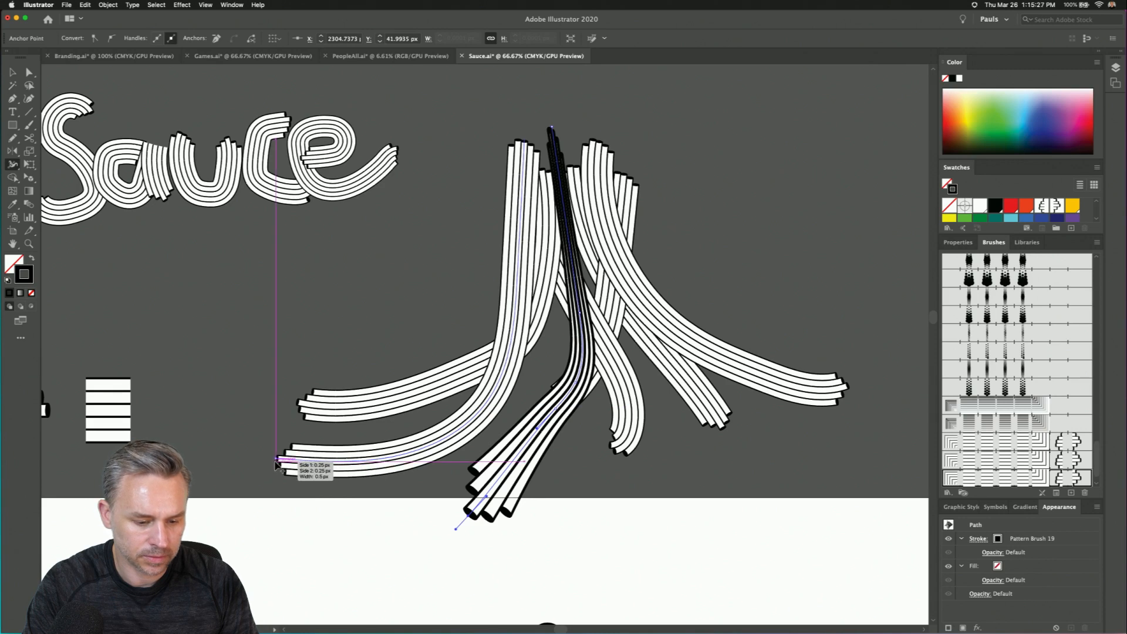
drag(278, 463, 280, 486)
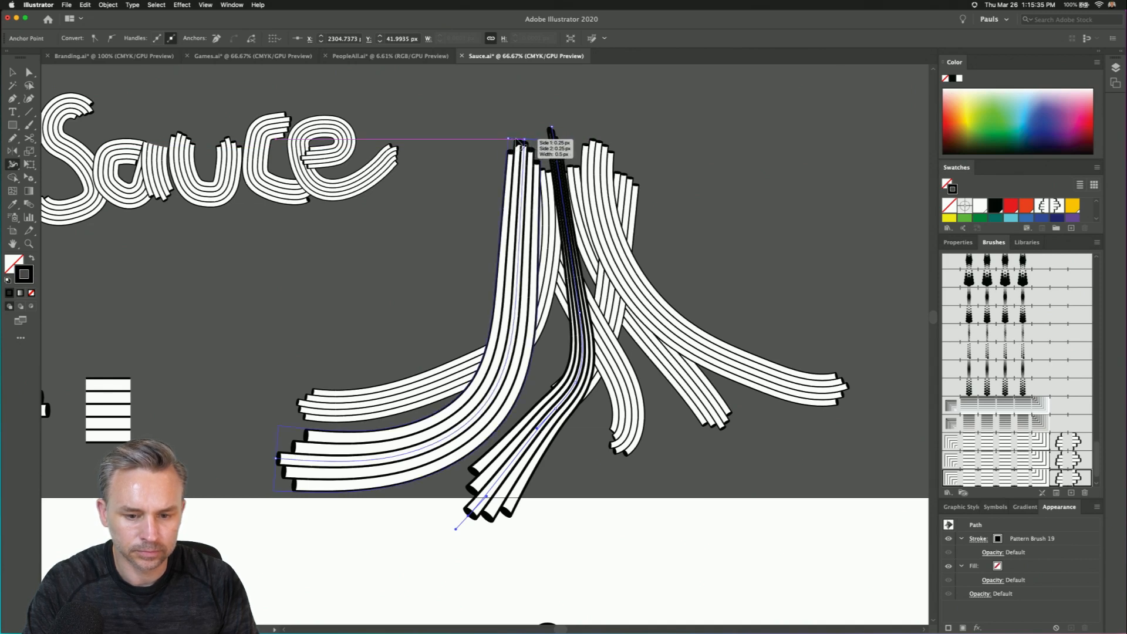
mouse_move(509, 142)
mouse_down()
mouse_move(520, 143)
mouse_move(450, 143)
mouse_up()
- Move the top anchor of the tapered left noodle to the right so it meets the top of the shortened noodle
key(a)
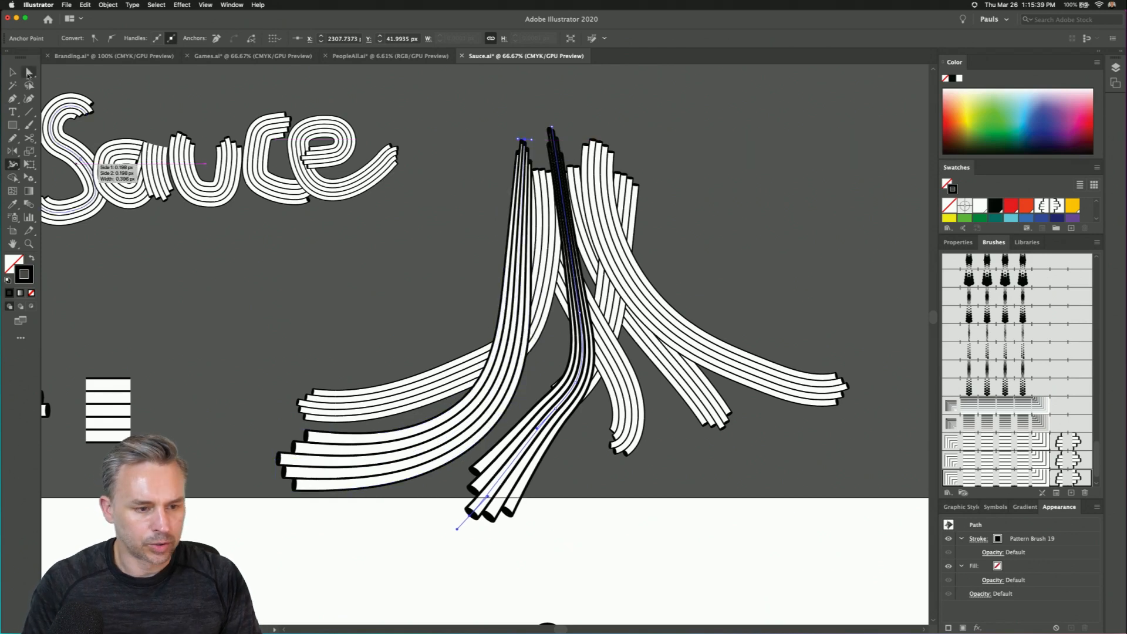
click(523, 141)
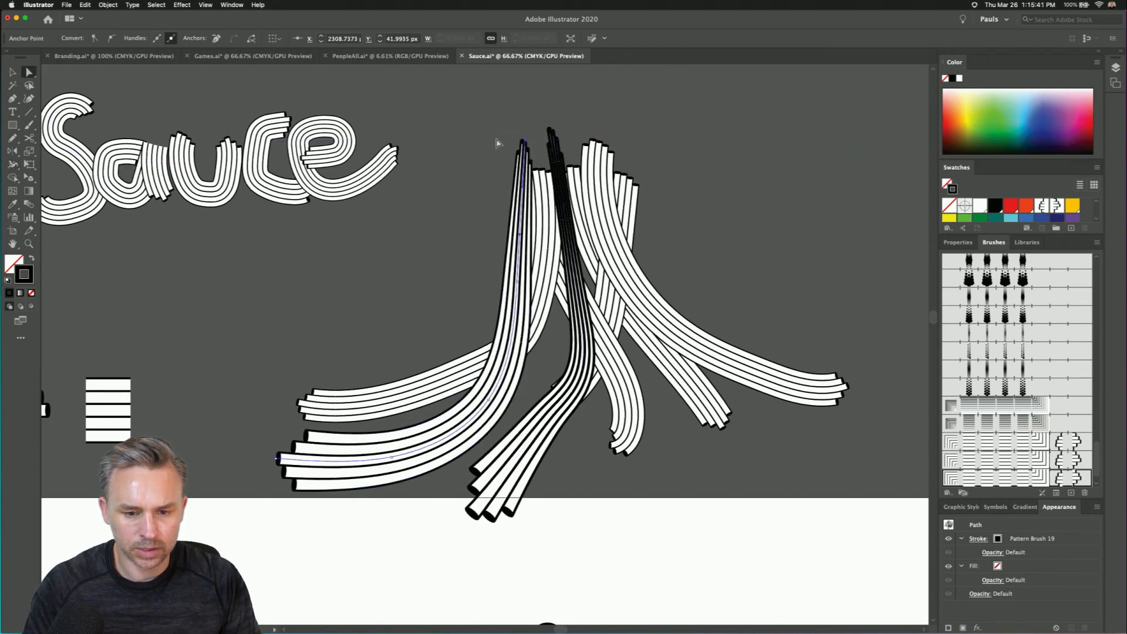
key(shift+Right)
key(shift+Right)
key(shift+Right)
key(shift+Right)
key(shift+Right)
key(shift+Right)
key(shift+Right)
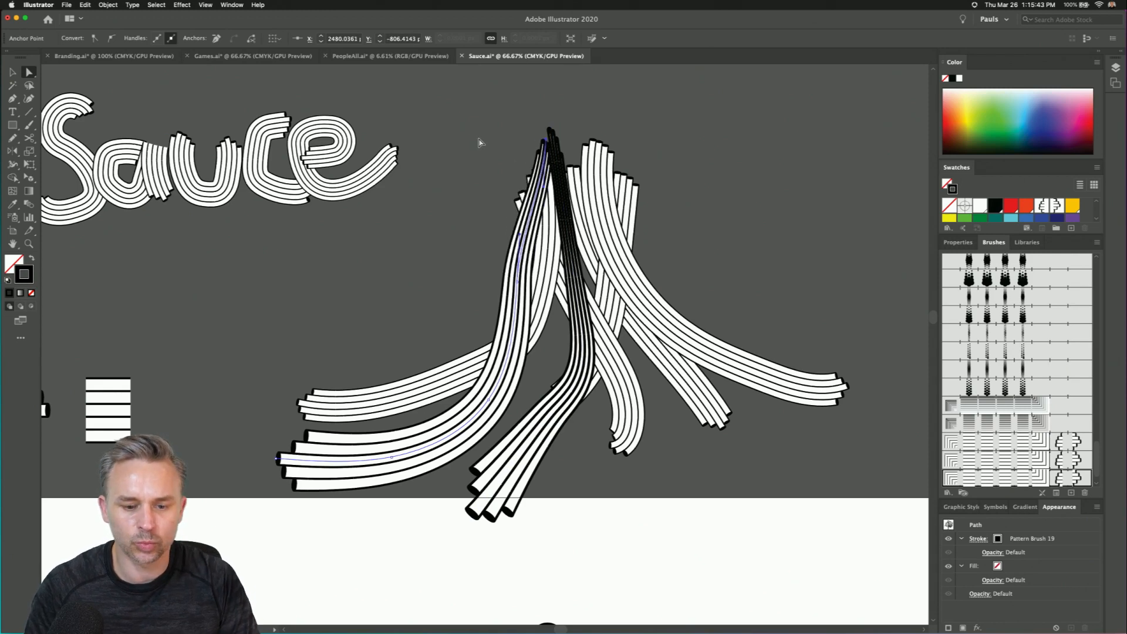
- Move the middle anchor of the tapered left noodle up and to the right to smooth its curve, then reselect the path
drag(521, 284, 527, 260)
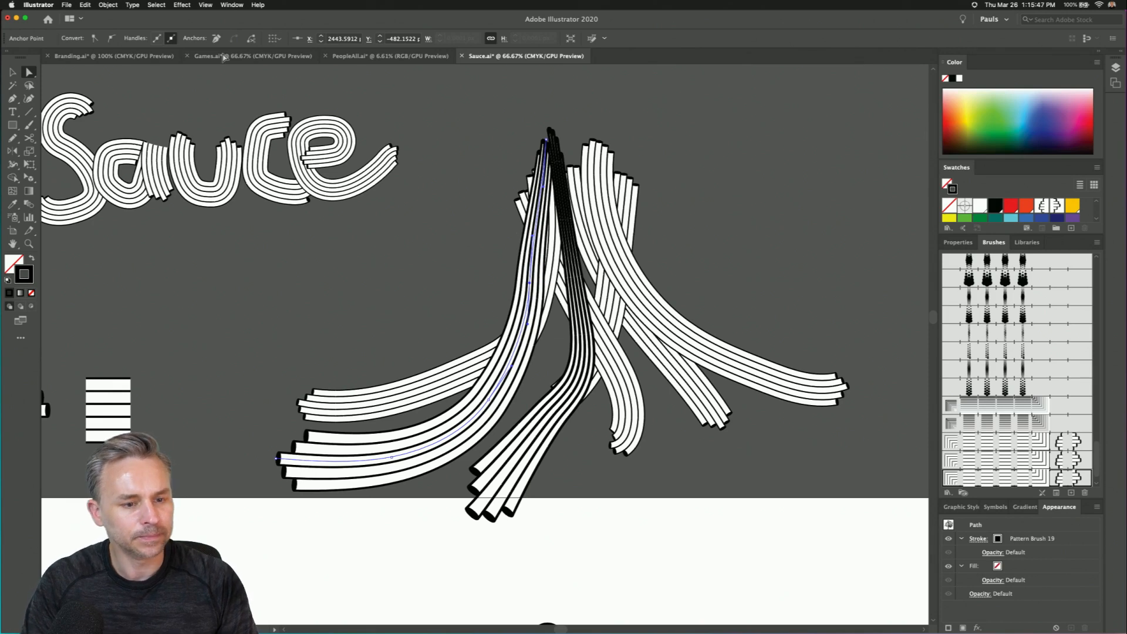
click(450, 294)
click(521, 299)
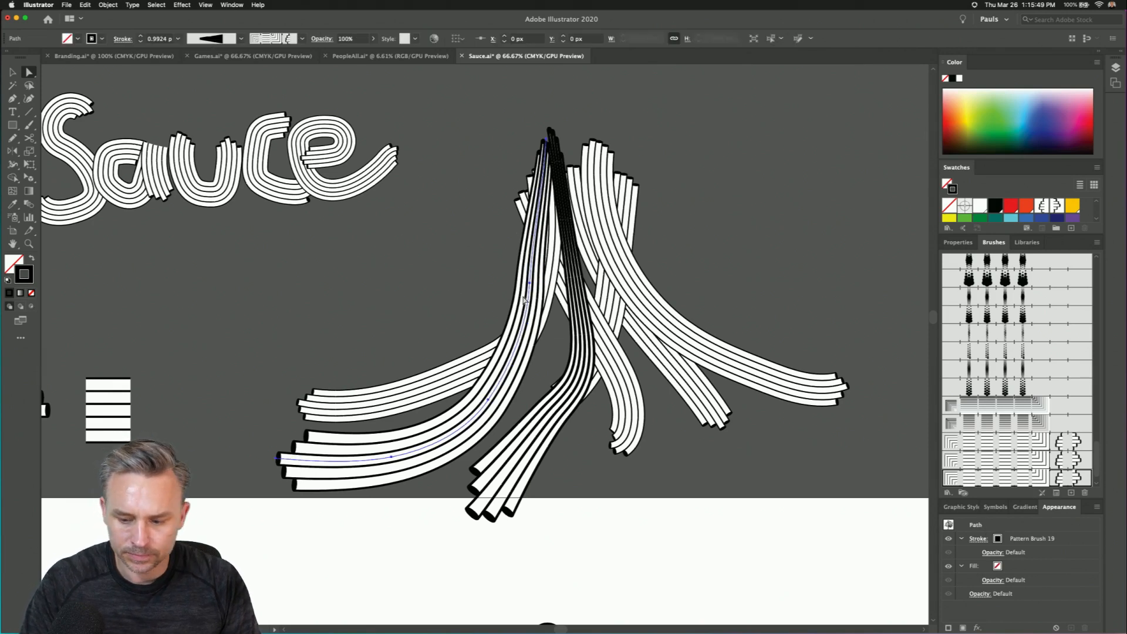
- Copy the tapered stroke appearance from the lower left noodle to the long right noodle with the Eyedropper
click(1098, 507)
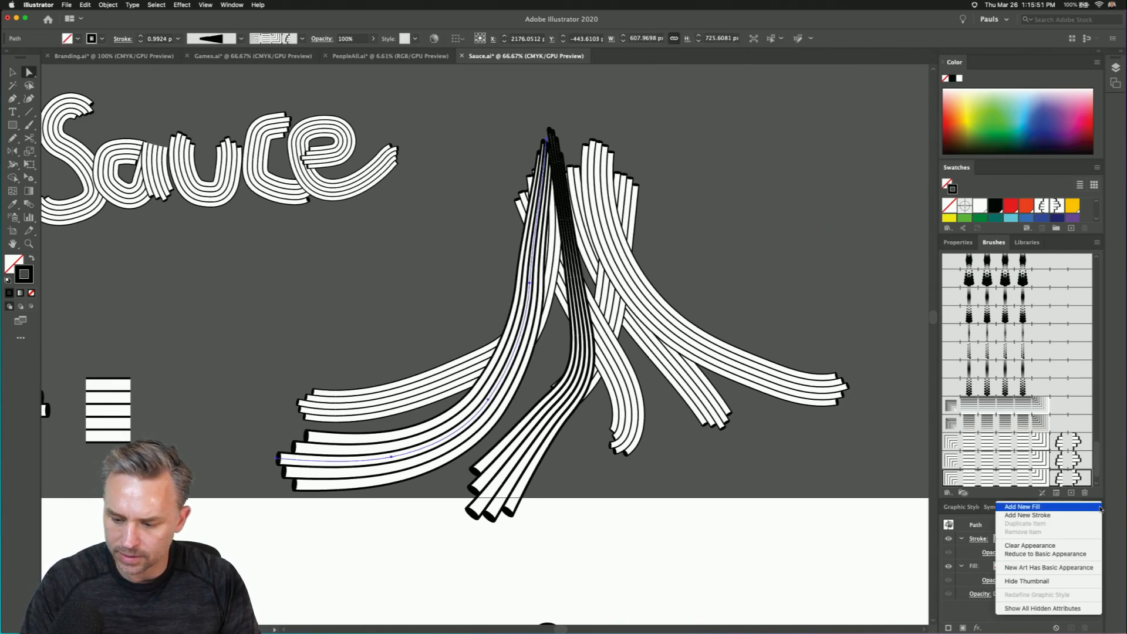
click(805, 388)
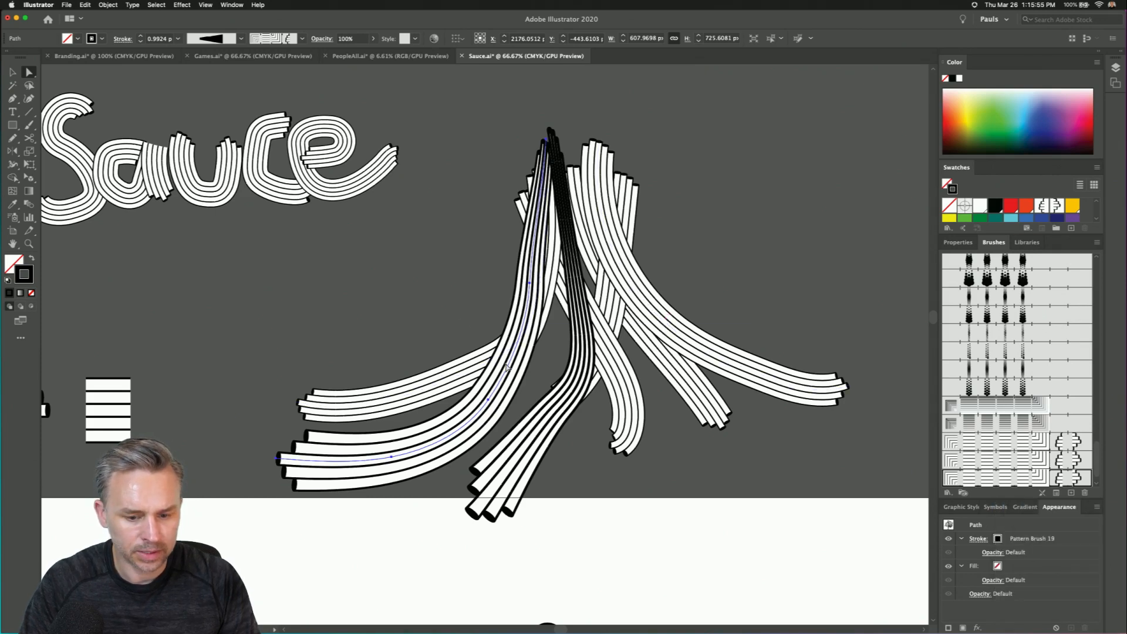
click(681, 333)
key(i)
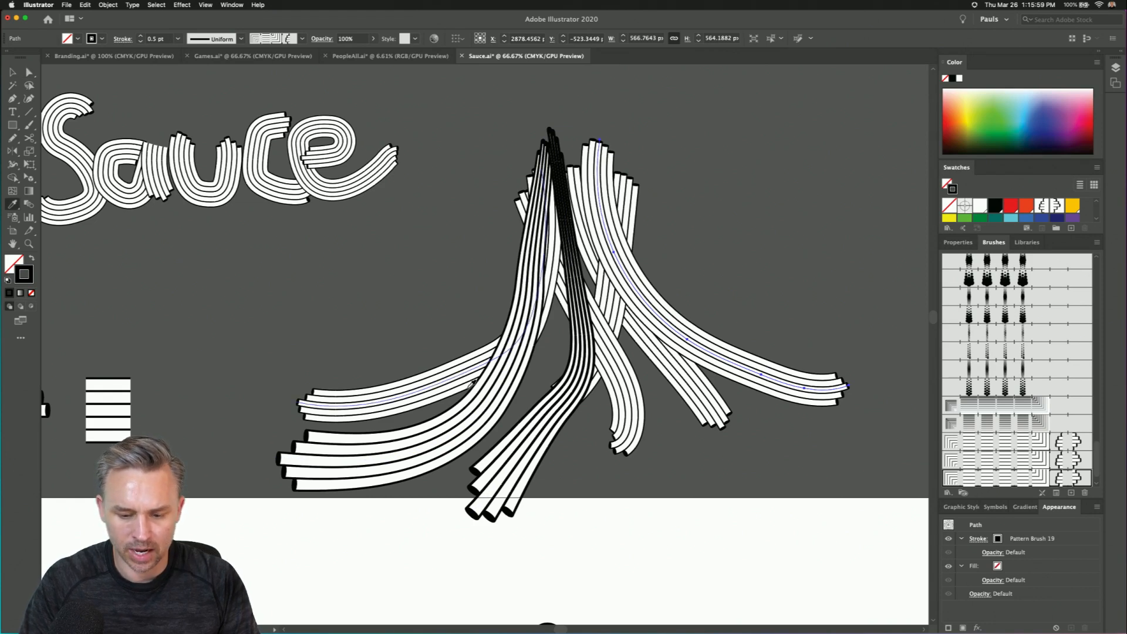
click(492, 393)
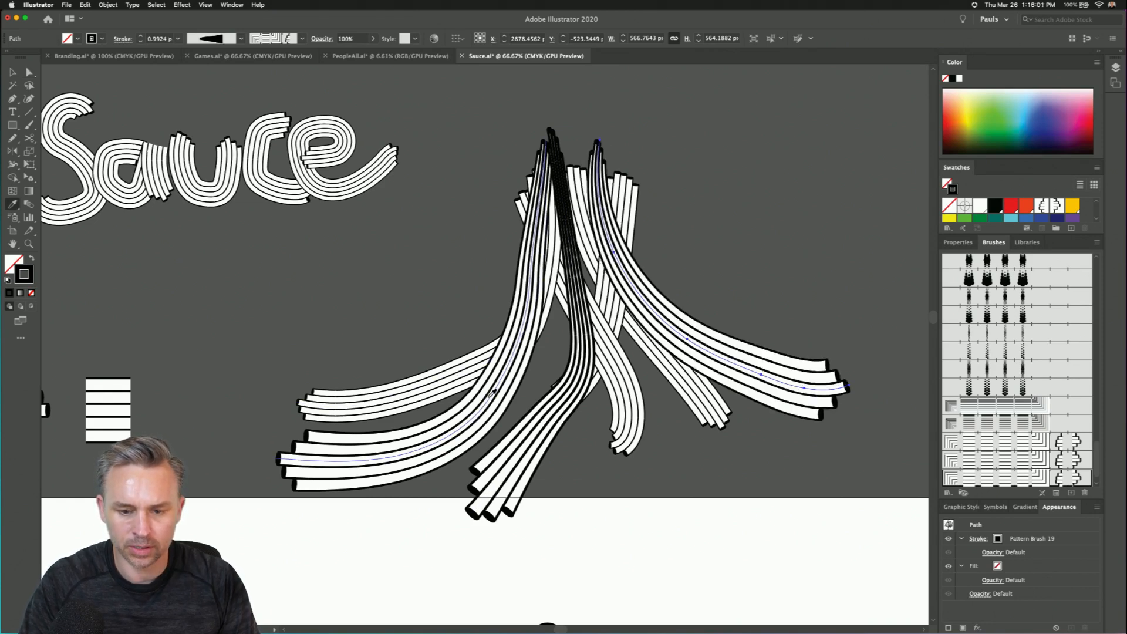
- Select all the noodles and apply the tapered left noodle's stroke appearance to them with the Eyedropper
key(v)
drag(475, 146, 696, 324)
key(i)
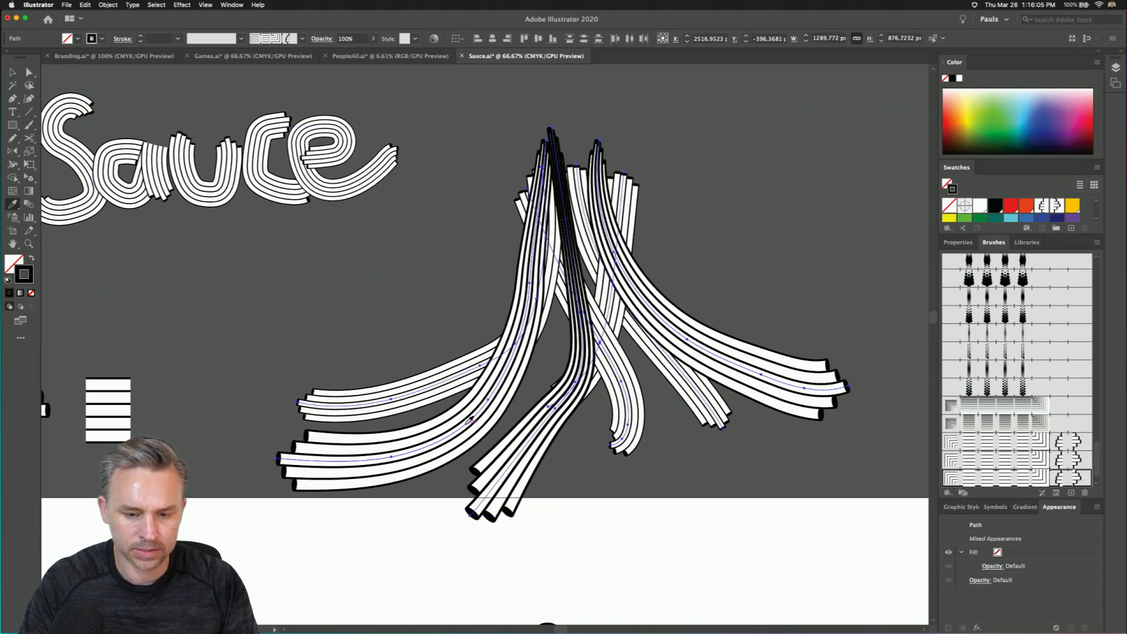
click(471, 420)
- Gather the top anchor of the noodle crossing behind the right strands into the bundle's peak and move its lower bend anchor outward to the left
click(12, 76)
click(29, 74)
click(487, 123)
drag(625, 182, 565, 135)
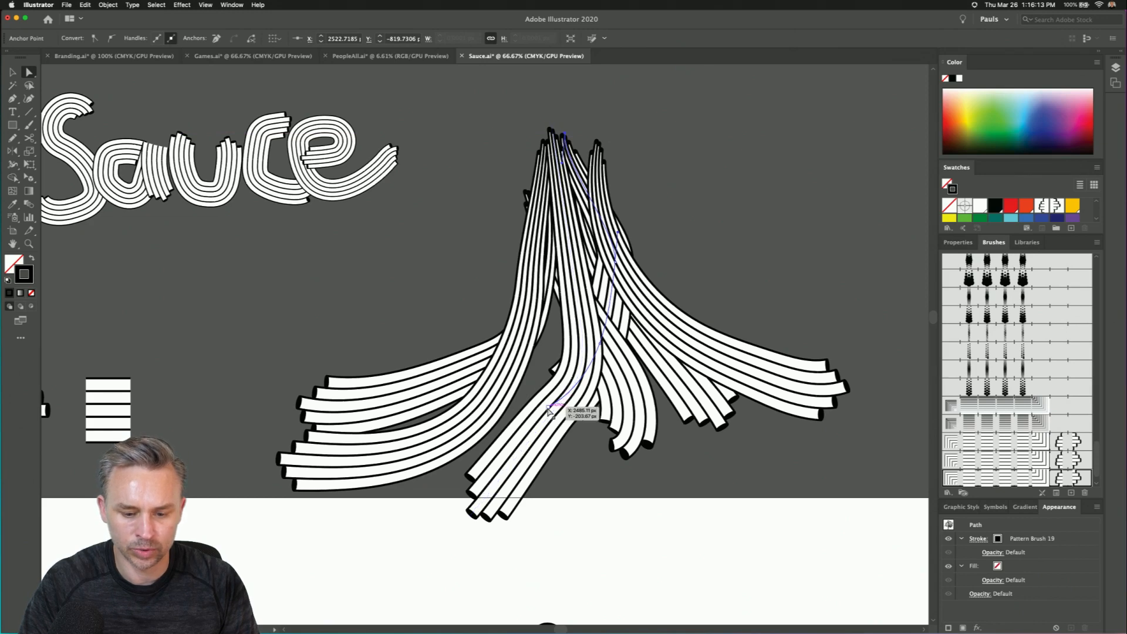
drag(539, 416, 514, 425)
click(361, 248)
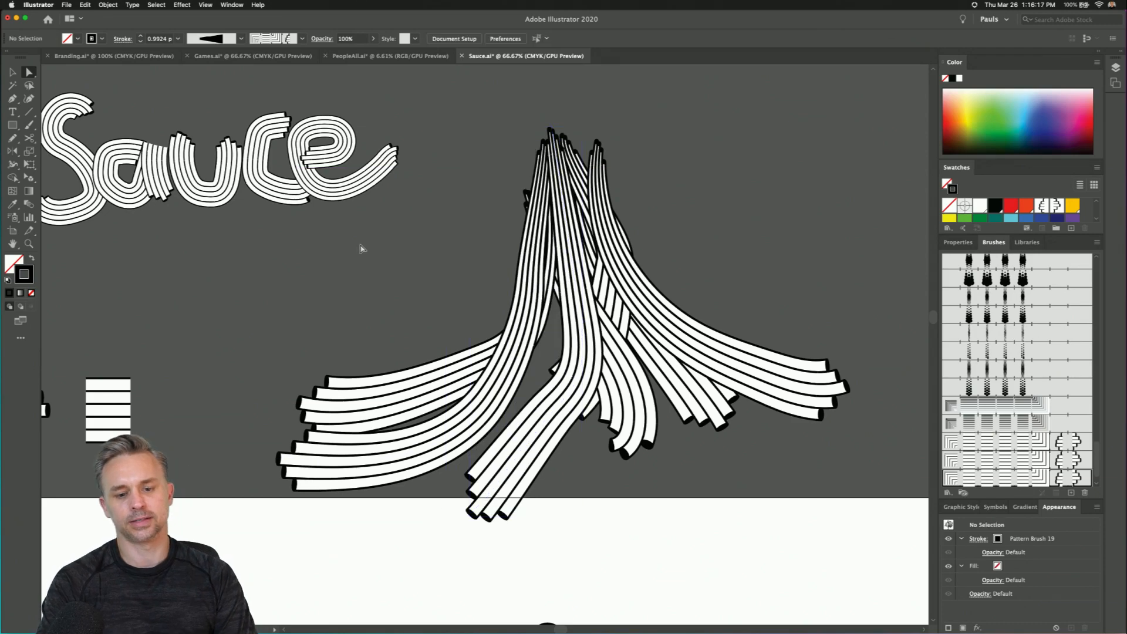
- Bring the bold script "Sauce" text up from the logo concepts and place it at the top of the noodle bundle
key(v)
scroll(249, 352, down, 10)
scroll(250, 352, left, 8)
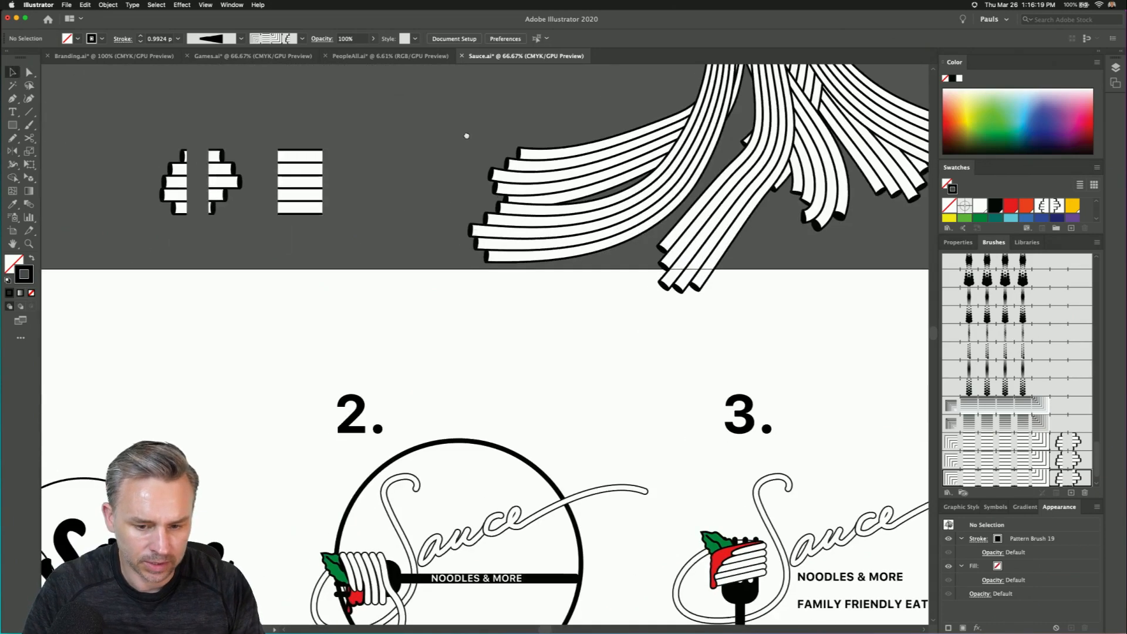
drag(247, 462, 387, 327)
scroll(353, 294, up, 6)
scroll(352, 294, right, 7)
drag(188, 446, 471, 145)
- Hide the artboards
click(182, 5)
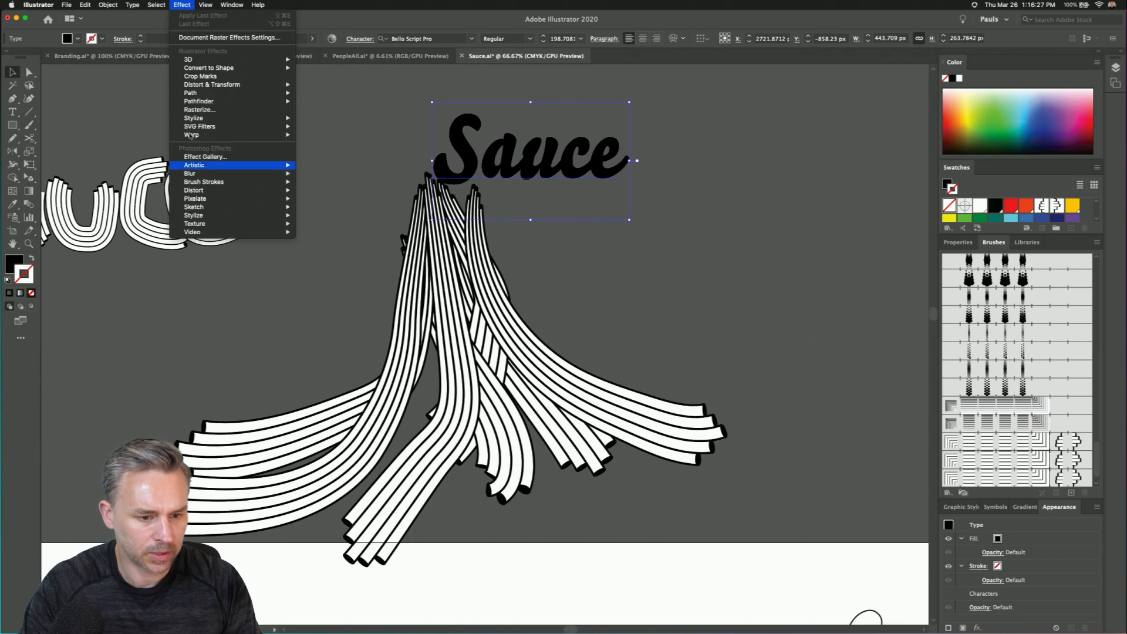
mouse_move(205, 5)
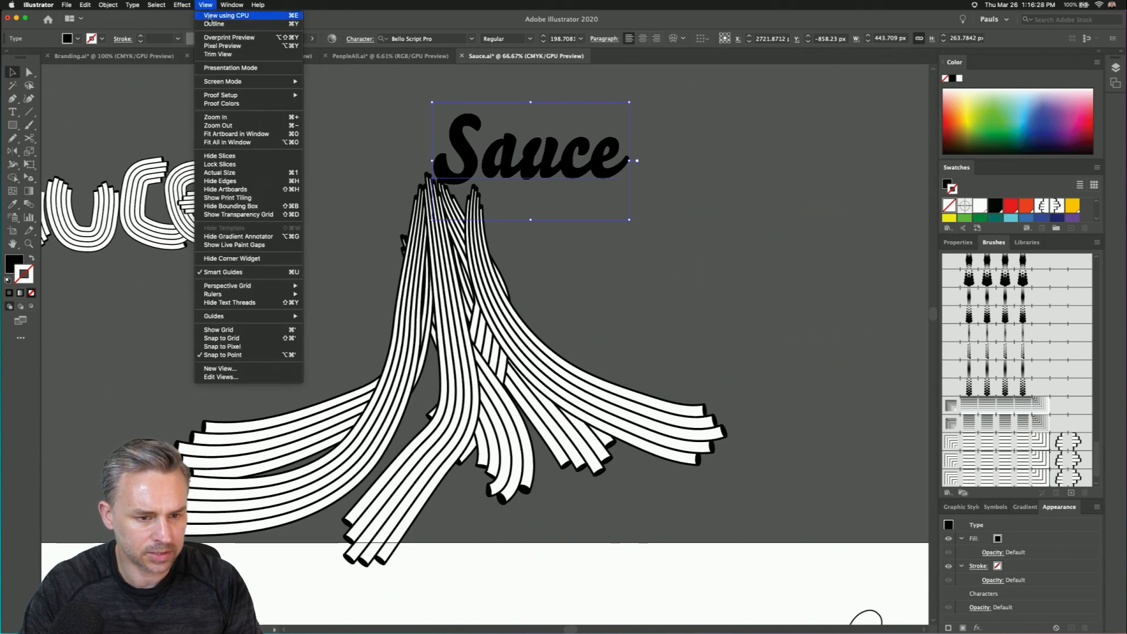
click(232, 189)
- Enlarge the "Sauce" text to about 832 px wide and position it so its S meets the noodle tops, then deselect it
drag(629, 219, 802, 322)
drag(526, 216, 510, 179)
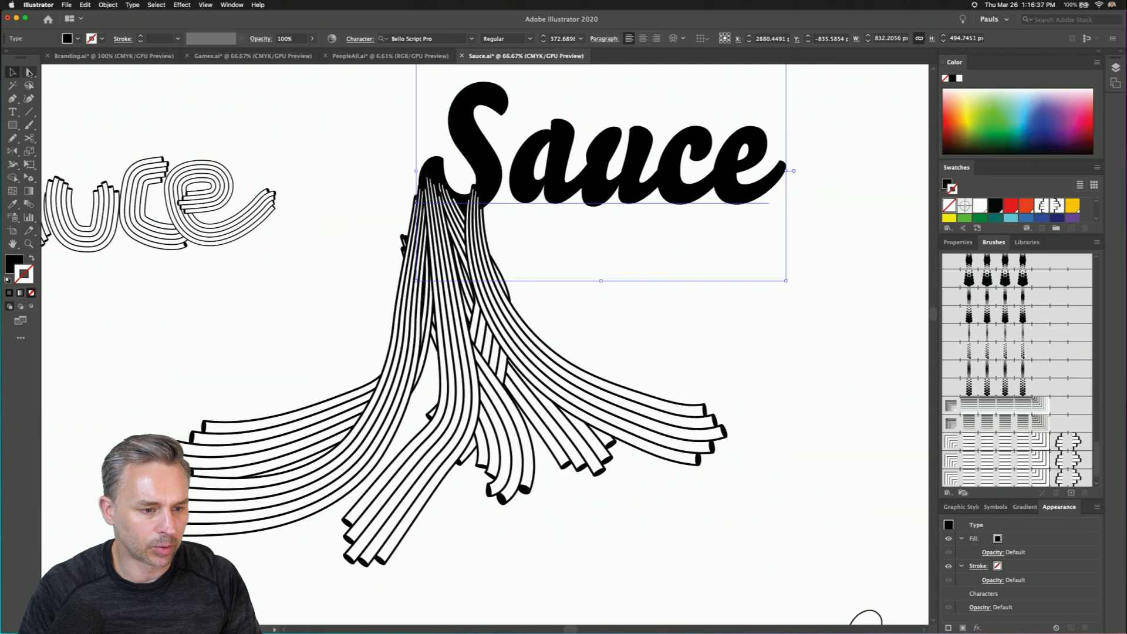
click(375, 257)
drag(478, 150, 478, 158)
click(30, 73)
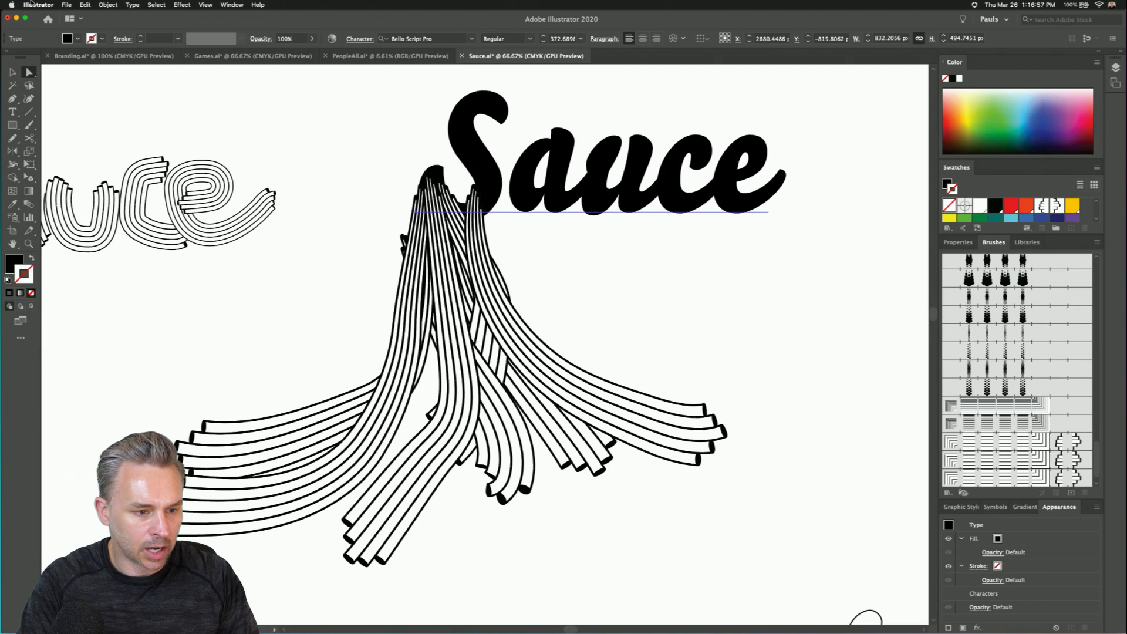
click(14, 72)
click(274, 325)
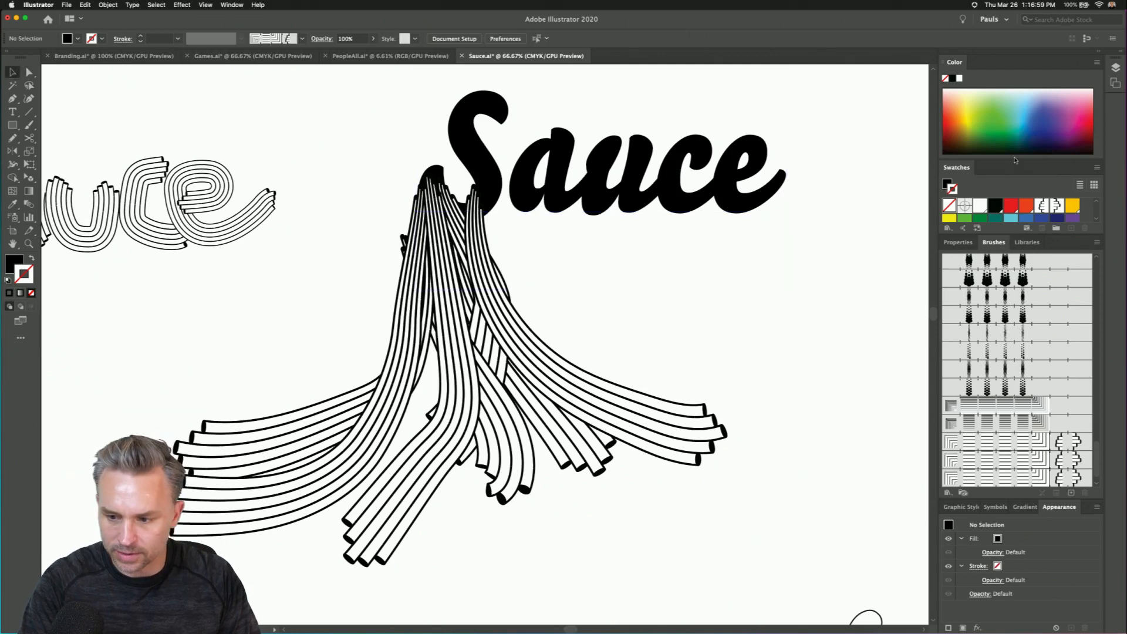
- Open New Pattern Swatch 6, the left noodle-end tile, for editing and select all of its artwork
double_click(985, 67)
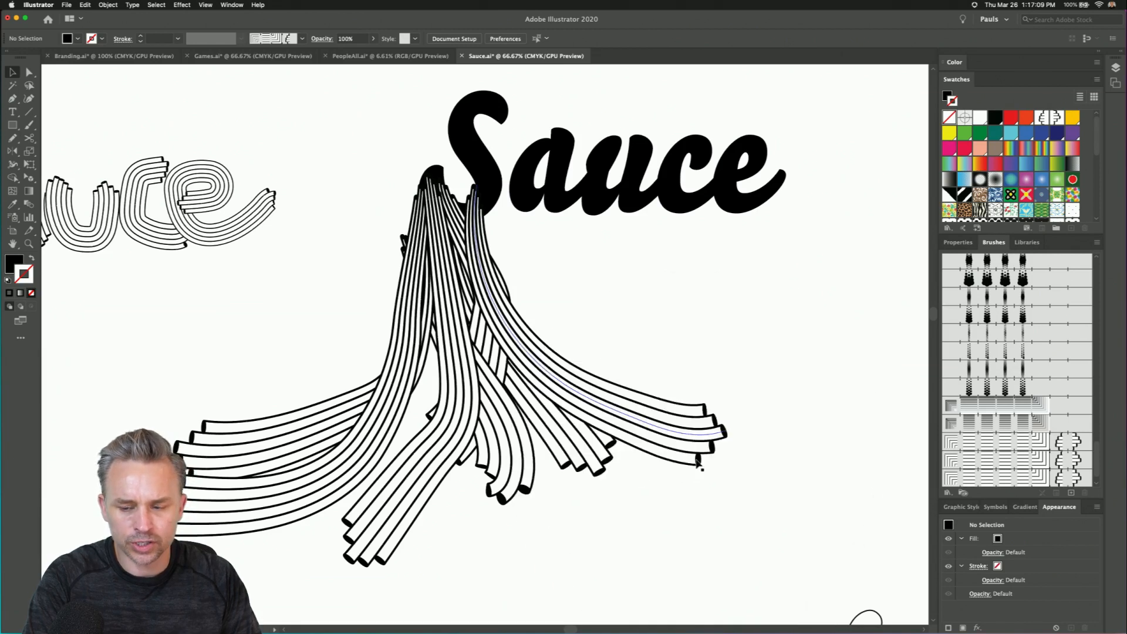
scroll(992, 448, down, 1)
scroll(990, 173, down, 6)
scroll(1042, 152, up, 6)
double_click(1040, 118)
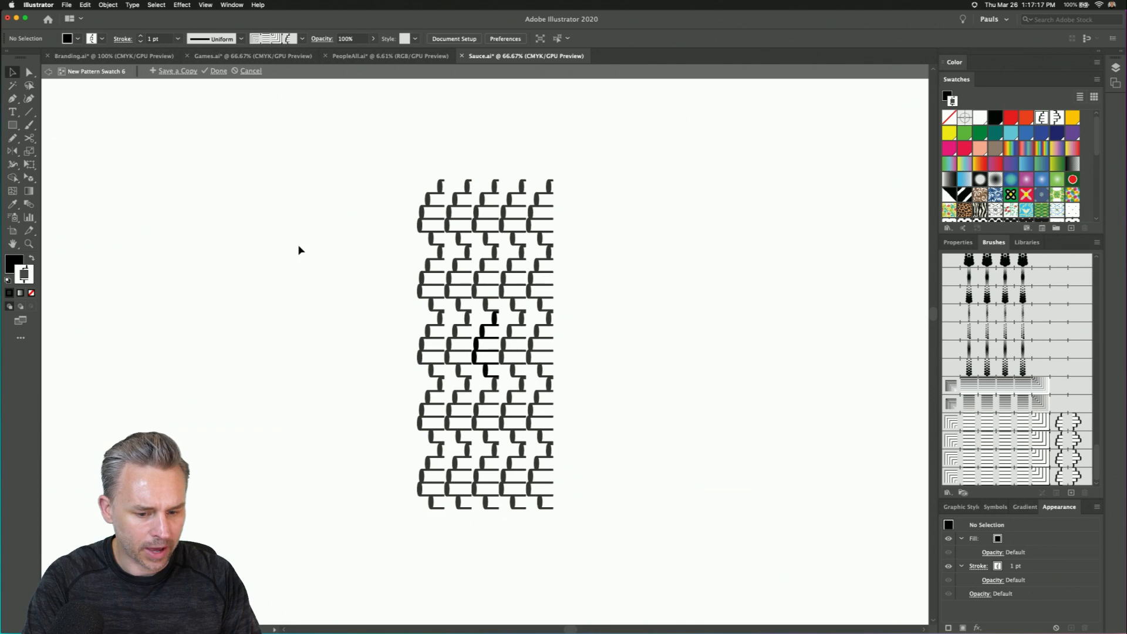
key(super+a)
key(super+equal)
key(super+equal)
key(super+equal)
key(super+equal)
key(super+equal)
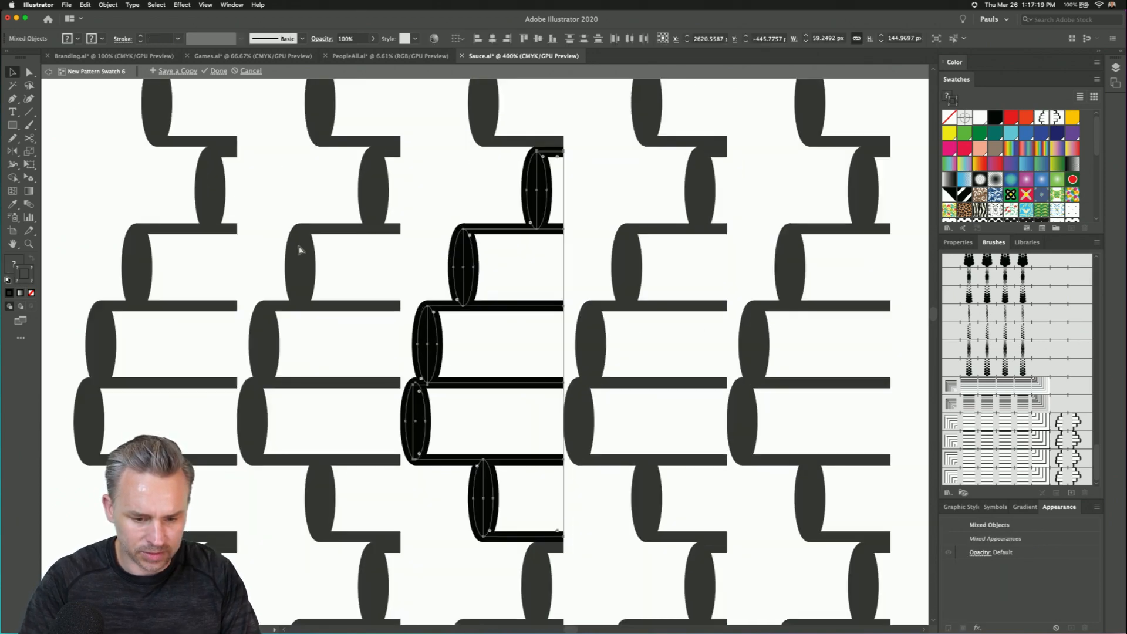
- Select the five end ellipses in the left noodle-end tile and fill them with white
key(a)
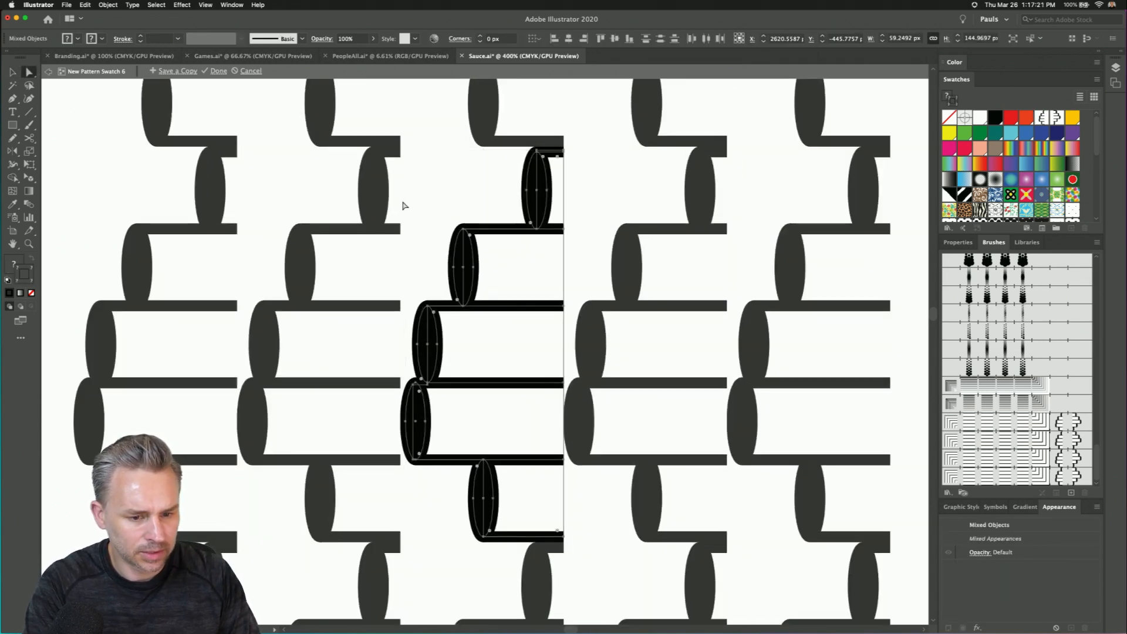
click(470, 203)
click(528, 196)
shift+click(461, 265)
shift+click(428, 340)
shift+click(415, 417)
shift+click(477, 498)
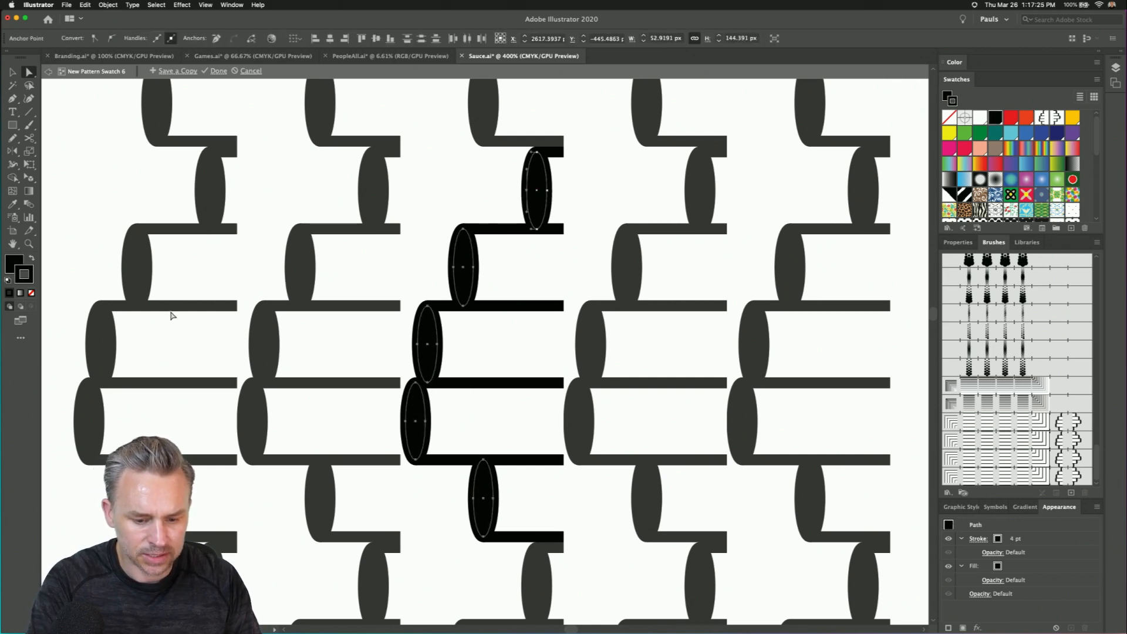
click(11, 265)
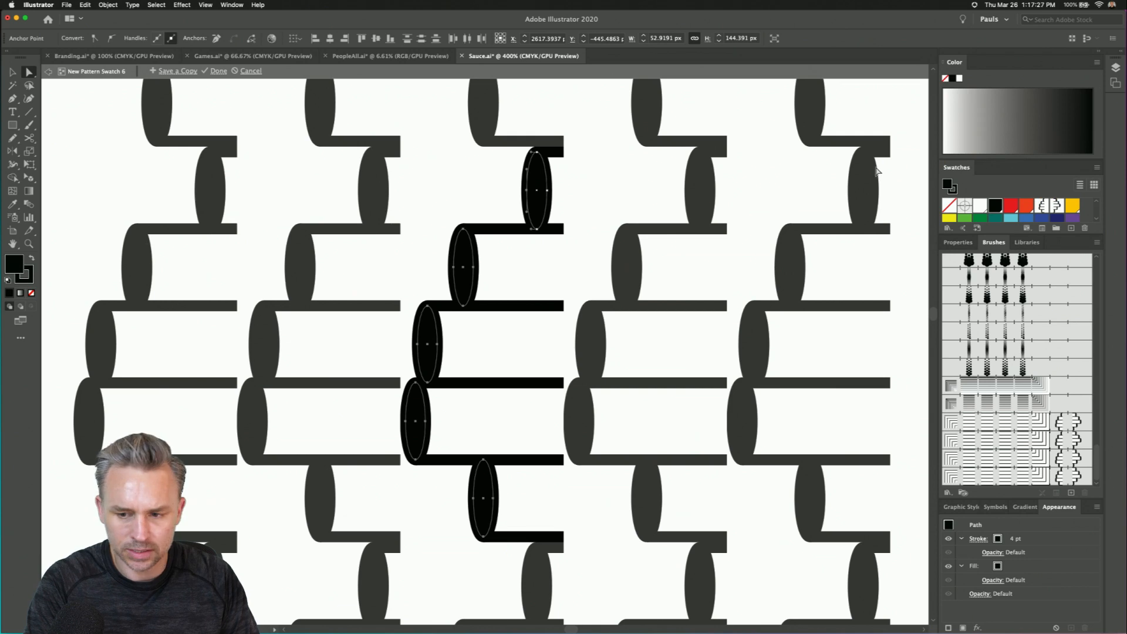
click(980, 206)
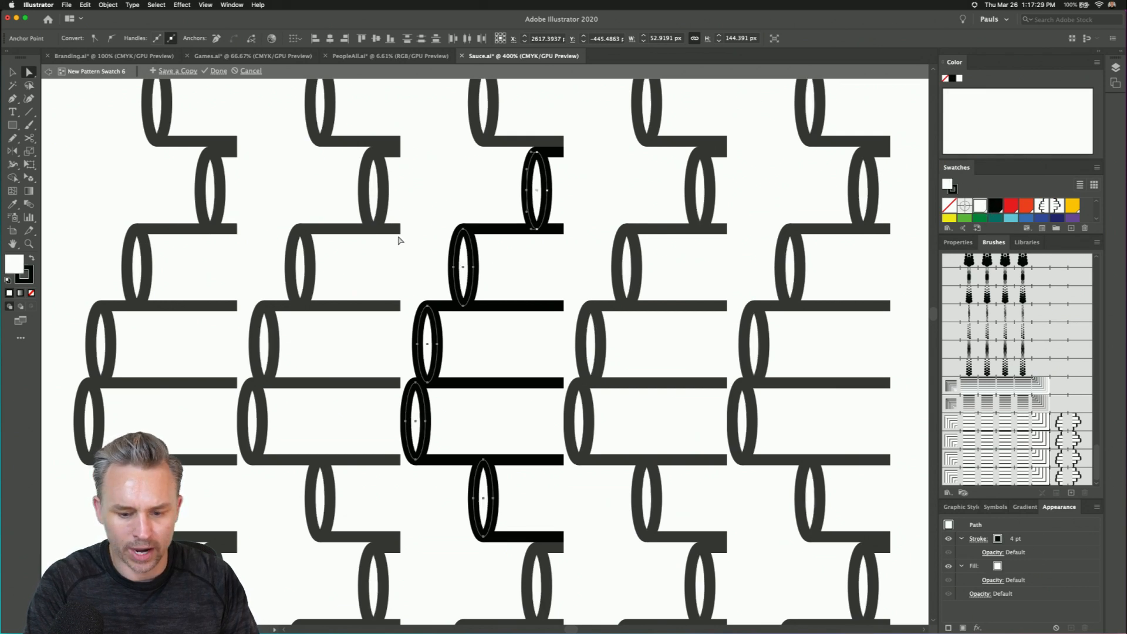
- Deselect the ellipses and finish editing New Pattern Swatch 6, saving its changes
click(469, 203)
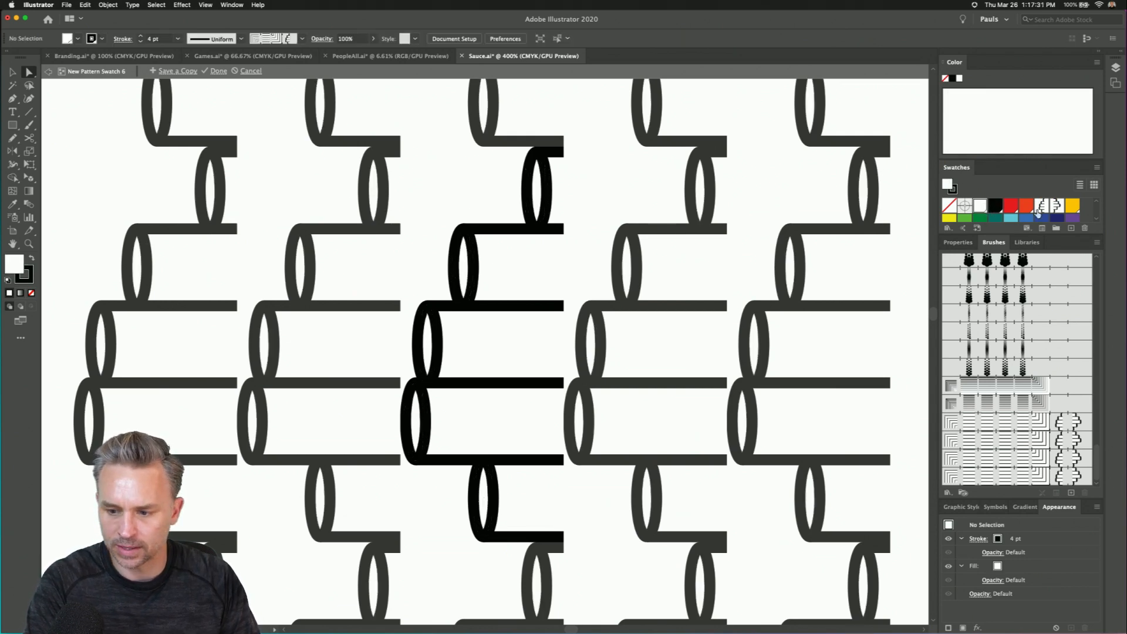
double_click(1057, 206)
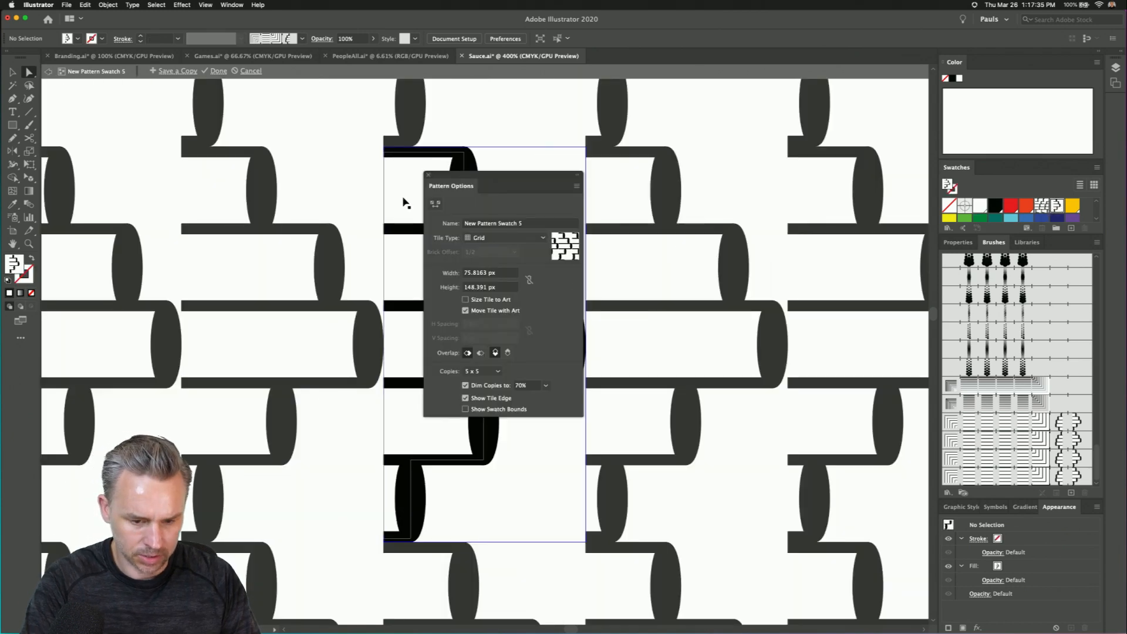
key(super+z)
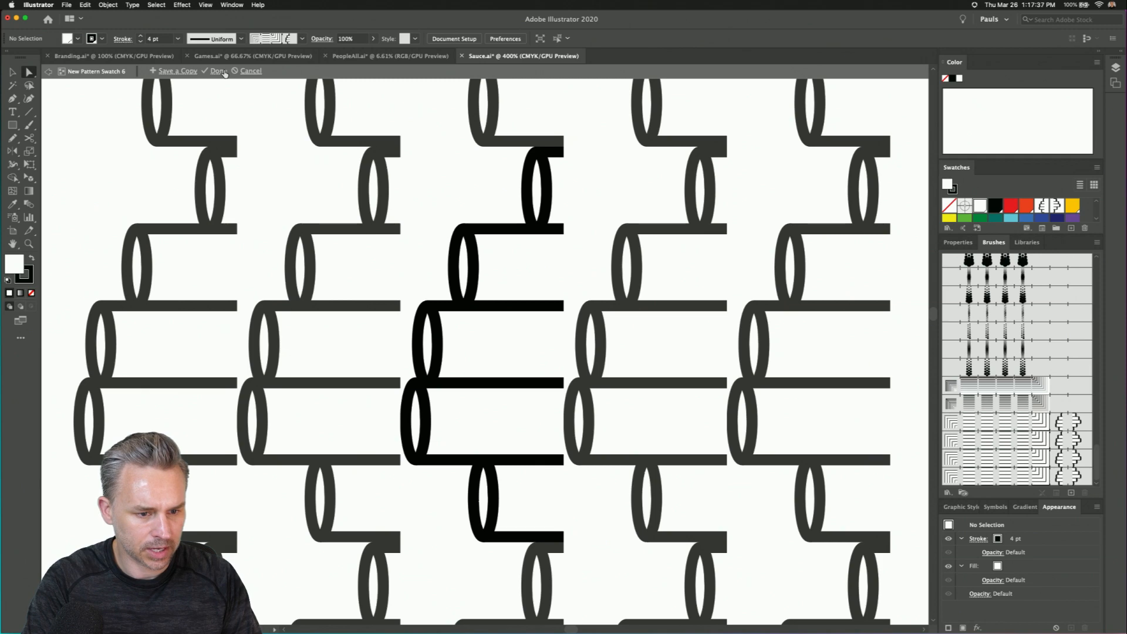
click(217, 71)
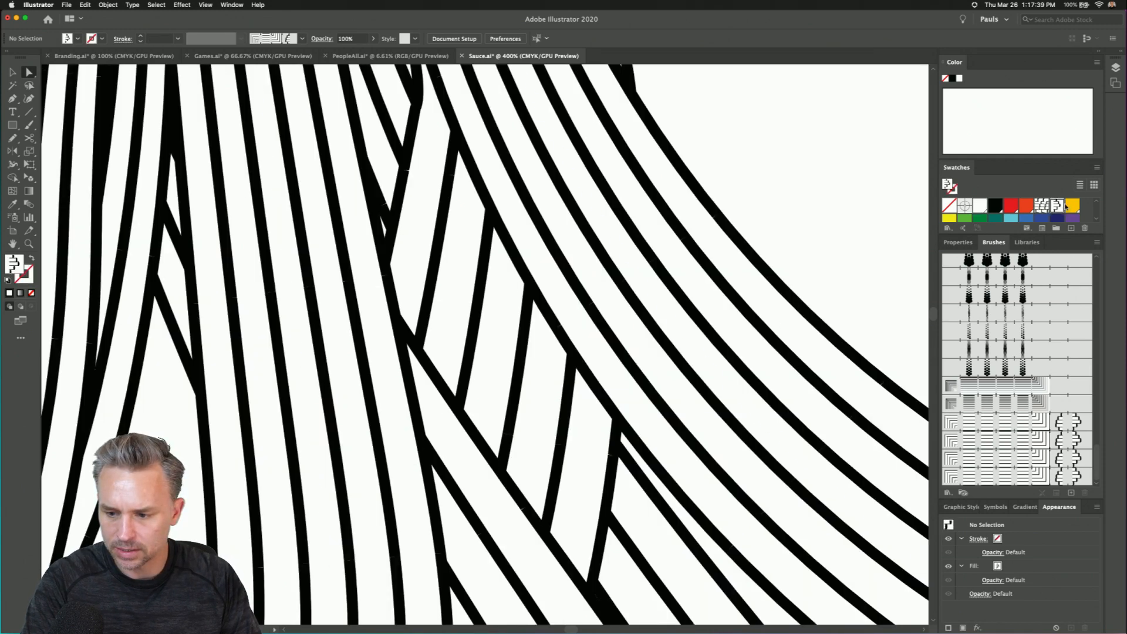
- Edit New Pattern Swatch 5, filling its five noodle-end ellipses with white, and save the pattern
double_click(1057, 206)
drag(461, 188, 766, 199)
click(463, 196)
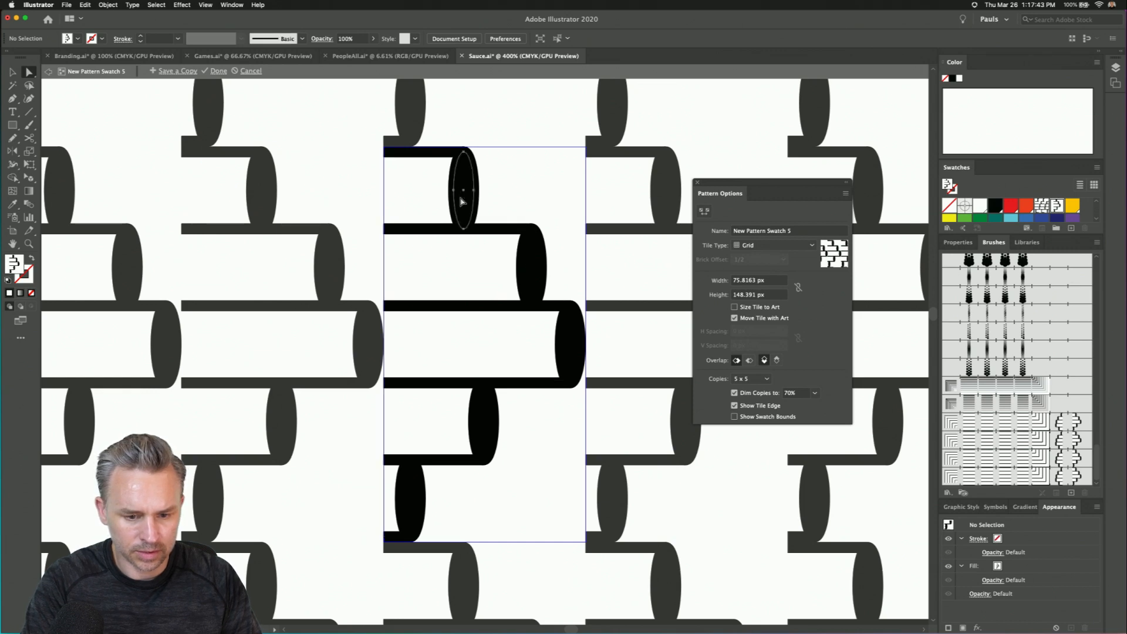
shift+click(526, 286)
shift+click(560, 342)
shift+click(476, 437)
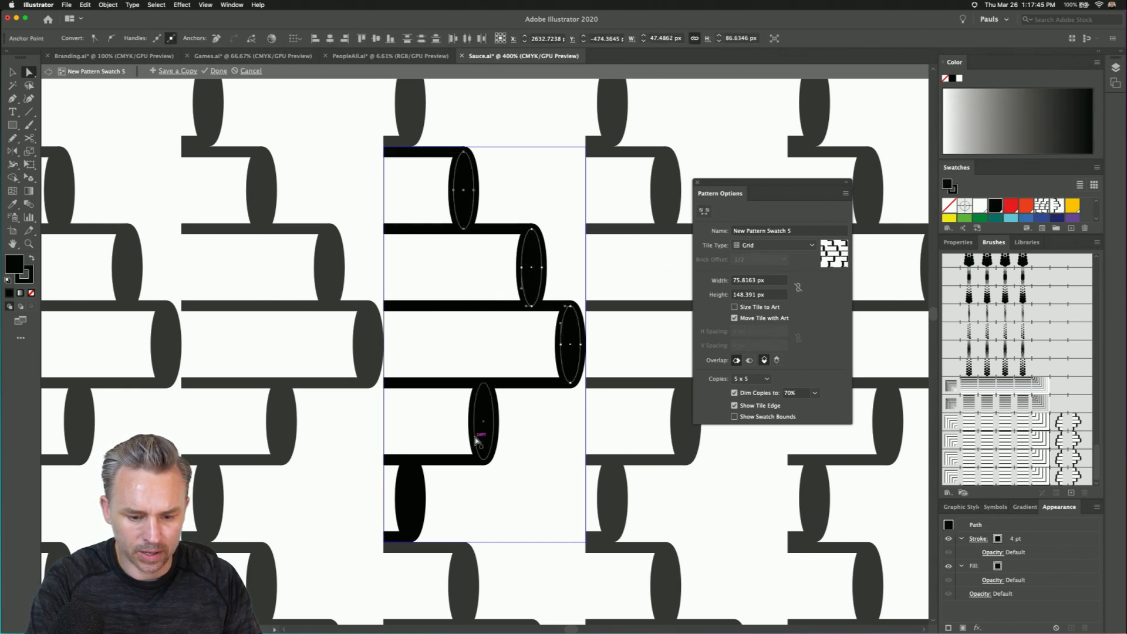
shift+click(409, 498)
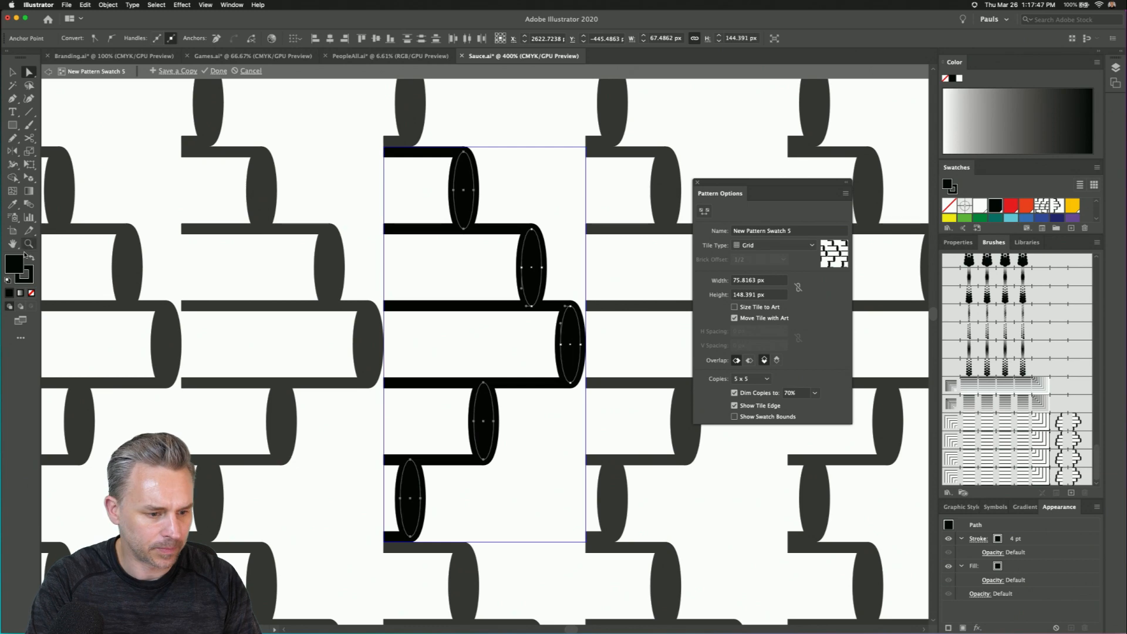
click(976, 210)
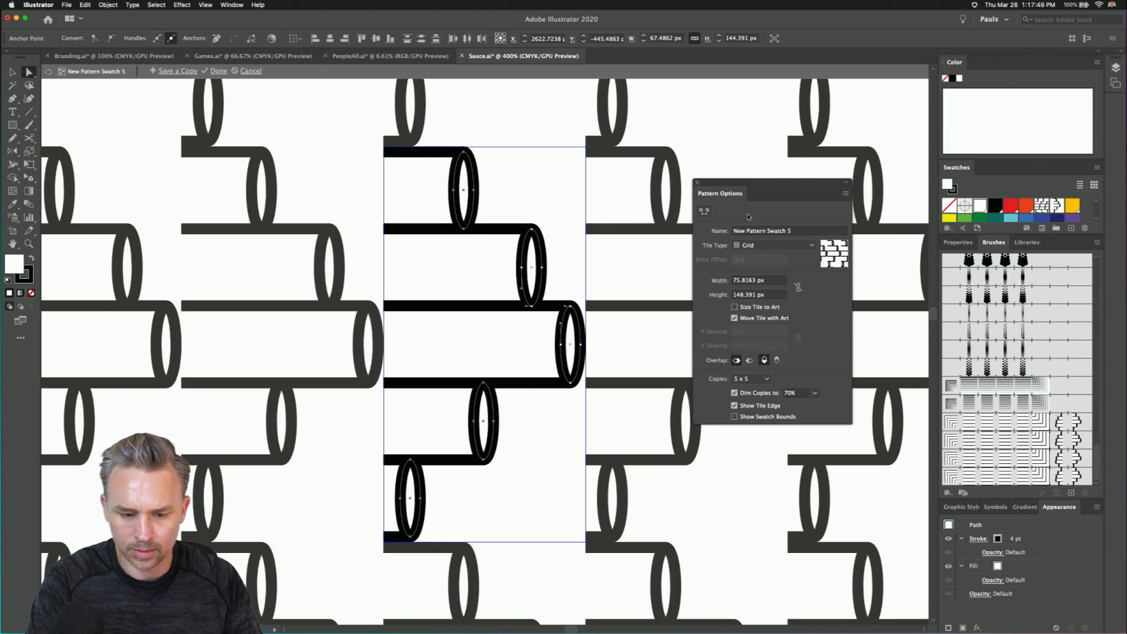
click(12, 71)
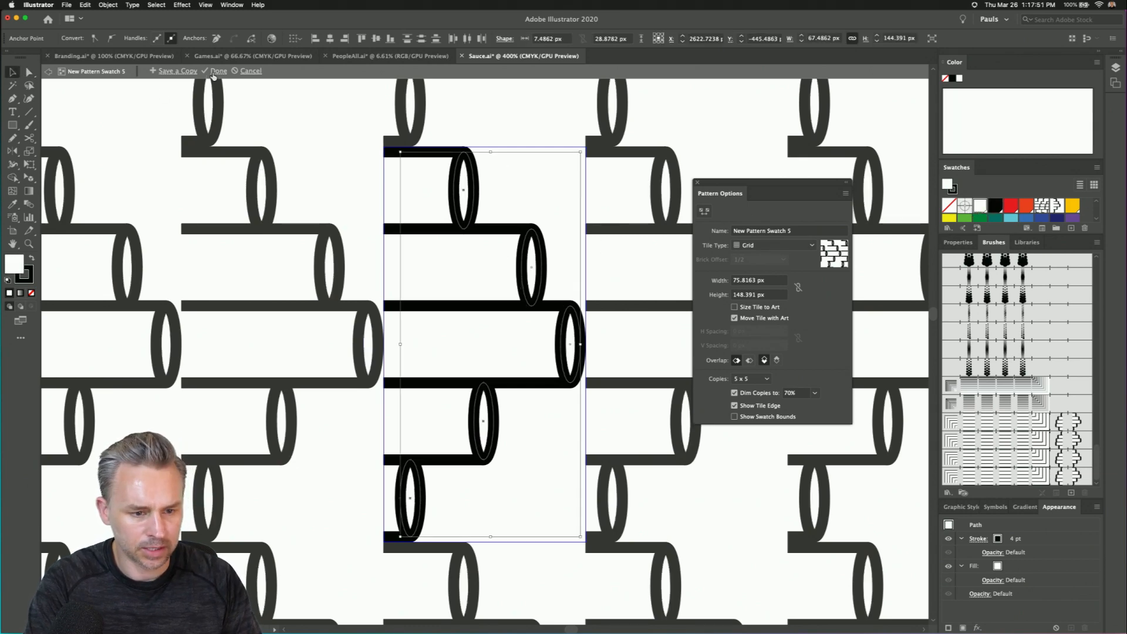
click(216, 71)
key(super+0)
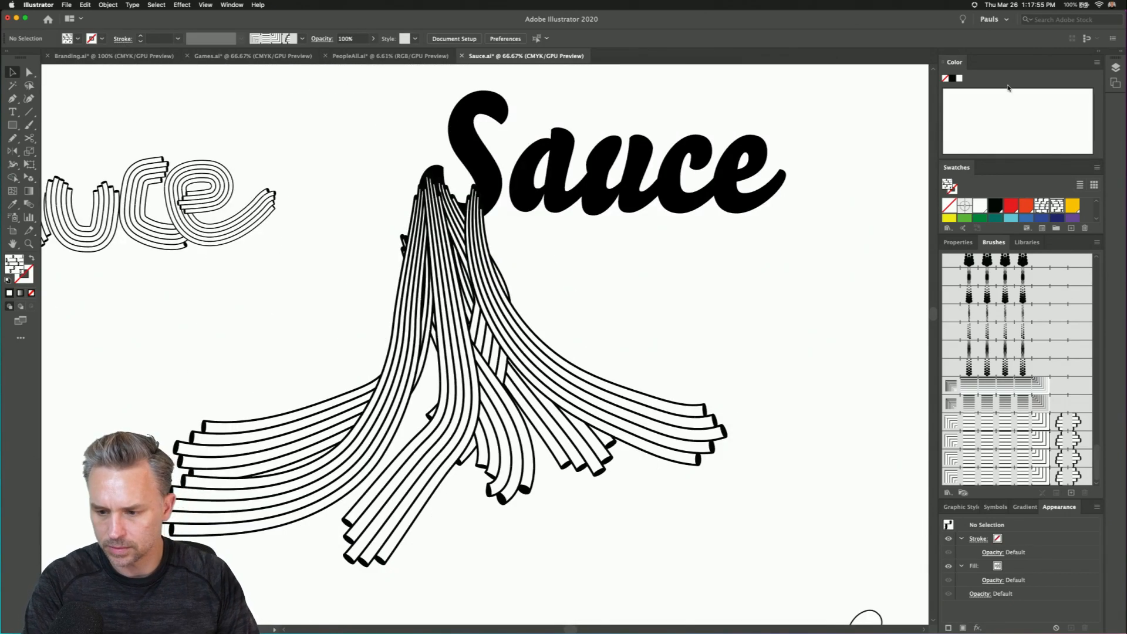
- Examine the pattern swatches offered for Pattern Brush 19's start tile, and close the brush options without changes
drag(282, 324, 669, 364)
click(843, 434)
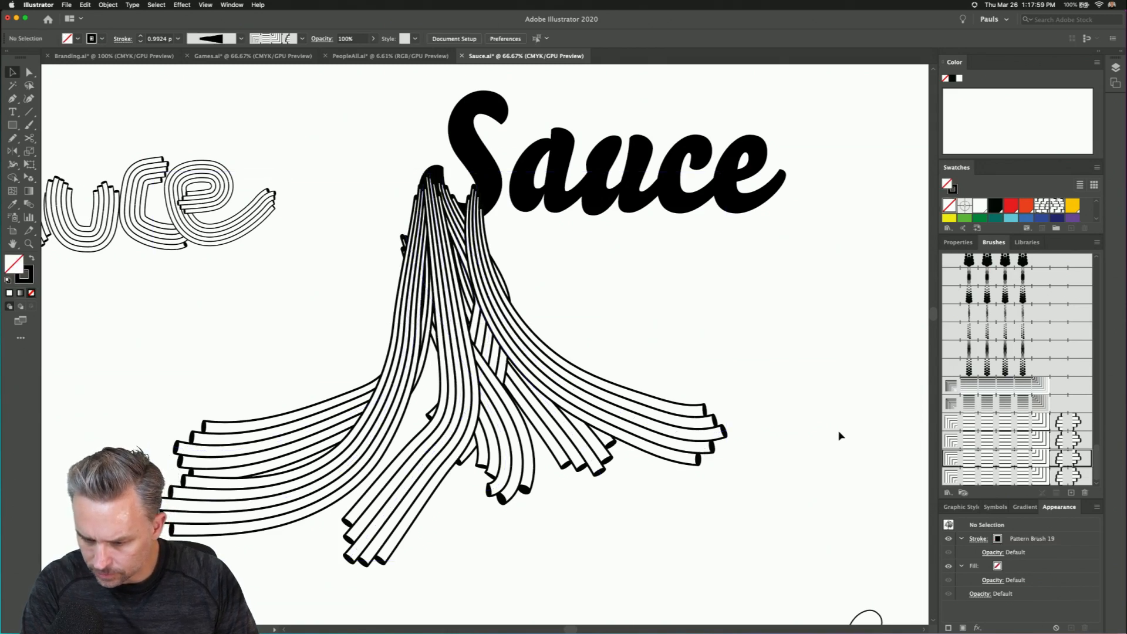
double_click(1049, 461)
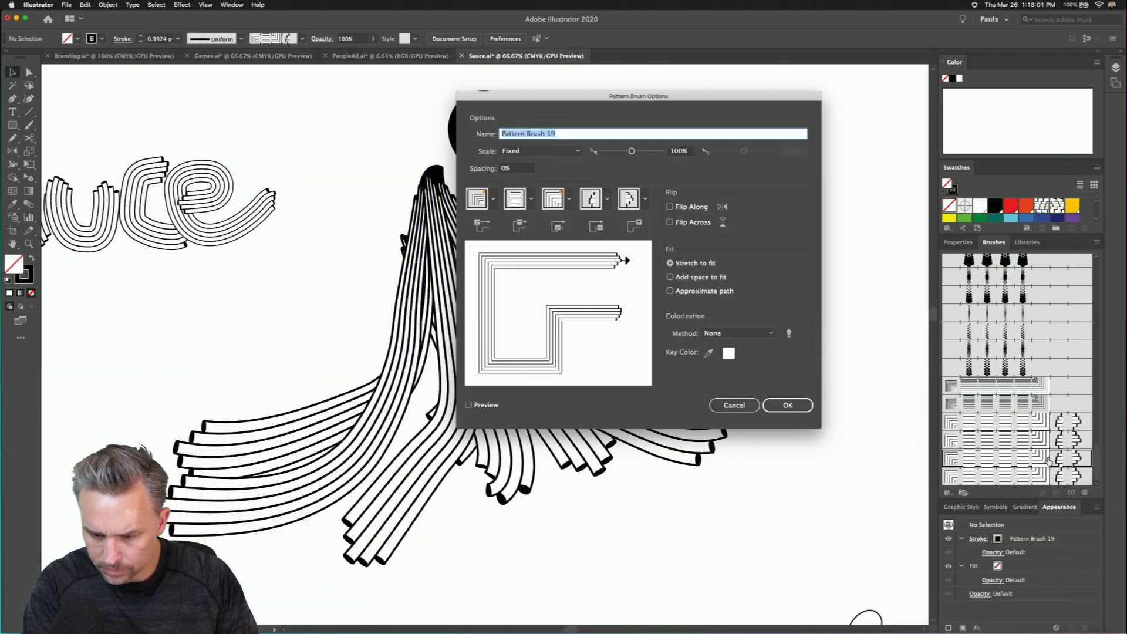
click(607, 199)
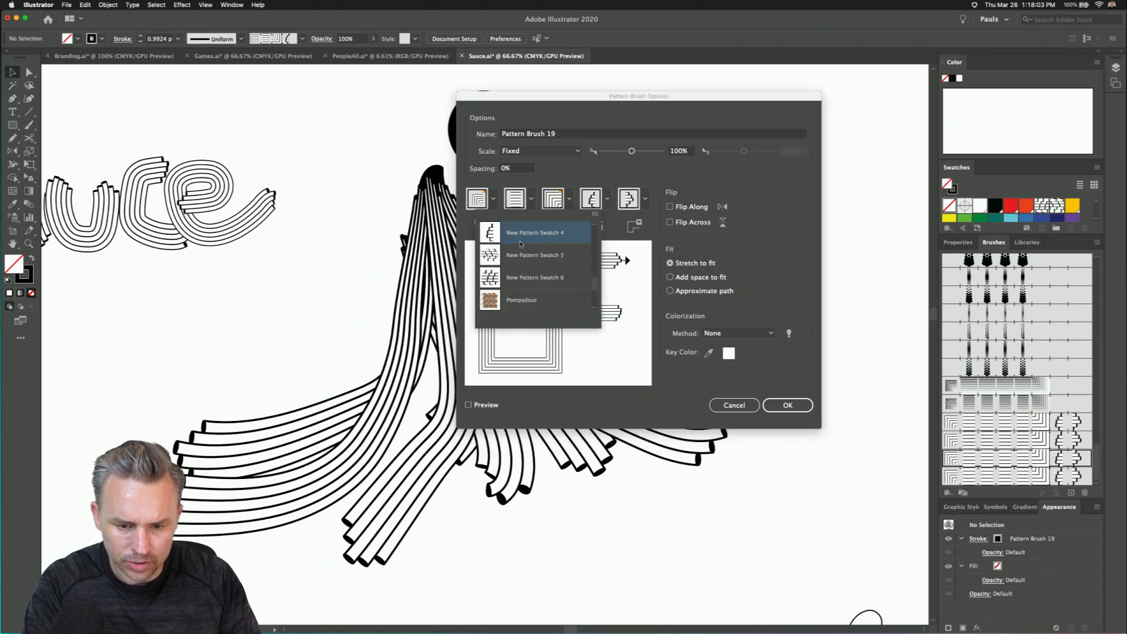
drag(594, 284, 593, 254)
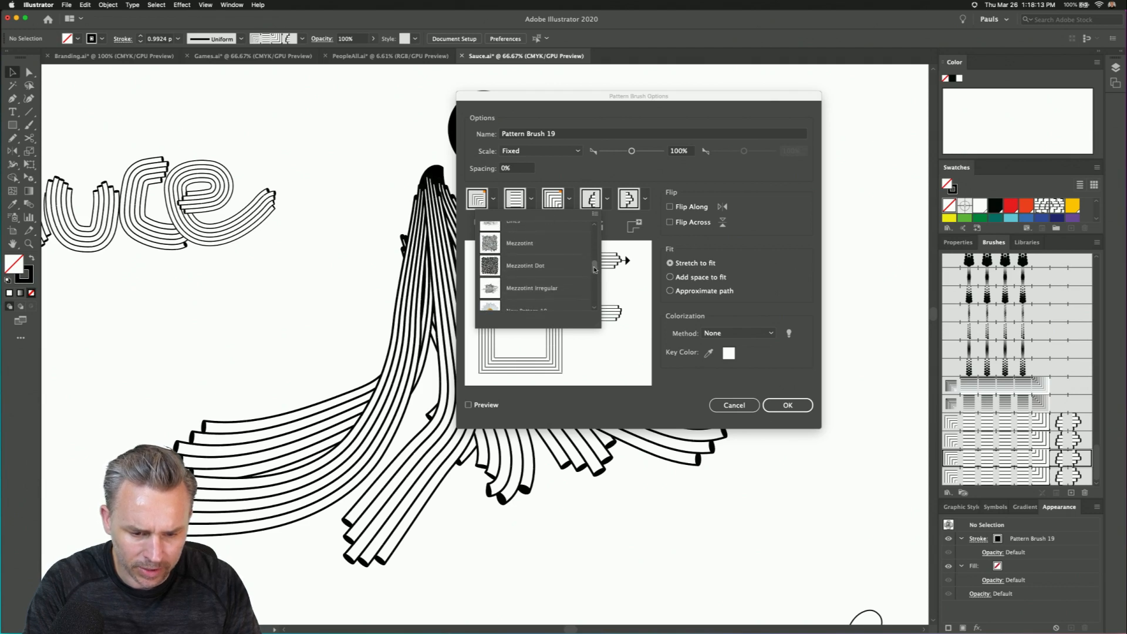
mouse_move(596, 281)
mouse_down()
mouse_move(598, 300)
mouse_move(598, 286)
mouse_up()
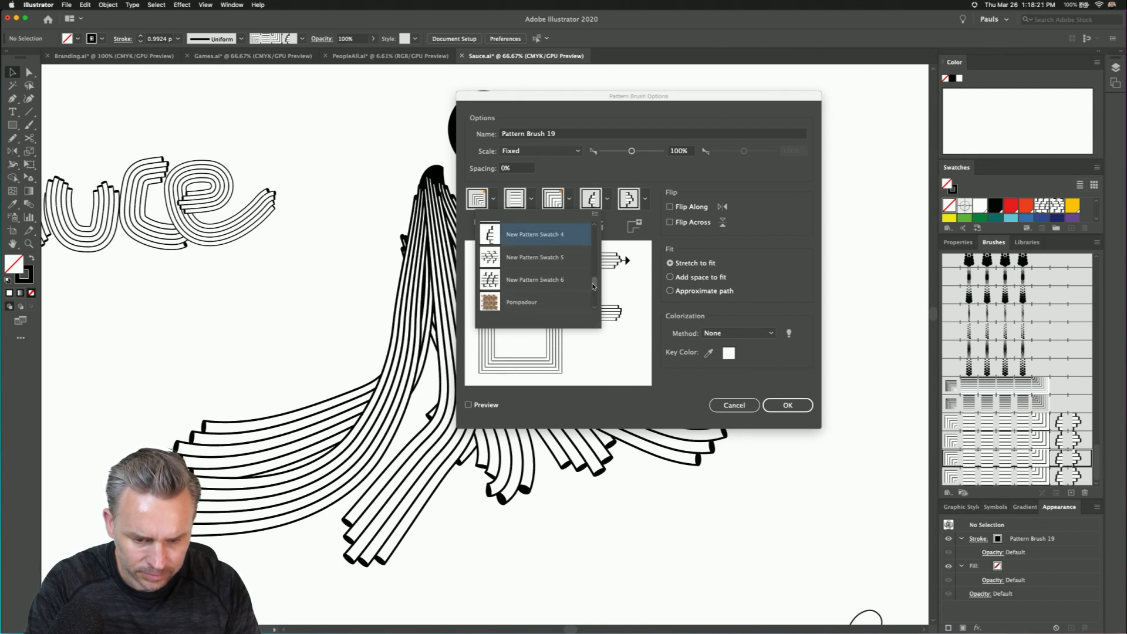
click(777, 252)
click(734, 405)
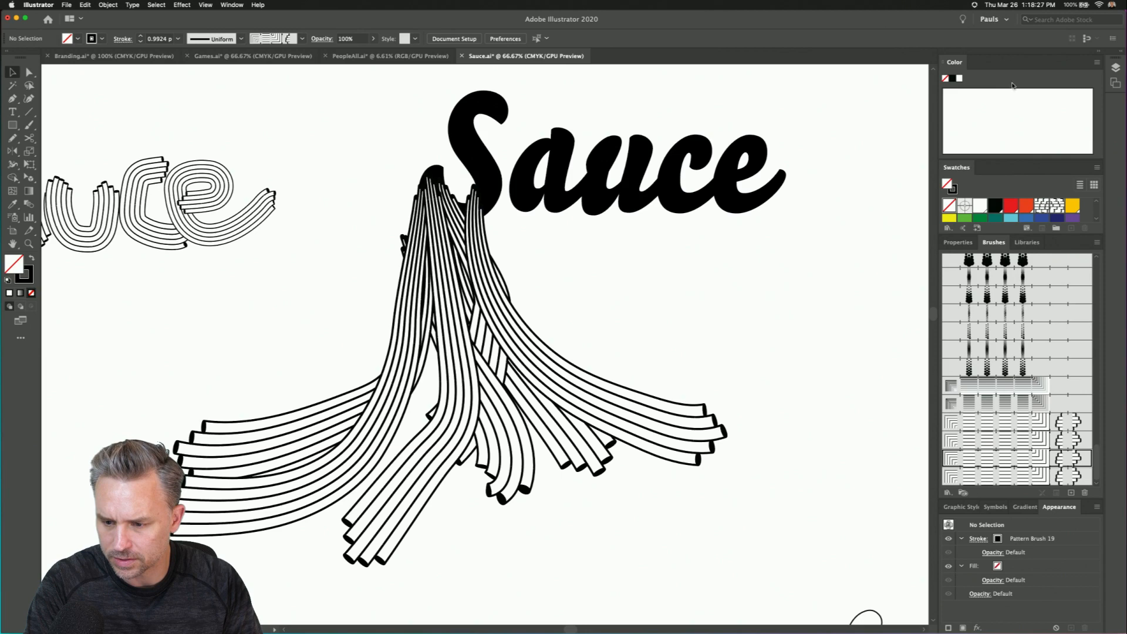
- Expand the swatch list and open New Pattern Swatch 3, the right noodle-end tile, for editing
double_click(1008, 62)
scroll(1017, 126, down, 5)
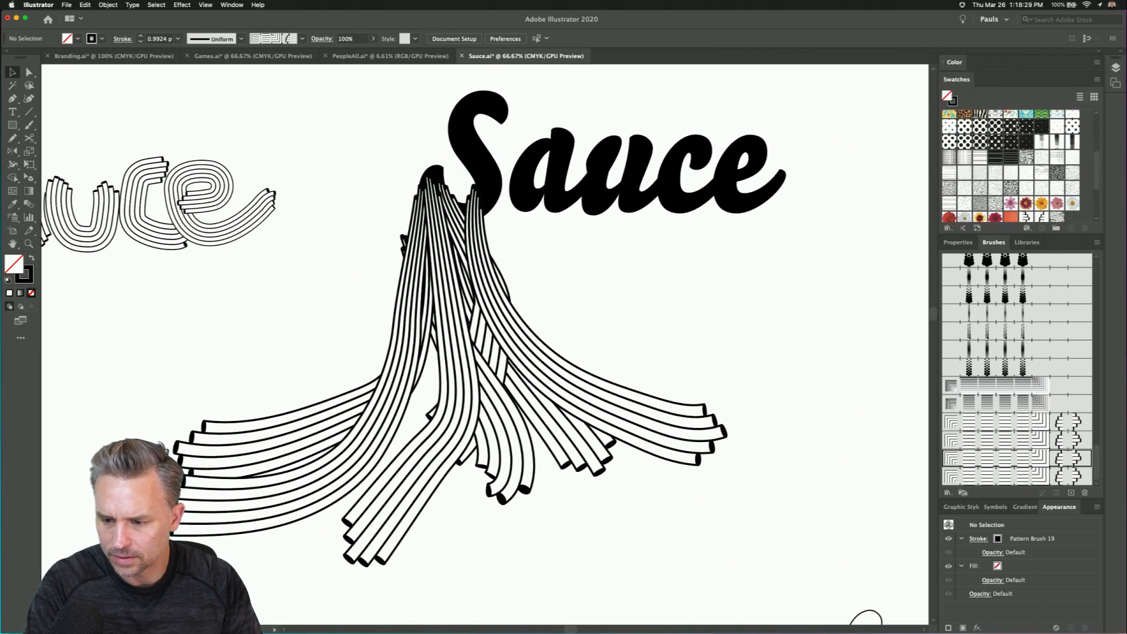
scroll(1017, 126, down, 2)
double_click(1026, 147)
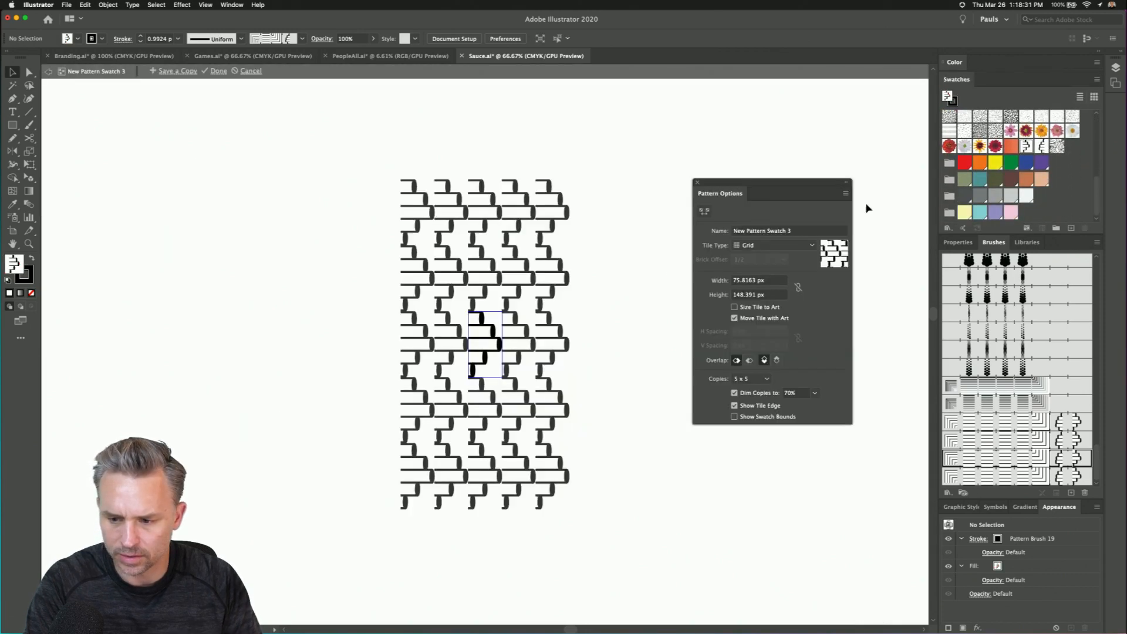
key(super+=)
key(super+=)
key(super+=)
key(super+=)
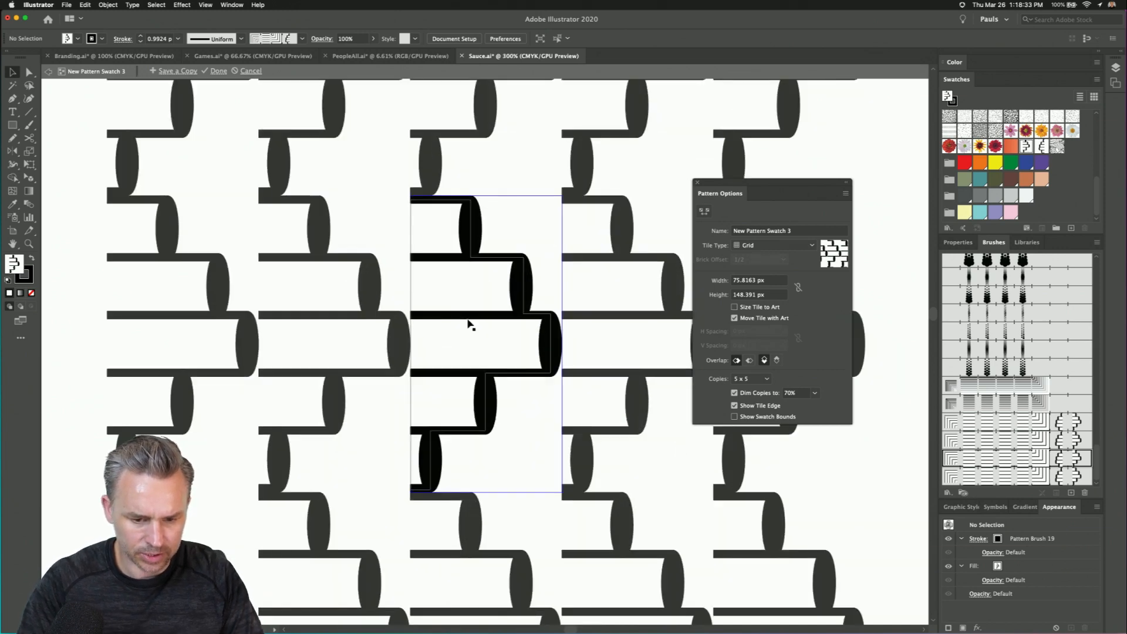
- Select the five end ellipses in the New Pattern Swatch 3 tile and fill them with white
click(474, 237)
shift+click(521, 287)
shift+click(550, 351)
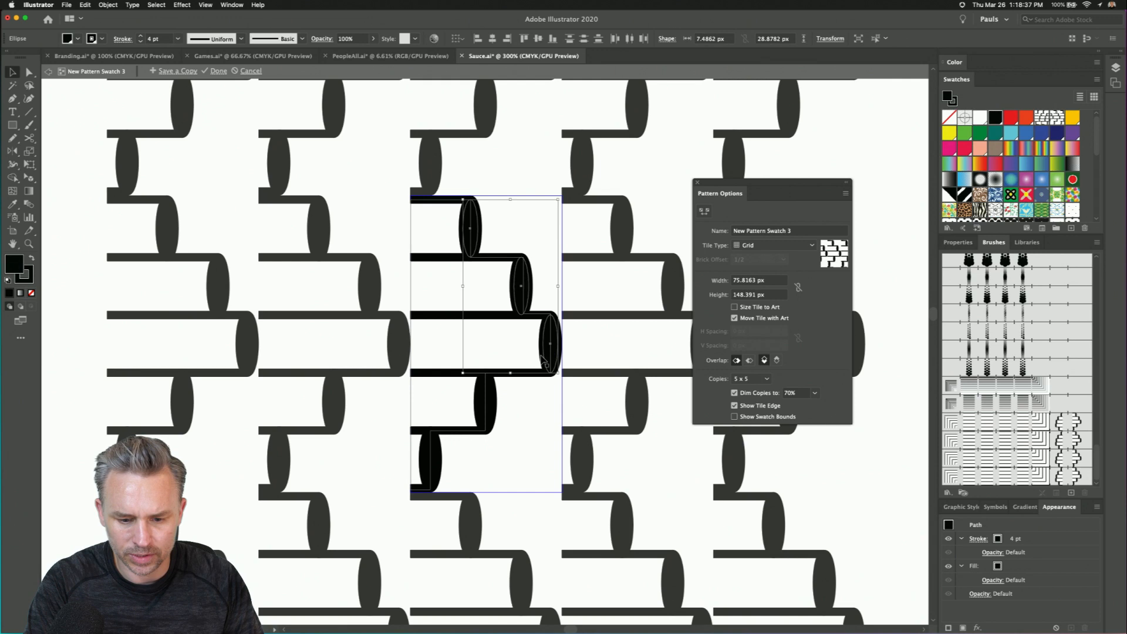
shift+click(488, 402)
shift+click(431, 459)
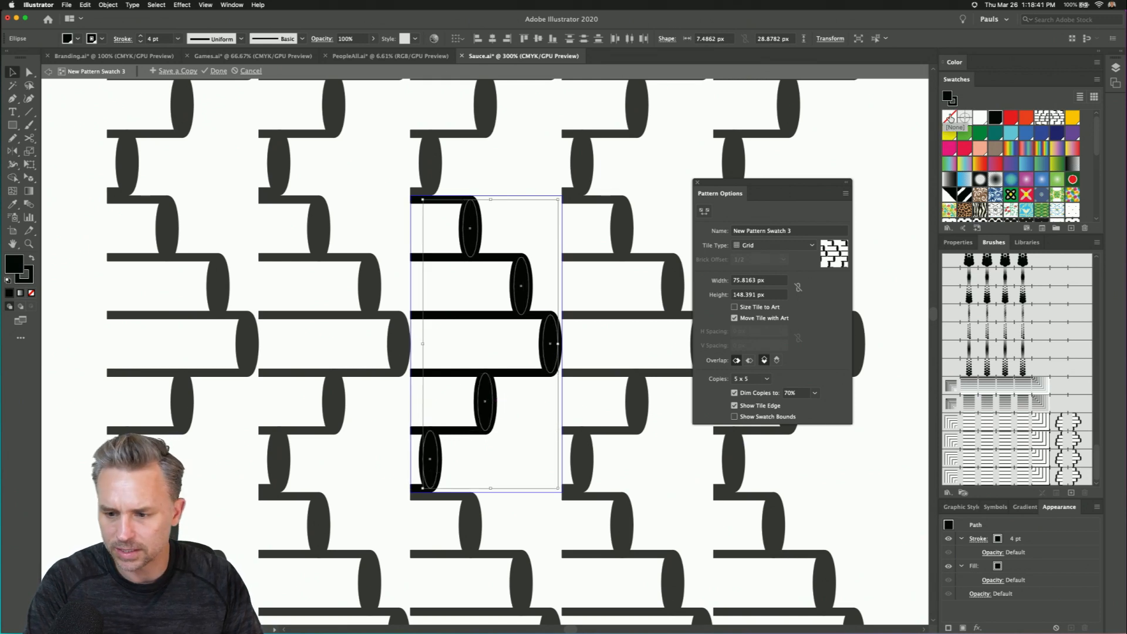
click(980, 117)
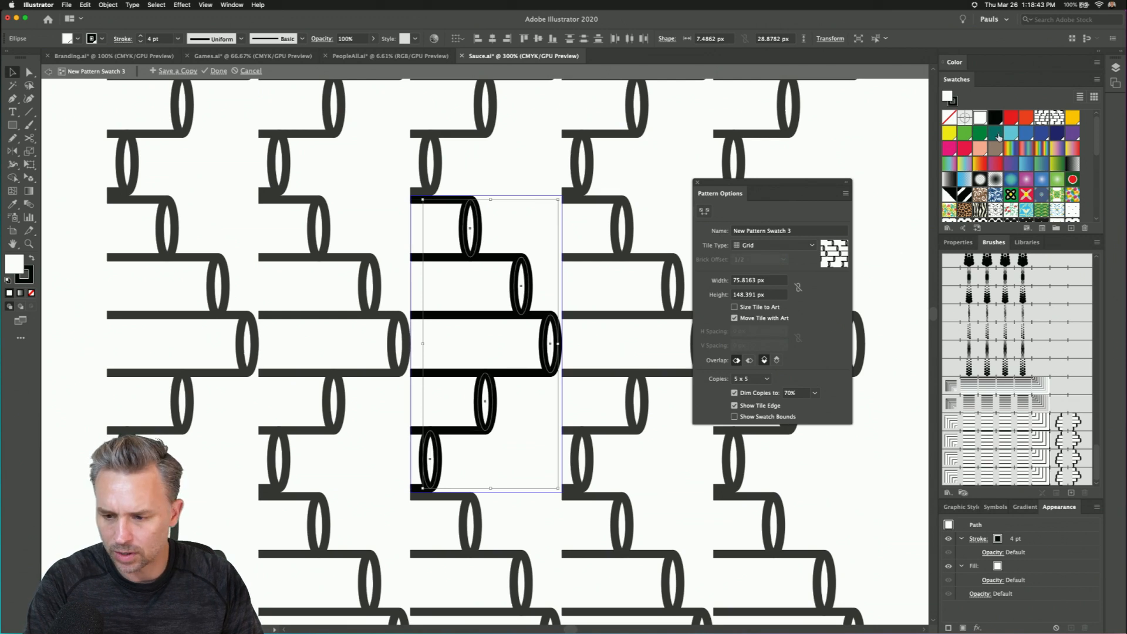
click(1057, 118)
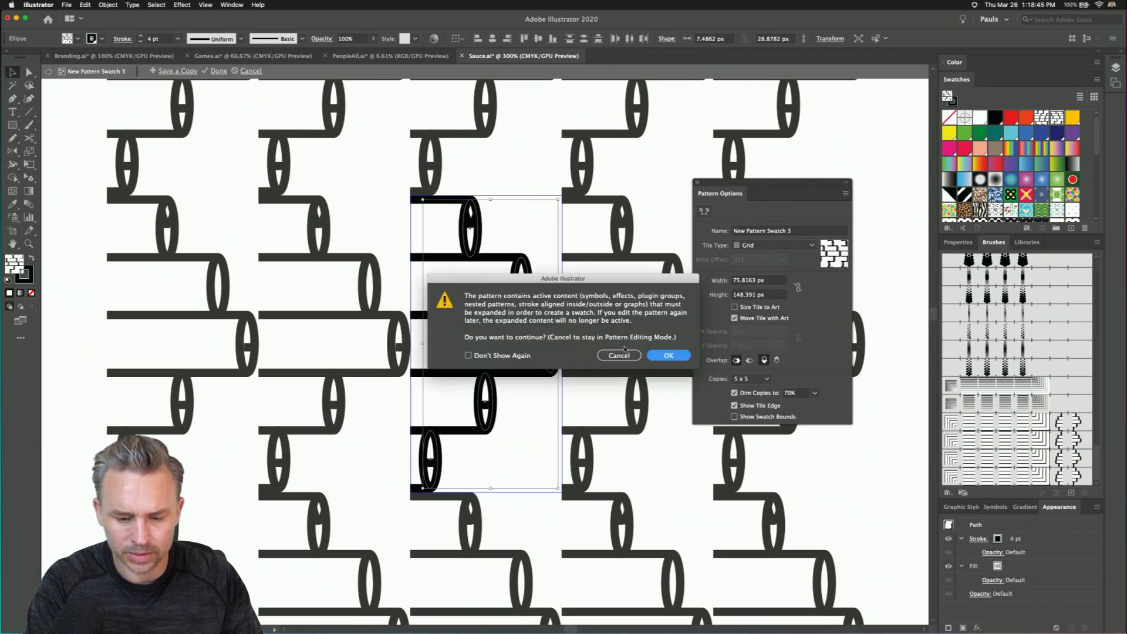
click(619, 356)
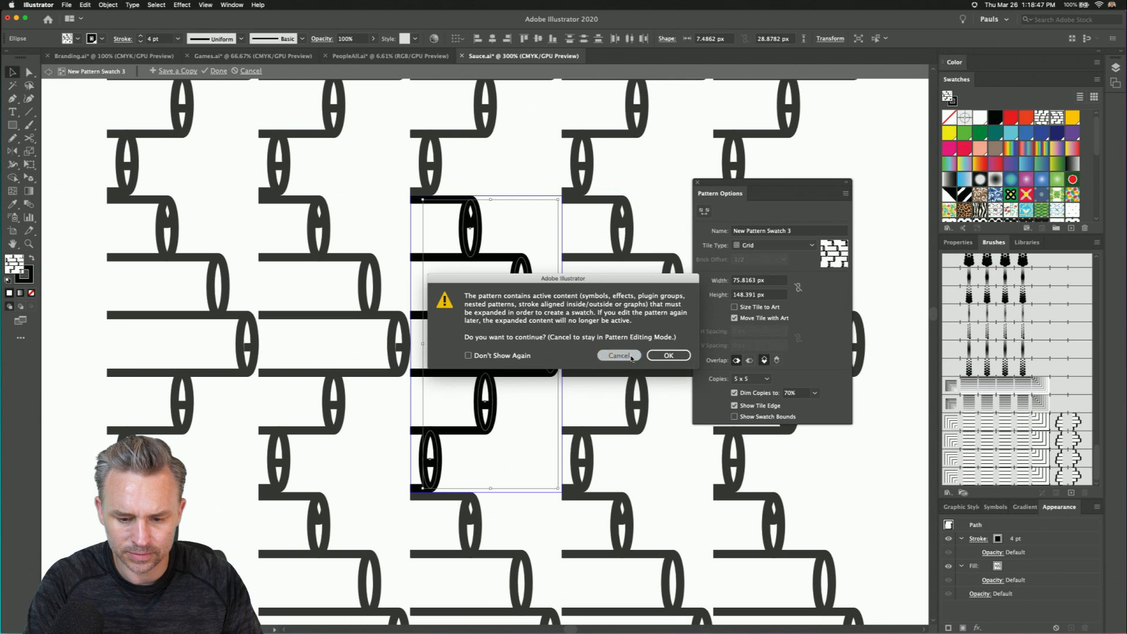
click(471, 224)
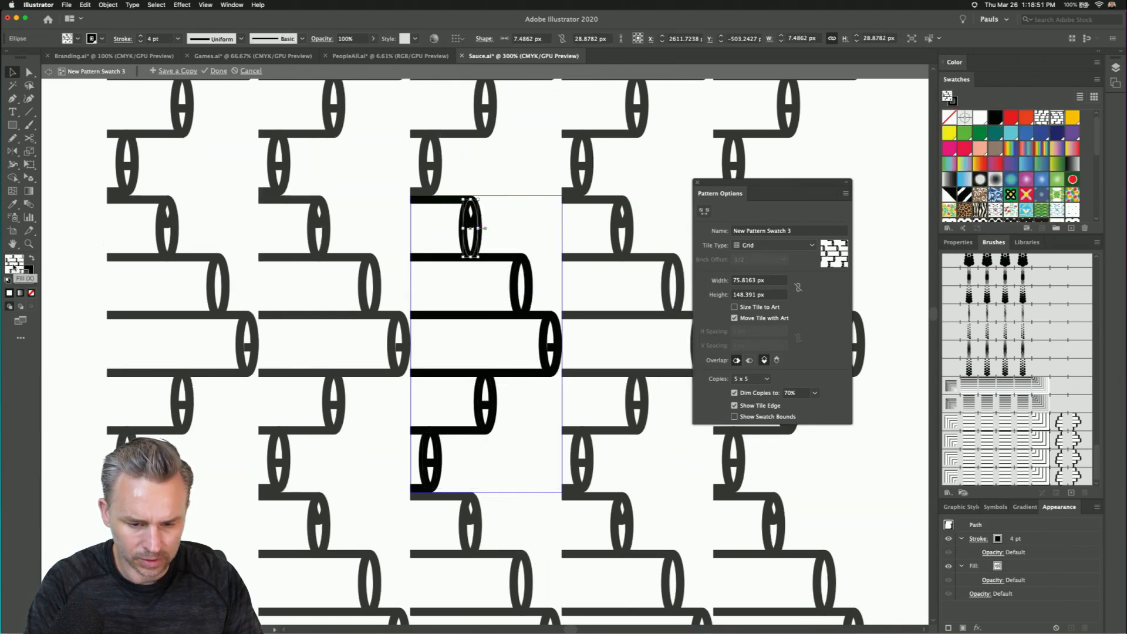
key(super+z)
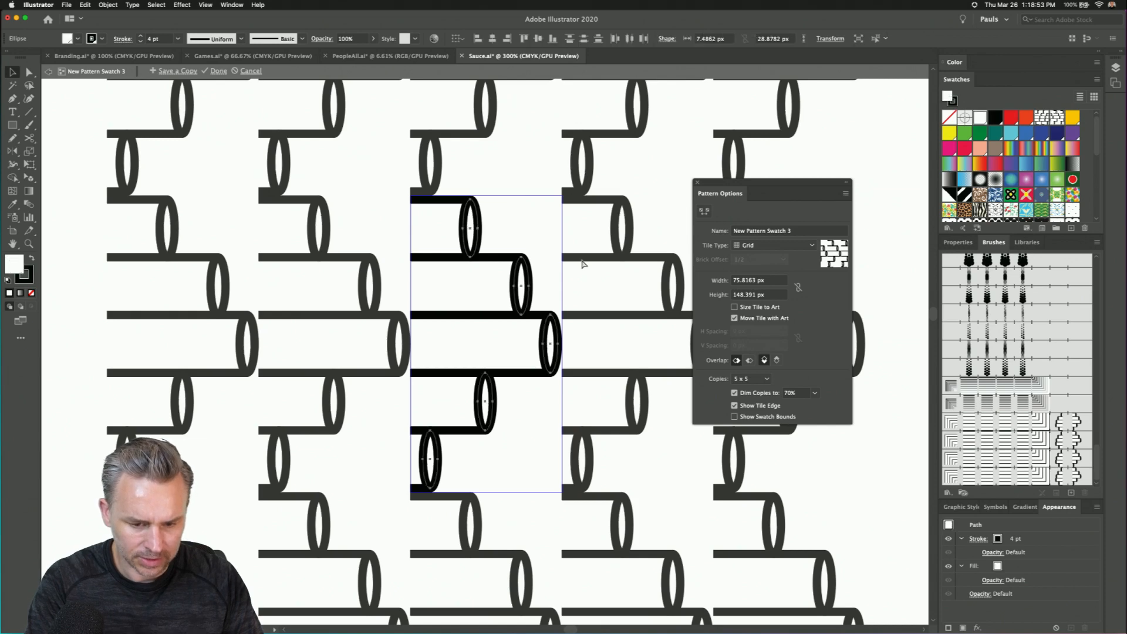
- Deselect the ellipses and finish editing New Pattern Swatch 3, saving its changes
click(320, 176)
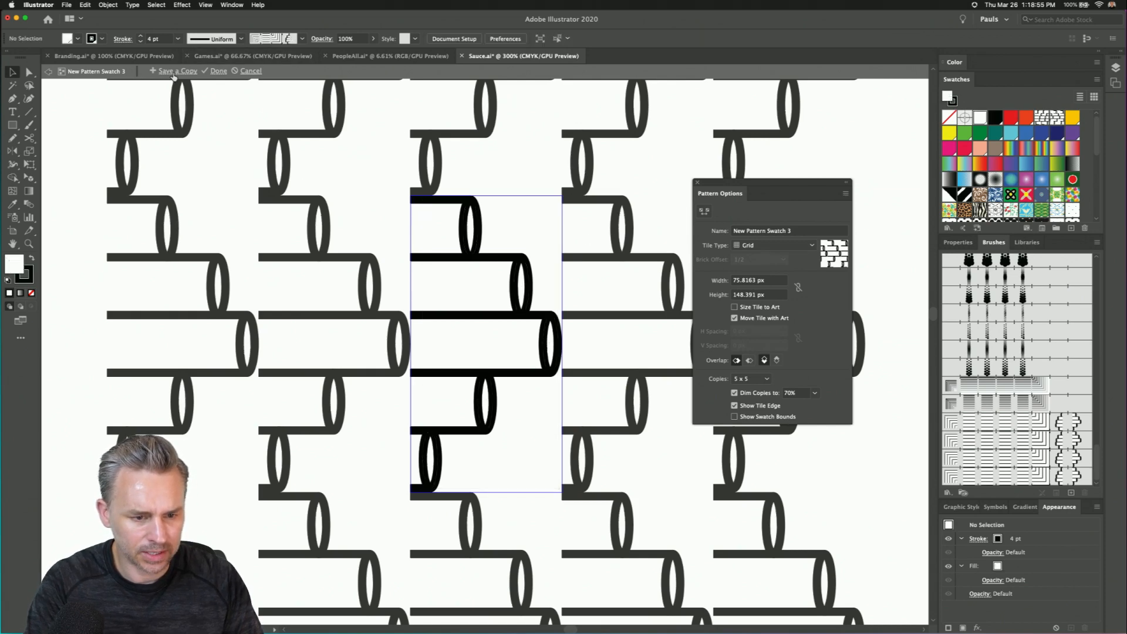
click(215, 71)
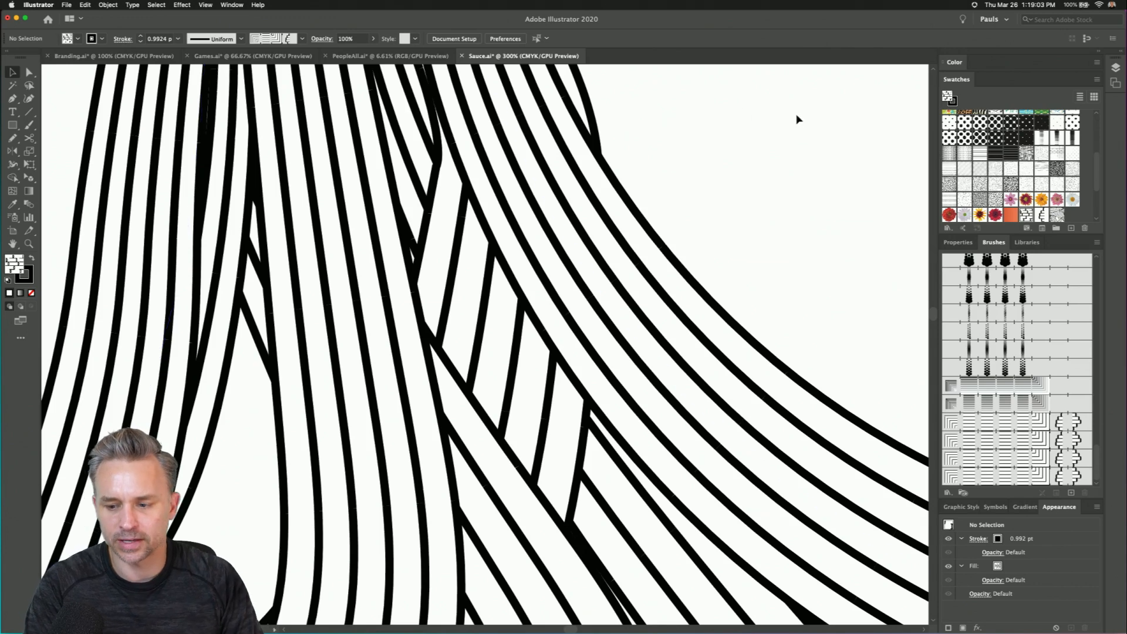
- Edit New Pattern Swatch 4, filling its five noodle-end ellipses with white, and save the pattern
double_click(1040, 215)
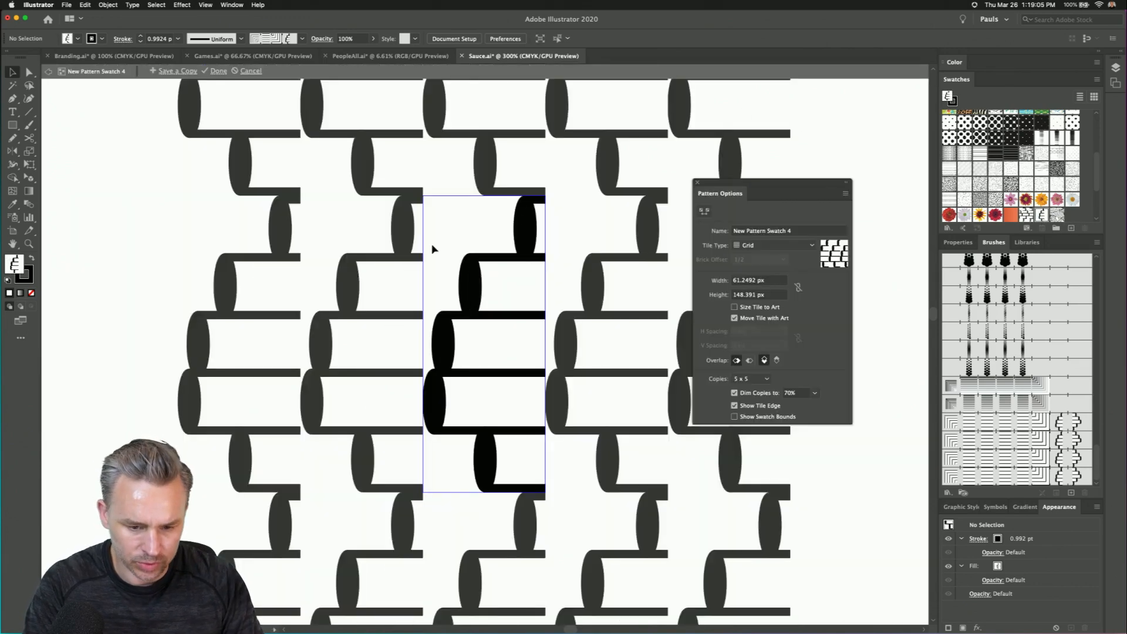
click(525, 228)
shift+click(467, 301)
shift+click(443, 343)
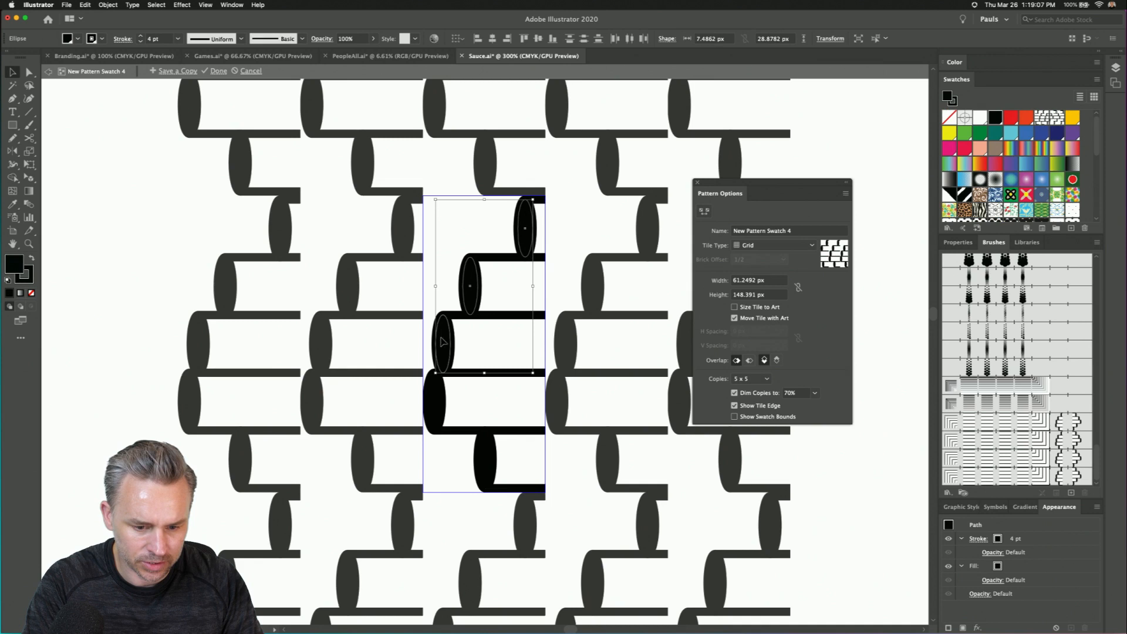
shift+click(434, 403)
shift+click(484, 452)
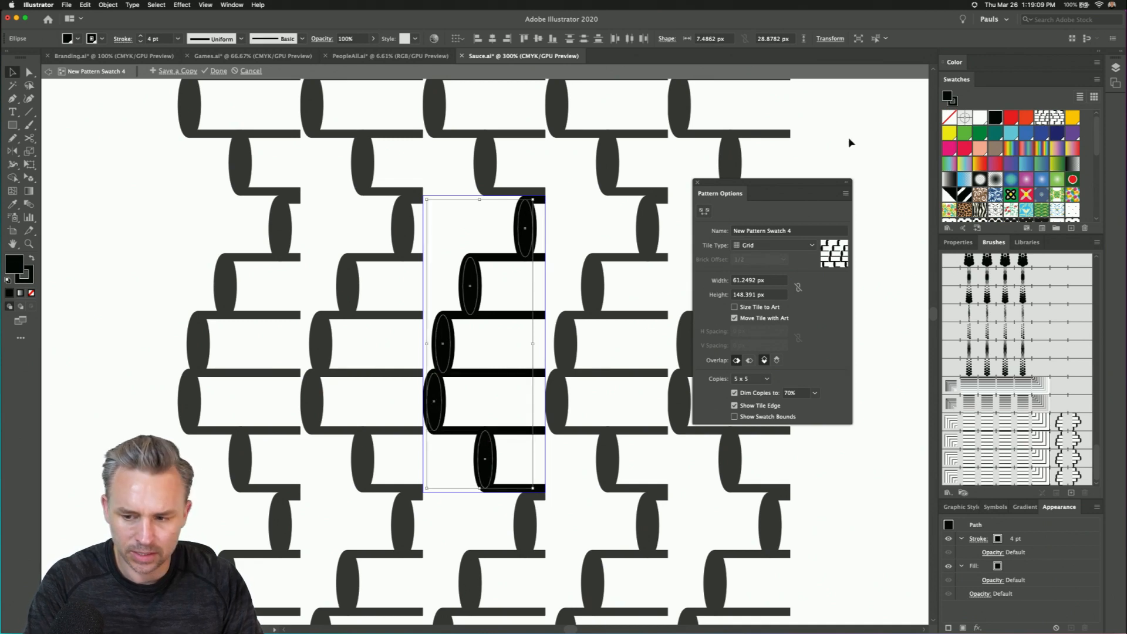
click(979, 118)
click(140, 222)
click(218, 71)
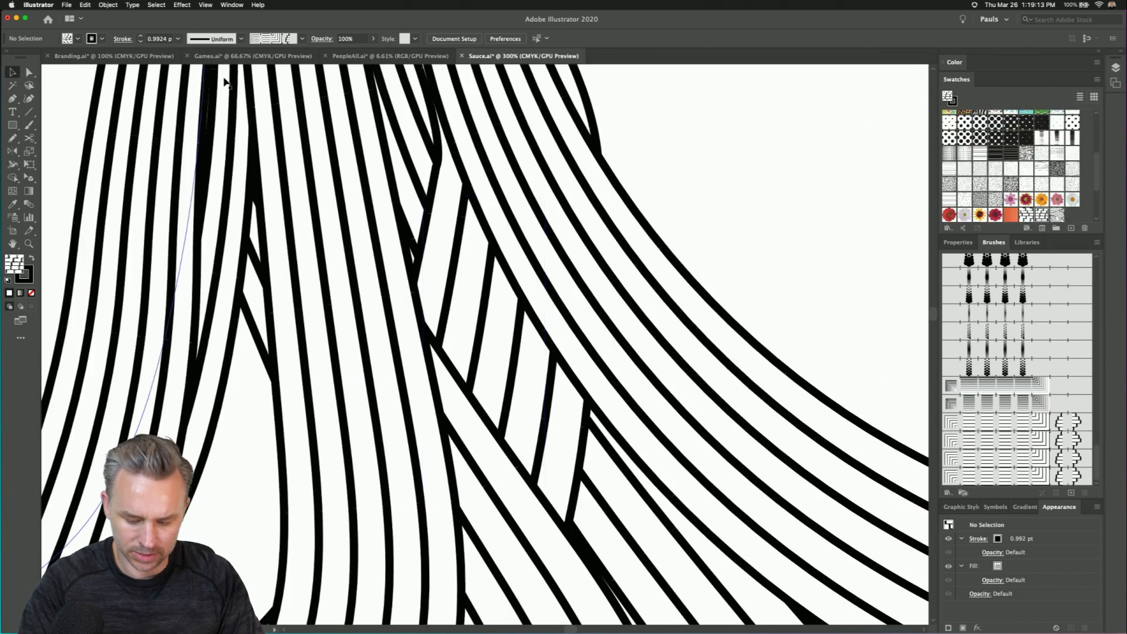
- Select the noodle strokes beneath the script lettering and apply Pattern Brush 20 to them
key(super+minus)
key(super+minus)
drag(295, 332, 734, 374)
click(1017, 473)
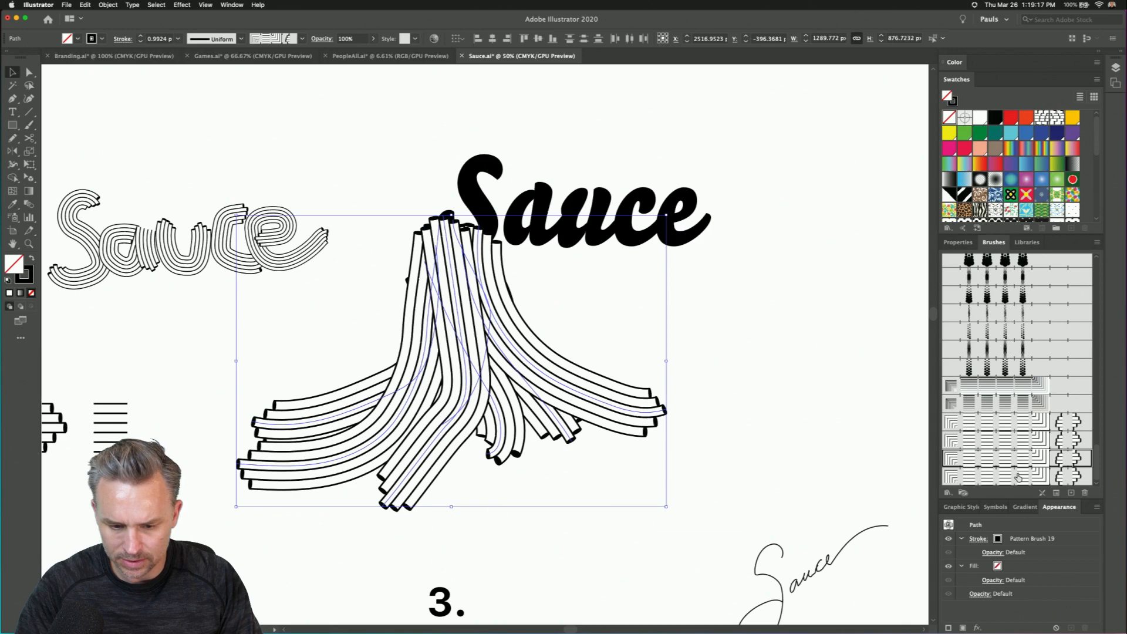
click(1014, 459)
click(1012, 429)
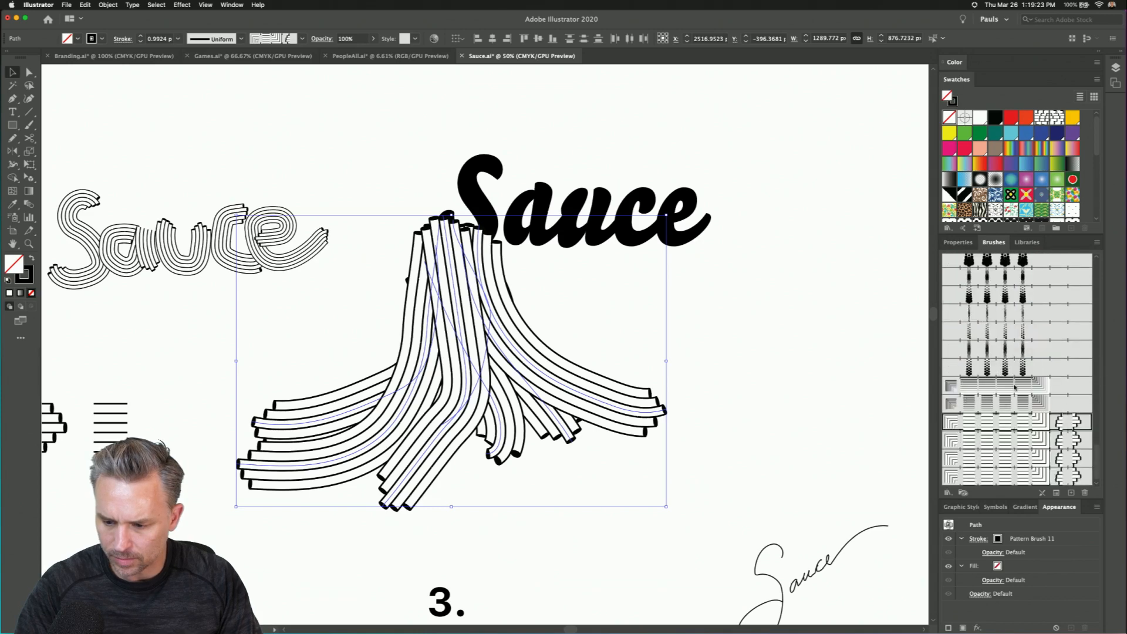
click(1013, 476)
- Set Pattern Brush 20's start tile to New Pattern Swatch 4 and apply the change to the existing strokes
double_click(1012, 477)
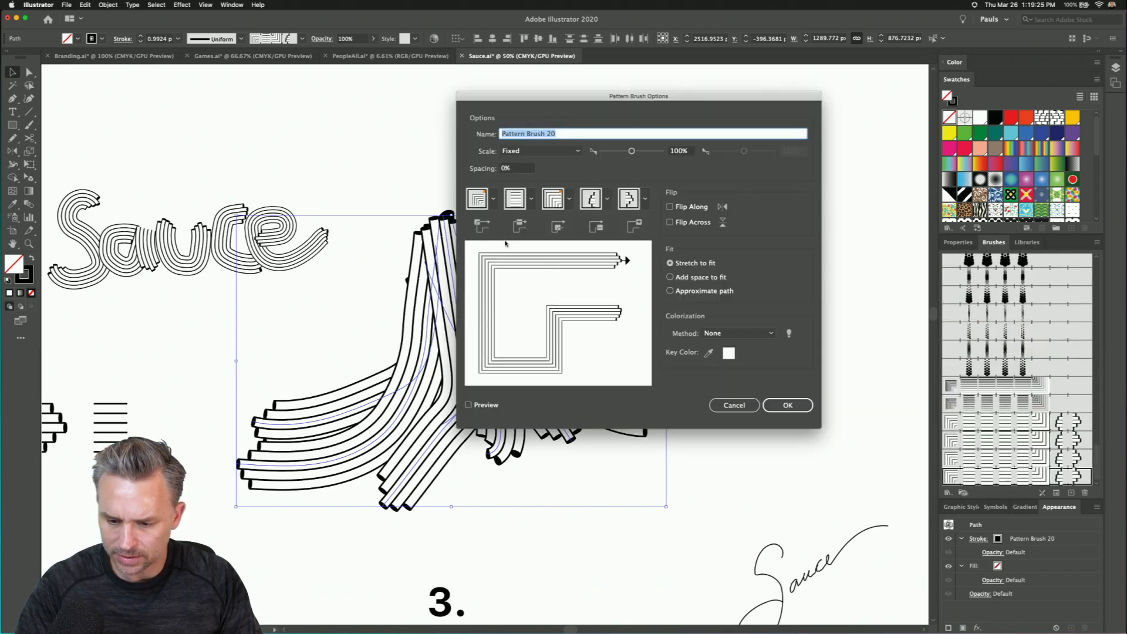
click(608, 199)
drag(601, 332, 657, 632)
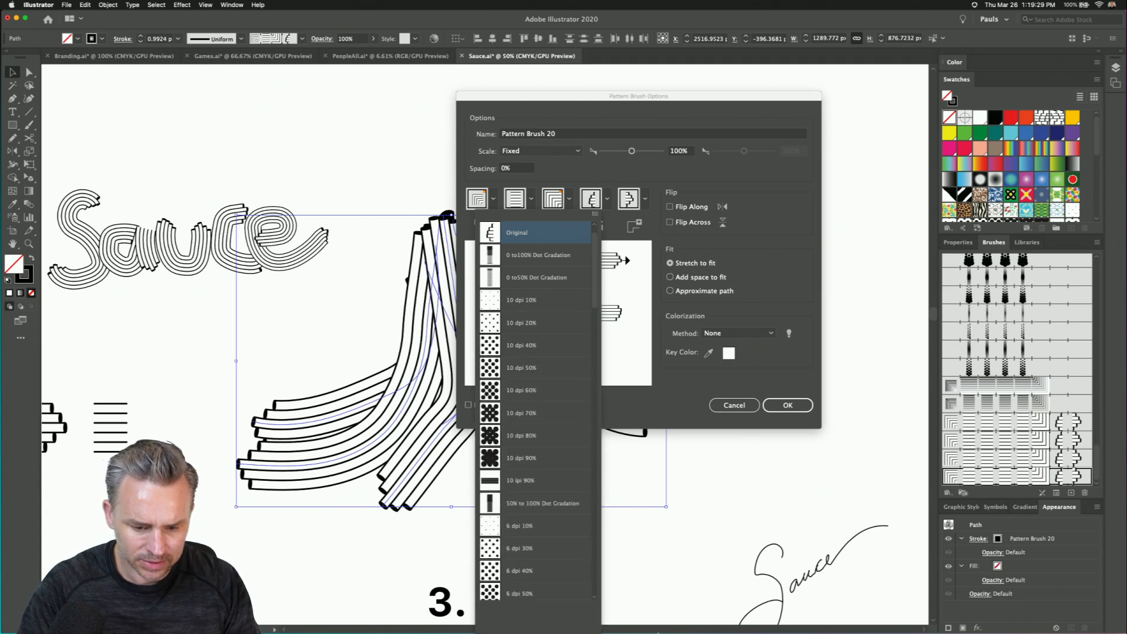
click(595, 229)
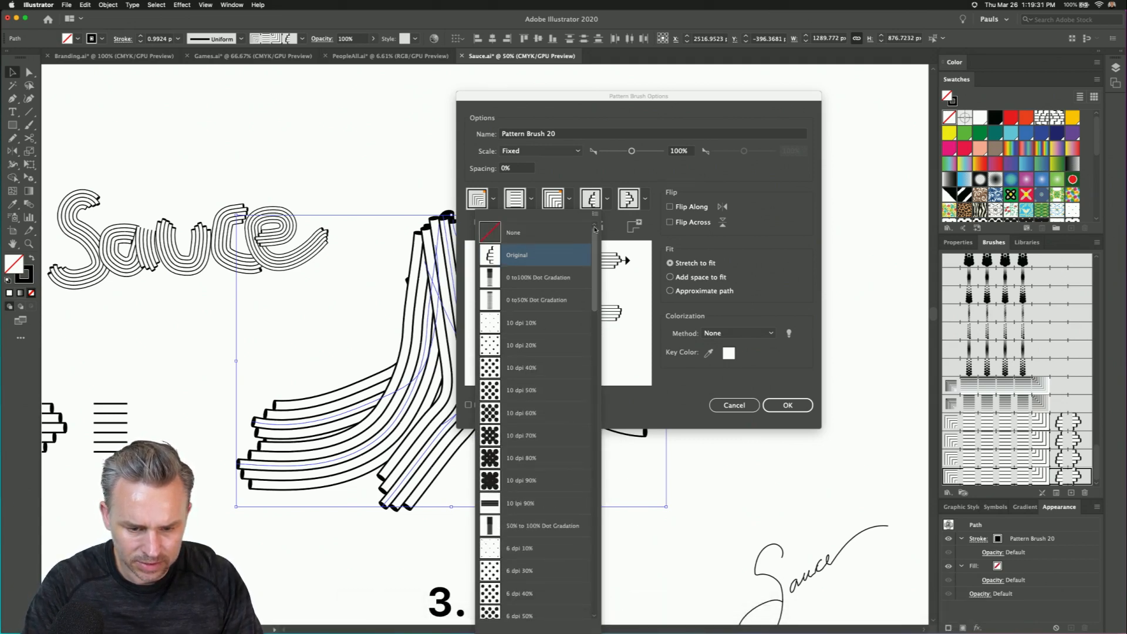
drag(596, 239, 598, 460)
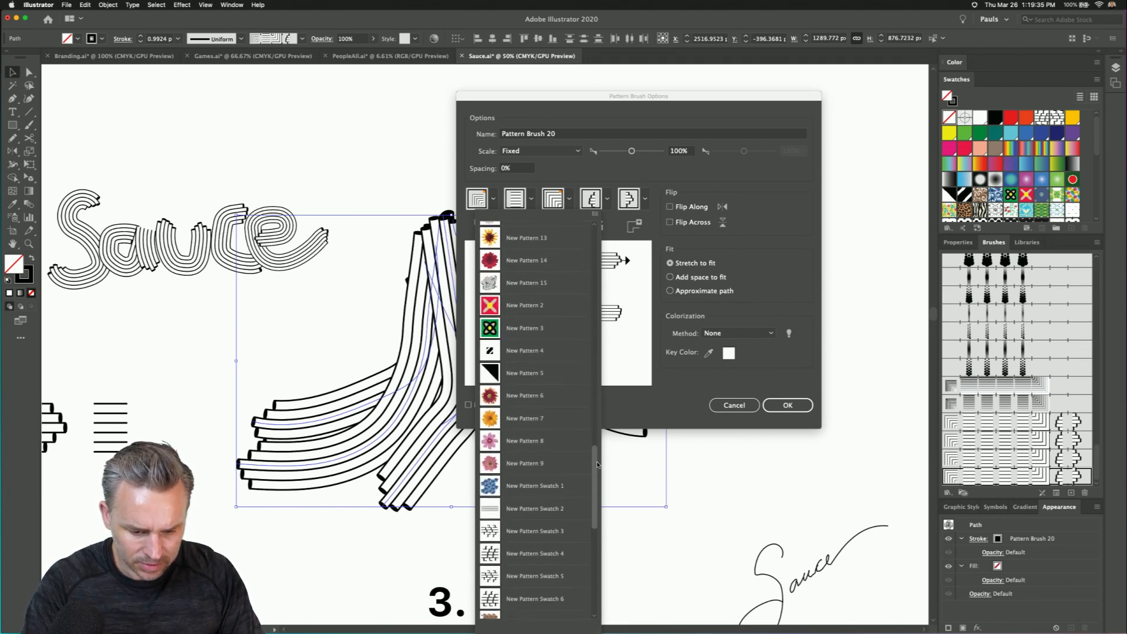
click(515, 537)
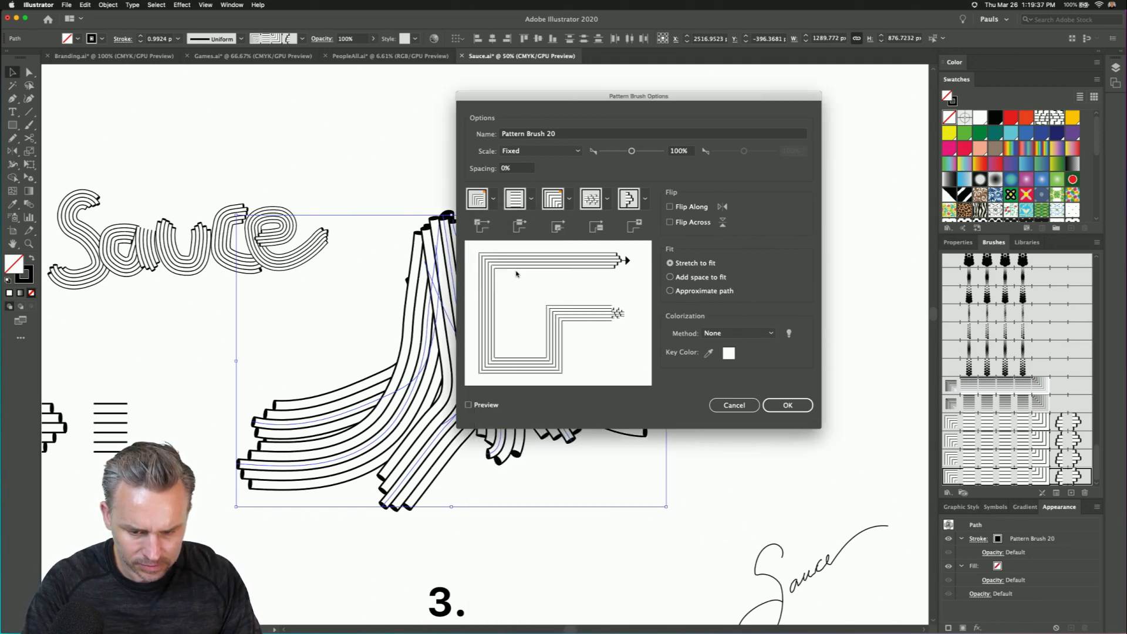
click(607, 199)
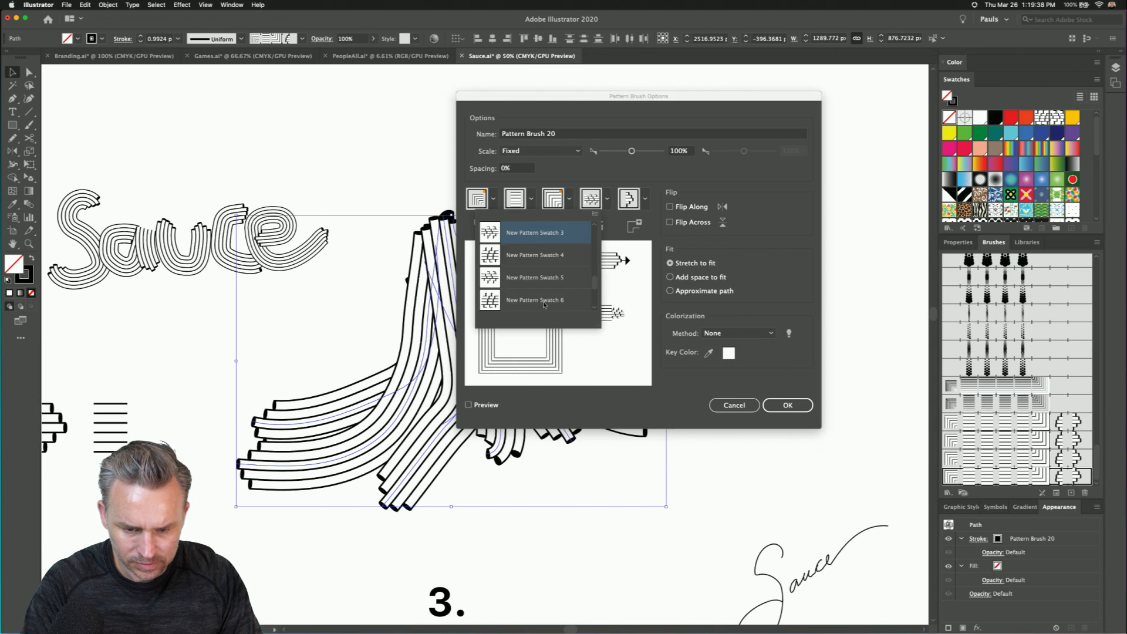
click(500, 256)
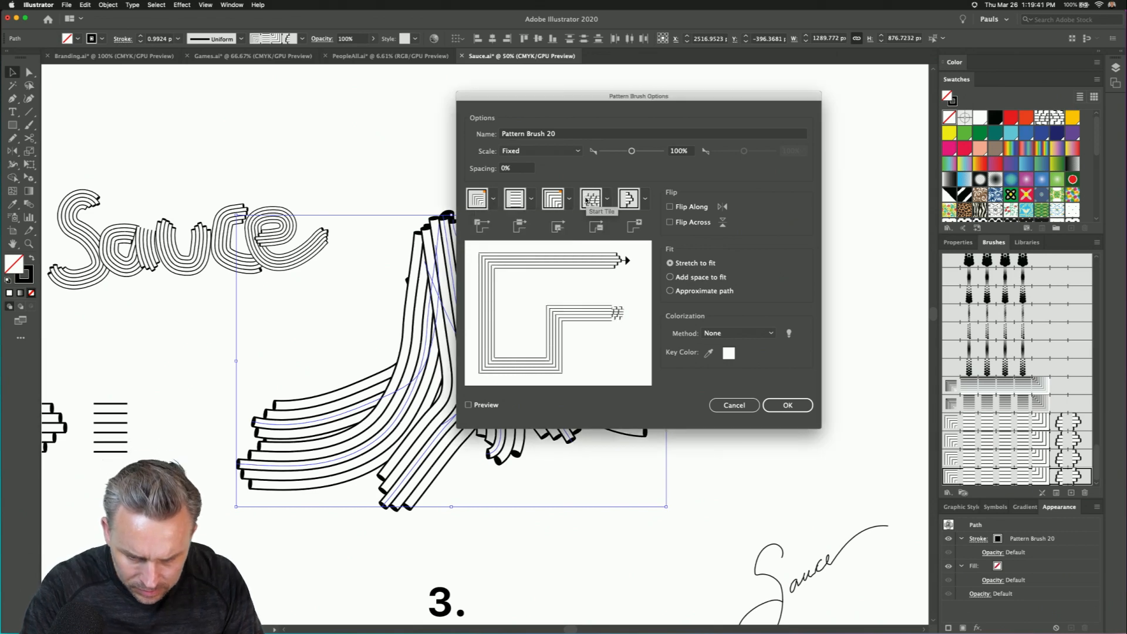
click(797, 406)
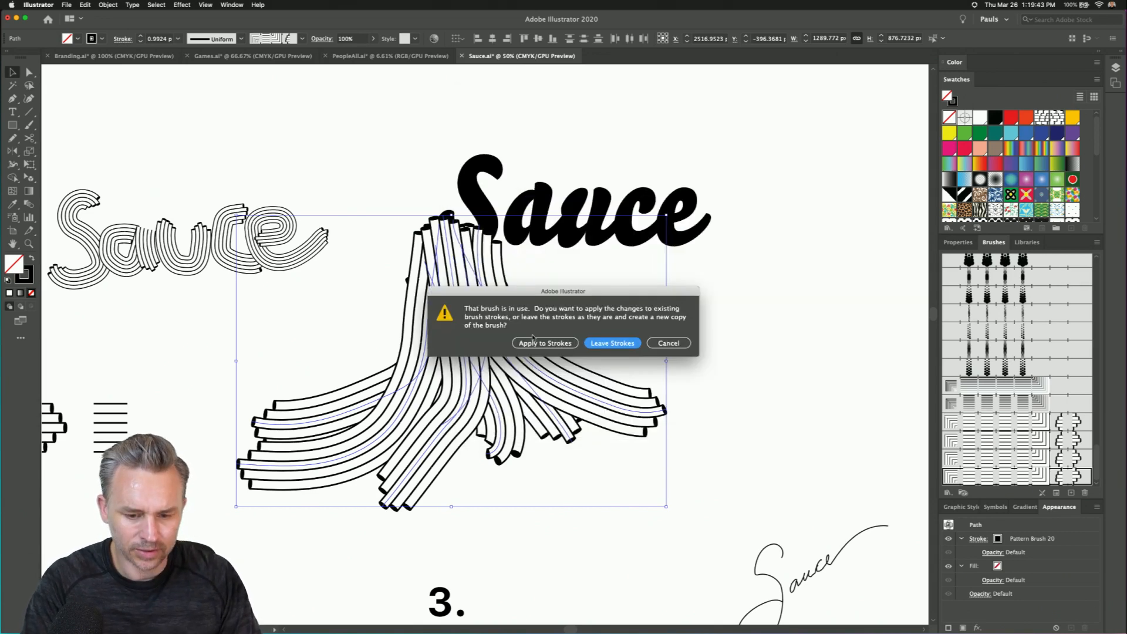
click(554, 343)
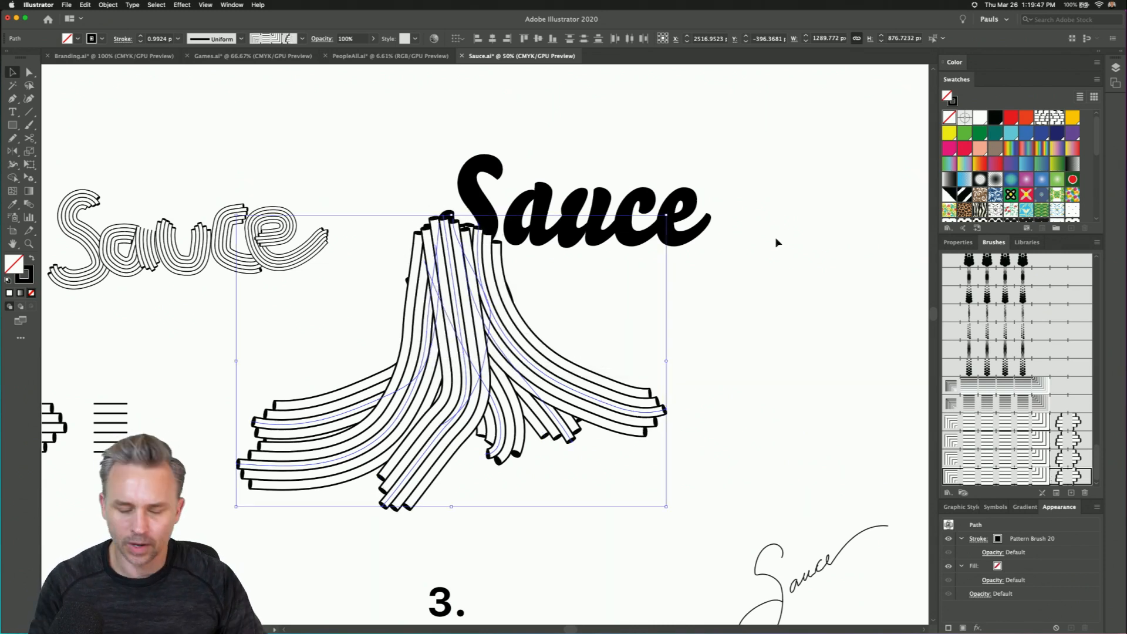
- Deselect the noodle strokes to review the artwork, and select them again
click(12, 74)
click(415, 168)
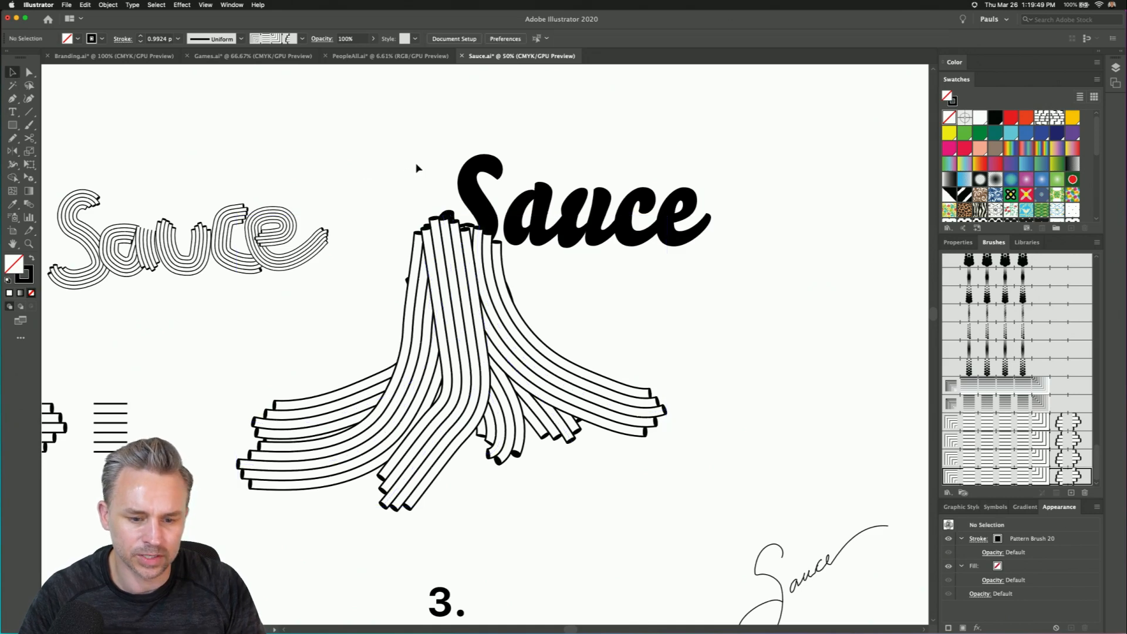
click(531, 402)
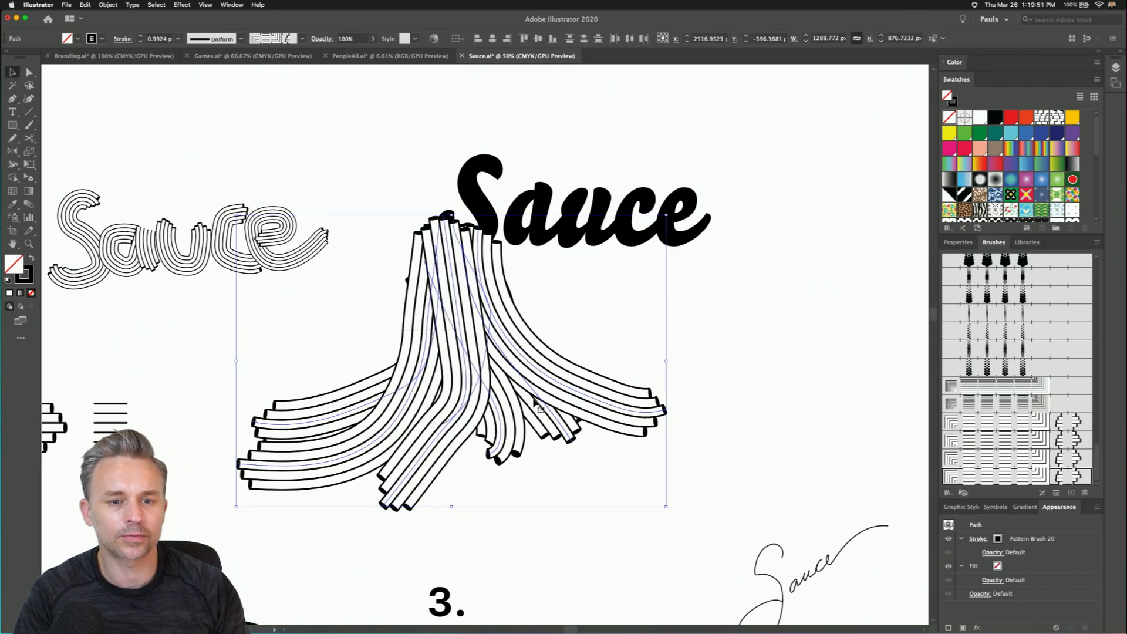
- Try a tapered triangular width profile and a leaf-shaped width profile on the noodle strokes beneath the script lettering
key(super+minus)
key(super+minus)
key(super+minus)
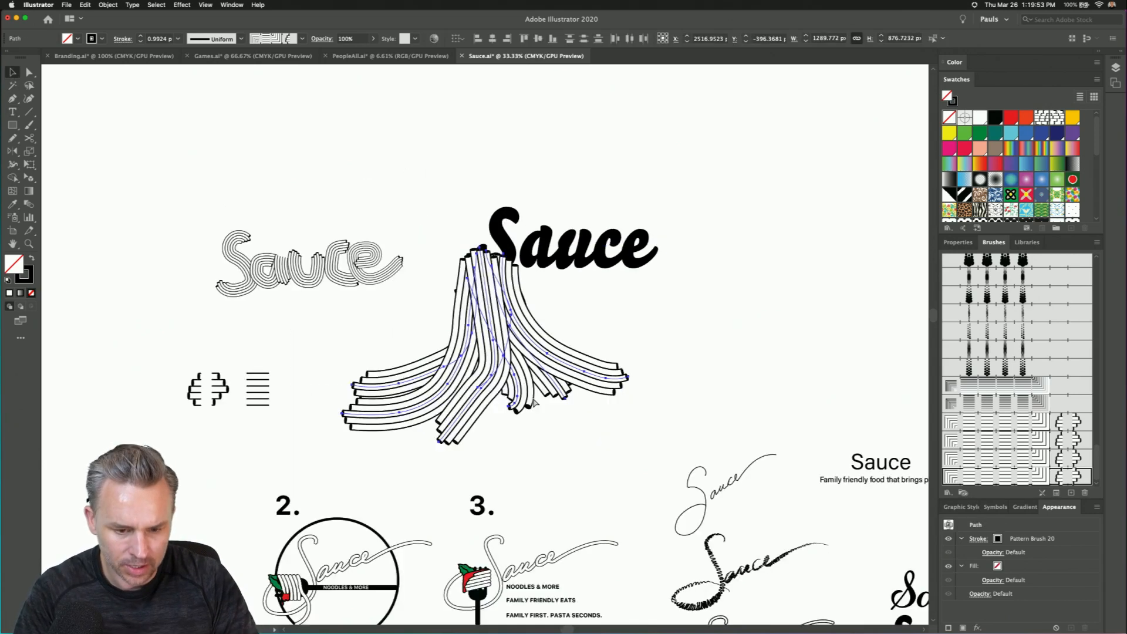
click(241, 39)
click(194, 125)
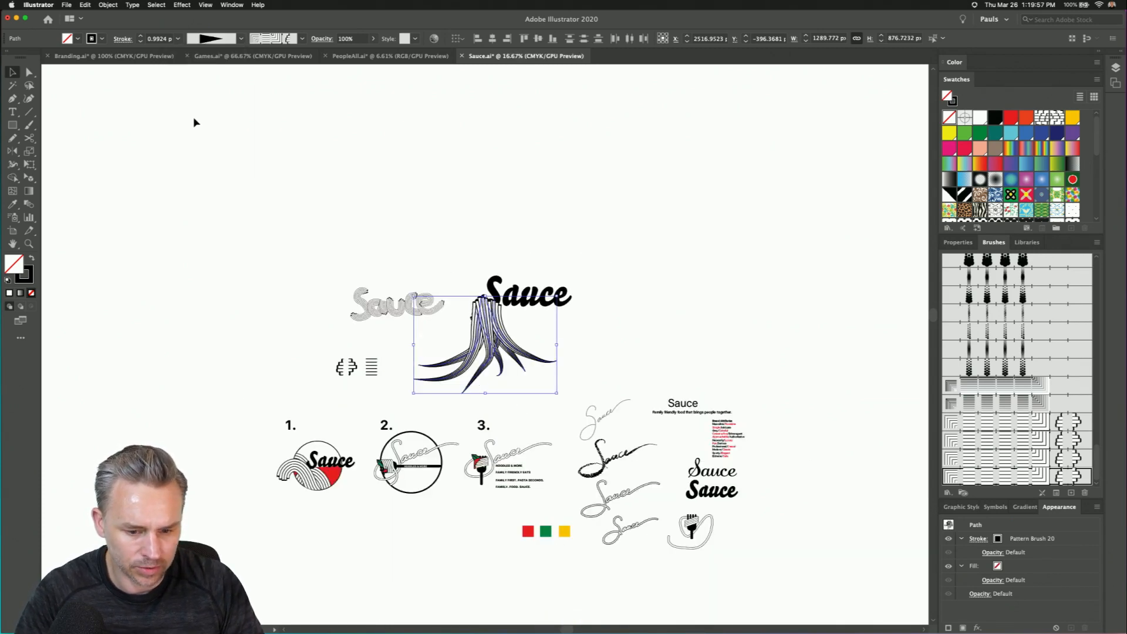
click(241, 39)
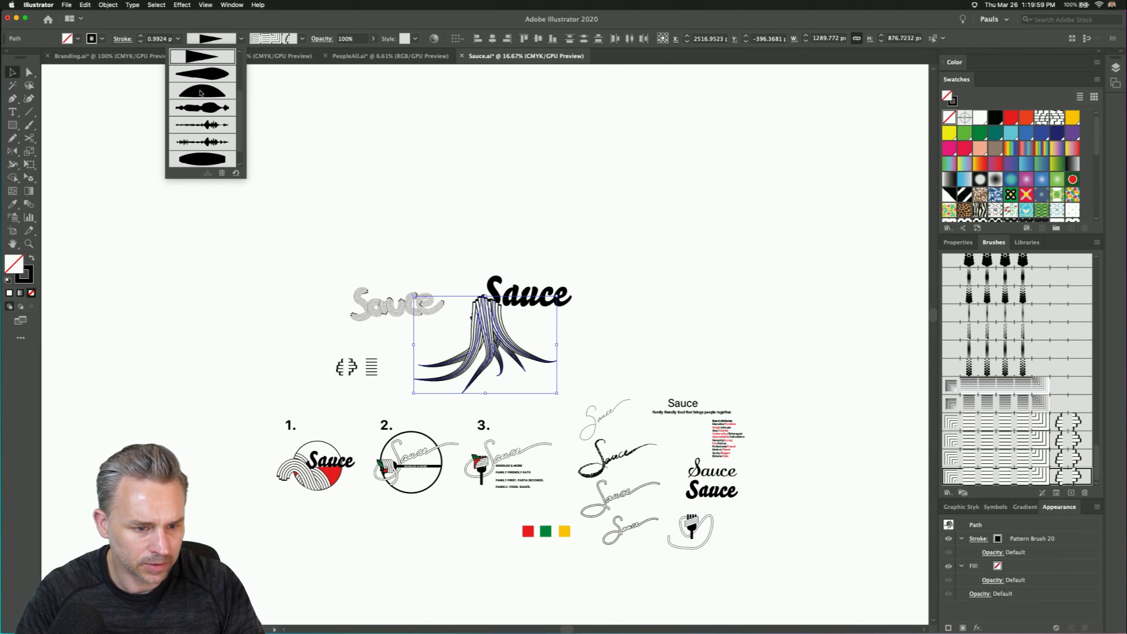
scroll(200, 92, up, 1)
click(188, 112)
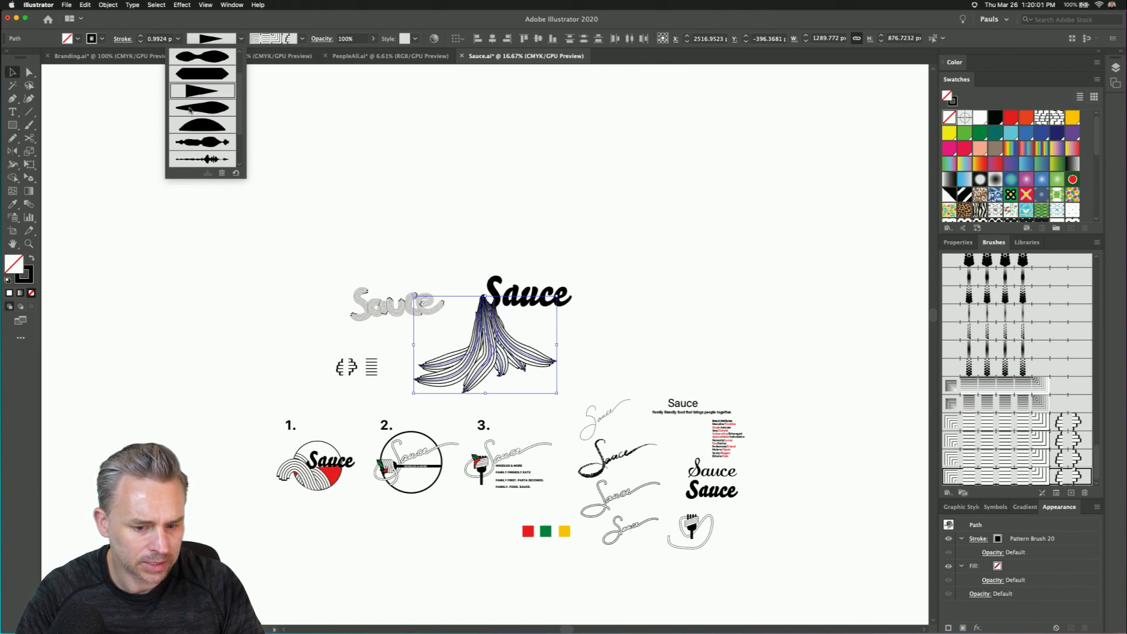
click(295, 281)
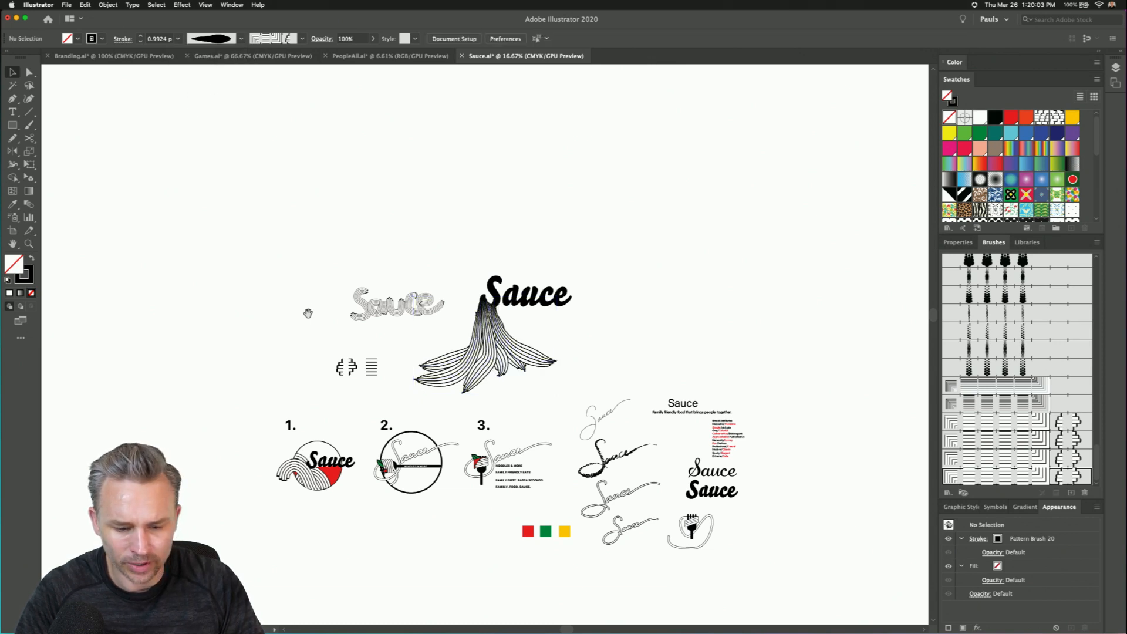
- Delete the noodle strokes beneath the script lettering, plus the number label and overhanging noodles of the first circular logo
drag(311, 317, 363, 236)
key(super+equal)
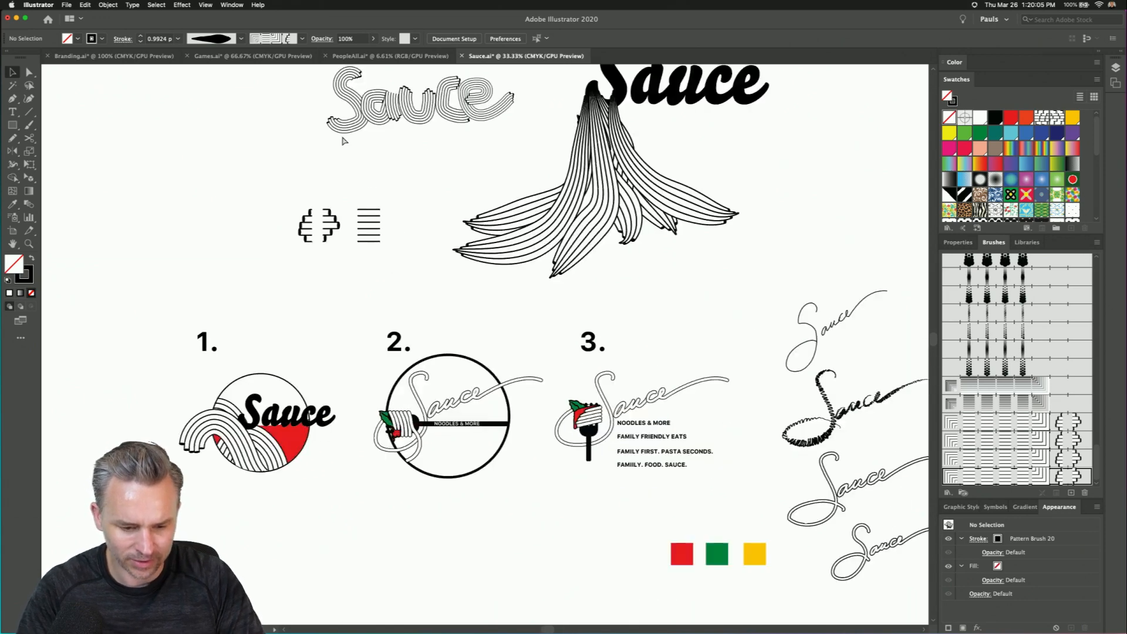
drag(496, 164, 814, 164)
key(Delete)
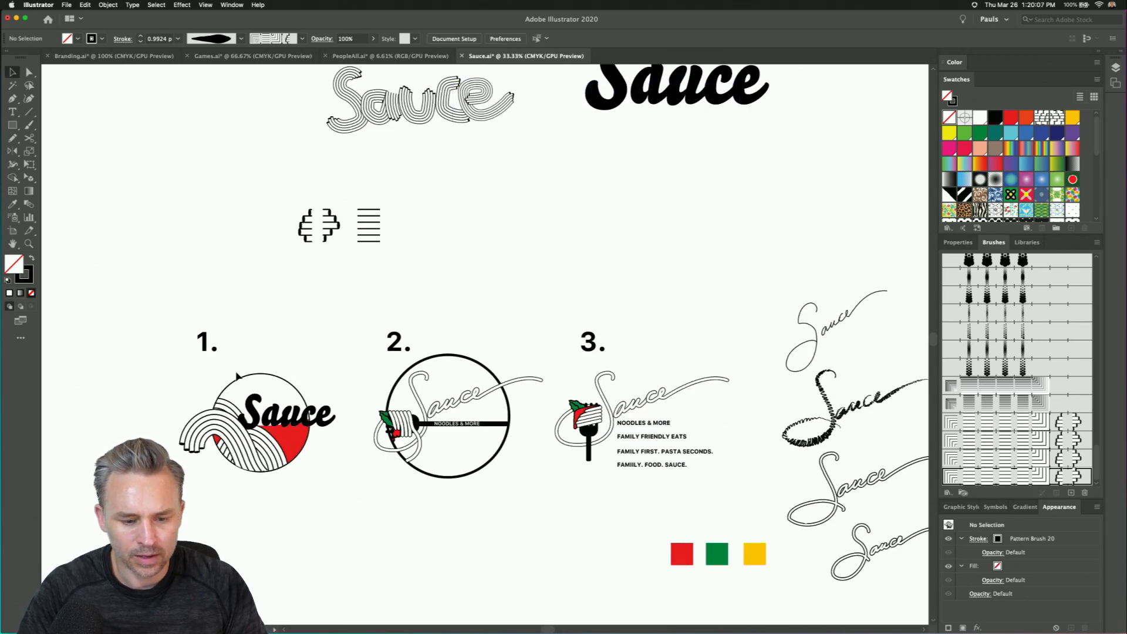
drag(180, 320, 202, 361)
key(Delete)
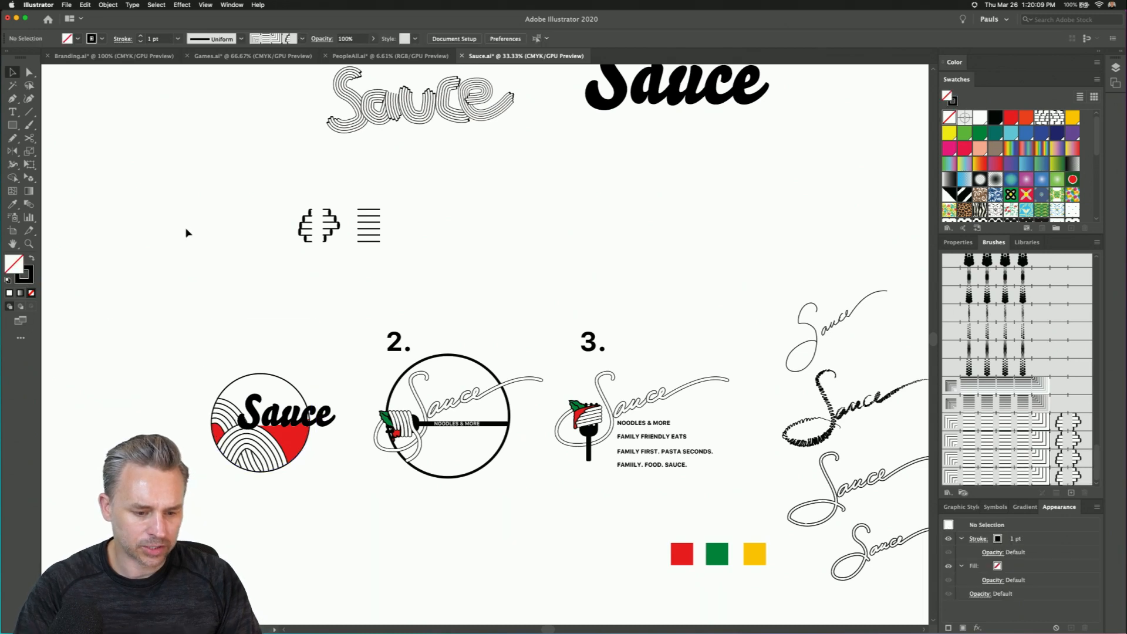
- Renumber the two fork logo concepts, changing label 2 to 1 and label 3 to 2
triple_click(394, 351)
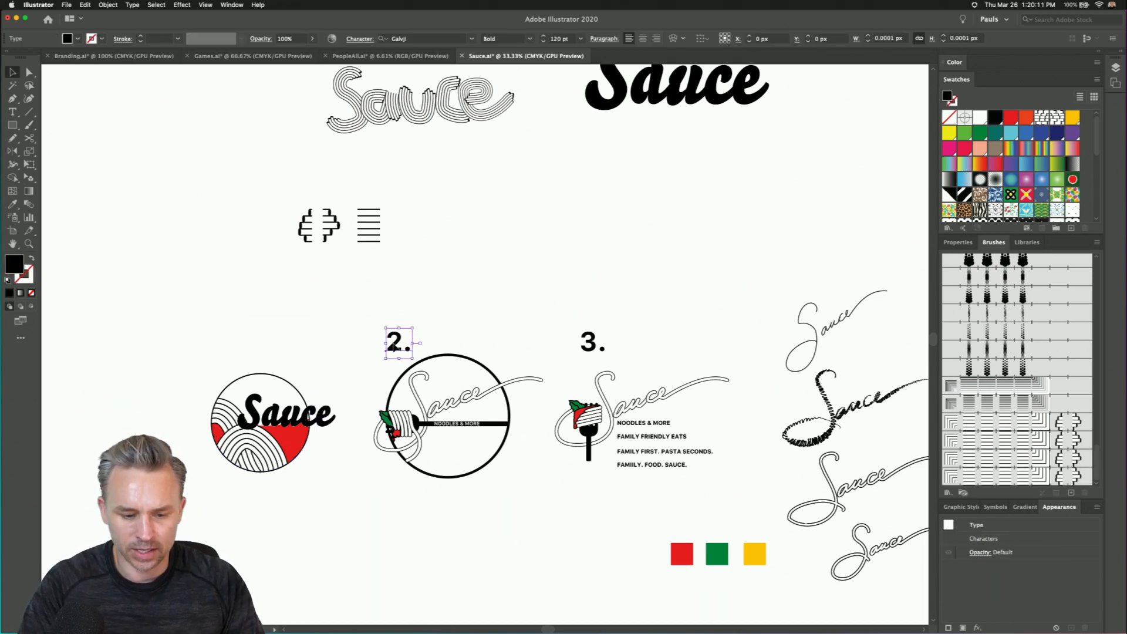
drag(404, 343, 303, 327)
text(1)
drag(597, 343, 565, 337)
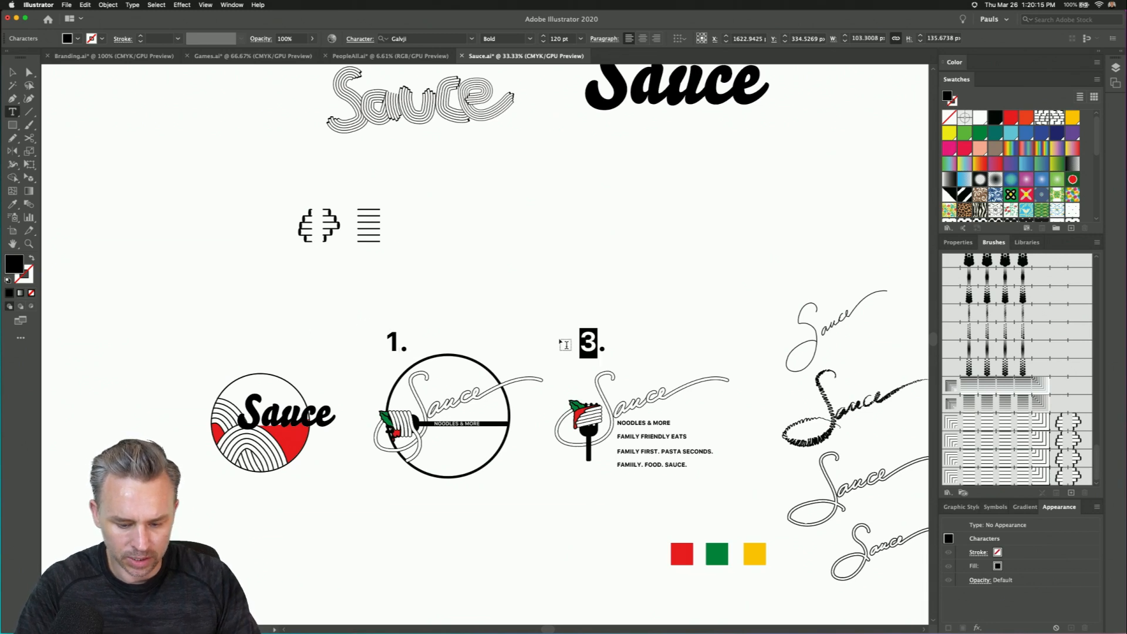
text(2)
click(12, 72)
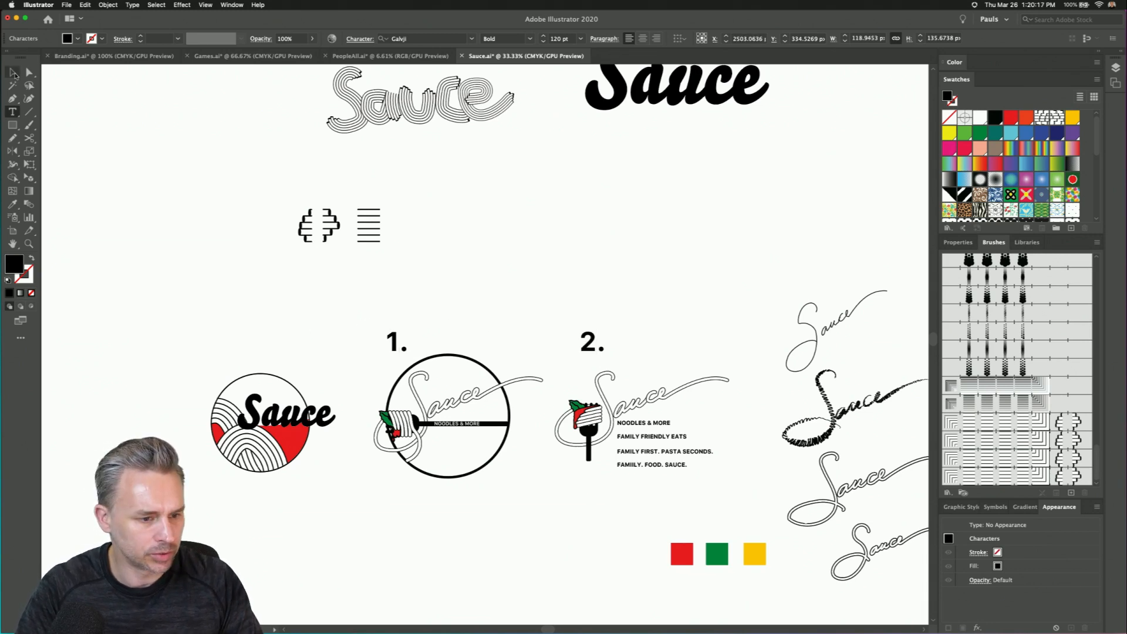
click(226, 300)
- Move the red, green and yellow colour squares beneath the space between concepts 1 and 2
drag(739, 568, 506, 531)
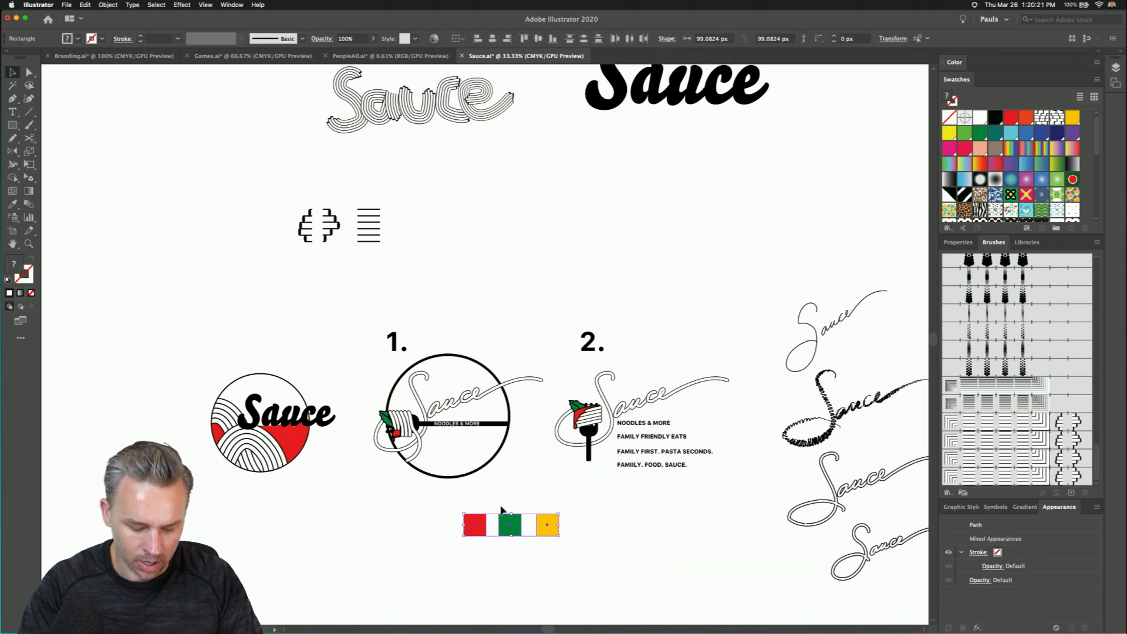
key(super+equal)
key(super+equal)
drag(577, 258, 499, 399)
drag(129, 289, 615, 323)
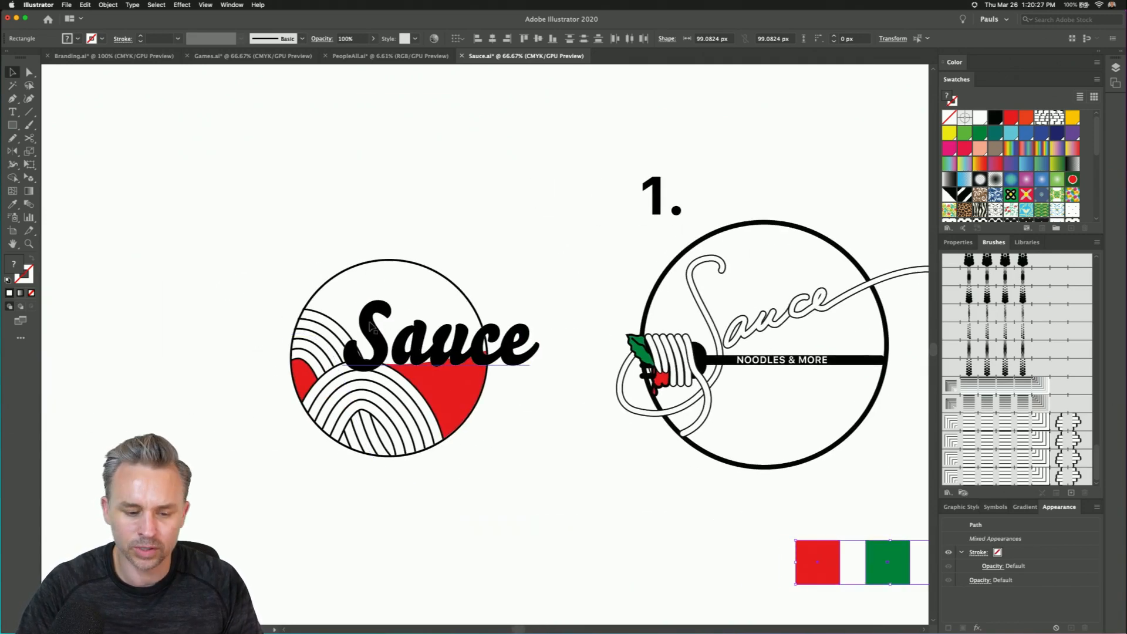
drag(631, 385, 152, 362)
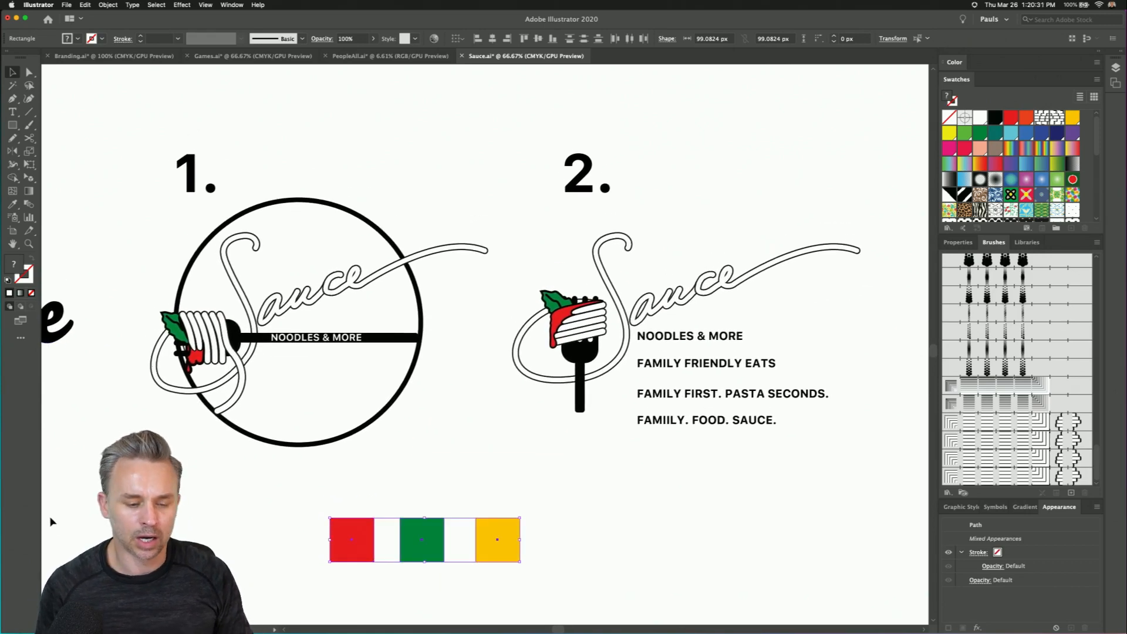
click(332, 200)
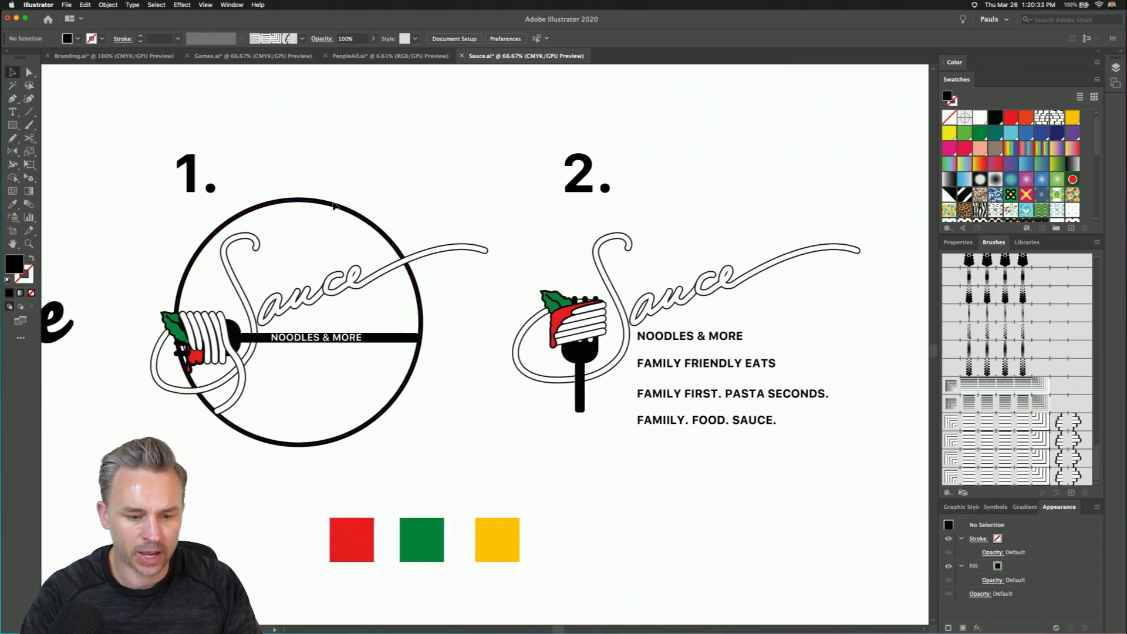
- Try concept 1 without its surrounding circle, and undo the deletion
click(332, 208)
key(Delete)
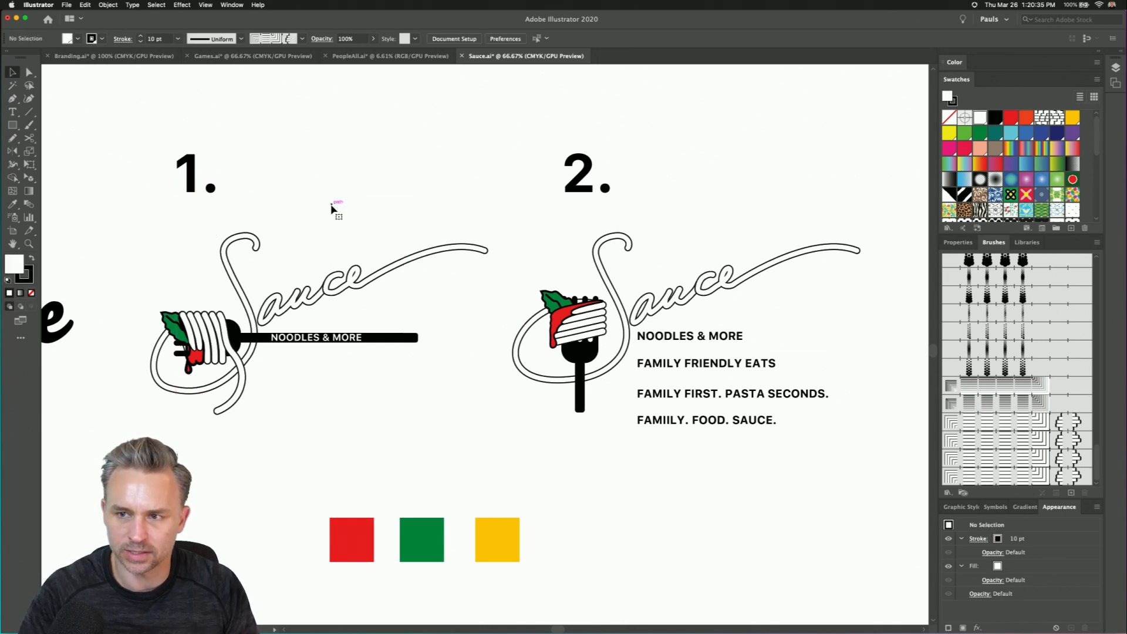
key(cmd+z)
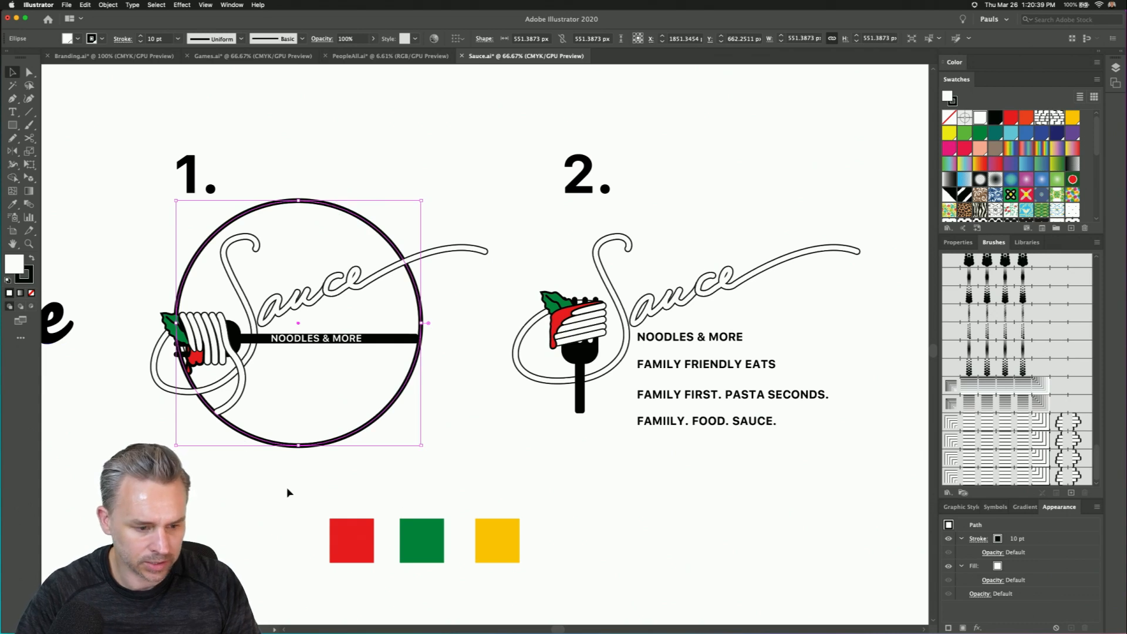
- Try filling concept 1's circle with the yellow swatch
key(i)
click(1072, 118)
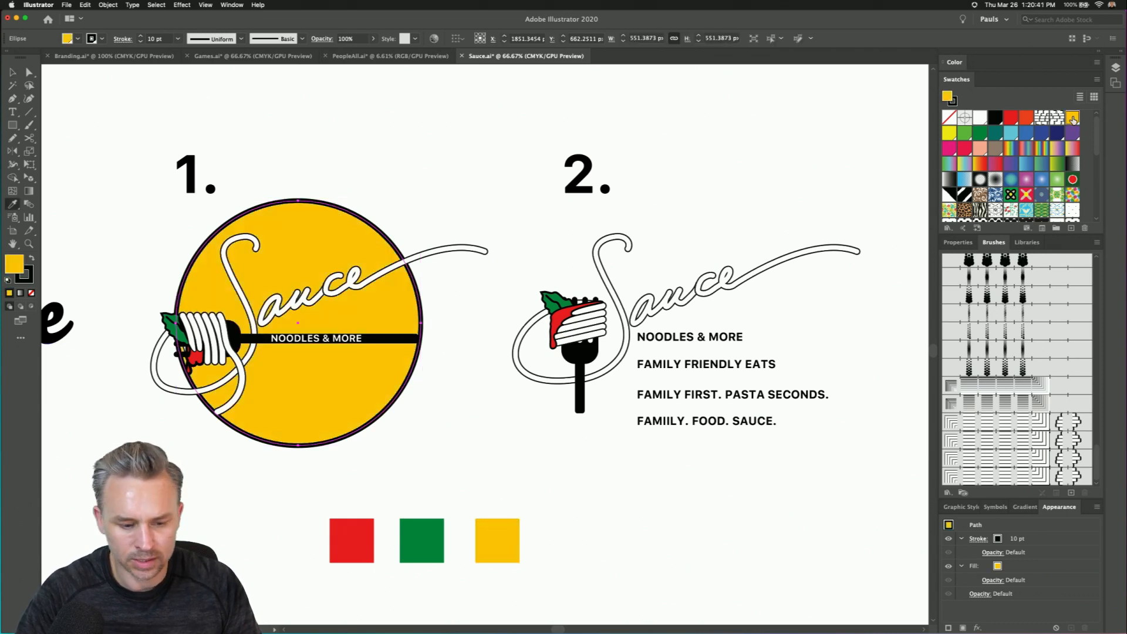
click(13, 72)
click(358, 150)
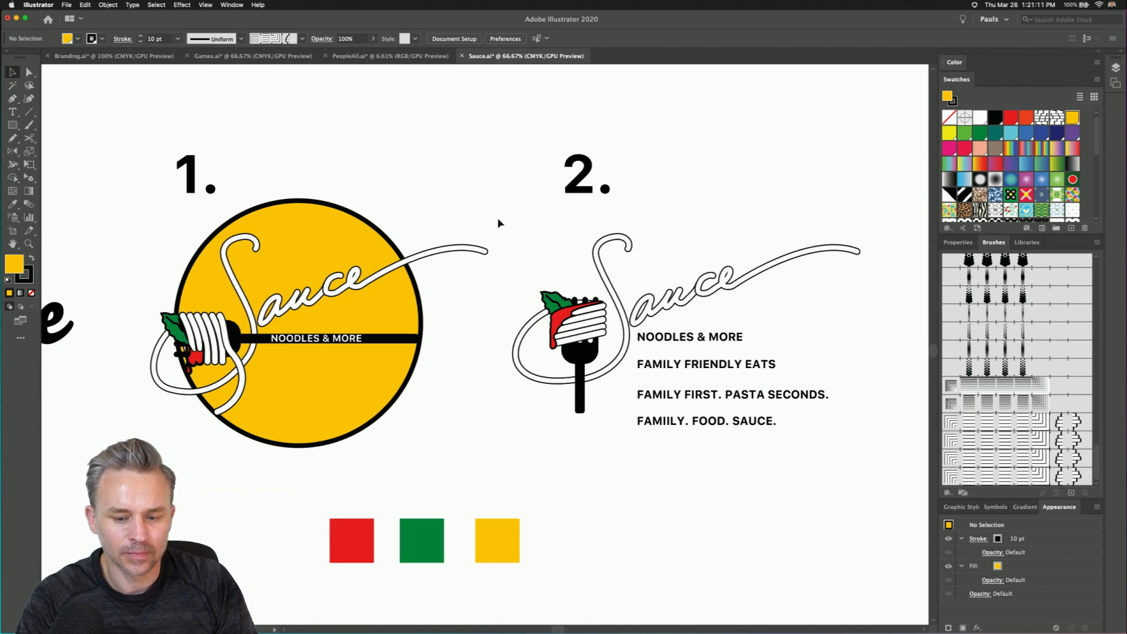
- Delete the yellow circle behind concept 1
scroll(502, 246, right, 2)
click(288, 222)
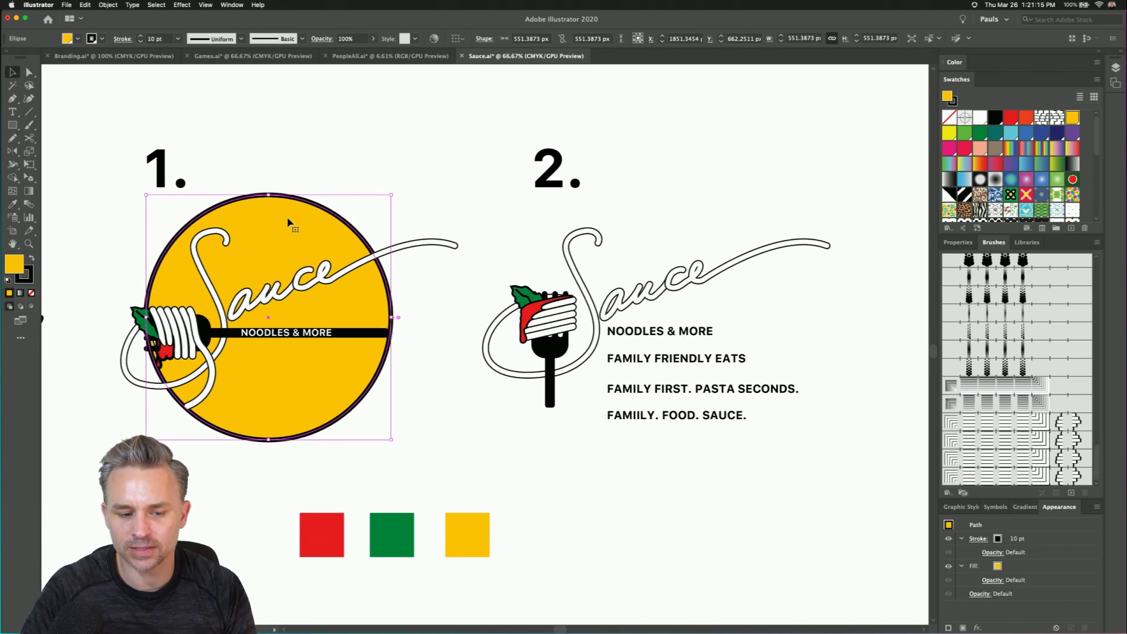
key(Delete)
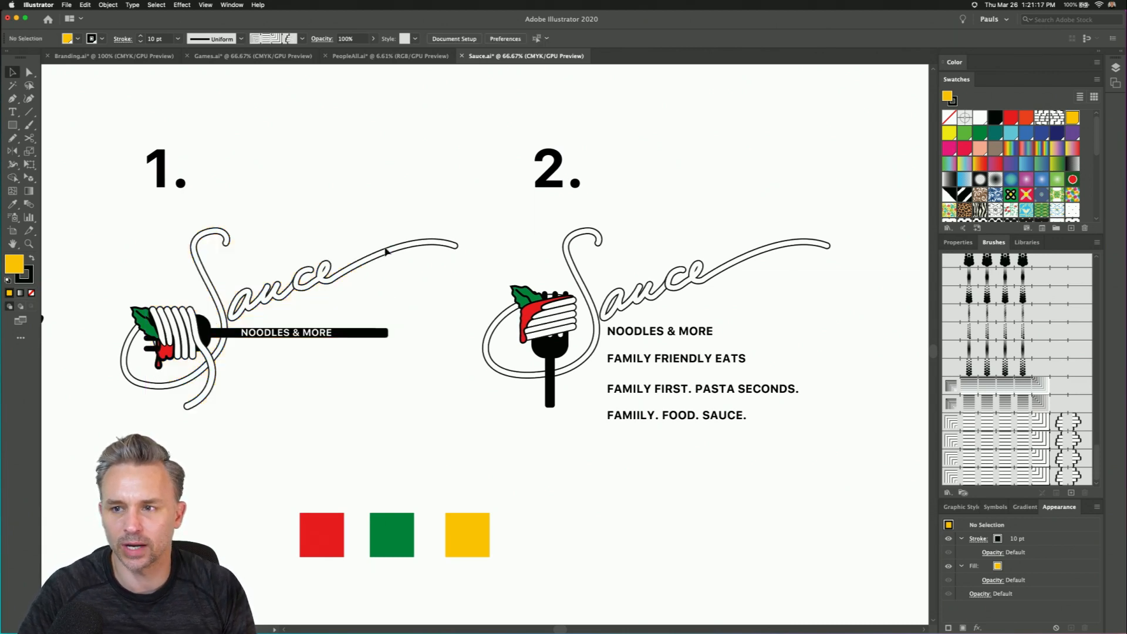
scroll(405, 422, left, 2)
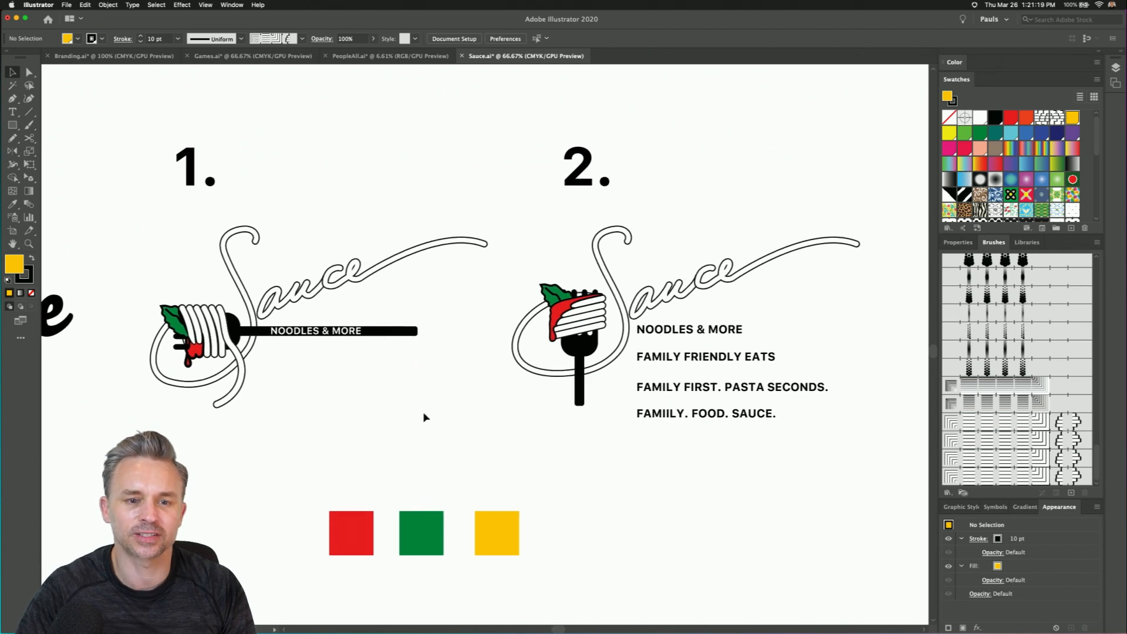
scroll(424, 419, right, 1)
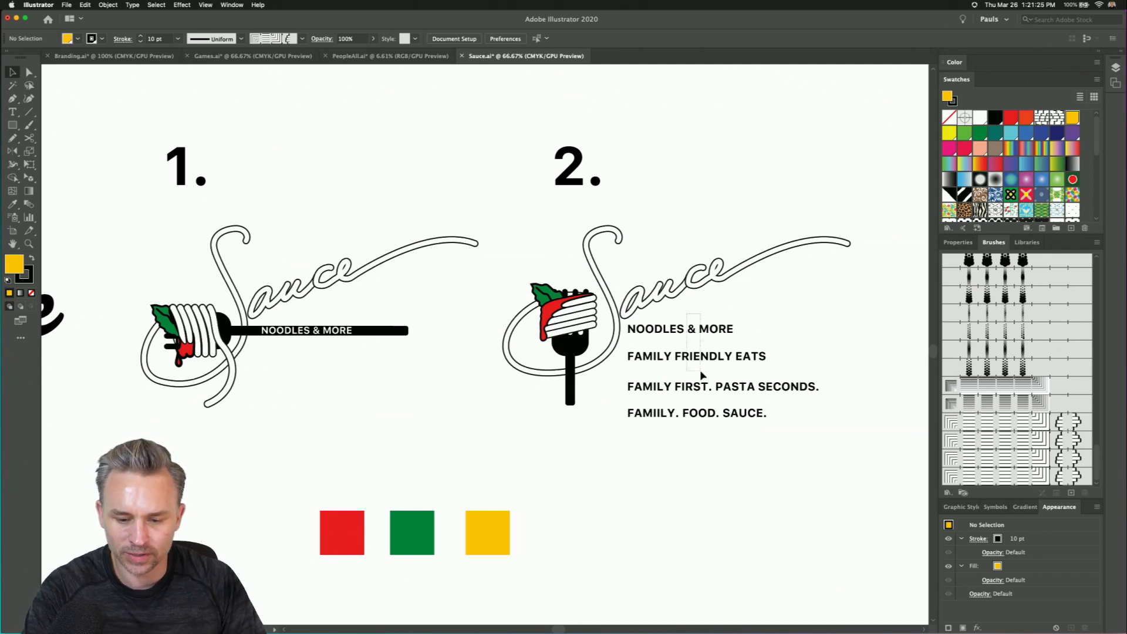
- Move the three family taglines beside the yellow square and lower NOODLES & MORE slightly beneath concept 2's lettering
click(719, 418)
drag(731, 455, 588, 531)
drag(659, 330, 658, 343)
click(656, 399)
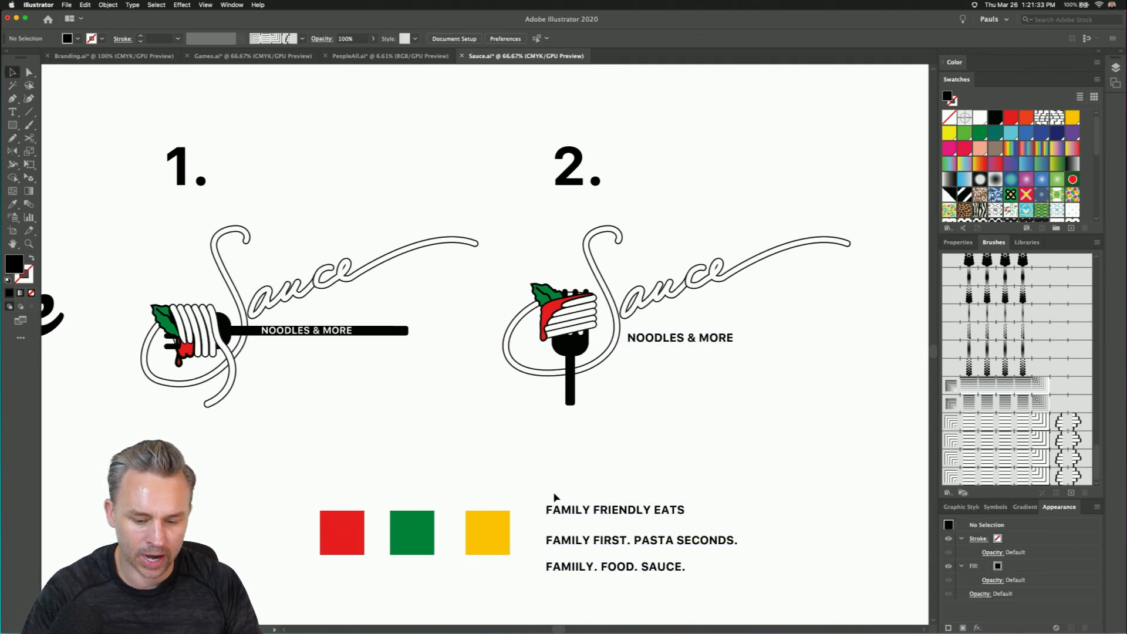
- Move NOODLES & MORE away from concept 2 to the spare taglines, and place FAMIILY. FOOD. SAUCE. under its lettering
drag(663, 339, 791, 568)
drag(580, 576, 664, 345)
click(666, 345)
click(674, 383)
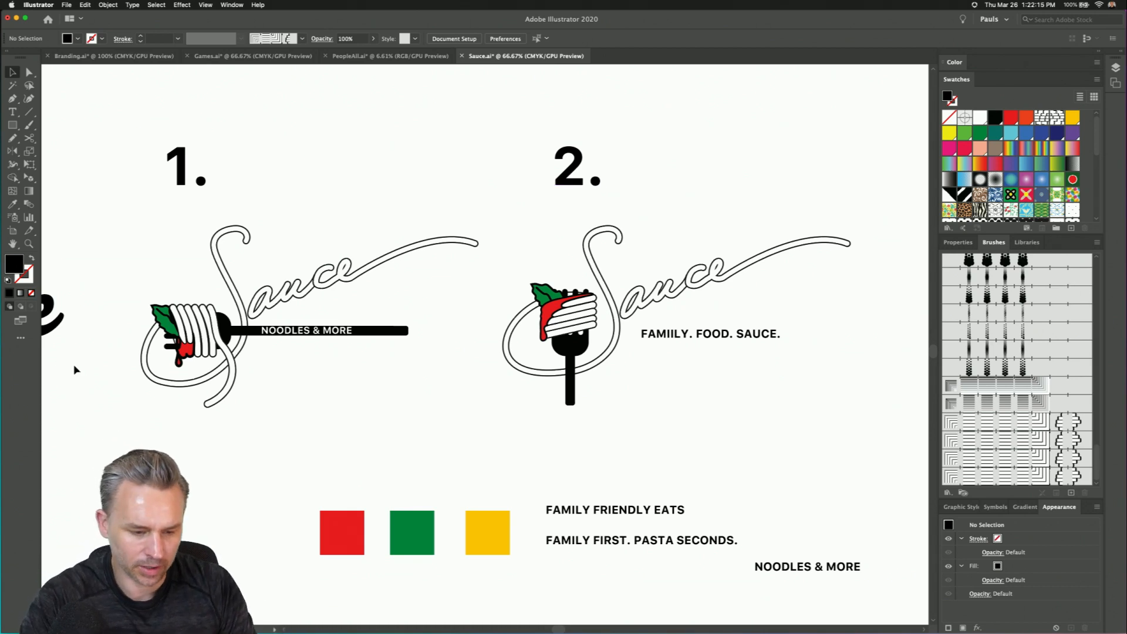
key(alt+super+8)
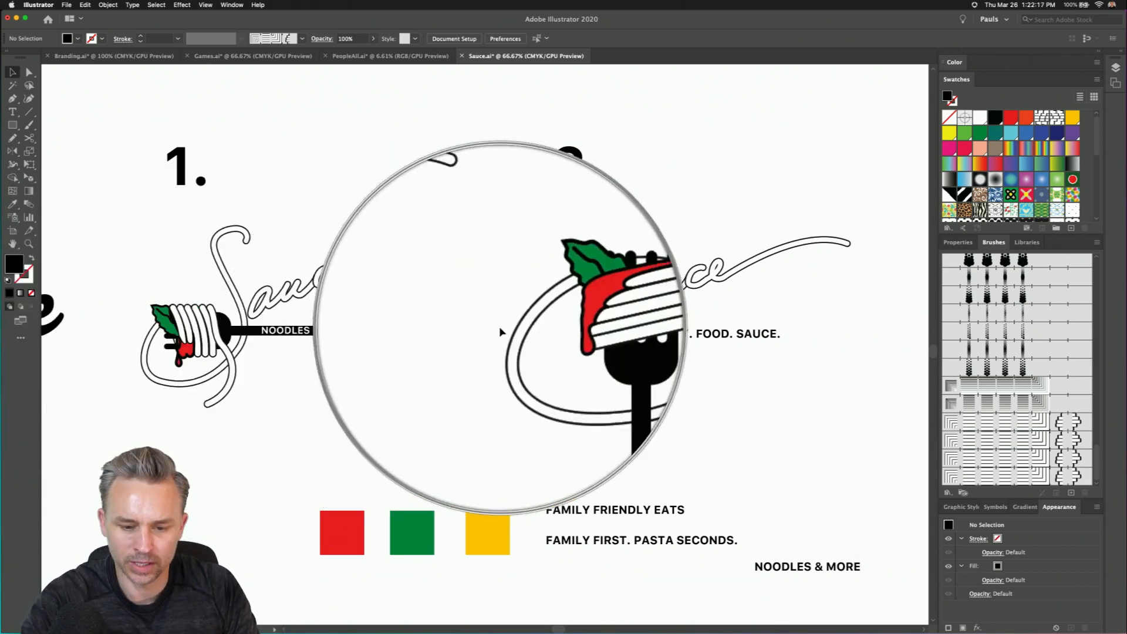
key(alt+super+8)
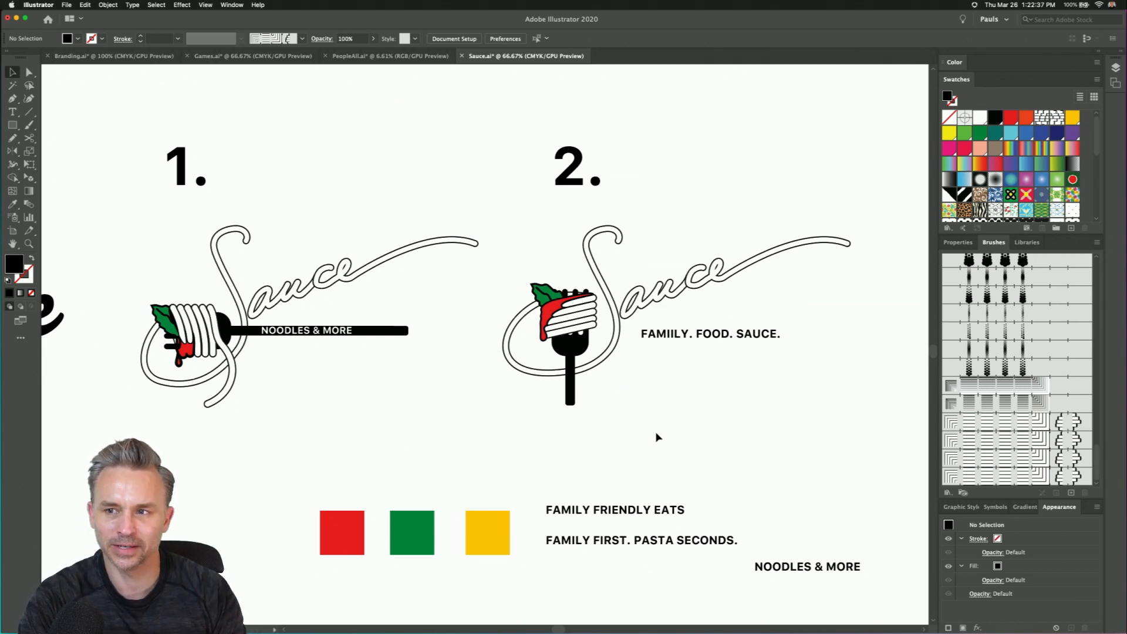
drag(114, 232, 485, 418)
click(397, 440)
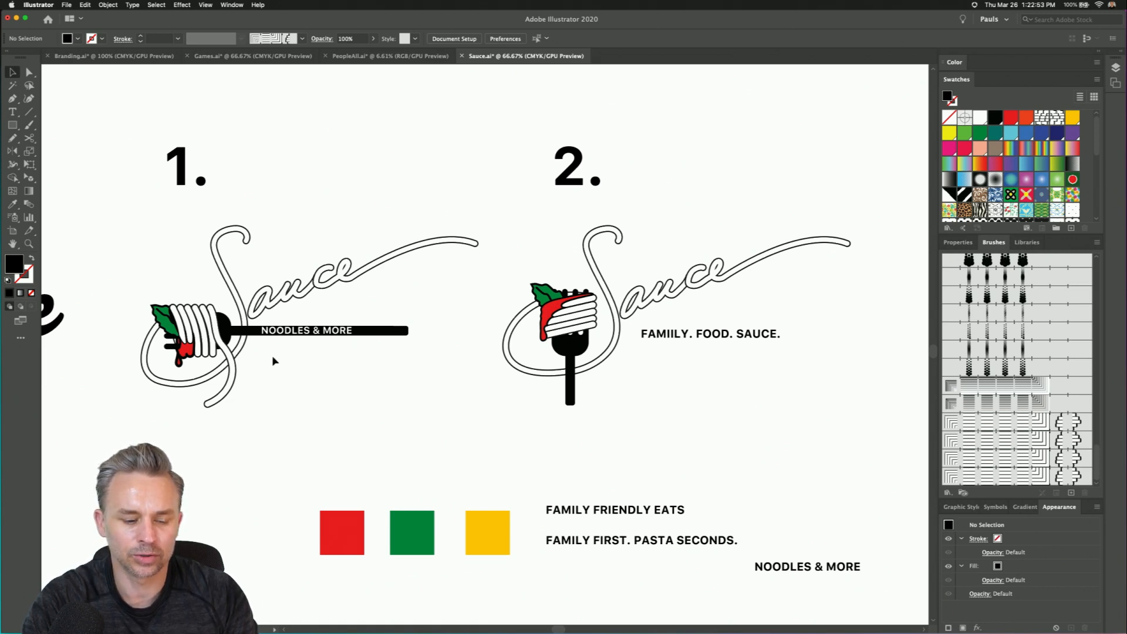
- Move NOODLES & MORE off concept 1's fork handle and place a copy of FAMIILY. FOOD. SAUCE. just above the handle
drag(279, 332, 345, 419)
drag(675, 338, 411, 339)
drag(432, 340, 323, 327)
click(381, 408)
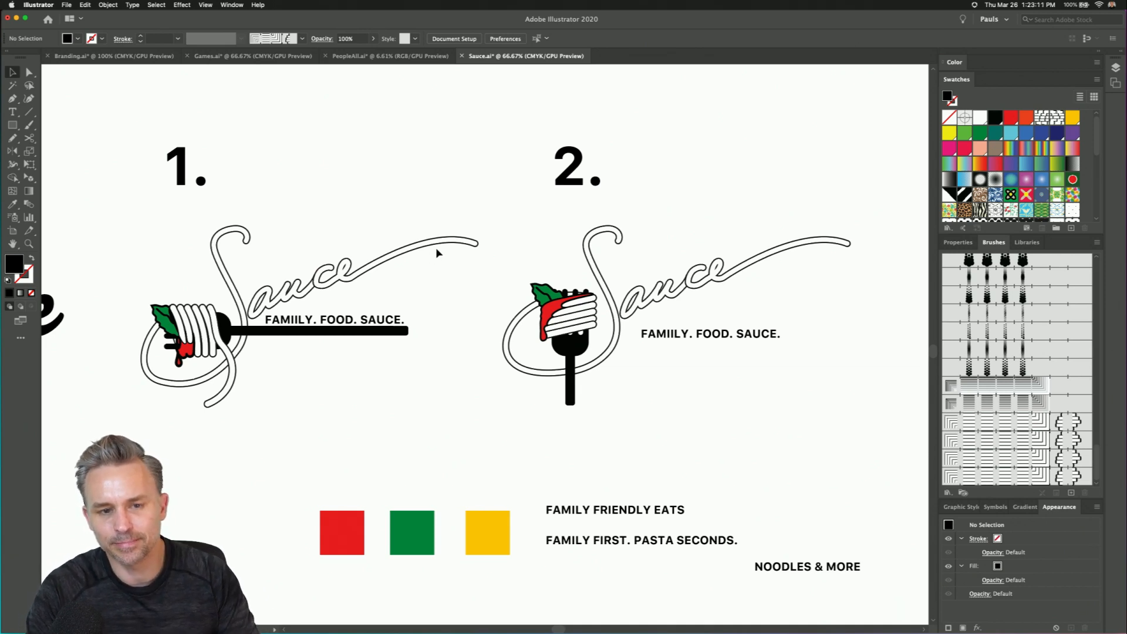
scroll(394, 223, right, 4)
drag(395, 223, 807, 442)
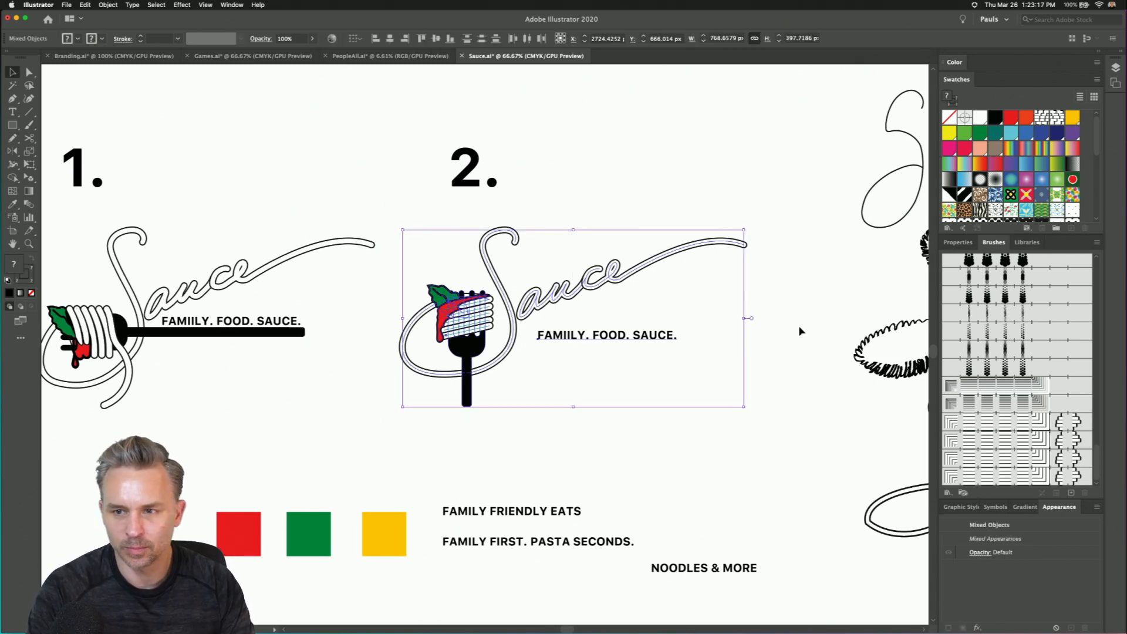
click(369, 448)
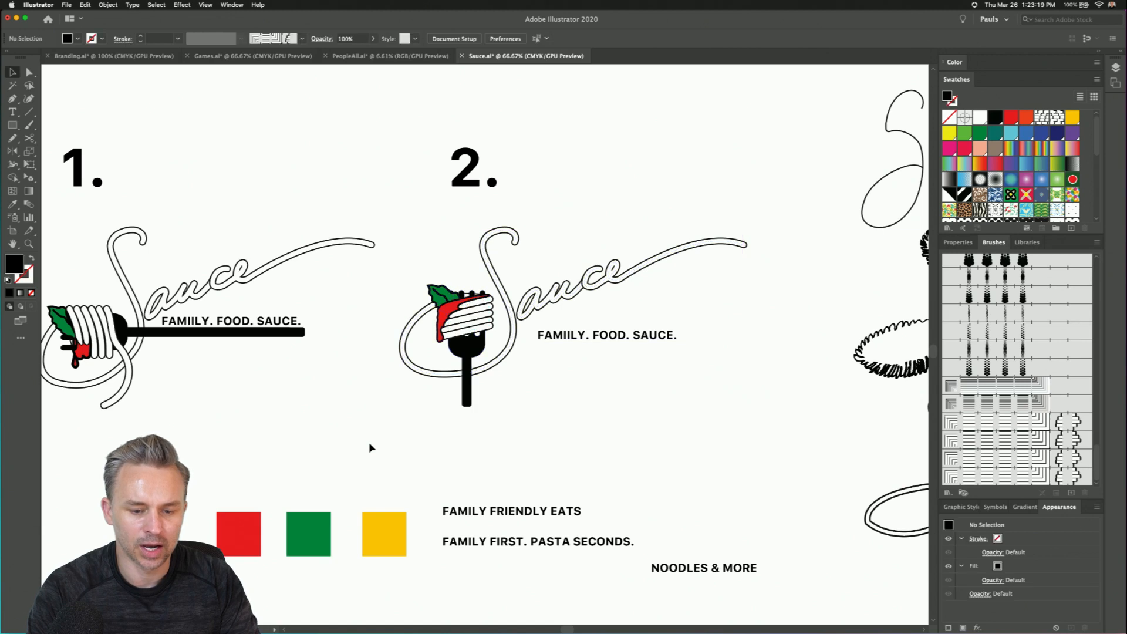
- Move the three colour squares directly beneath concept 2, above the spare taglines
drag(202, 494, 559, 477)
click(207, 477)
click(355, 429)
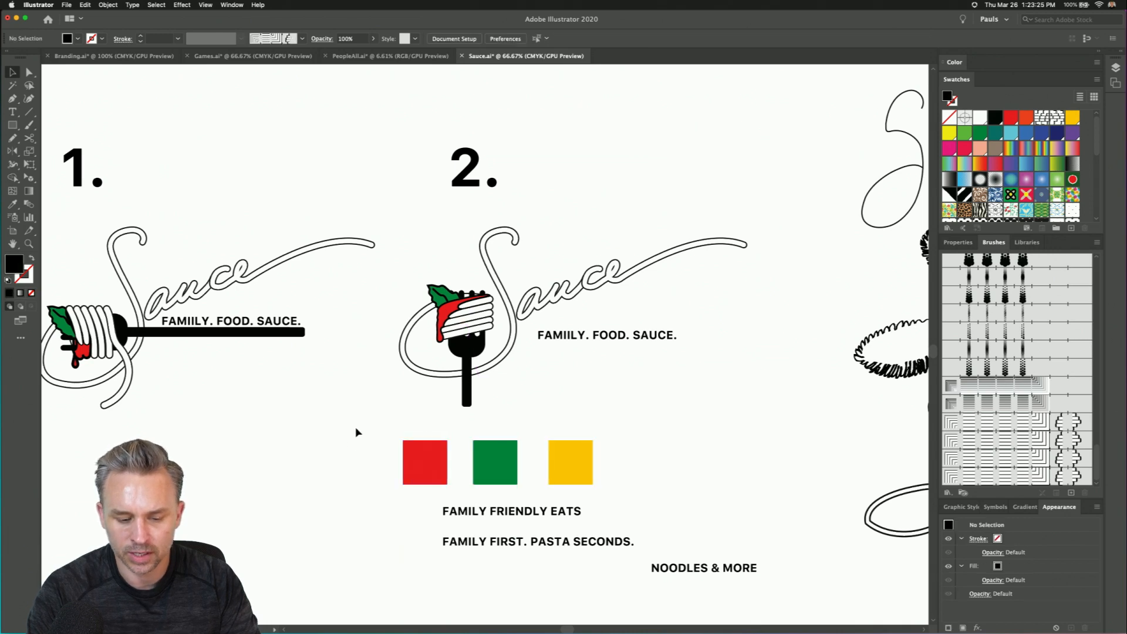
- Select the green square, the red sauce in concept 2 and the yellow square in turn to review the colours
click(478, 456)
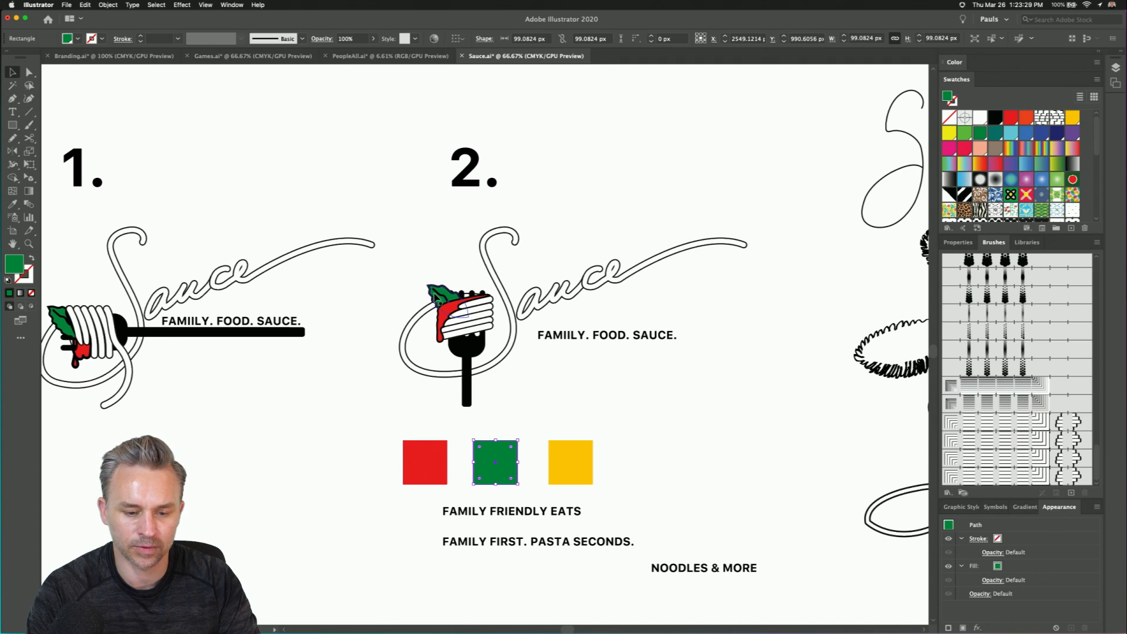
click(445, 318)
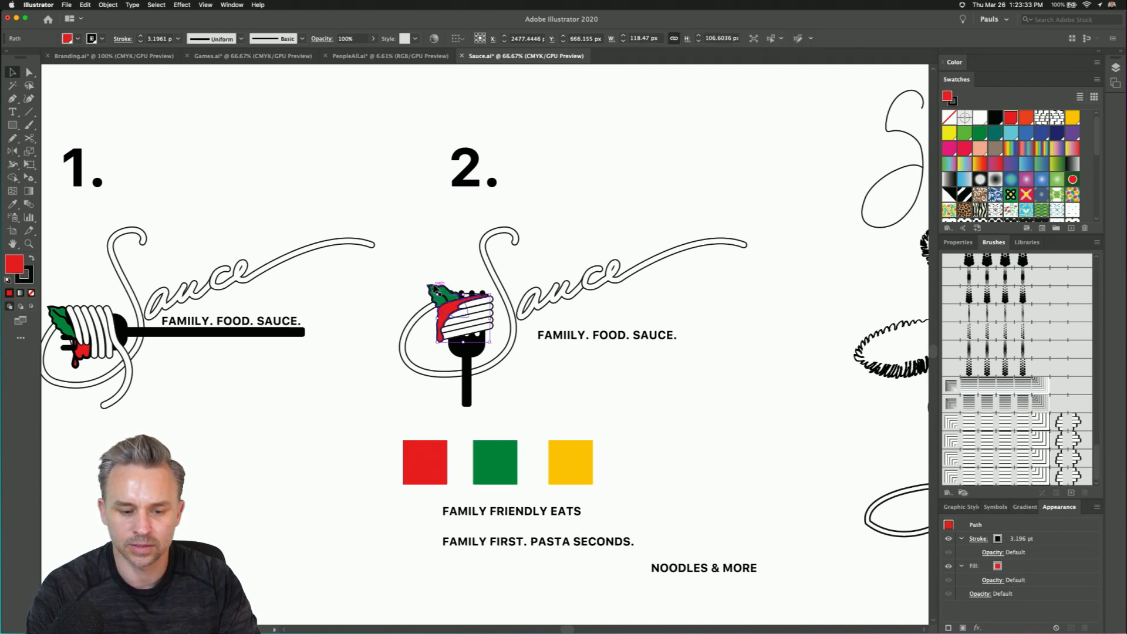
click(338, 402)
click(574, 455)
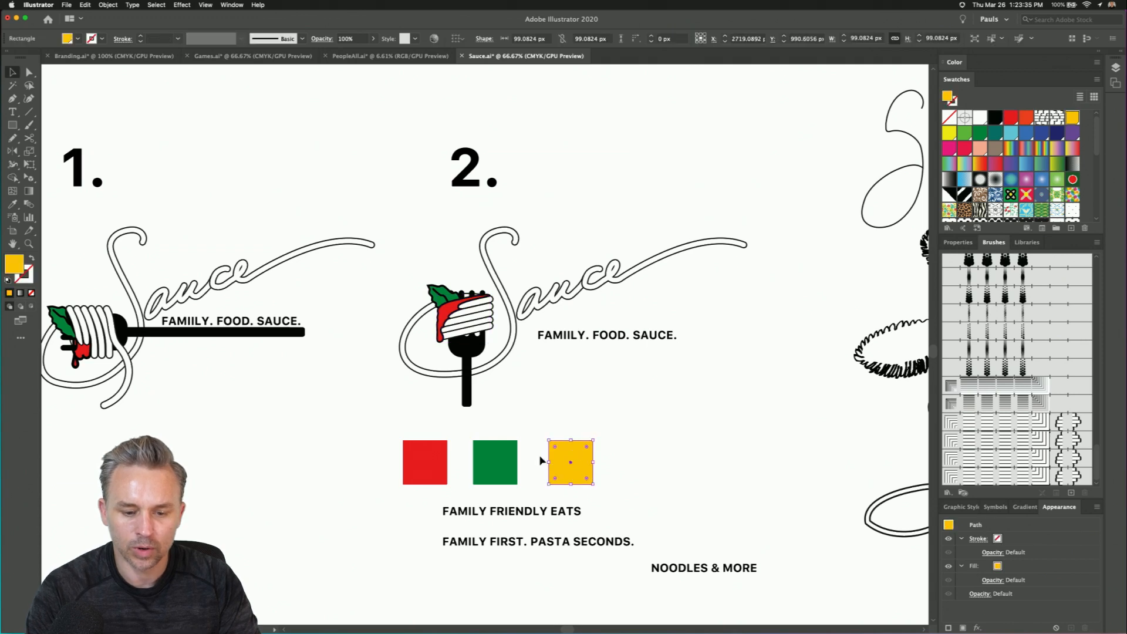
- Move the red and green squares below concept 1 and enlarge the yellow square into a rectangle about 1054 by 549 px
click(400, 424)
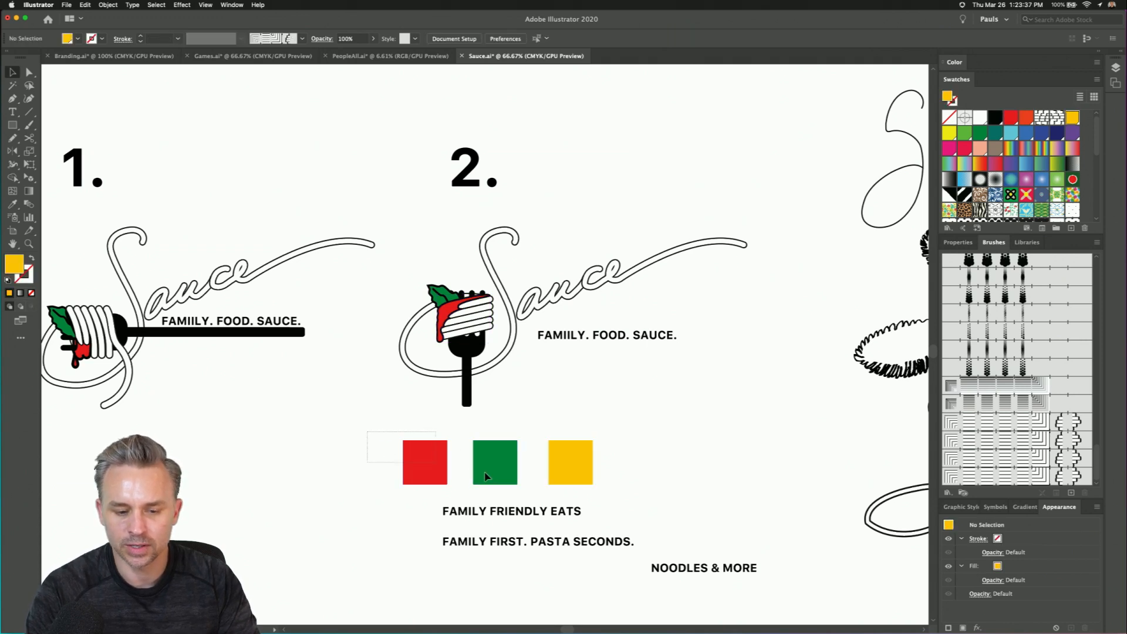
click(552, 463)
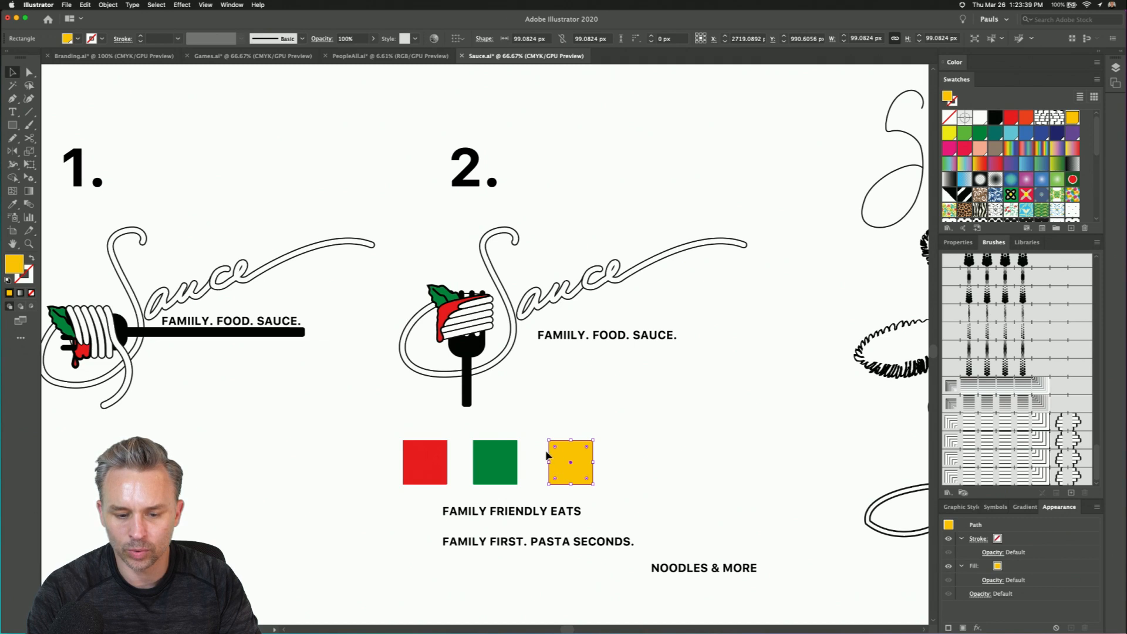
drag(382, 442, 239, 542)
drag(562, 464, 640, 451)
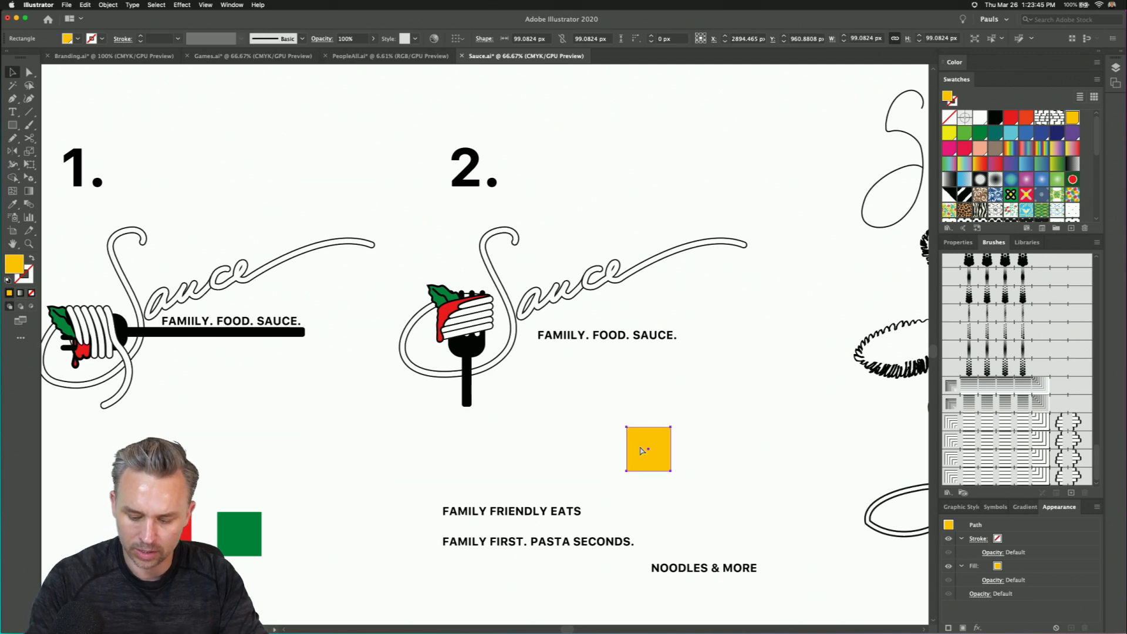
drag(627, 428, 202, 227)
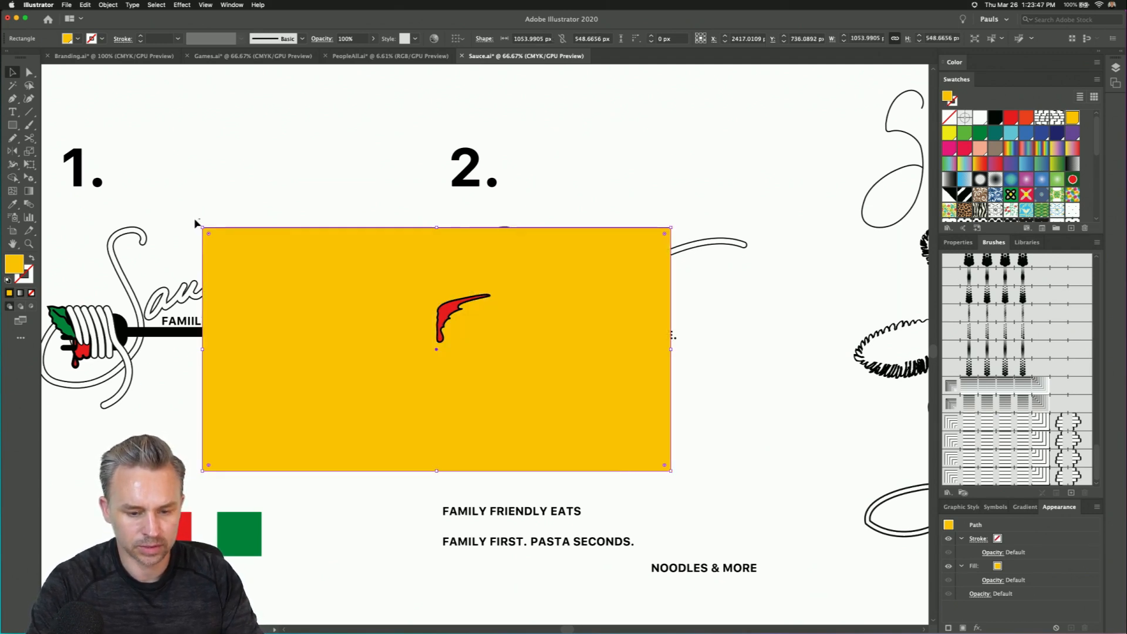
- Move the yellow rectangle onto the start layer so that it sits behind the logo artwork
click(1122, 52)
key(Delete)
click(1050, 149)
key(super+z)
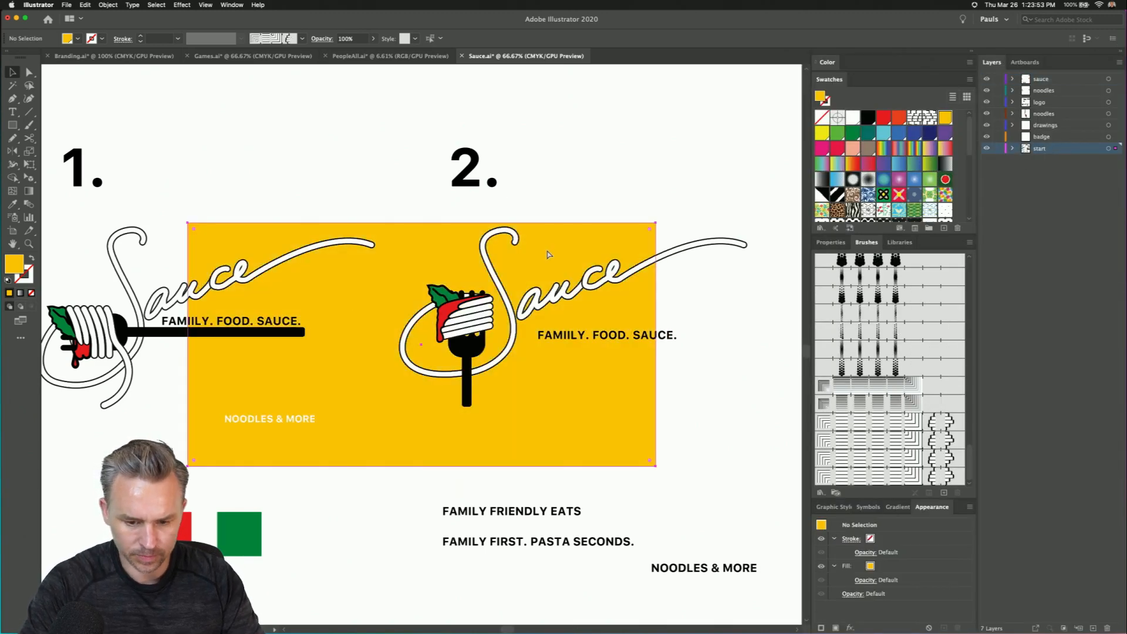
- Place the yellow rectangle behind concept 1 and stretch it to about 1607 px wide to reach behind concept 2
drag(221, 251, 80, 215)
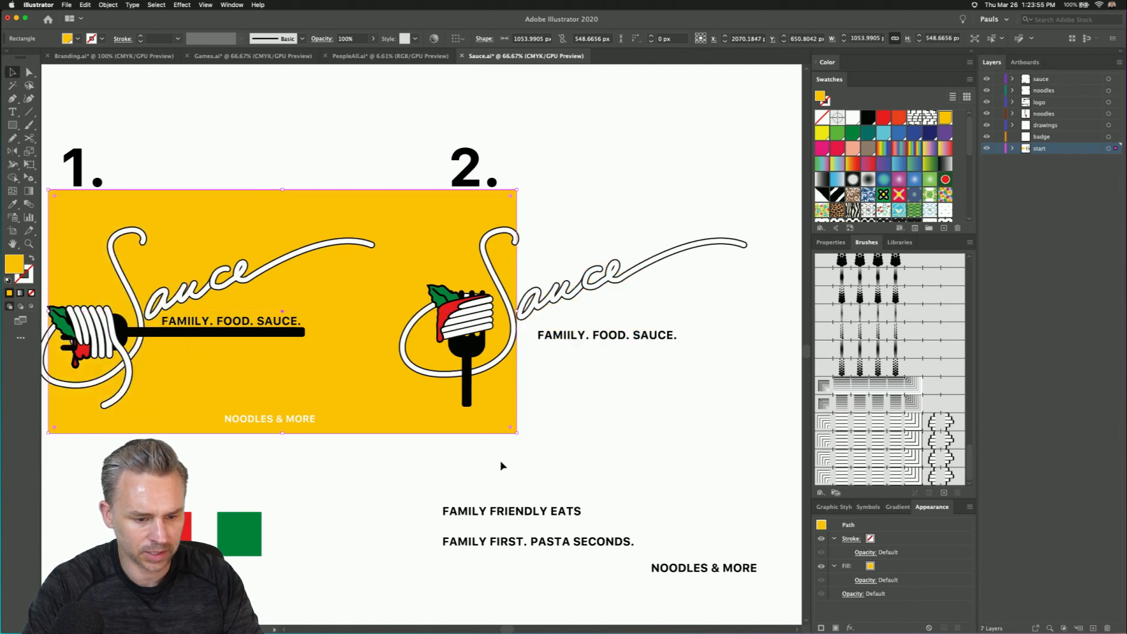
drag(517, 433, 747, 434)
scroll(352, 496, left, 4)
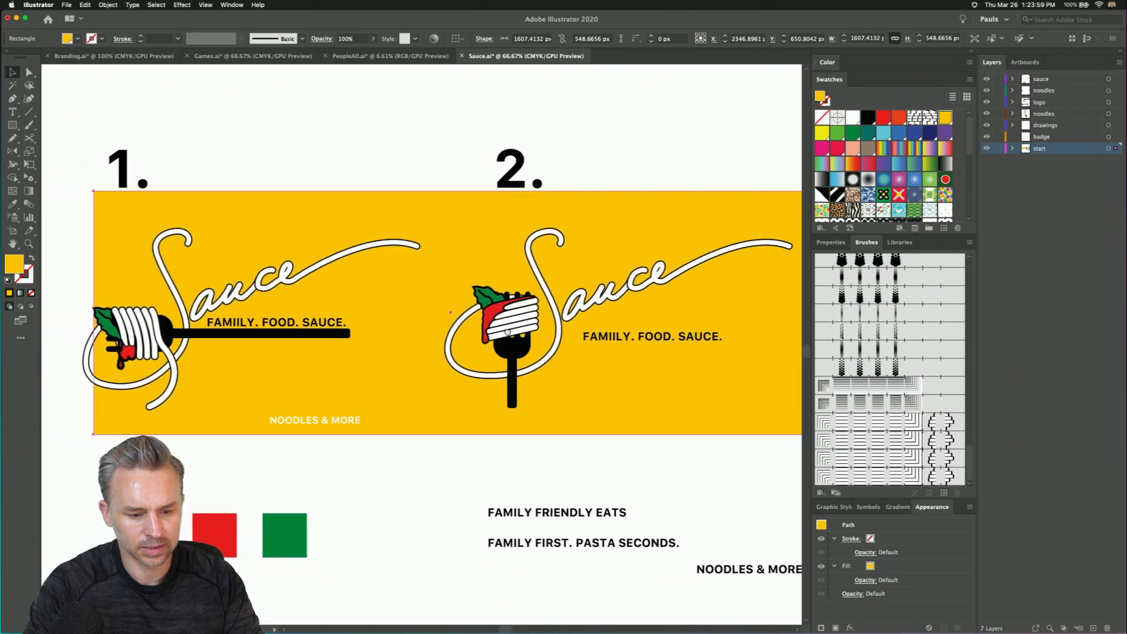
- Clear the white NOODLES & MORE text off the yellow backdrop and extend the backdrop past concept 1 to about 1702 px wide
drag(358, 430, 435, 484)
click(141, 298)
drag(142, 314, 99, 314)
scroll(290, 181, right, 2)
scroll(290, 182, down, 1)
scroll(323, 195, left, 1)
scroll(323, 196, up, 1)
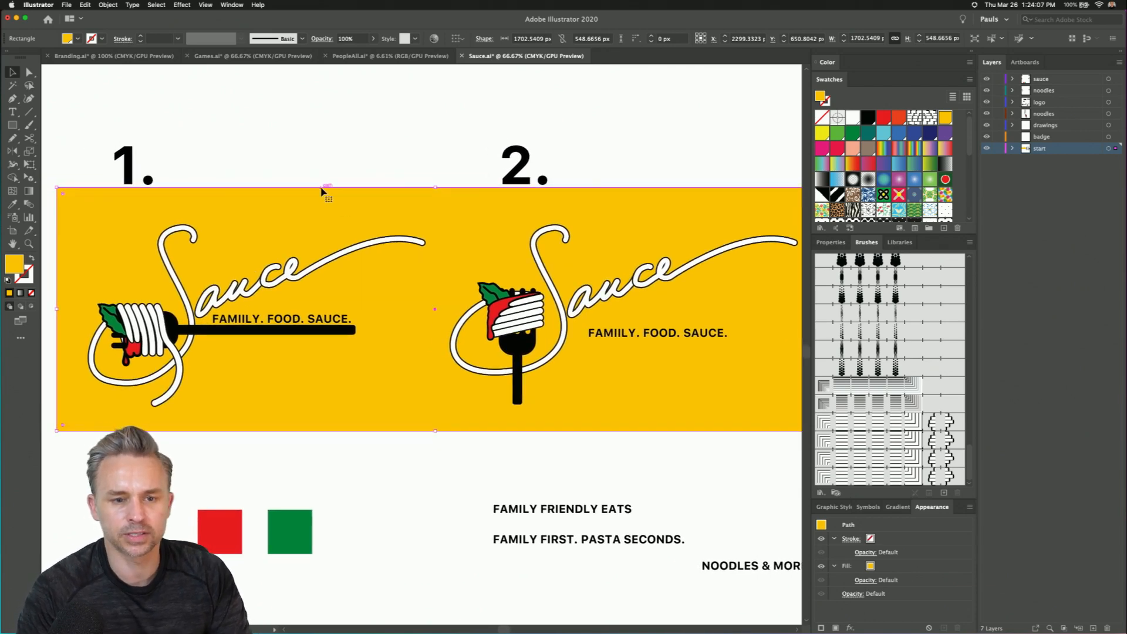
- Lighten the backdrop's fill to the softer yellow FFDA64
double_click(12, 267)
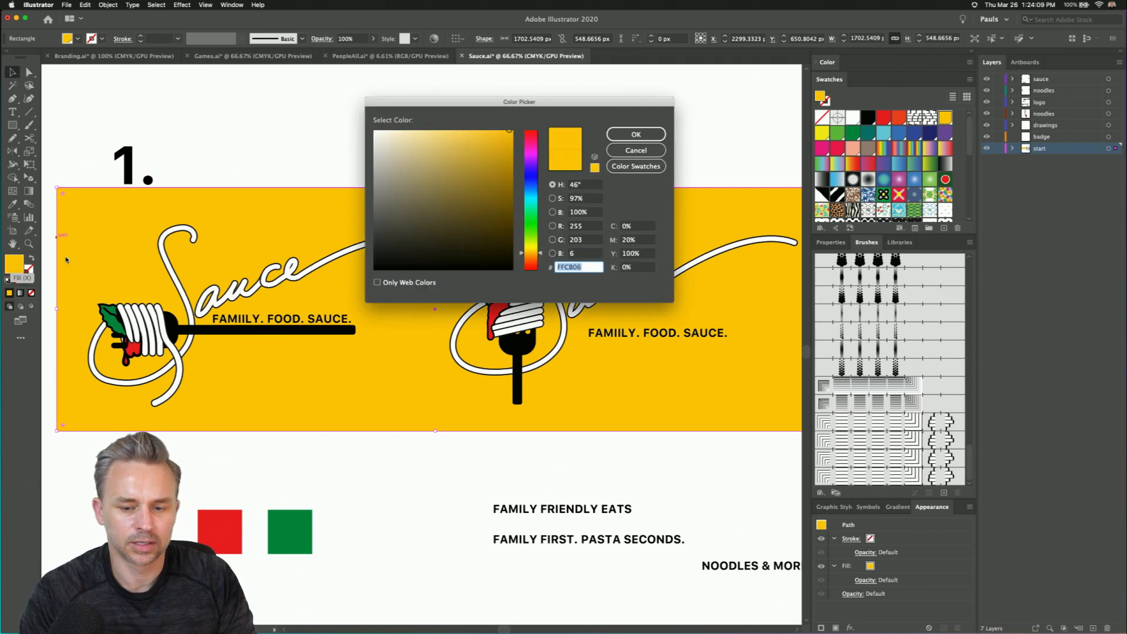
drag(561, 105, 981, 234)
click(875, 259)
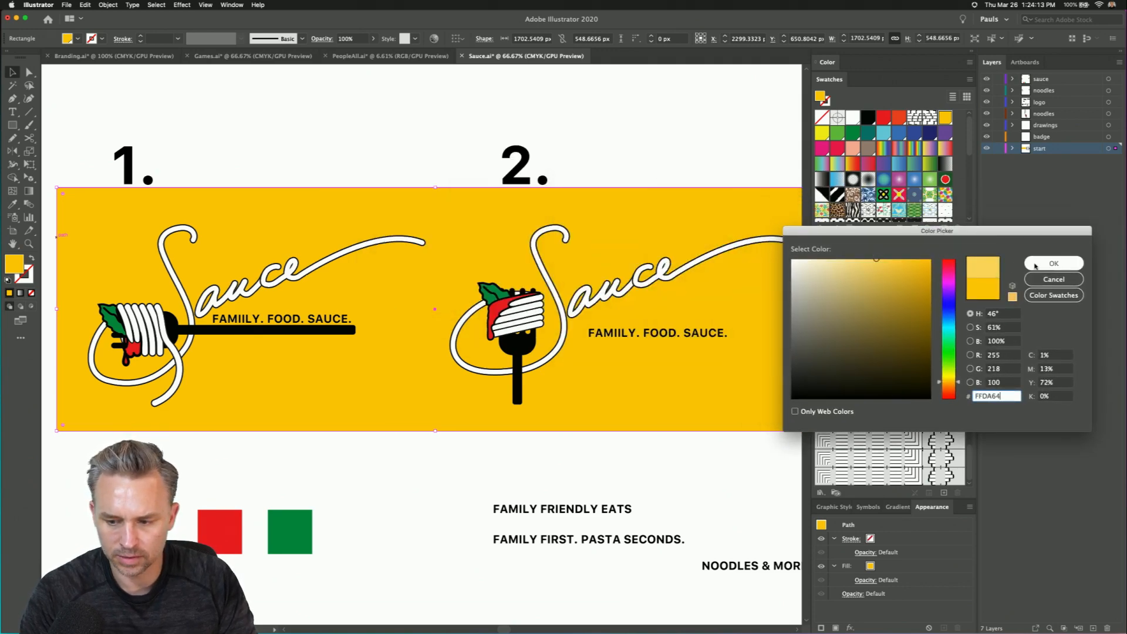
click(1053, 262)
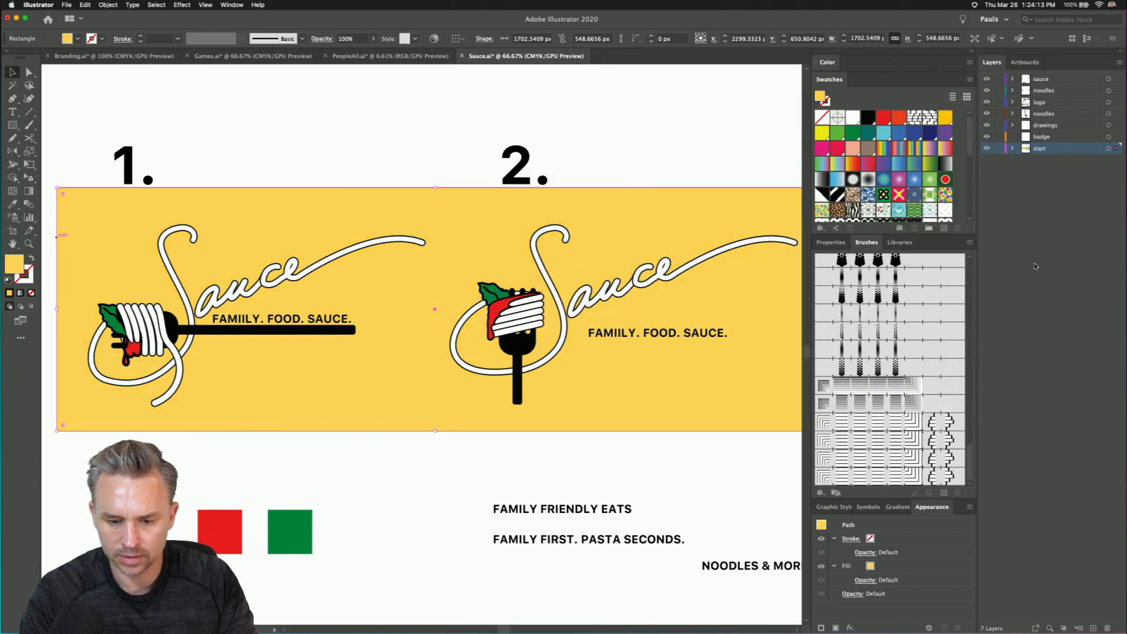
- Lighten the backdrop's fill further to about FFE497 and deselect it
double_click(13, 267)
drag(834, 293, 847, 251)
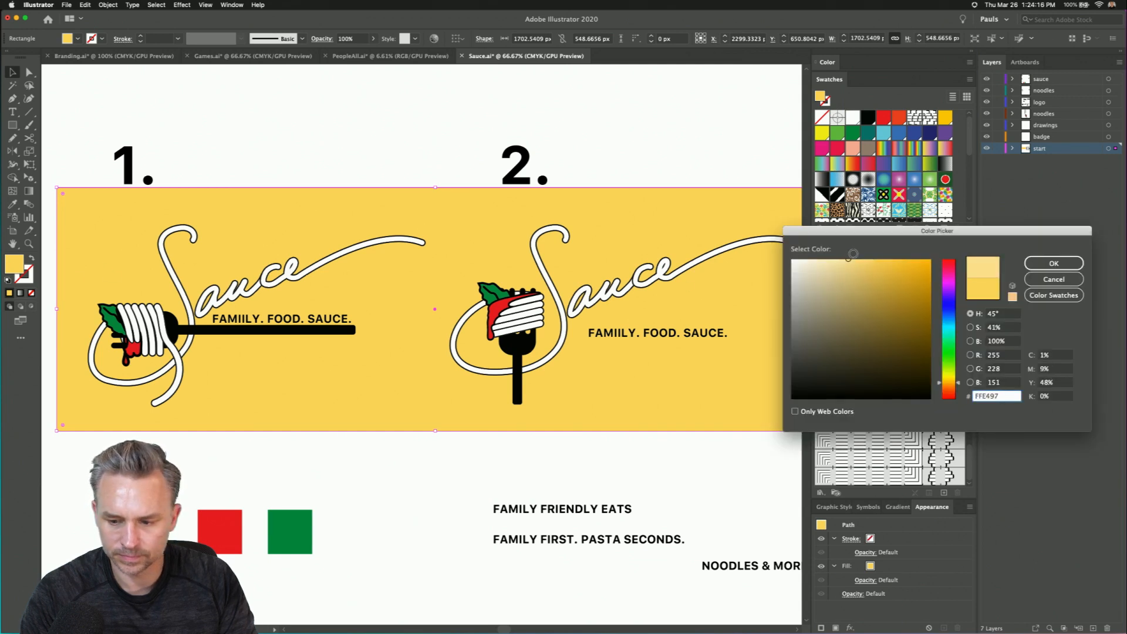
click(1054, 263)
click(381, 145)
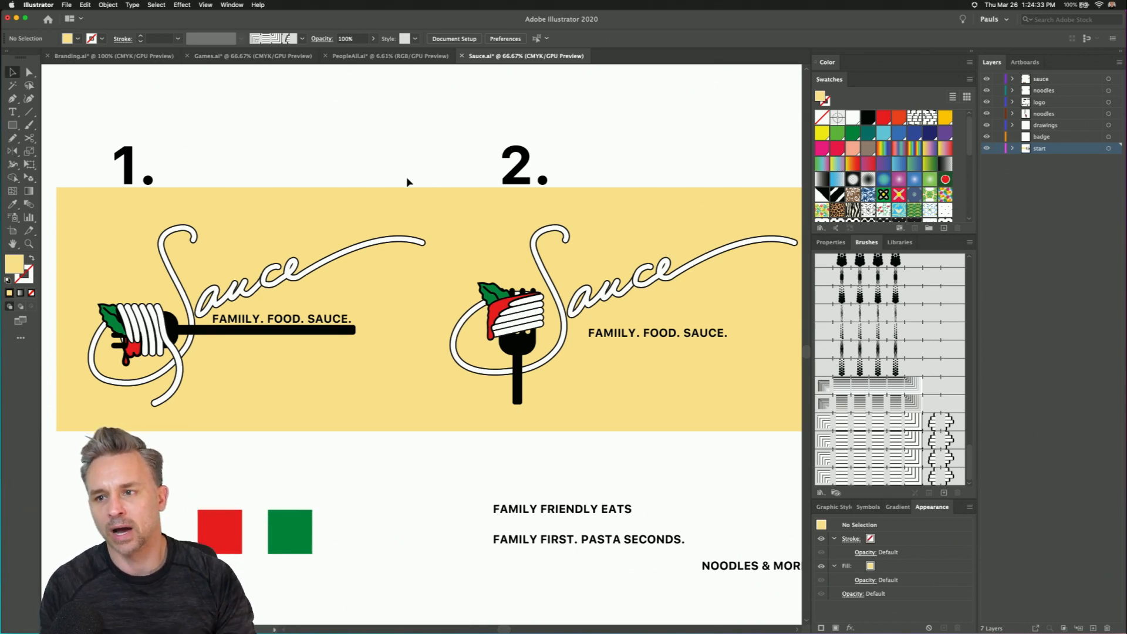
- Set the backdrop's fill to a pale cream yellow, about FFE8B0
click(371, 307)
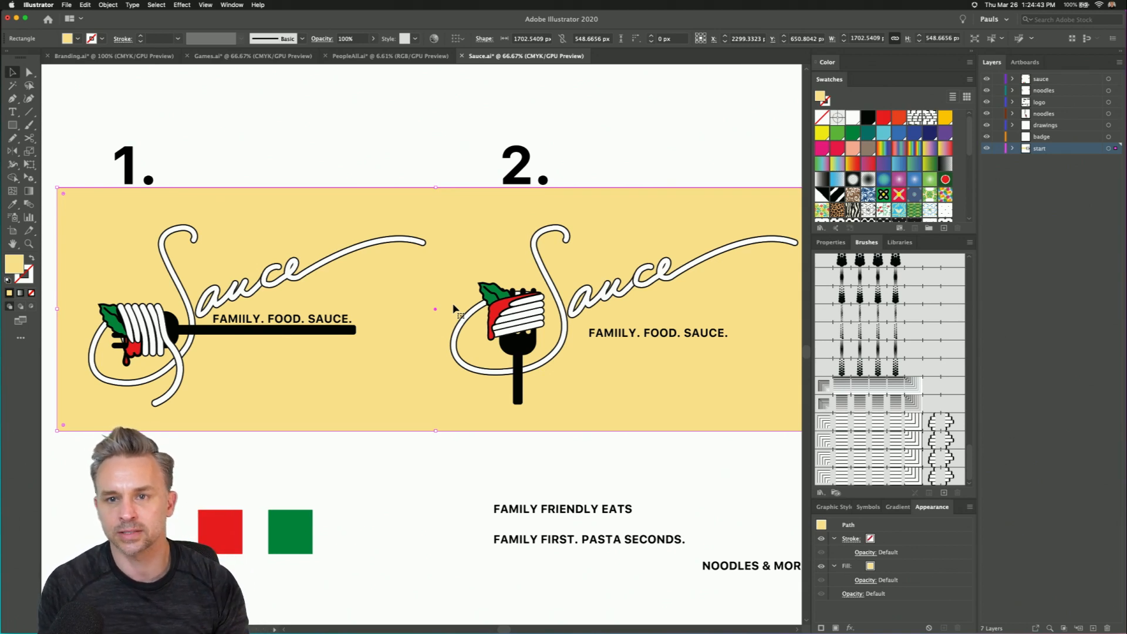
double_click(10, 265)
mouse_move(834, 257)
mouse_down()
mouse_move(843, 303)
mouse_move(824, 285)
mouse_move(828, 193)
mouse_move(826, 246)
mouse_up()
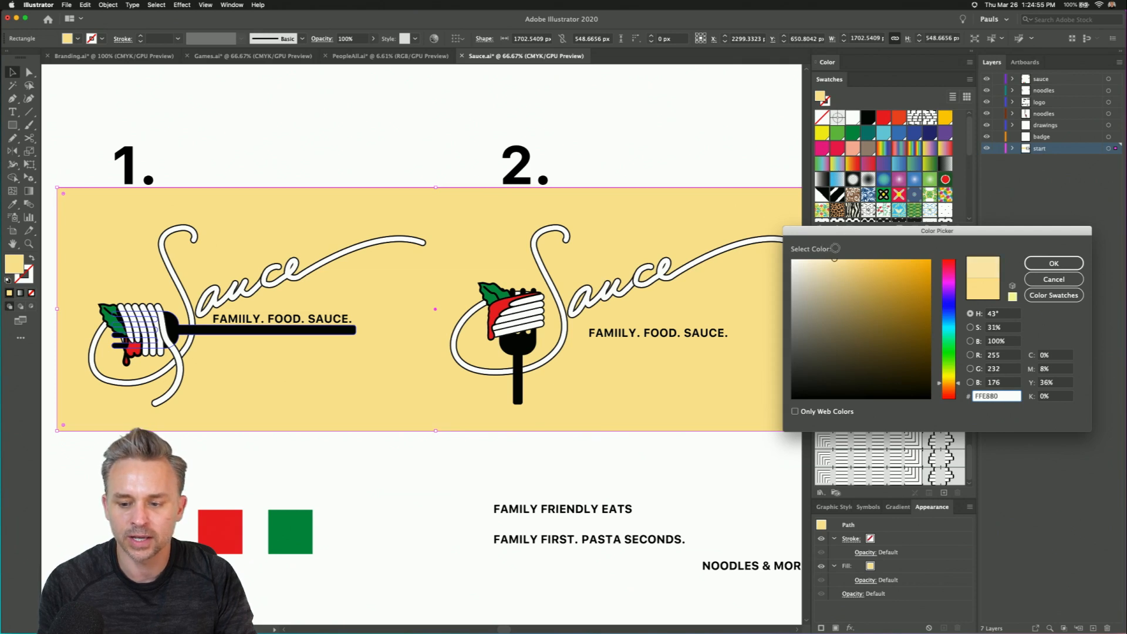
click(1051, 263)
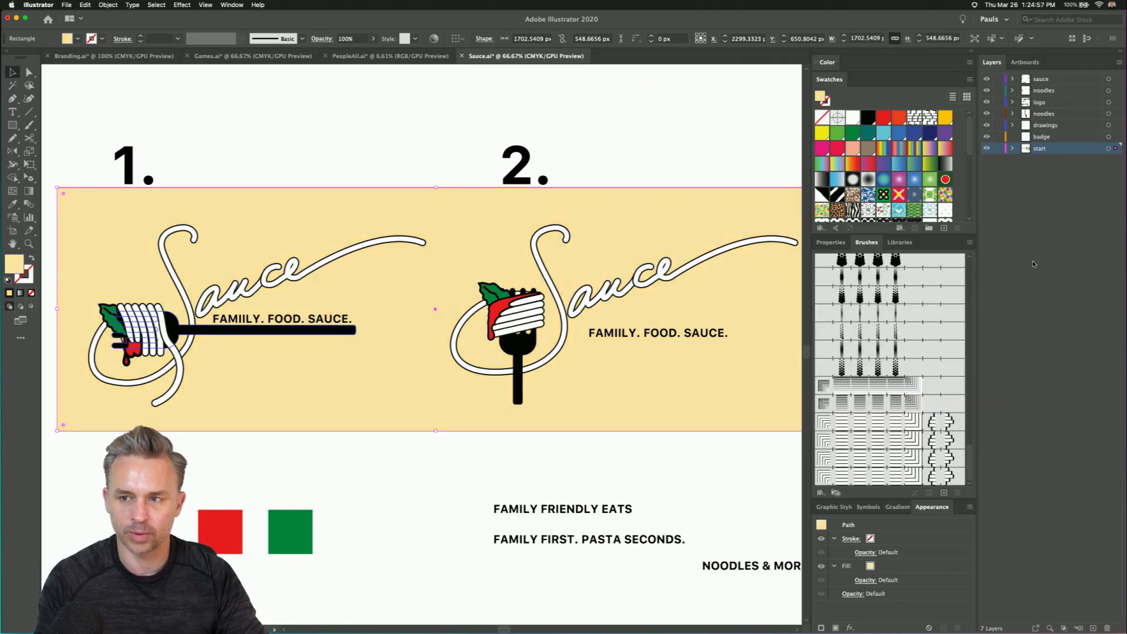
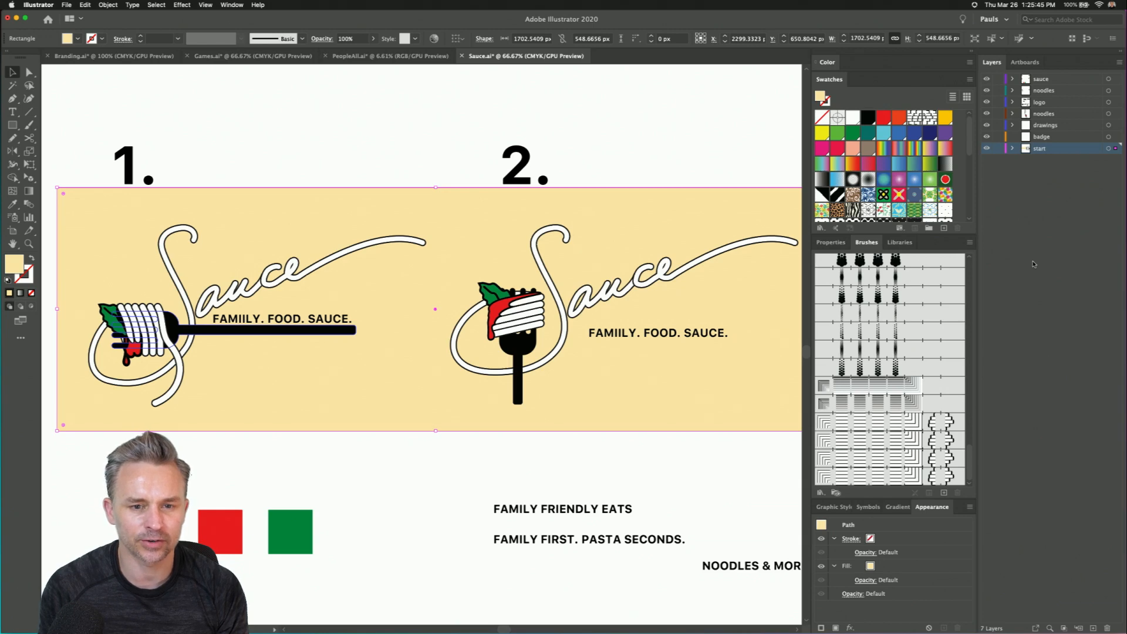
- Move the pale yellow backdrop up above both concepts so the logos sit on plain white
key(super+minus)
key(super+minus)
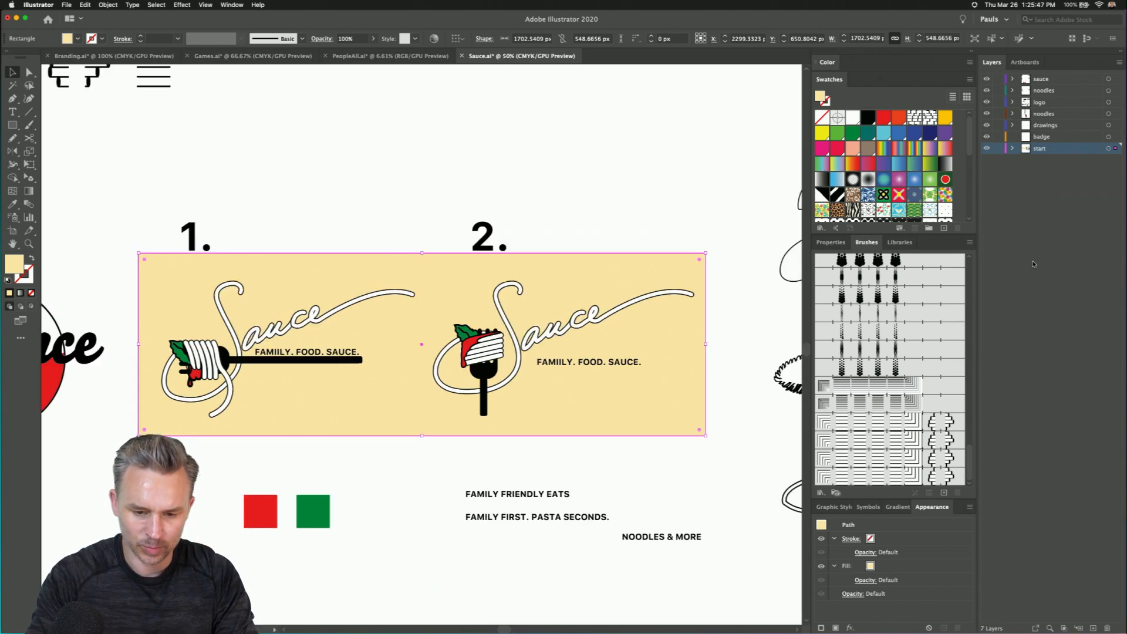
click(542, 201)
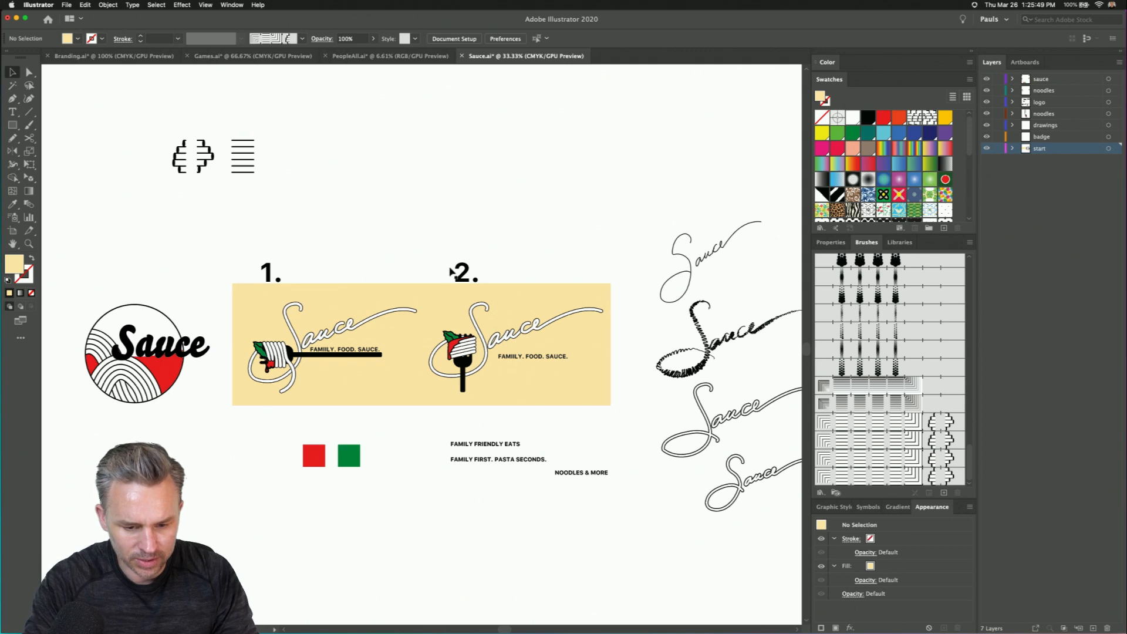
click(459, 334)
drag(450, 305, 453, 166)
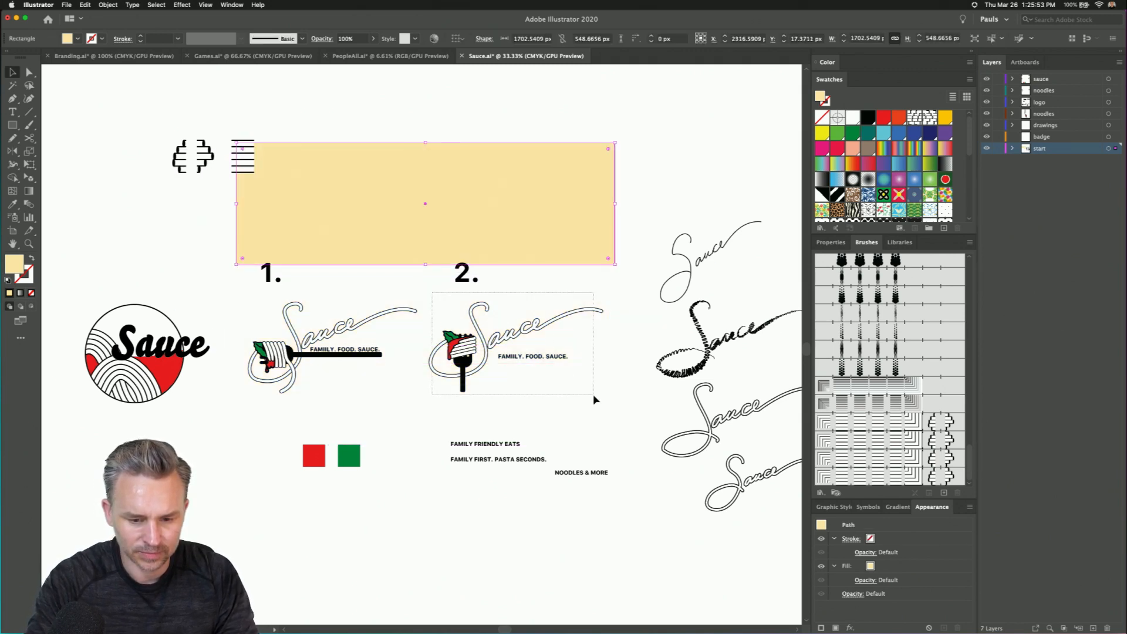
- Group all of concept 2's artwork, including its lettering, fork, noodles and tagline
click(520, 376)
right_click(481, 343)
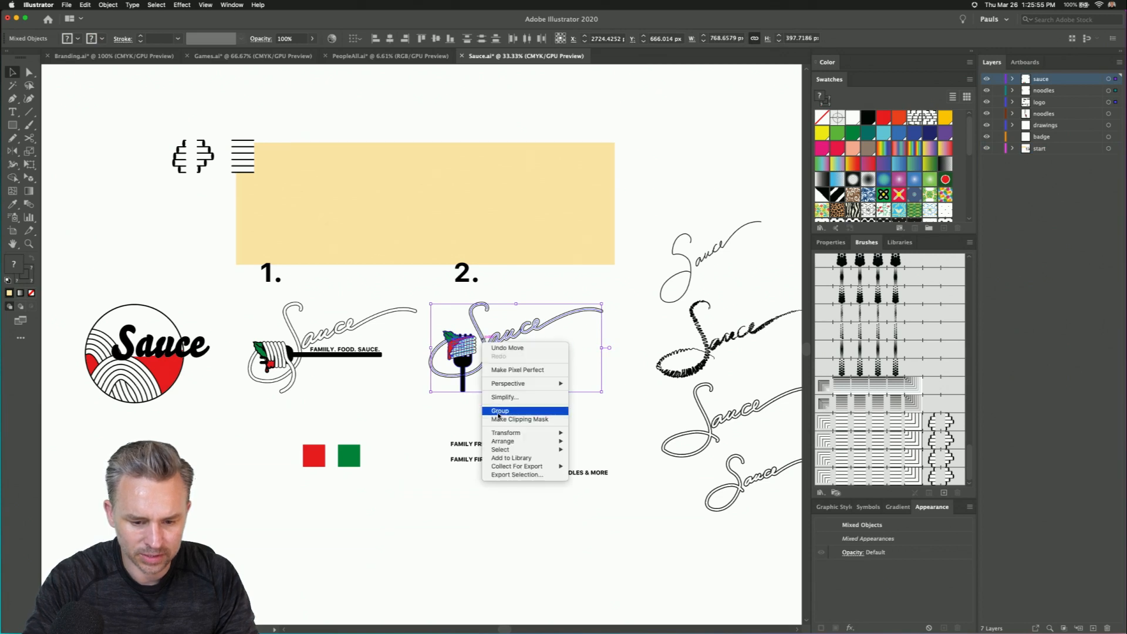
key(Return)
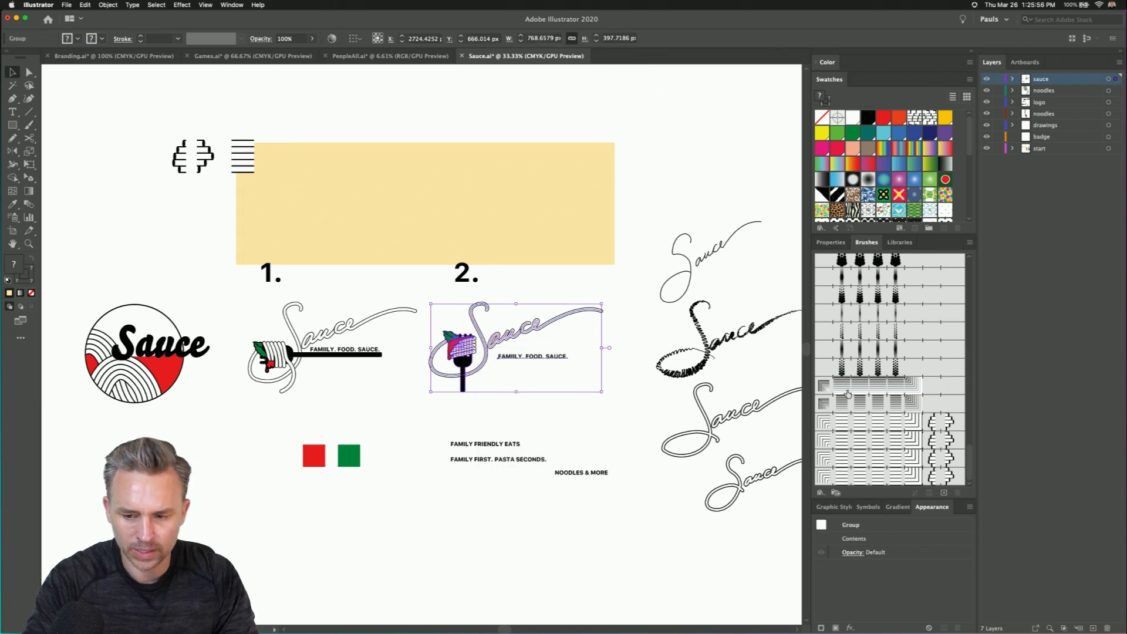
- Open the logo graphic from the Restaurant library and replace its artwork with a copy of the grouped concept 2
click(900, 242)
drag(507, 326, 836, 464)
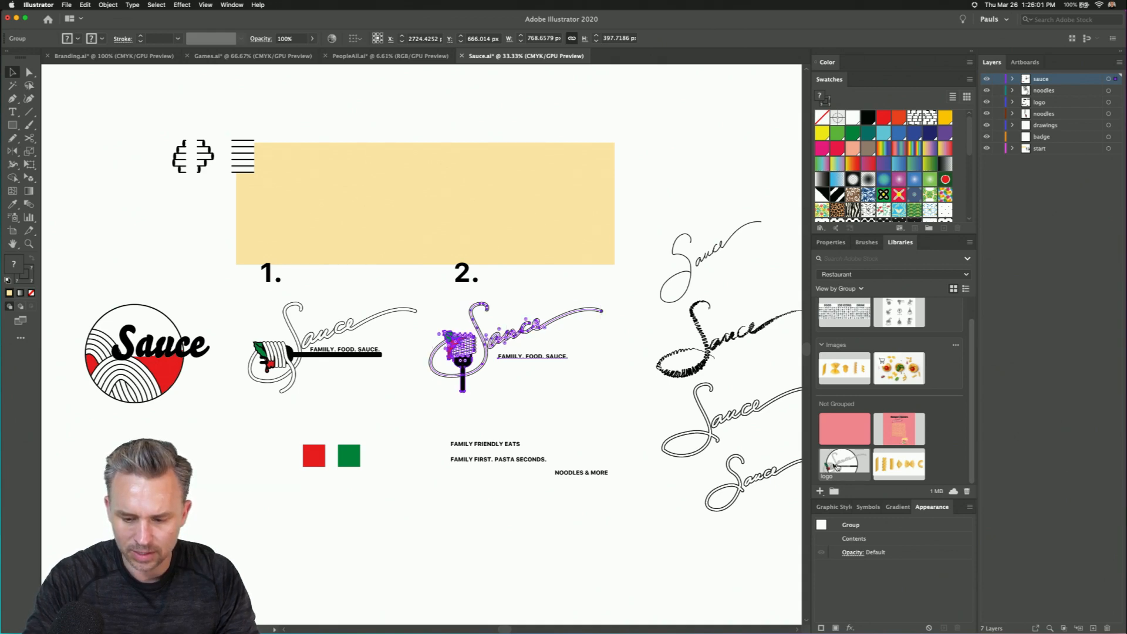
double_click(835, 466)
key(ctrl+a)
key(Delete)
key(ctrl+v)
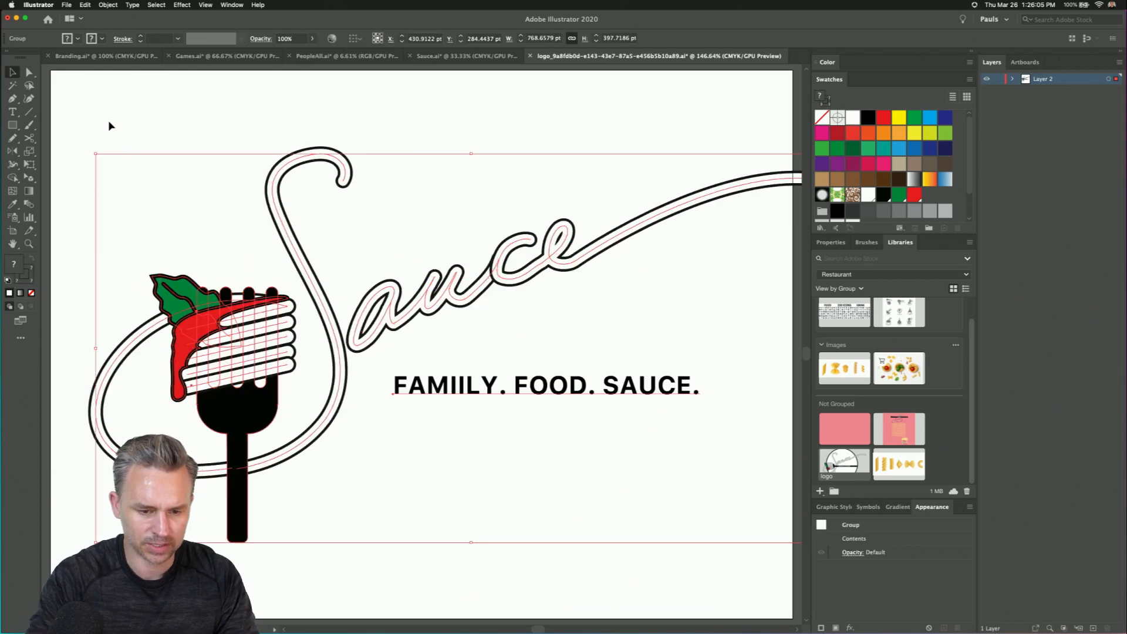
- Fit the artboard to the pasted logo's bounds and save the library graphic
mouse_move(315, 208)
mouse_down()
mouse_move(281, 211)
mouse_move(328, 215)
mouse_up()
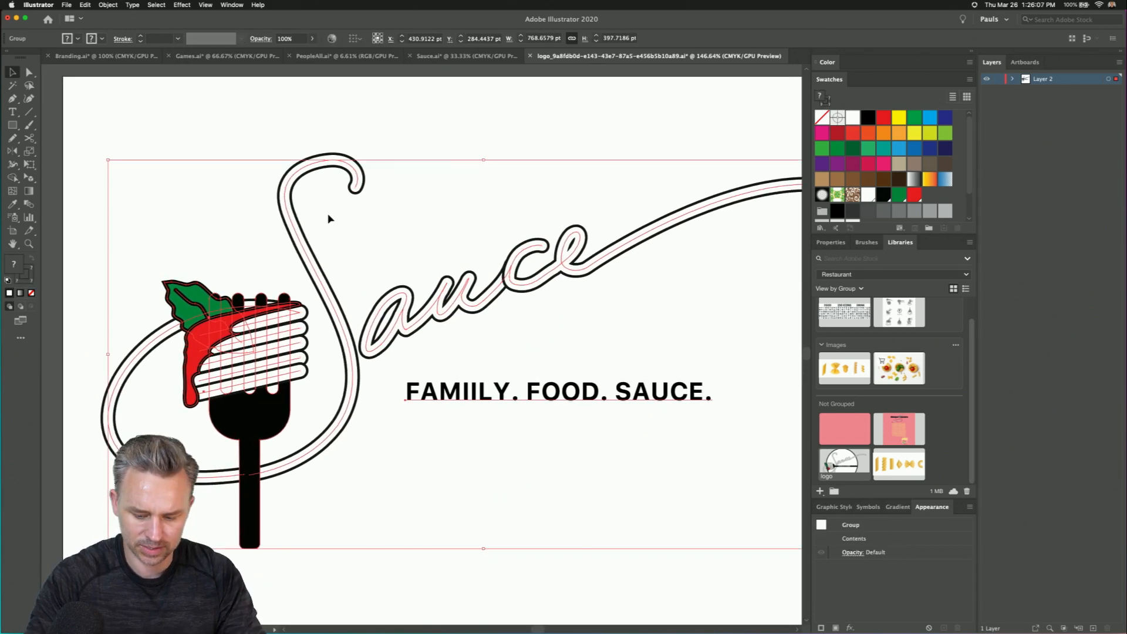
key(ctrl+minus)
key(ctrl+minus)
click(13, 230)
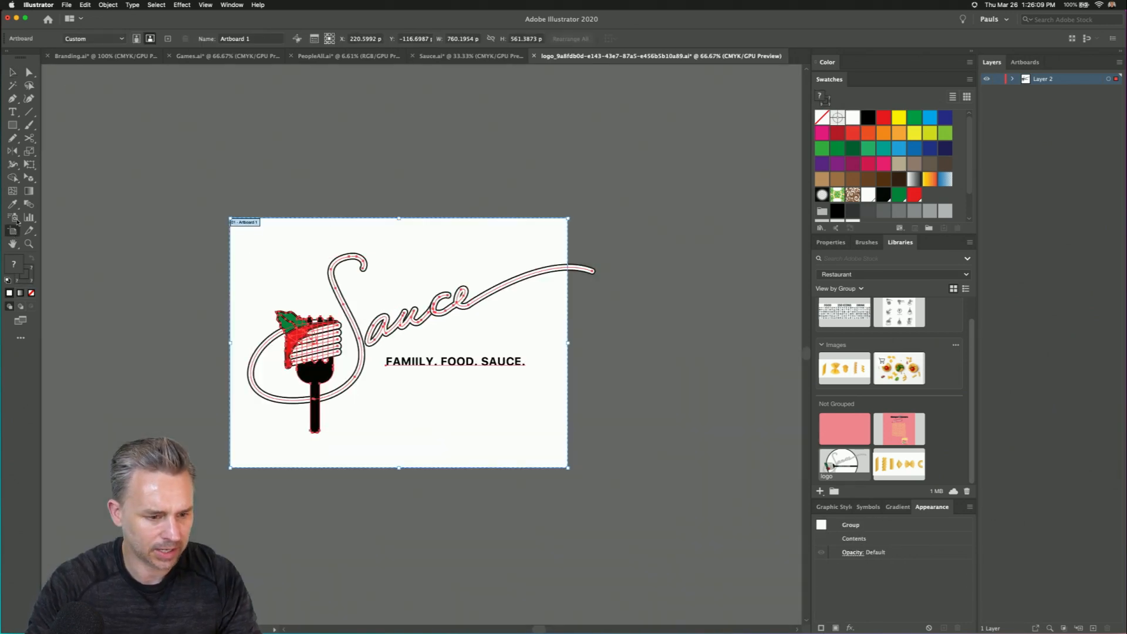
click(94, 39)
click(88, 63)
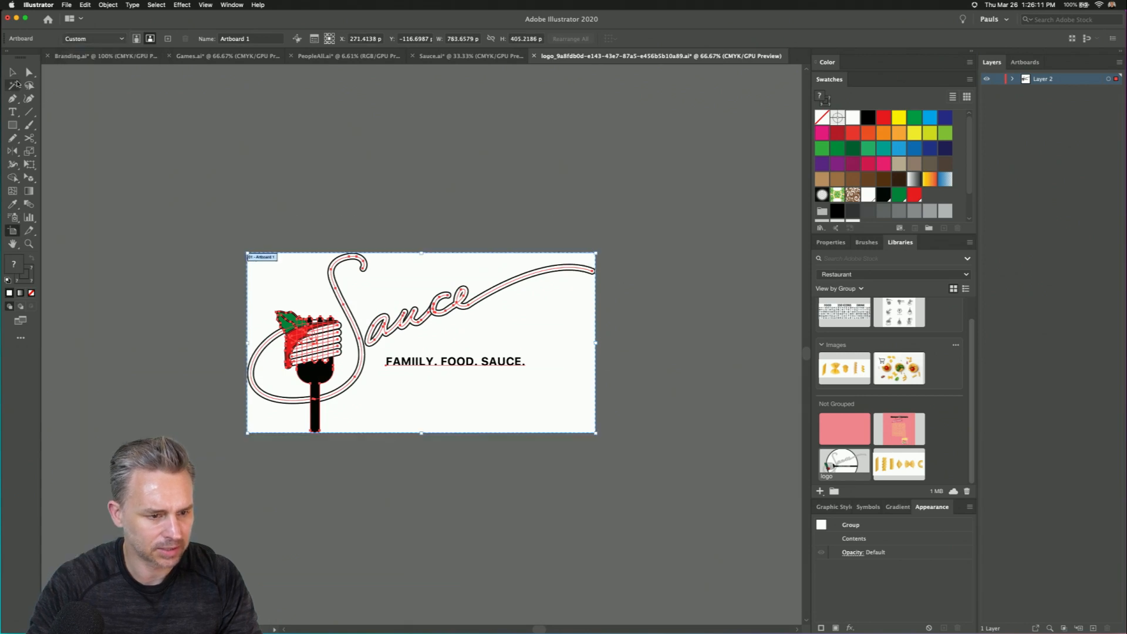
click(12, 72)
click(200, 126)
key(super+s)
- Switch to Adobe Dimension and try to open Sauce.dn, saving the changes to skullstatue.dn first
mouse_move(342, 622)
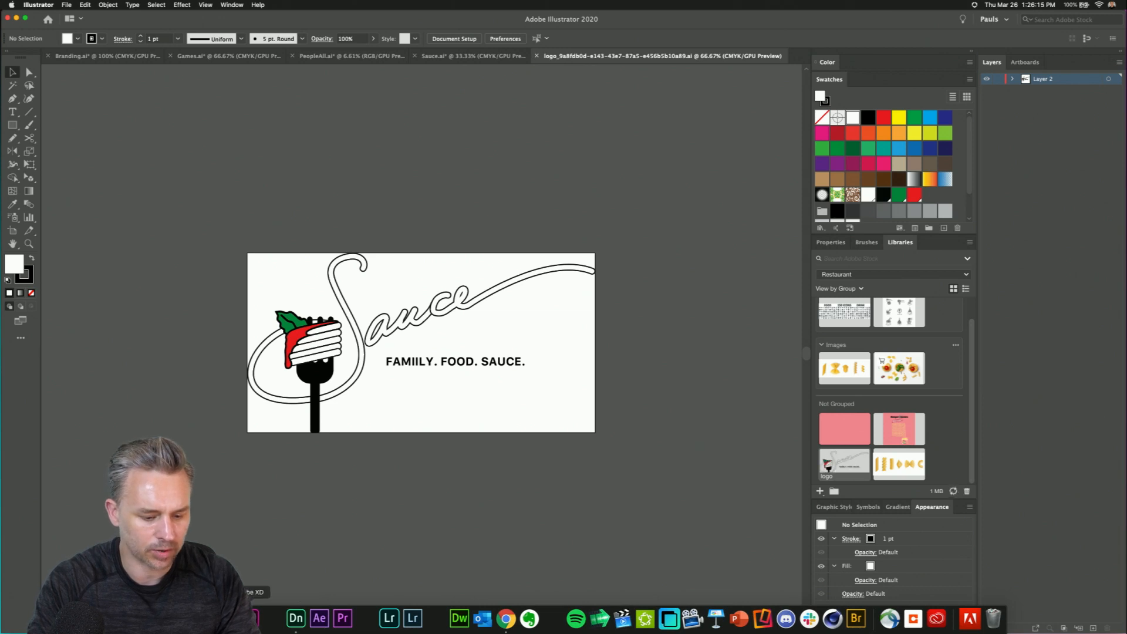
click(296, 617)
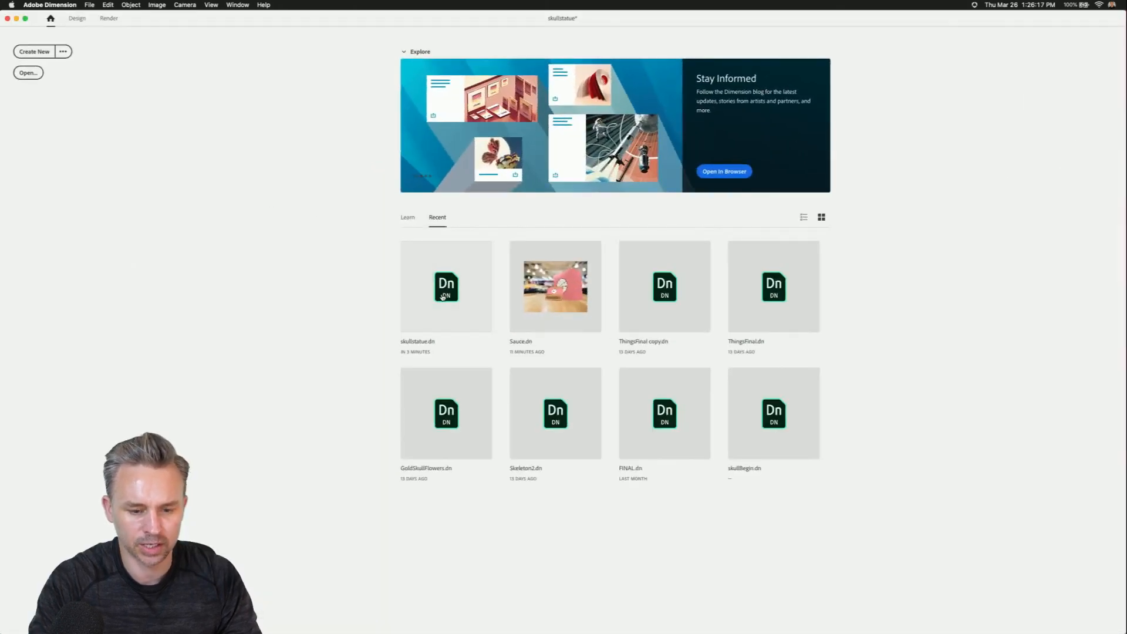
click(534, 303)
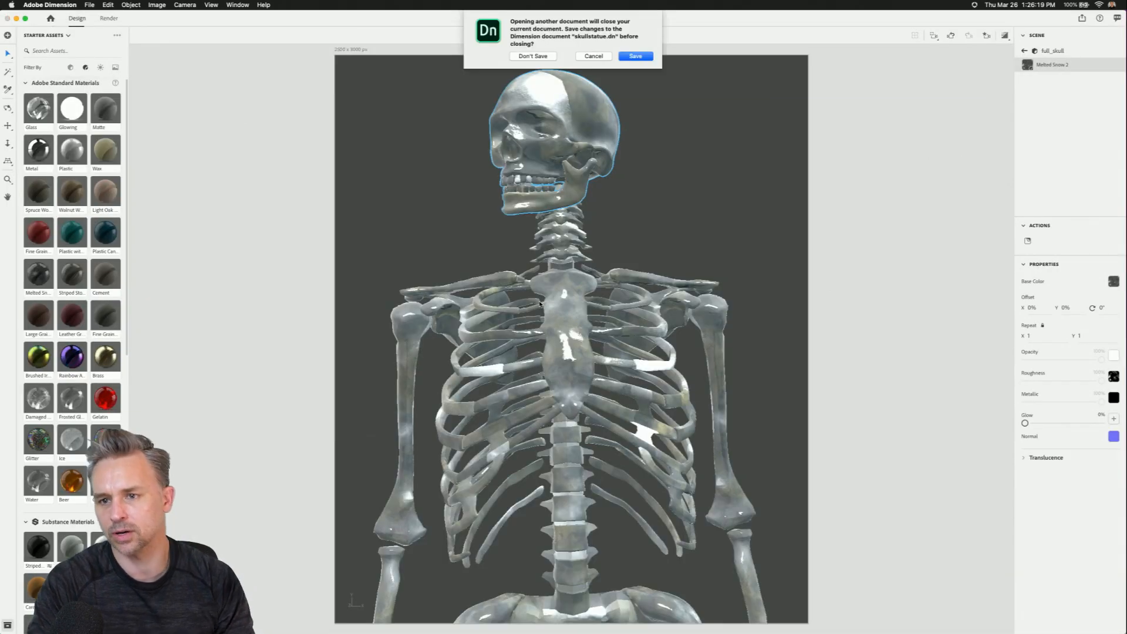
key(Return)
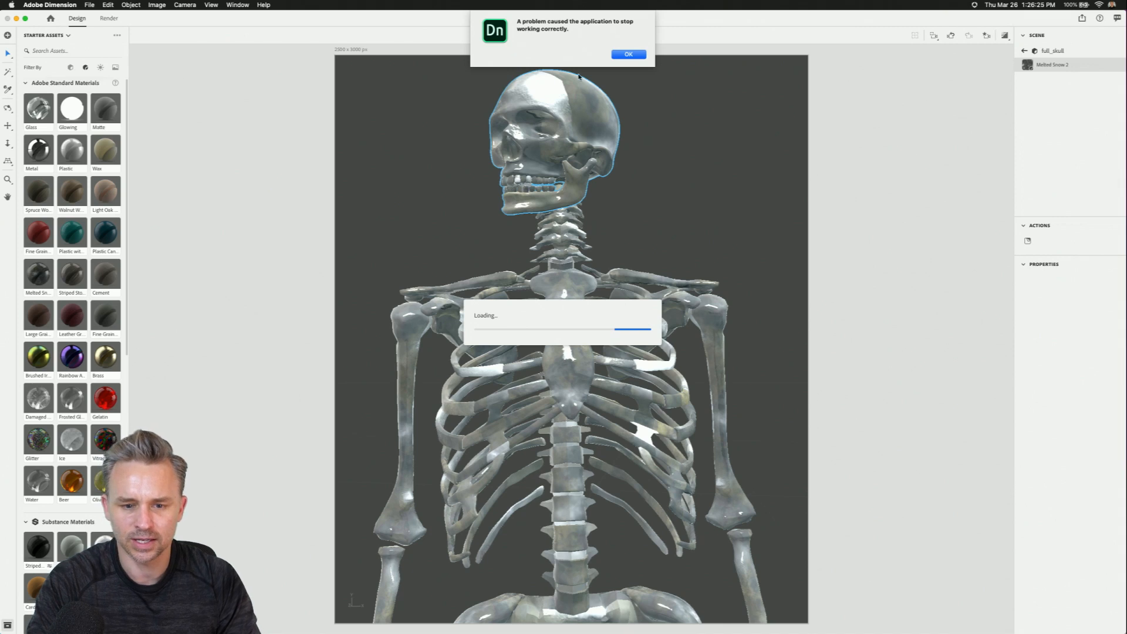
click(628, 55)
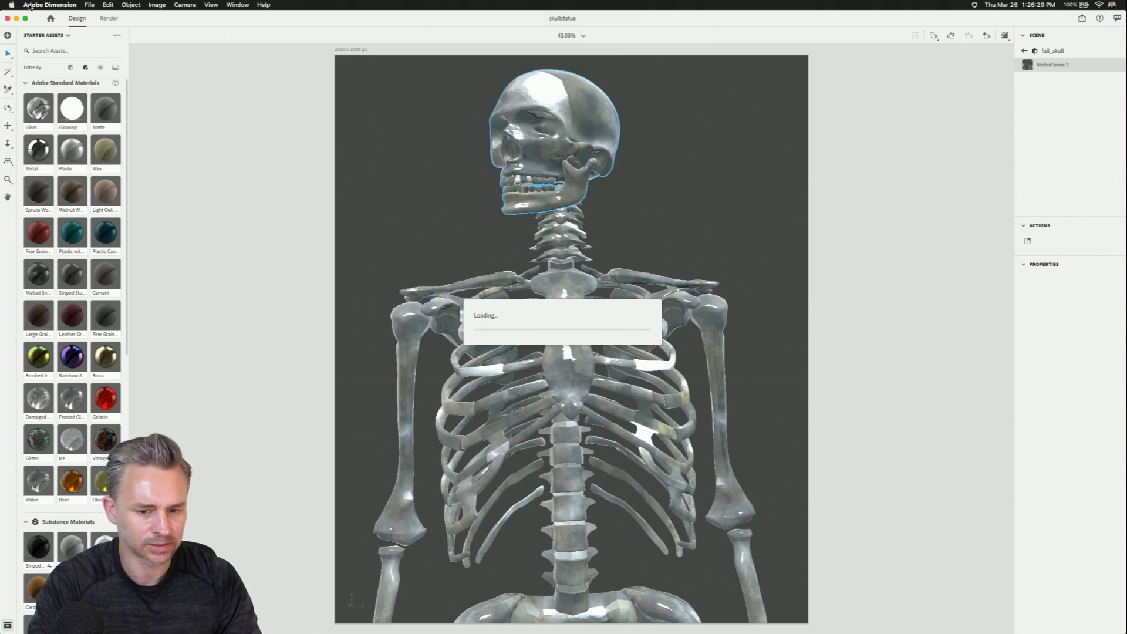
- Close and relaunch Adobe Dimension, and open the recent file Sauce.dn
click(7, 20)
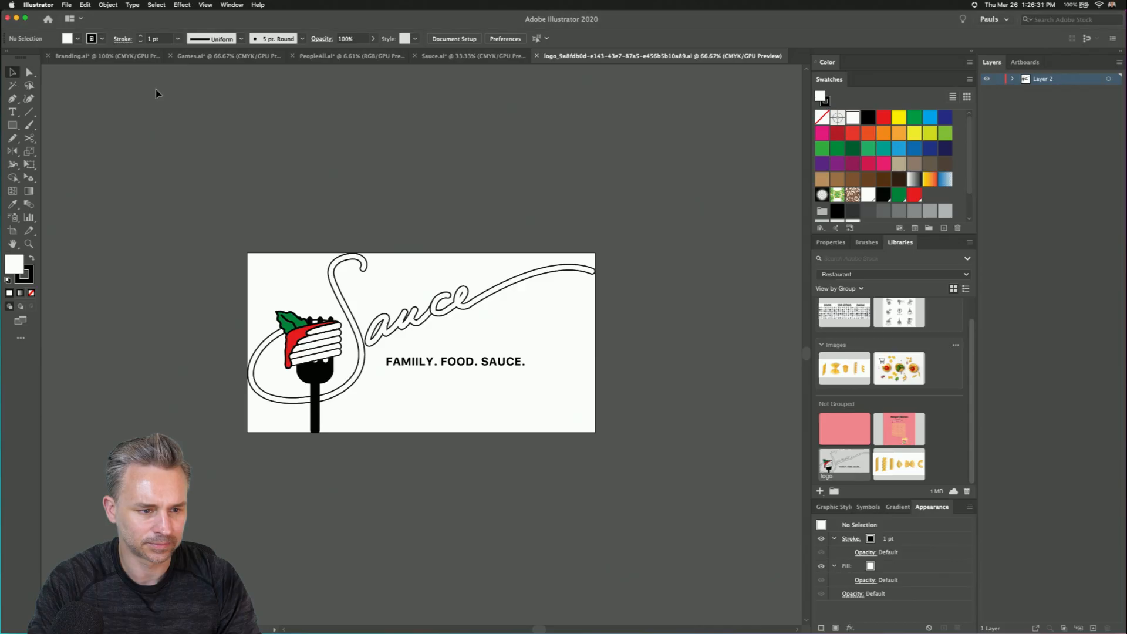
click(294, 616)
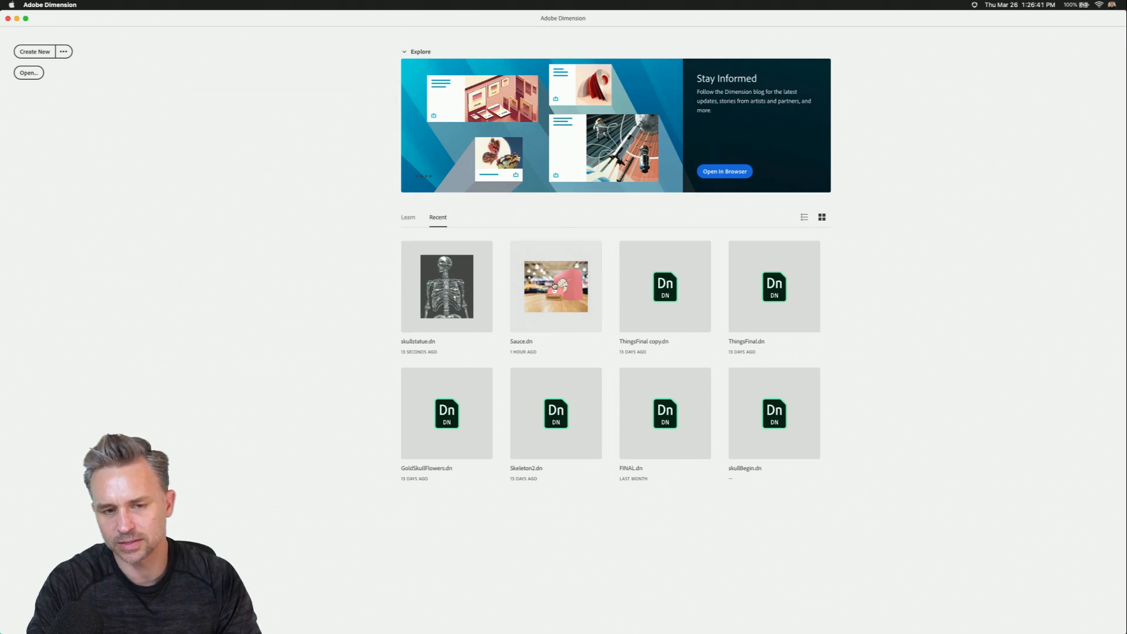
click(555, 286)
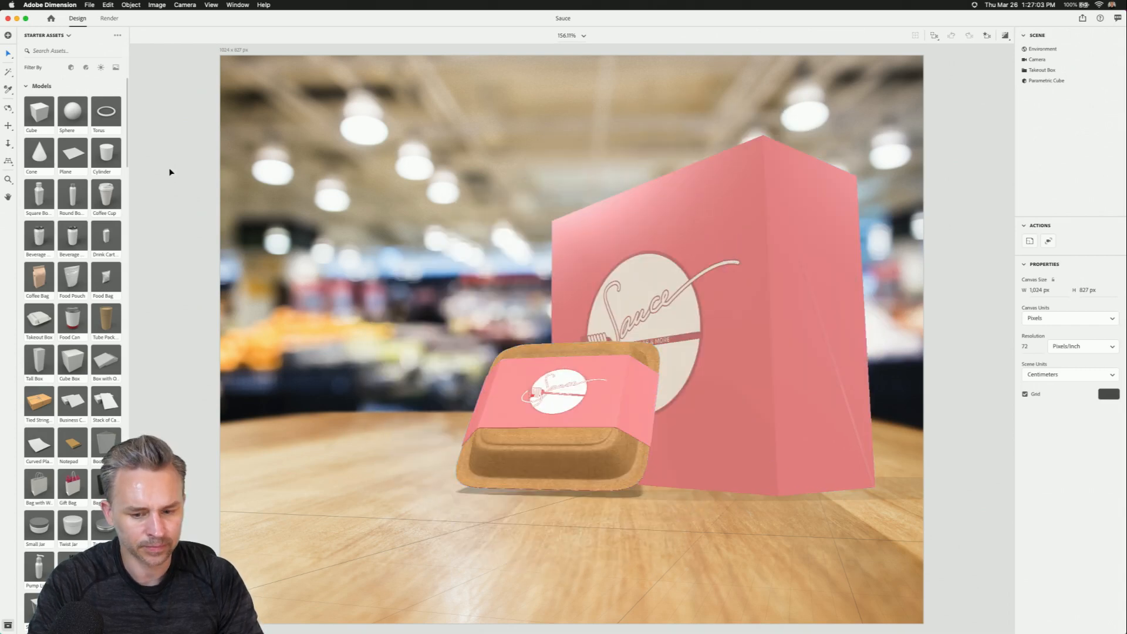
- Show the Libraries in the assets list, check the updated logo graphic in Illustrator, and return to Dimension
click(41, 36)
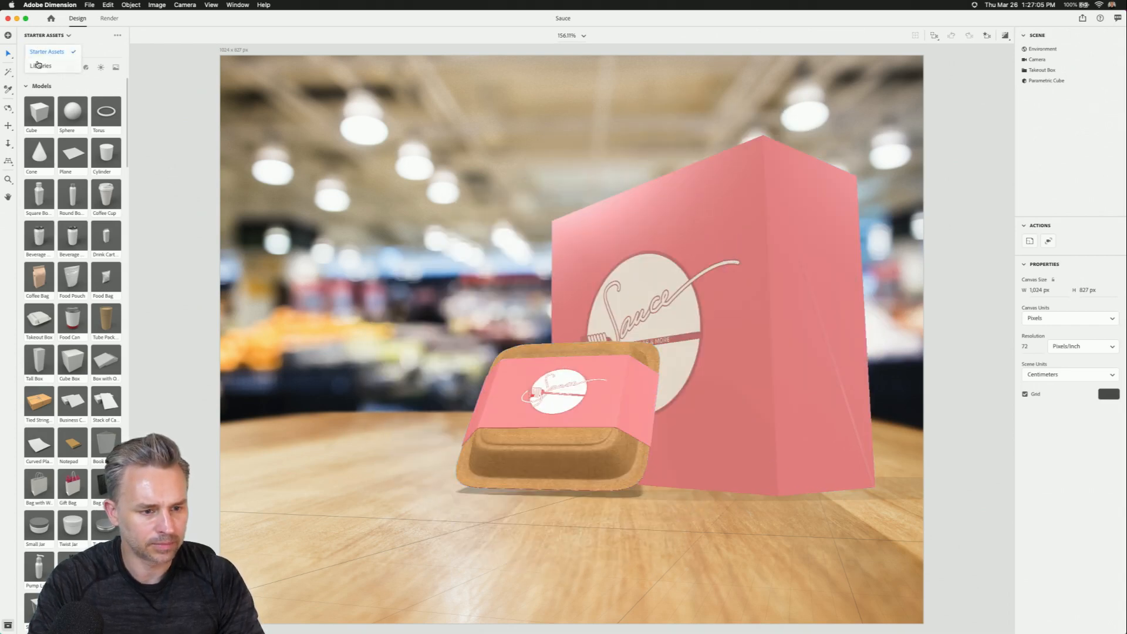
click(39, 66)
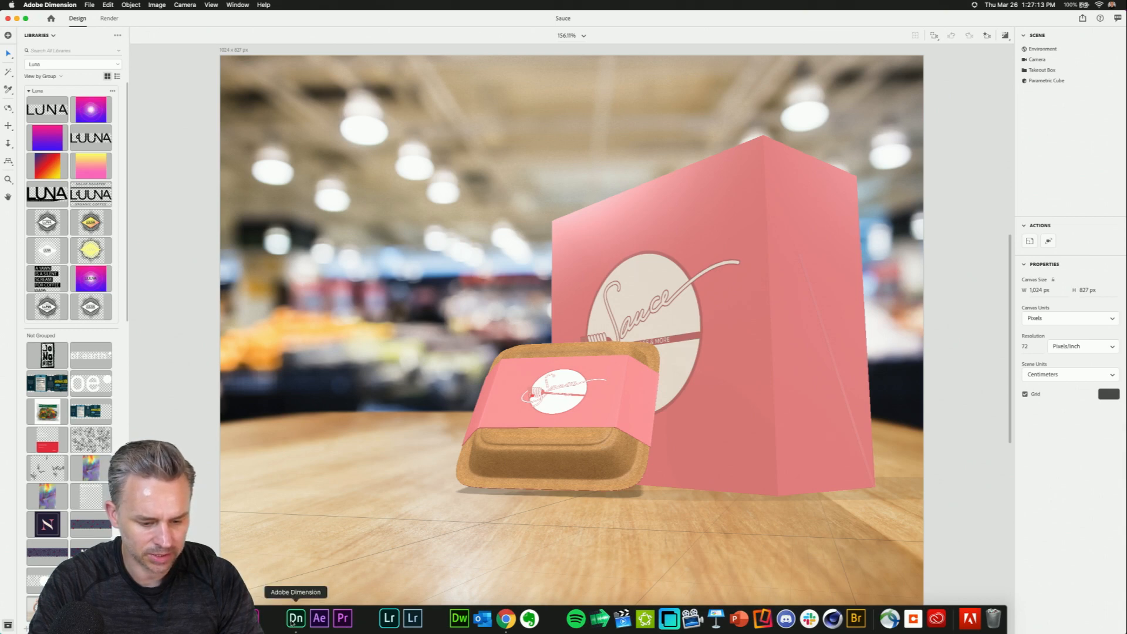
click(225, 619)
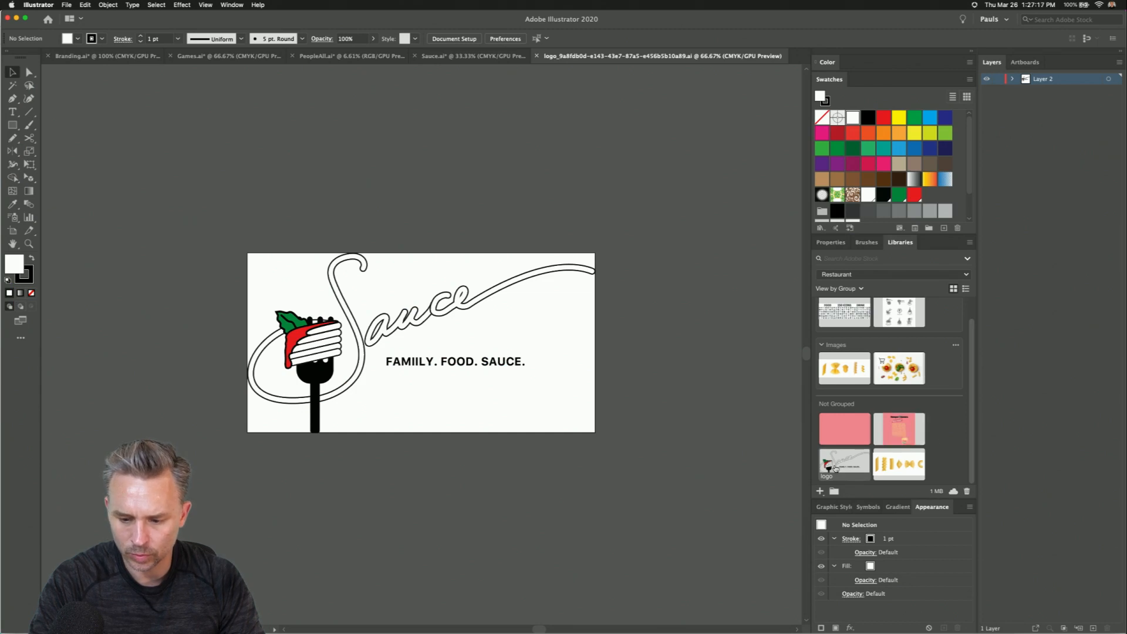
key(super+0)
key(super+w)
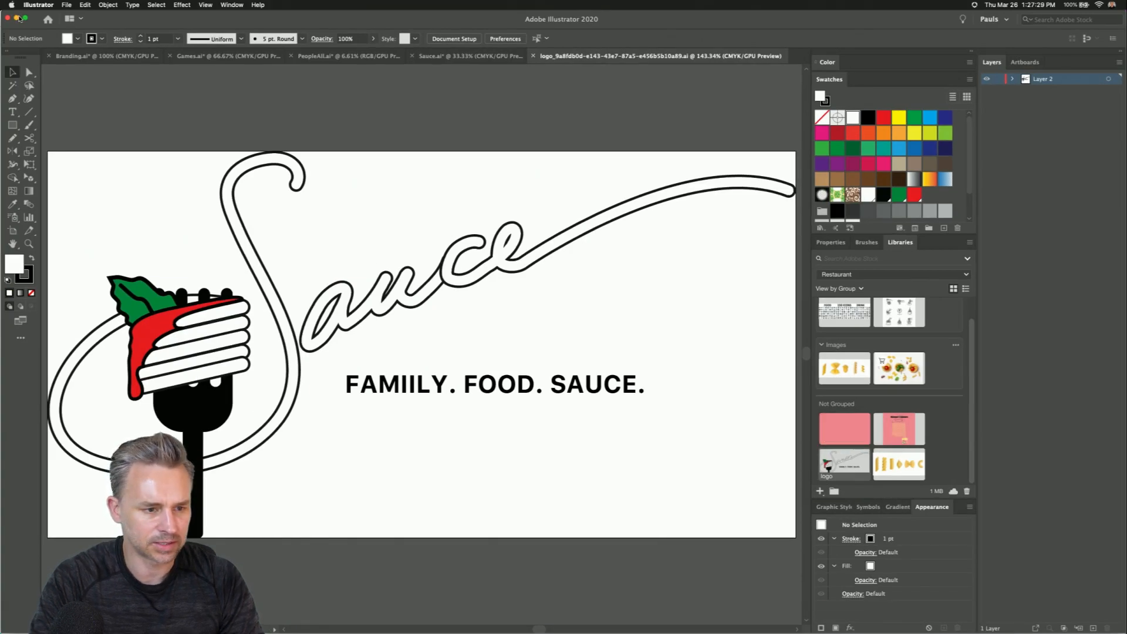
click(18, 18)
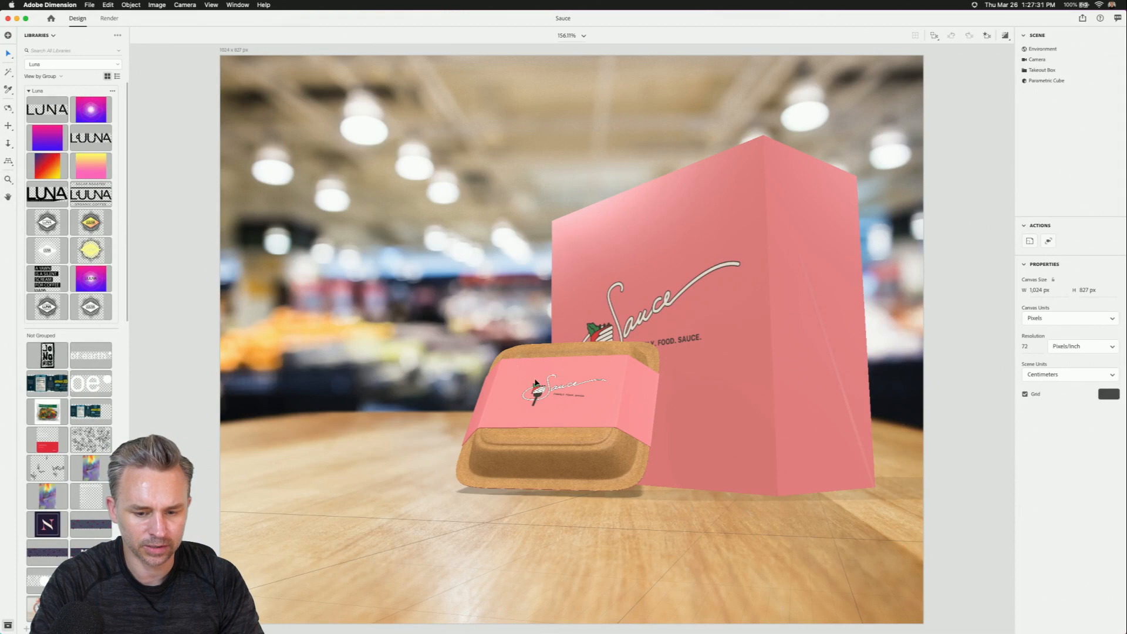
- Dismiss the crash report and orbit the camera to reframe the takeout box and the large pink bag
click(587, 391)
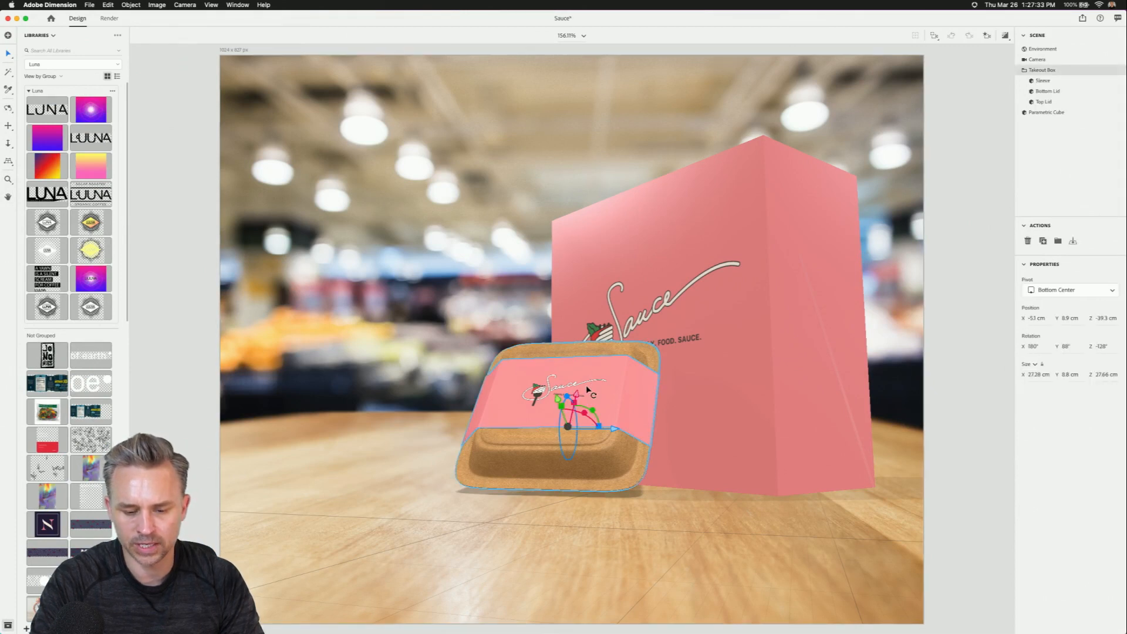
click(463, 300)
key(1)
drag(646, 290, 634, 326)
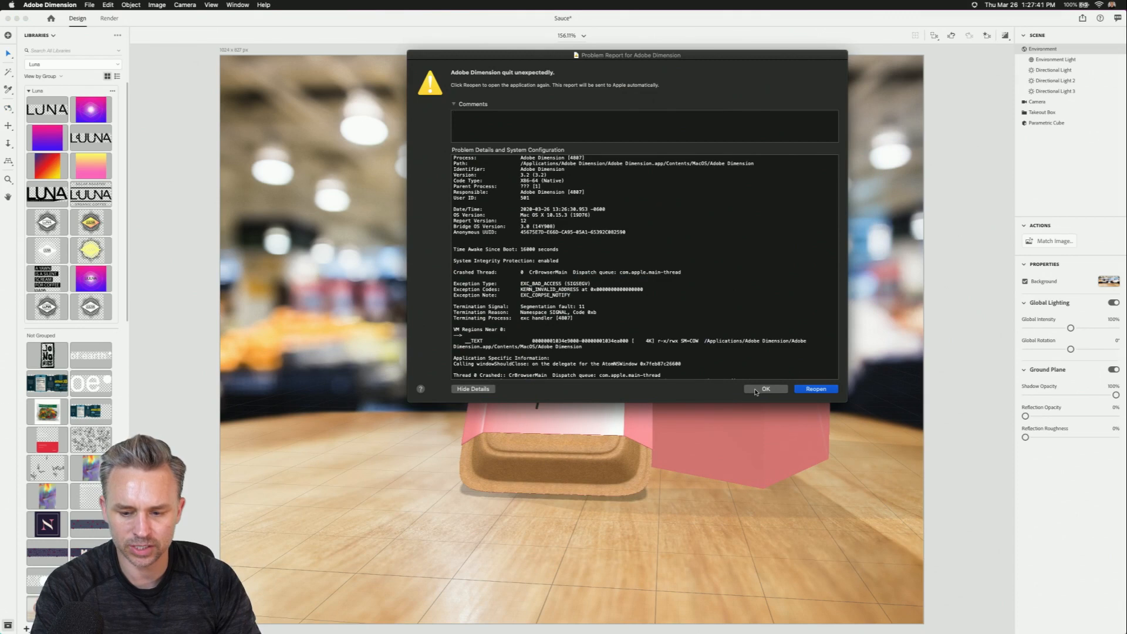
click(761, 389)
drag(540, 277, 516, 260)
key(v)
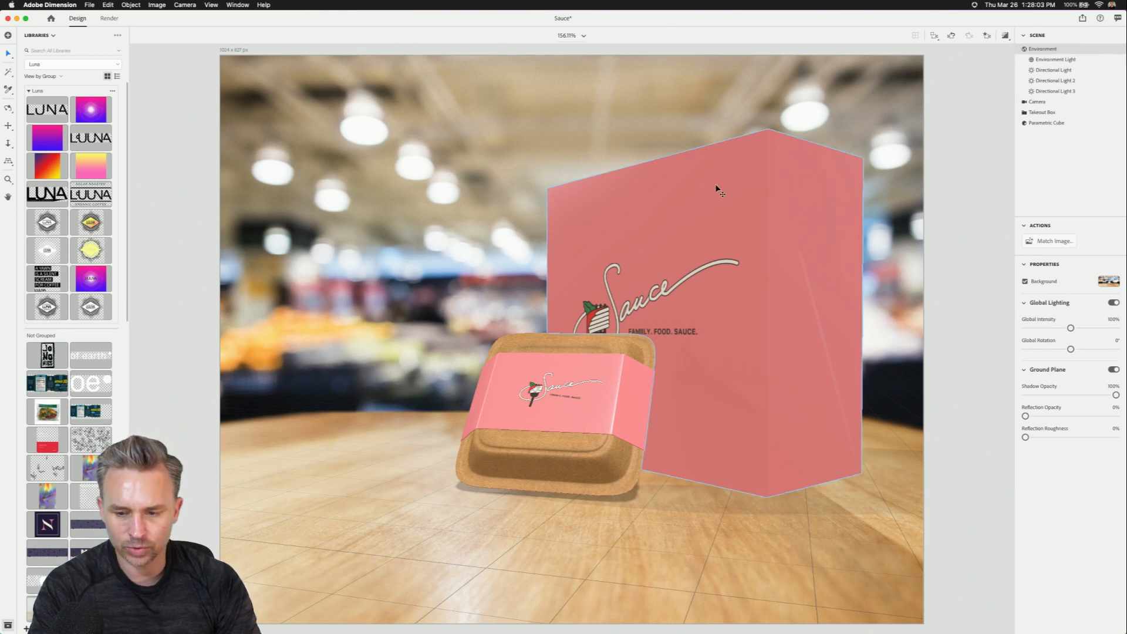
click(662, 194)
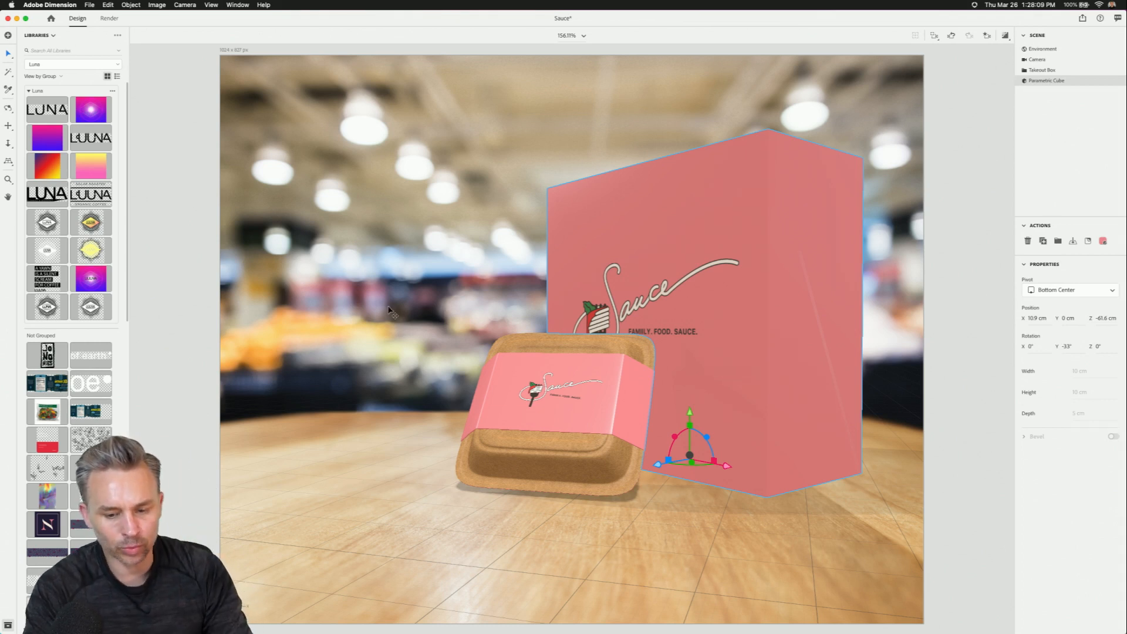
- Switch to Illustrator, close the library logo document, and bring the Games.ai document to the front
mouse_move(234, 631)
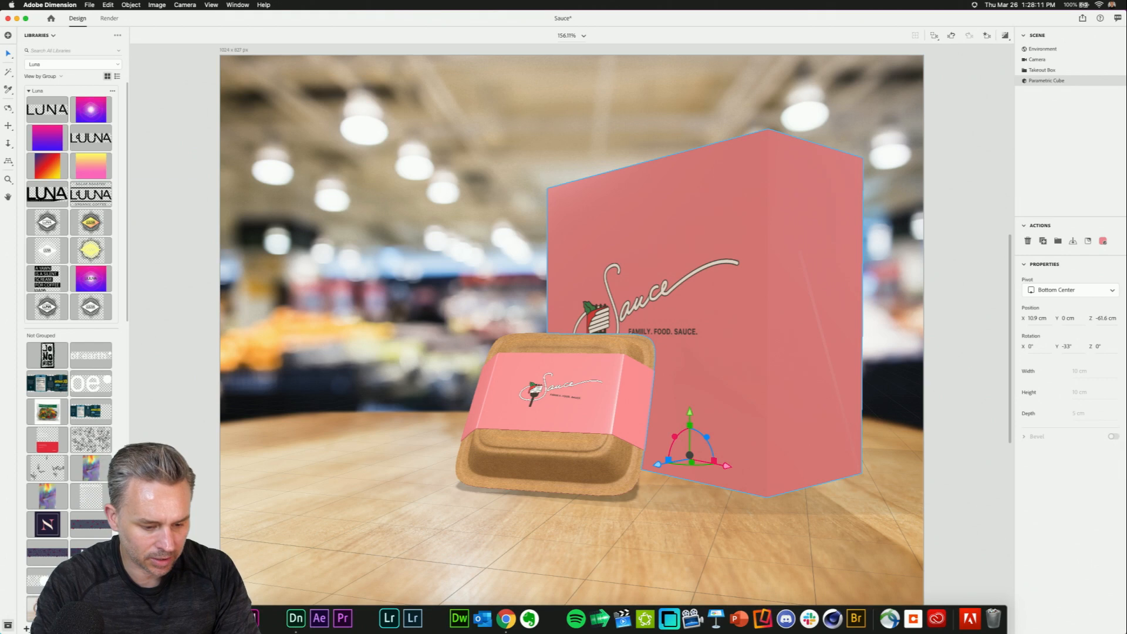
click(254, 617)
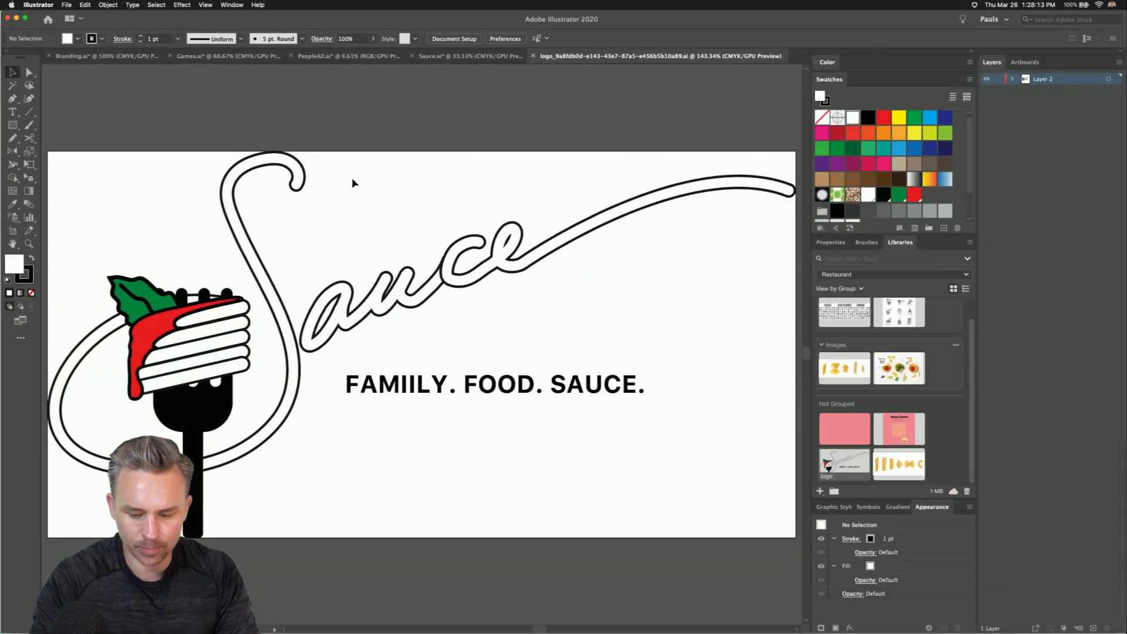
key(super+minus)
key(super+minus)
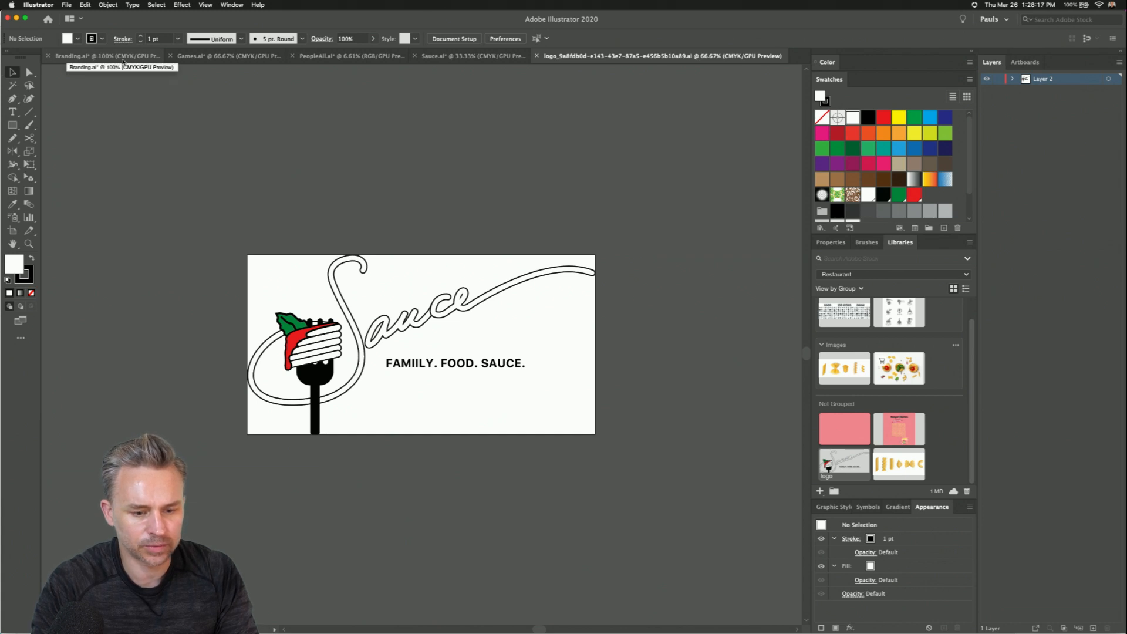
click(536, 57)
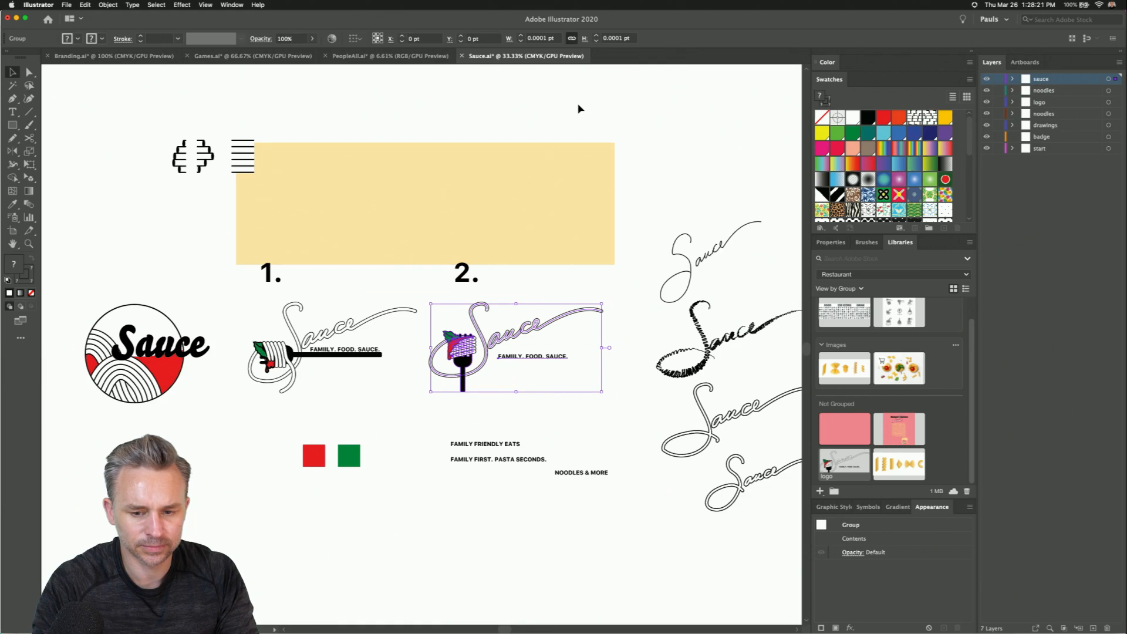
scroll(616, 196, right, 10)
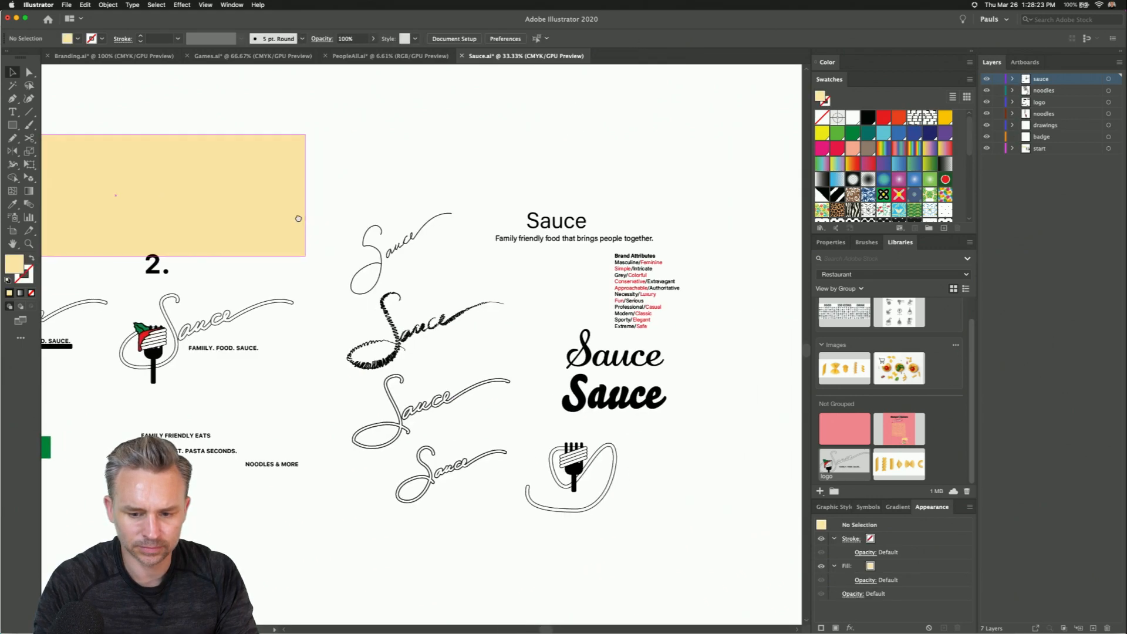
drag(298, 218, 591, 239)
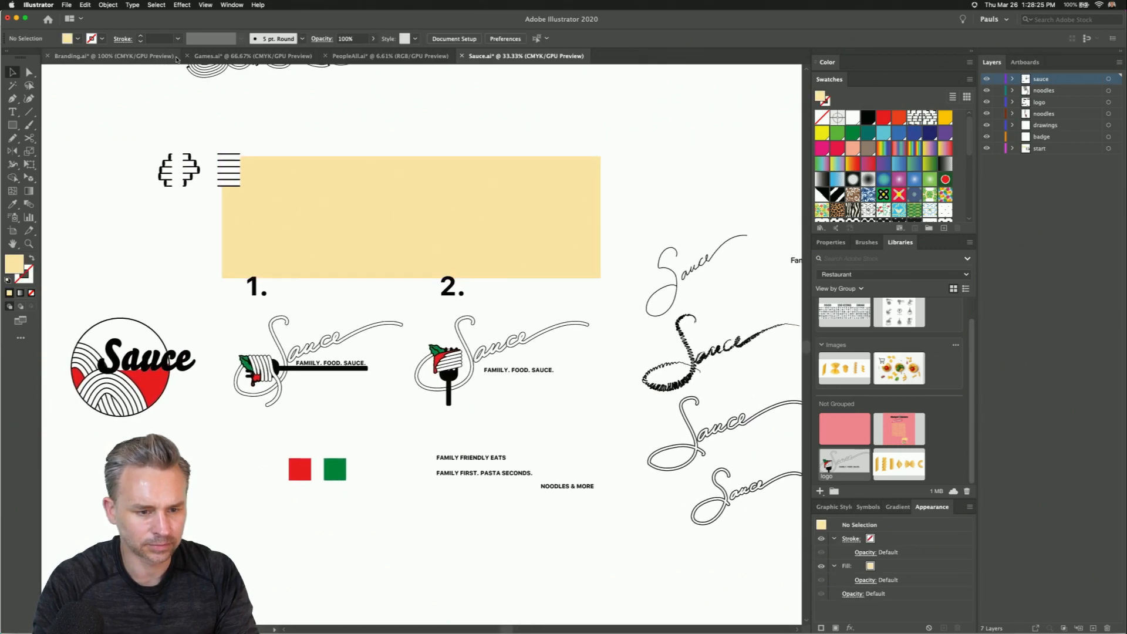
click(214, 57)
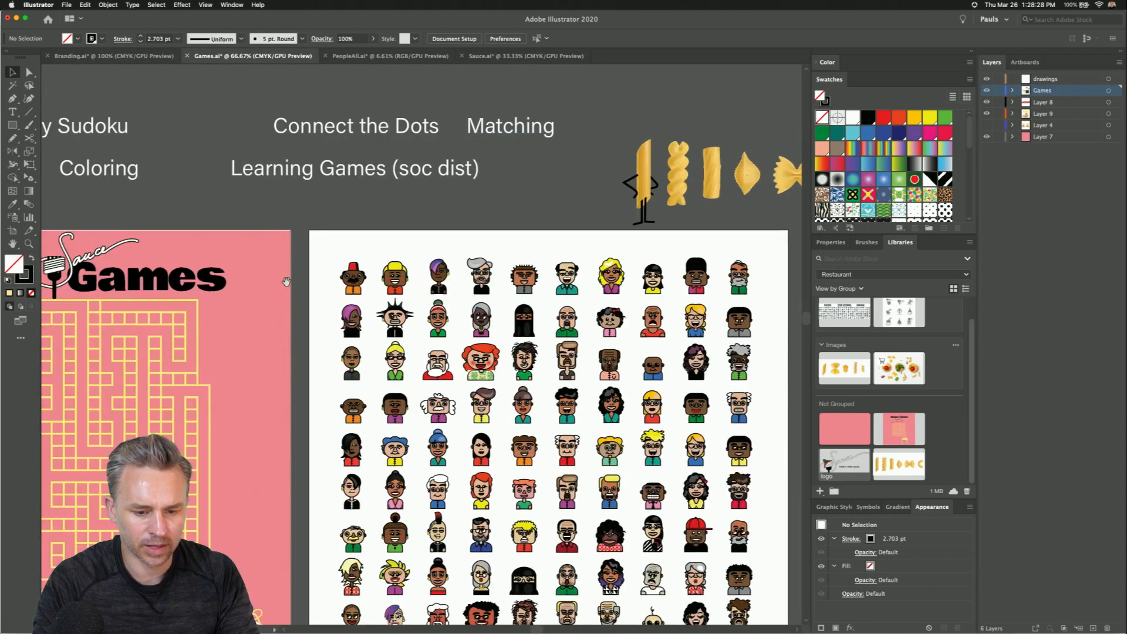
- Replace the old logo in the maze title with the library logo at about 301 × 155 pt, and shift the word Games away from it
drag(286, 282, 625, 146)
scroll(382, 133, down, 1)
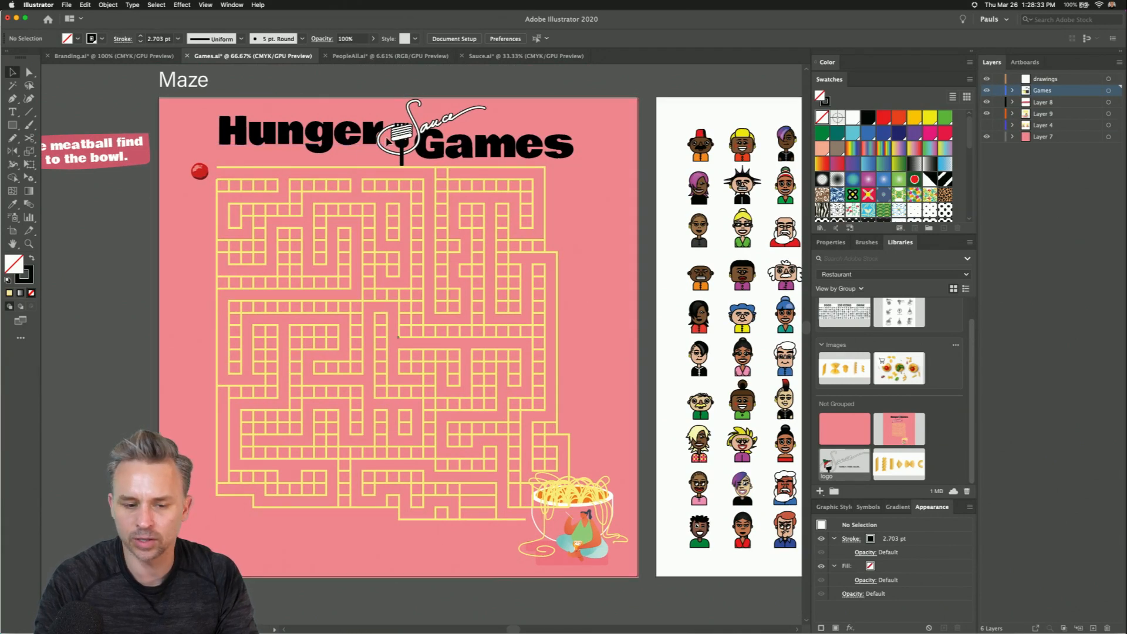
scroll(395, 139, left, 1)
click(403, 141)
key(Delete)
drag(808, 464, 585, 333)
drag(378, 107, 378, 106)
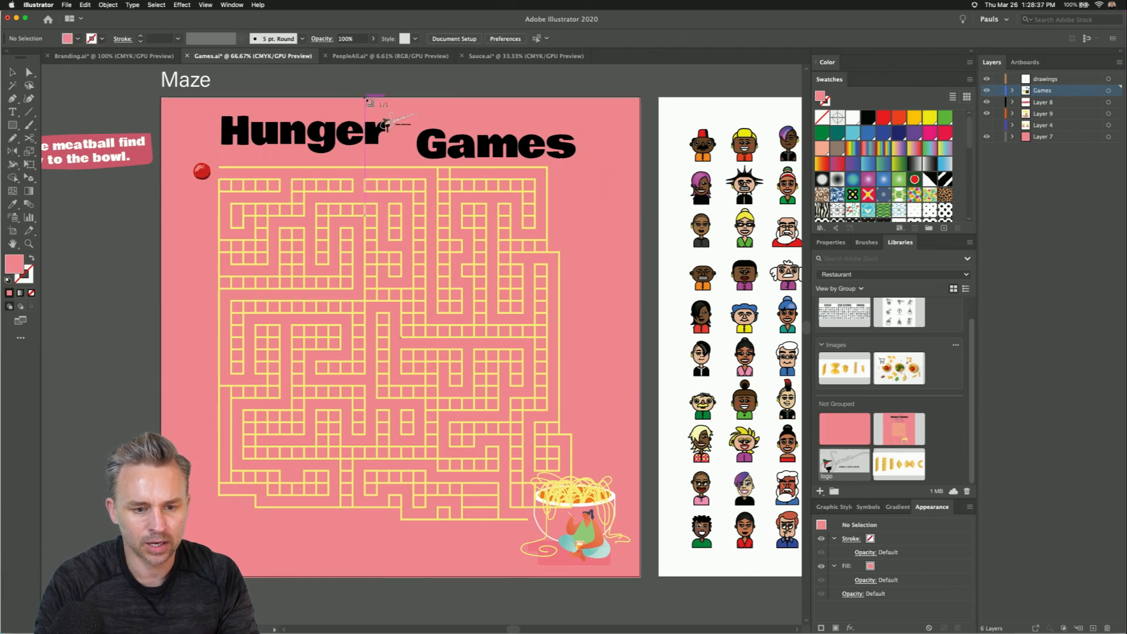
drag(477, 193, 499, 206)
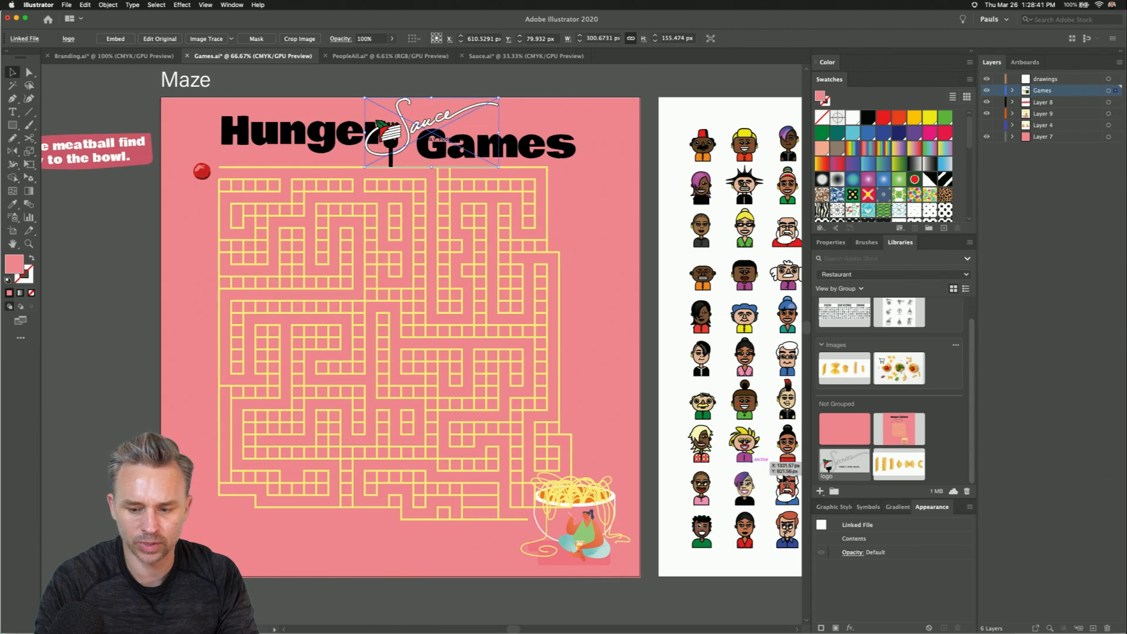
drag(515, 146, 557, 141)
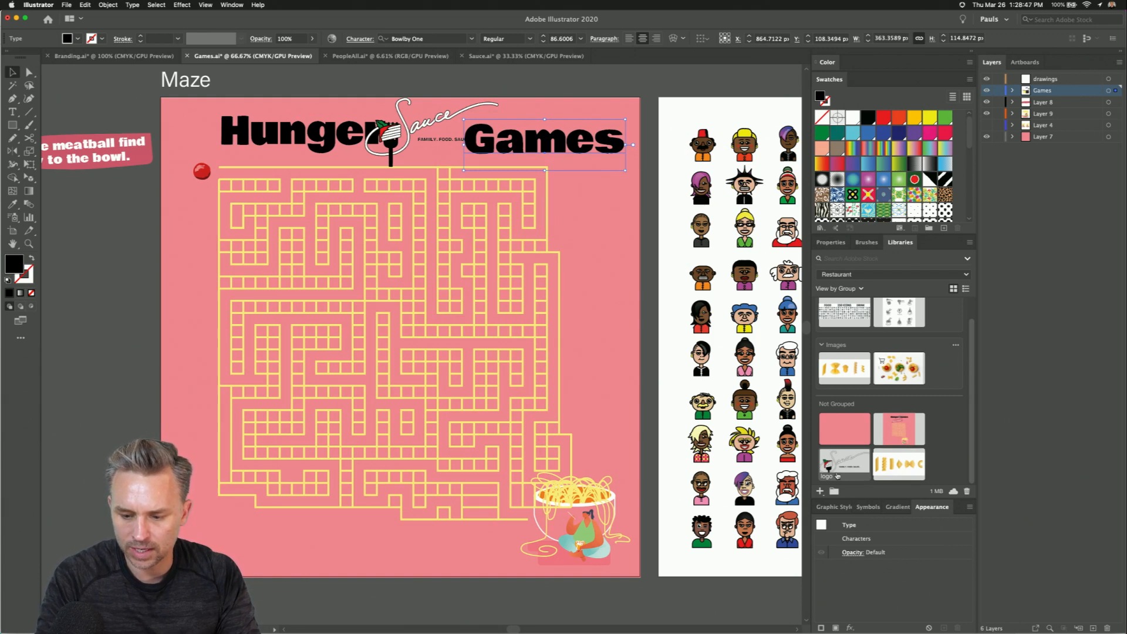
- Duplicate the logo graphic in the Restaurant library and rename the copy "logo w tagline"
right_click(841, 464)
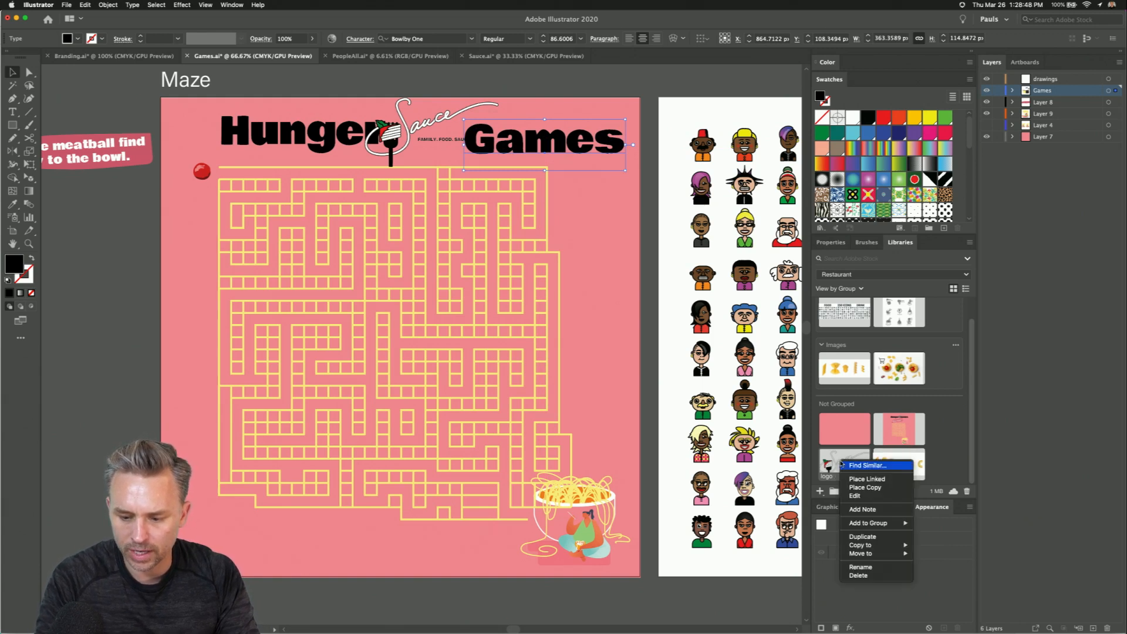
click(863, 536)
scroll(886, 440, down, 1)
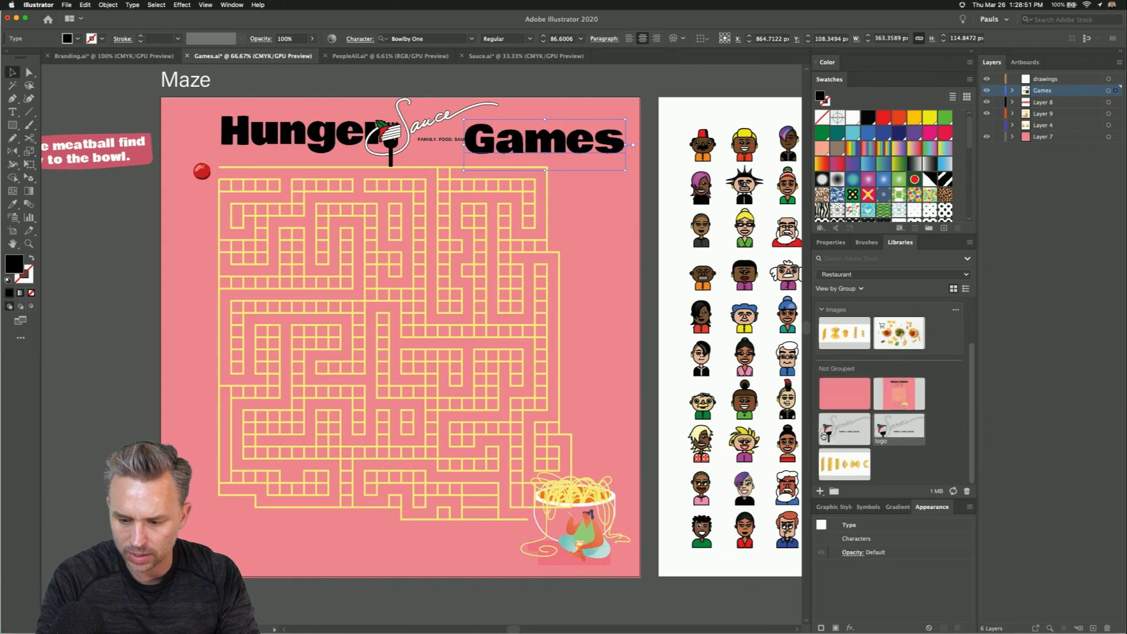
double_click(880, 441)
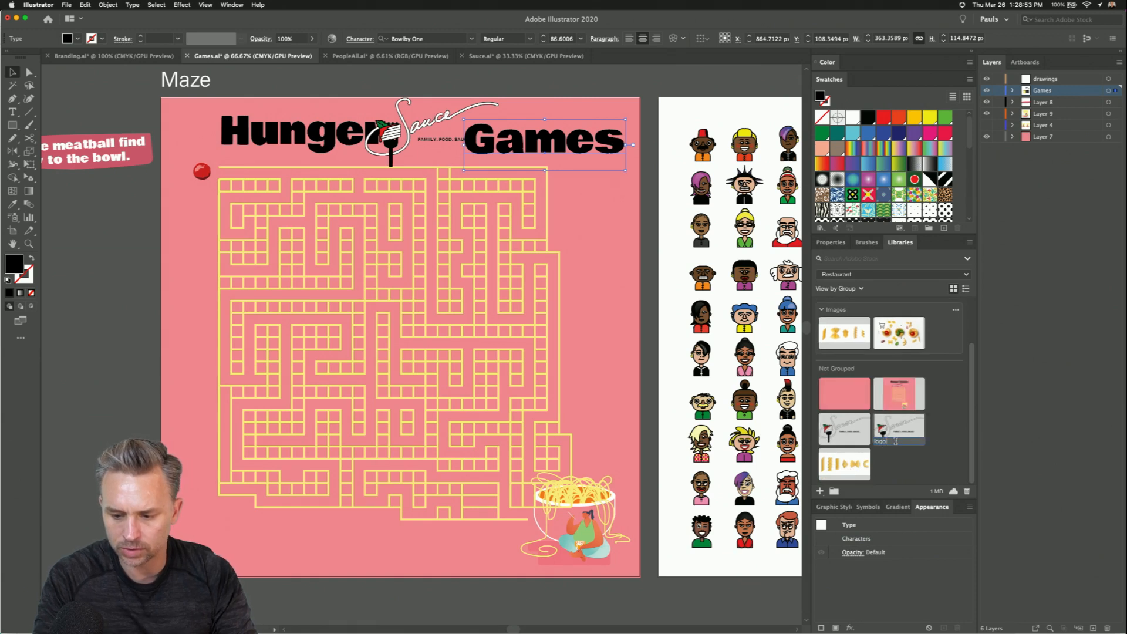
text(w tagline)
key(Return)
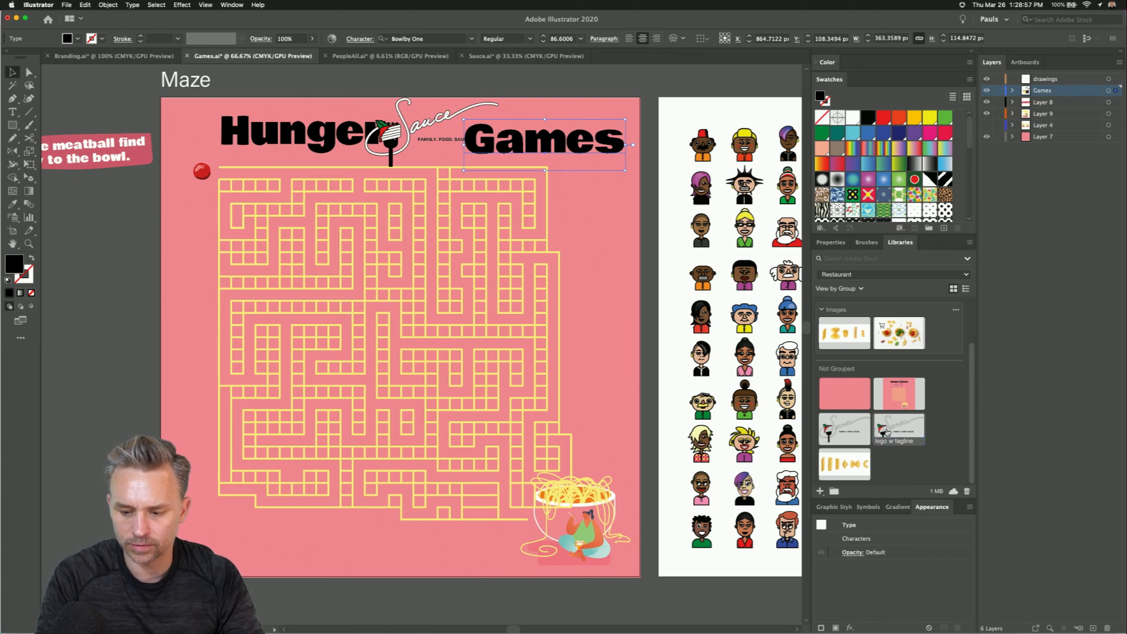
- Open both library logo graphics, ungroup the artwork of the original logo, and delete its tagline
double_click(887, 432)
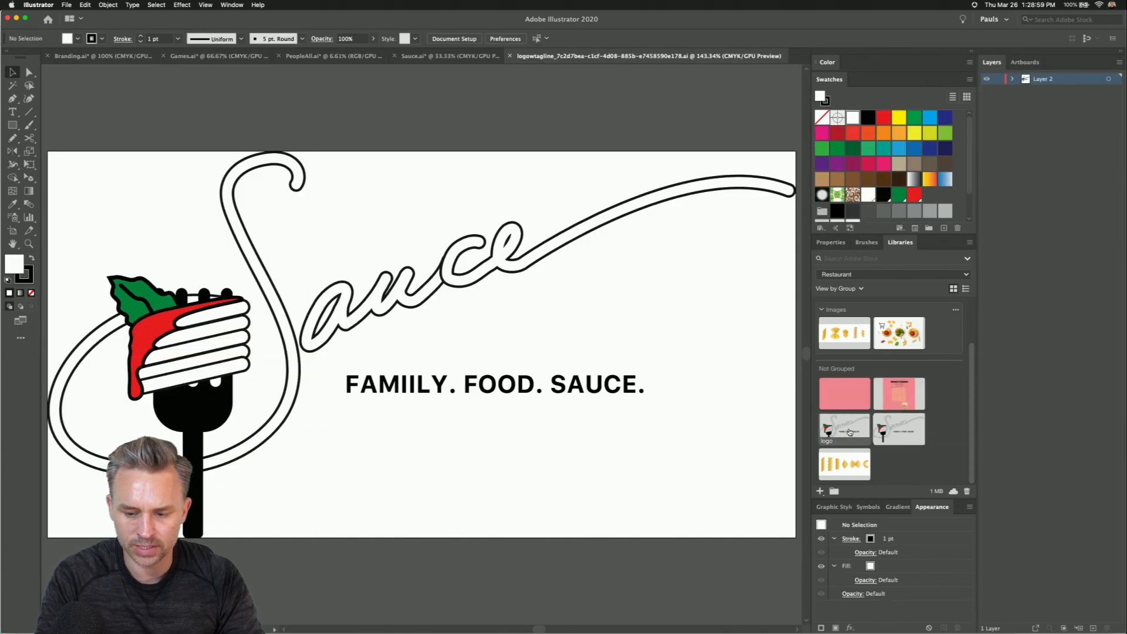
double_click(849, 432)
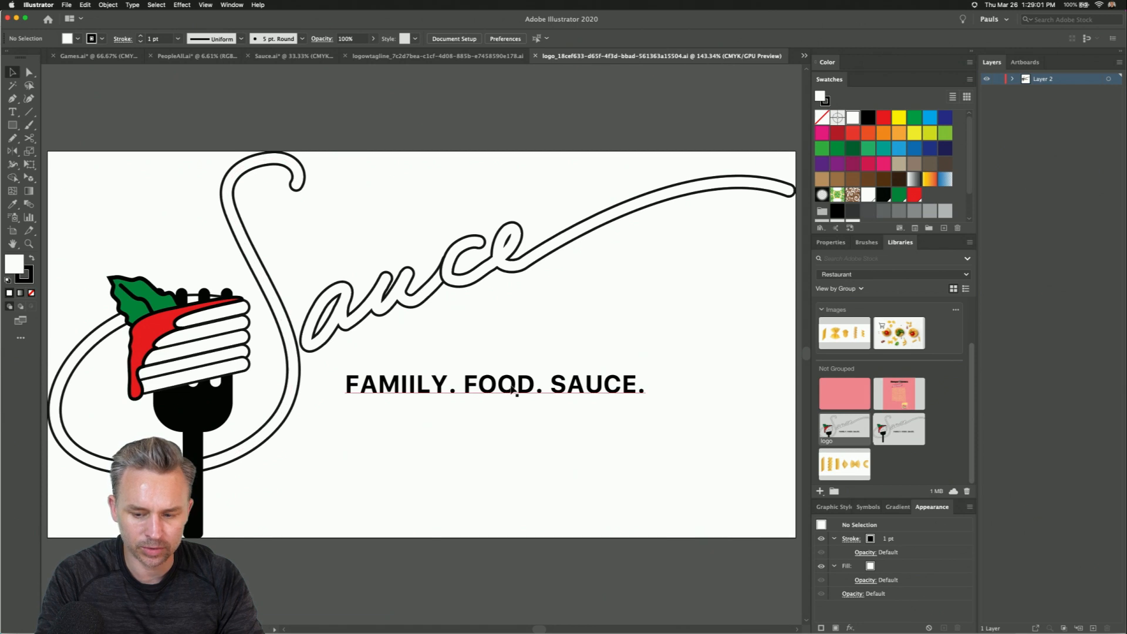
key(super+a)
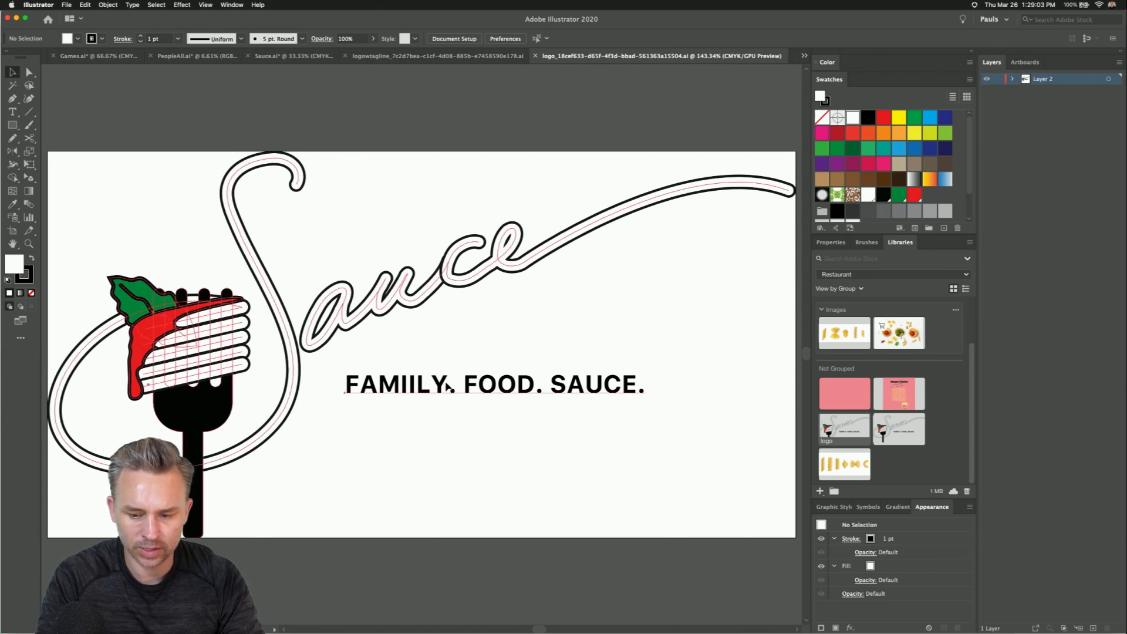
key(BackSpace)
key(super+z)
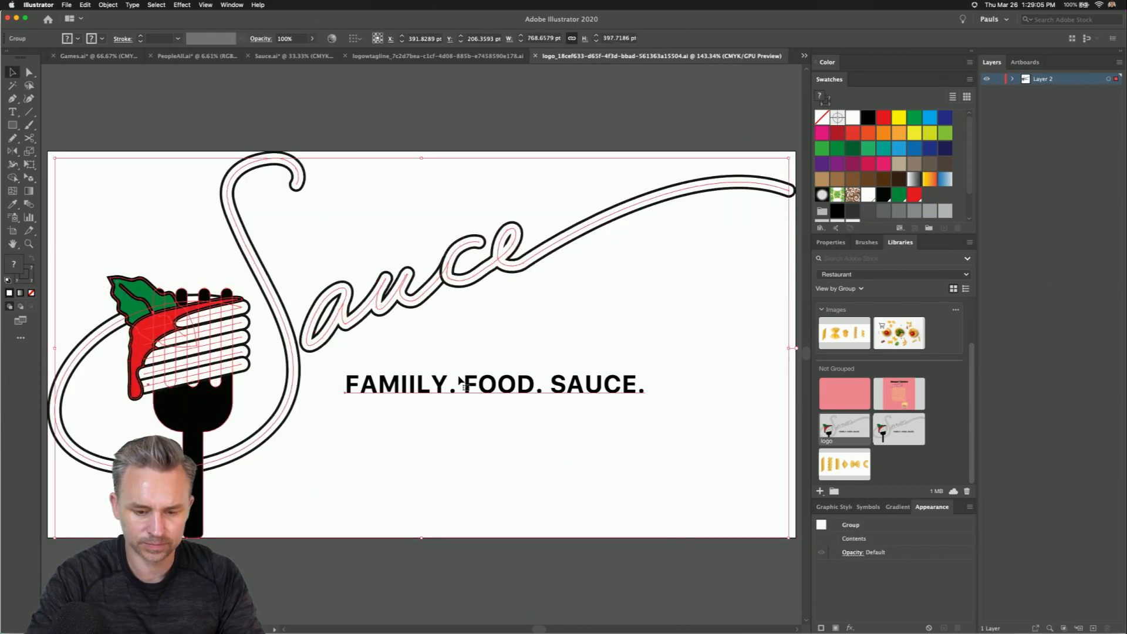
right_click(458, 381)
click(405, 452)
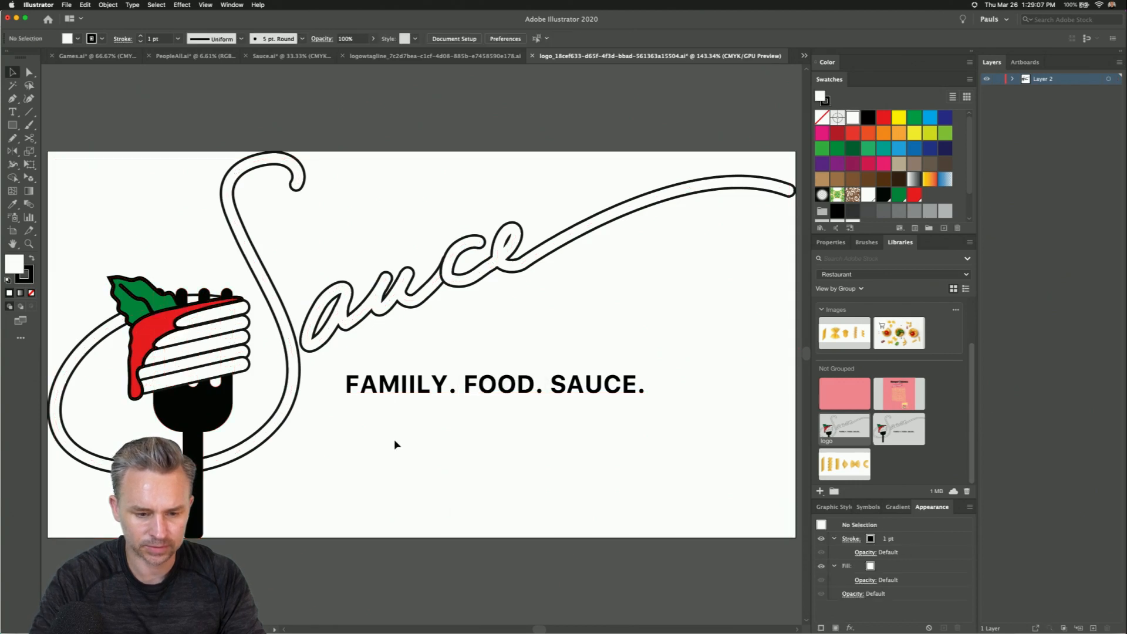
click(387, 382)
key(BackSpace)
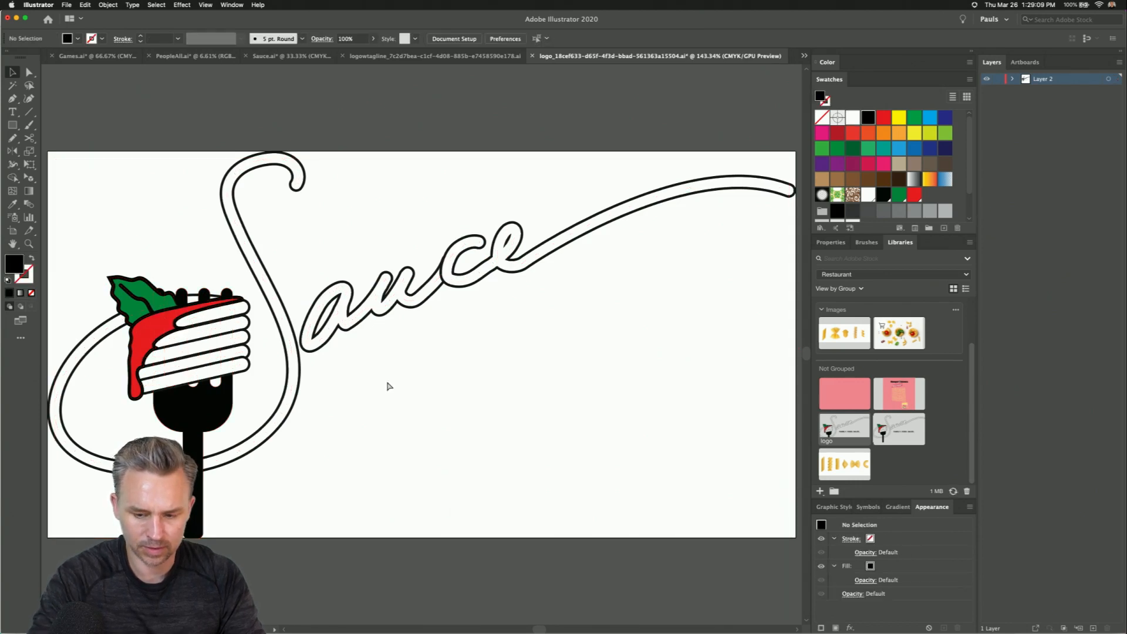
- Save the edited logo graphic and close both library logo documents
key(super+s)
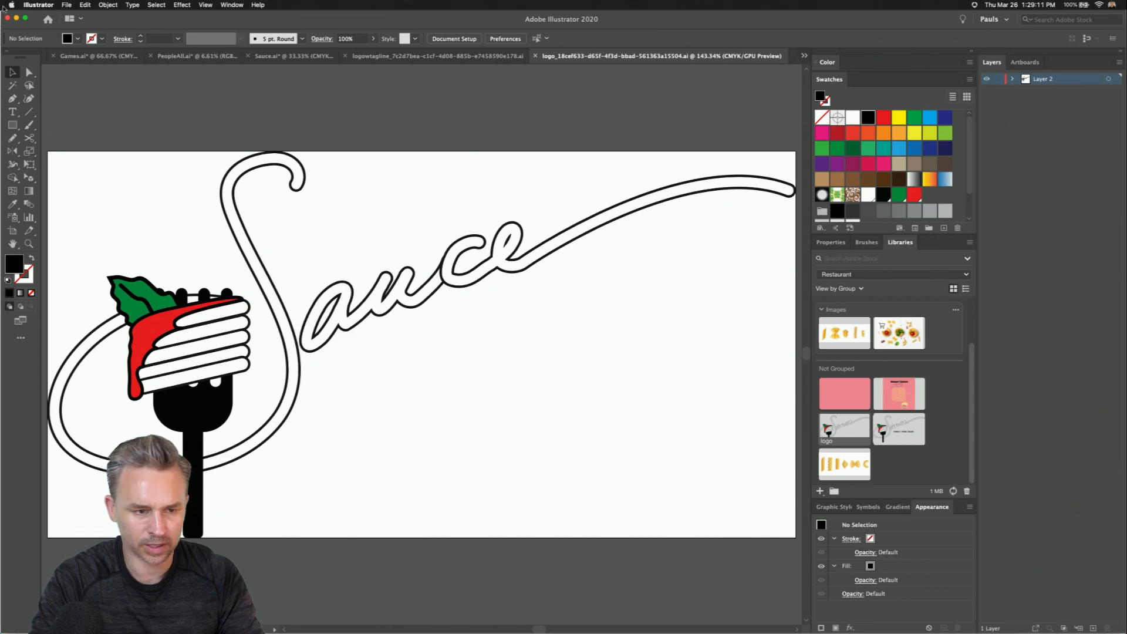
key(super+w)
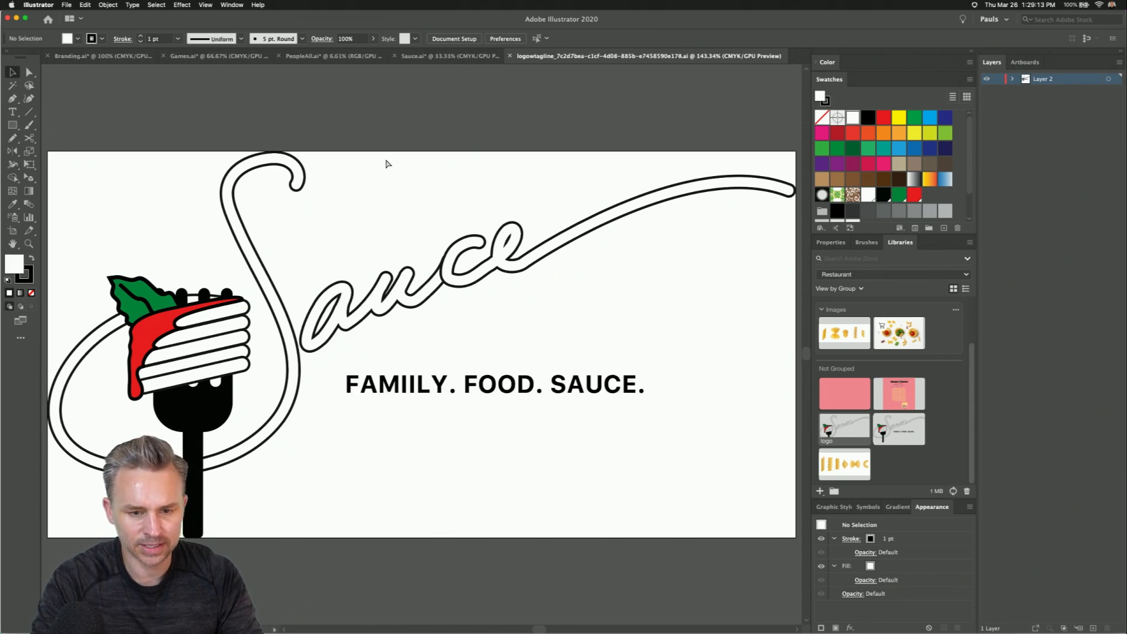
key(super+w)
- Reposition the words Games and Hunger around the logo in the maze title
click(500, 148)
drag(534, 148, 492, 150)
drag(283, 140, 271, 127)
drag(633, 202, 275, 226)
mouse_move(580, 157)
mouse_down()
mouse_move(557, 192)
mouse_move(565, 167)
mouse_up()
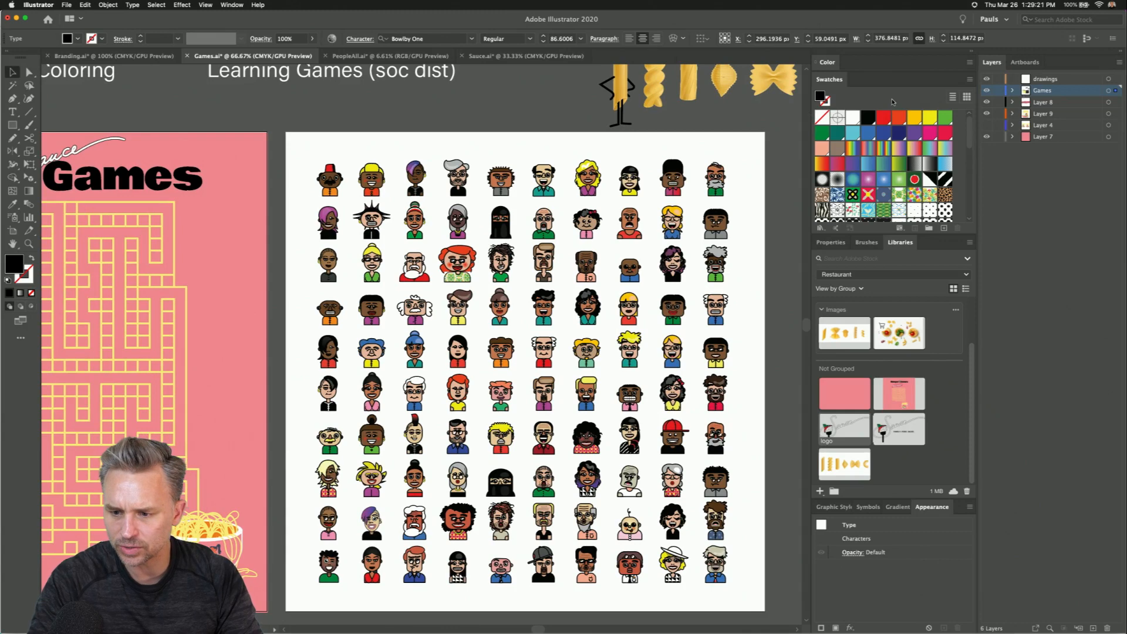
click(986, 91)
click(987, 90)
- Select all six pasta shapes above the character artboard and copy them without the stick-figure limbs
drag(622, 137, 471, 304)
click(471, 219)
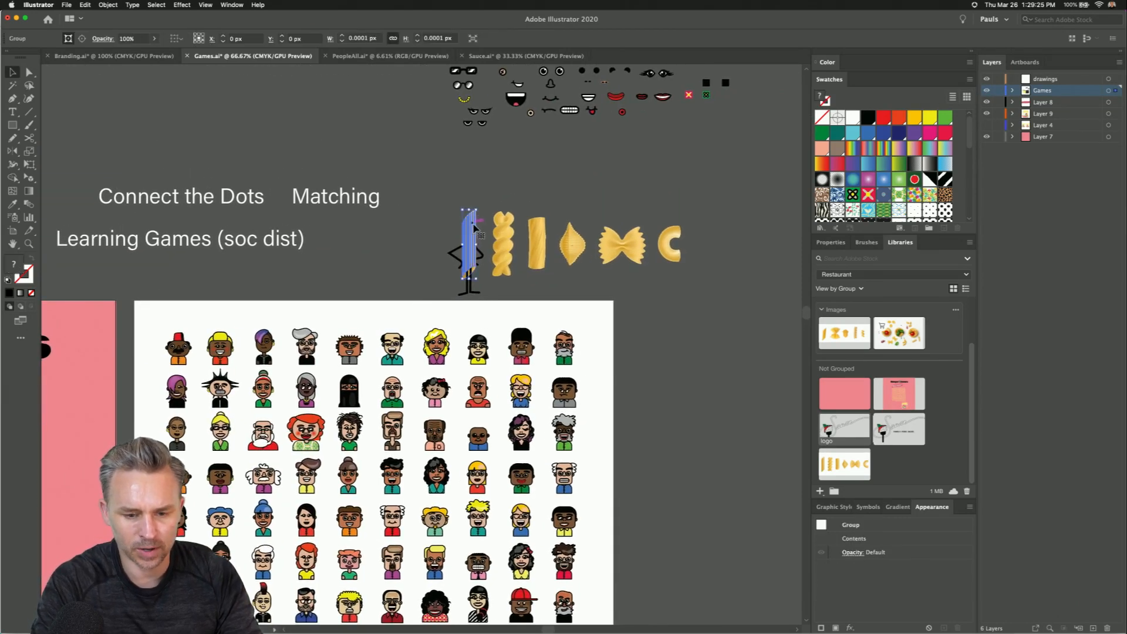
shift+click(503, 235)
shift+click(537, 241)
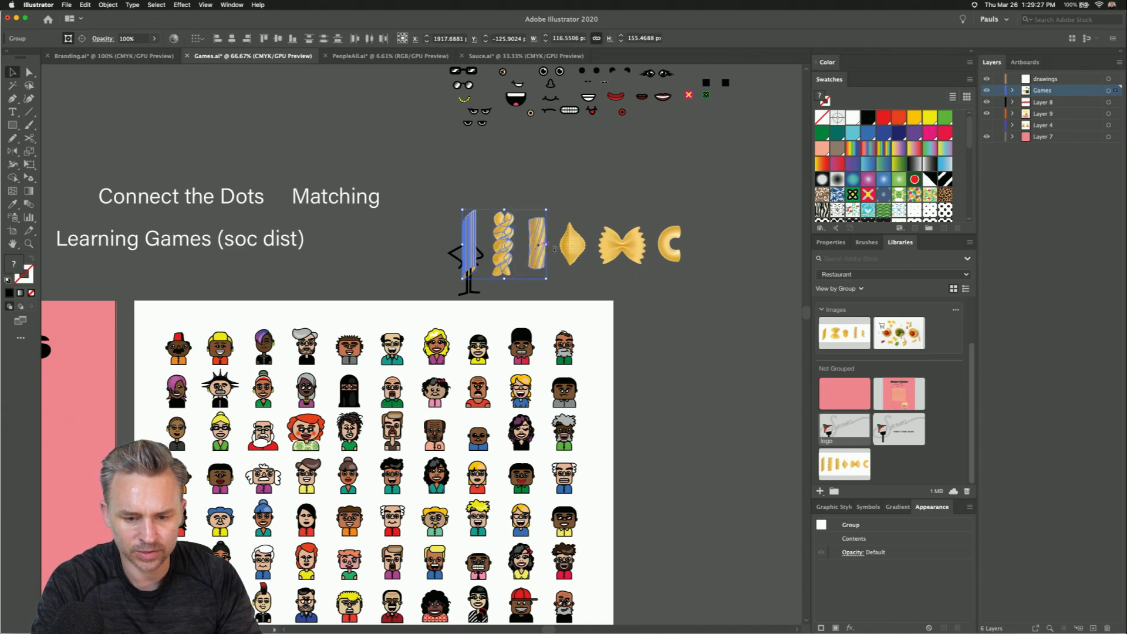
shift+click(573, 244)
shift+click(625, 252)
shift+click(669, 244)
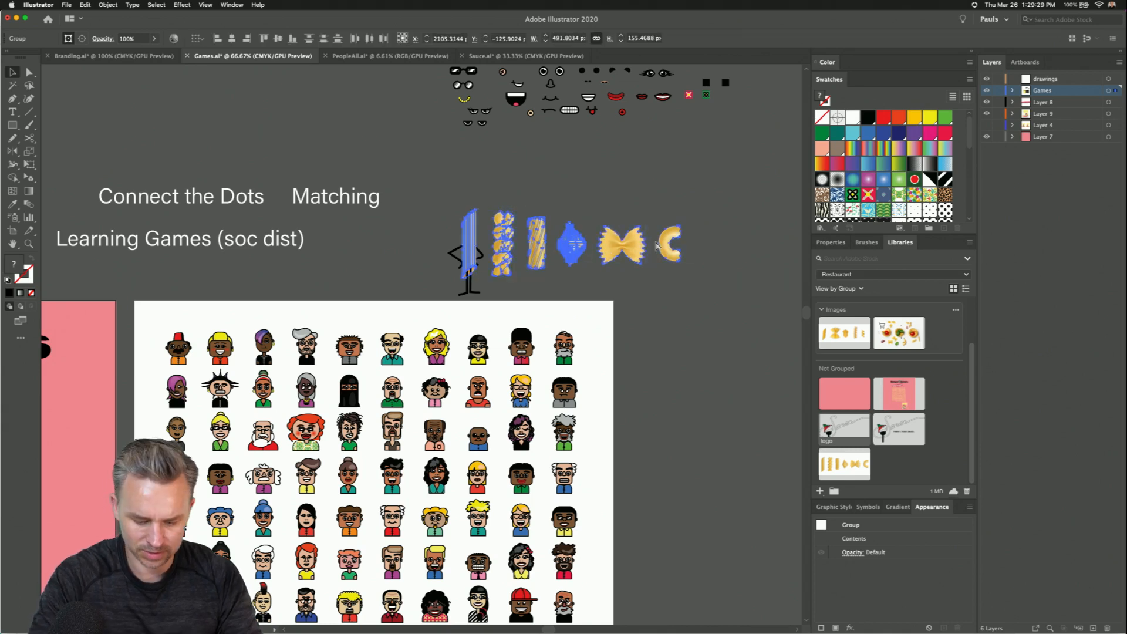
- Duplicate the character artboard without its artwork to make a blank 1080 by 1080 px artboard beside it
key(space)
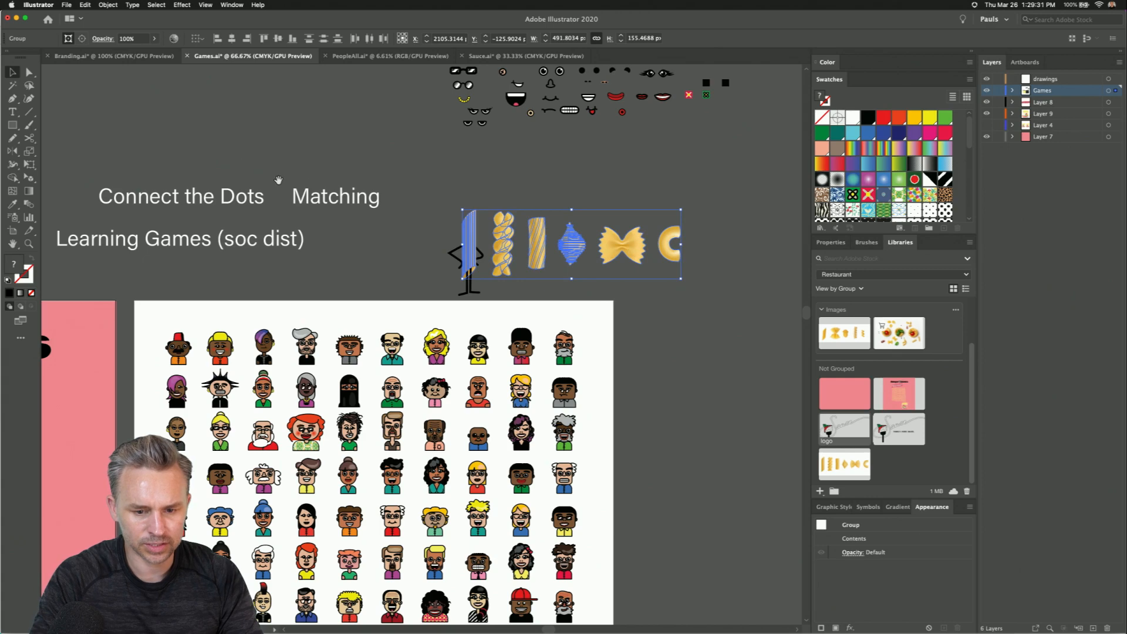
drag(540, 241, 156, 83)
click(143, 164)
click(11, 231)
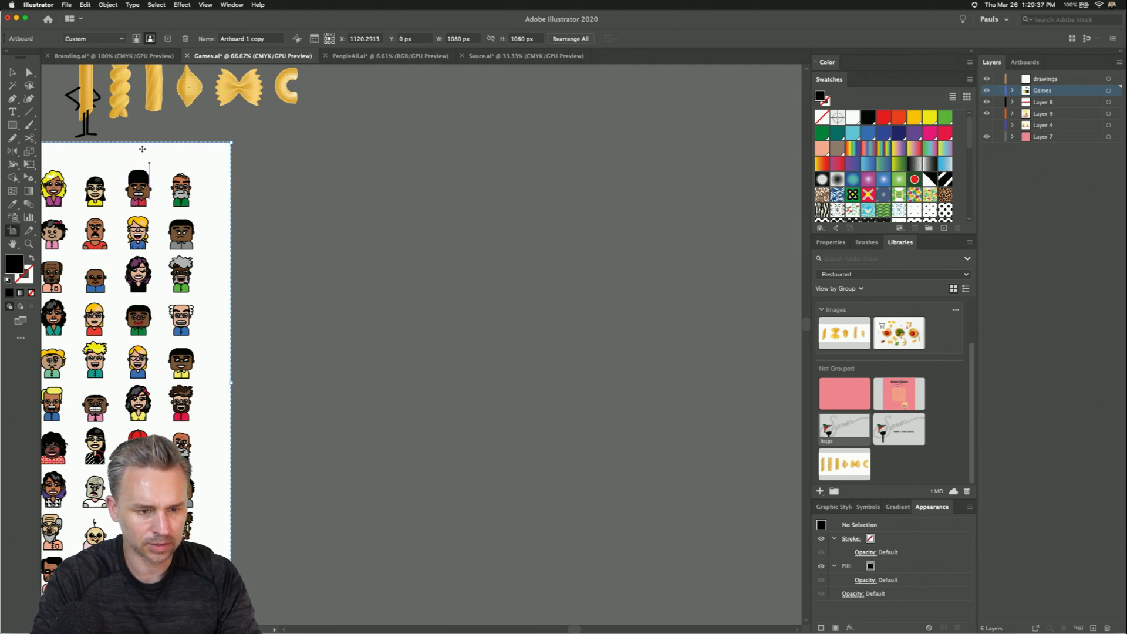
drag(136, 136, 624, 169)
key(v)
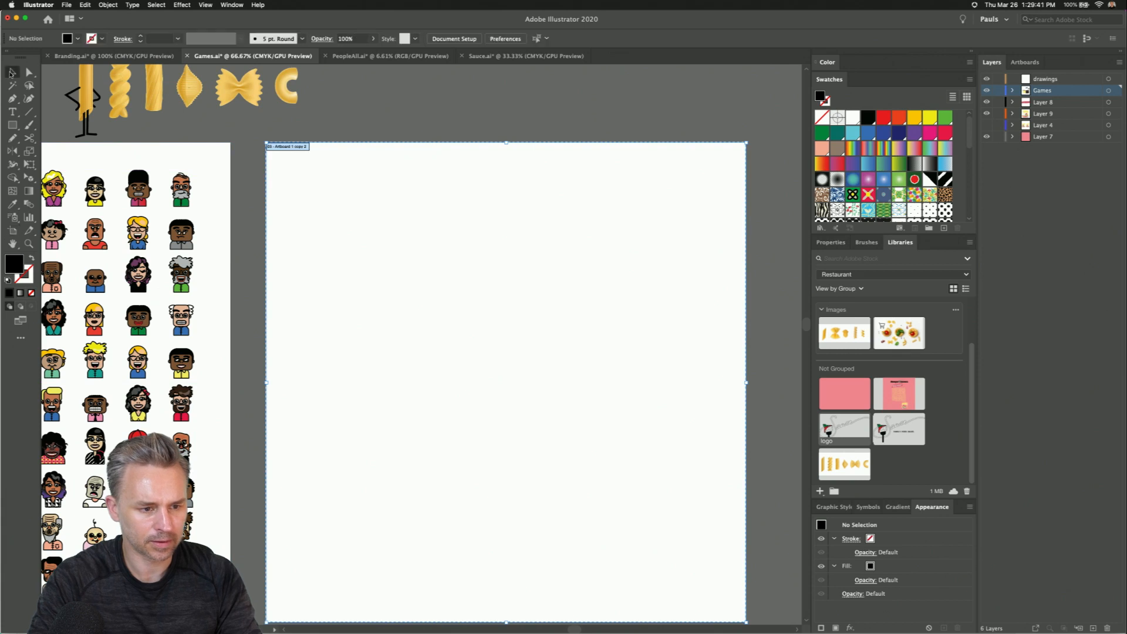
- Paste the six pasta shapes onto the blank artboard and place them in a row near its centre
key(super+v)
drag(320, 346, 411, 354)
click(401, 271)
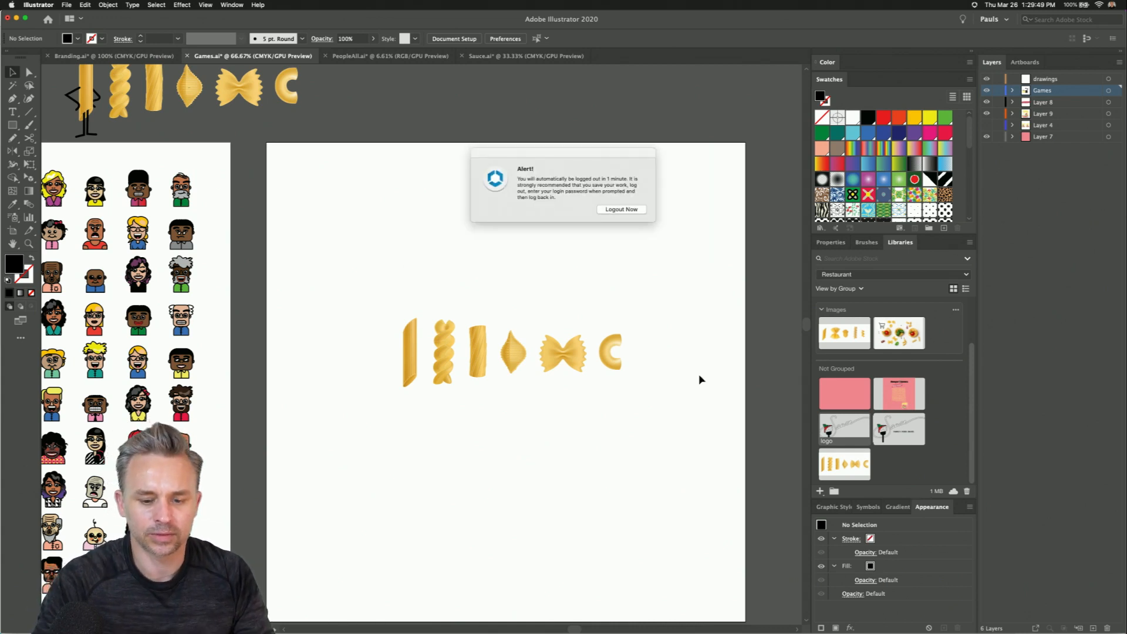
- Move the logout alert clear of the artboard and rearrange the pasta shapes into a loose cluster around the artboard's centre
drag(525, 155, 984, 587)
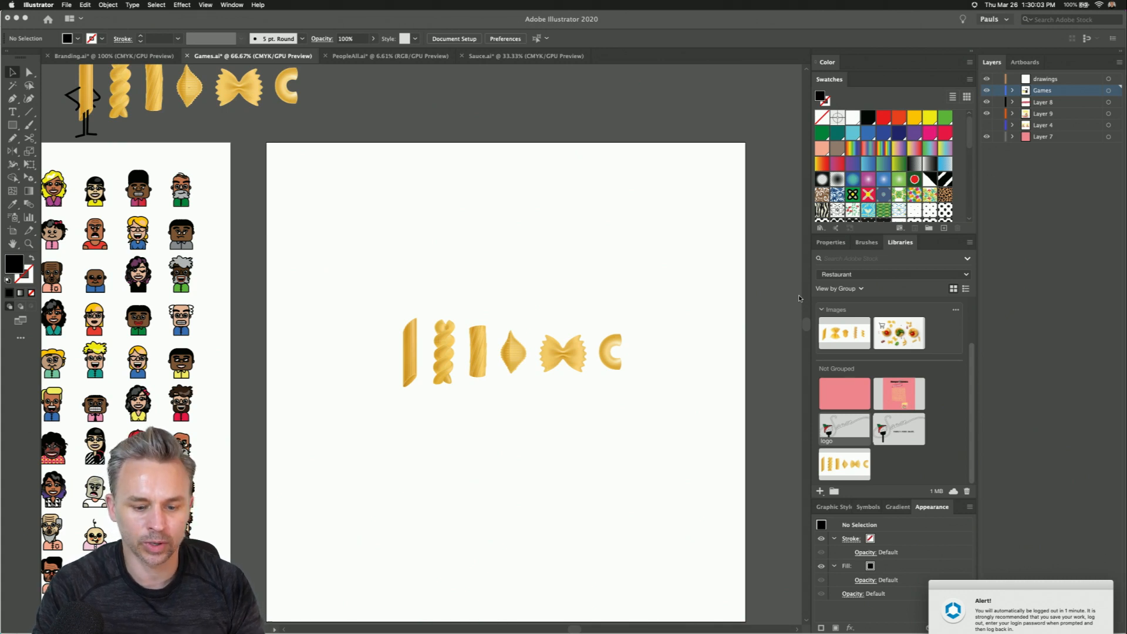
drag(554, 345, 540, 293)
drag(512, 352, 537, 375)
drag(477, 352, 479, 327)
drag(410, 359, 435, 295)
drag(602, 373, 560, 332)
drag(413, 288, 435, 324)
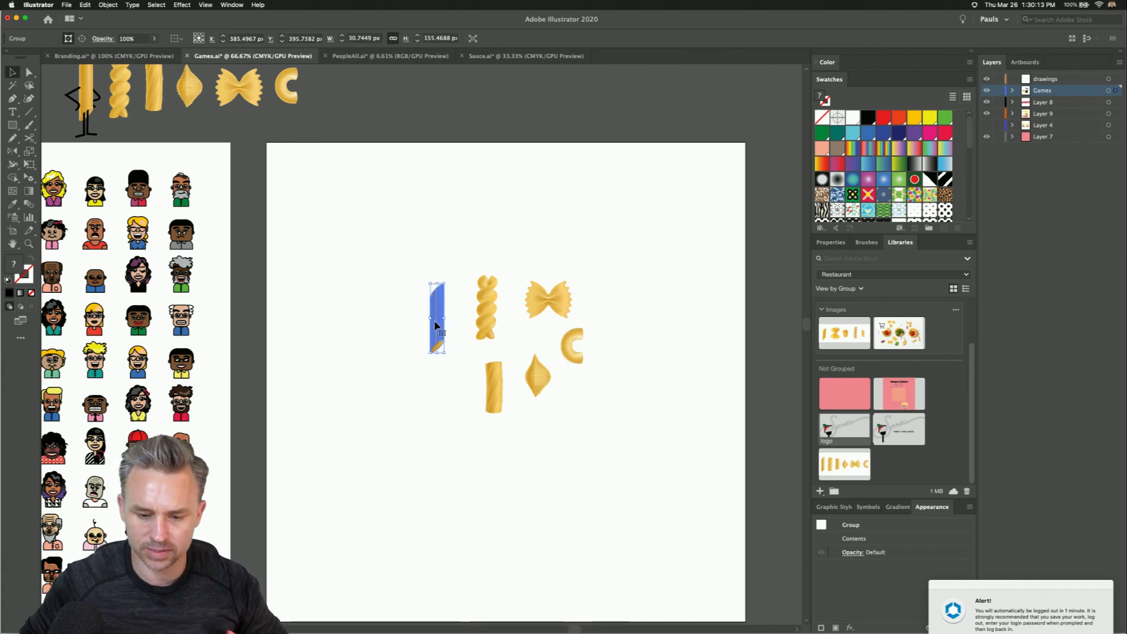
- Select the bow-tie pasta and float the Symbols panel over the artboard beside it
click(550, 299)
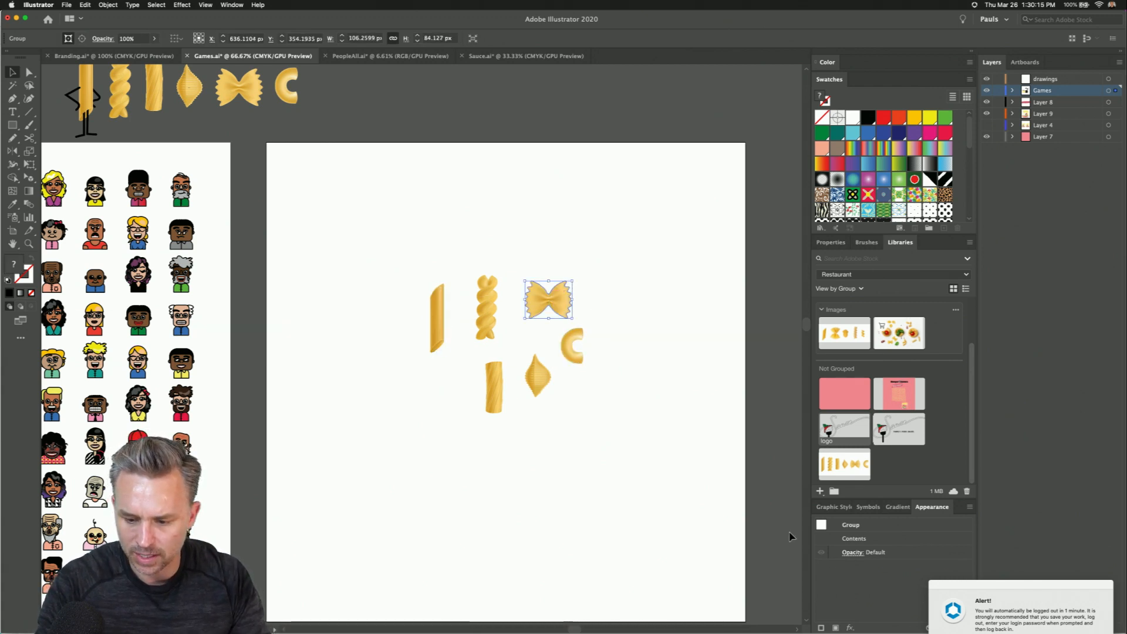
click(868, 507)
drag(868, 507, 625, 207)
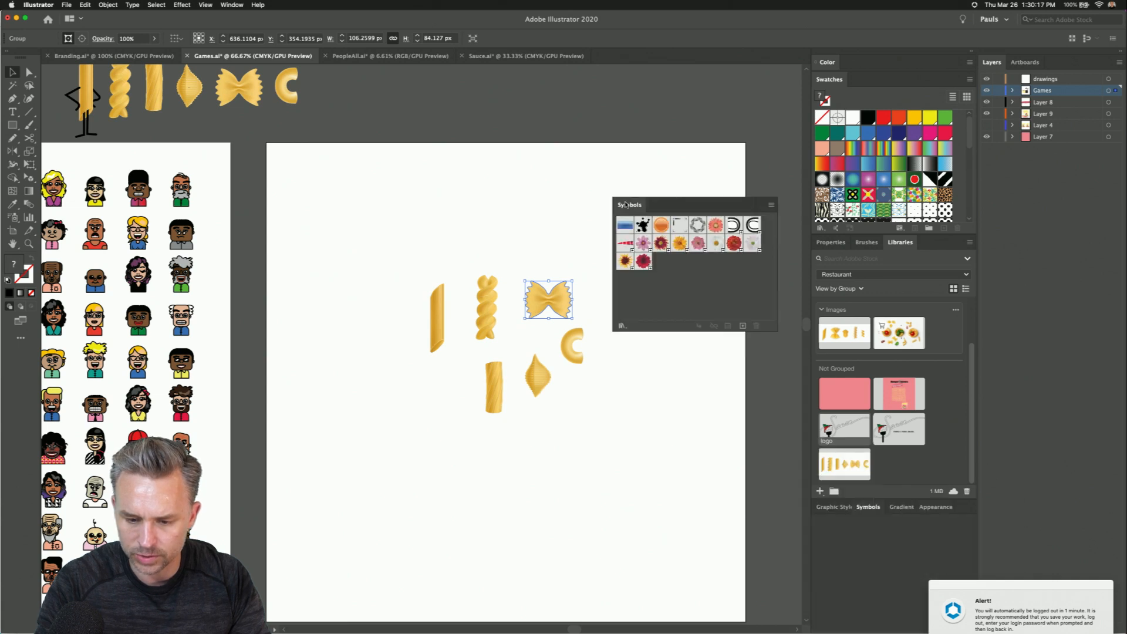
- Convert the bow-tie pasta artwork into a dynamic symbol named pasta1
drag(543, 299, 674, 282)
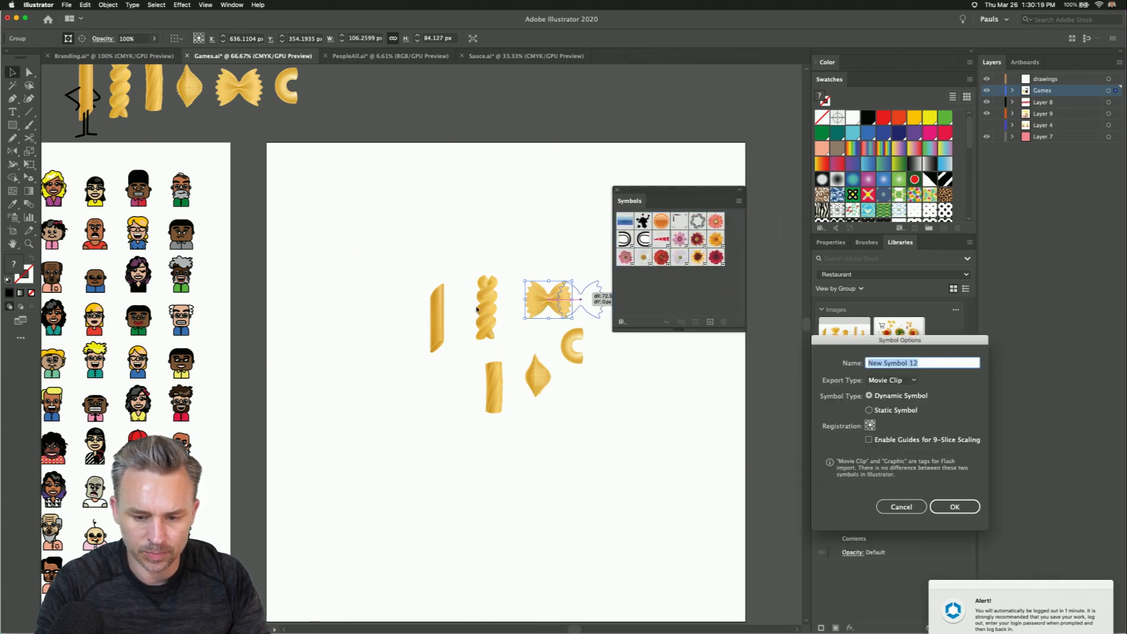
text(pasta1)
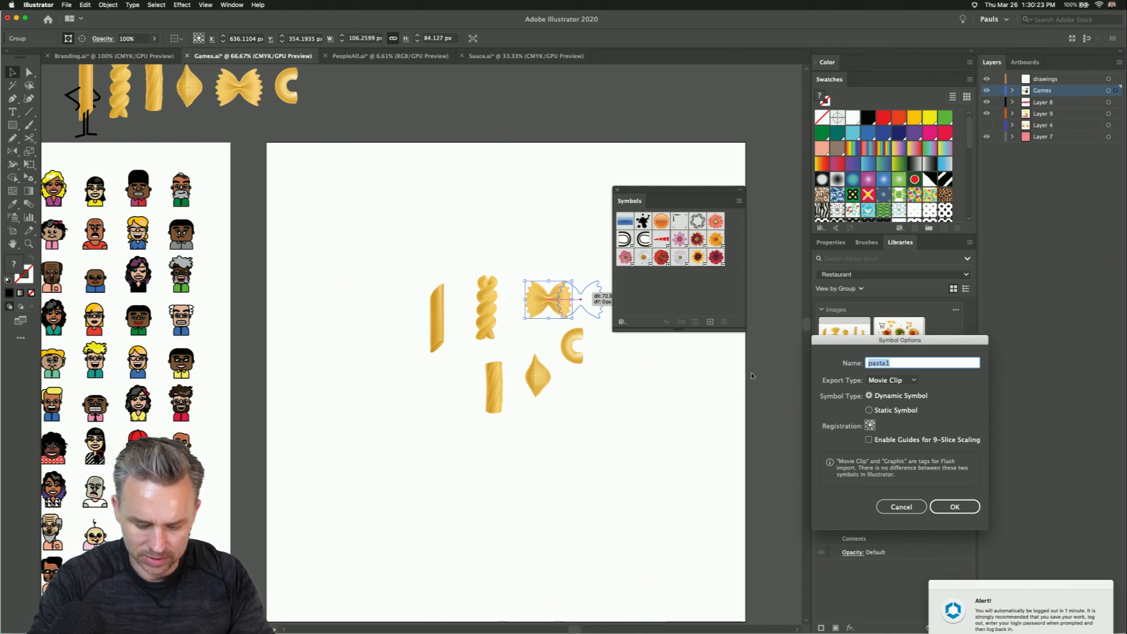
key(Return)
- Convert the curved macaroni artwork into a dynamic symbol named pasta2
drag(568, 343, 672, 291)
text(pasta1)
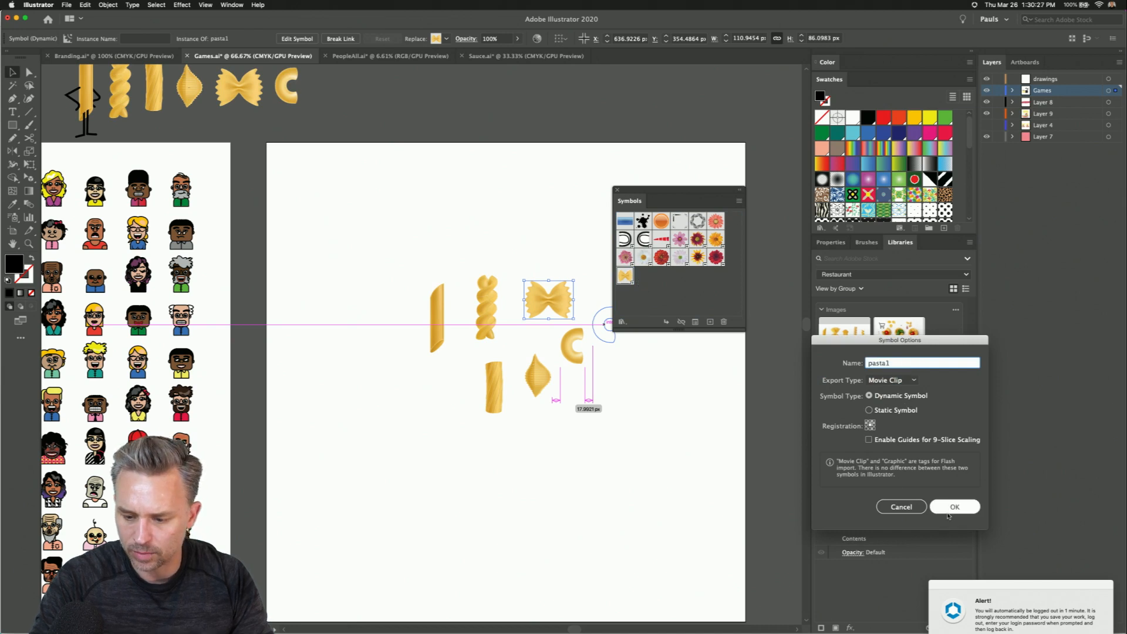
key(Return)
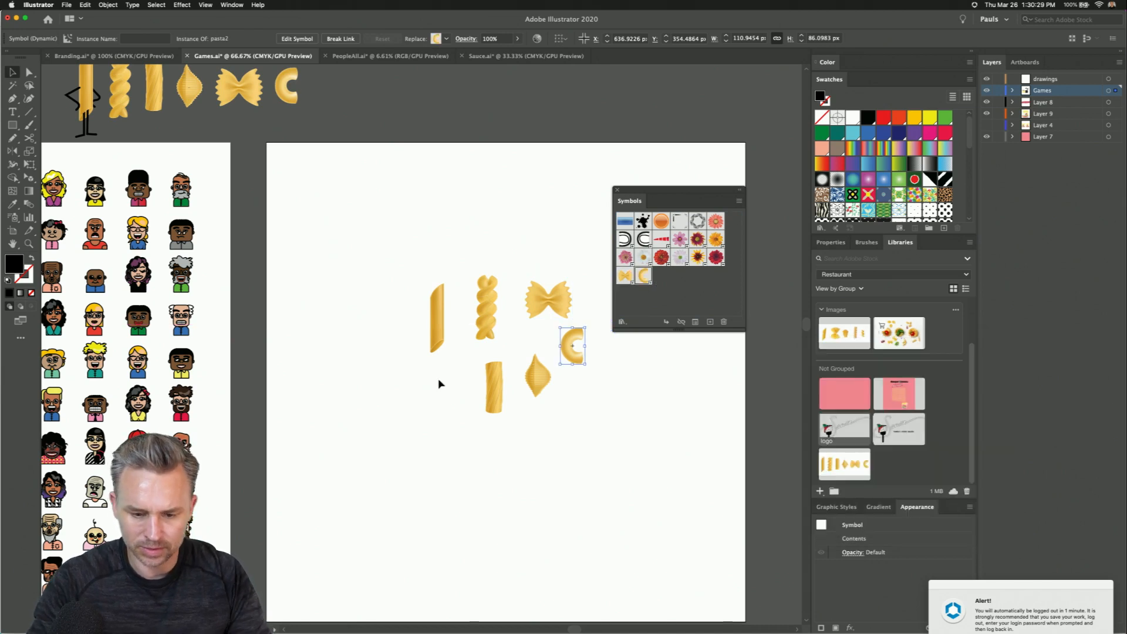
- Convert the pointed shell pasta artwork into a dynamic symbol named pasta3
click(533, 380)
drag(533, 380, 615, 320)
text(pasta1)
text(3)
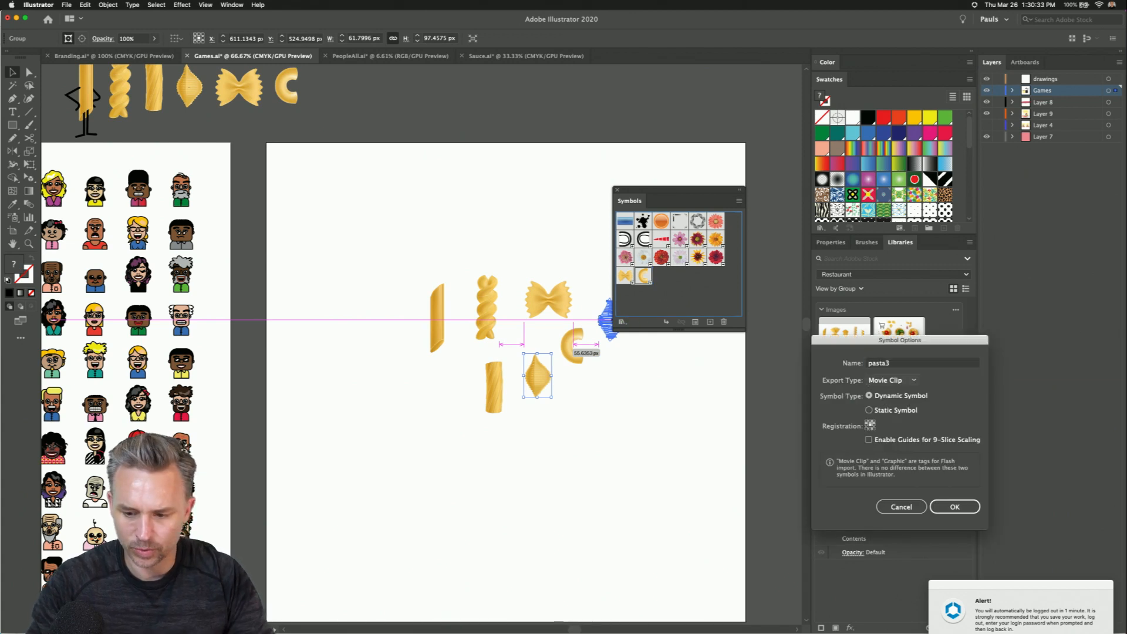
key(Return)
- Convert the short ridged tube pasta artwork into a dynamic symbol named pasta4
drag(476, 361, 496, 441)
drag(495, 382, 604, 310)
text(pasta1)
text(4)
key(Return)
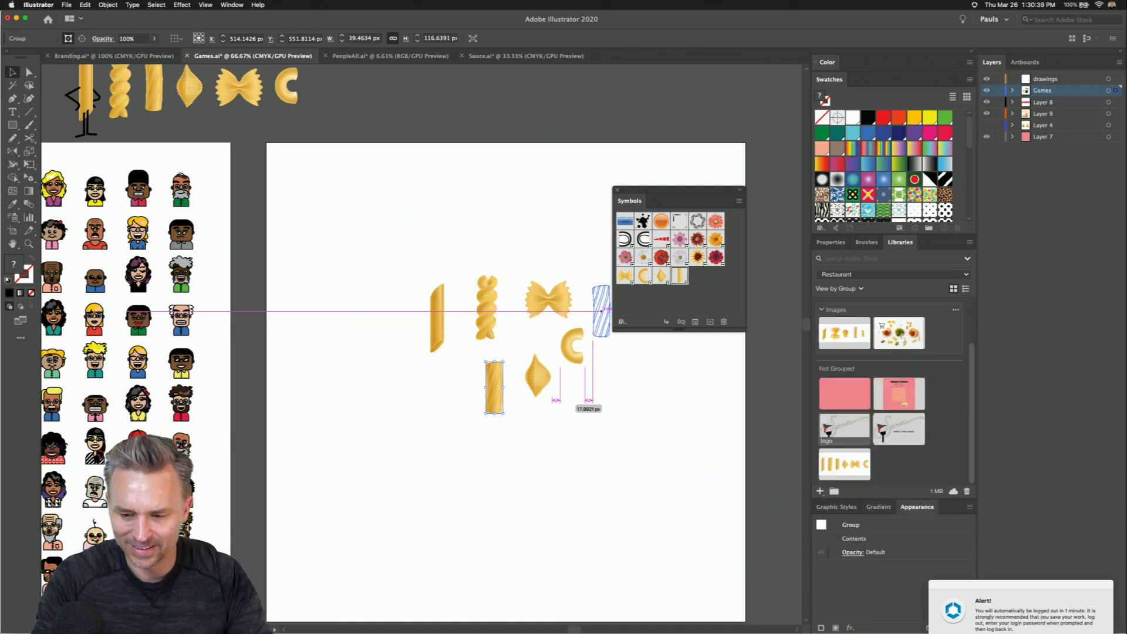
- Convert the spiral pasta artwork into a dynamic symbol named pasta5, and cancel the system log-out request
drag(461, 357, 460, 355)
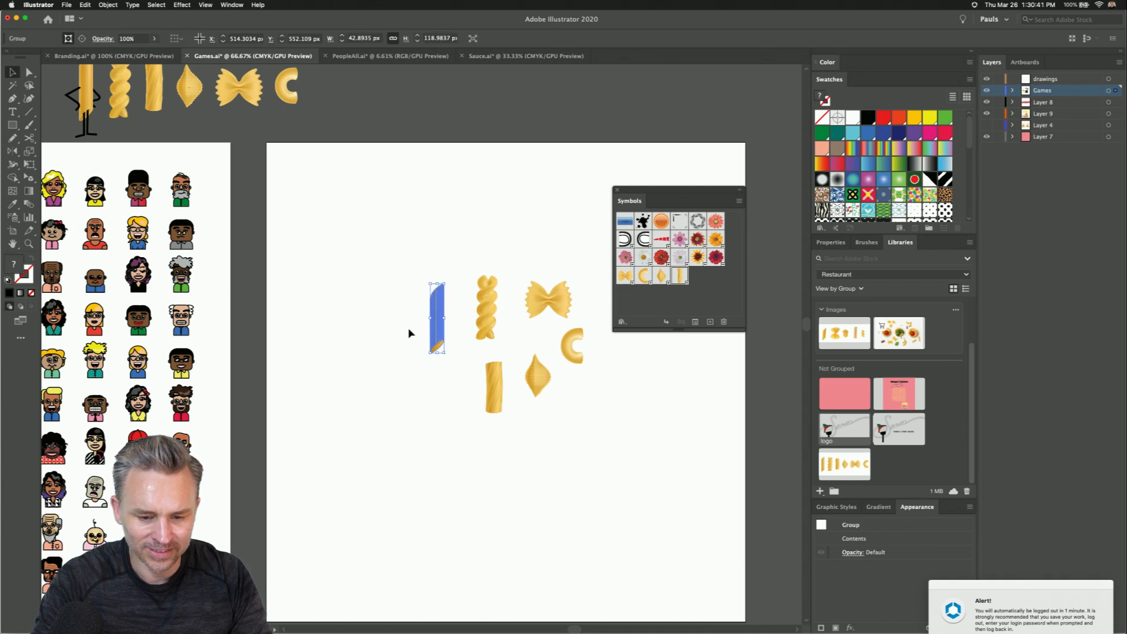
click(462, 266)
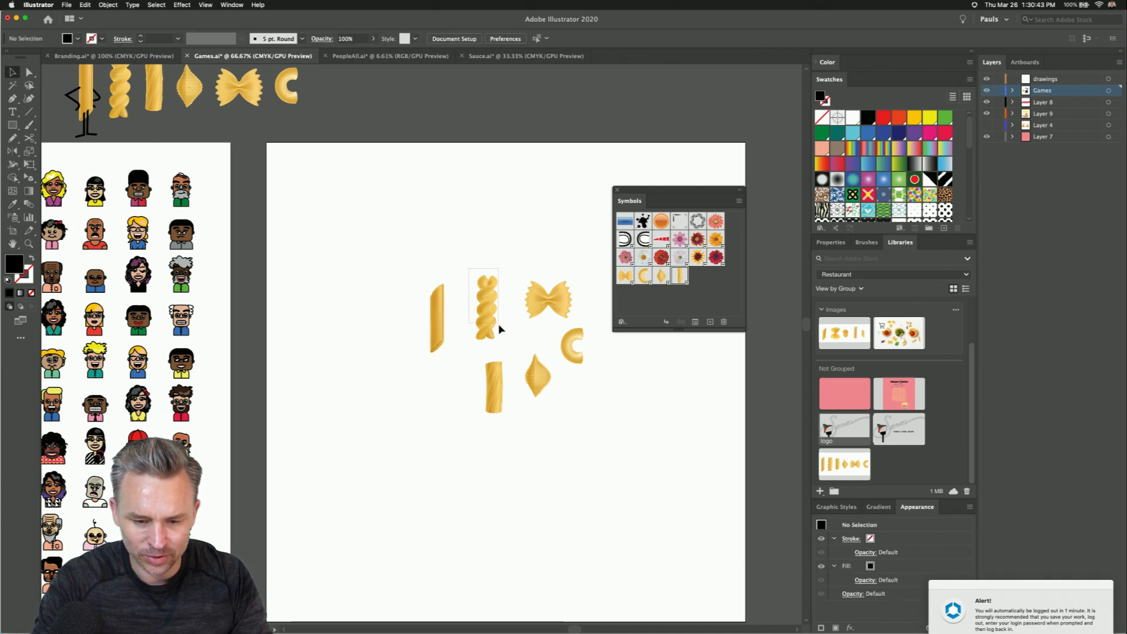
drag(495, 331, 712, 297)
text(pasta1)
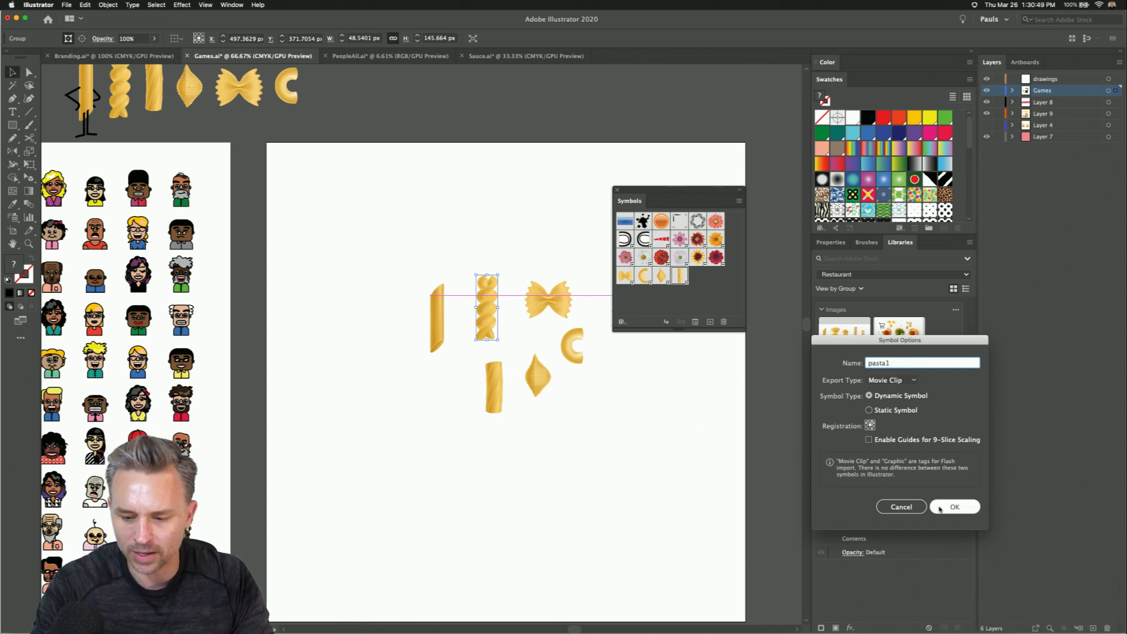
click(940, 507)
click(986, 452)
click(900, 365)
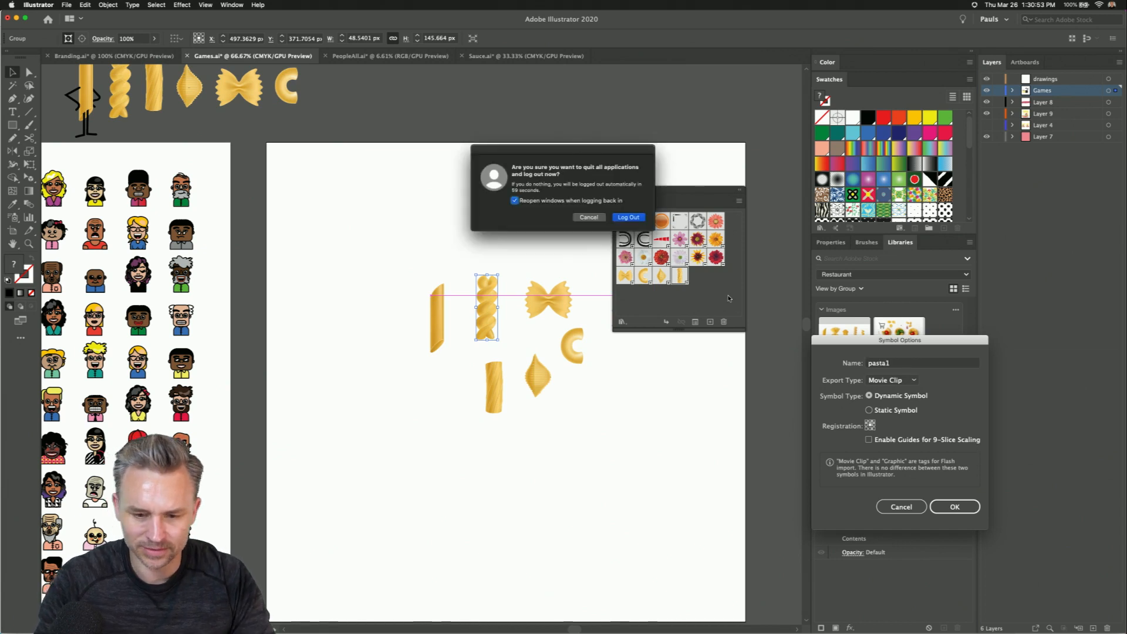
click(587, 218)
click(906, 363)
key(BackSpace)
text(5)
key(Return)
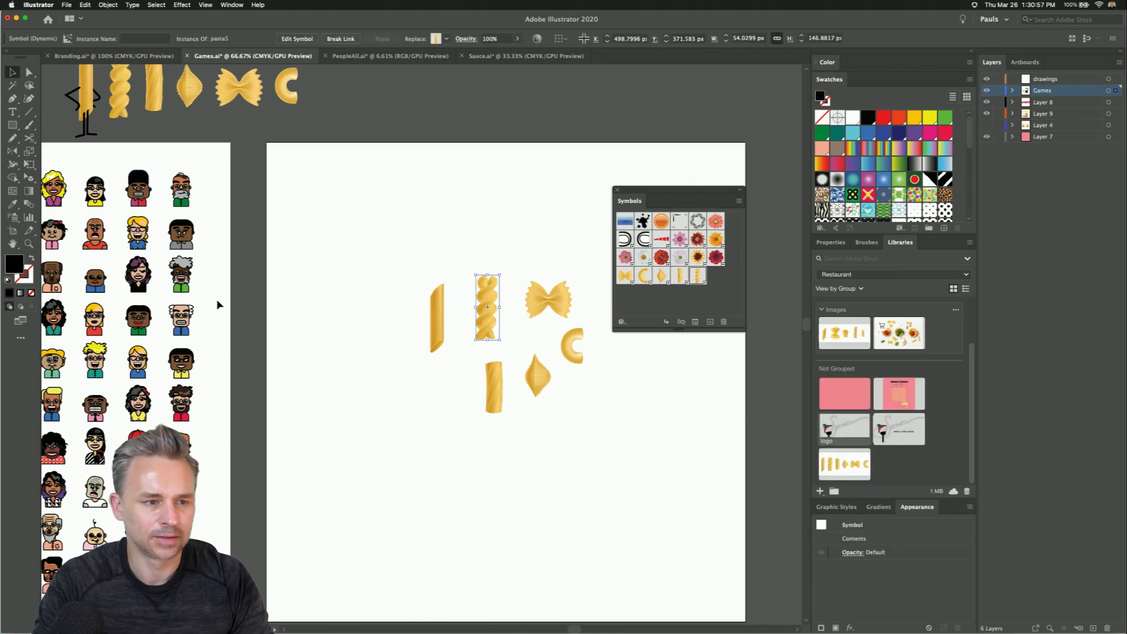
- Convert the penne pasta artwork into a dynamic symbol named pasta6
click(435, 322)
drag(435, 321, 720, 297)
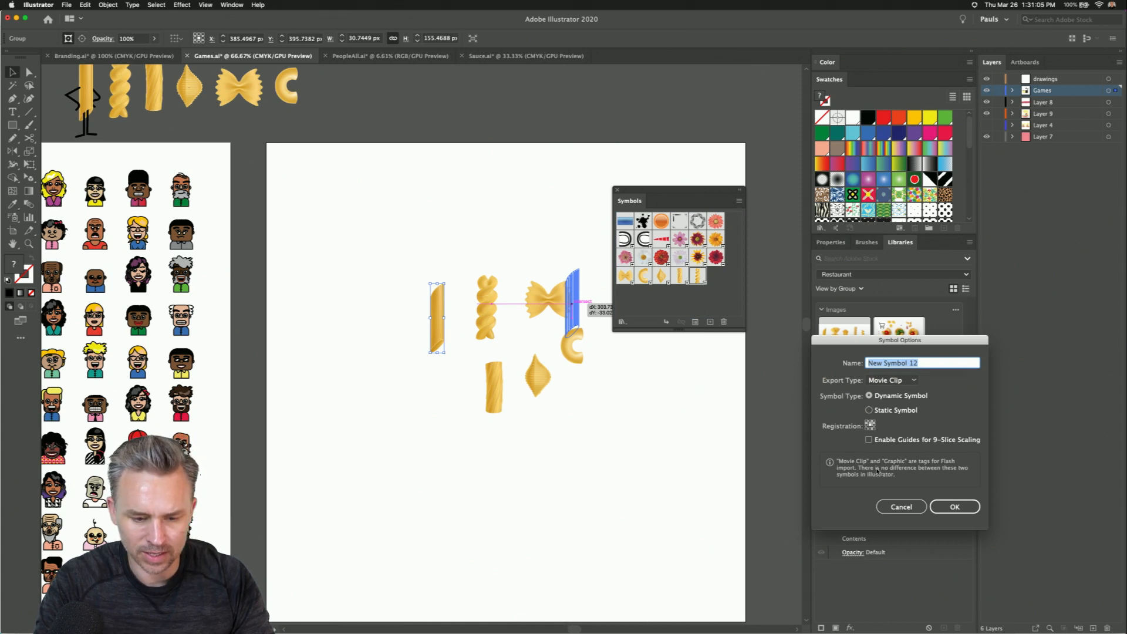
text(pasta)
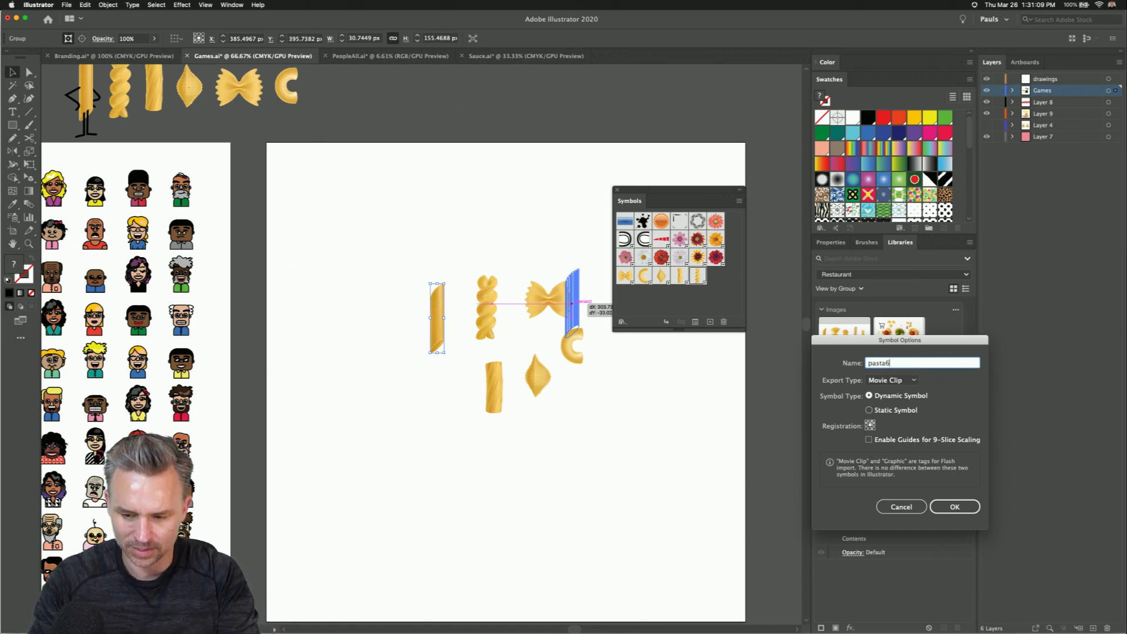
text(6)
key(Return)
- Move all six pasta pieces together up off the blank artboard and deselect them
key(super+a)
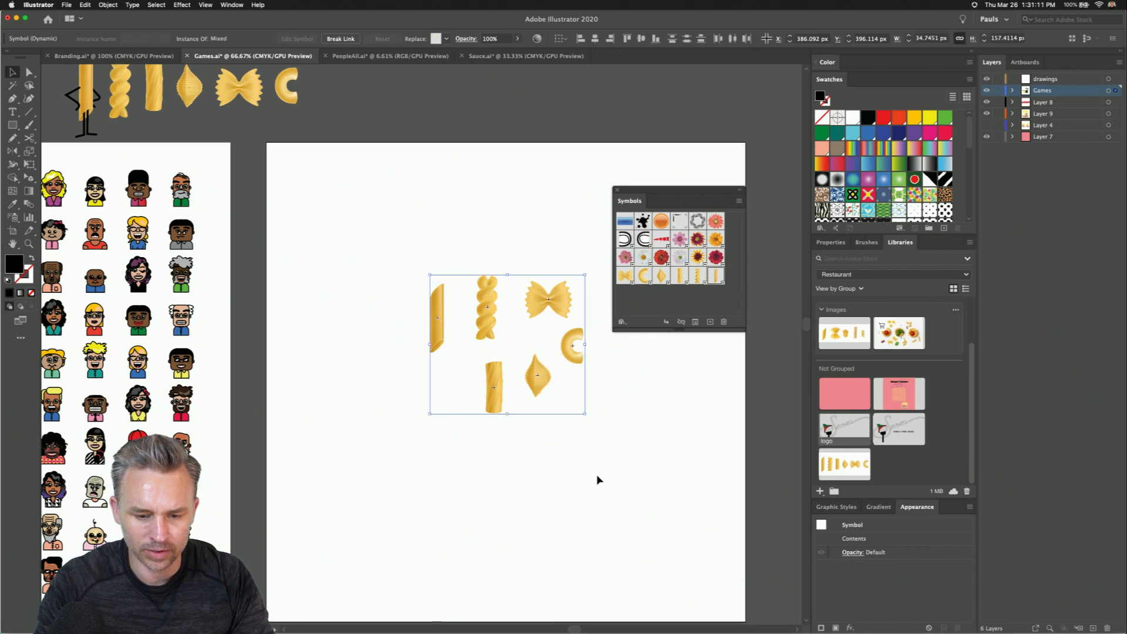
drag(444, 305, 445, 88)
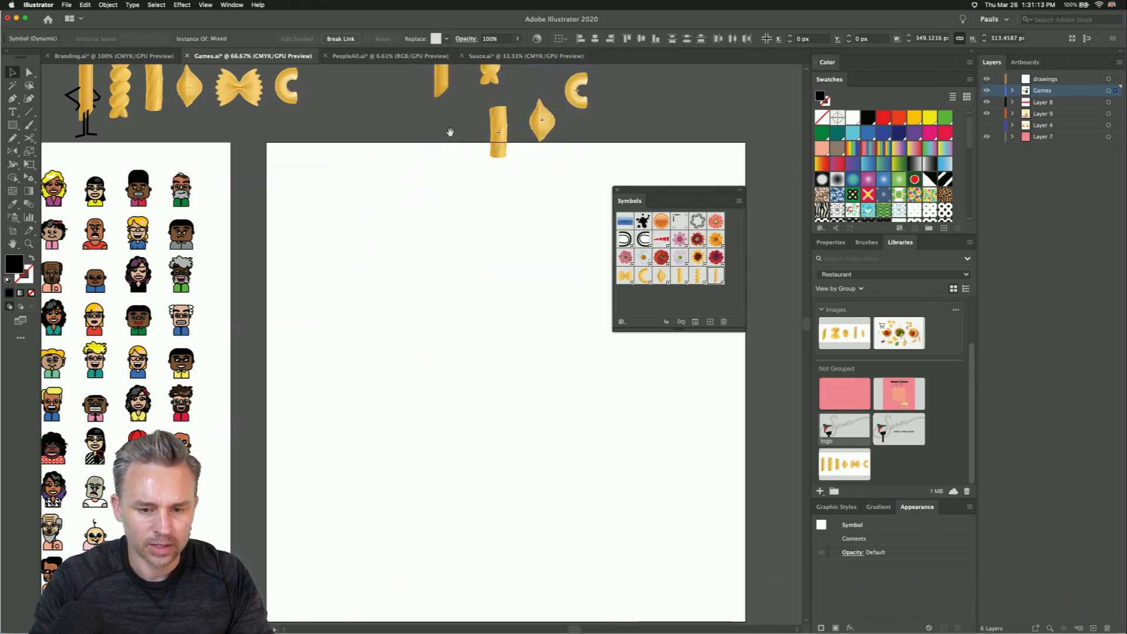
scroll(446, 293, up, 3)
click(406, 340)
scroll(411, 329, down, 3)
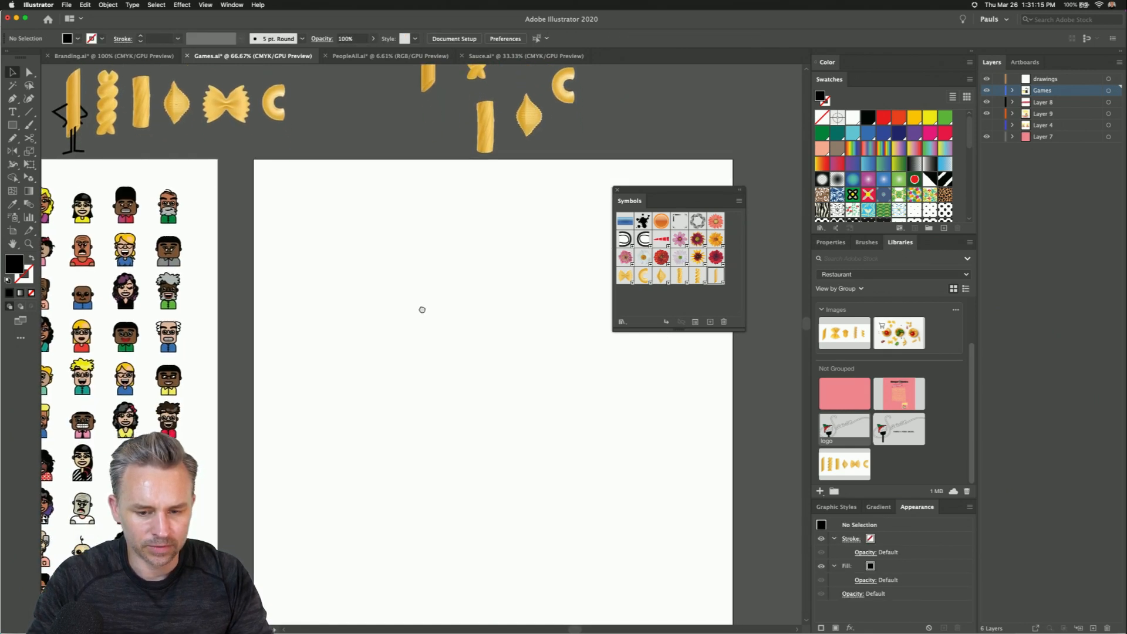
- Load the pasta1 symbol into the Symbol Sprayer tool and dock the floating Symbols panel with Libraries
click(12, 217)
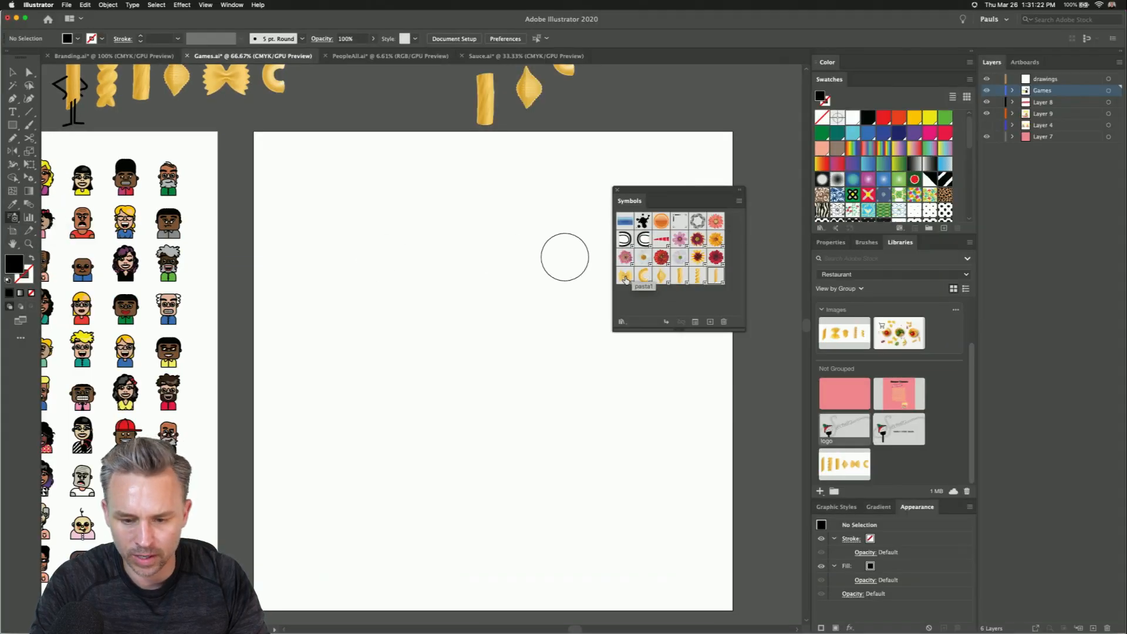
click(626, 280)
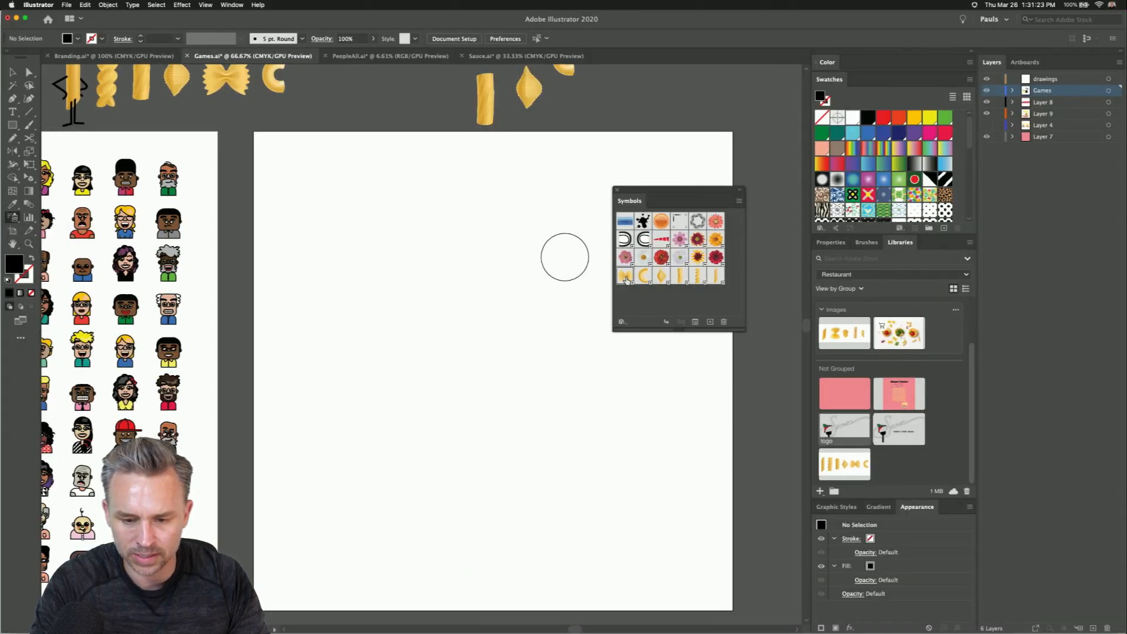
mouse_move(667, 197)
mouse_down()
mouse_move(812, 231)
mouse_move(933, 242)
mouse_up()
mouse_move(338, 232)
mouse_down()
mouse_move(574, 197)
mouse_move(693, 405)
mouse_up()
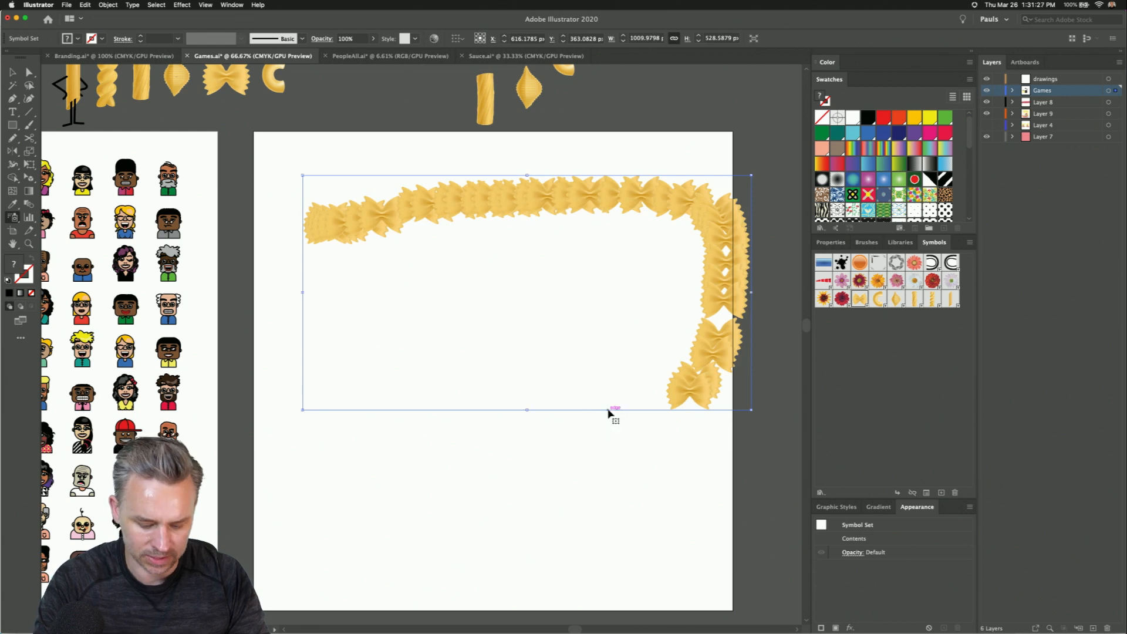
key(super+z)
mouse_move(379, 304)
mouse_down()
mouse_move(564, 403)
mouse_move(359, 433)
mouse_move(540, 549)
mouse_up()
key(super+z)
double_click(13, 218)
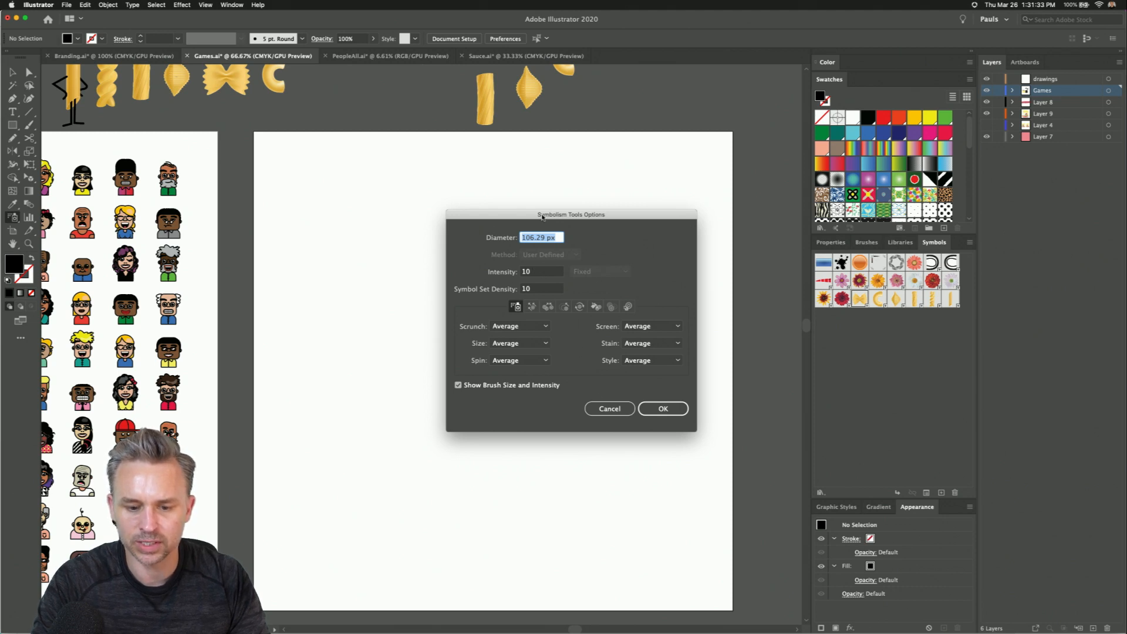
click(608, 410)
mouse_move(354, 219)
mouse_down()
mouse_move(498, 269)
mouse_move(502, 561)
mouse_move(763, 437)
mouse_move(769, 448)
mouse_up()
key(super+z)
- Spray a winding S-shaped trail of bow-tie pasta across the blank artboard and nudge its middle part with the Symbol Shifter tool
mouse_move(367, 198)
mouse_down()
mouse_move(563, 284)
mouse_move(316, 338)
mouse_move(595, 409)
mouse_move(665, 504)
mouse_move(461, 526)
mouse_move(317, 468)
mouse_up()
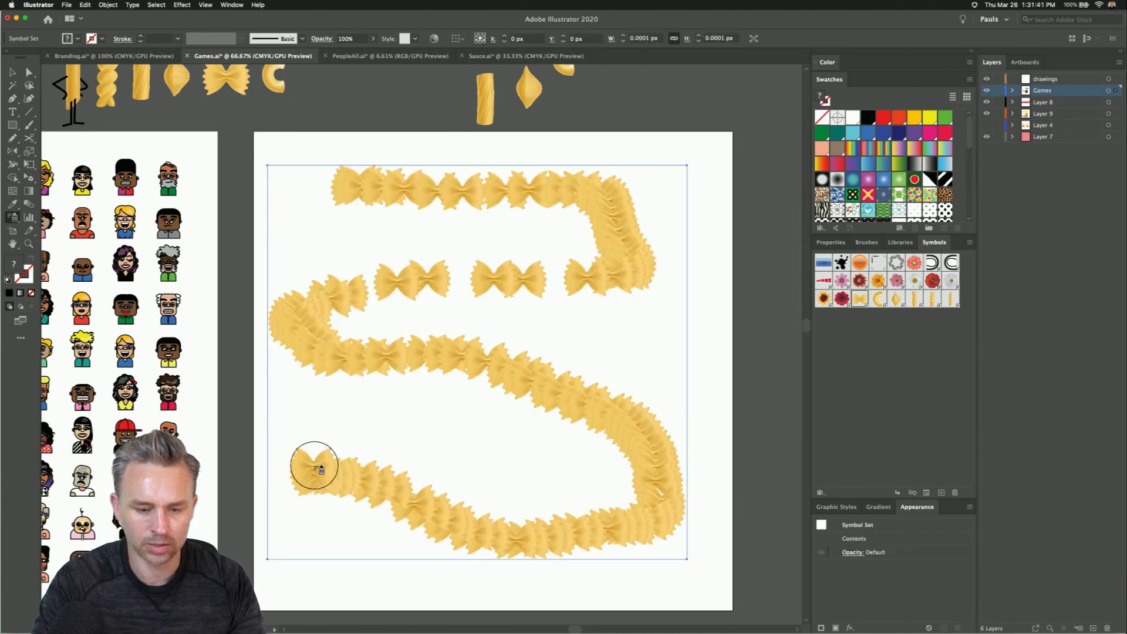
click(11, 218)
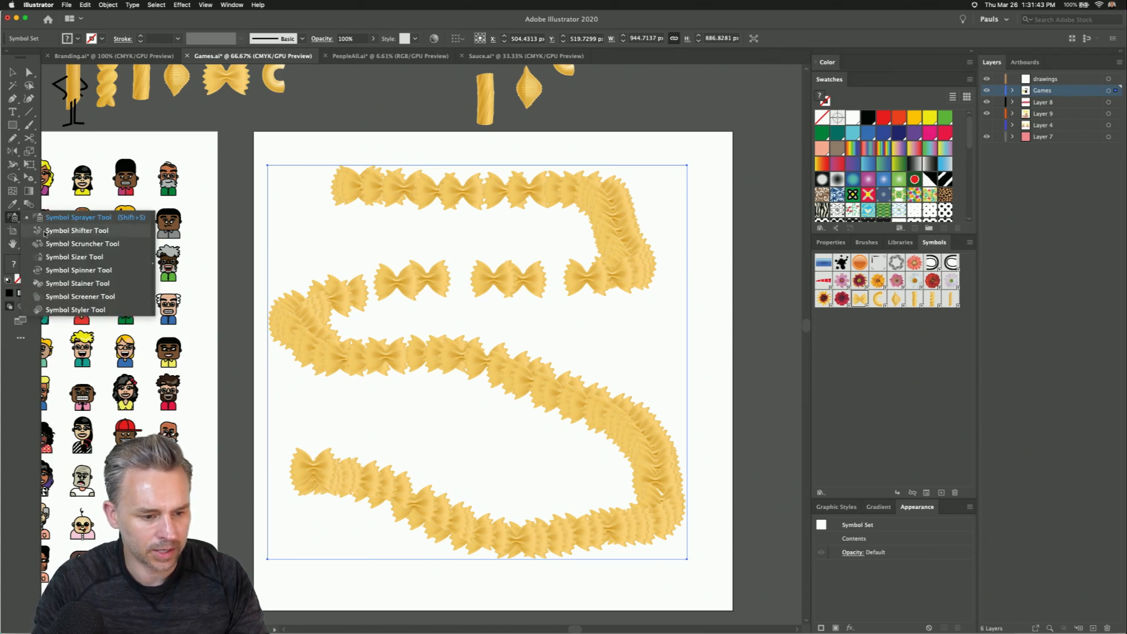
click(71, 231)
mouse_move(325, 352)
mouse_down()
mouse_move(355, 363)
mouse_move(476, 320)
mouse_move(466, 402)
mouse_move(388, 366)
mouse_move(379, 465)
mouse_move(344, 341)
mouse_move(399, 480)
mouse_move(375, 448)
mouse_move(396, 334)
mouse_move(387, 468)
mouse_up()
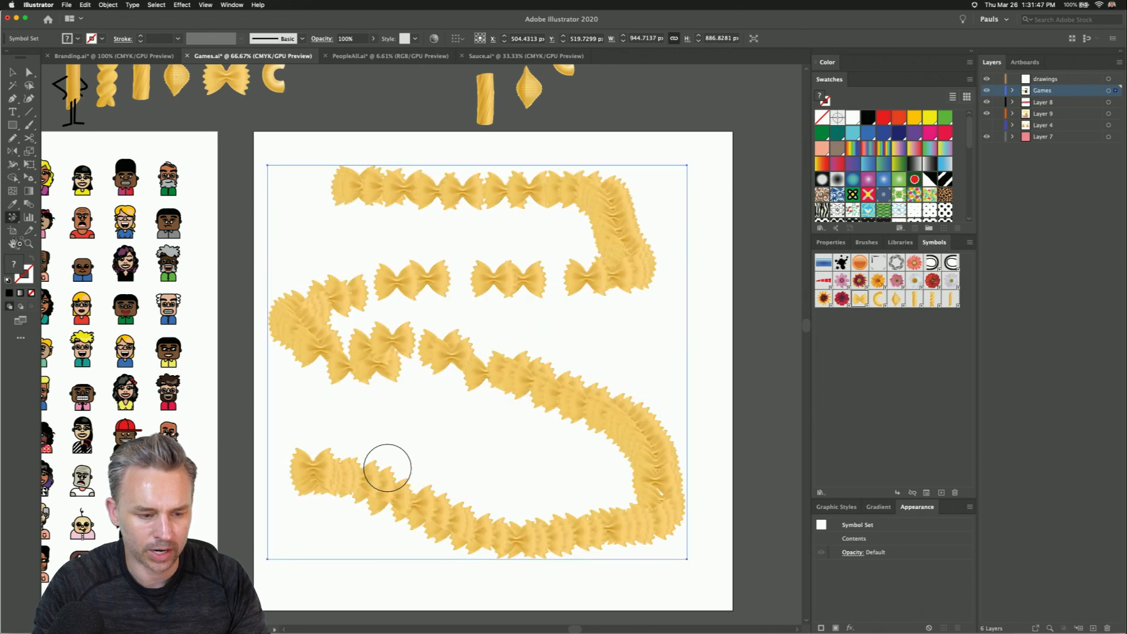
- Push the crowded bow-tie pasta instances apart across the whole artboard with the Symbol Scruncher tool
click(10, 217)
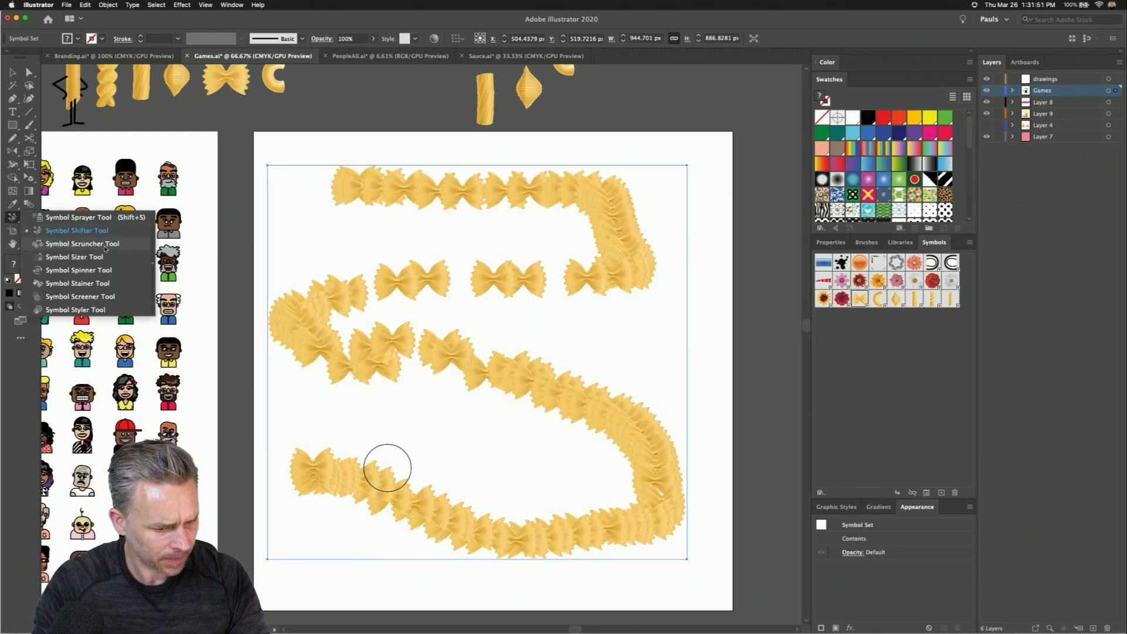
click(103, 246)
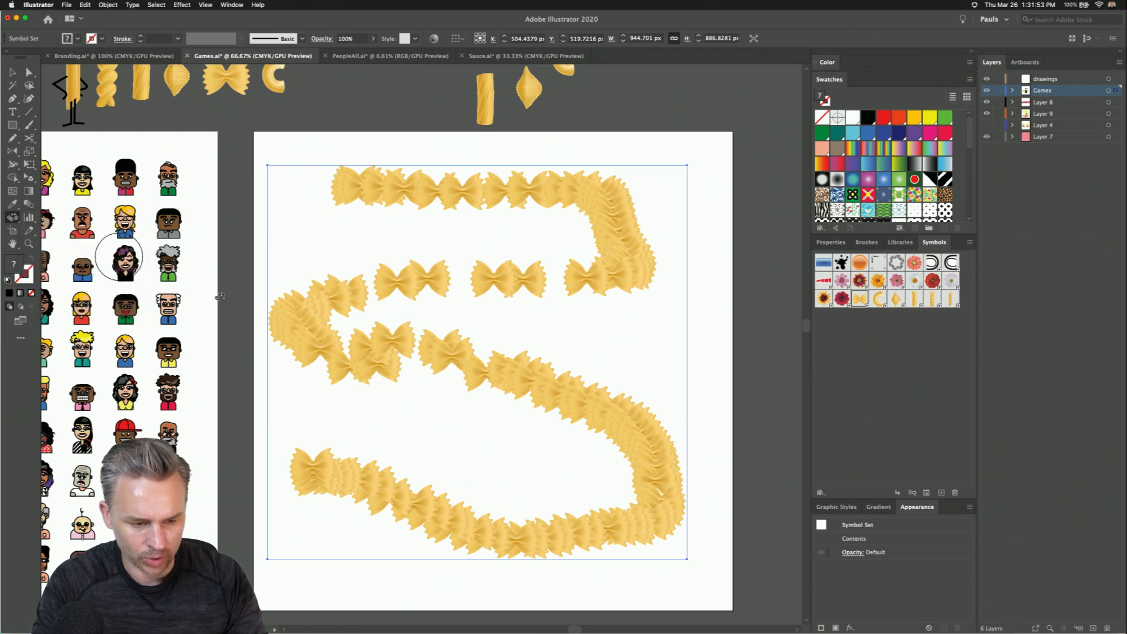
mouse_move(455, 343)
mouse_down()
mouse_move(449, 381)
mouse_move(405, 340)
mouse_move(426, 315)
mouse_move(384, 351)
mouse_move(340, 354)
mouse_move(310, 346)
mouse_move(295, 314)
mouse_move(277, 318)
mouse_move(587, 389)
mouse_up()
mouse_move(645, 439)
mouse_down()
mouse_move(622, 414)
mouse_move(614, 436)
mouse_move(612, 386)
mouse_move(579, 416)
mouse_move(570, 395)
mouse_move(602, 386)
mouse_move(554, 389)
mouse_move(561, 378)
mouse_move(571, 378)
mouse_move(545, 395)
mouse_up()
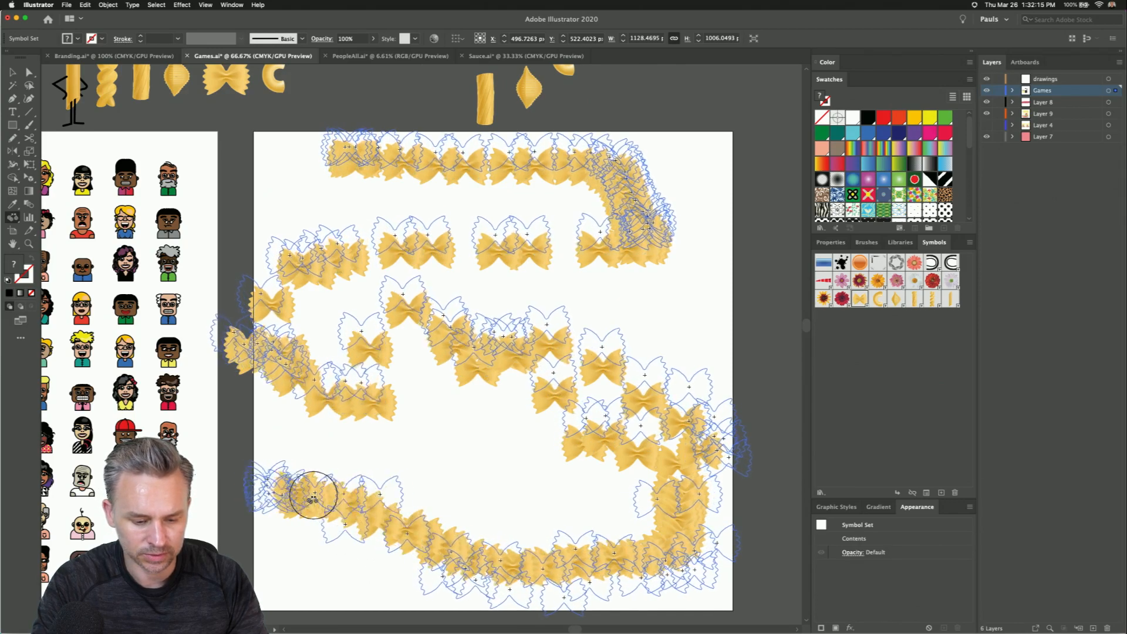
drag(300, 529, 301, 527)
drag(547, 170, 614, 169)
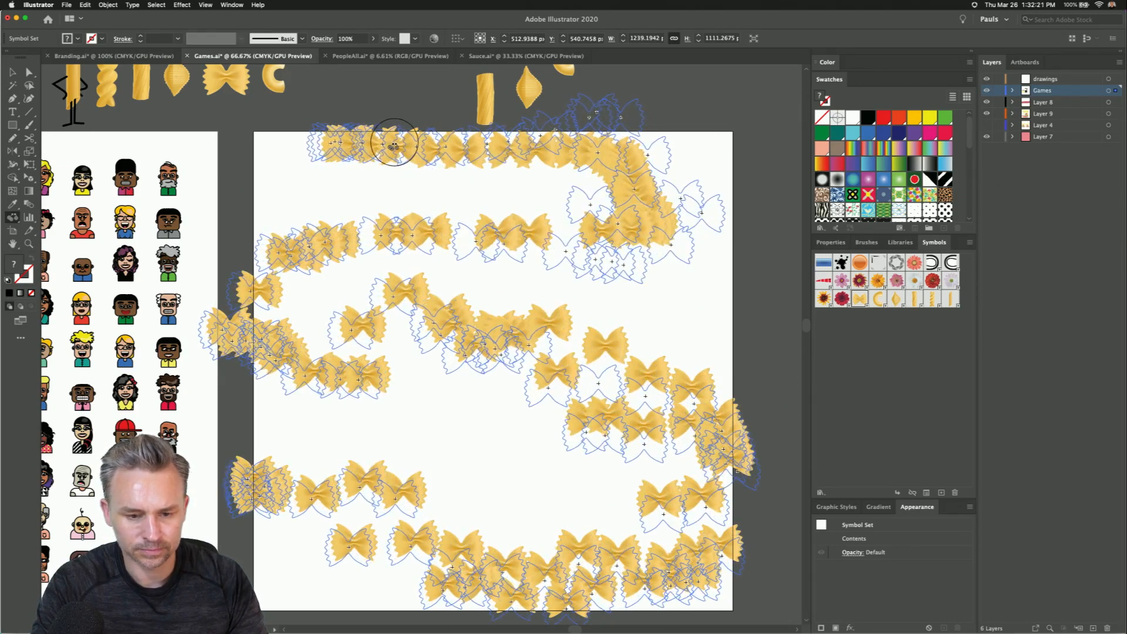
mouse_move(410, 141)
mouse_down()
mouse_move(498, 159)
mouse_move(516, 141)
mouse_move(558, 132)
mouse_up()
drag(496, 376, 503, 362)
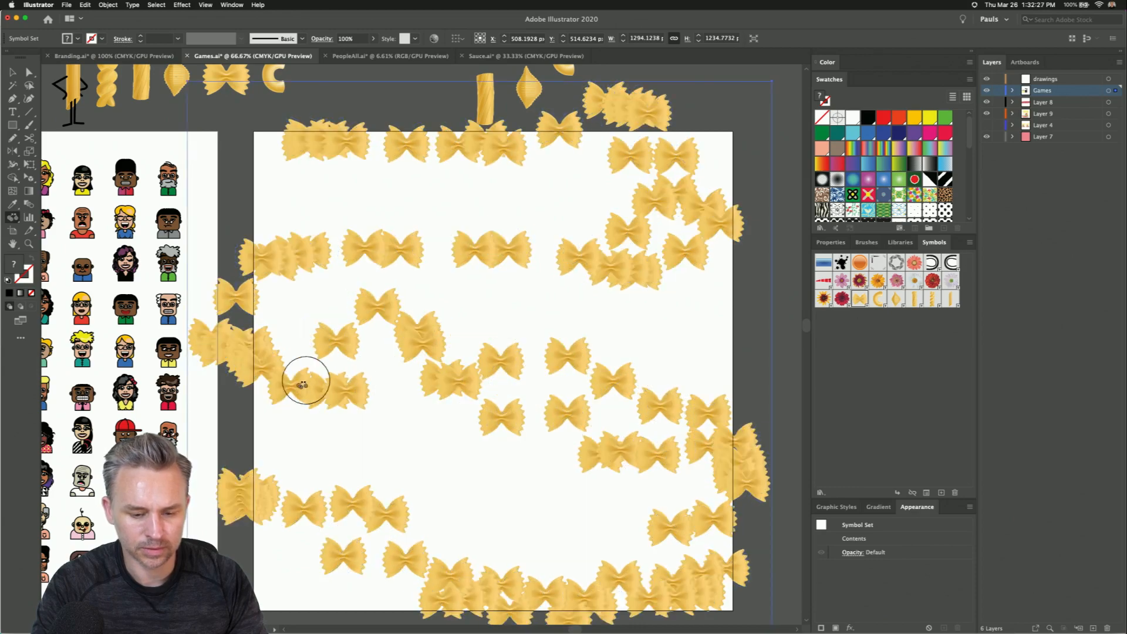
mouse_move(287, 375)
mouse_down()
mouse_move(201, 352)
mouse_move(241, 345)
mouse_move(260, 358)
mouse_up()
drag(321, 389, 324, 388)
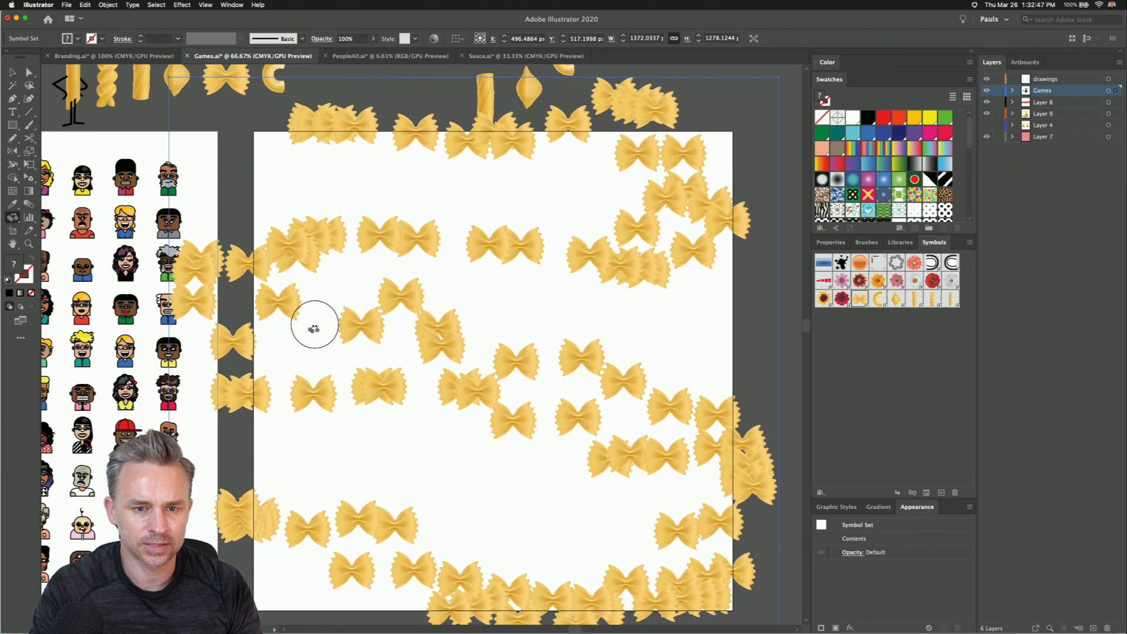
- Review the Symbol Scruncher's diameter, method, intensity and density options without changing them
click(13, 217)
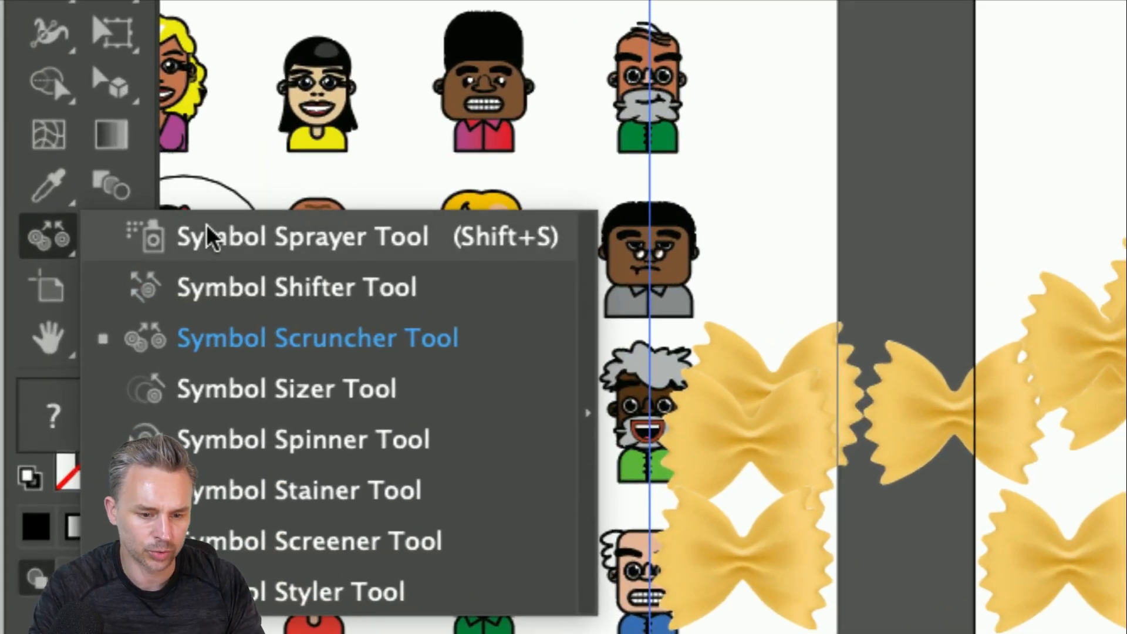
click(41, 237)
double_click(41, 237)
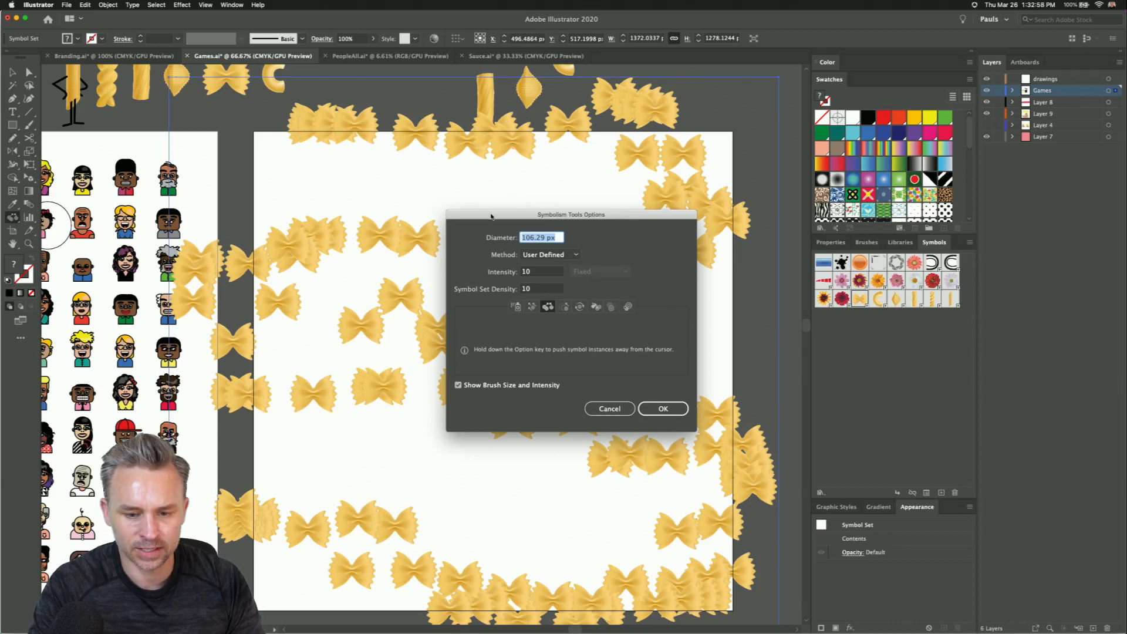
drag(491, 217, 416, 218)
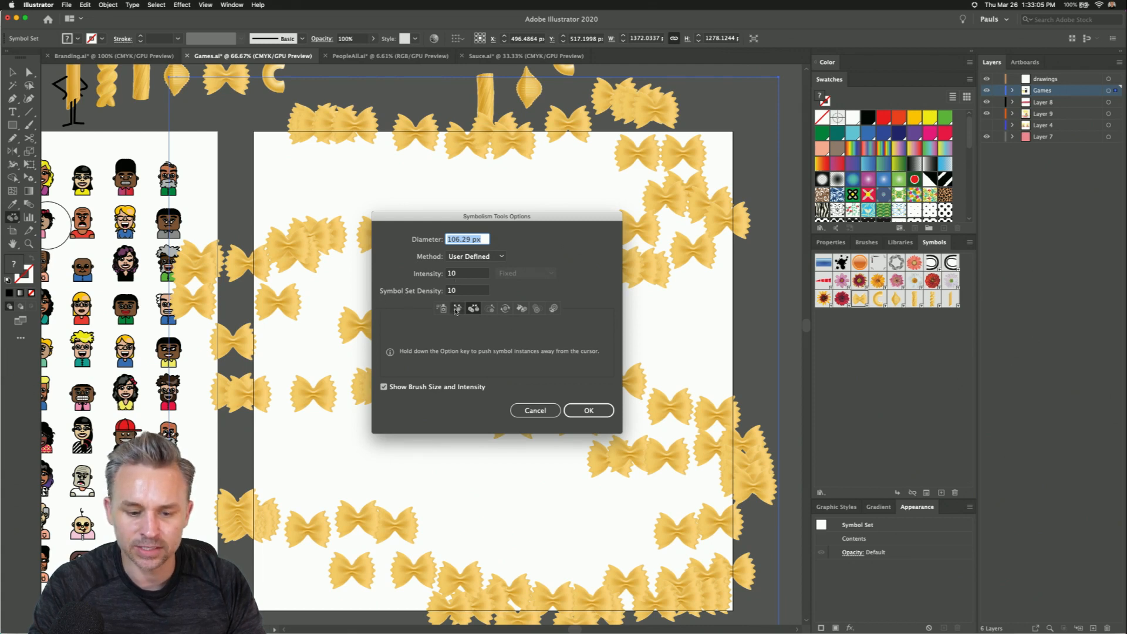
click(589, 411)
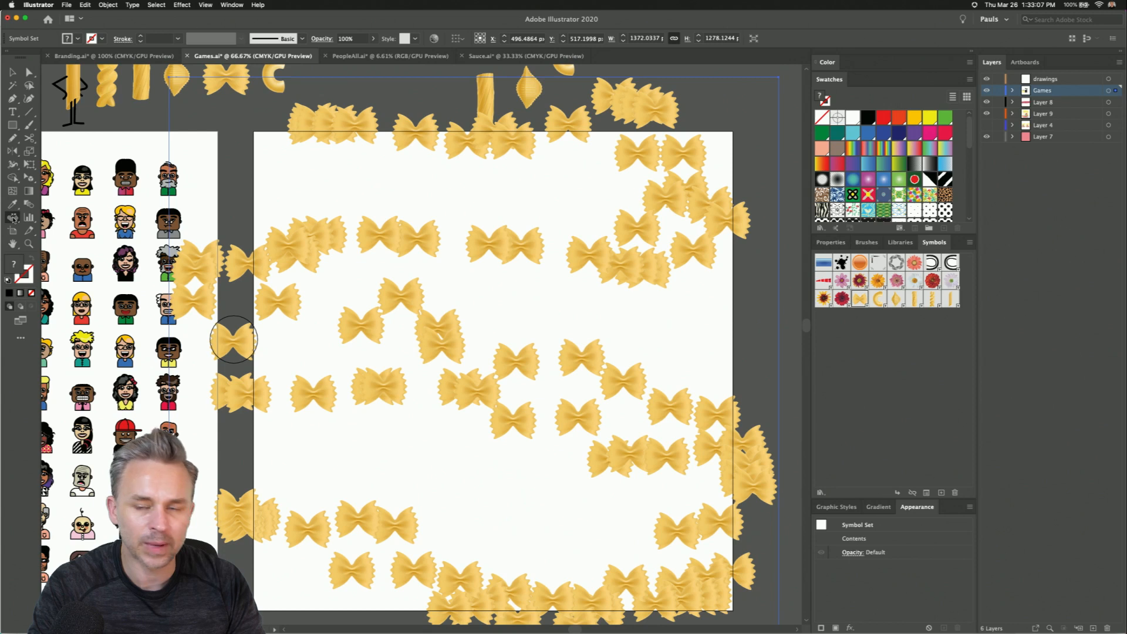
- Rotate groups of bow-tie pasta instances in the upper and middle parts of the artboard with the Symbol Spinner tool
click(14, 220)
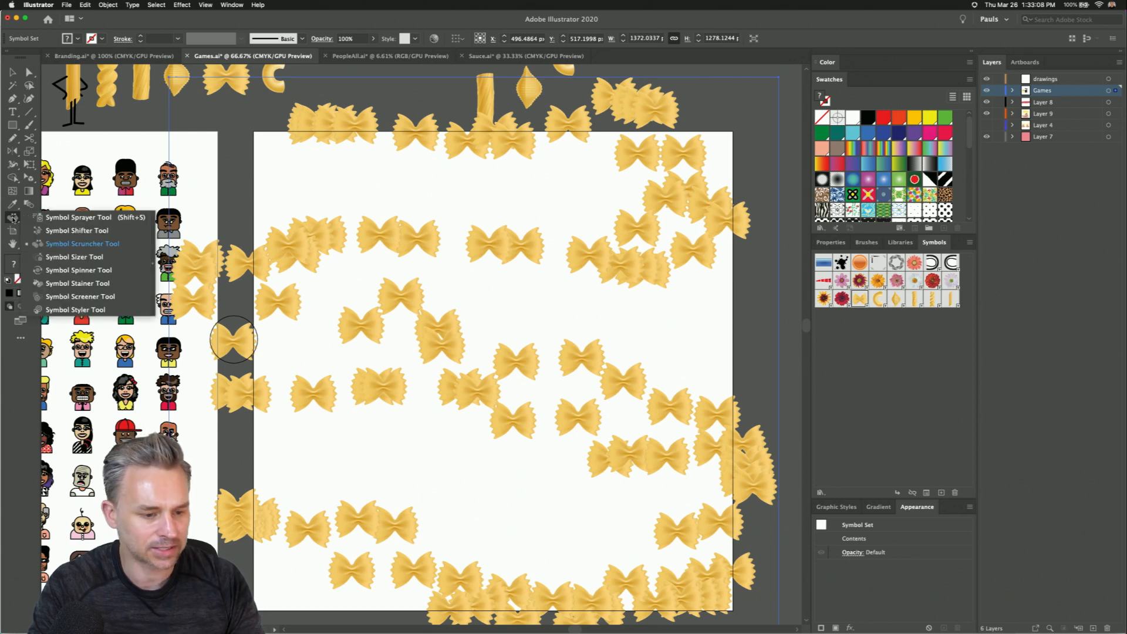
click(64, 259)
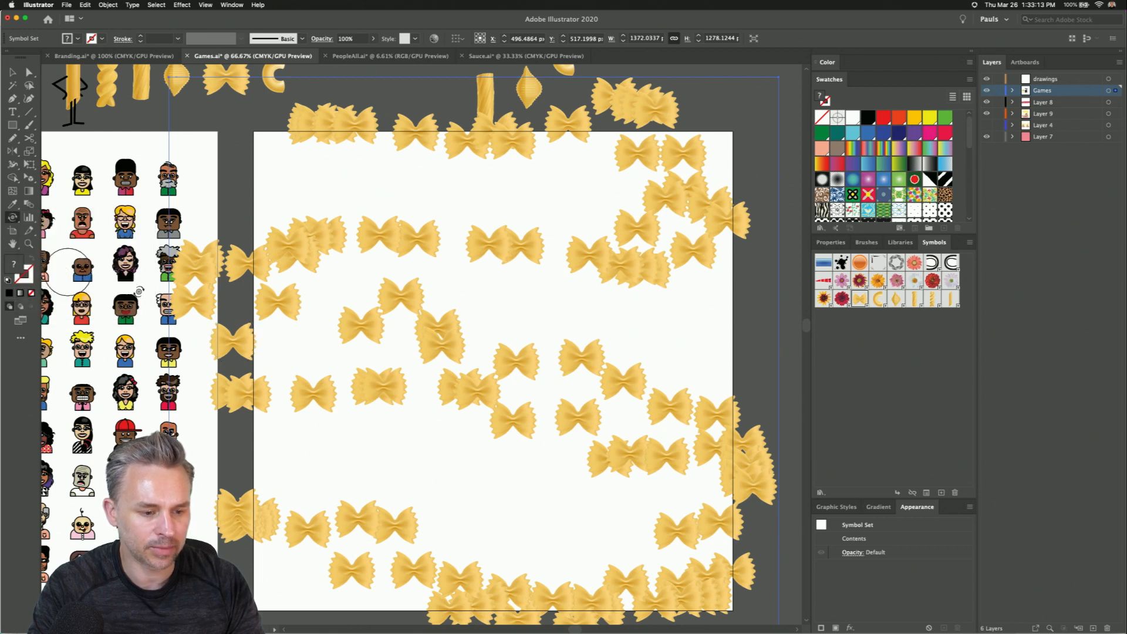
mouse_move(304, 253)
mouse_down()
mouse_move(372, 238)
mouse_move(429, 299)
mouse_move(427, 332)
mouse_move(510, 394)
mouse_move(578, 381)
mouse_move(587, 405)
mouse_move(571, 354)
mouse_move(600, 265)
mouse_move(624, 250)
mouse_move(629, 150)
mouse_move(537, 124)
mouse_move(451, 152)
mouse_move(472, 162)
mouse_up()
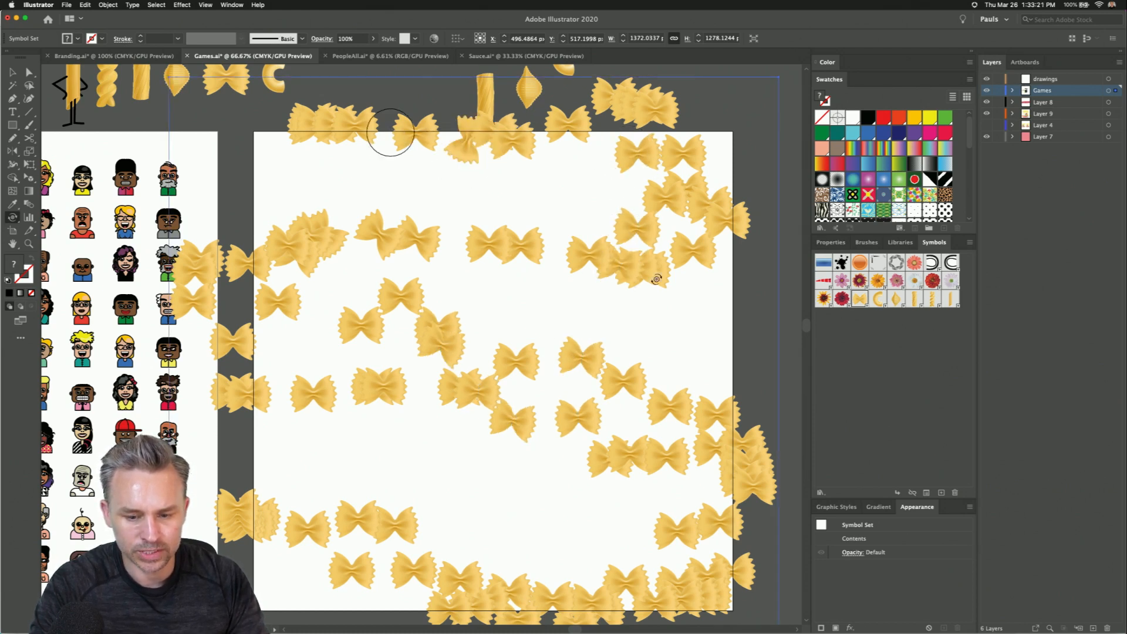
mouse_move(354, 334)
mouse_down()
mouse_move(470, 399)
mouse_move(584, 434)
mouse_move(604, 455)
mouse_move(624, 424)
mouse_move(668, 432)
mouse_move(600, 455)
mouse_move(640, 451)
mouse_move(648, 463)
mouse_move(628, 449)
mouse_move(628, 473)
mouse_move(509, 410)
mouse_move(490, 528)
mouse_move(311, 537)
mouse_move(417, 579)
mouse_move(615, 577)
mouse_move(673, 593)
mouse_move(516, 592)
mouse_move(681, 573)
mouse_move(604, 598)
mouse_move(634, 598)
mouse_move(563, 587)
mouse_move(553, 611)
mouse_move(542, 592)
mouse_move(449, 573)
mouse_up()
- Spread the crowded bow-tie pasta along the artboard's lower edge further apart with the Symbol Scruncher tool
click(11, 217)
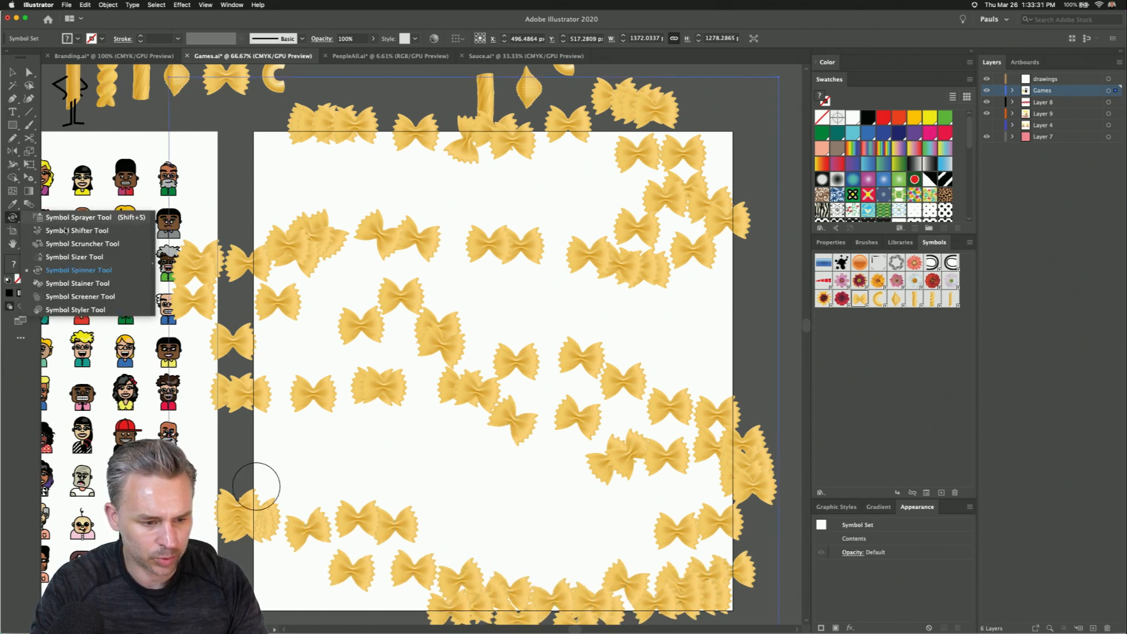
click(67, 245)
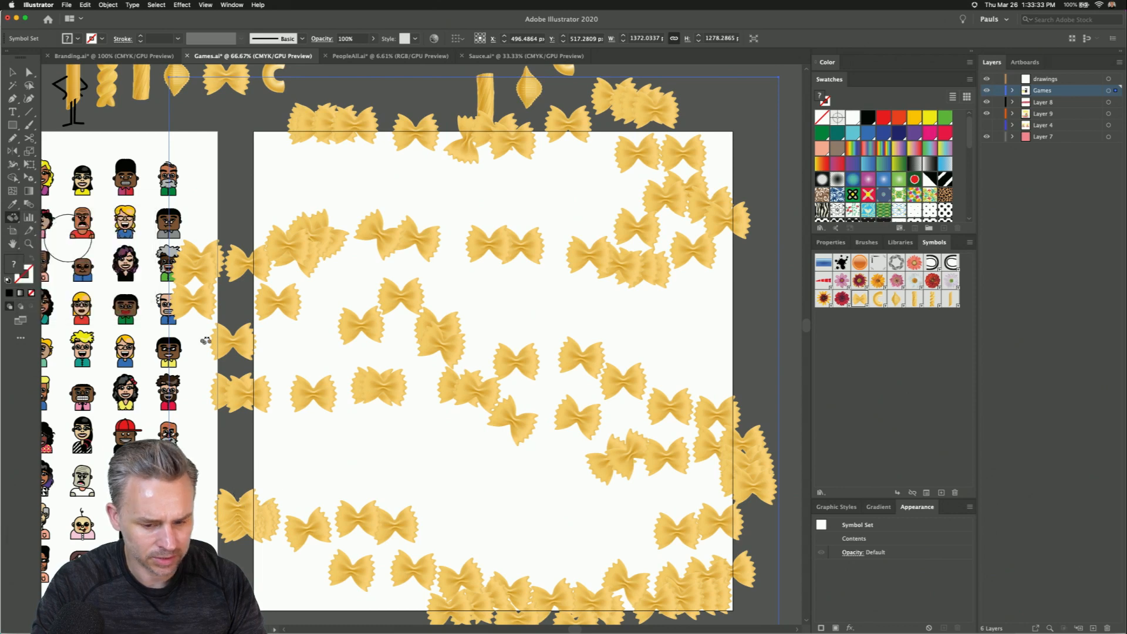
mouse_move(546, 506)
mouse_down()
mouse_move(547, 531)
mouse_move(604, 486)
mouse_move(516, 435)
mouse_move(596, 534)
mouse_move(515, 601)
mouse_move(507, 528)
mouse_move(544, 572)
mouse_move(704, 543)
mouse_move(654, 555)
mouse_move(663, 558)
mouse_move(651, 546)
mouse_move(657, 558)
mouse_up()
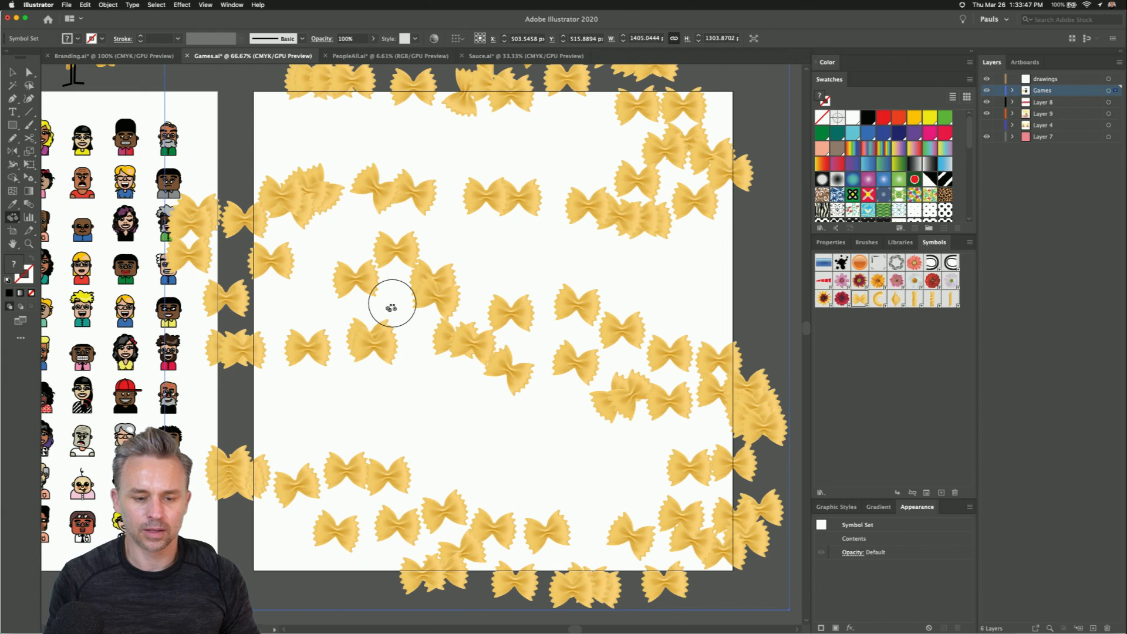
- Move the whole bow-tie symbol set off the artboard into the empty area on its right side
key(v)
drag(298, 193, 558, 190)
drag(466, 211, 799, 206)
click(564, 232)
key(space)
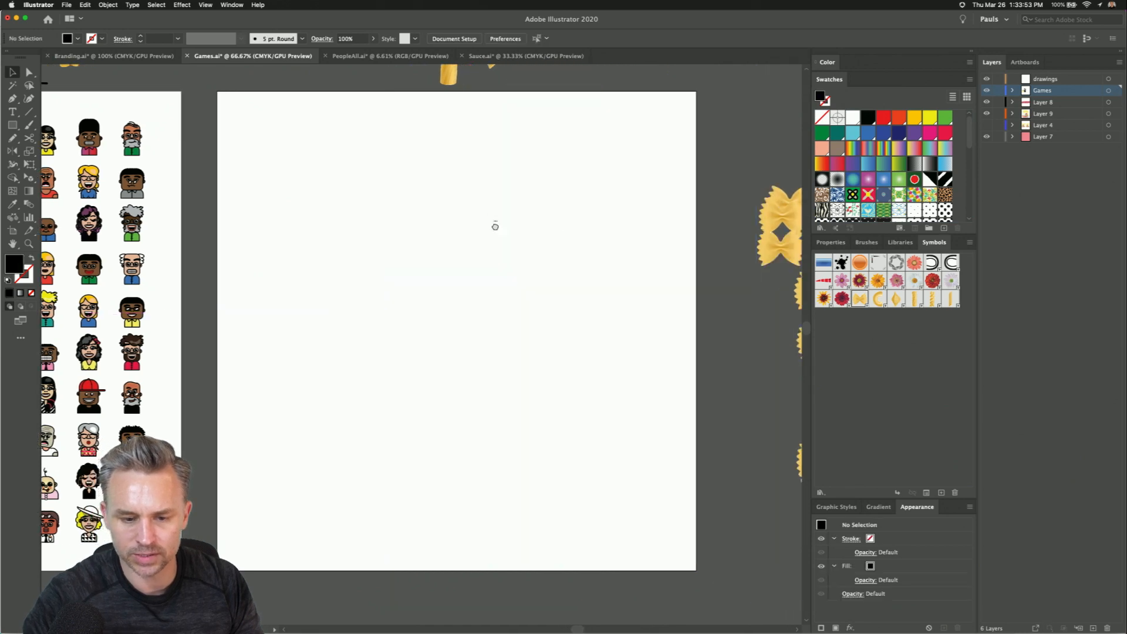
drag(489, 222, 554, 218)
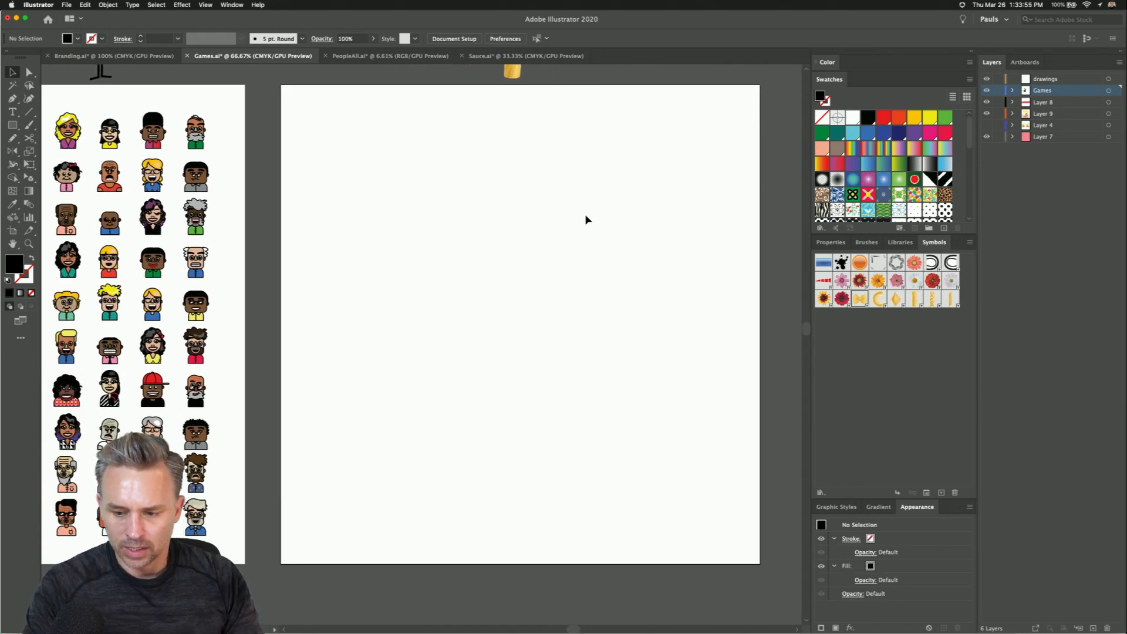
drag(491, 173, 481, 307)
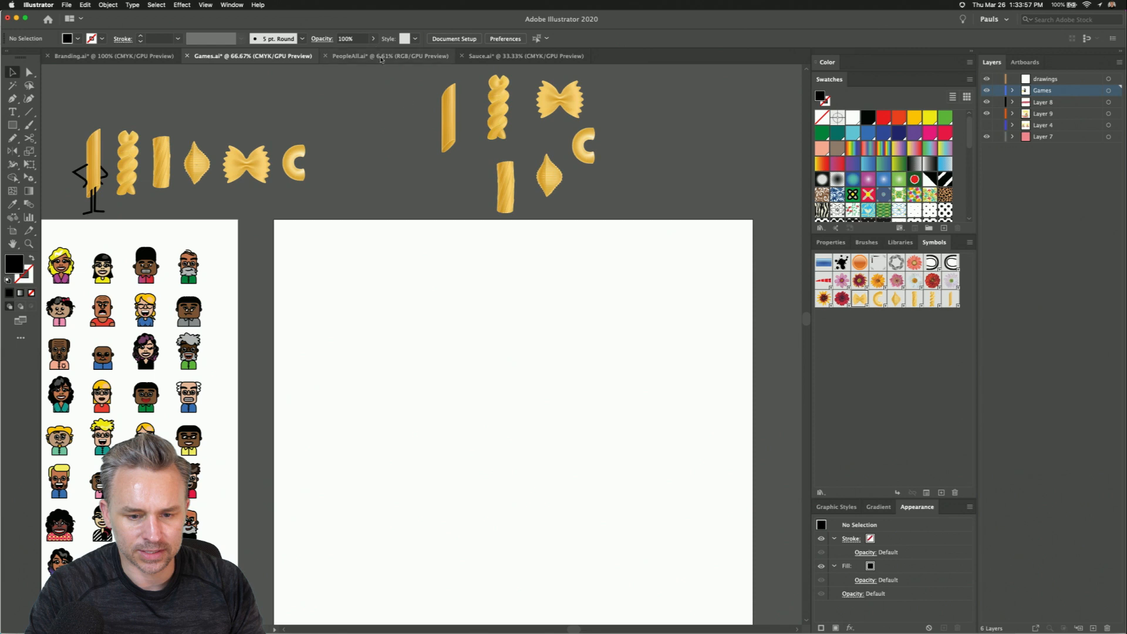
- Move the six grouped pasta symbols from above the blank artboard onto its middle
click(501, 173)
drag(502, 173, 508, 430)
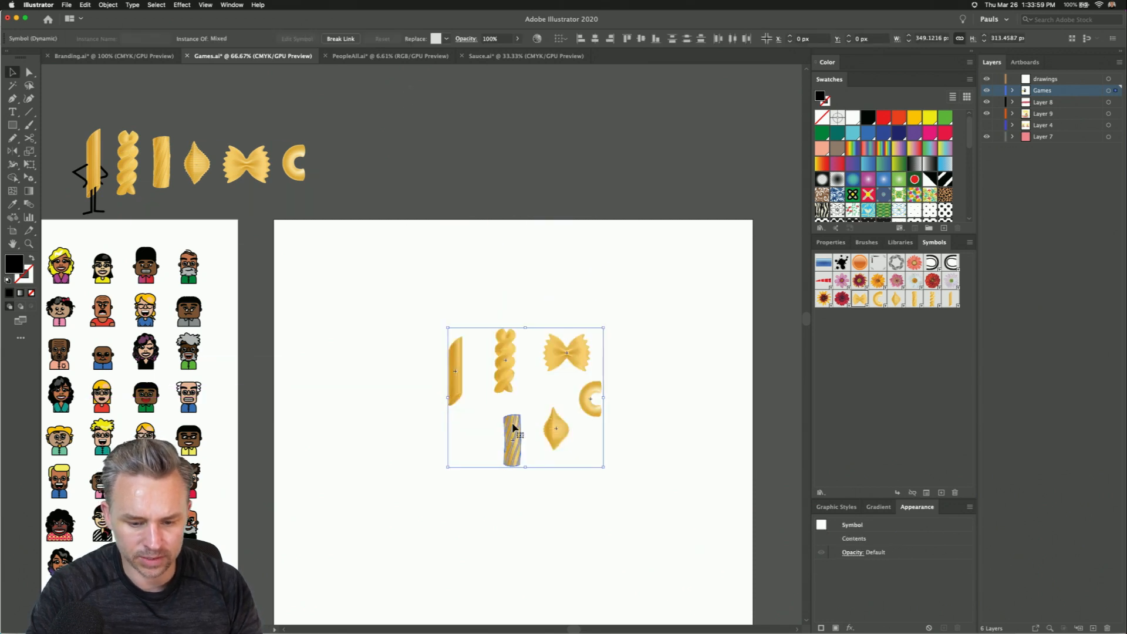
key(super+1)
drag(450, 315, 521, 317)
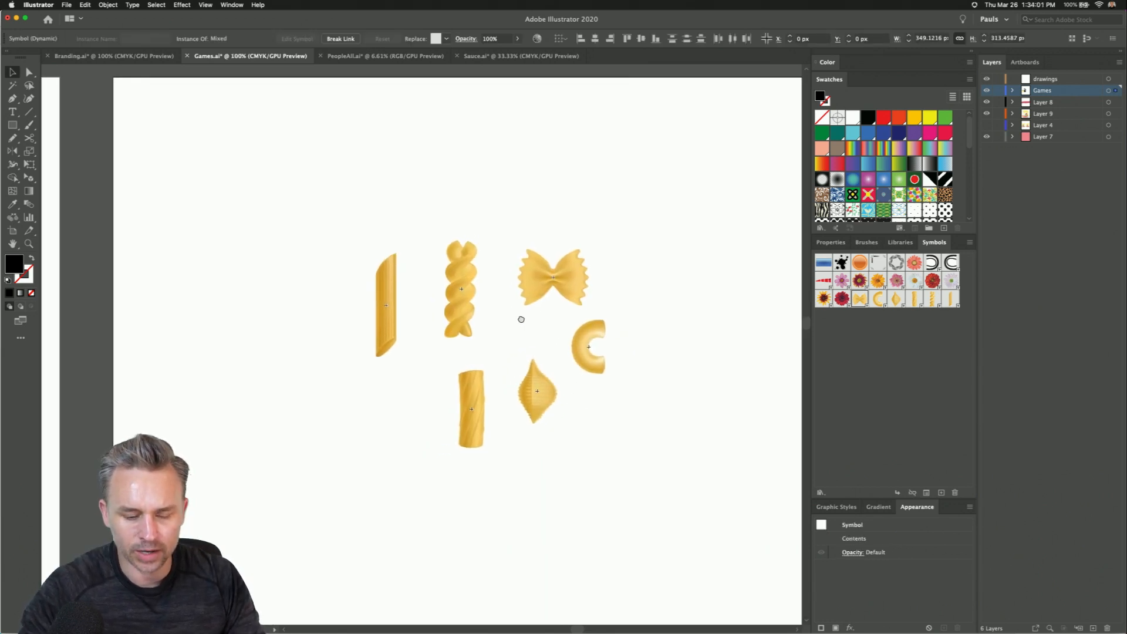
click(322, 297)
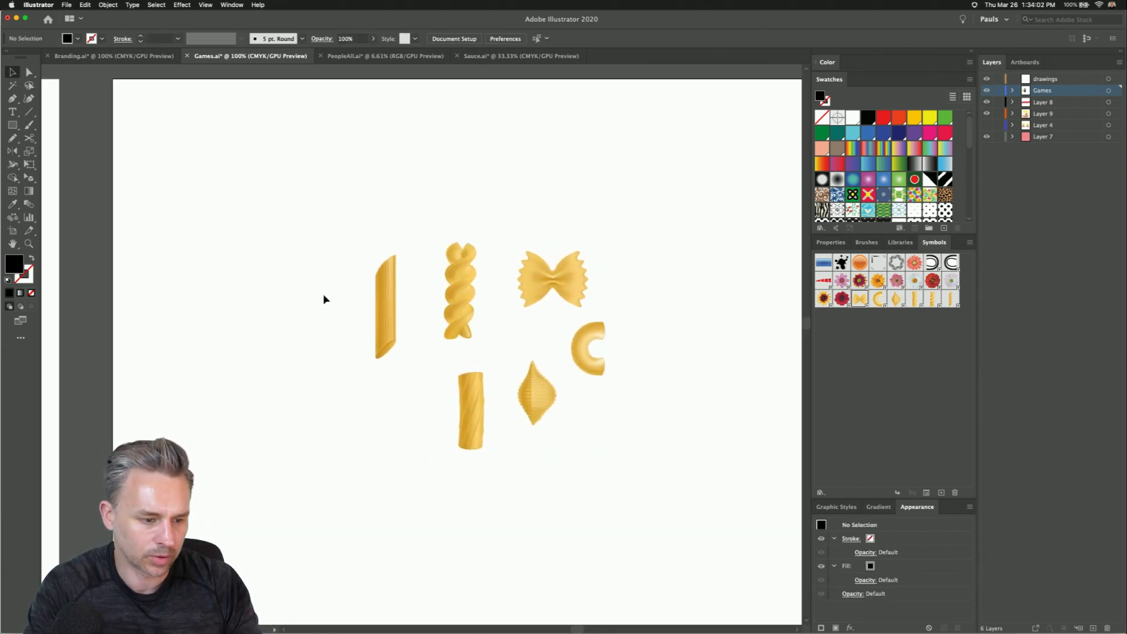
- Tilt the penne, lay the ridged tube horizontally, and reposition and rotate the bow-tie for a looser arrangement
click(382, 320)
drag(370, 251, 430, 272)
drag(452, 371, 411, 426)
click(503, 301)
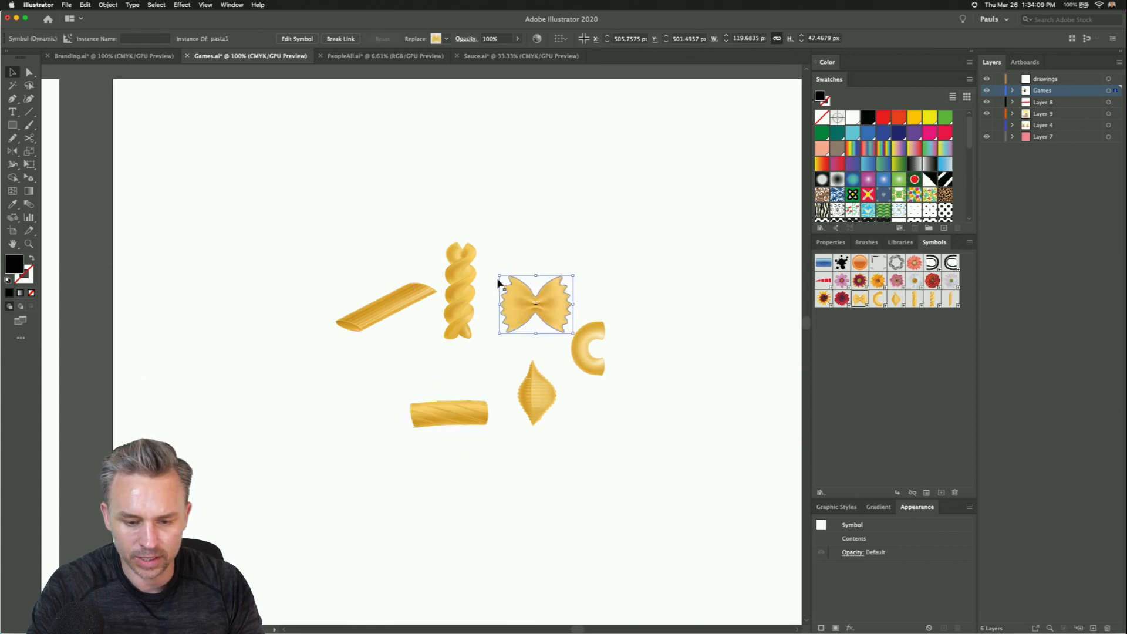
drag(500, 273, 487, 299)
drag(524, 312, 530, 294)
- Scale all the arranged pasta pieces down together and remove the shell piece
drag(272, 242, 646, 488)
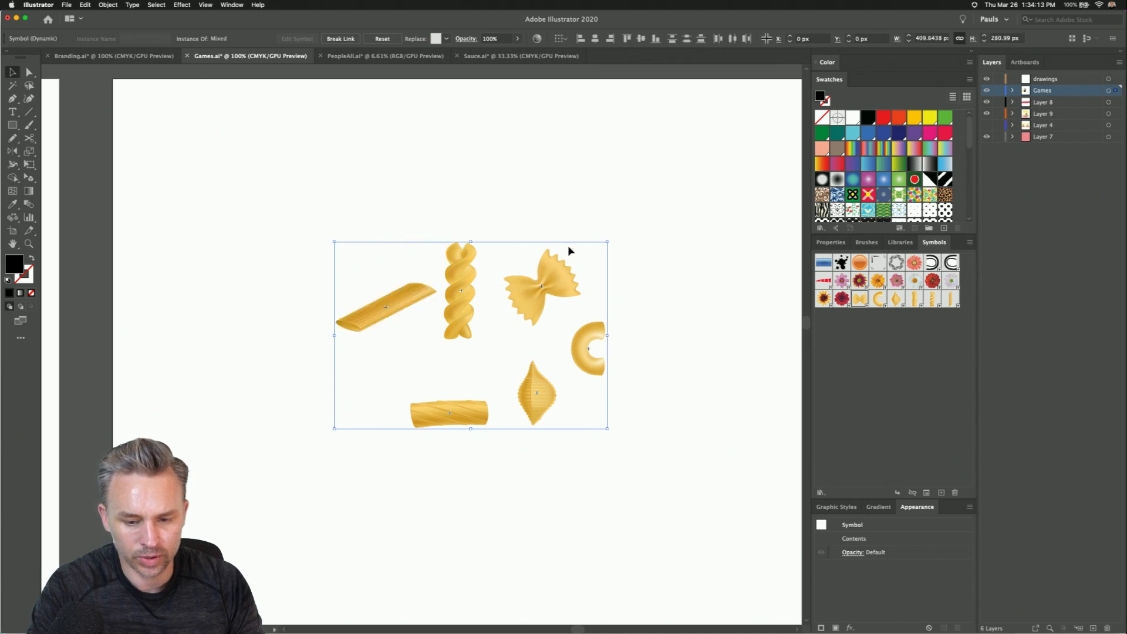
drag(608, 242, 594, 289)
drag(374, 335, 391, 340)
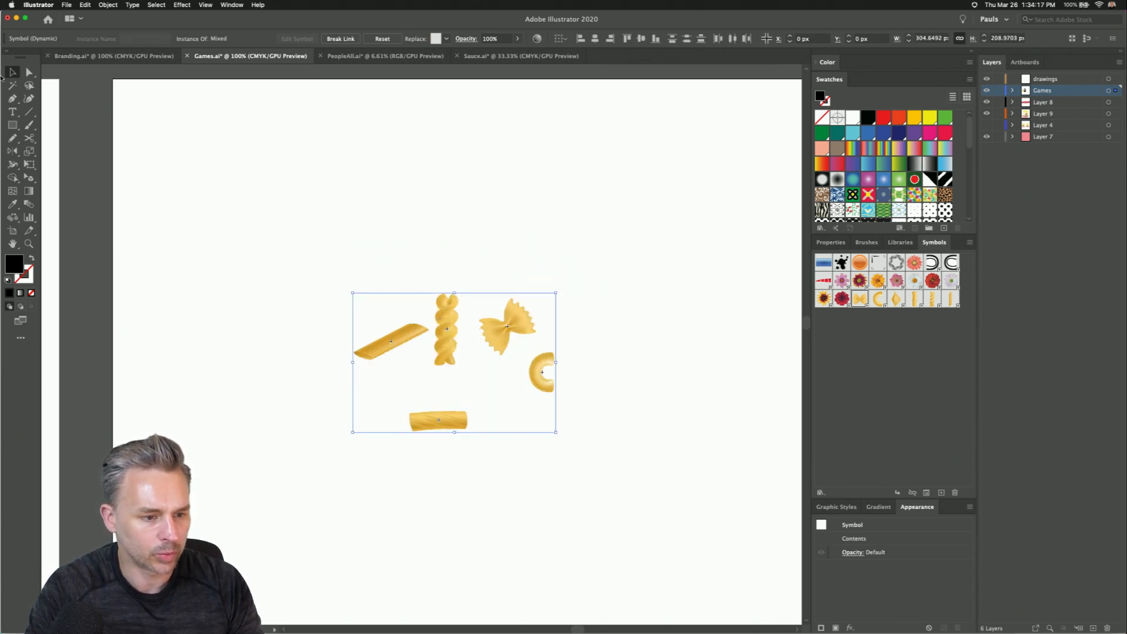
- Make a new pattern from the five selected pasta pieces and place the Pattern Options beside the tile
click(77, 4)
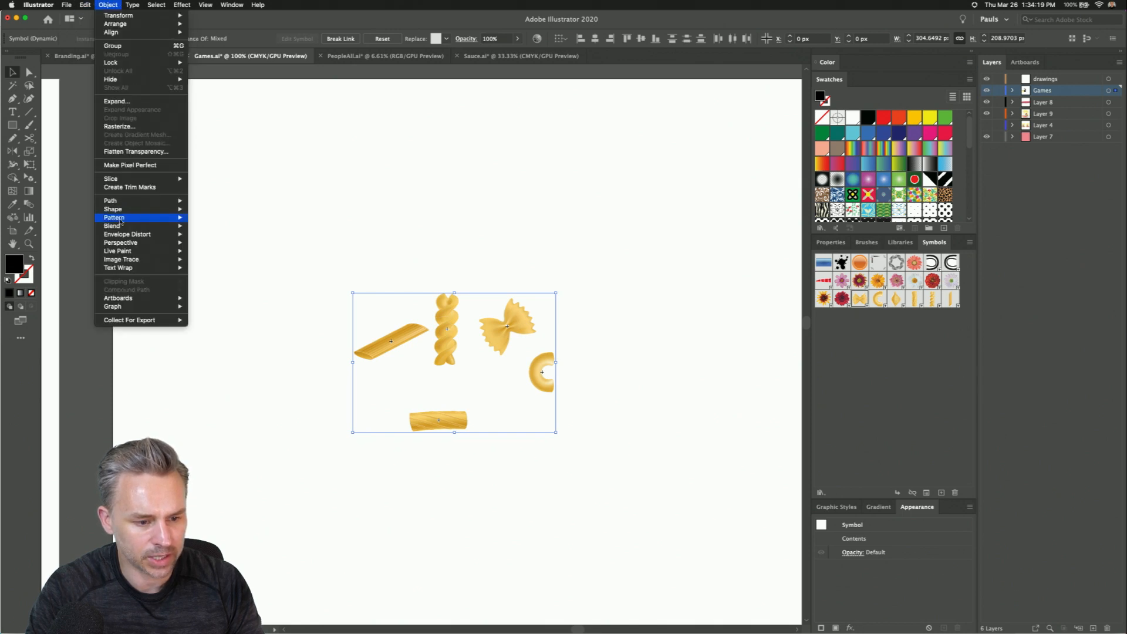
mouse_move(114, 229)
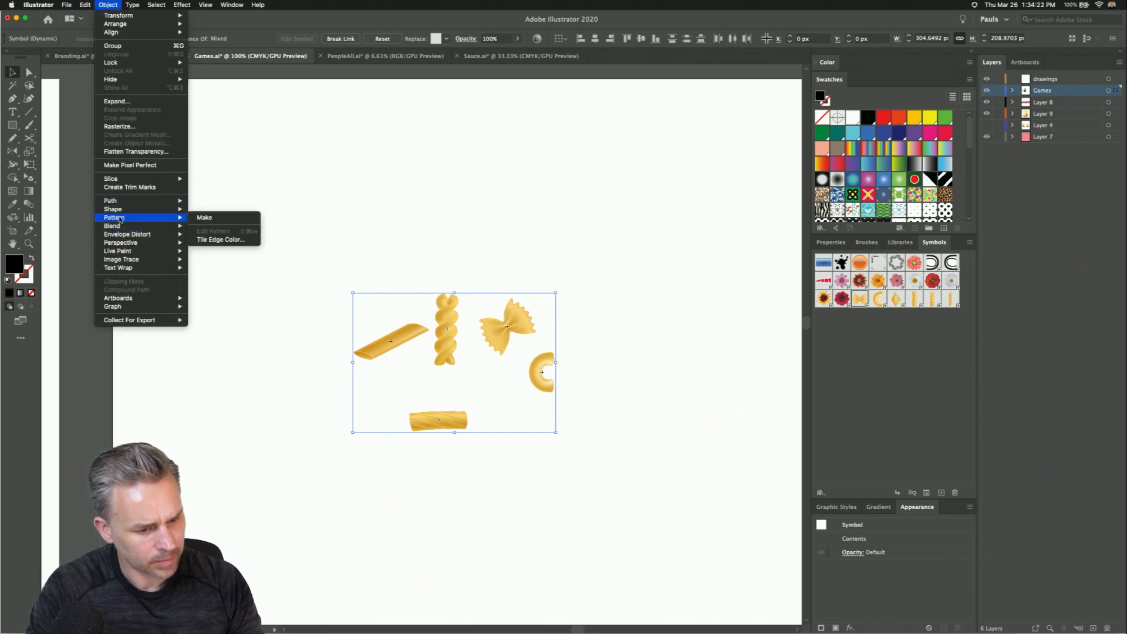
click(206, 218)
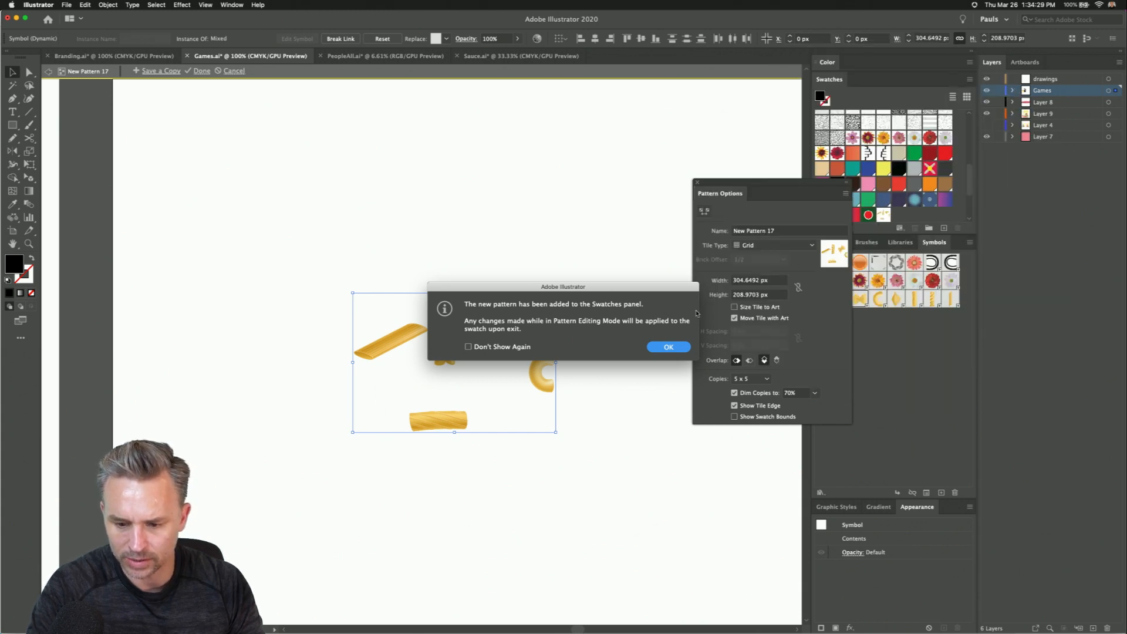
click(663, 347)
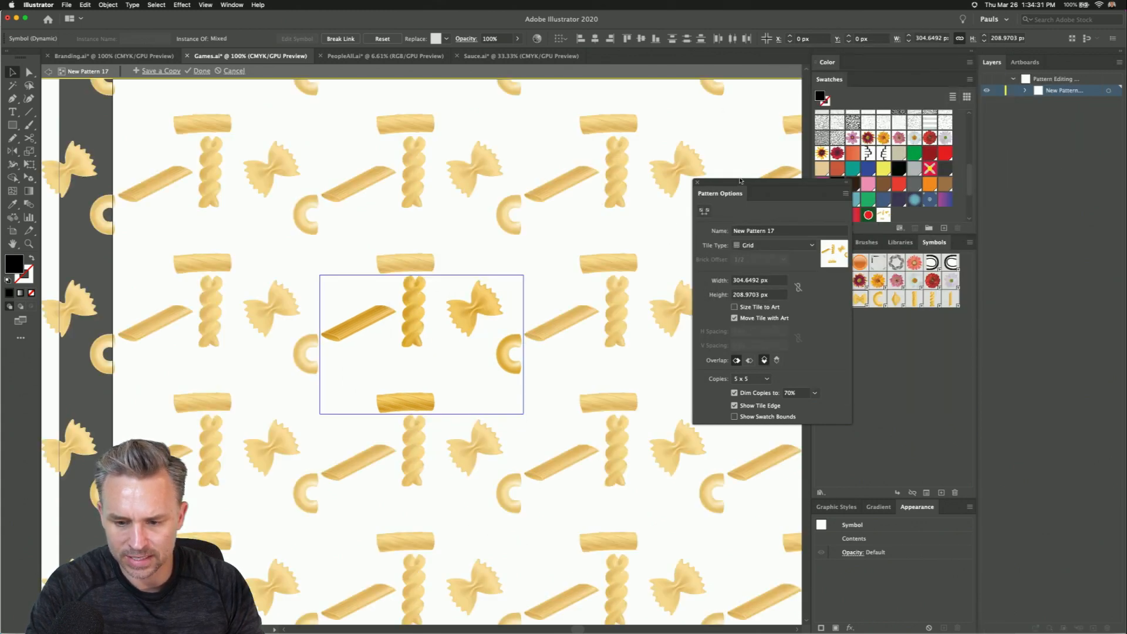
drag(741, 188, 149, 160)
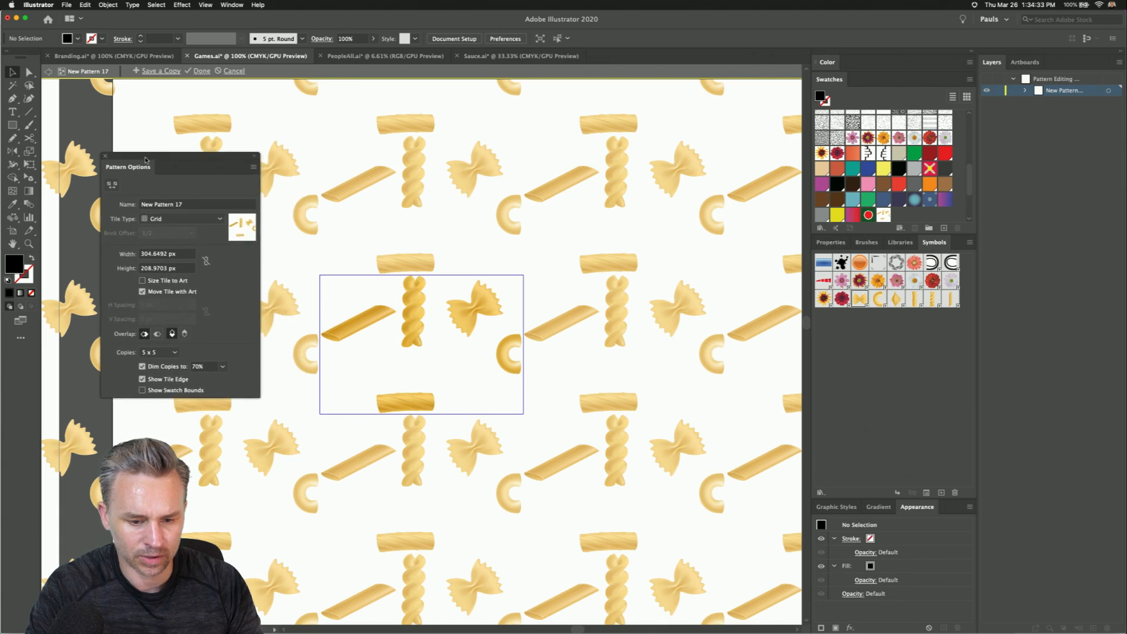
- Move the twisted pasta below the penne and tilt it, then reposition and rotate the curved macaroni inside the pattern tile
drag(410, 320, 415, 352)
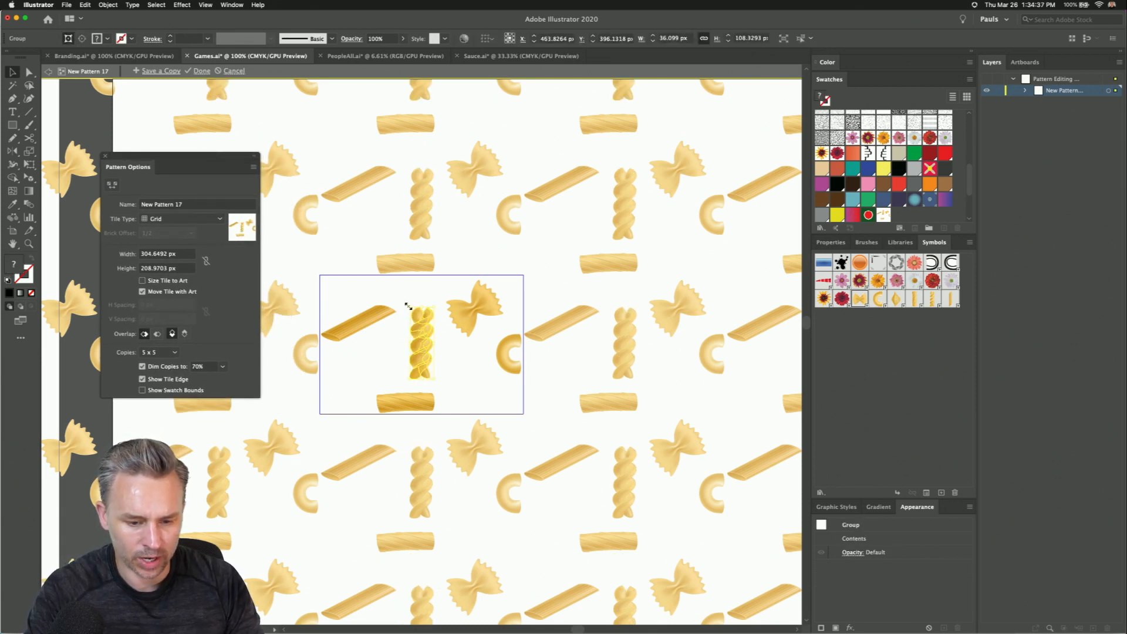
drag(404, 303, 360, 375)
click(504, 366)
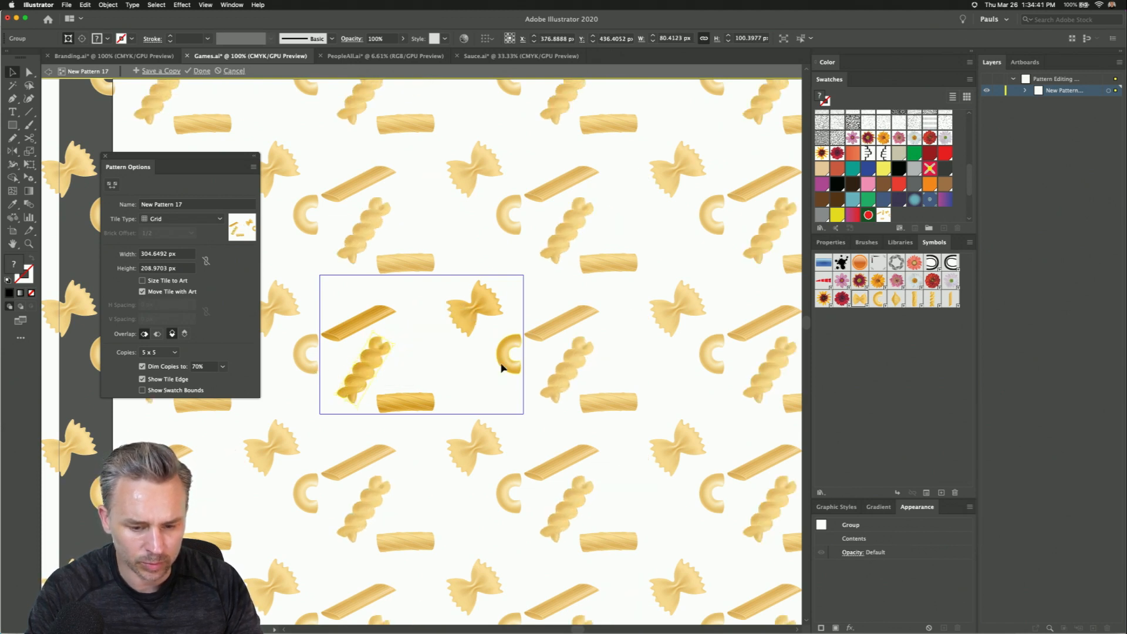
drag(493, 330, 485, 372)
- Nudge the penne, the horizontal tube and the twisted pasta to even out the gaps in the pattern tile
drag(360, 327, 368, 308)
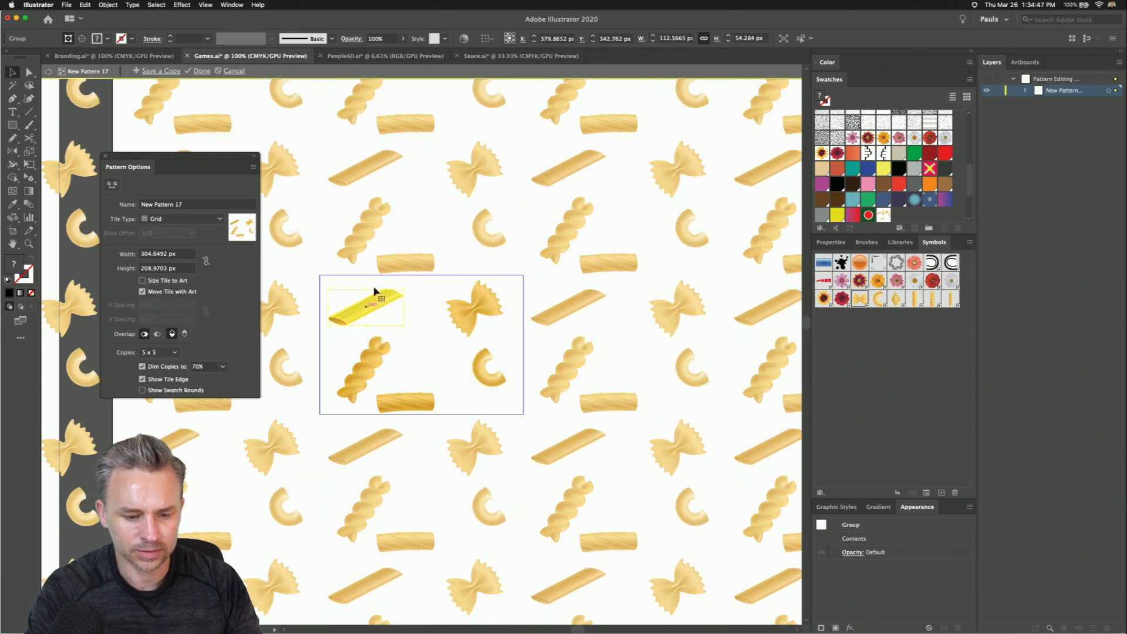
drag(408, 402, 422, 397)
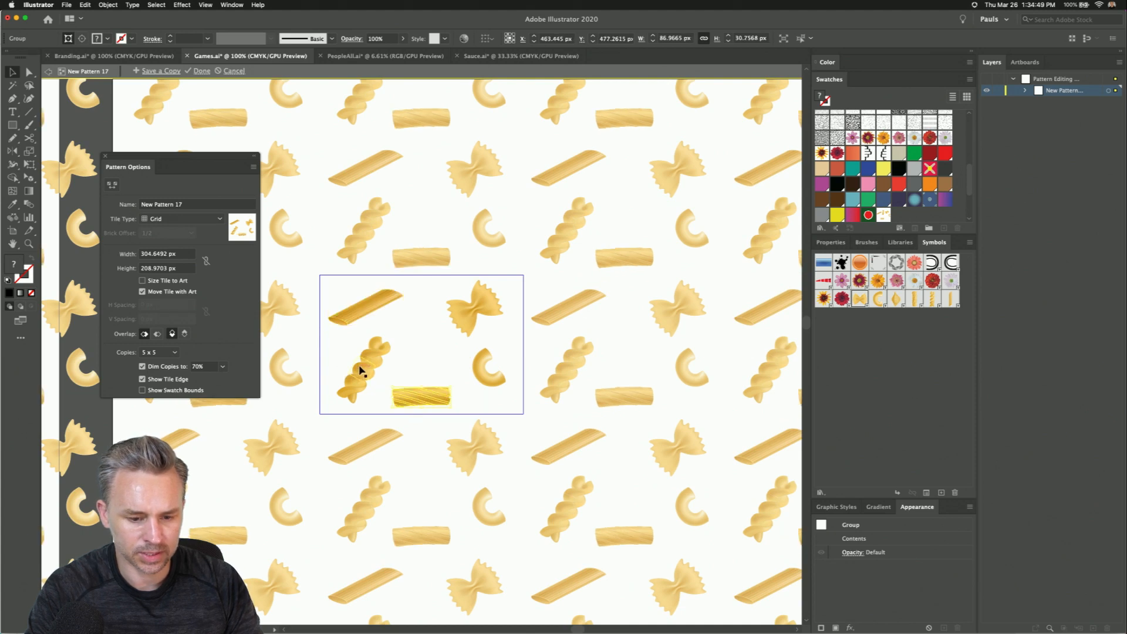
drag(359, 368, 361, 372)
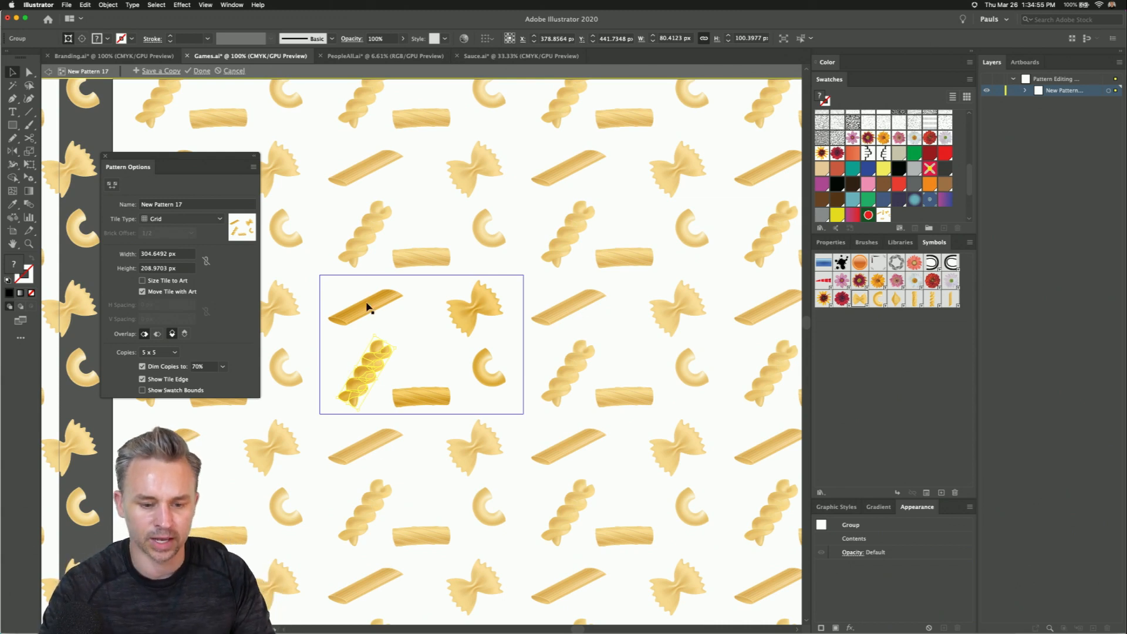
- Copy the penne across the tile's lower right corner, rotate the copy to slope downward, and finish editing the pattern
click(361, 310)
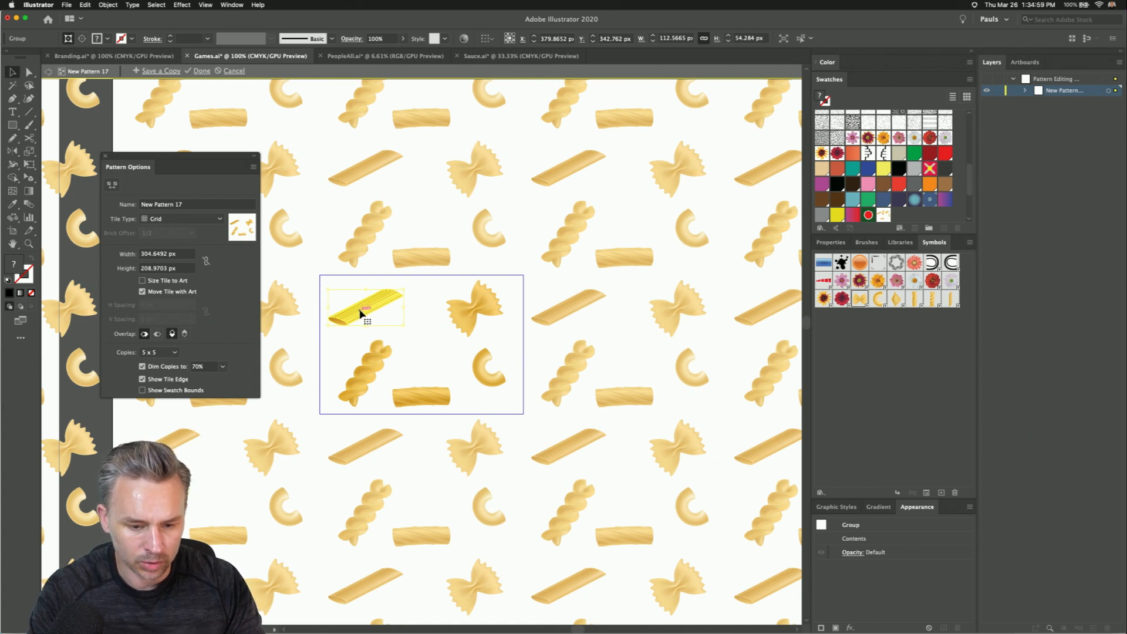
drag(361, 312, 519, 432)
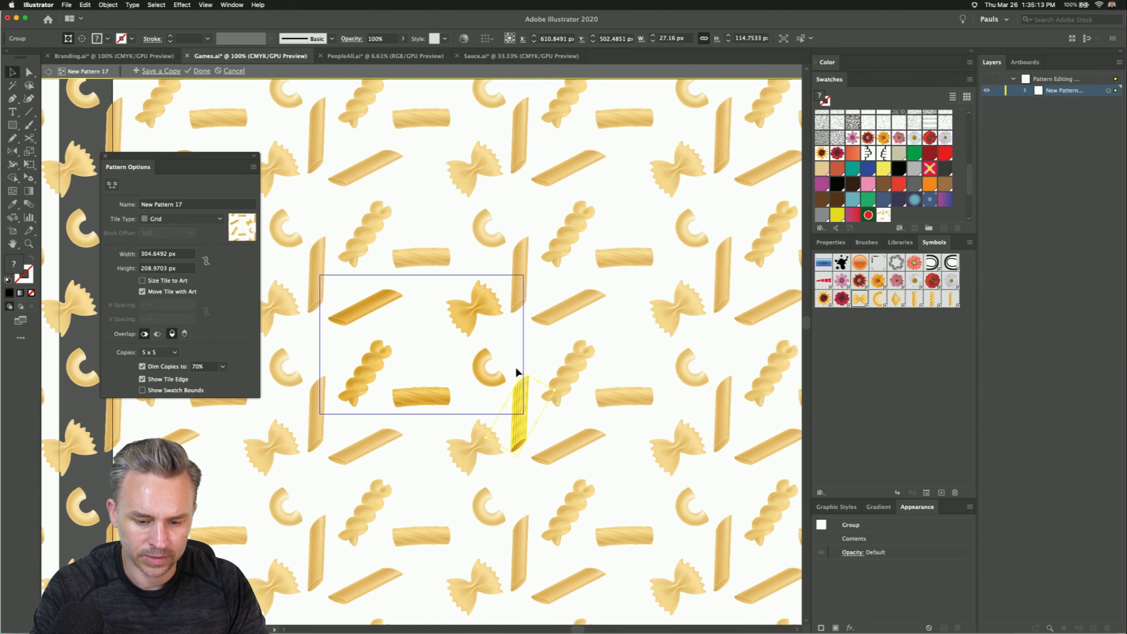
drag(519, 370, 510, 395)
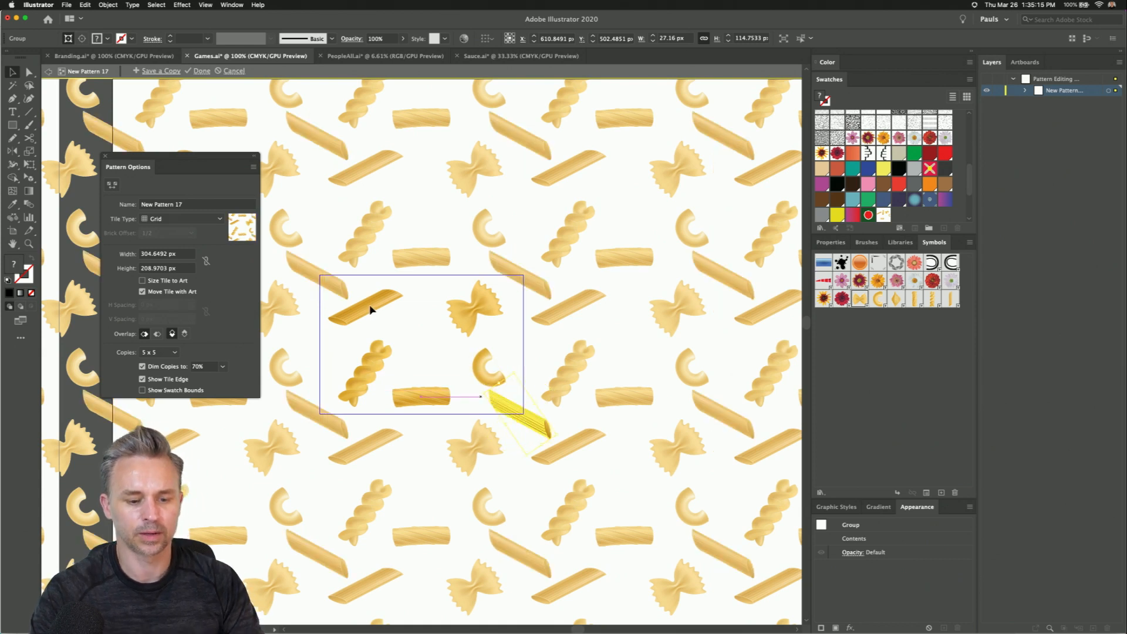
click(417, 222)
click(202, 70)
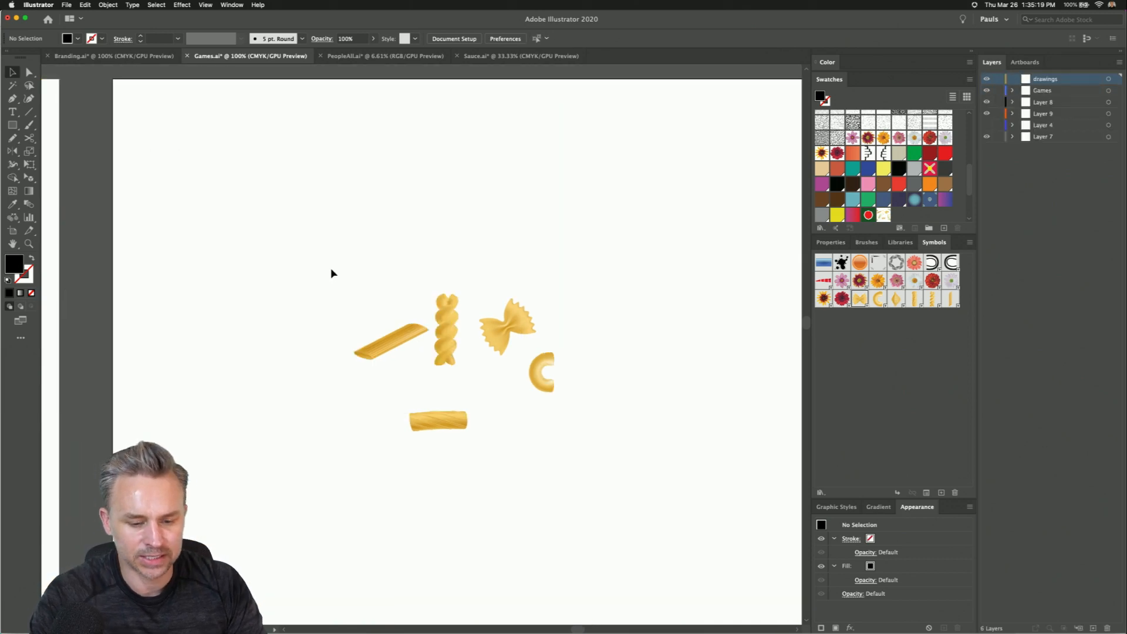
- Move the five original pasta pieces off the artboard into the space above it
drag(320, 262, 636, 505)
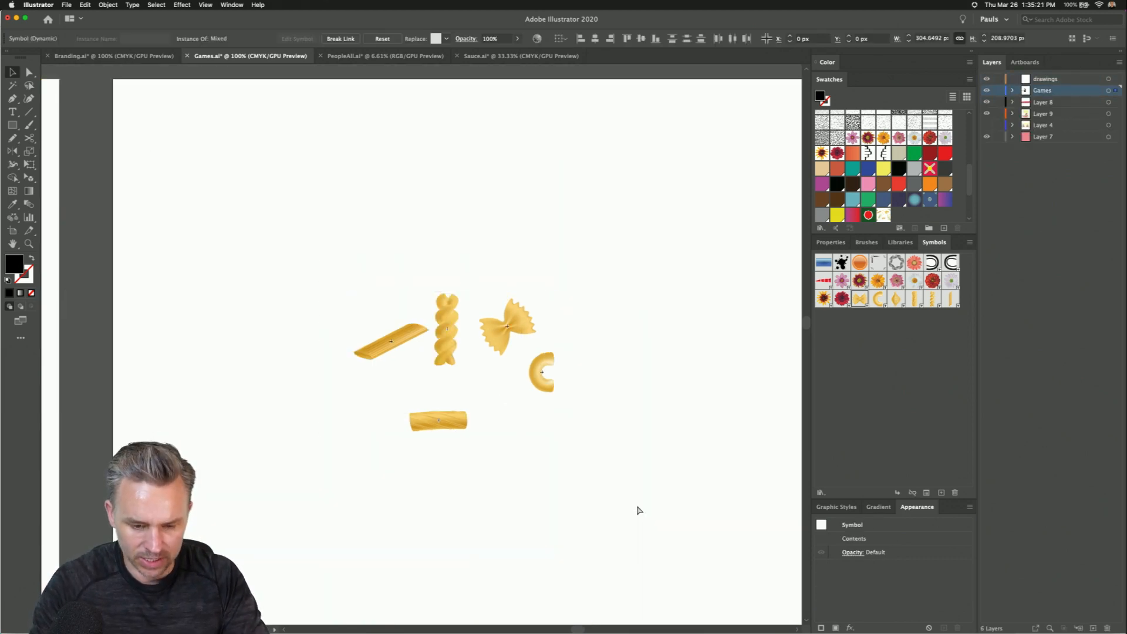
key(super+minus)
key(super+minus)
drag(414, 339, 449, 145)
scroll(456, 214, left, 3)
scroll(455, 214, up, 1)
- Draw a 1080 by 1080 px square covering the blank artboard and fill it with the new pasta pattern swatch
click(13, 125)
drag(289, 216, 649, 574)
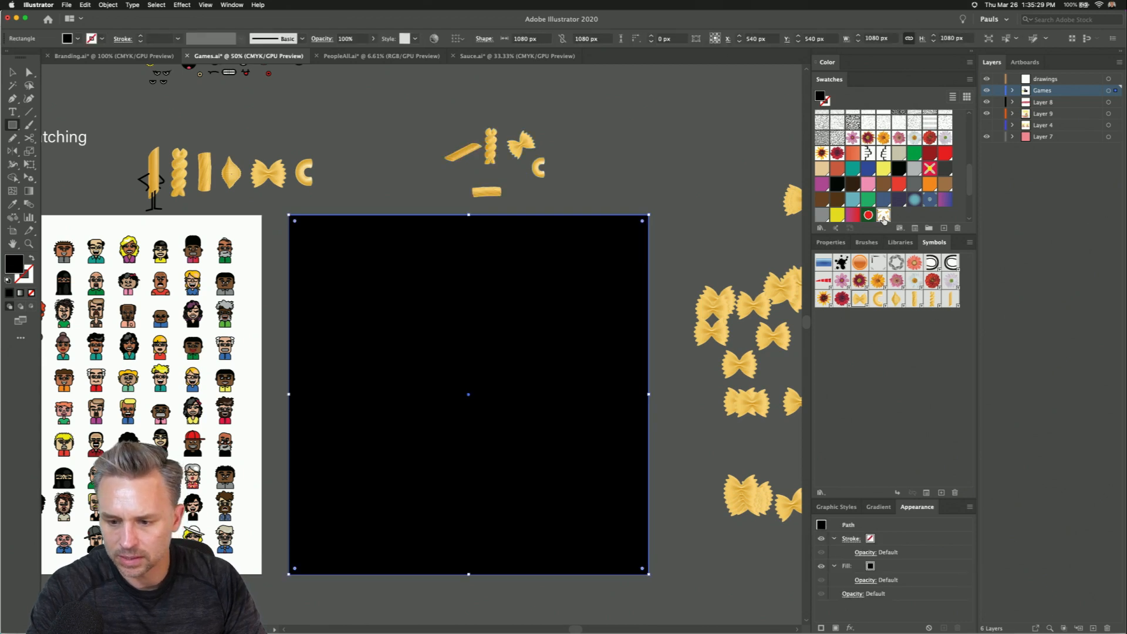
click(883, 215)
click(11, 71)
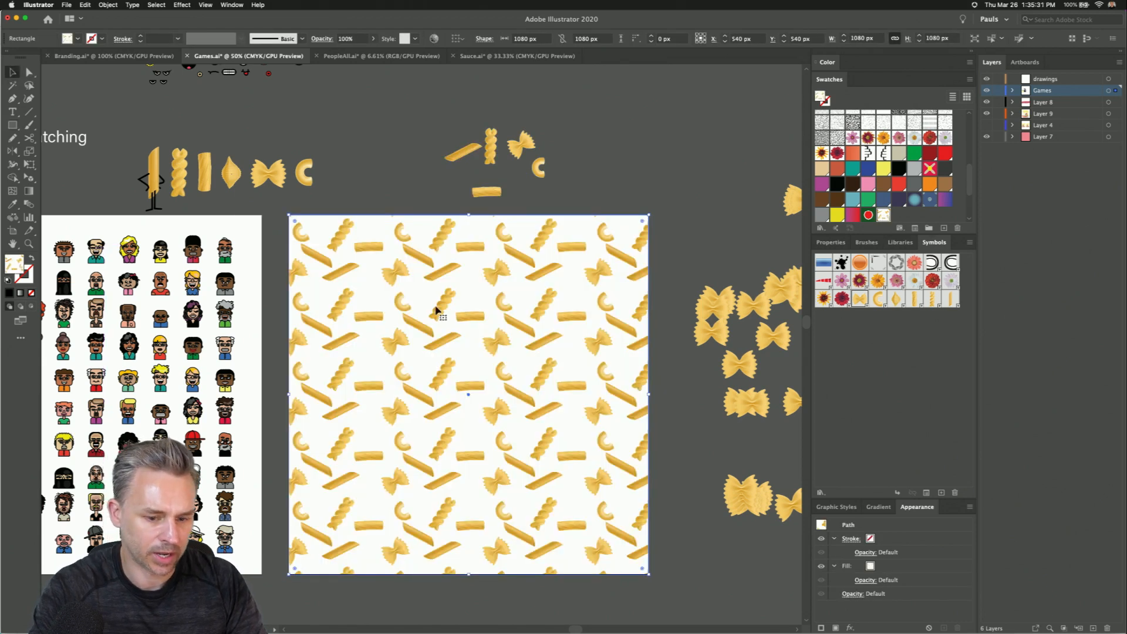
mouse_move(460, 335)
mouse_down()
mouse_move(881, 369)
mouse_move(382, 333)
mouse_move(447, 331)
mouse_up()
key(super+z)
- Add the pattern-filled square to the Restaurant library and rename the pasta illustration asset as "pasta pattern"
click(894, 242)
drag(467, 434, 882, 474)
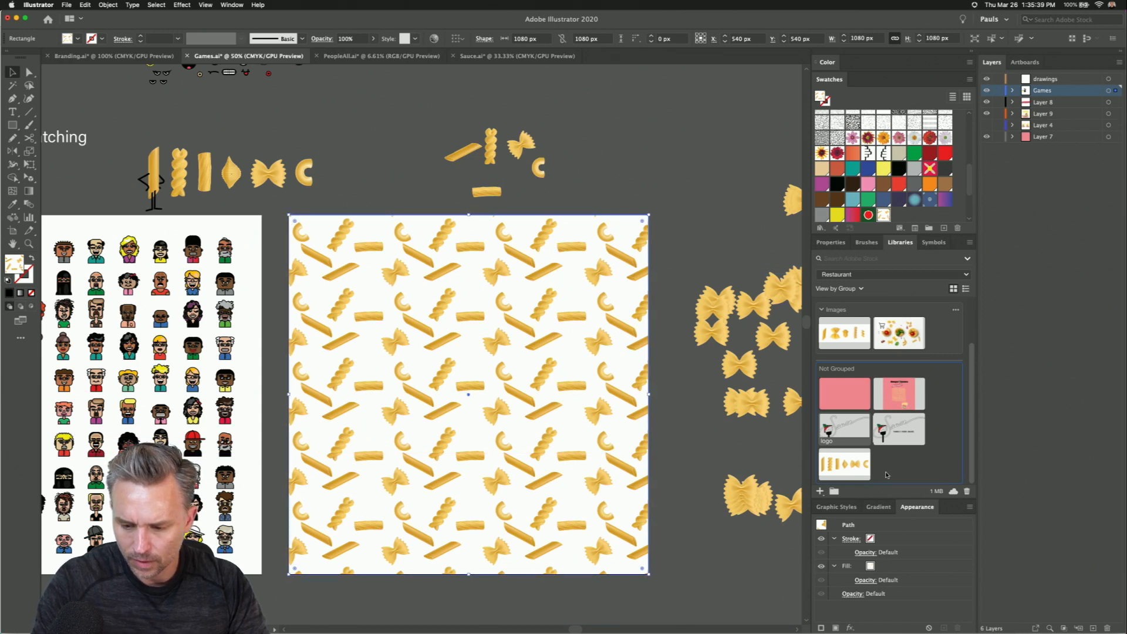
double_click(891, 477)
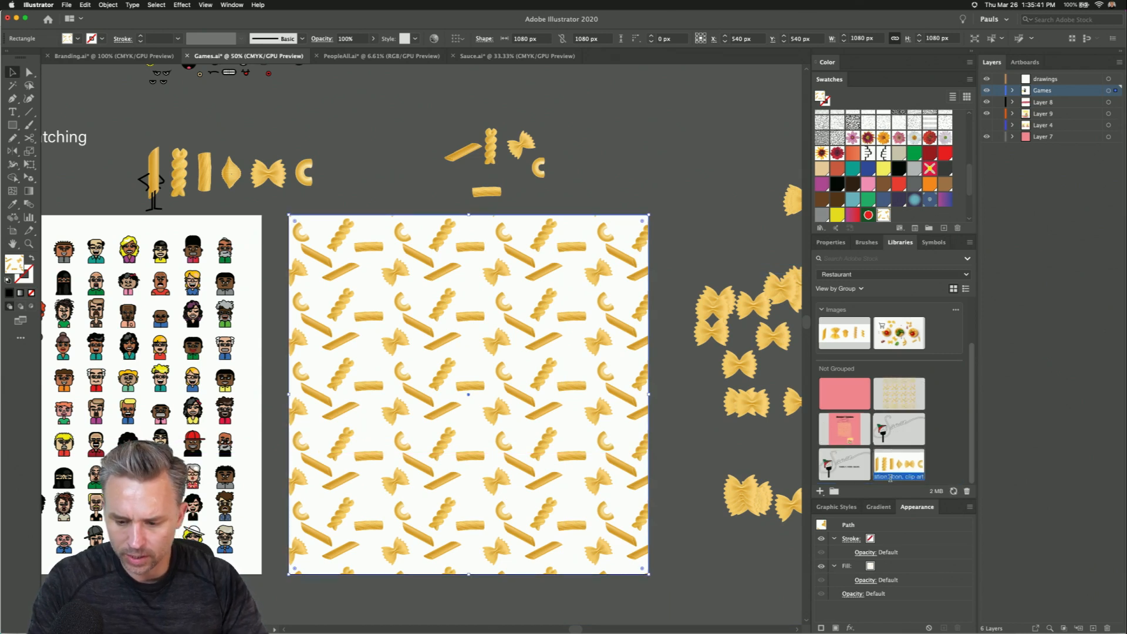
text(pasta)
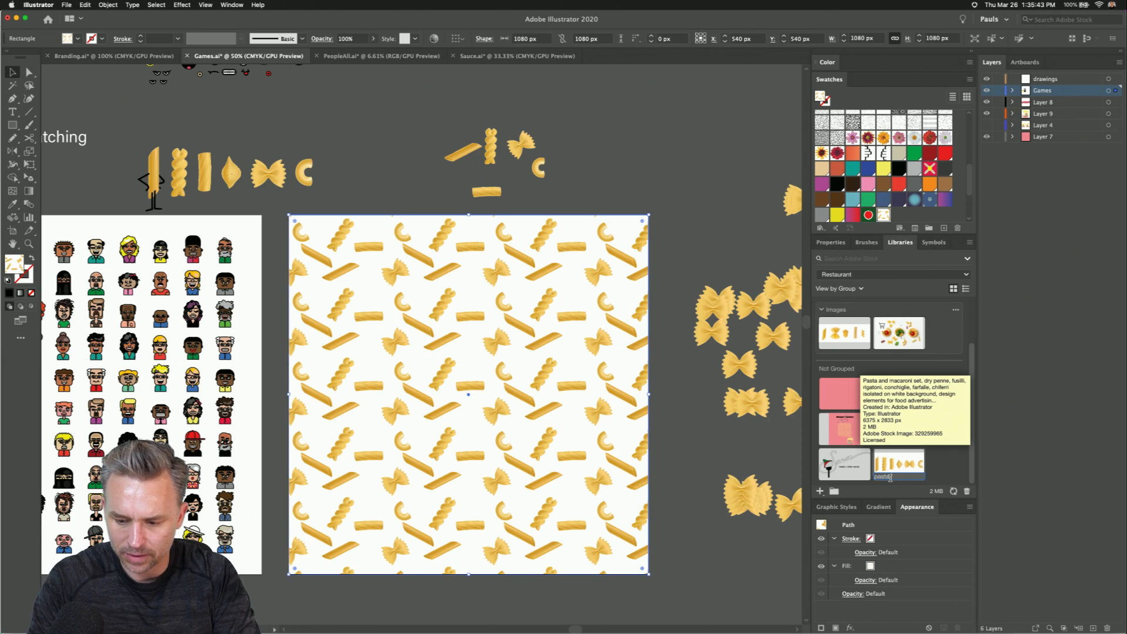
text( pattern)
key(Return)
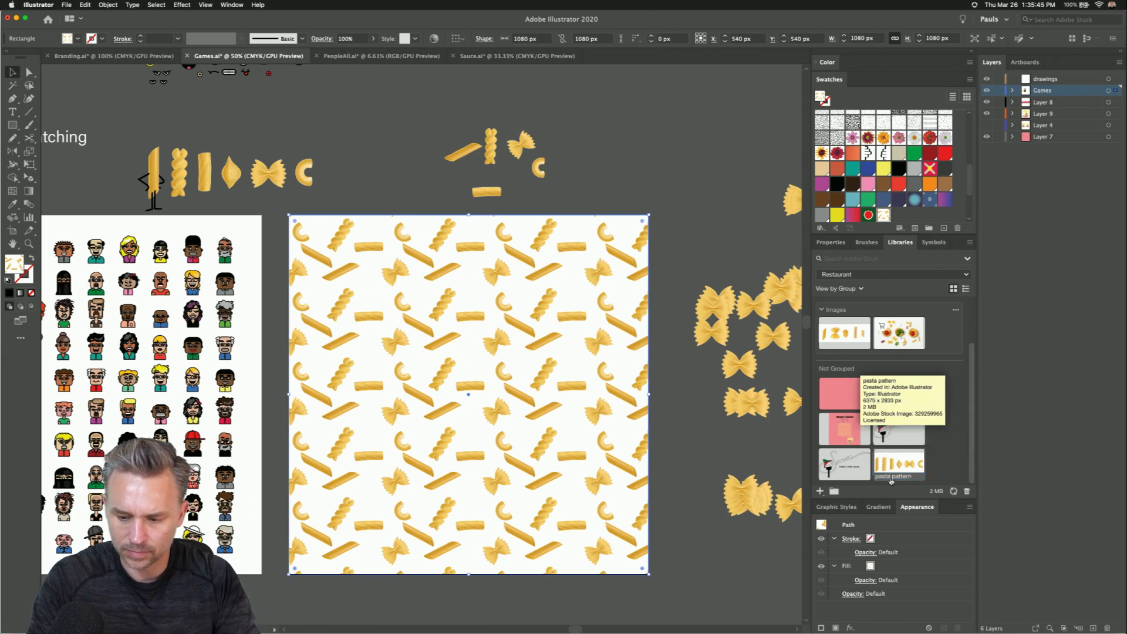
- Switch to Adobe Dimension, select the takeout box's Sleeve, and try to place the pattern artwork from the Restaurant library on it
click(17, 19)
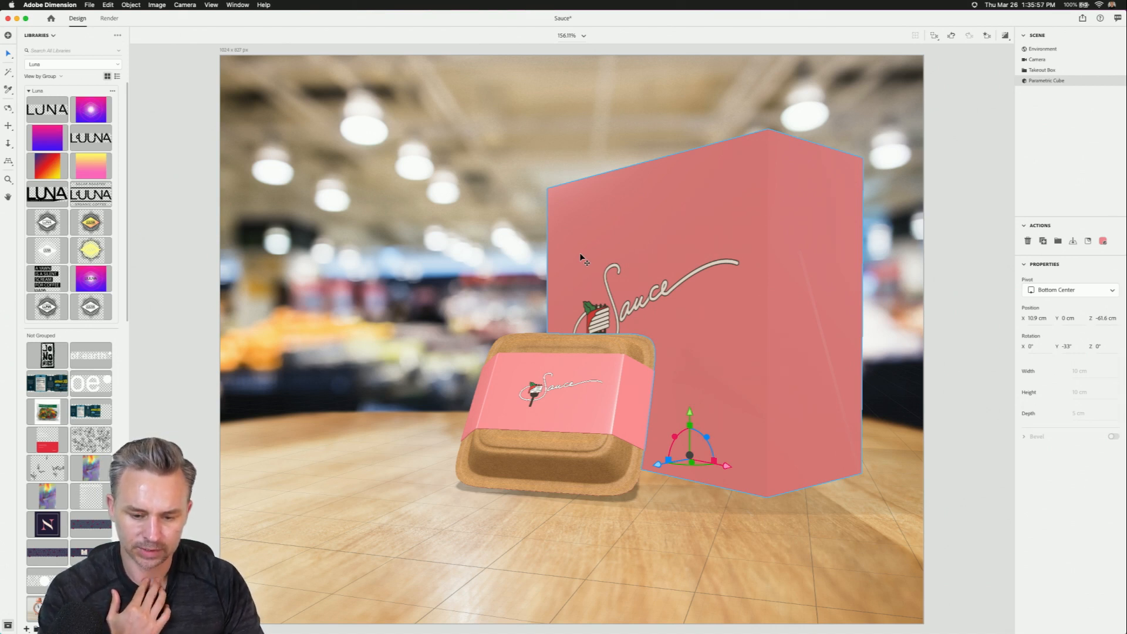
click(566, 405)
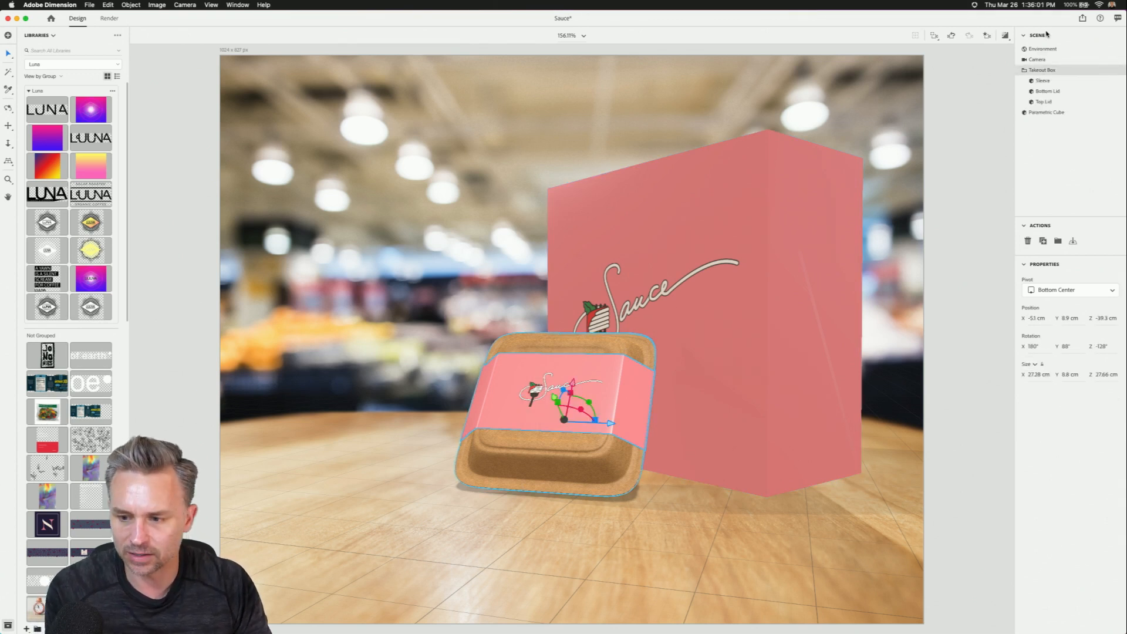
click(1033, 82)
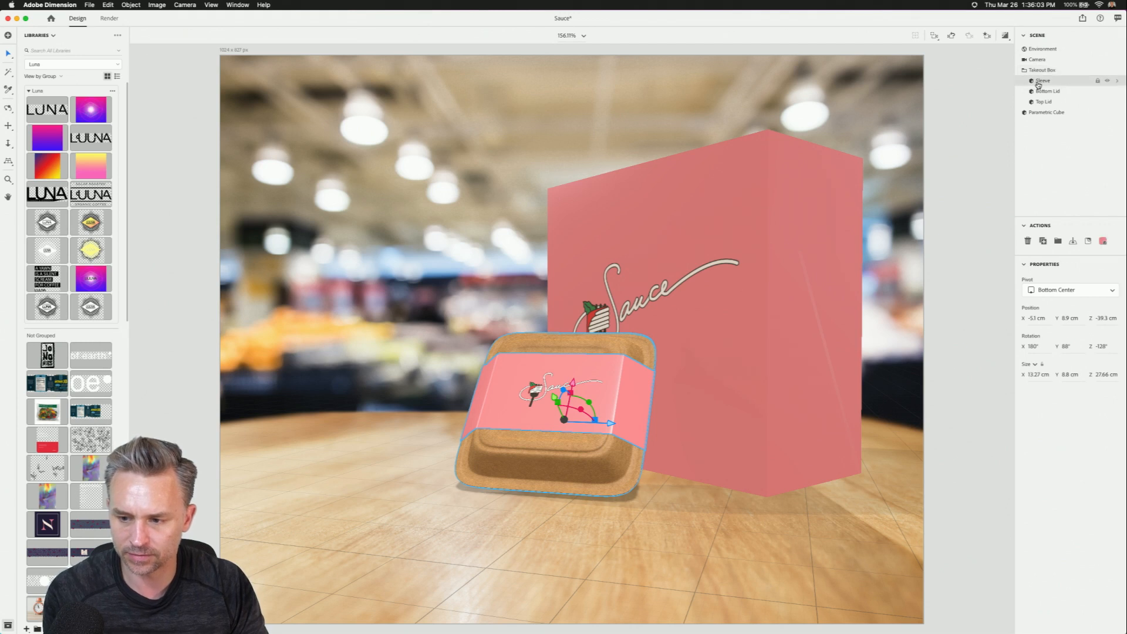
click(36, 66)
click(39, 90)
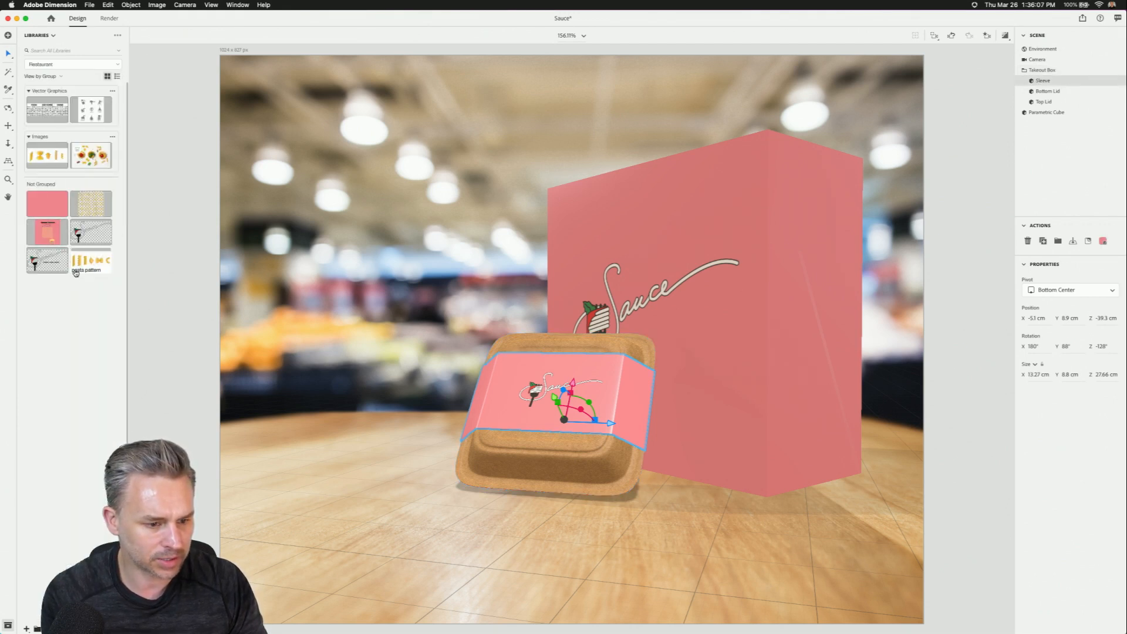
drag(86, 200, 494, 401)
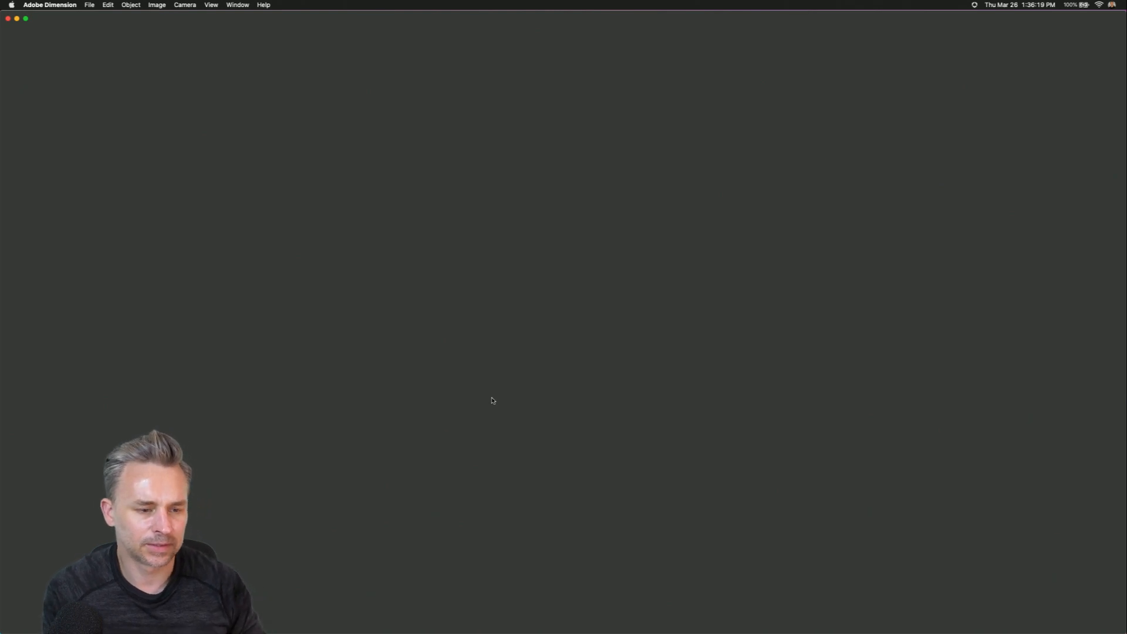
- Try to quit Adobe Dimension normally
mouse_move(48, 19)
mouse_down()
mouse_move(59, 60)
mouse_move(50, 3)
mouse_up()
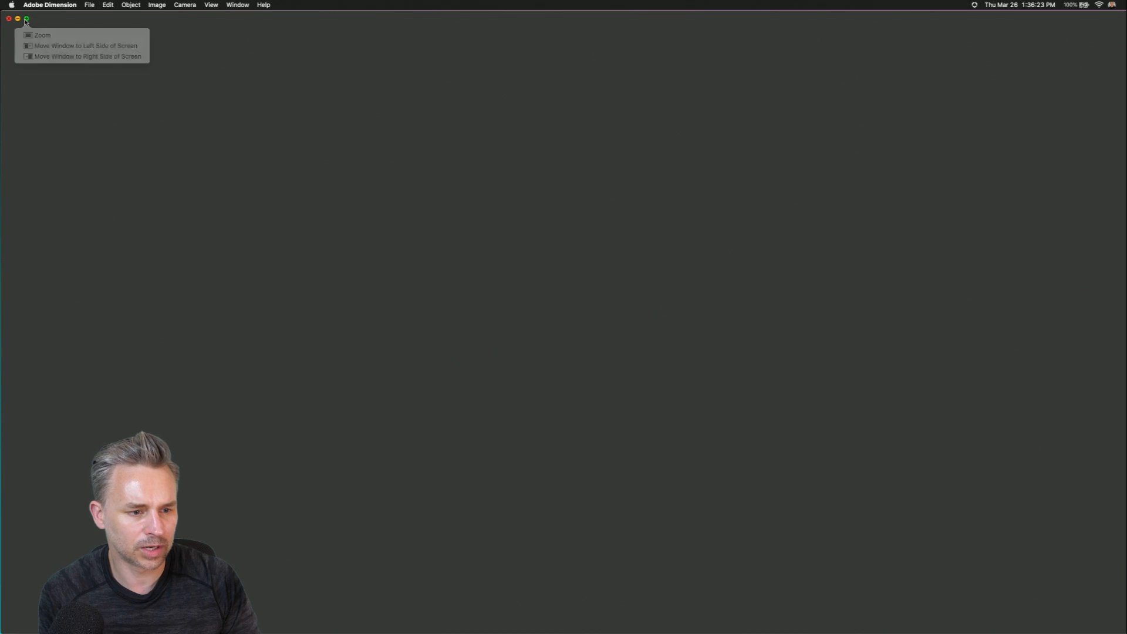
click(50, 5)
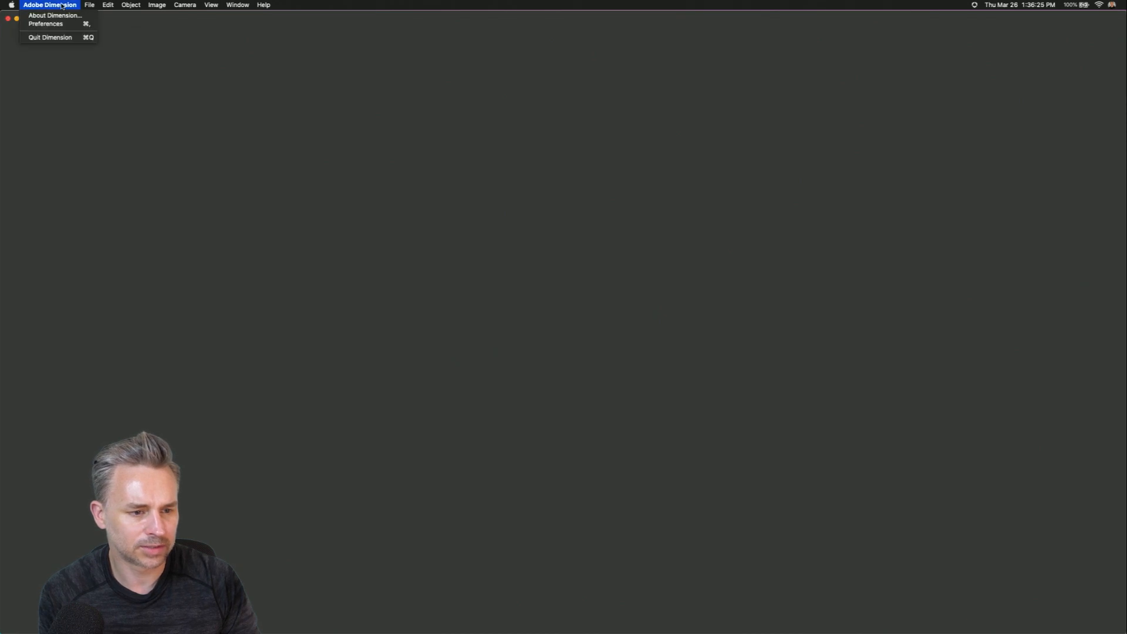
click(53, 36)
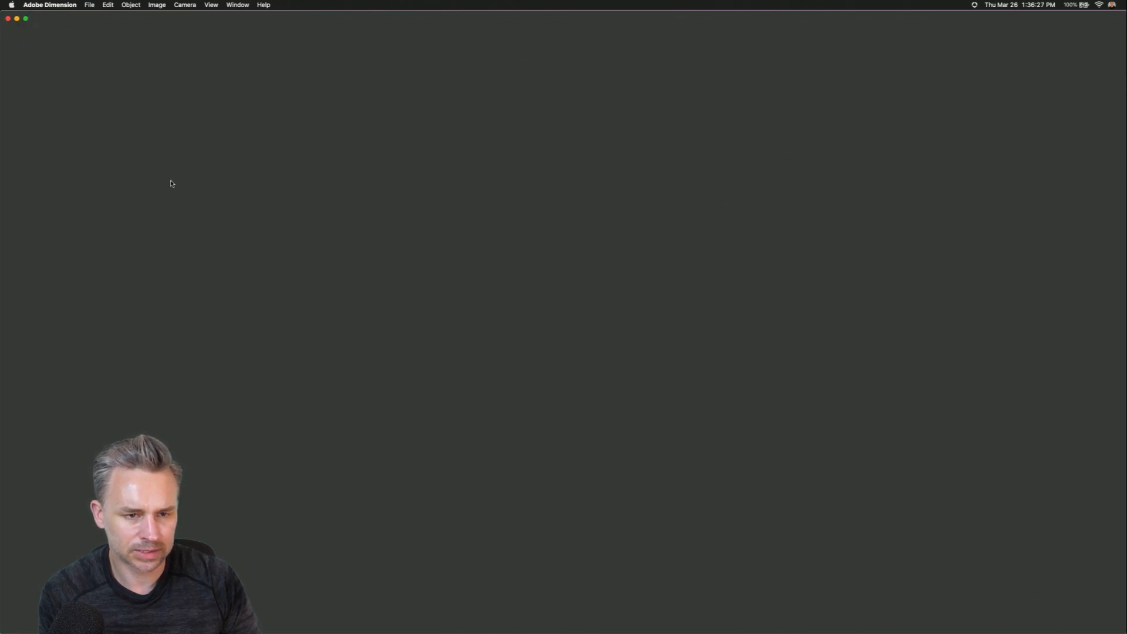
- Force quit Adobe Dimension and close the Force Quit Applications window
click(12, 4)
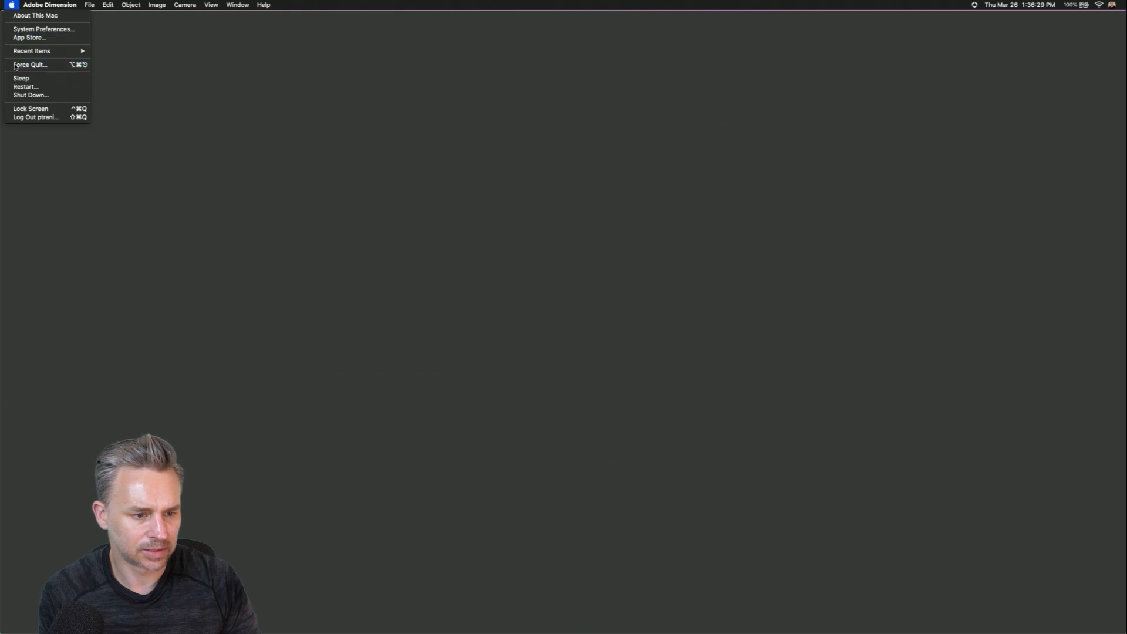
click(24, 65)
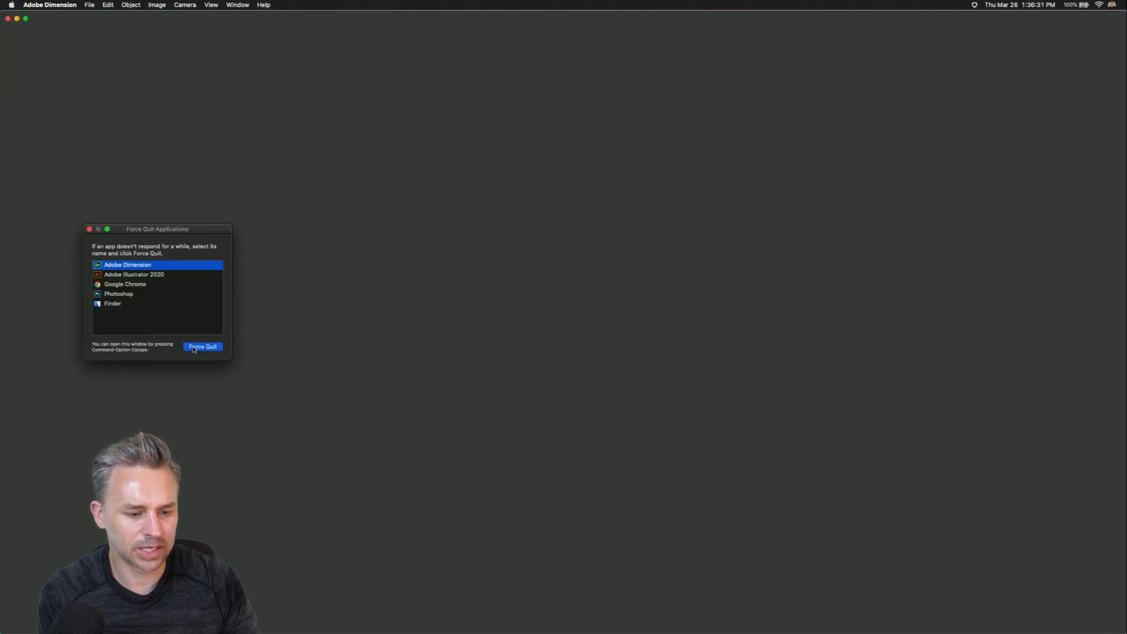
click(89, 209)
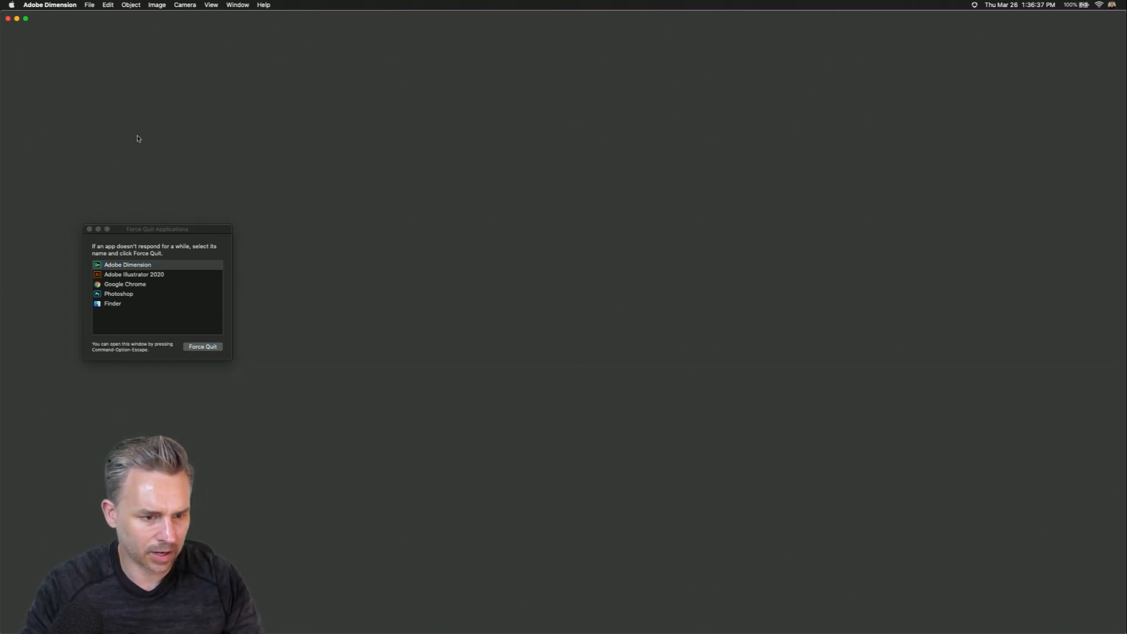
click(87, 5)
click(57, 226)
click(119, 303)
click(202, 346)
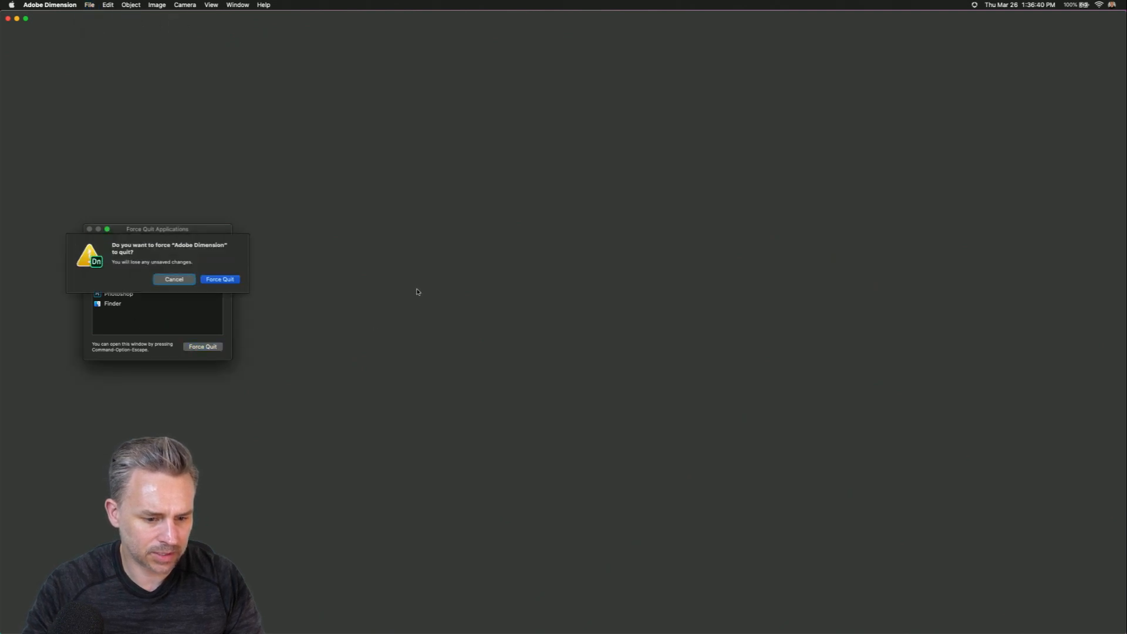
click(208, 280)
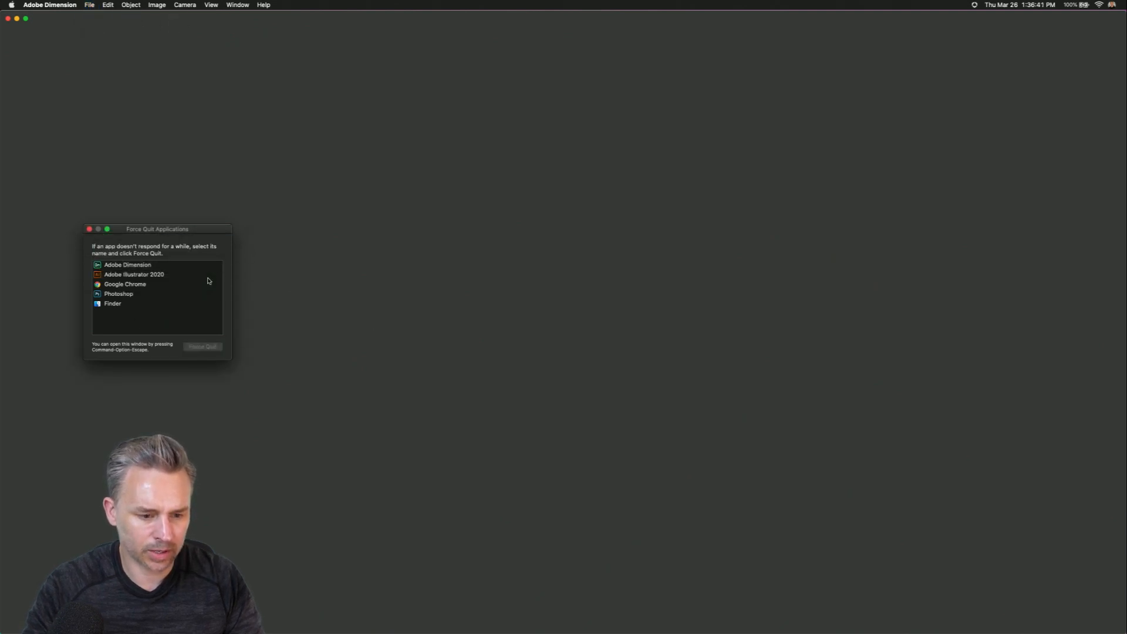
click(8, 20)
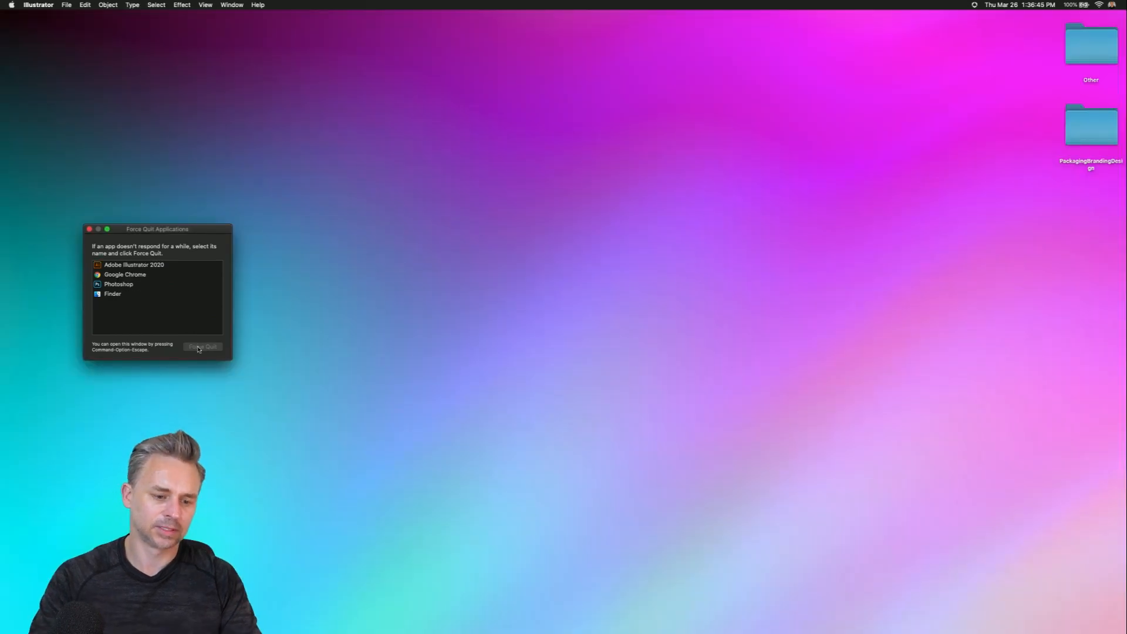
click(90, 228)
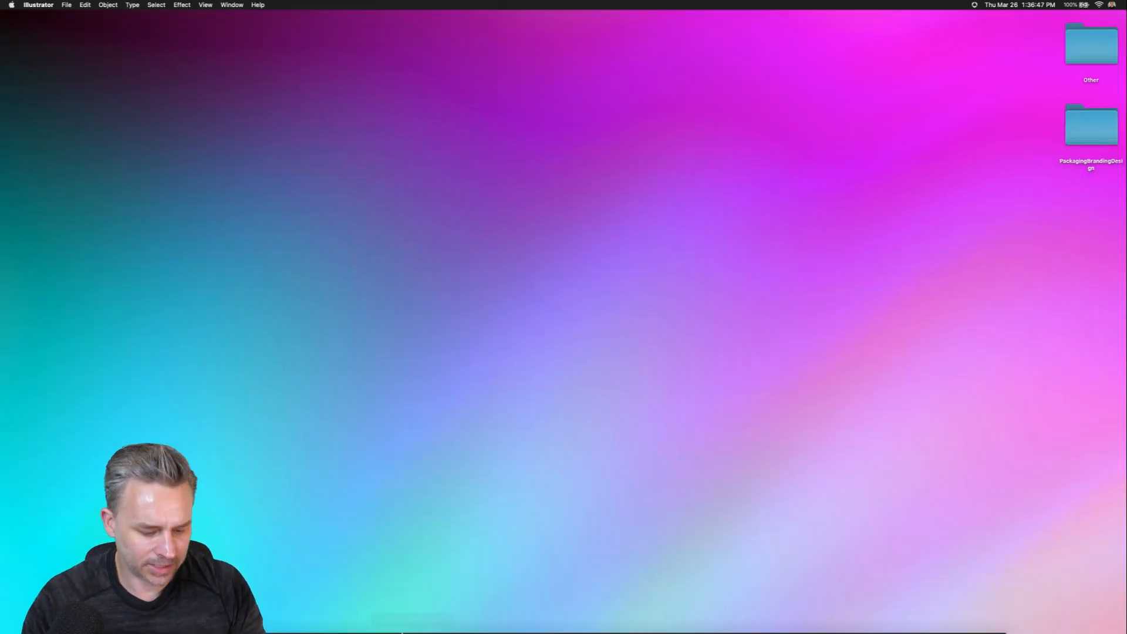
- Relaunch Adobe Dimension and open the recent Sauce.dn scene
click(296, 618)
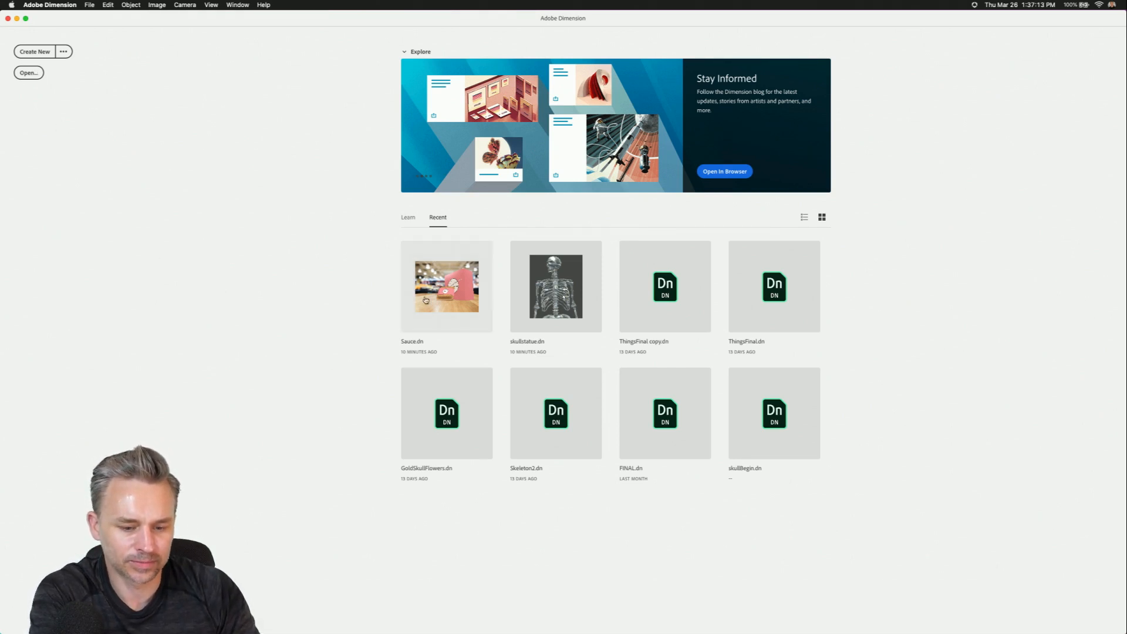
key(super+n)
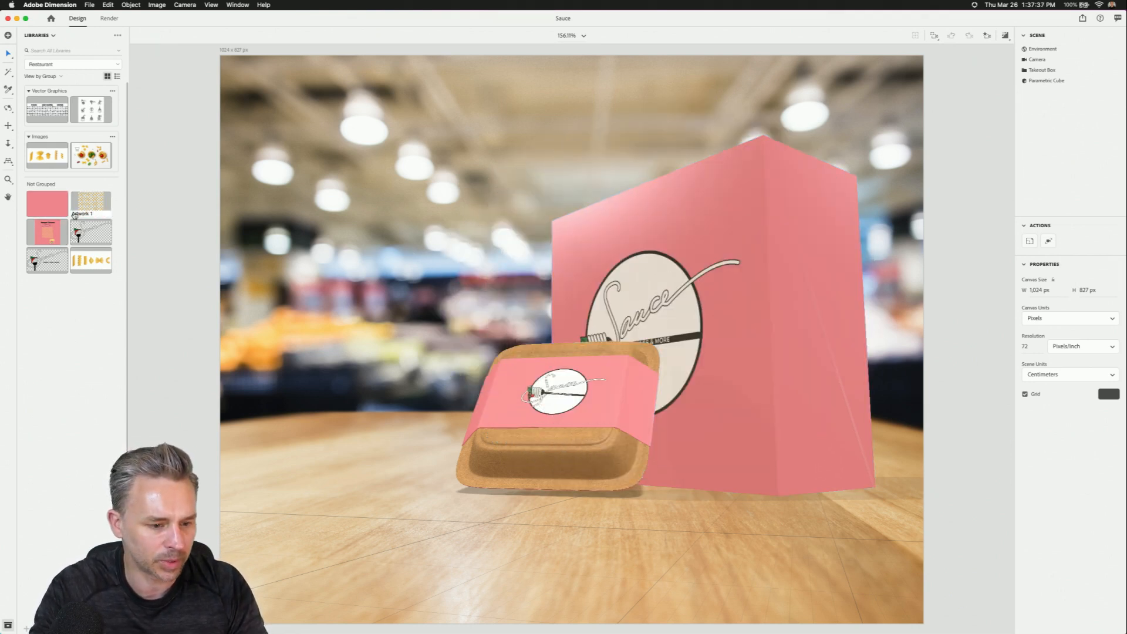
- Place the pattern artwork from the Restaurant library as a decal on the takeout box's sleeve, centre it, and enlarge it to about 32.9%
drag(91, 203, 503, 393)
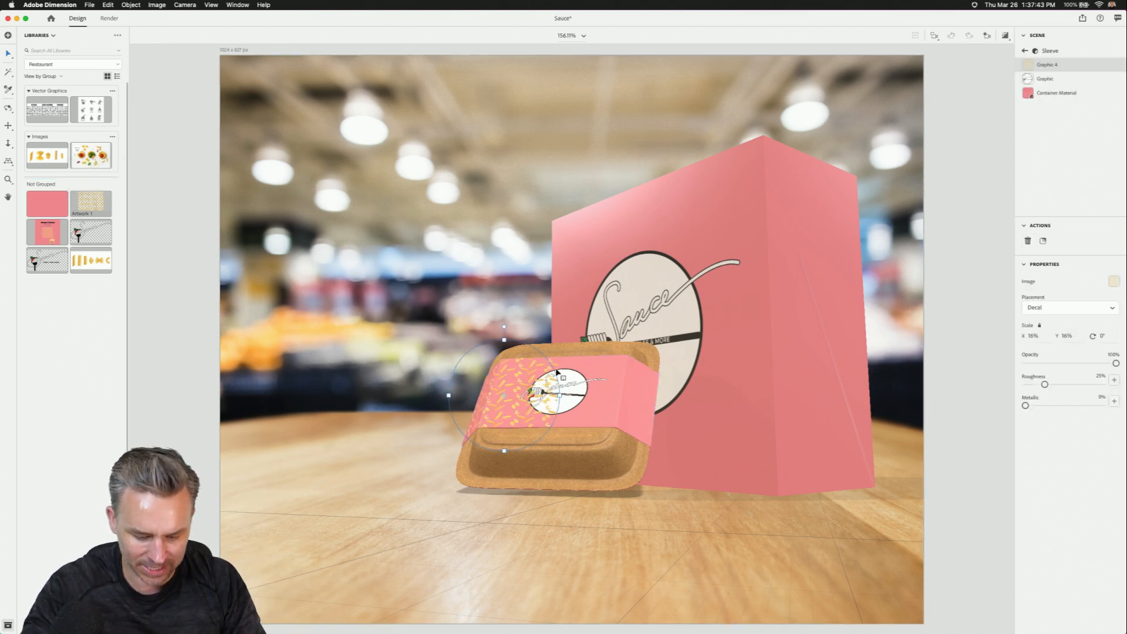
key(1)
drag(556, 429, 555, 304)
key(2)
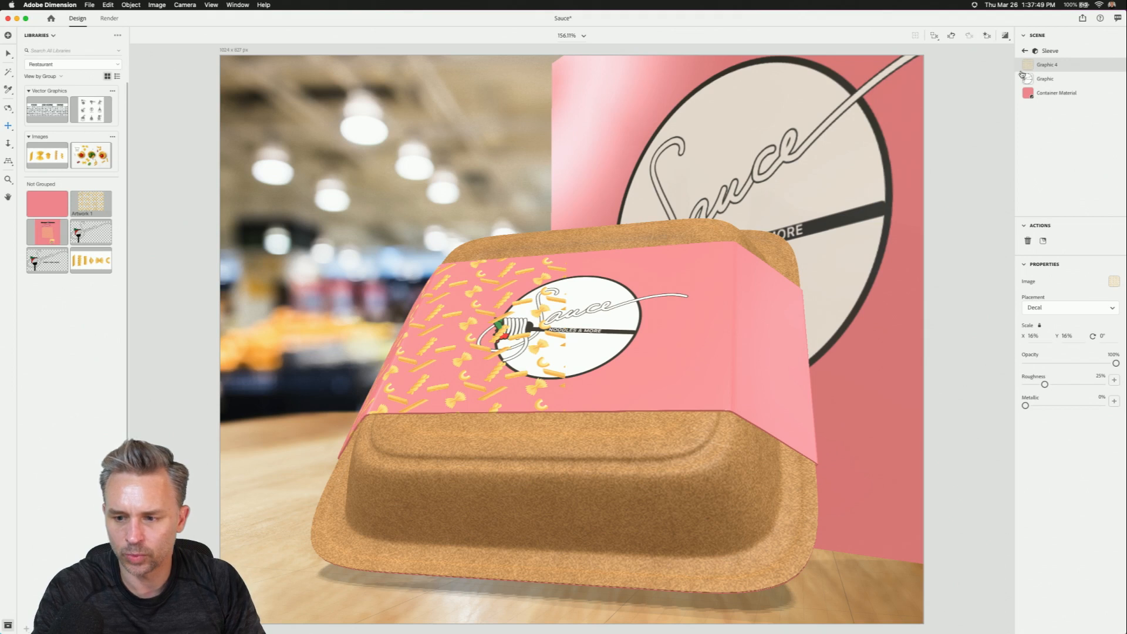
click(8, 54)
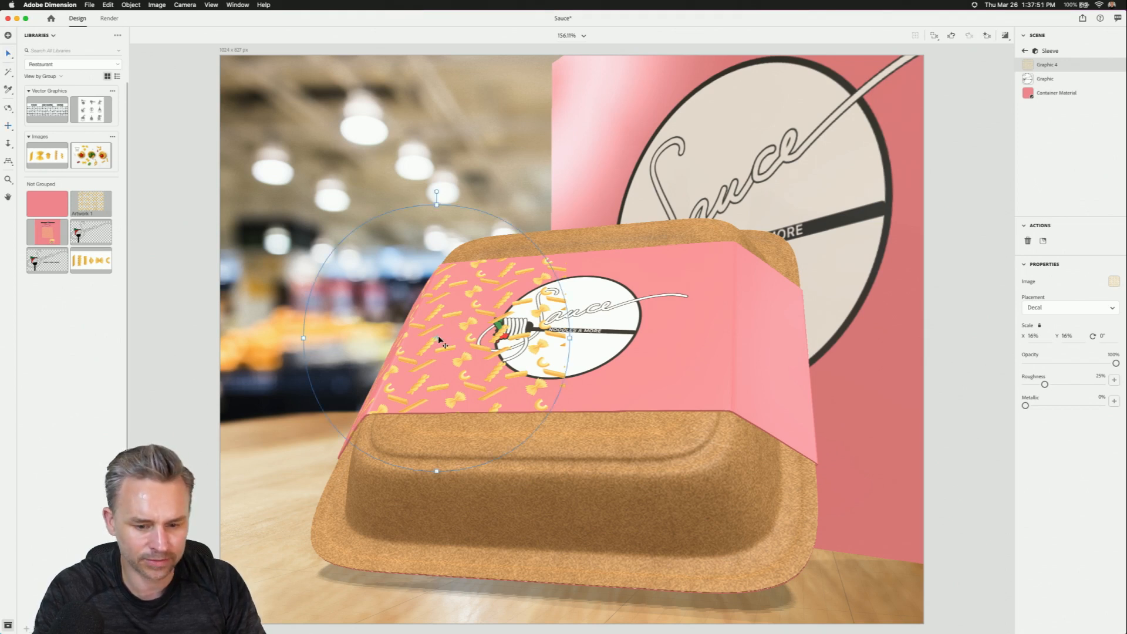
drag(440, 342, 549, 269)
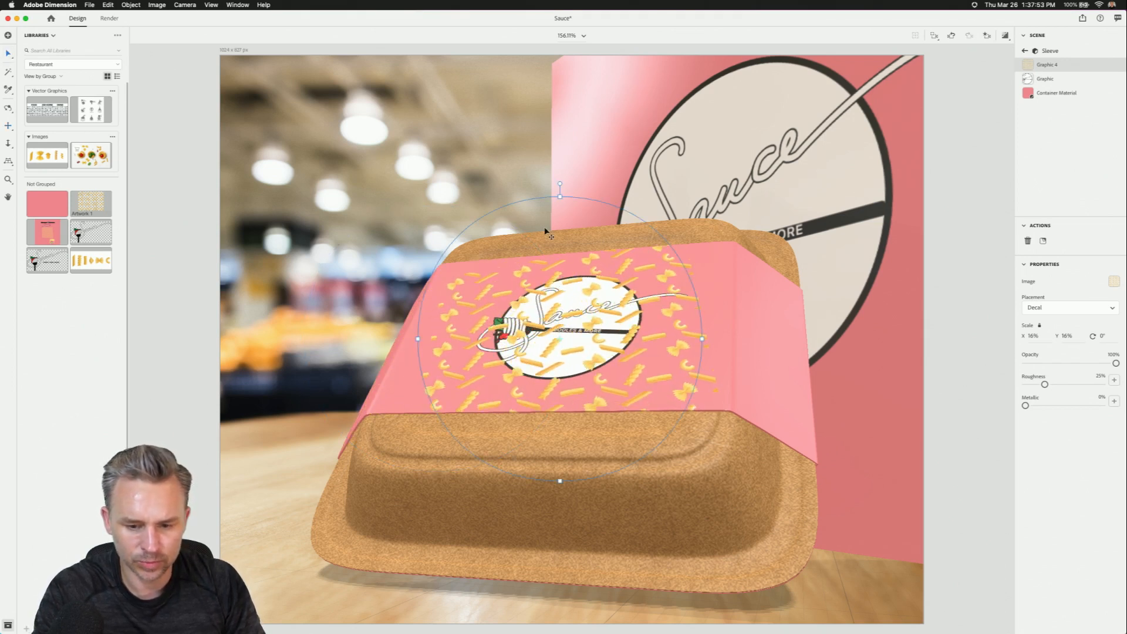
drag(558, 196, 603, 52)
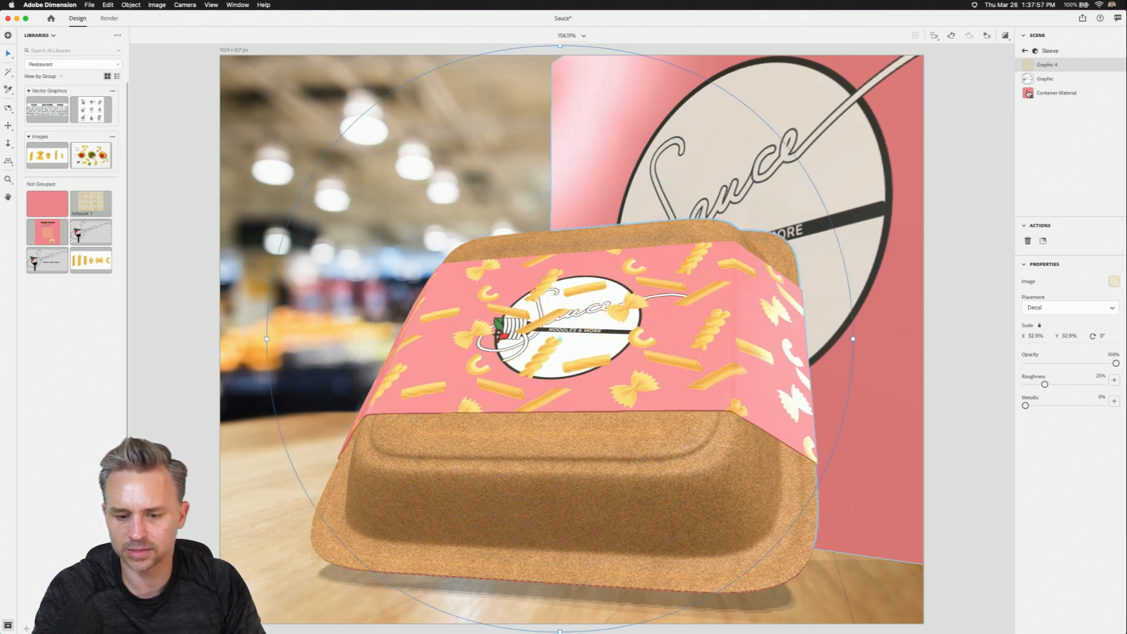
- Move the pasta pattern graphic beneath the logo graphic on the sleeve and deselect the sleeve
drag(1067, 73, 1073, 89)
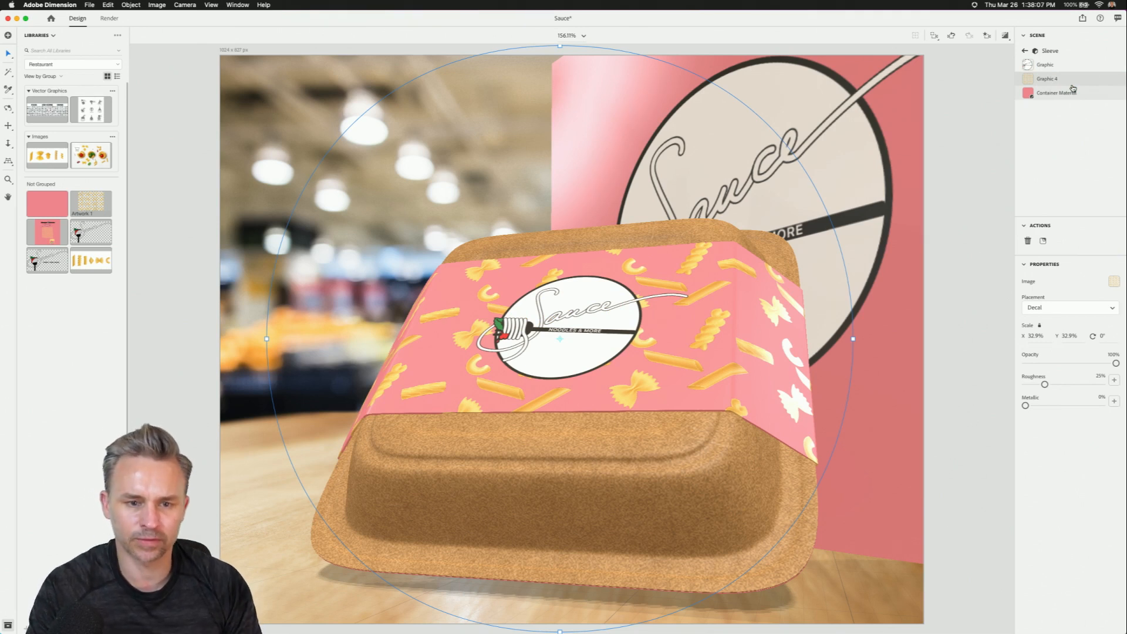
click(370, 202)
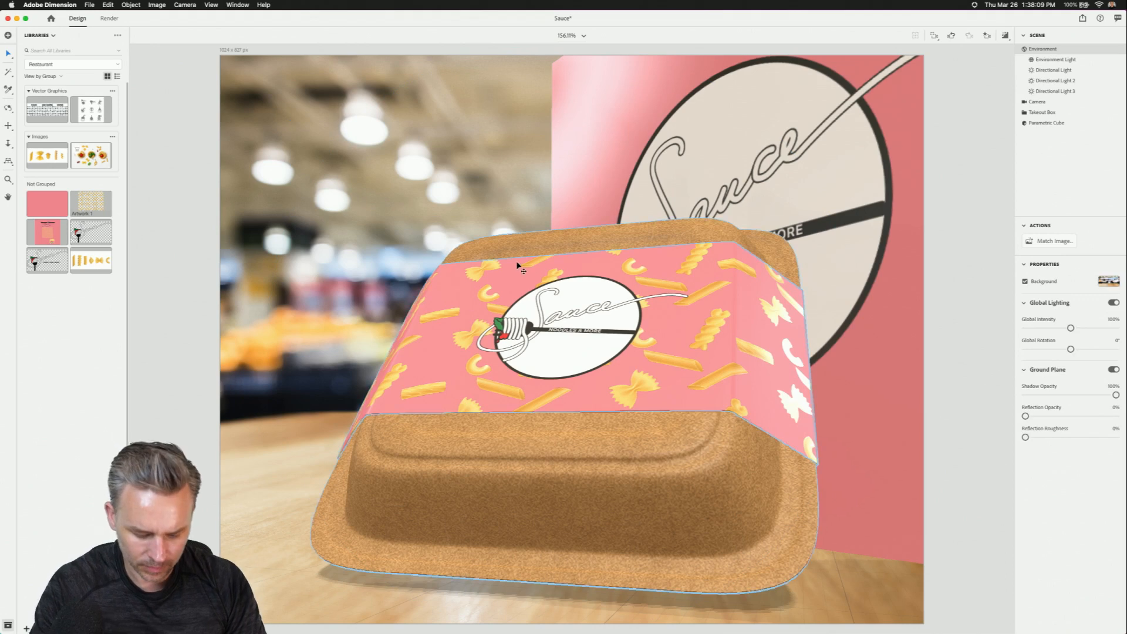
- Examine the patterned sleeve and its logo from the front and up close
key(3)
drag(520, 253, 491, 315)
key(2)
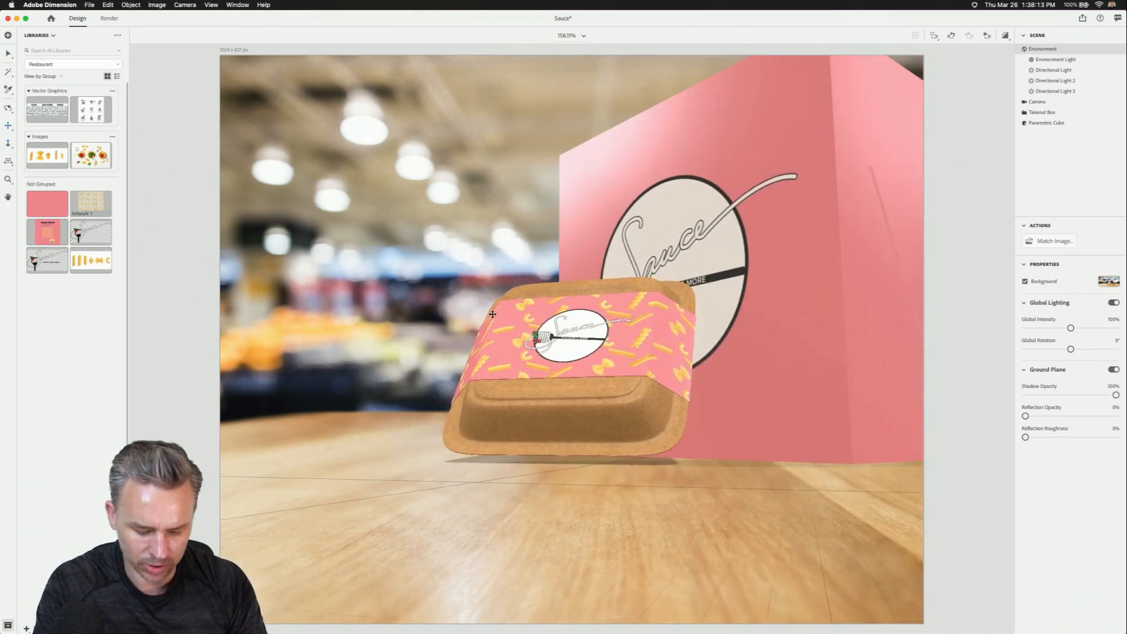
drag(563, 316, 501, 388)
key(1)
key(2)
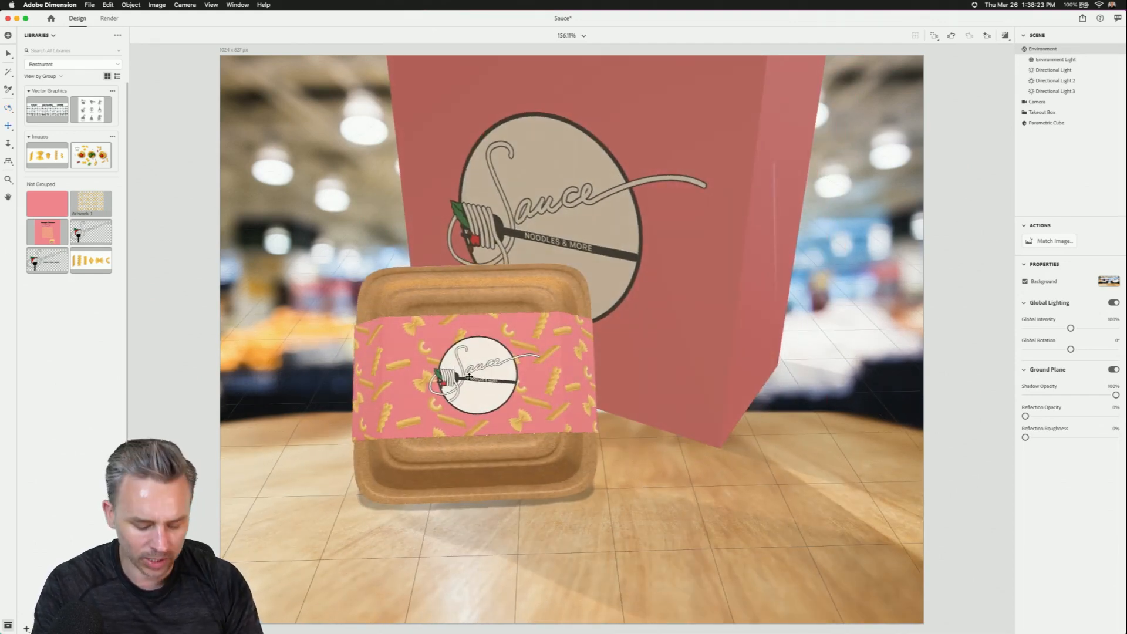
key(3)
drag(453, 381, 460, 264)
drag(492, 331, 466, 294)
key(2)
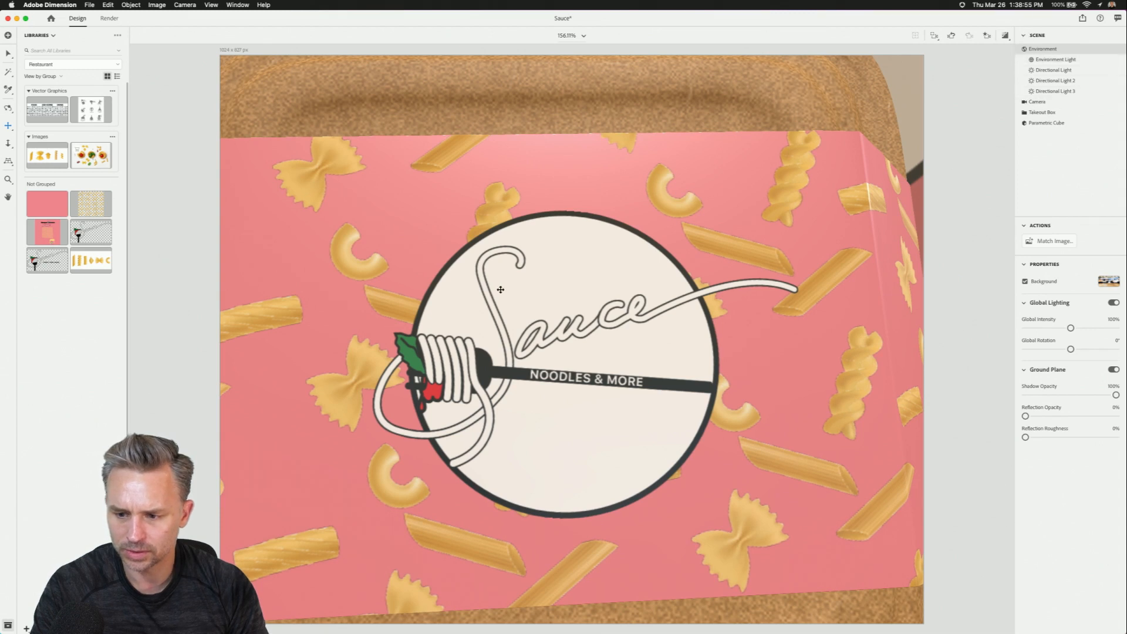
- Open the image settings of the logo graphic on the takeout box's sleeve
click(1033, 113)
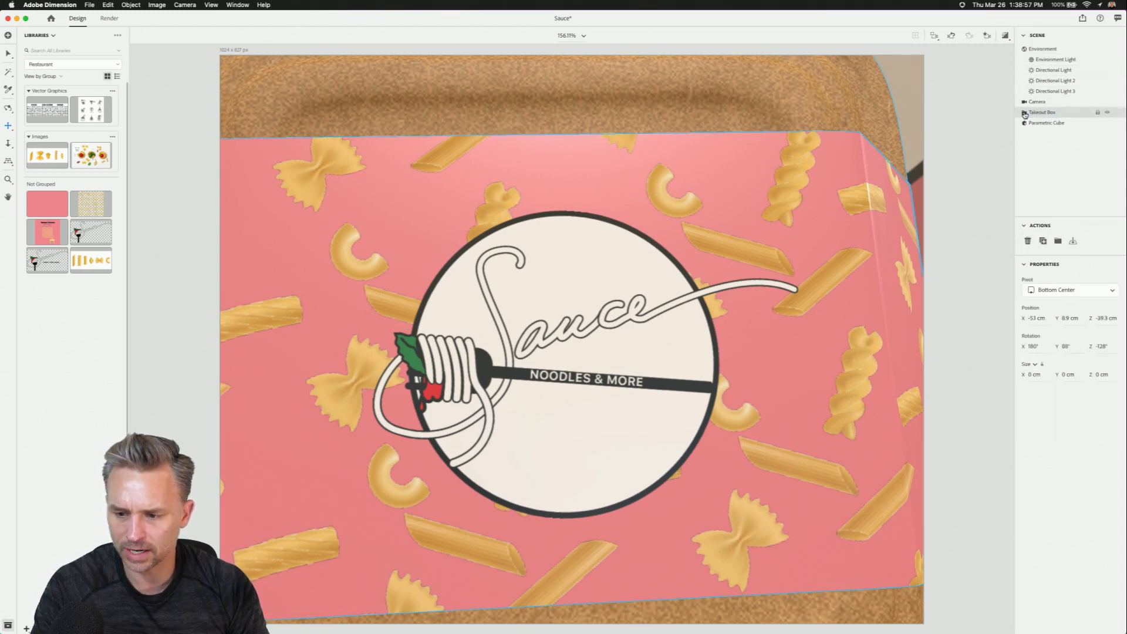
click(1024, 112)
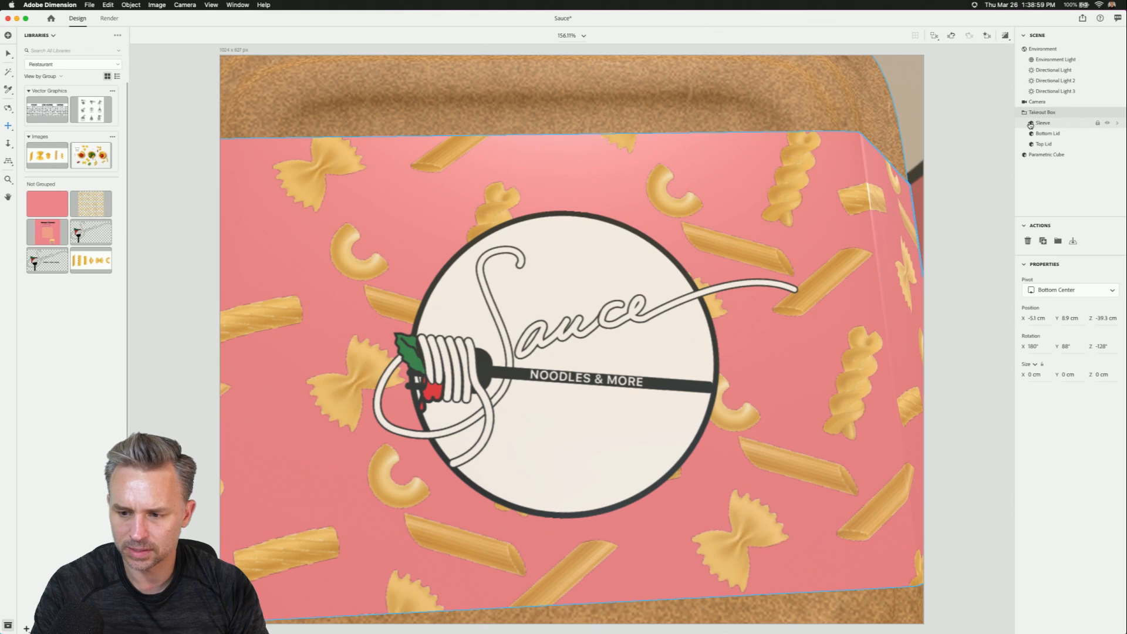
double_click(1030, 124)
click(1024, 66)
click(1112, 280)
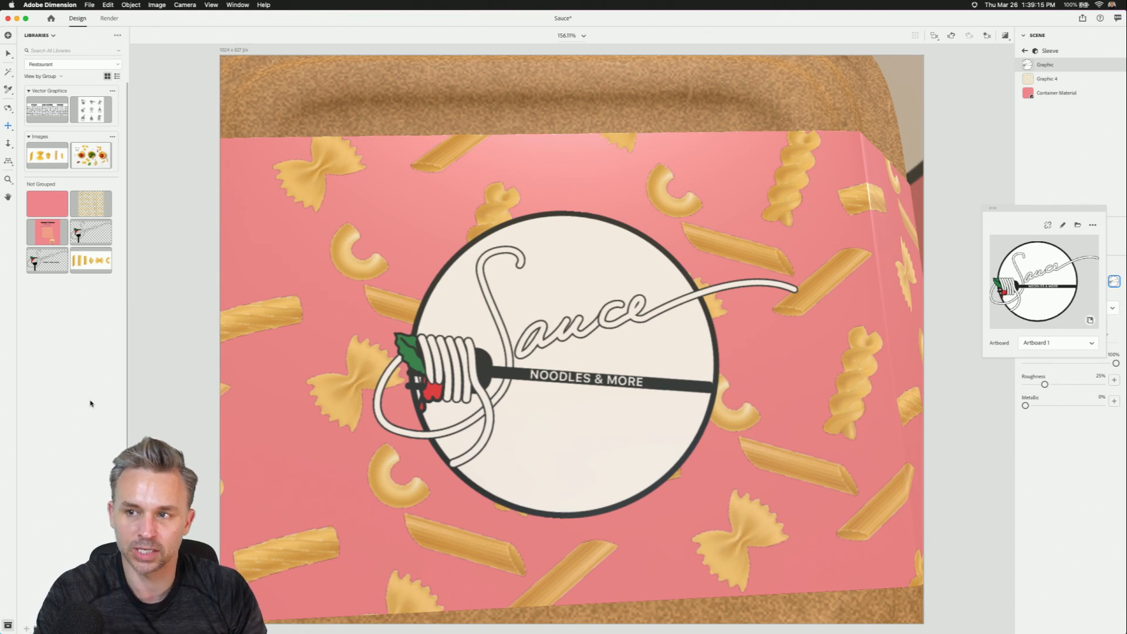
mouse_move(199, 633)
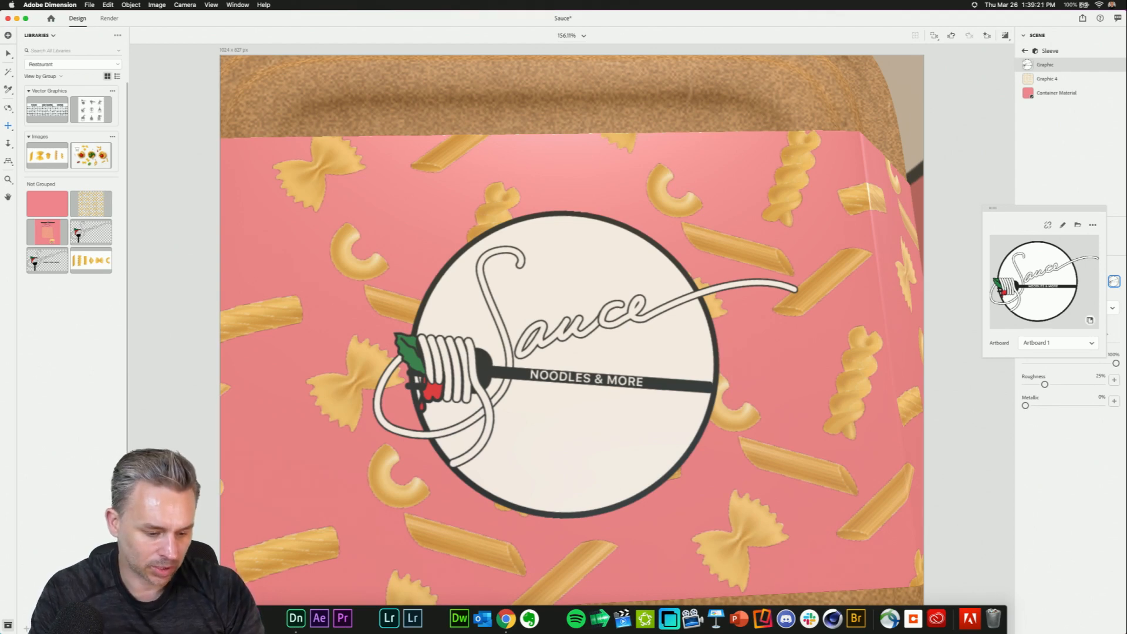
click(237, 619)
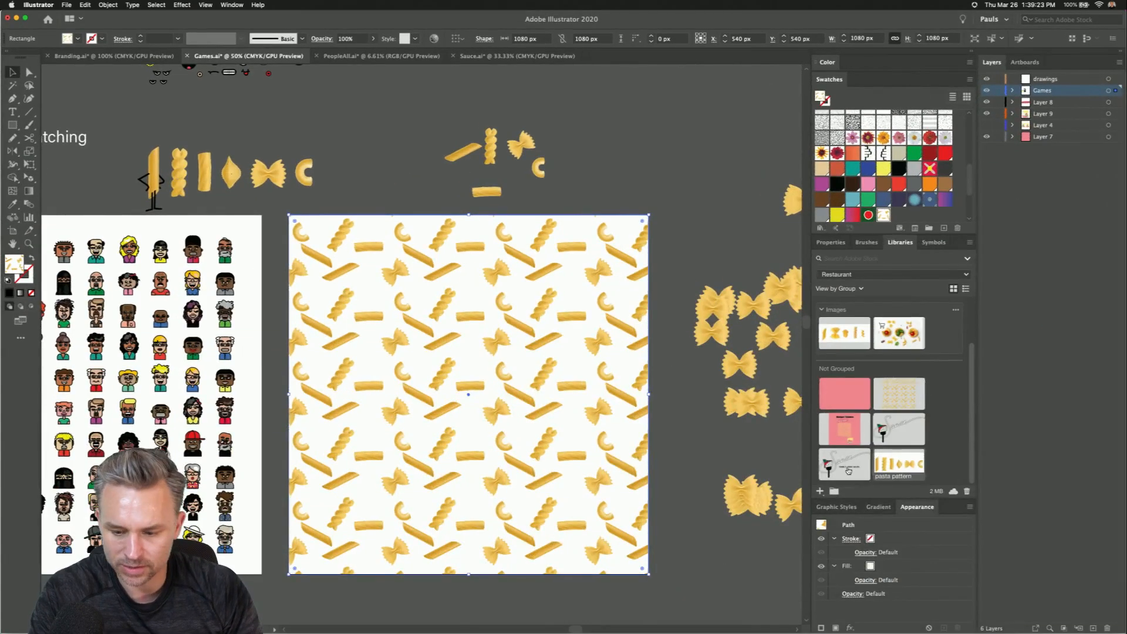
click(16, 18)
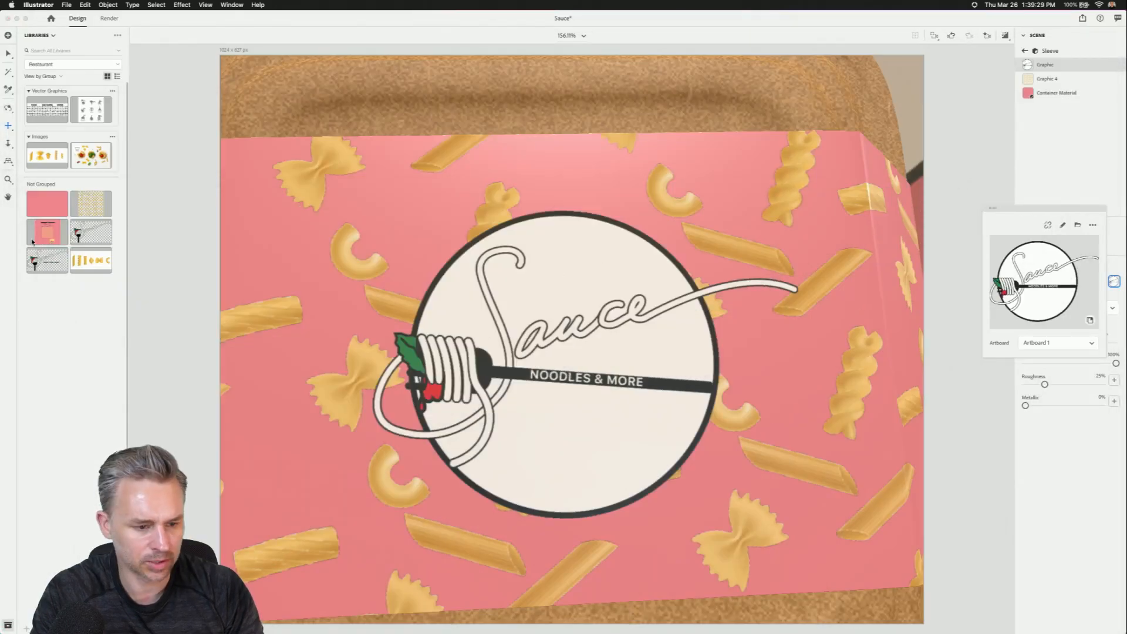
- Replace the sleeve logo's image with the fork logo with tagline from the Restaurant library and close the image settings
click(82, 235)
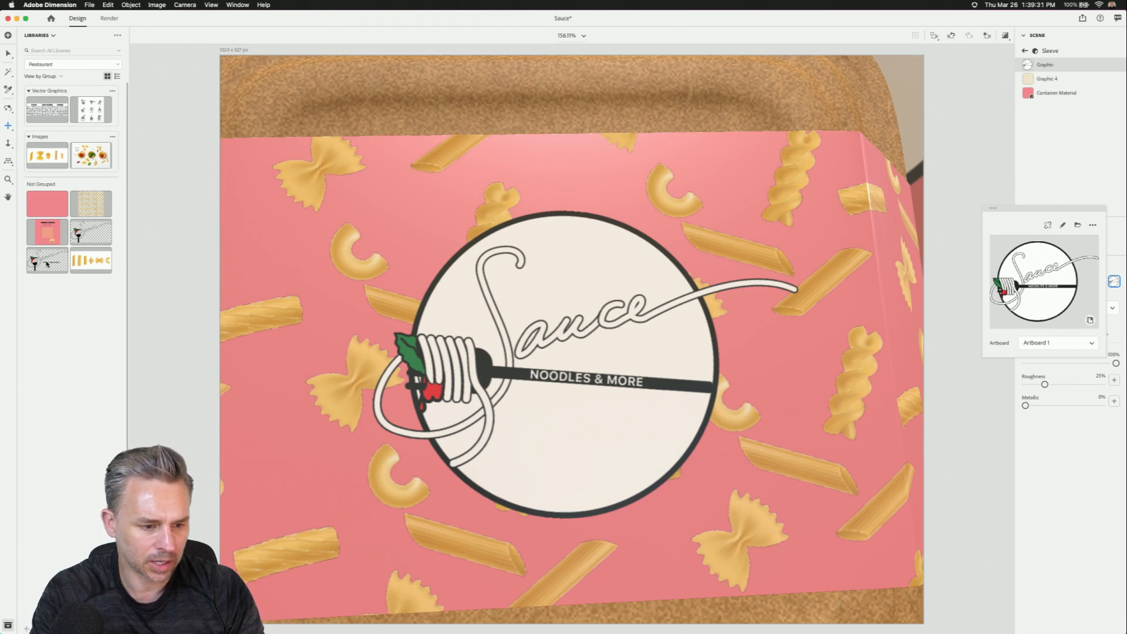
drag(35, 264, 1026, 280)
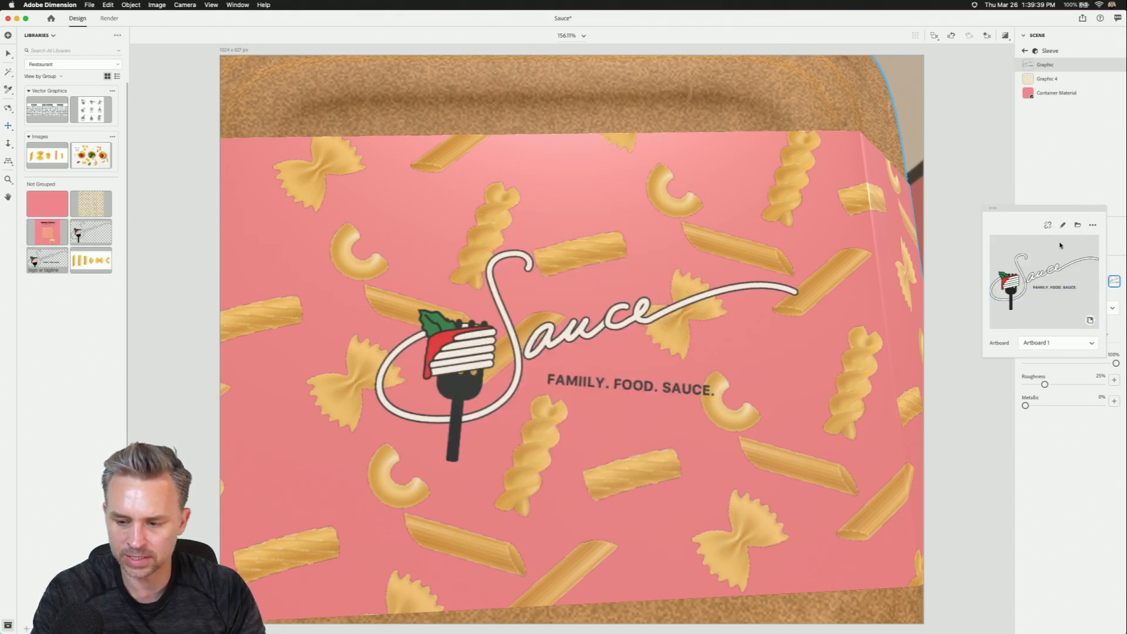
click(459, 345)
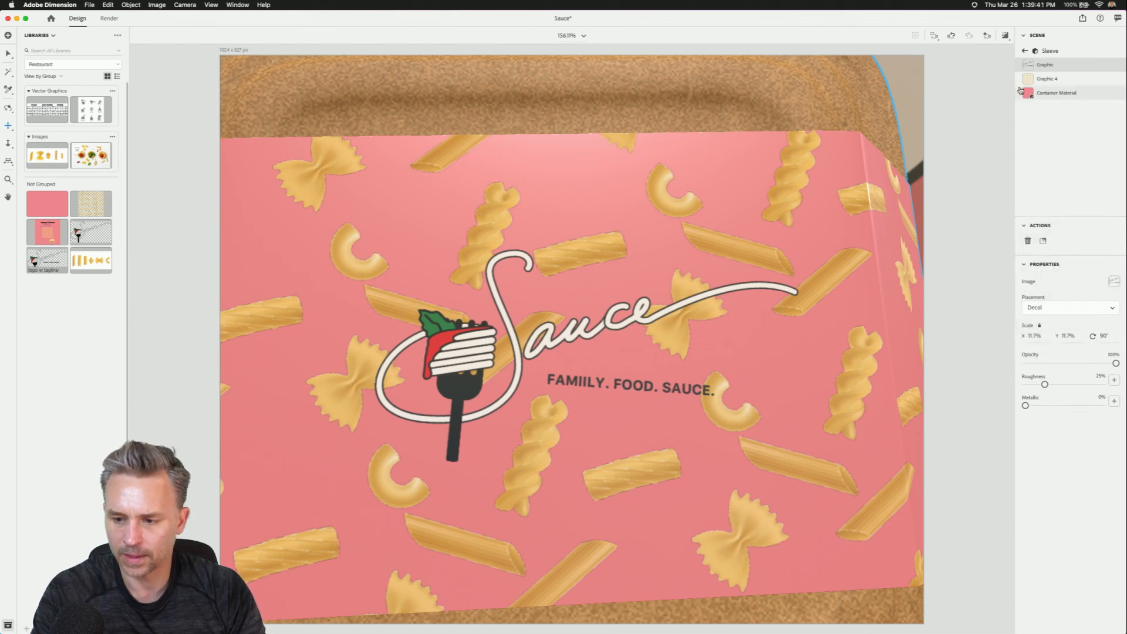
- Rotate the logo graphic on the sleeve to 84° and shift it slightly toward the sleeve's left edge
click(8, 54)
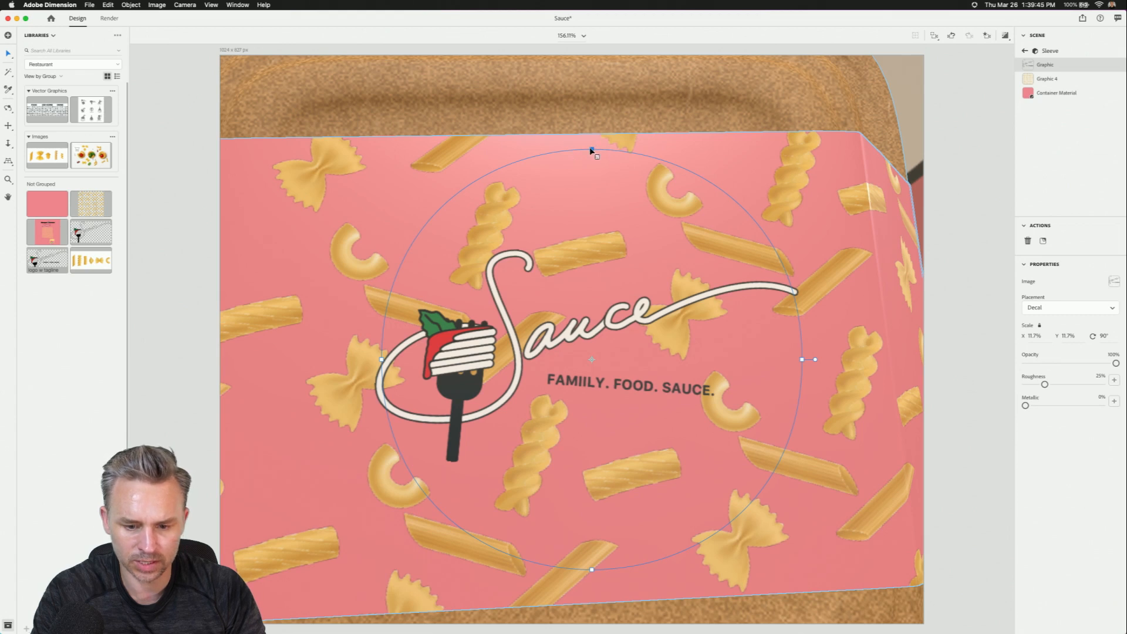
mouse_move(815, 357)
mouse_down()
mouse_move(820, 335)
mouse_move(821, 344)
mouse_up()
drag(422, 365, 398, 370)
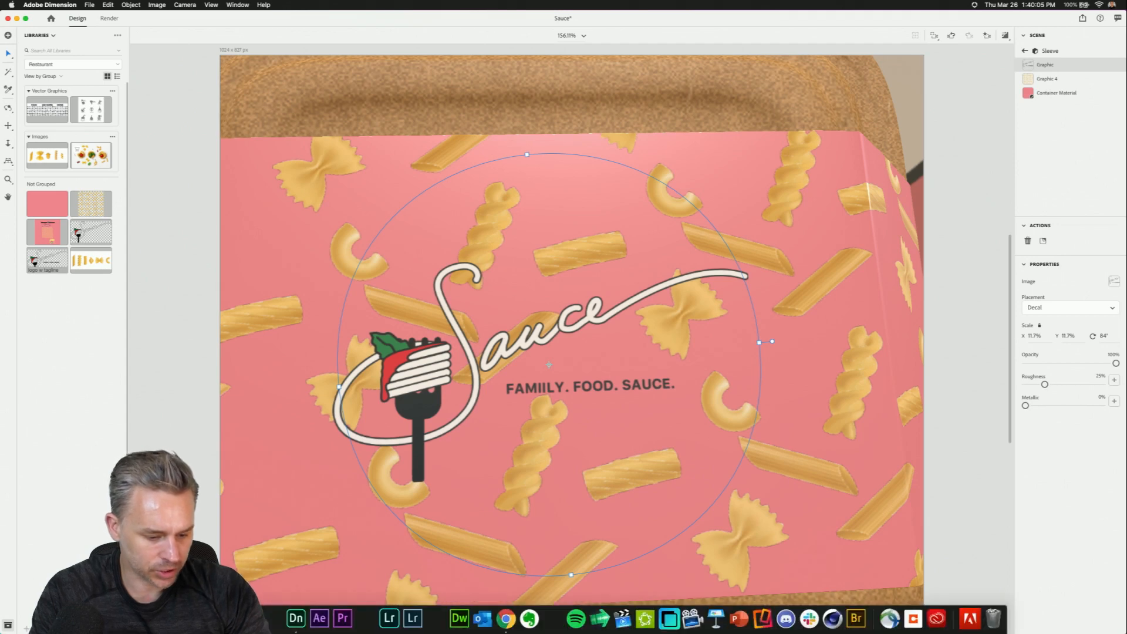
- Switch to Illustrator and bring up the Sauce.ai document containing the logo versions
click(188, 619)
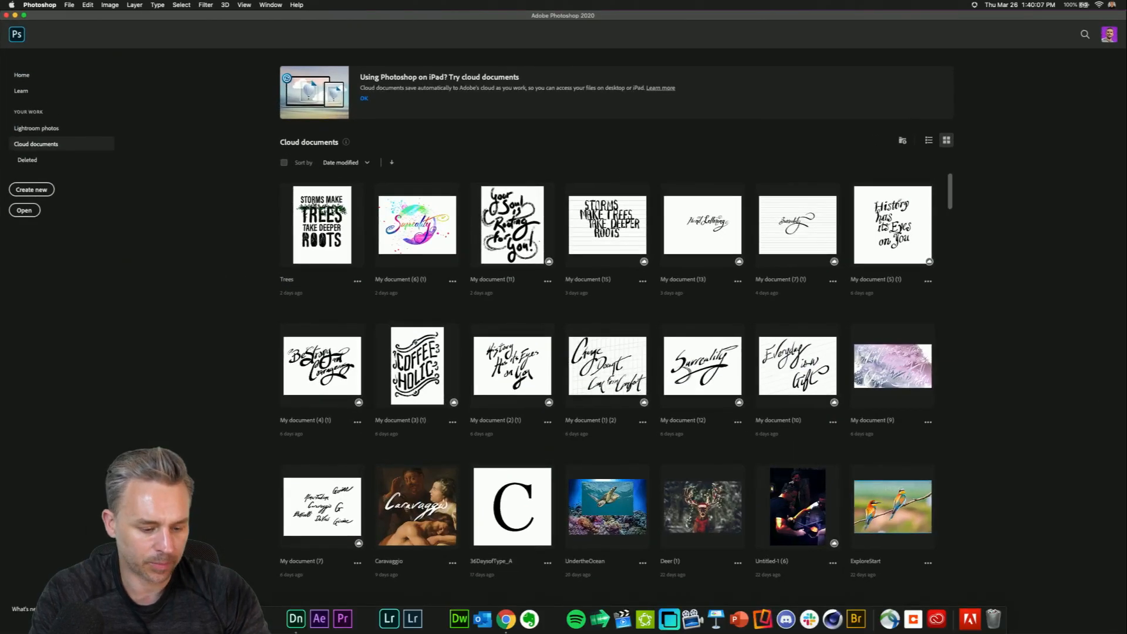
click(226, 618)
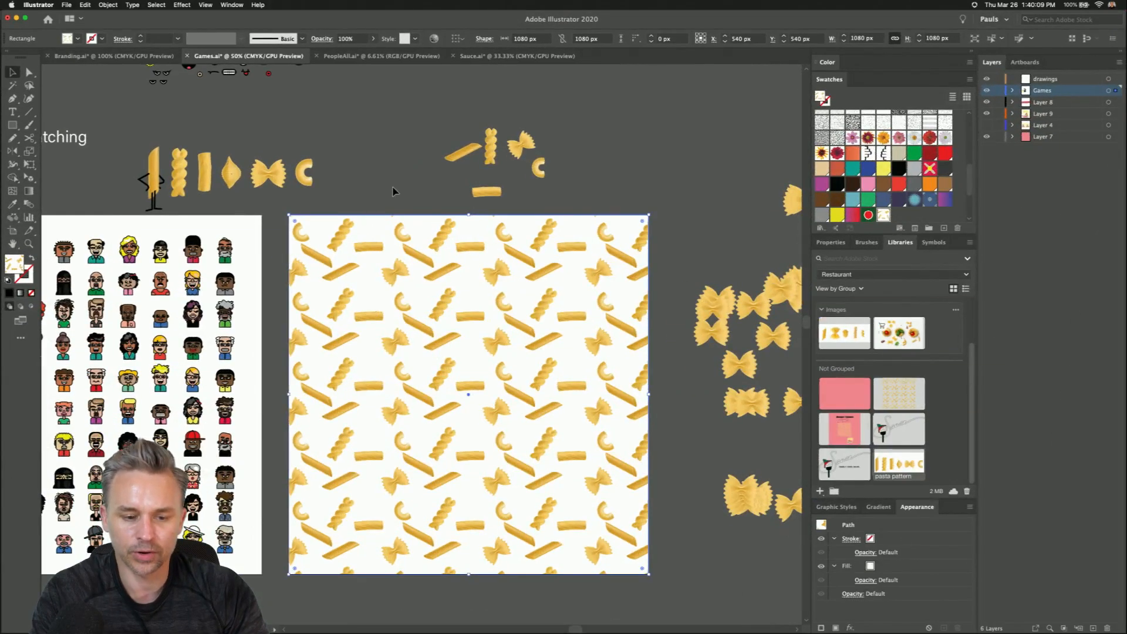
click(396, 195)
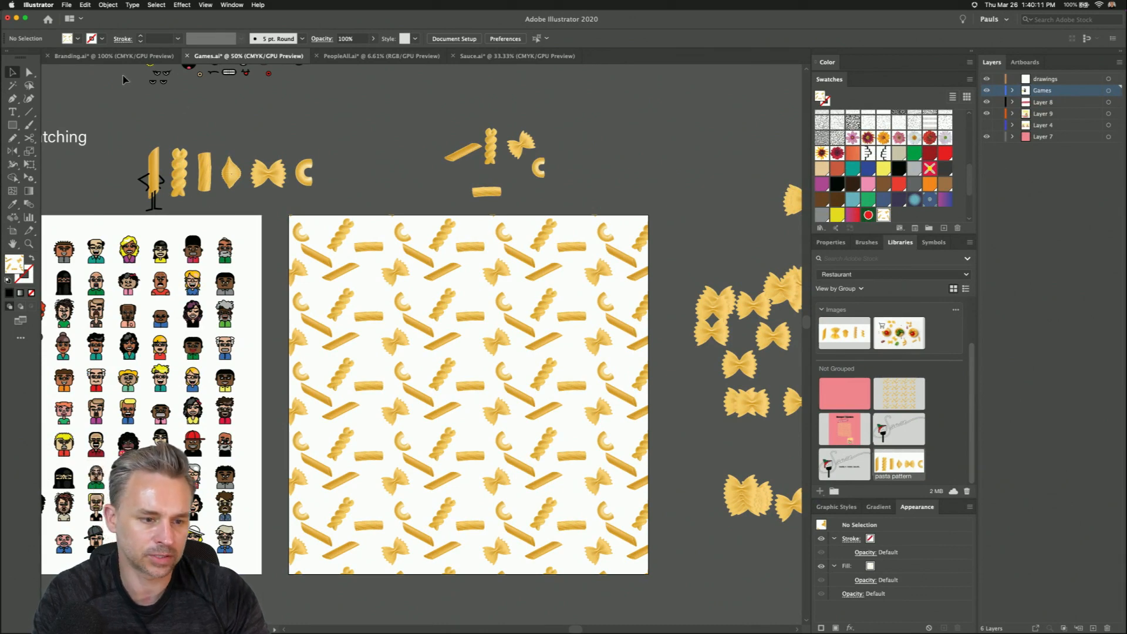
drag(107, 139, 786, 130)
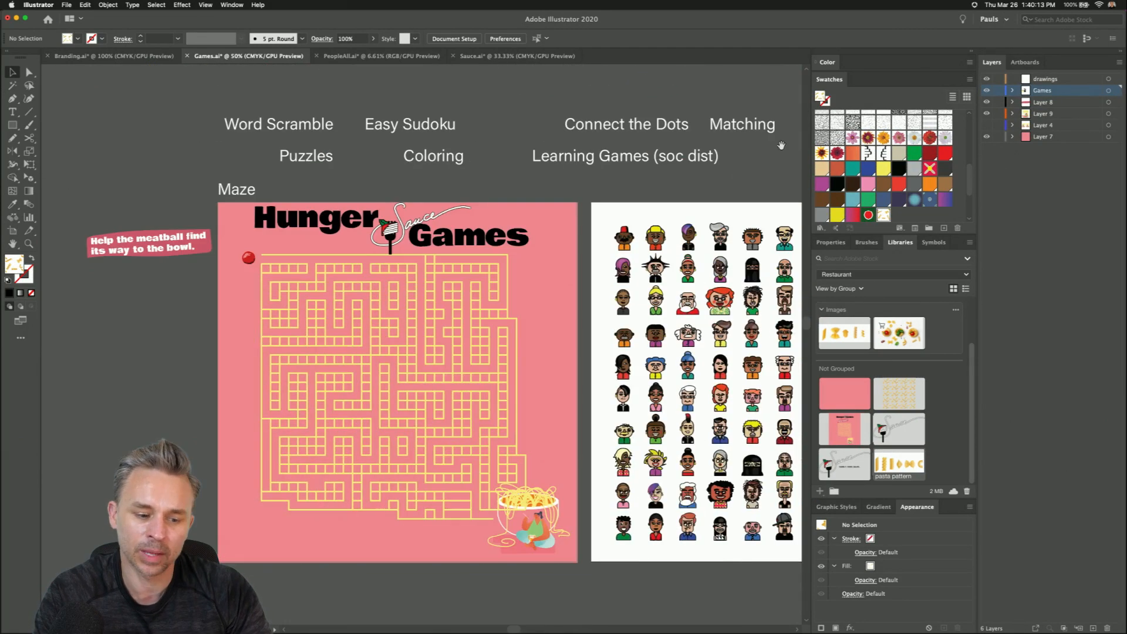
click(117, 56)
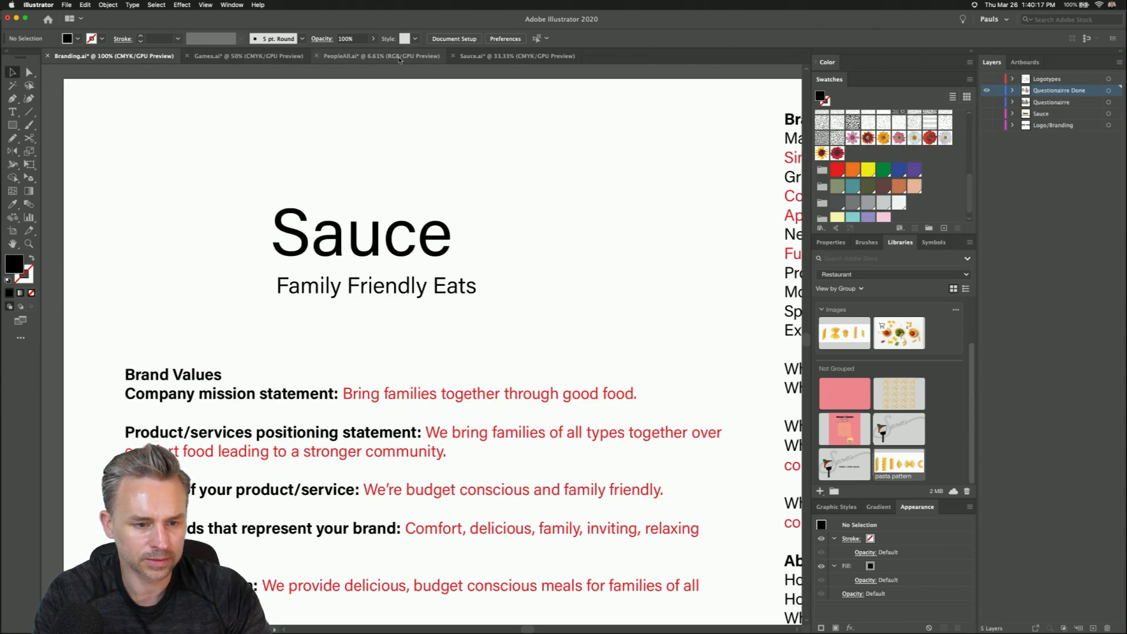
click(515, 56)
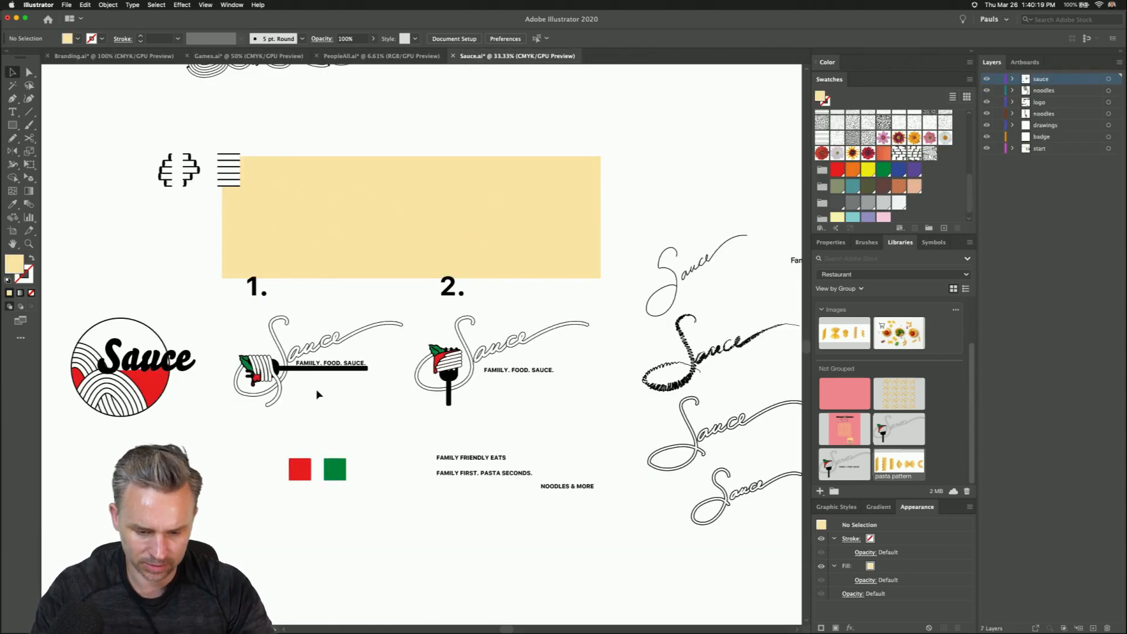
- Move the cream rectangle clear of the numbered logo versions and delete the "1." and "2." labels
drag(327, 252, 616, 138)
click(349, 193)
click(452, 287)
drag(167, 260, 414, 293)
key(Delete)
- Duplicate the upright-fork Sauce logo, placing the copy directly above the original, and deselect it
click(447, 370)
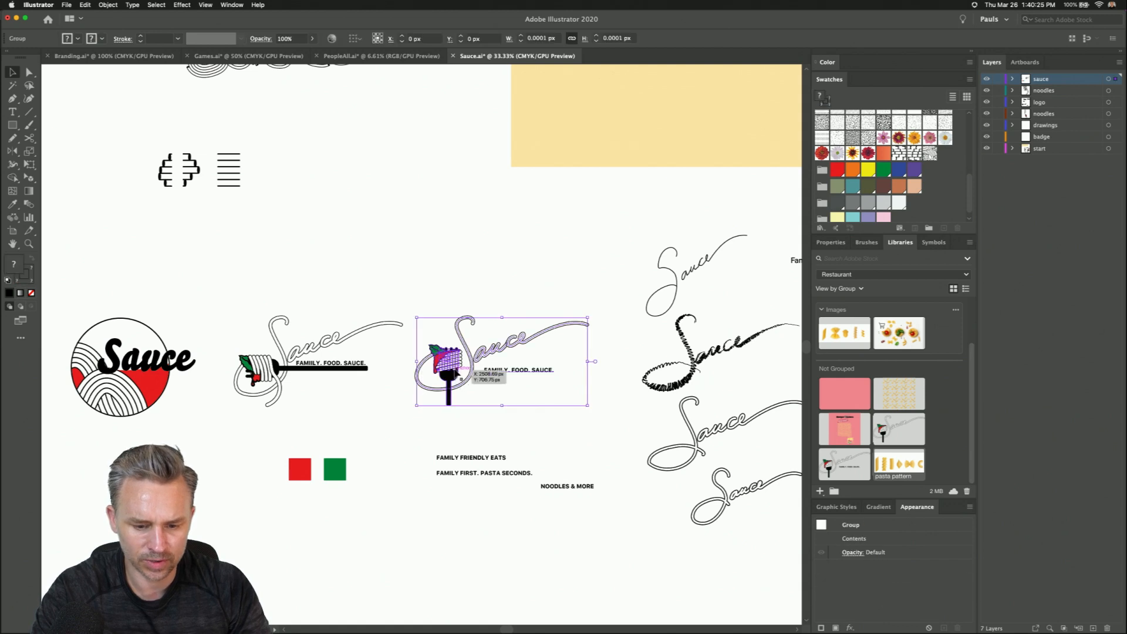
drag(447, 369, 449, 246)
click(271, 230)
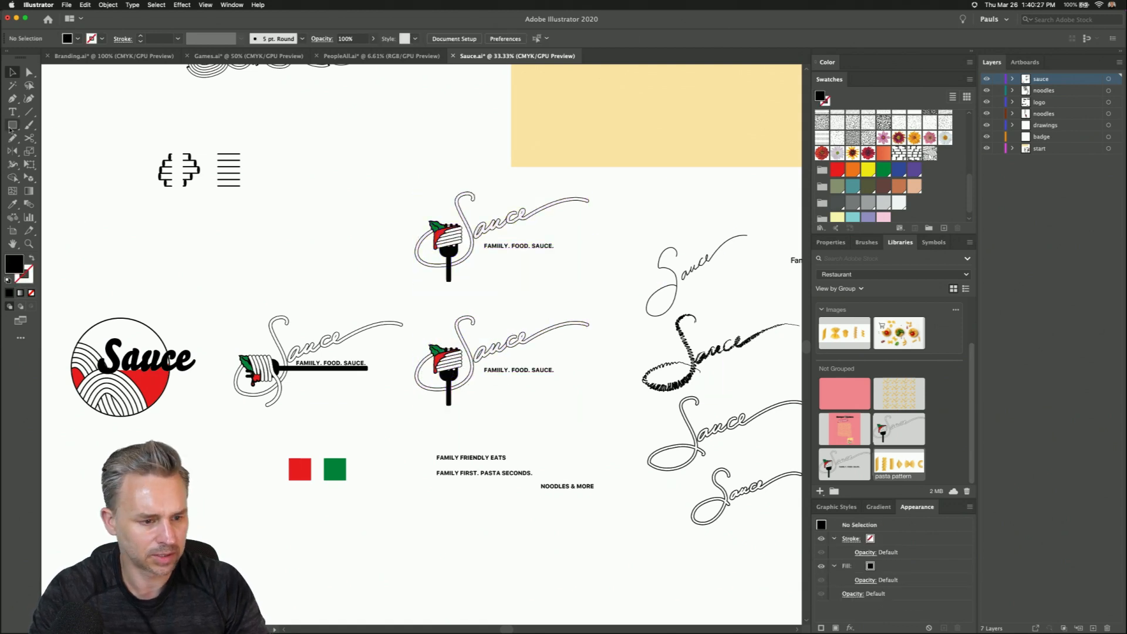
- Draw a circle about 620 px in diameter around the copied logo and transfer it in place to the start layer
drag(12, 125, 59, 151)
drag(496, 231, 554, 298)
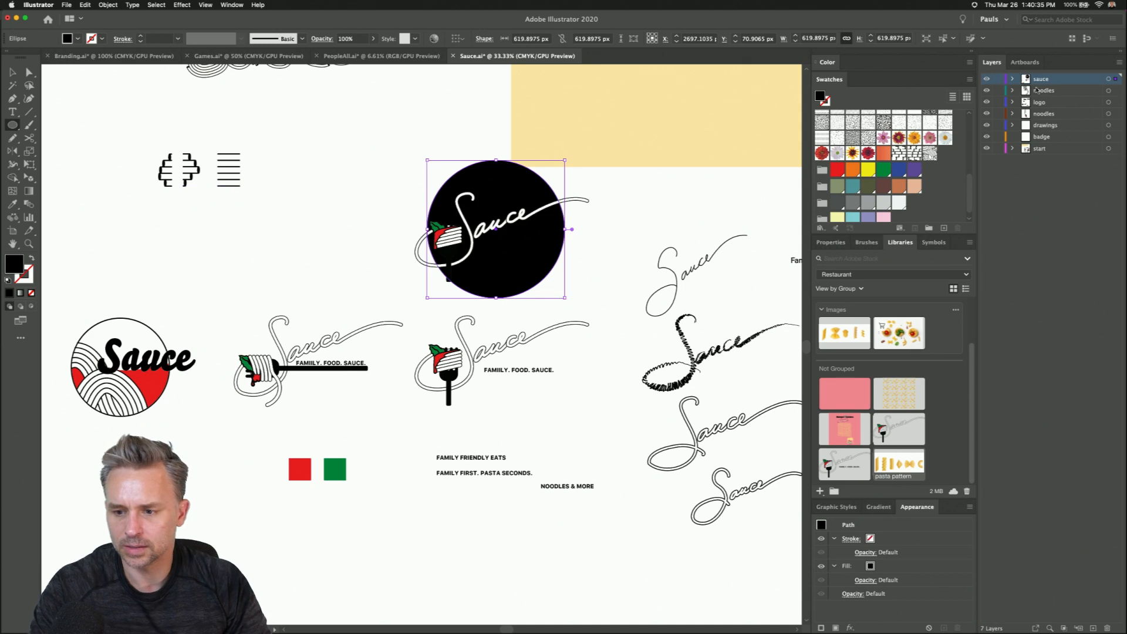
key(Delete)
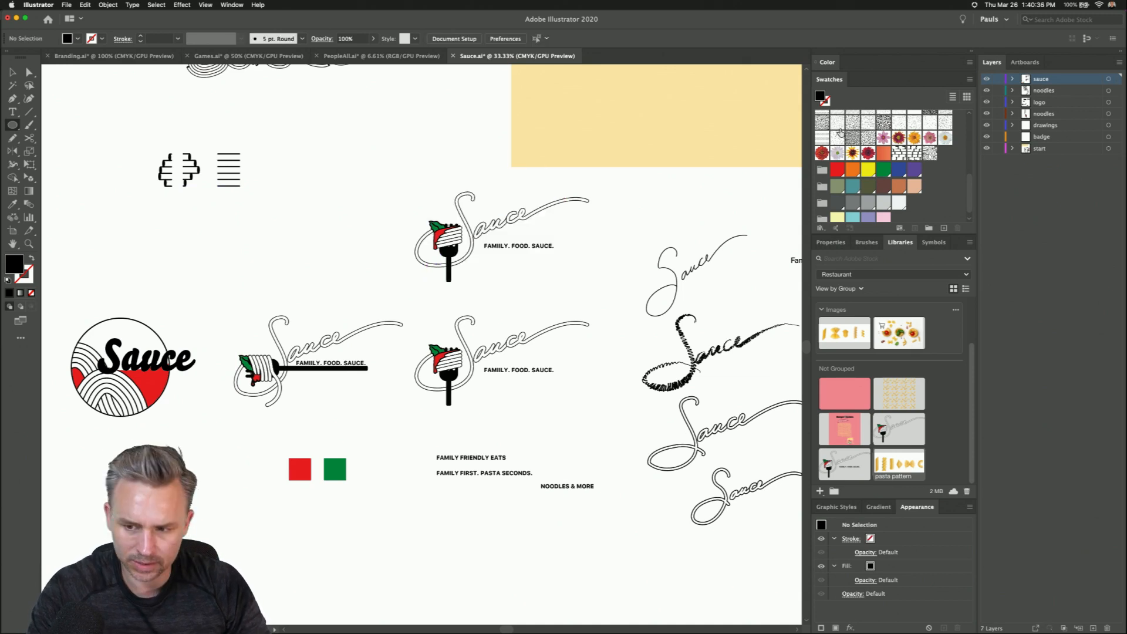
click(1070, 148)
key(super+z)
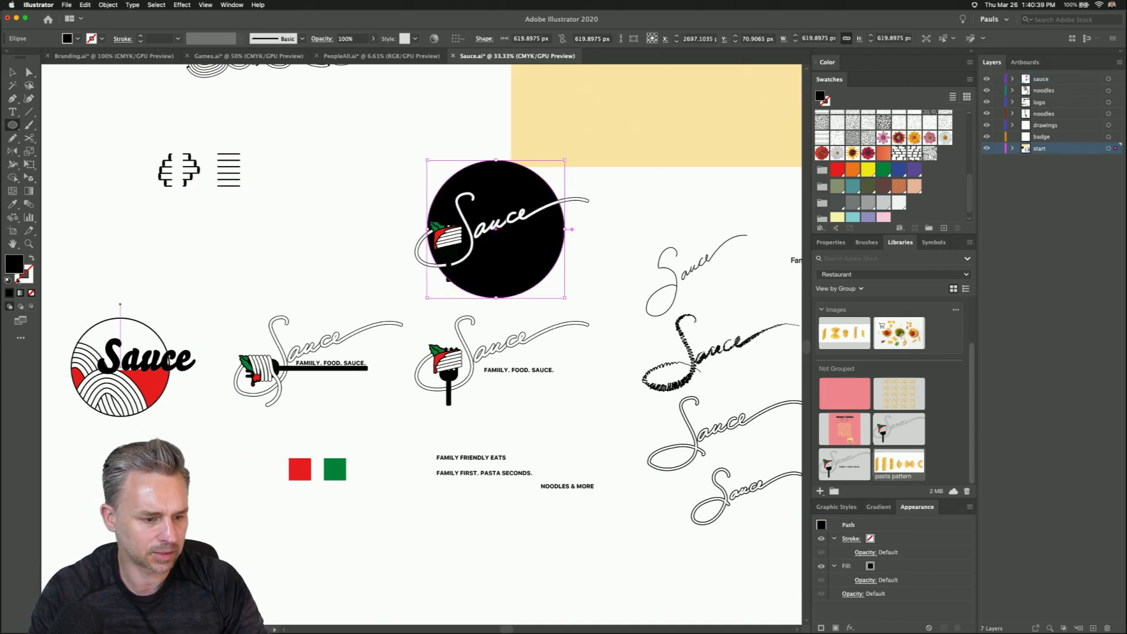
- Give the circle behind the copied logo a white fill and a 10 pt black stroke
key(d)
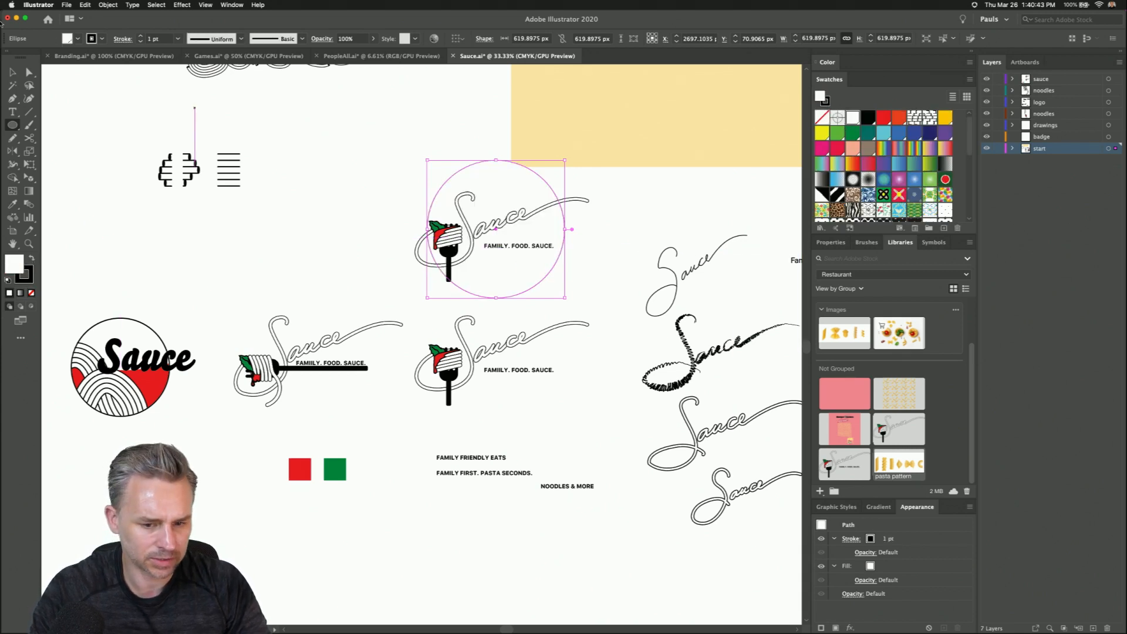
click(142, 36)
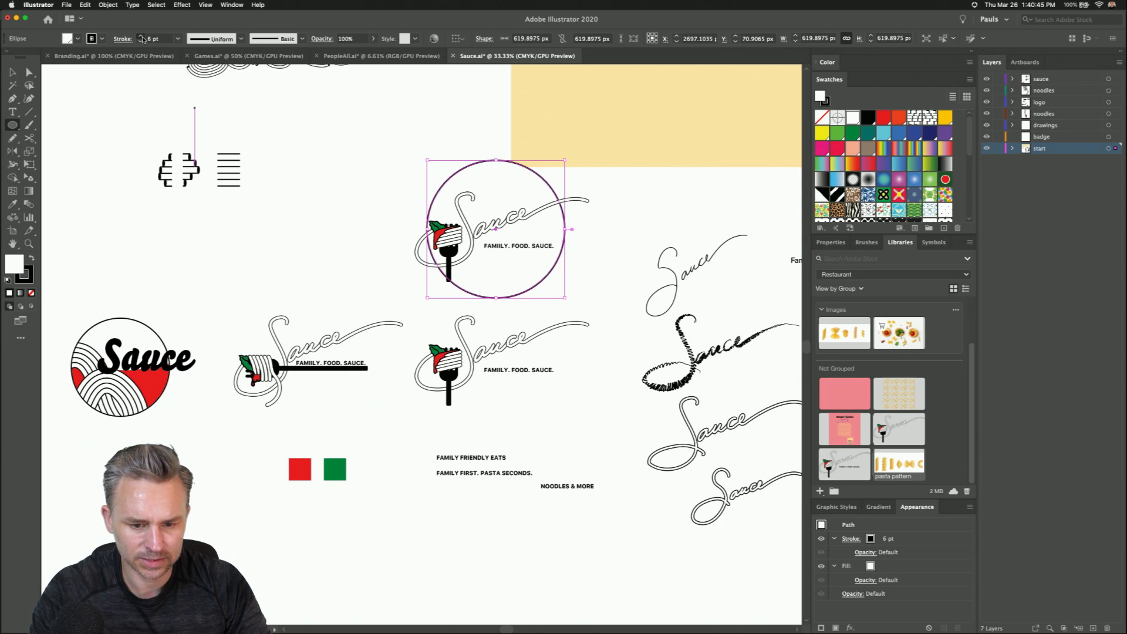
key(super+minus)
key(super+minus)
key(super+minus)
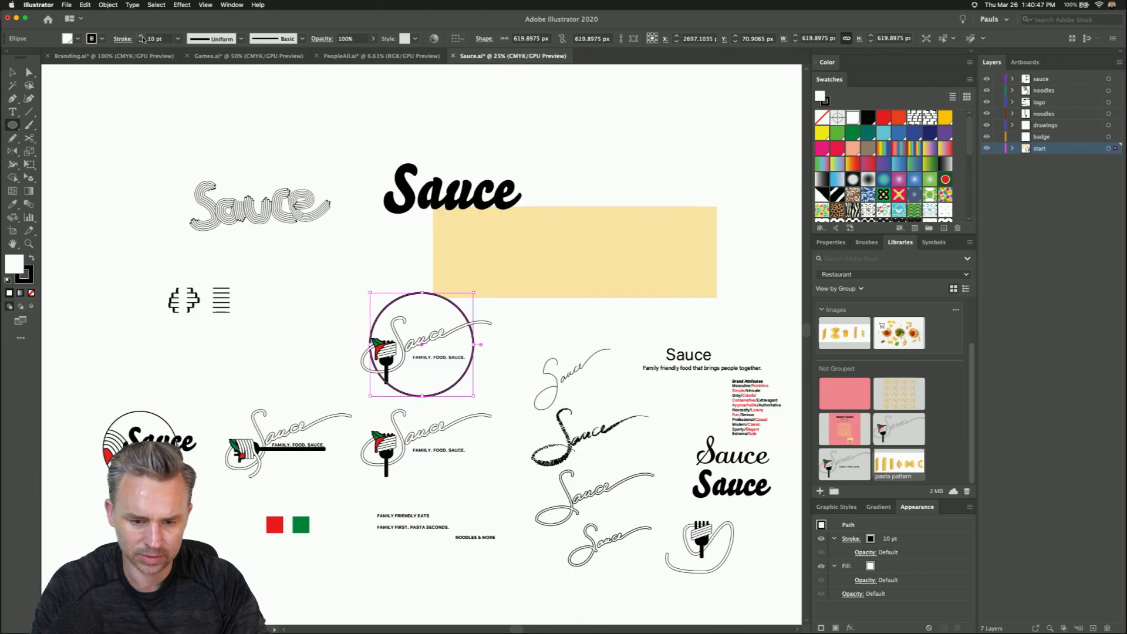
key(super+equal)
key(super+equal)
key(super+equal)
key(super+equal)
key(super+equal)
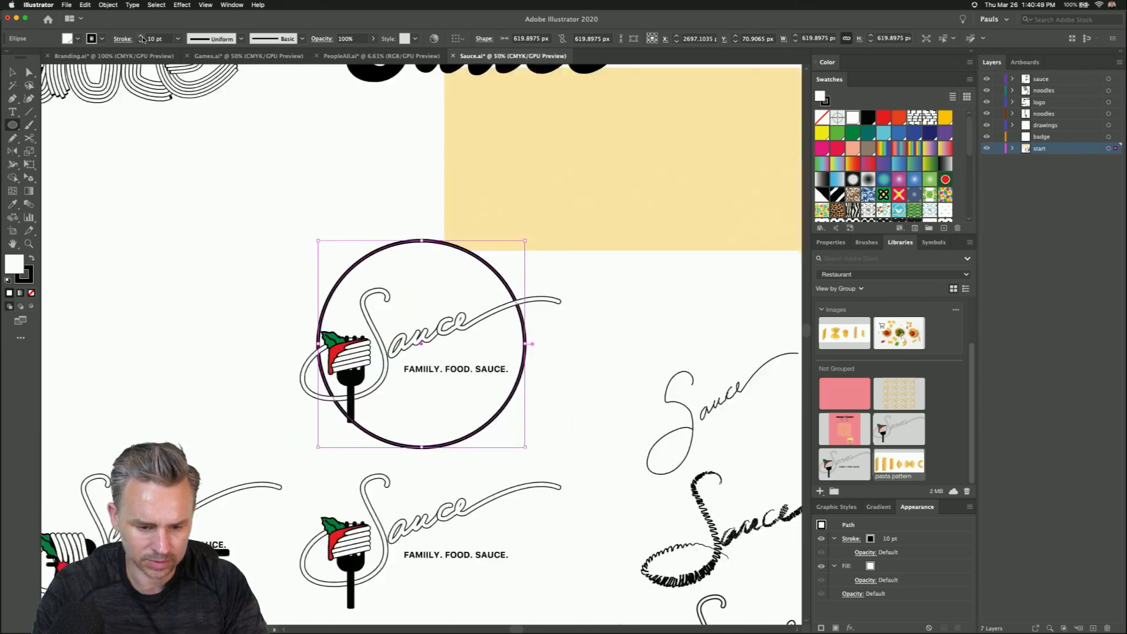
- Place the cream rectangle behind the circle, enlarge it to about 1759 × 949 px, and fill it with library colour #F5919B
key(v)
drag(665, 124, 281, 436)
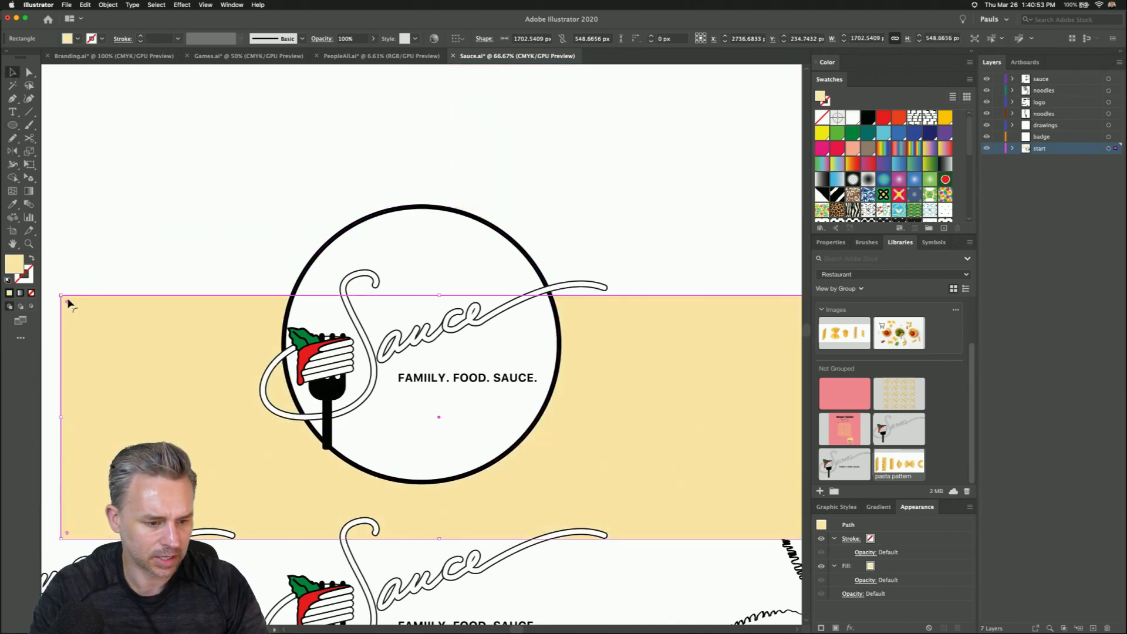
drag(67, 295, 43, 117)
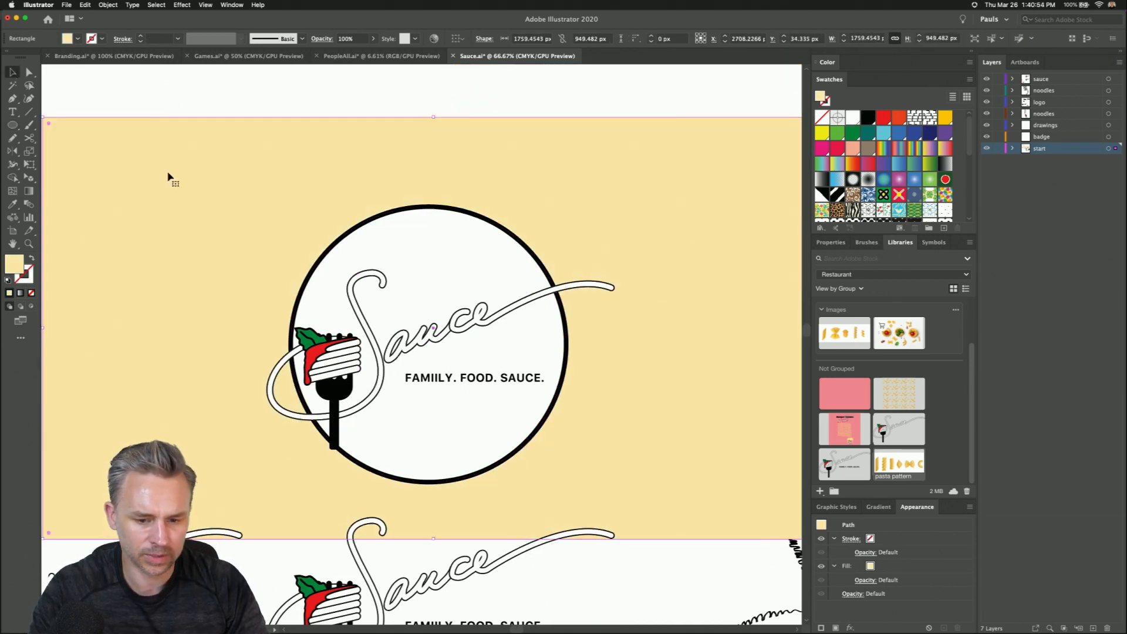
click(820, 404)
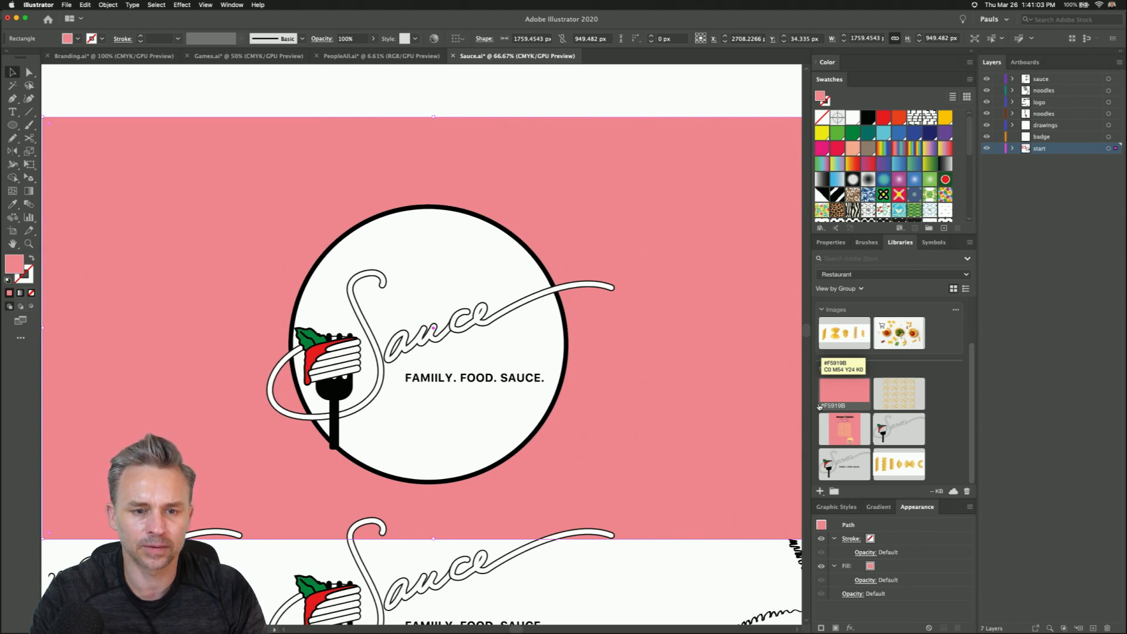
- Ungroup the copied Sauce logo on top of the circle and deselect its parts
click(341, 253)
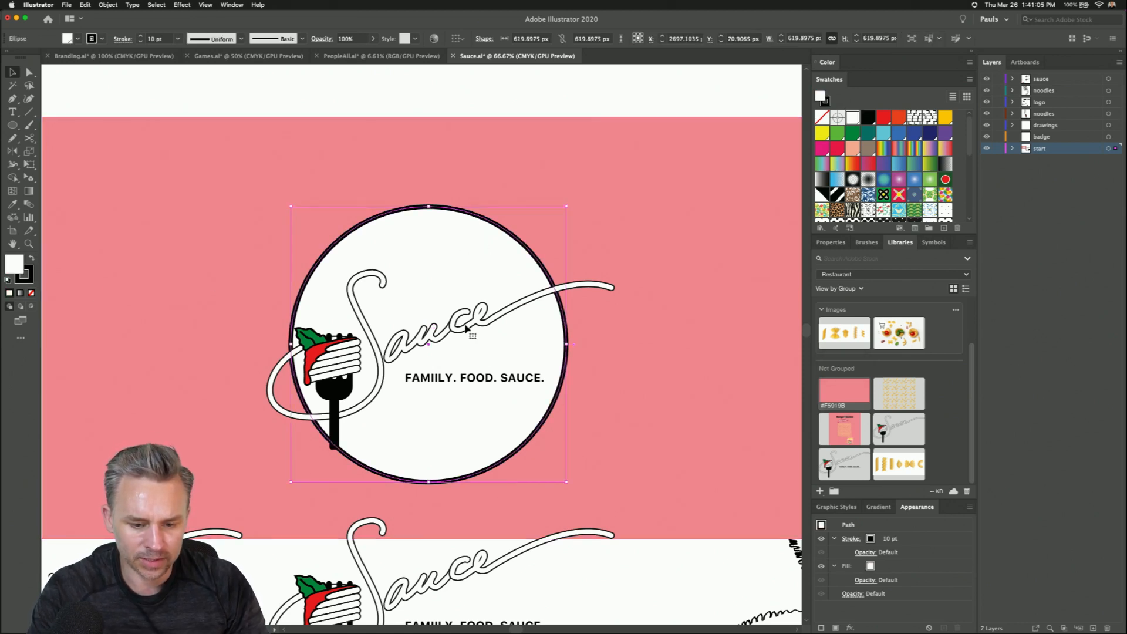
scroll(372, 503, down, 8)
scroll(372, 503, left, 3)
scroll(446, 363, up, 3)
scroll(446, 363, up, 4)
scroll(446, 363, right, 1)
click(387, 399)
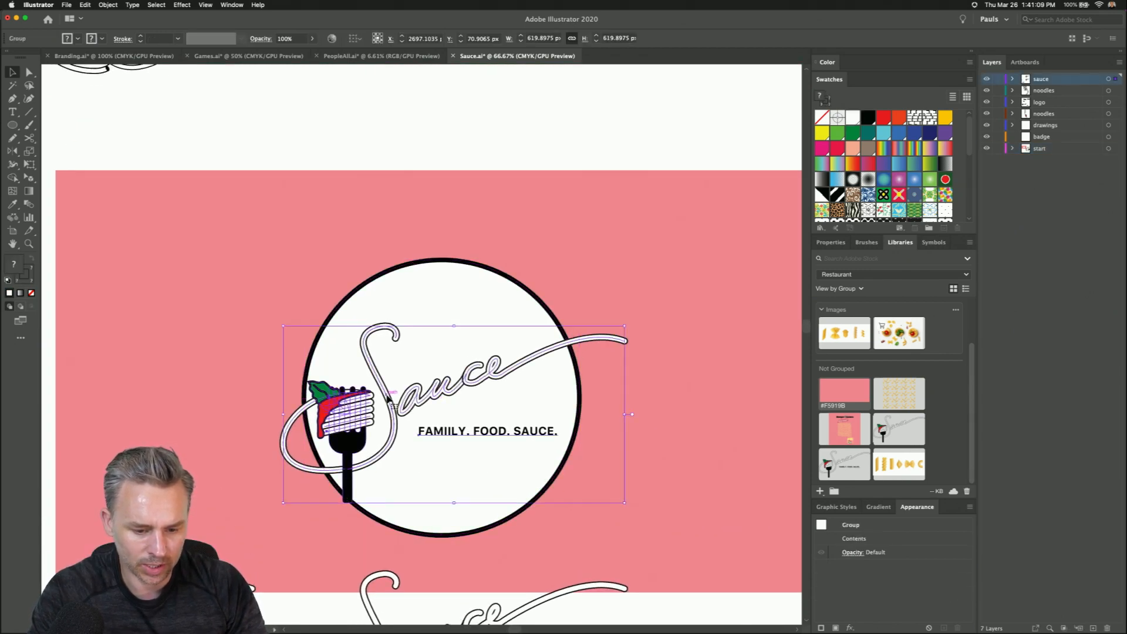
right_click(386, 396)
click(403, 471)
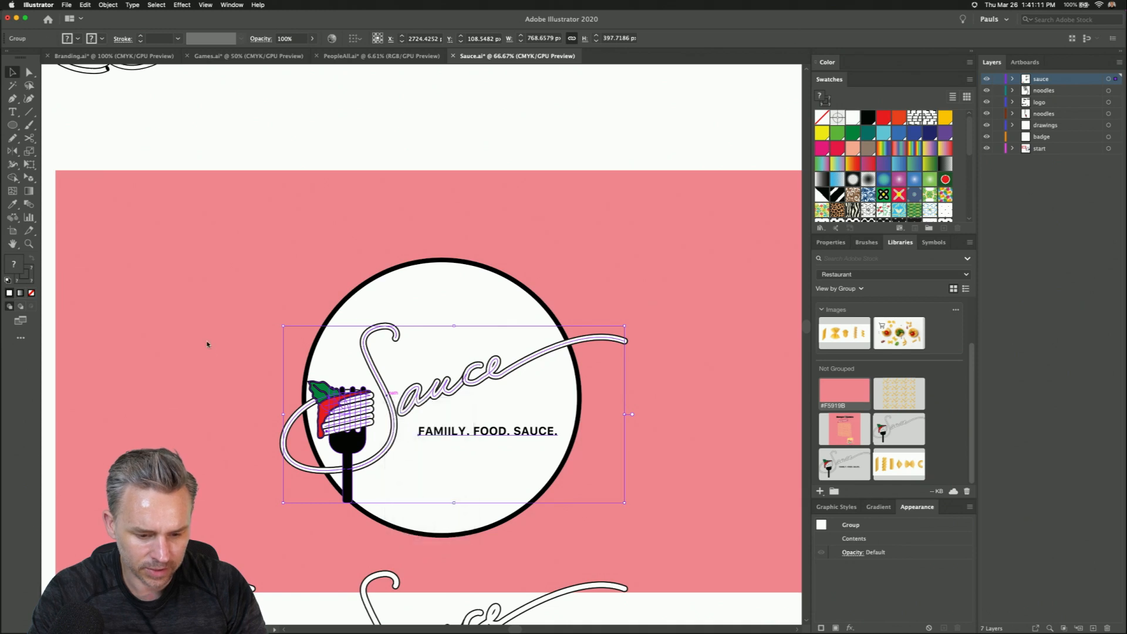
click(207, 345)
- Recolour the white 10 pt stroke of all the script lettering paths in the Sauce logo on the circle to cream #FFECBD
click(285, 447)
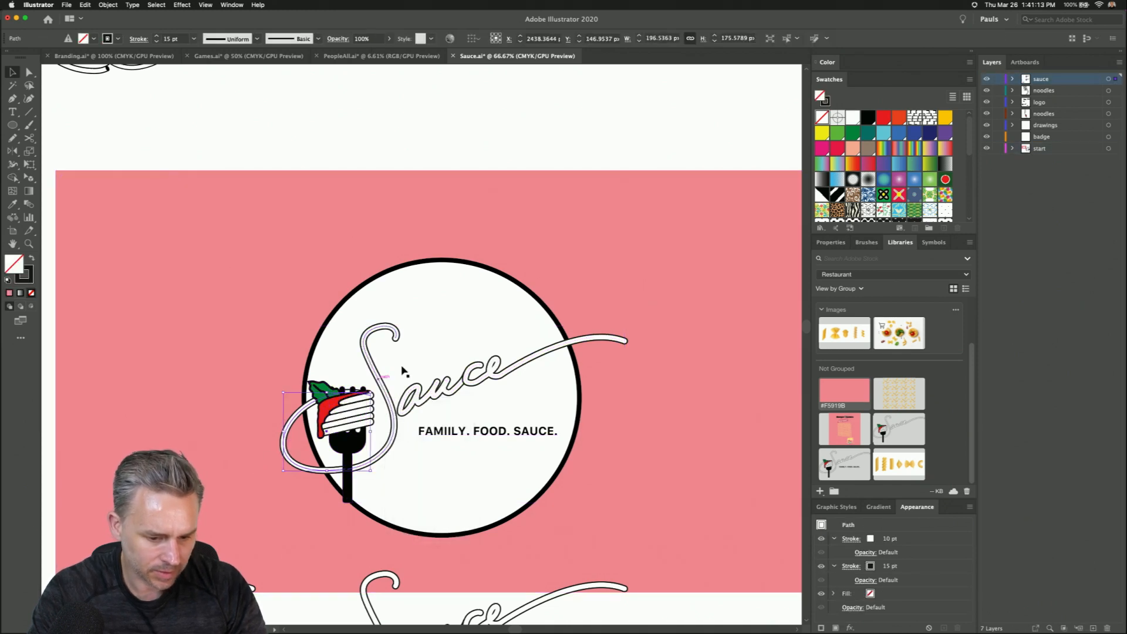
shift+click(391, 400)
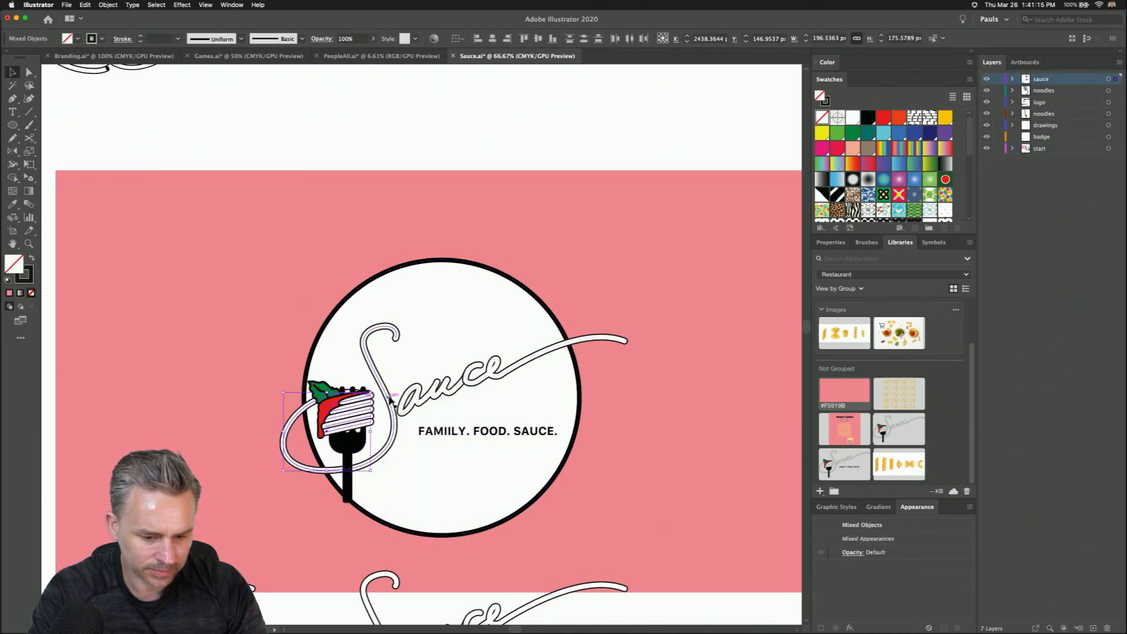
shift+click(461, 385)
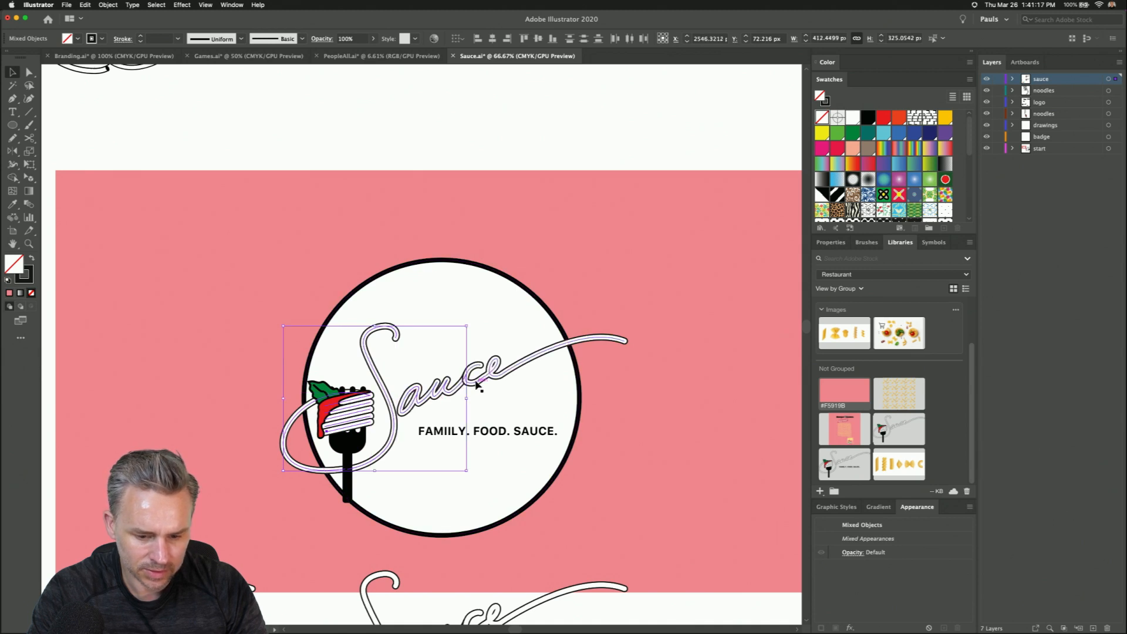
shift+click(494, 376)
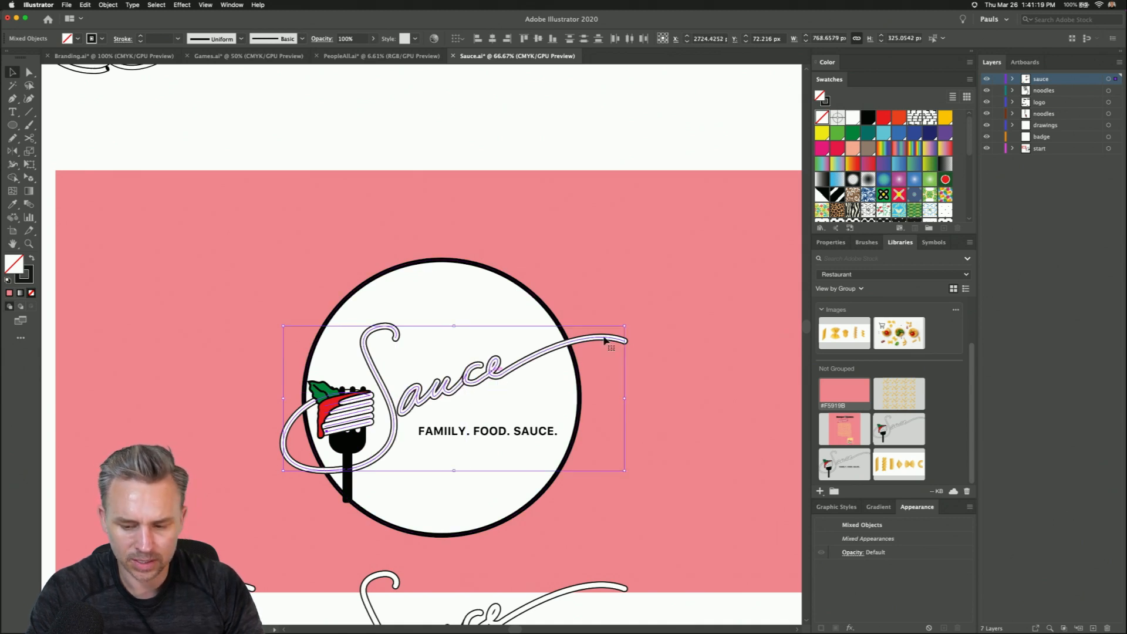
drag(917, 506, 634, 257)
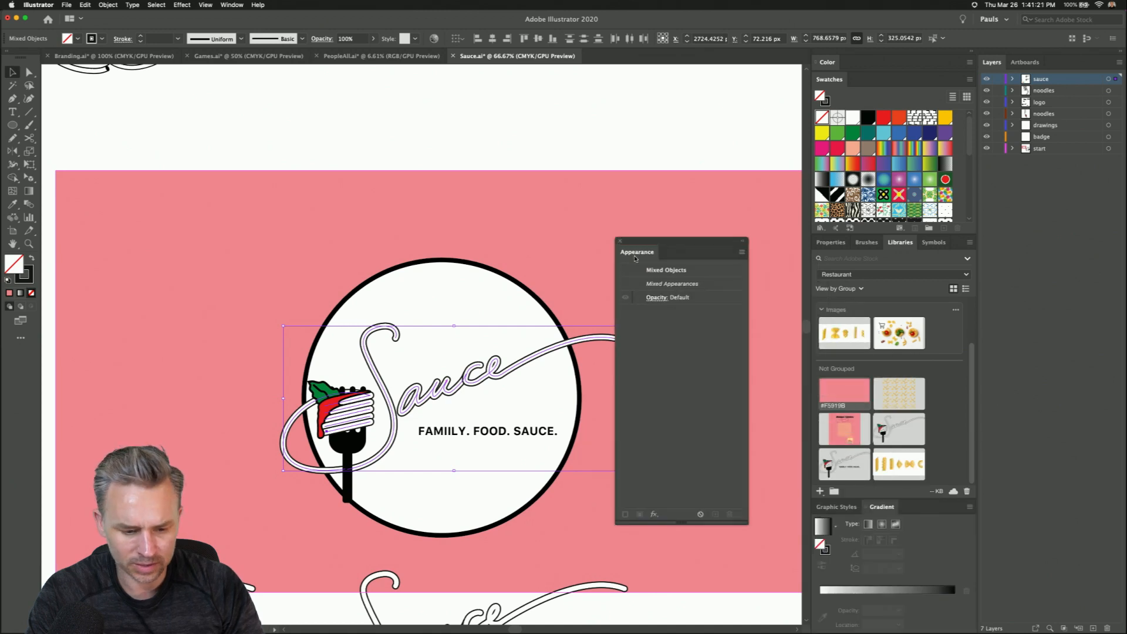
shift+click(345, 405)
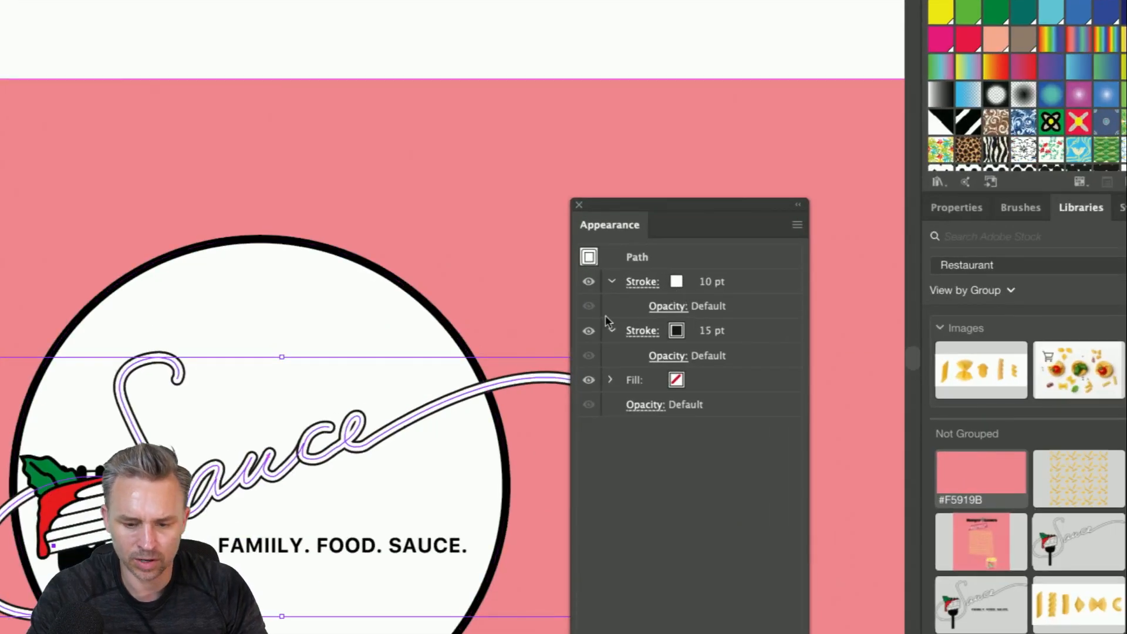
click(677, 282)
click(693, 282)
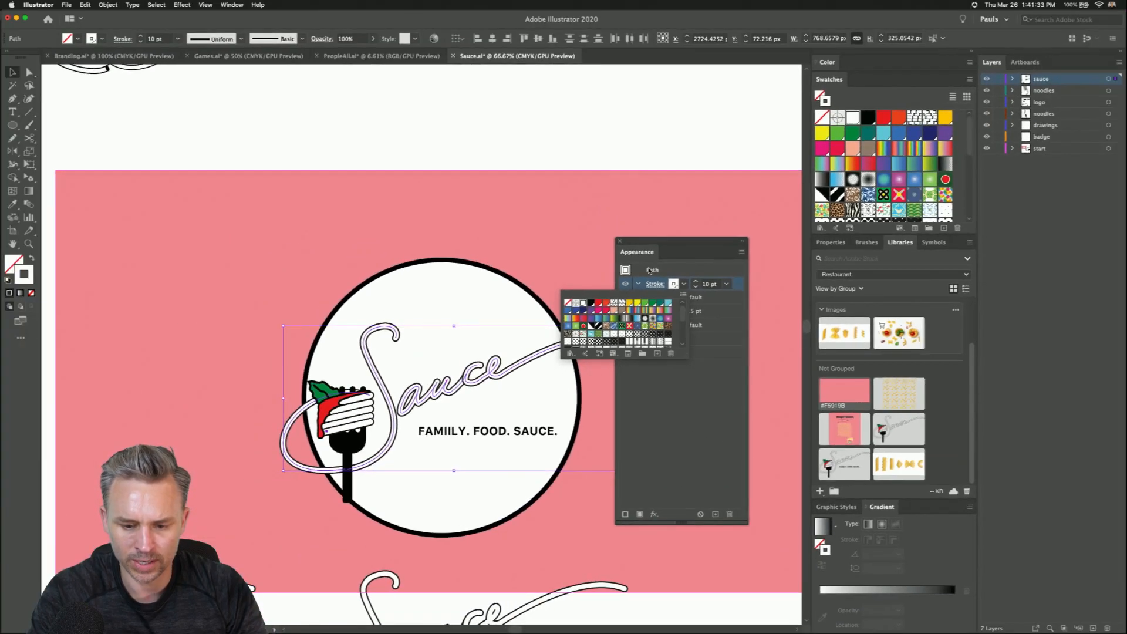
click(683, 262)
double_click(24, 272)
drag(864, 291, 828, 253)
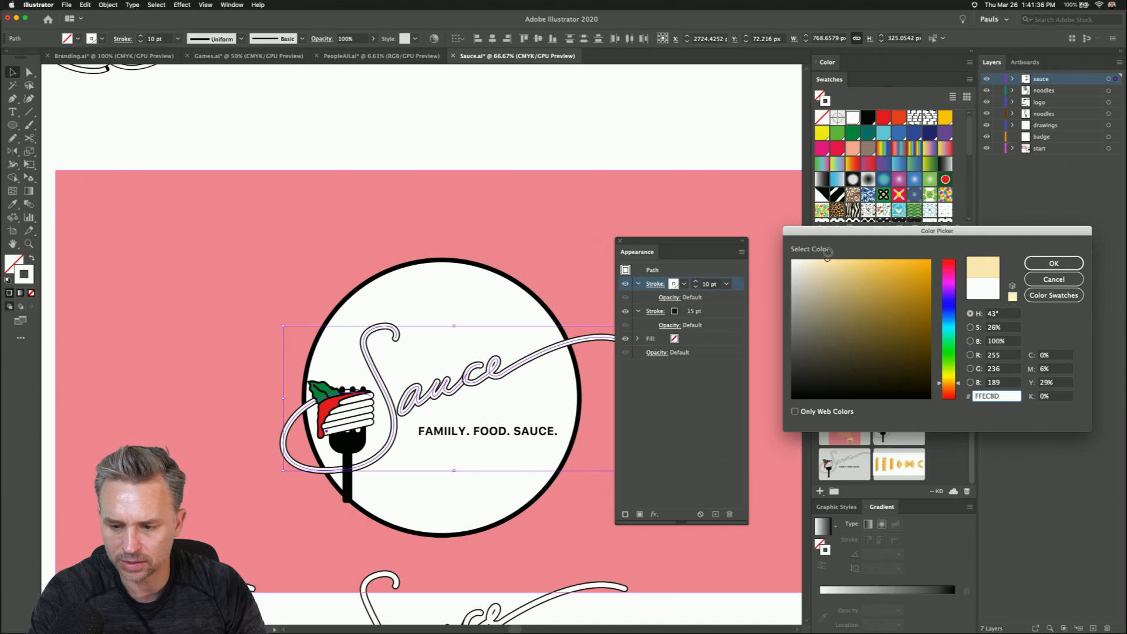
click(1054, 263)
drag(656, 251, 695, 262)
- Save the lettering's cream stroke colour as a global CMYK swatch named C=0 M=6 Y=29 K=0
click(349, 411)
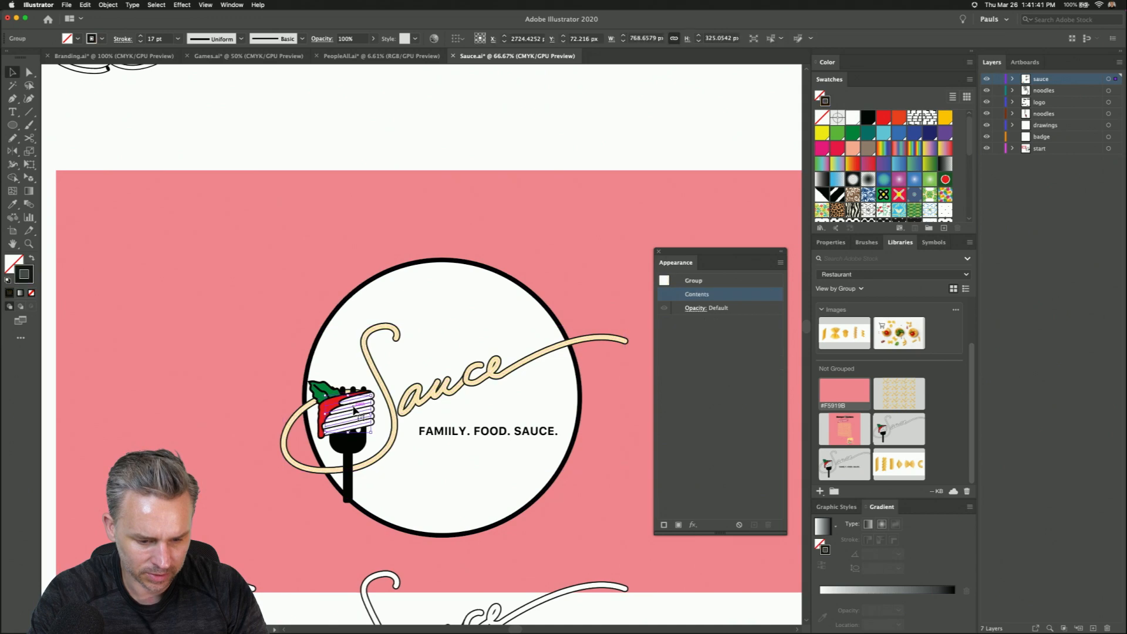
click(422, 402)
click(943, 228)
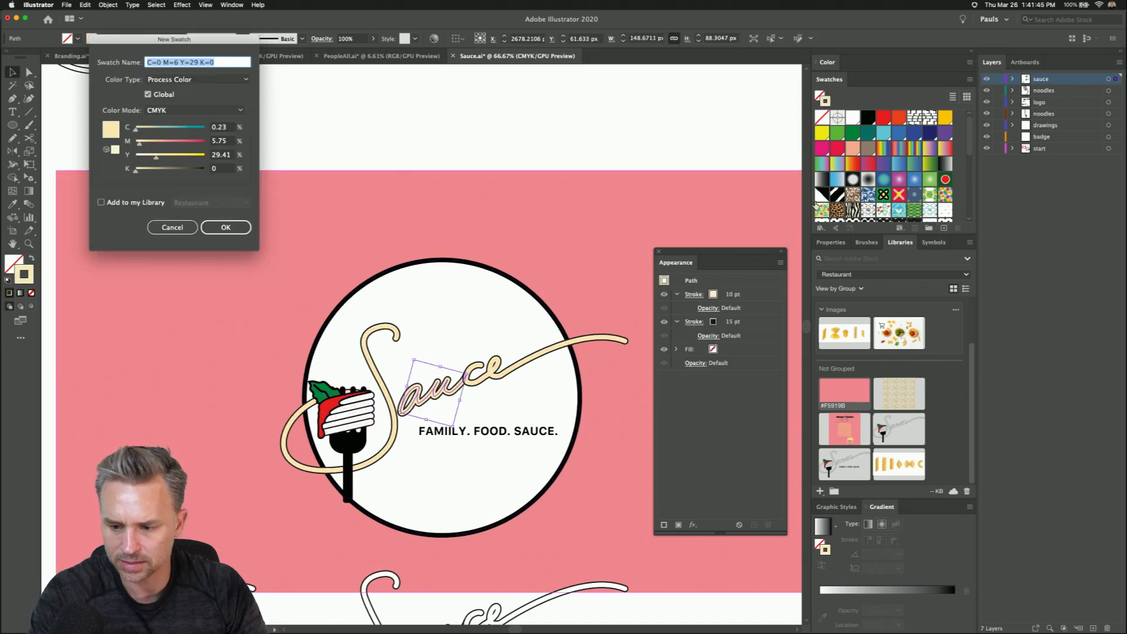
key(Return)
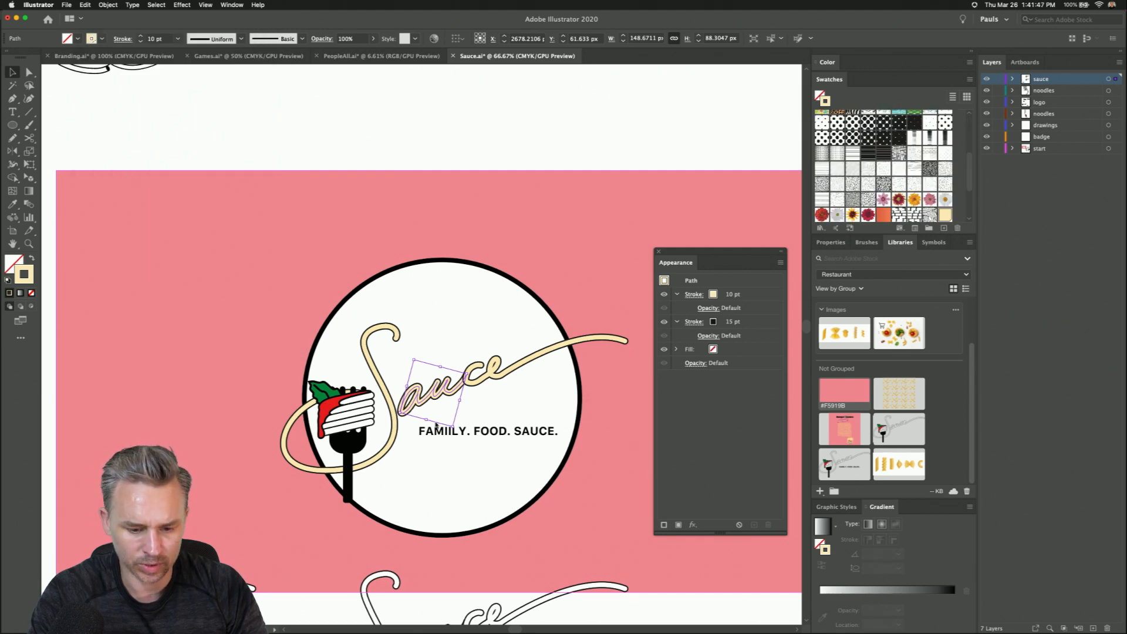
- Isolate the group of noodle lines wrapped around the fork in the logo on the circle
click(371, 411)
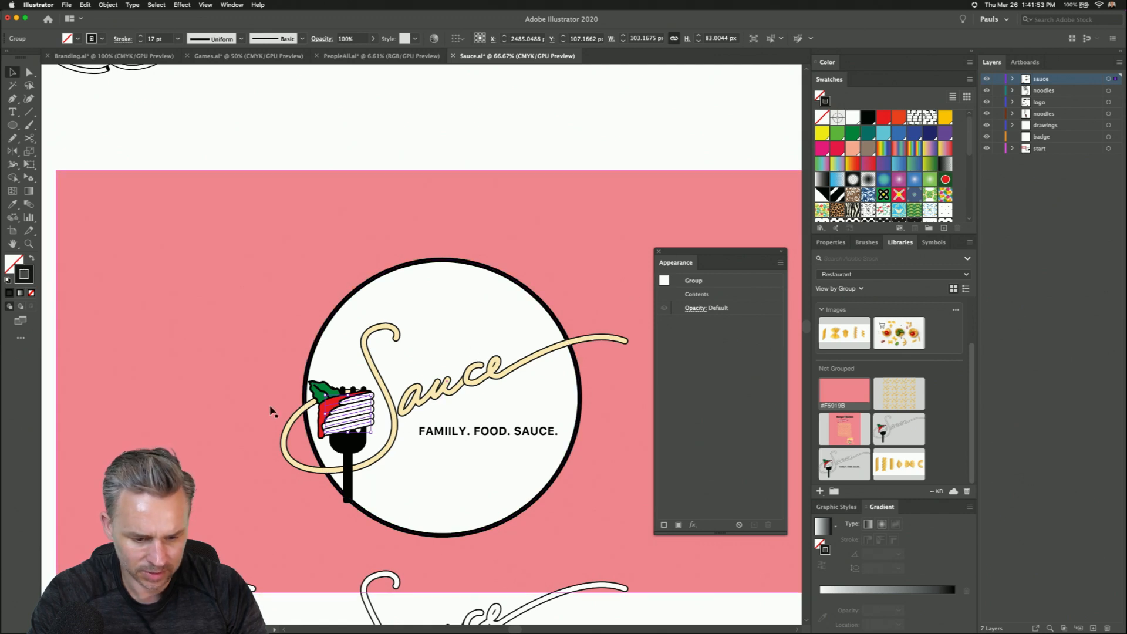
double_click(351, 410)
key(super+equal)
key(super+equal)
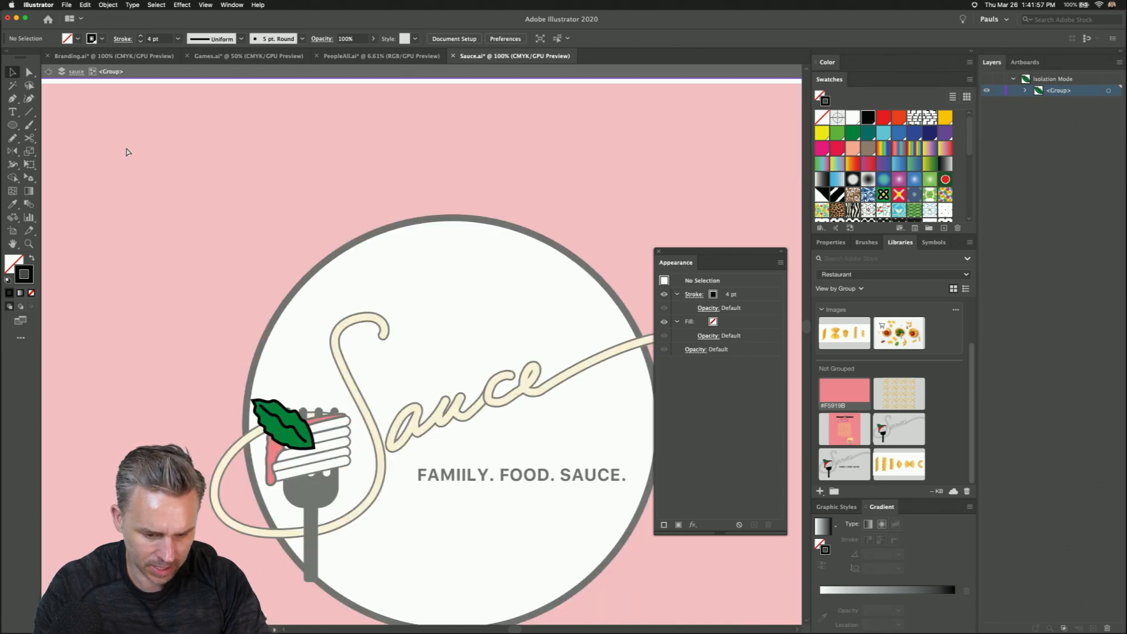
drag(228, 304, 406, 172)
double_click(444, 353)
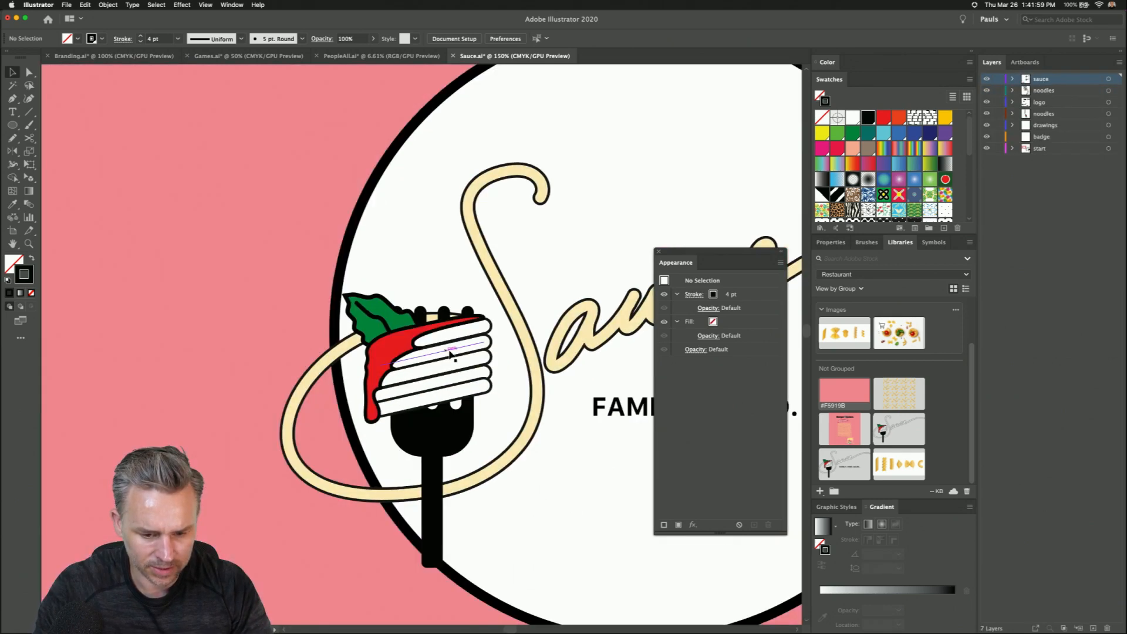
double_click(457, 352)
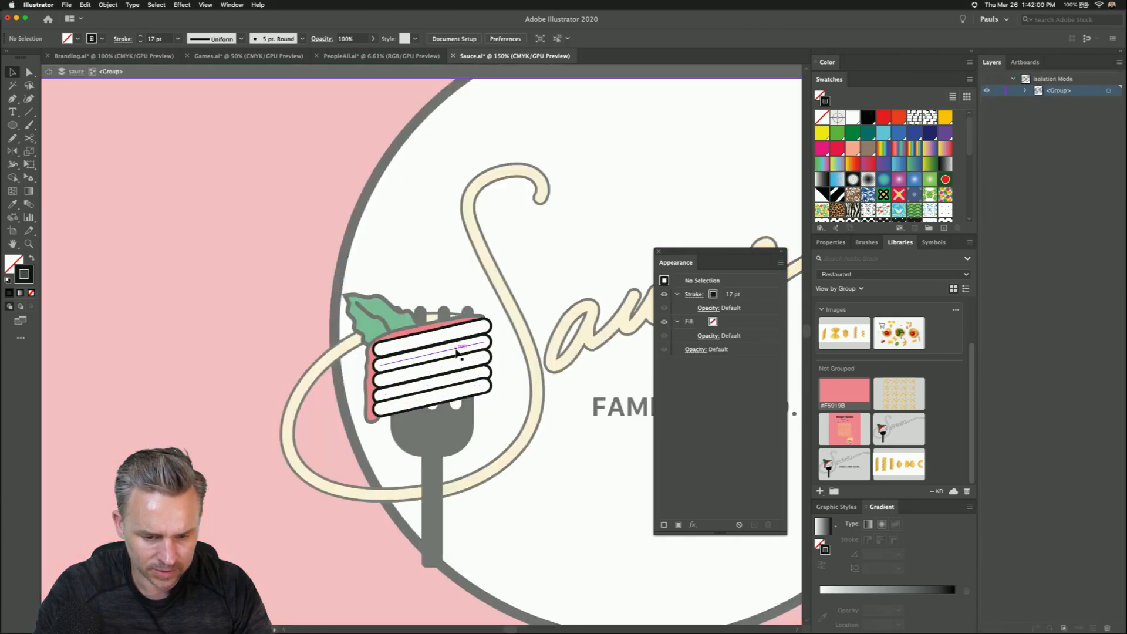
click(457, 352)
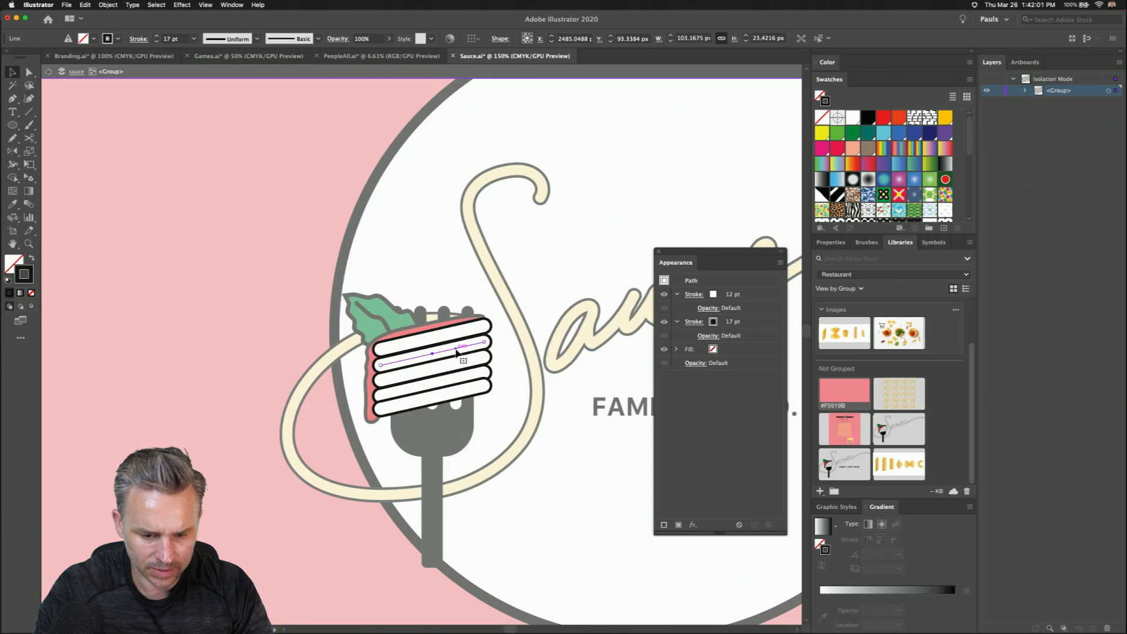
key(Delete)
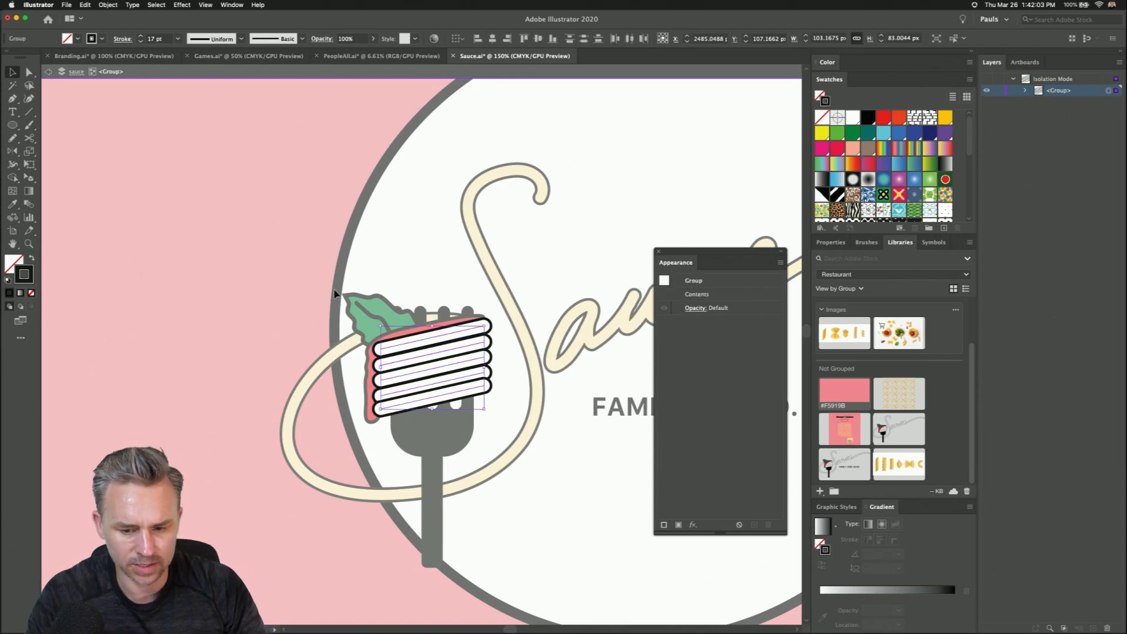
- Apply the saved cream swatch to the white 12 pt stroke of the upper four noodle lines on the fork
click(432, 346)
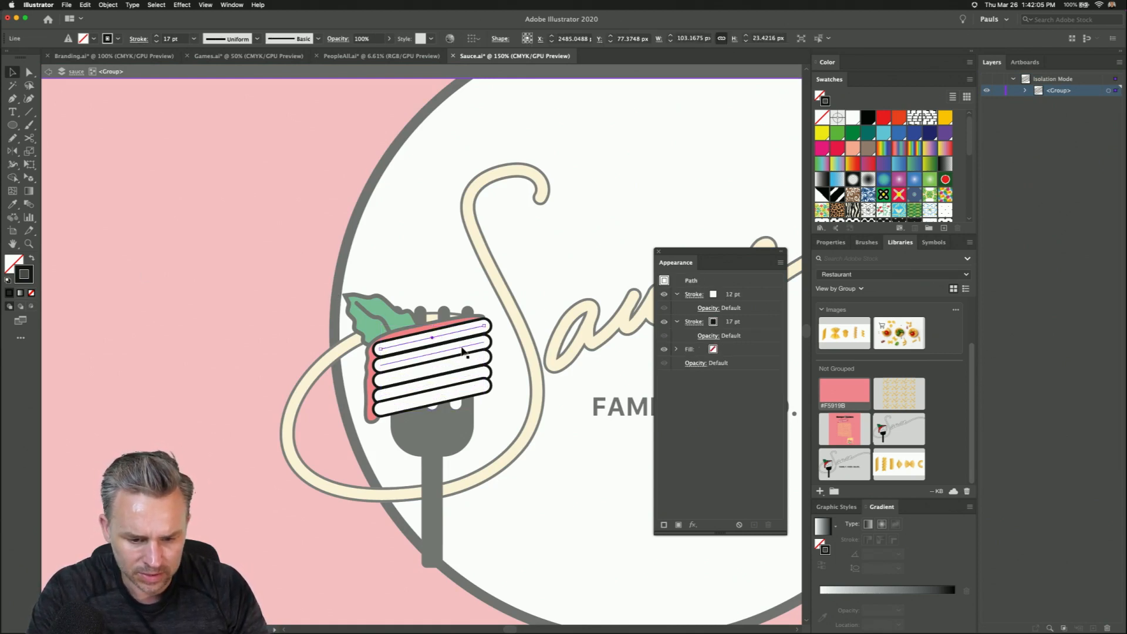
shift+click(461, 348)
shift+click(471, 361)
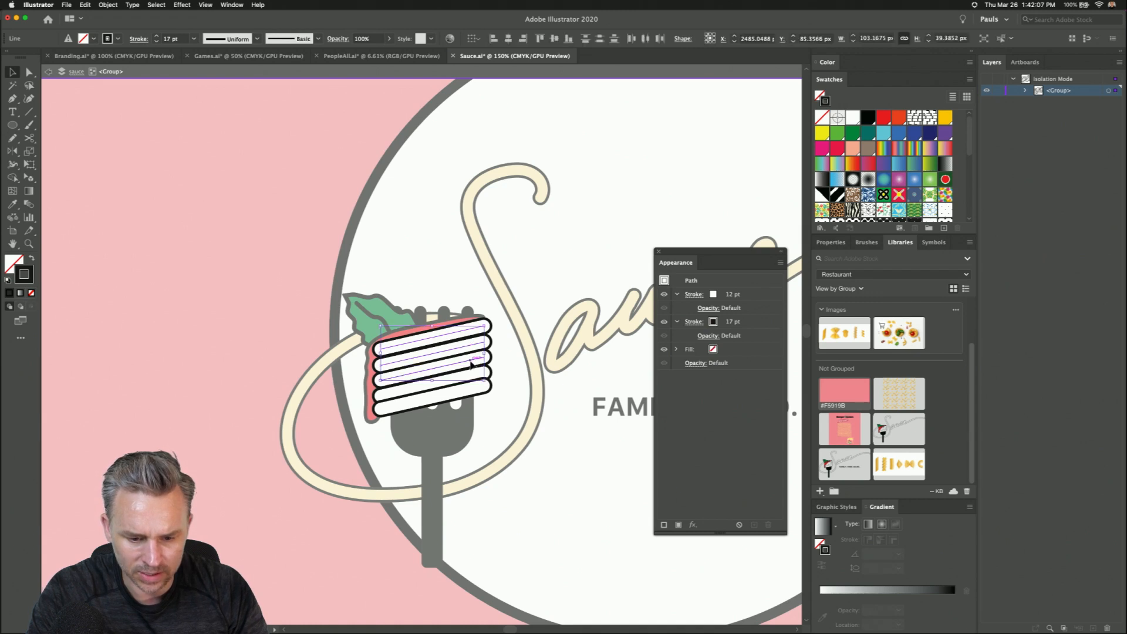
shift+click(478, 385)
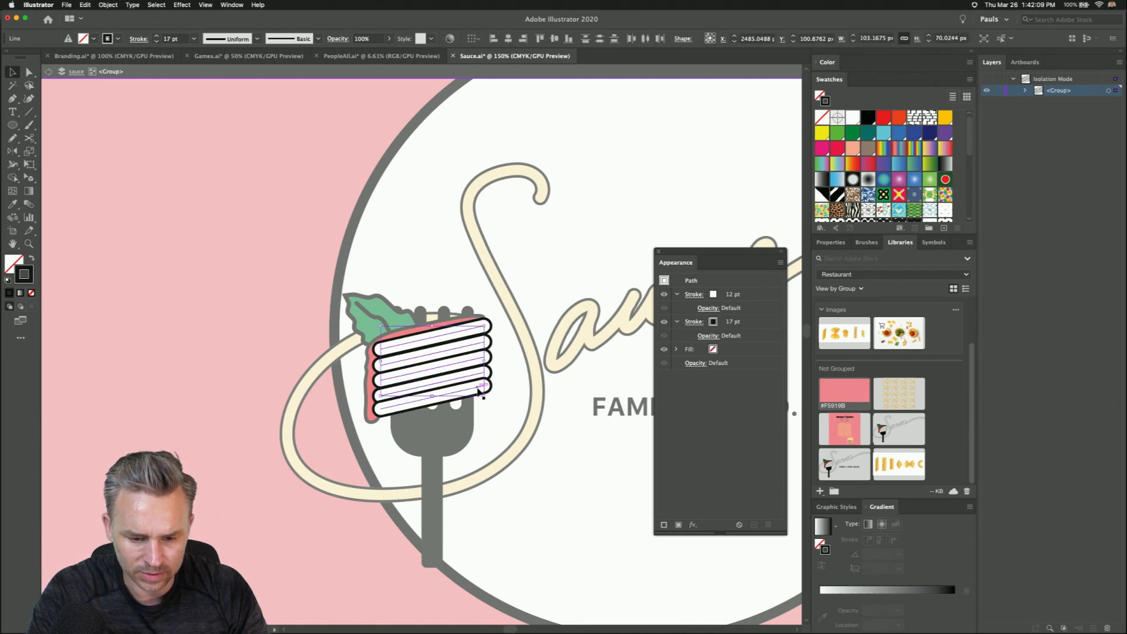
shift+click(479, 392)
shift+click(476, 388)
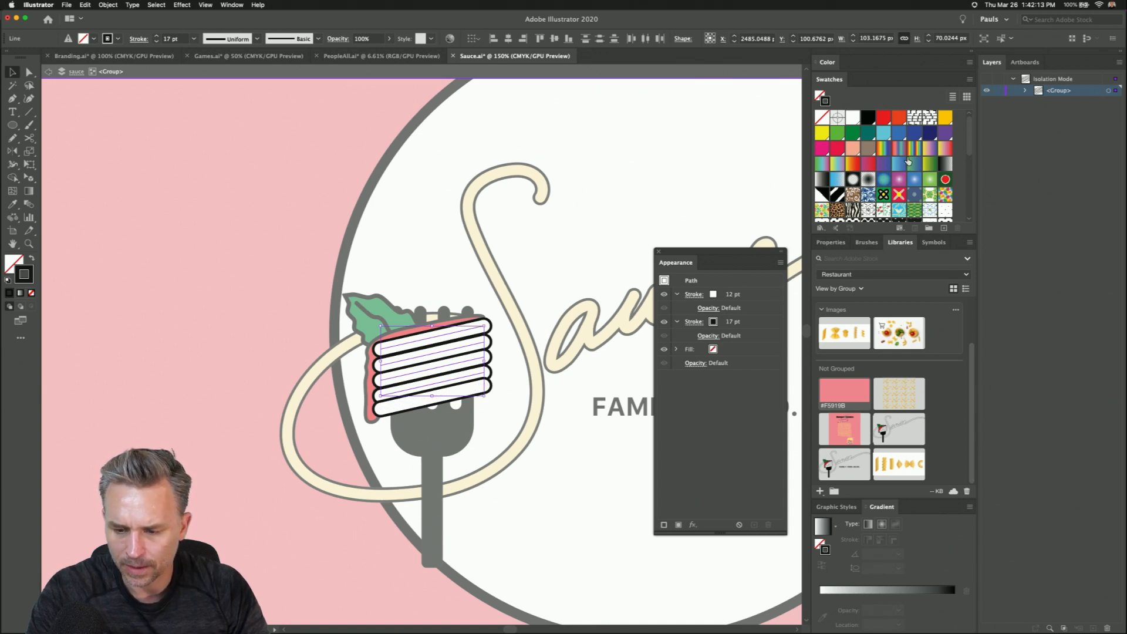
click(713, 295)
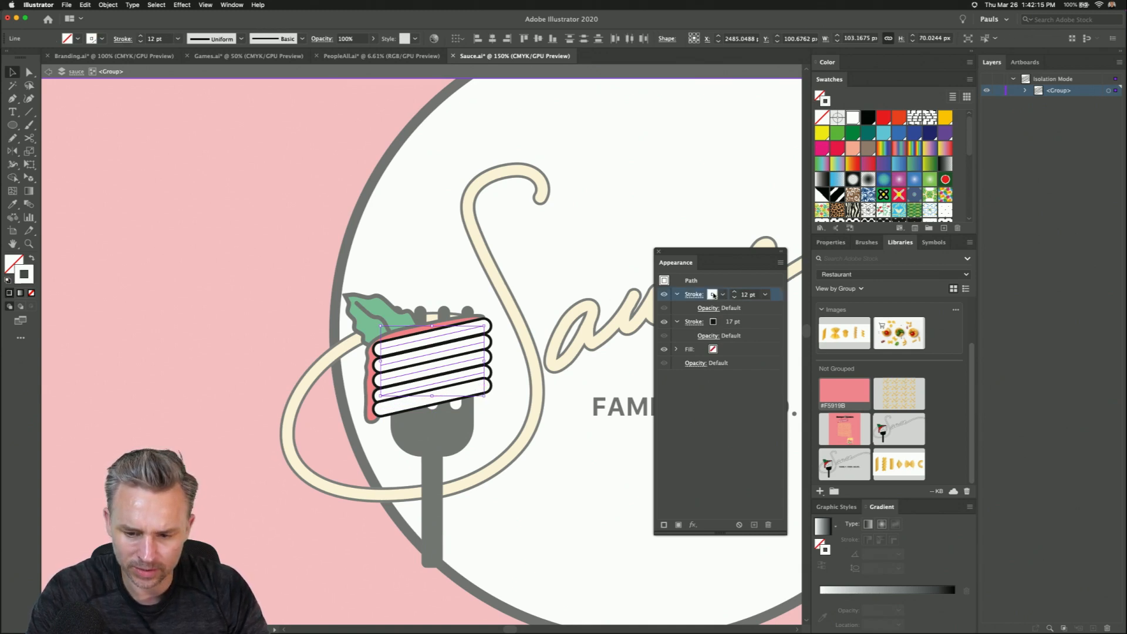
click(722, 295)
scroll(687, 333, down, 3)
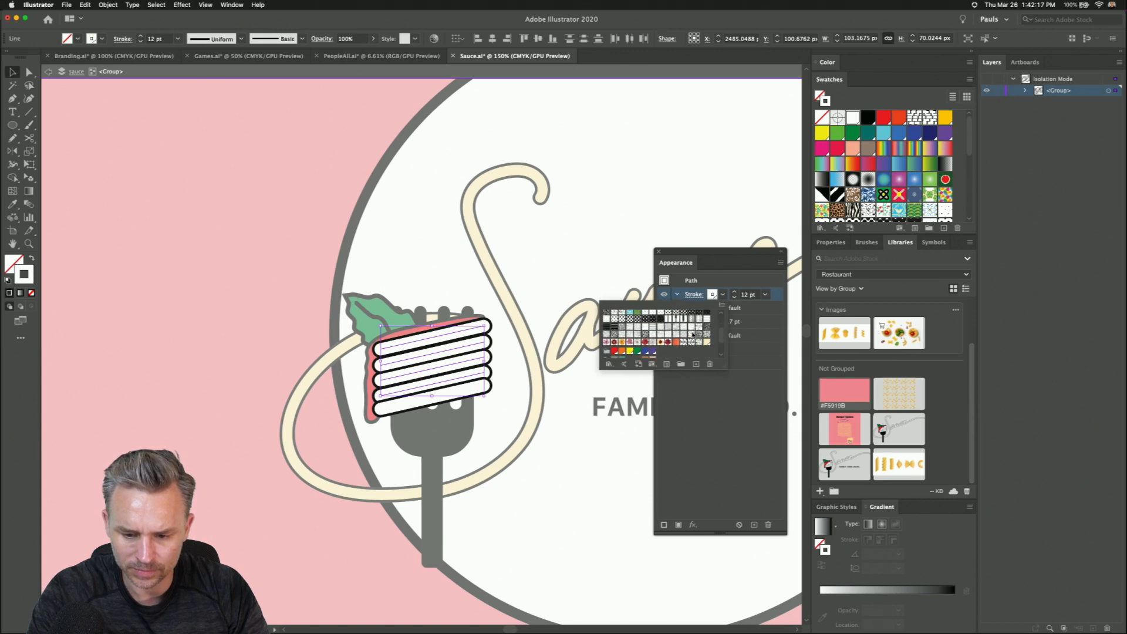
click(706, 343)
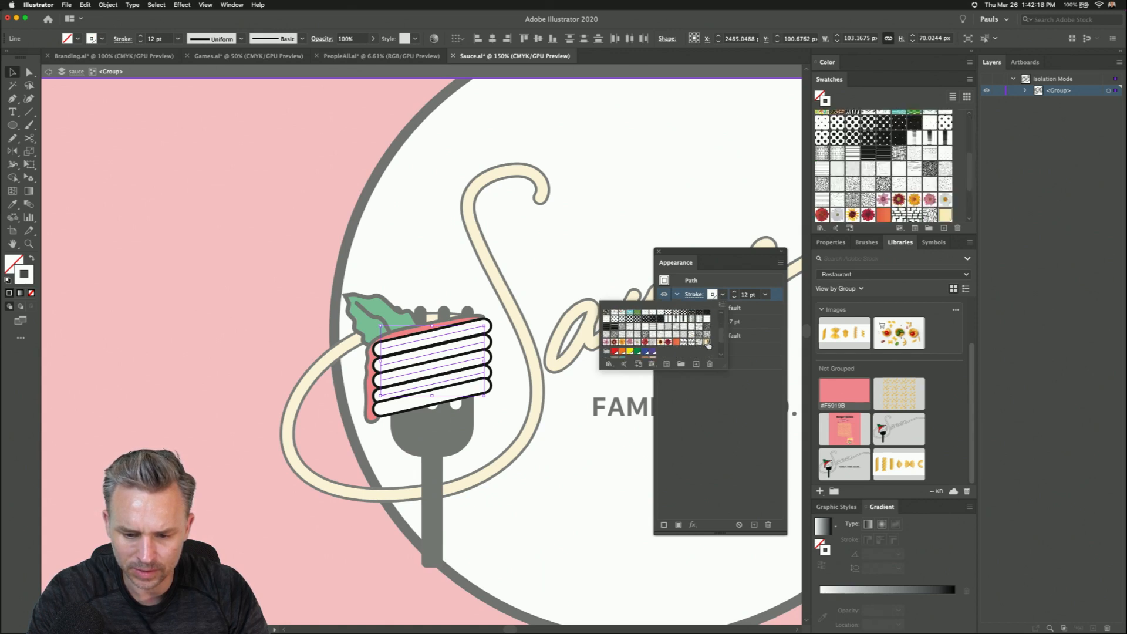
- Nudge the lowest noodle line down 3 px, give its 12 pt stroke the cream swatch, and exit isolation mode
click(391, 409)
click(391, 409)
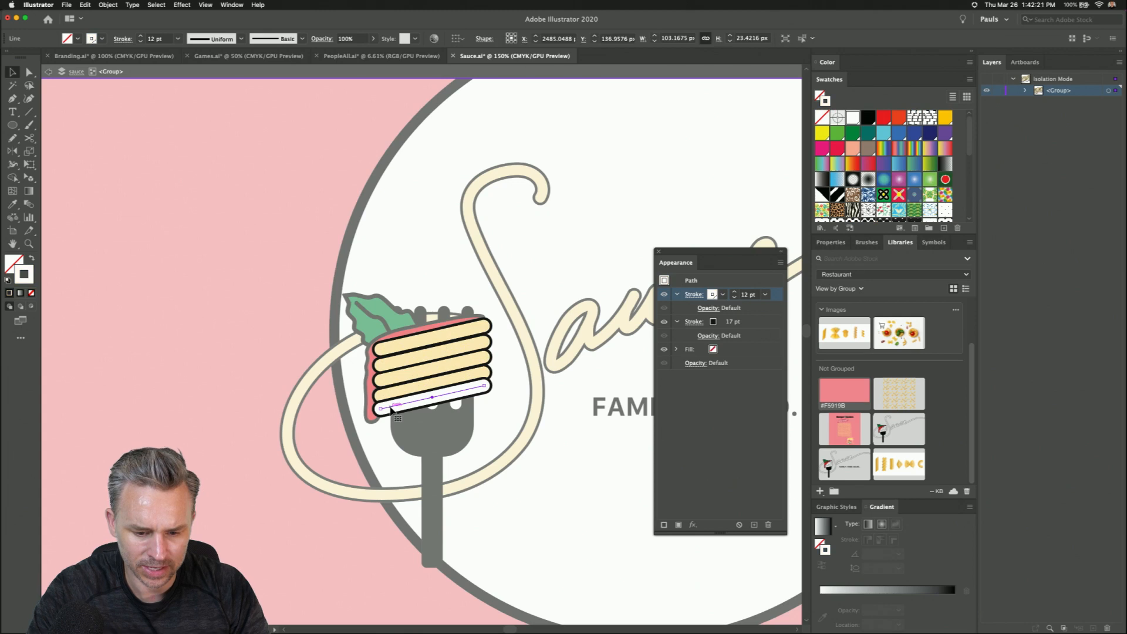
key(Down)
key(Down)
key(Down)
key(Up)
key(Up)
key(Up)
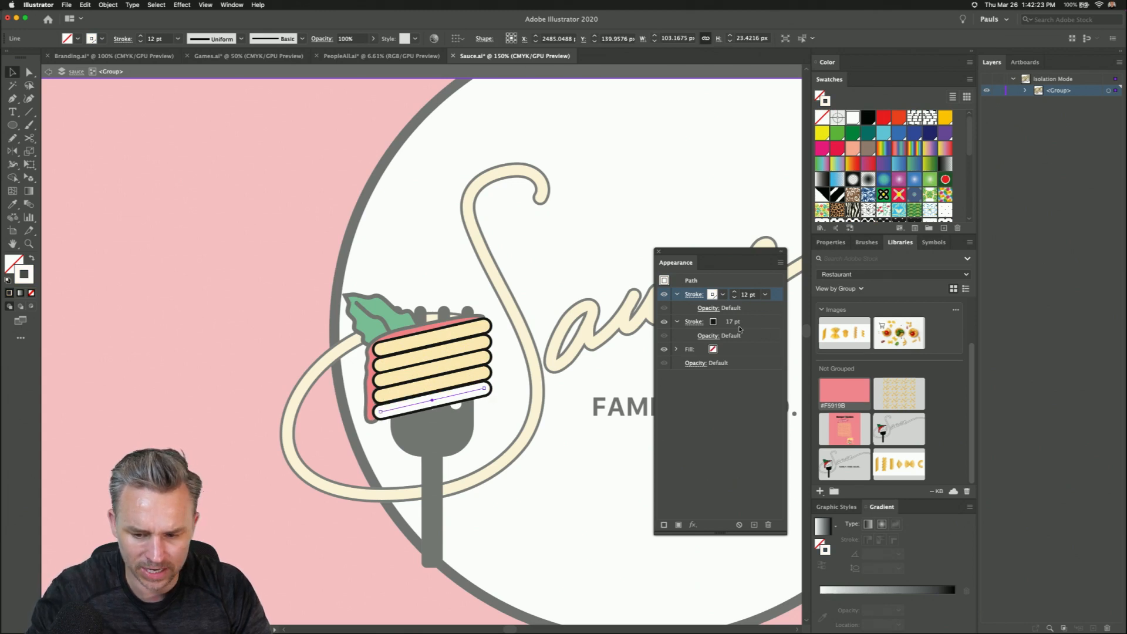
click(722, 295)
scroll(693, 338, down, 5)
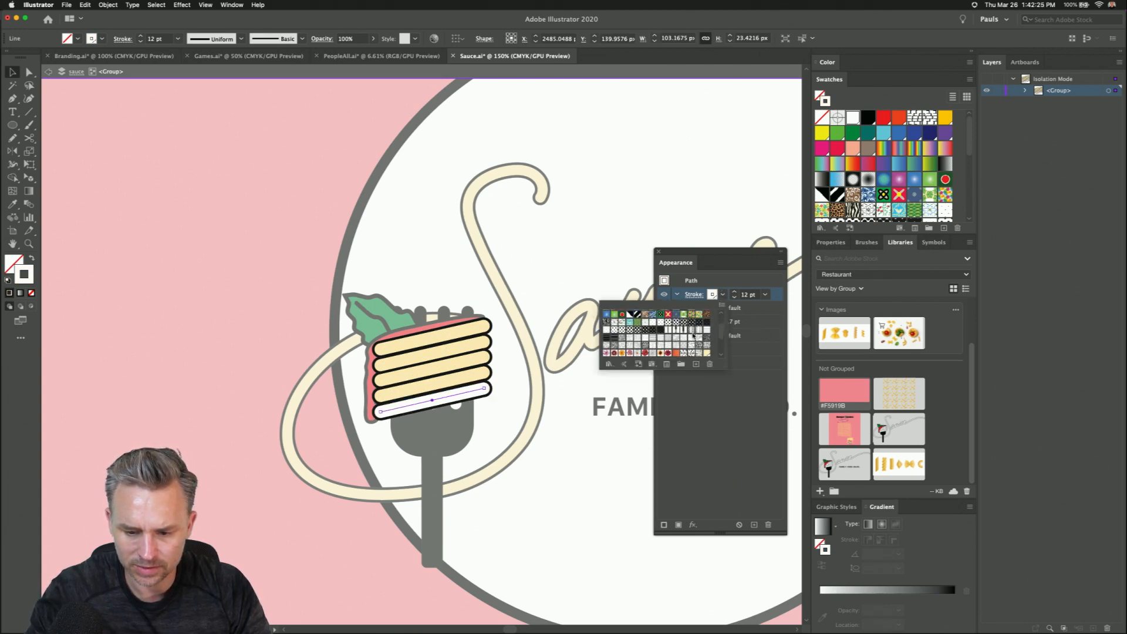
click(708, 344)
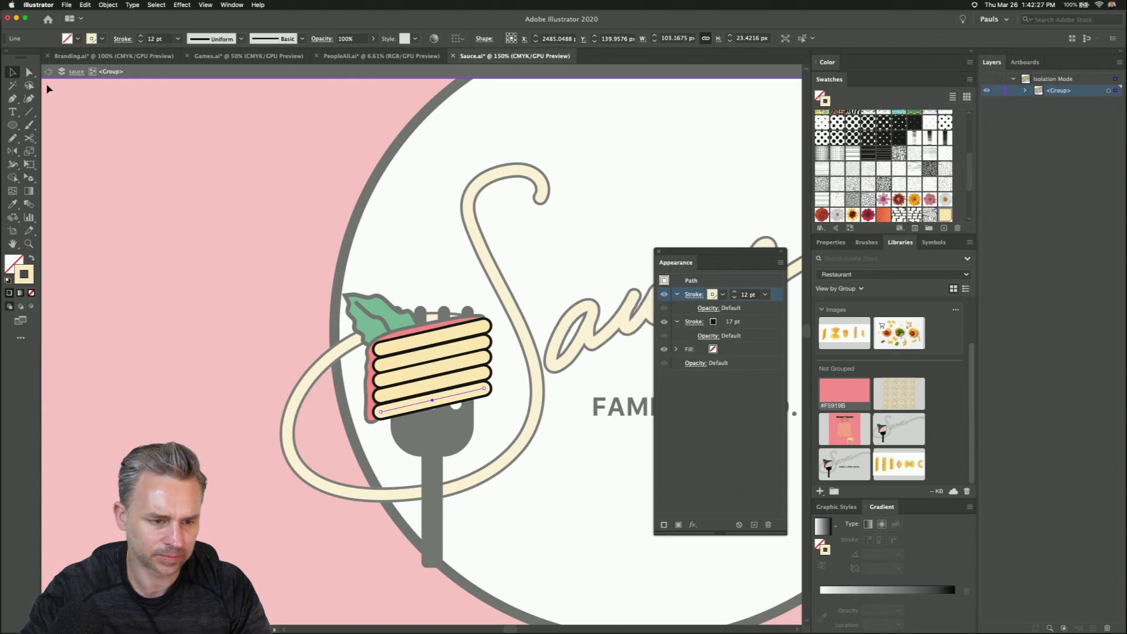
click(48, 72)
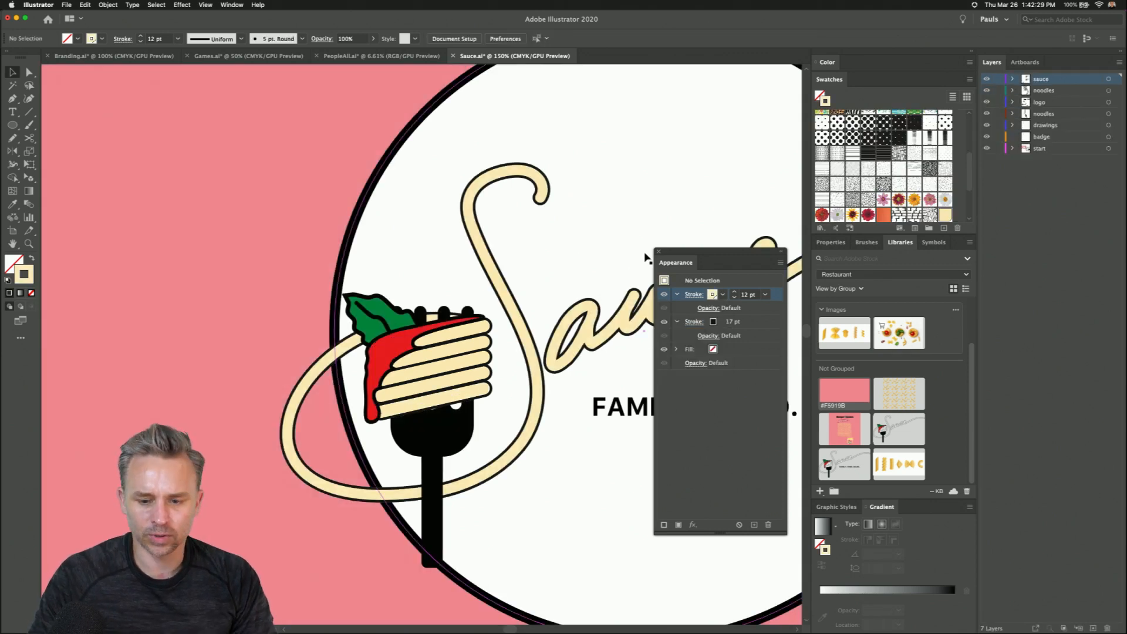
- Shrink the white circle behind the logo about its centre to about 592 px in diameter
drag(668, 256, 735, 355)
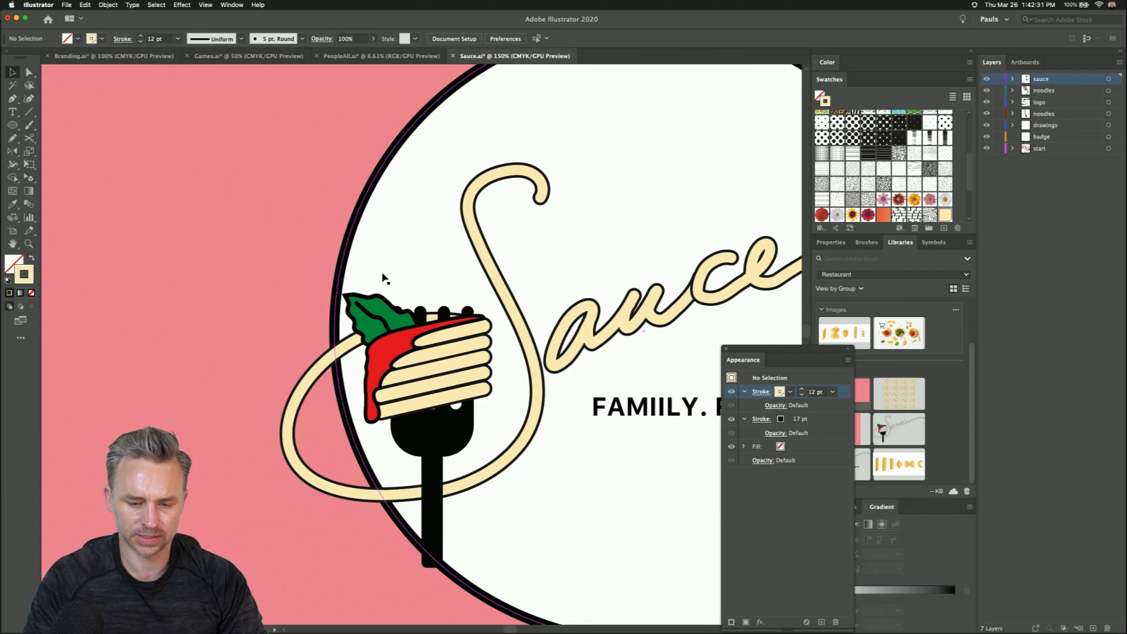
key(super+minus)
key(super+minus)
key(super+minus)
drag(419, 268, 382, 265)
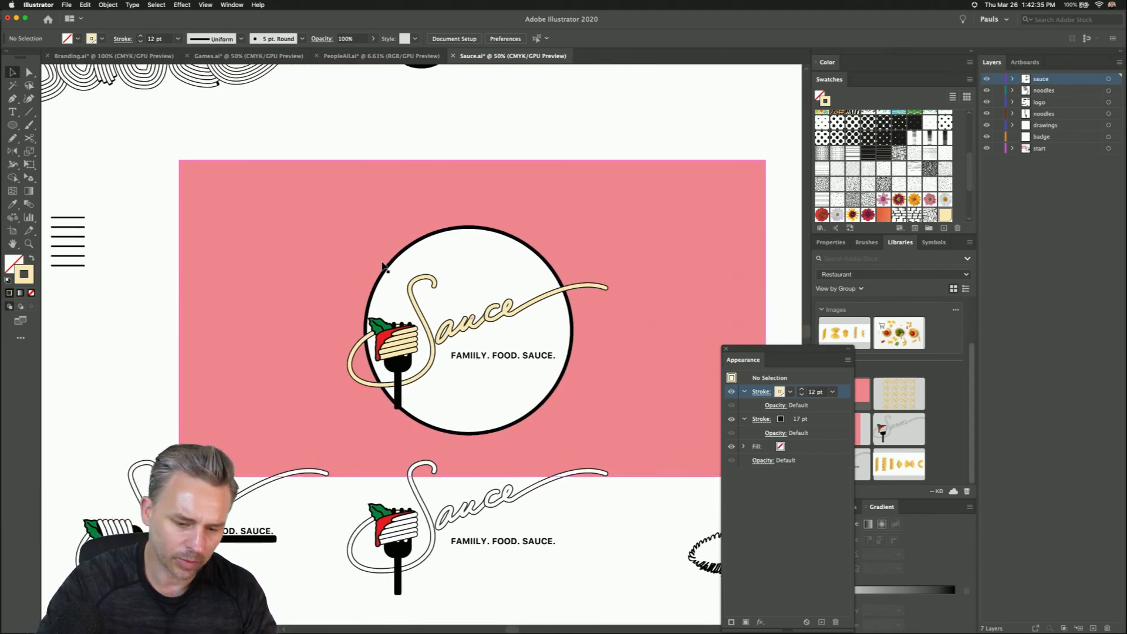
click(476, 254)
key(super+equal)
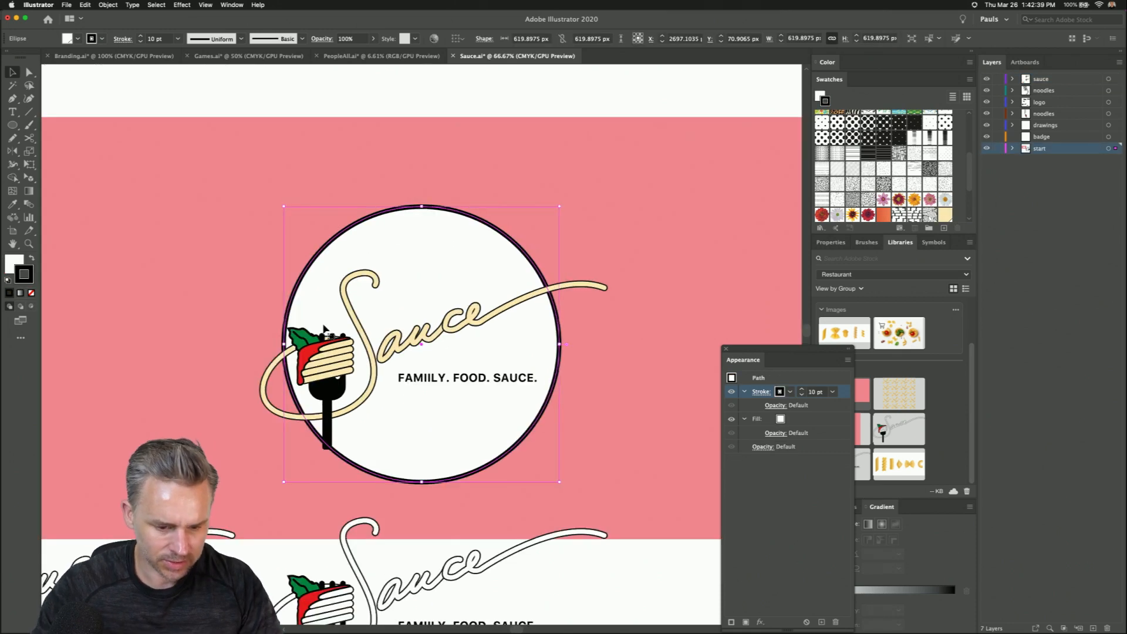
drag(561, 209, 553, 213)
- Paste a copy of the circle in front and shrink it concentrically to about 442 px in diameter as an inner ring
key(super+c)
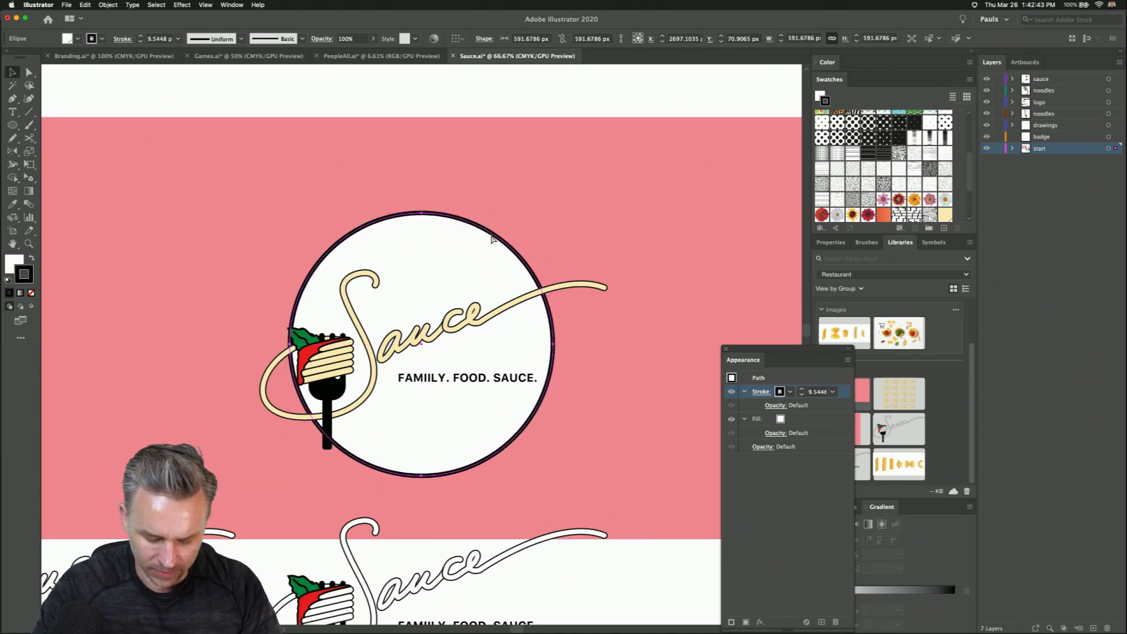
key(super+f)
drag(553, 215, 532, 252)
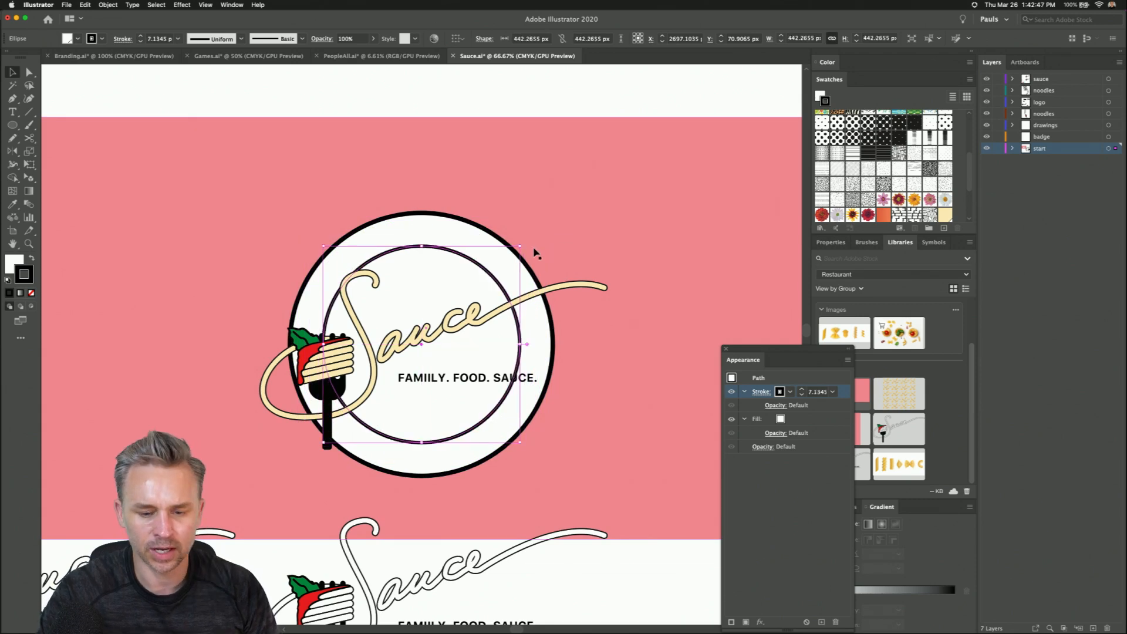
click(473, 166)
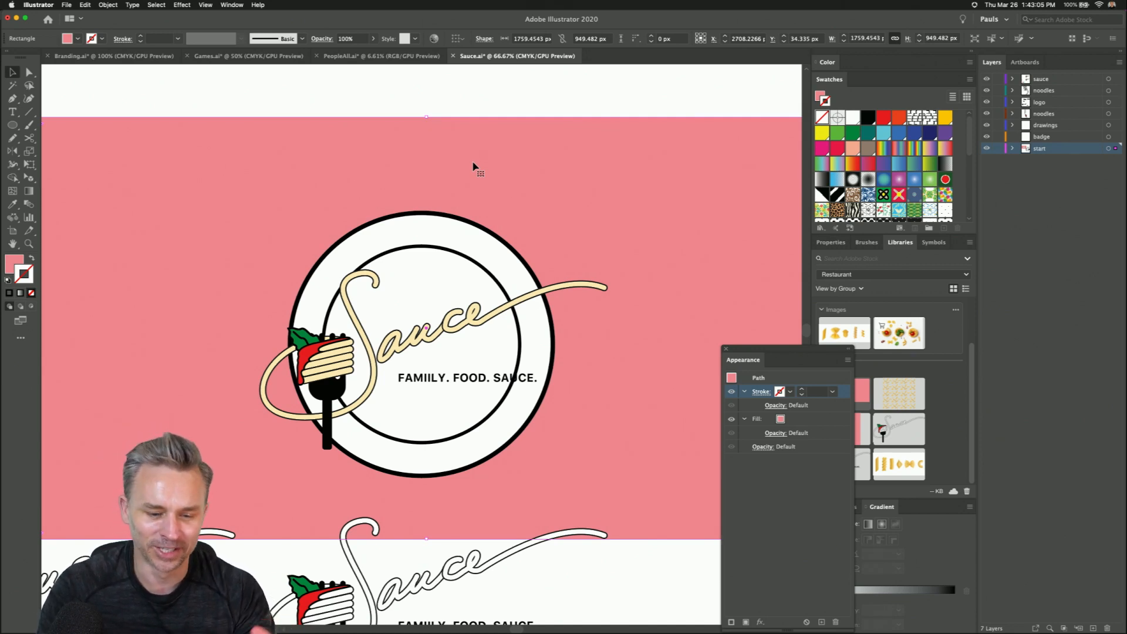
- Delete the inner ring circle and reduce the black stroke of the remaining white circle to 5 pt
click(391, 254)
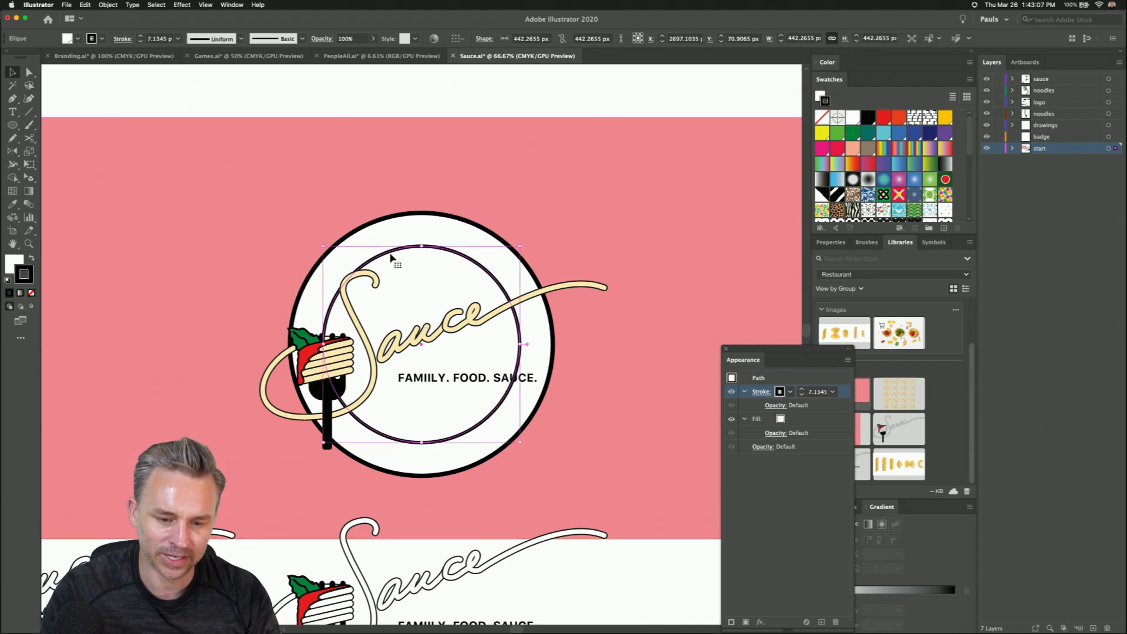
key(Delete)
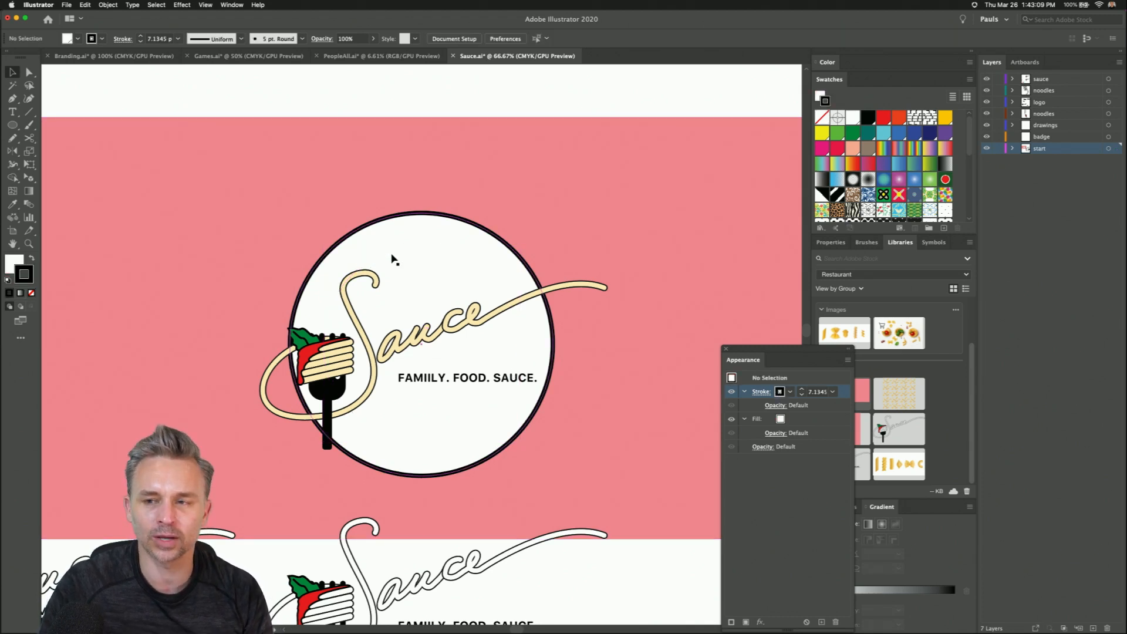
click(392, 259)
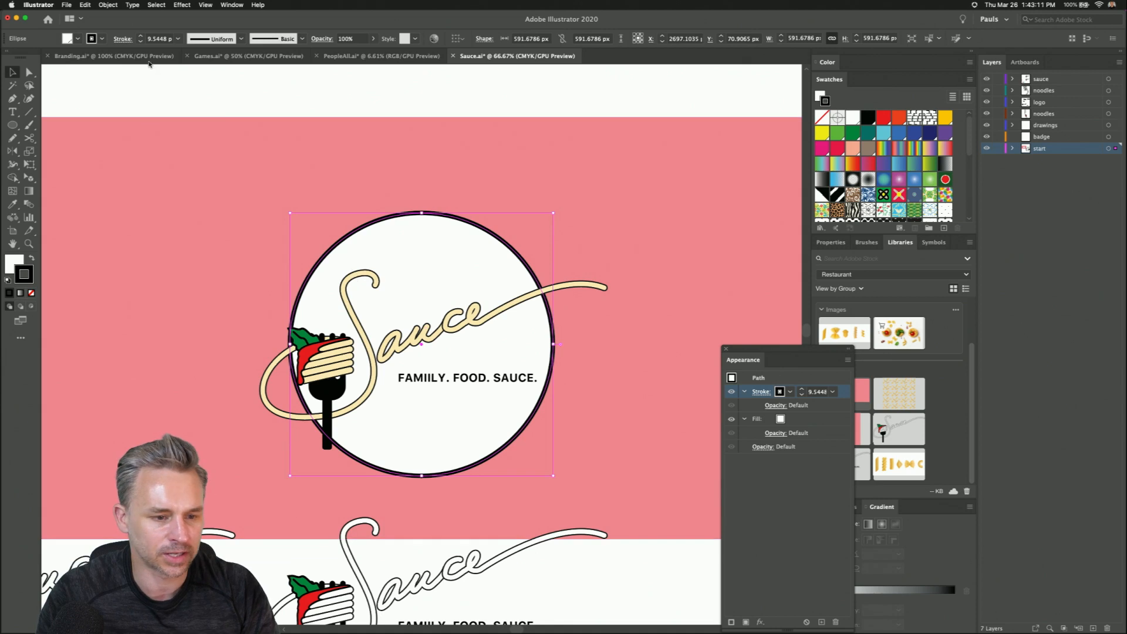
click(139, 42)
click(140, 42)
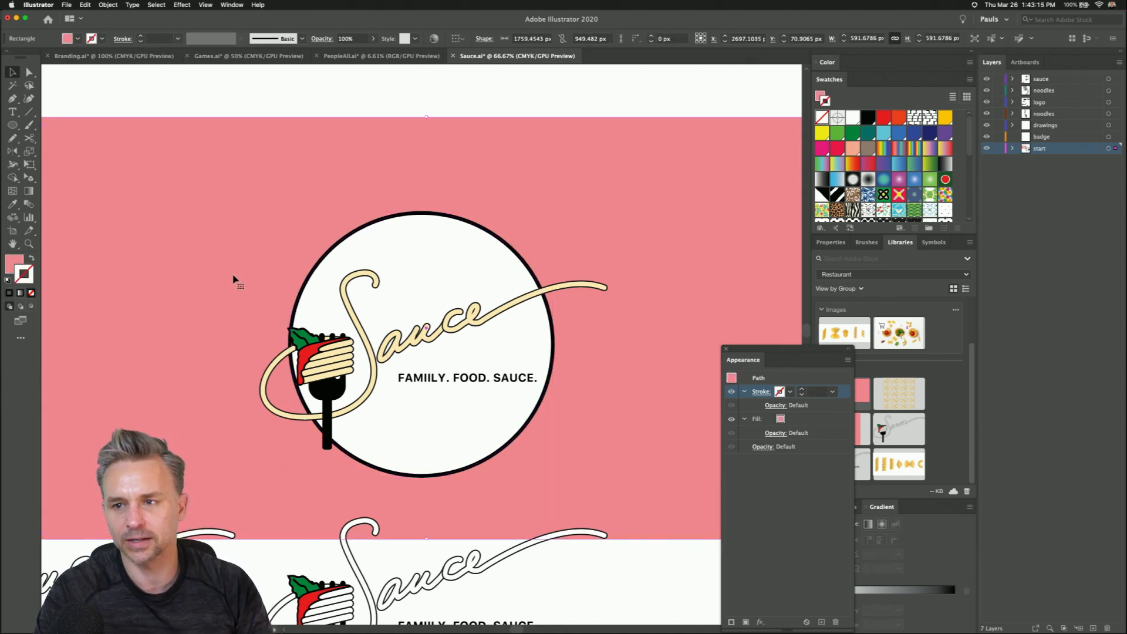
click(139, 42)
click(140, 43)
click(139, 42)
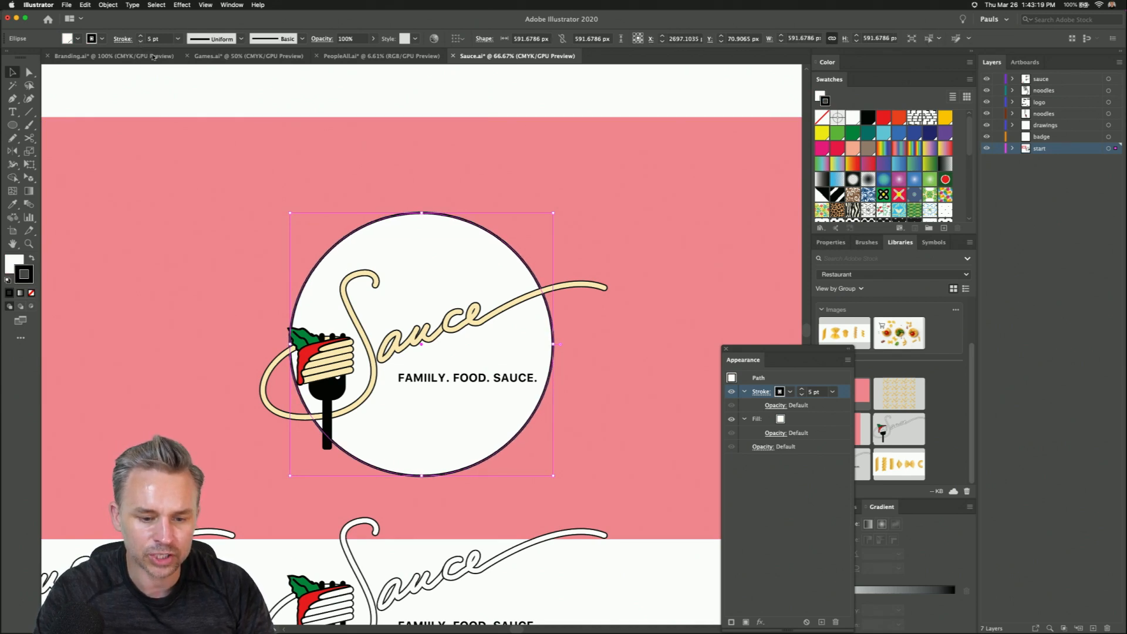
- Thin the white circle's black outline further to 4 pt and check it against the pink background
click(245, 134)
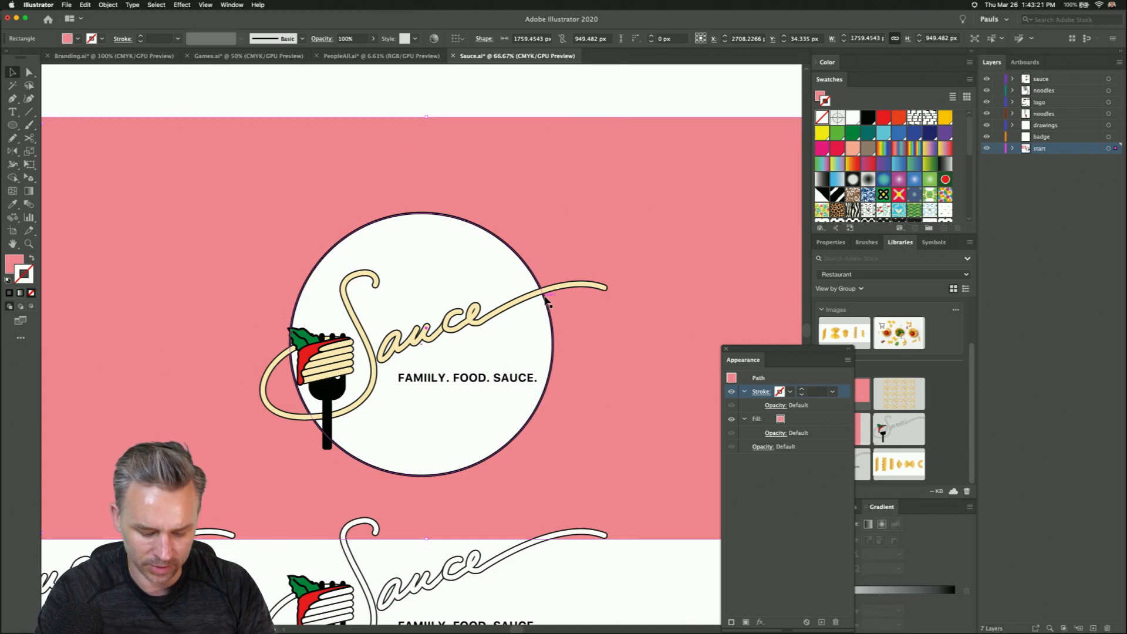
click(379, 230)
click(222, 203)
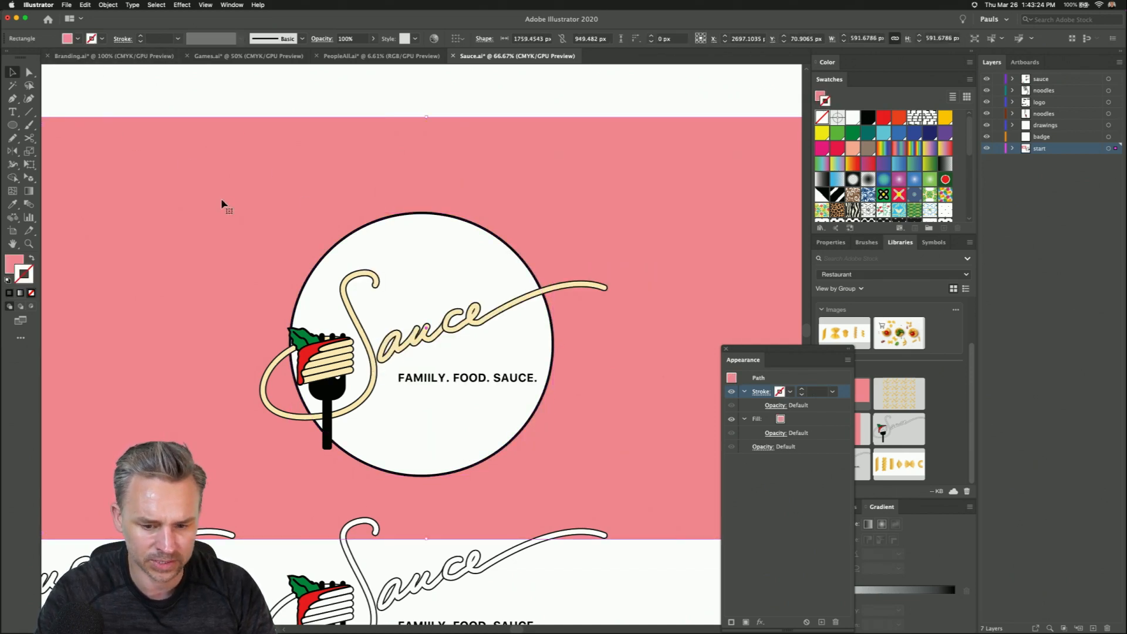
click(498, 266)
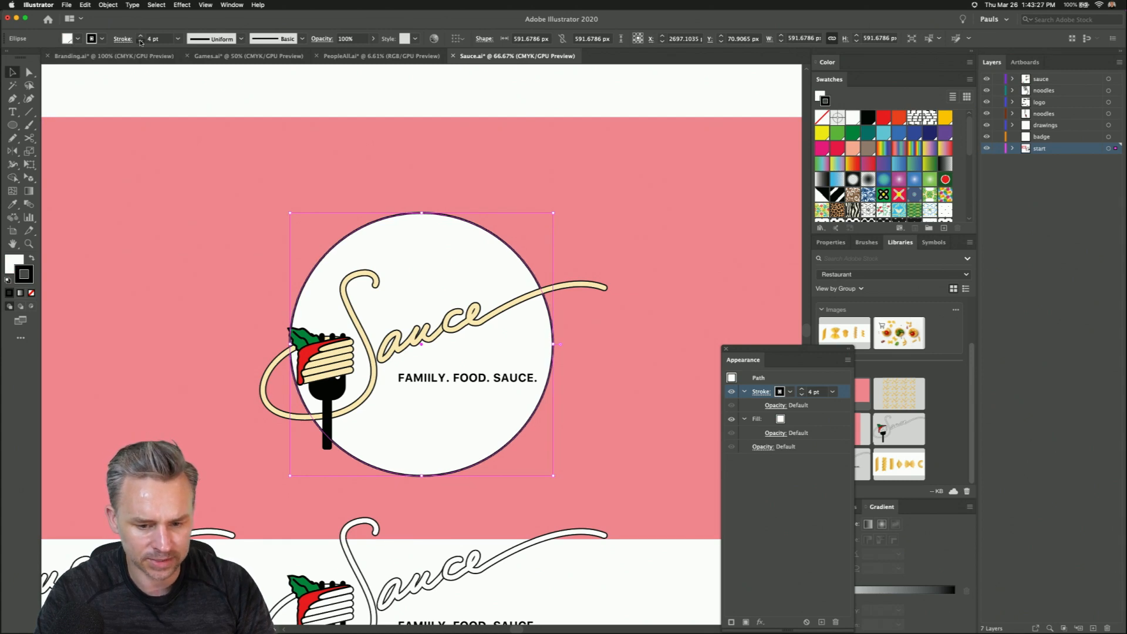
click(178, 181)
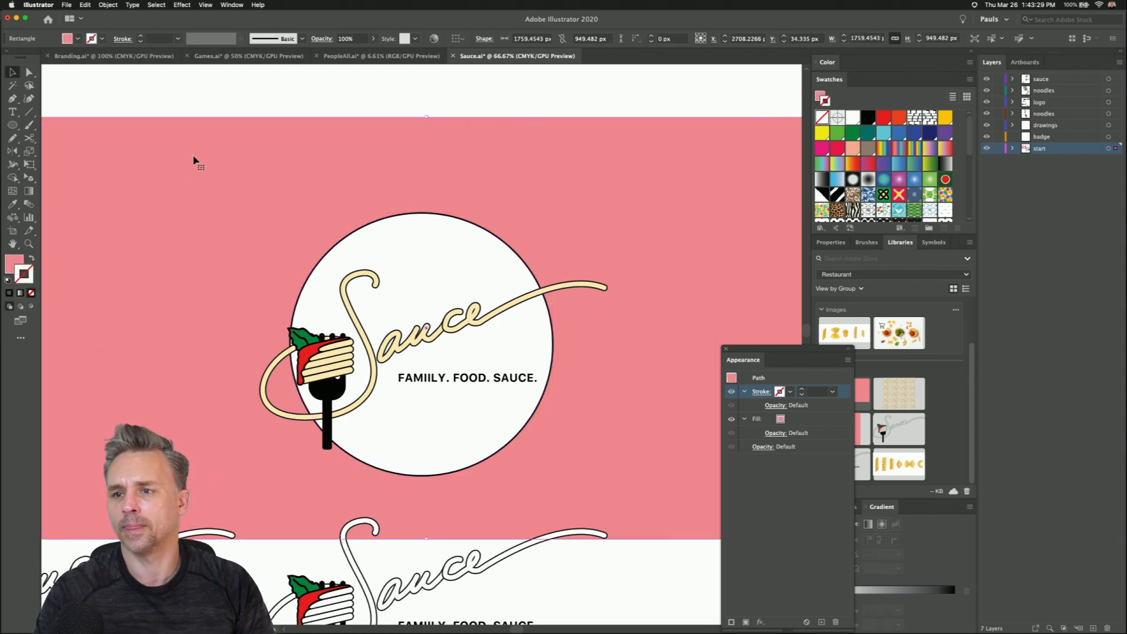
- Move the pink background rectangle in place onto a new layer at the bottom of the stack and lock that layer
drag(798, 369, 677, 124)
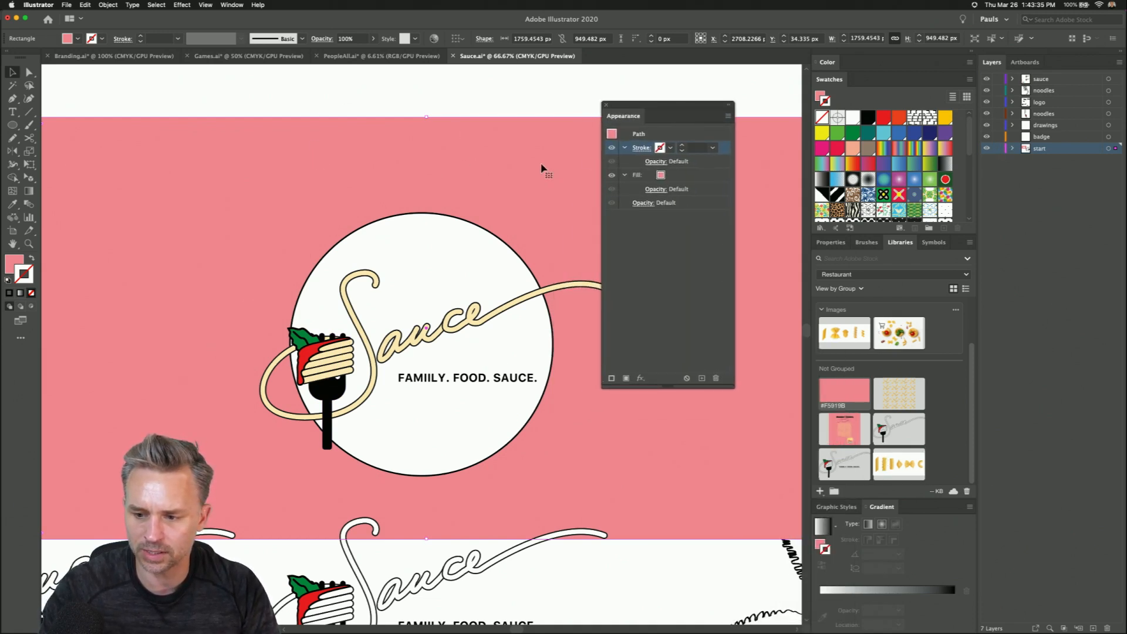
key(super+x)
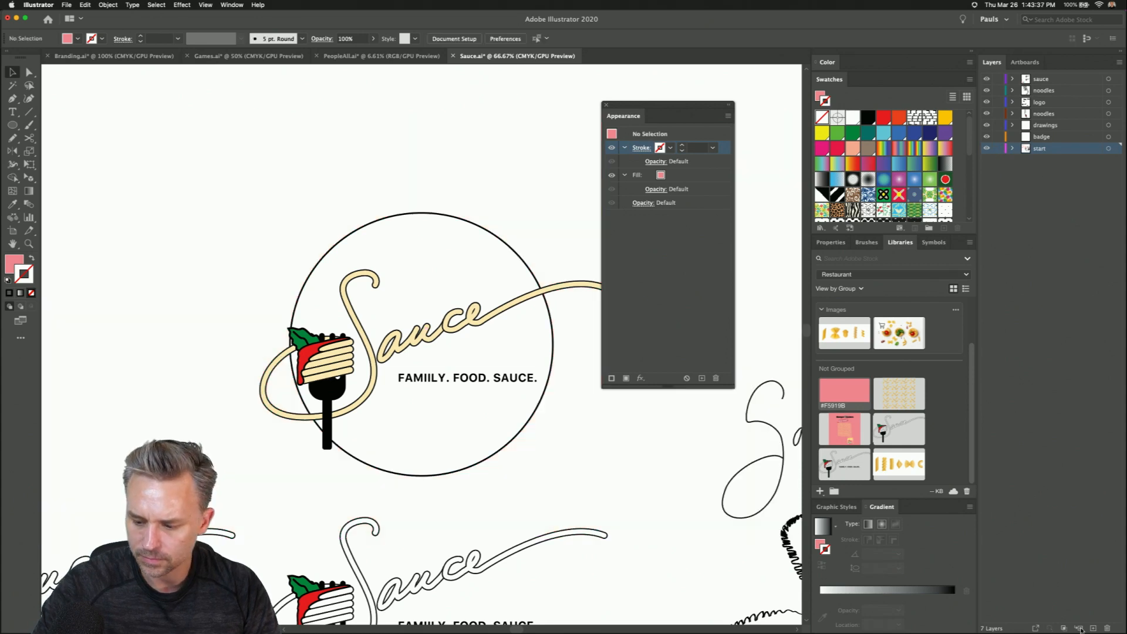
click(1093, 628)
drag(1042, 148, 1048, 195)
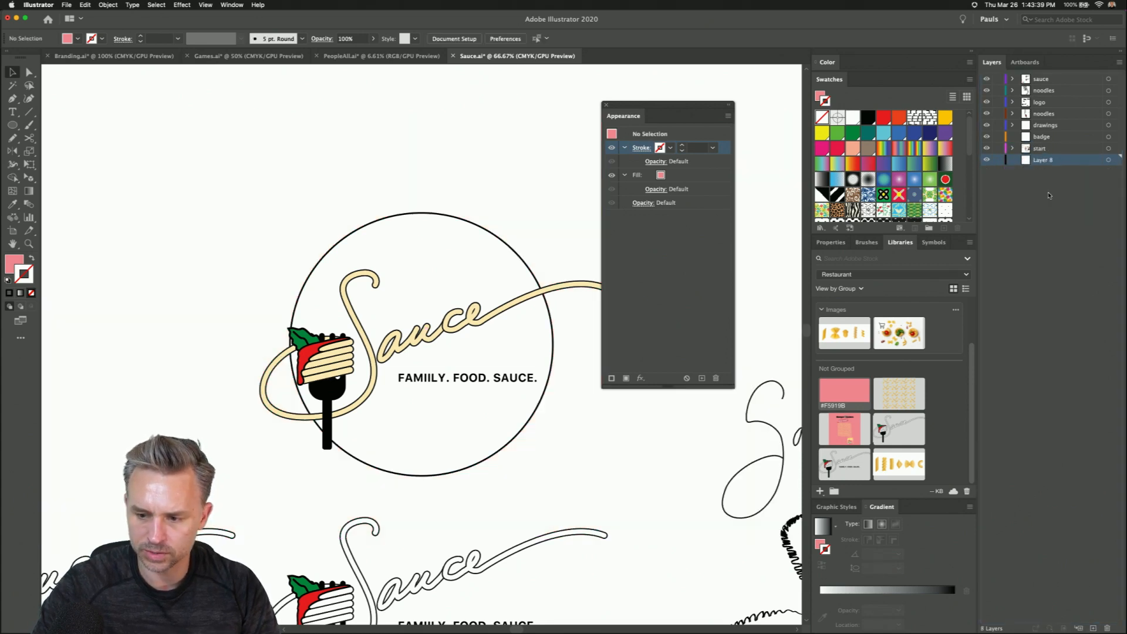
key(super+shift+v)
click(999, 160)
- Select the cream Sauce logo with its white circle and add it to the Restaurant library as "logo alt"
drag(218, 204, 660, 464)
drag(297, 287, 269, 285)
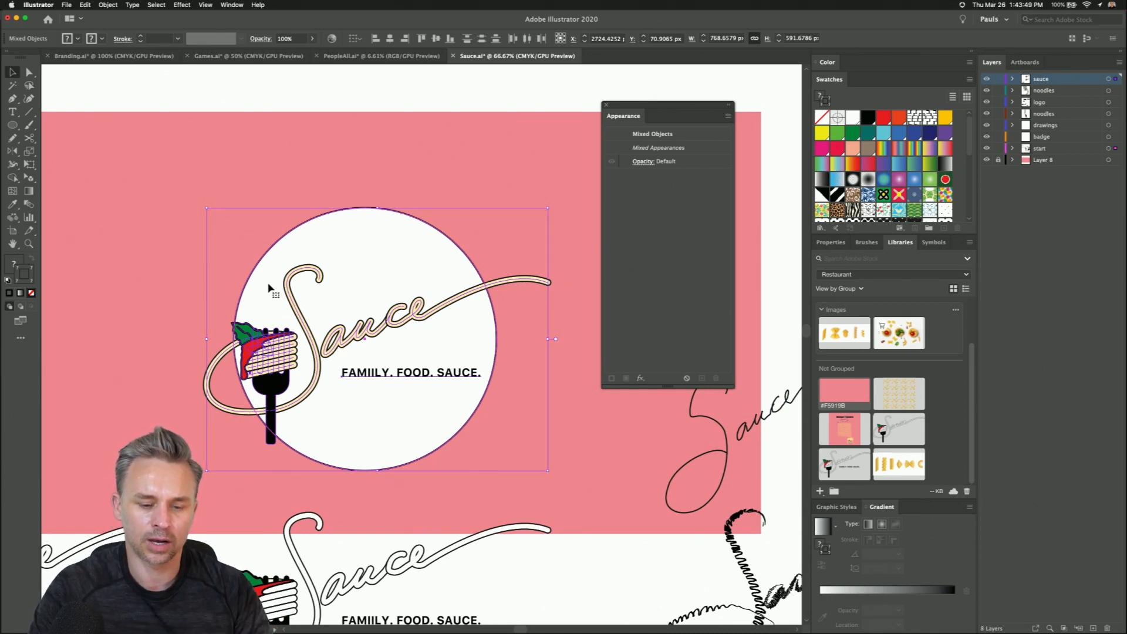
drag(379, 289, 922, 459)
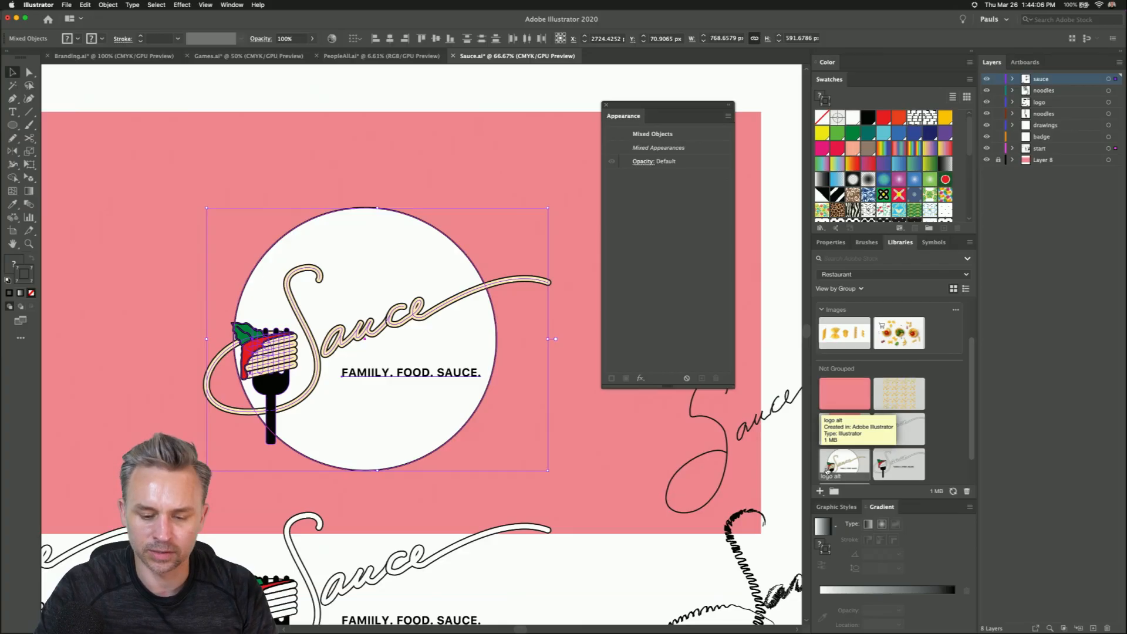
click(308, 86)
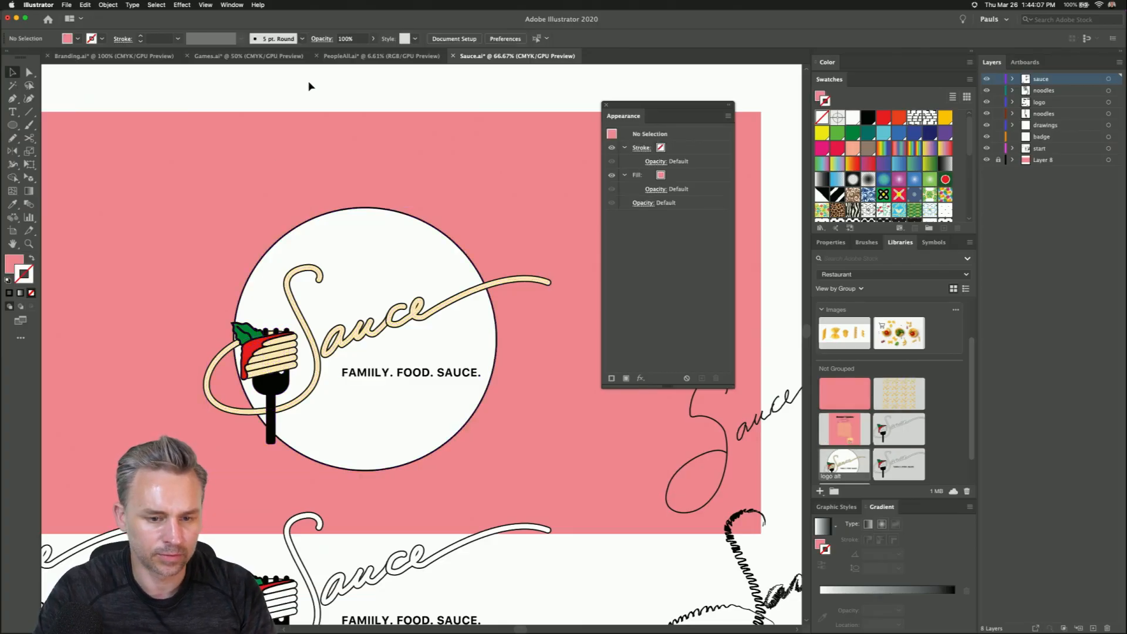
click(606, 106)
- Switch to Dimension and replace the image of the sleeve's logo decal with the logo alt library graphic
click(16, 18)
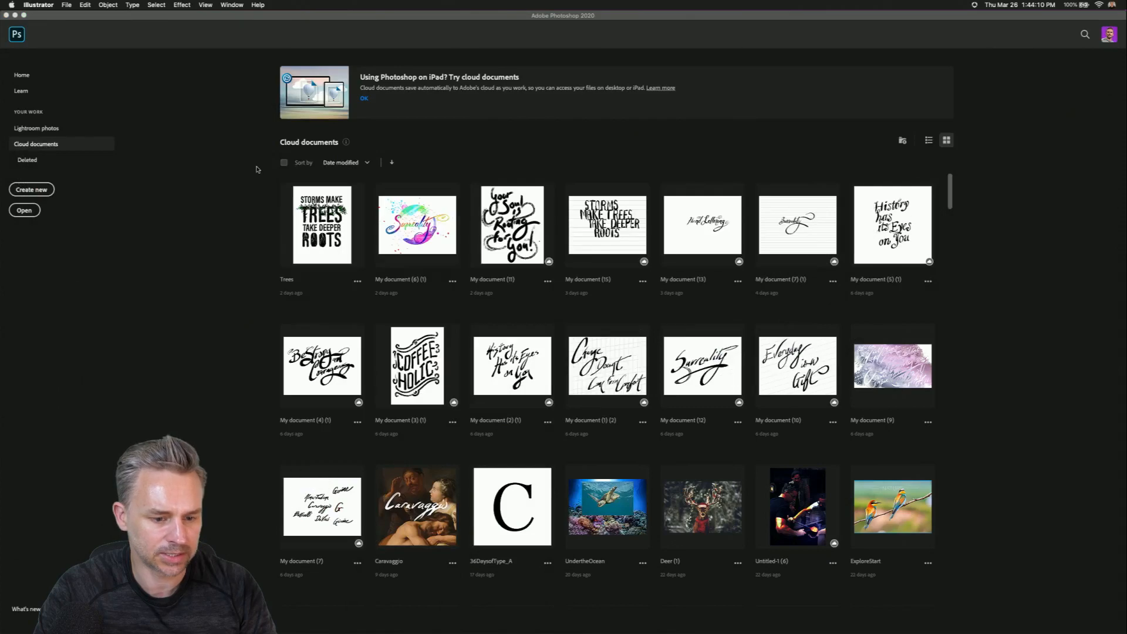
click(15, 15)
click(202, 232)
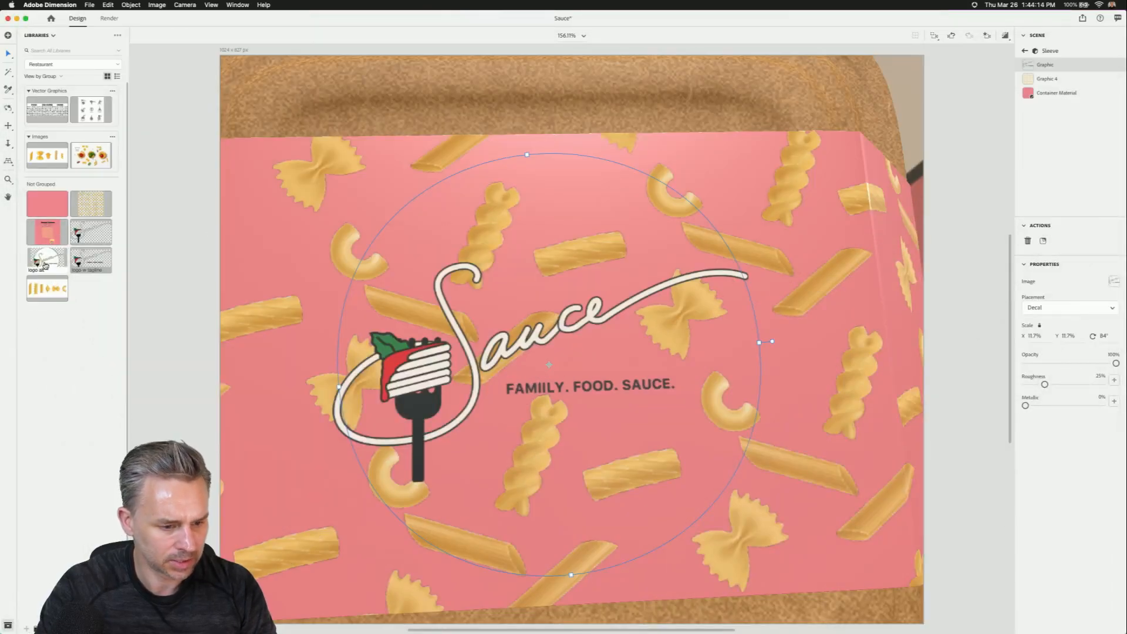
click(1115, 281)
drag(39, 261, 1038, 289)
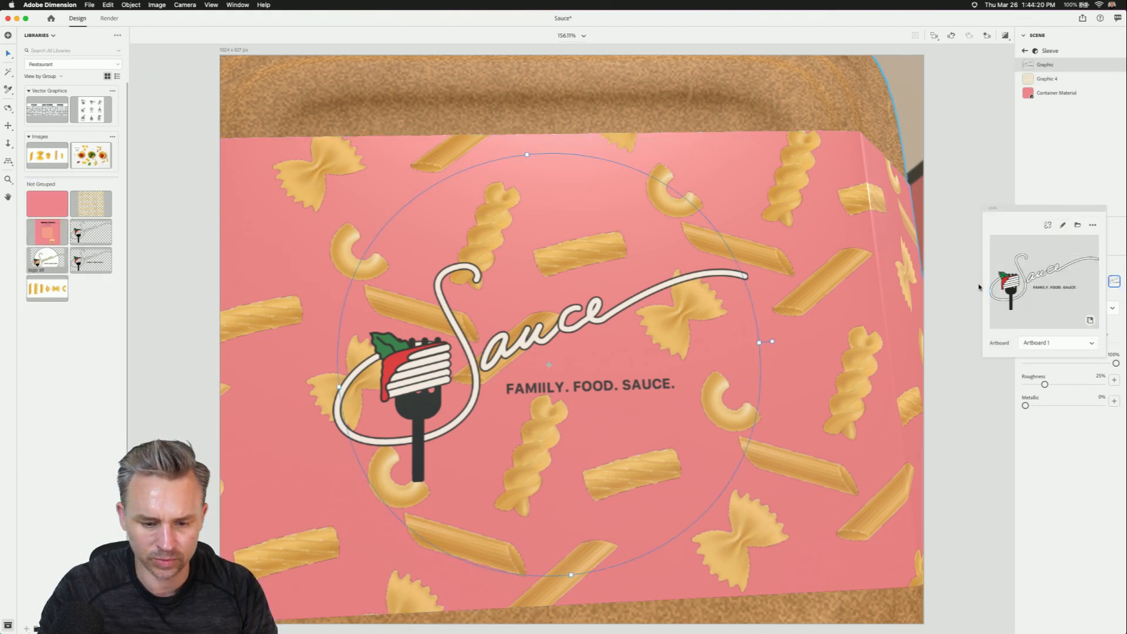
click(415, 110)
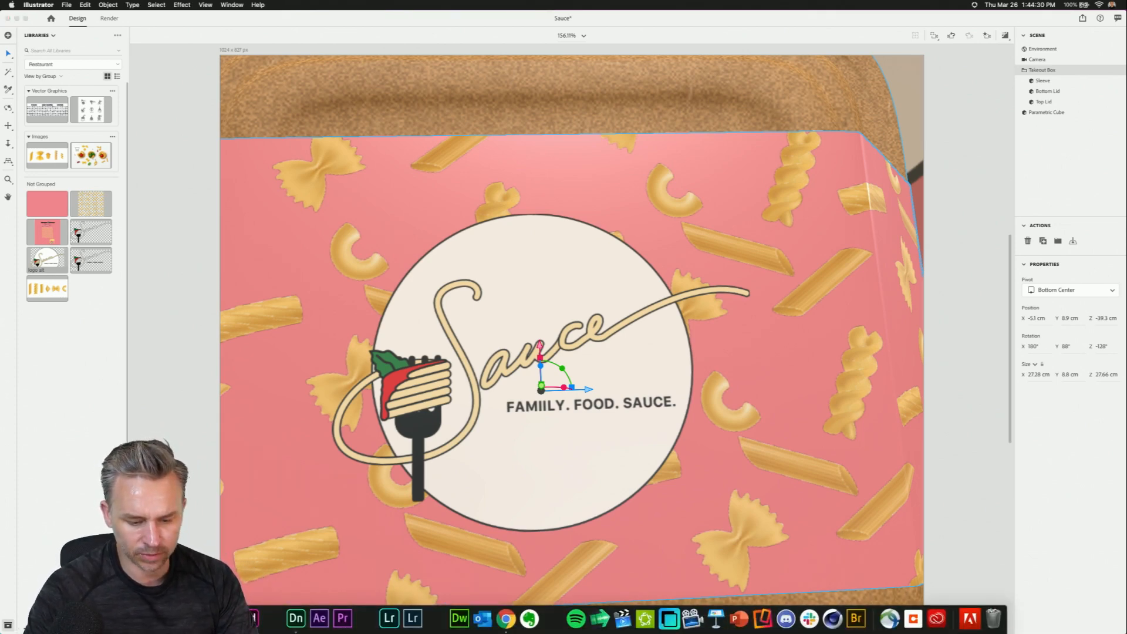
- Switch to Illustrator, open the logo alt library graphic for editing, and select its black fork shape
click(226, 619)
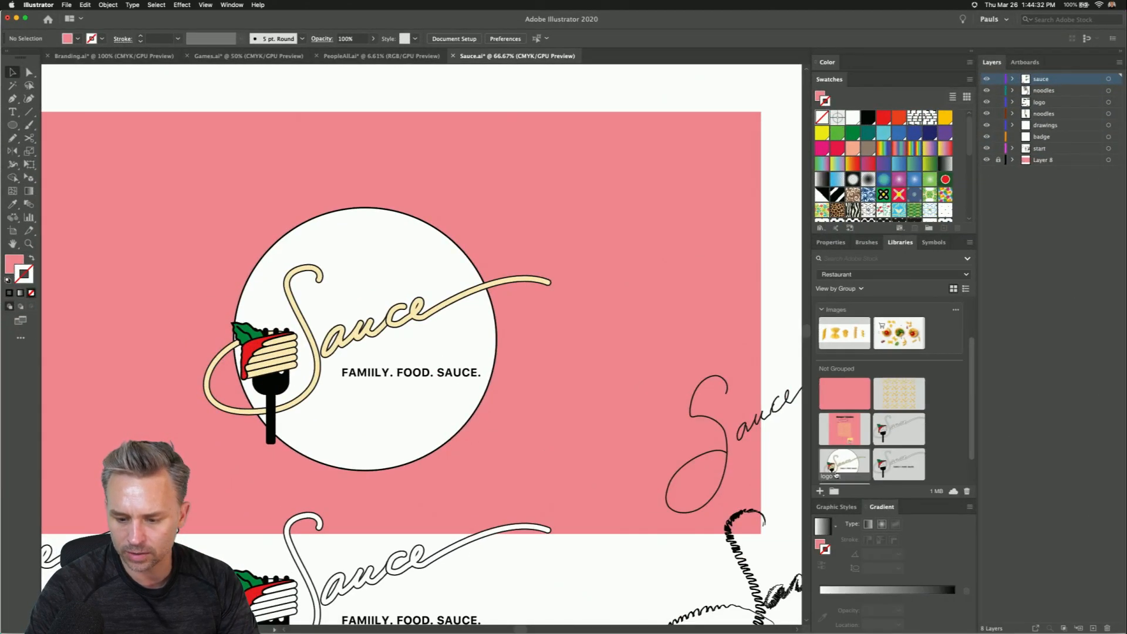
double_click(838, 463)
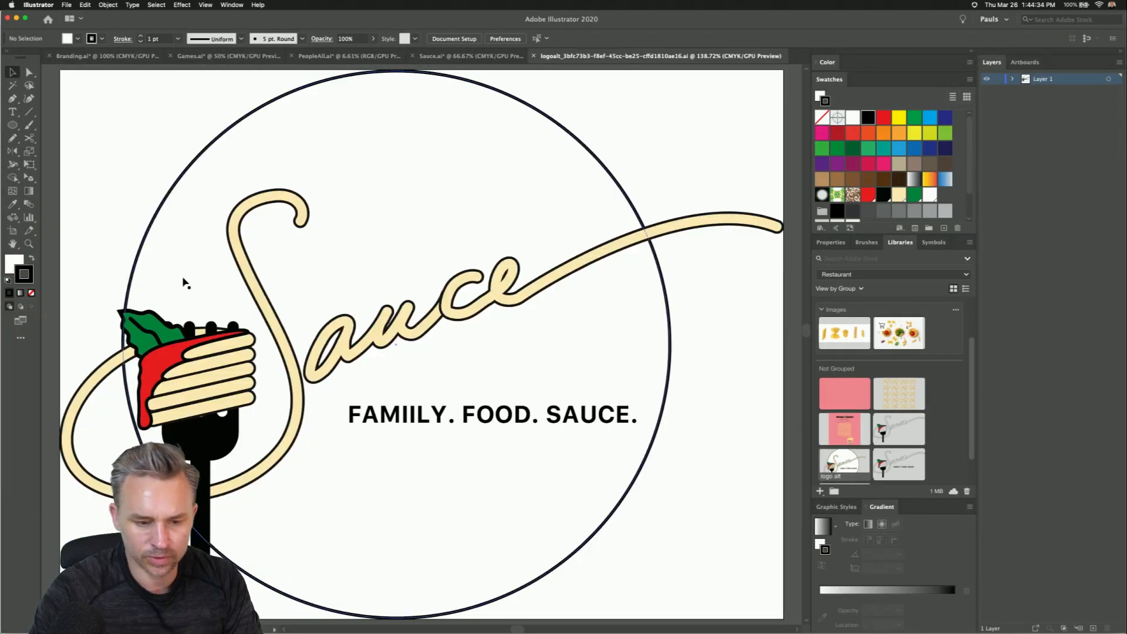
scroll(334, 275, up, 2)
key(super+equal)
key(super+equal)
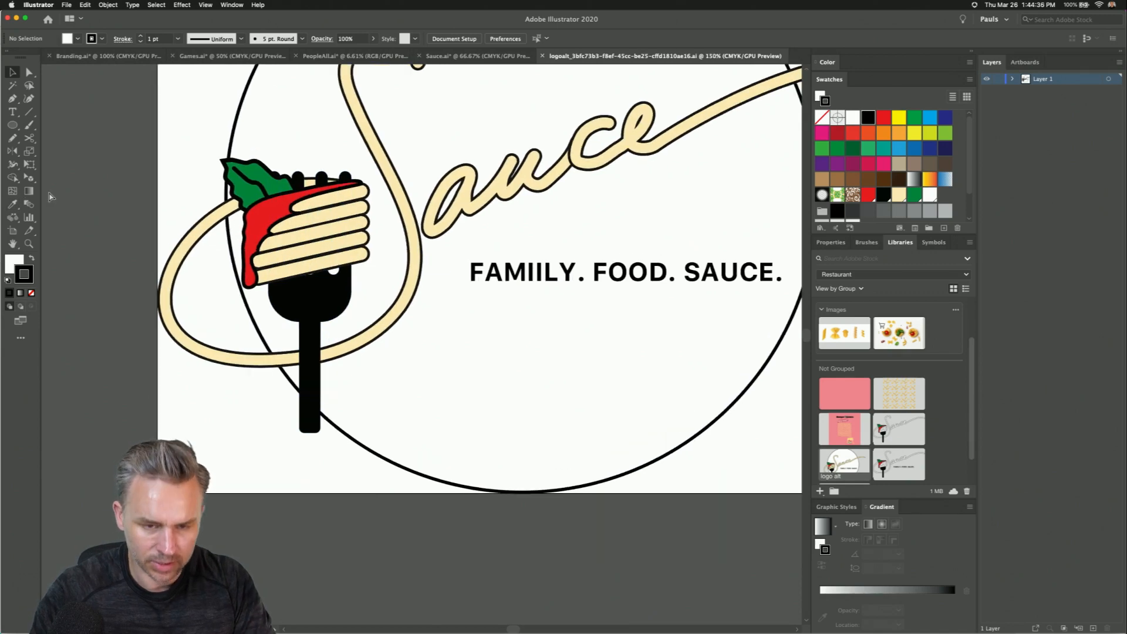
key(super+equal)
drag(192, 385, 280, 373)
click(279, 420)
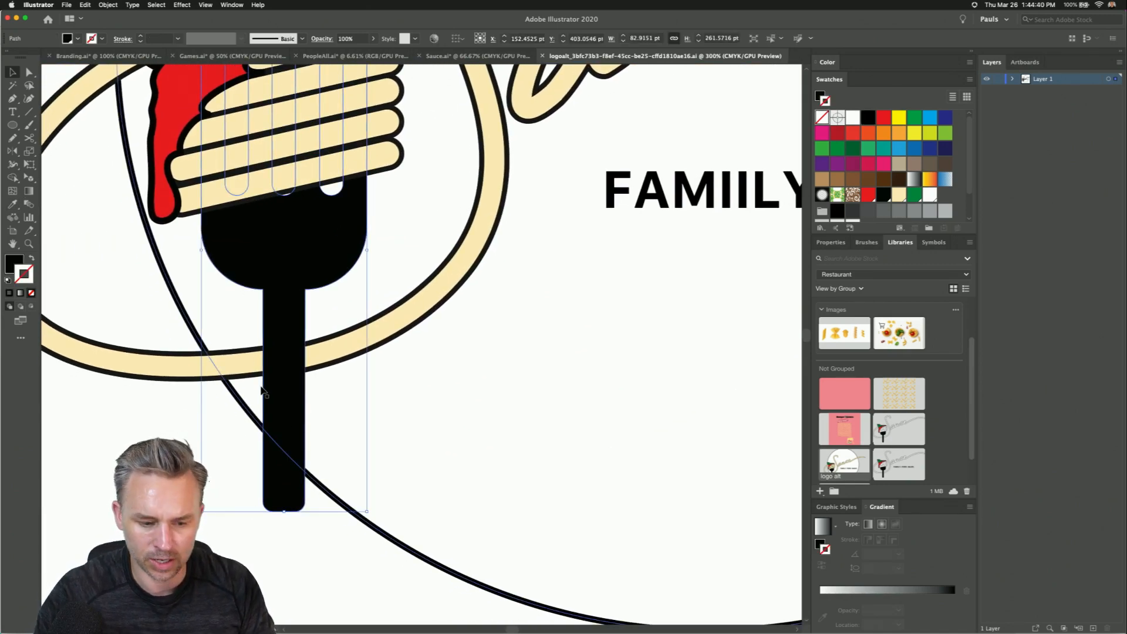
- Add anchor points where the circle crosses both sides of the fork handle and remove the points at the handle's end
key(p)
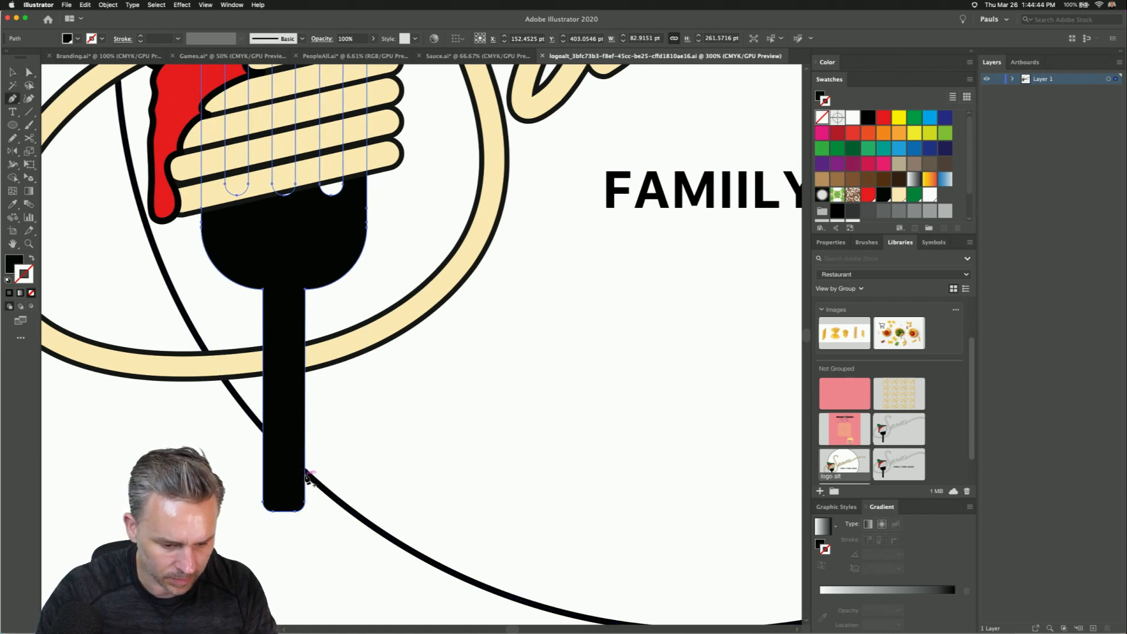
click(305, 474)
click(263, 433)
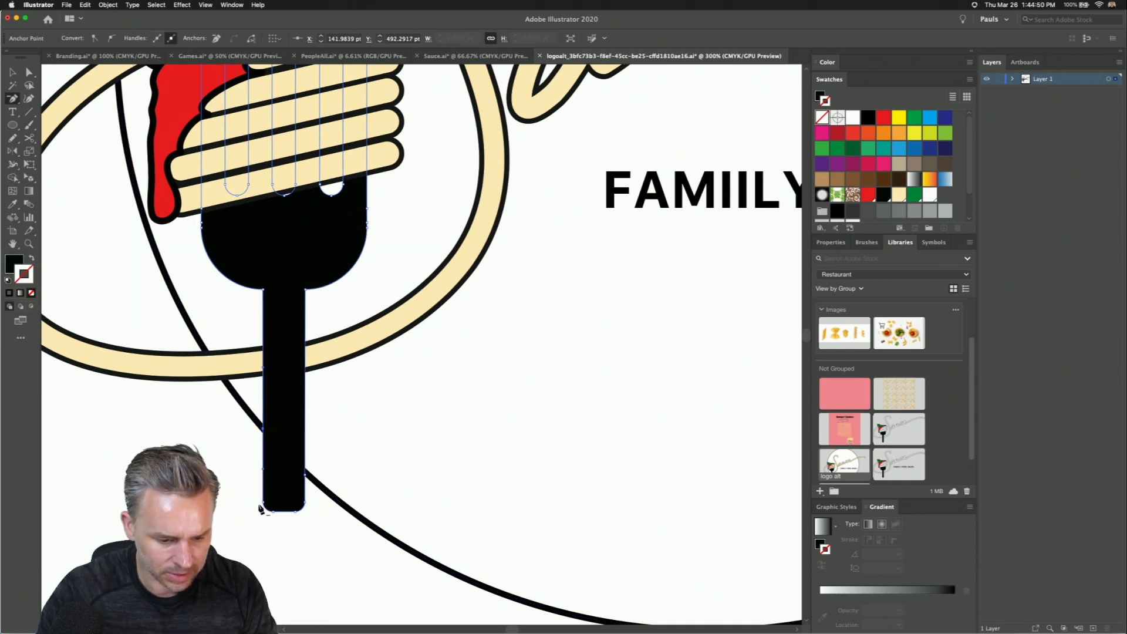
drag(264, 504, 306, 508)
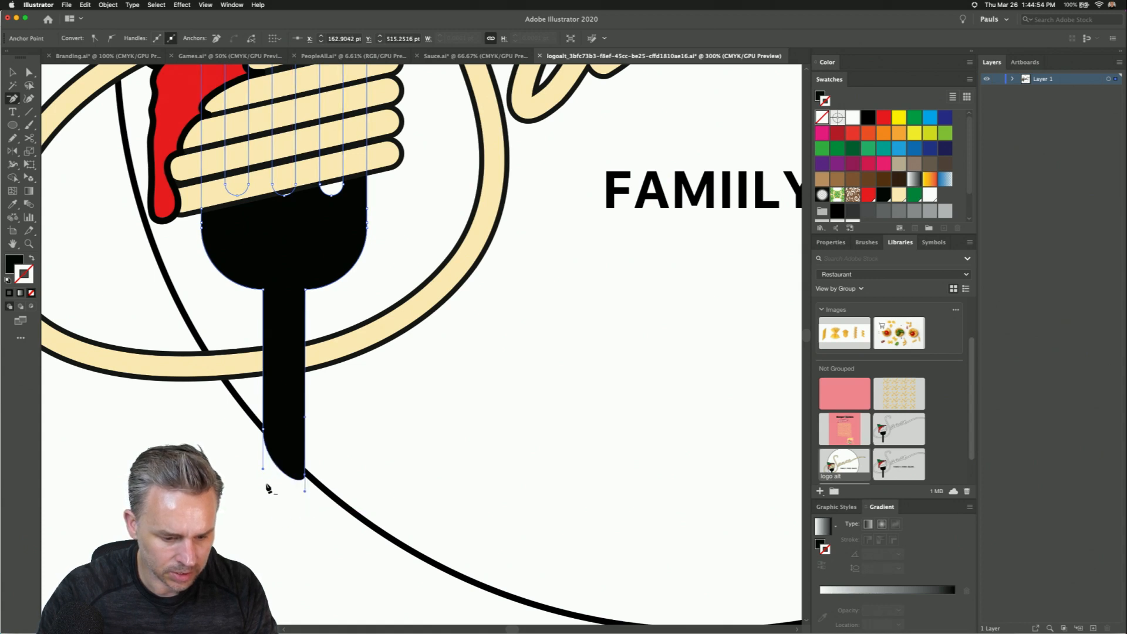
- Convert the two end anchor points of the fork handle to corners so it is cut off straight along the circle
key(shift+c)
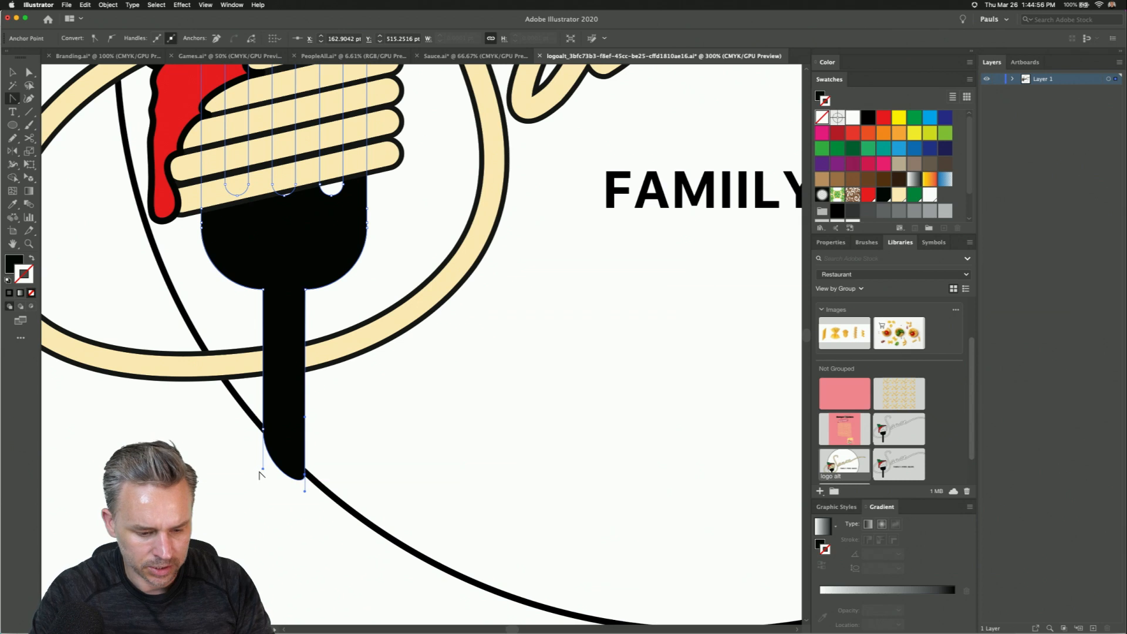
drag(263, 470, 262, 459)
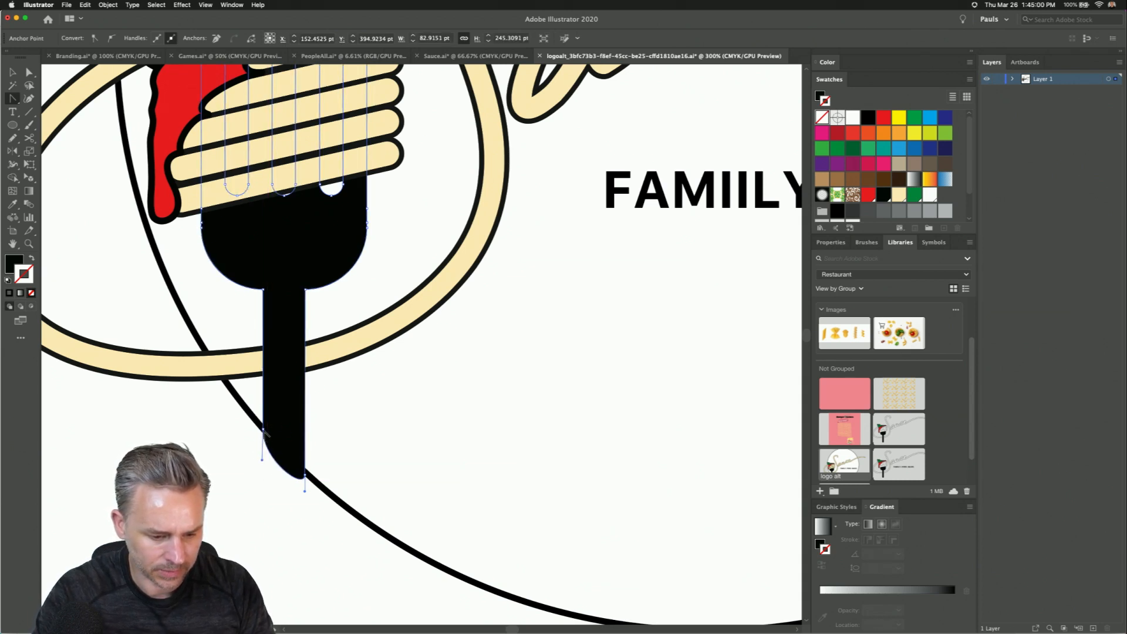
click(262, 428)
click(305, 477)
click(12, 72)
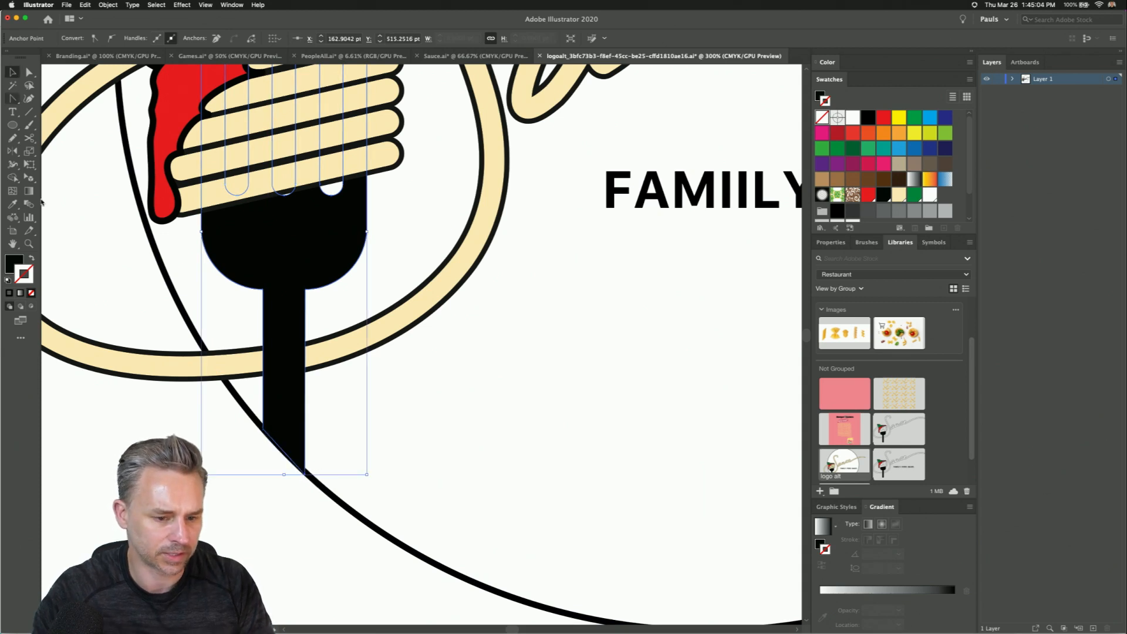
- Deselect the fork, save and close the logo alt graphic, and switch to Dimension
click(135, 517)
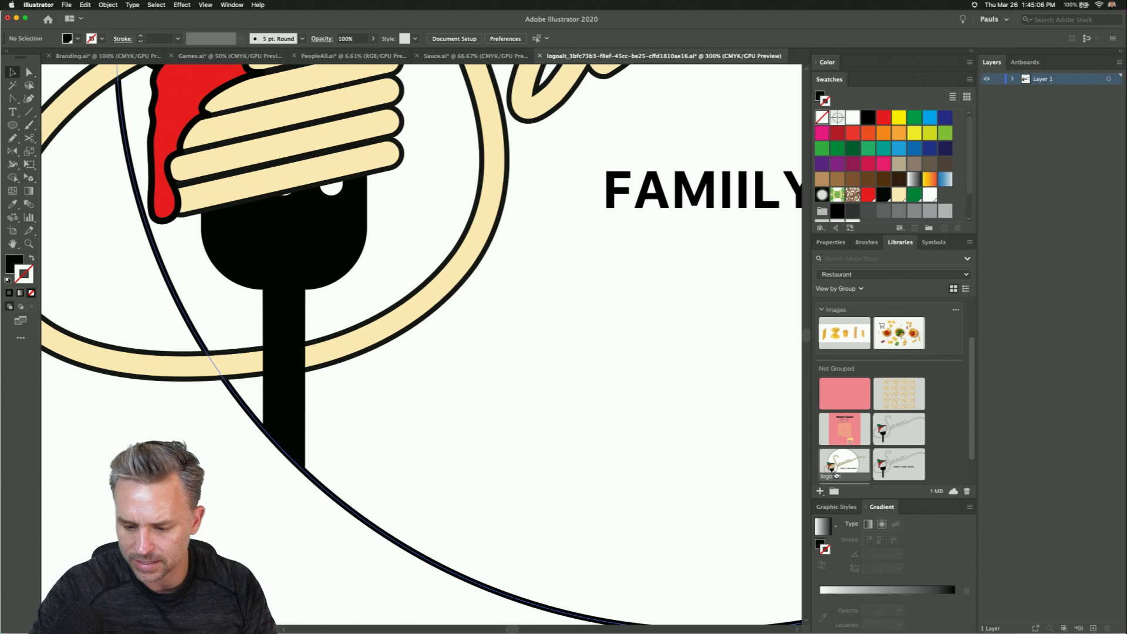
key(super+s)
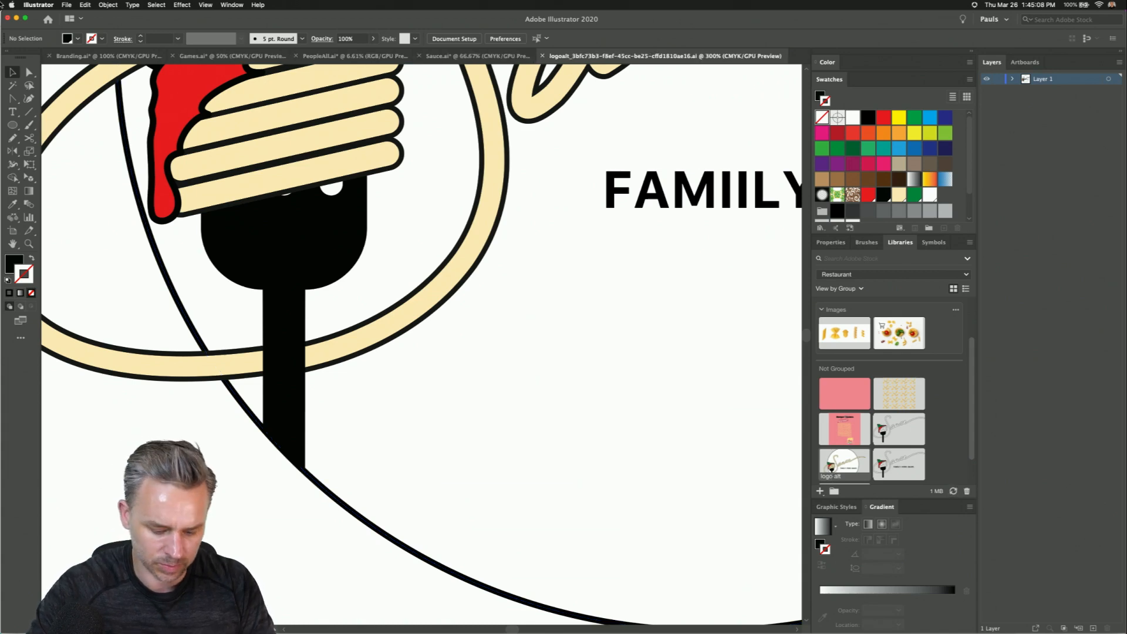
key(super+w)
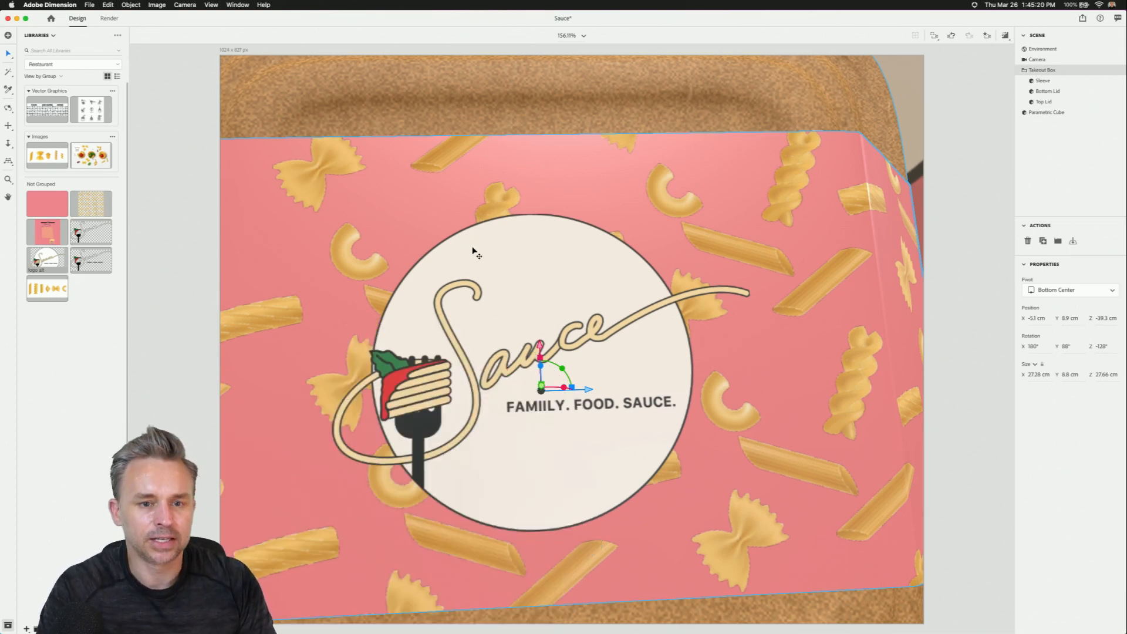
- Dolly the camera back slightly from the takeout box sleeve, then switch to Illustrator
key(3)
drag(486, 257, 485, 263)
key(v)
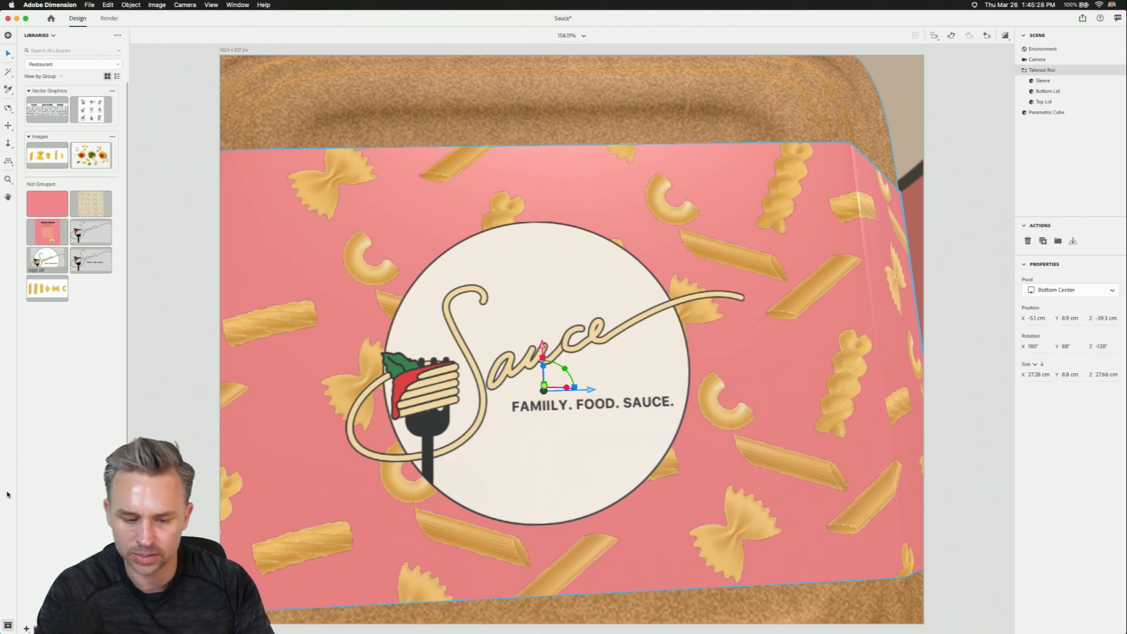
mouse_move(319, 627)
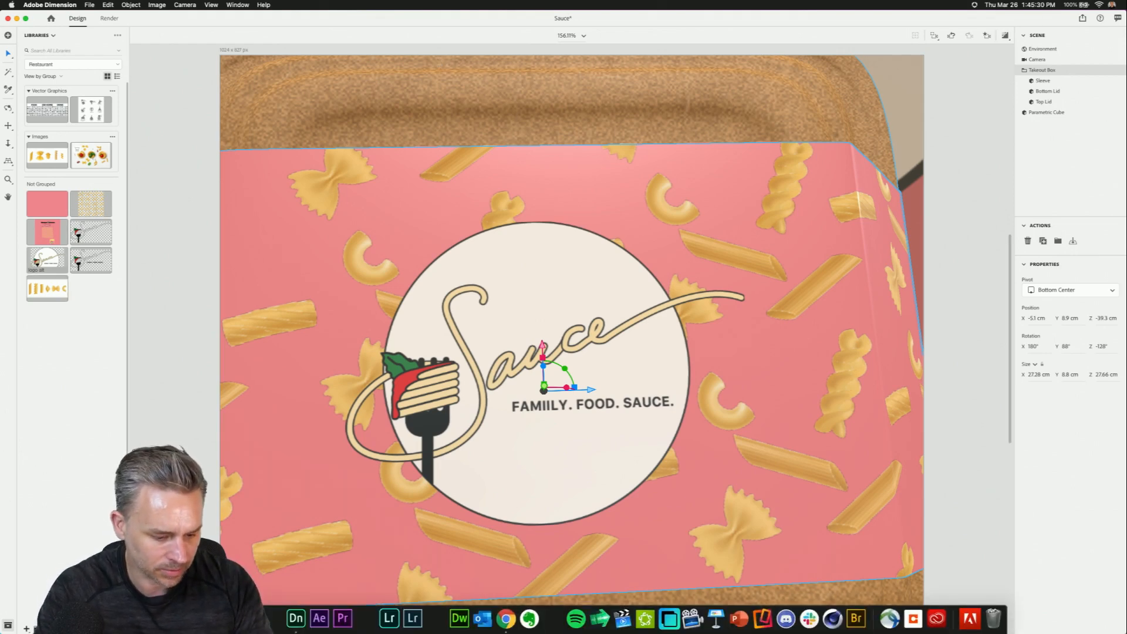
click(179, 626)
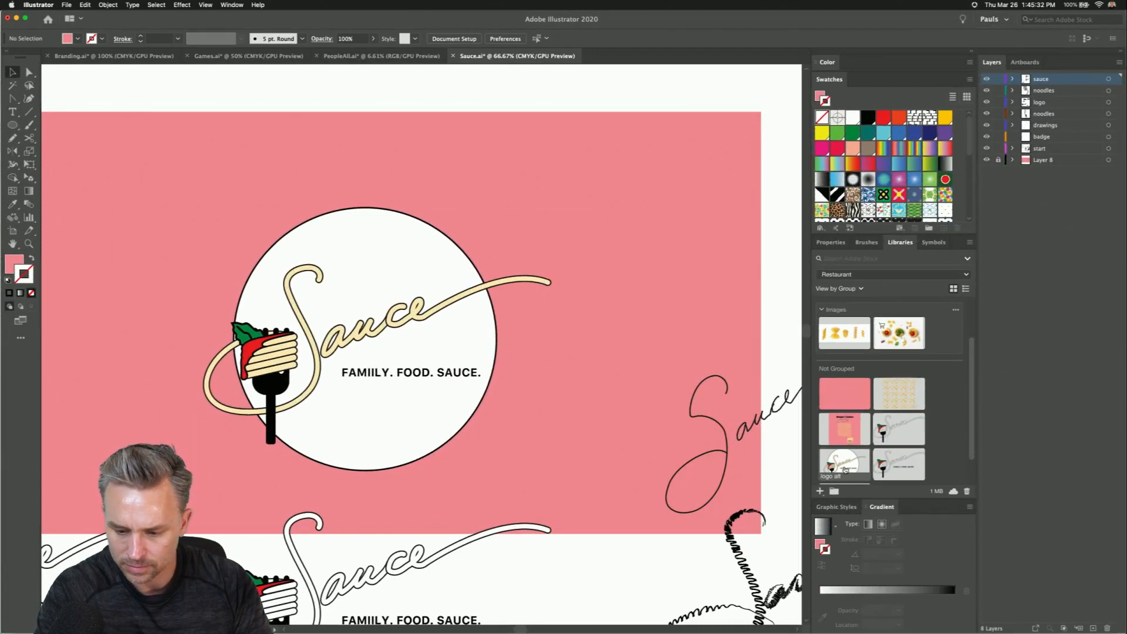
- Open the logo alt graphic from the library, shift its tagline slightly left inside the circle and save
double_click(845, 468)
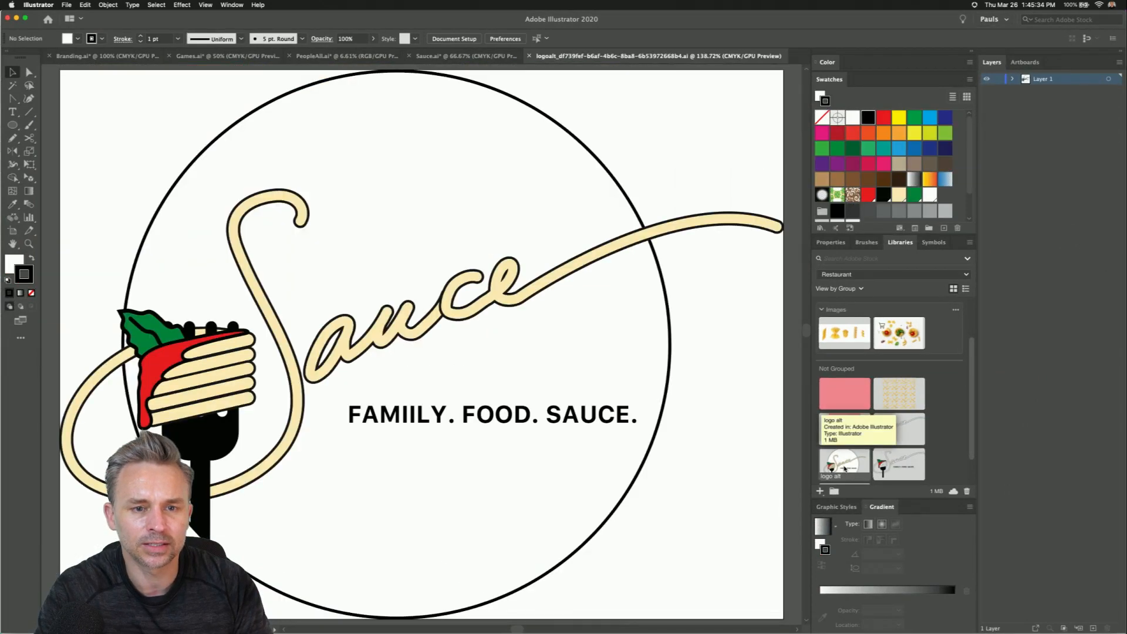
drag(397, 429, 374, 428)
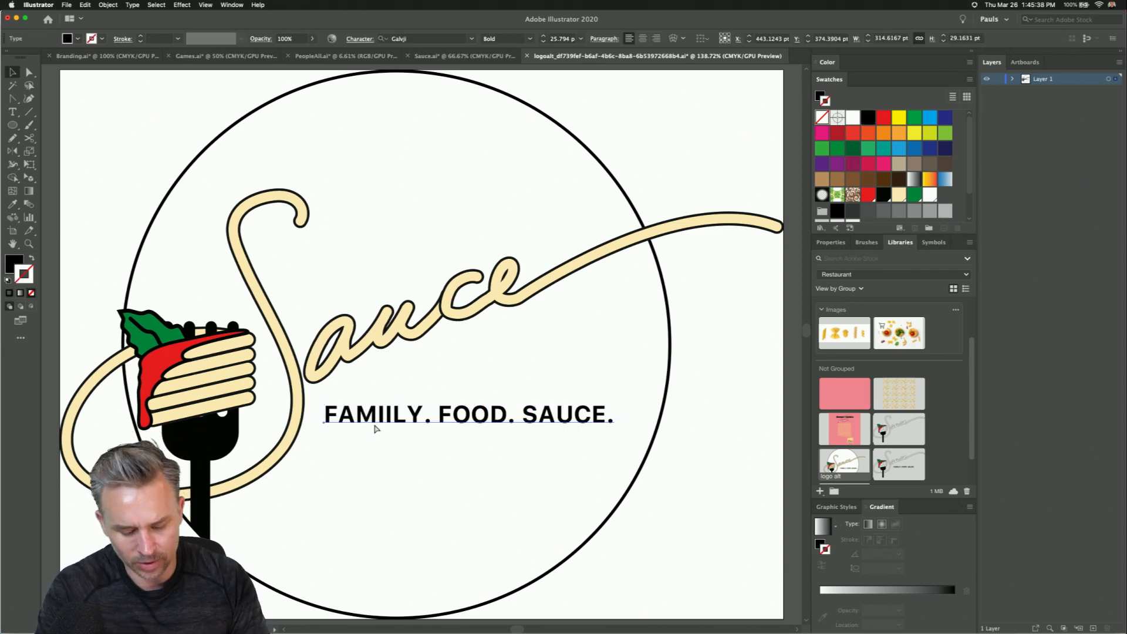
key(super+s)
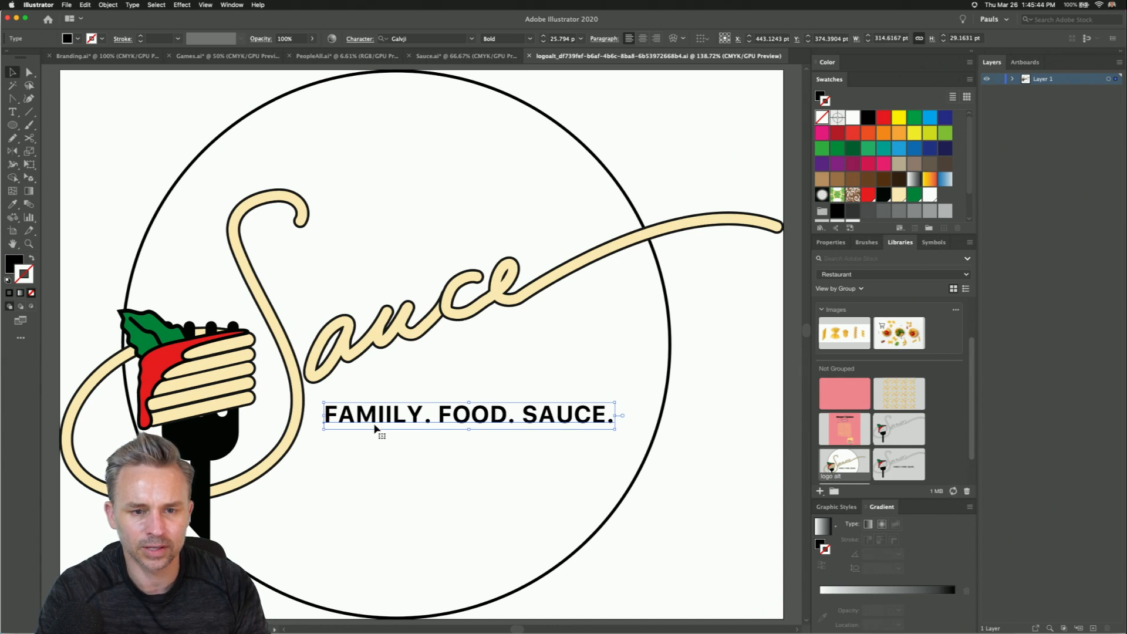
- Delete the extra I in the logo tagline so it reads FAMILY. FOOD. SAUCE
triple_click(379, 422)
click(386, 420)
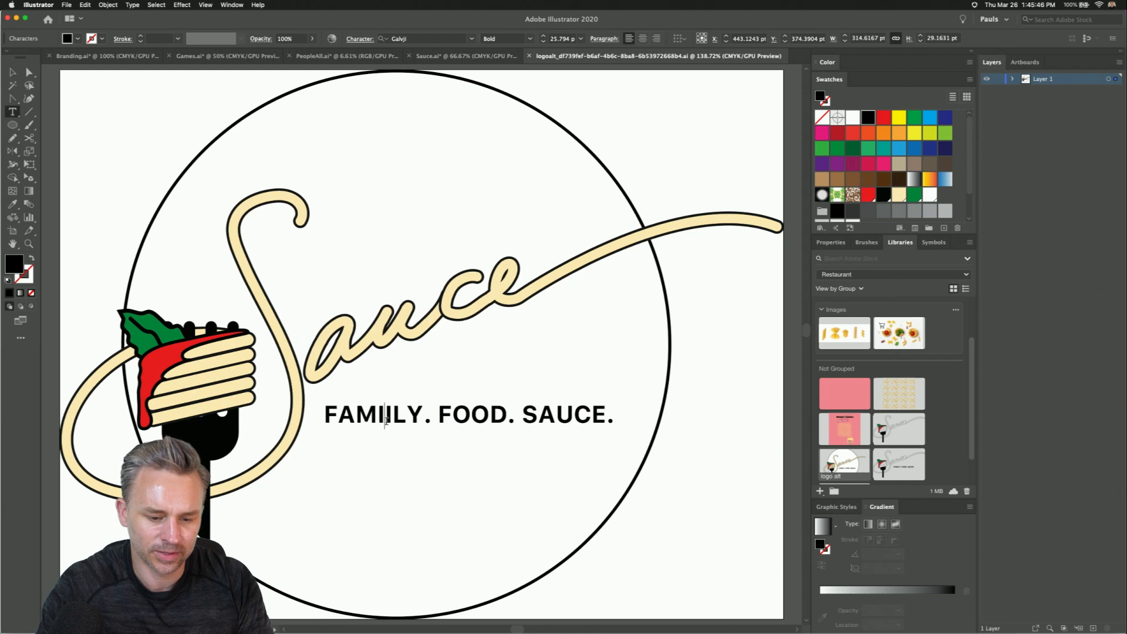
key(BackSpace)
click(12, 73)
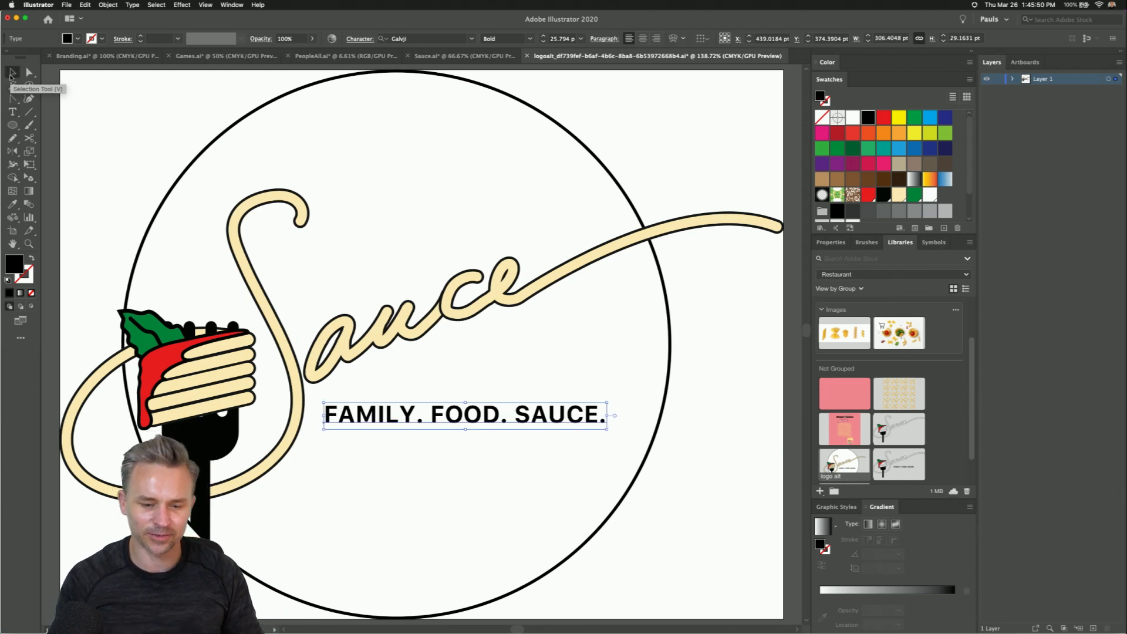
- Nudge the tagline slightly right beneath the Sauce lettering
key(Right)
key(Right)
key(Right)
key(Right)
key(Right)
key(Right)
key(Right)
key(Right)
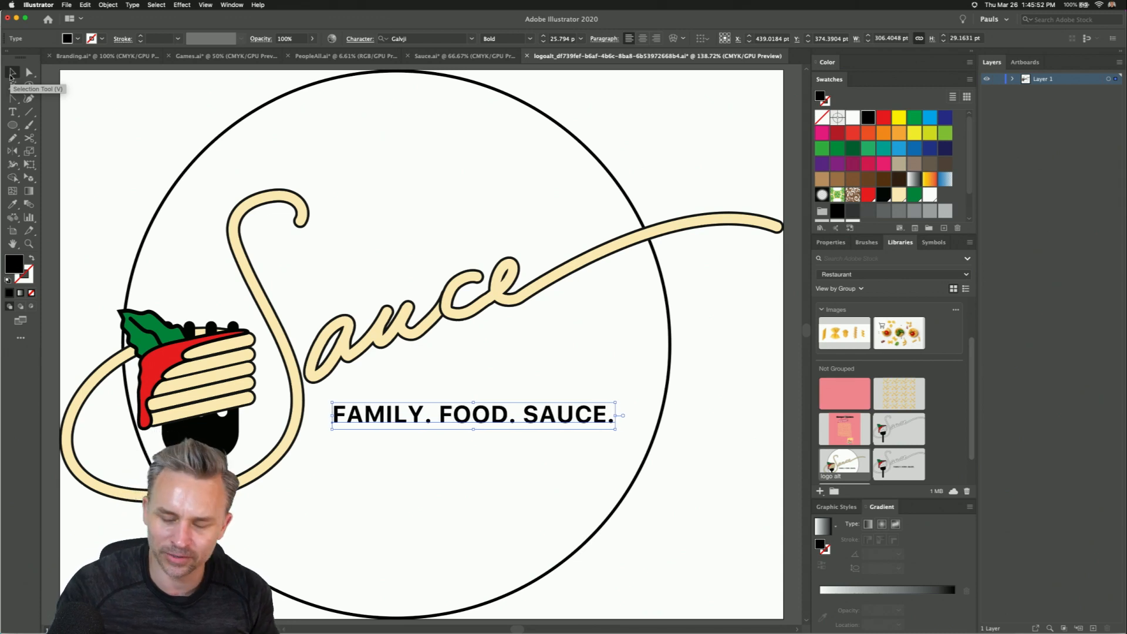
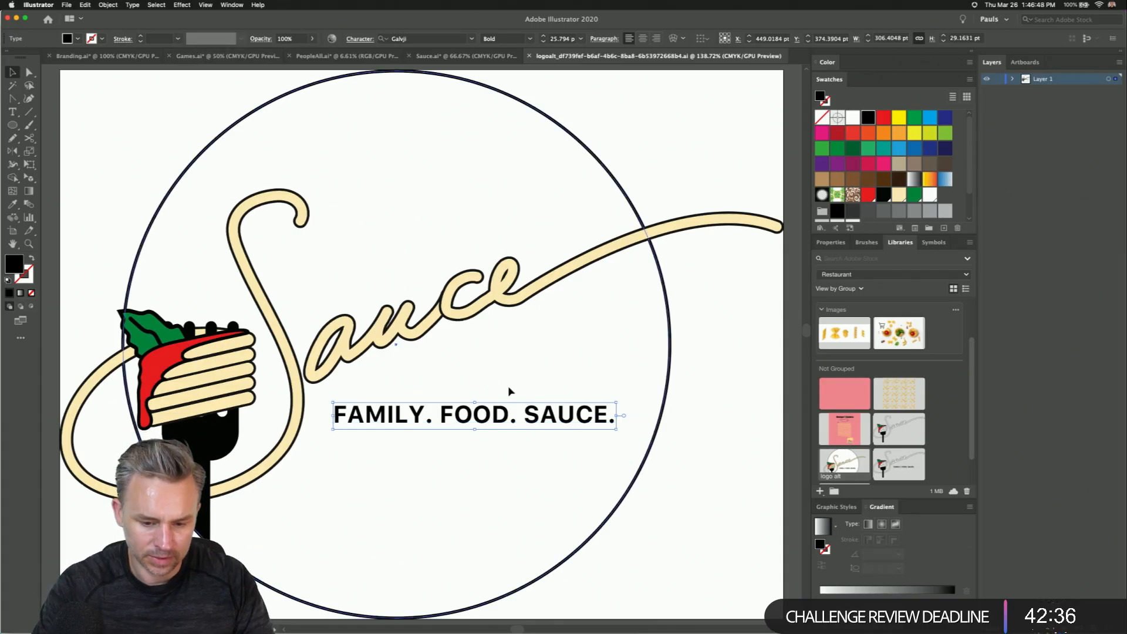
- Switch to Dimension and reposition the camera to frame the takeout box with the bag behind it
click(479, 349)
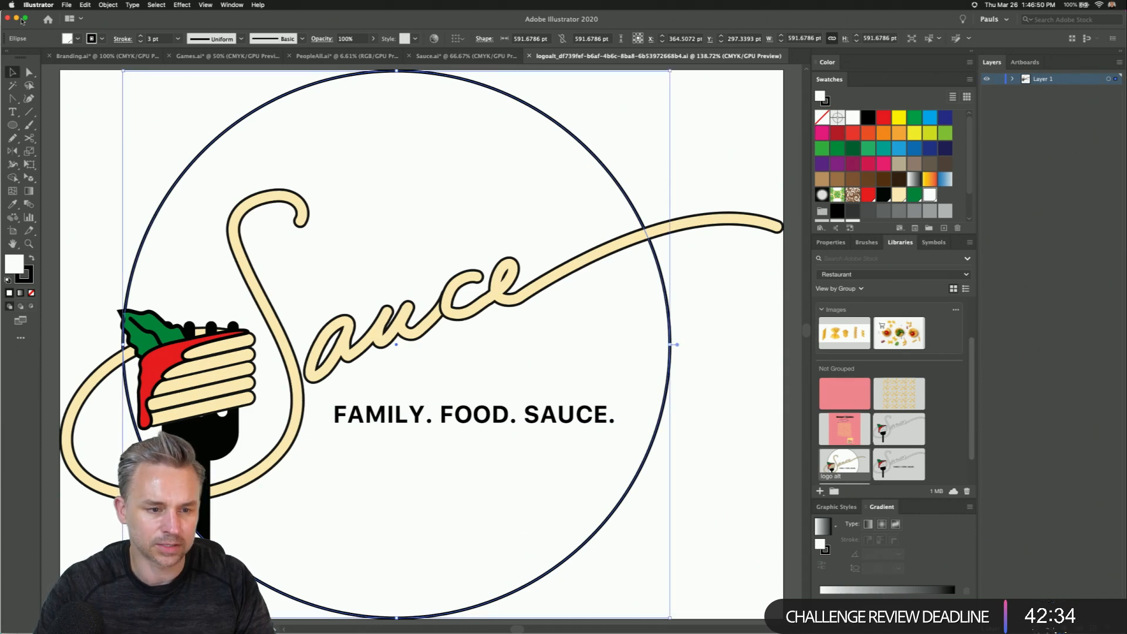
click(18, 19)
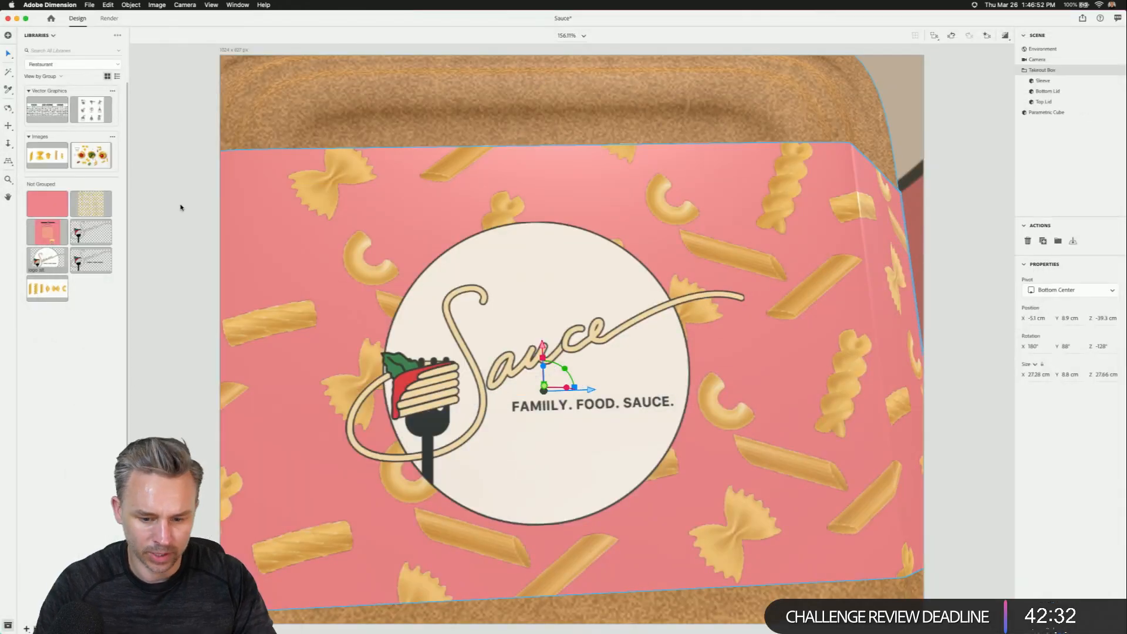
key(3)
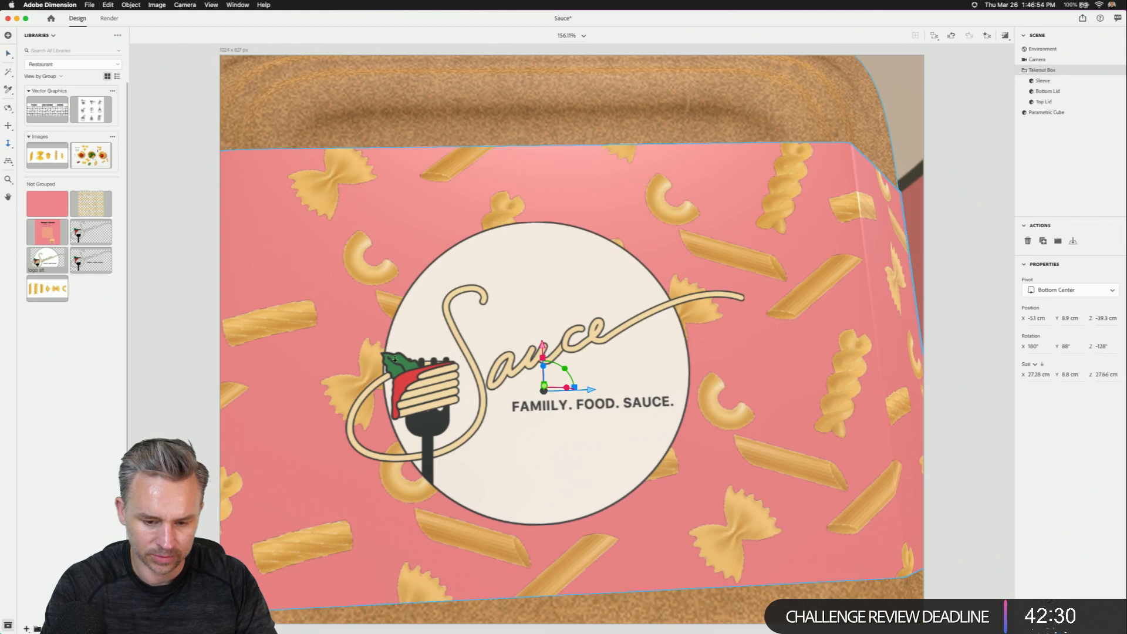
drag(417, 337, 561, 250)
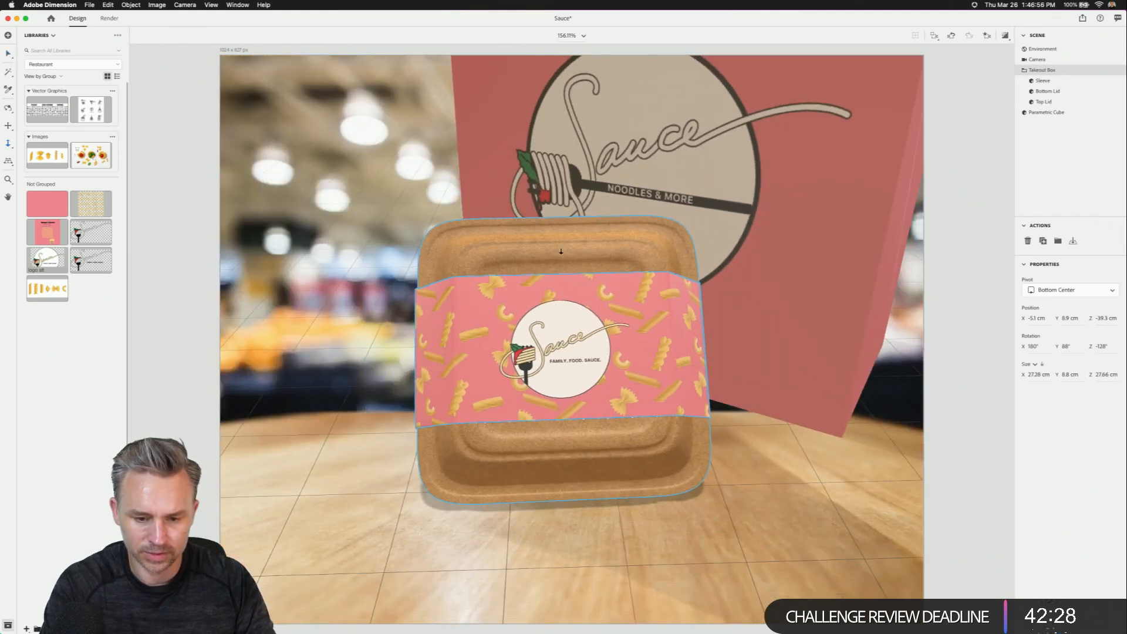
scroll(546, 275, right, 3)
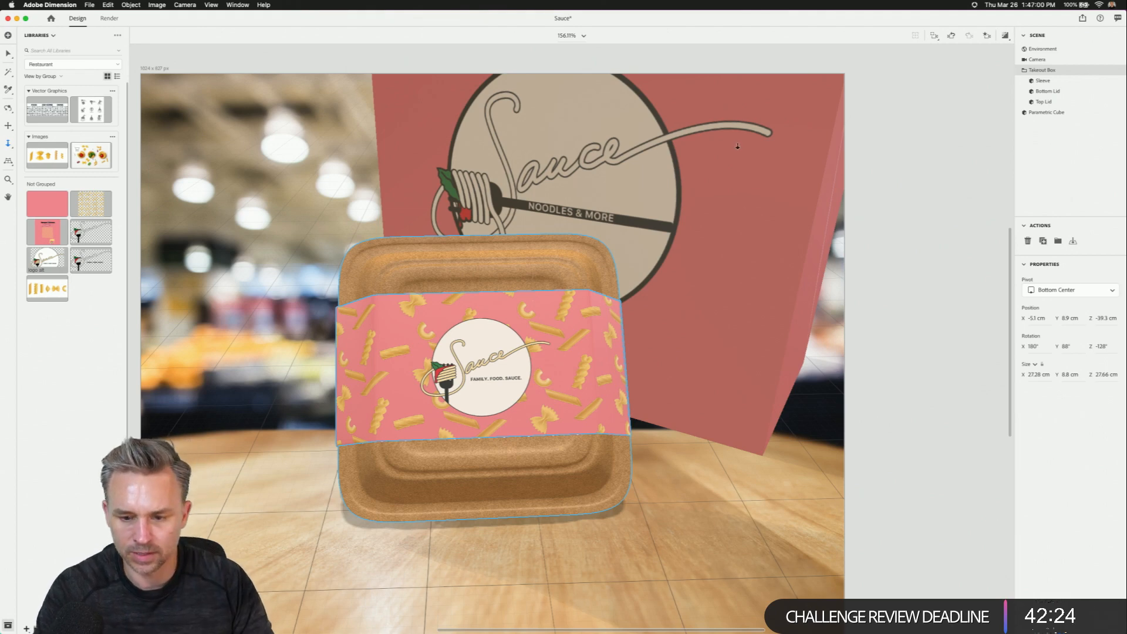
drag(629, 242, 622, 347)
drag(625, 302, 509, 231)
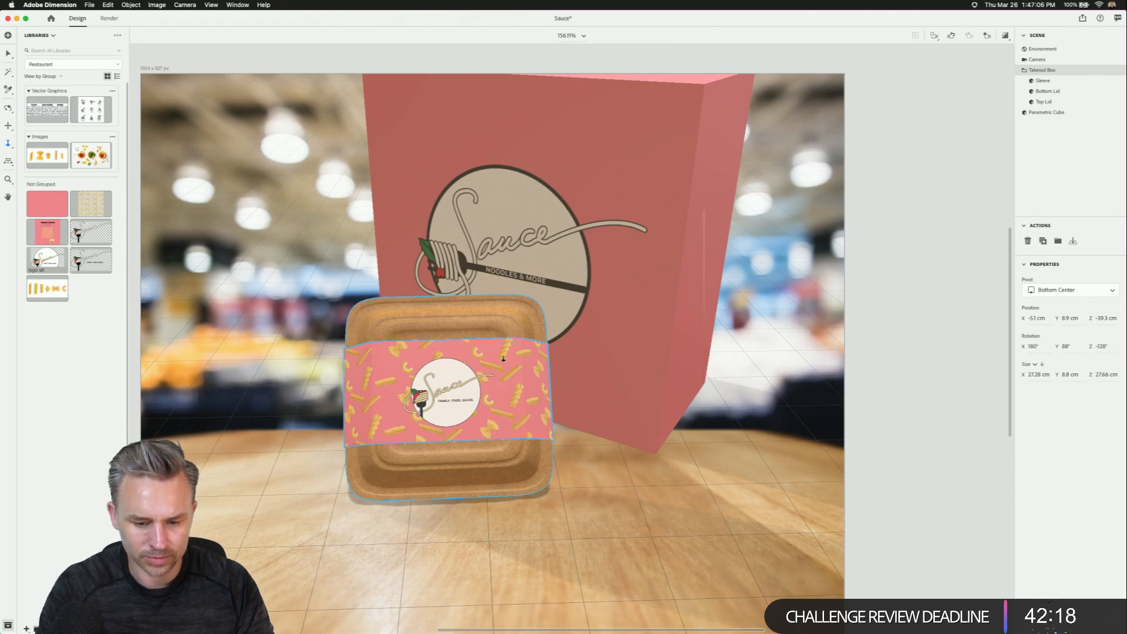
drag(512, 378, 513, 273)
key(3)
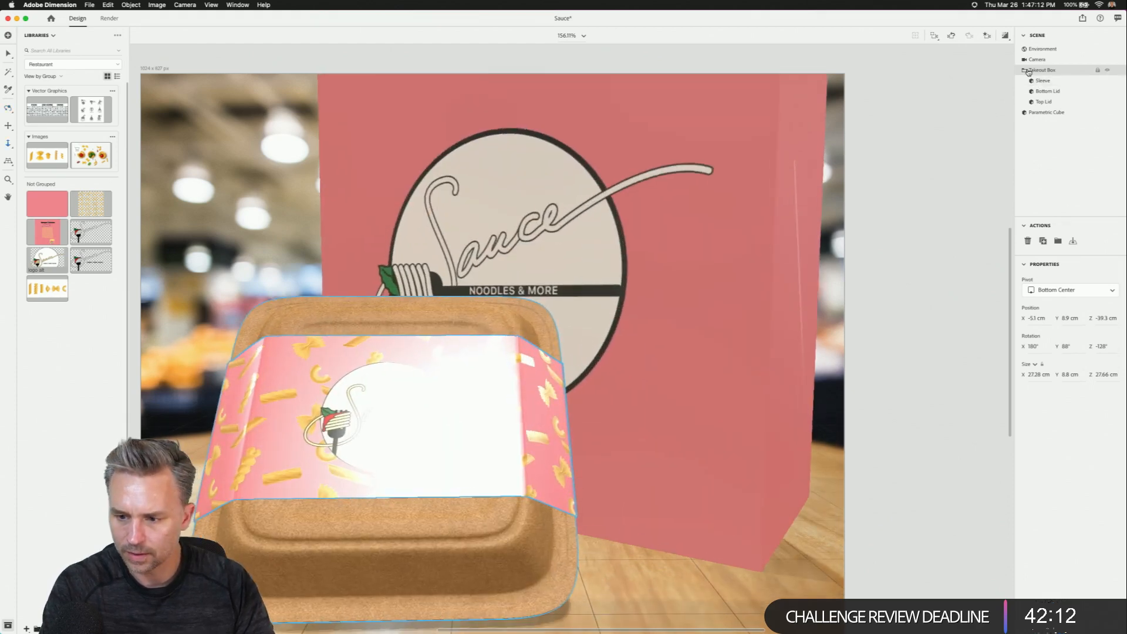
- Hide the Takeout Box group and replace the Parametric Cube's Graphic 2 image with the logo alt library graphic
click(1098, 71)
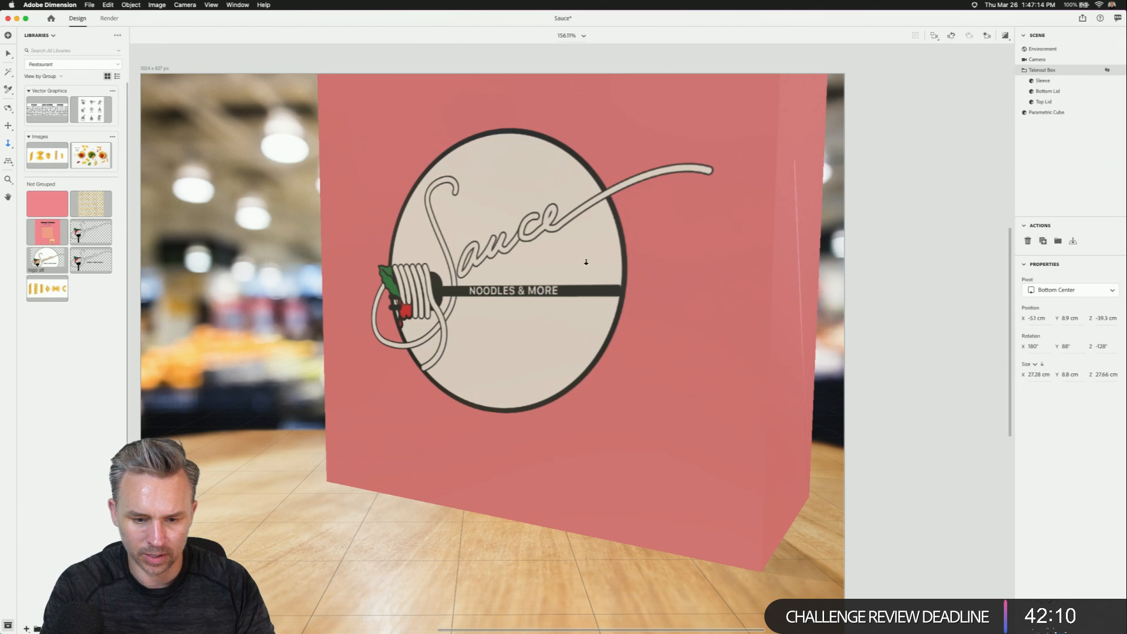
click(1027, 112)
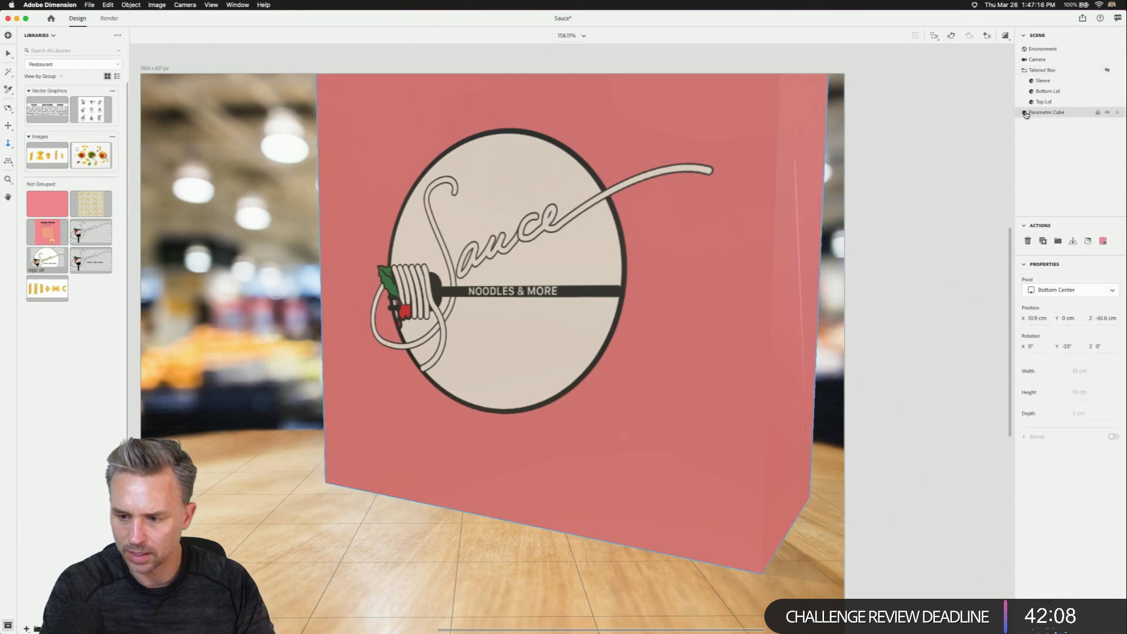
double_click(1026, 113)
click(1028, 79)
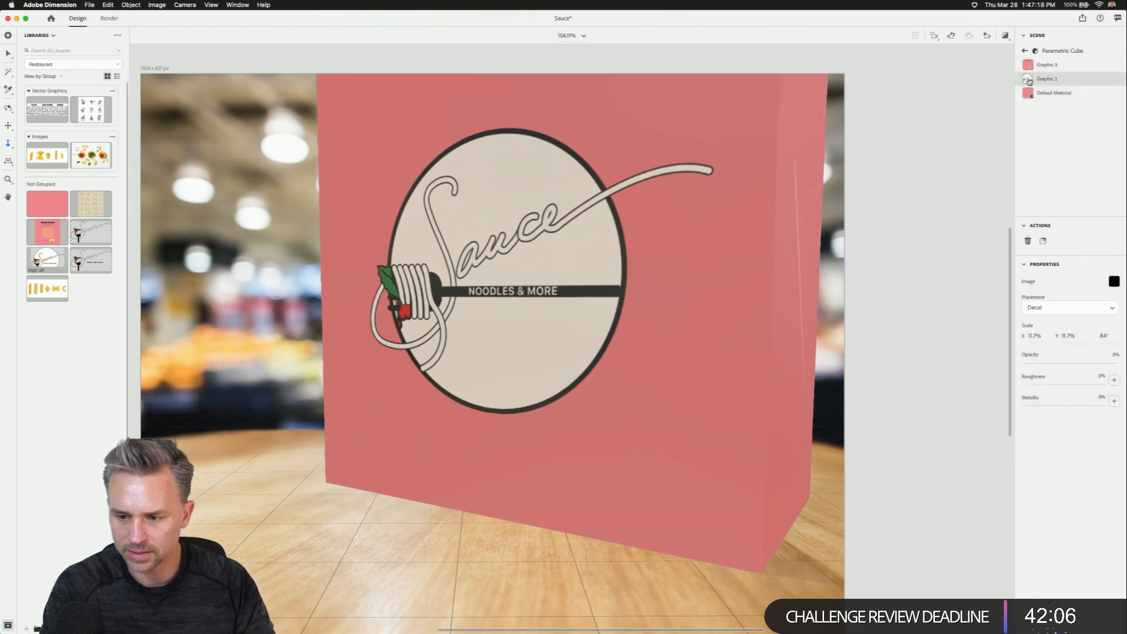
click(1113, 281)
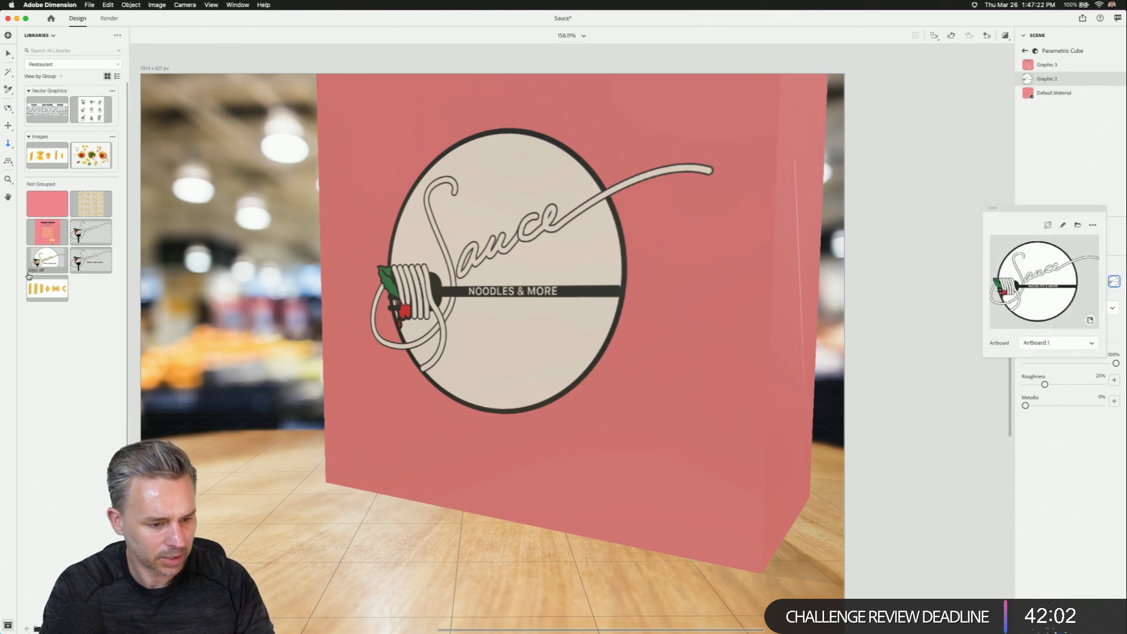
drag(46, 267, 1043, 277)
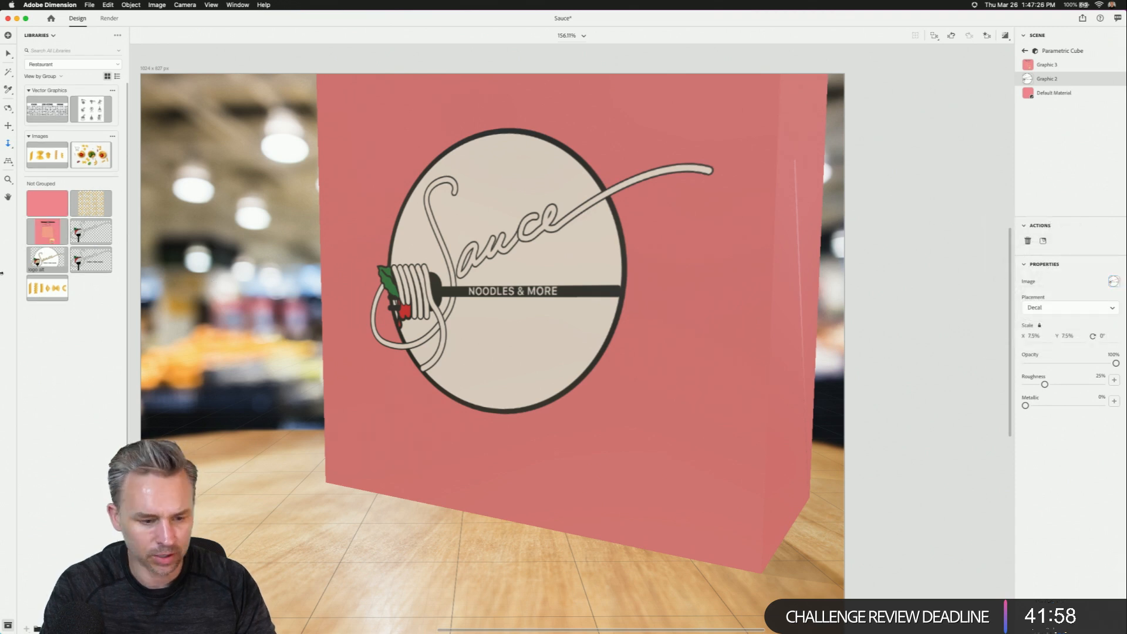
drag(35, 269, 1116, 285)
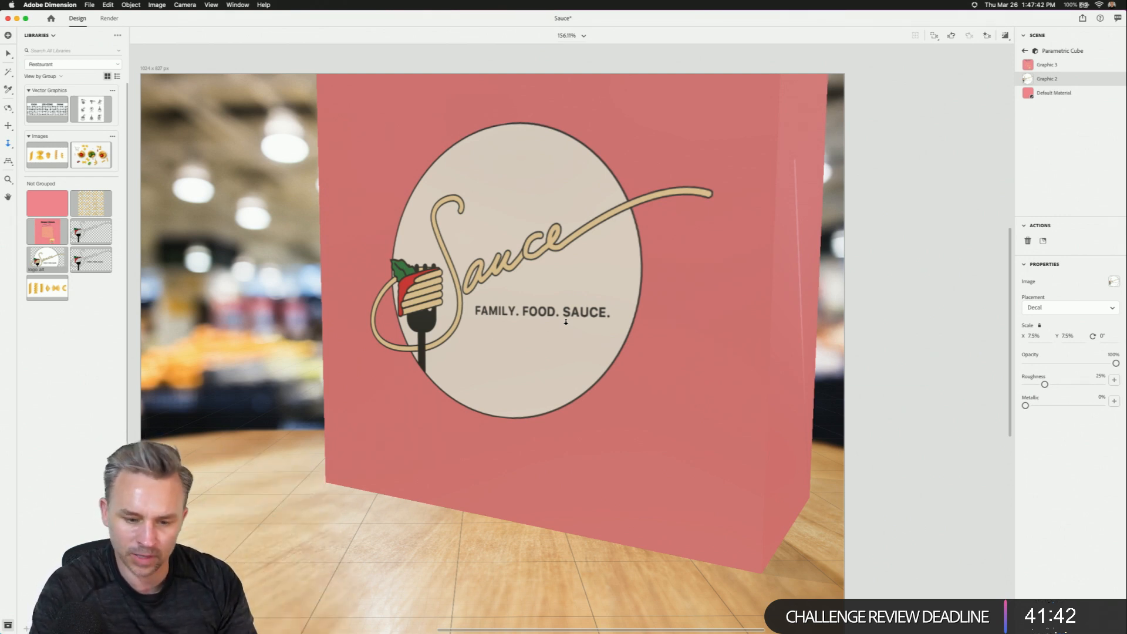
- Add the pasta pattern from the library to the bag, centre it on the front and scale it to 15.6%
drag(88, 206, 385, 110)
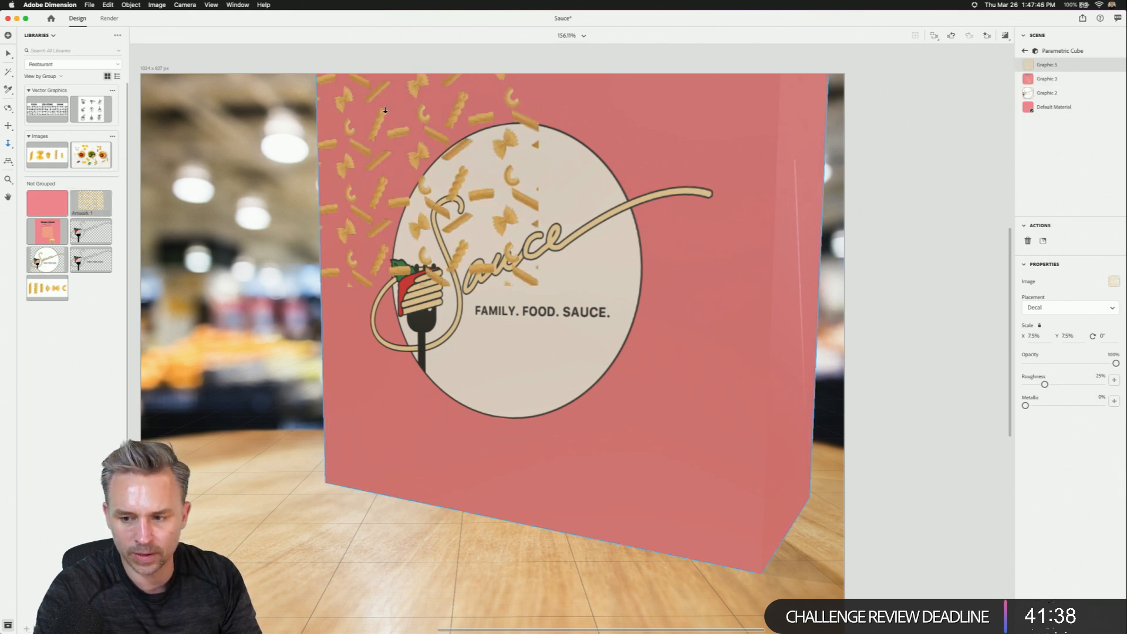
click(8, 54)
drag(374, 137, 574, 327)
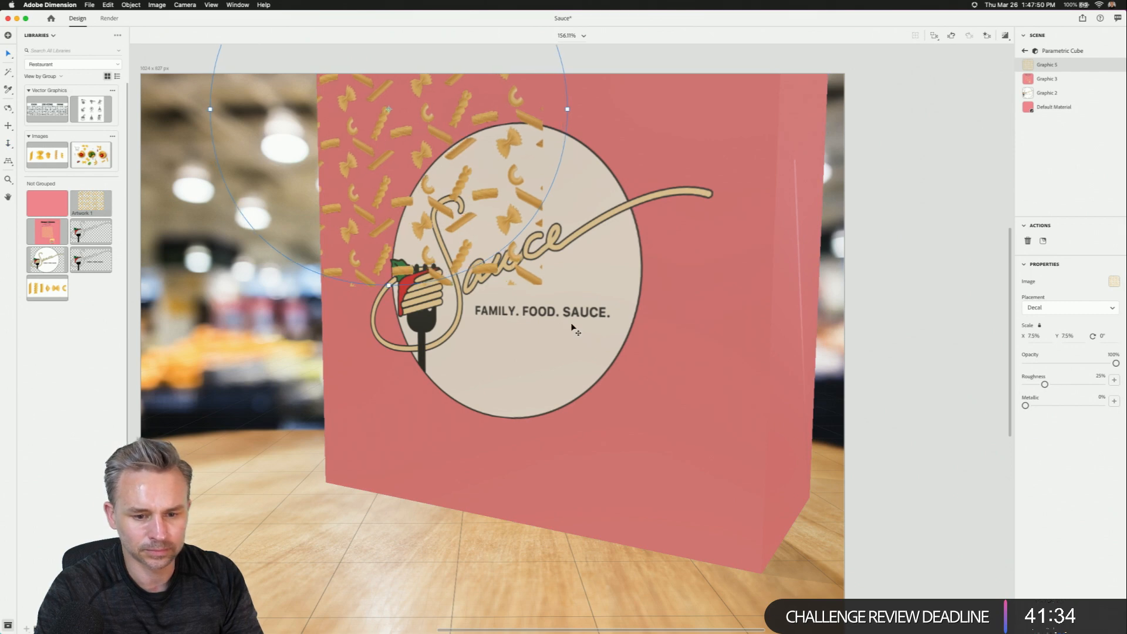
drag(377, 119, 604, 391)
drag(719, 279, 927, 335)
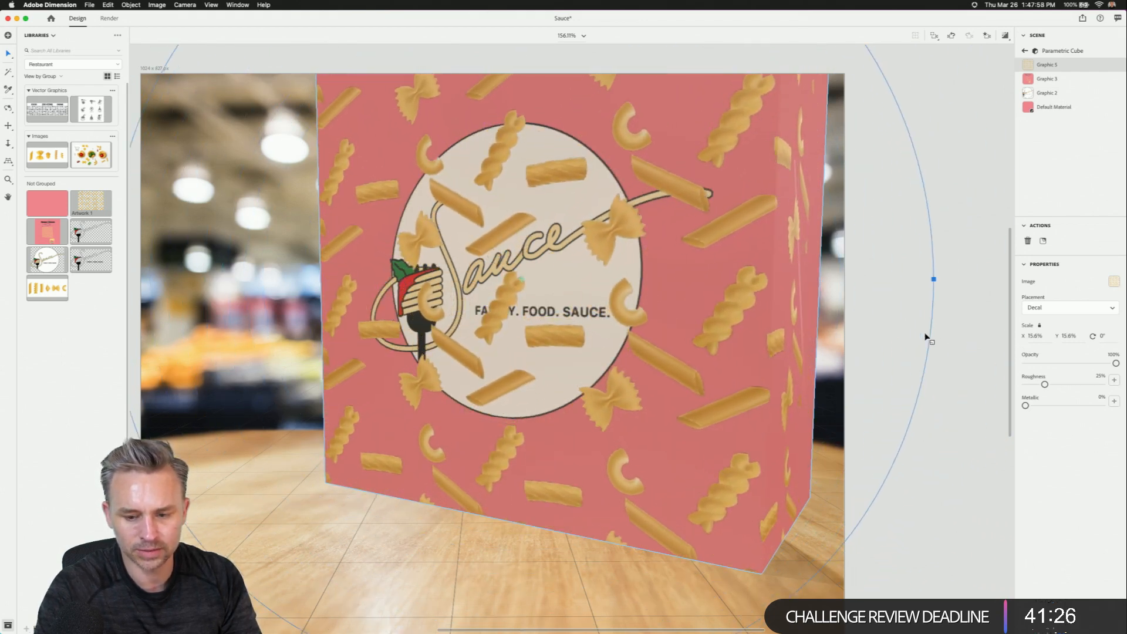
- Try stacking the pasta pattern beneath the logo and resizing it from the bag's side, and undo both changes
drag(1052, 92, 1091, 101)
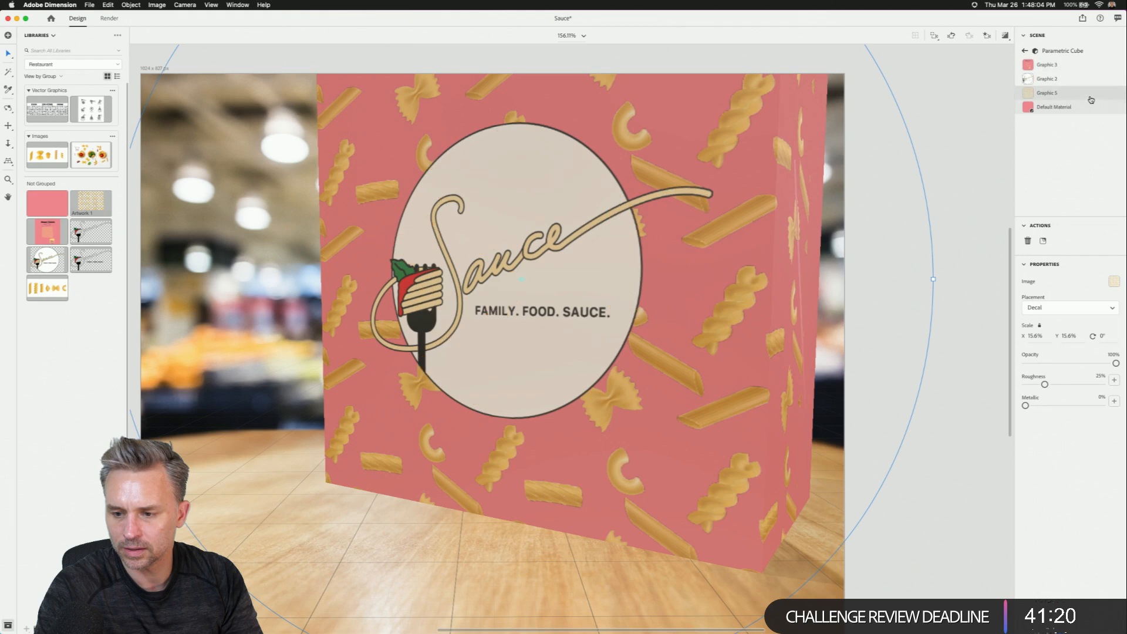
key(3)
drag(390, 324, 391, 366)
key(1)
drag(477, 341, 325, 377)
key(v)
drag(734, 317, 787, 358)
key(super+z)
key(super+z)
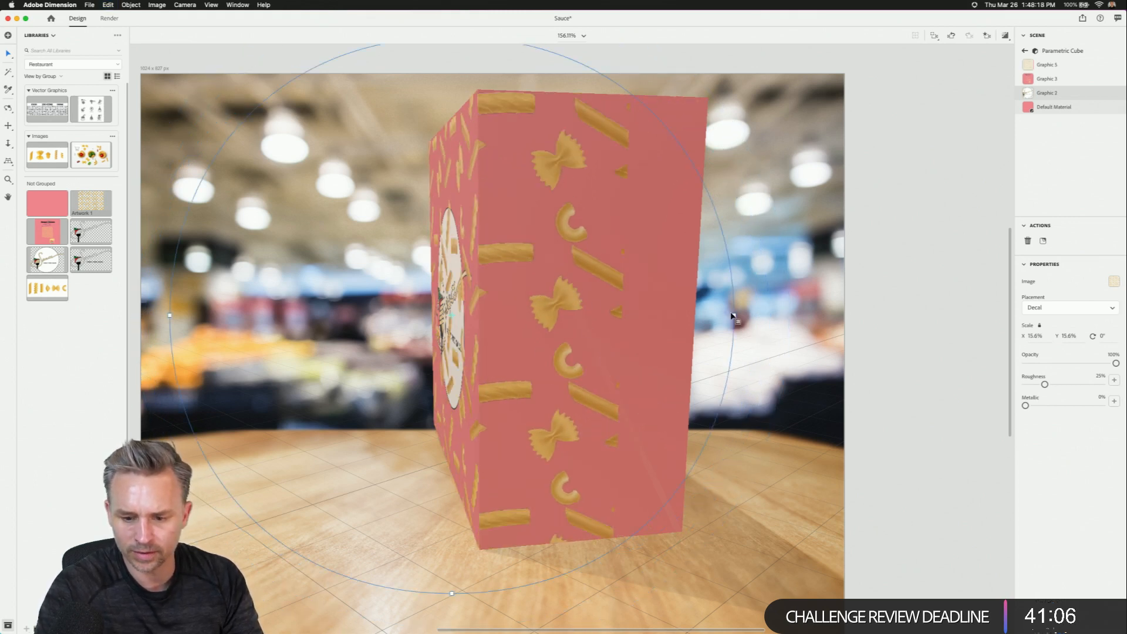
- Scale the bag's pasta pattern to 14.3% and stack it beneath the logo graphic
drag(735, 319, 712, 322)
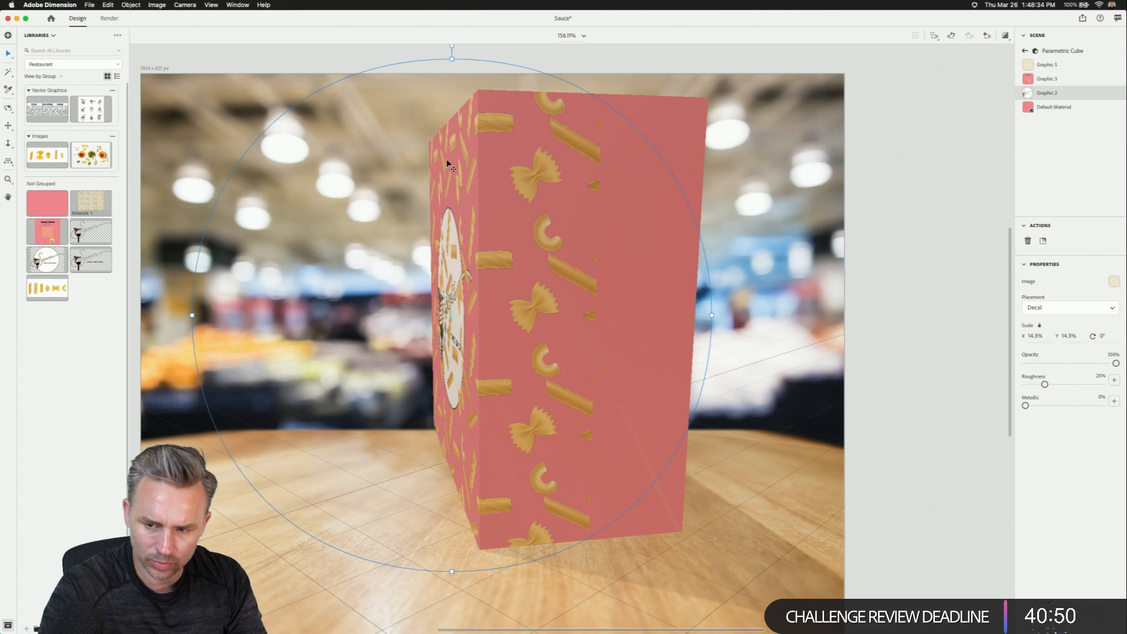
key(1)
drag(365, 354, 522, 357)
click(1053, 65)
drag(1086, 65, 1085, 99)
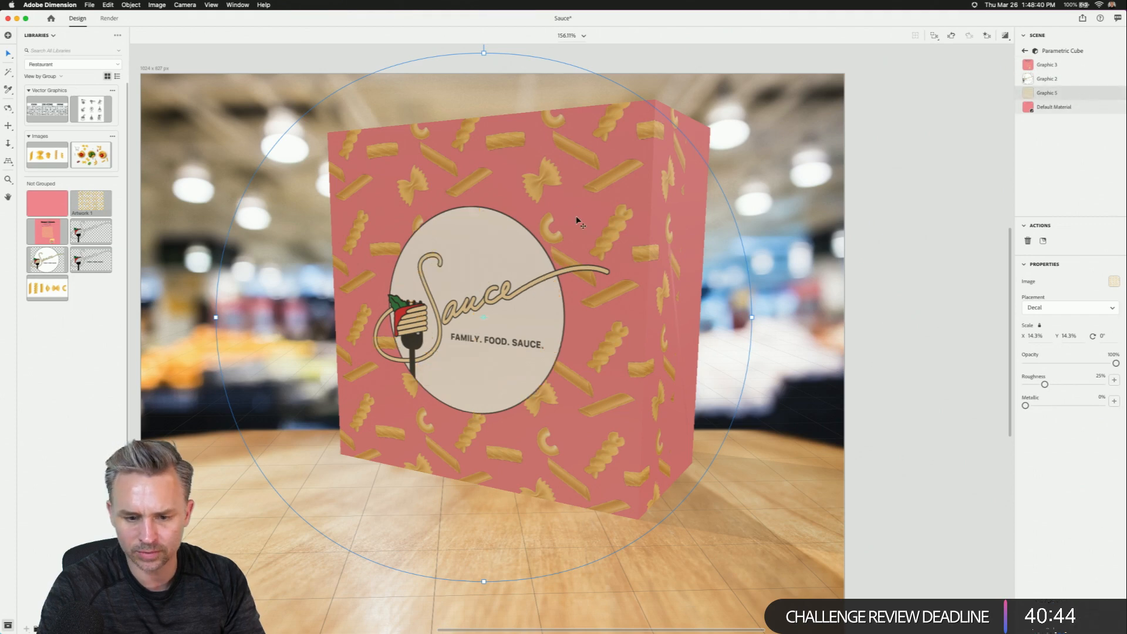
- Set the pasta pattern's placement to Fill so that it covers the bag's narrow side
key(1)
drag(640, 248, 414, 245)
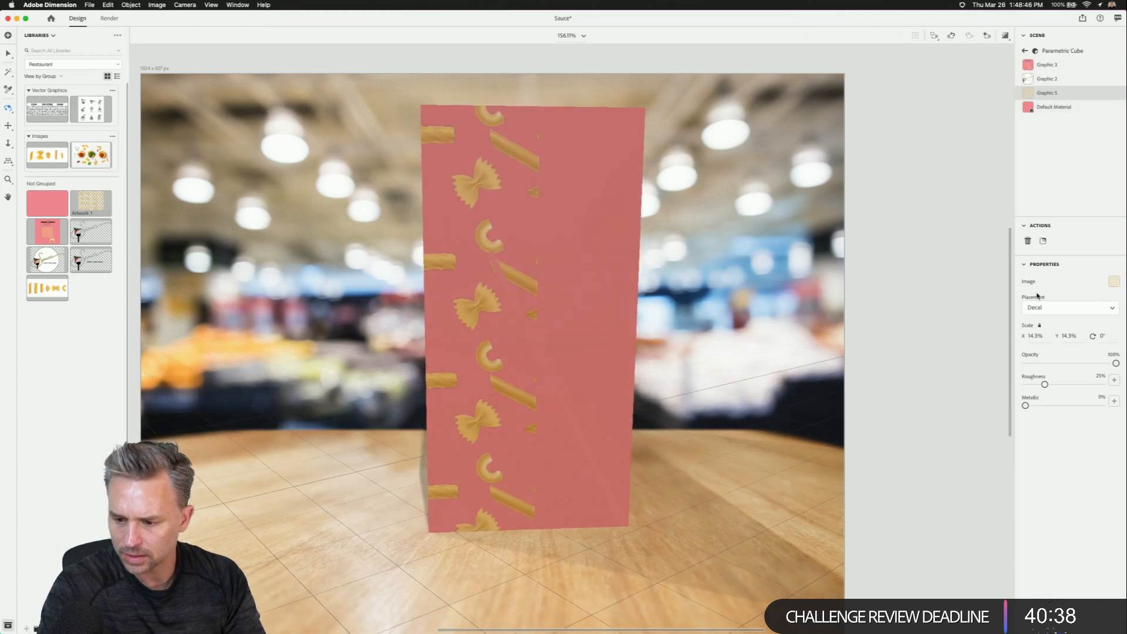
click(1059, 309)
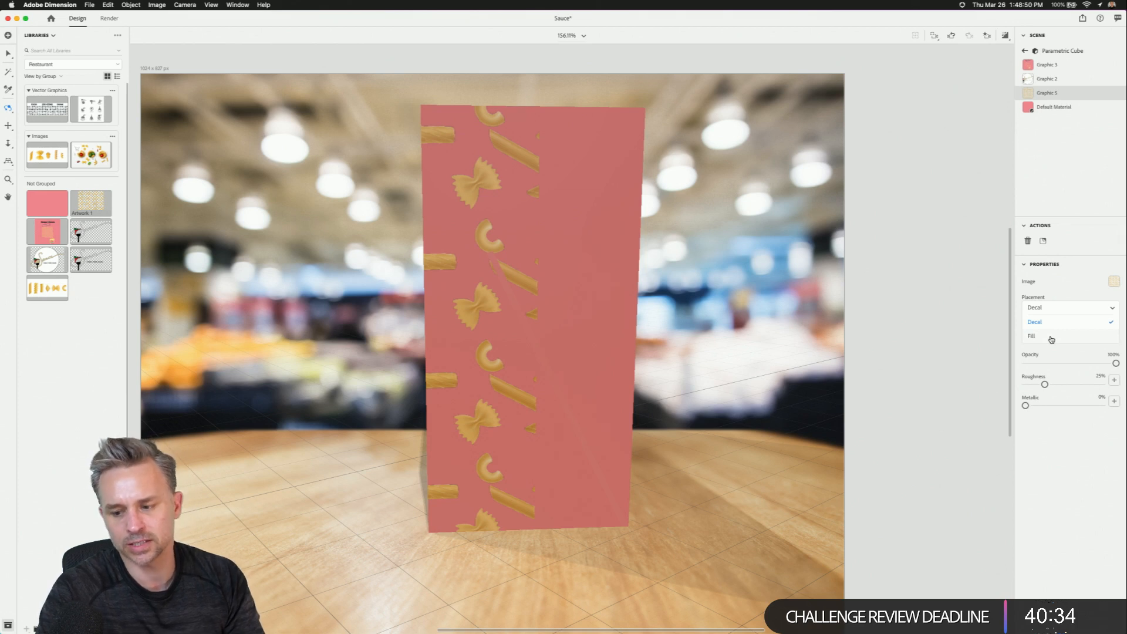
click(1052, 339)
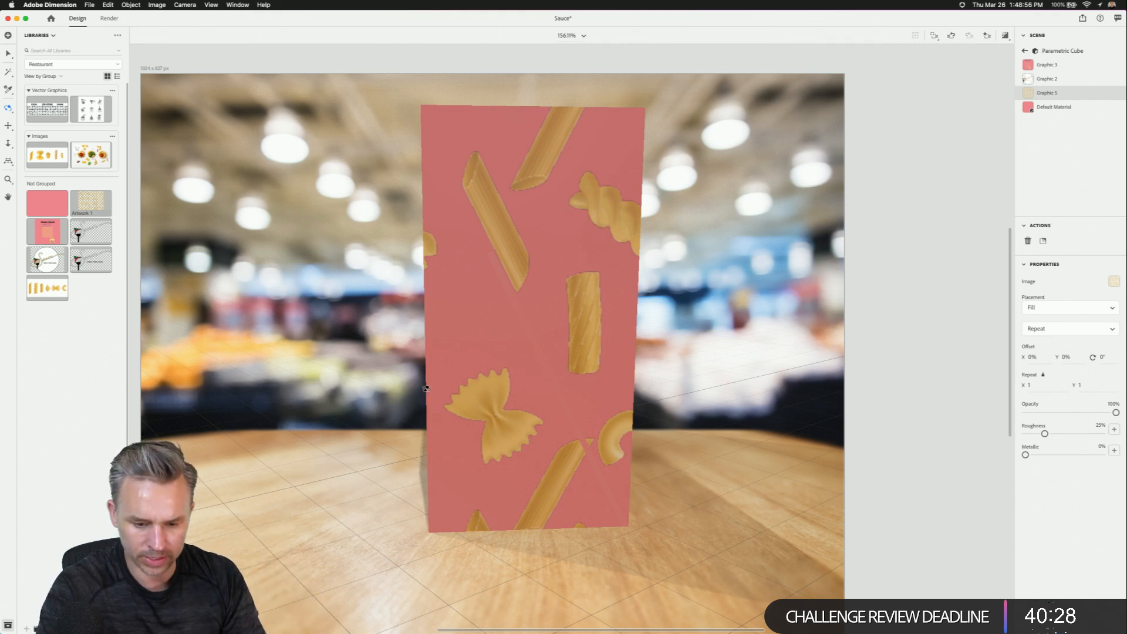
- Try a pasta pattern repeat of 10, settle on 2.2 in X and Y, and switch to Illustrator
drag(427, 387, 674, 388)
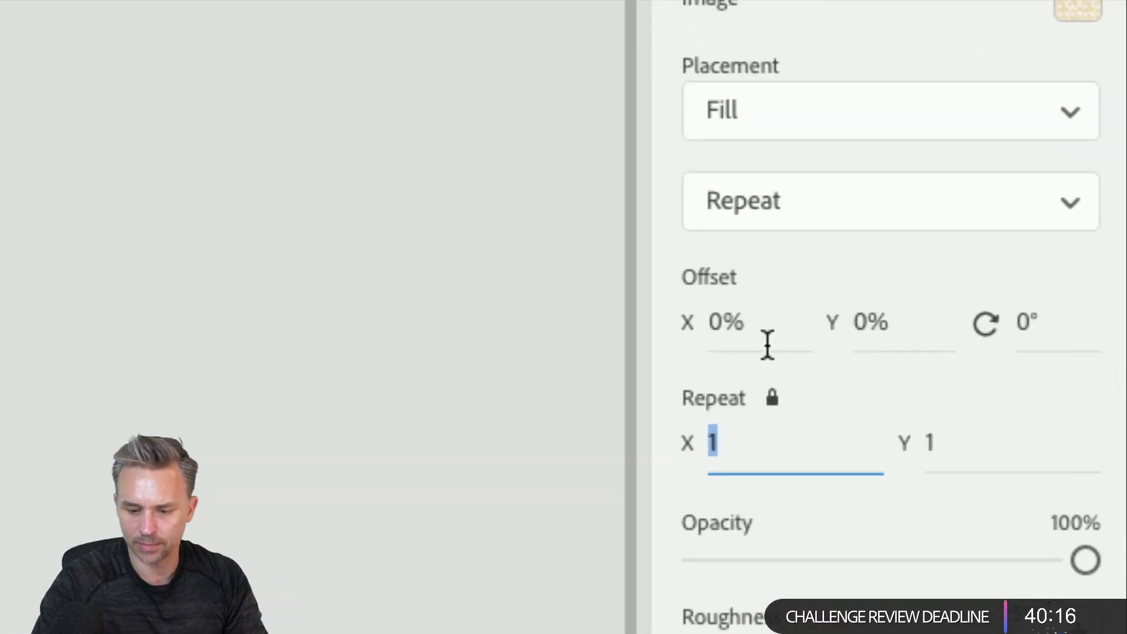
text(10)
key(Tab)
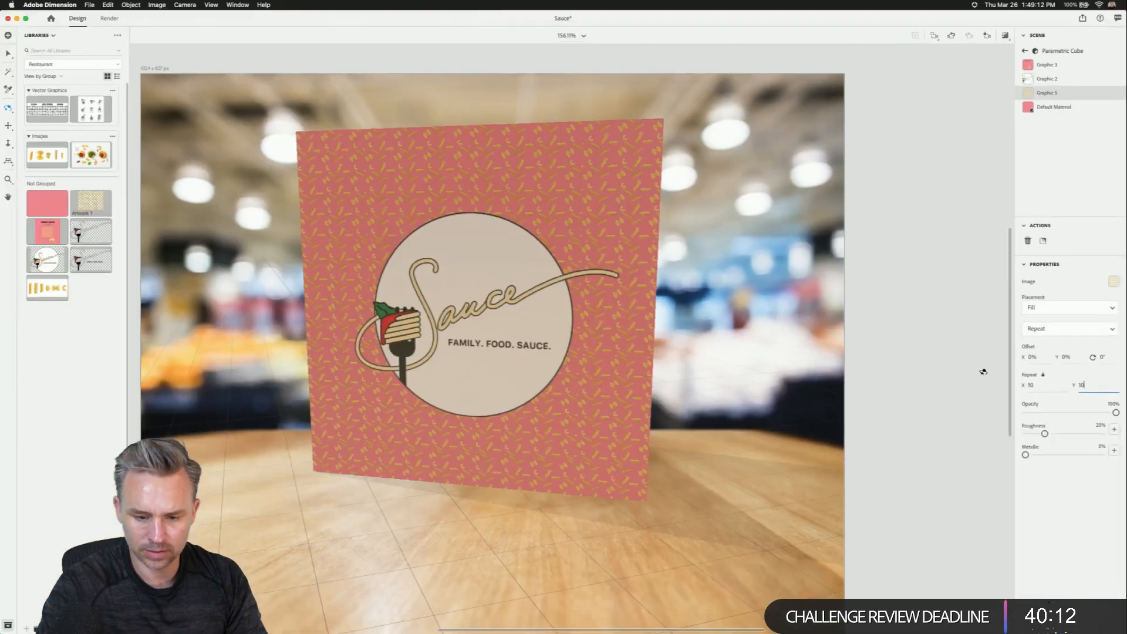
drag(1036, 389, 989, 389)
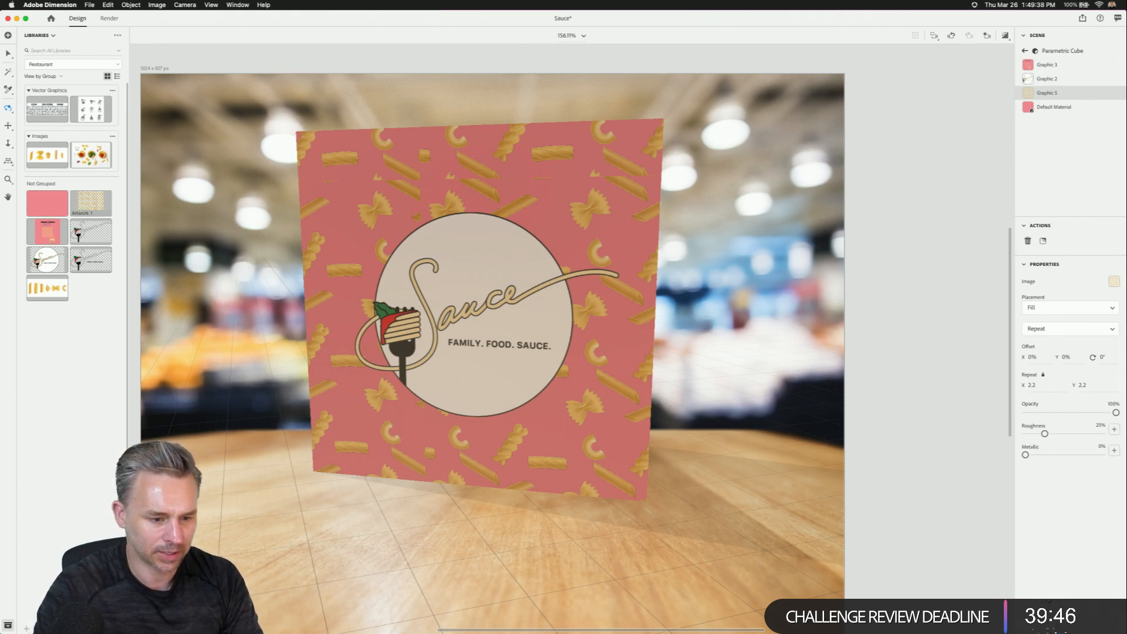
mouse_move(223, 632)
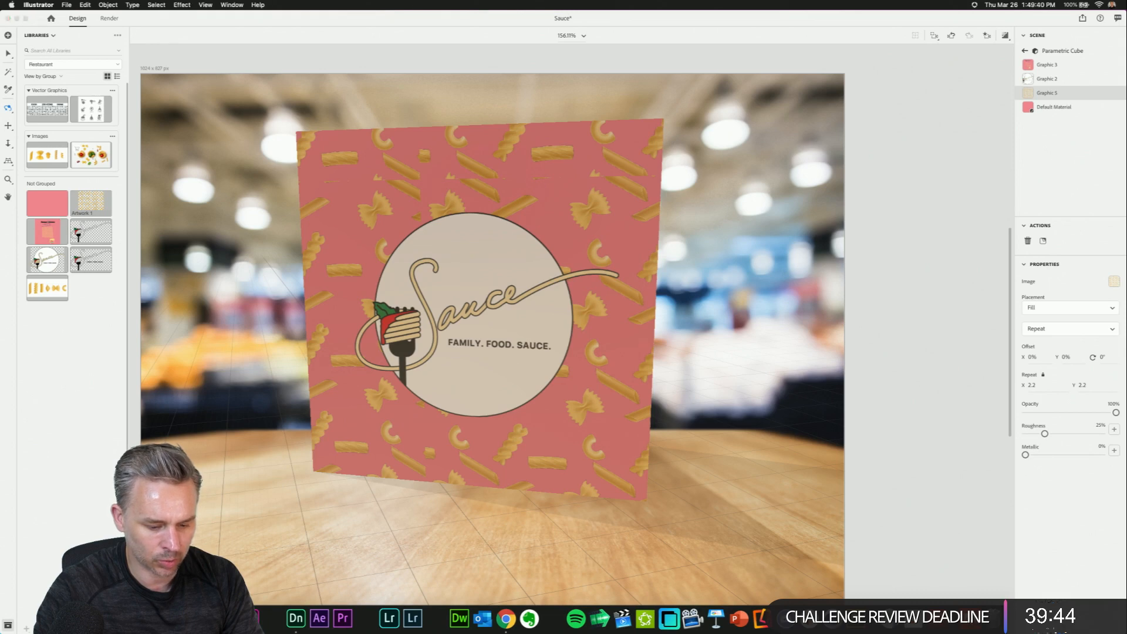
click(214, 619)
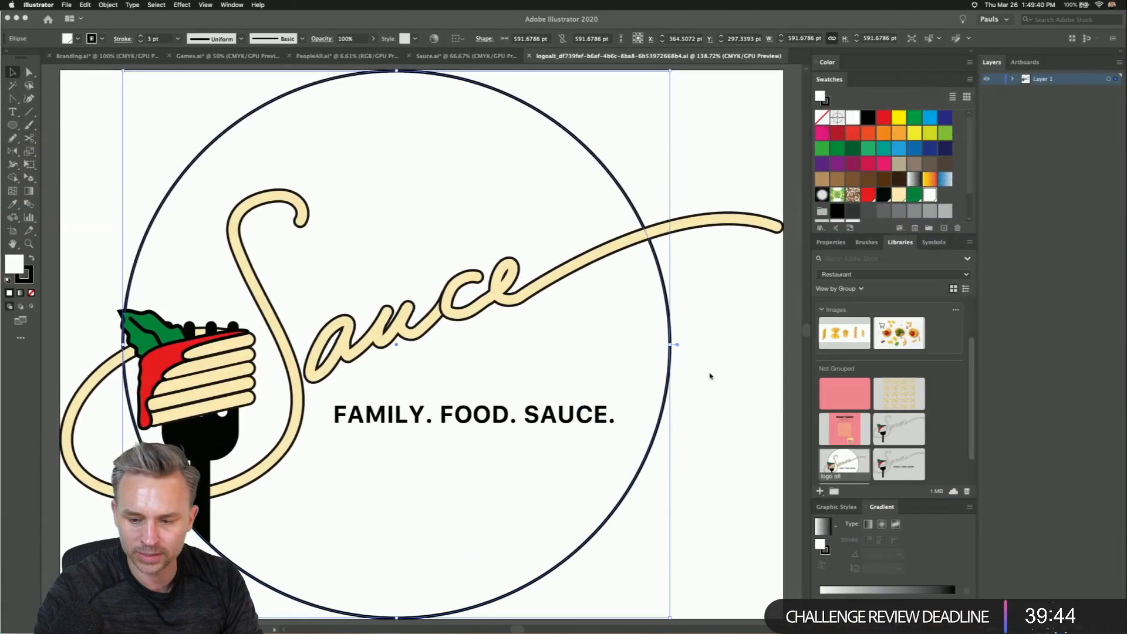
- Open the pasta pattern Artwork 1 from the Restaurant library for editing
double_click(888, 397)
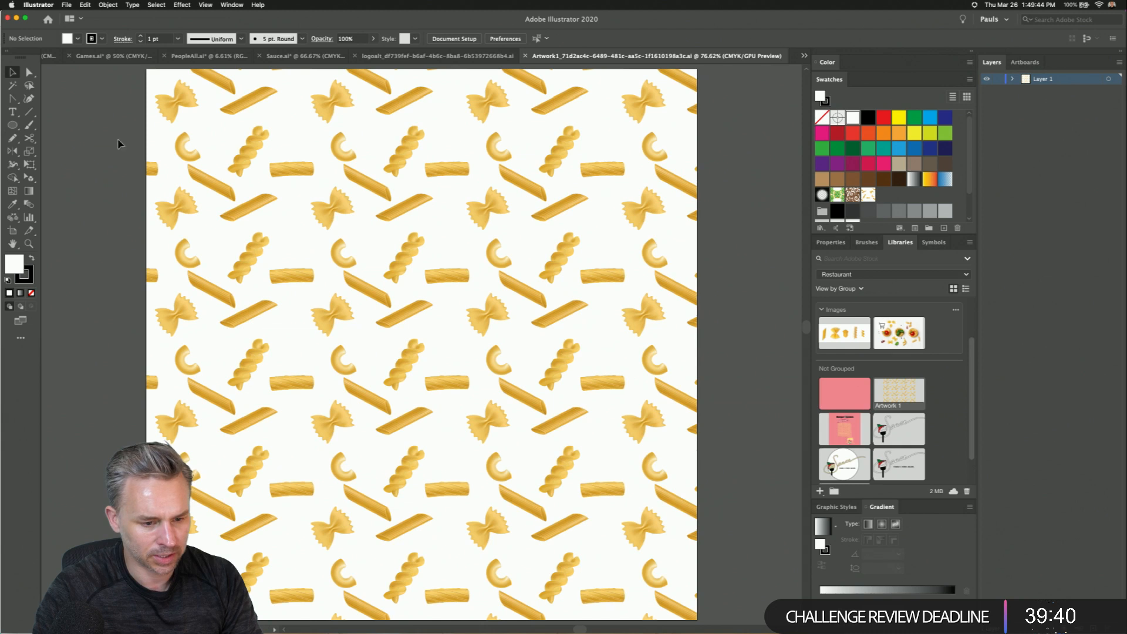
right_click(154, 166)
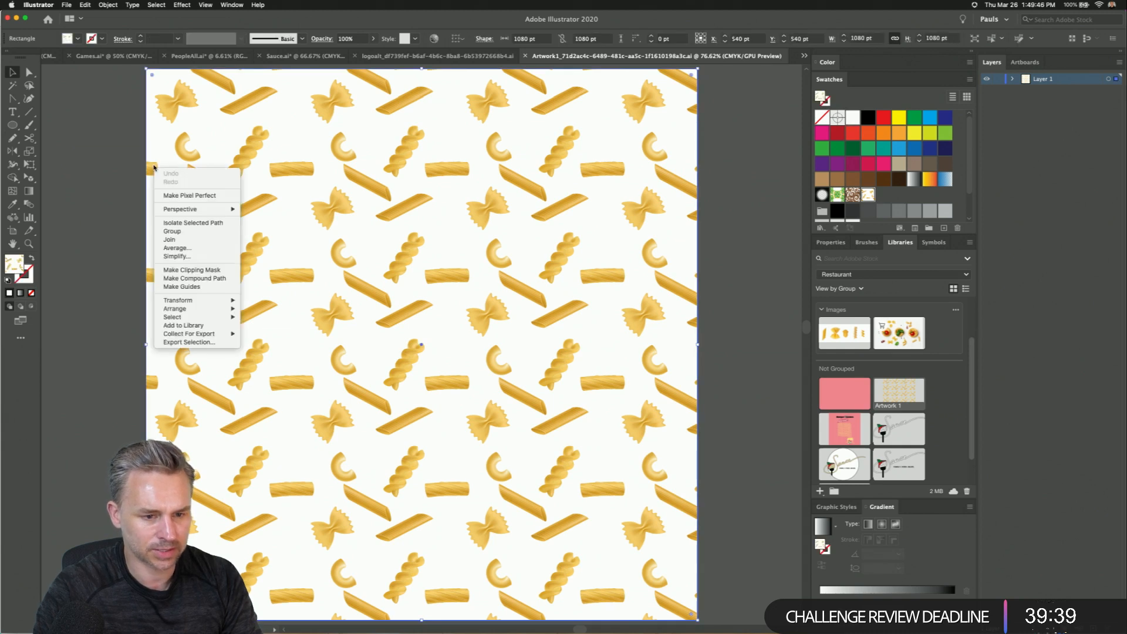
click(171, 270)
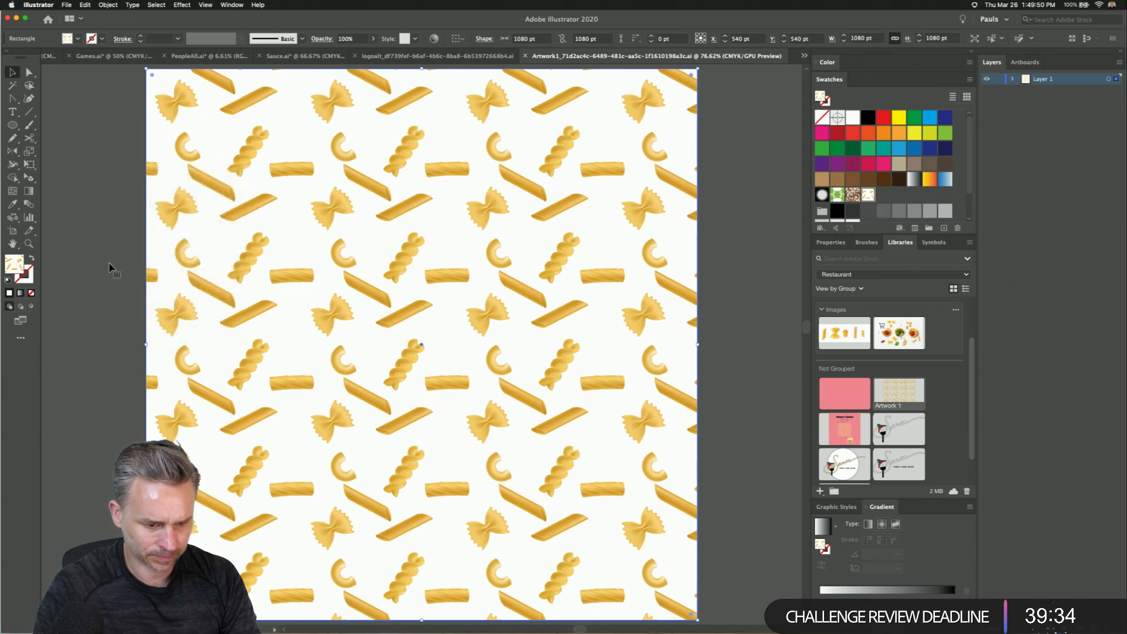
key(super+minus)
click(152, 176)
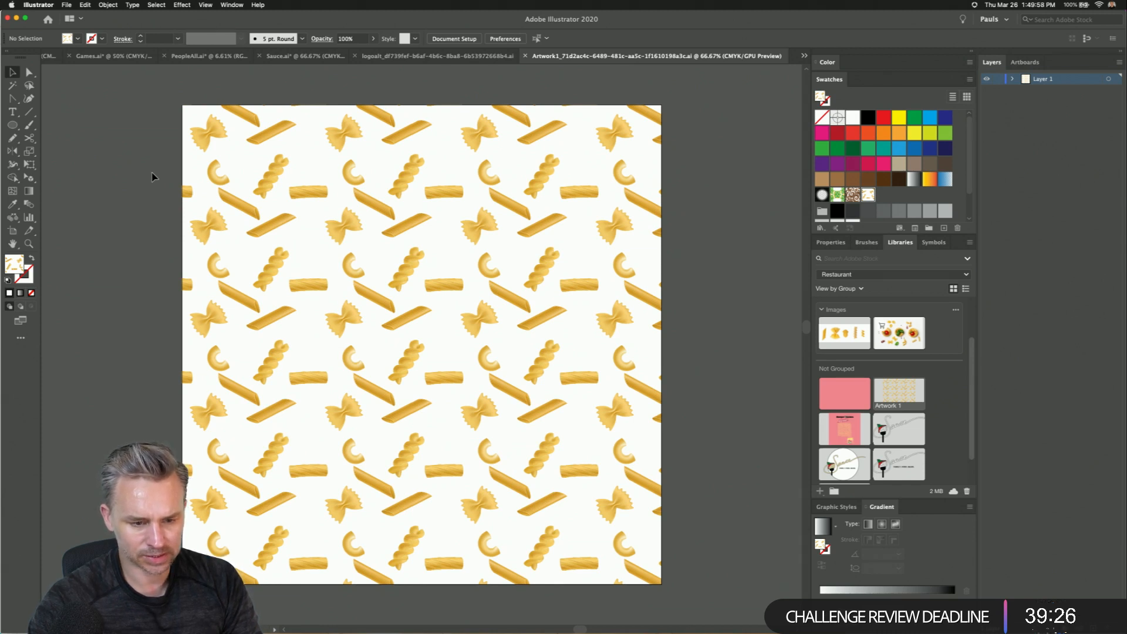
- Expand the fill of the pasta pattern square into editable artwork
click(215, 175)
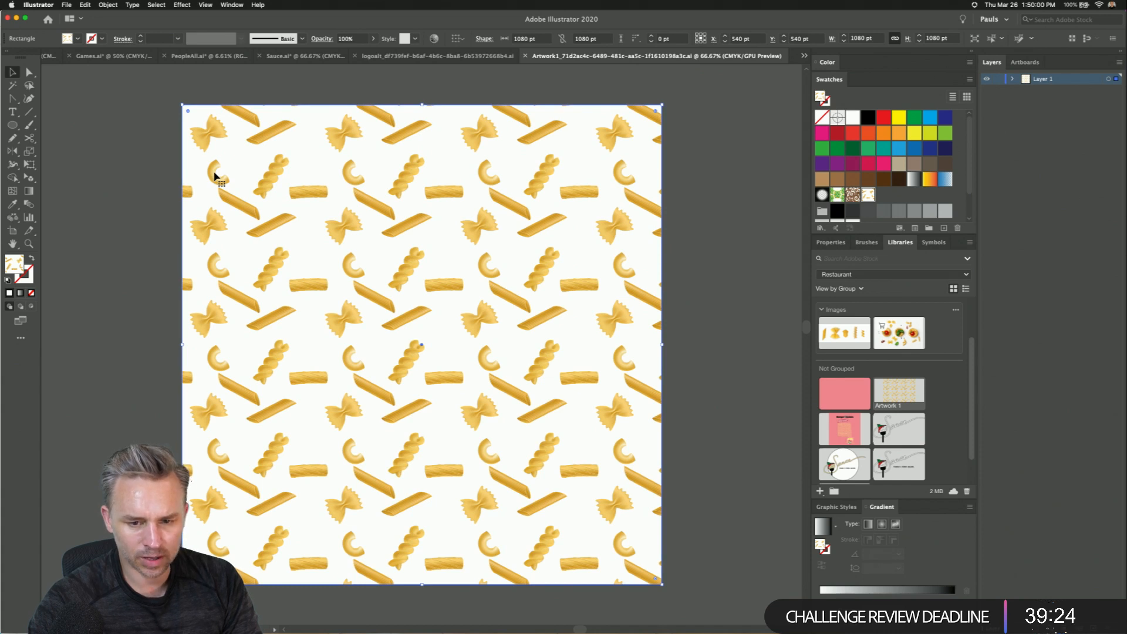
right_click(213, 174)
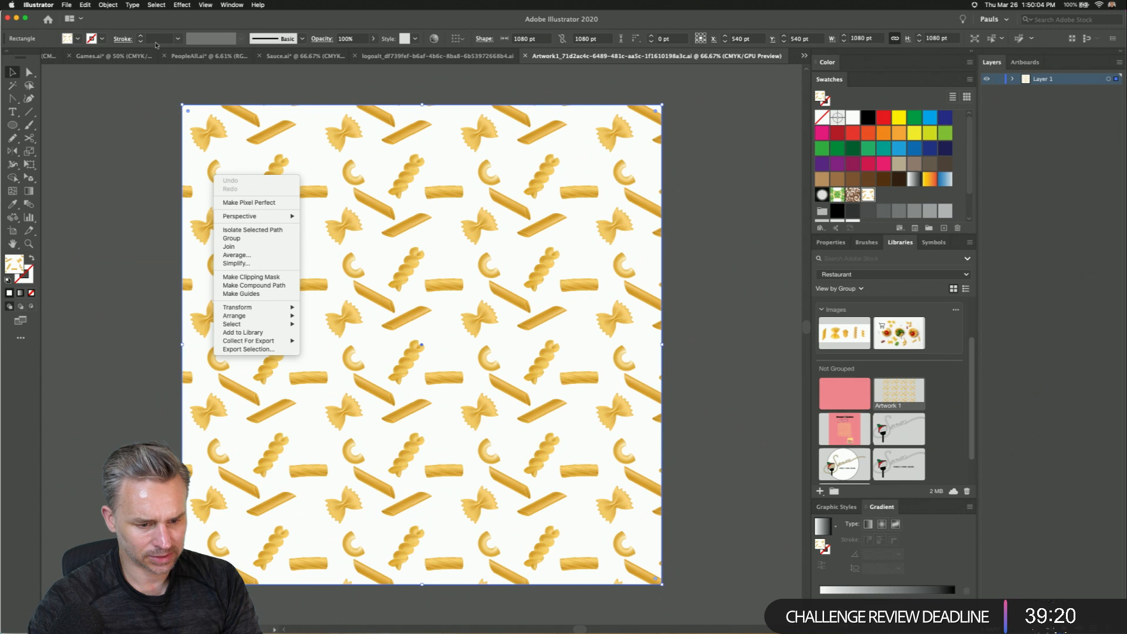
click(109, 5)
click(109, 5)
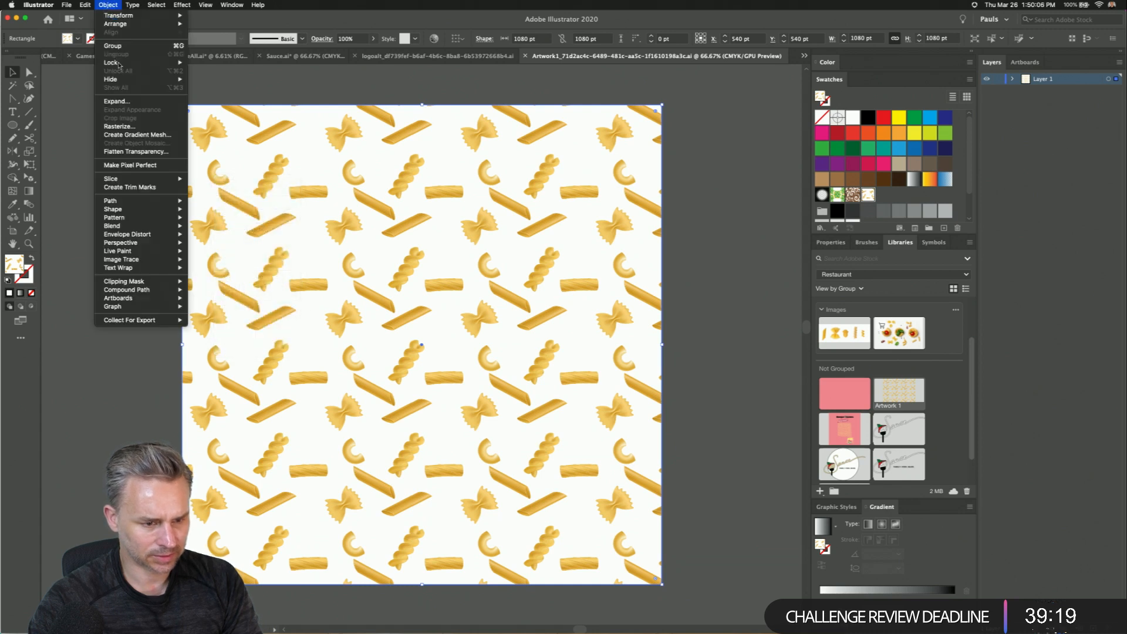
click(117, 101)
click(97, 187)
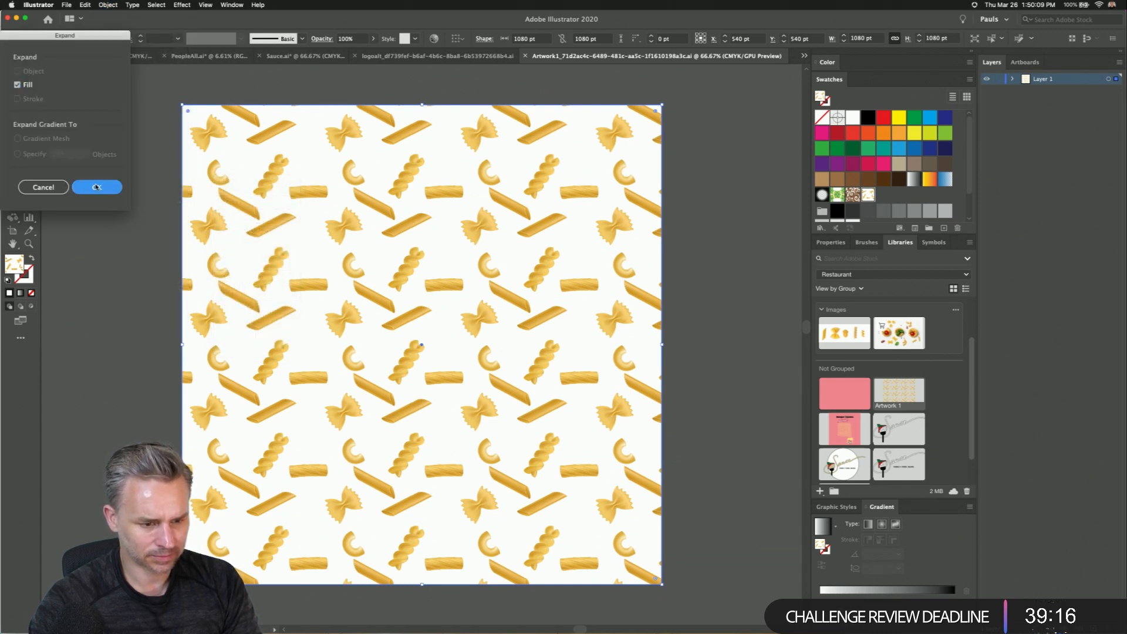
- Ungroup the expanded pasta pattern and release its clipping mask
right_click(196, 158)
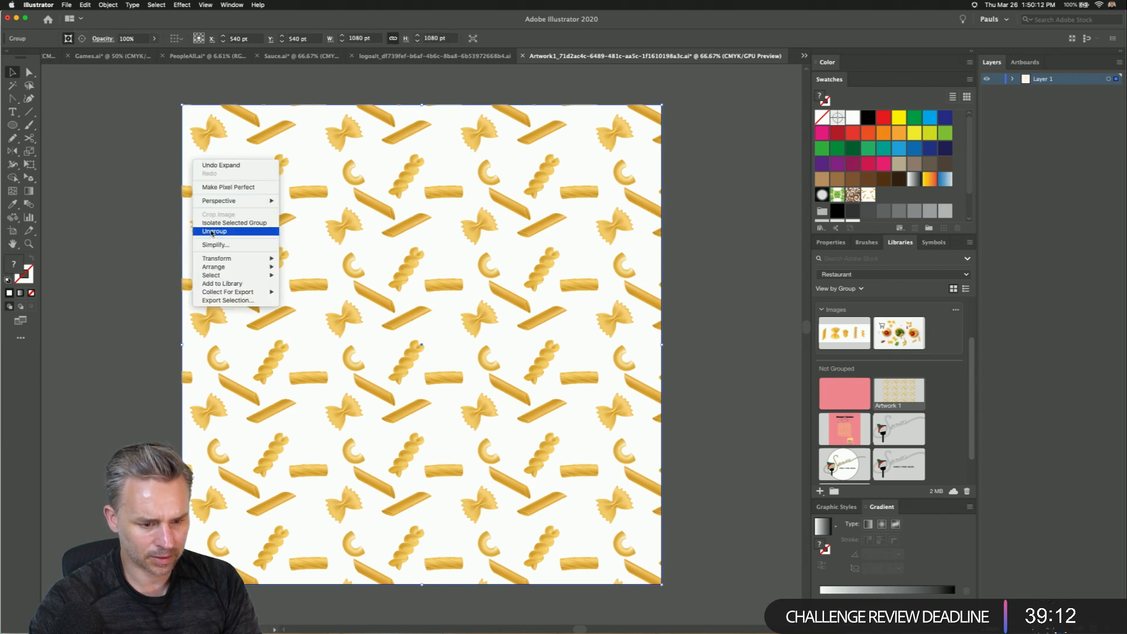
click(214, 231)
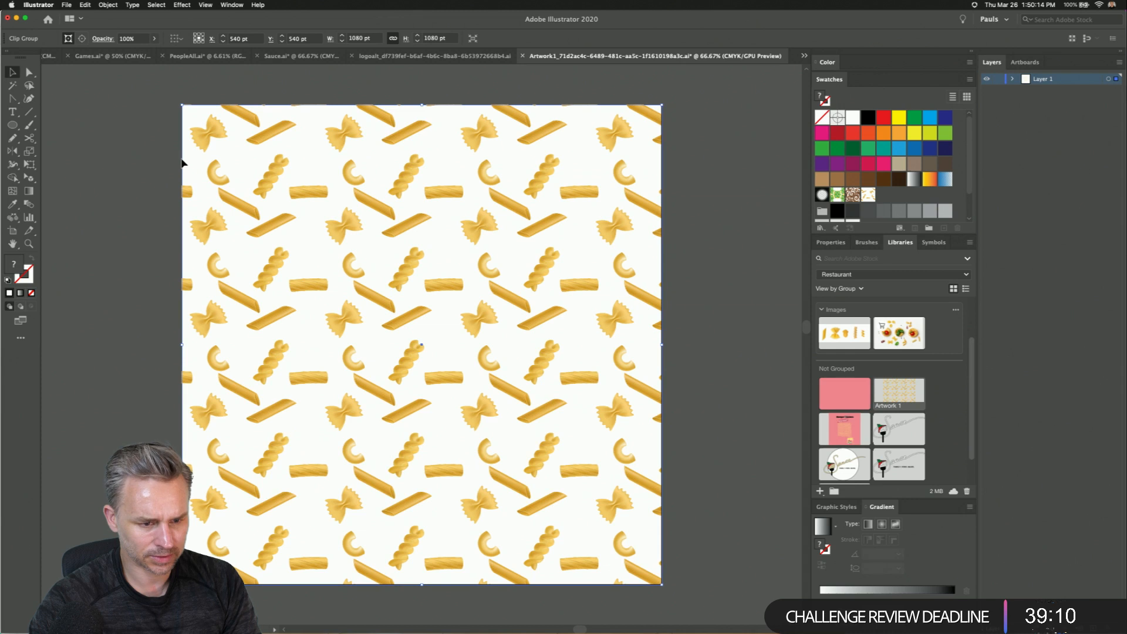
click(180, 161)
click(184, 157)
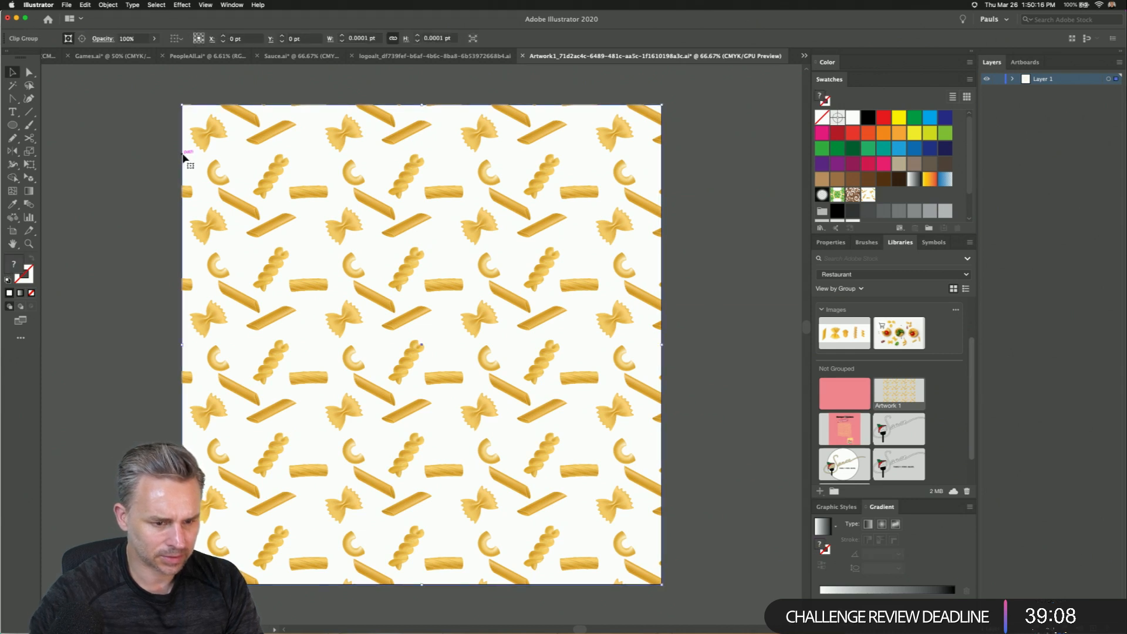
drag(183, 154, 194, 182)
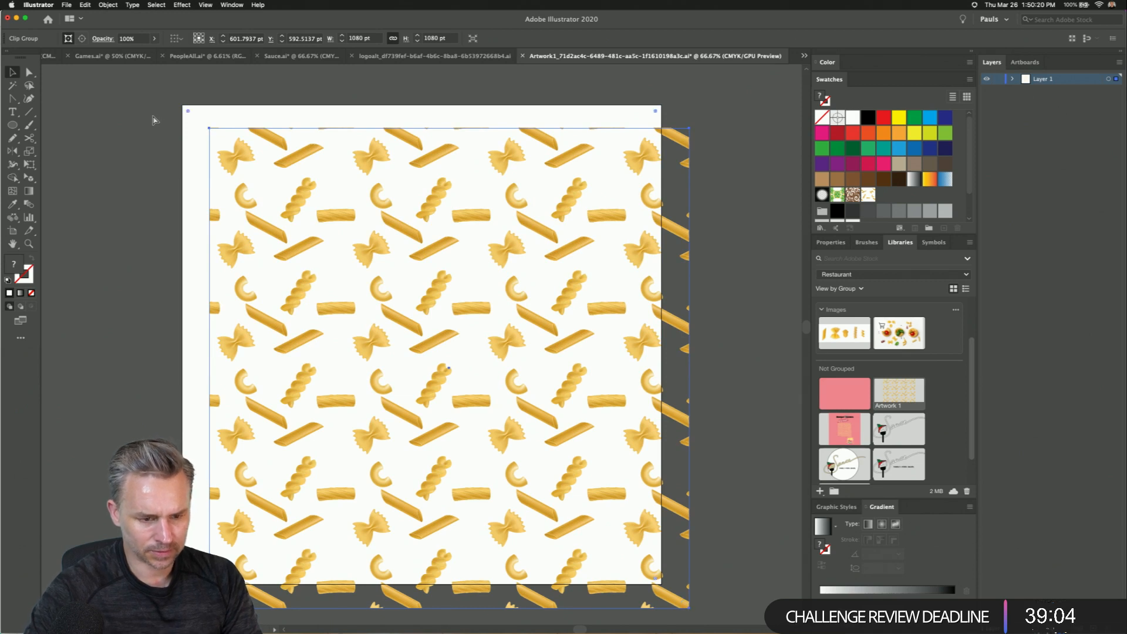
key(super+z)
right_click(198, 135)
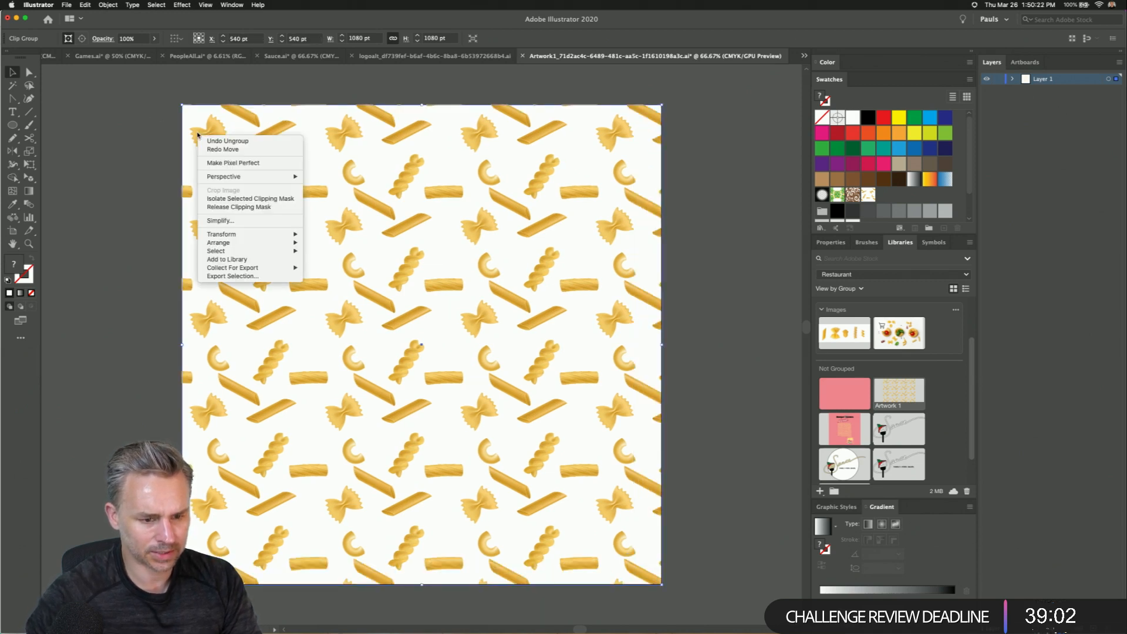
click(208, 208)
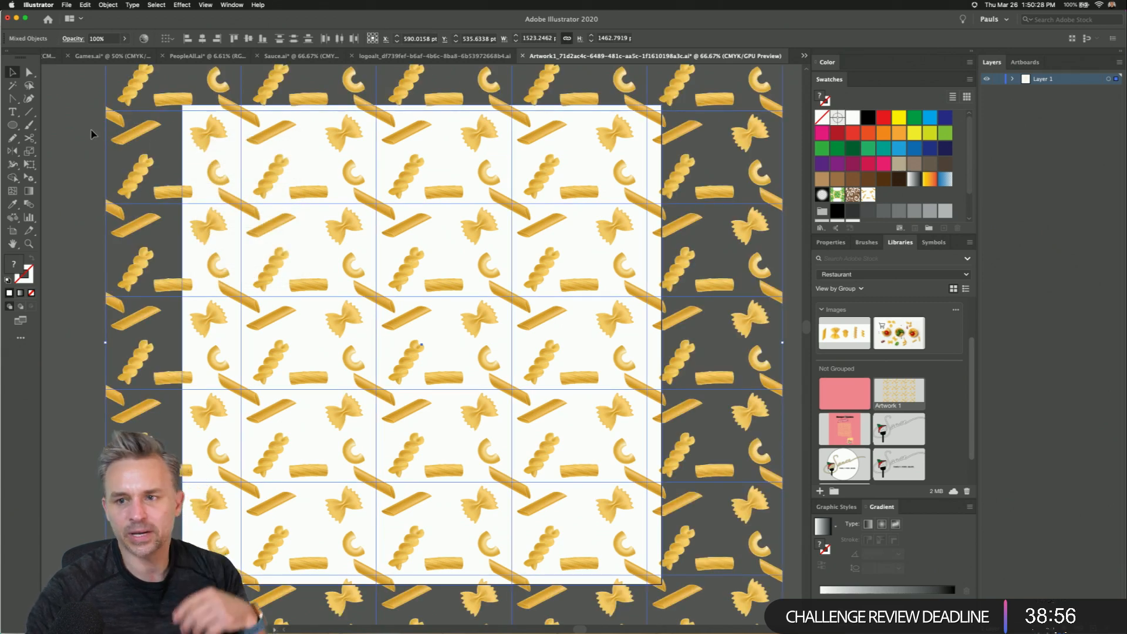
- Ungroup the pasta tile at the artboard's upper-left corner and release that tile's clipping mask
click(100, 182)
click(166, 196)
drag(166, 196, 134, 190)
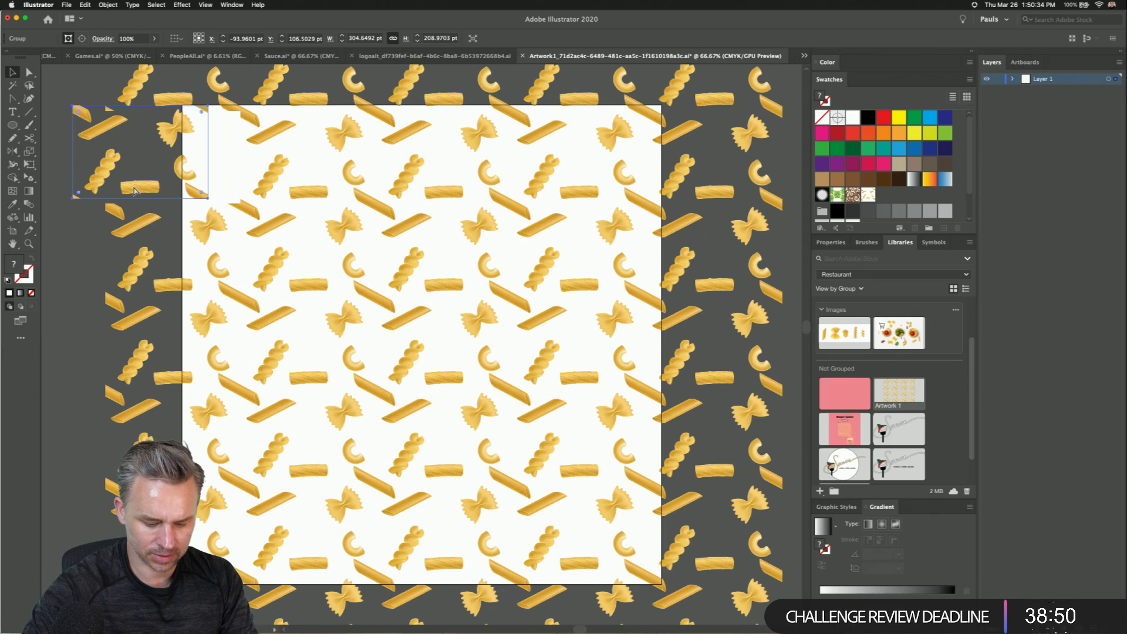
key(super+z)
right_click(166, 192)
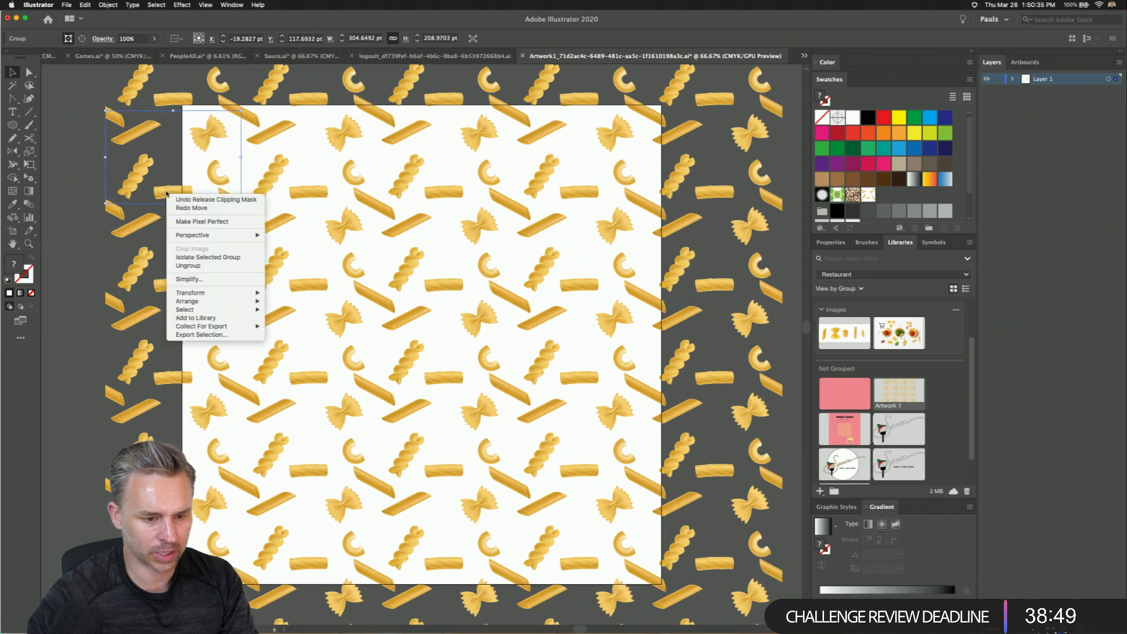
click(189, 266)
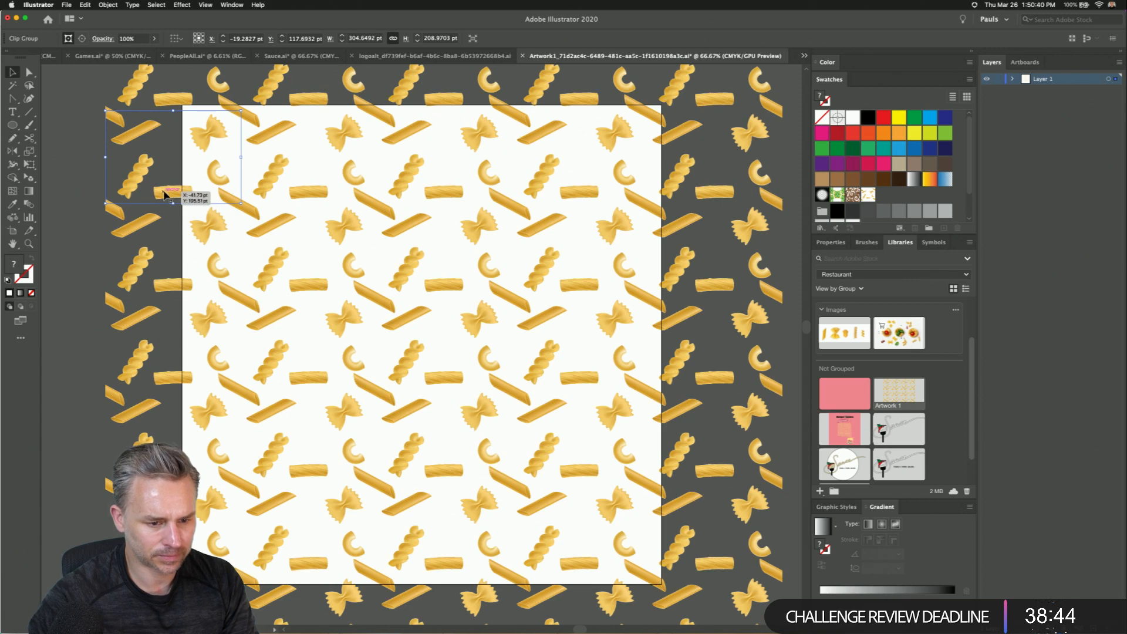
right_click(169, 192)
click(184, 267)
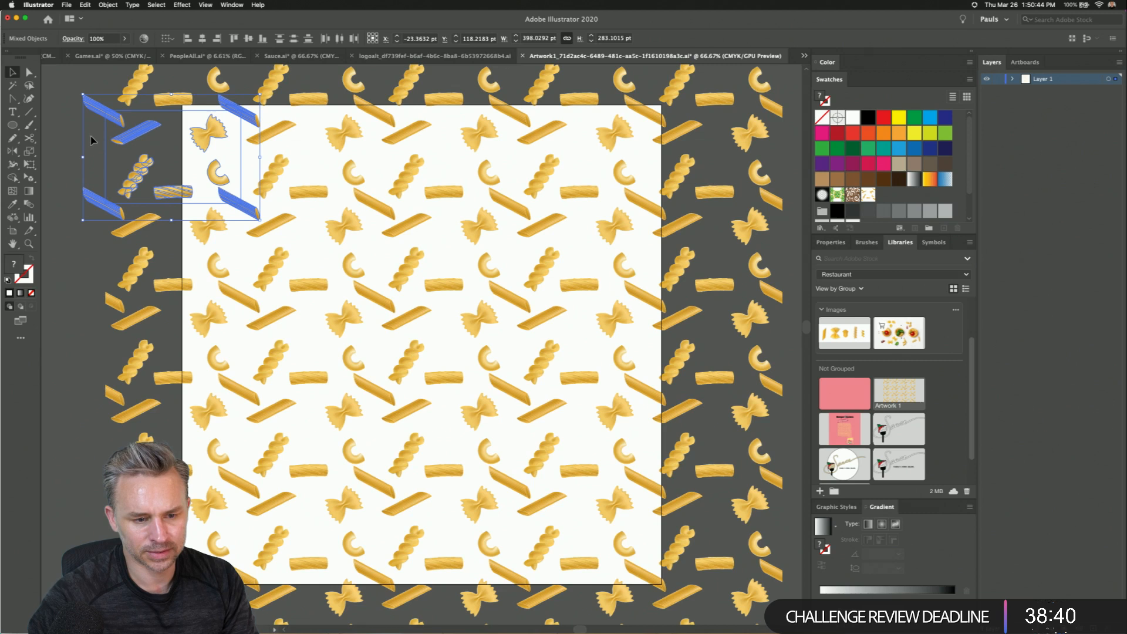
- Ungroup the pasta shapes of the upper-left tile and delete the short tube crossing the artboard's left edge
click(185, 192)
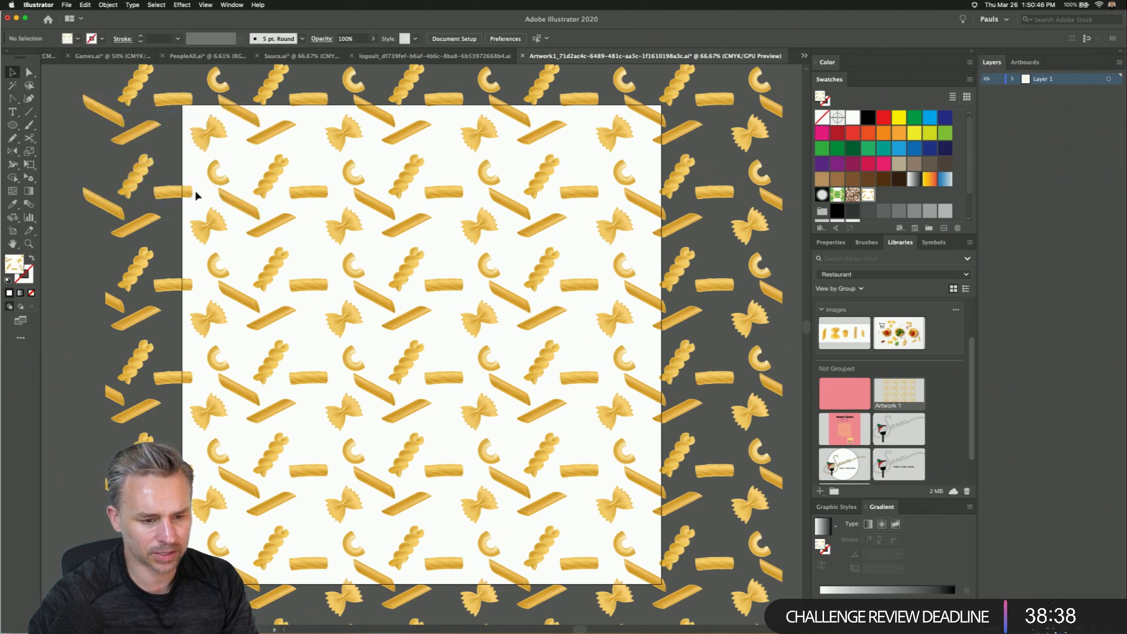
click(185, 170)
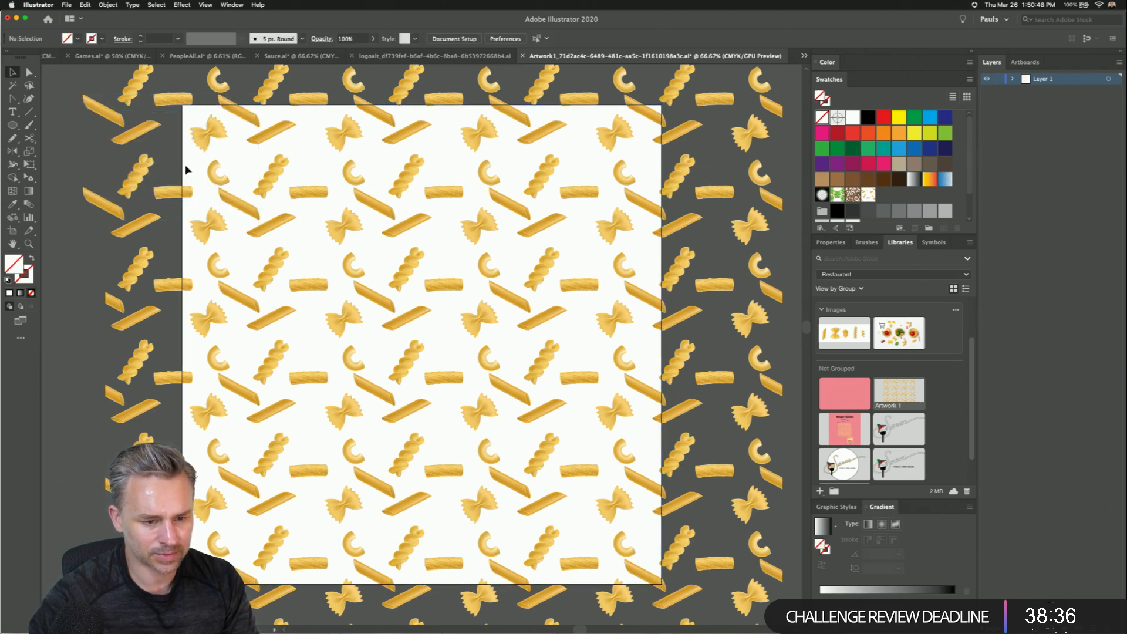
click(179, 193)
right_click(179, 194)
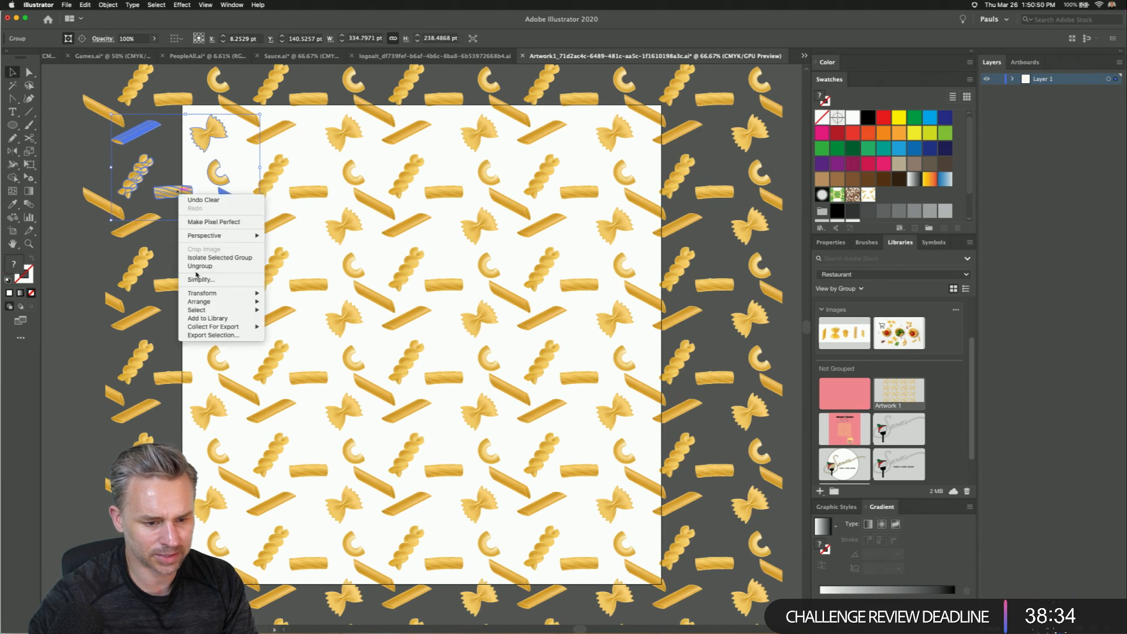
click(198, 267)
click(170, 220)
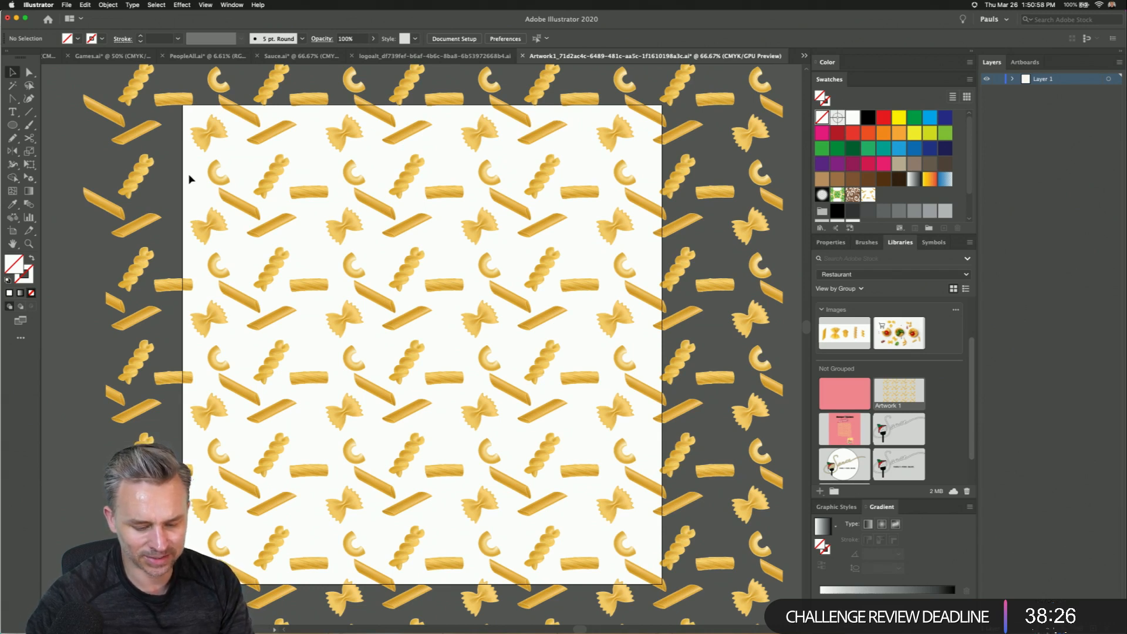
- Delete three pasta tiles along the artboard's bottom edge and the column of tiles along its right edge
drag(373, 488, 508, 577)
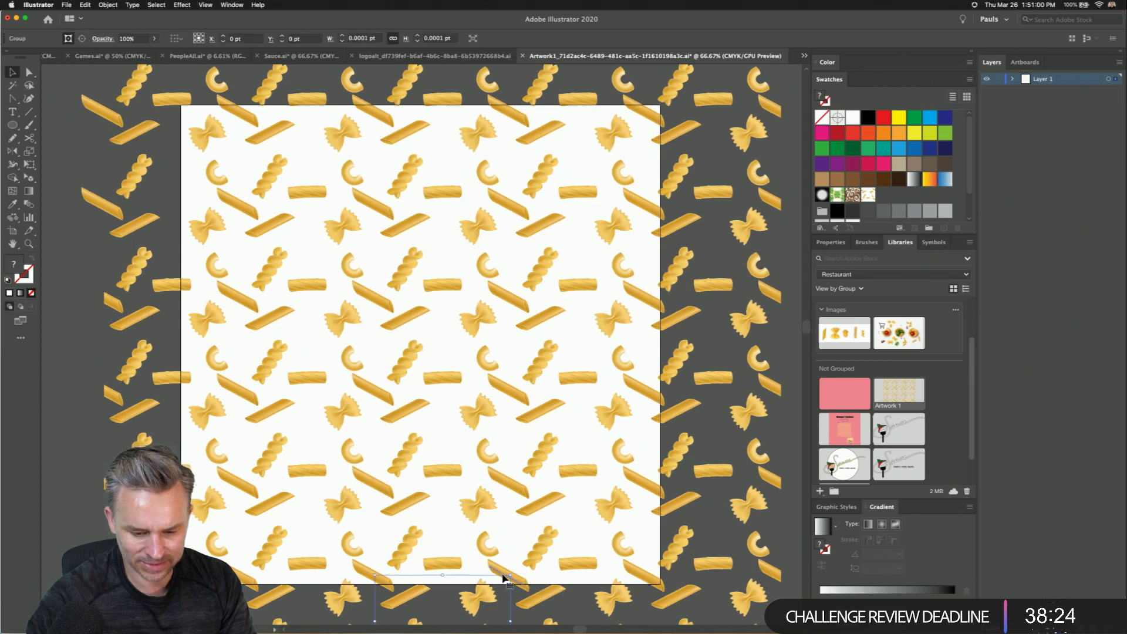
key(Delete)
click(612, 596)
key(Delete)
click(669, 594)
key(Delete)
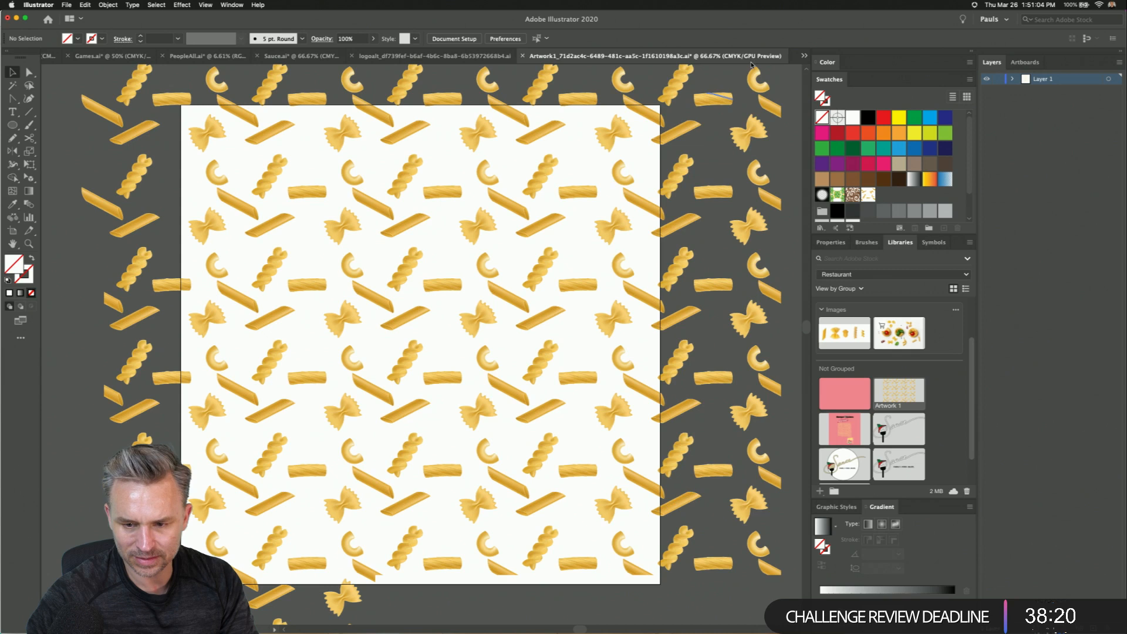
drag(787, 75, 728, 601)
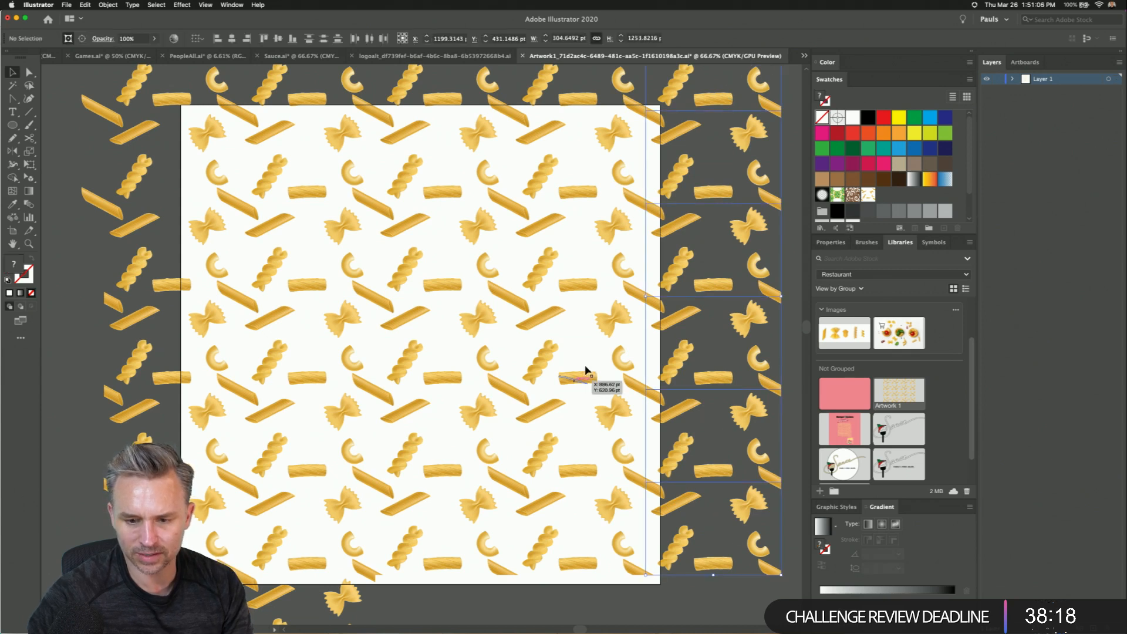
key(Delete)
- Delete the pasta tiles overhanging the artboard's top and left edges and the remaining tile below it
scroll(547, 221, up, 3)
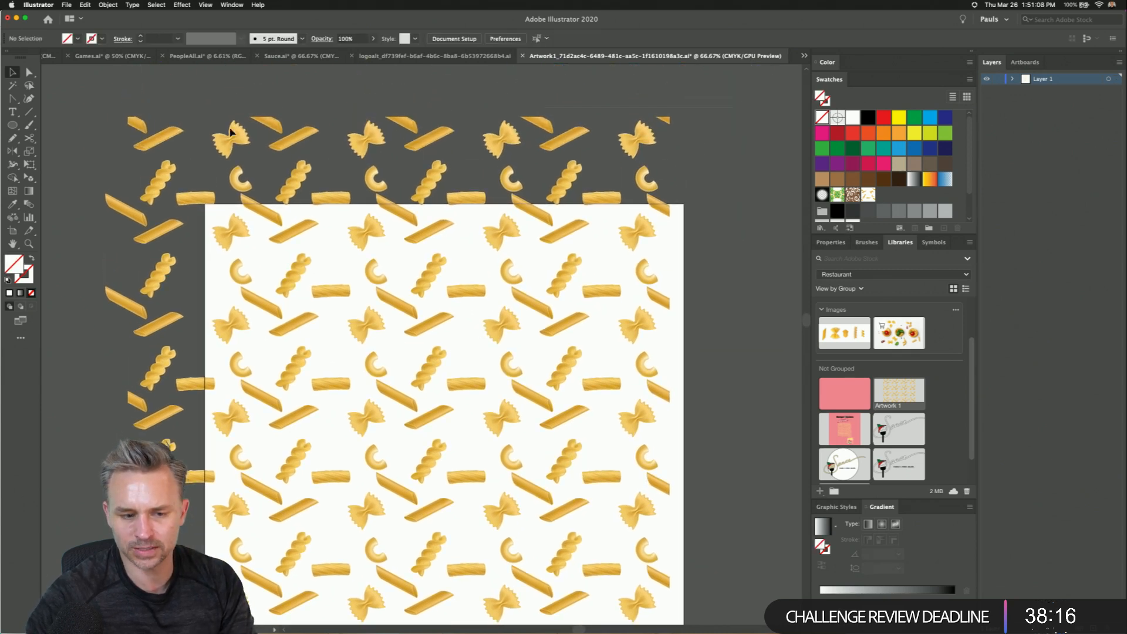
scroll(173, 85, down, 5)
drag(149, 75, 273, 610)
key(Delete)
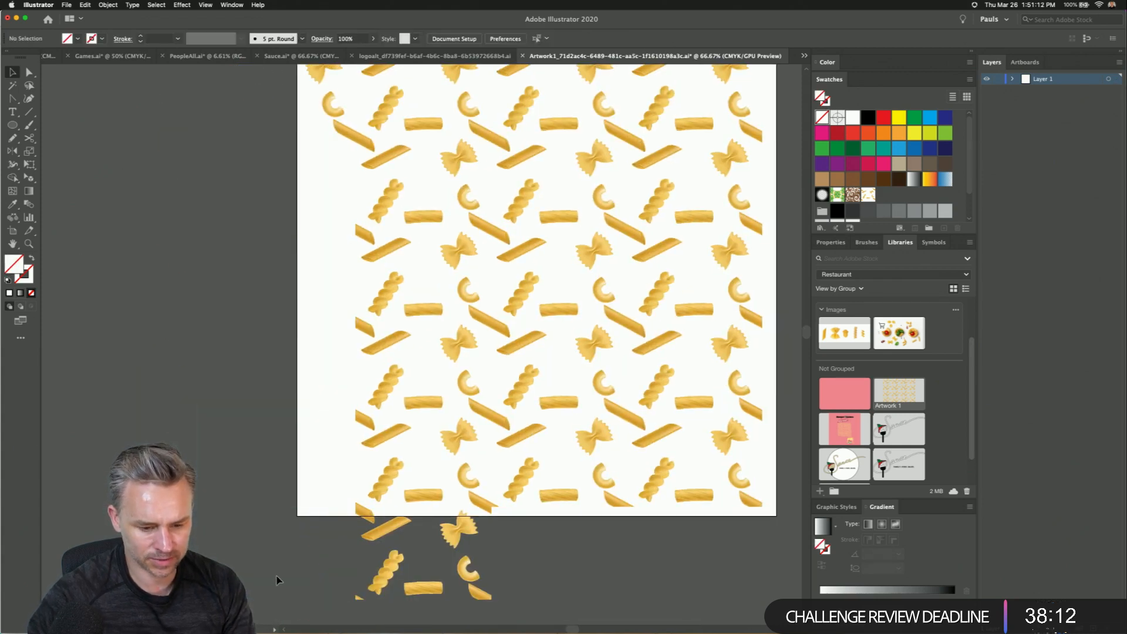
drag(263, 536, 505, 607)
key(Delete)
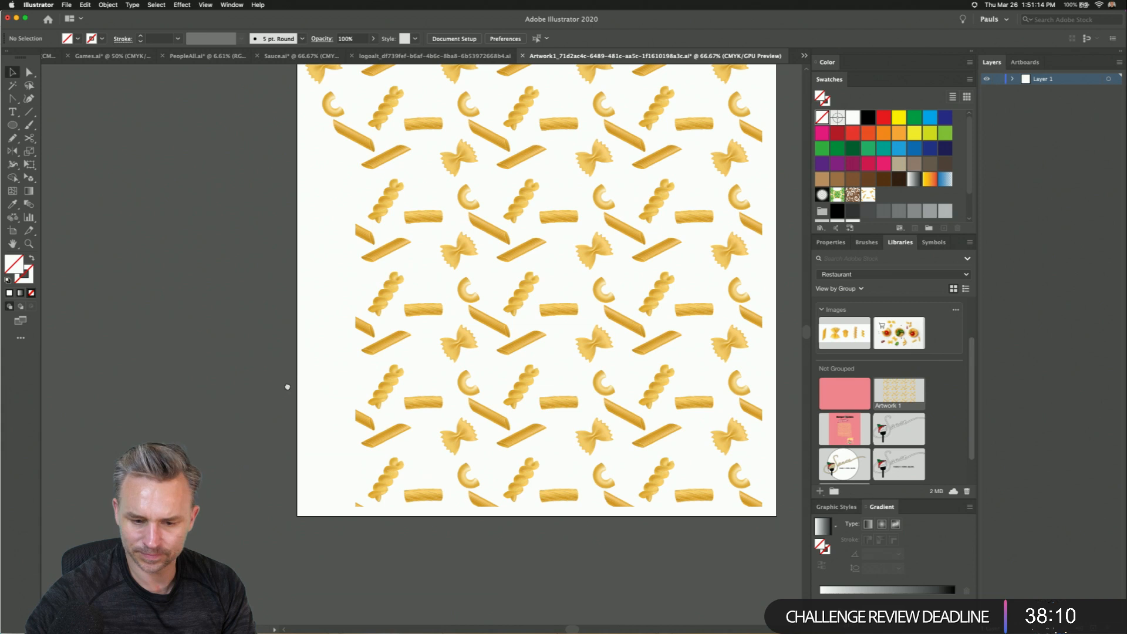
- Ungroup the column of four pasta tiles nearest the artboard's left edge, leaving out the loose penne above it
drag(300, 367, 232, 421)
click(284, 317)
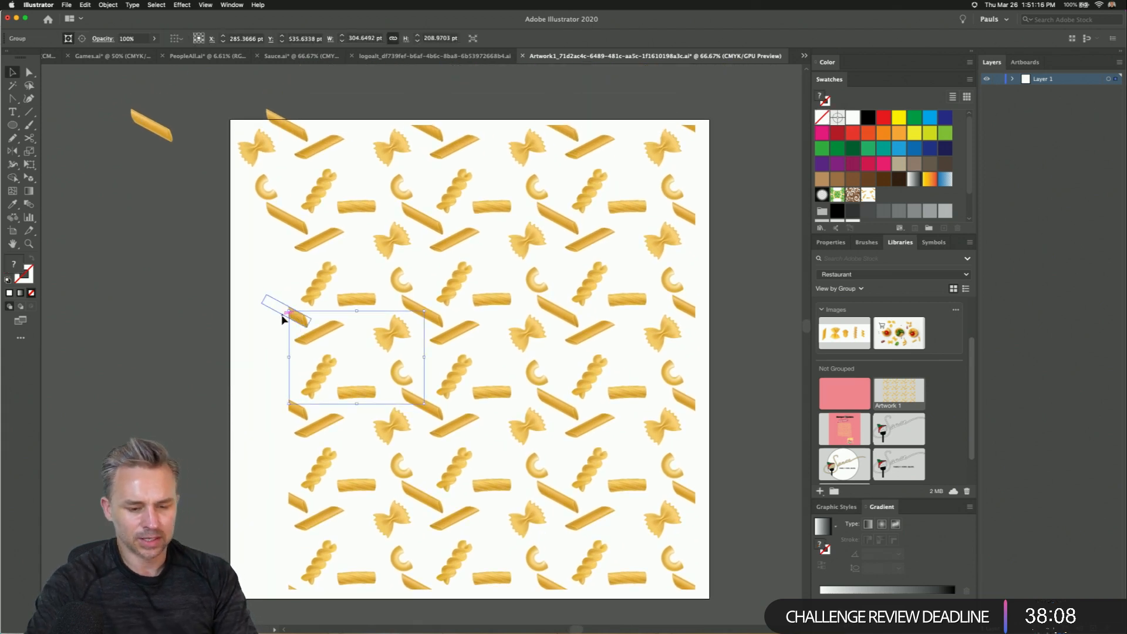
click(236, 476)
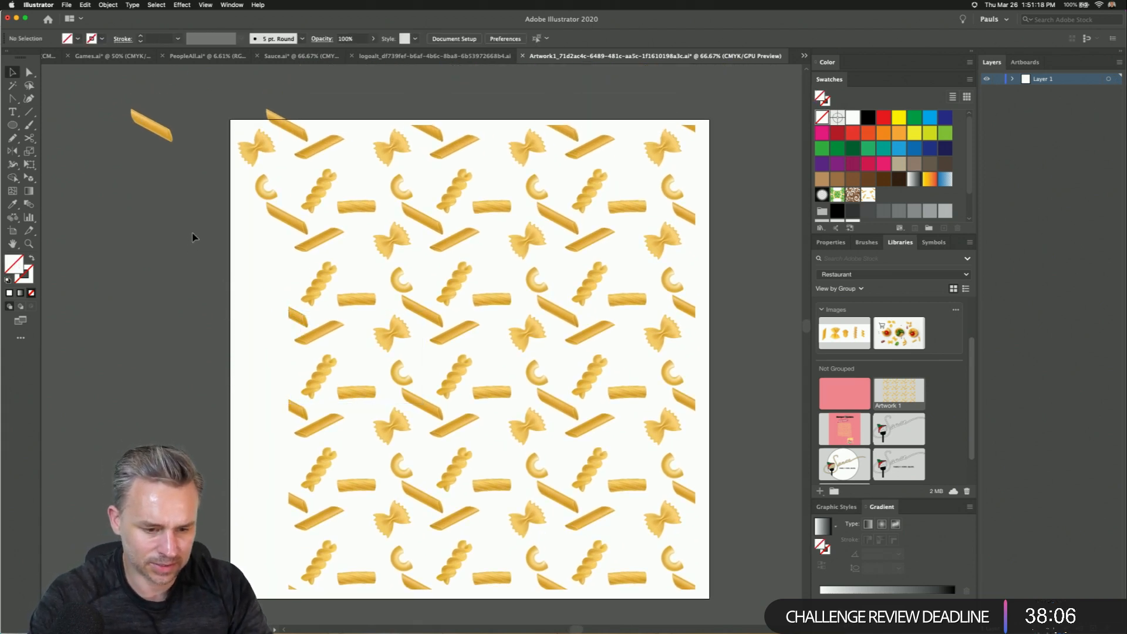
click(286, 439)
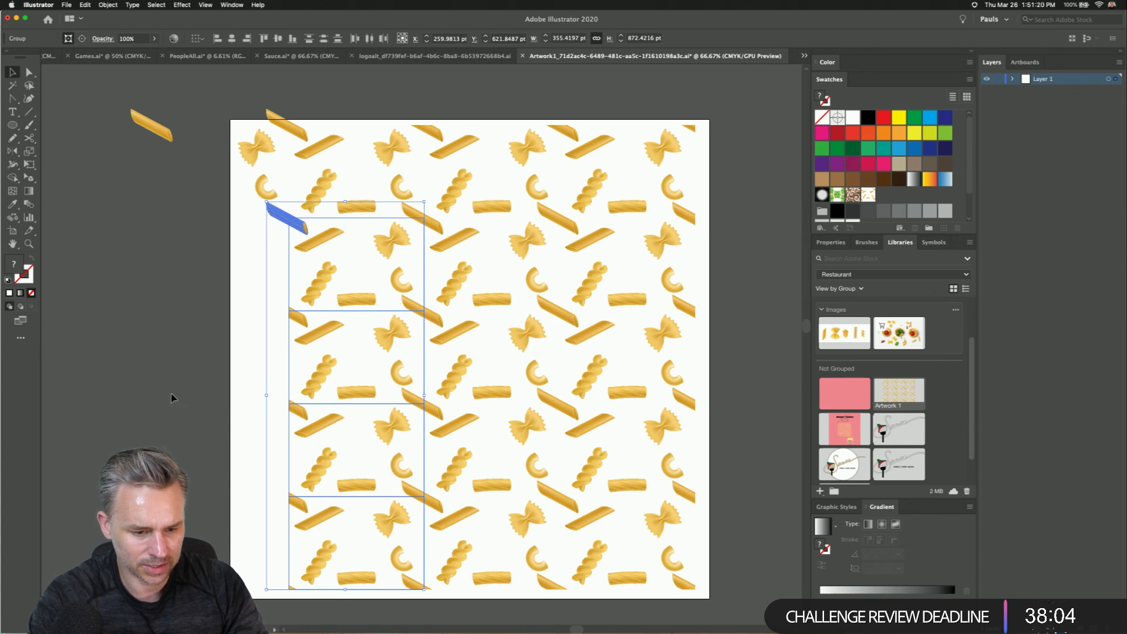
click(222, 292)
drag(352, 574, 353, 575)
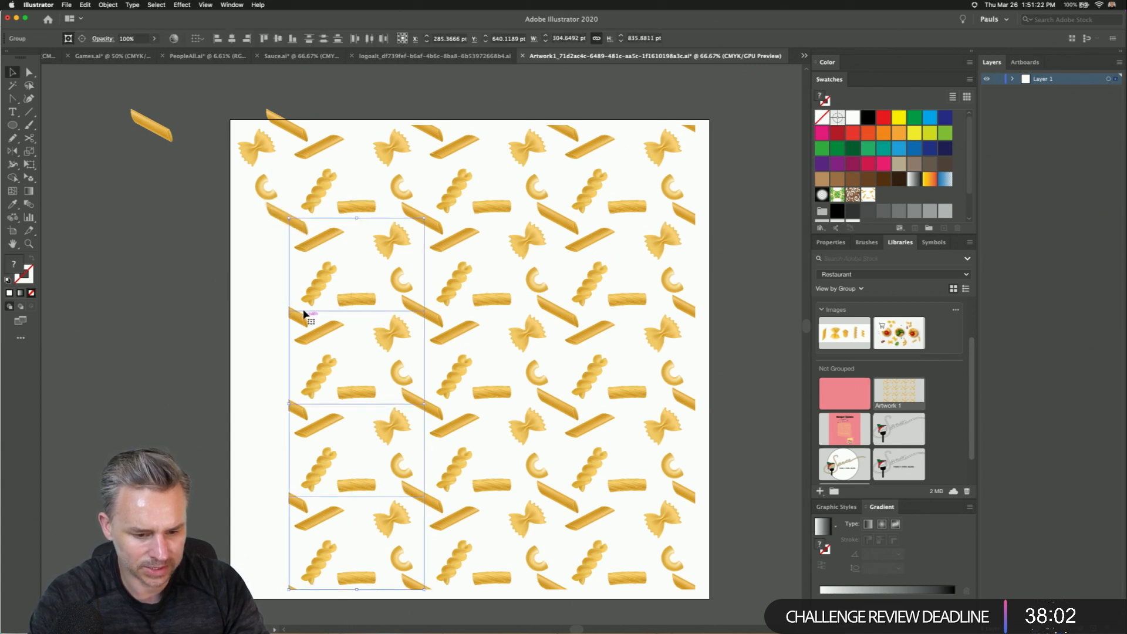
right_click(303, 311)
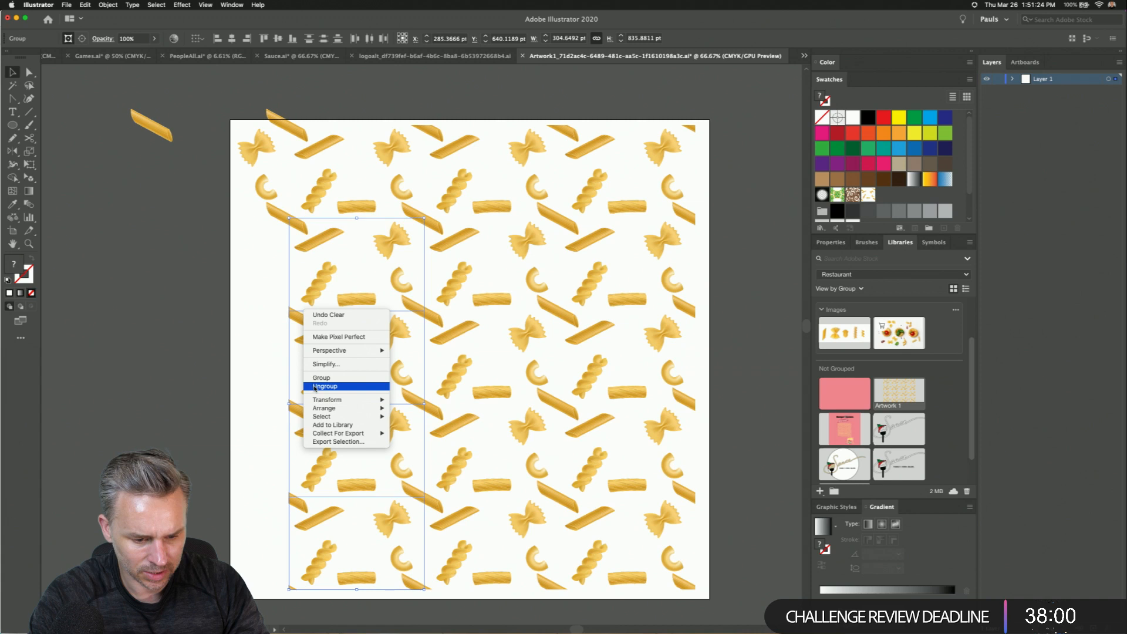
click(311, 378)
- Release the clipping masks of the ungrouped column of four pasta tiles nearest the artboard's left edge
click(257, 284)
drag(355, 522, 354, 522)
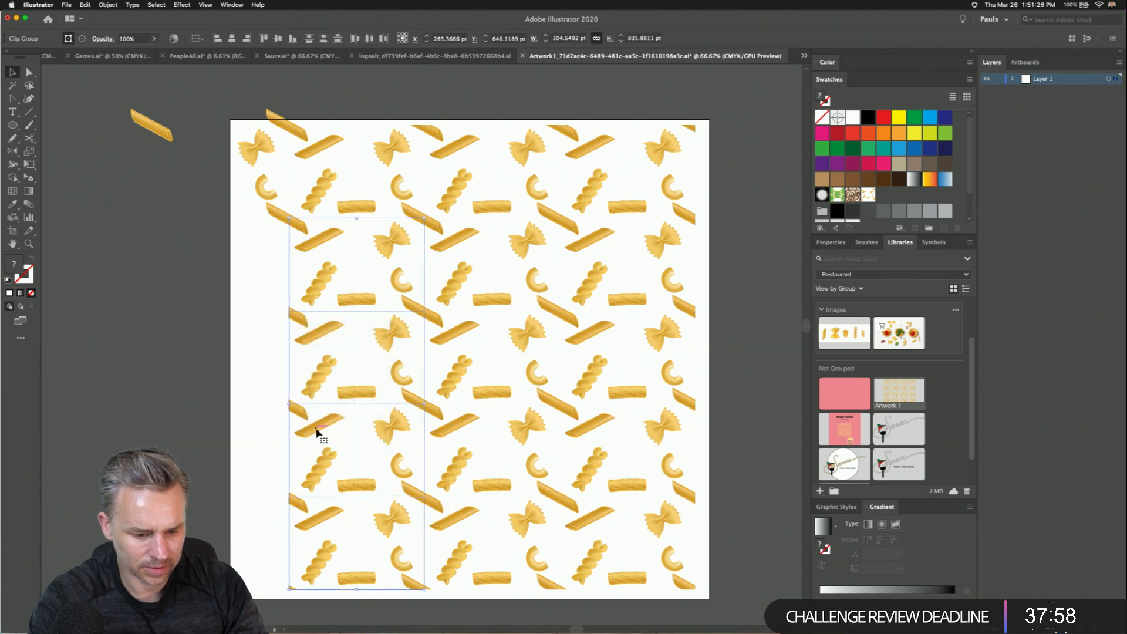
right_click(318, 432)
click(330, 487)
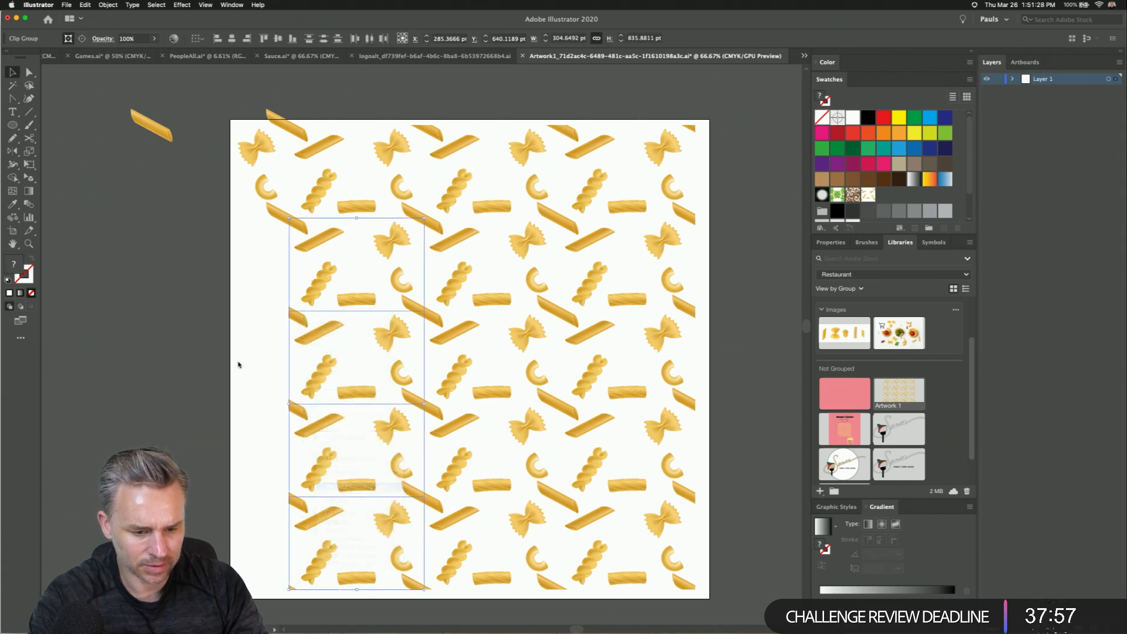
click(200, 337)
- Reposition the second-row and fourth-row penne beside the artboard's left edge, and undo the move of the bottom penne
drag(281, 219, 256, 254)
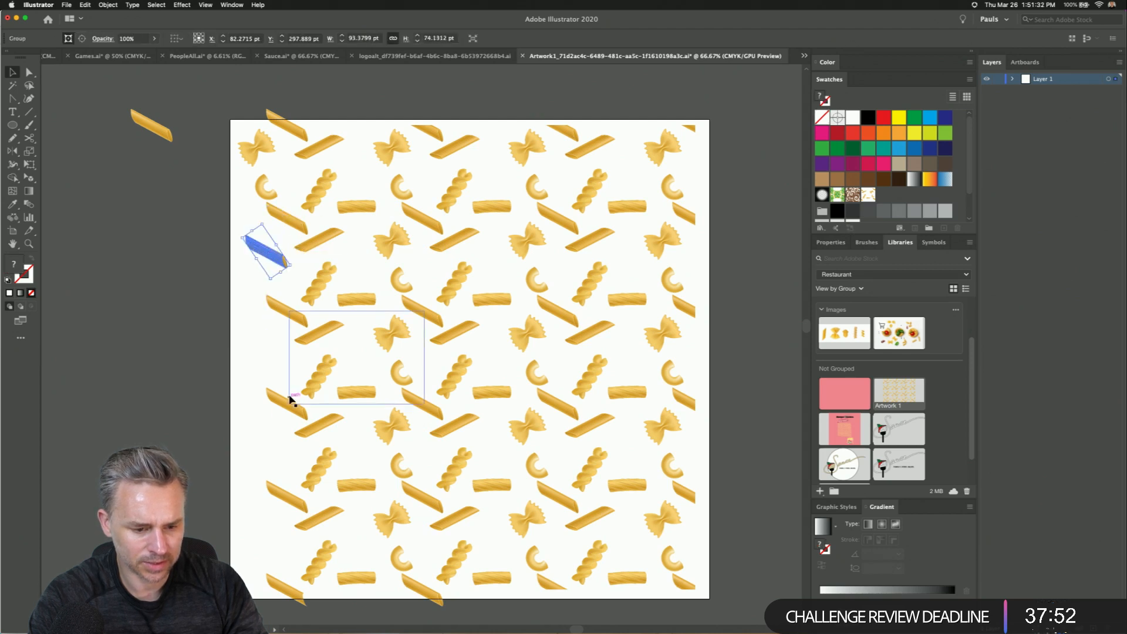
drag(282, 402, 273, 364)
drag(274, 584, 253, 537)
key(super+z)
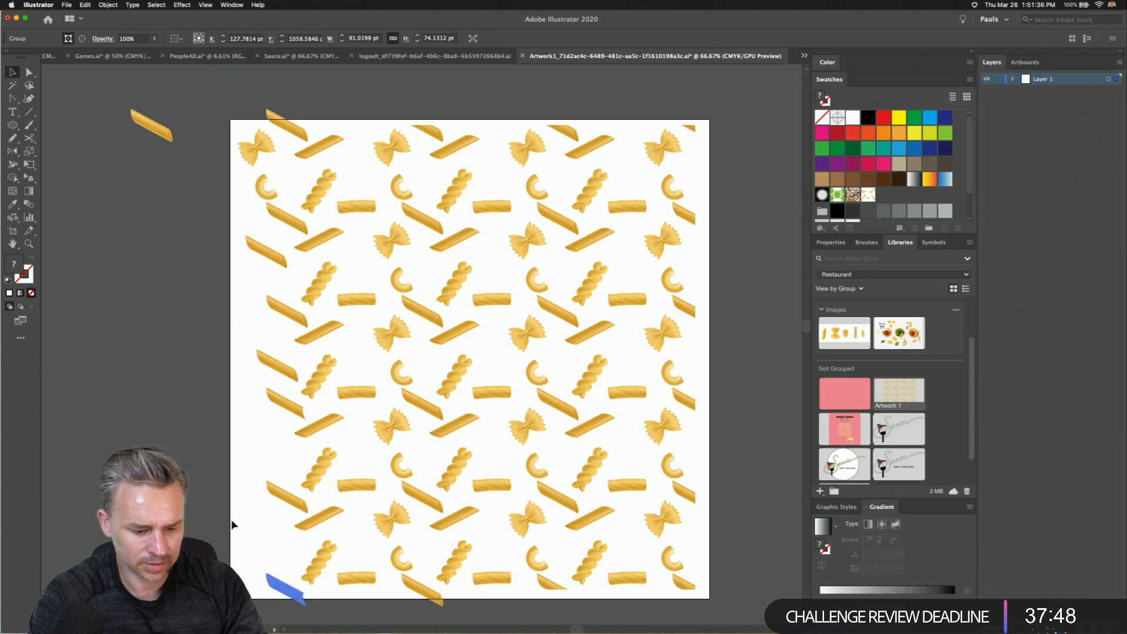
click(216, 512)
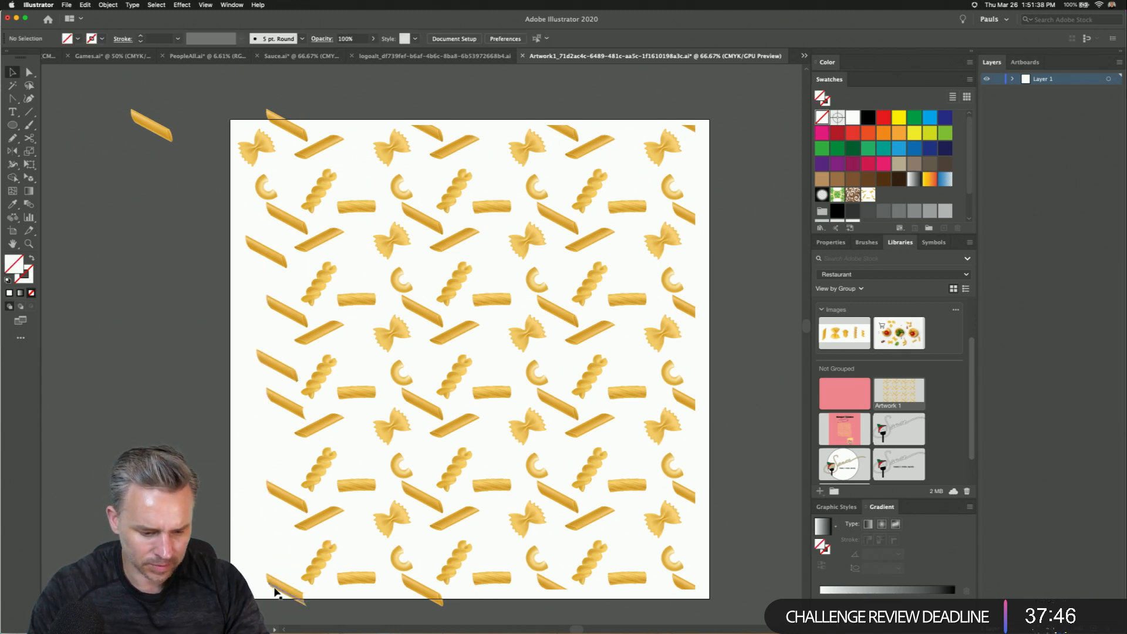
- Ungroup the topmost tile of the column nearest the artboard's left edge and release its clipping mask
drag(276, 115, 295, 130)
right_click(298, 129)
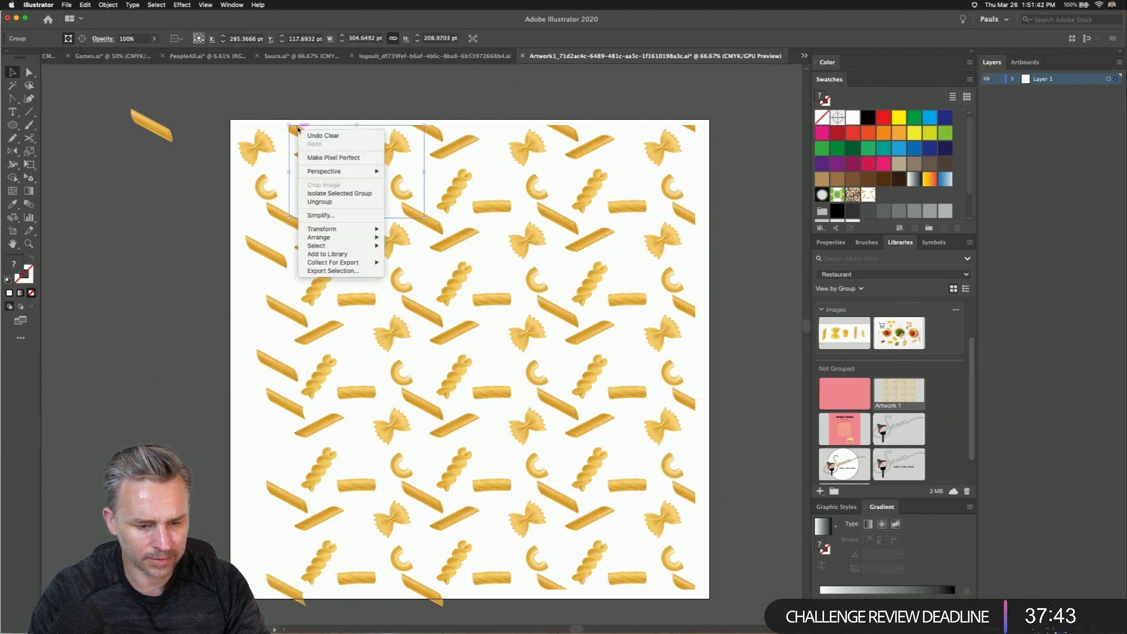
click(320, 202)
right_click(301, 136)
click(341, 209)
click(319, 106)
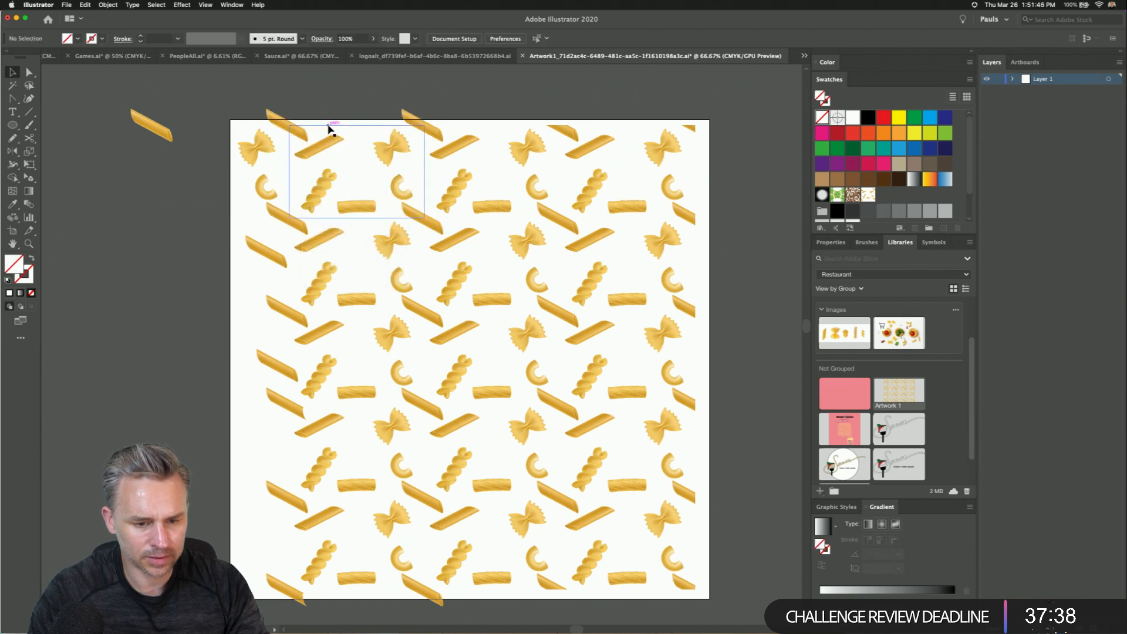
- Ungroup the pasta tile at the artboard's upper-right corner
click(691, 129)
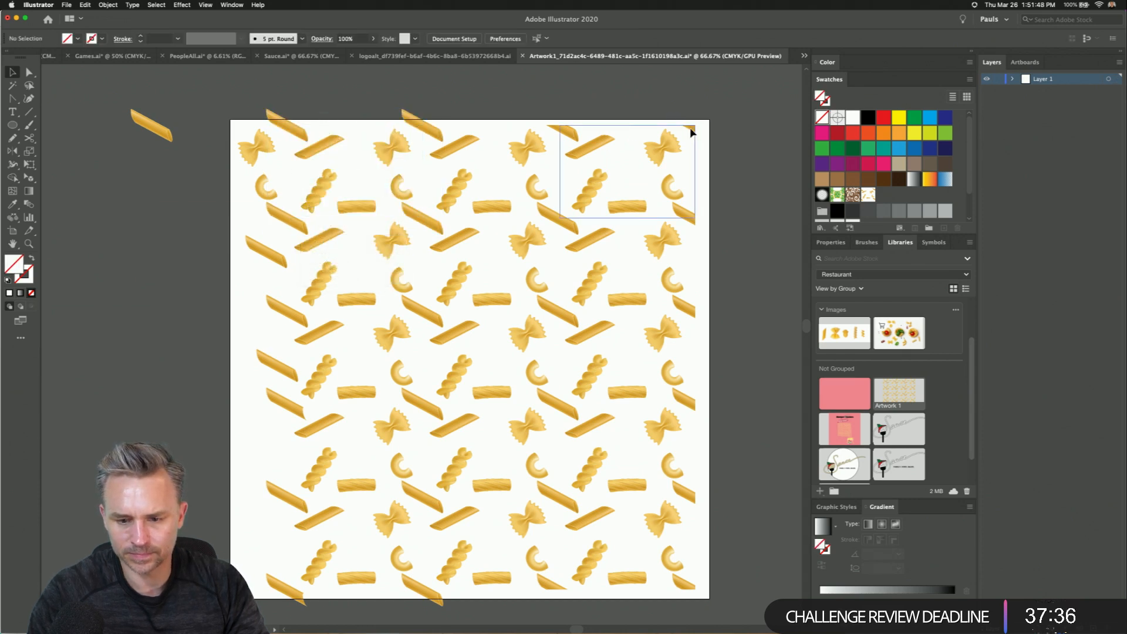
right_click(692, 130)
click(703, 204)
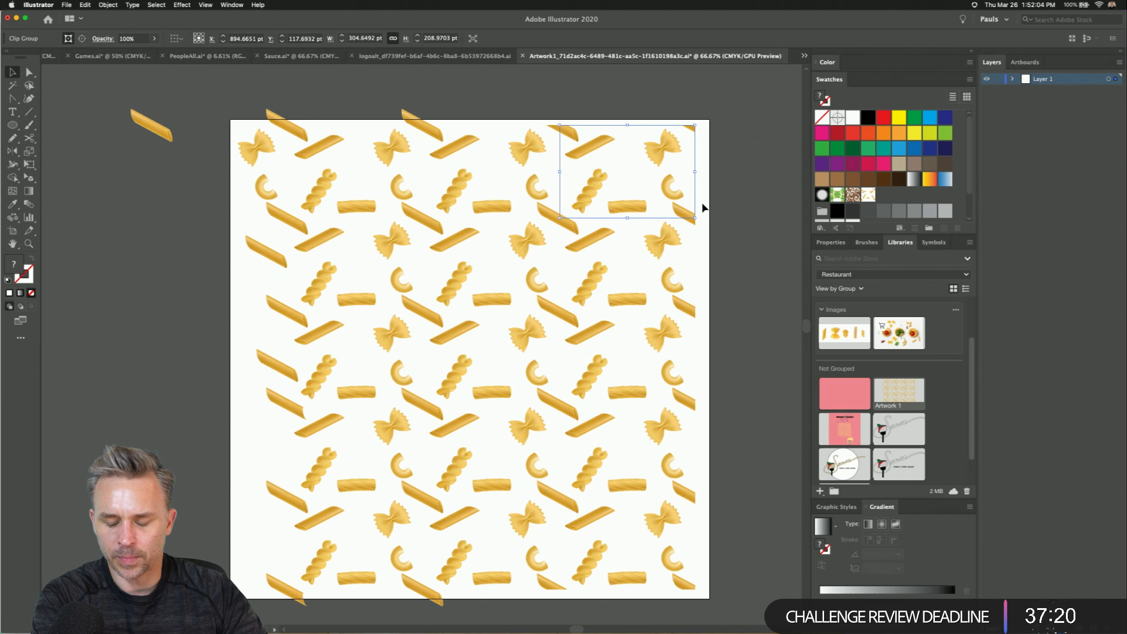
- Open the Misc library and expand its Patterns group
click(886, 275)
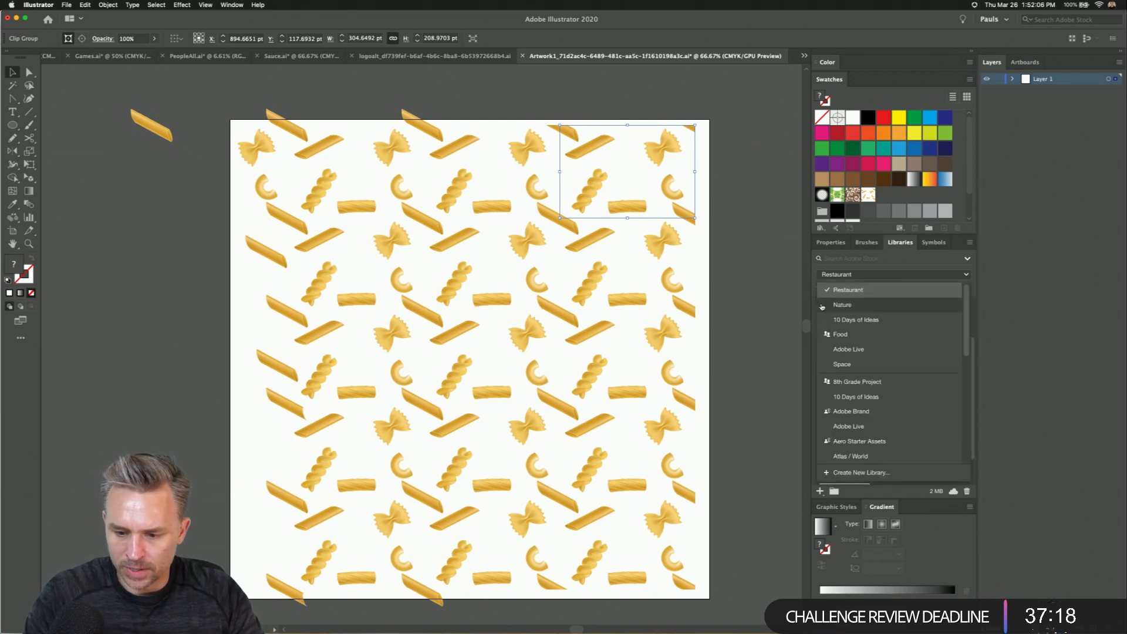
scroll(843, 368, down, 3)
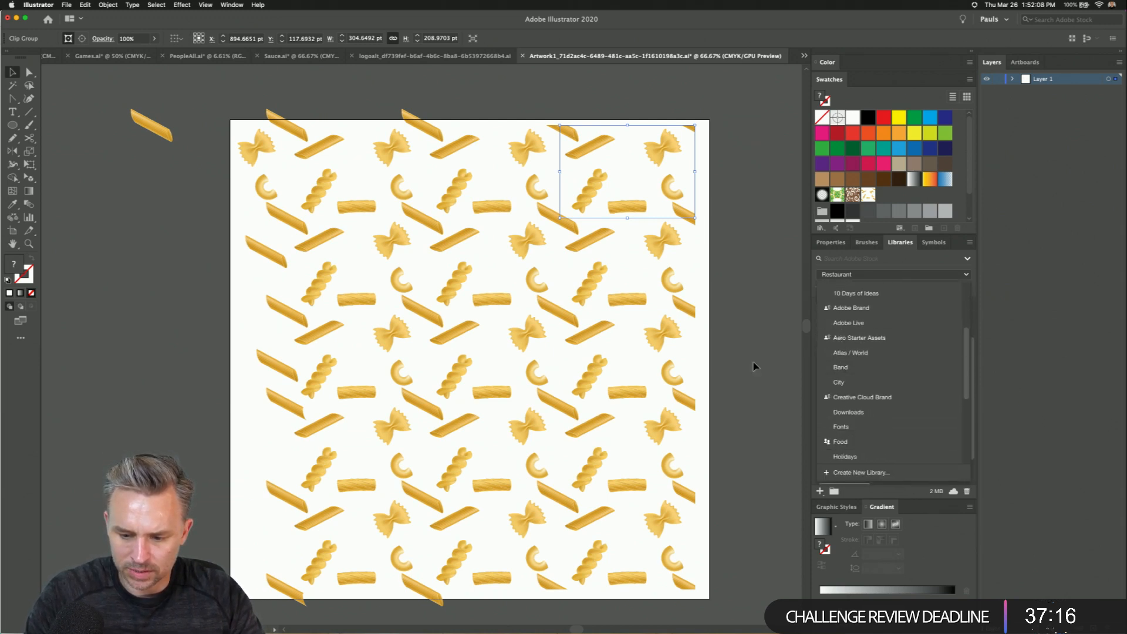
scroll(840, 352, down, 5)
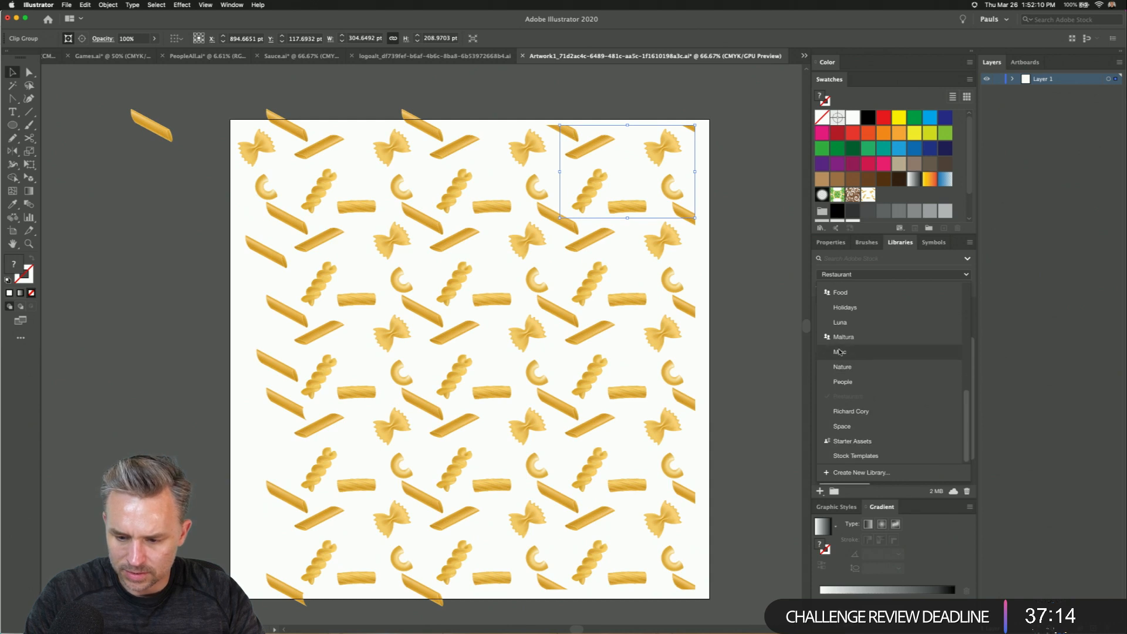
click(840, 352)
click(821, 420)
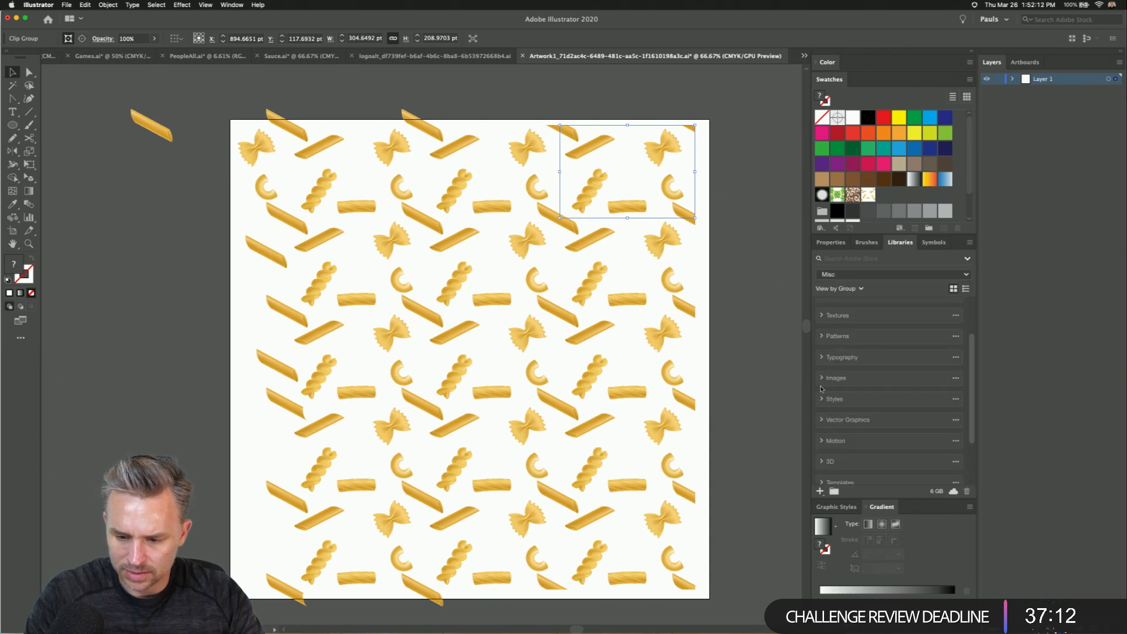
click(821, 336)
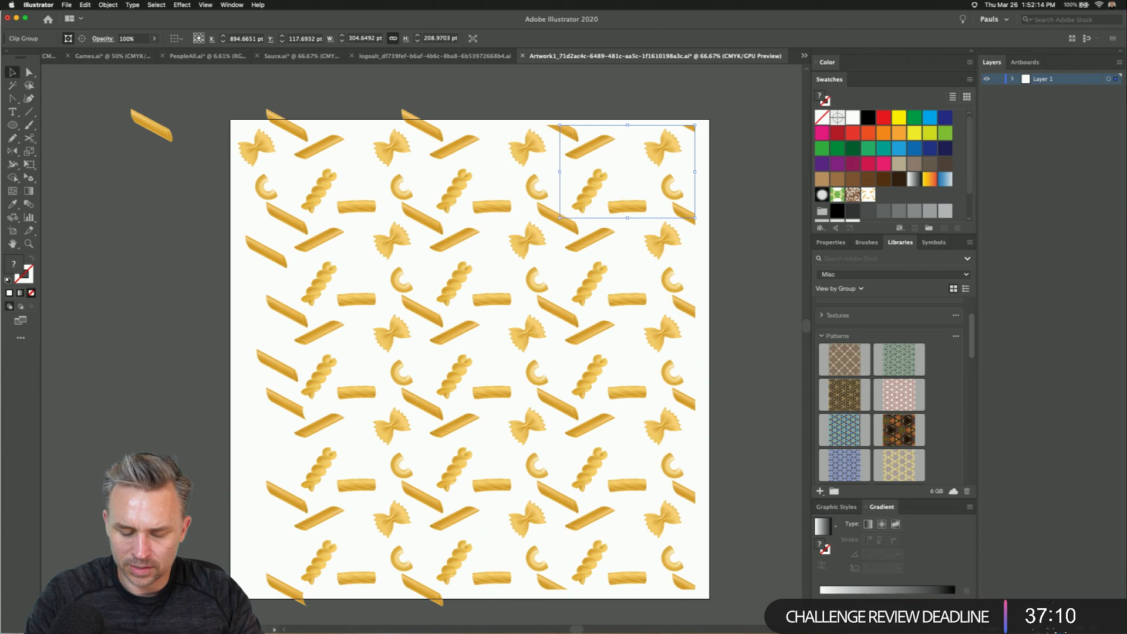
- Switch to Dimension, expand the Patterns group of the Misc library there, and return to Illustrator
mouse_move(226, 622)
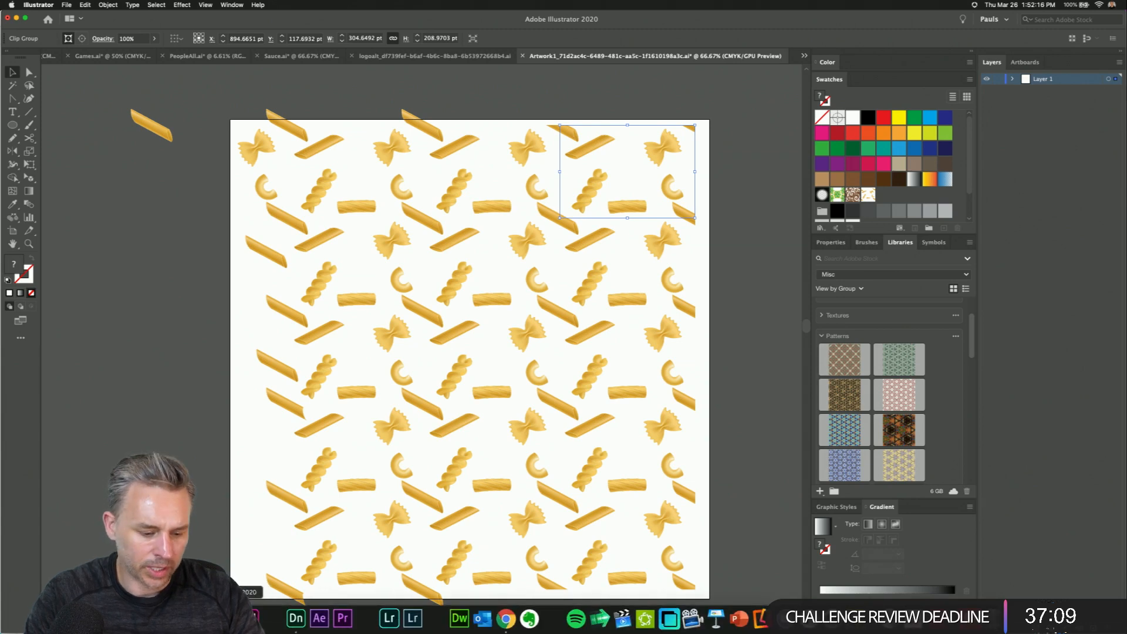
click(296, 618)
click(43, 38)
click(43, 38)
click(45, 64)
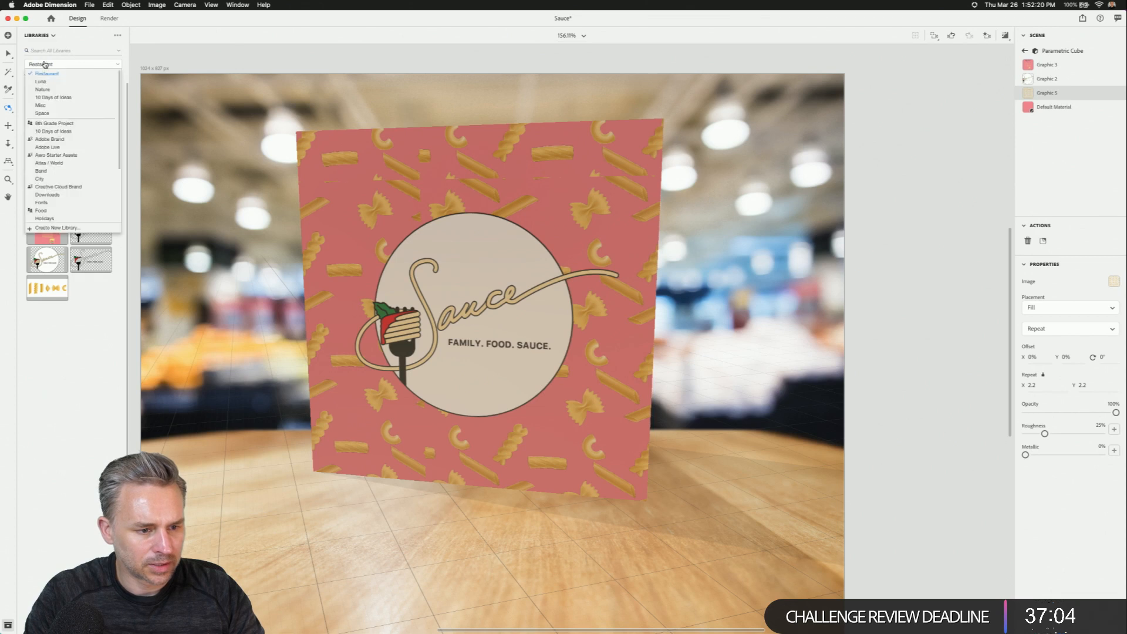
click(41, 105)
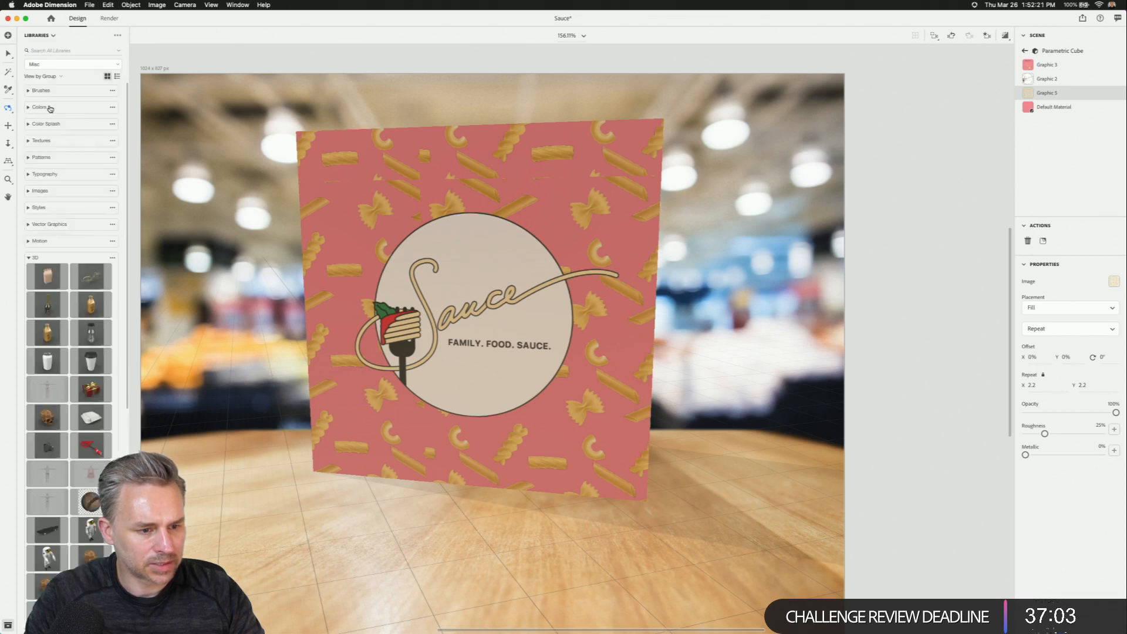
click(29, 157)
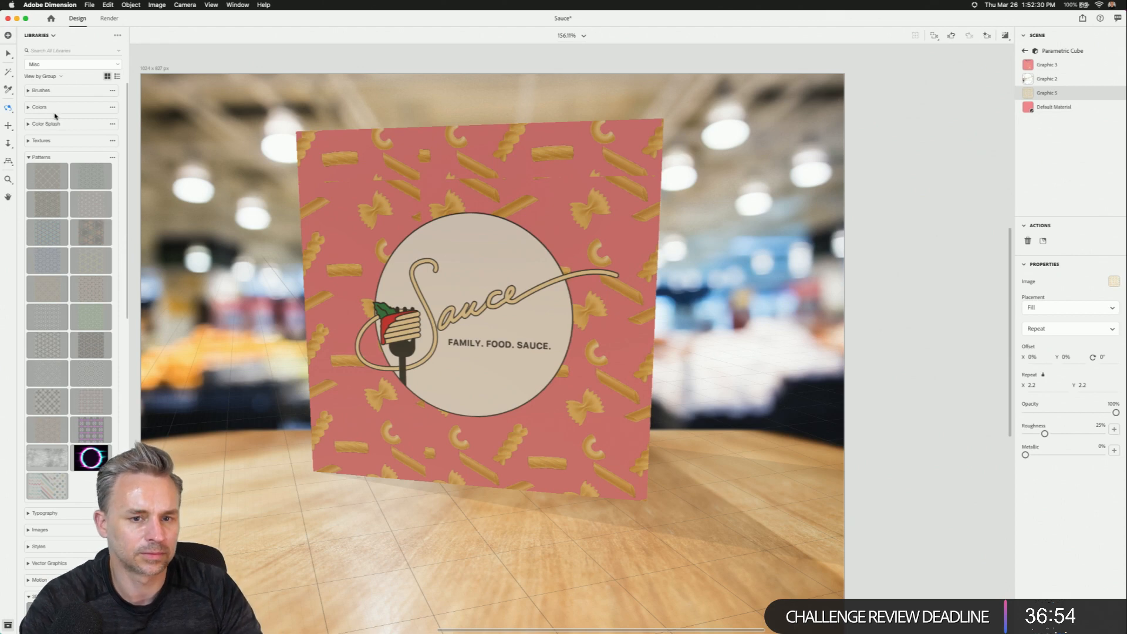
click(17, 19)
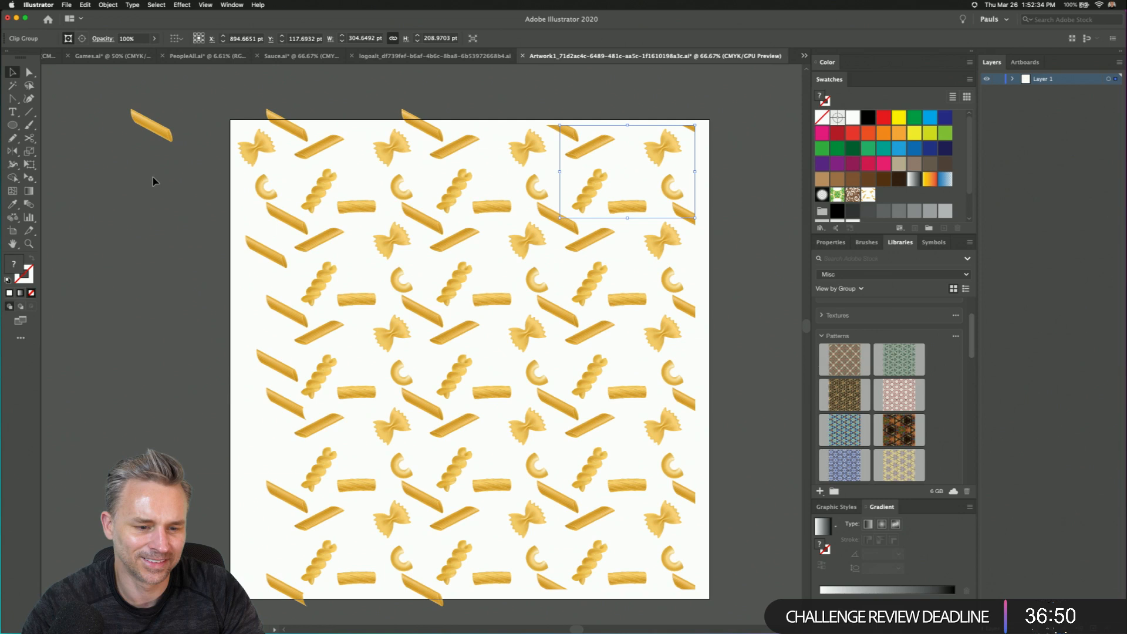
- Delete the leftmost penne crossing the artboard's top edge and move the next penne out above the artboard
click(285, 123)
key(Delete)
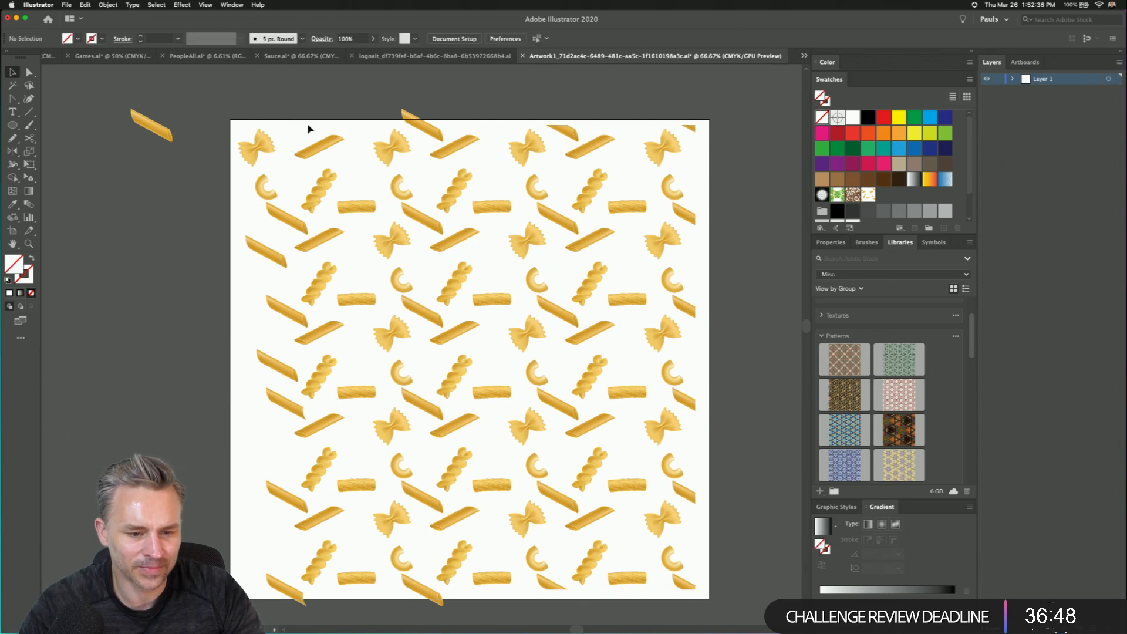
click(412, 123)
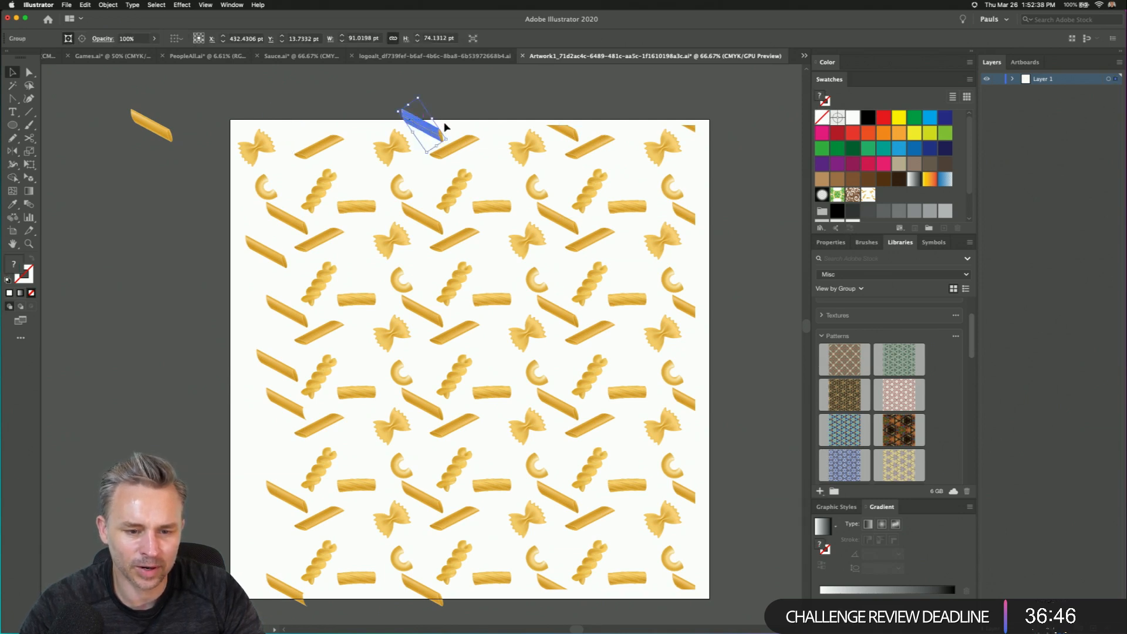
click(432, 137)
click(415, 109)
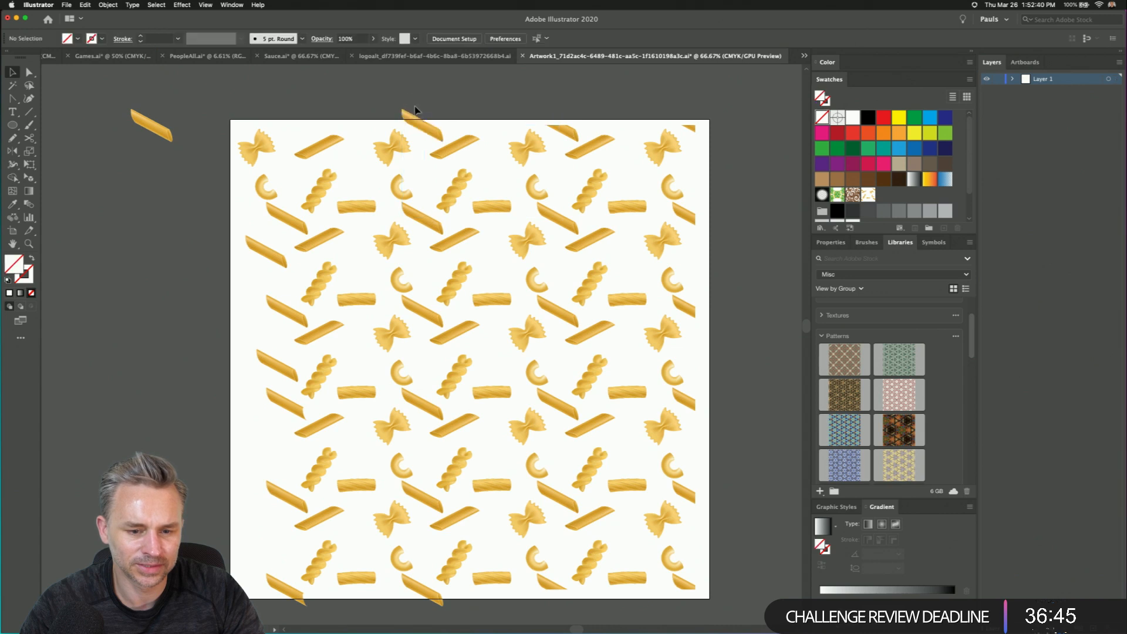
drag(420, 125, 356, 106)
- Ungroup the middle pasta tile along the artboard's top edge
click(435, 132)
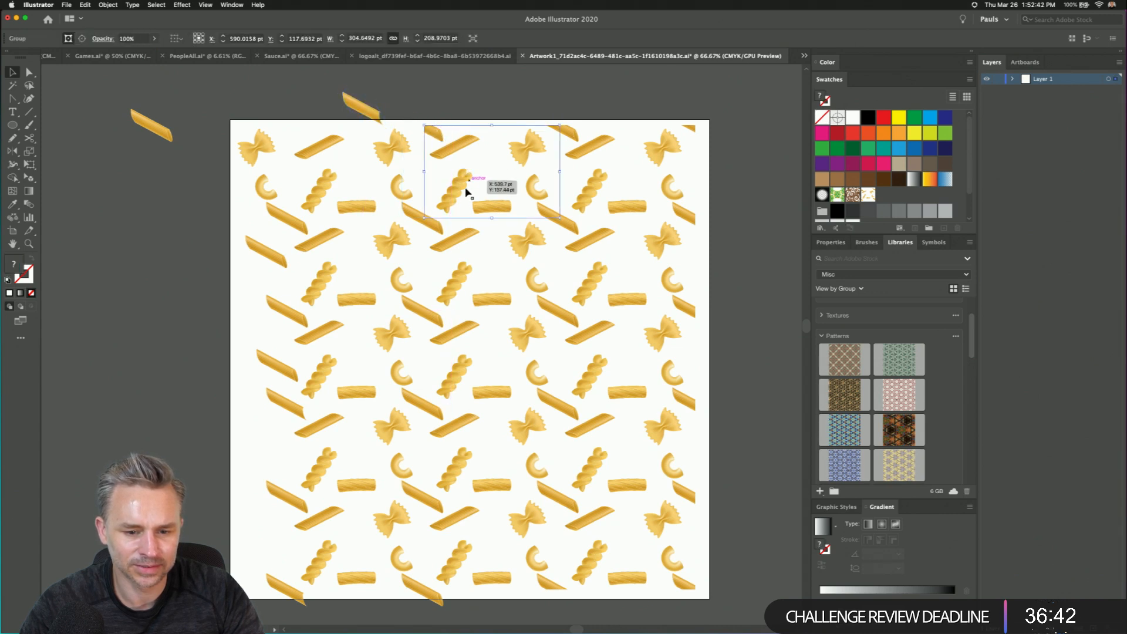
right_click(422, 134)
click(464, 201)
click(428, 101)
right_click(434, 134)
click(402, 104)
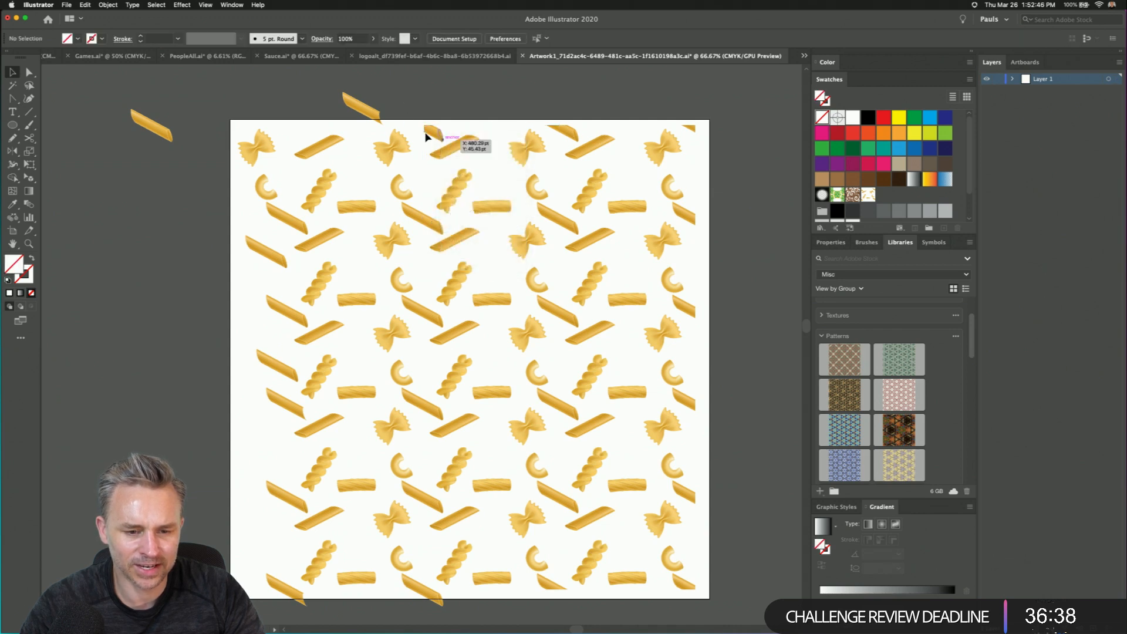
click(427, 134)
click(418, 90)
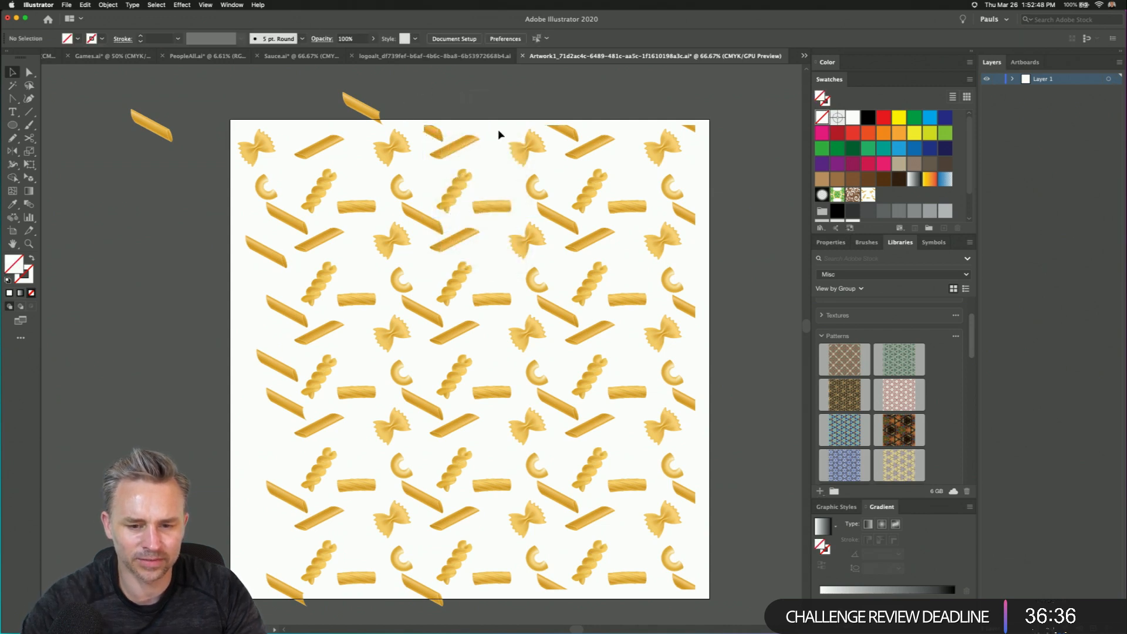
- Nudge the two rightmost tiles of the top row slightly upward and release their clipping masks
drag(594, 172, 594, 172)
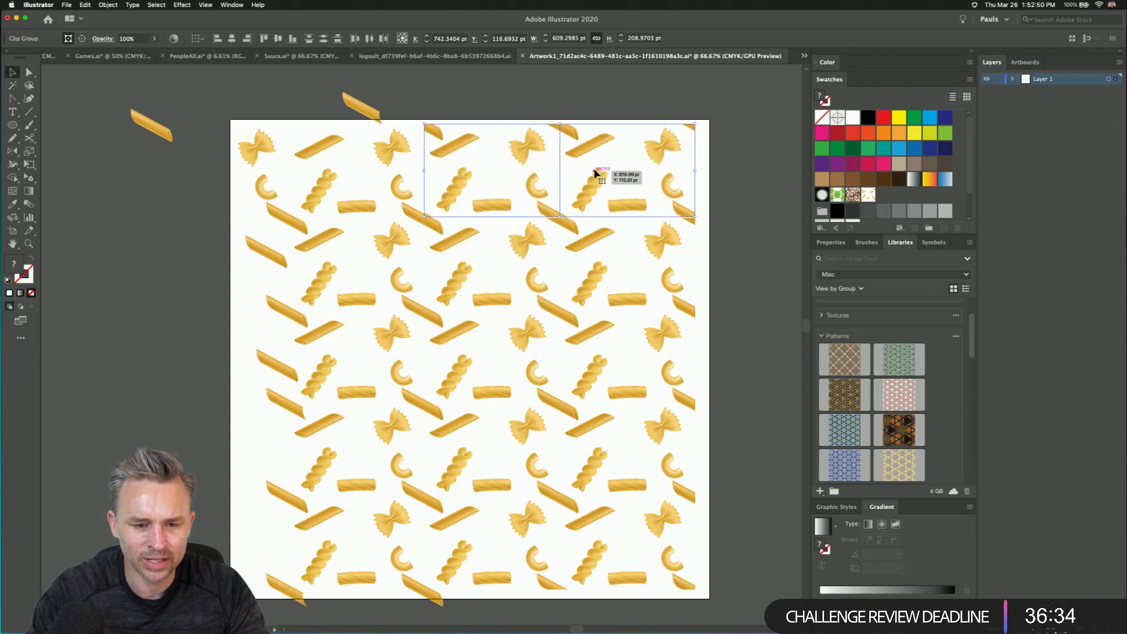
key(Down)
key(Down)
key(Down)
key(Down)
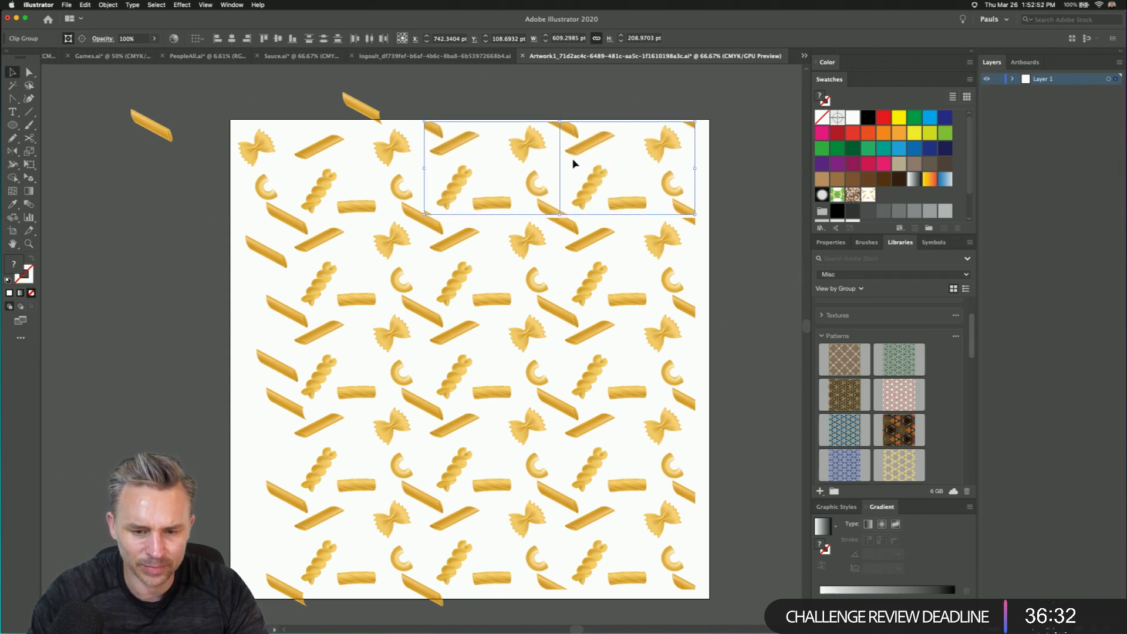
right_click(432, 130)
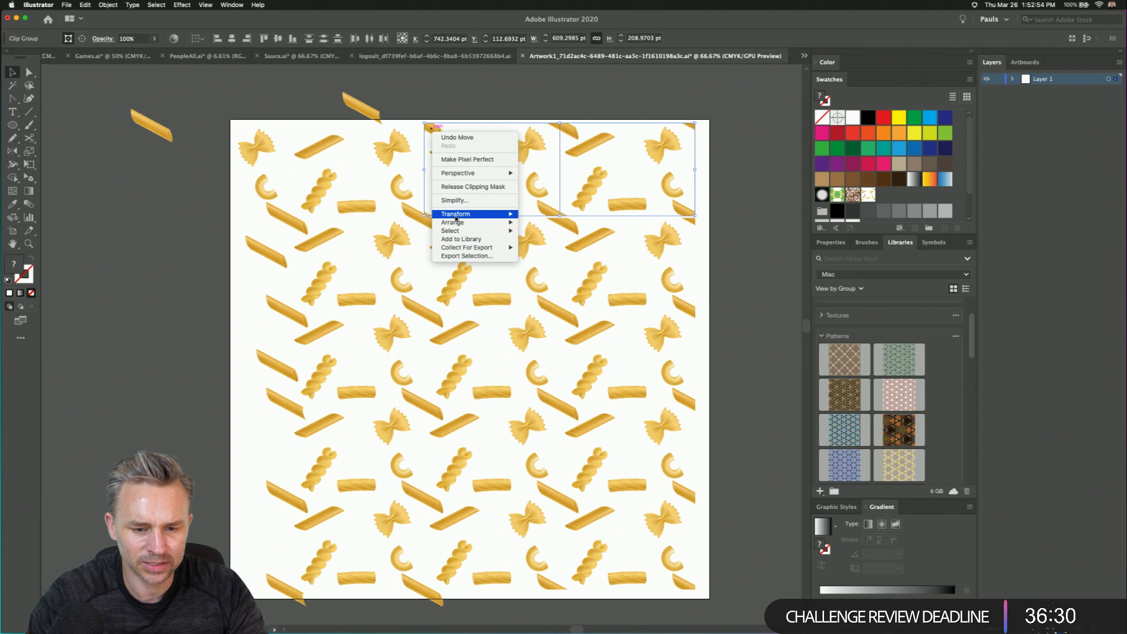
click(456, 187)
click(485, 104)
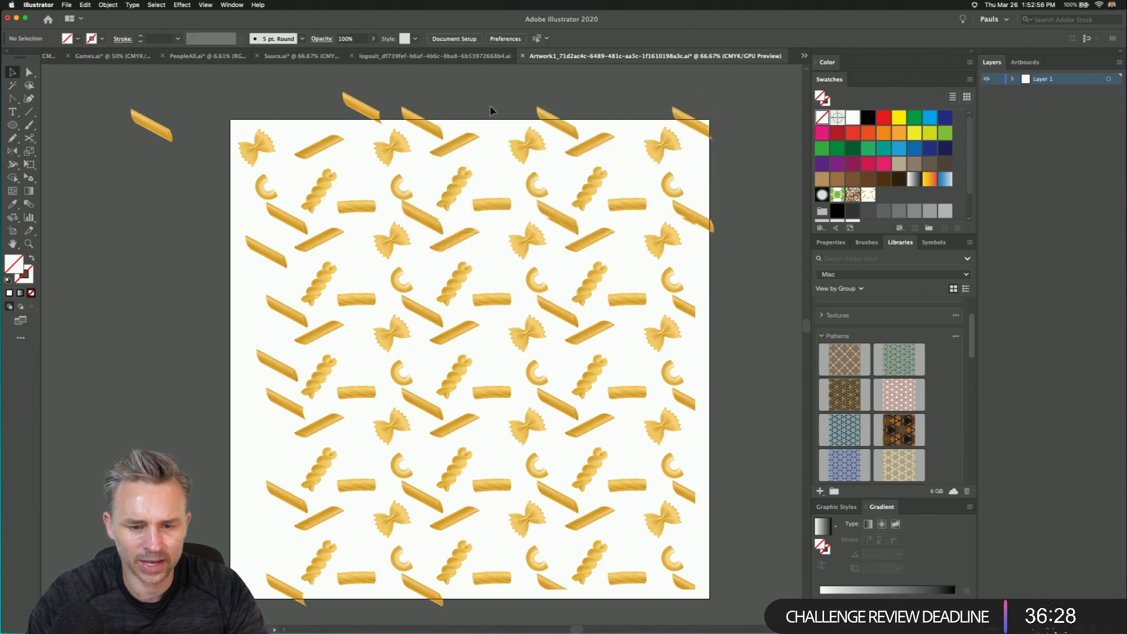
- Delete the three penne crossing the artboard's top edge on the two released tiles
click(418, 118)
key(Delete)
click(546, 119)
key(Delete)
click(670, 118)
key(Delete)
- Ungroup the upper-right corner's pasta shapes and delete the penne crossing the artboard's right edge
drag(561, 312, 706, 223)
right_click(706, 223)
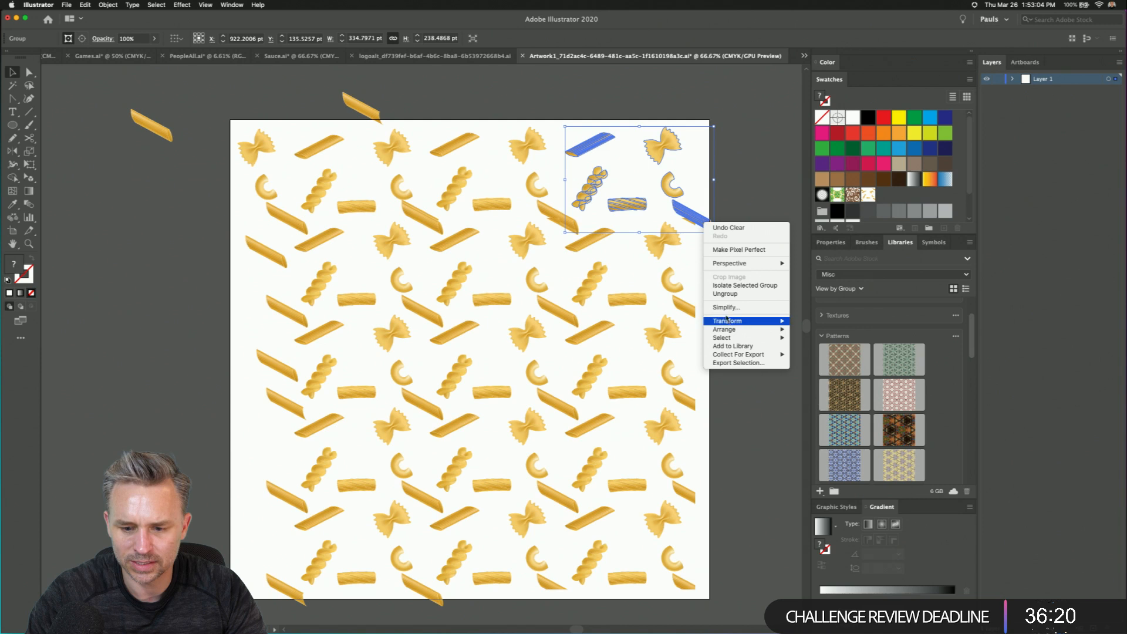
click(744, 296)
click(741, 226)
click(701, 222)
key(Delete)
- Ungroup the second-row tile at the artboard's right edge, release its clipping mask and delete its upper penne crossing the edge
click(693, 221)
right_click(693, 221)
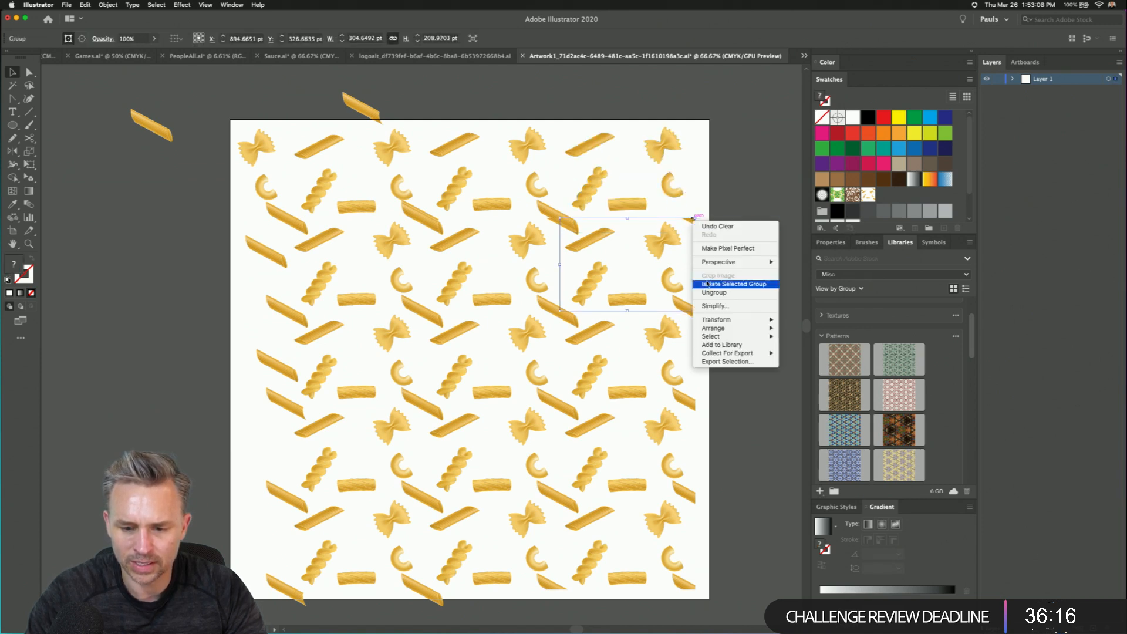
click(734, 292)
right_click(673, 242)
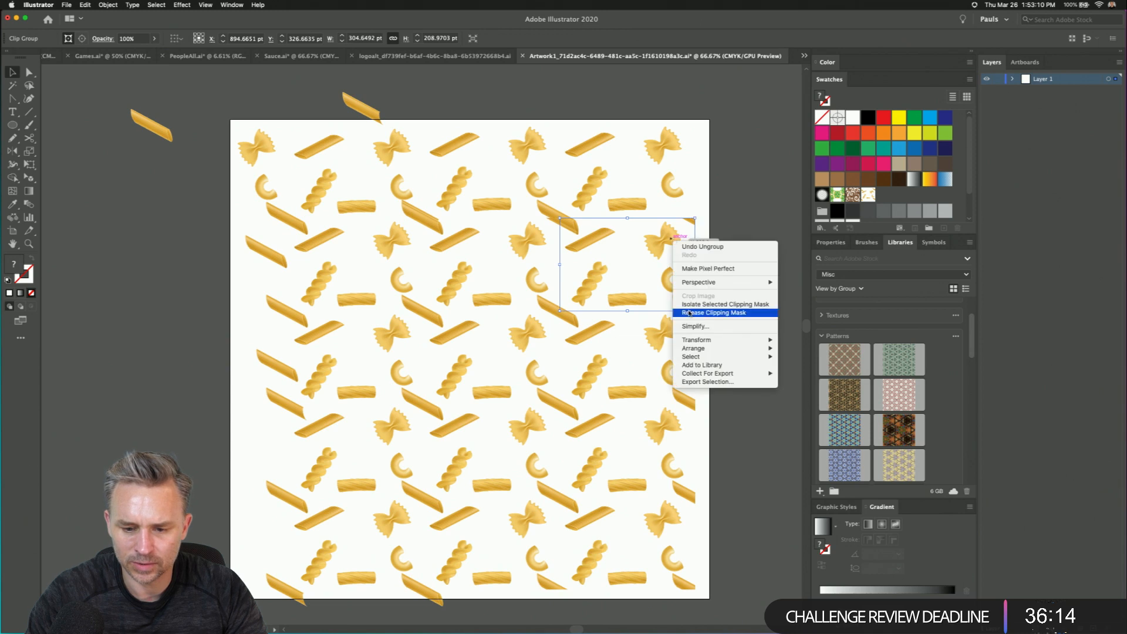
click(689, 313)
click(745, 206)
click(707, 222)
key(Delete)
click(699, 326)
key(Delete)
key(super+z)
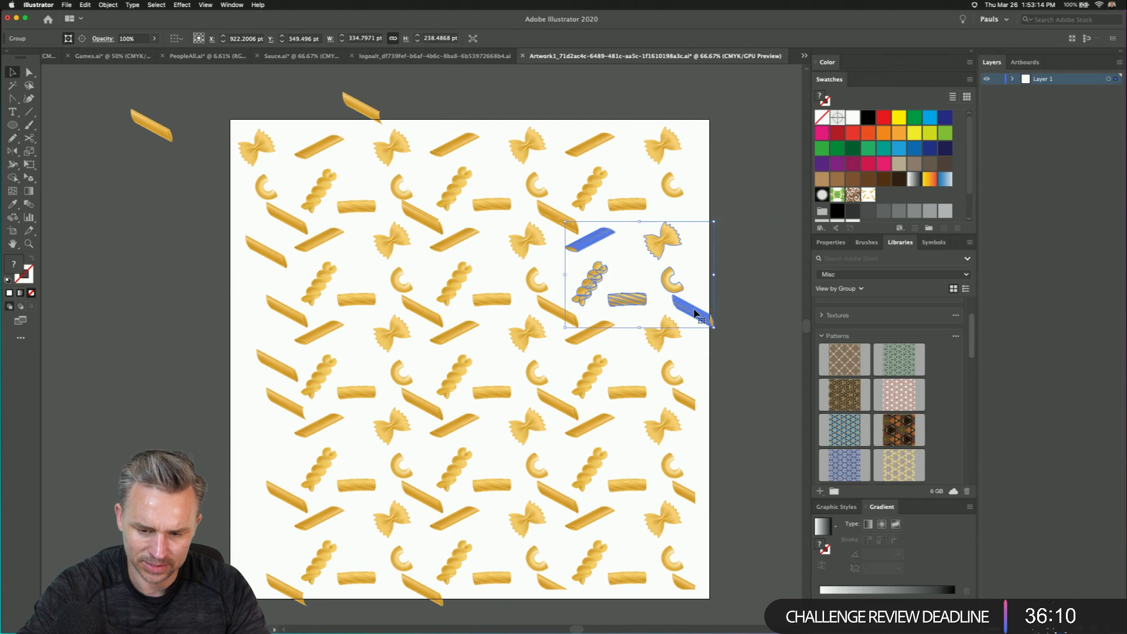
- Ungroup the second-row pasta shapes at the artboard's right edge and delete their lower penne crossing the edge
right_click(692, 307)
click(717, 383)
click(697, 317)
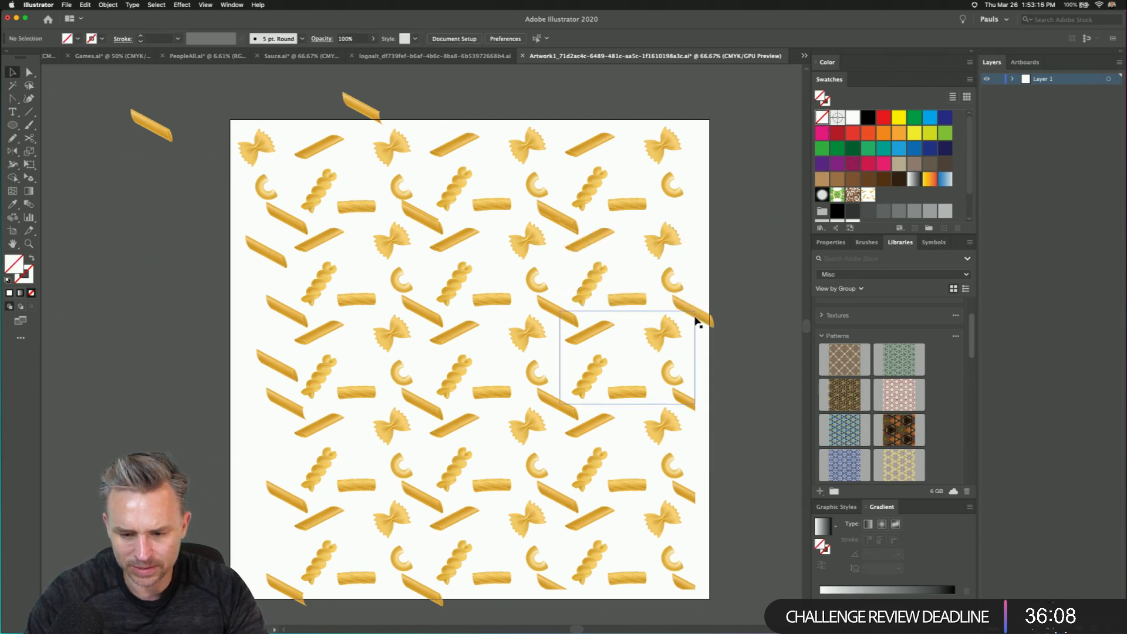
click(703, 319)
key(Delete)
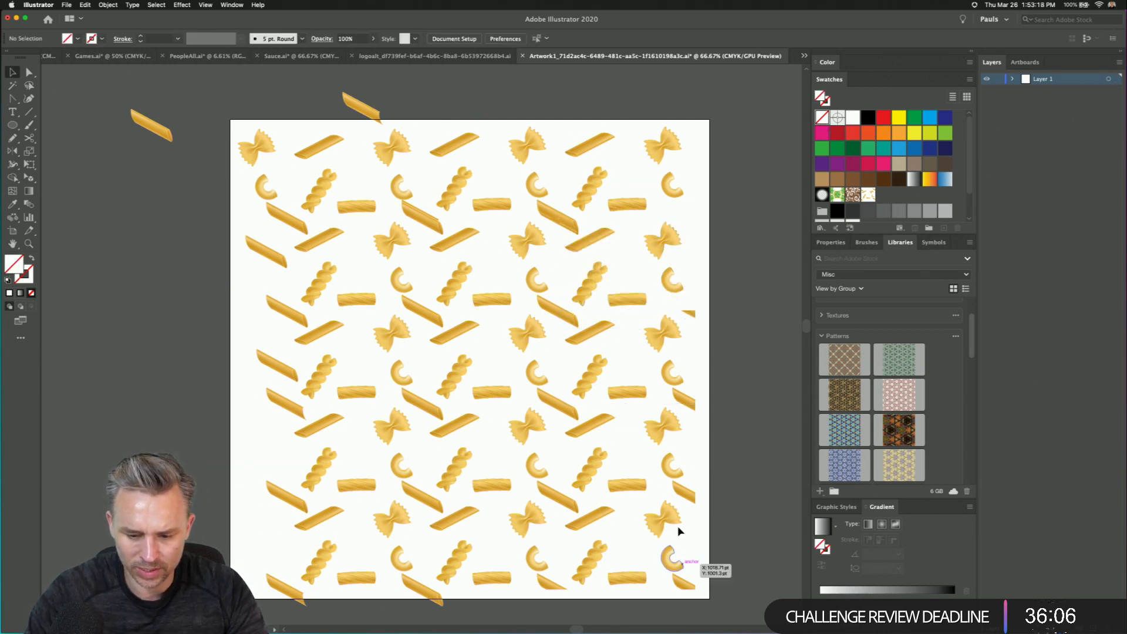
- Ungroup the three lower tiles at the artboard's right edge and release their clipping masks
click(691, 316)
shift+click(652, 583)
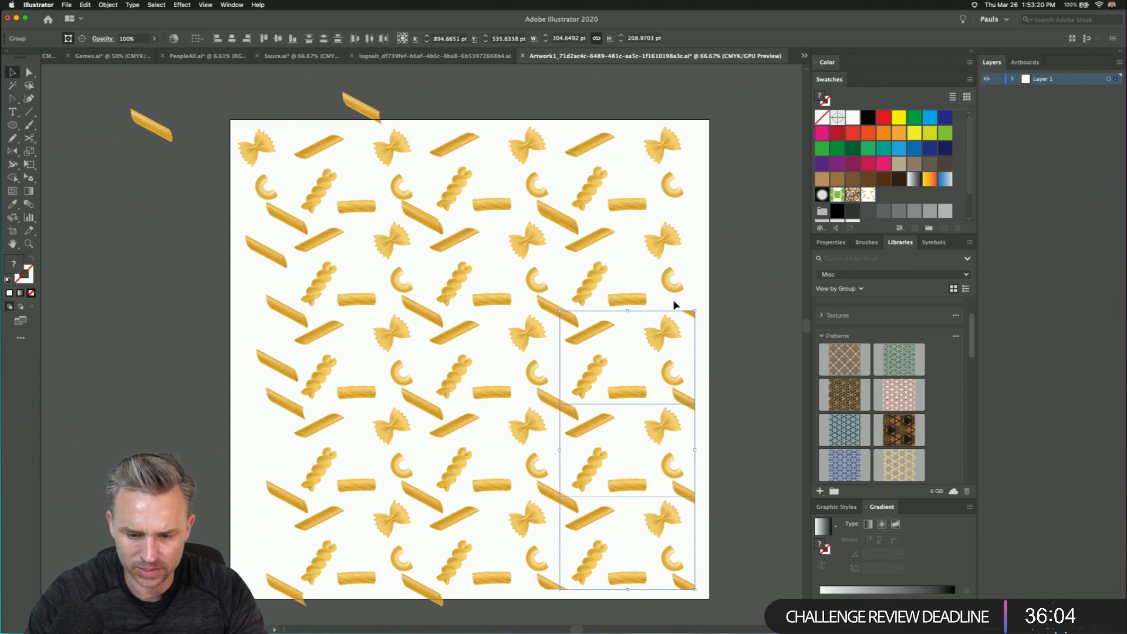
right_click(658, 331)
click(679, 408)
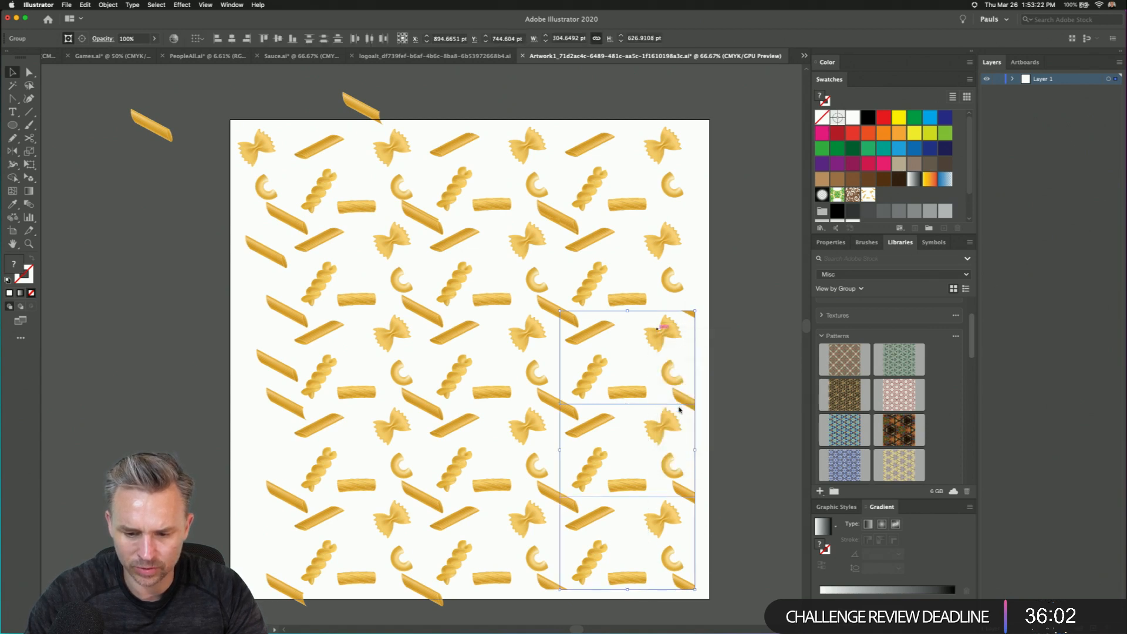
right_click(656, 333)
click(681, 389)
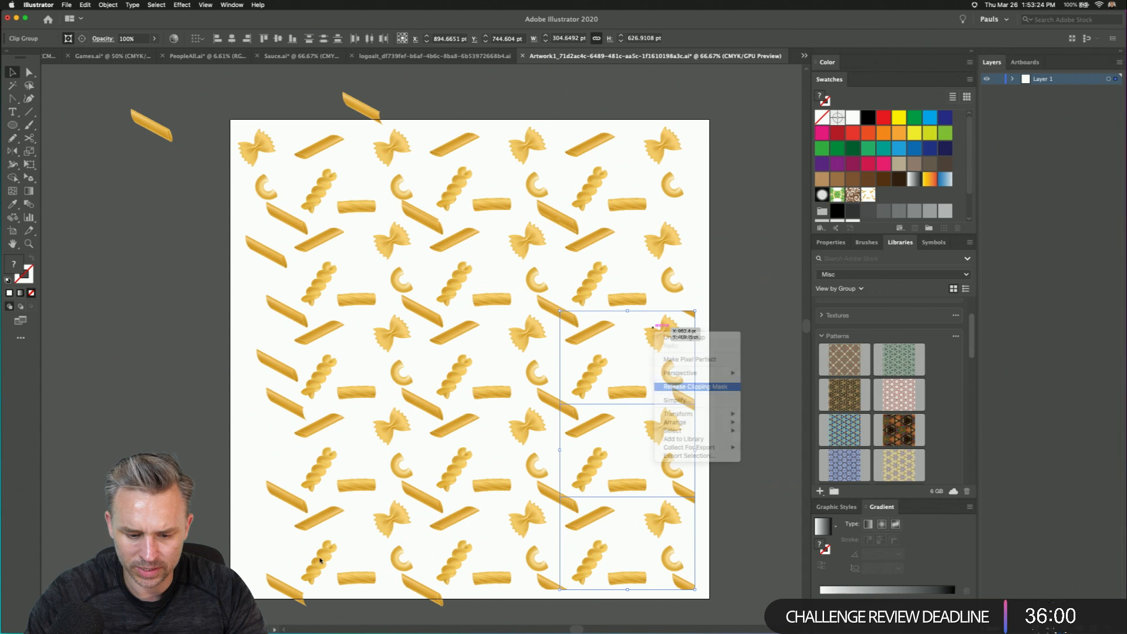
click(194, 505)
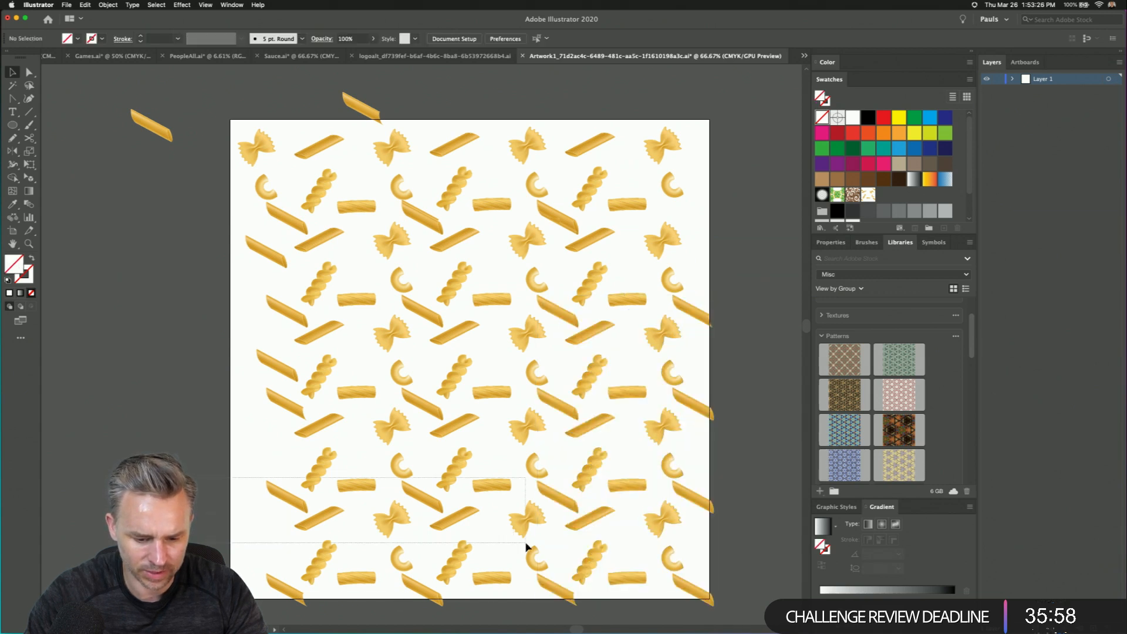
drag(527, 547, 478, 513)
right_click(478, 513)
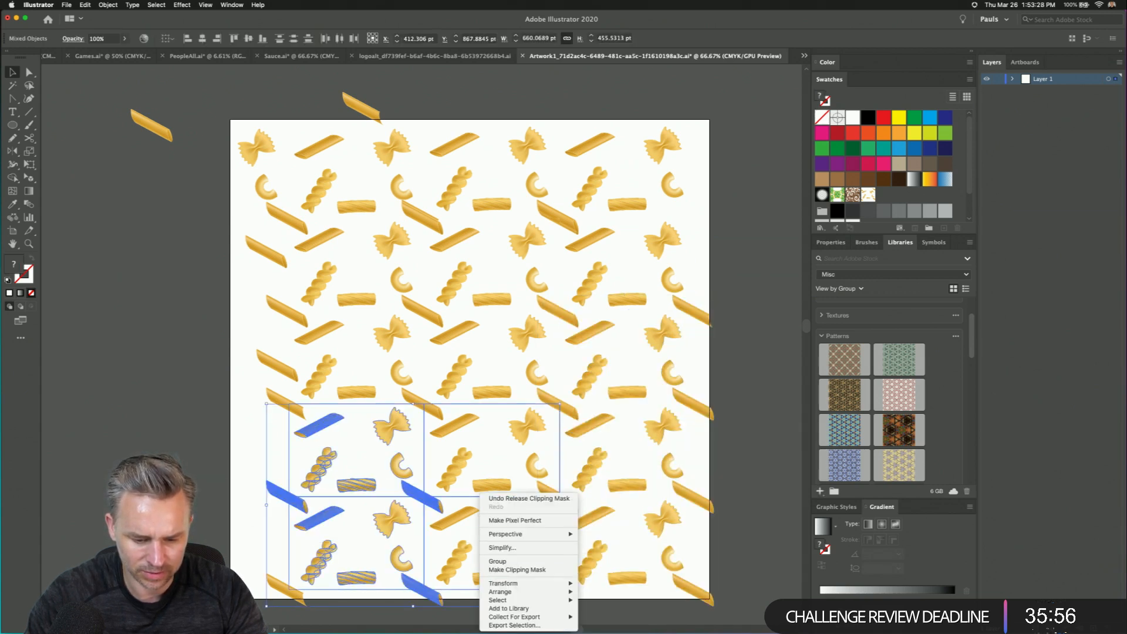
click(517, 570)
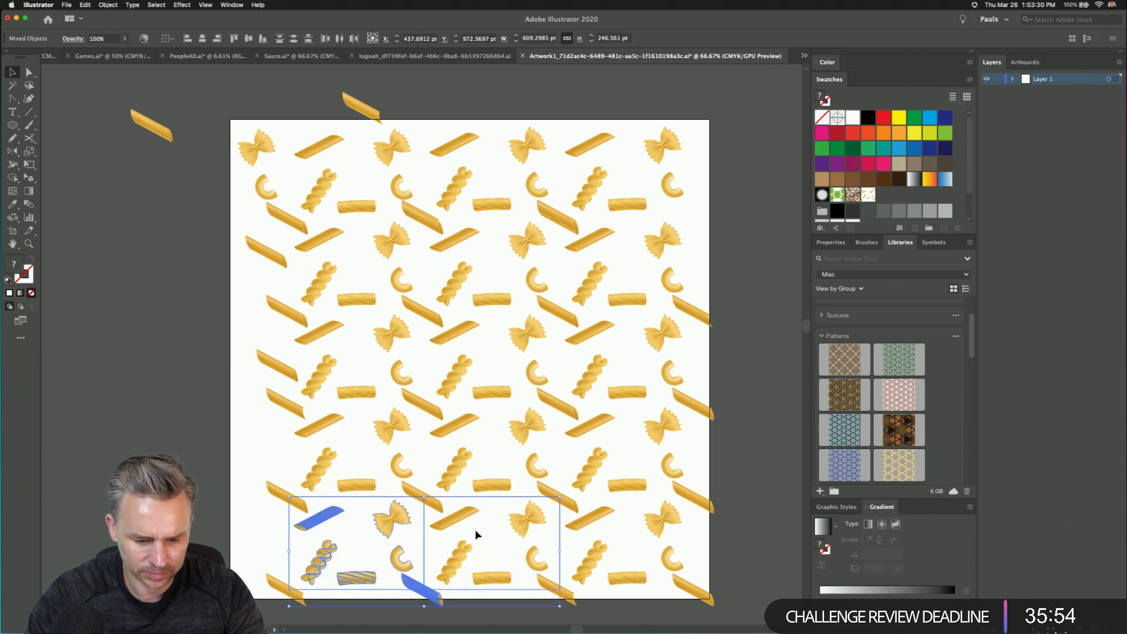
click(491, 605)
- Ungroup the bottom row's middle tile and release its clipping mask
click(488, 578)
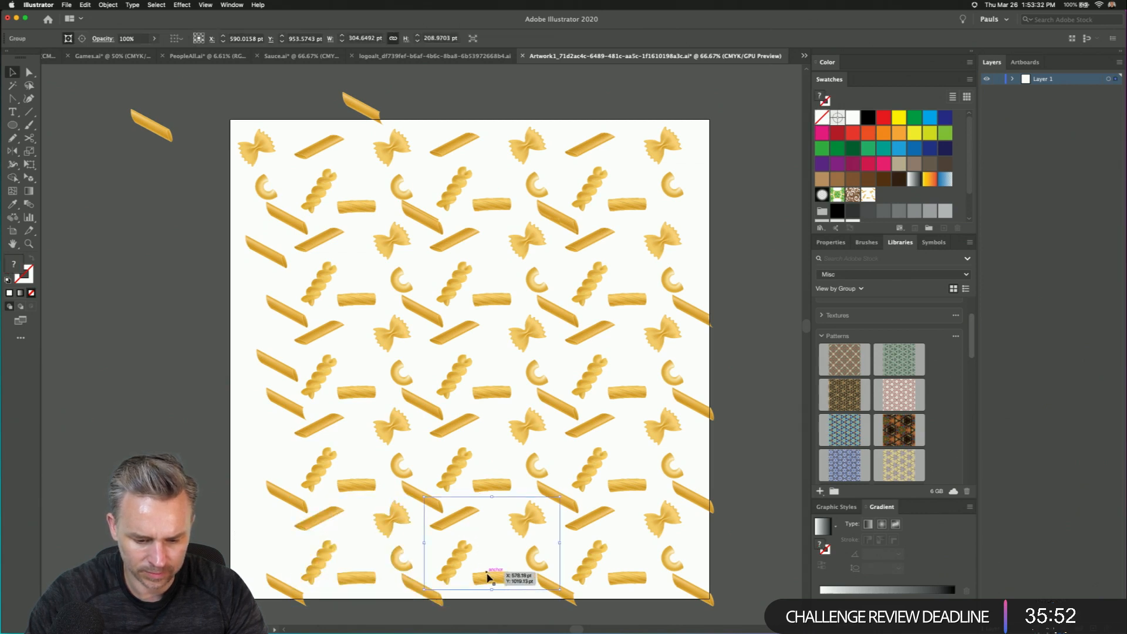
right_click(518, 517)
click(532, 557)
right_click(518, 520)
click(540, 557)
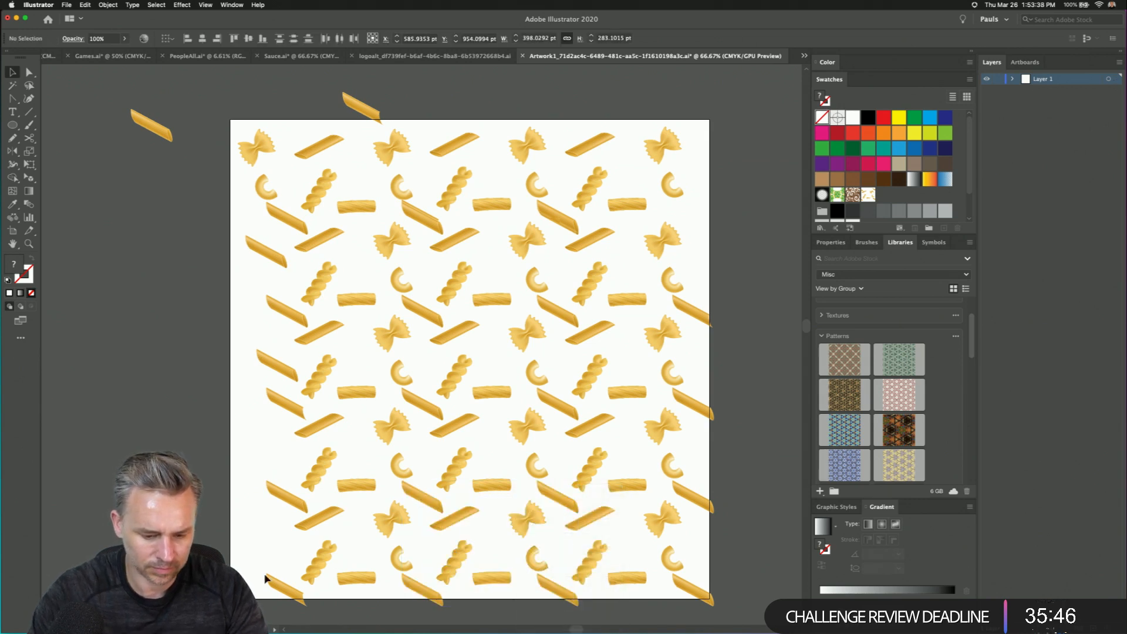
- Ungroup the released pasta shapes of the bottom row's left tile
click(421, 605)
right_click(409, 587)
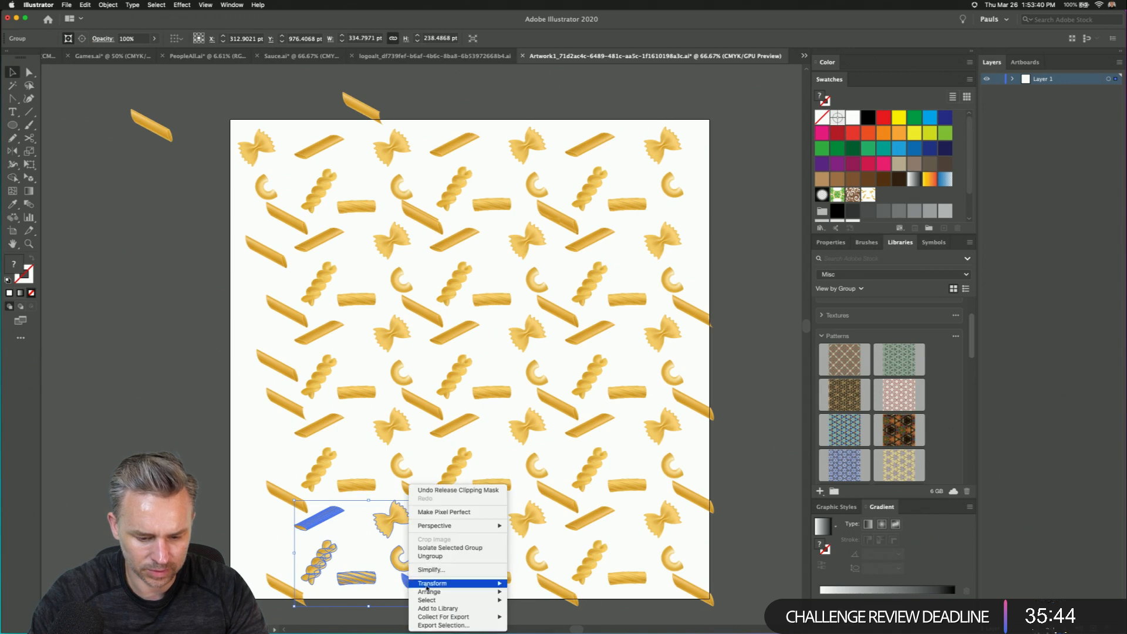
click(405, 556)
right_click(402, 561)
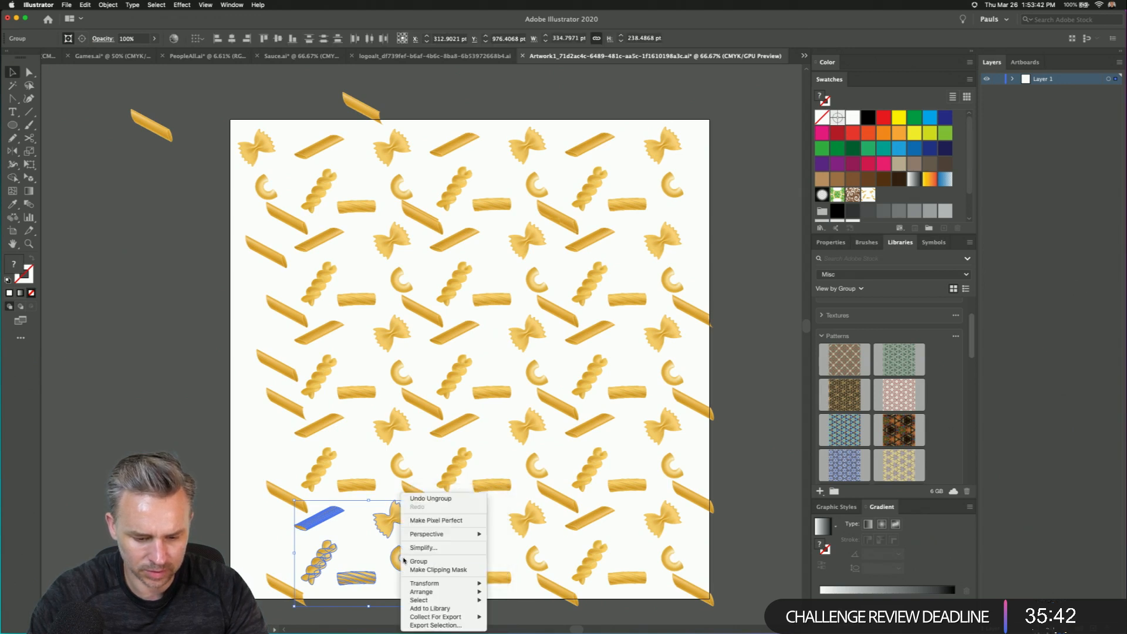
click(242, 527)
click(240, 529)
- Delete the penne crossing the artboard's bottom edge on both sides of the bottom row's left tile
click(420, 592)
key(Delete)
click(276, 585)
key(Delete)
click(436, 587)
key(Delete)
- Undo the deletion of the bottom row's middle tile and ungroup its pasta shapes
drag(434, 505, 549, 590)
key(Delete)
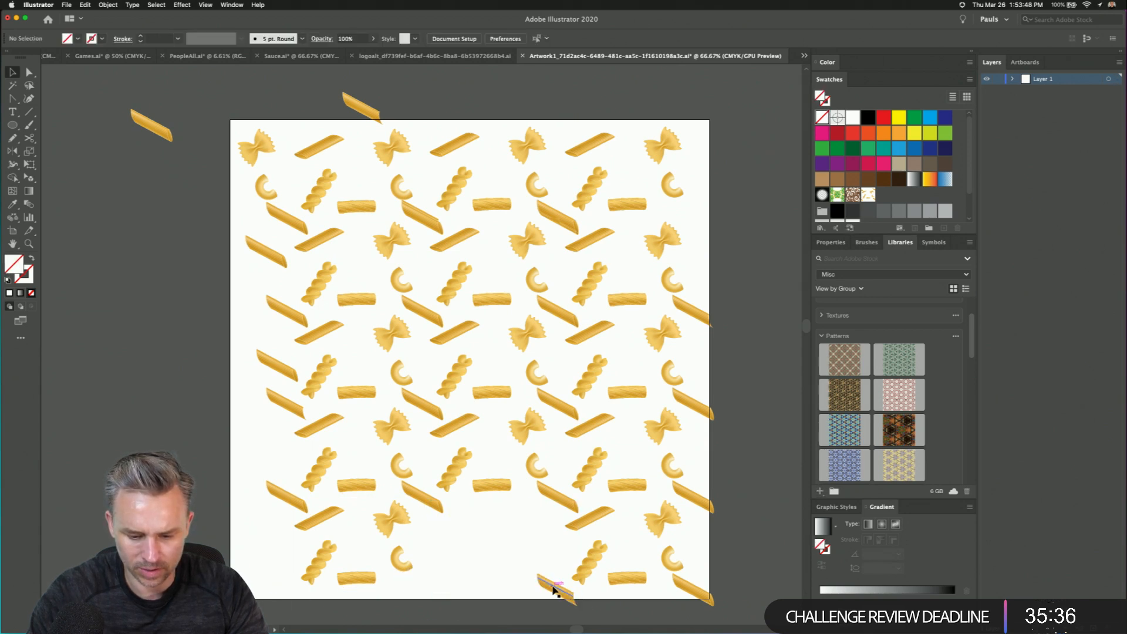
key(cmd+z)
right_click(548, 590)
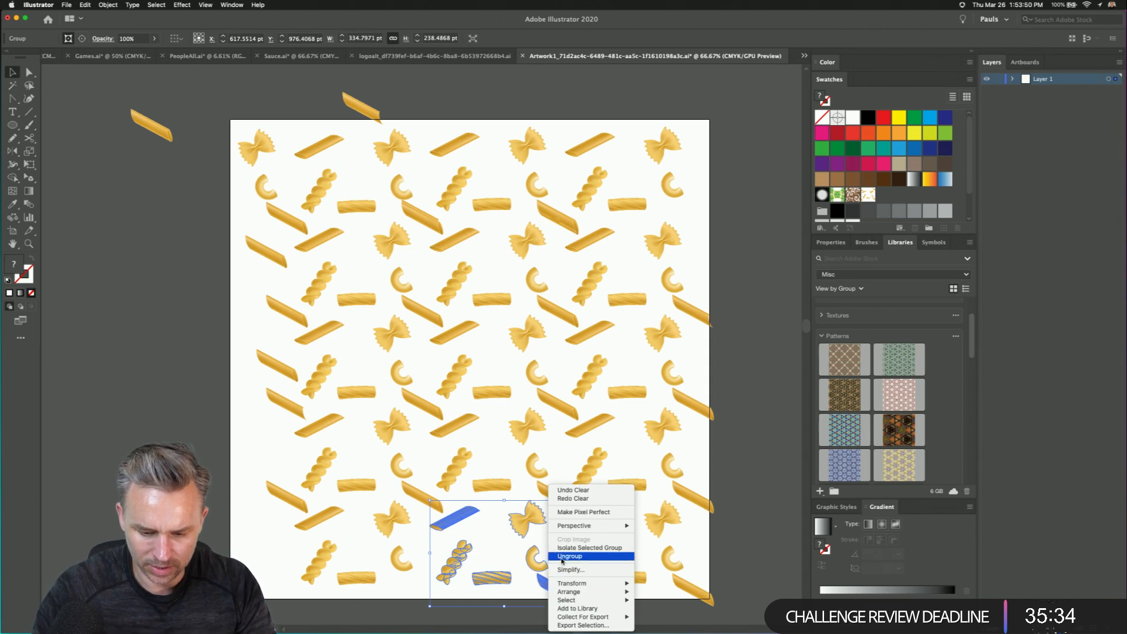
click(656, 597)
- Delete the loose upper-corner penne crossing the artboard's right edge on the three lower right-edge tiles
click(702, 505)
key(Delete)
click(703, 409)
key(Delete)
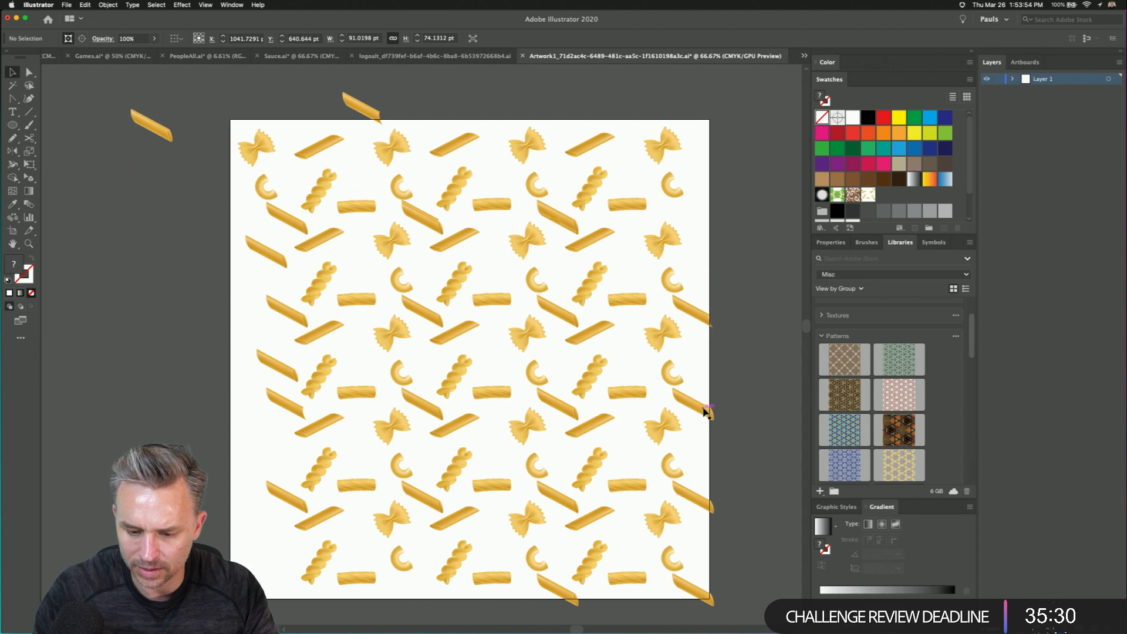
click(696, 319)
key(Delete)
- Ungroup the third-row and fourth-row pasta shapes at the artboard's right edge
click(702, 409)
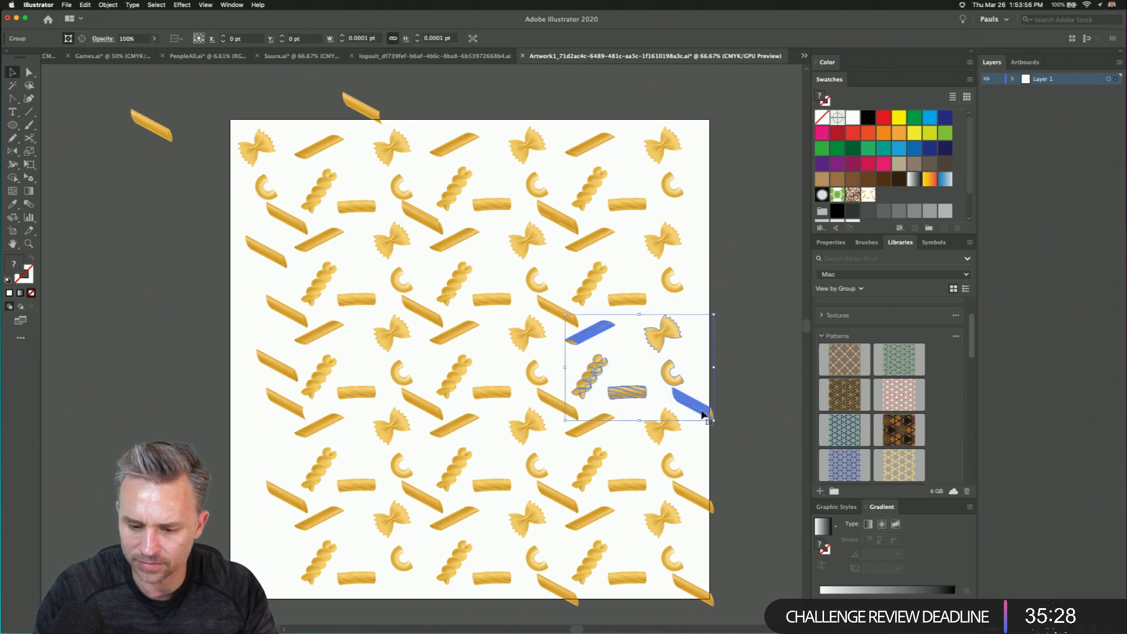
right_click(701, 410)
click(723, 481)
click(698, 503)
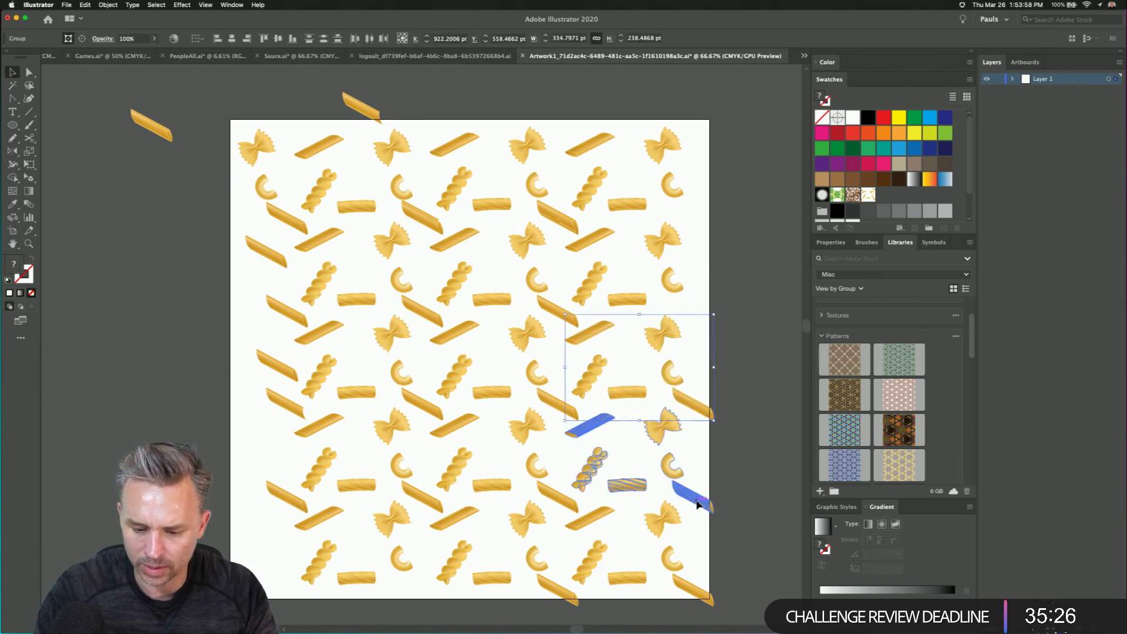
right_click(698, 503)
click(715, 555)
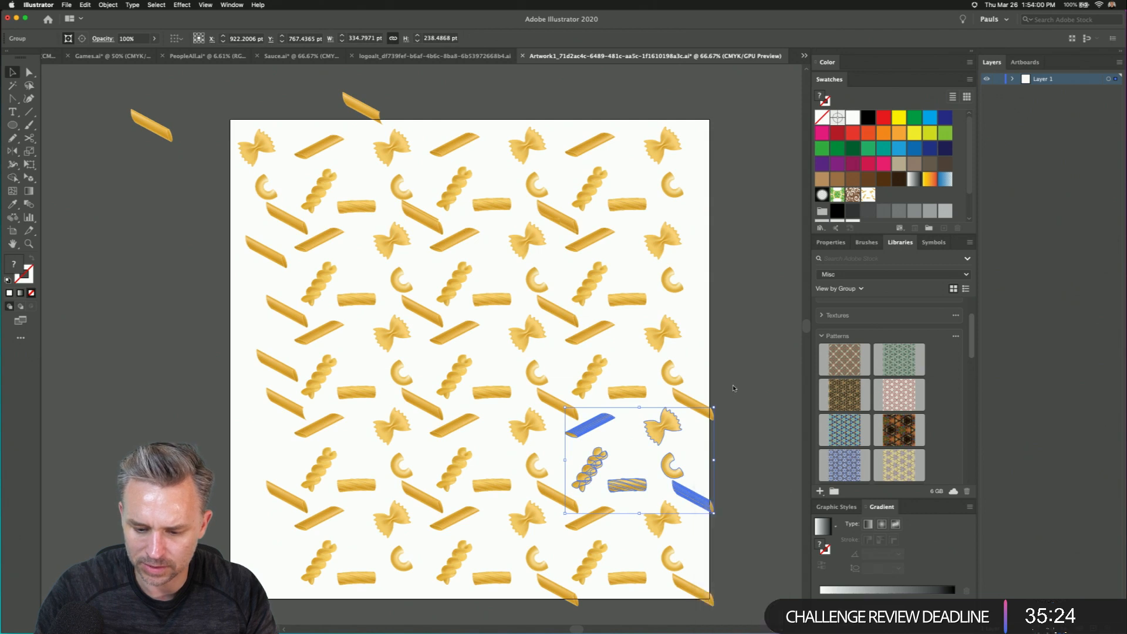
- Delete the lower penne crossing the artboard's right edge in the third and fourth rows
click(734, 389)
click(707, 413)
key(Delete)
click(709, 504)
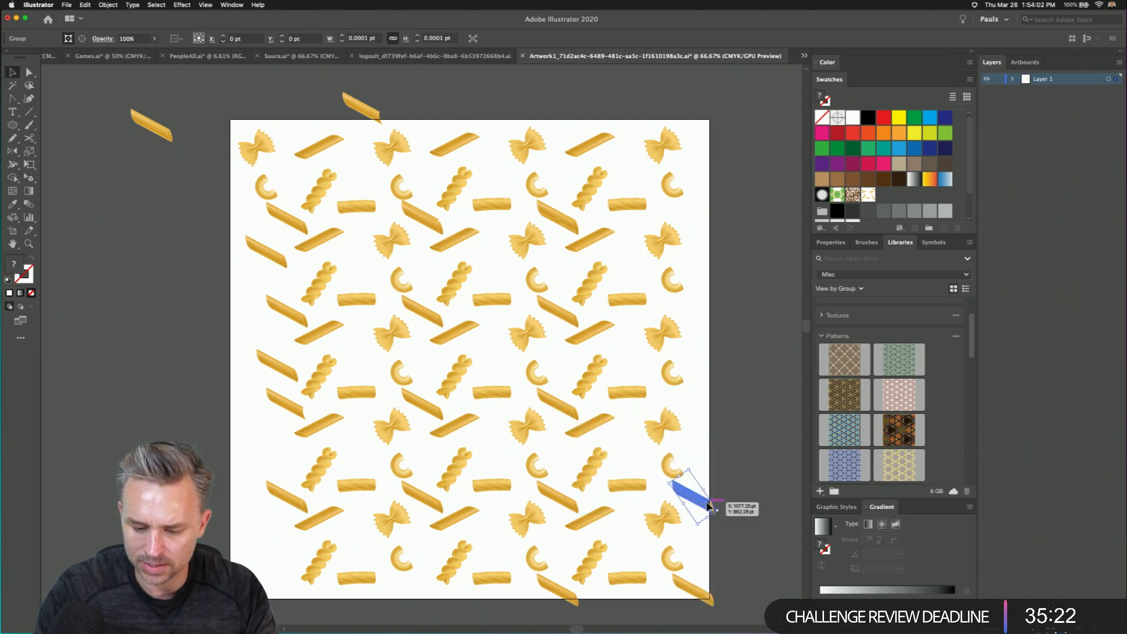
key(Delete)
- Move the bottom-right pasta group fully inside the artboard and shift the bottom-edge penne into the gap near the lower-left corner
click(707, 590)
drag(690, 588, 669, 580)
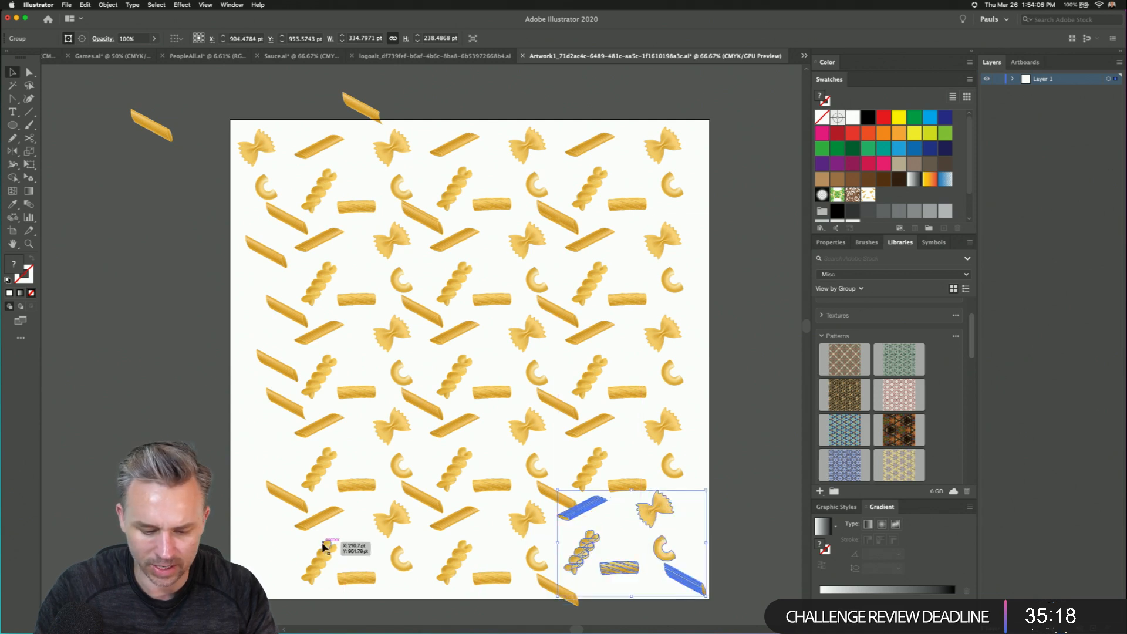
drag(555, 588, 268, 557)
- Delete the remaining penne on the artboard's bottom edge and the two stray penne outside the artboard's upper-left area
click(549, 590)
key(Delete)
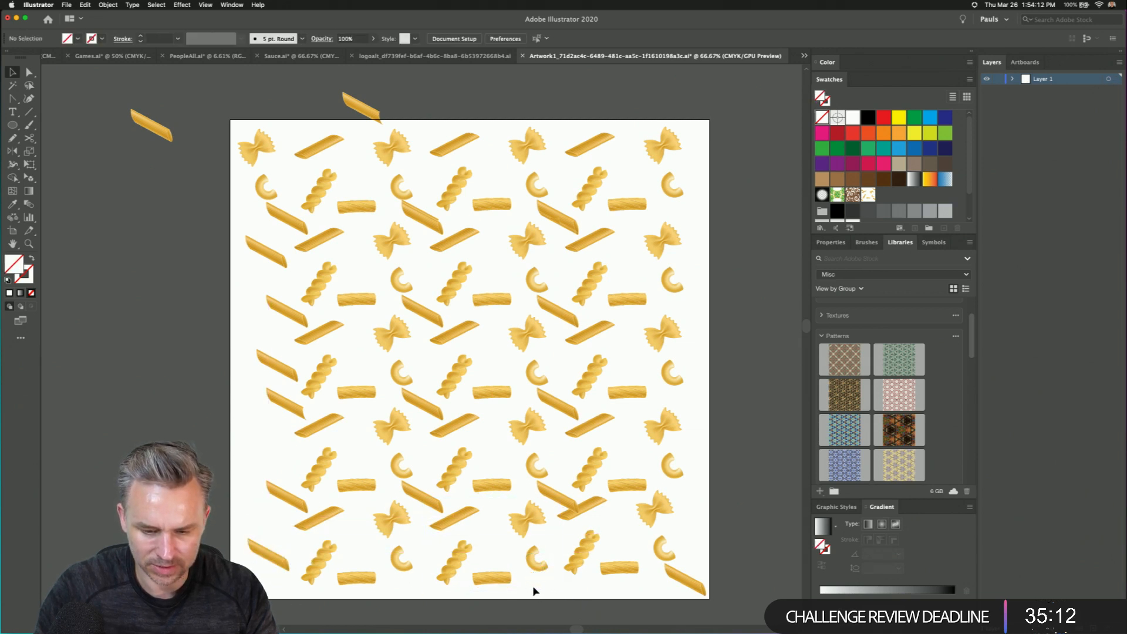
click(359, 105)
key(Delete)
click(150, 128)
key(Delete)
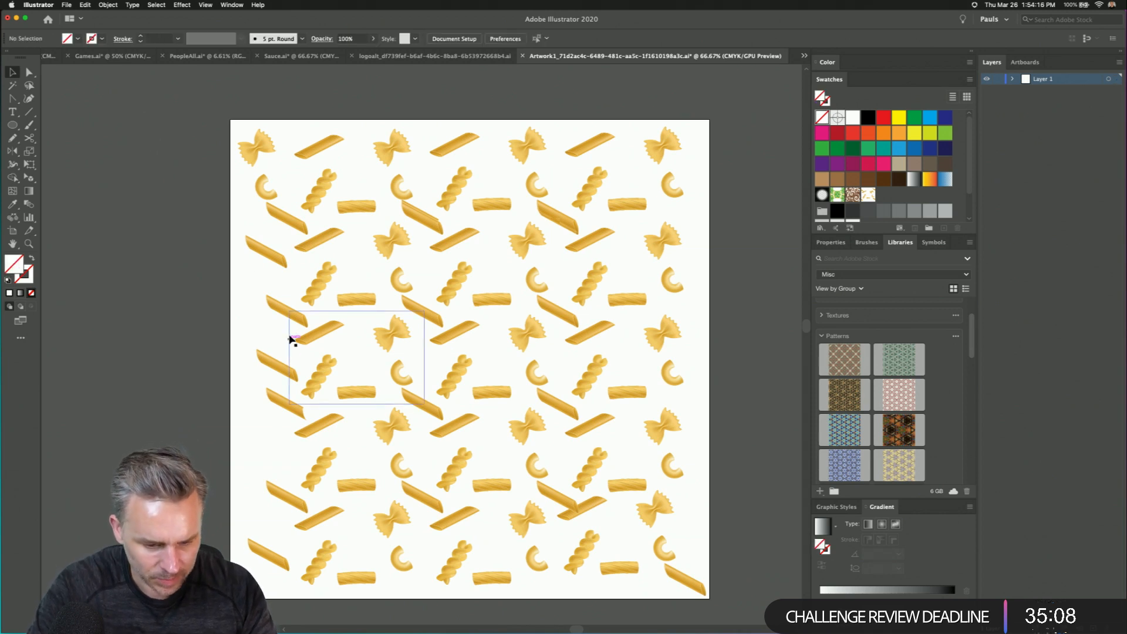
- Ungroup the first-row tile's pasta shapes beside the upper-left bow tie
click(317, 191)
right_click(316, 192)
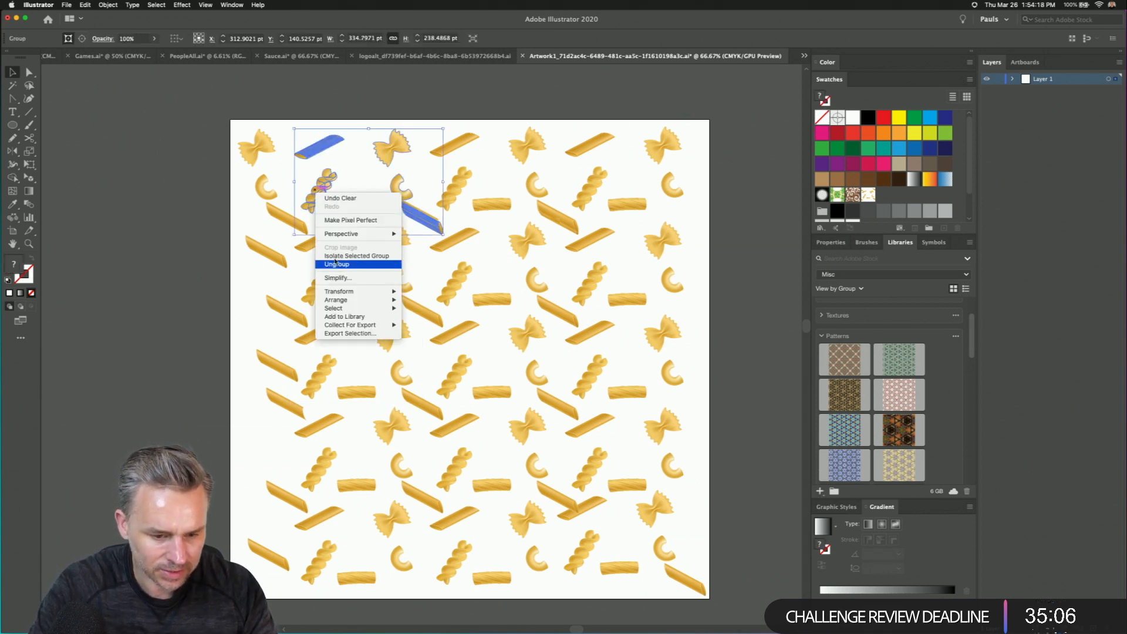
click(335, 264)
click(289, 145)
click(314, 152)
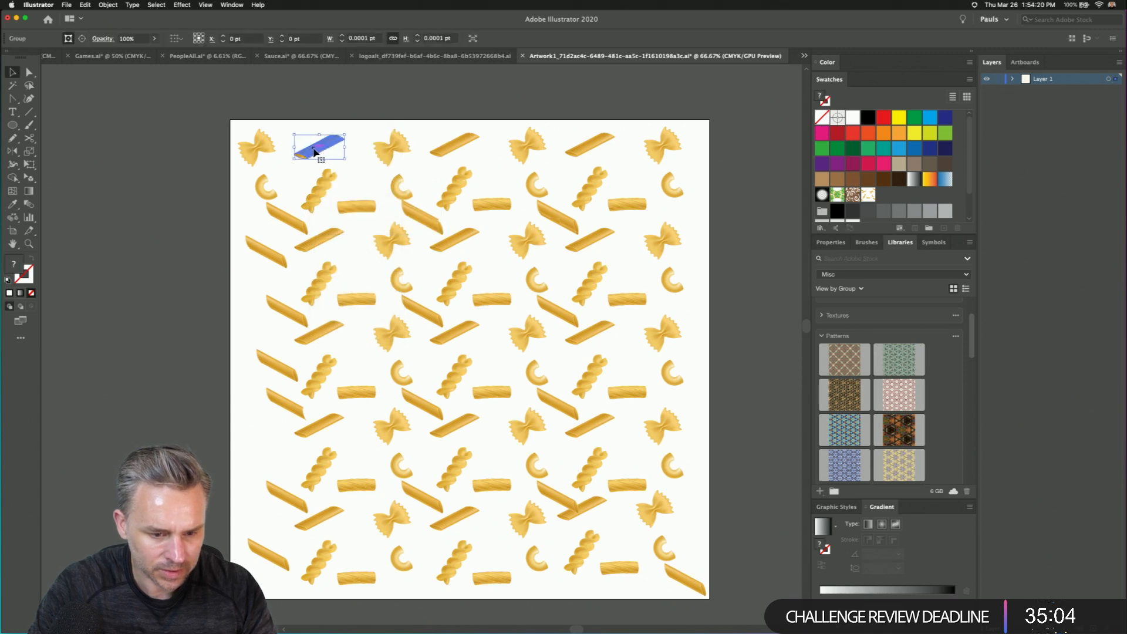
- Fill the artboard's left-edge gaps with a copied spiral pasta beside the fourth row and a copied bow tie beside the second row
click(319, 188)
drag(322, 185, 233, 379)
drag(182, 338, 264, 454)
drag(389, 146, 258, 286)
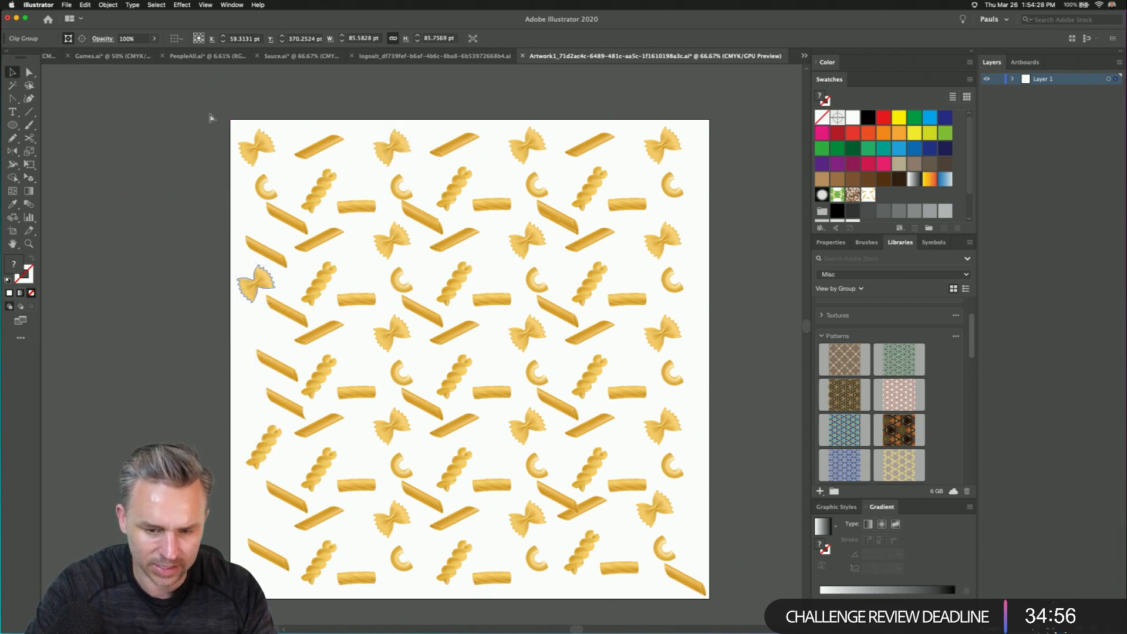
- Save and close the pasta pattern artwork and switch to Dimension to view the box's maze side
key(ctrl+s)
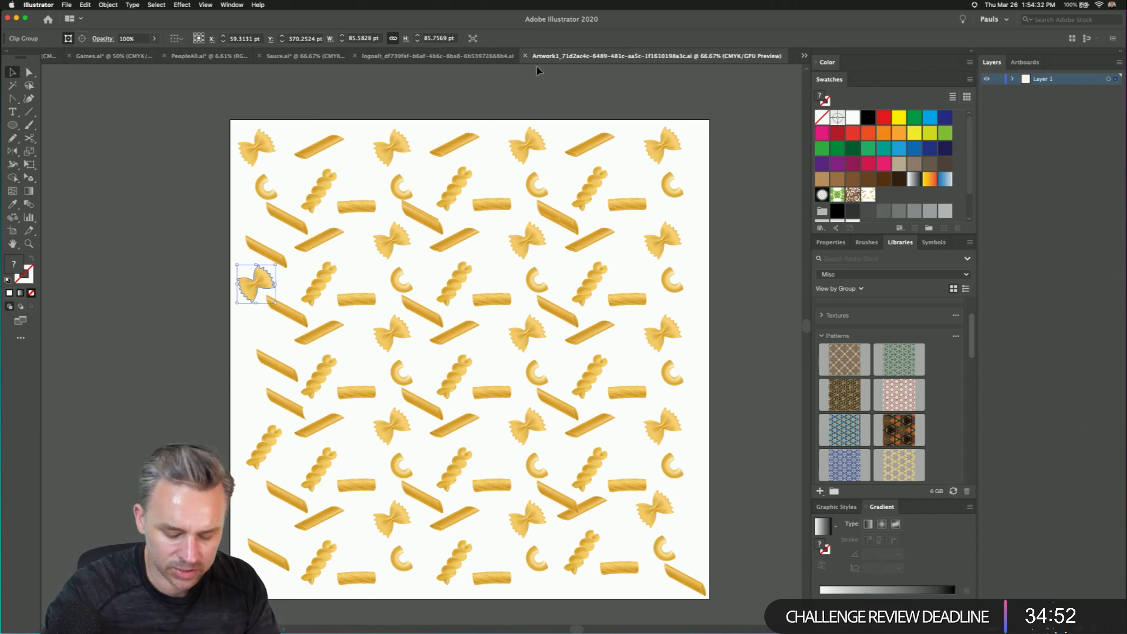
click(526, 56)
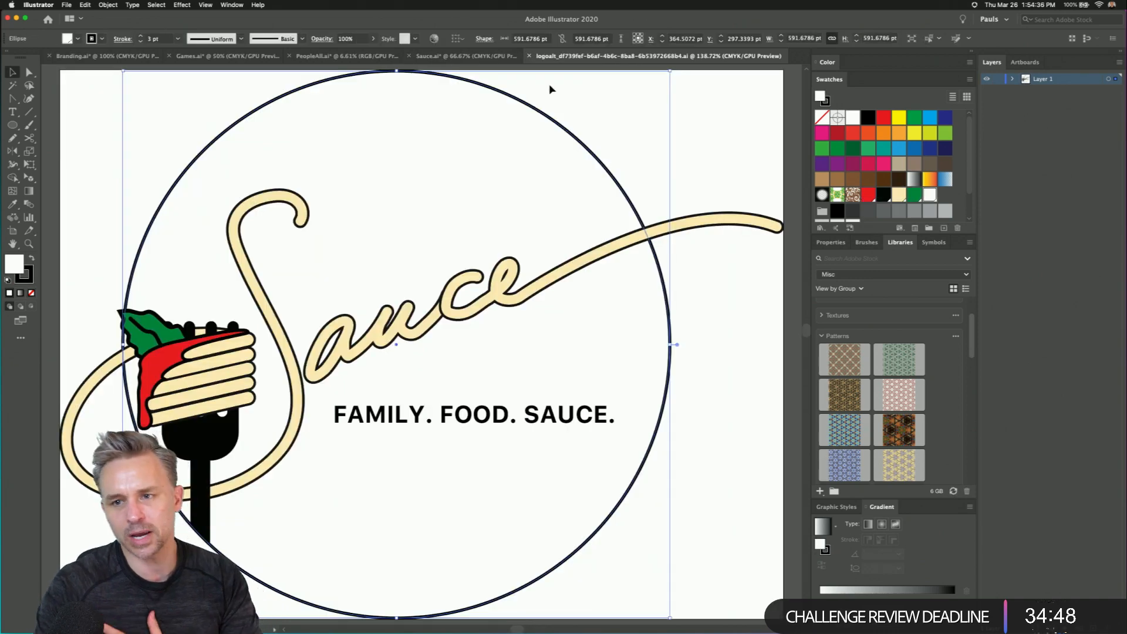
click(16, 18)
mouse_move(270, 631)
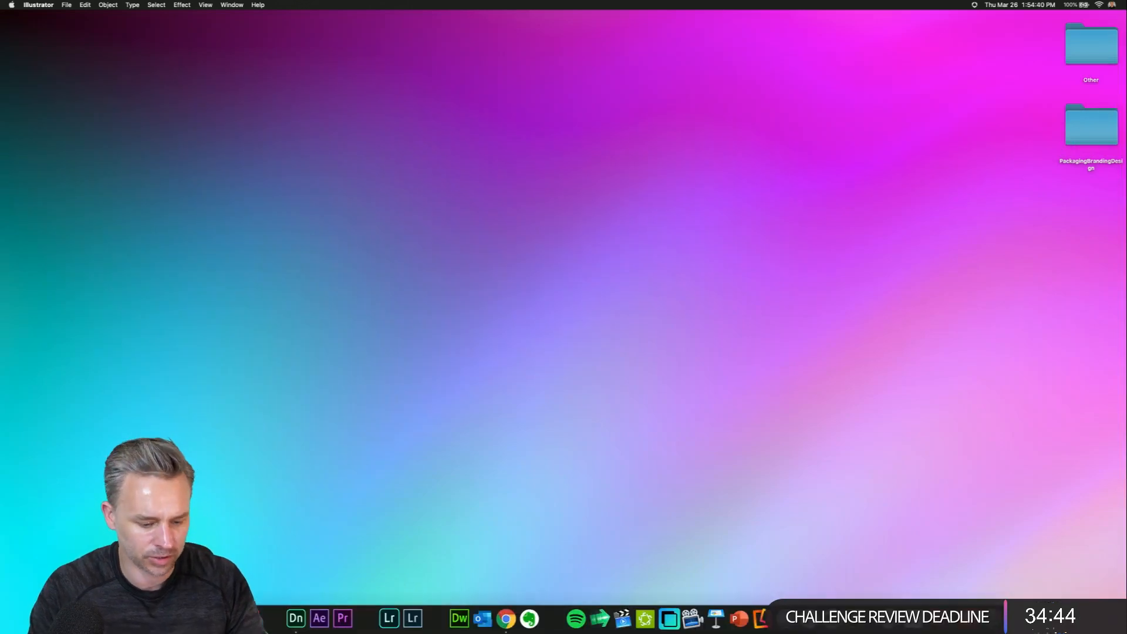
click(296, 619)
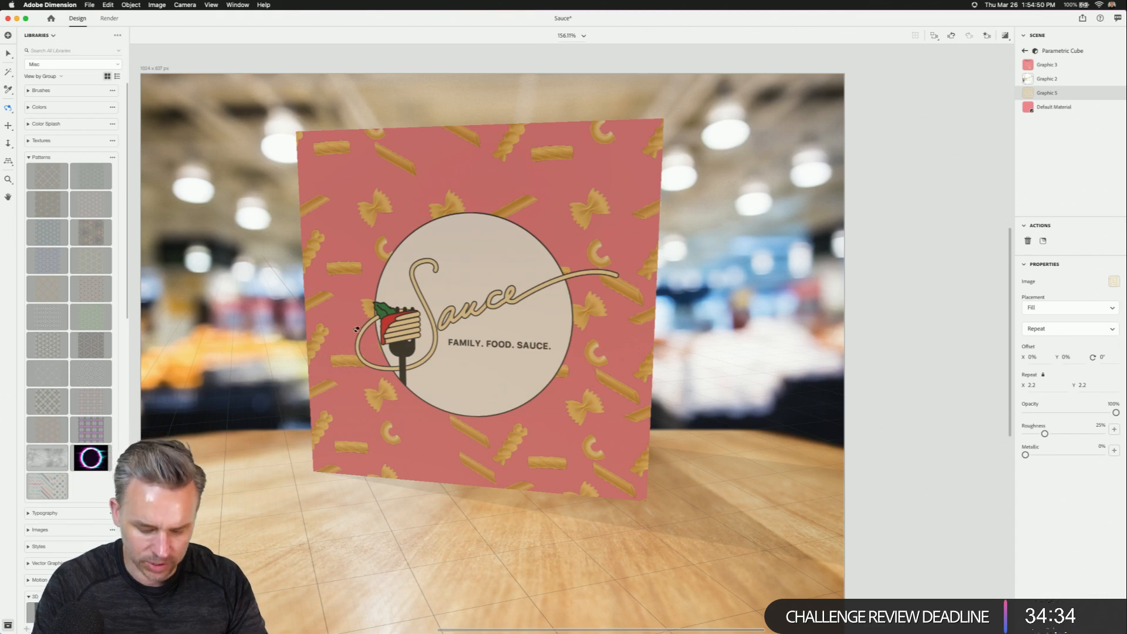
drag(418, 273, 596, 260)
- Switch back to Illustrator, bring up the Games.ai document and show the Restaurant library
mouse_move(411, 630)
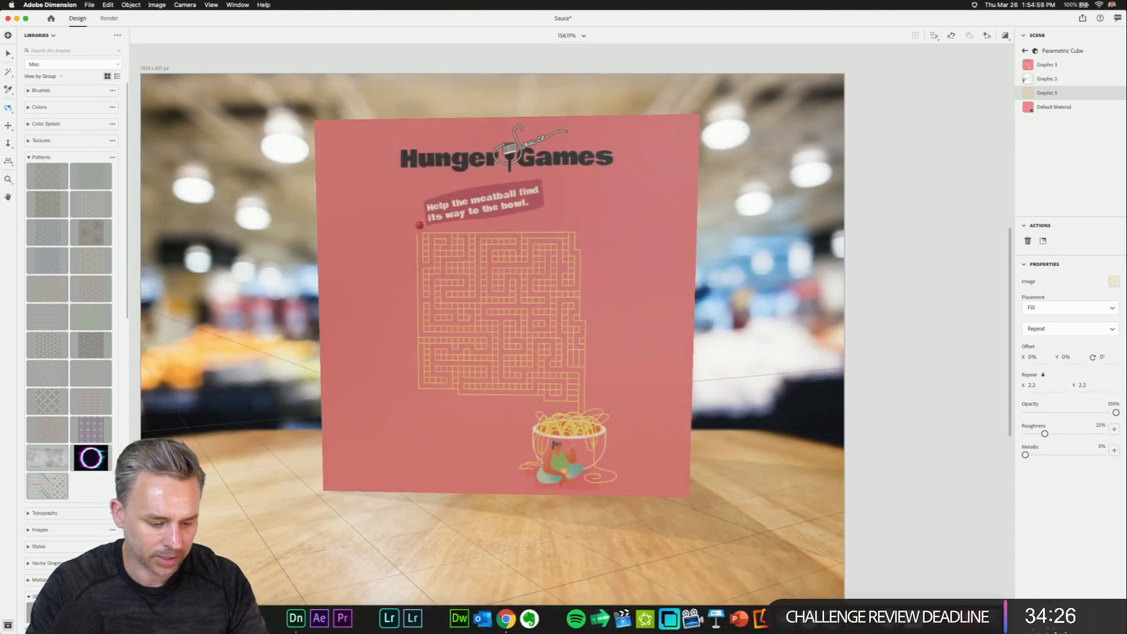
click(226, 619)
click(50, 129)
click(222, 56)
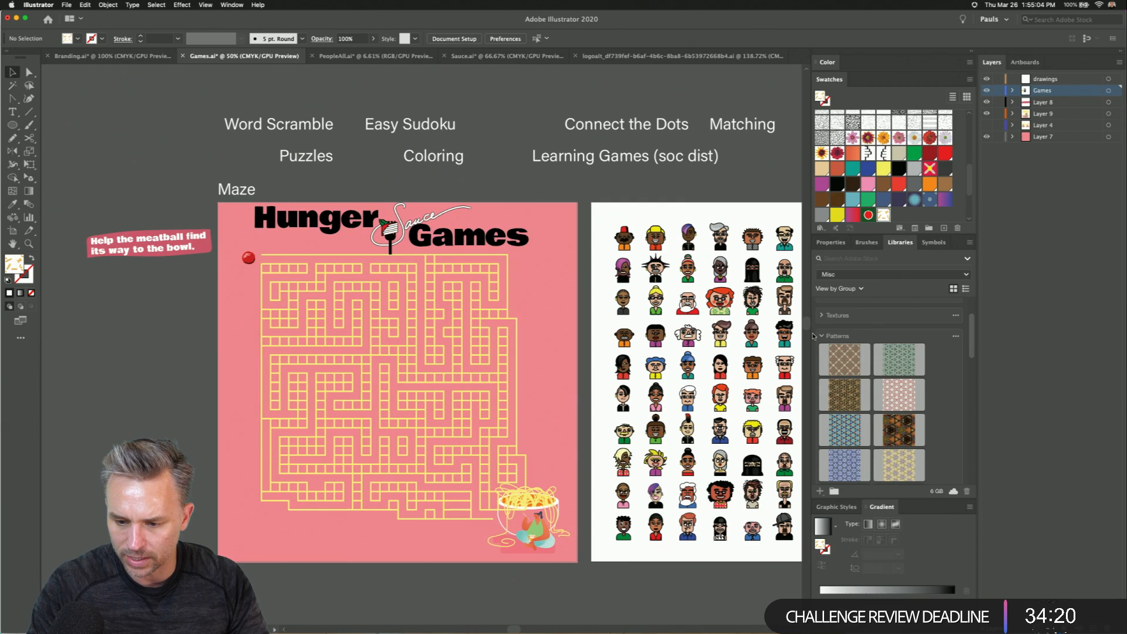
click(831, 281)
click(835, 304)
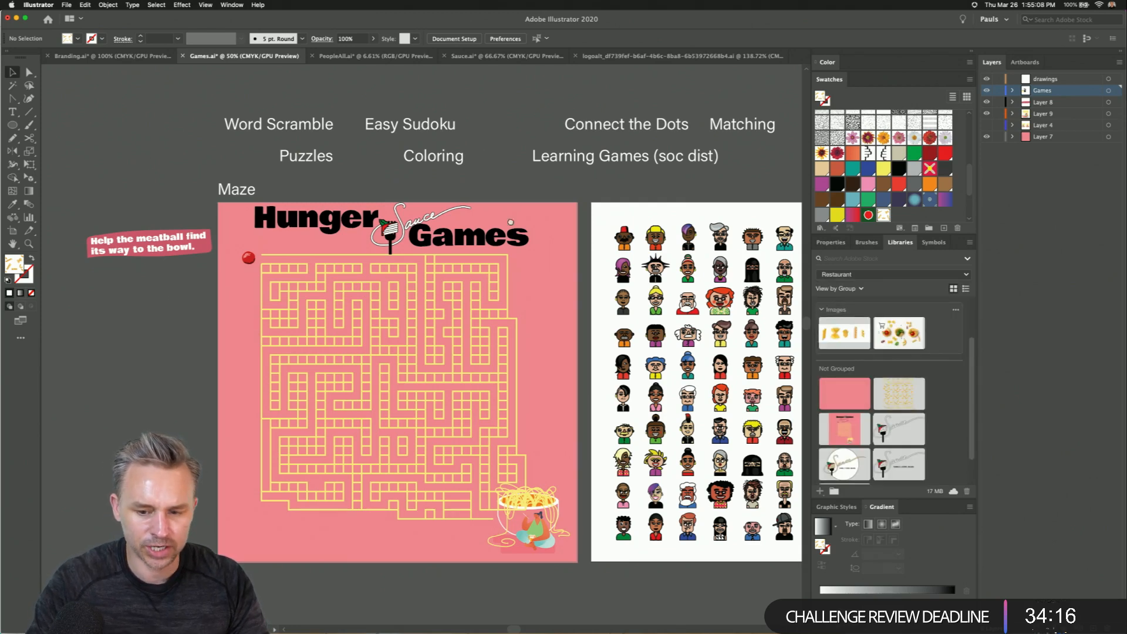
- Move the leftmost penne character's two eyes from the pasta characters picture onto the faceless penne with arms and legs
scroll(358, 237, right, 12)
scroll(358, 238, up, 2)
scroll(395, 250, right, 3)
scroll(394, 250, up, 1)
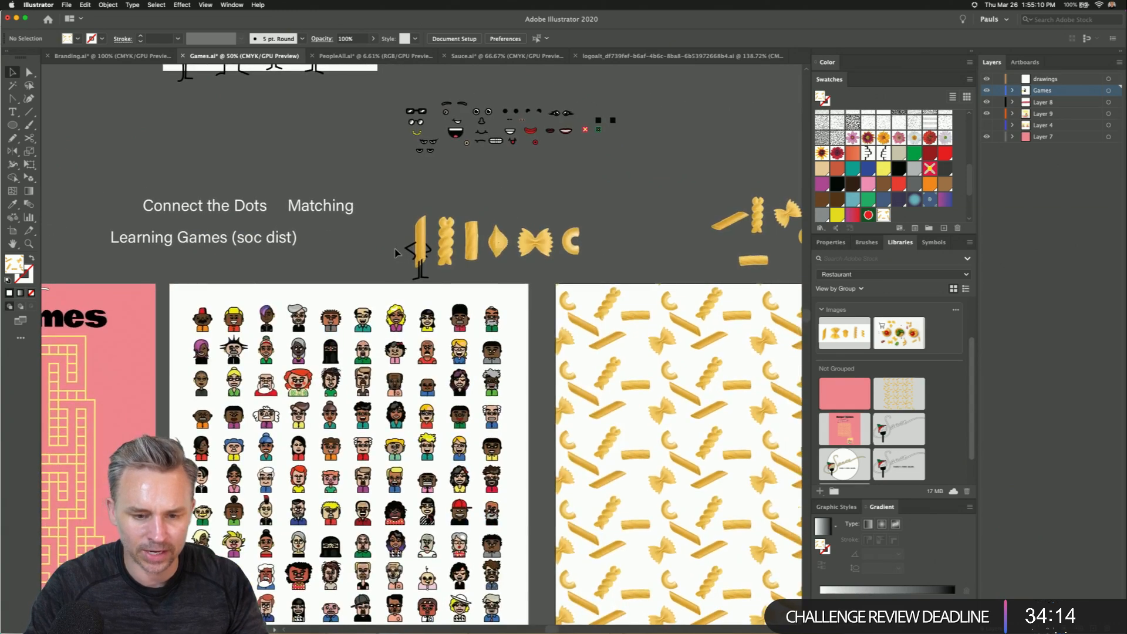
key(super+equal)
scroll(273, 336, up, 10)
scroll(273, 337, left, 2)
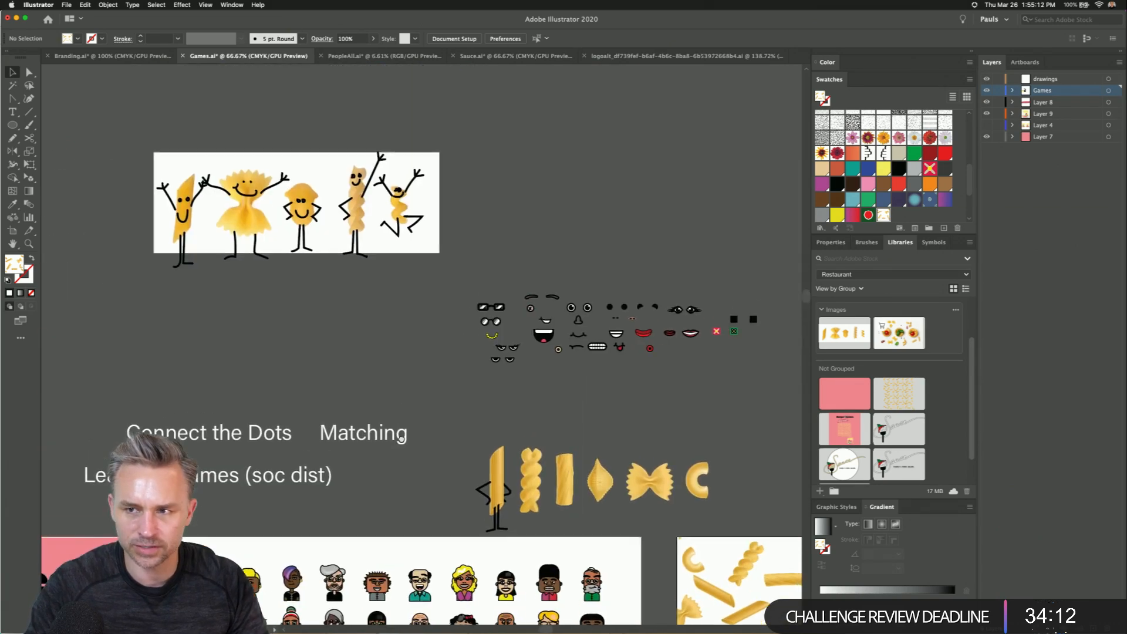
key(super+equal)
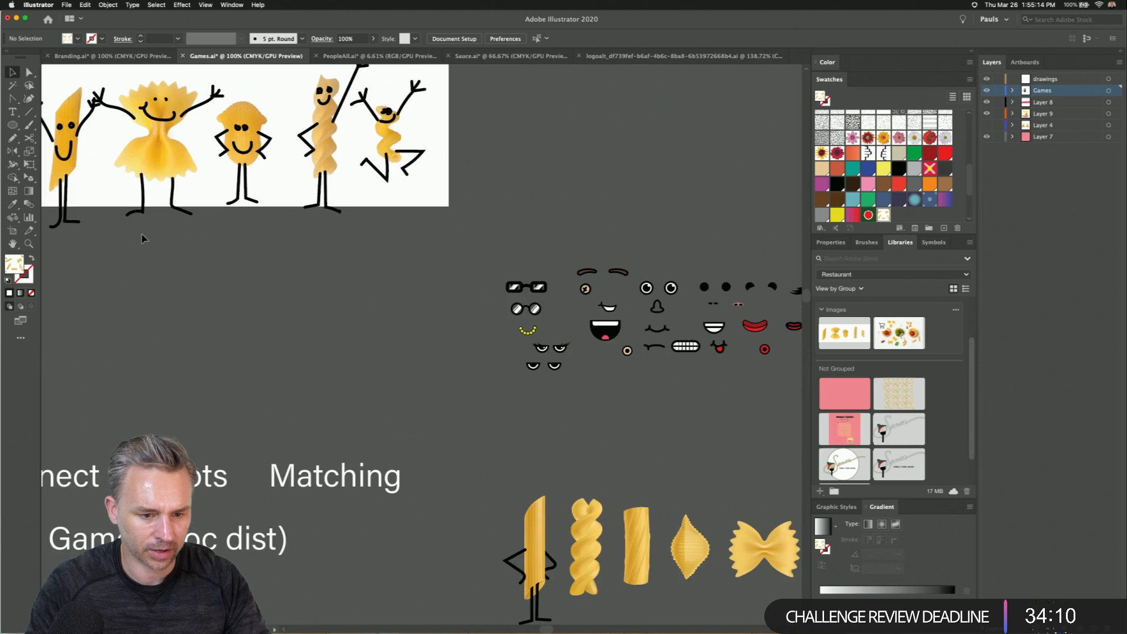
drag(266, 347, 415, 370)
click(206, 148)
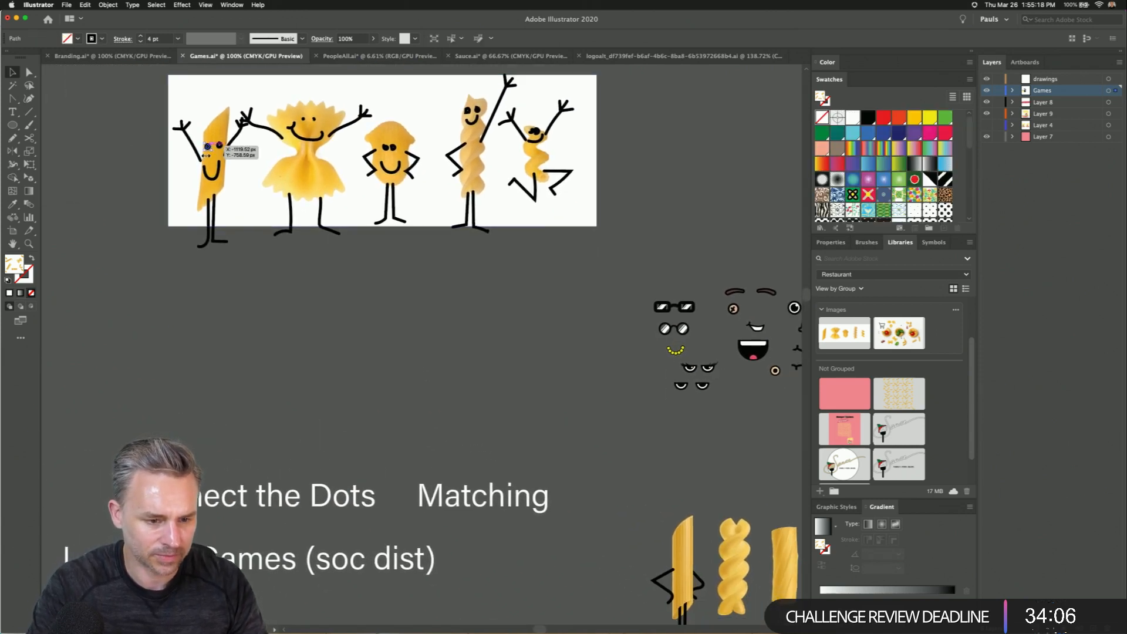
drag(318, 297, 240, 279)
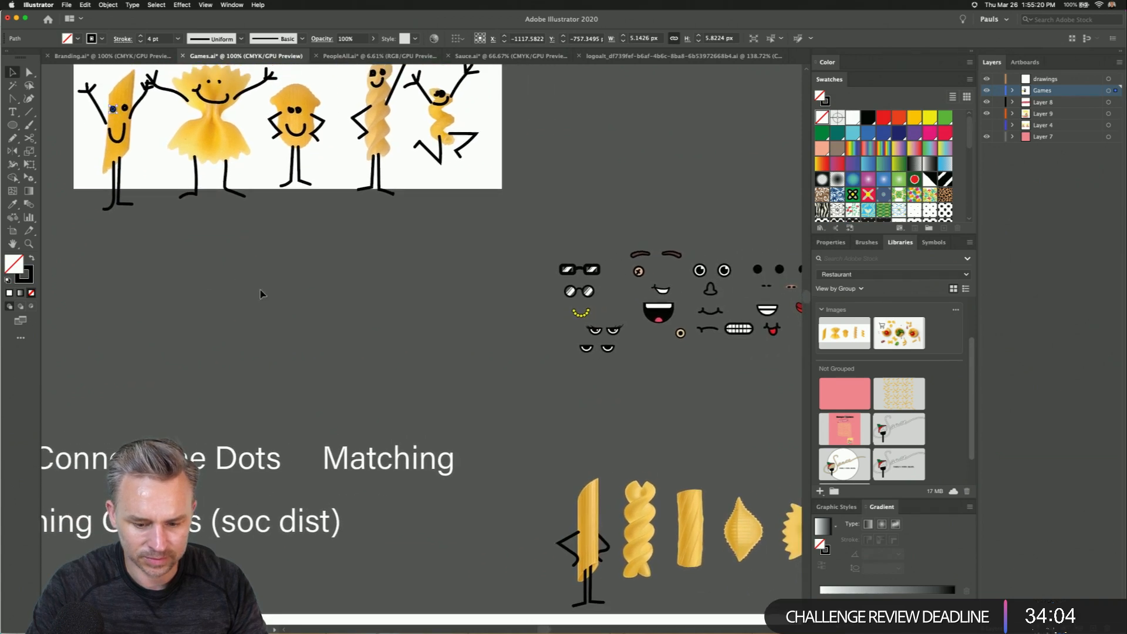
shift+click(125, 108)
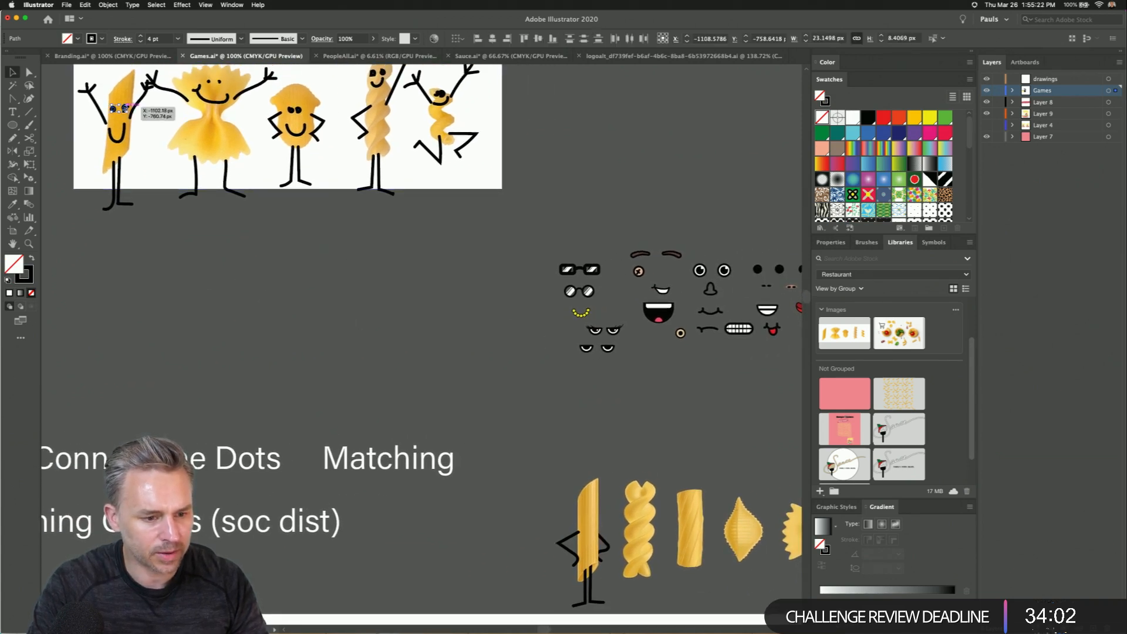
drag(125, 108, 589, 511)
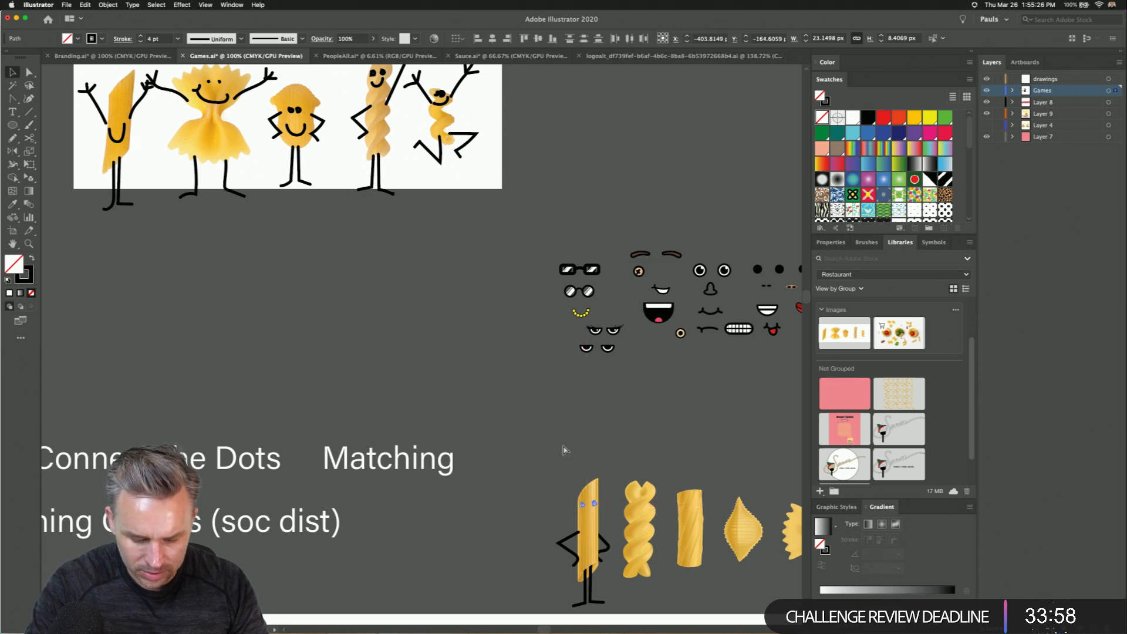
- Transfer the two eyes to the drawings layer and group them
key(super+shift+a)
click(1043, 79)
key(super+v)
drag(427, 348, 432, 347)
key(super+z)
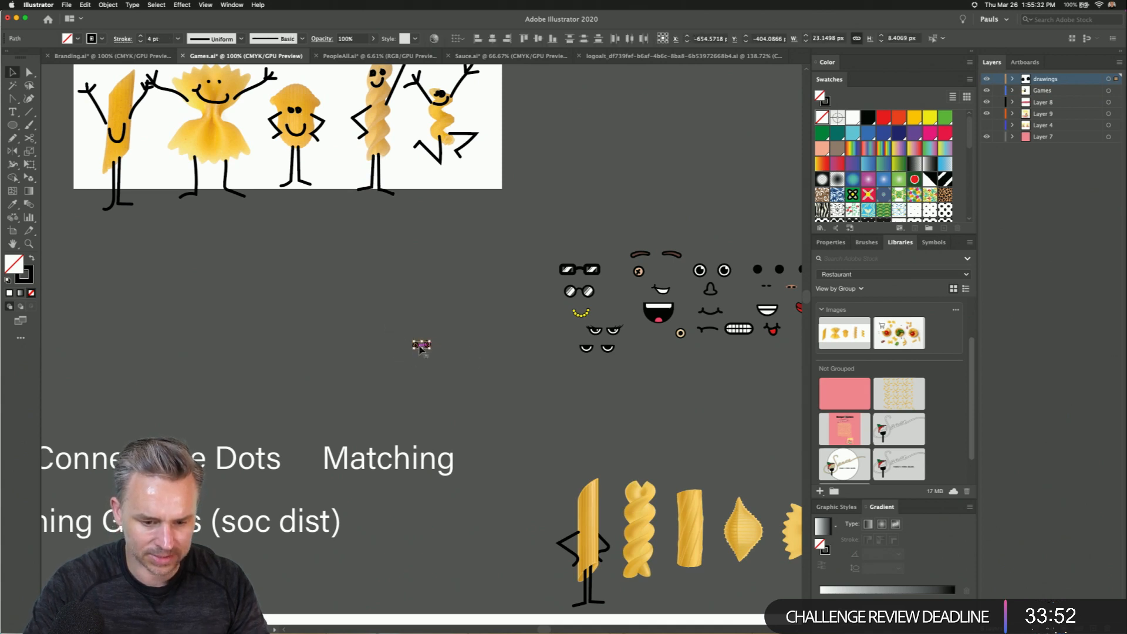
right_click(421, 348)
click(440, 403)
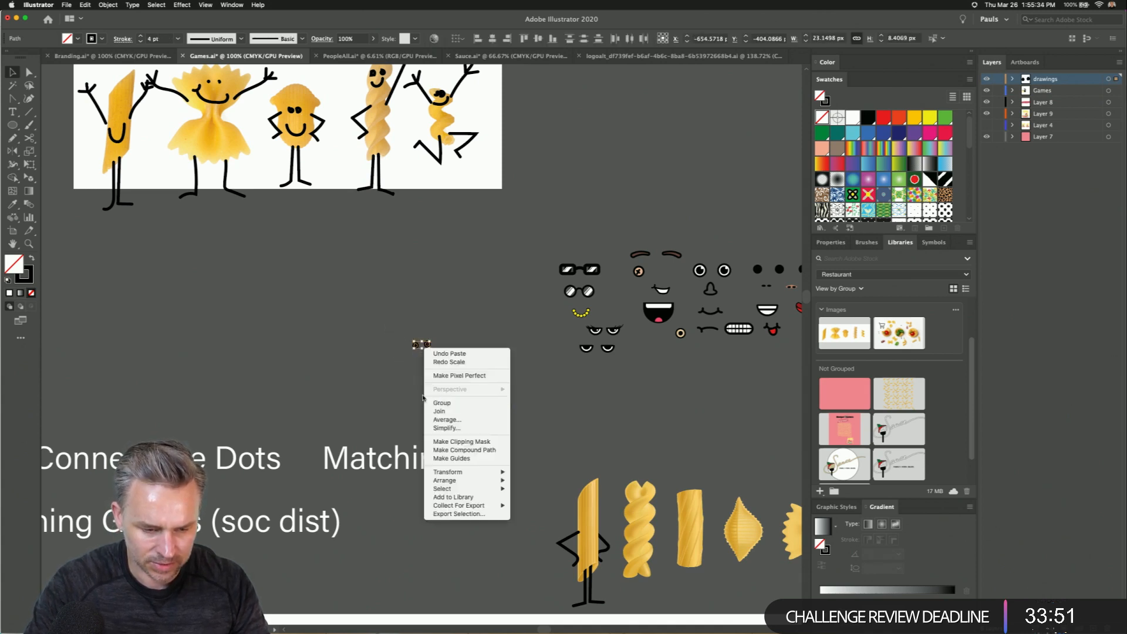
- Add the original penne's smile below the eyes, transfer the face to the drawings layer and place it on the faceless penne
click(118, 138)
drag(118, 139, 427, 370)
drag(398, 314, 449, 394)
drag(423, 358, 564, 469)
key(super+x)
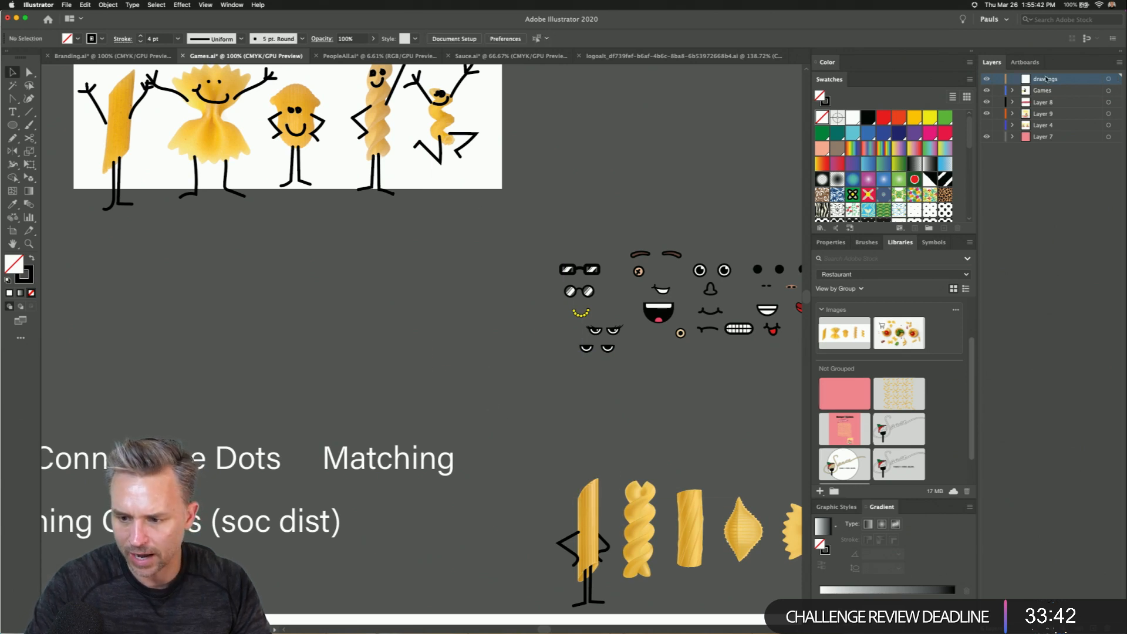
key(super+v)
drag(418, 338, 579, 501)
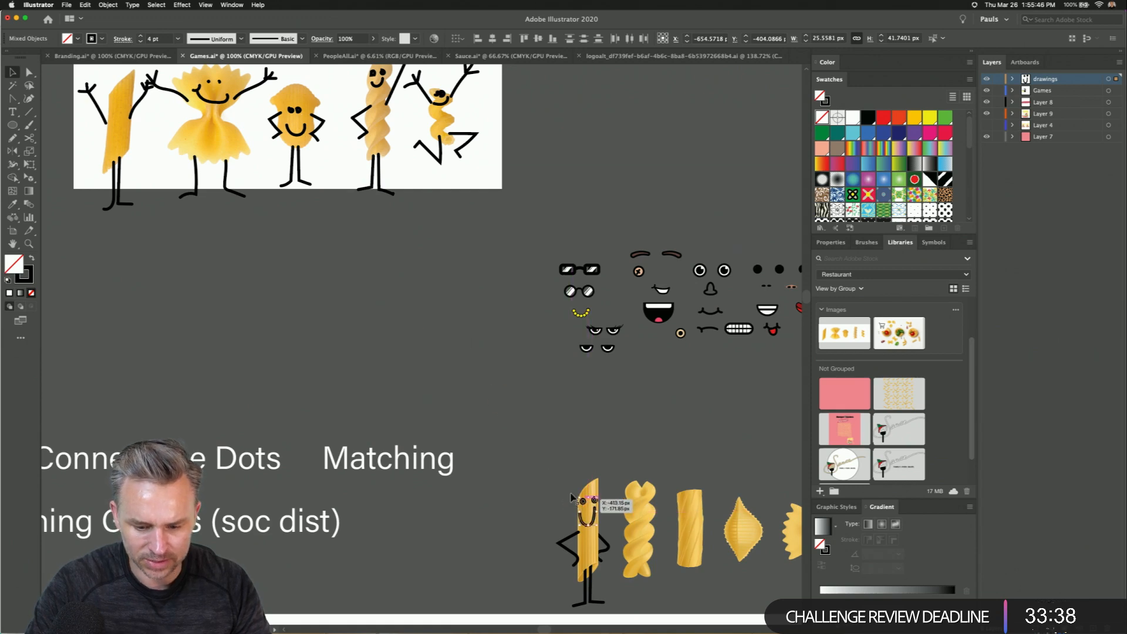
- Duplicate the complete smiling penne character beside the original, below the Matching label
scroll(579, 502, down, 5)
click(570, 385)
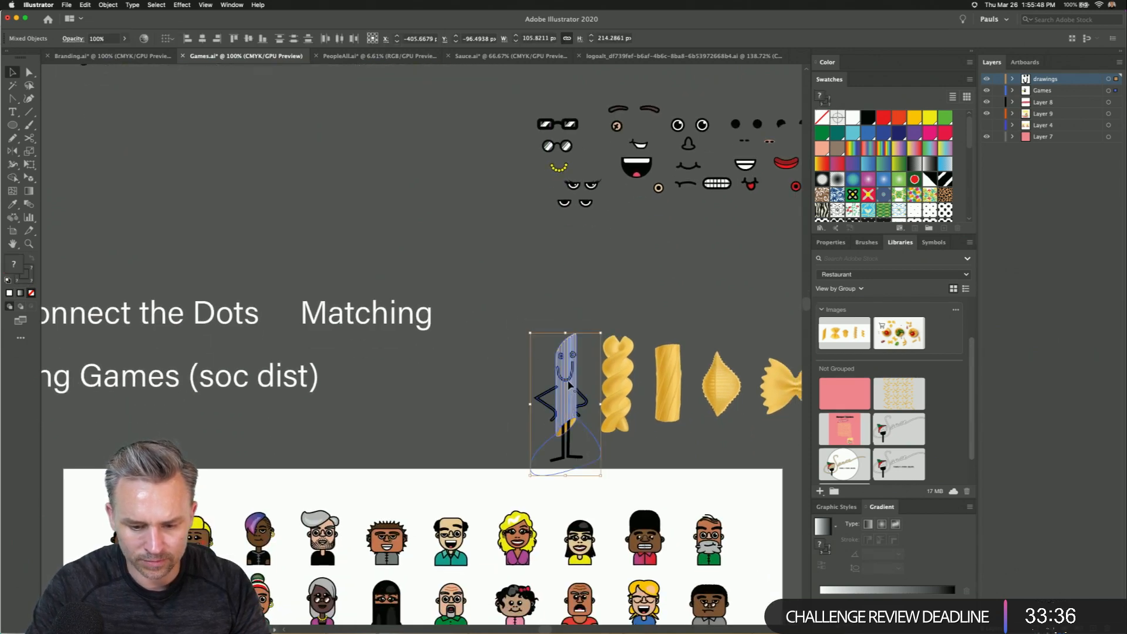
drag(569, 386, 480, 386)
click(485, 170)
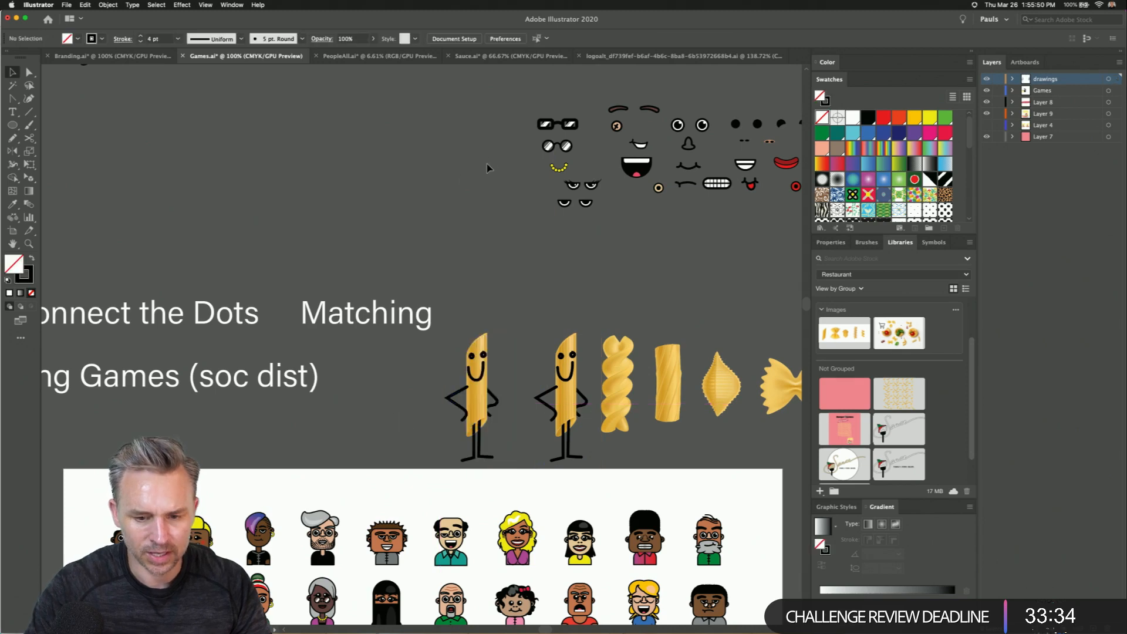
- Delete the eyes and smile from the penne next to the spiral pasta
key(super+equal)
key(super+equal)
drag(461, 352, 183, 202)
drag(543, 212, 623, 223)
key(Delete)
click(571, 268)
key(Delete)
- Copy the rectangular sunglasses and the dimpled smile from the face parts and position them together on the faceless penne
scroll(450, 324, up, 10)
scroll(495, 367, right, 3)
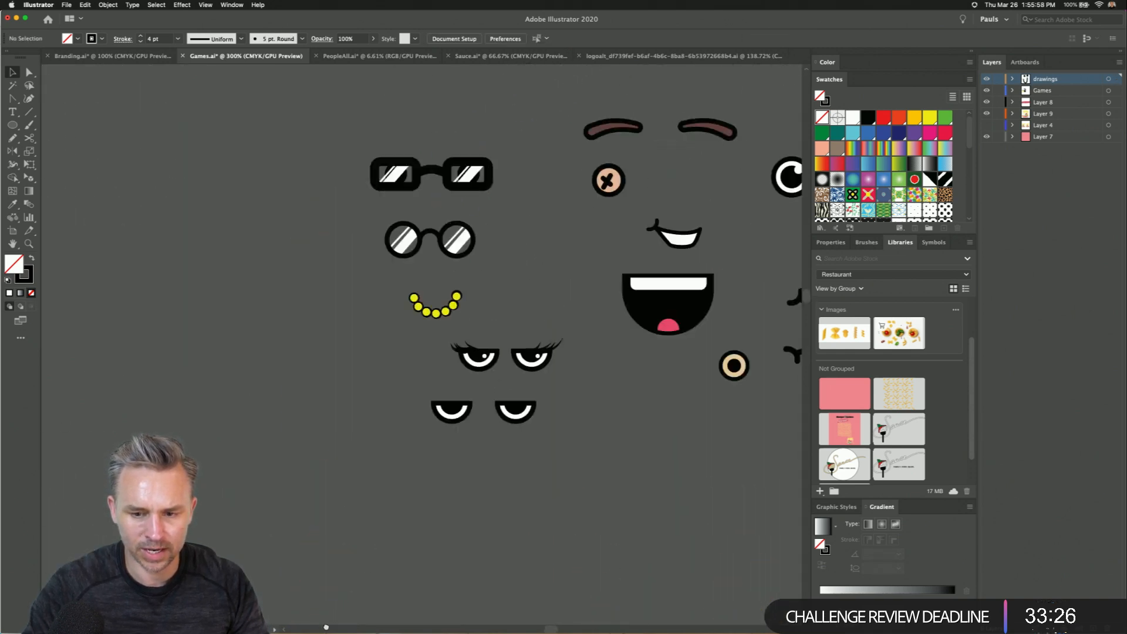
scroll(334, 616, up, 5)
scroll(335, 616, right, 3)
drag(381, 241, 382, 558)
scroll(548, 372, down, 6)
scroll(485, 354, right, 2)
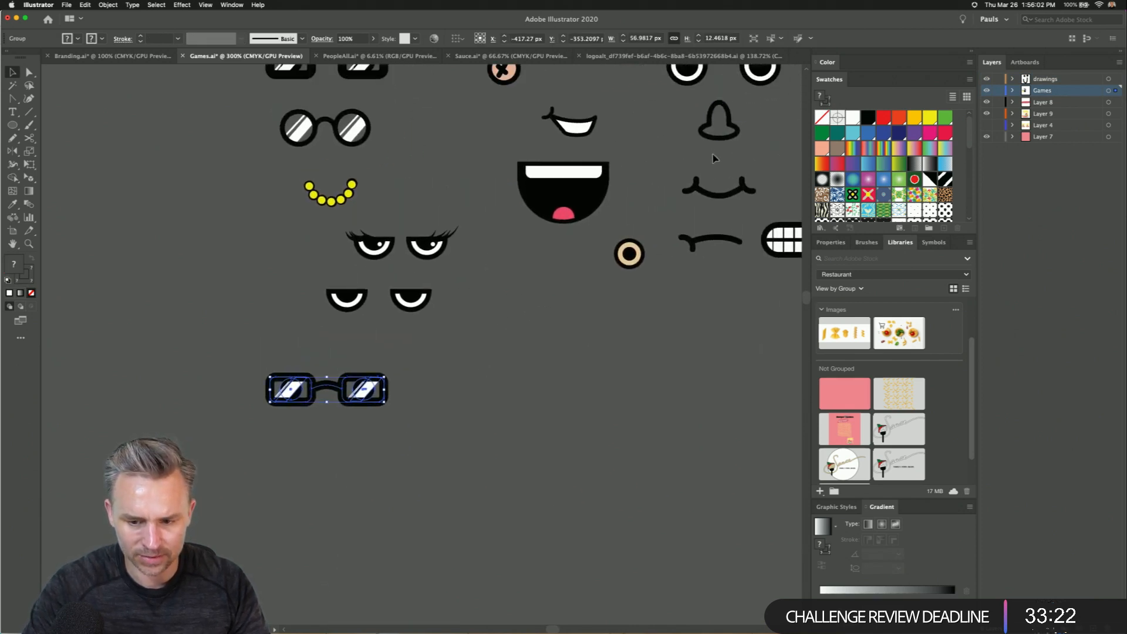
mouse_move(717, 189)
mouse_down()
mouse_move(719, 428)
mouse_move(293, 435)
mouse_move(317, 439)
mouse_up()
drag(241, 360, 544, 253)
drag(382, 148, 425, 358)
- Transfer the sunglasses and dimpled smile to the drawings layer, keeping them in place on the penne
key(super+x)
click(1036, 80)
key(super+f)
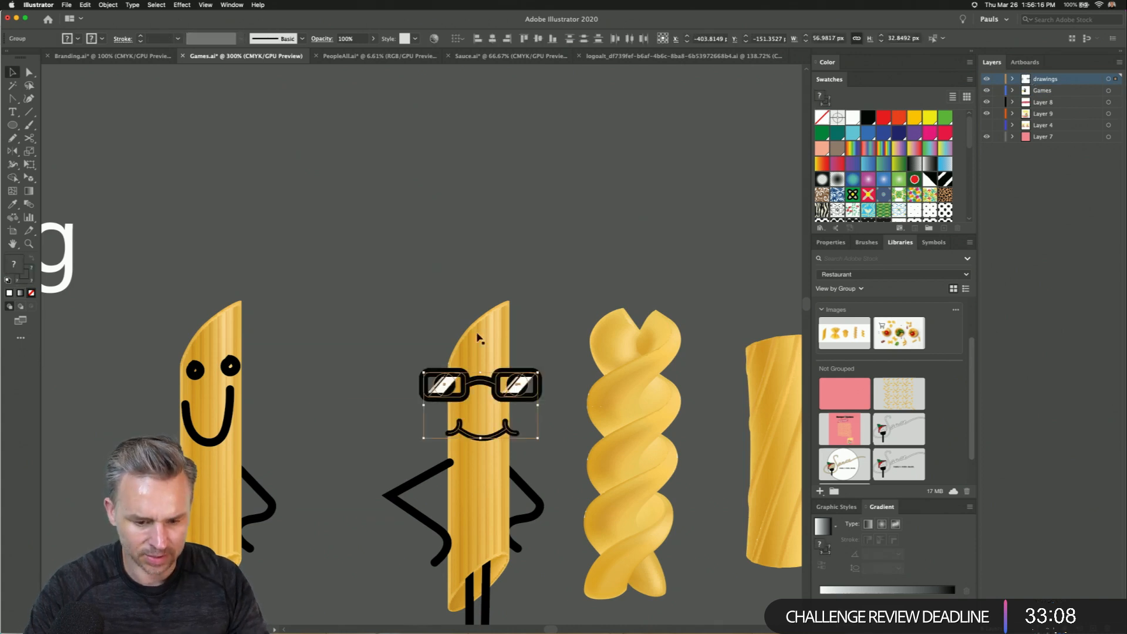
click(367, 281)
drag(370, 384, 459, 235)
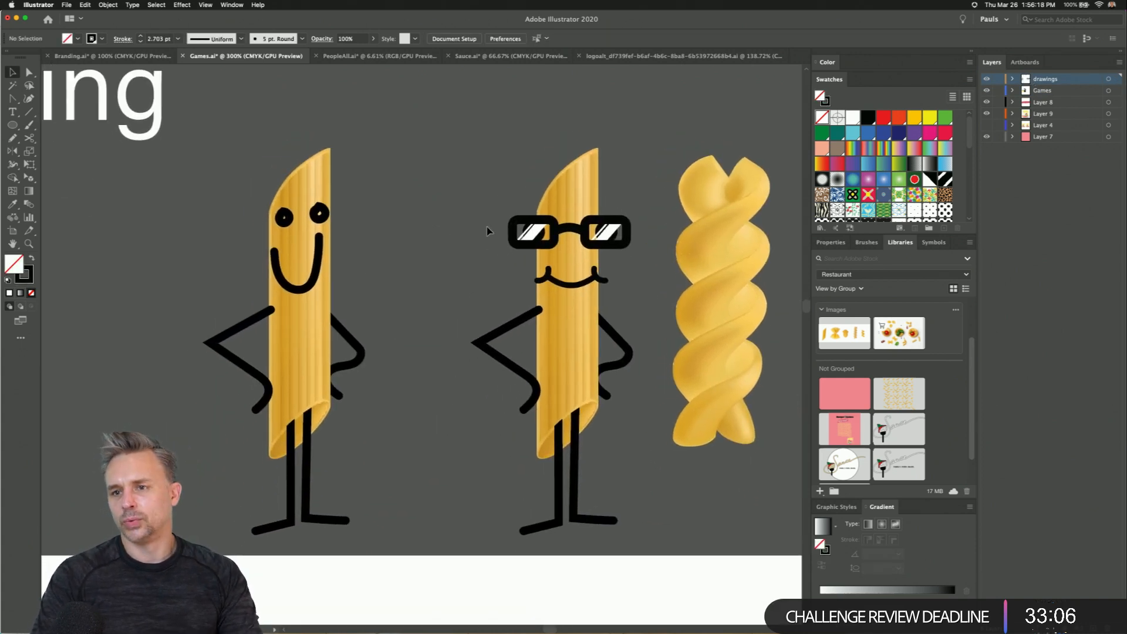
key(super+minus)
key(super+minus)
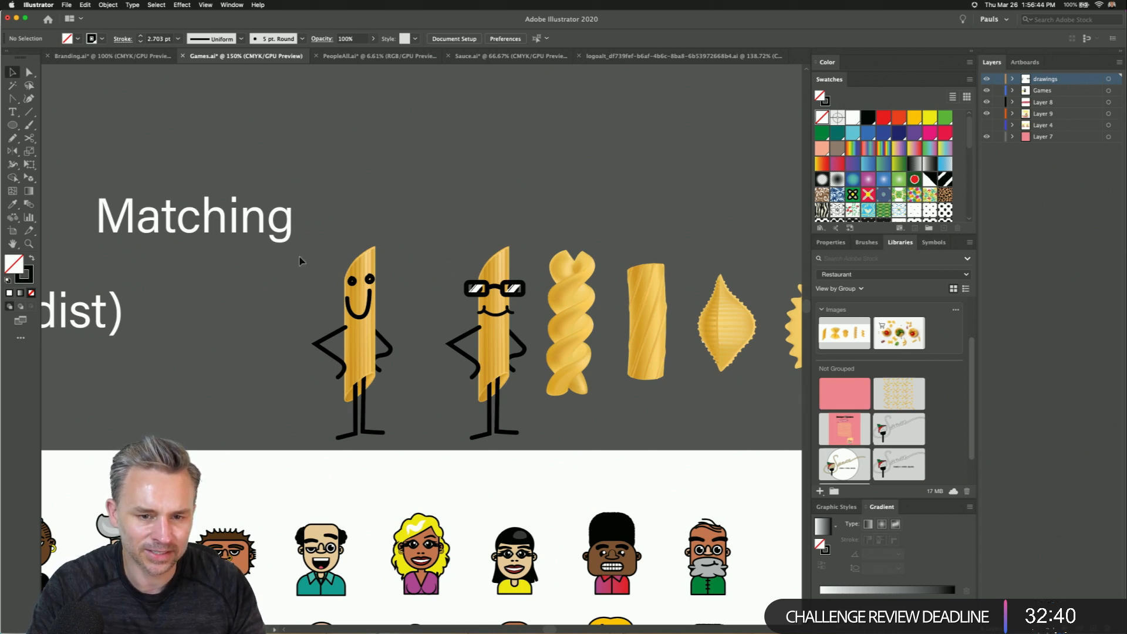
- Select the whole smiling penne character without sunglasses and go to the maze artboard
drag(411, 455, 407, 371)
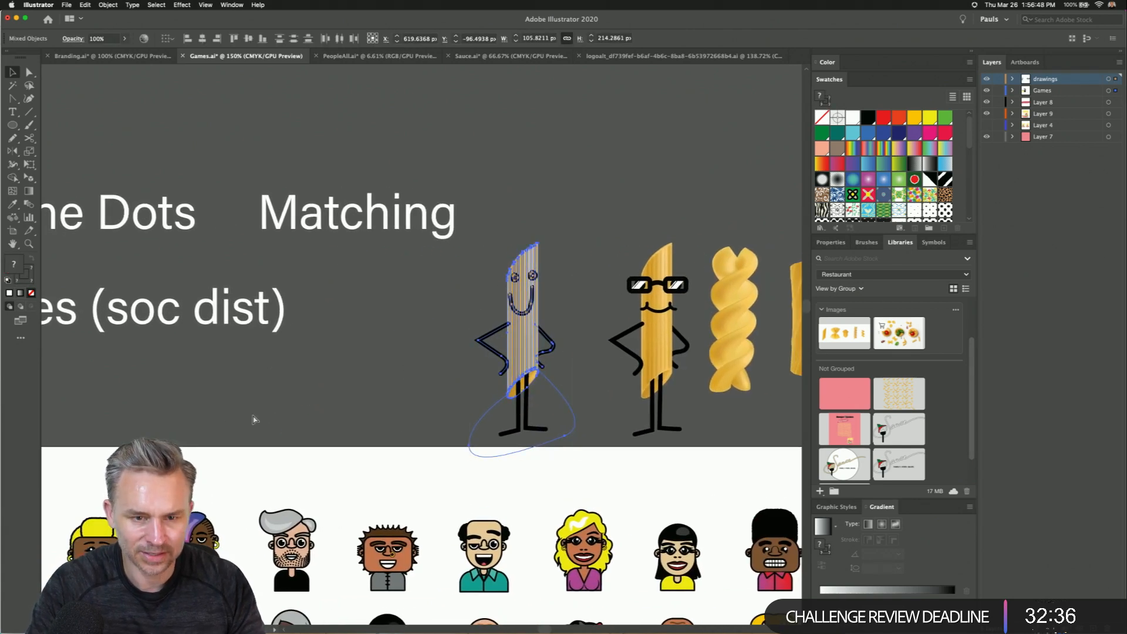
scroll(428, 470, left, 15)
scroll(428, 470, down, 5)
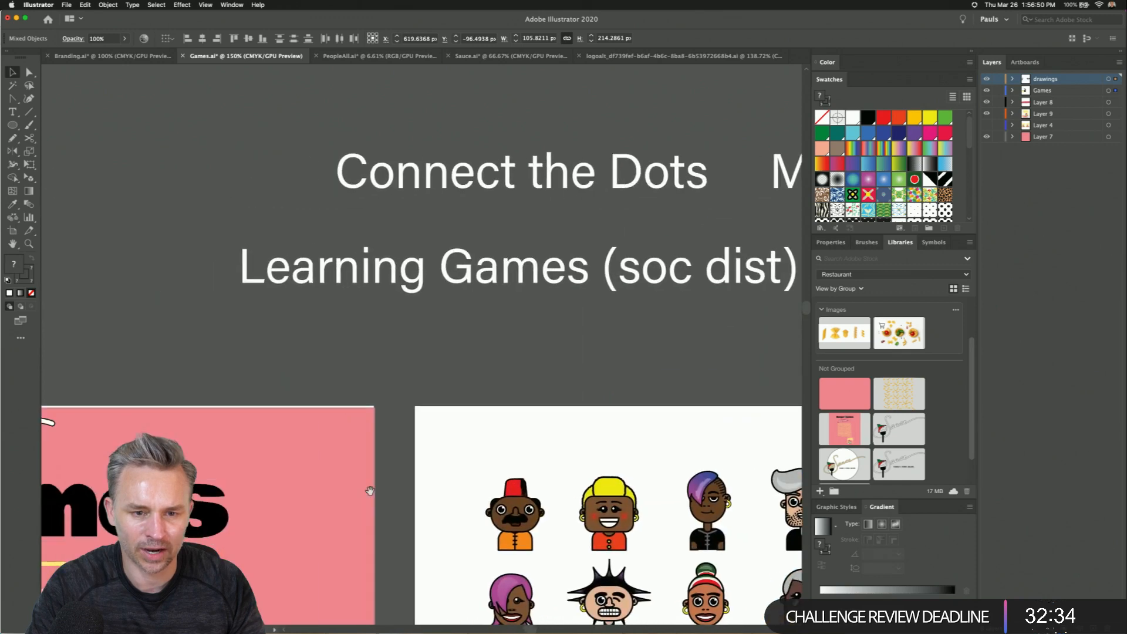
- Replace the red meatball at the maze entrance with a pasted copy of the penne pasta character
scroll(569, 248, left, 10)
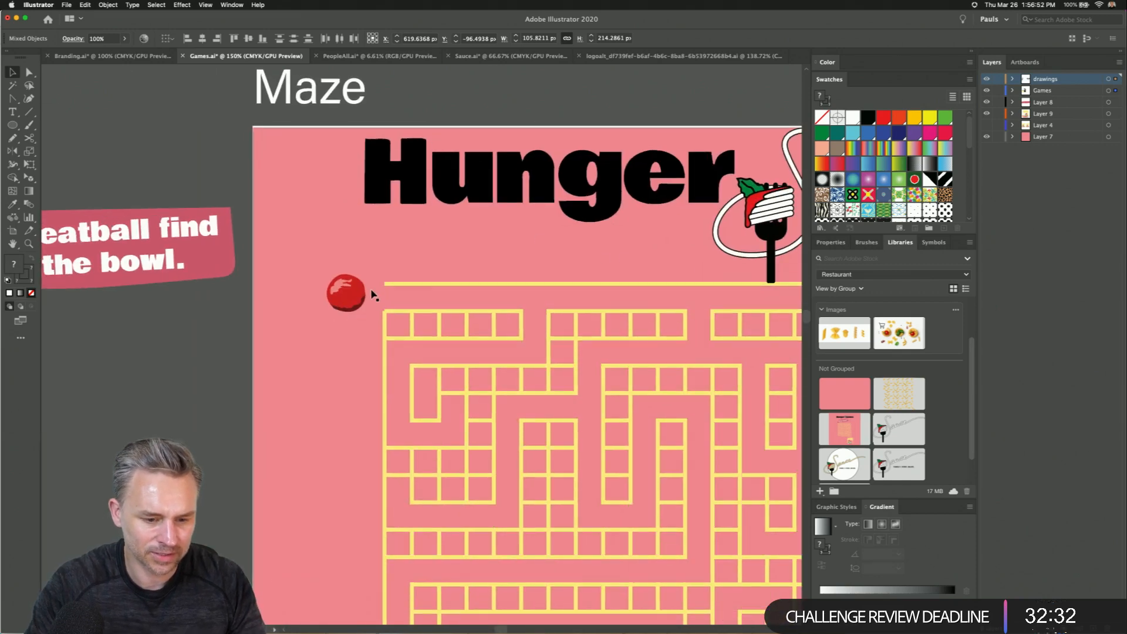
click(337, 295)
click(339, 296)
key(Delete)
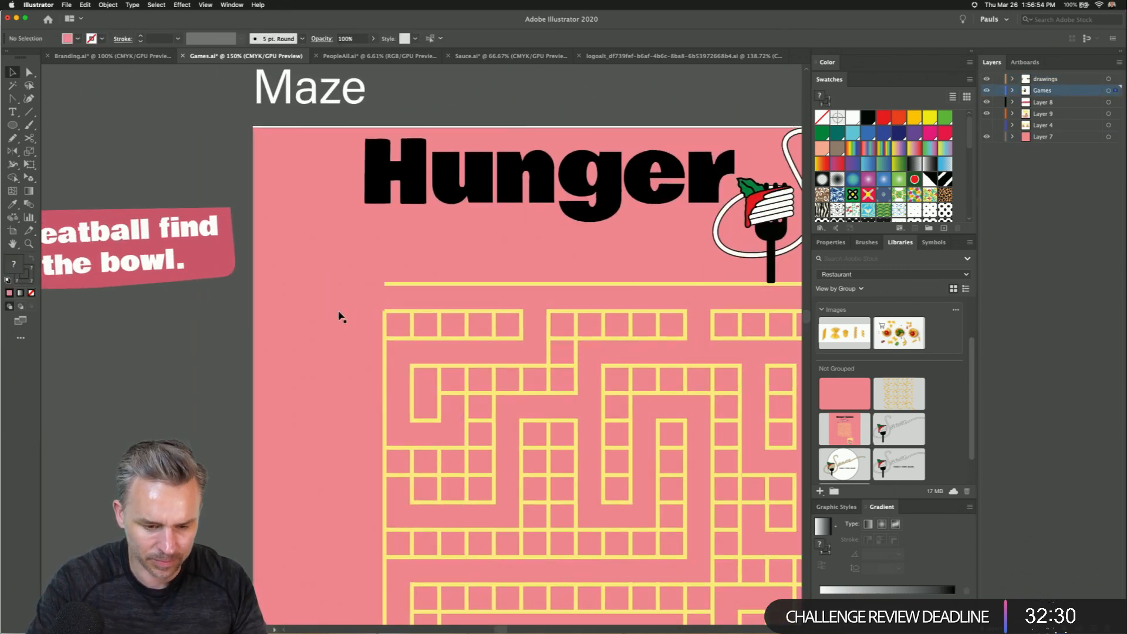
key(ctrl+v)
drag(410, 298, 325, 315)
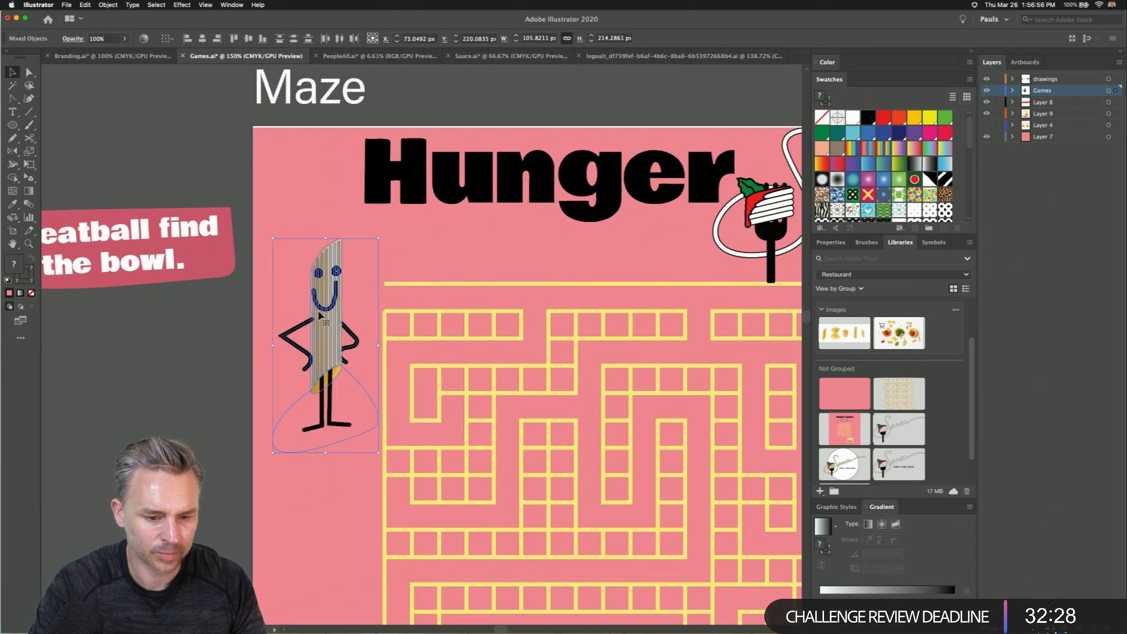
click(166, 356)
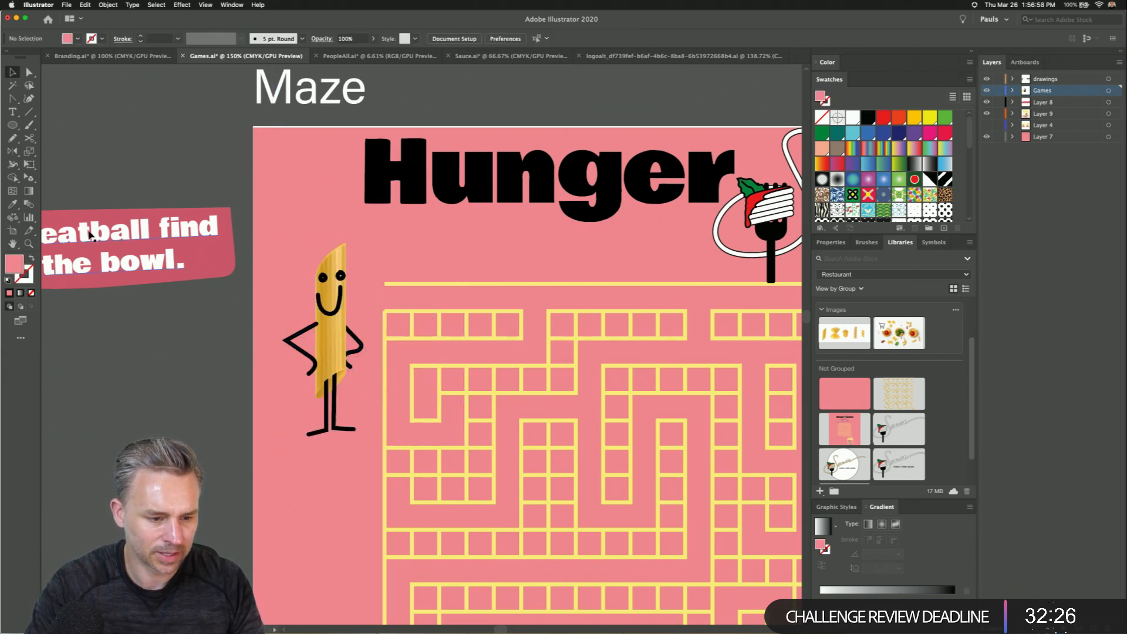
- Move the "Help the meatball find its way to the bowl." banner onto the maze artboard, just below the pasta character
scroll(406, 300, left, 8)
scroll(407, 300, down, 2)
scroll(406, 300, right, 1)
drag(298, 333, 293, 333)
drag(289, 333, 196, 267)
drag(124, 121, 480, 364)
key(super+minus)
key(super+minus)
key(super+minus)
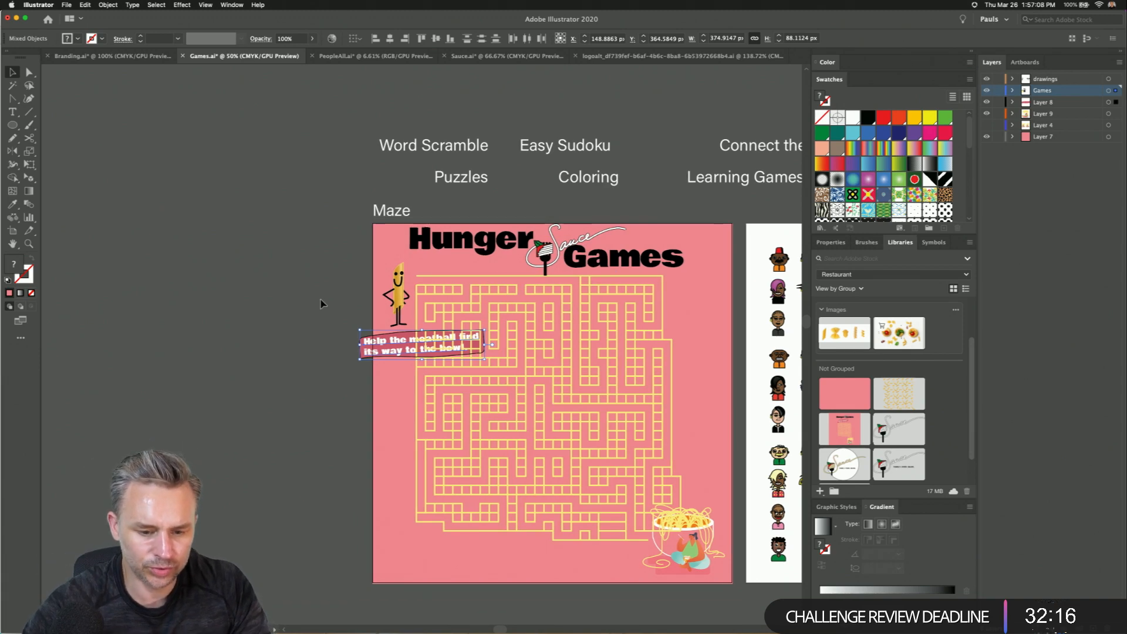
- Transfer the caption banner to the drawings layer, keeping its place, so it sits in front of the maze
key(super+x)
click(1064, 80)
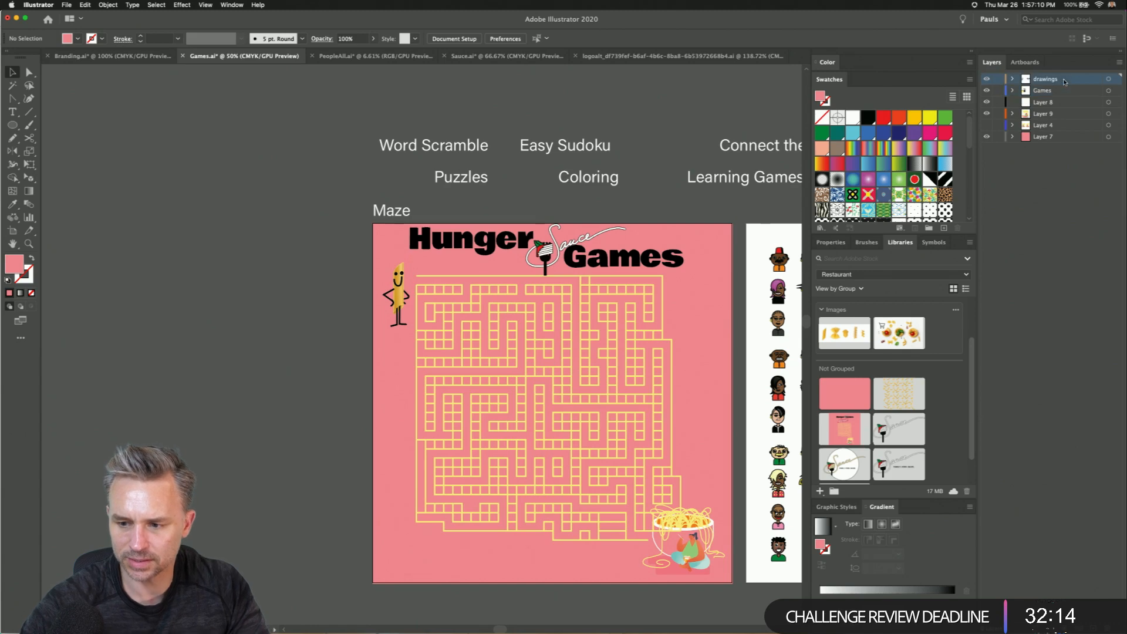
key(super+f)
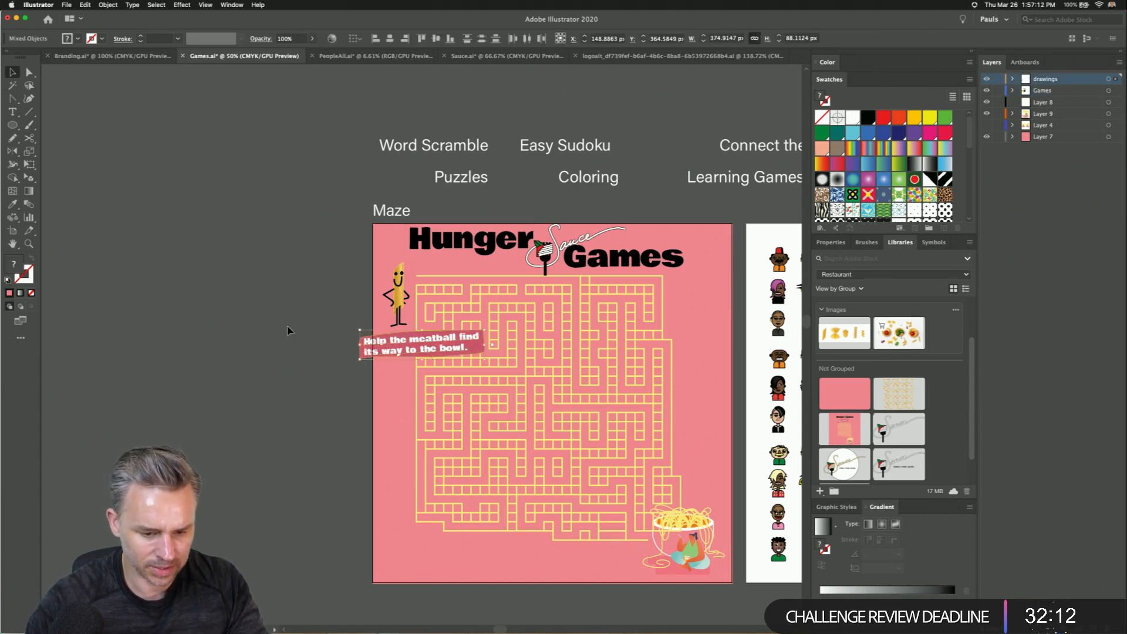
click(288, 330)
key(super+equal)
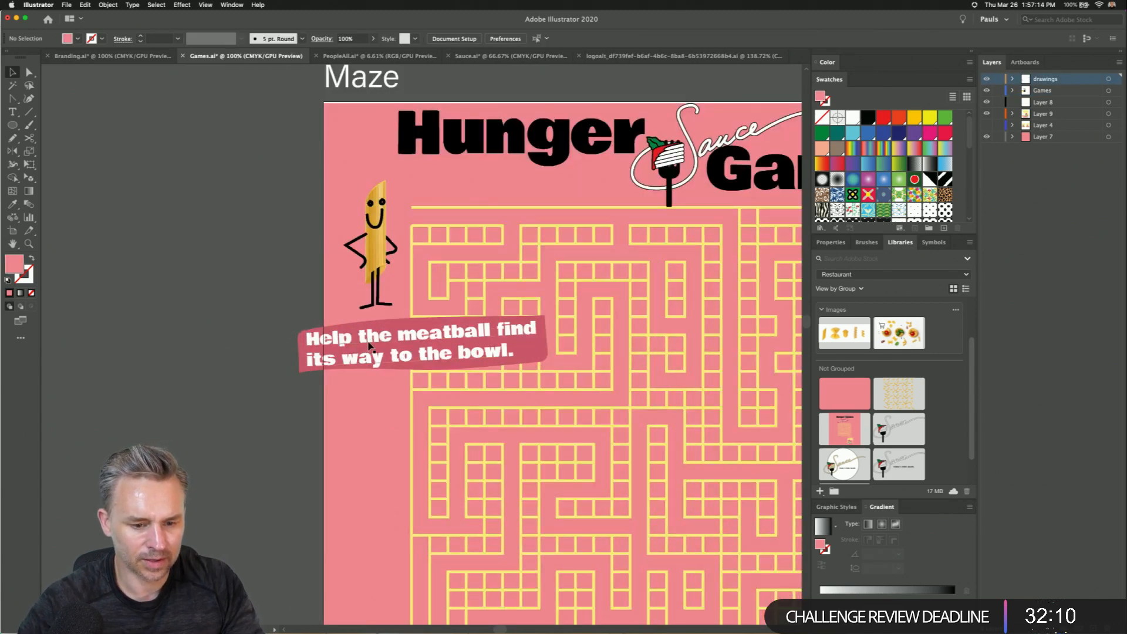
- Rewrite the banner caption as "Help Pete Pasta find his way home!" on two lines, breaking after "Pasta"
double_click(368, 346)
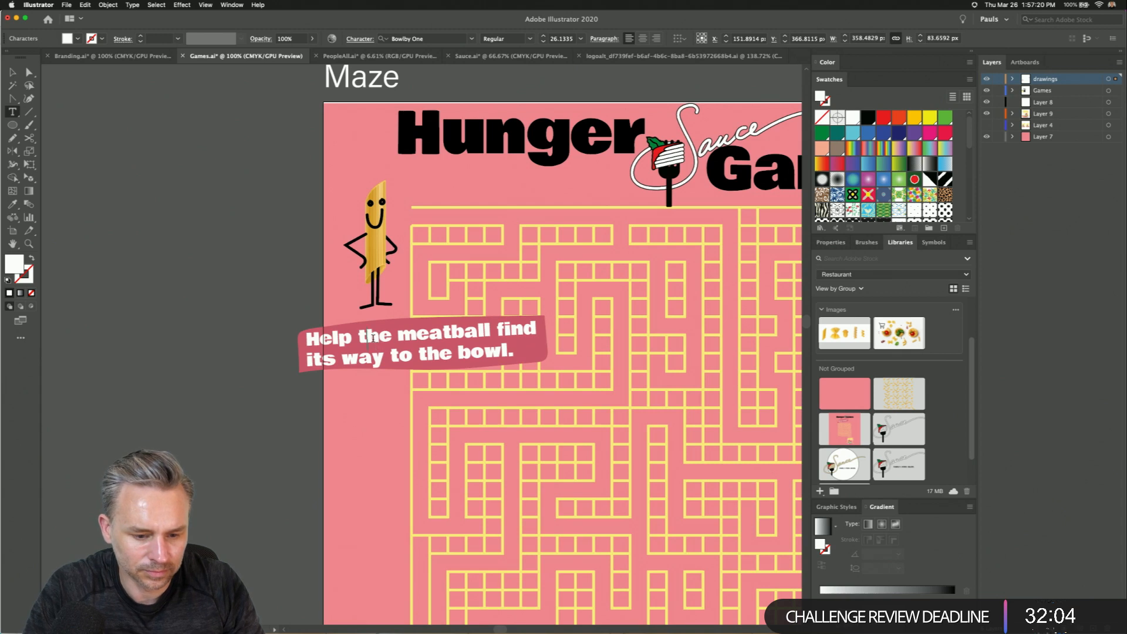
drag(360, 336, 617, 393)
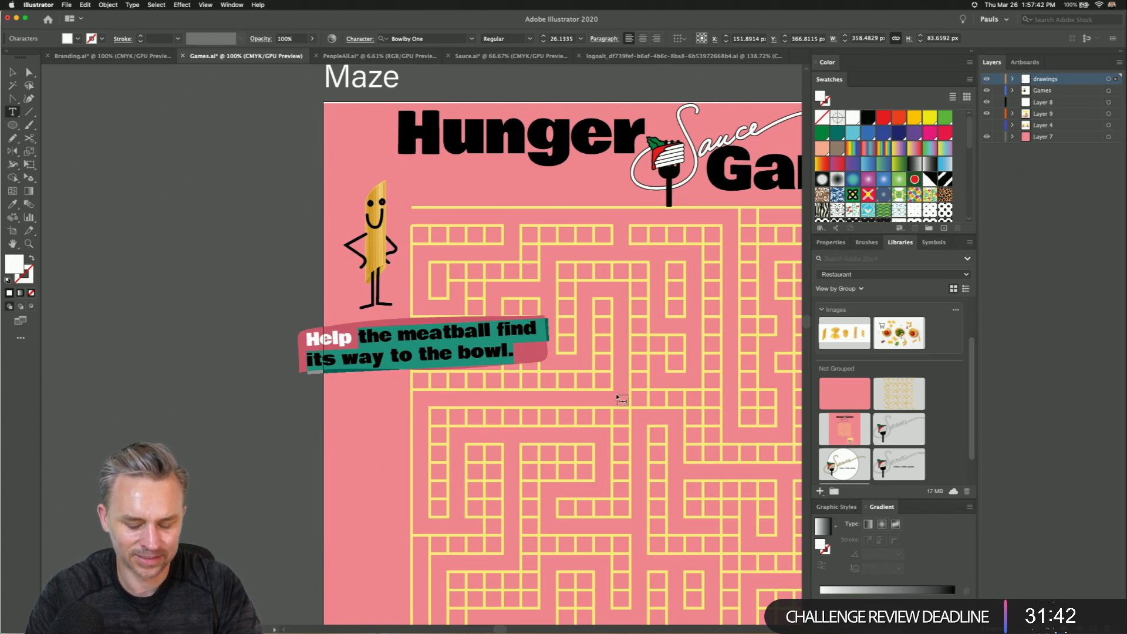
text(Jo)
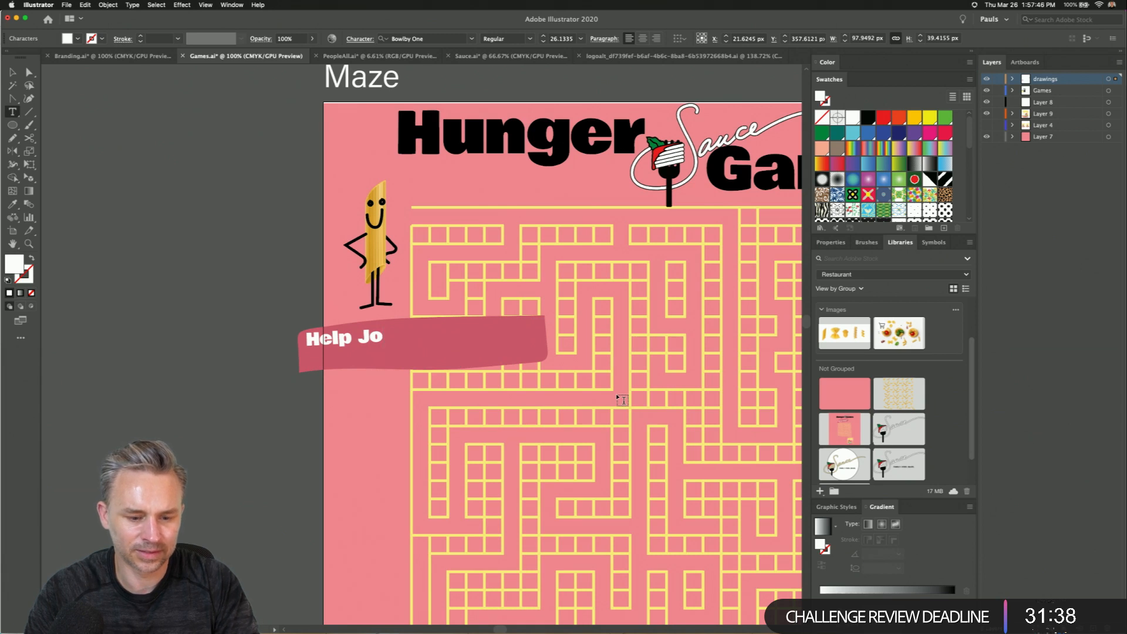
key(BackSpace)
key(BackSpace)
text(Pete Pasta)
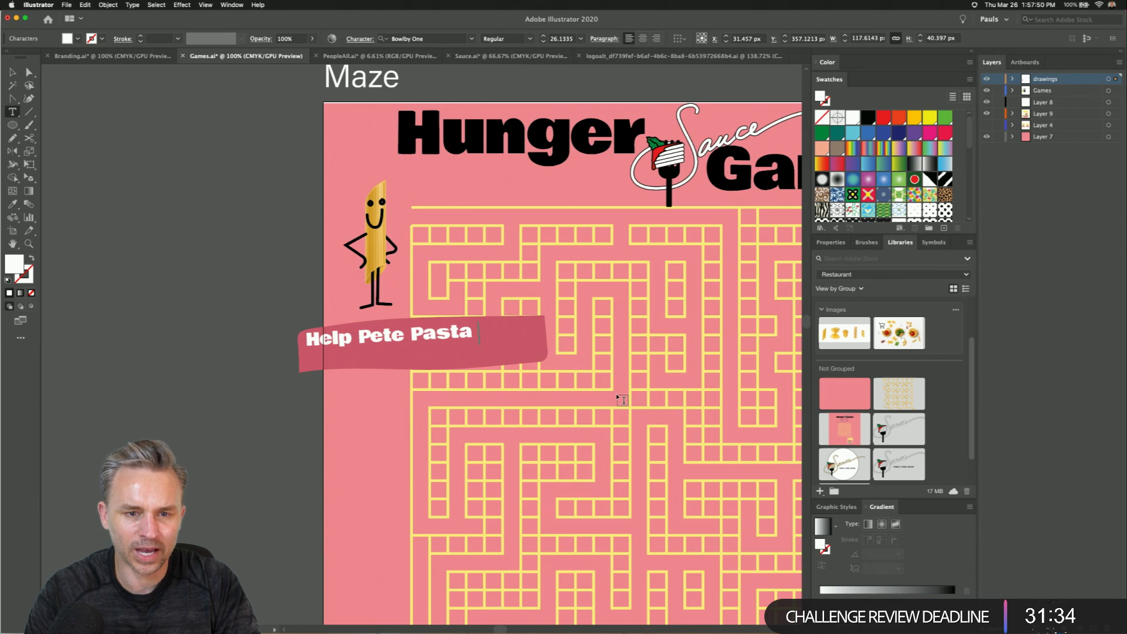
key(Return)
text(fi)
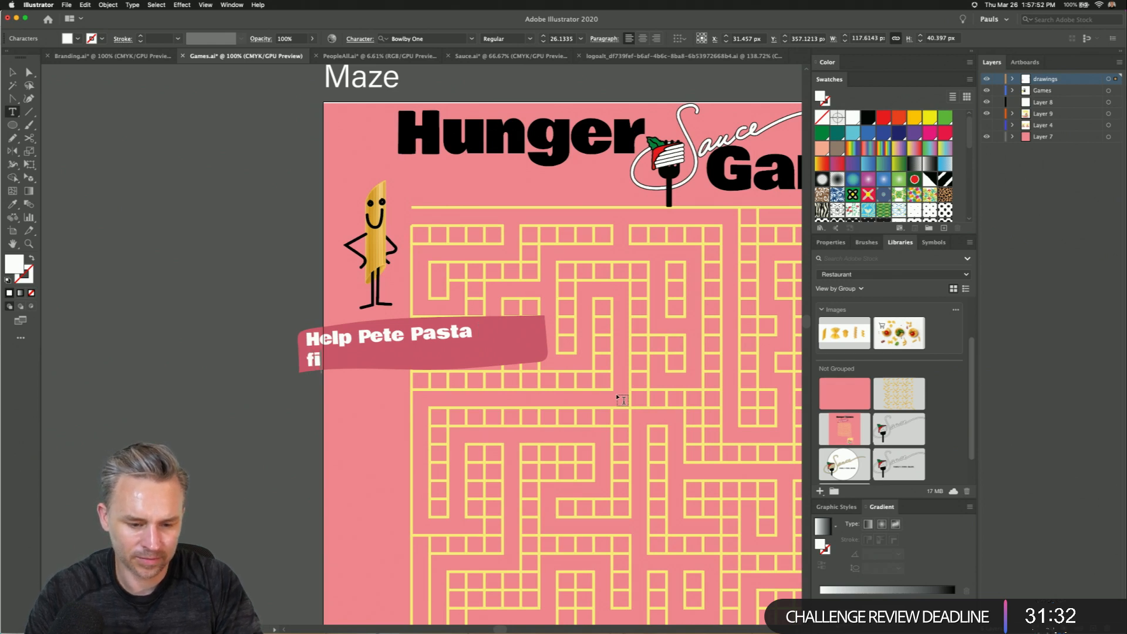
text(nd his way ho)
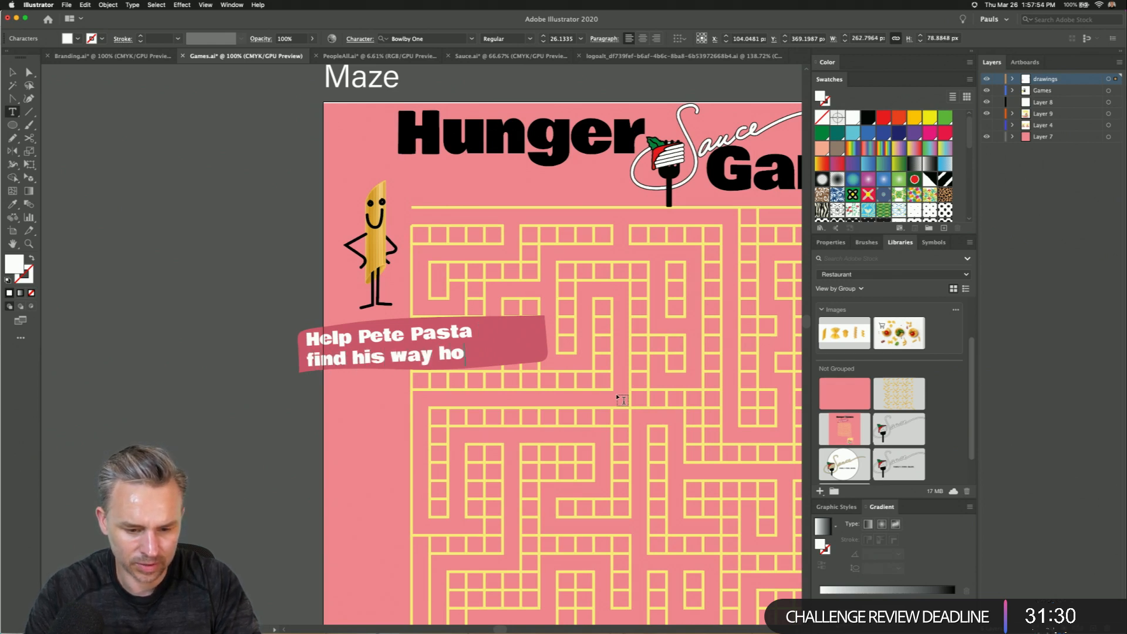
text(me!)
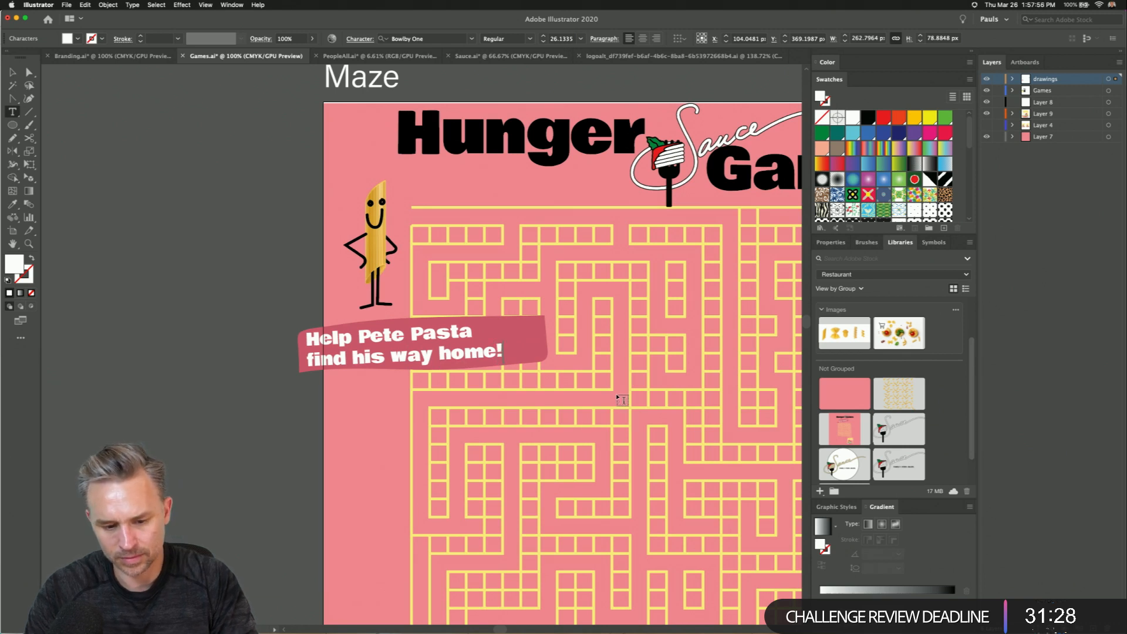
click(12, 72)
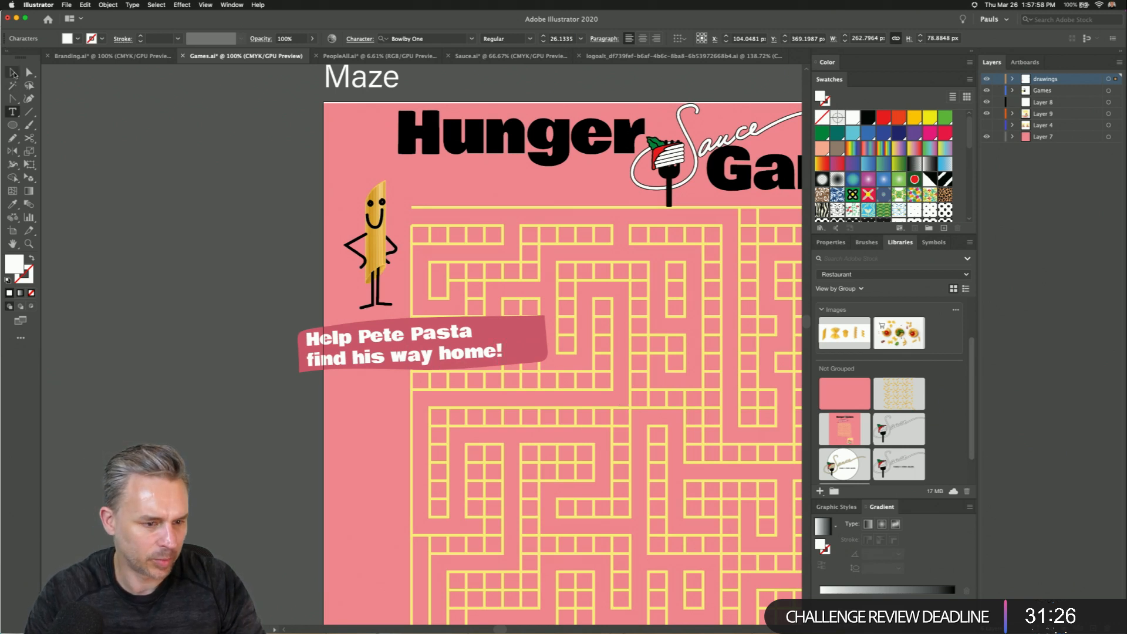
- Narrow the banner's background shape to fit the shorter caption and nudge it slightly down and to the left
click(535, 354)
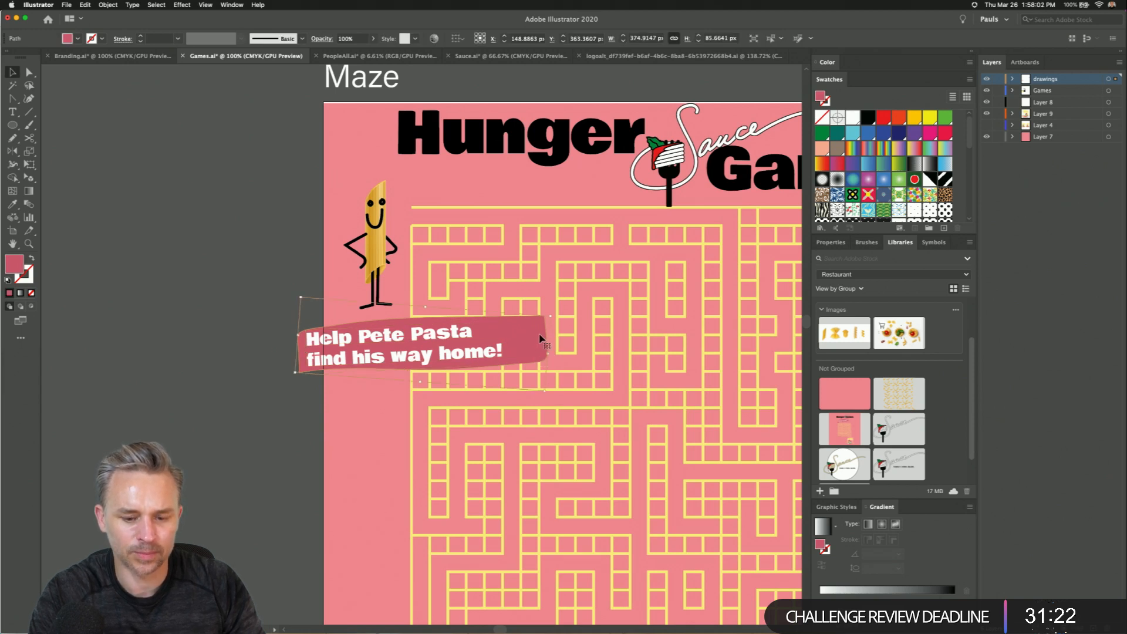
drag(548, 354, 518, 356)
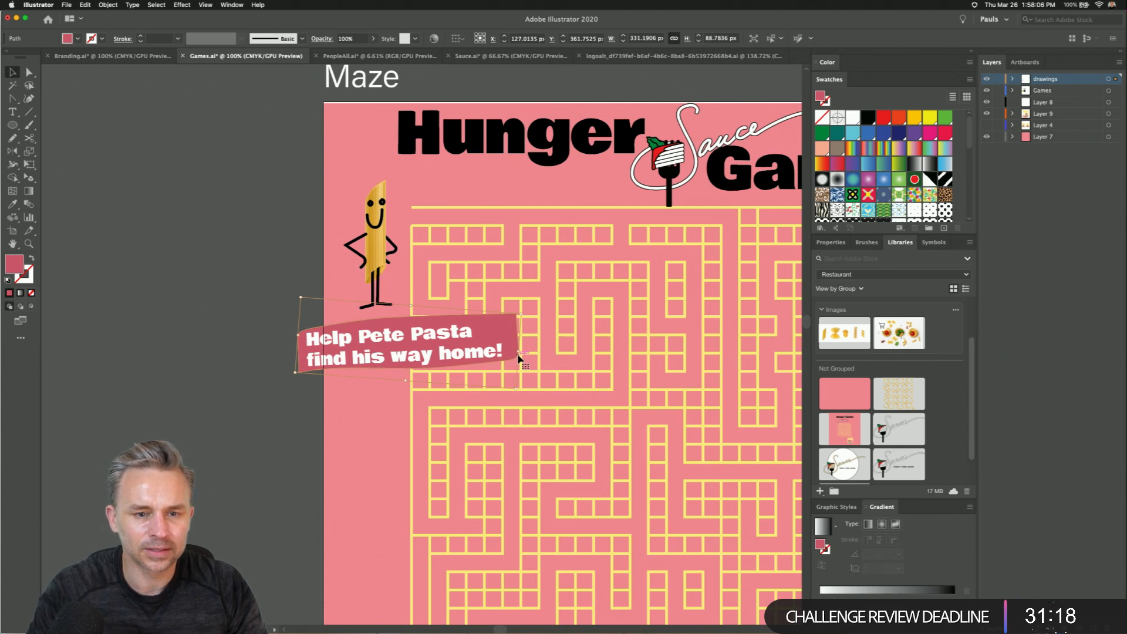
key(Down)
key(Left)
key(Left)
key(Left)
key(Left)
key(Left)
- Change the character's name in the banner caption to "Pepe Penne"
double_click(379, 335)
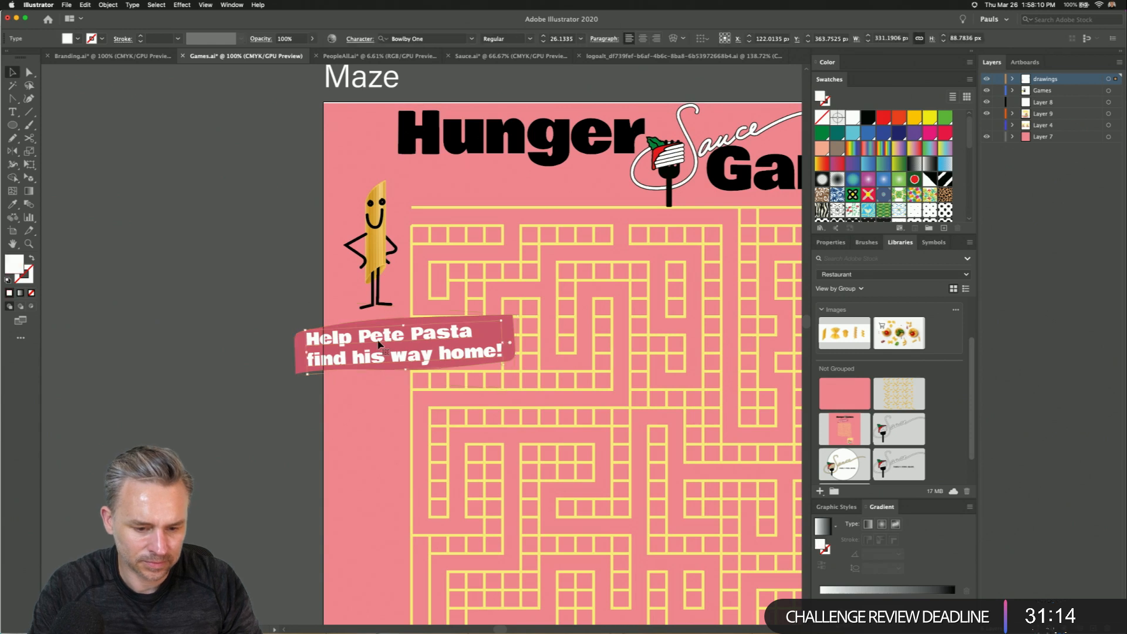
triple_click(379, 334)
click(378, 334)
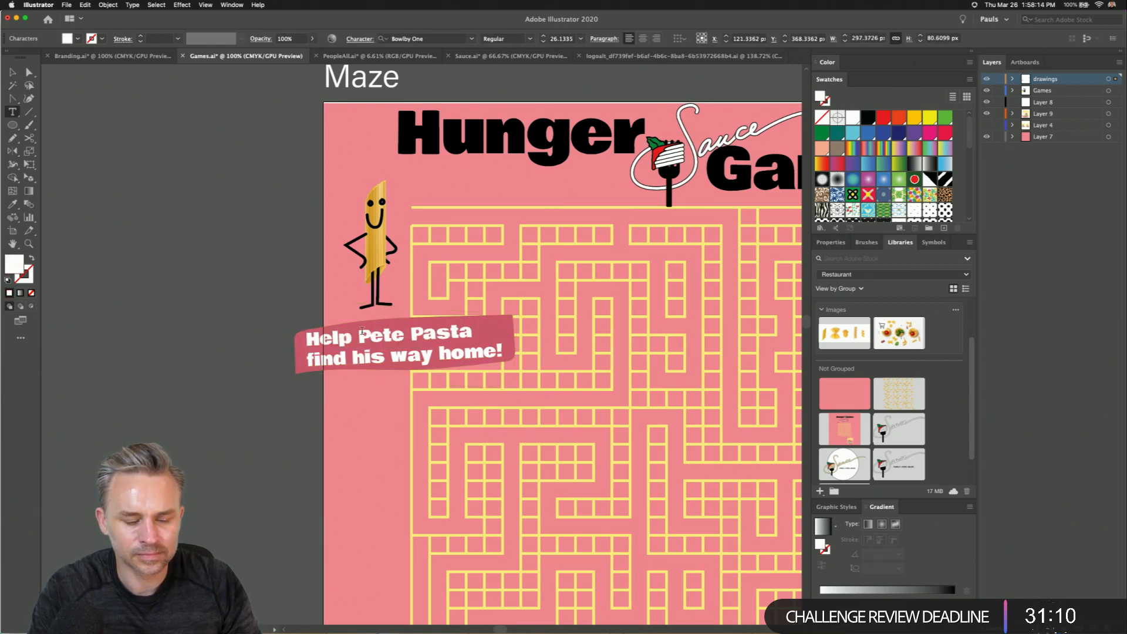
drag(359, 337, 454, 333)
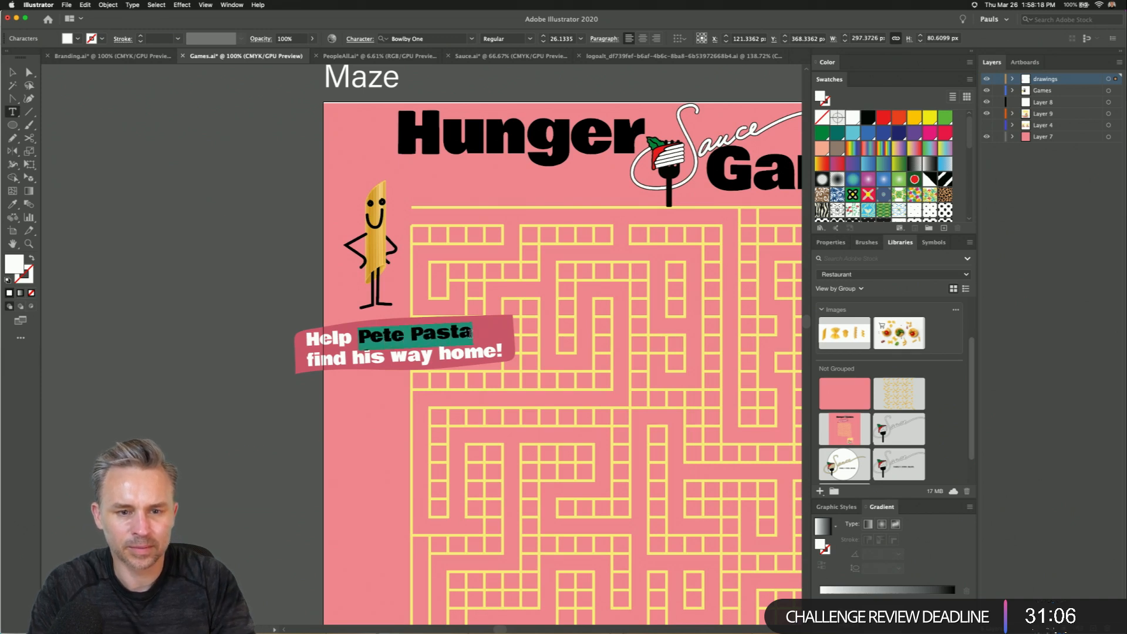
text(Pepe)
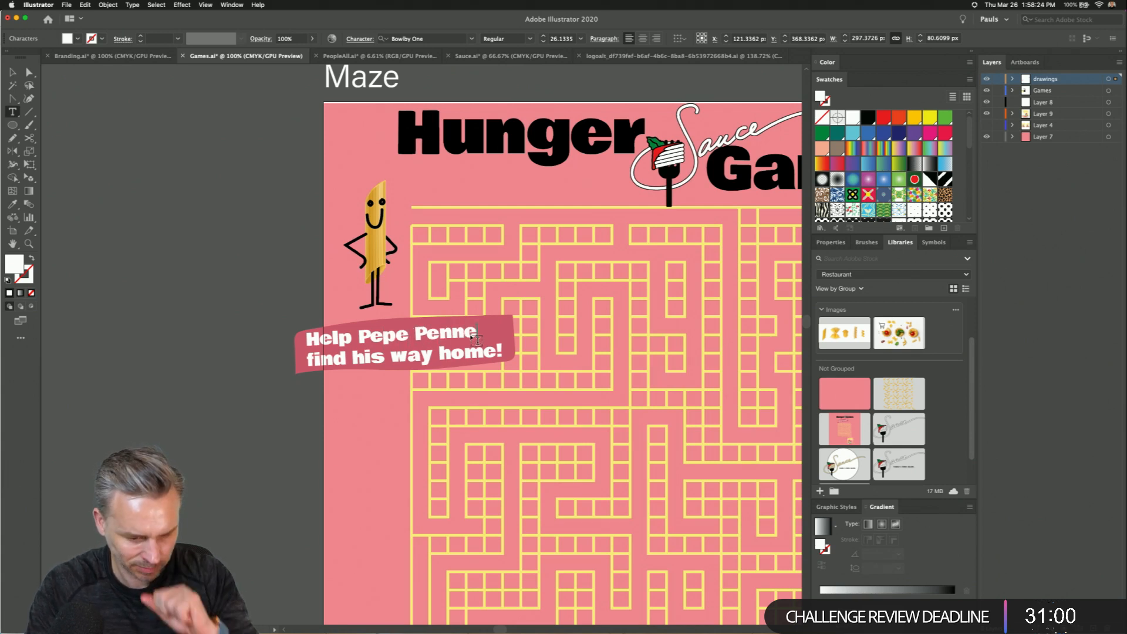
click(11, 72)
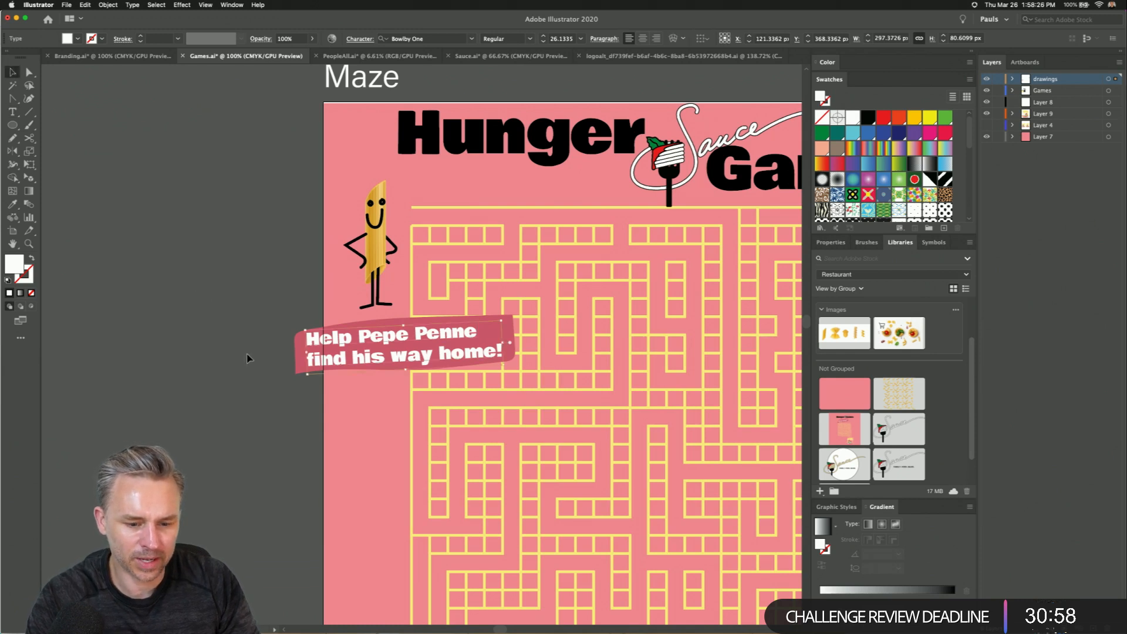
- Move the caption banner up beneath the word "Hunger", over the pasta character's head
click(321, 365)
click(382, 335)
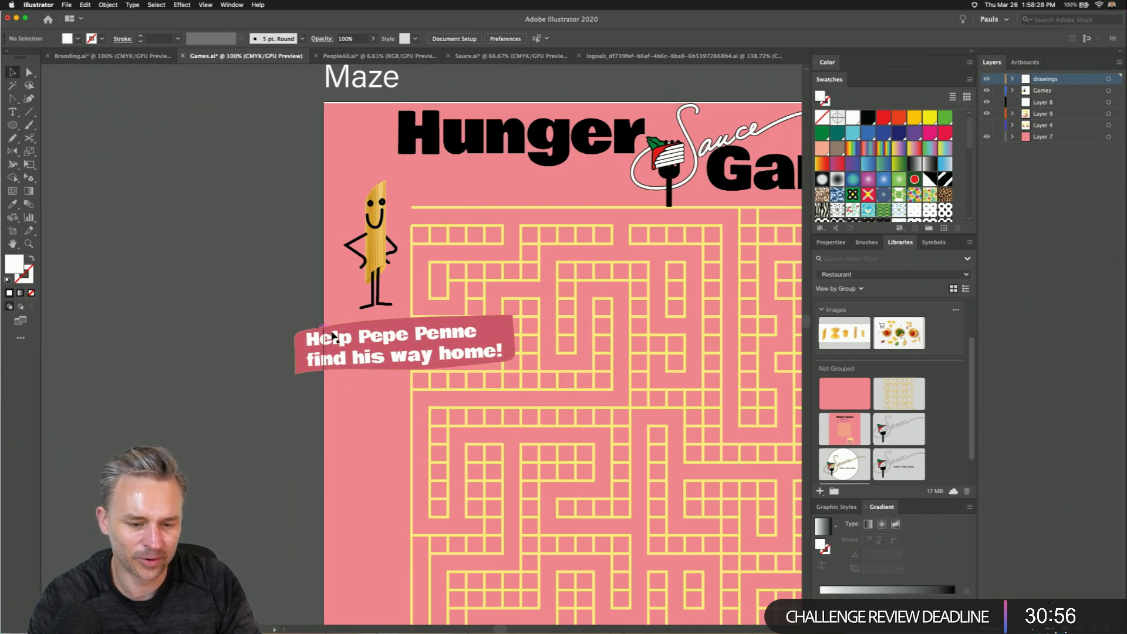
drag(492, 330, 526, 175)
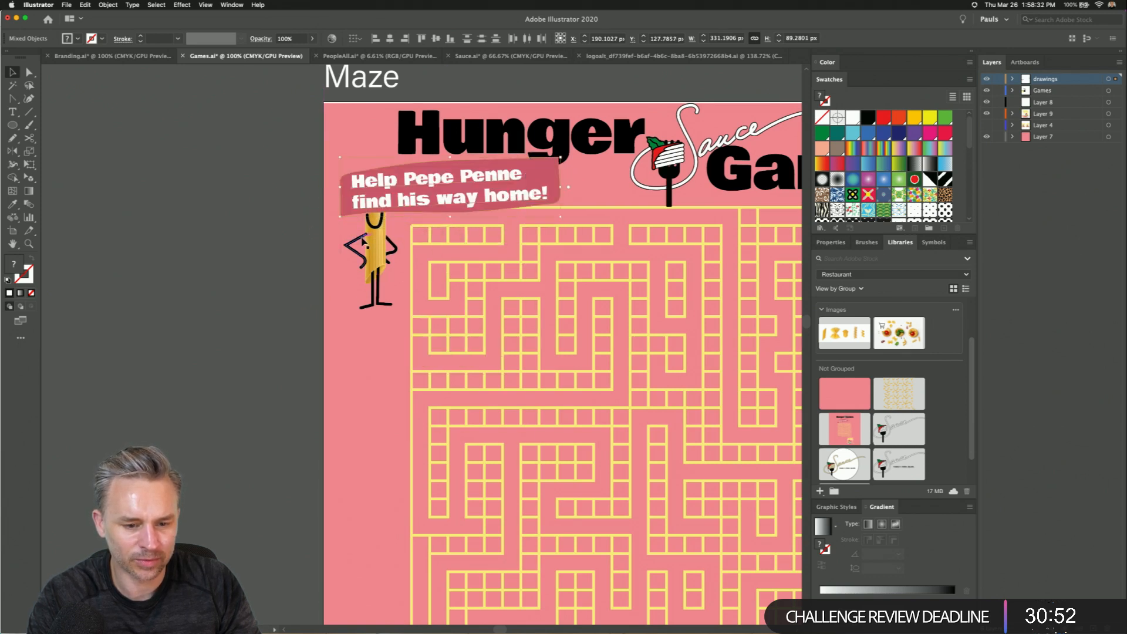
right_click(373, 181)
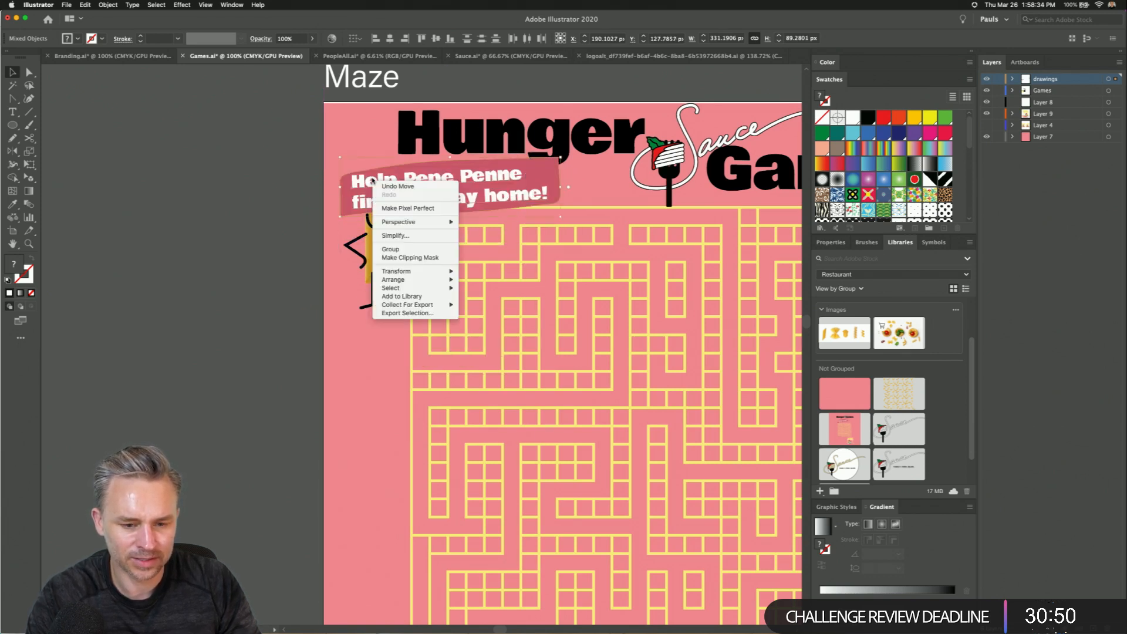
key(Escape)
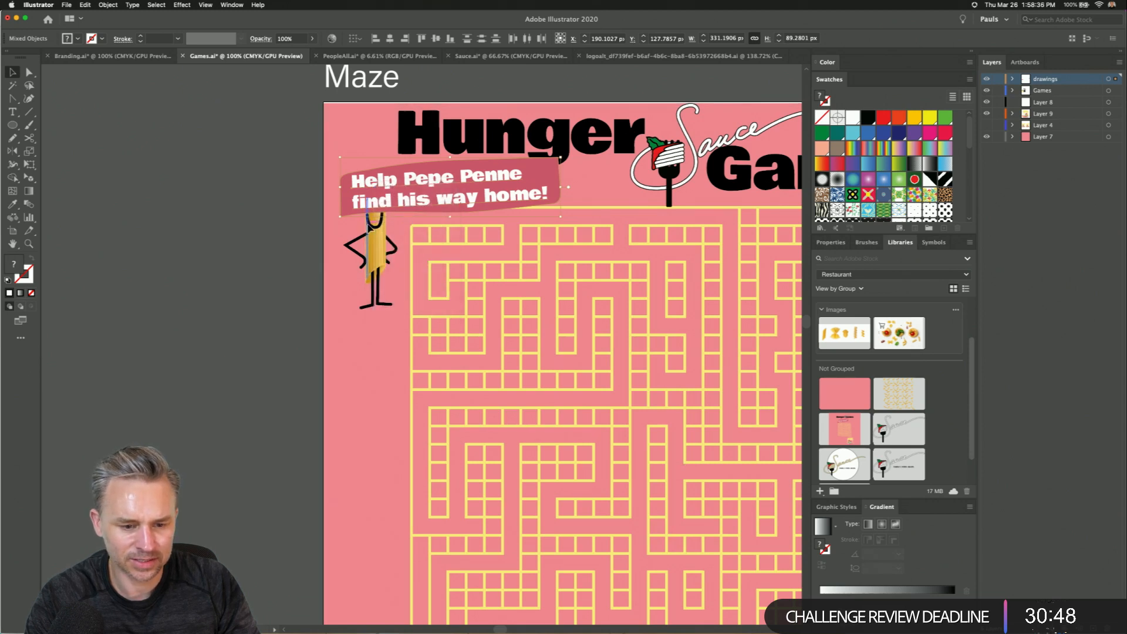
- Try to move the pasta character's body down away from the banner, and undo the move
click(372, 232)
drag(371, 231, 354, 299)
key(super+z)
- Move the caption banner below the pasta character so it overlaps the artboard's left edge
click(410, 183)
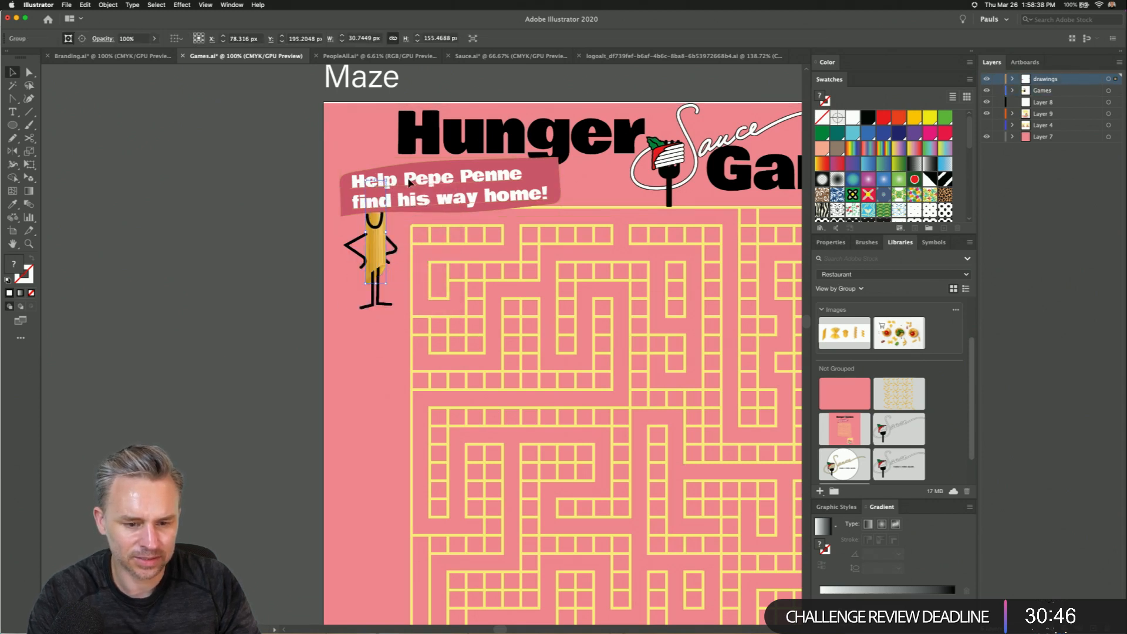
drag(553, 172, 392, 375)
click(271, 267)
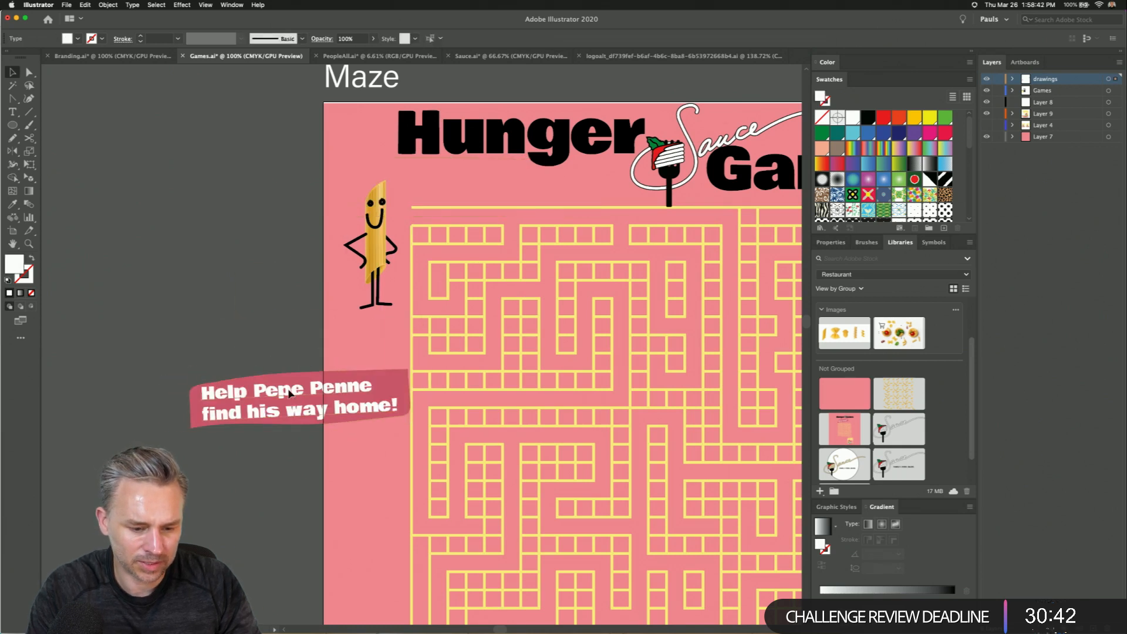
- Change the character's name in the banner caption to "Penne Pete"
triple_click(310, 388)
drag(306, 389, 254, 386)
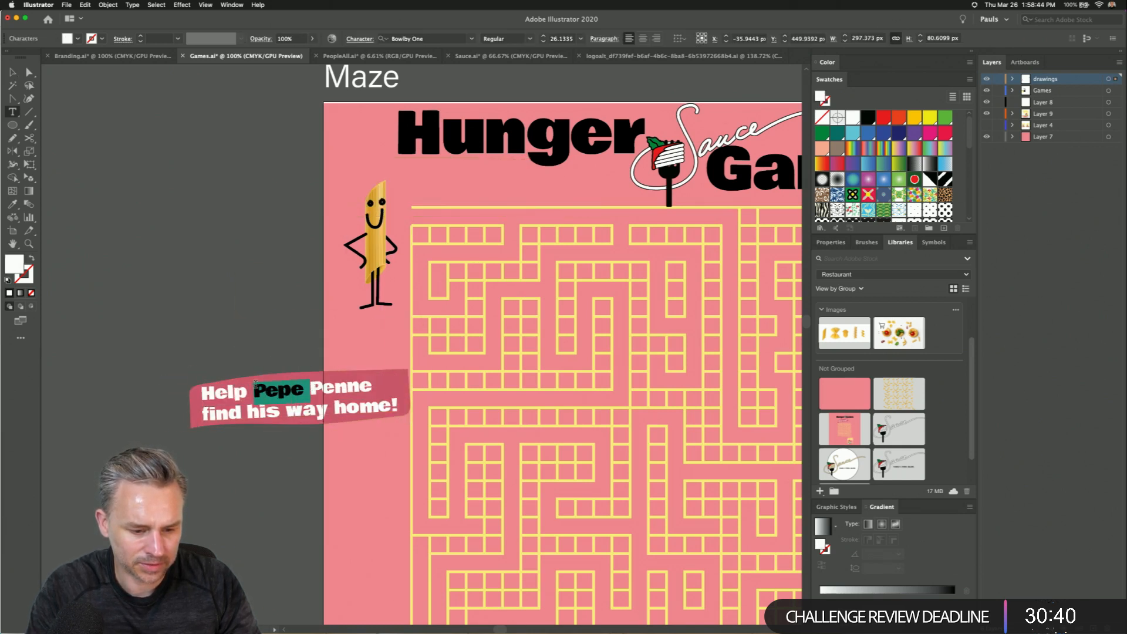
key(BackSpace)
click(314, 388)
text(Pete)
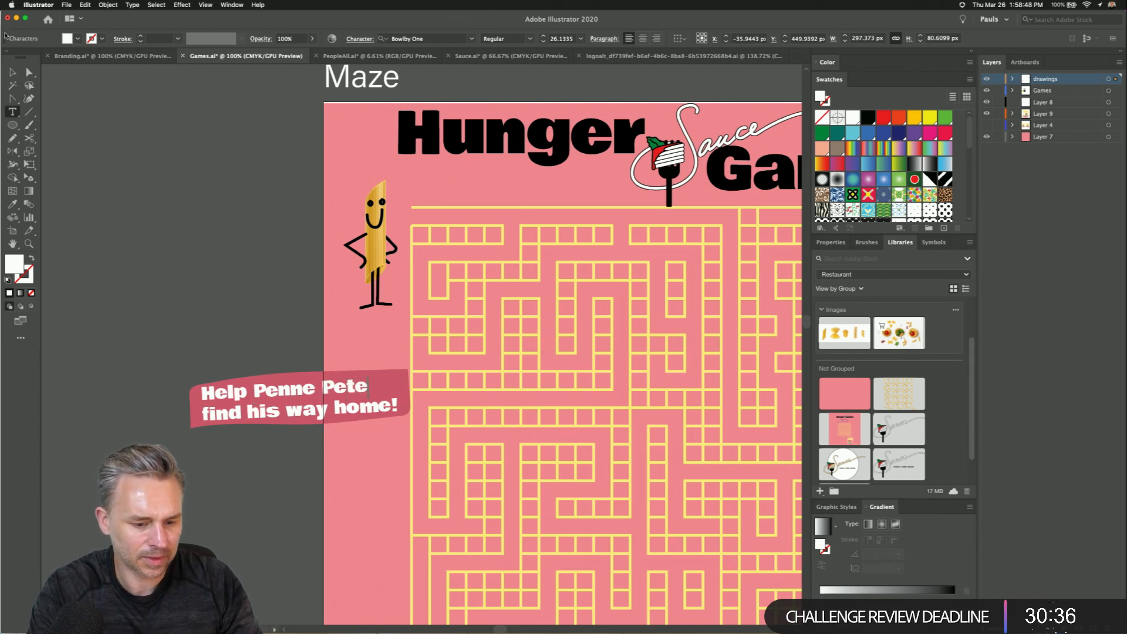
click(13, 73)
- Try to group the pasta character together with the pink background, and undo the grouping
drag(179, 363, 266, 448)
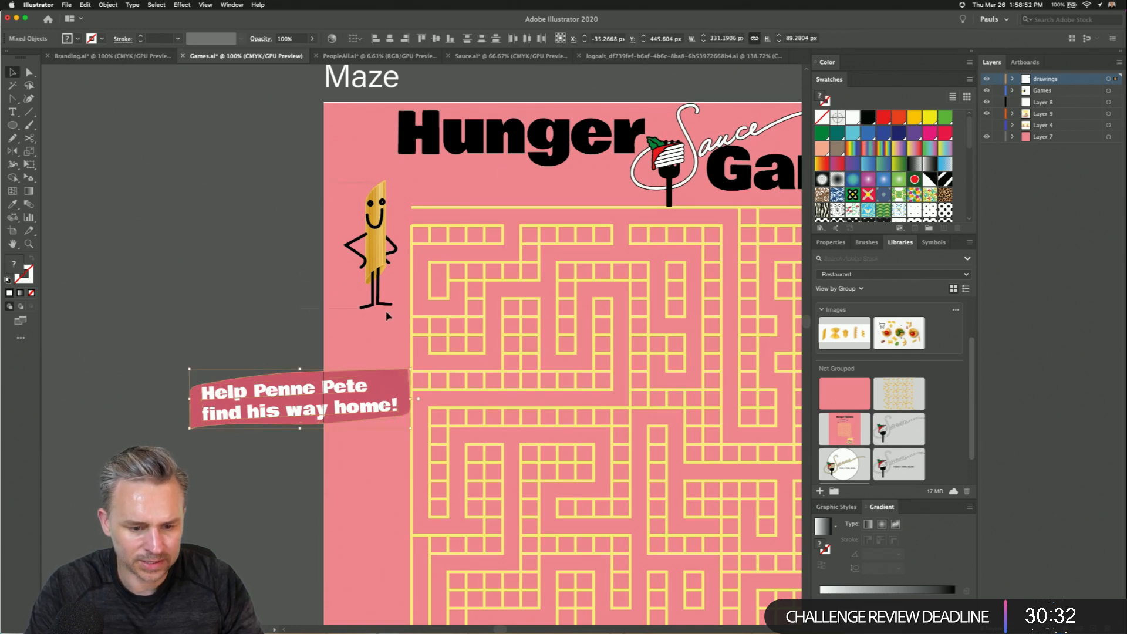
click(379, 275)
right_click(372, 240)
mouse_move(384, 282)
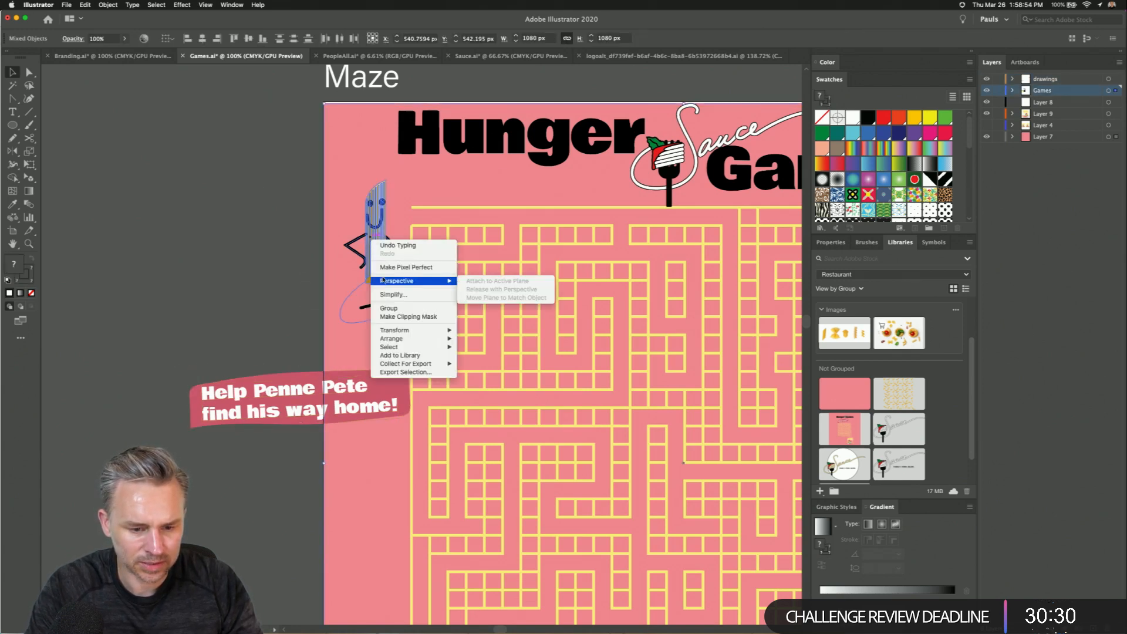
click(389, 308)
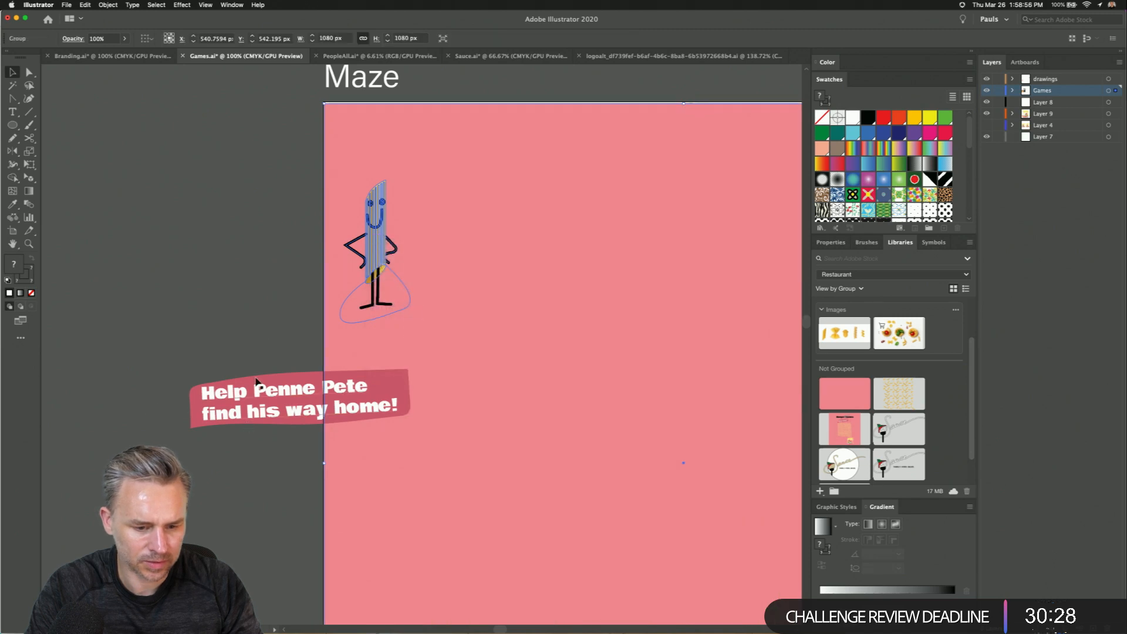
key(super+z)
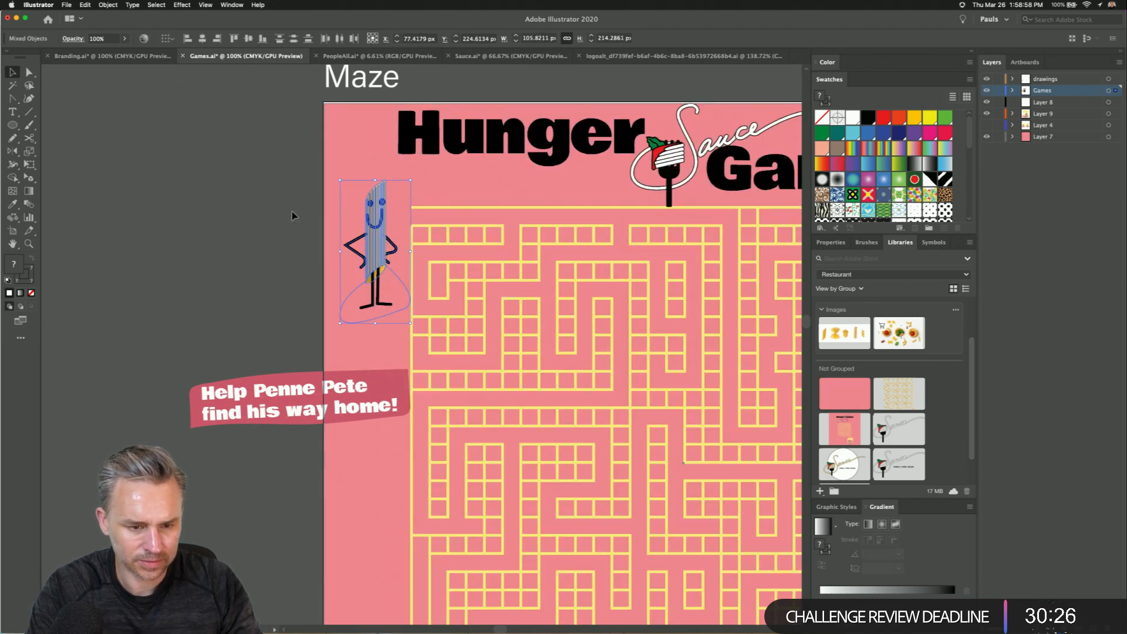
- Group the pasta character's parts and move the group in place from the Games layer to the drawings layer
right_click(376, 219)
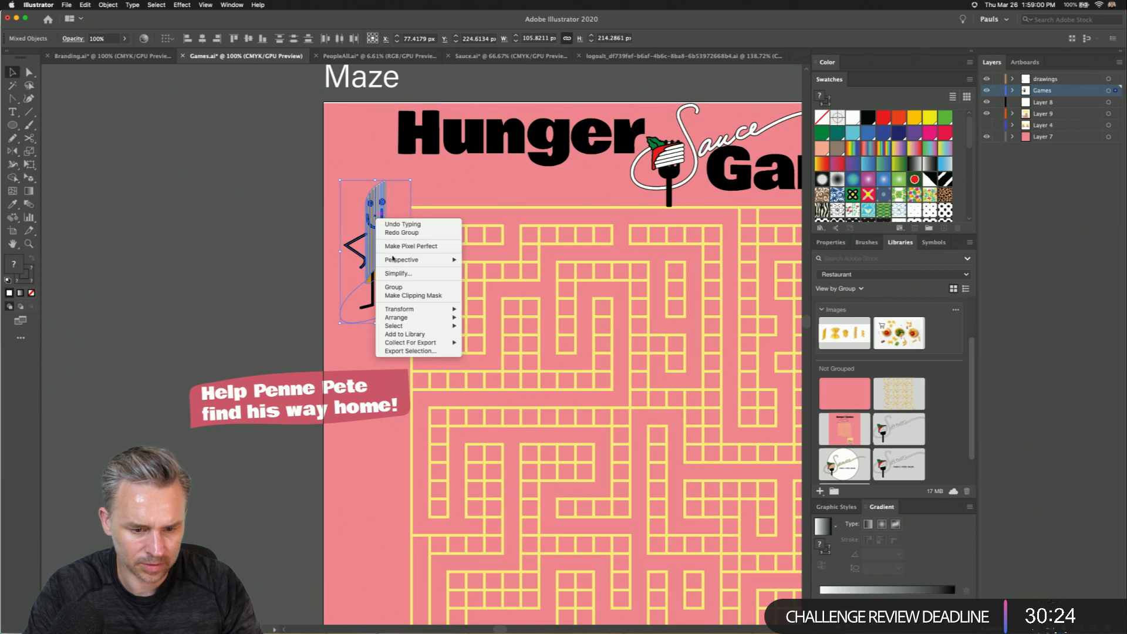
click(393, 287)
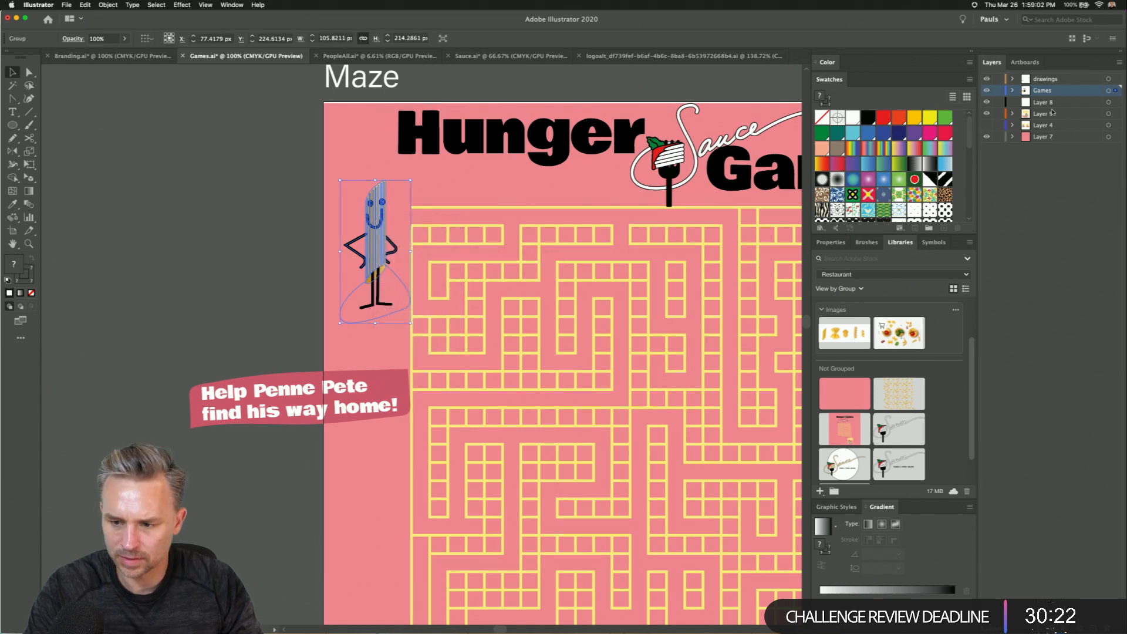
key(super+x)
click(1046, 82)
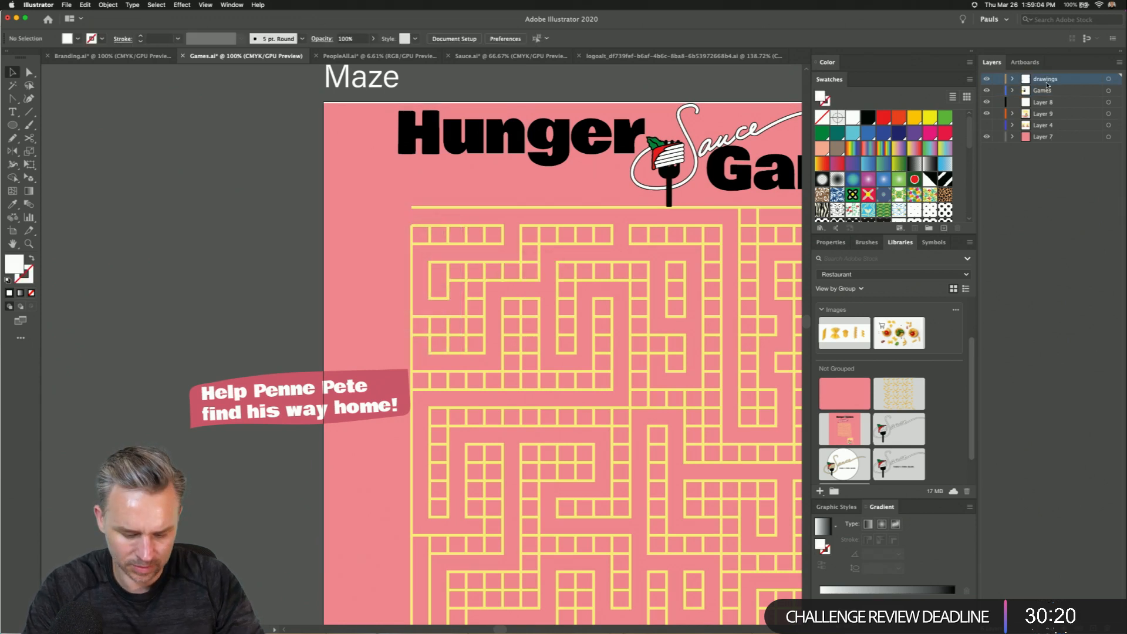
key(super+f)
- Move the caption banner up beneath the word "Hunger" and lower the pasta character so its head just overlaps the banner's bottom edge
drag(231, 418, 398, 208)
drag(285, 301, 128, 264)
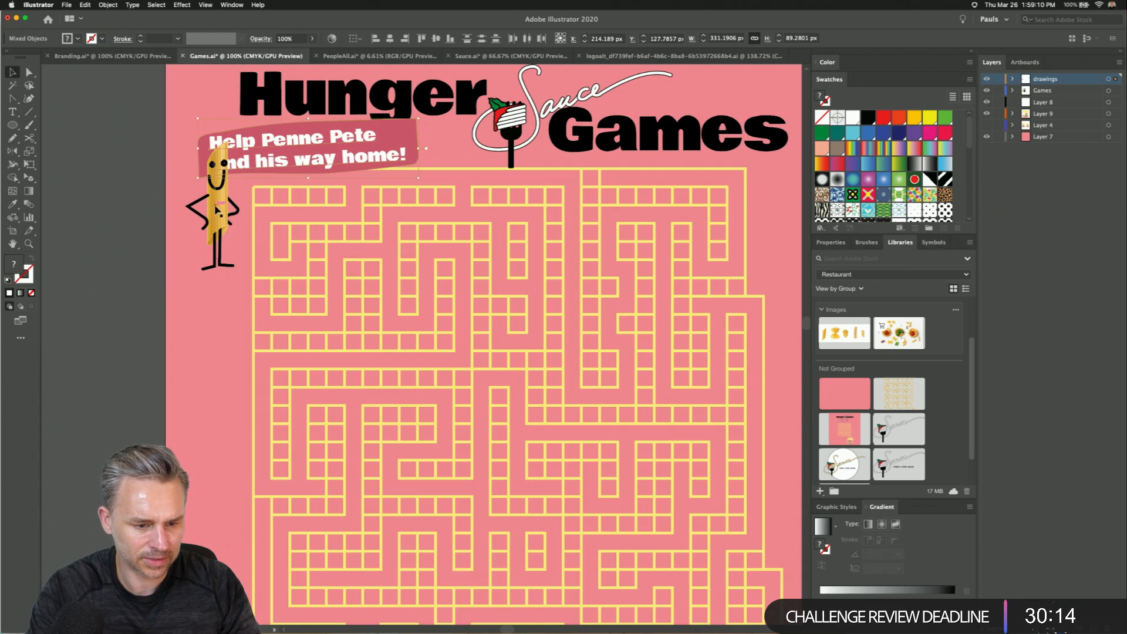
drag(217, 208, 216, 226)
- Scale the banner text down slightly and rebreak it into "Help Penne Pete find" and "his way home!"
click(218, 141)
drag(207, 135, 218, 141)
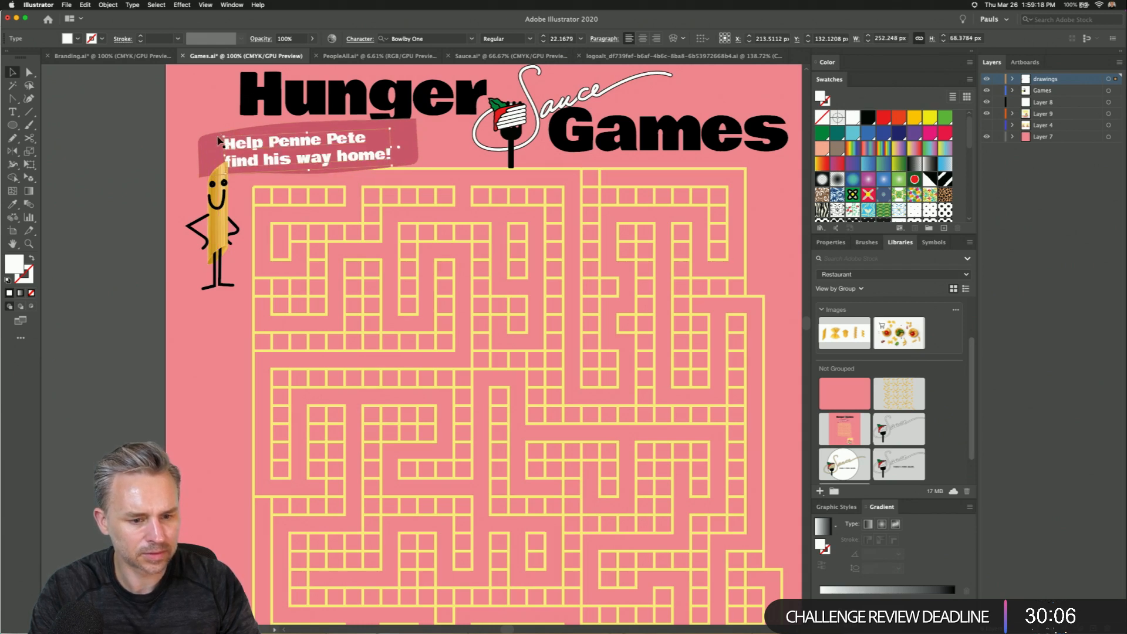
key(t)
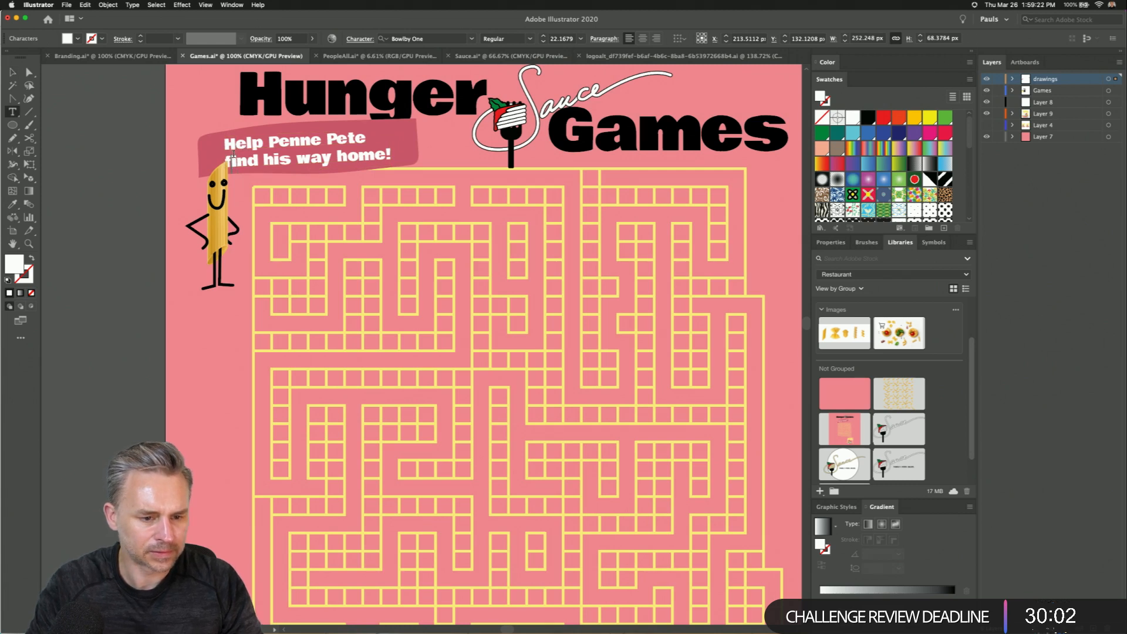
key(BackSpace)
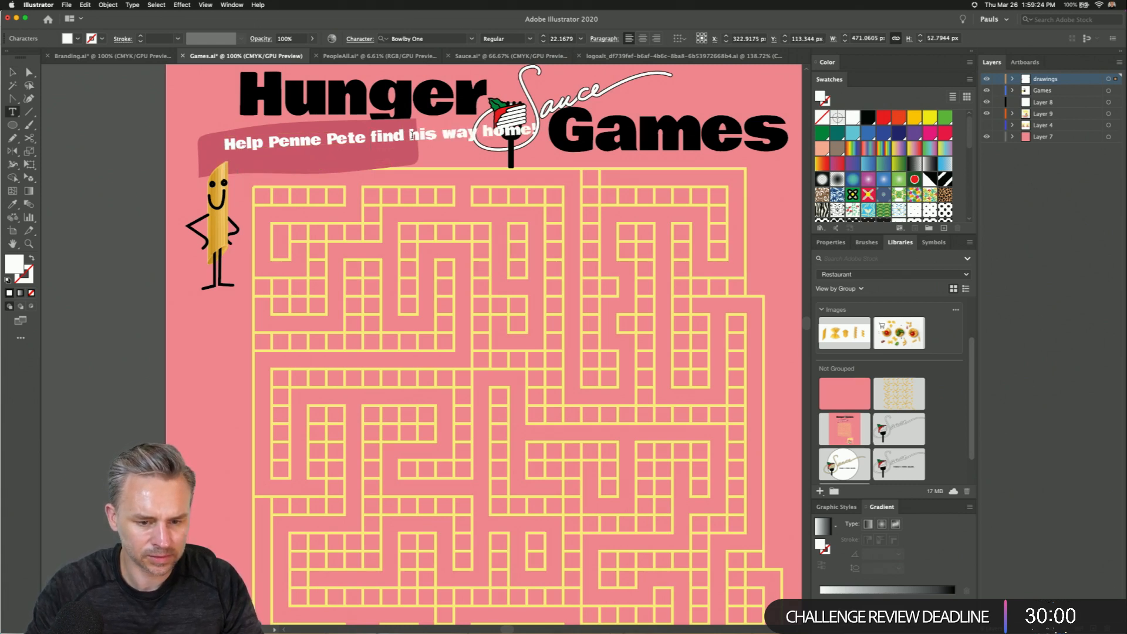
click(408, 133)
key(Return)
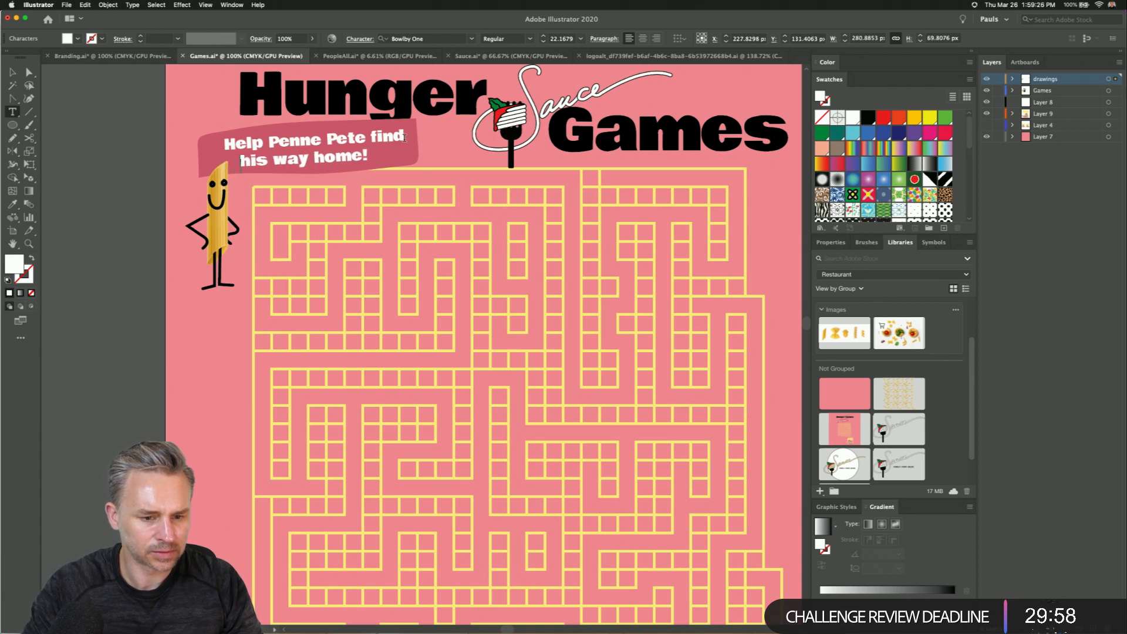
click(11, 74)
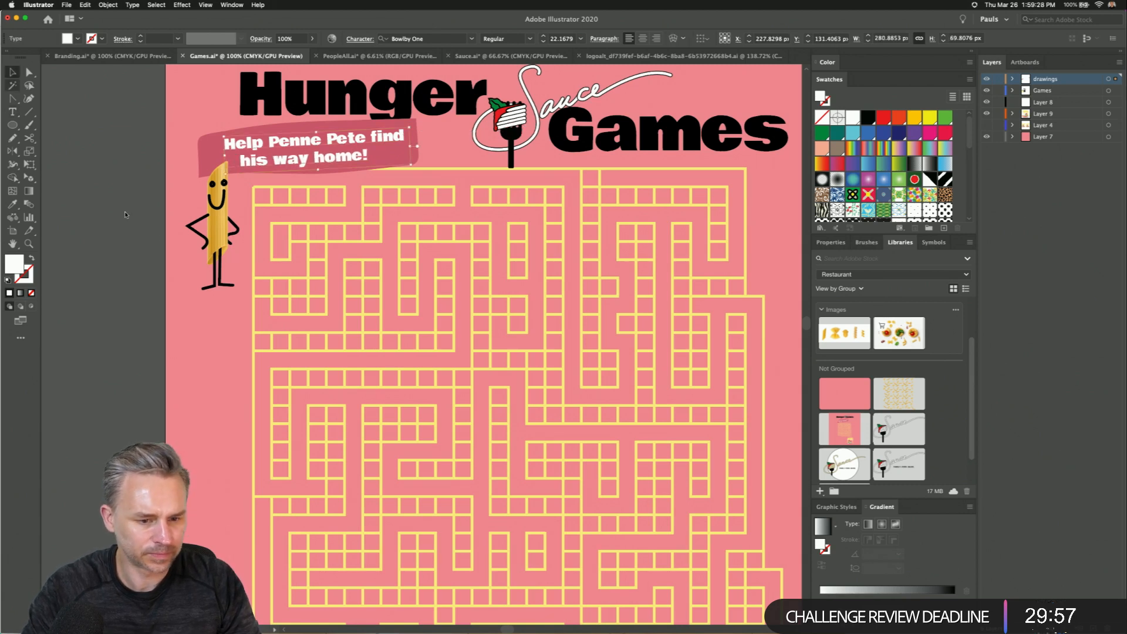
click(148, 241)
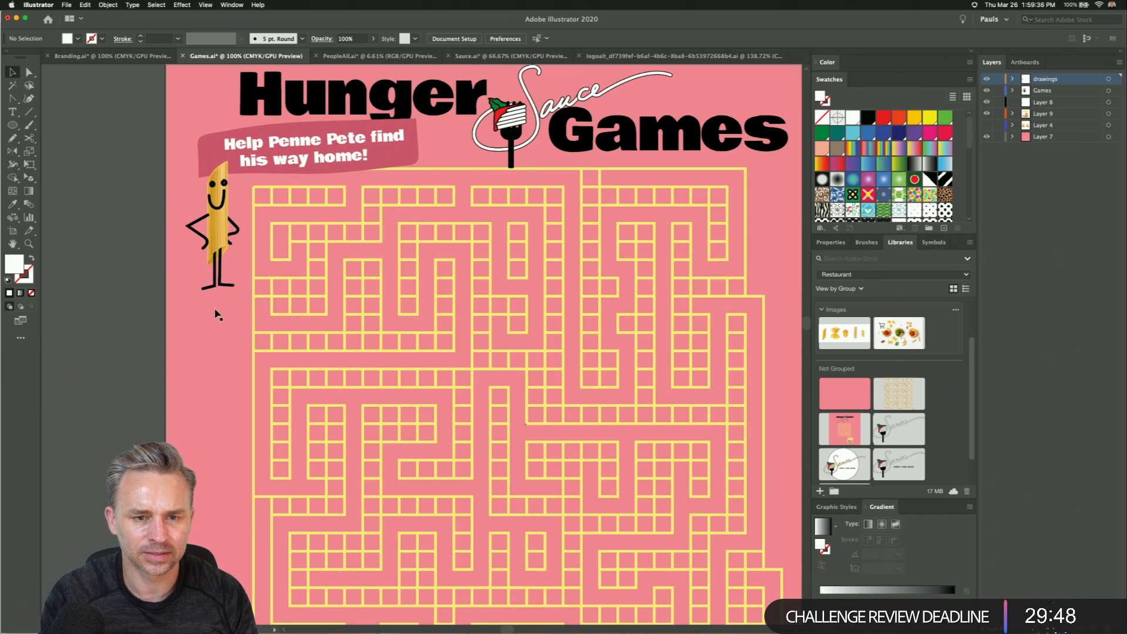
- Draw a circle about 45 px wide over the top of the spaghetti bowl at the maze's end
key(super+minus)
key(super+minus)
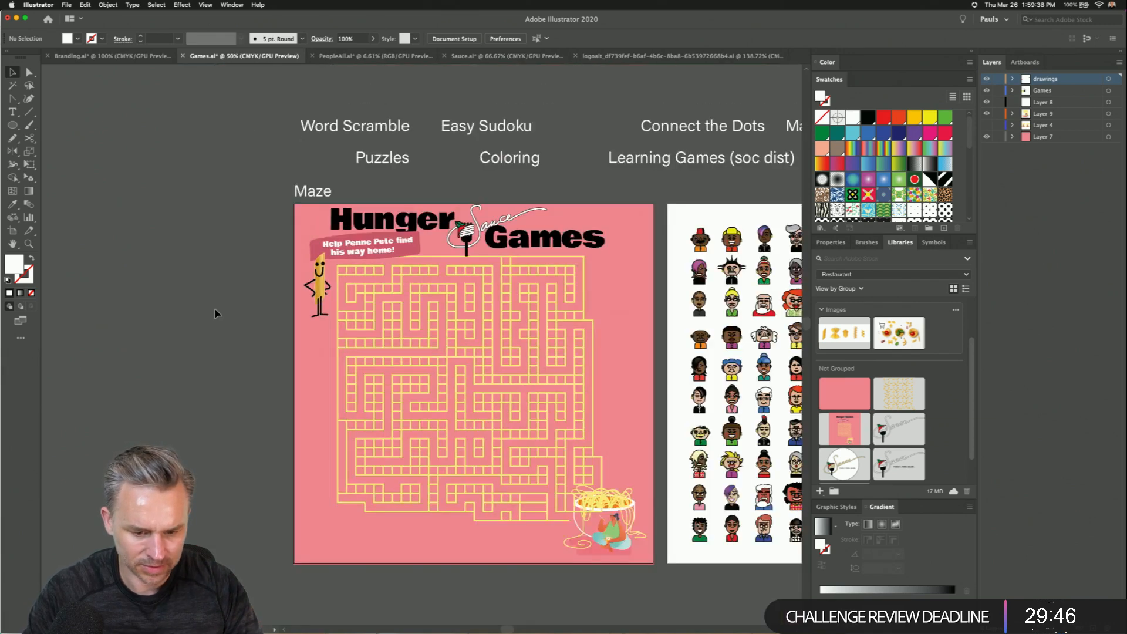
key(super+plus)
key(super+plus)
drag(562, 437, 383, 253)
key(l)
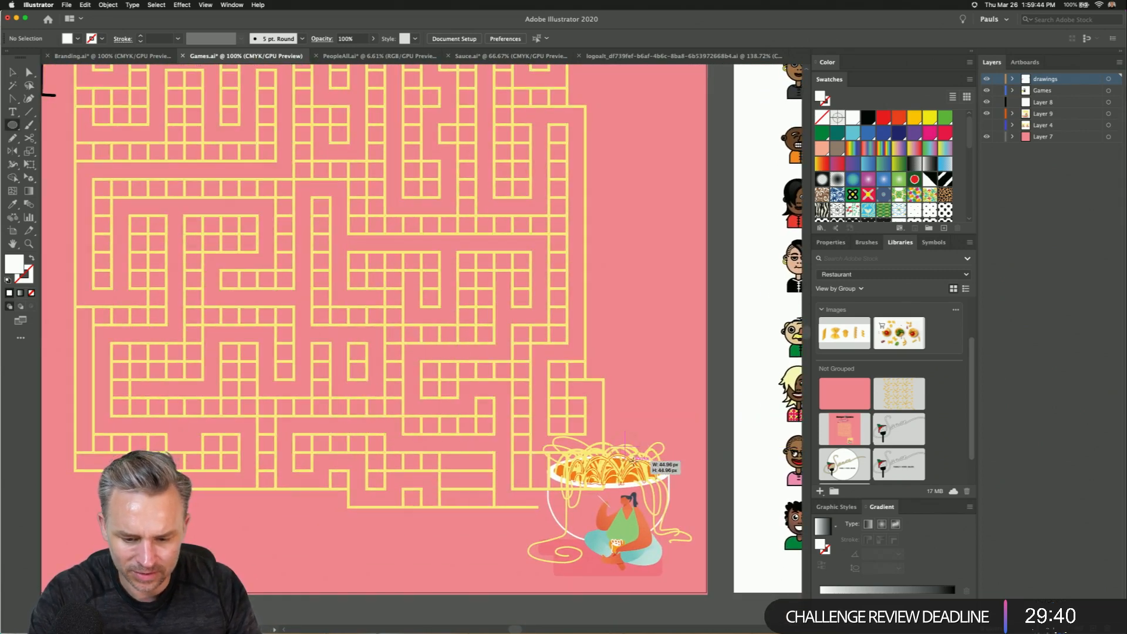
drag(611, 433, 638, 460)
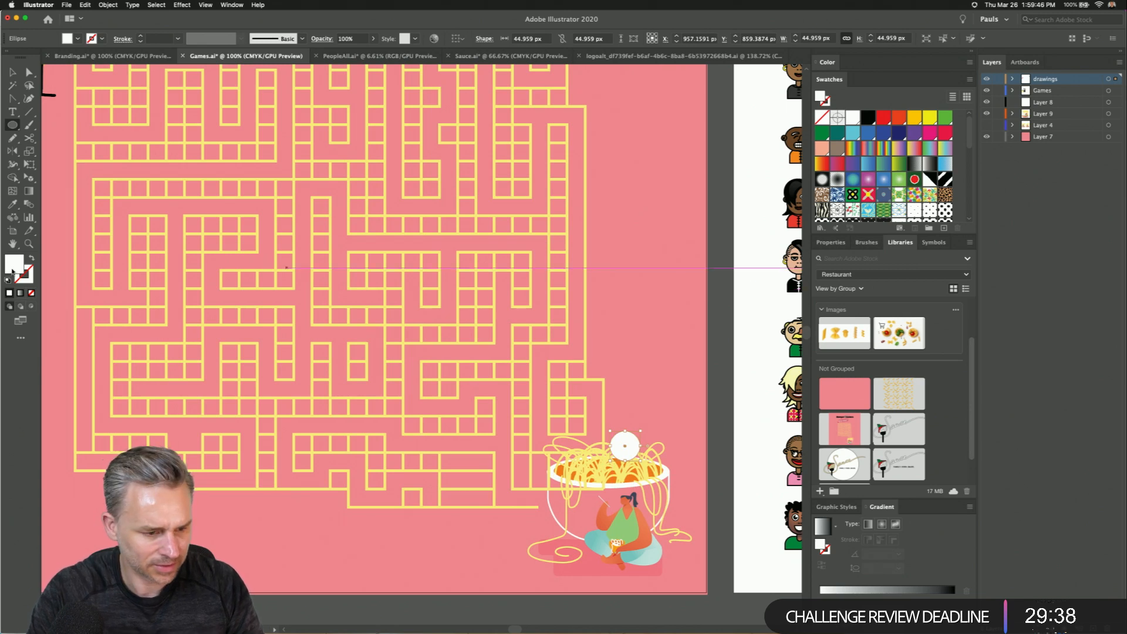
- Fill the new circle with a dark red so it looks like a meatball
click(884, 118)
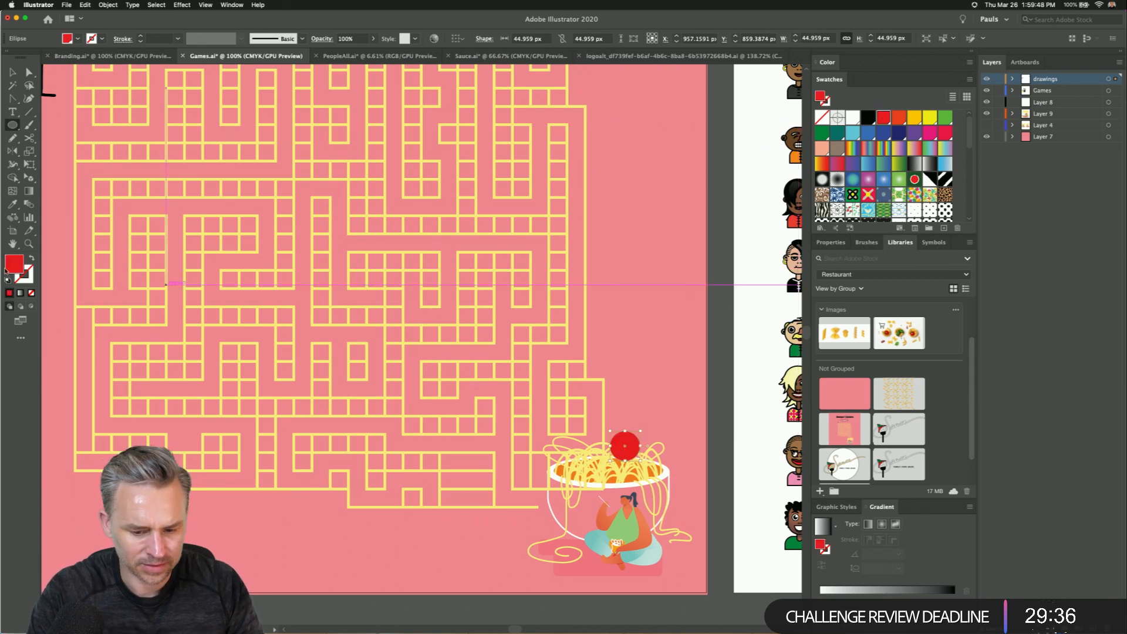
double_click(16, 268)
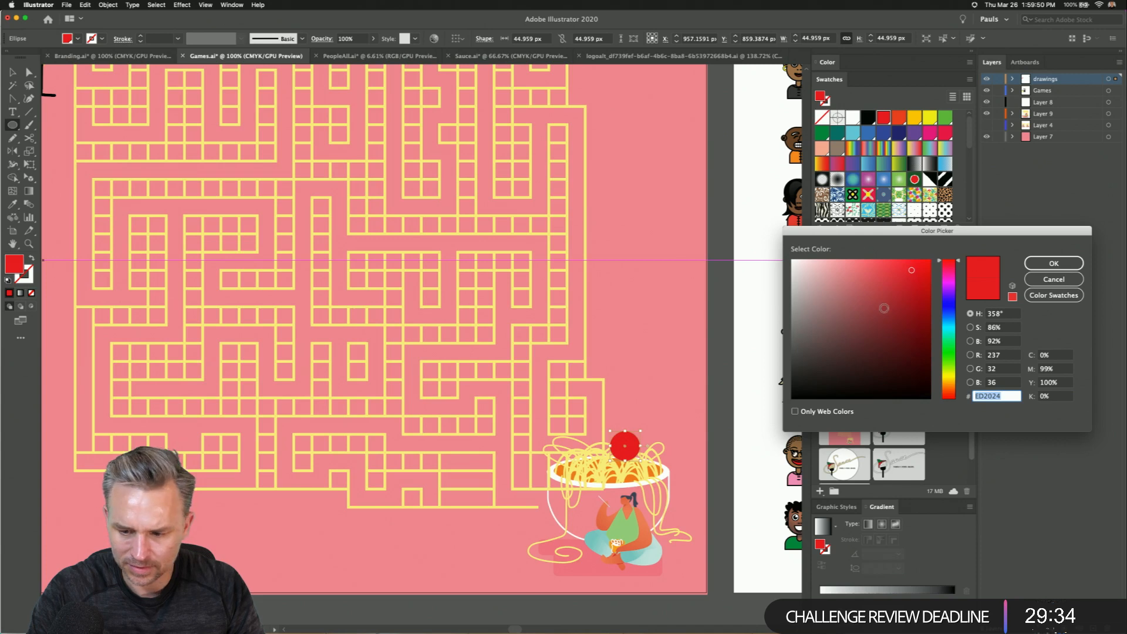
click(883, 307)
key(Return)
key(v)
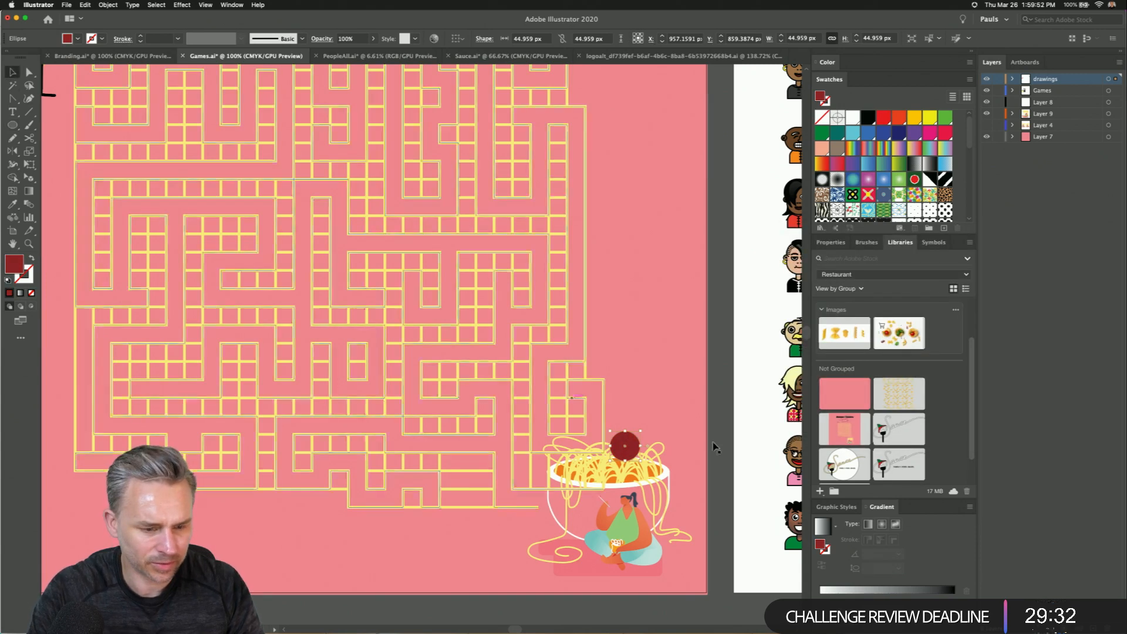
- Cut the meatball circle, paste it inside the spaghetti bowl's group, place it over the noodles and send it to the back
drag(632, 447, 627, 456)
key(super+x)
click(611, 467)
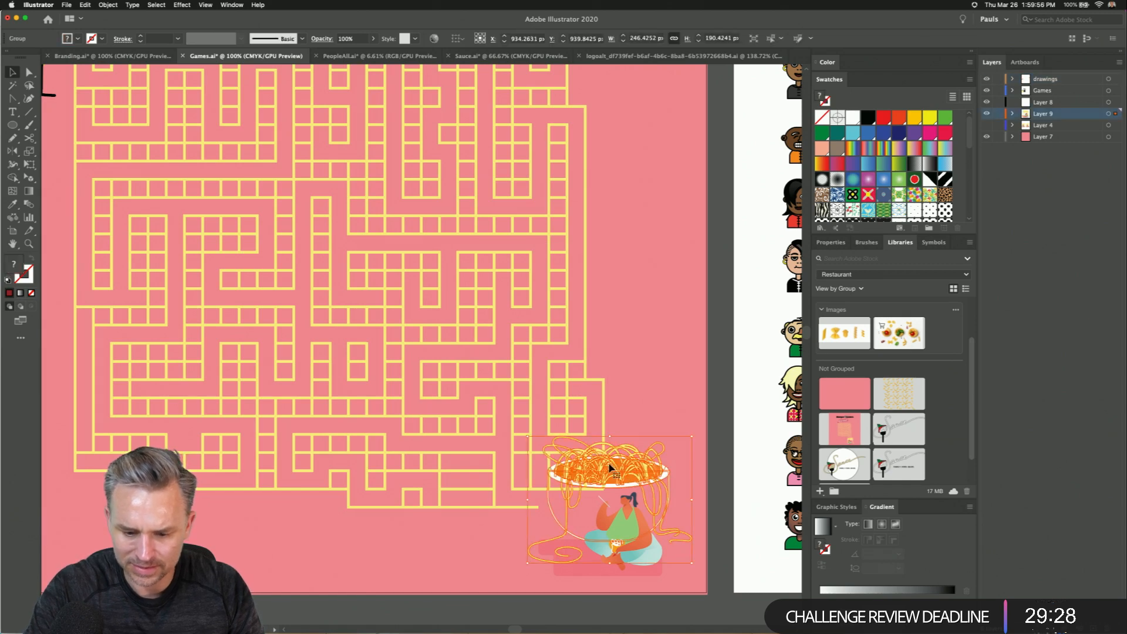
double_click(610, 466)
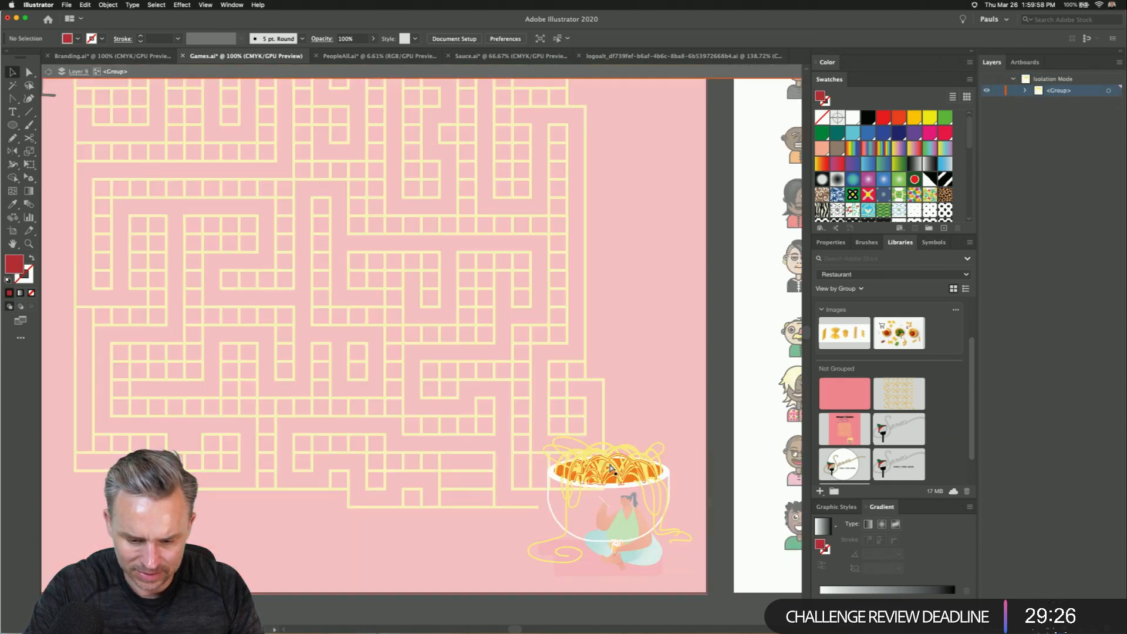
key(super+v)
drag(424, 350, 634, 470)
key(super+shift+[)
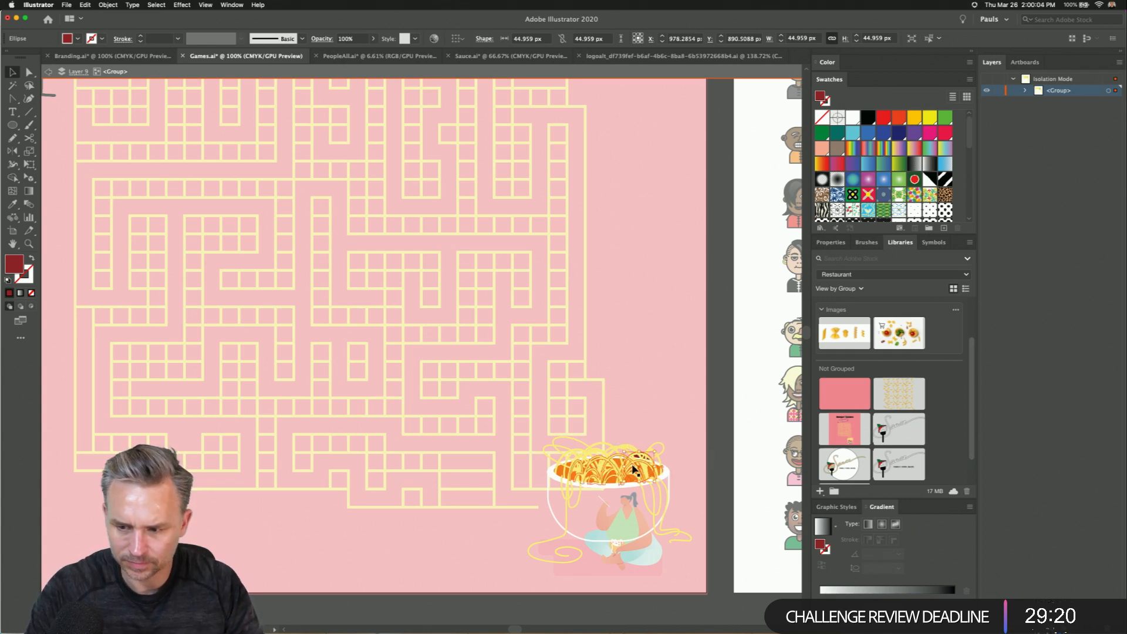
- Raise the meatball in the bowl group's stacking order so it sits between the noodle groups, and nudge it into position among the noodles
click(1026, 93)
click(1060, 194)
drag(1079, 196, 1072, 163)
key(shift+Down)
key(shift+Down)
key(shift+Left)
key(shift+Up)
key(shift+Up)
key(shift+Right)
key(Down)
key(Down)
- Paste a second meatball into the left half of the bowl, stack it directly above the first one, and leave the group
key(super+v)
drag(428, 353, 593, 482)
drag(1062, 115, 1066, 170)
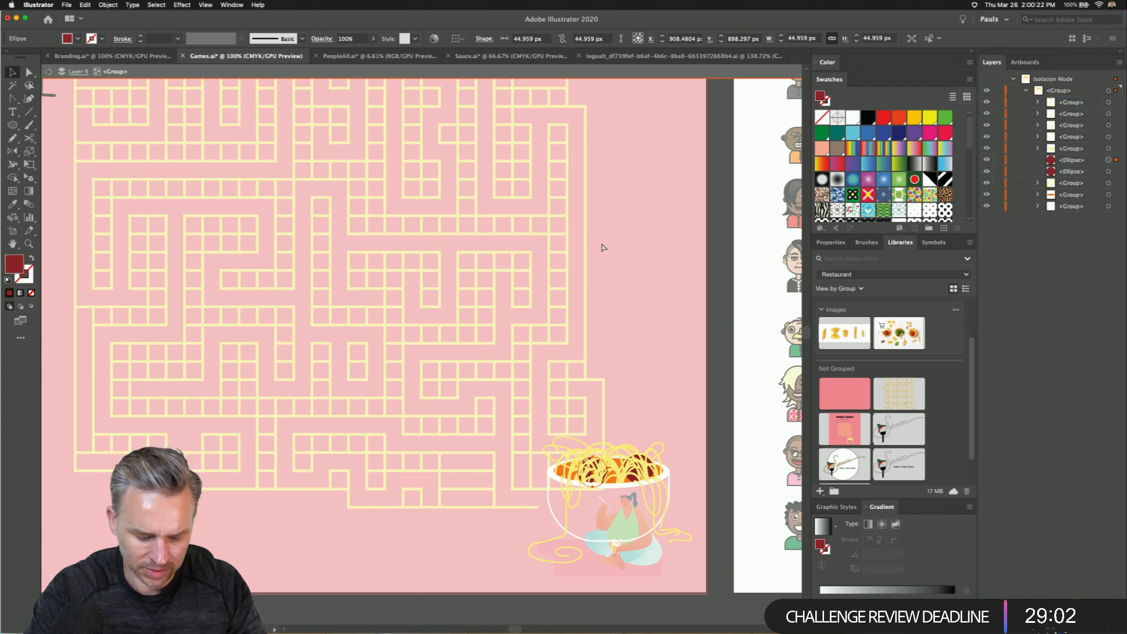
key(Escape)
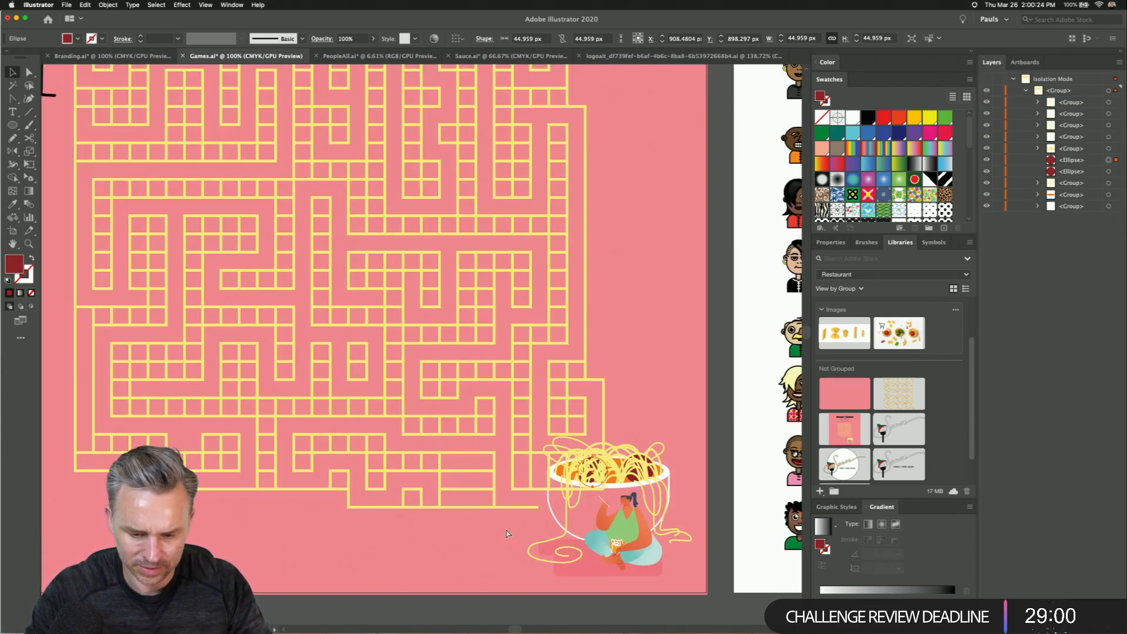
- Save the Games.ai document with the full maze artboard in view
key(super+s)
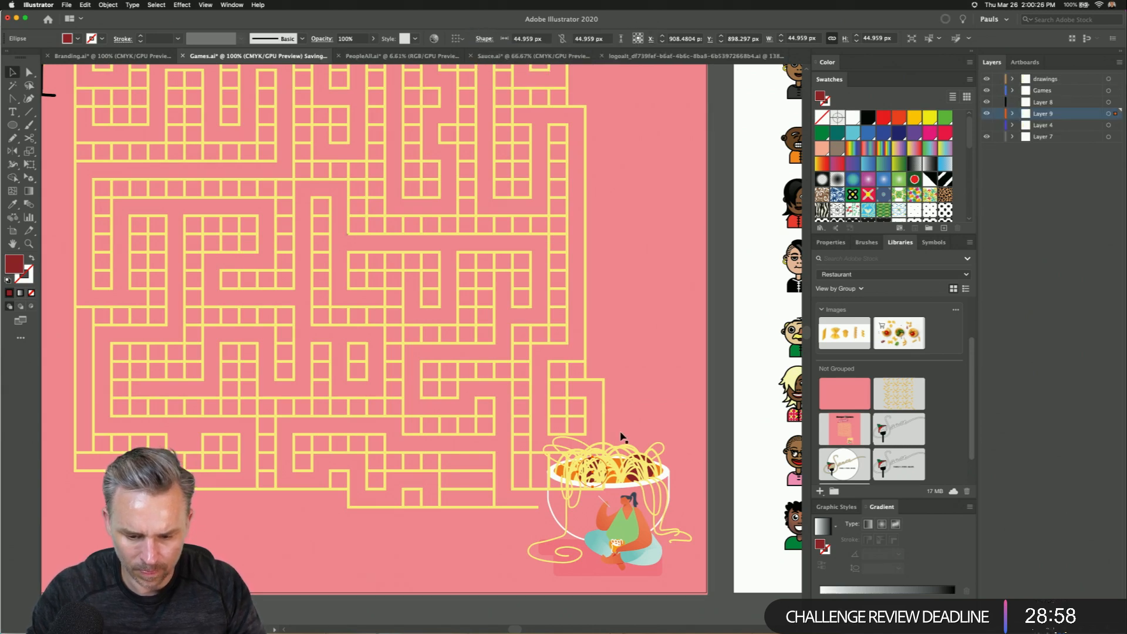
click(628, 364)
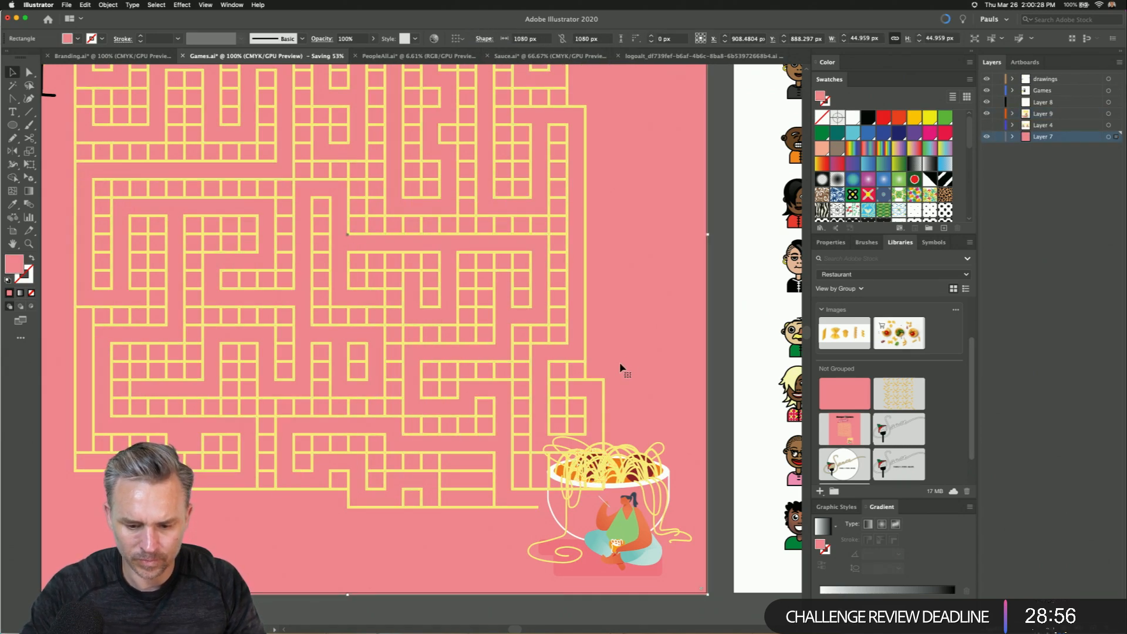
drag(463, 332, 553, 460)
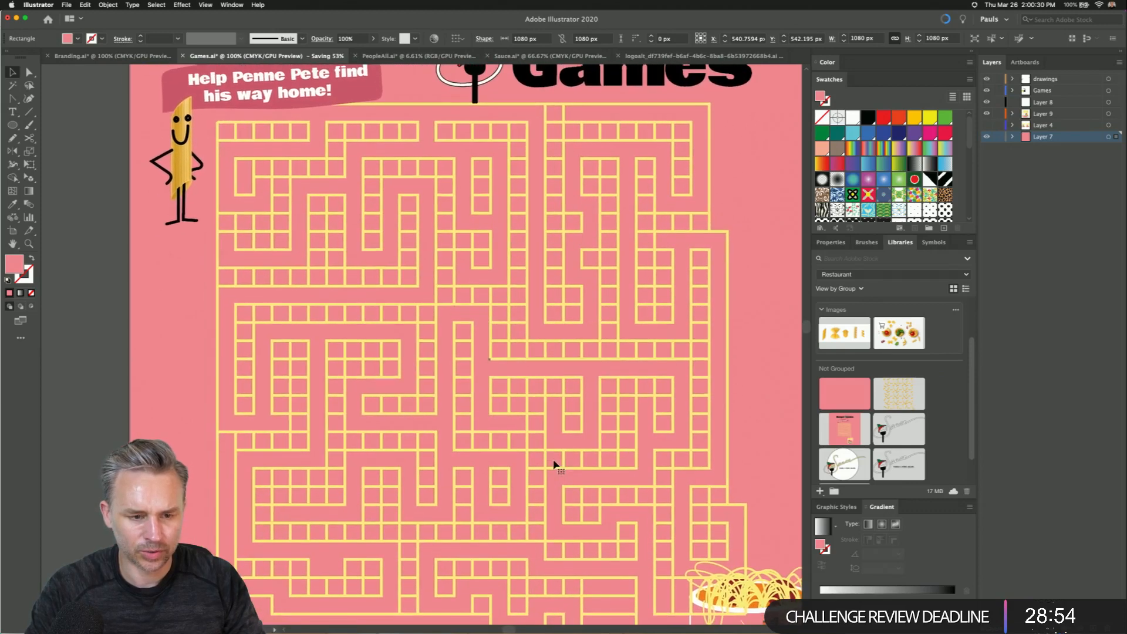
key(super+minus)
key(super+minus)
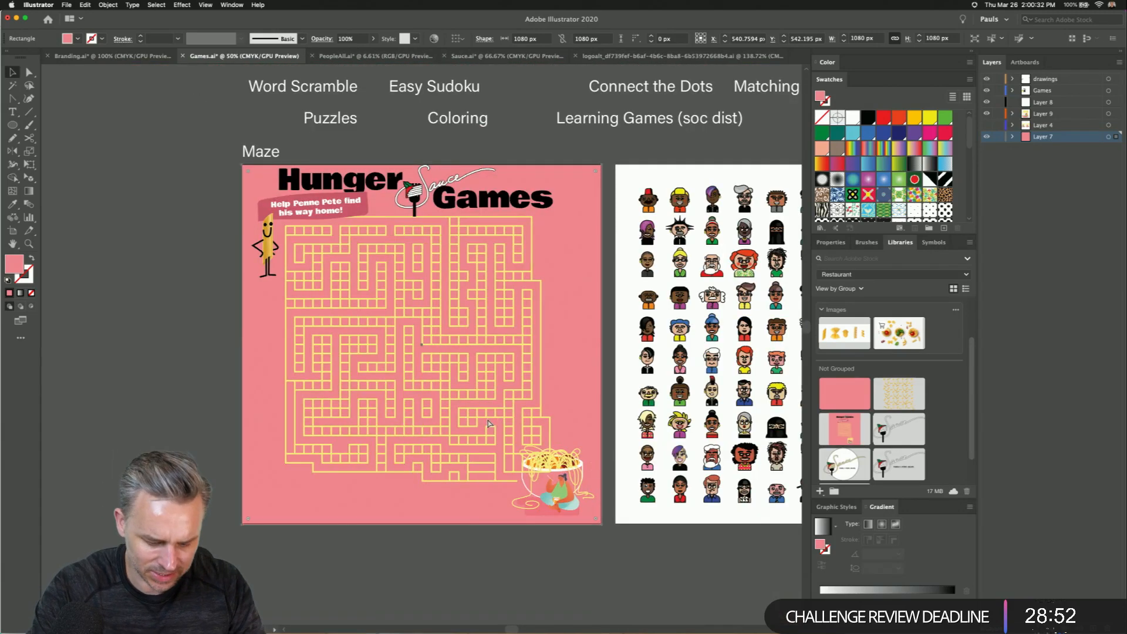
key(super+s)
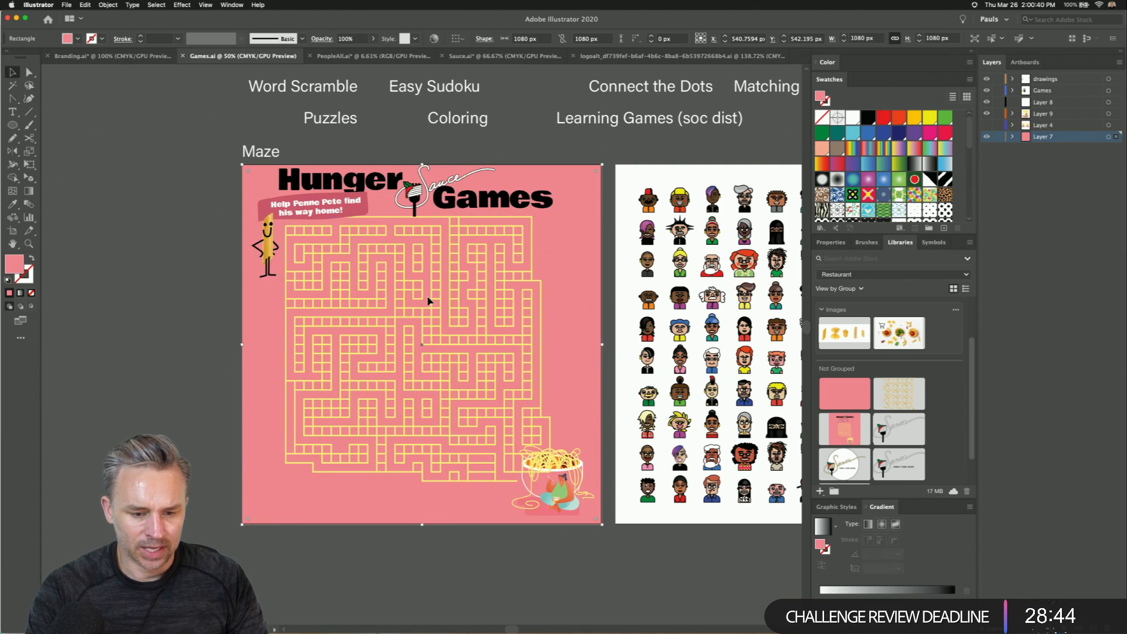
- Shift the whole maze grid about 30 px to the right, away from the pasta character
click(348, 292)
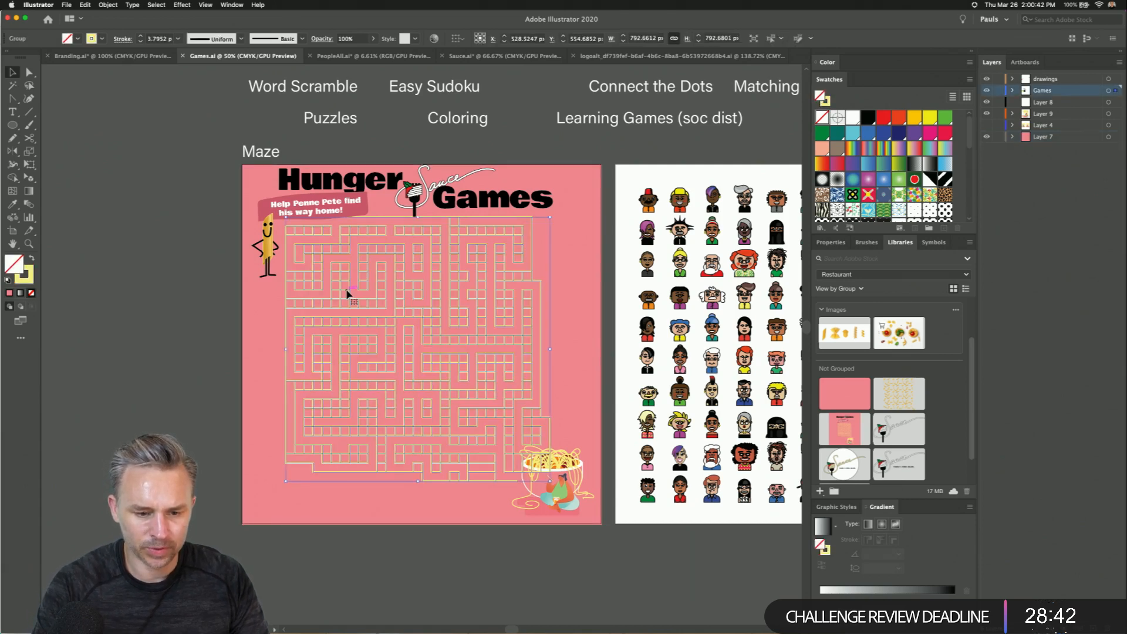
key(Right)
key(Right)
key(Right)
key(Right)
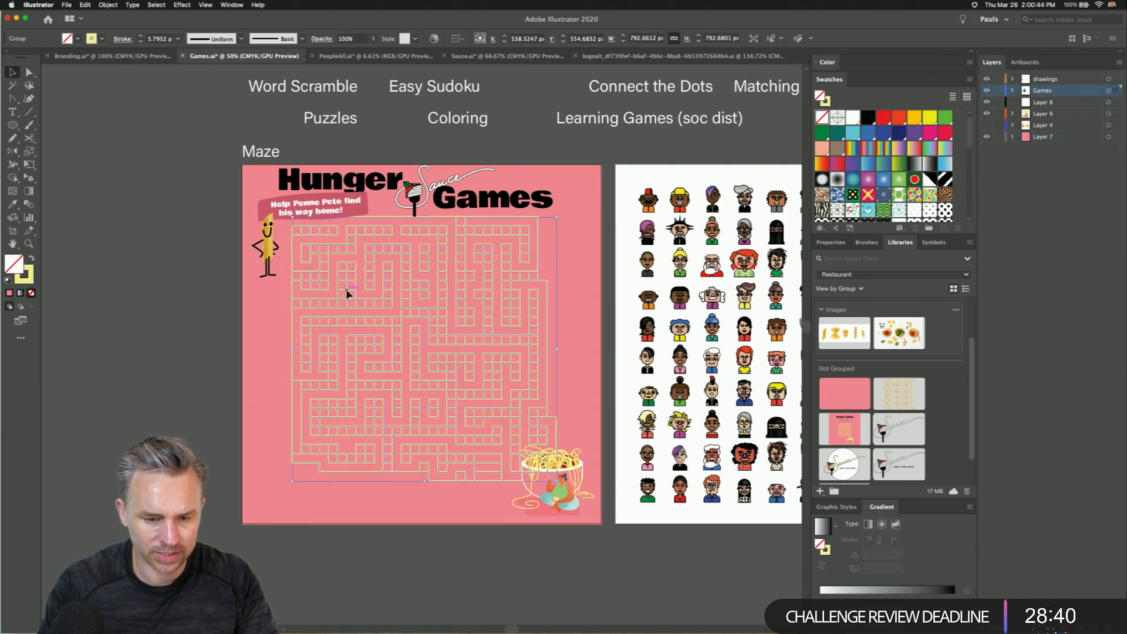
key(Left)
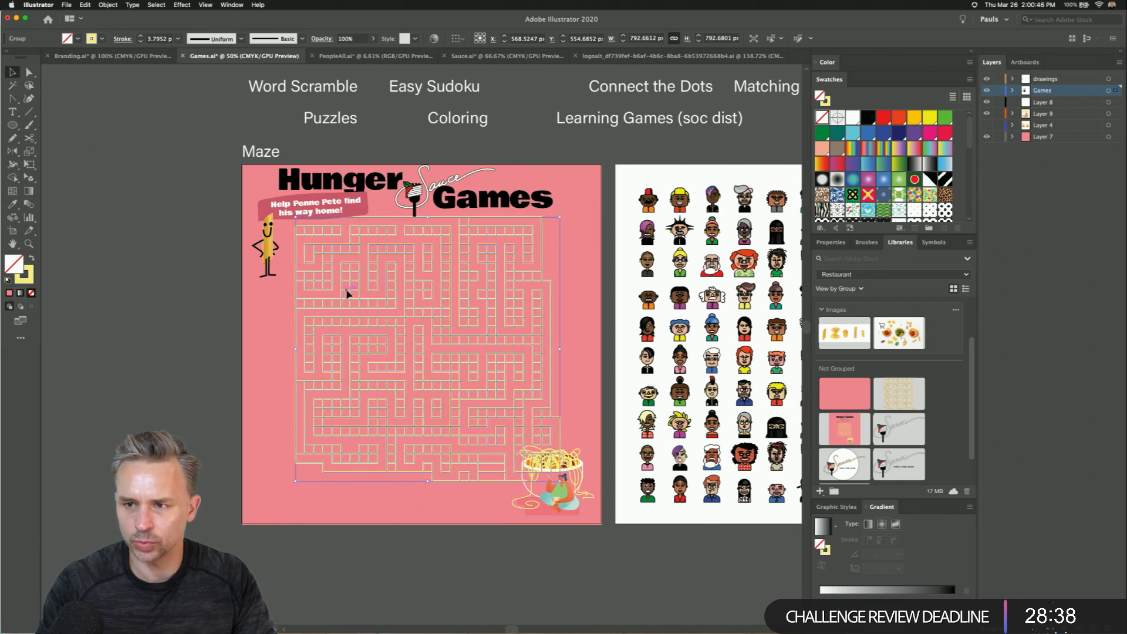
- Isolate the maze's compound path and delete the bottom wall segment that crosses the spaghetti bowl
key(cmd+1)
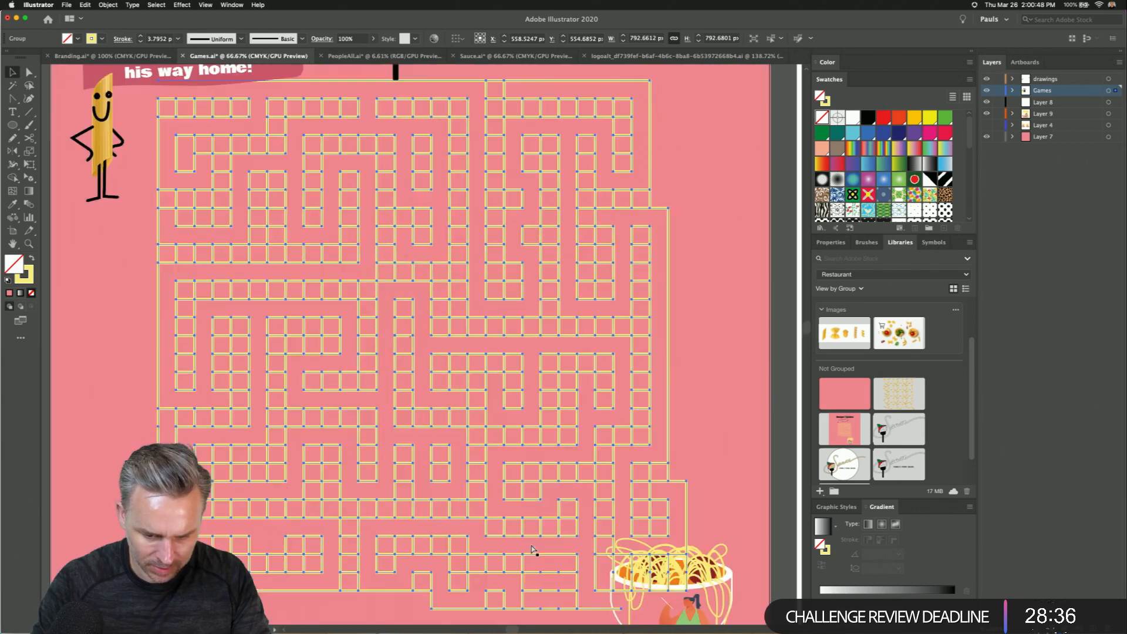
scroll(559, 559, down, 5)
scroll(558, 559, right, 2)
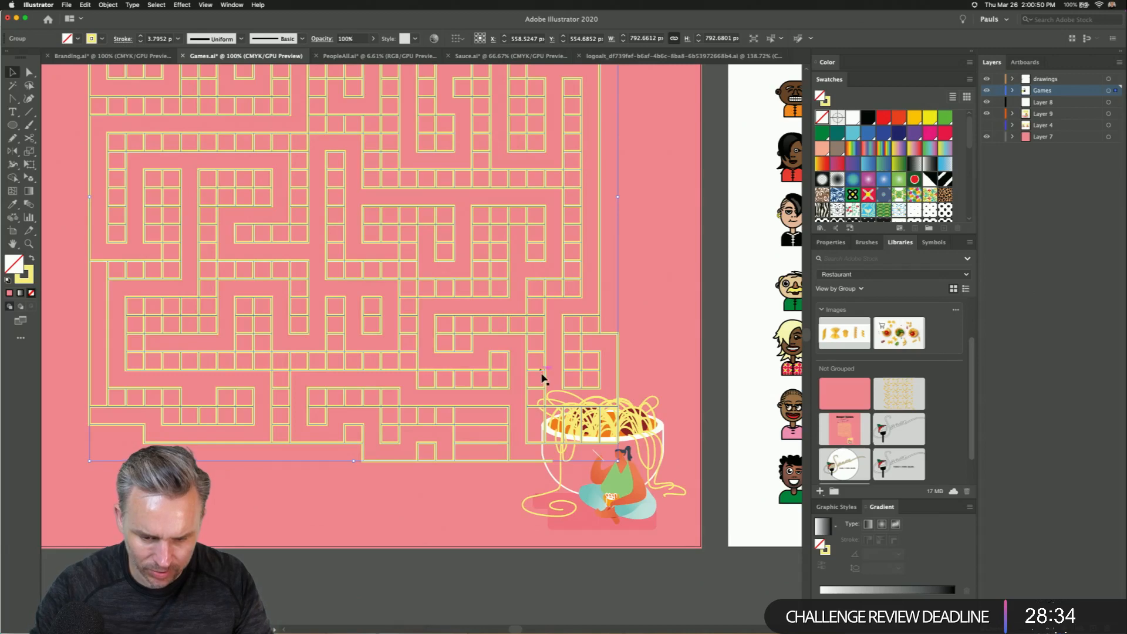
double_click(575, 392)
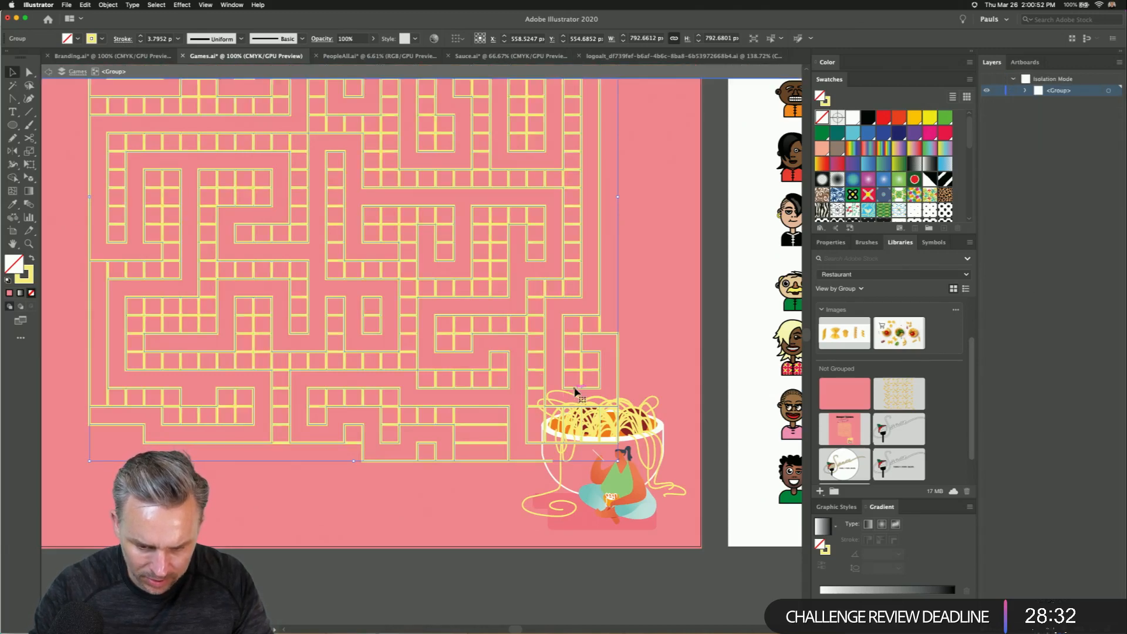
double_click(570, 447)
click(571, 447)
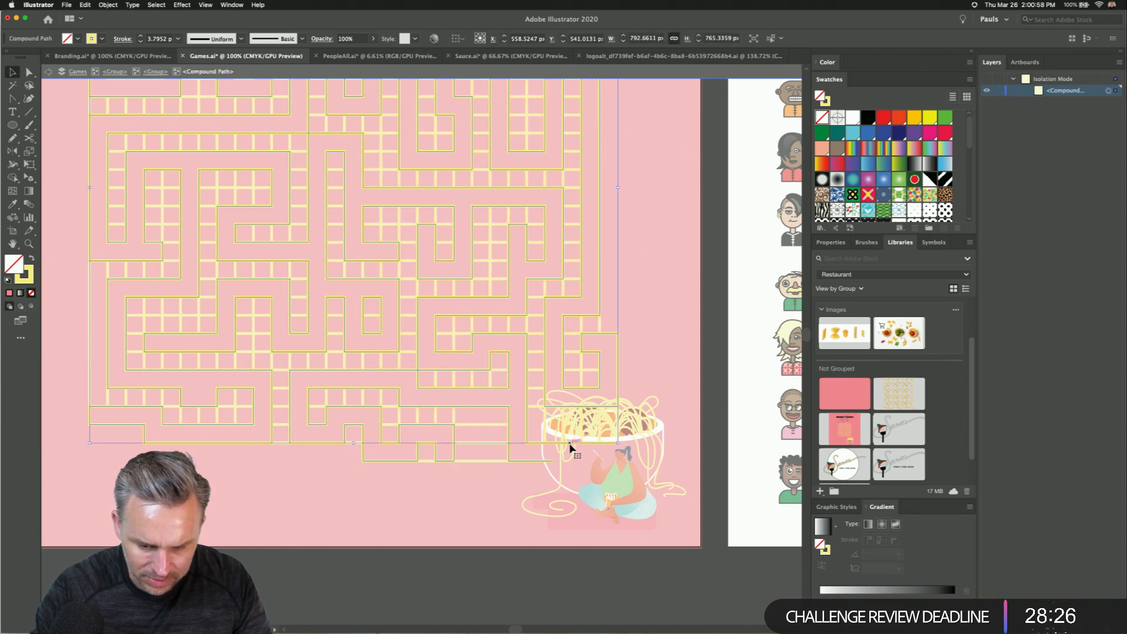
click(29, 71)
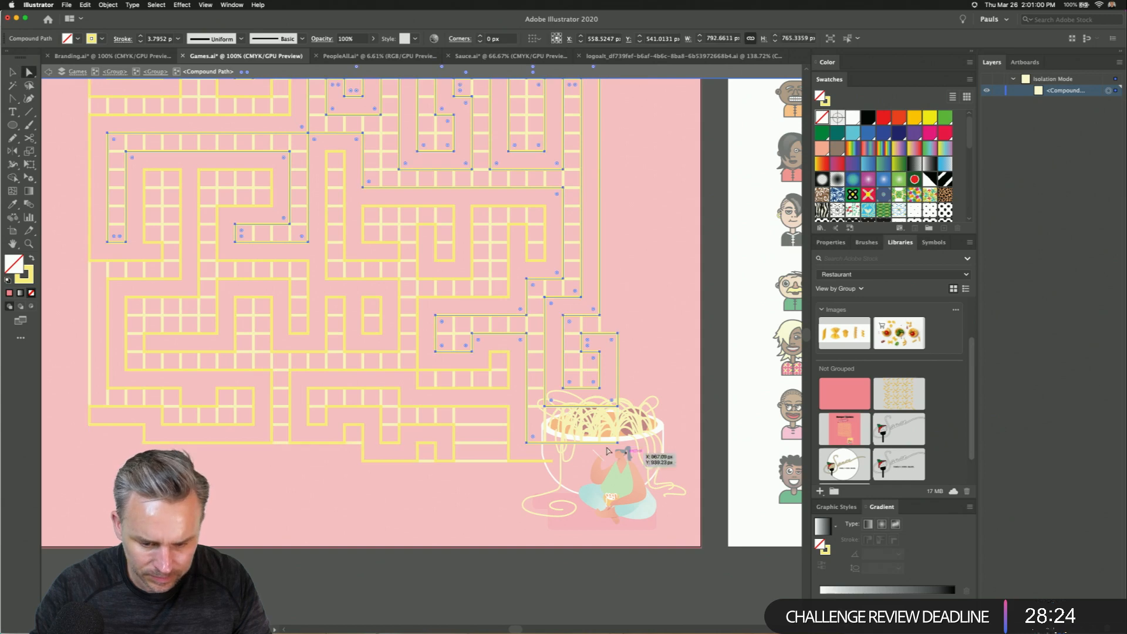
click(618, 443)
key(Delete)
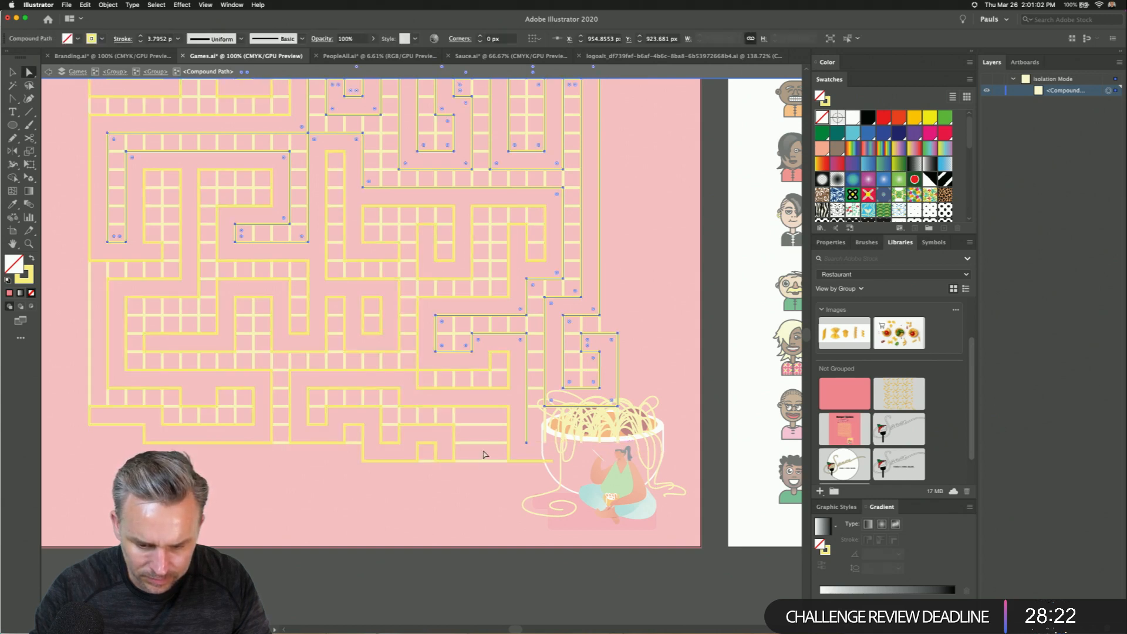
- Raise the lower corner of the maze wall above the spaghetti bowl by one grid row and leave isolation mode
click(545, 406)
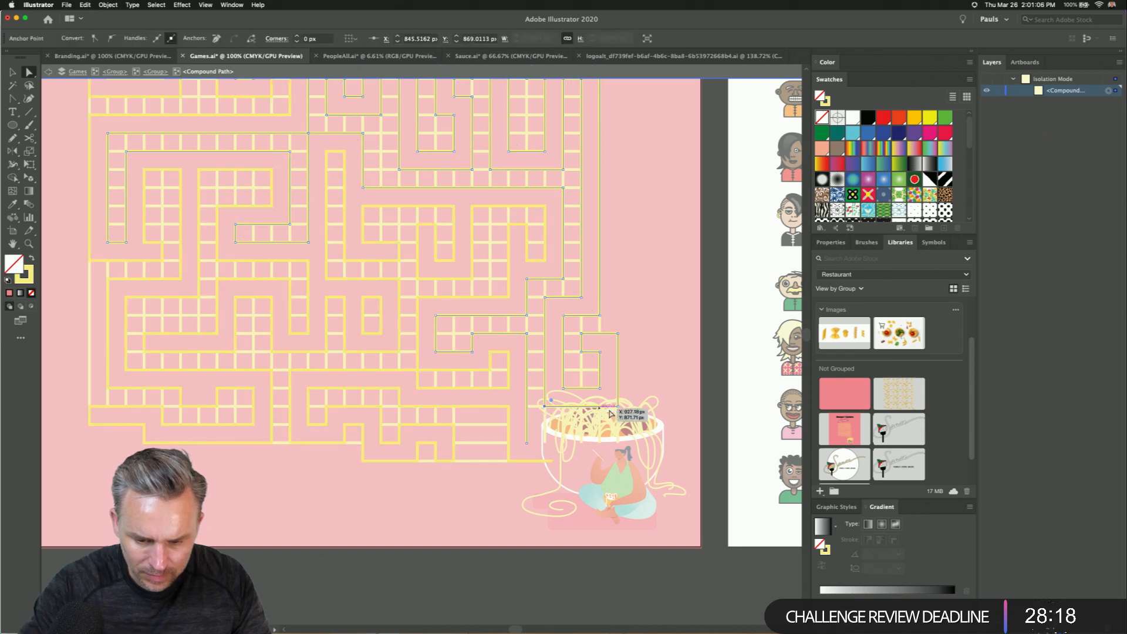
drag(618, 406, 617, 390)
double_click(507, 513)
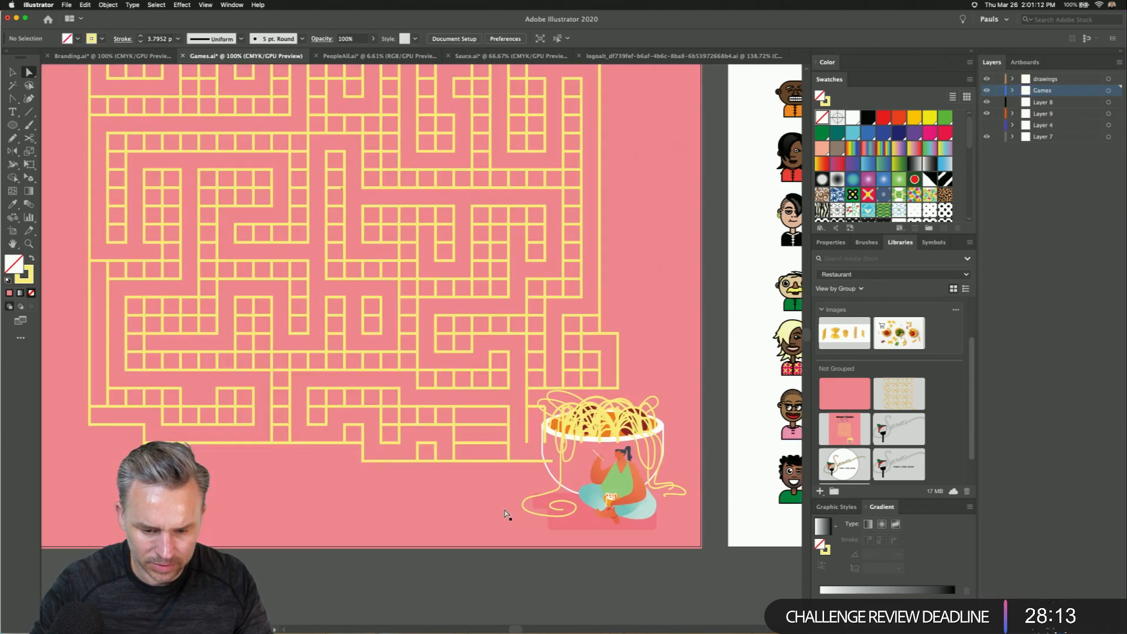
- Remove the short horizontal and vertical grid segments beside the bowl's rim
click(536, 405)
click(532, 407)
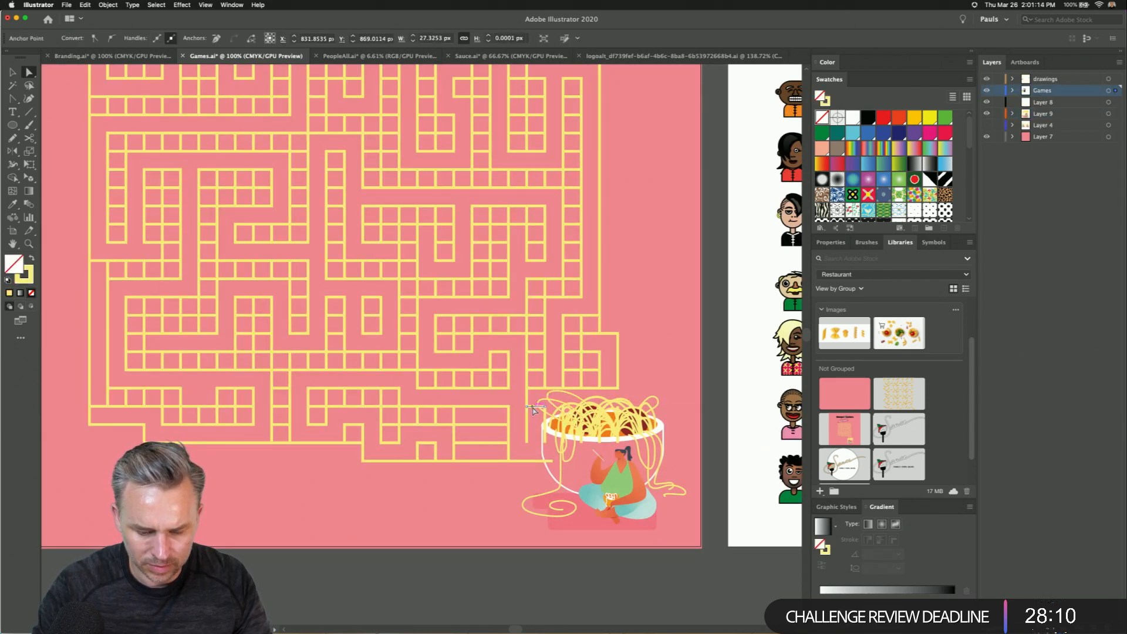
click(546, 439)
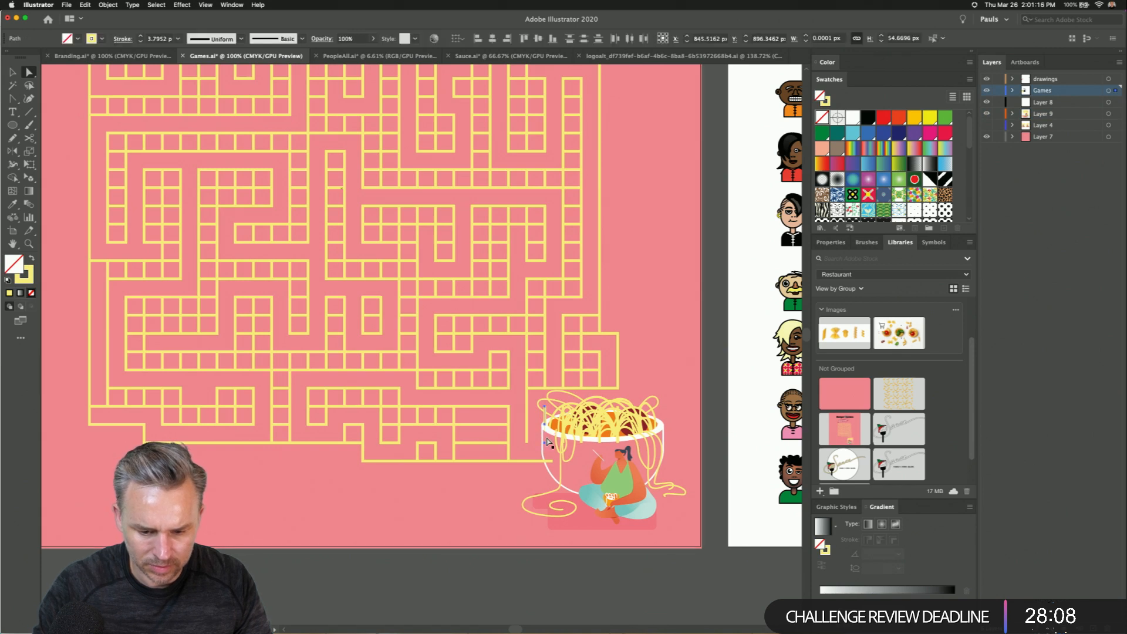
- Extend the open end of the maze wall left of the bowl horizontally to the bowl's edge with the Pen tool
click(531, 458)
key(p)
click(527, 442)
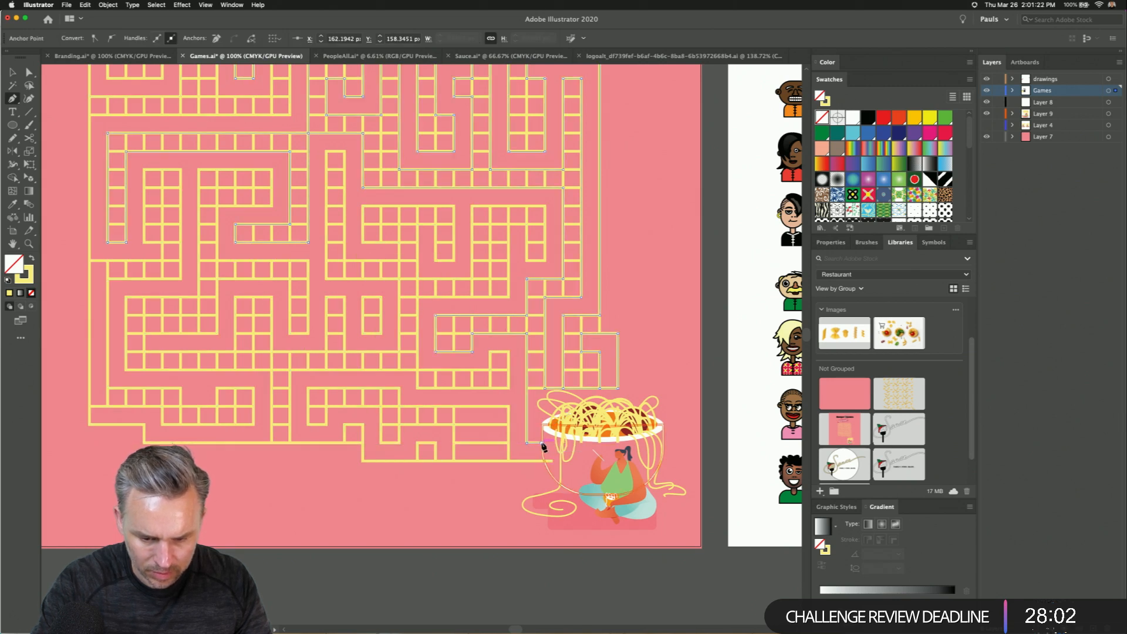
key(v)
click(477, 495)
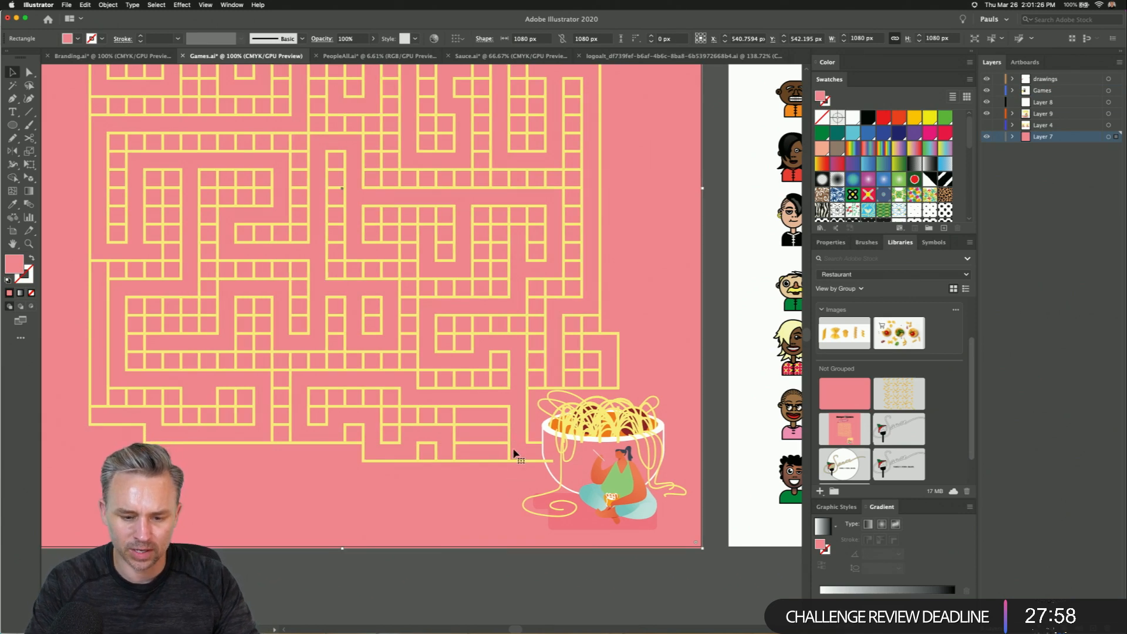
- Save the Games.ai document and clear the selection
key(super+0)
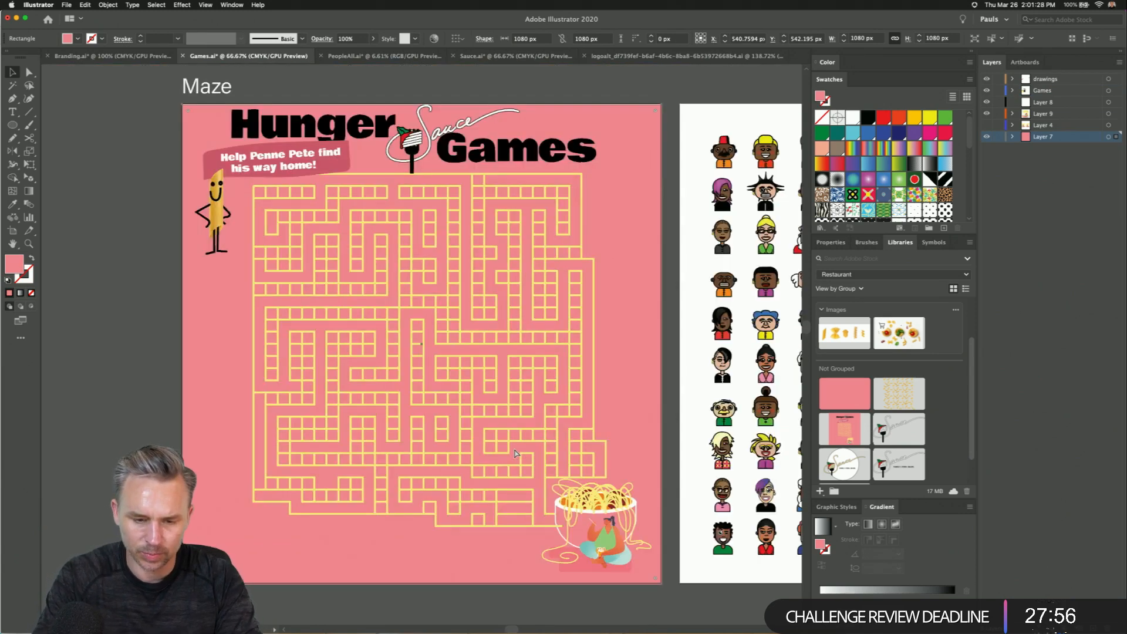
key(super+s)
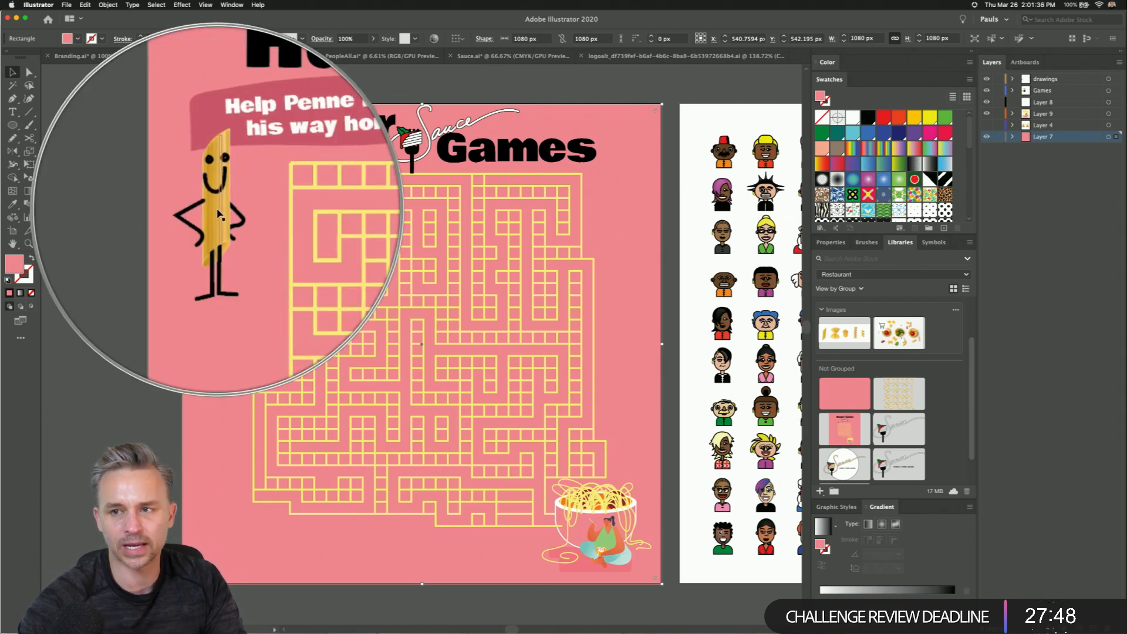
click(140, 194)
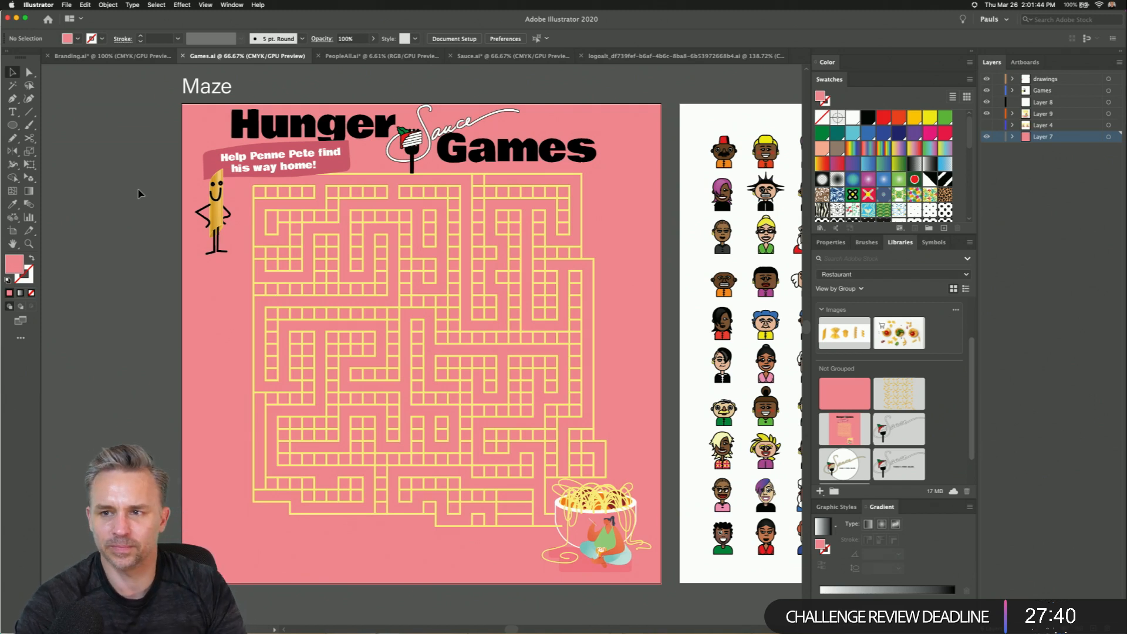
- Try a strong red fill, FF0025, on the Maze artboard's background rectangle
click(614, 125)
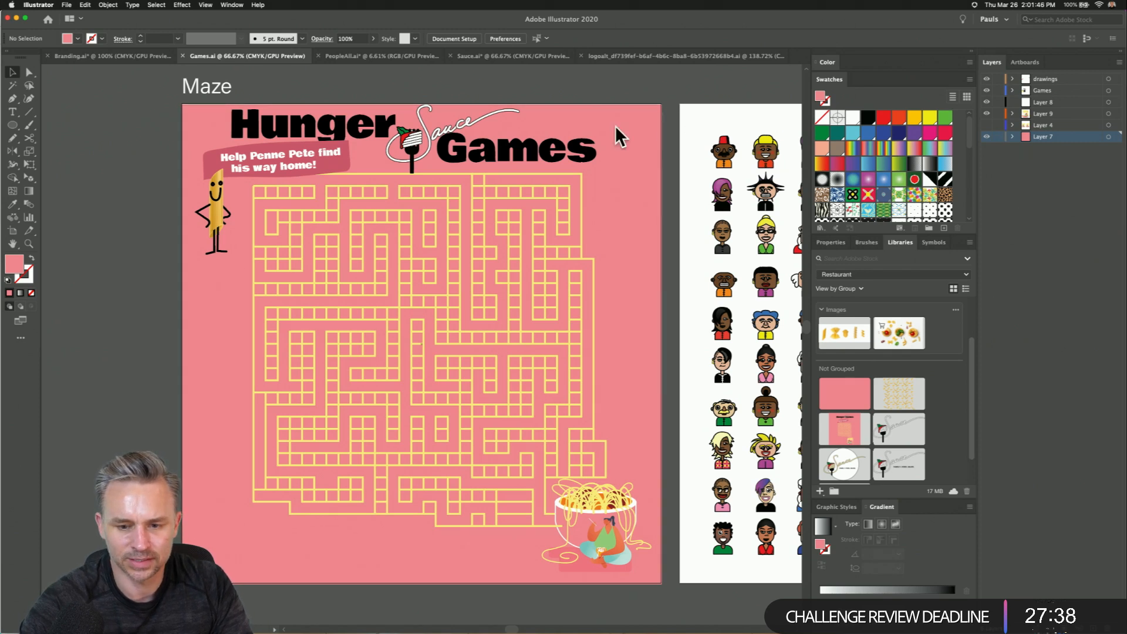
double_click(11, 268)
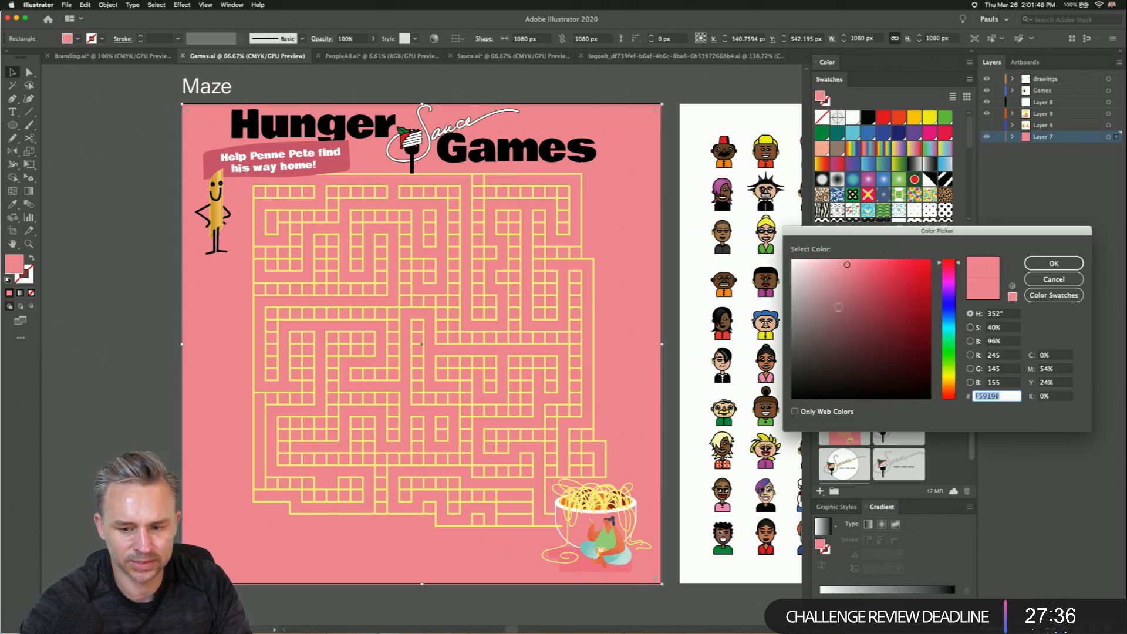
drag(891, 280, 938, 249)
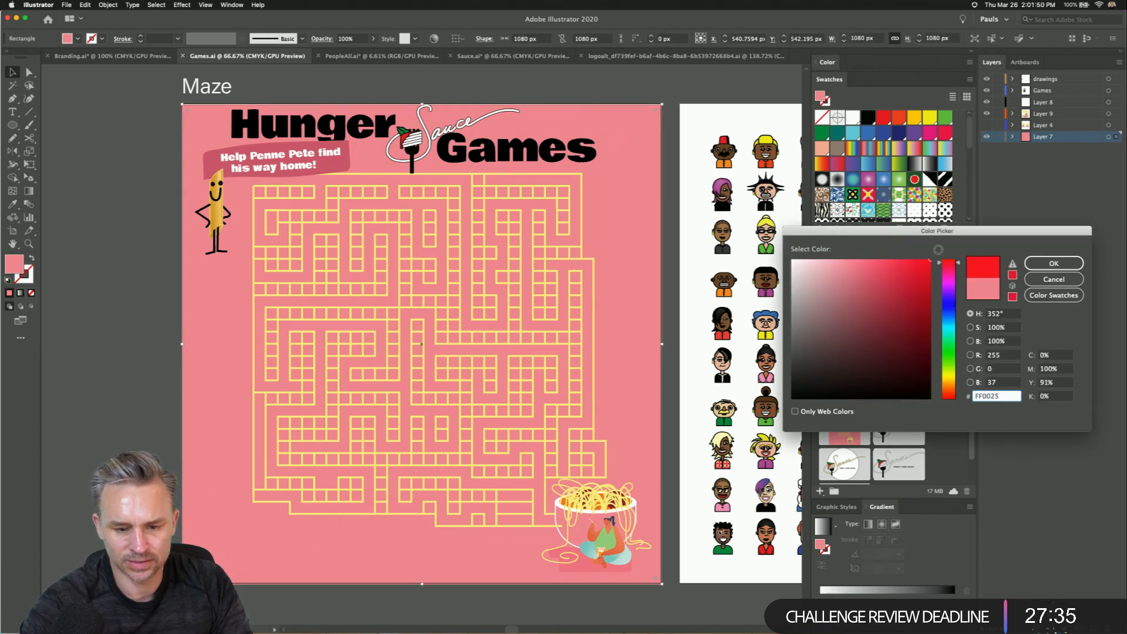
click(1053, 263)
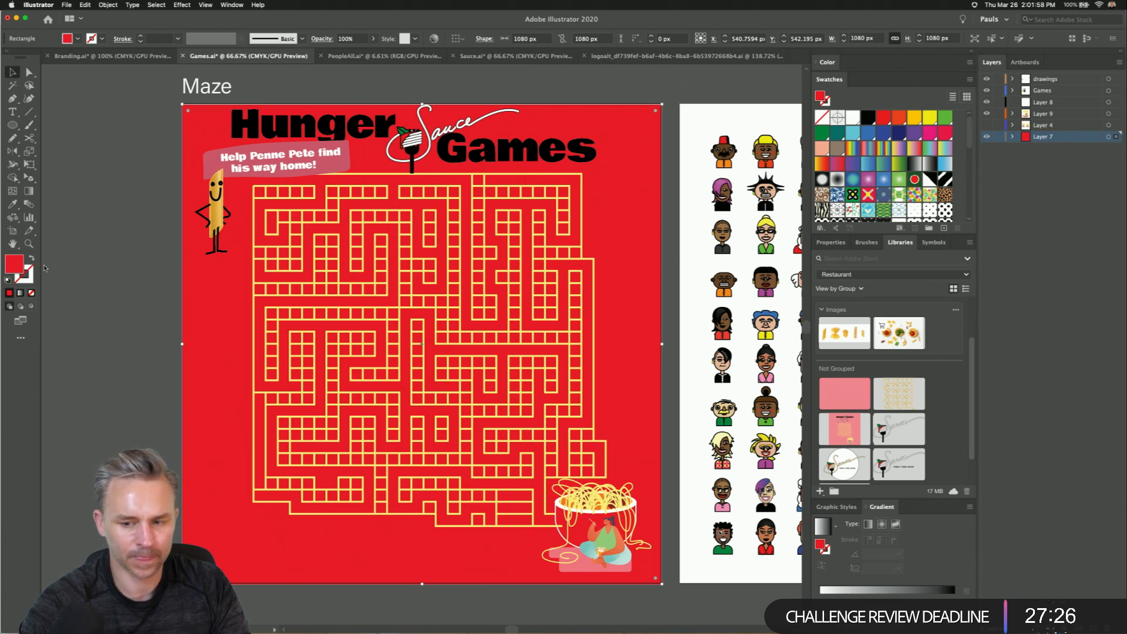
- Try several gradient swatches on the background rectangle, ending with the yellow-to-red one
click(914, 149)
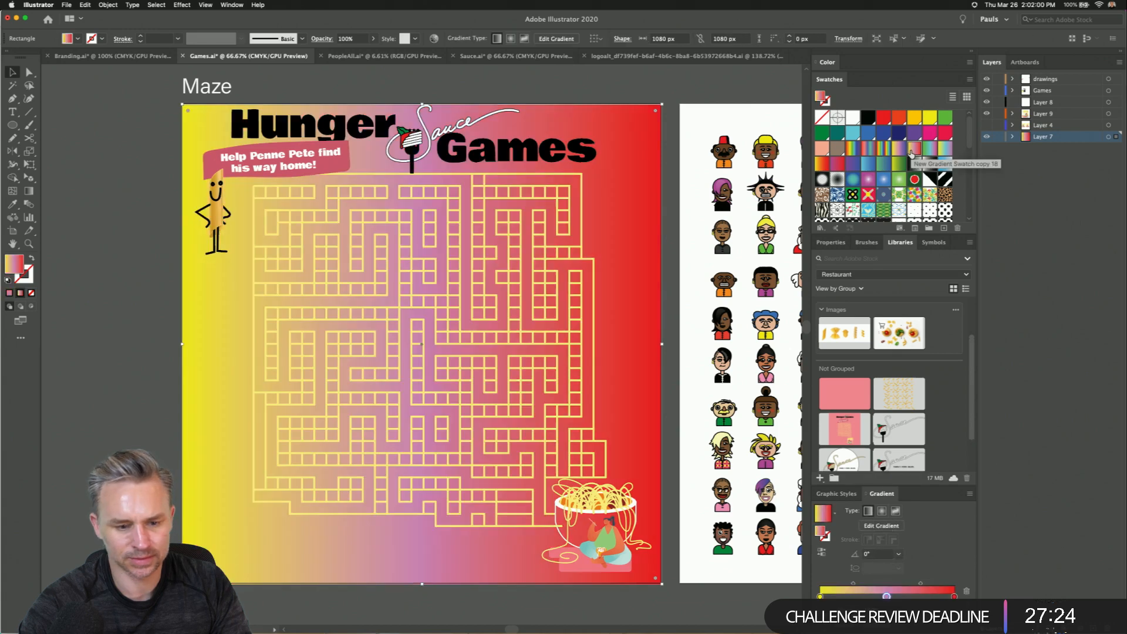
click(837, 164)
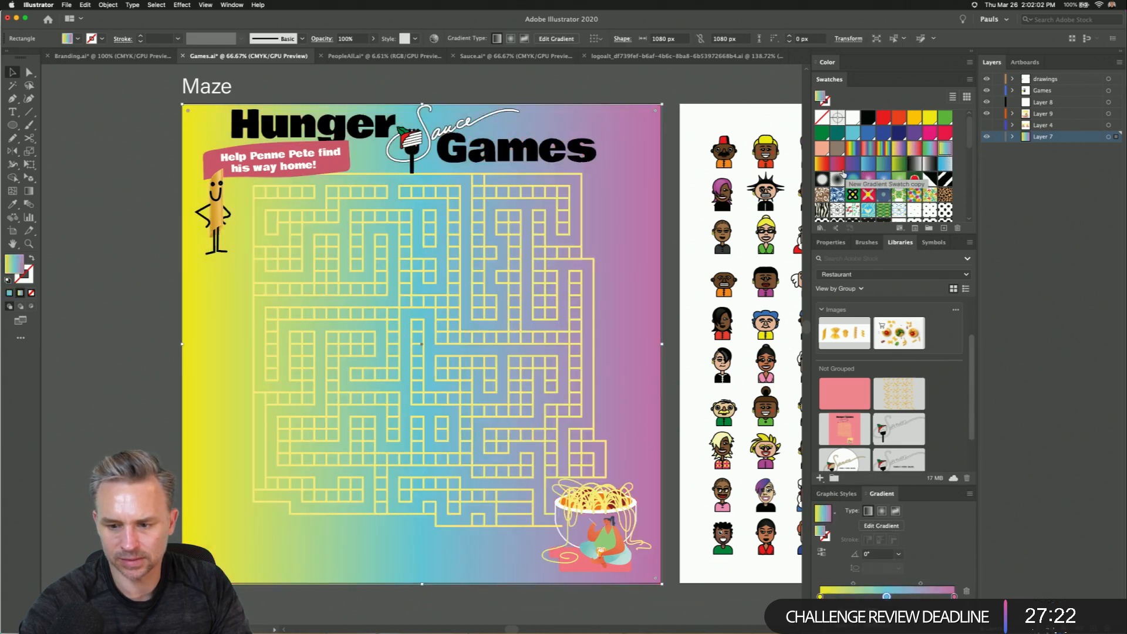
scroll(800, 171, up, 5)
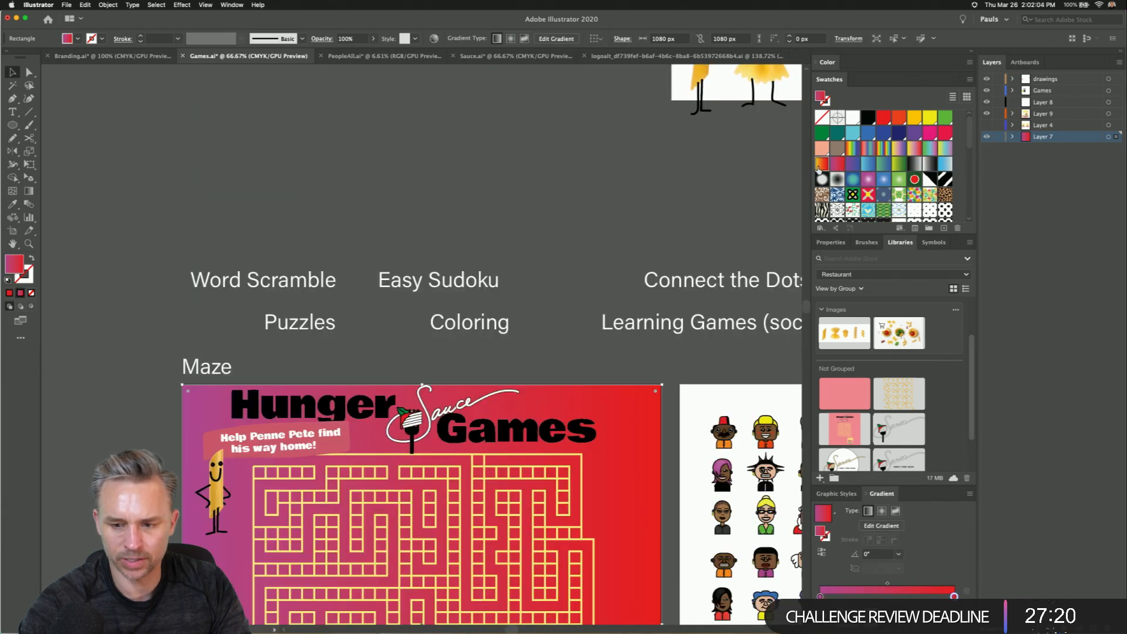
click(821, 164)
- Try dusty pink CC818C as the end colour of the background's yellow-to-red gradient
scroll(386, 184, down, 5)
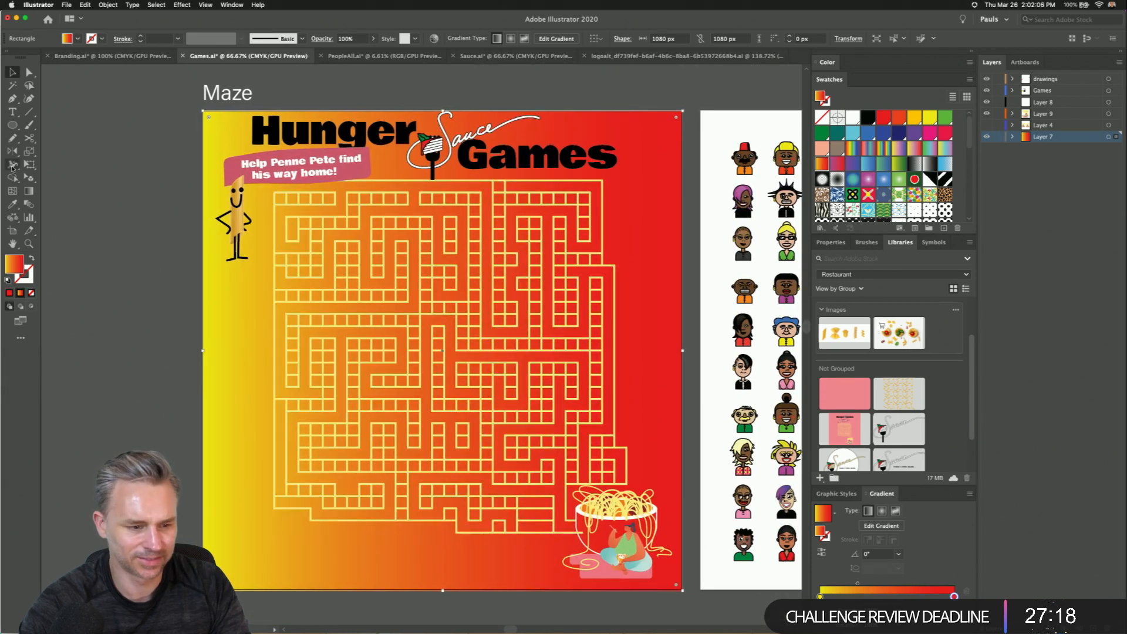
double_click(16, 266)
click(844, 286)
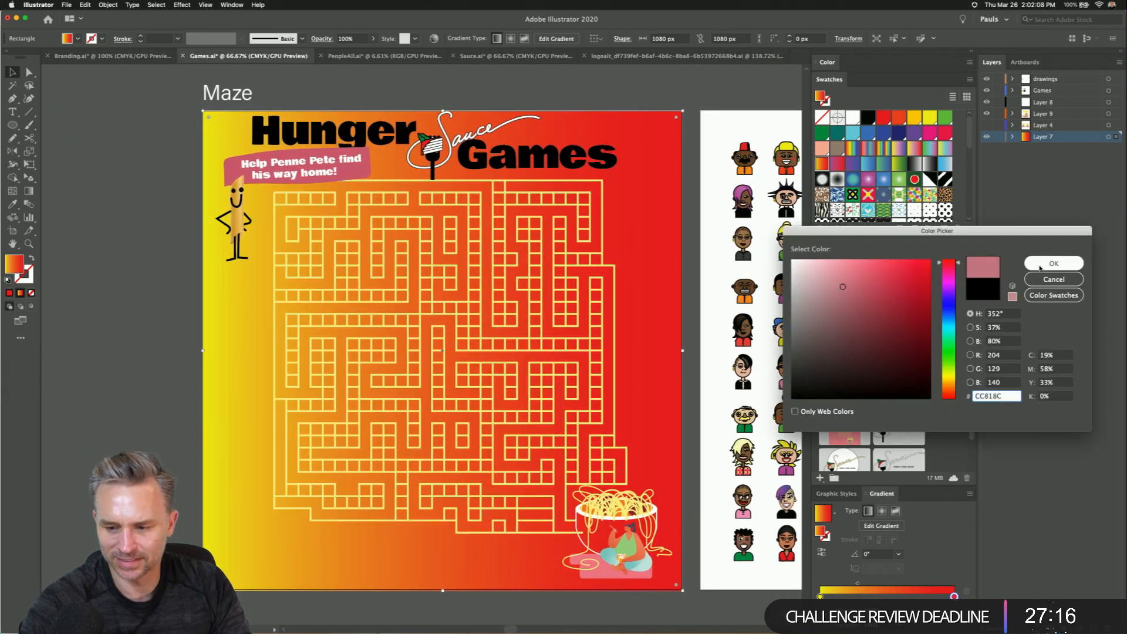
click(1054, 262)
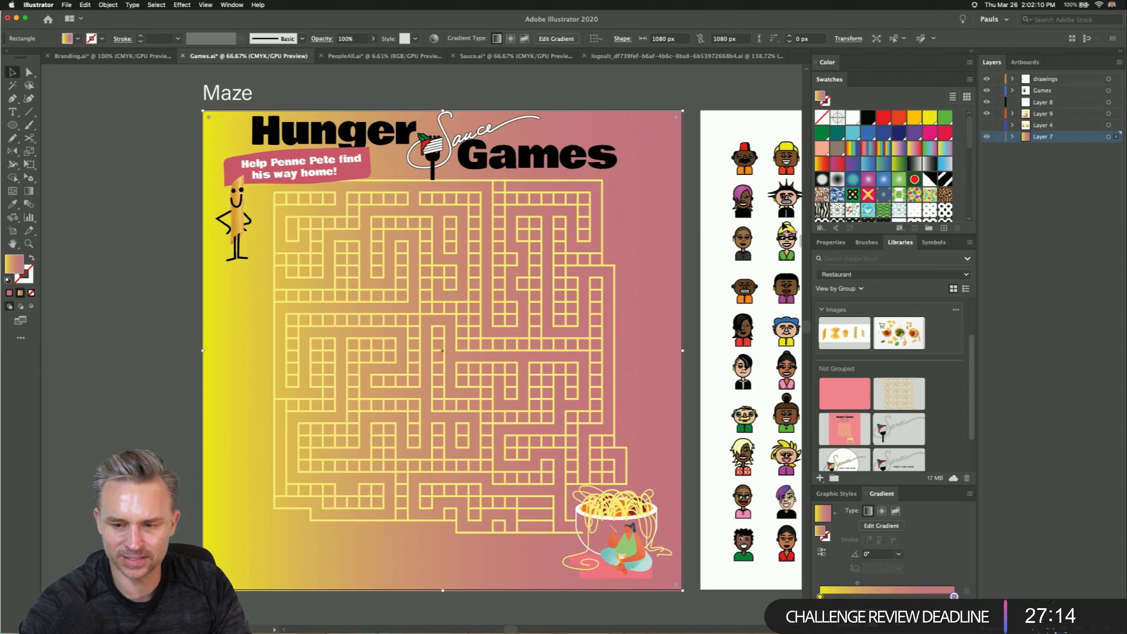
- Try the solid red swatch on the background rectangle and soften it to a lighter pinkish red
click(883, 118)
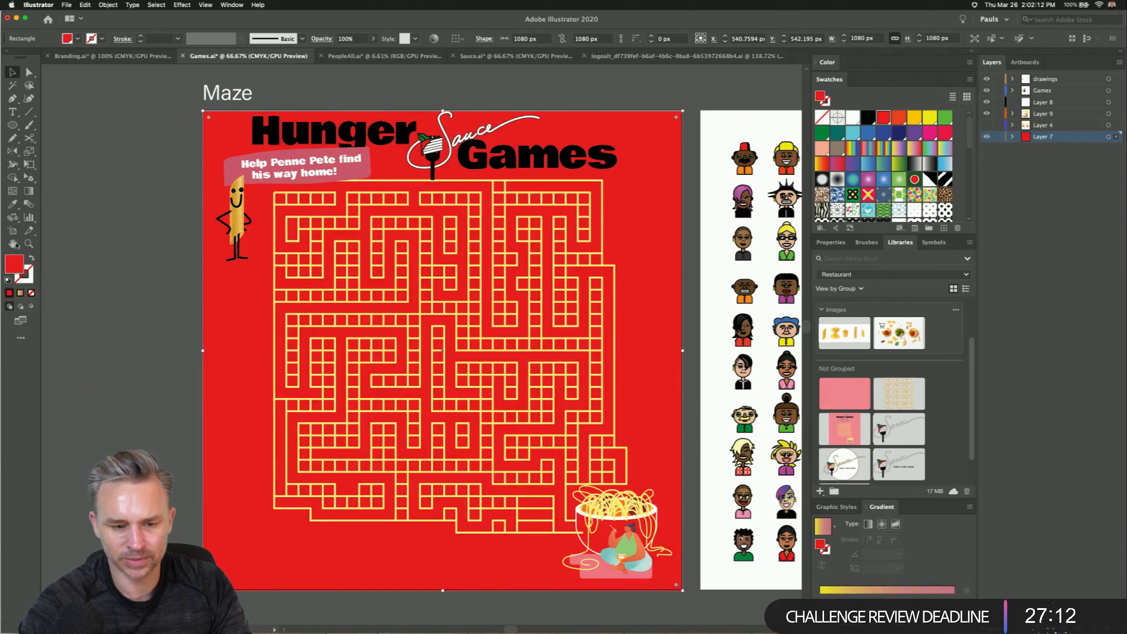
double_click(16, 267)
drag(884, 277, 865, 249)
click(1053, 263)
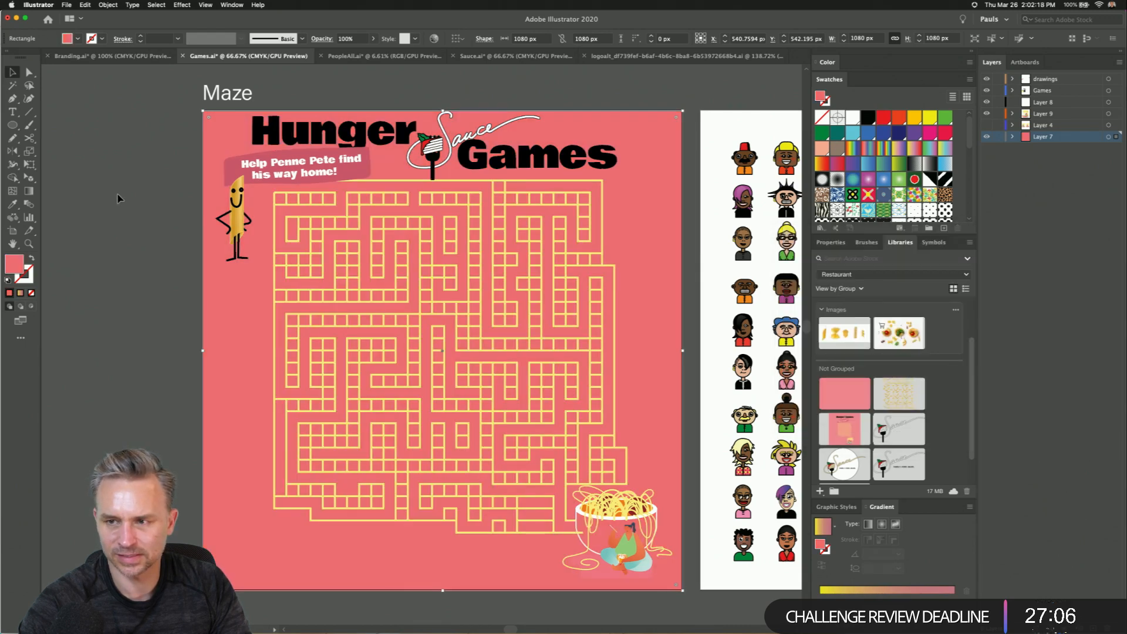
- Change the background rectangle's fill to the light orange FF8261
double_click(13, 265)
drag(862, 269, 843, 253)
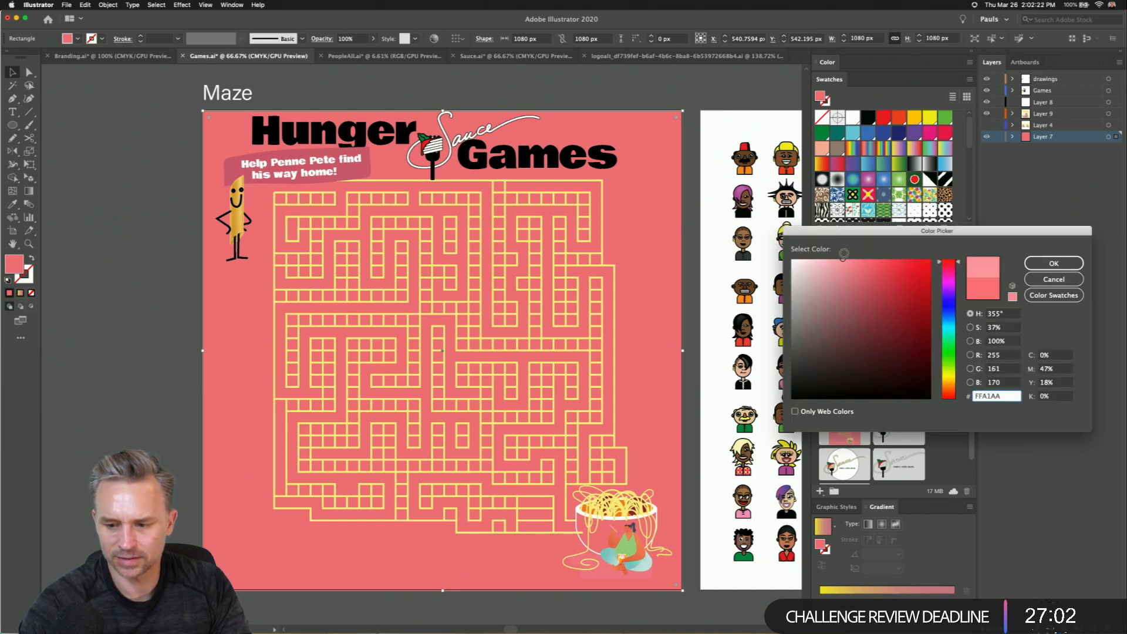
drag(912, 285, 932, 252)
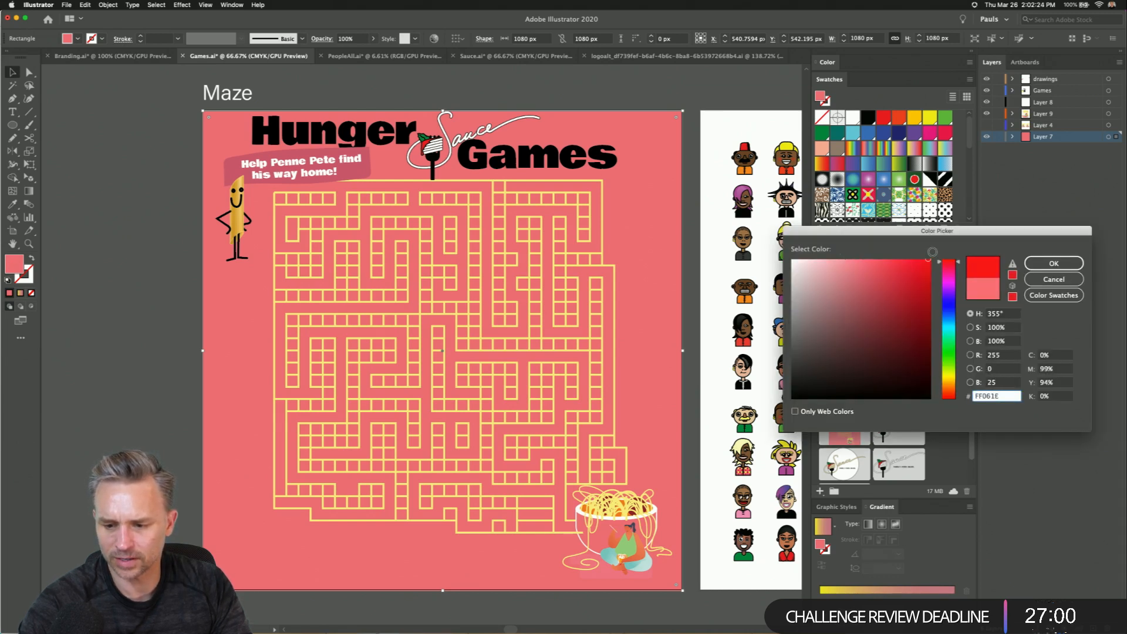
drag(953, 330, 949, 395)
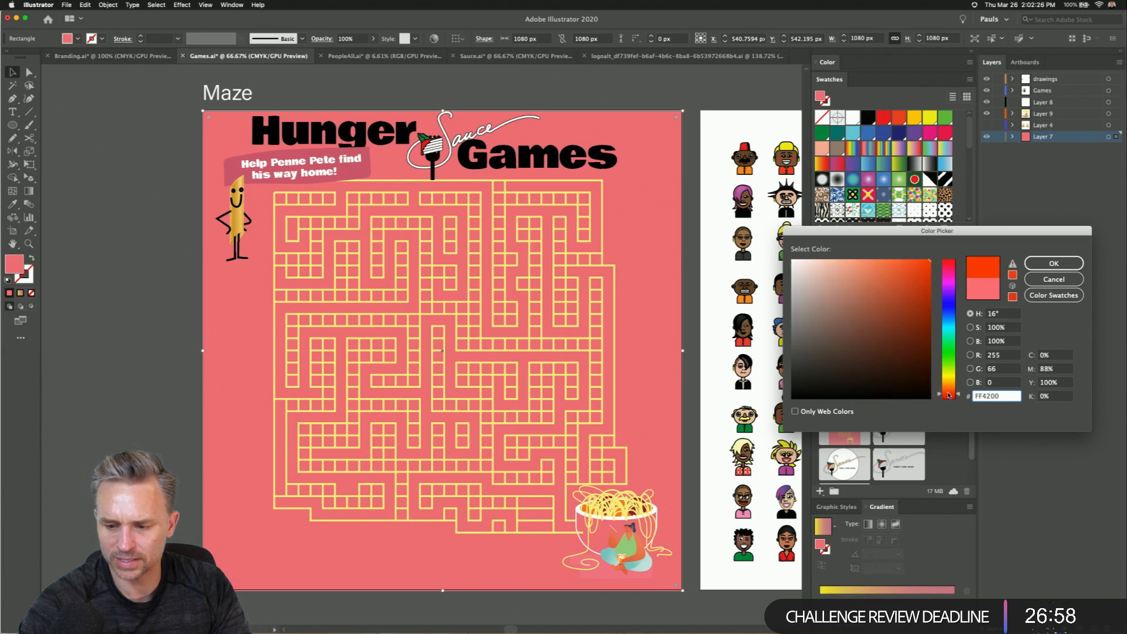
drag(871, 297, 923, 250)
mouse_move(898, 287)
mouse_down()
mouse_move(880, 259)
mouse_move(862, 258)
mouse_move(895, 256)
mouse_up()
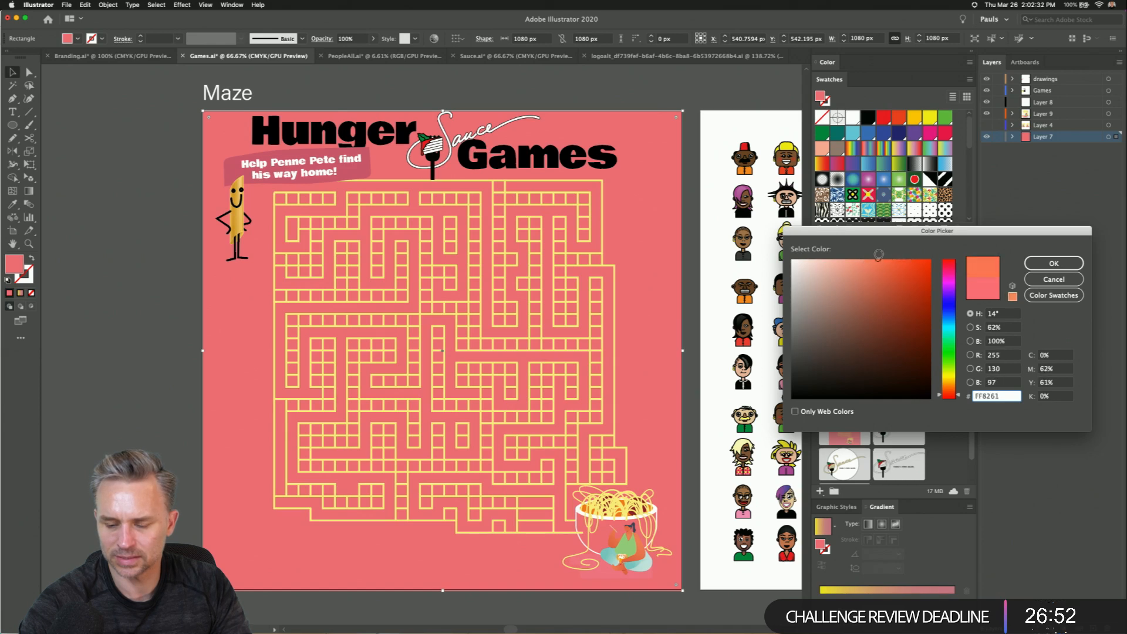
click(1053, 263)
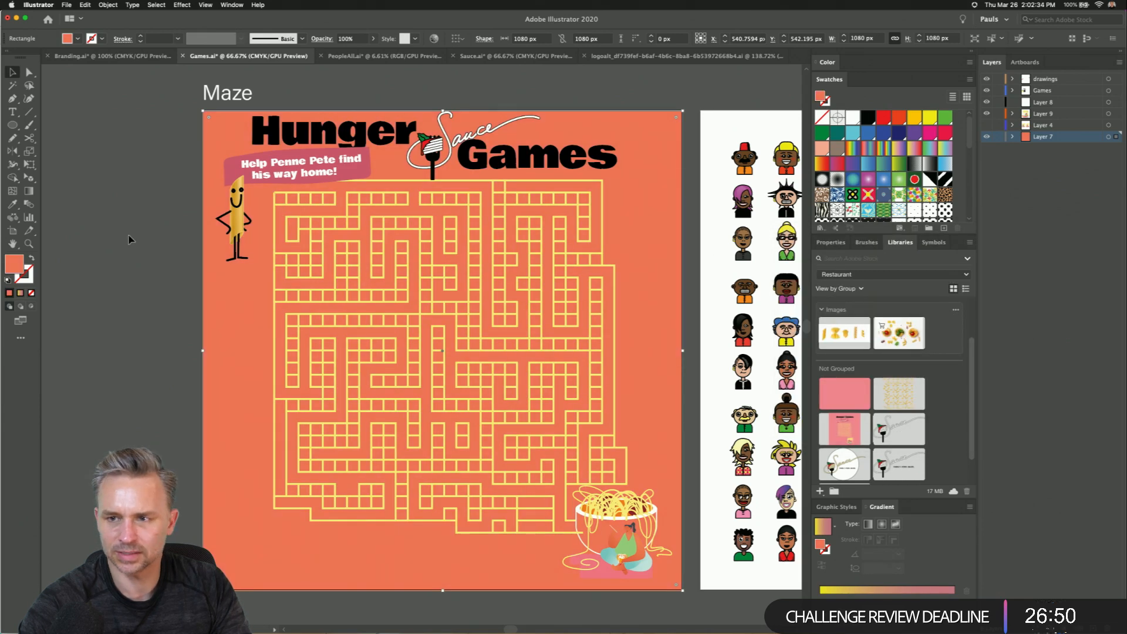
- Shift the background fill's hue towards red to get the coral FF6F64, and deselect the rectangle
double_click(15, 264)
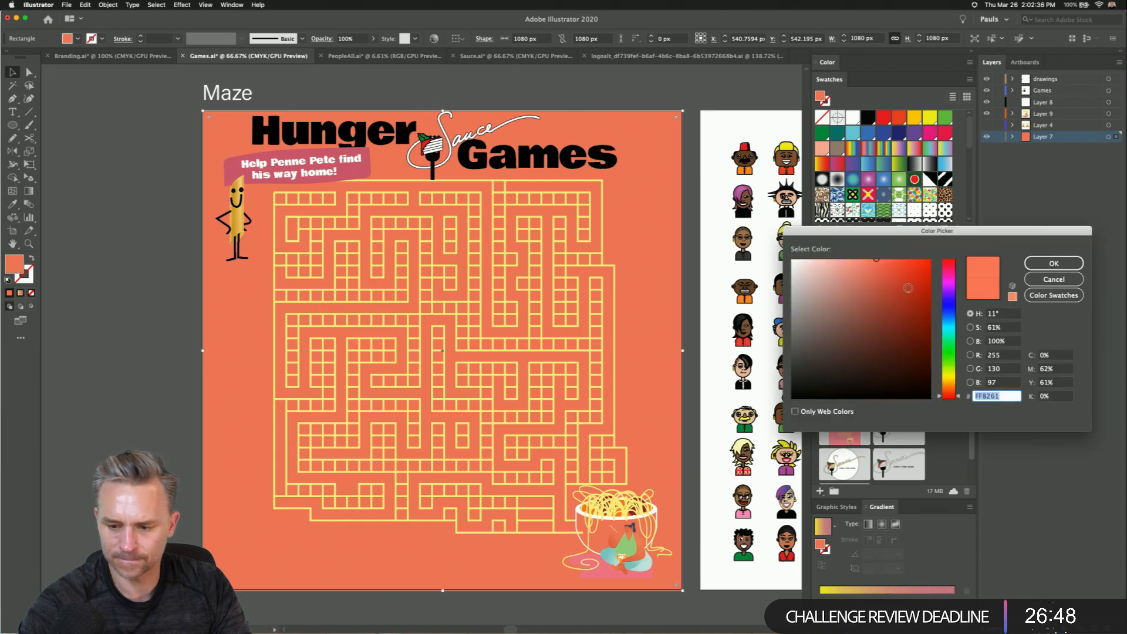
click(946, 400)
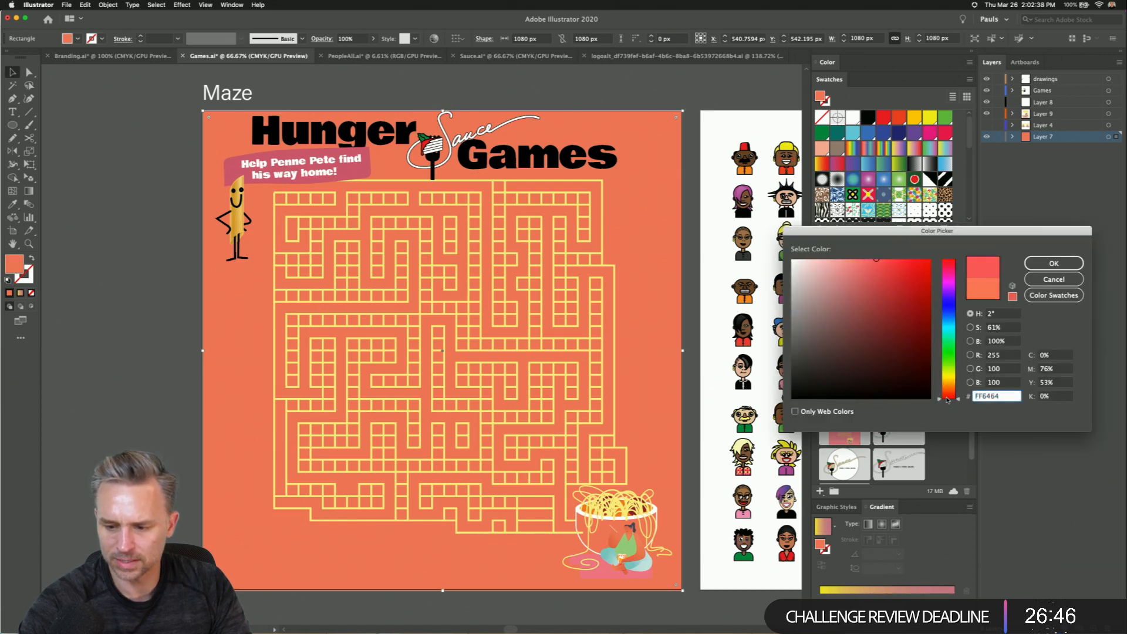
click(1044, 267)
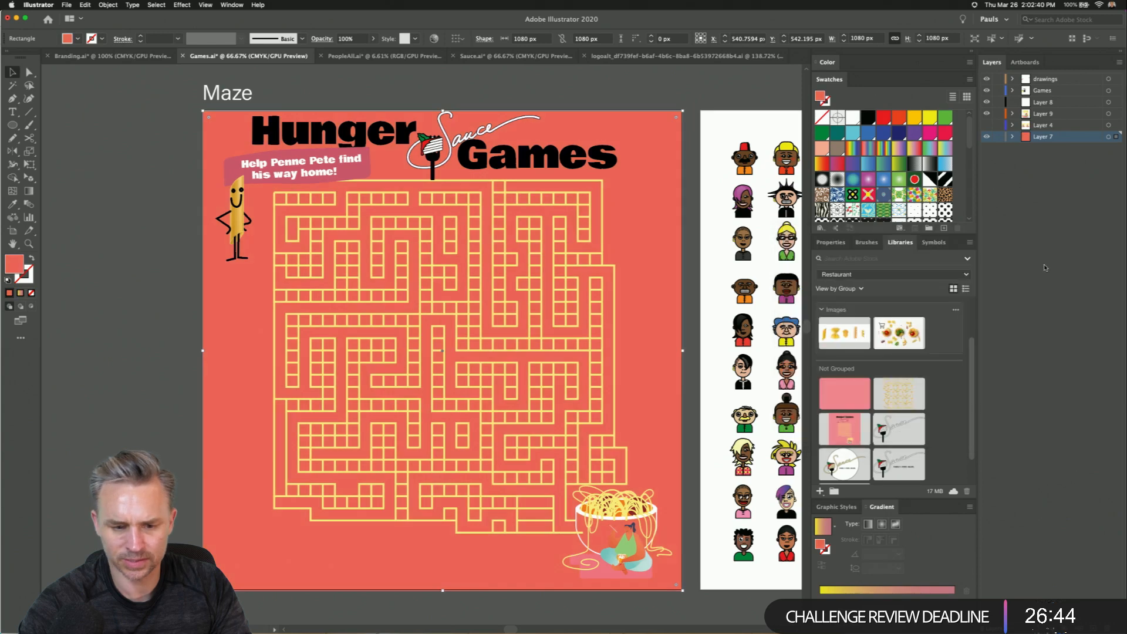
click(133, 282)
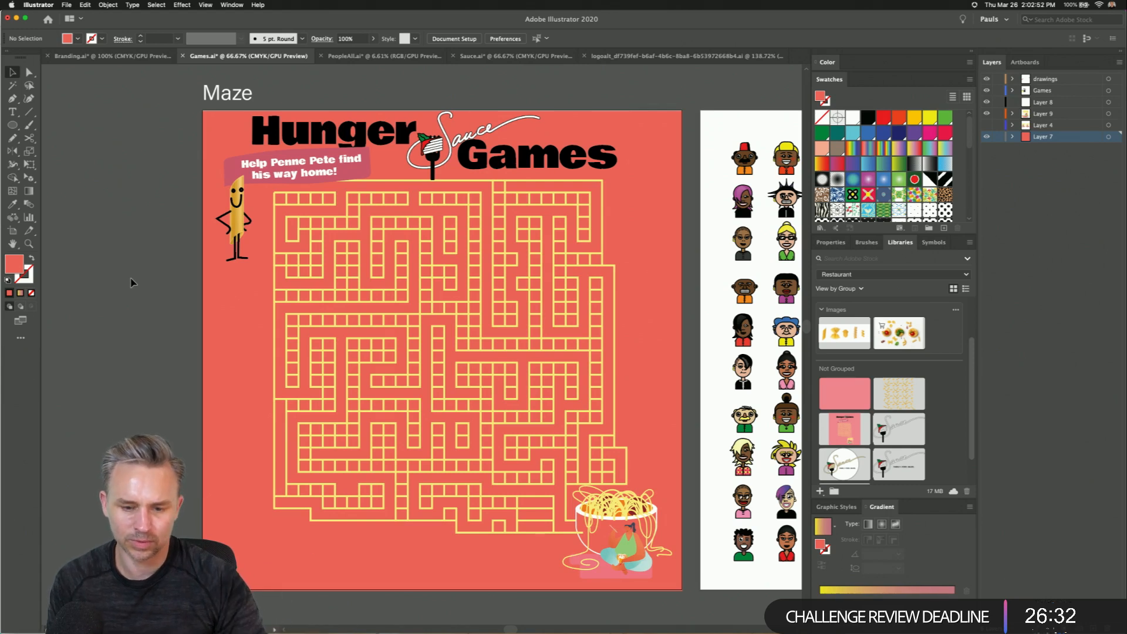
- Set the current fill colour to the lighter coral FF948F with nothing selected
double_click(14, 263)
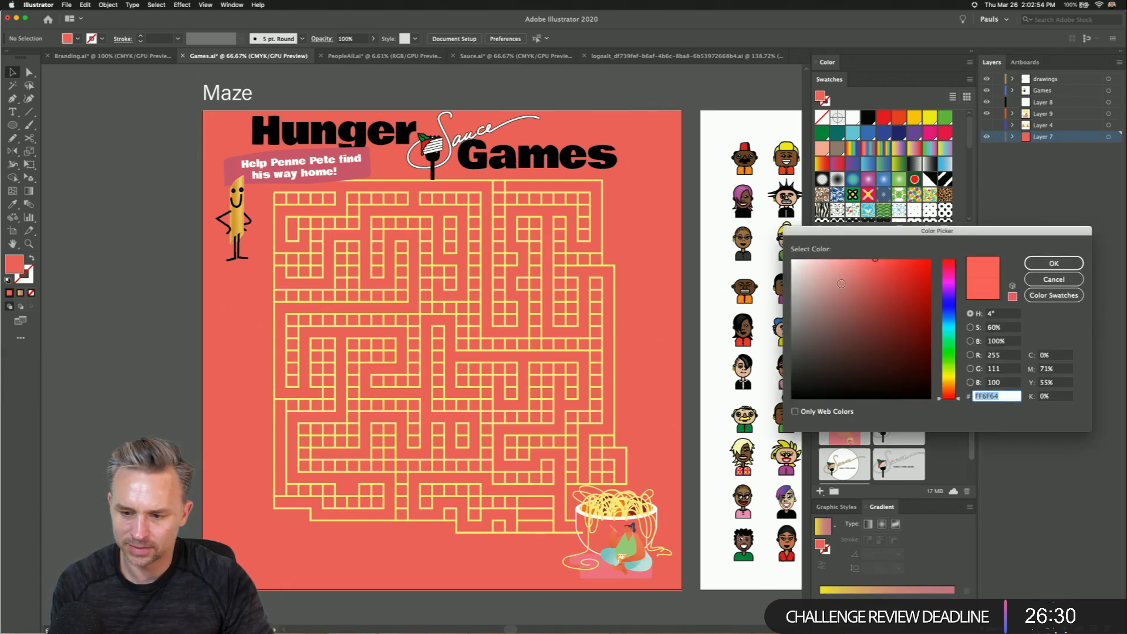
click(852, 258)
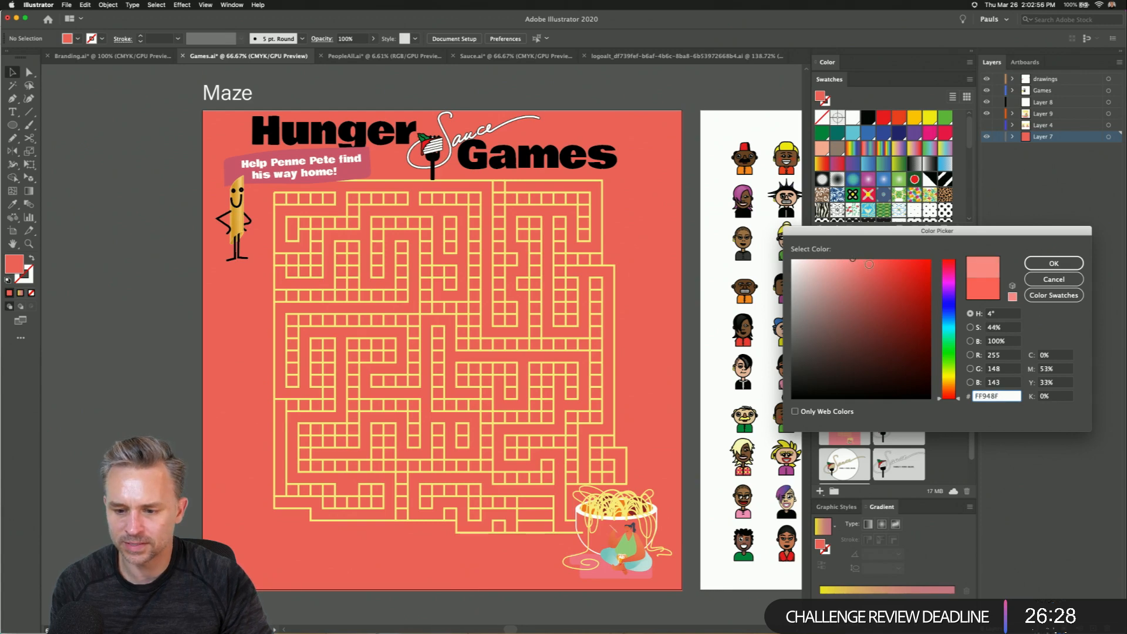
click(1033, 265)
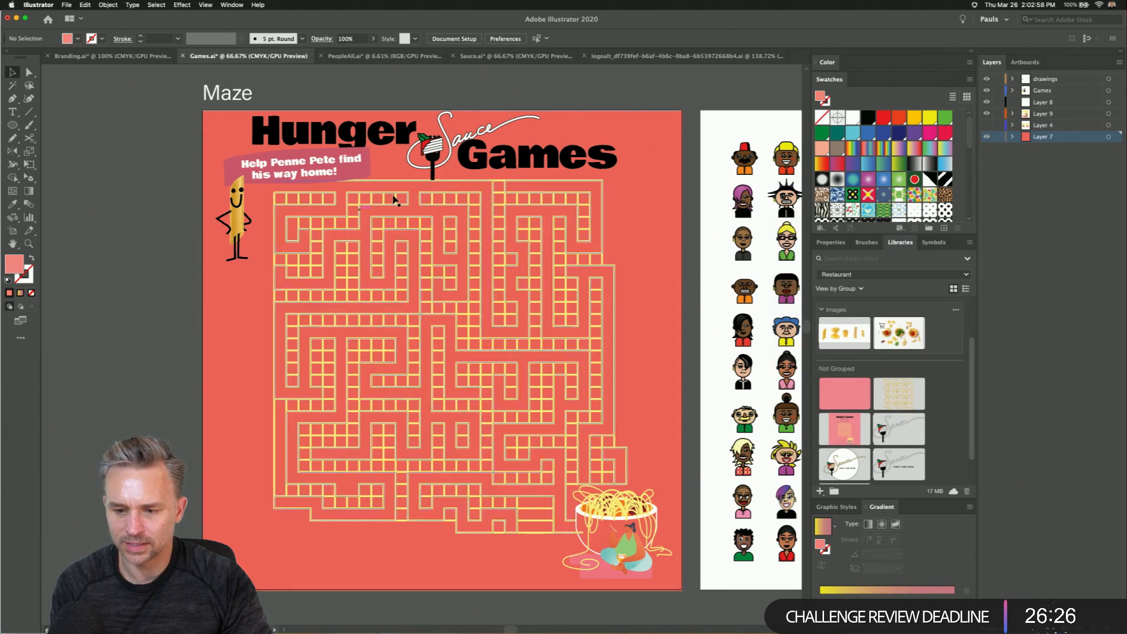
- Enter 538CB7 as the current fill colour and lighten it to a pale blue with nothing selected
double_click(14, 264)
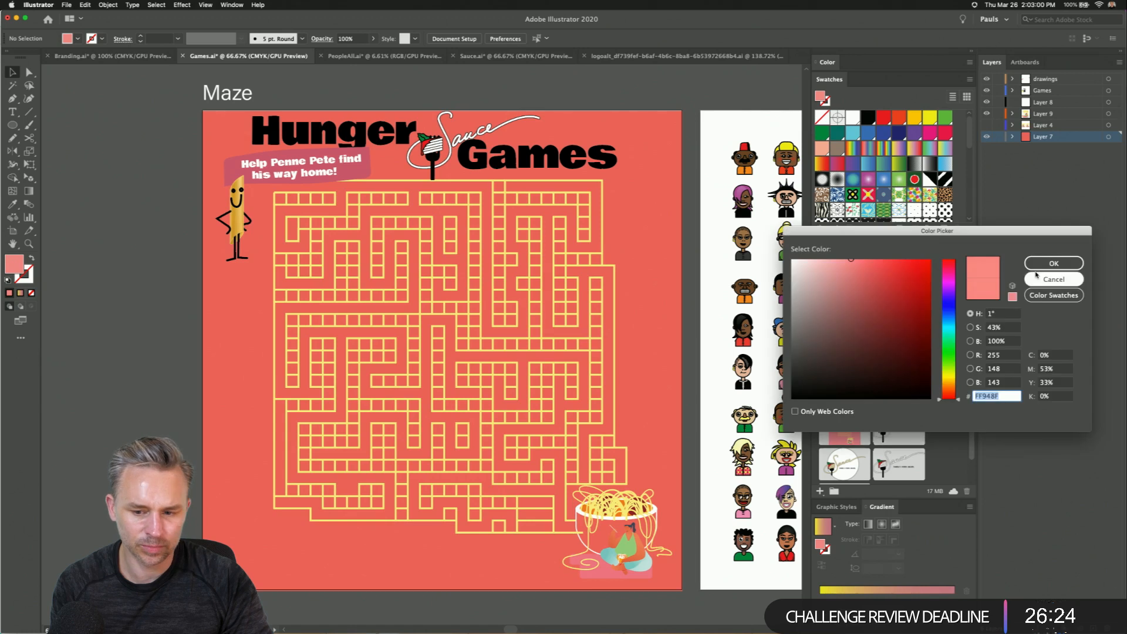
text(538CB7)
drag(869, 298, 854, 249)
click(1033, 266)
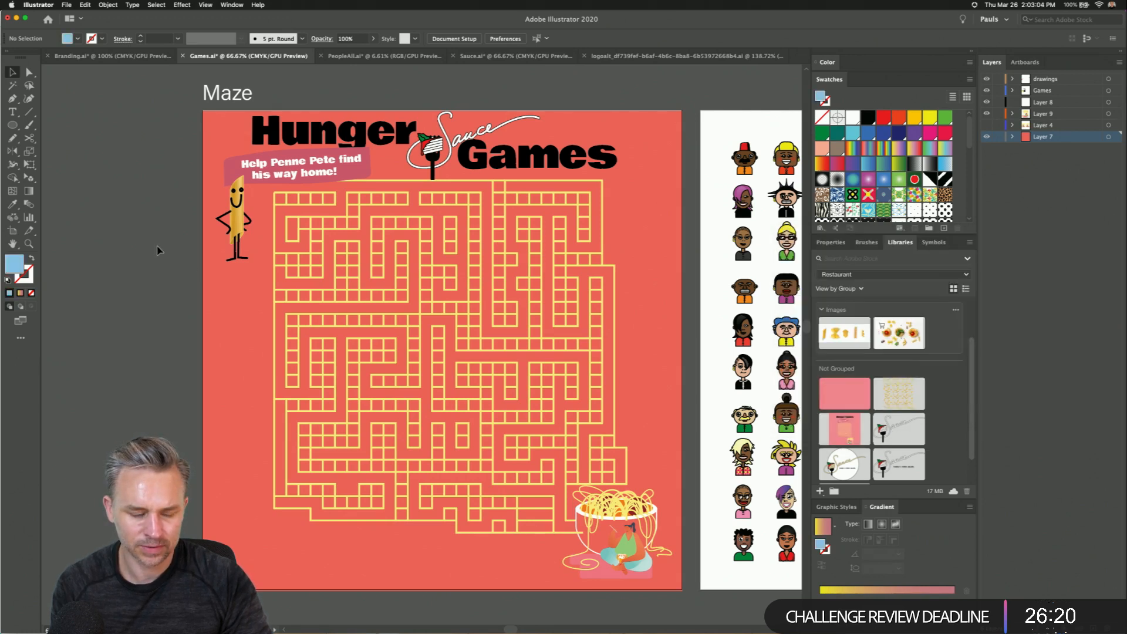
- Change the maze artboard's background rectangle from coral to a light sky blue fill
click(234, 301)
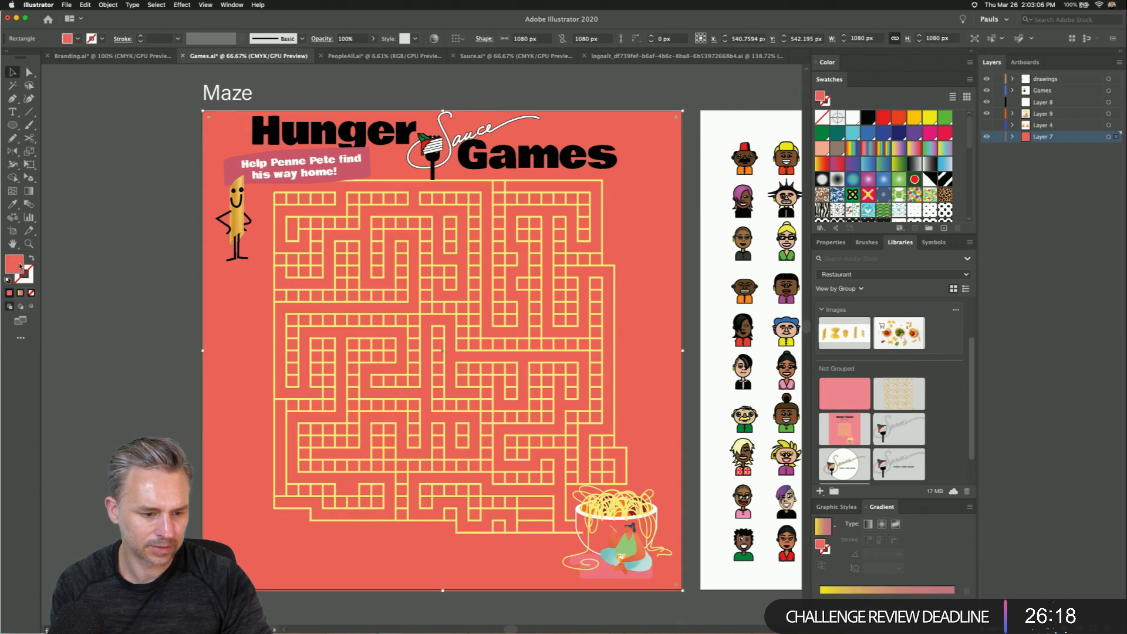
double_click(20, 266)
click(950, 324)
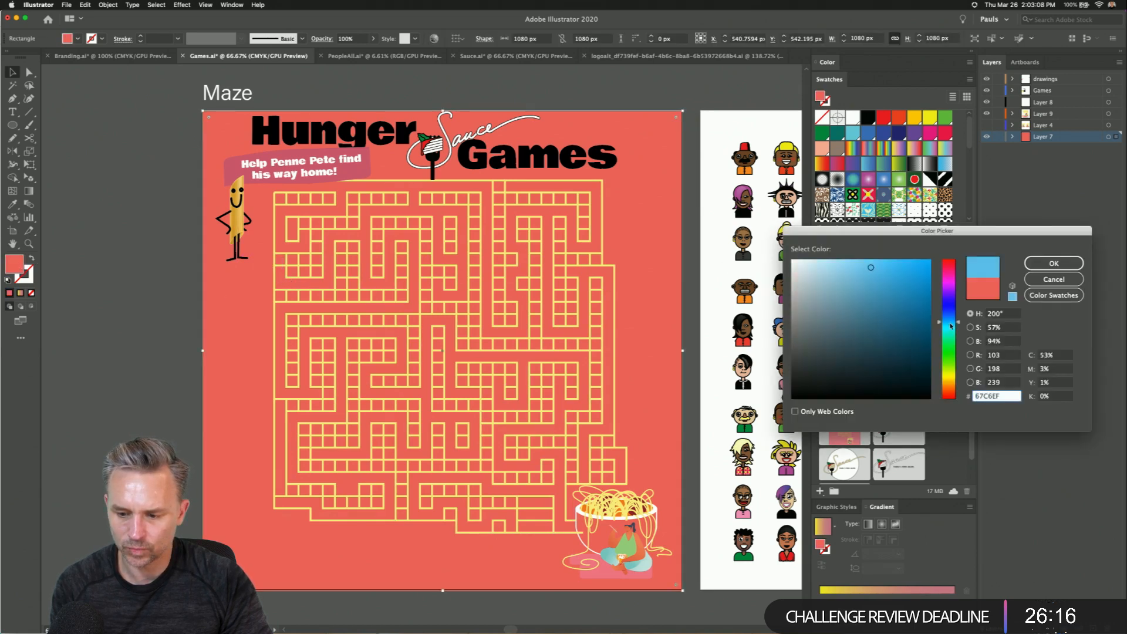
click(1042, 262)
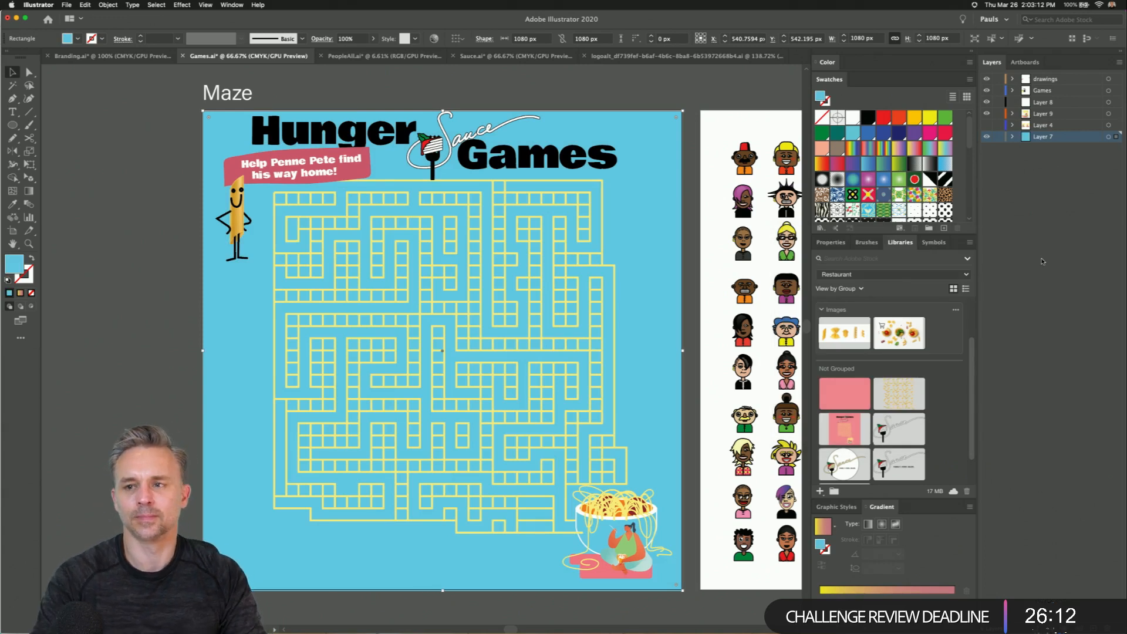
- Darken the background rectangle's fill to the teal 5CB0BE and save that fill colour to the Restaurant library
double_click(7, 265)
drag(853, 297, 861, 320)
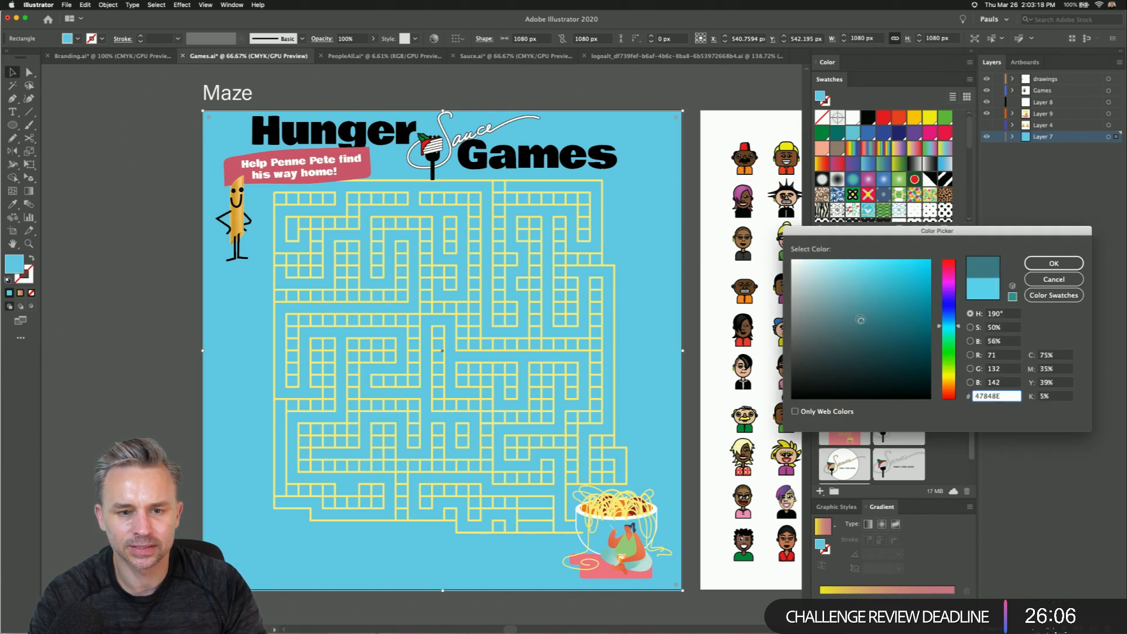
click(1054, 263)
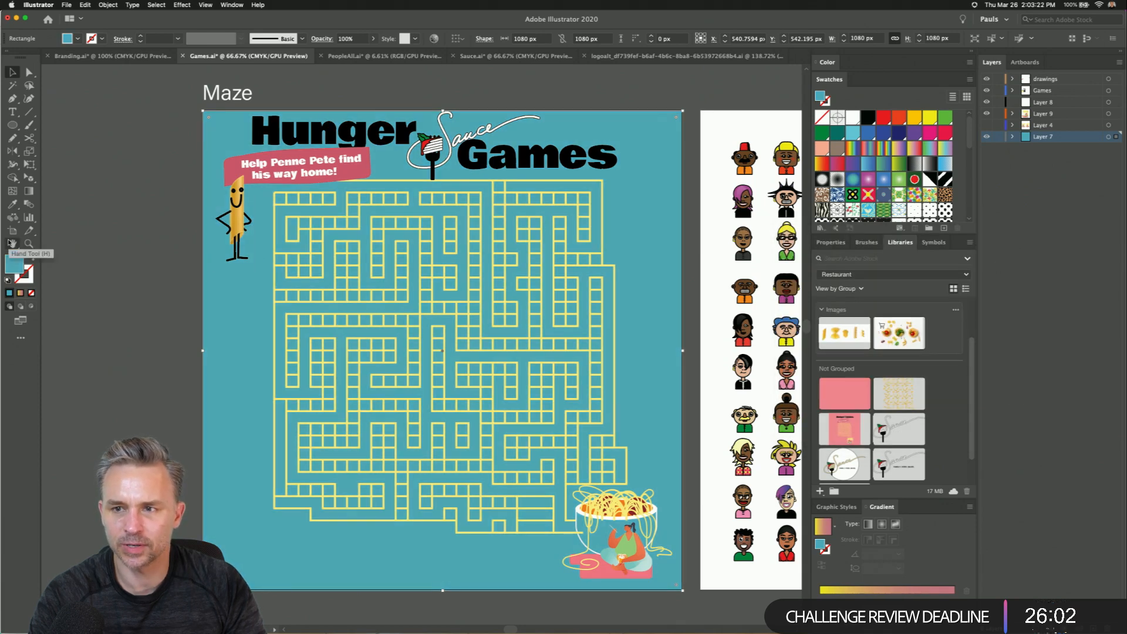
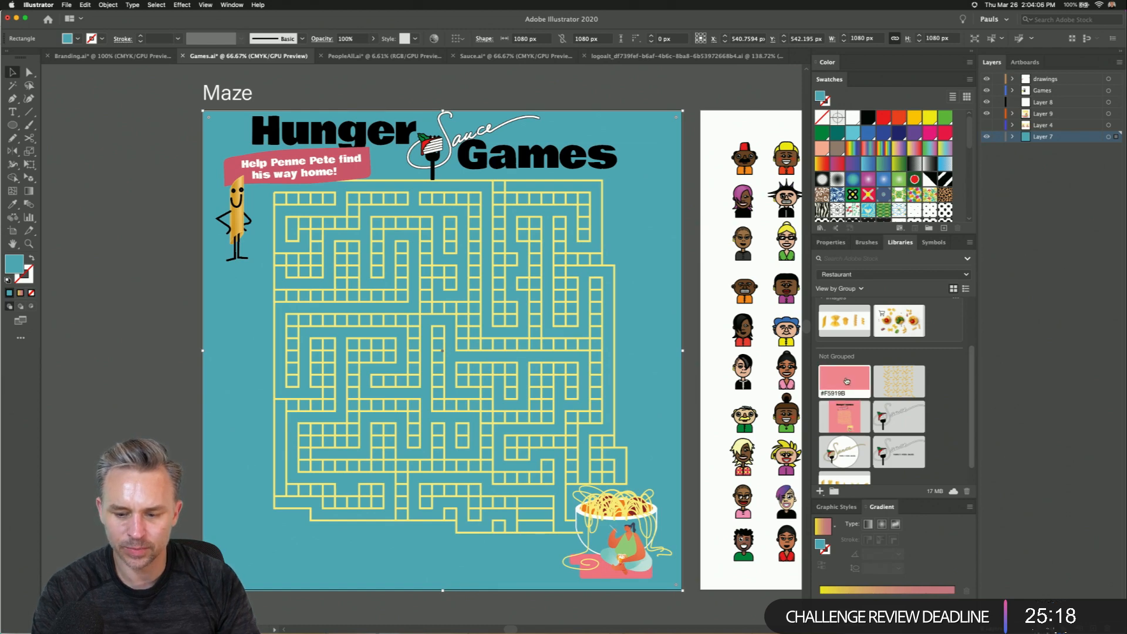
click(819, 492)
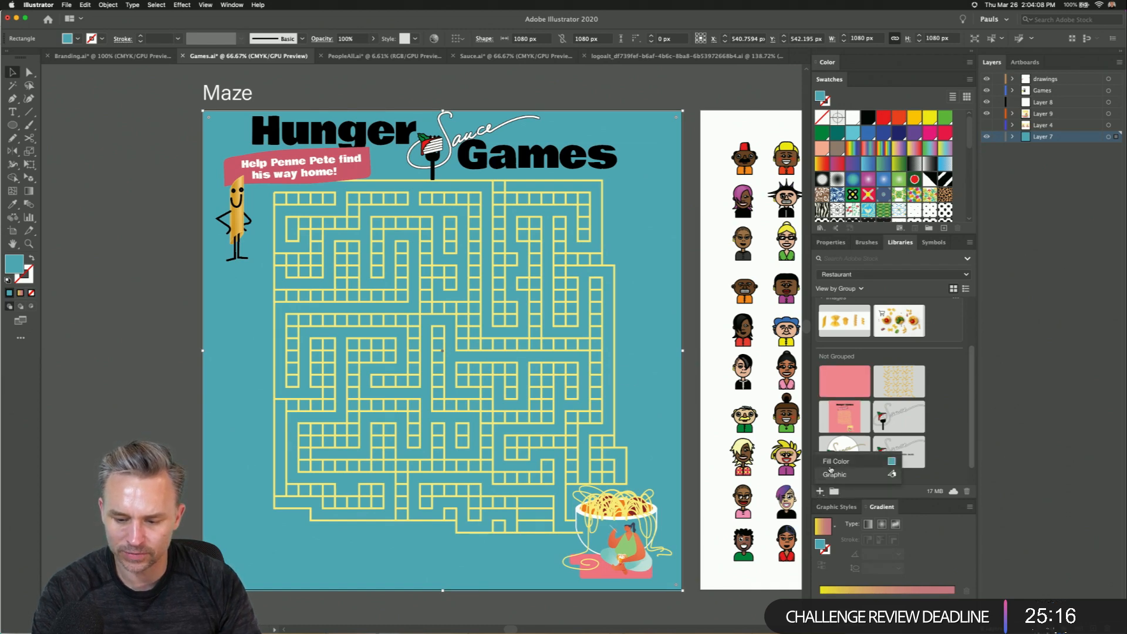
click(831, 468)
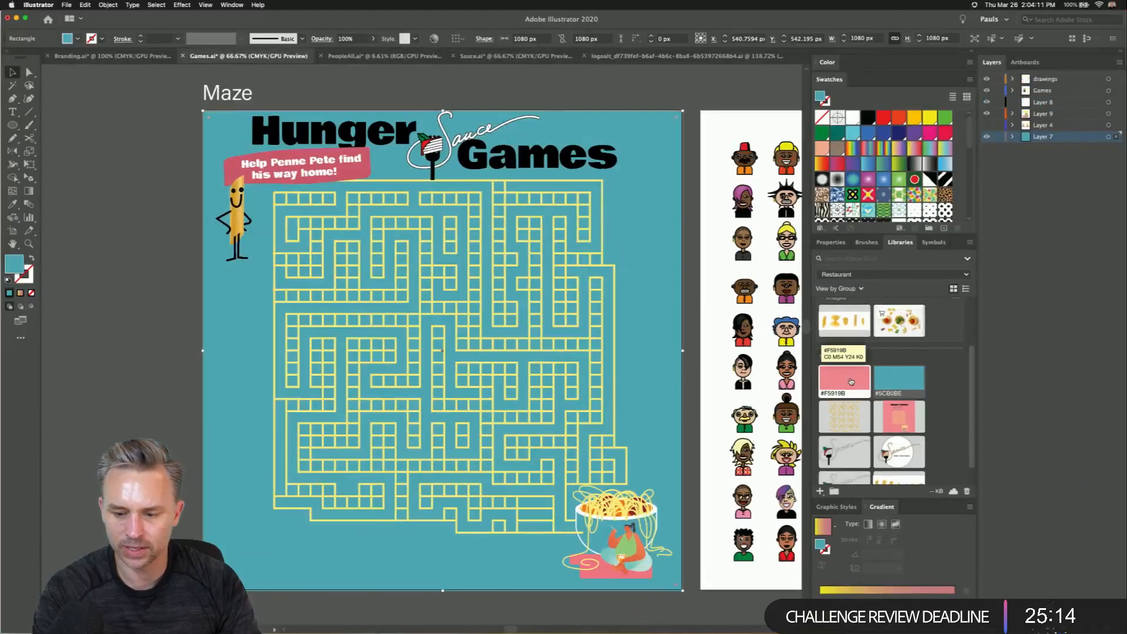
- Compare the library's pink F5919B and teal 5CB0BE on the maze background, ending with the pink F5919B applied
click(851, 382)
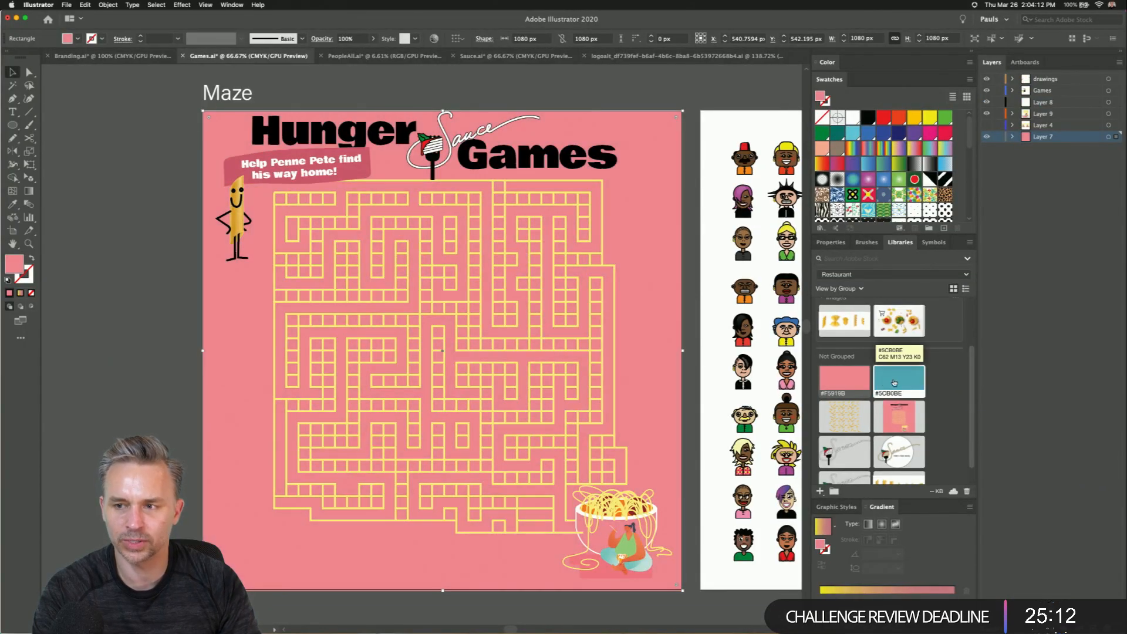
click(894, 383)
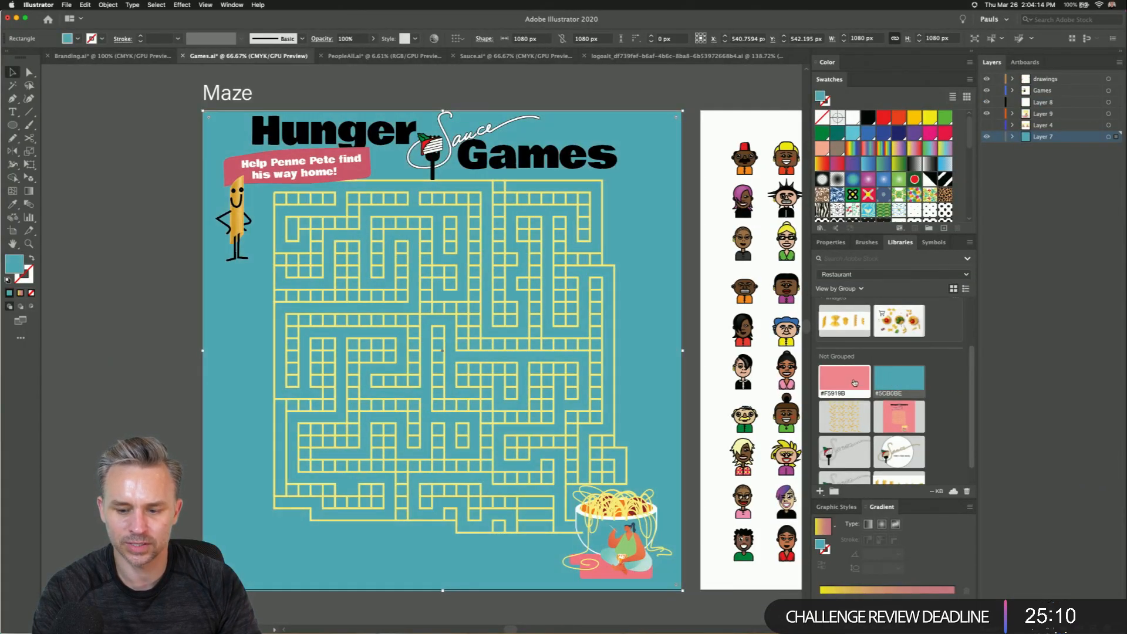
click(853, 382)
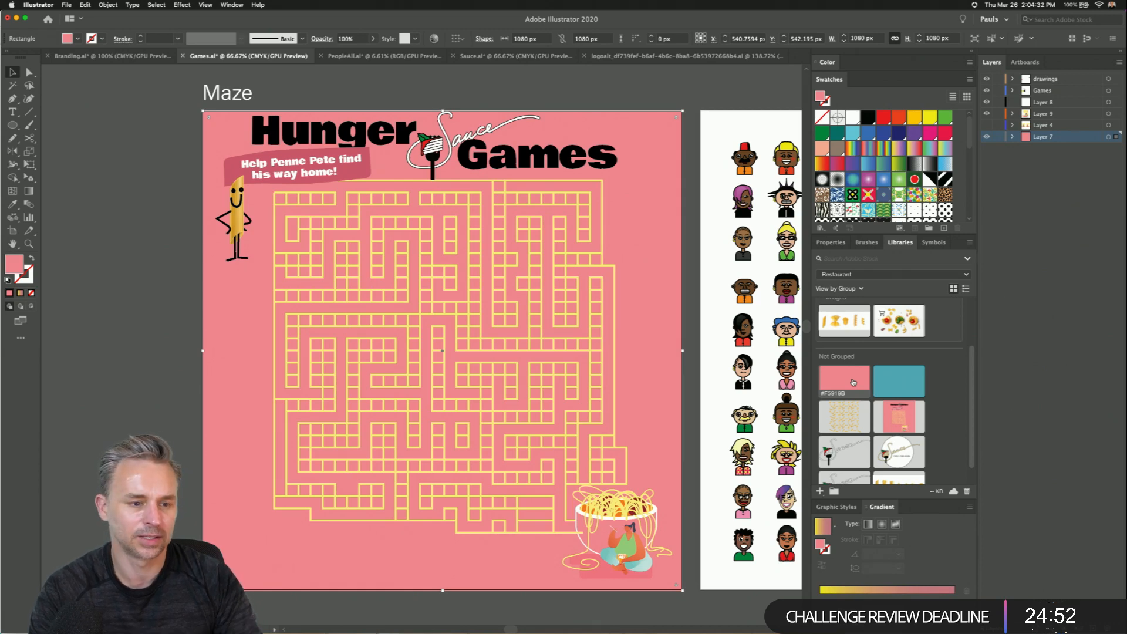
- Check the pink background rectangle behind the round logo in Sauce.ai and return to Games.ai
click(112, 56)
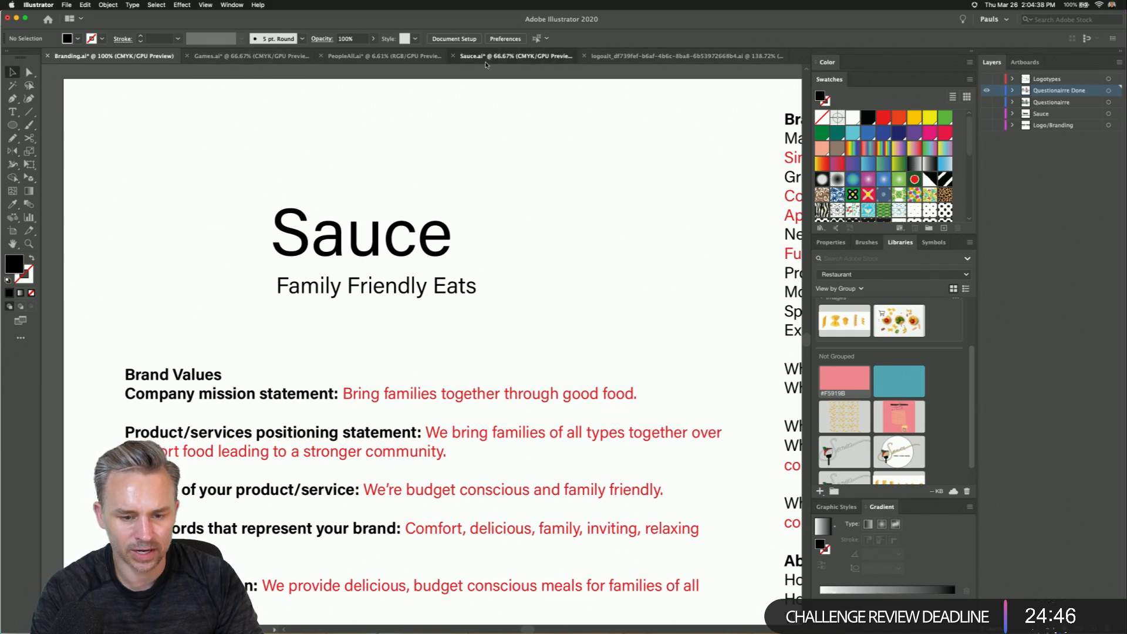
click(487, 56)
drag(344, 313, 364, 321)
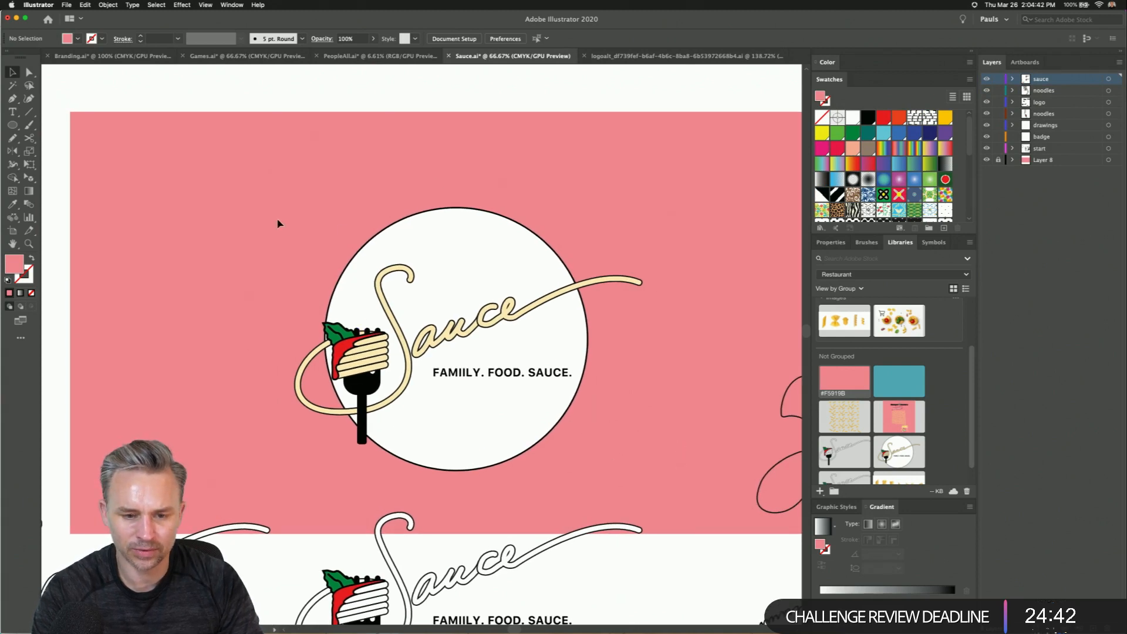
click(763, 229)
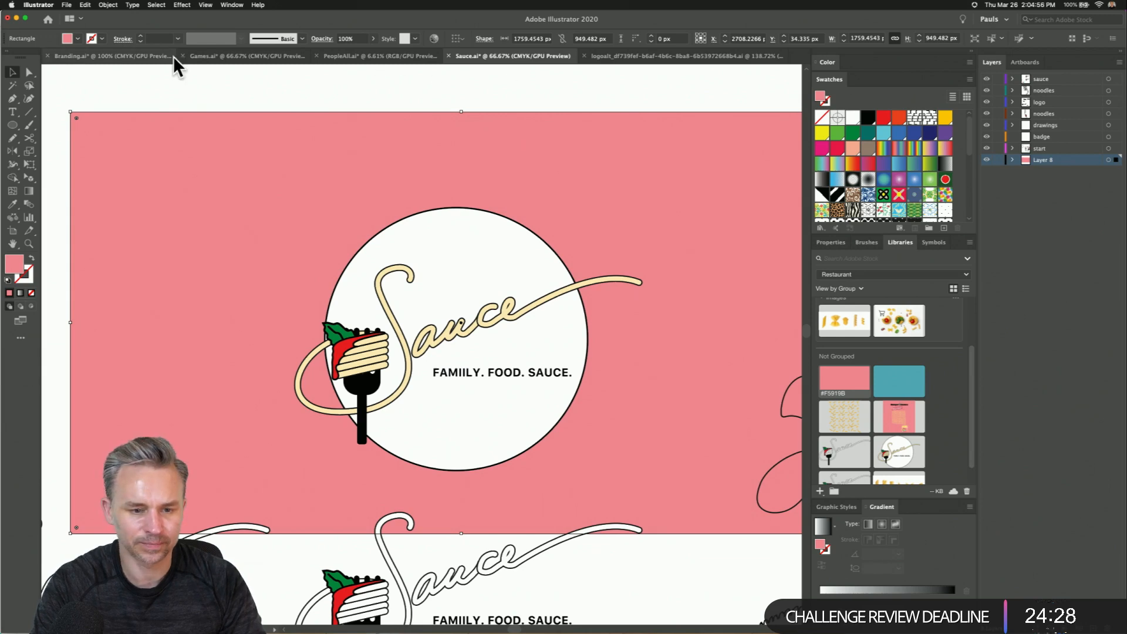
click(85, 56)
click(243, 59)
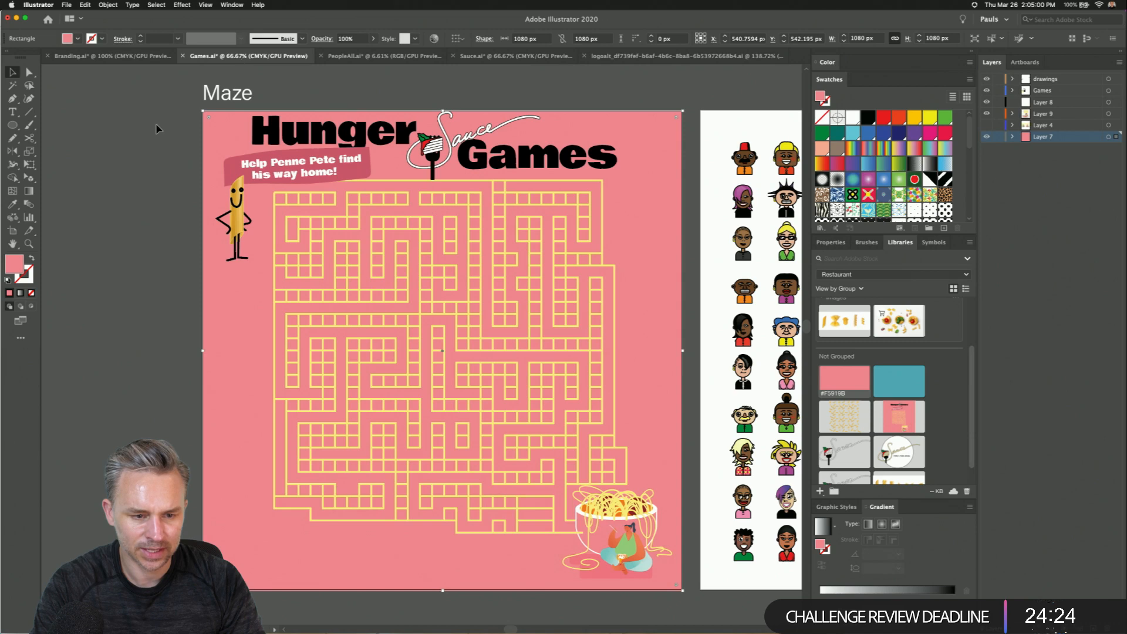
- Delete the Maze label above the artboard and select all of the maze artwork
click(198, 130)
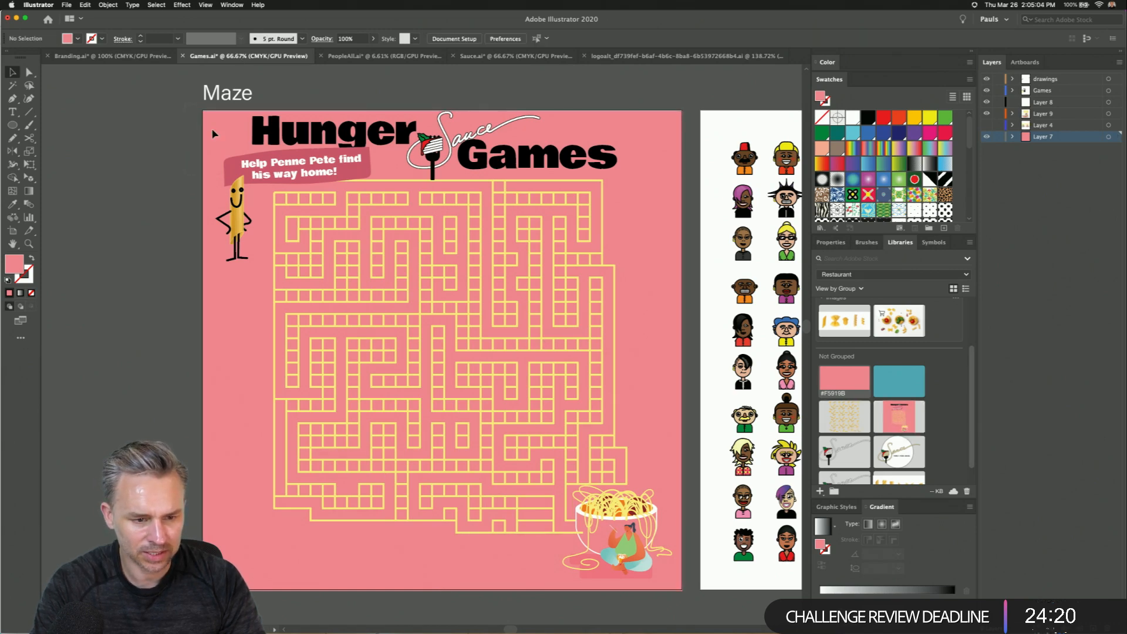
key(super+a)
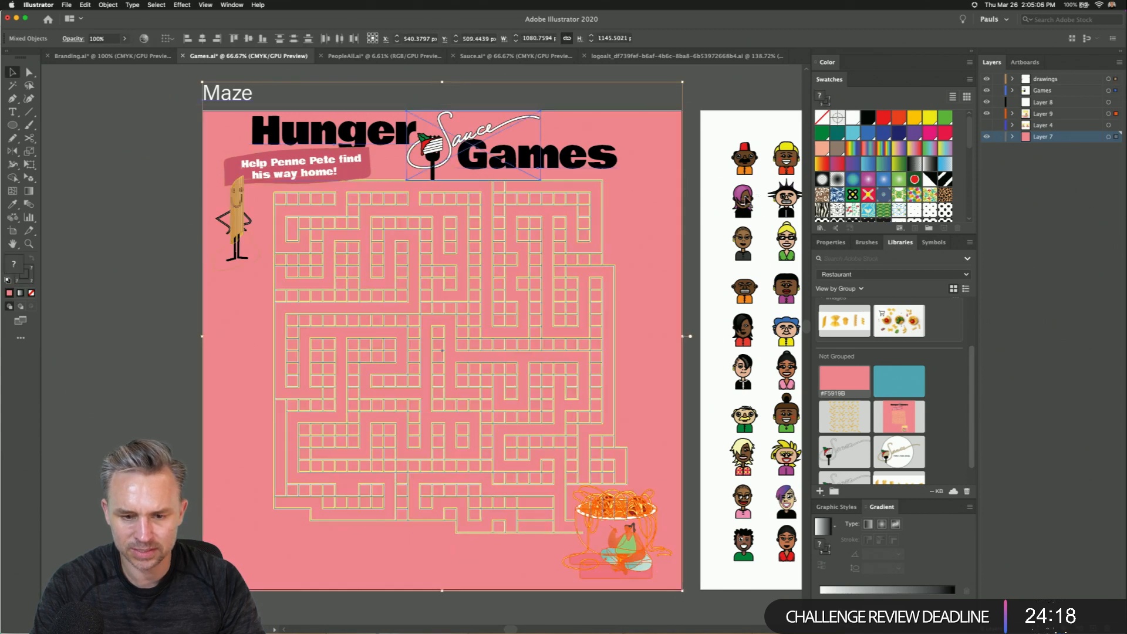
click(183, 92)
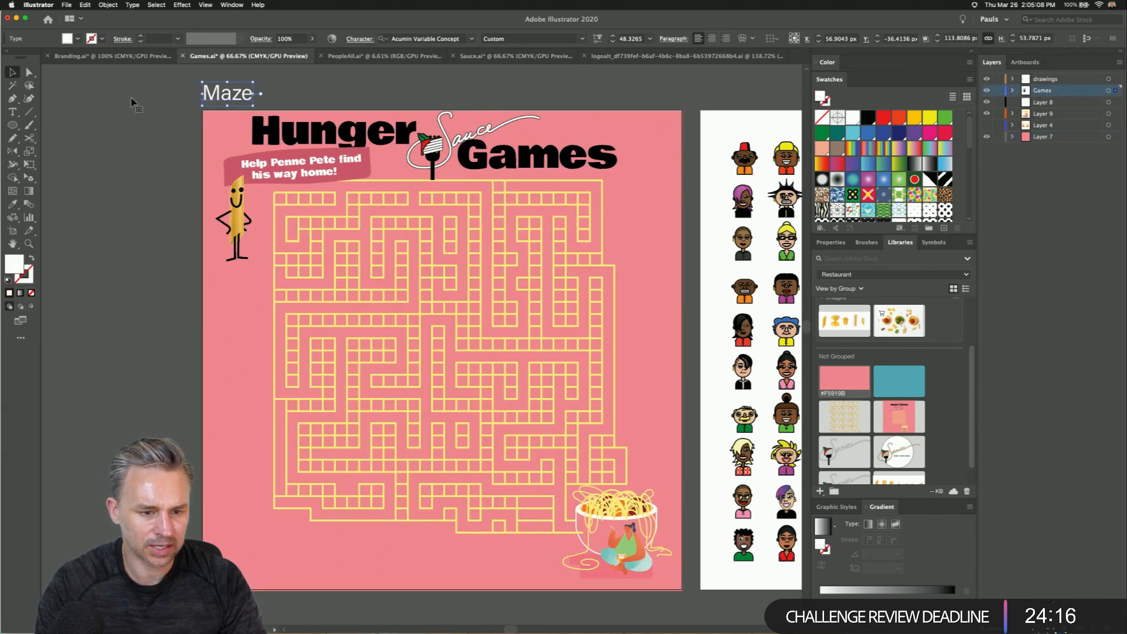
key(super+a)
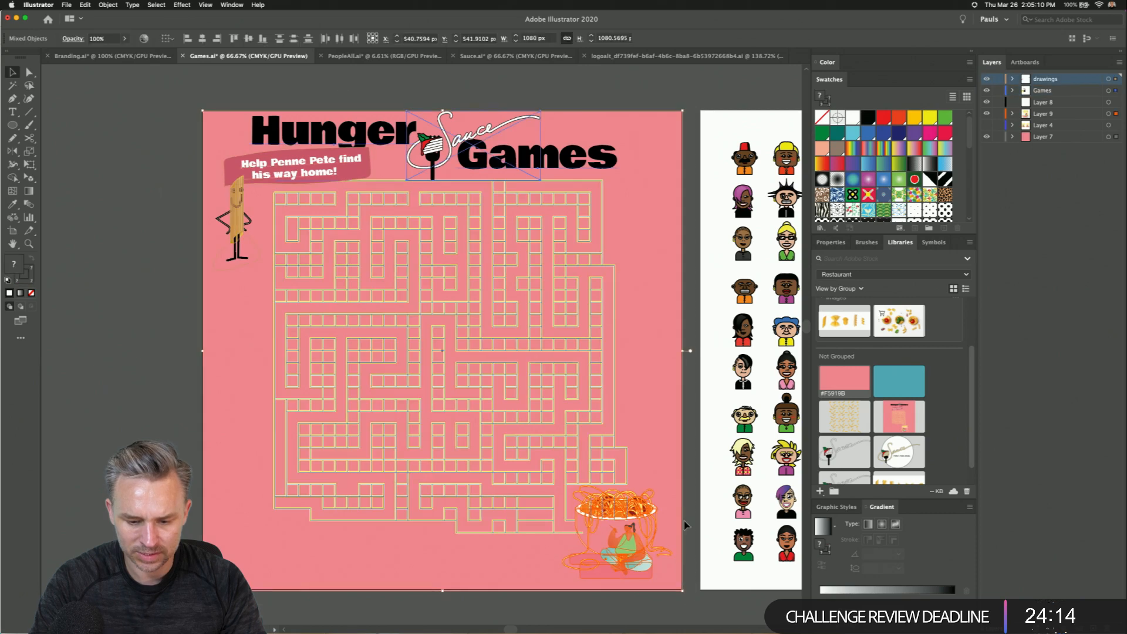
click(165, 407)
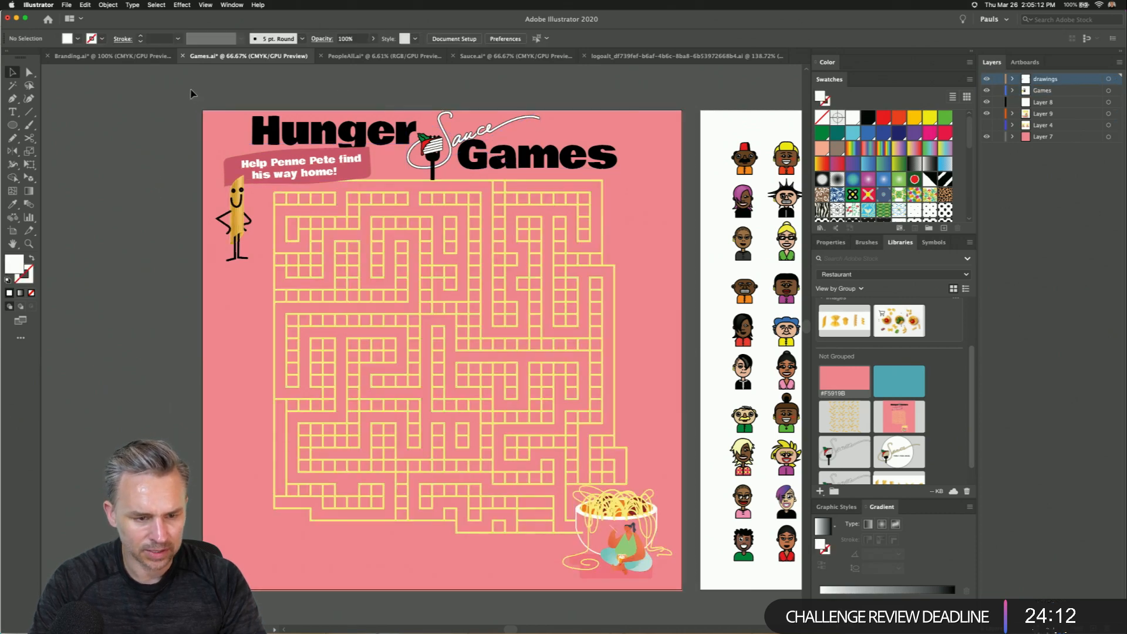
key(super+a)
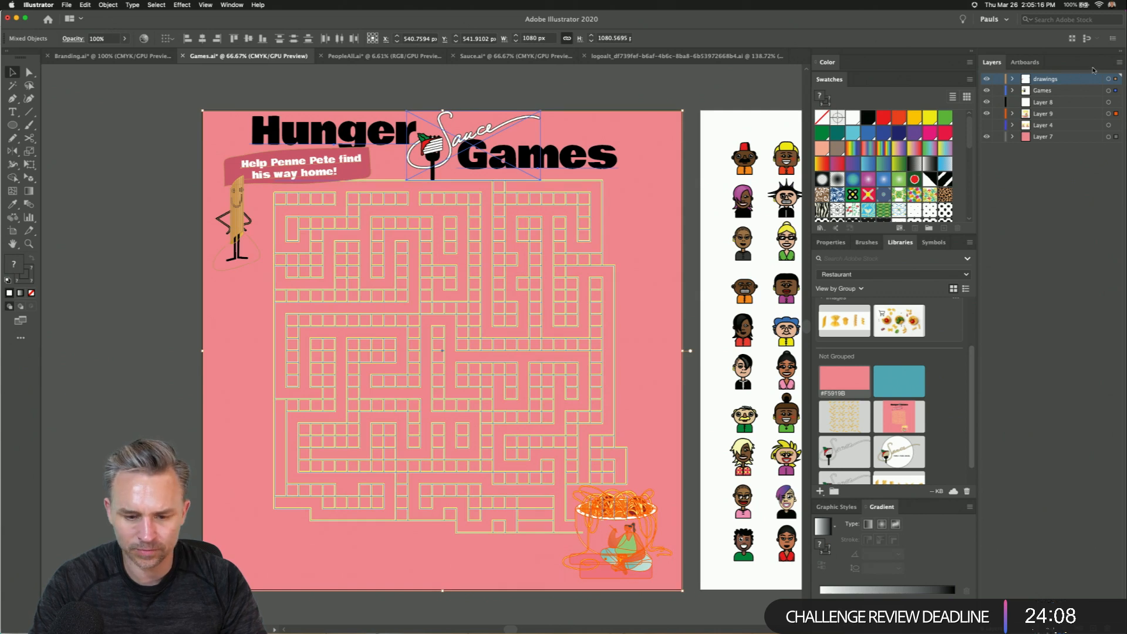
- Open the Game1 graphic from the Restaurant library for editing
click(1119, 63)
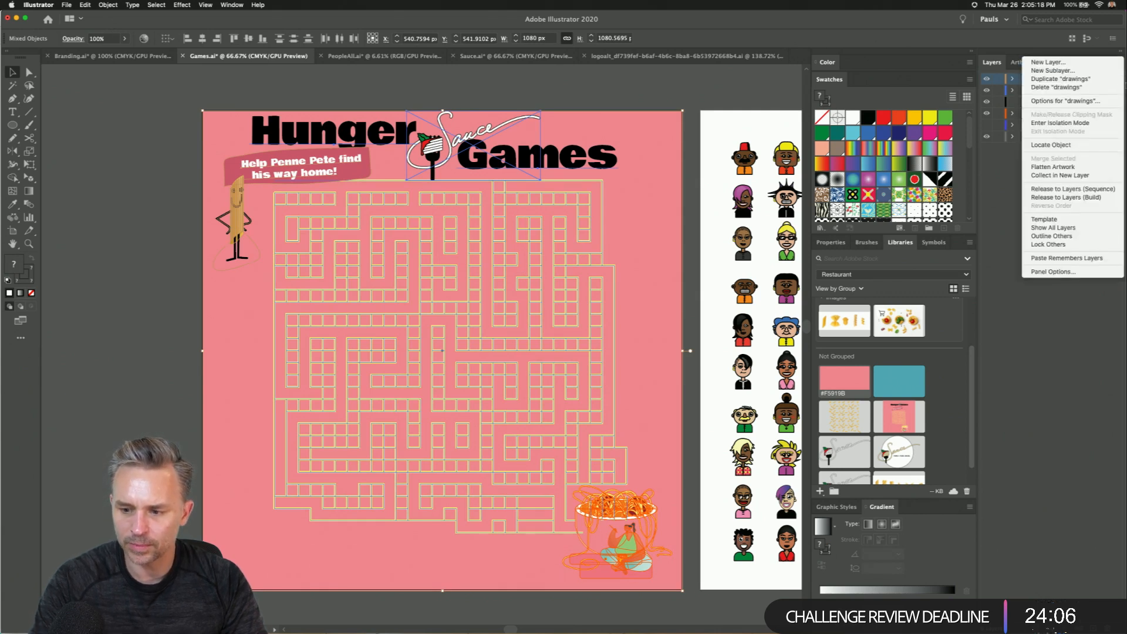
click(837, 426)
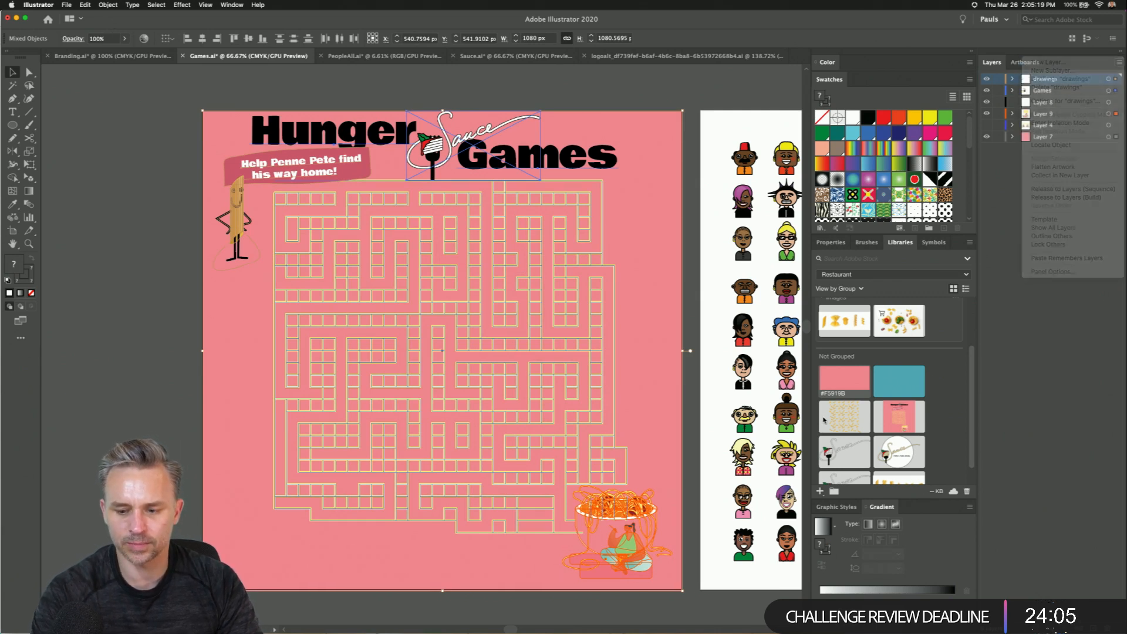
double_click(897, 419)
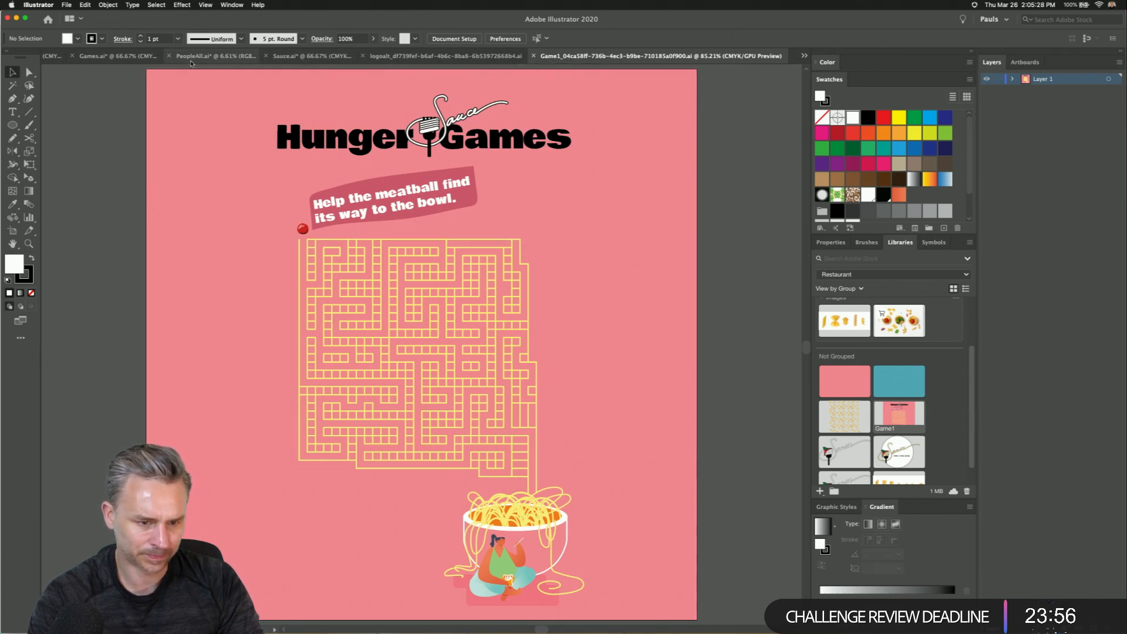
- Delete Layer 4 from Games.ai and enable Paste Remembers Layers
click(91, 58)
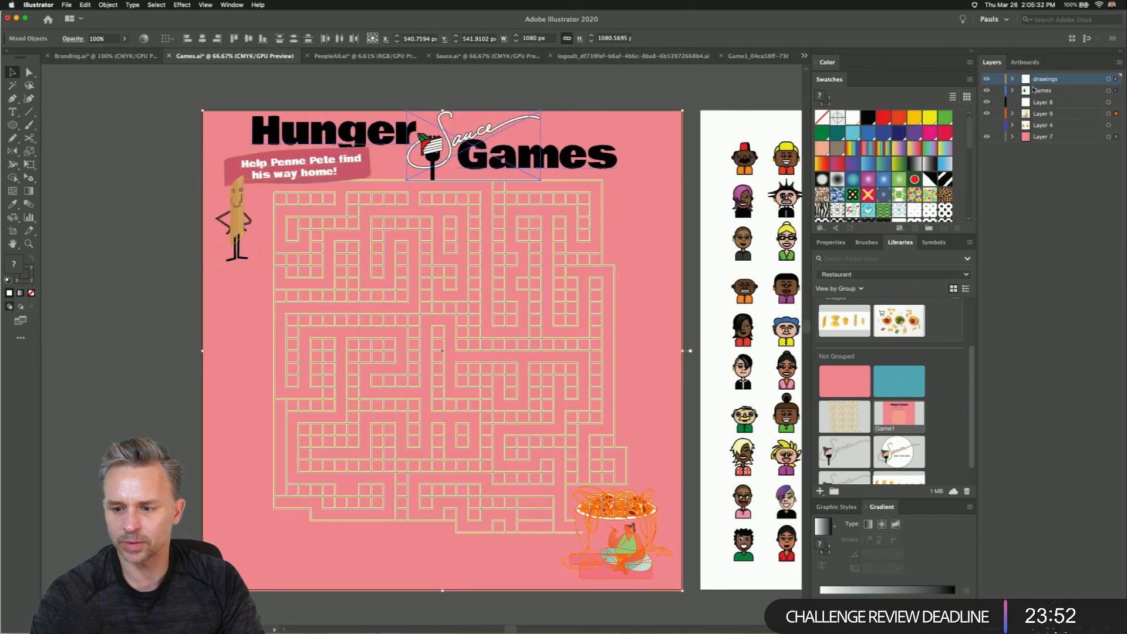
click(1060, 127)
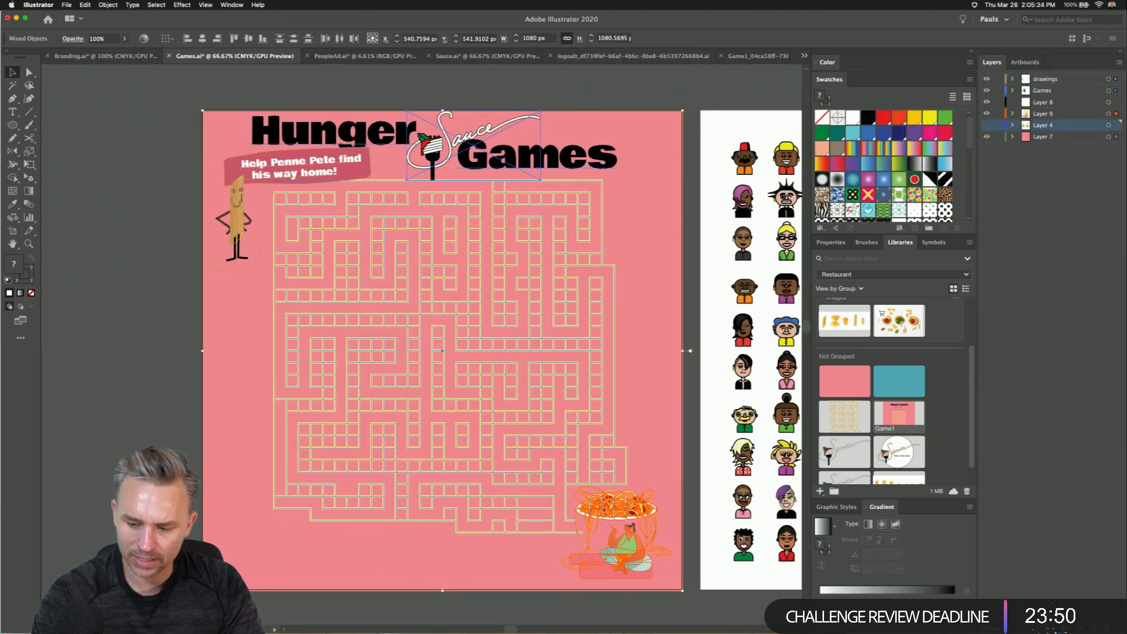
click(1118, 628)
click(653, 341)
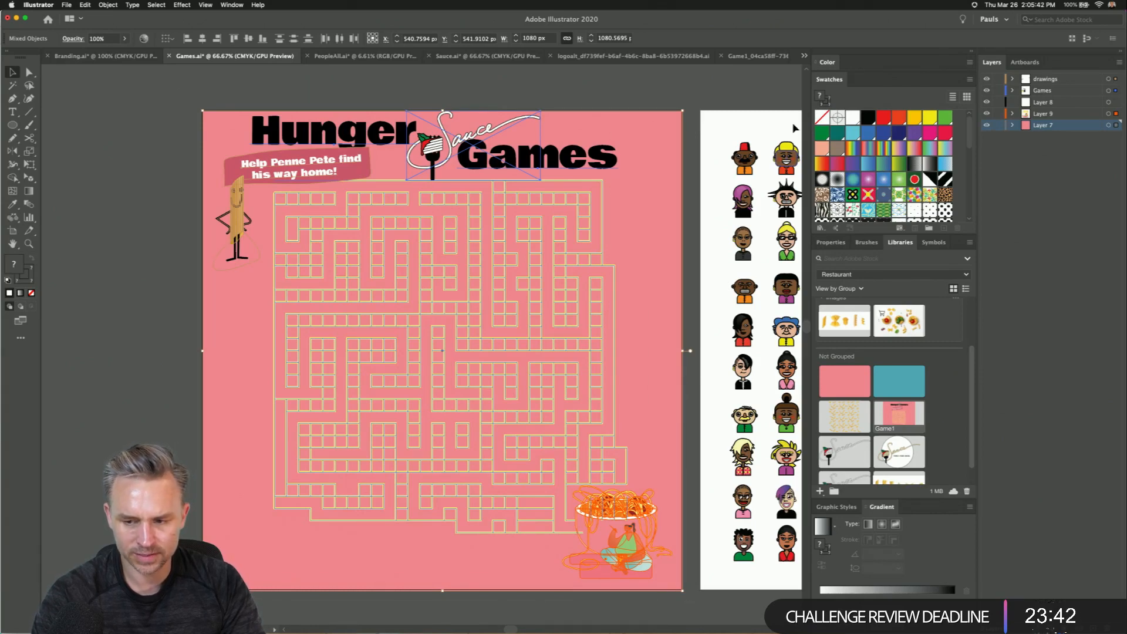
click(1120, 63)
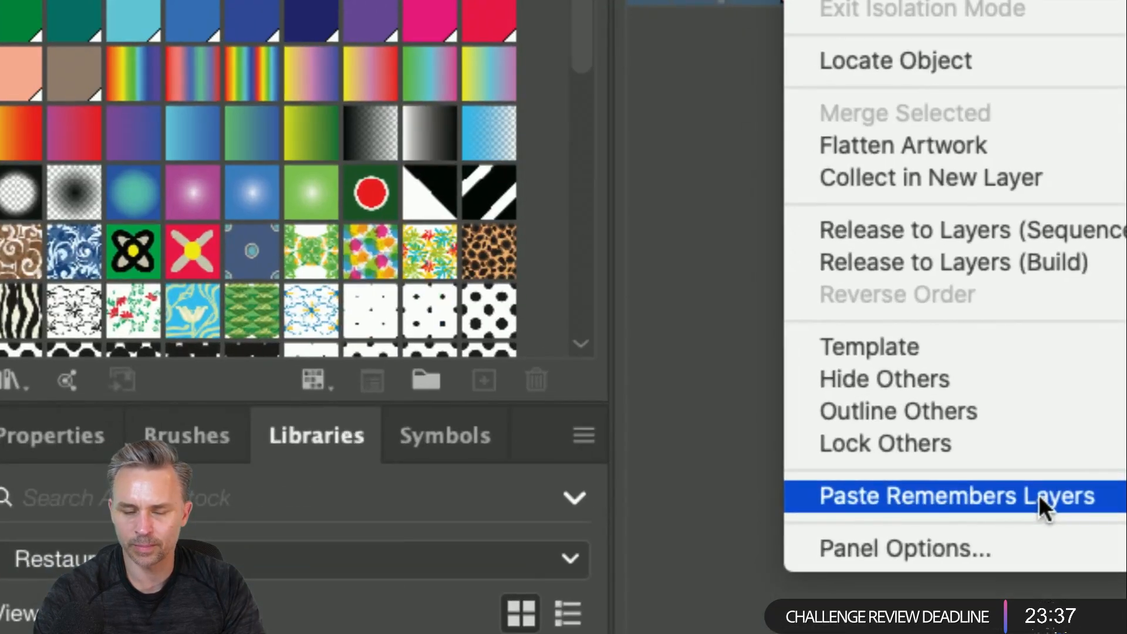
click(1039, 499)
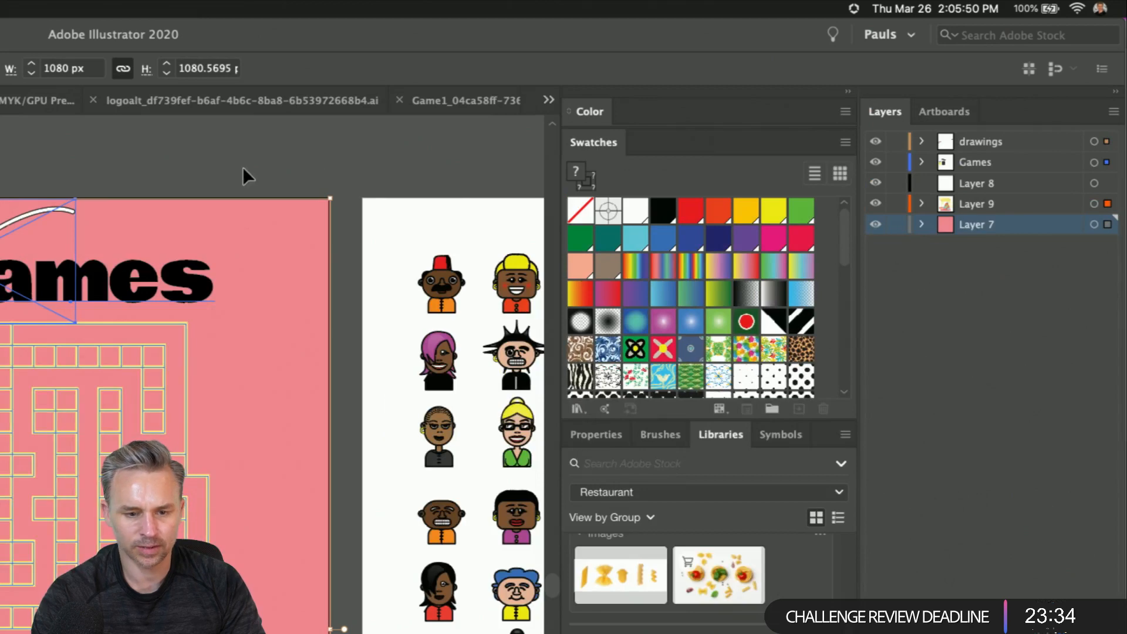
- Add a new layer to the Game1 library document and delete Layer 1 together with its old maze artwork
click(432, 101)
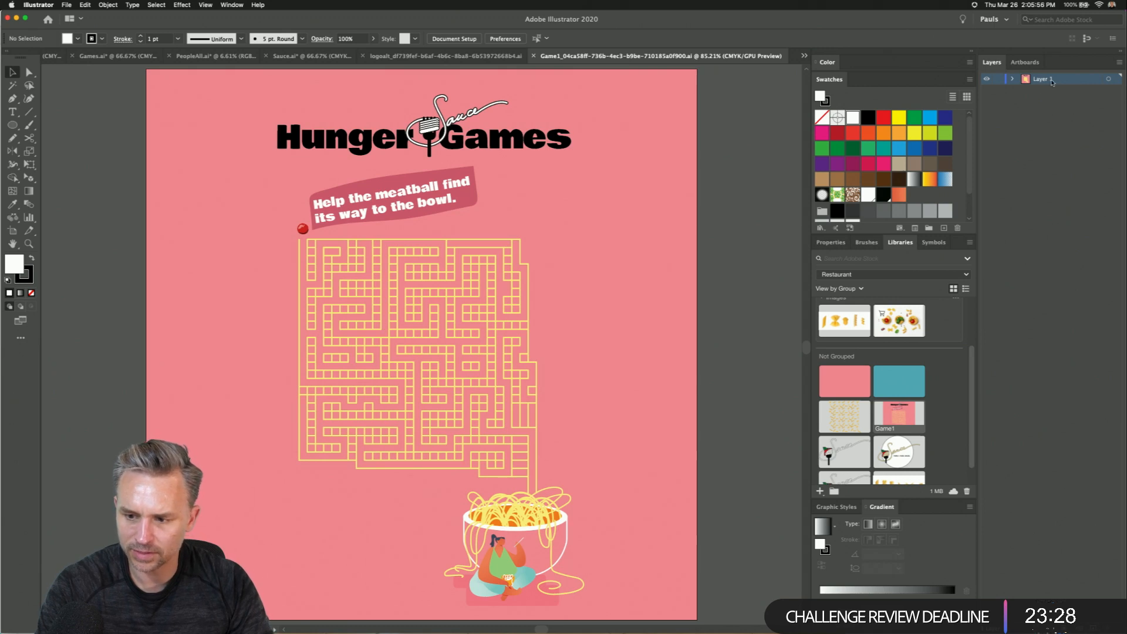
key(super+l)
click(1038, 91)
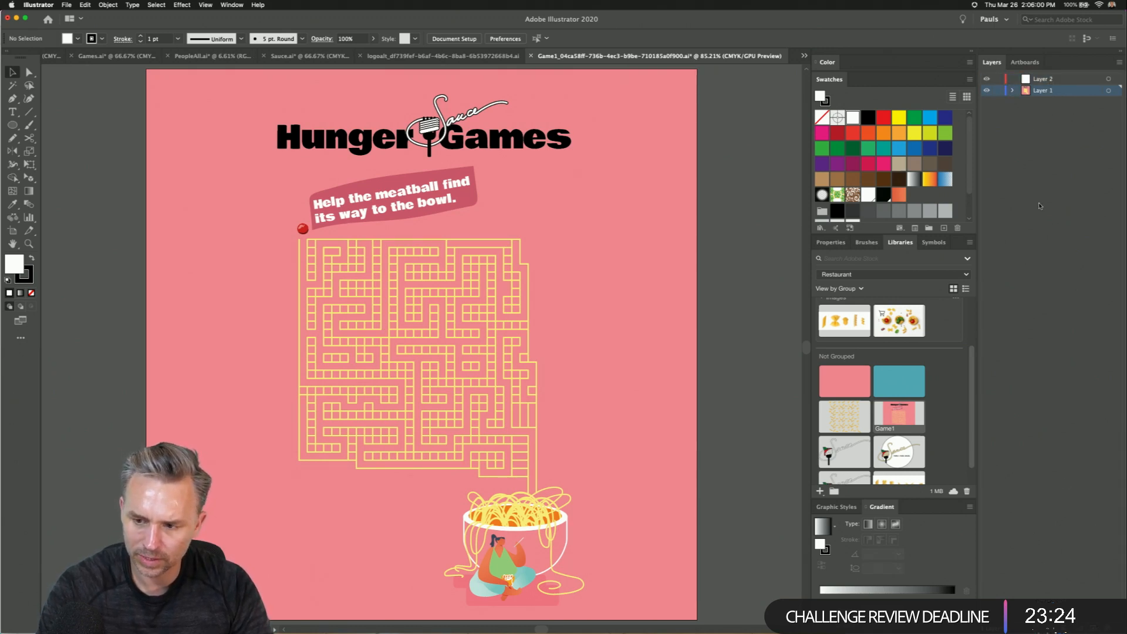
click(1108, 628)
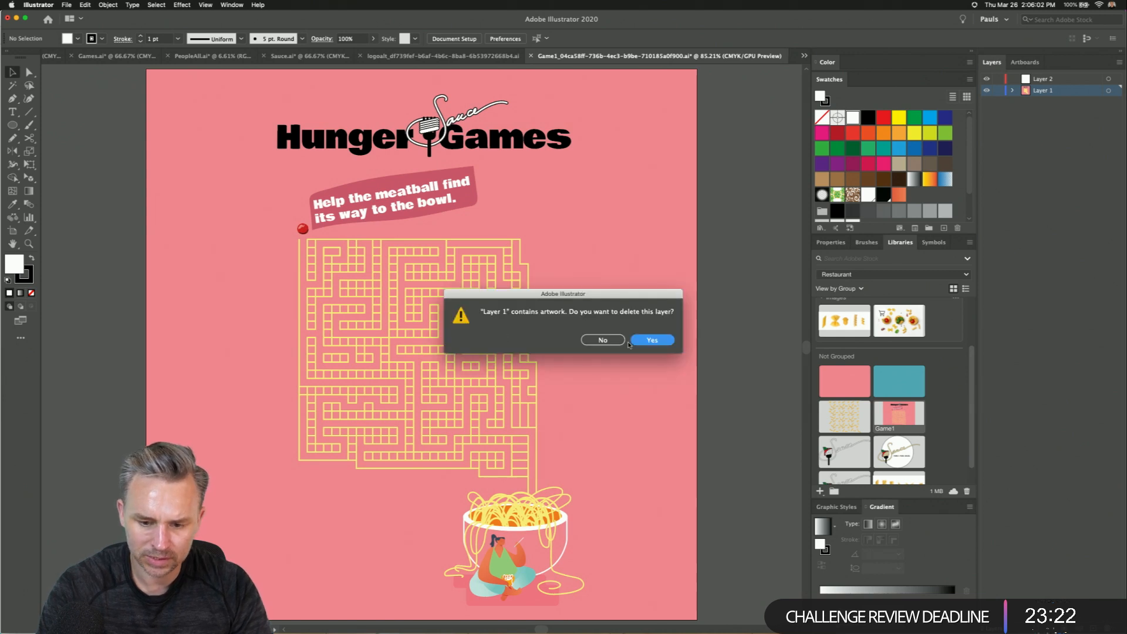
click(650, 341)
- Try to paste the clipboard artwork in place in the emptied Game1 document
click(1119, 62)
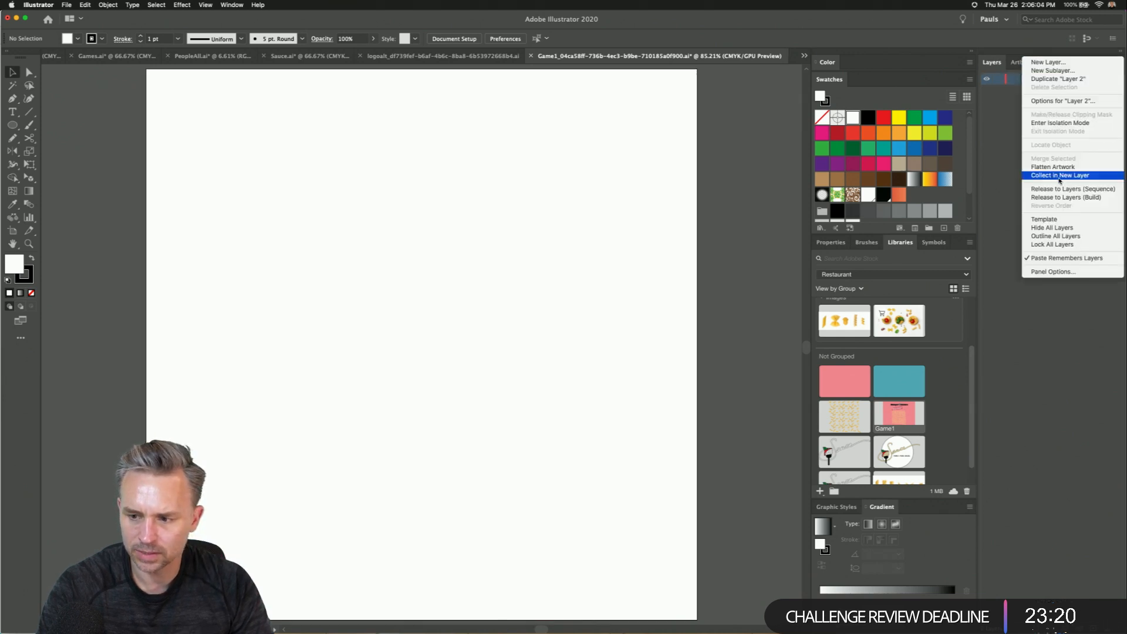
click(1057, 259)
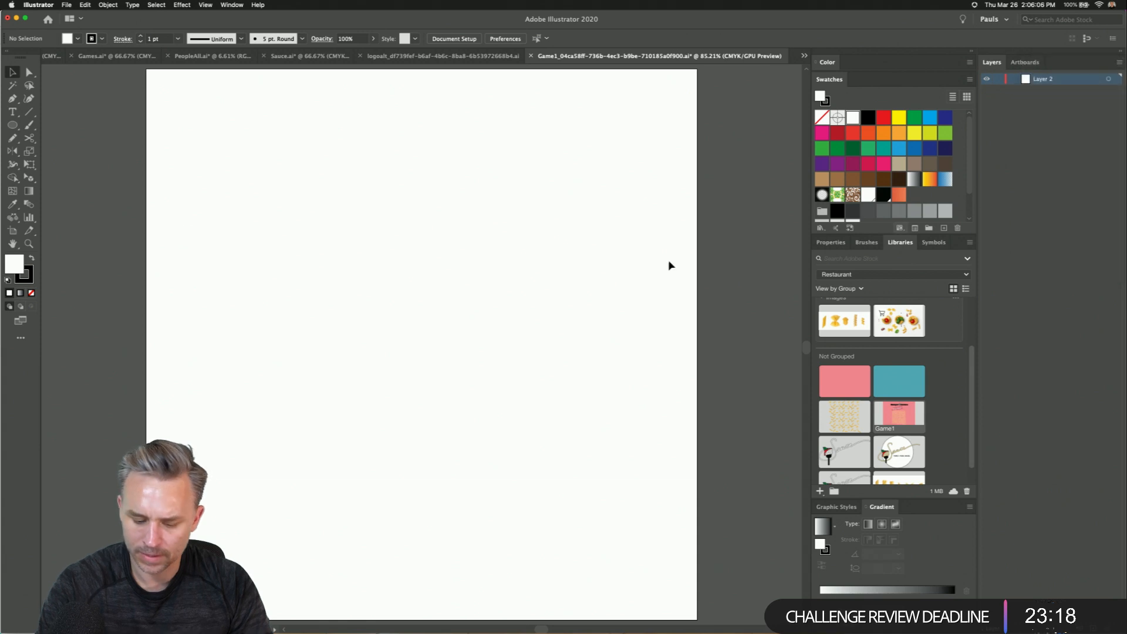
click(87, 5)
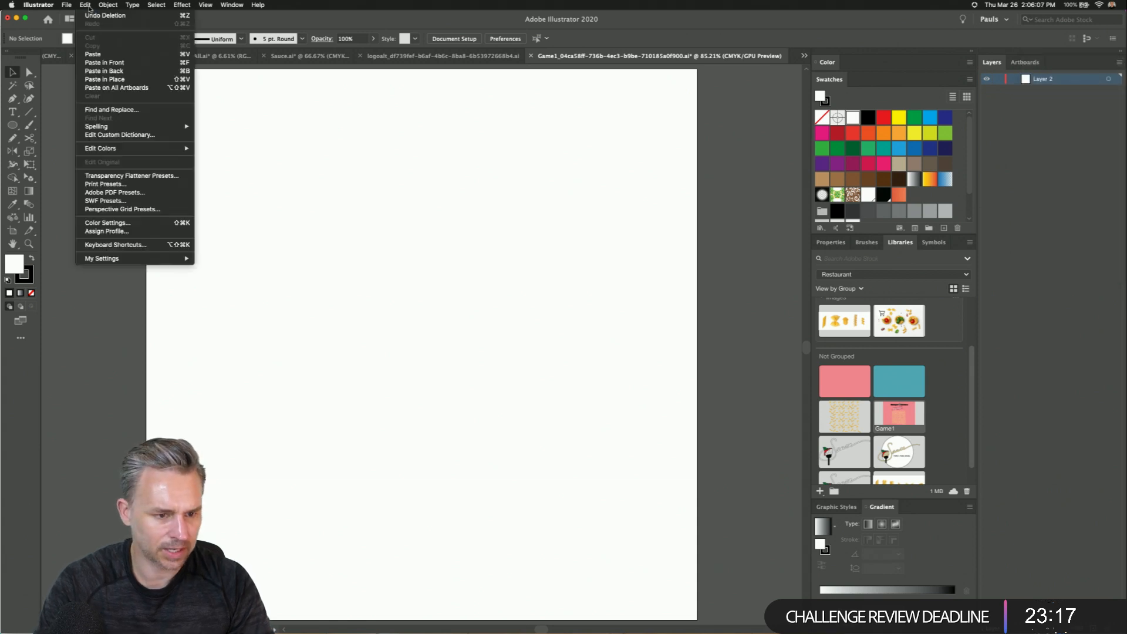
click(90, 79)
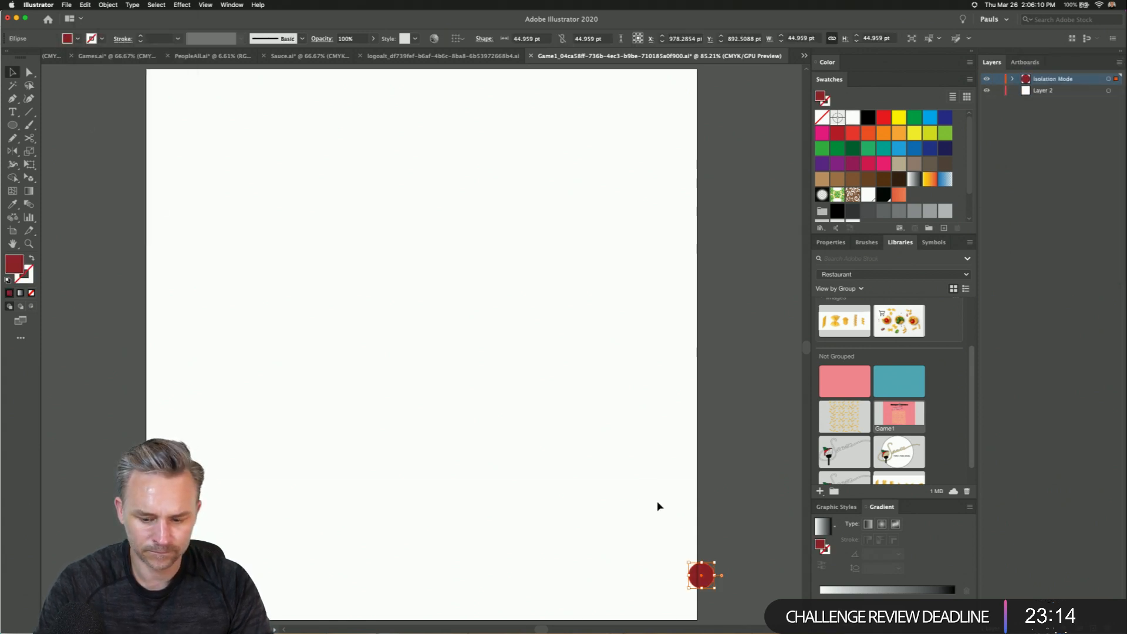
key(super+z)
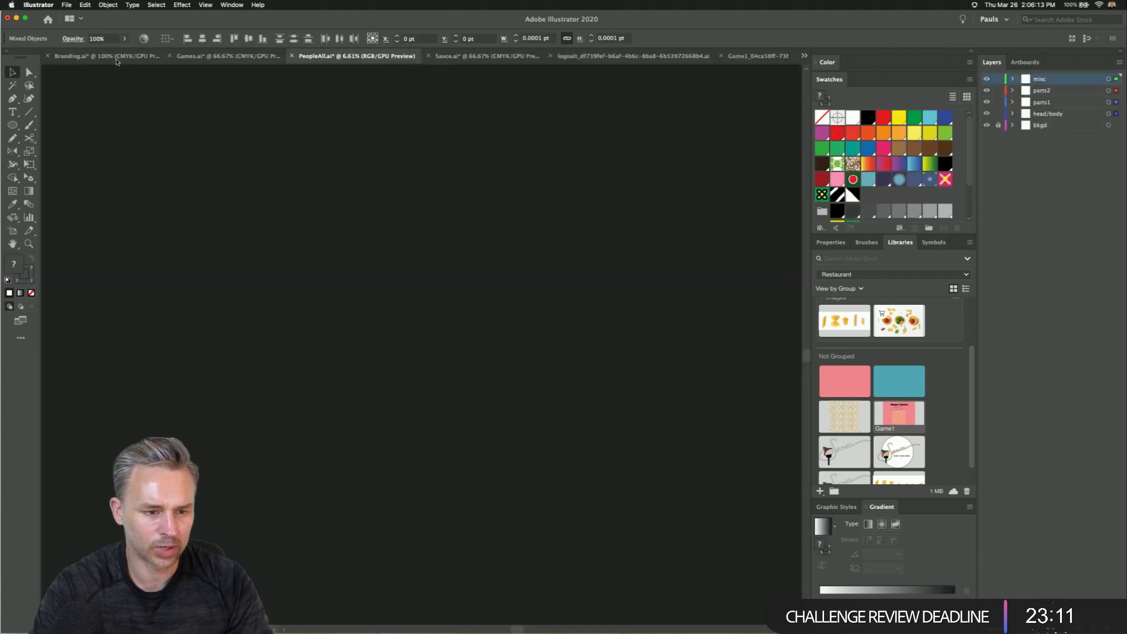
- Select all of the Hunger Games maze artwork in Games.ai and copy it
click(200, 57)
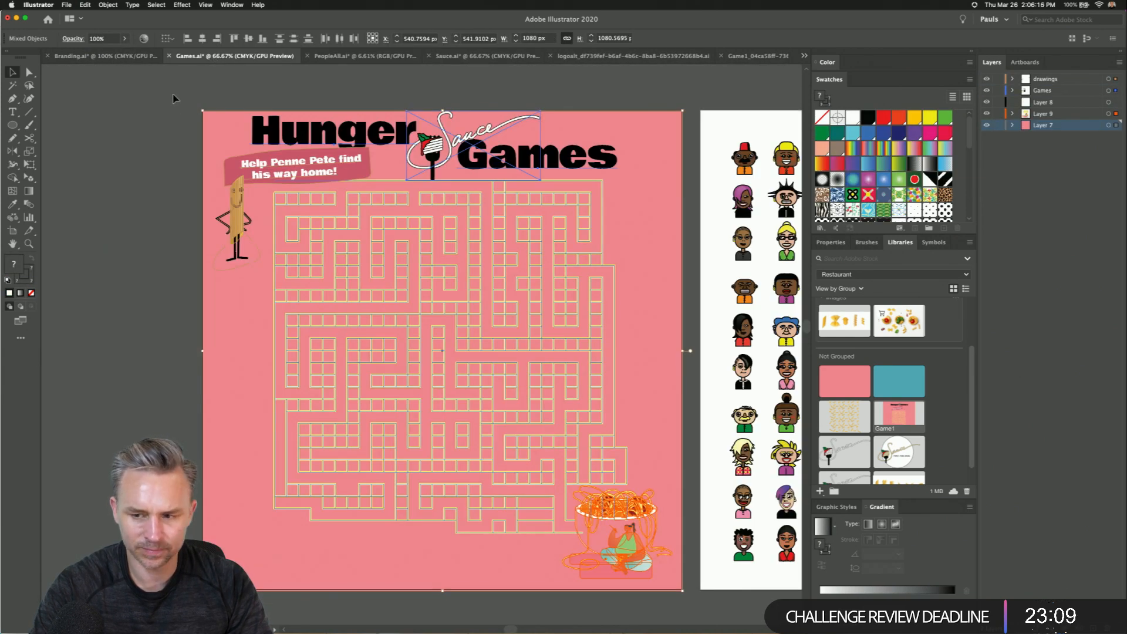
click(175, 96)
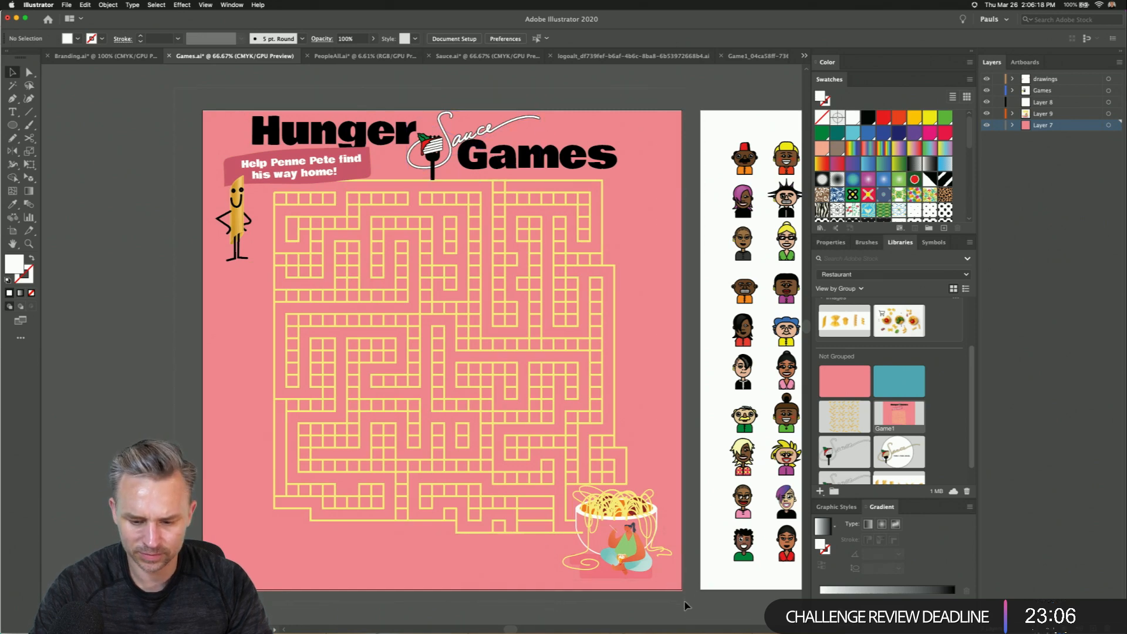
key(super+a)
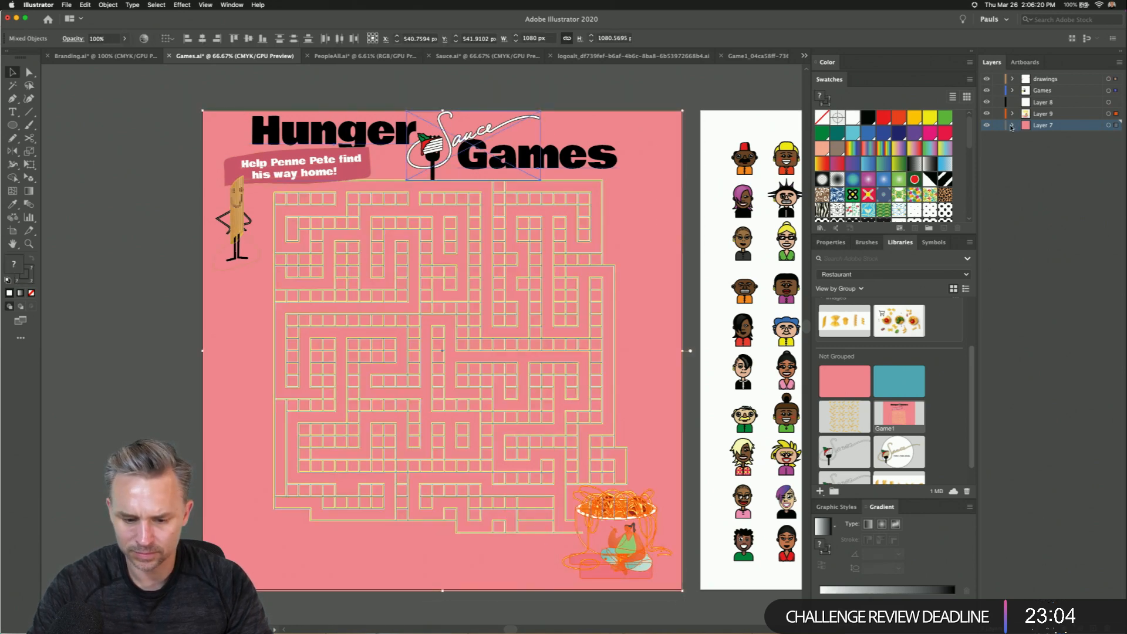
click(85, 5)
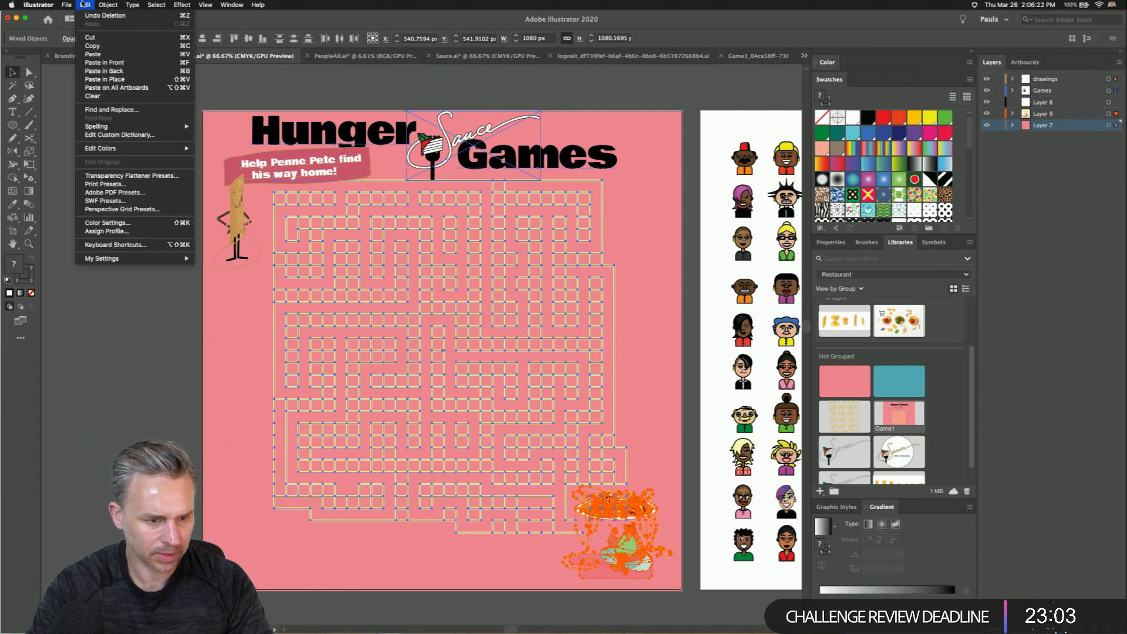
click(98, 47)
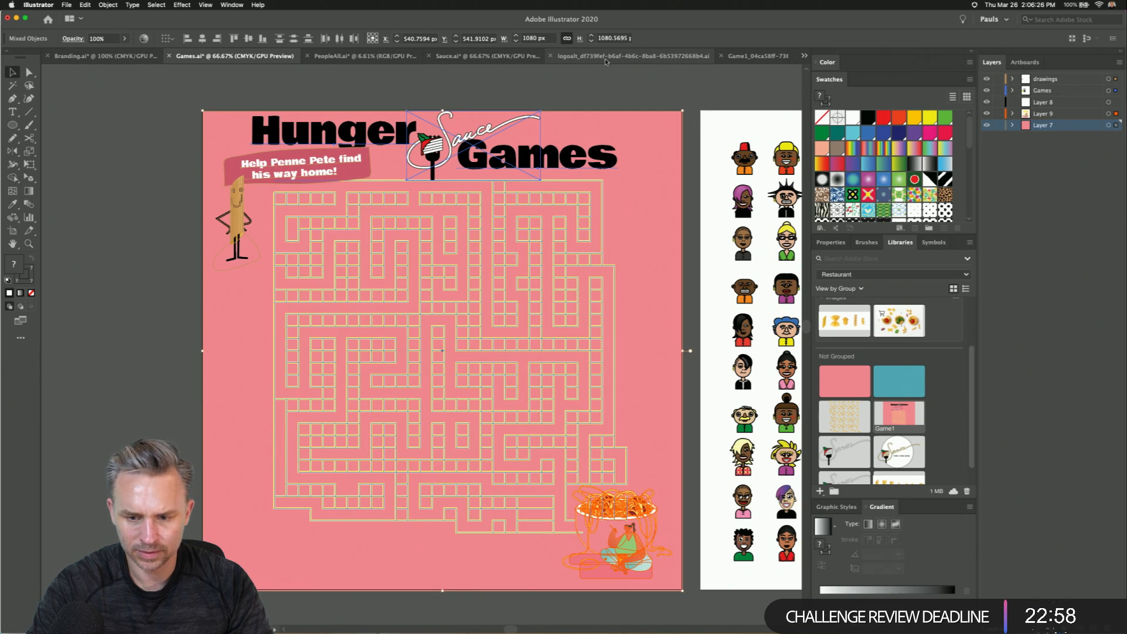
- Paste the copied maze artwork at its original position in the emptied Game1 document, keeping its layers
click(678, 56)
click(757, 56)
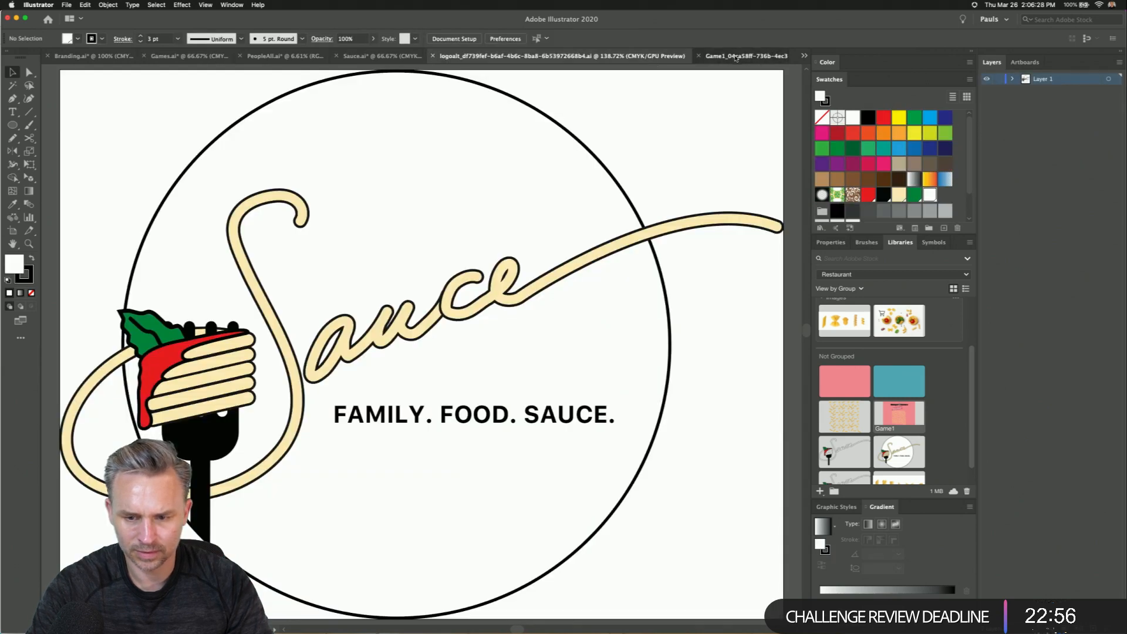
click(1119, 65)
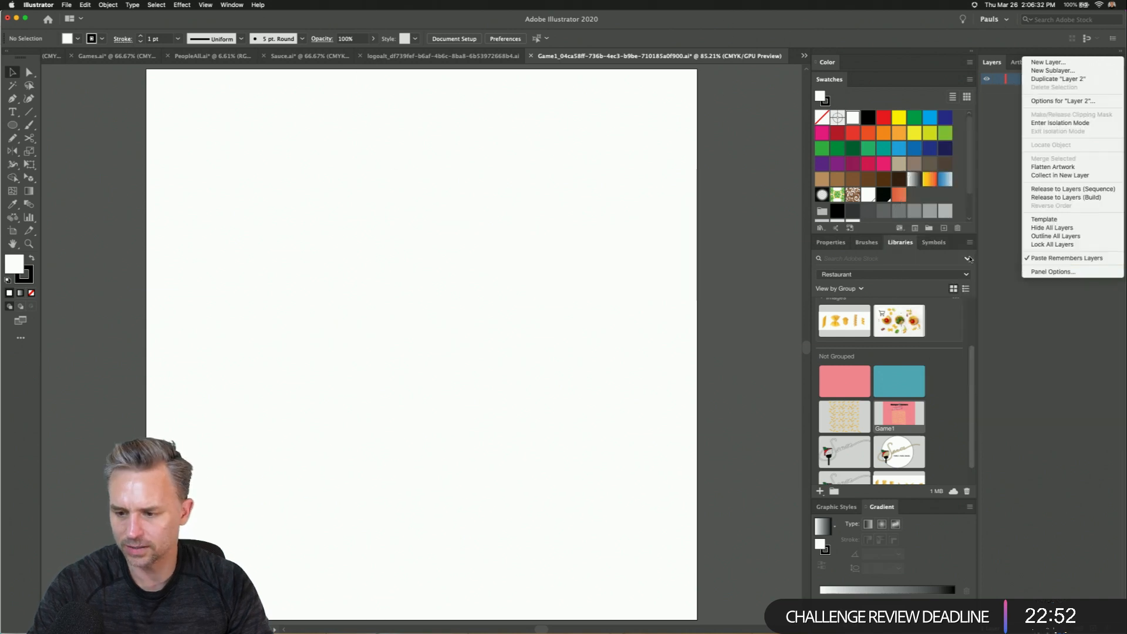
click(226, 201)
click(88, 5)
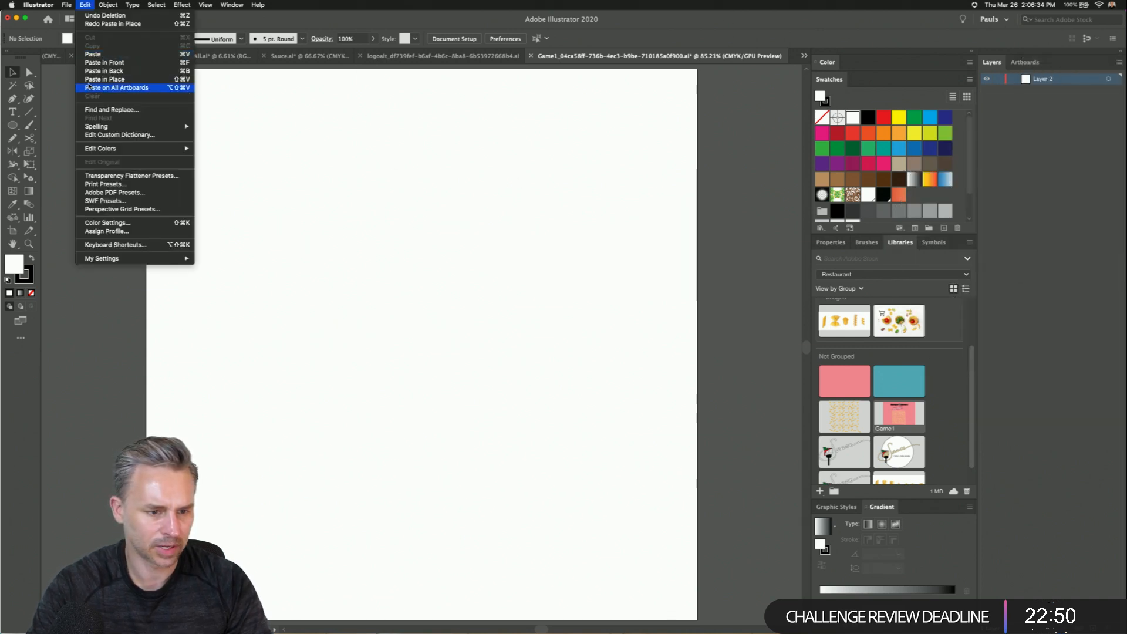
click(89, 87)
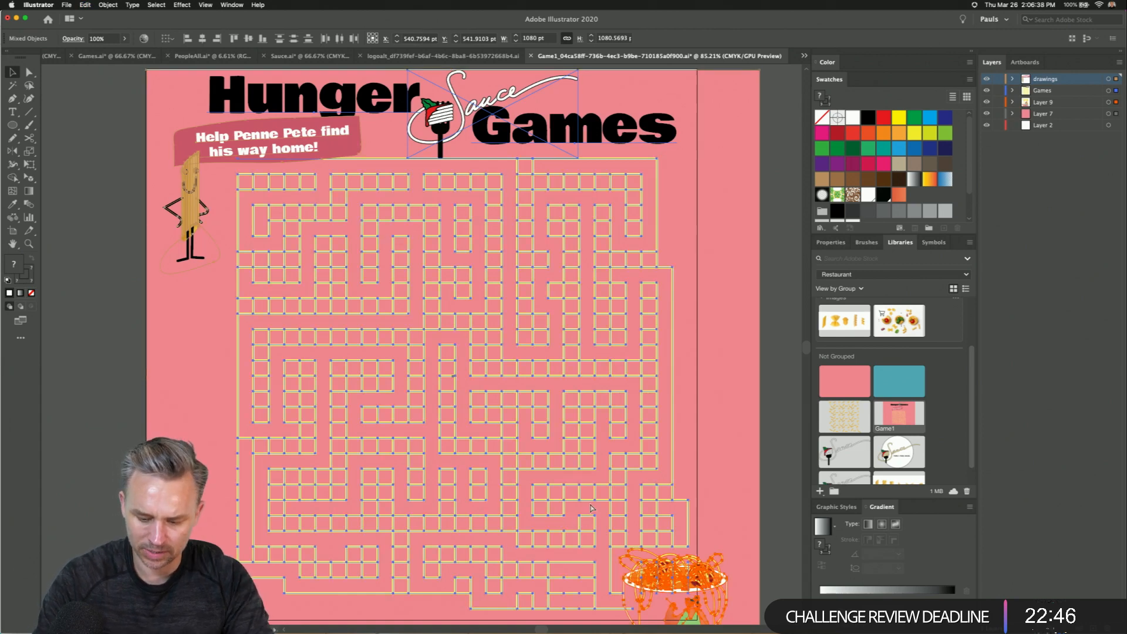
- Scale the pasted maze artwork down proportionally to fit the artboard, and save the updated Game1 library graphic
key(super+minus)
drag(662, 585, 613, 557)
click(142, 109)
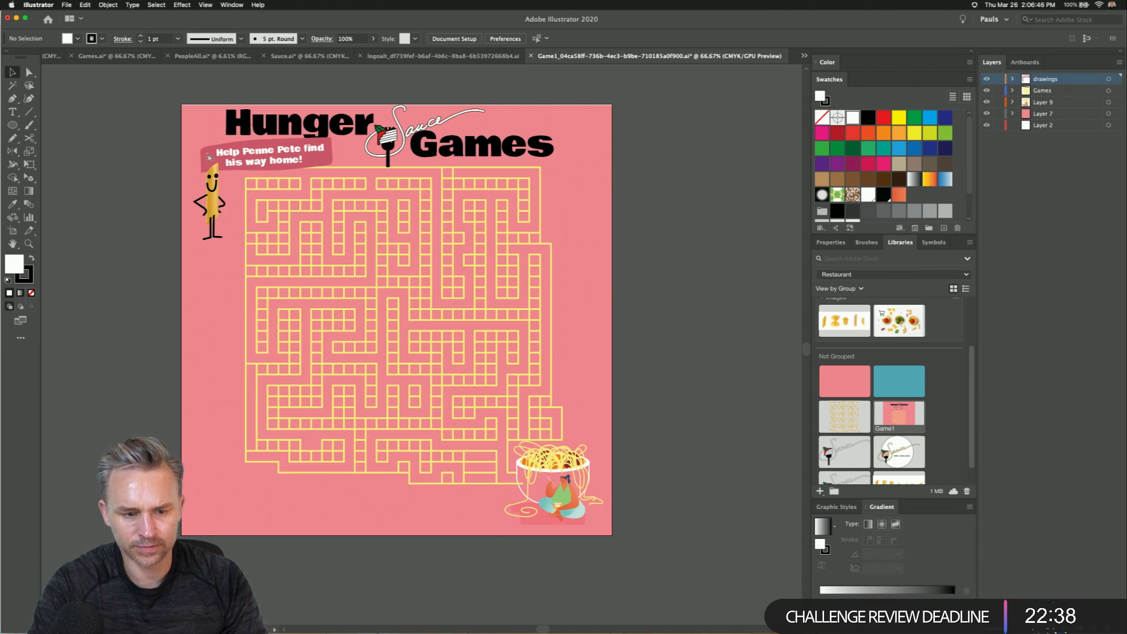
mouse_move(451, 631)
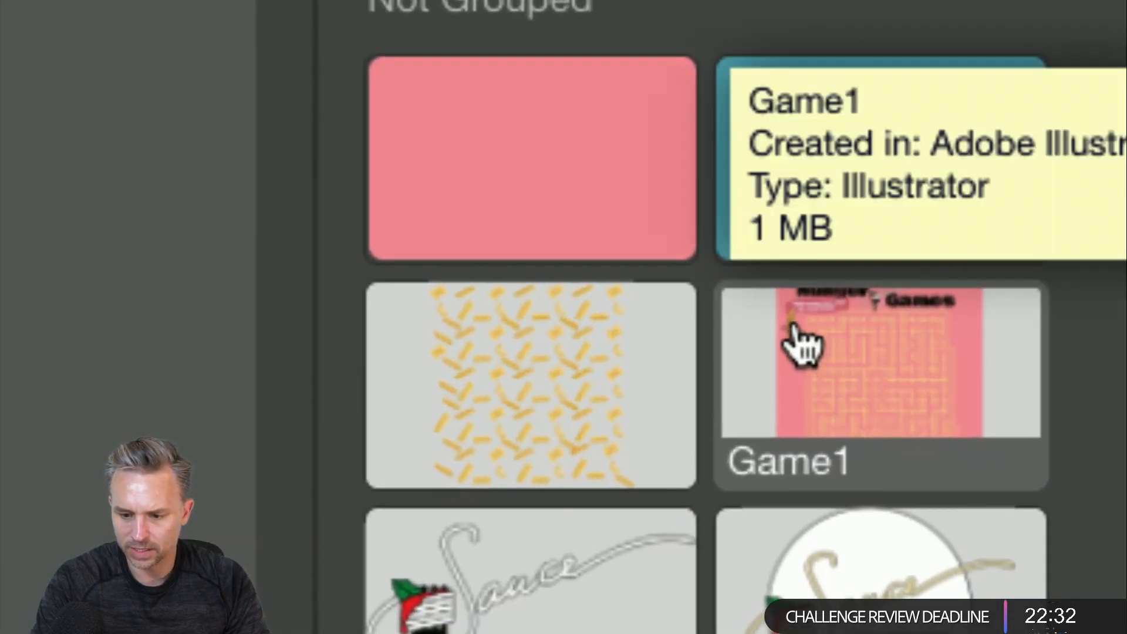
double_click(798, 343)
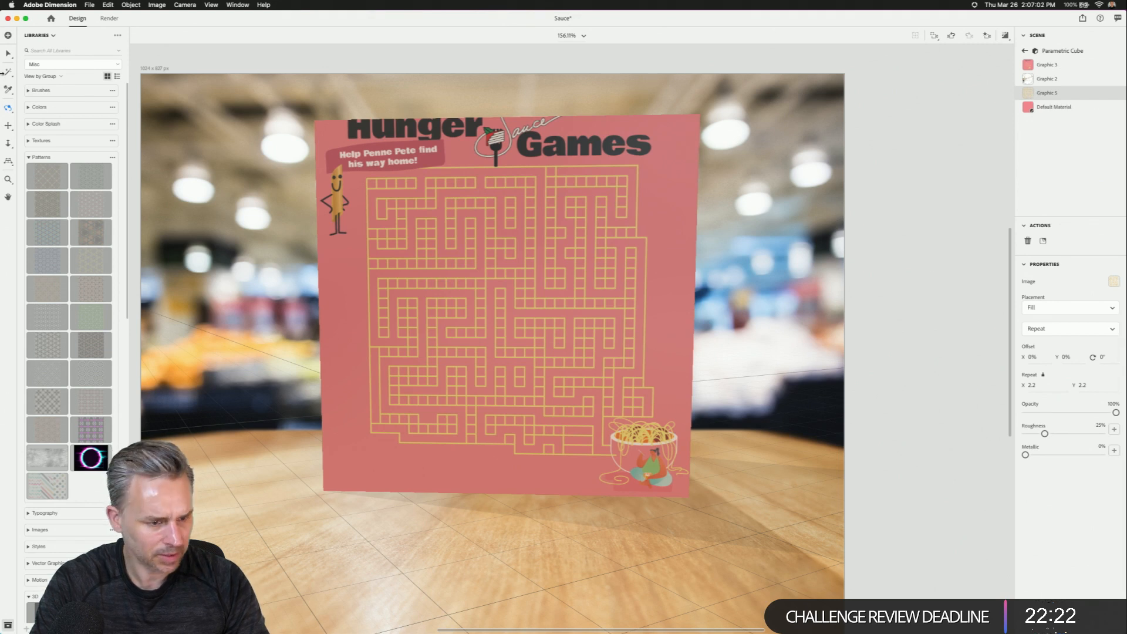
- Switch to Adobe Dimension and try to move the parametric cube that carries the maze graphic
click(8, 56)
click(487, 210)
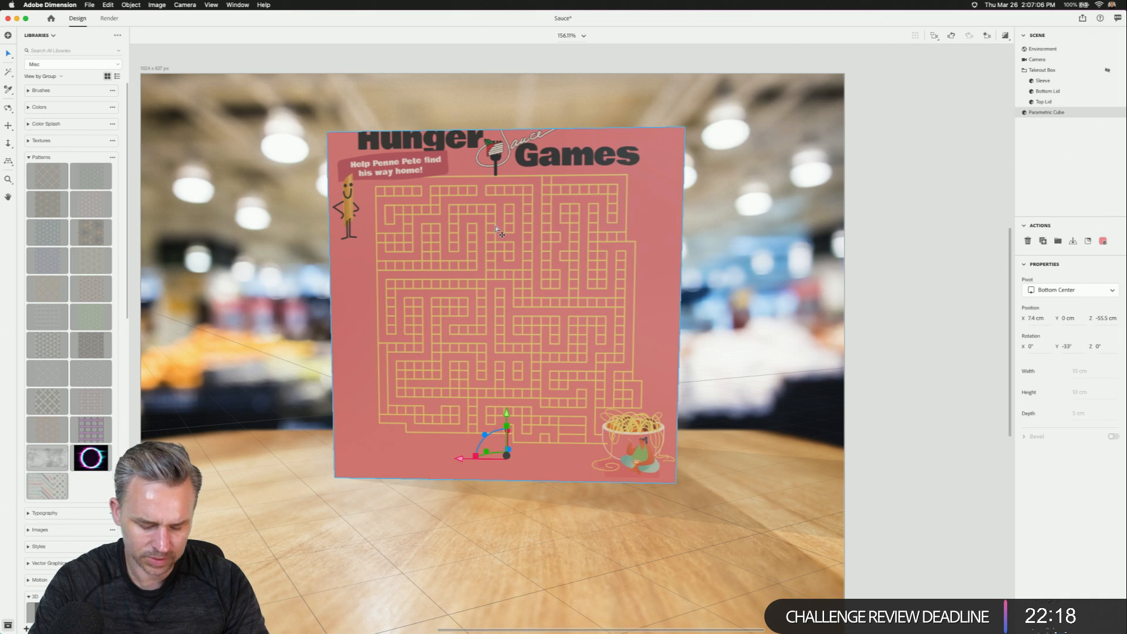
drag(498, 230, 499, 241)
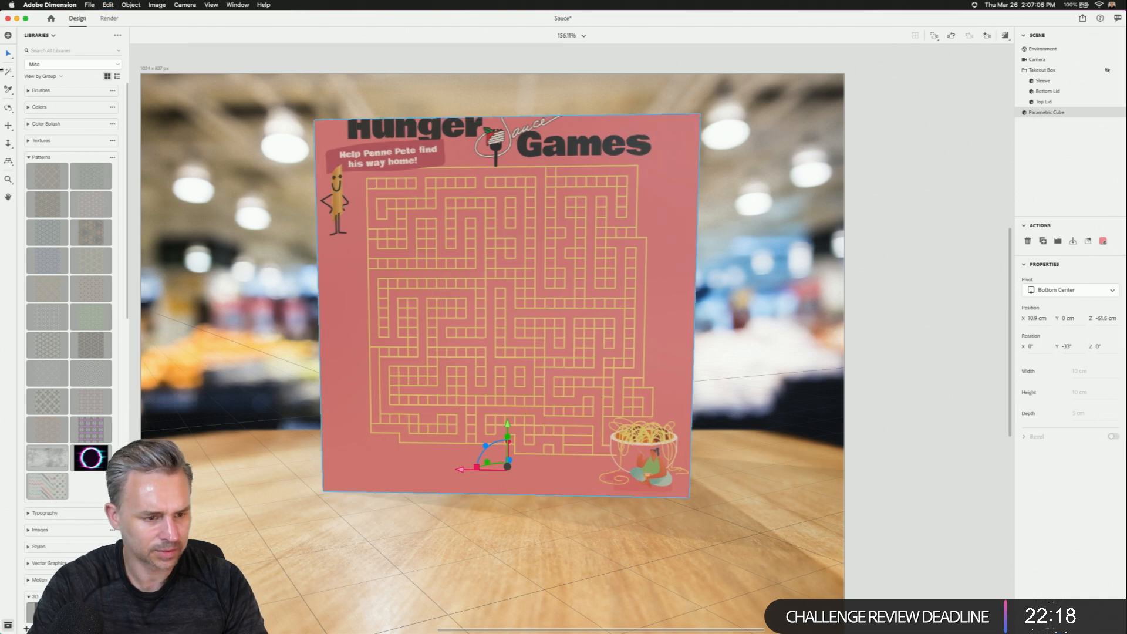
- Scale the maze graphic, Graphic 3, on the parametric cube to 10.1% and position it so the whole title fits on the face
double_click(1029, 113)
click(1042, 78)
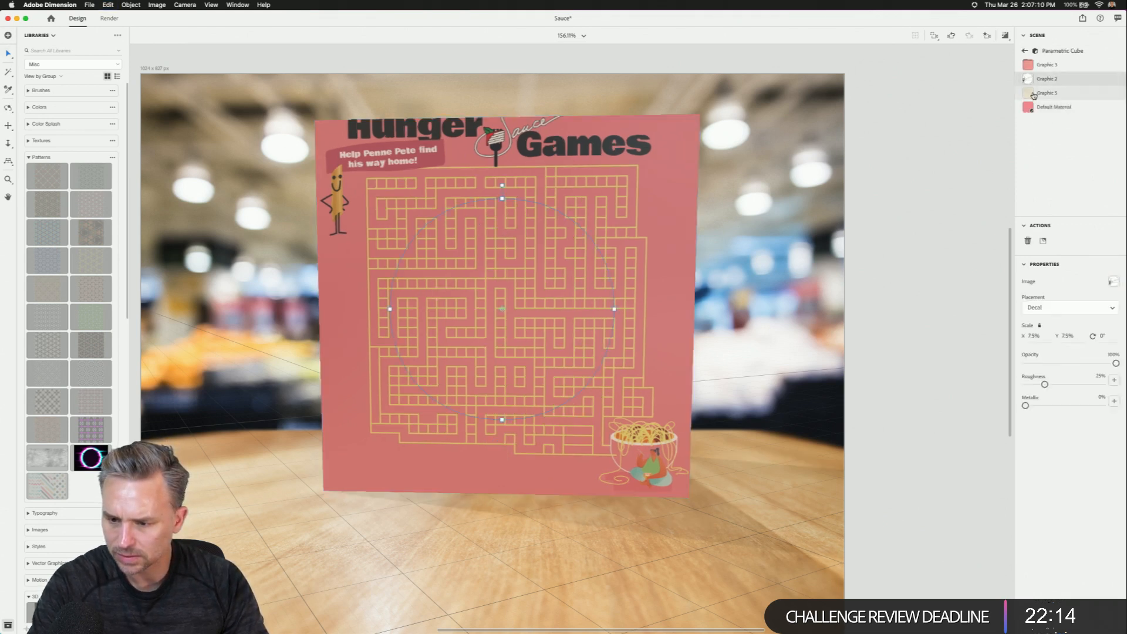
key(Escape)
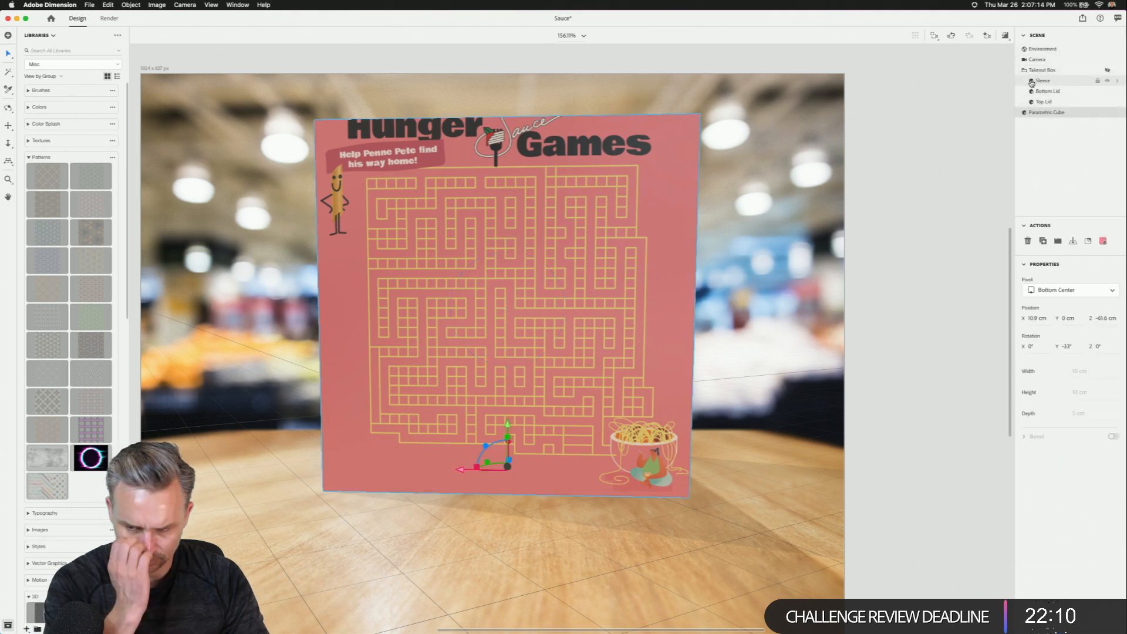
double_click(1028, 112)
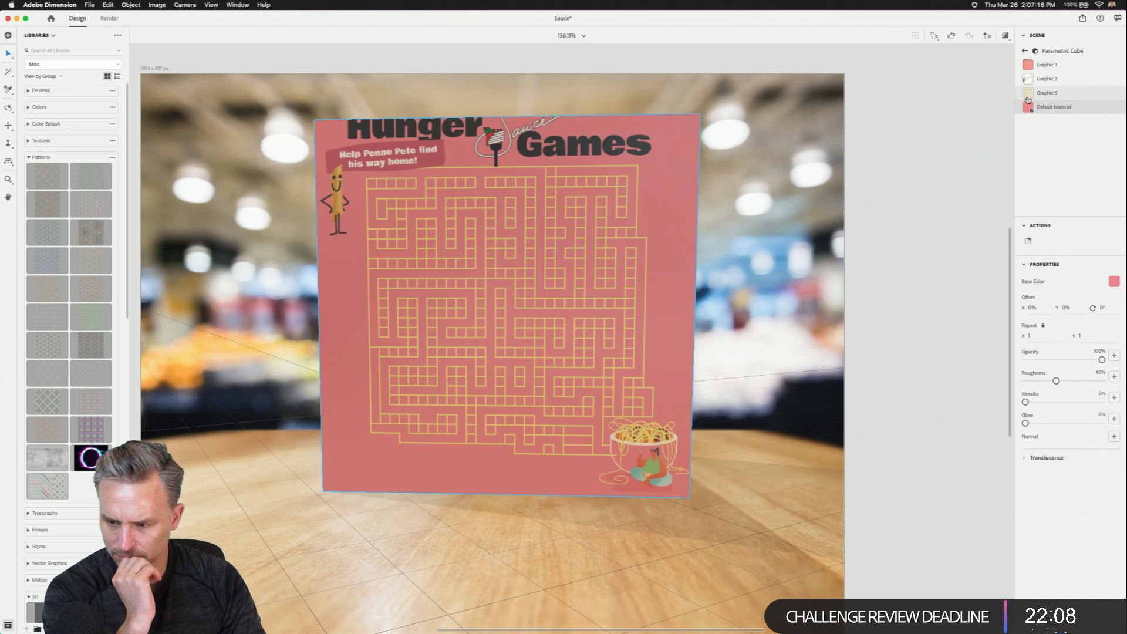
click(1029, 97)
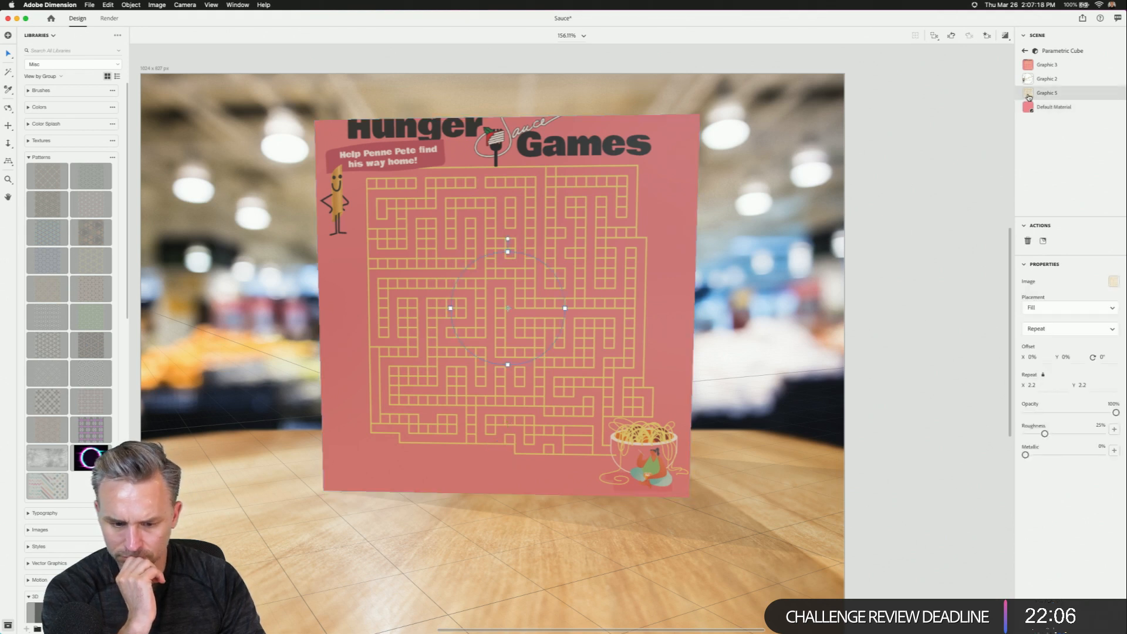
click(1029, 84)
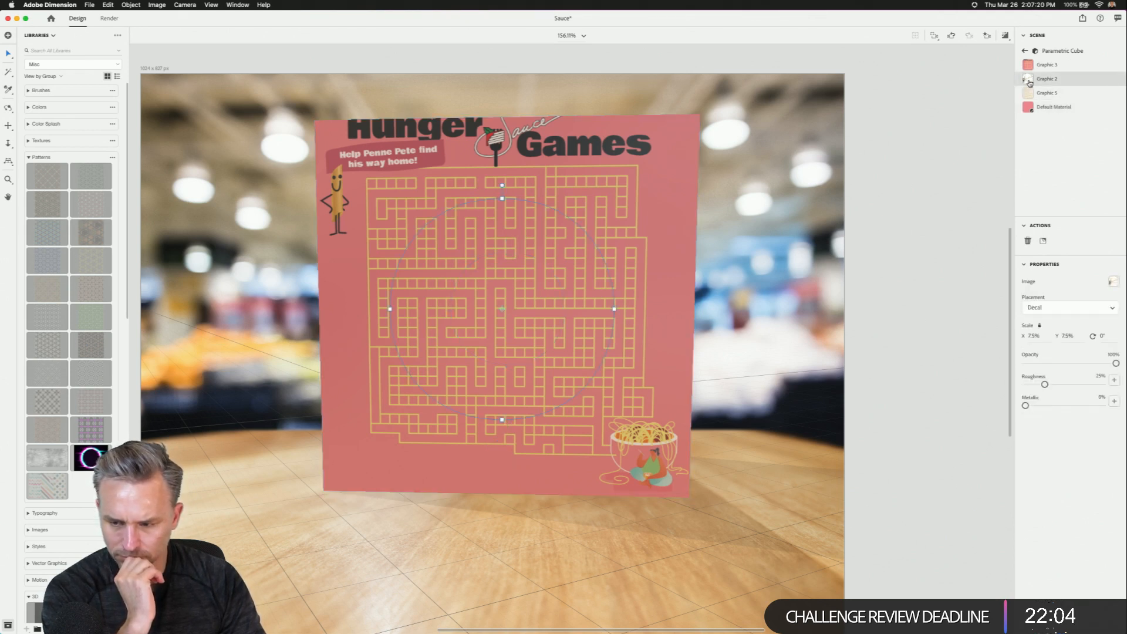
click(1028, 66)
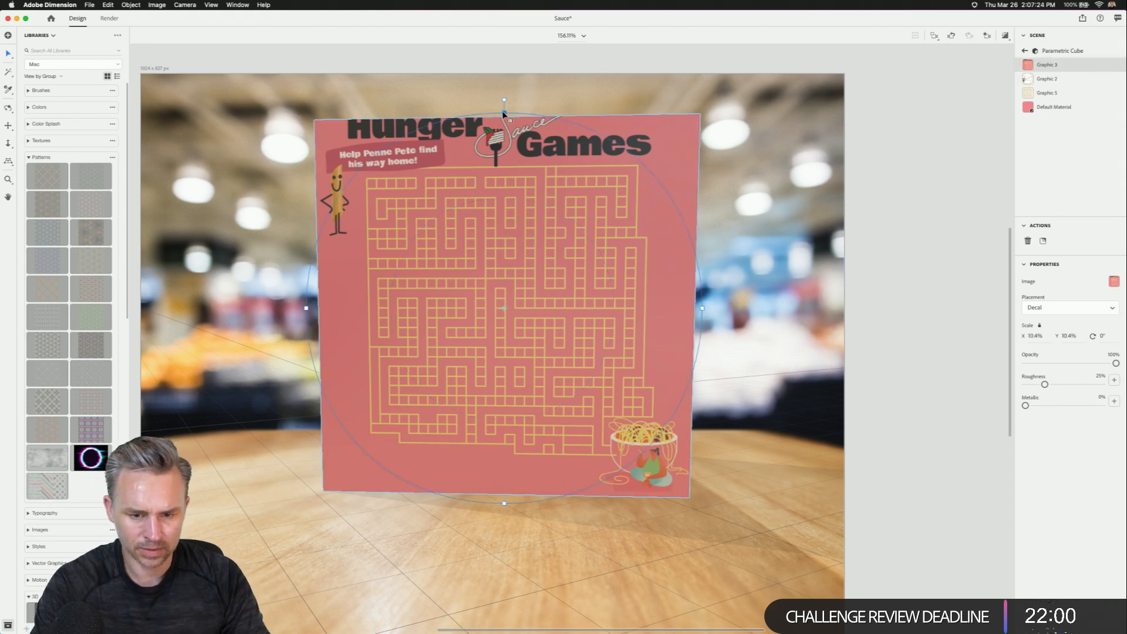
drag(504, 112, 506, 119)
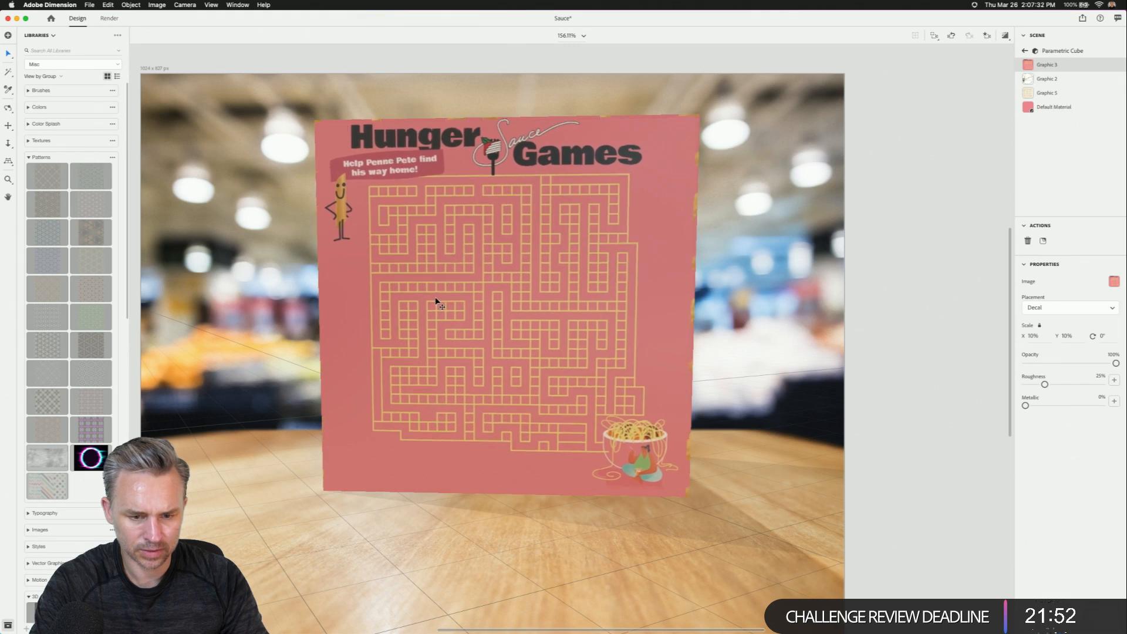
drag(498, 496, 499, 499)
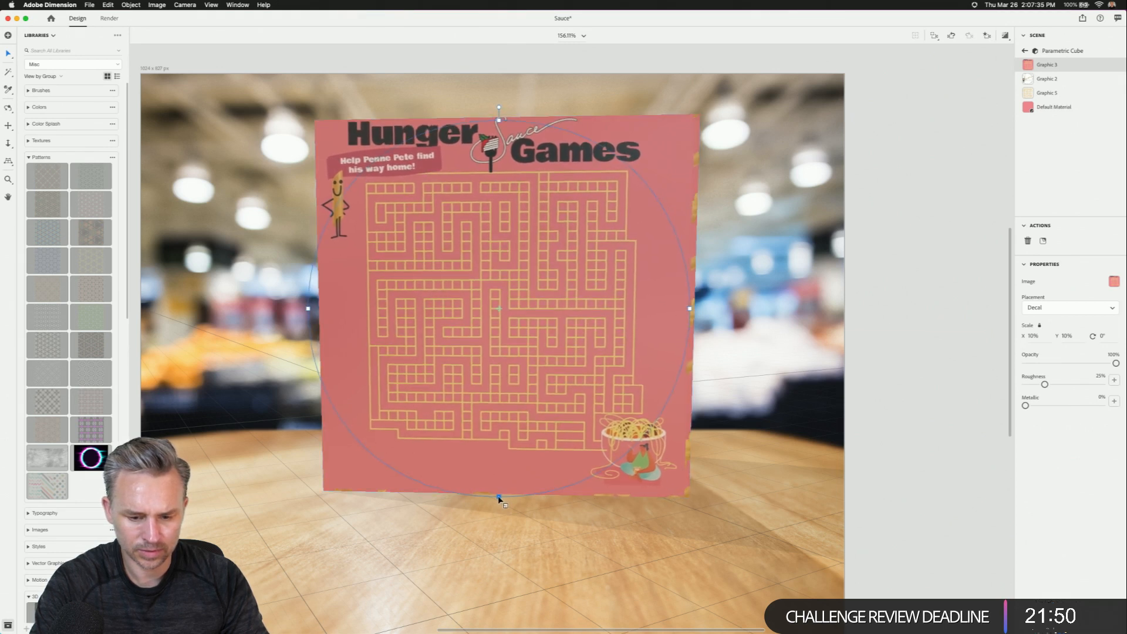
click(463, 372)
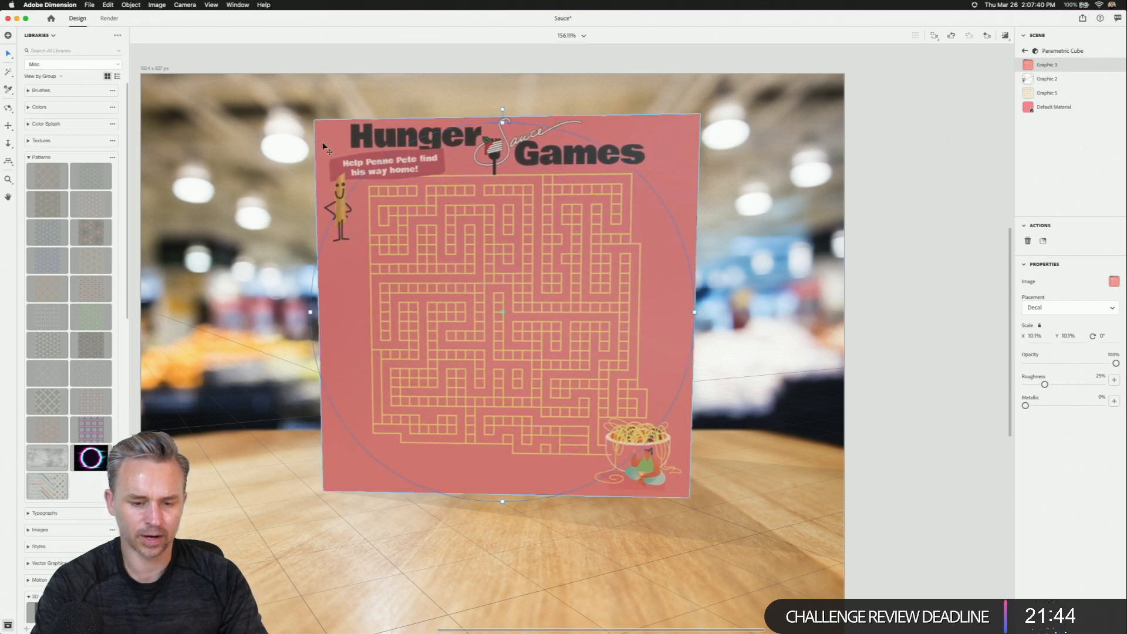
click(247, 135)
- Show the hidden Takeout Box and view it together with the parametric cube from the side
drag(263, 385, 838, 368)
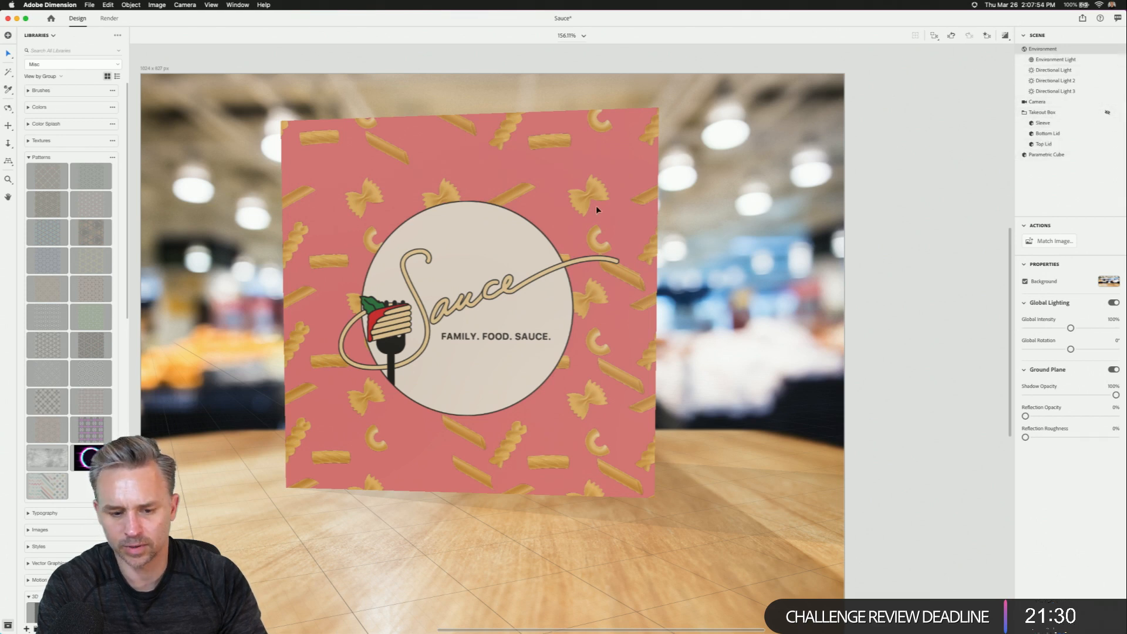
click(1108, 112)
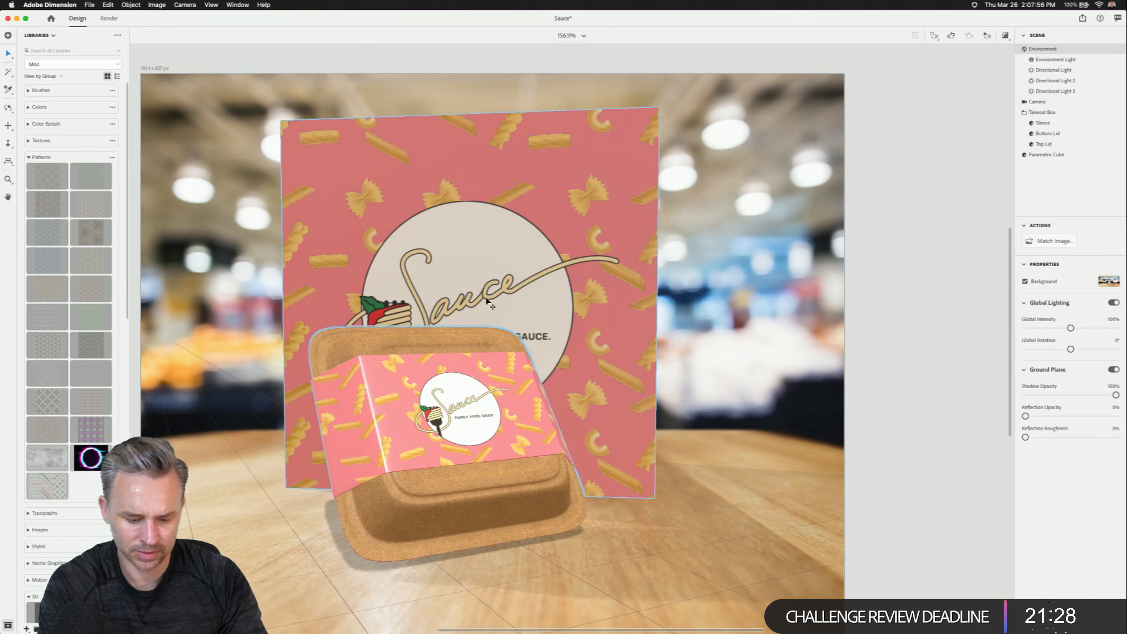
key(Tab)
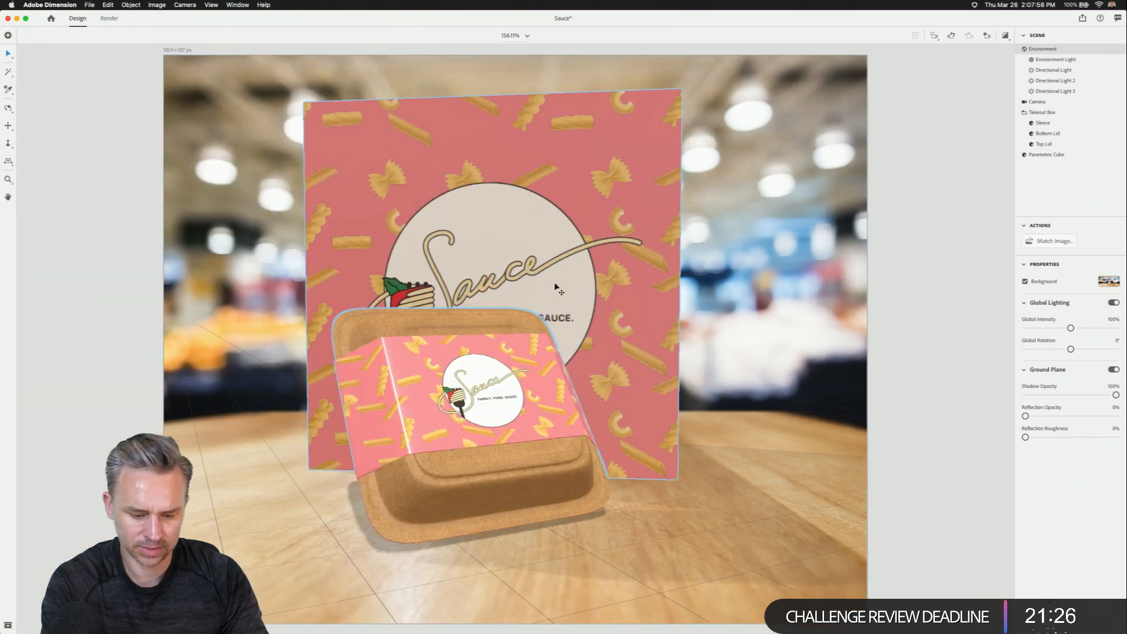
drag(562, 276, 475, 295)
drag(368, 298, 297, 269)
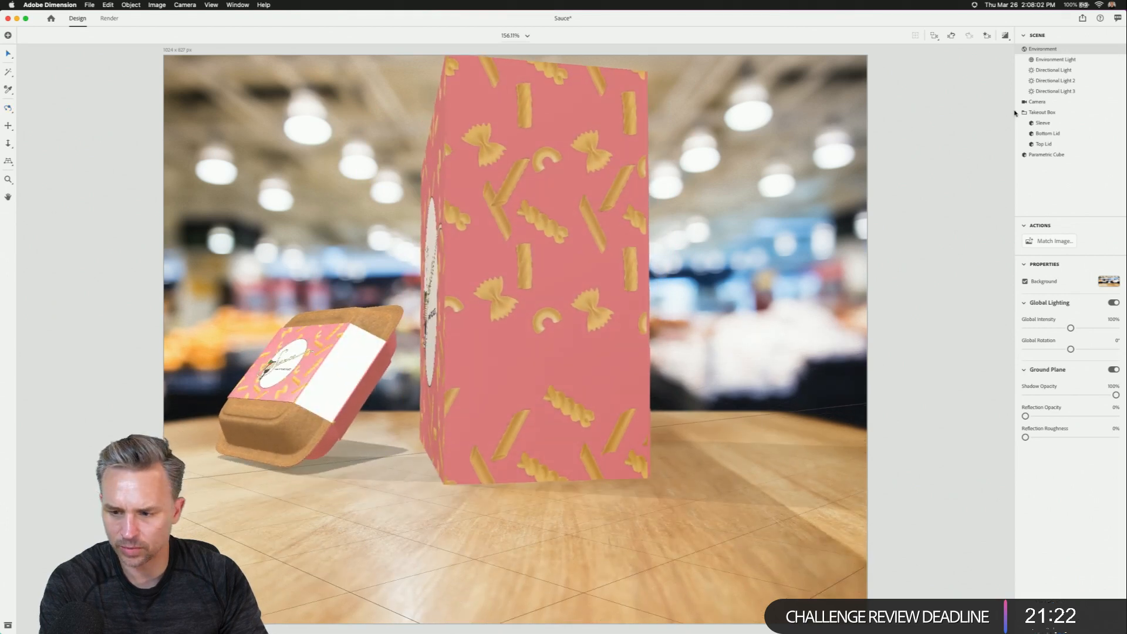
- Try to rotate the Takeout Box beside the parametric cube, and undo the rotation
click(332, 392)
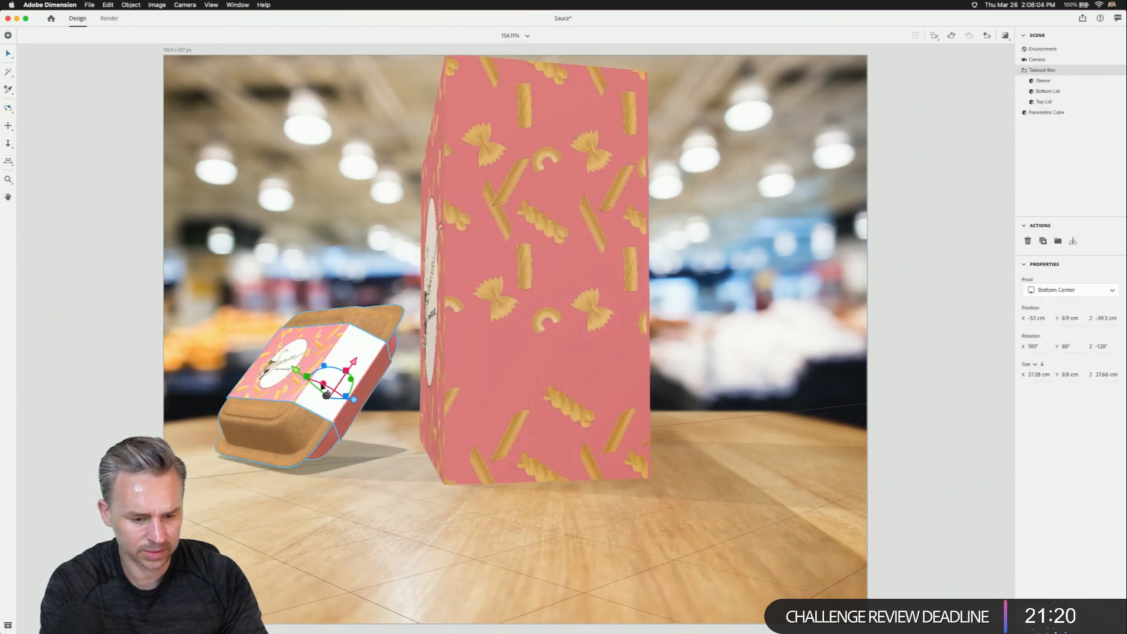
mouse_move(330, 387)
mouse_down()
mouse_move(343, 388)
mouse_move(315, 401)
mouse_up()
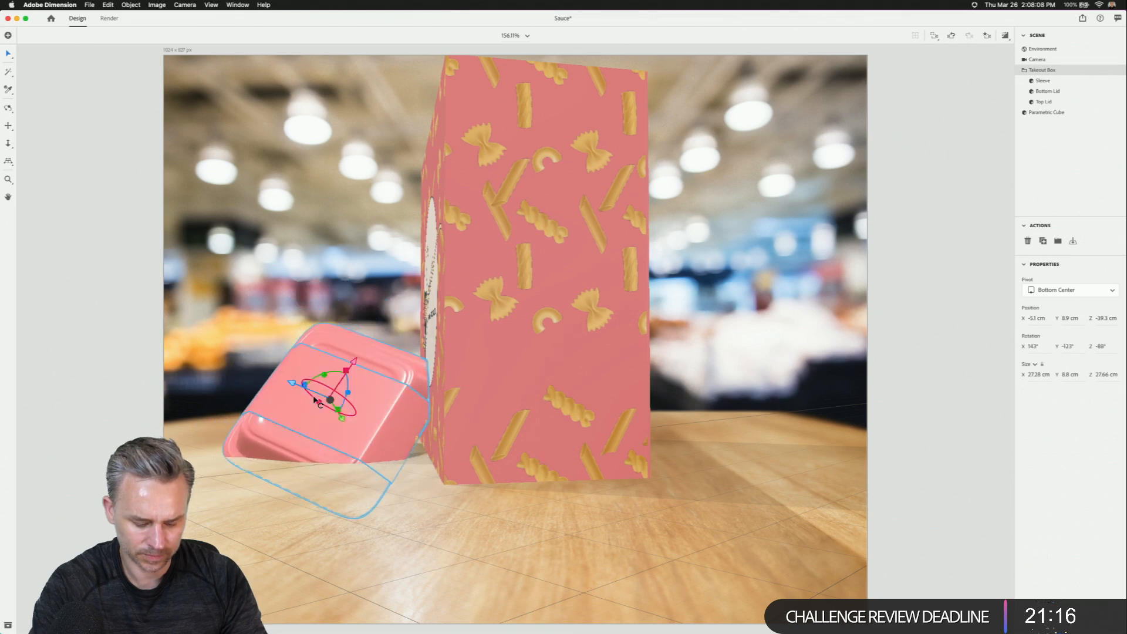
key(super+z)
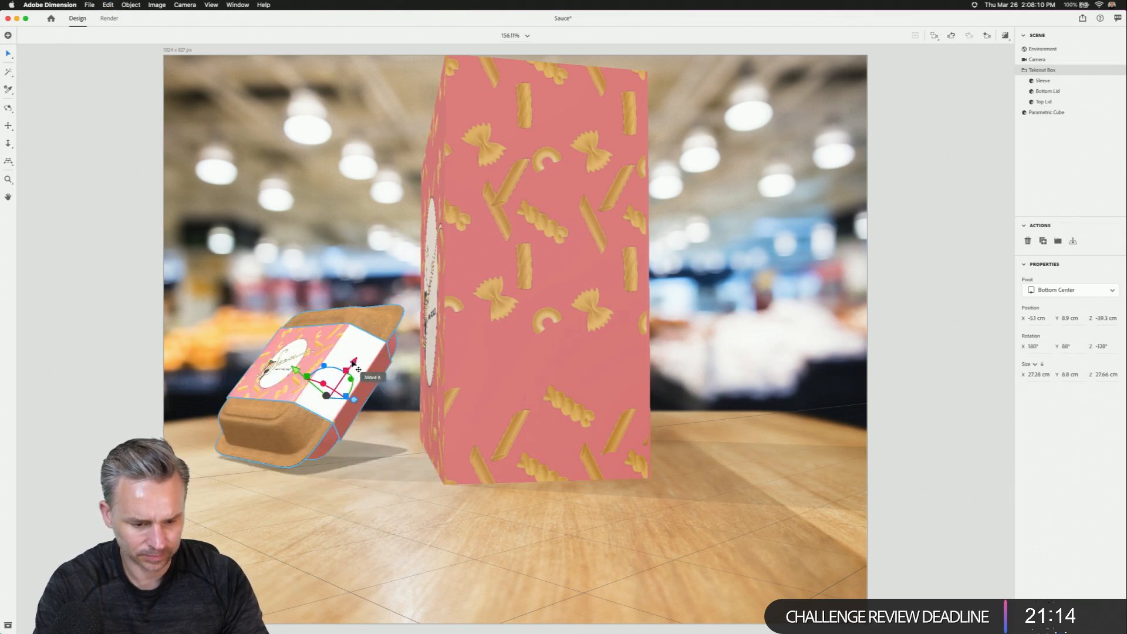
- Turn the Takeout Box to rotation X 12°, Y 79°, Z 40° beside the parametric cube and drop it onto the ground
mouse_move(357, 369)
mouse_down()
mouse_move(316, 347)
mouse_move(361, 376)
mouse_move(378, 368)
mouse_up()
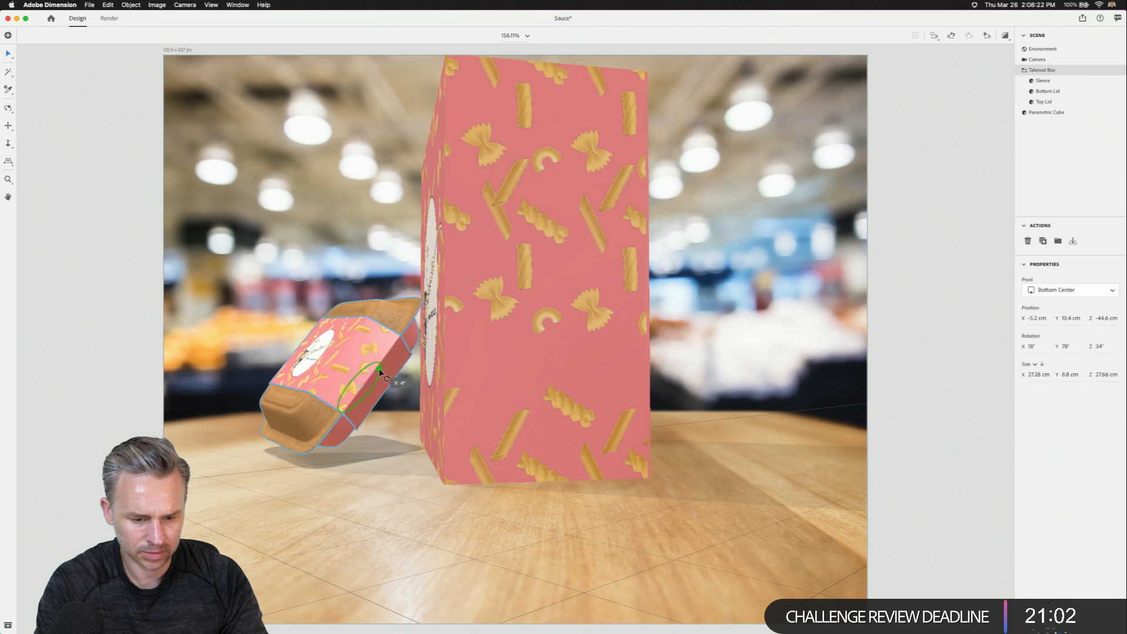
click(1073, 244)
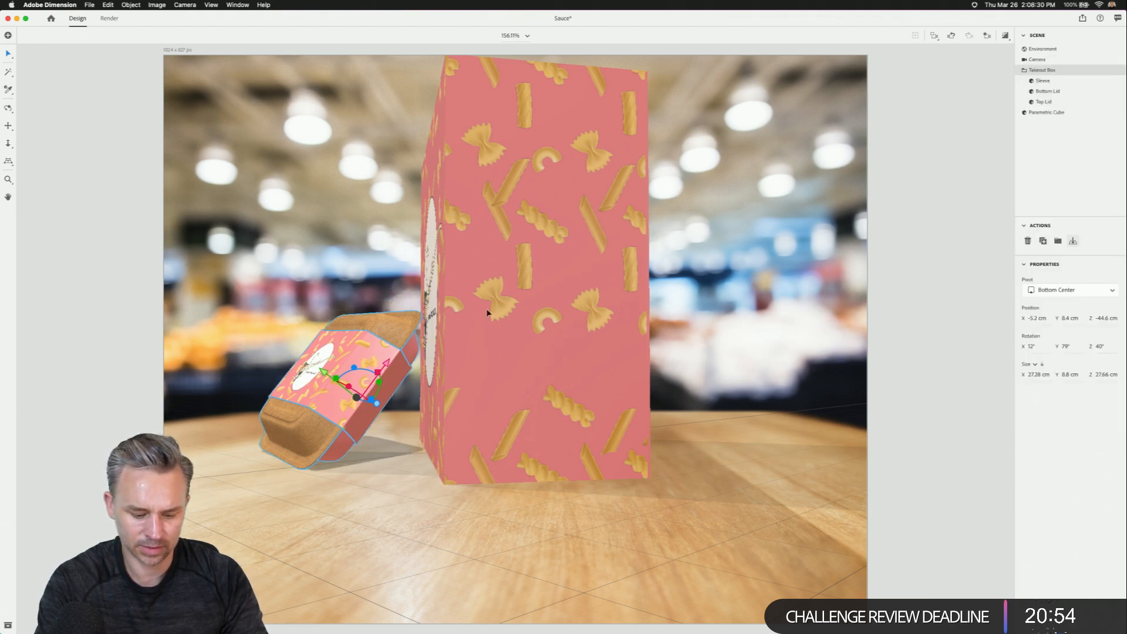
- Orbit and pan the camera to frame the Takeout Box in front of the cube's Sauce logo face, and deselect the box
key(1)
drag(402, 413, 571, 377)
key(2)
drag(501, 299, 547, 302)
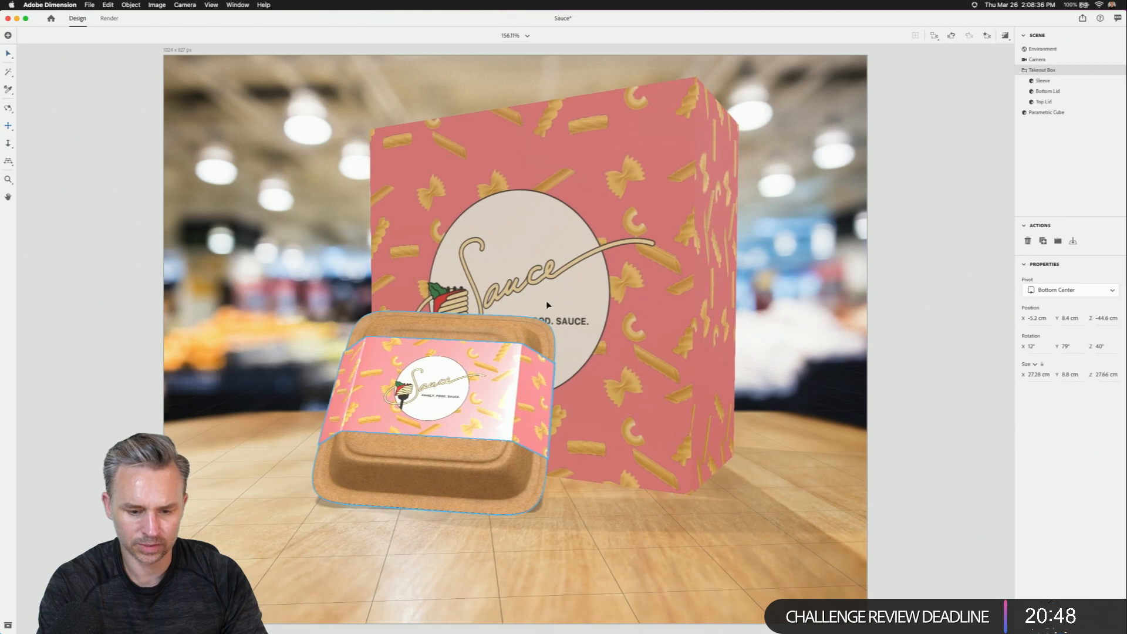
key(3)
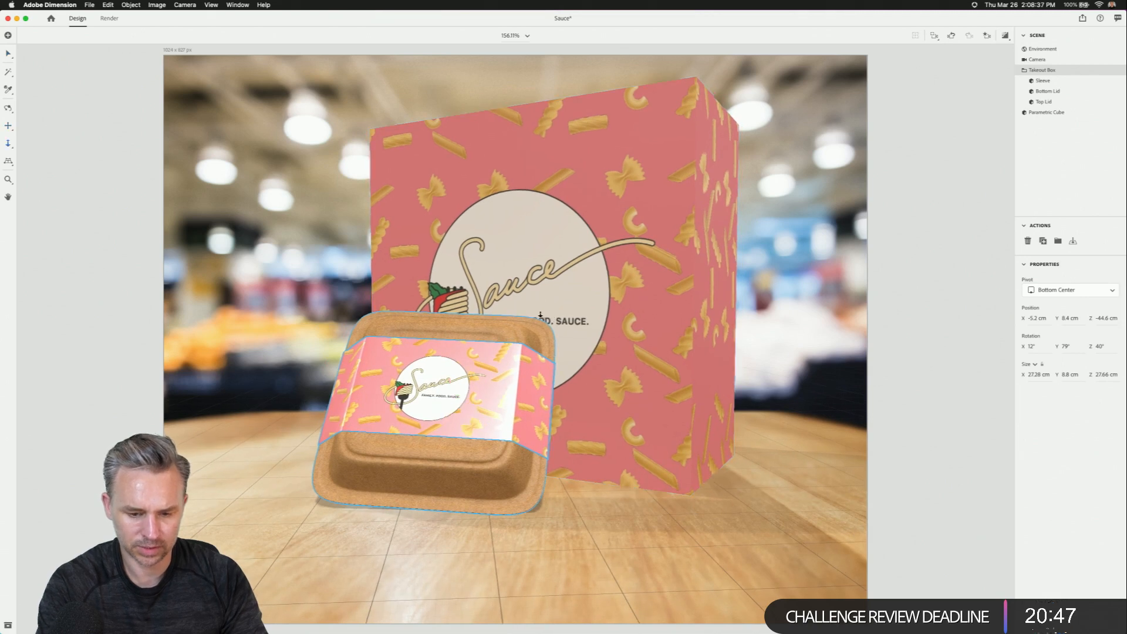
key(1)
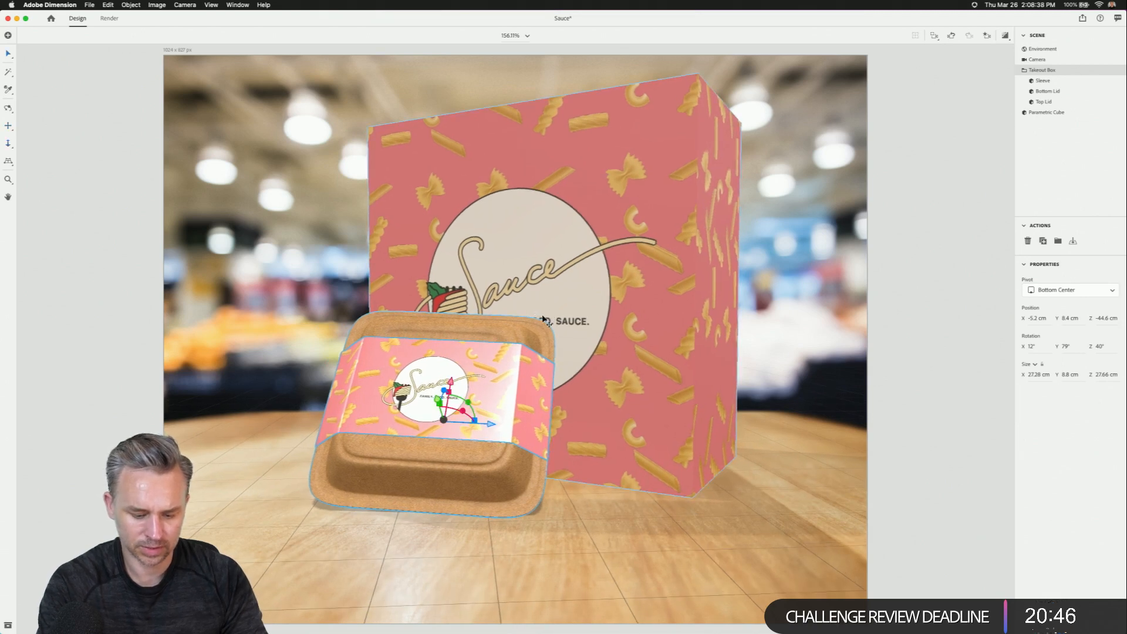
drag(538, 314, 529, 310)
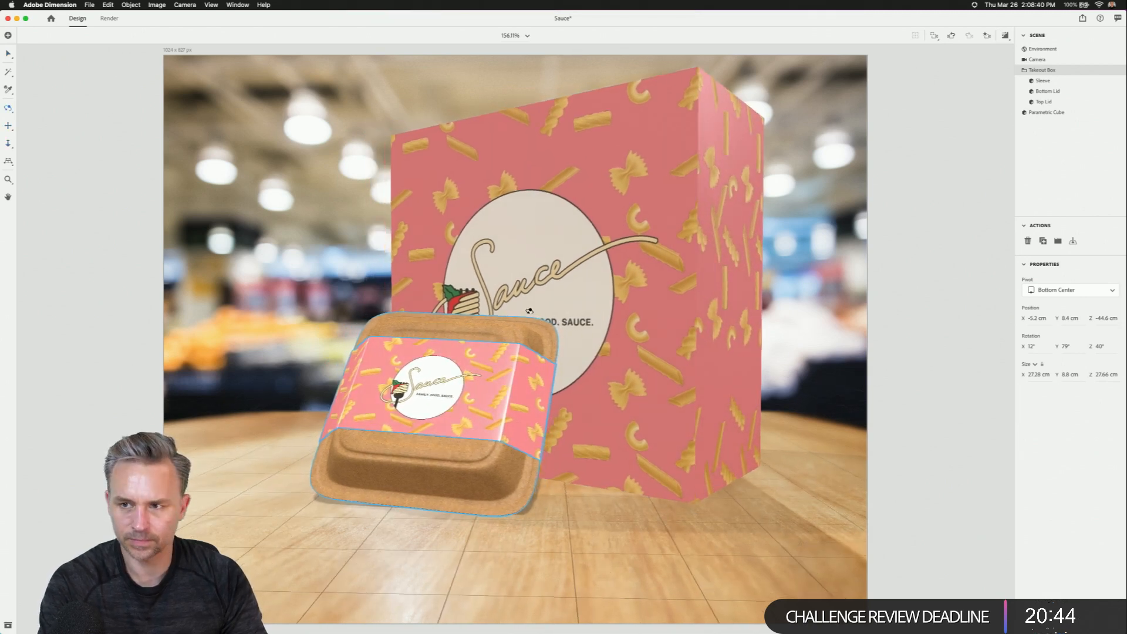
key(v)
click(133, 200)
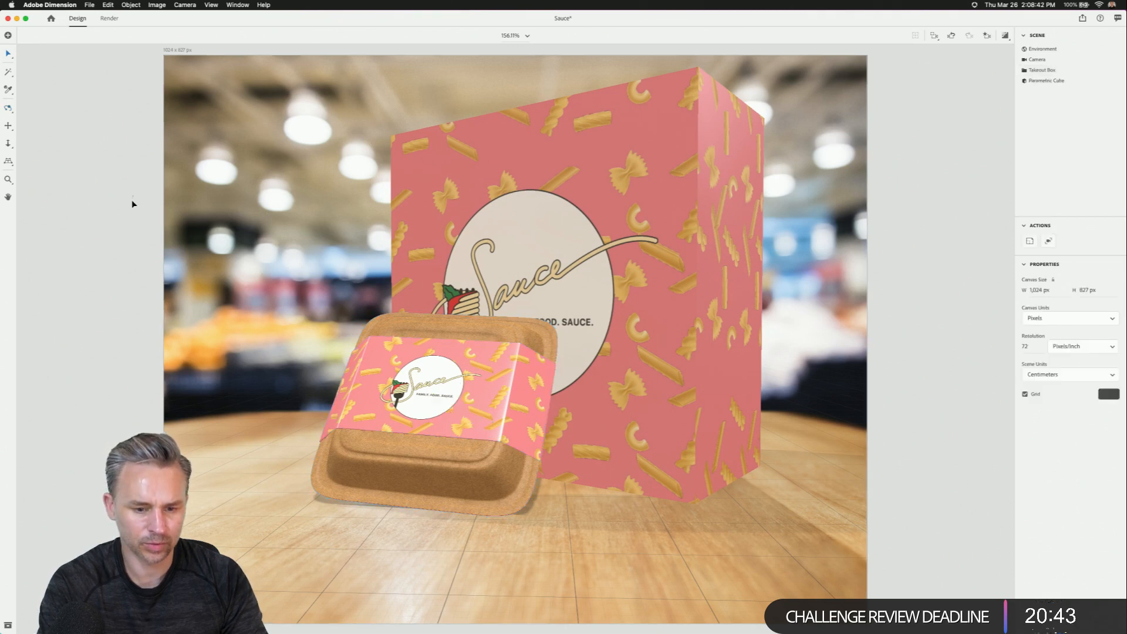
- Start a cloud render of the current view with the export filename Sauce Packaging, saving the document first
click(102, 19)
click(1058, 146)
click(1053, 52)
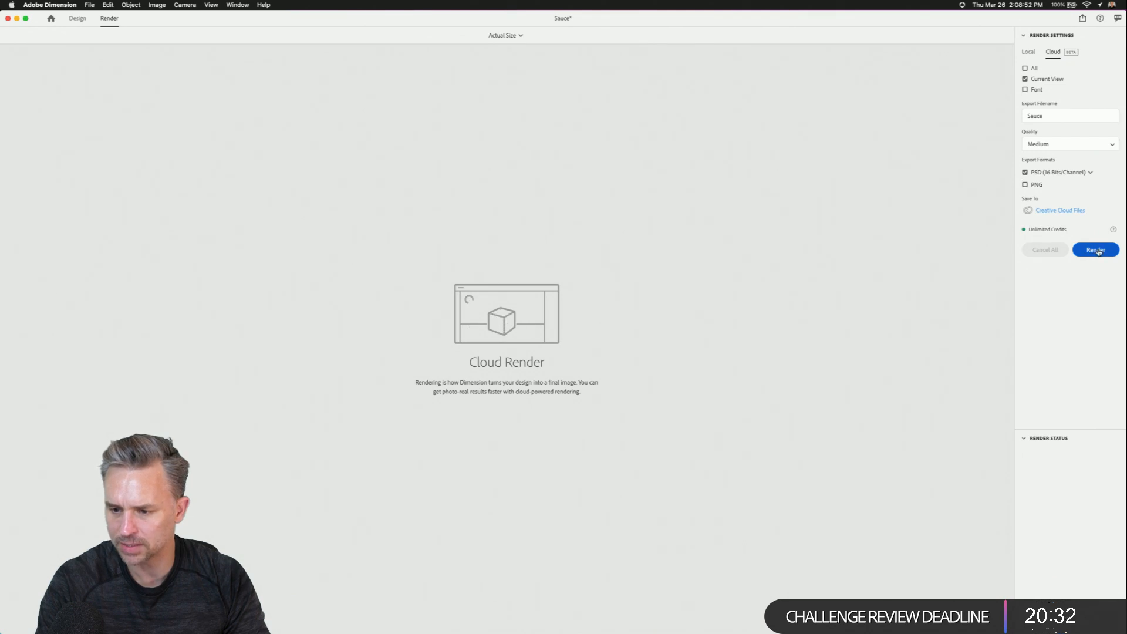
click(1048, 117)
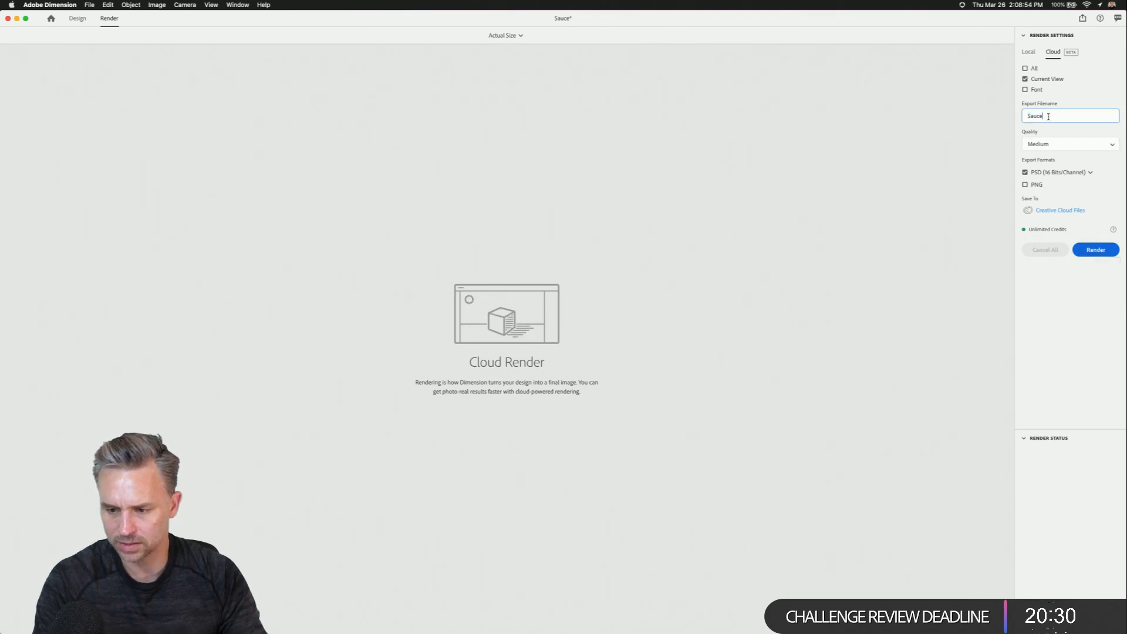
text(Packaging)
click(1095, 250)
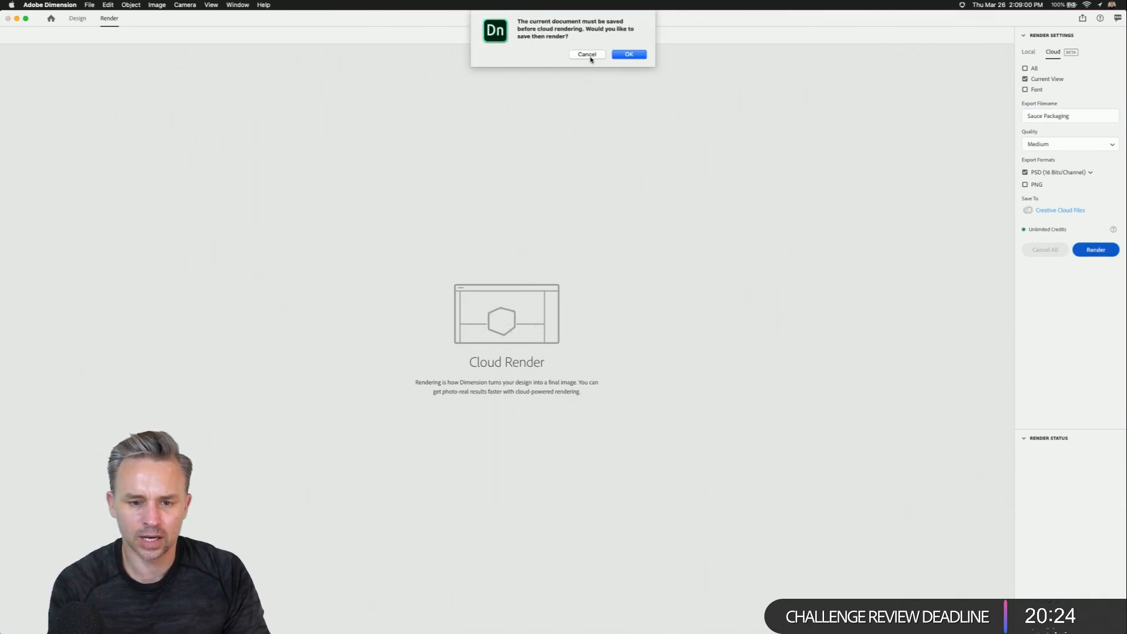
click(622, 55)
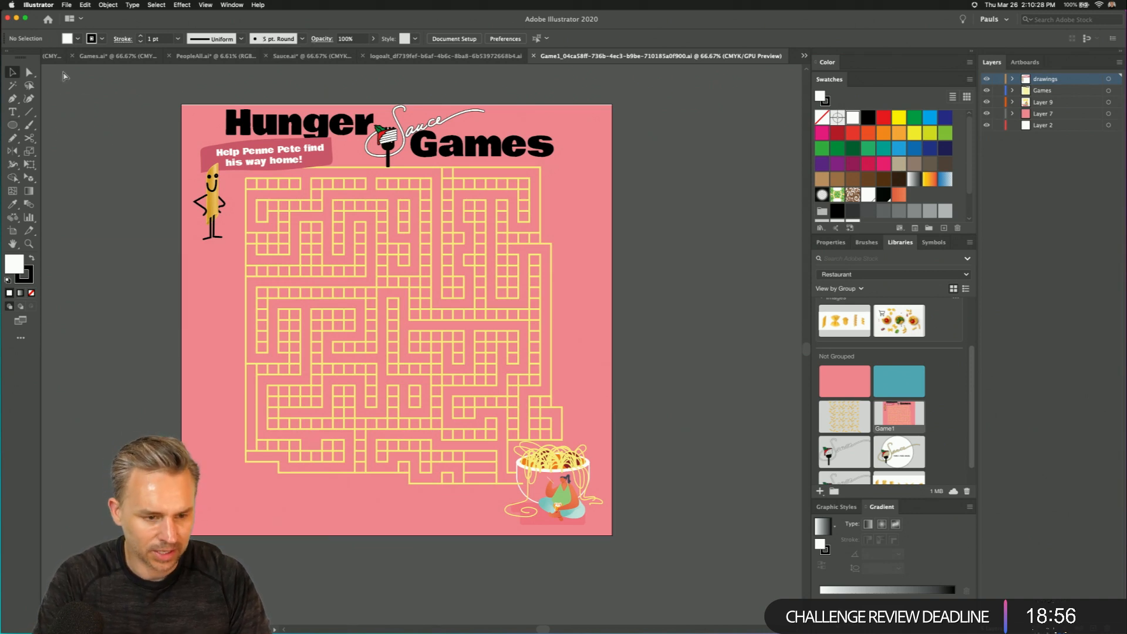
- Switch from Illustrator to Dimension to check the progress of the Sauce Packaging cloud render, and minimise Dimension
click(20, 15)
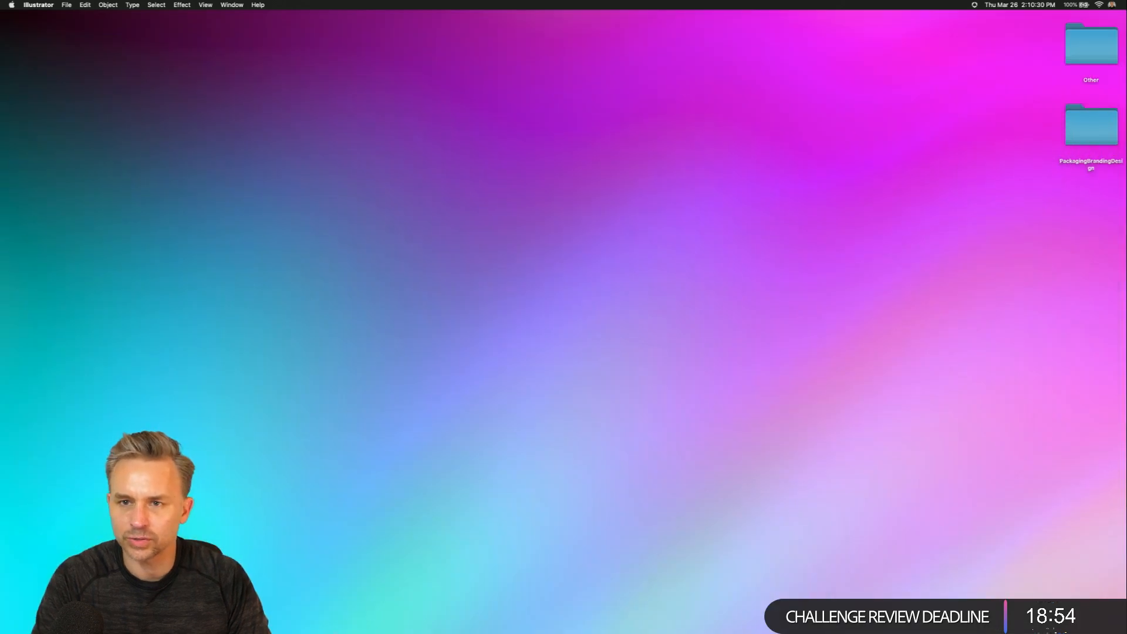
click(296, 617)
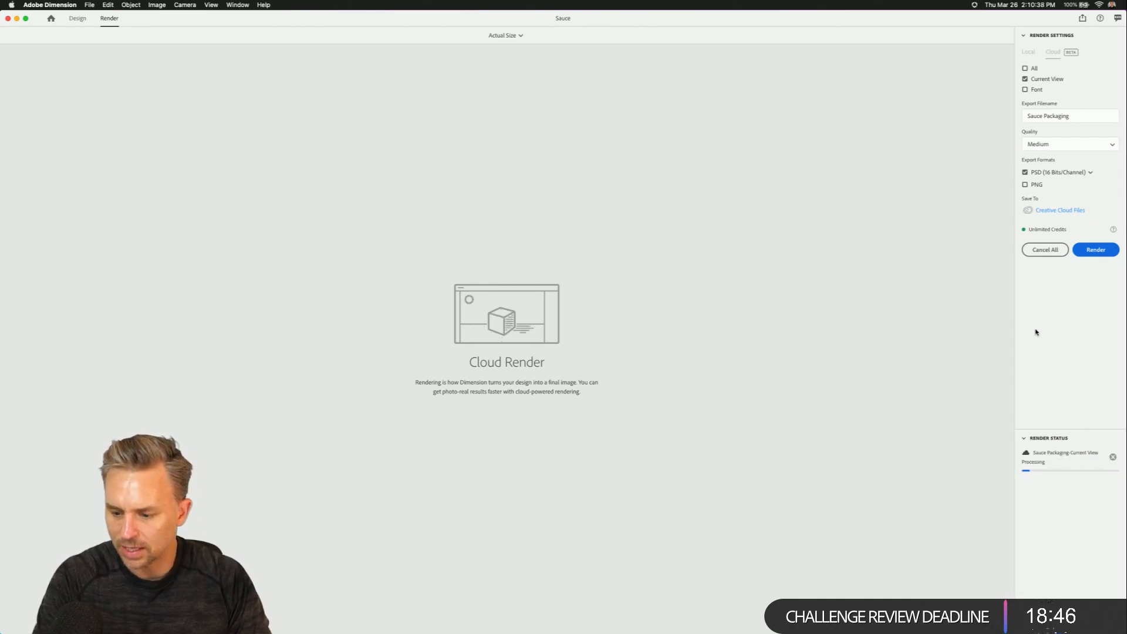
click(17, 19)
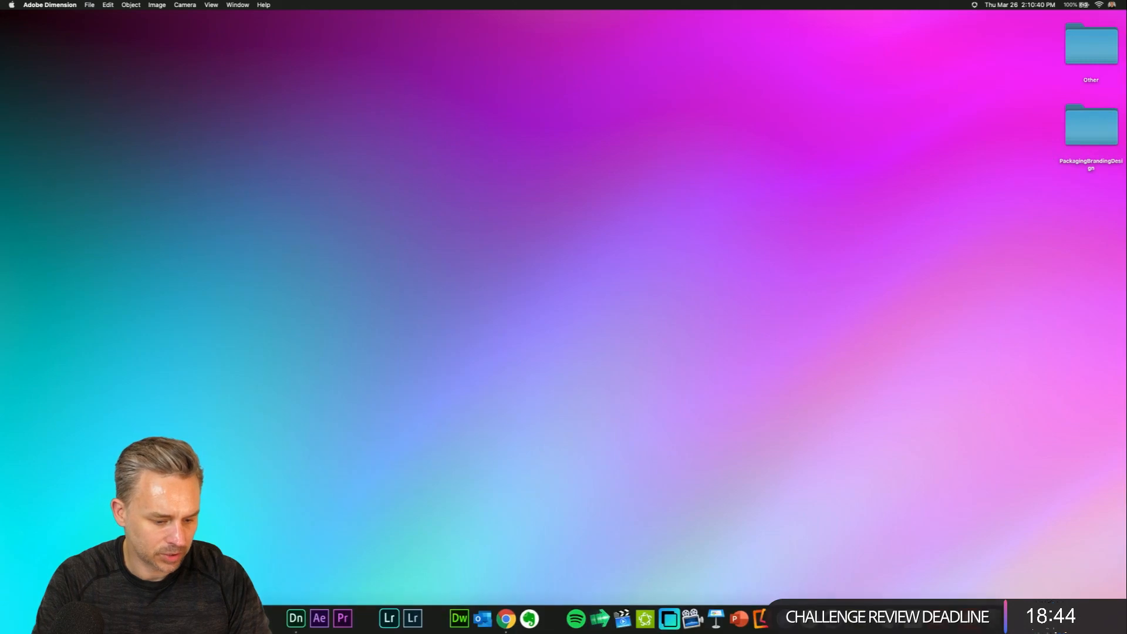
- Switch back to Illustrator, close the Game1 and logoalt documents, and deselect the artwork in Games.ai
click(203, 618)
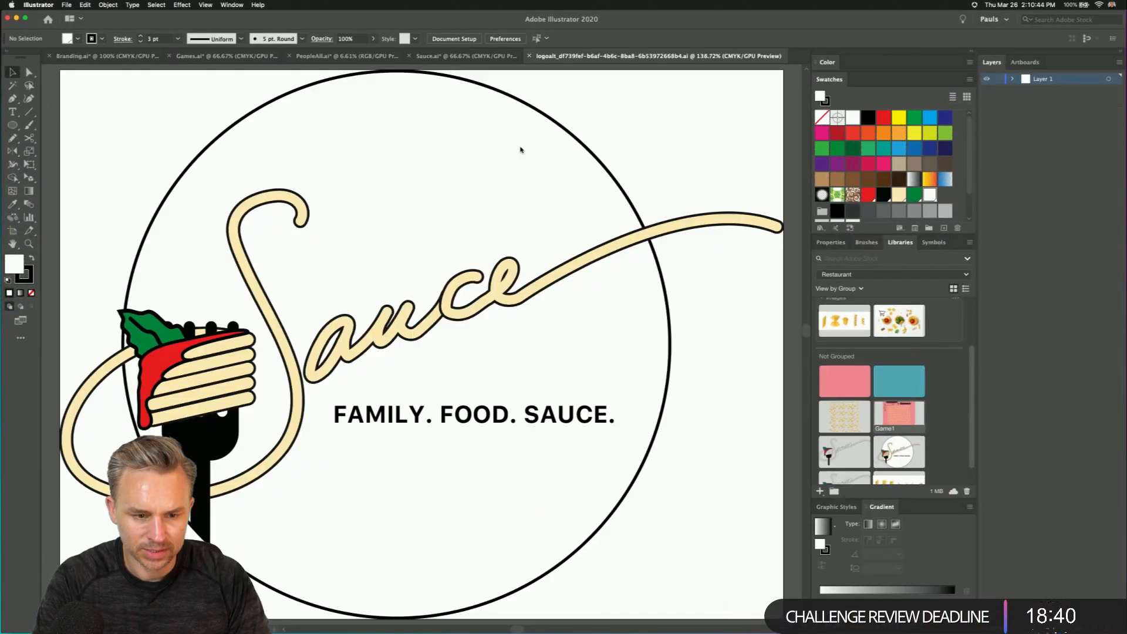
click(533, 56)
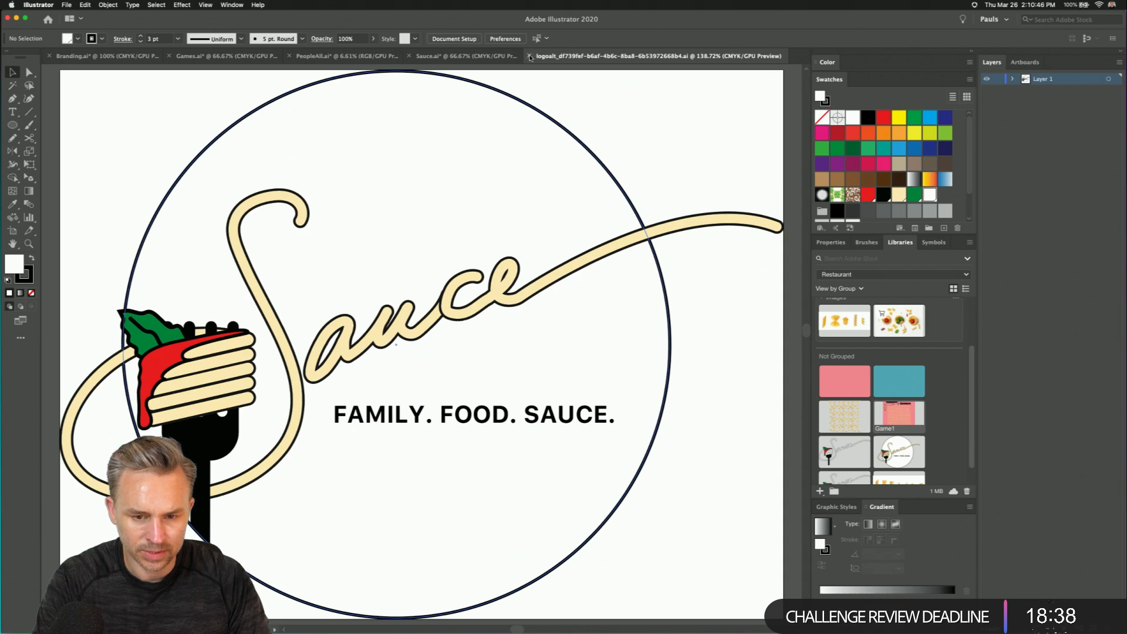
click(529, 57)
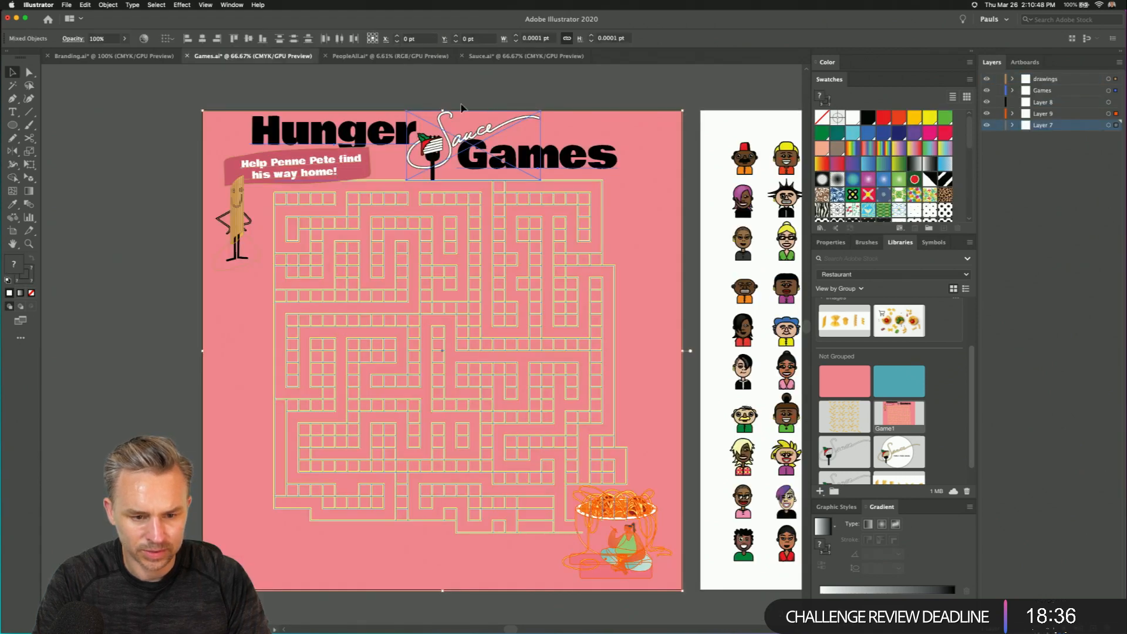
click(375, 97)
- Examine the people grid, loose face parts, pasta pieces and stick-figure pasta characters in the Games document
drag(583, 189, 218, 184)
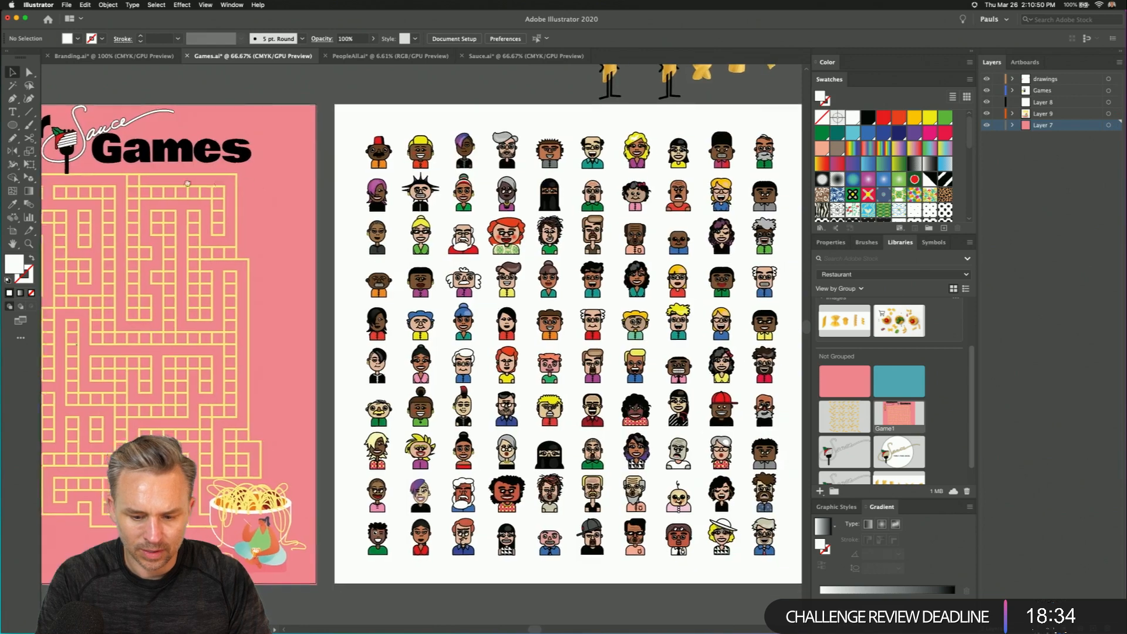
scroll(167, 182, right, 5)
scroll(166, 182, up, 5)
scroll(167, 182, down, 5)
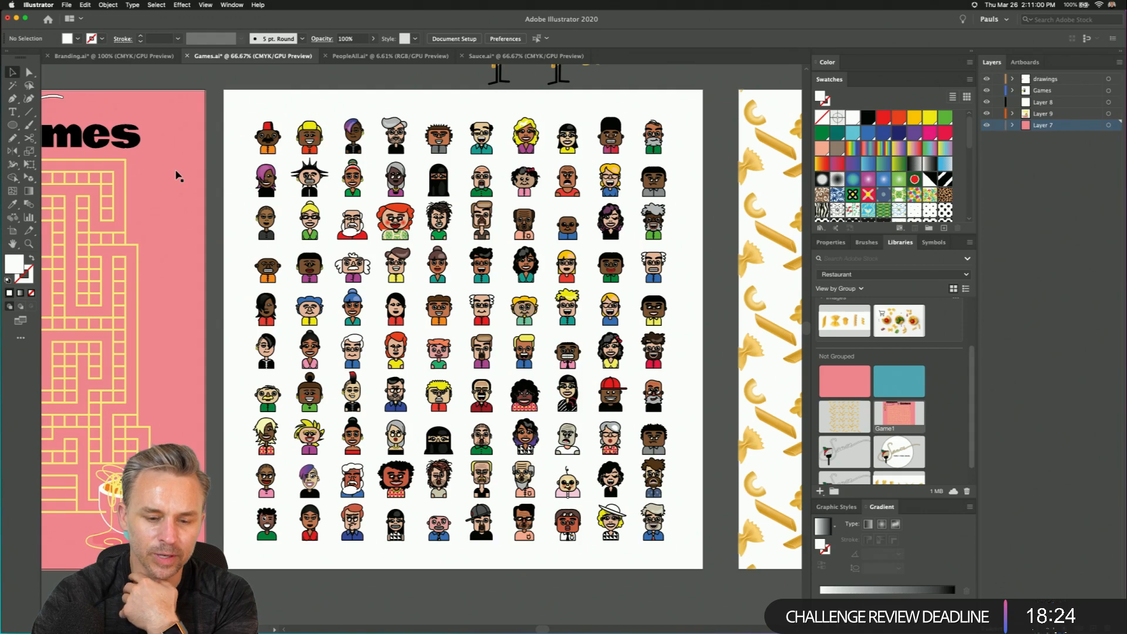
scroll(114, 156, up, 5)
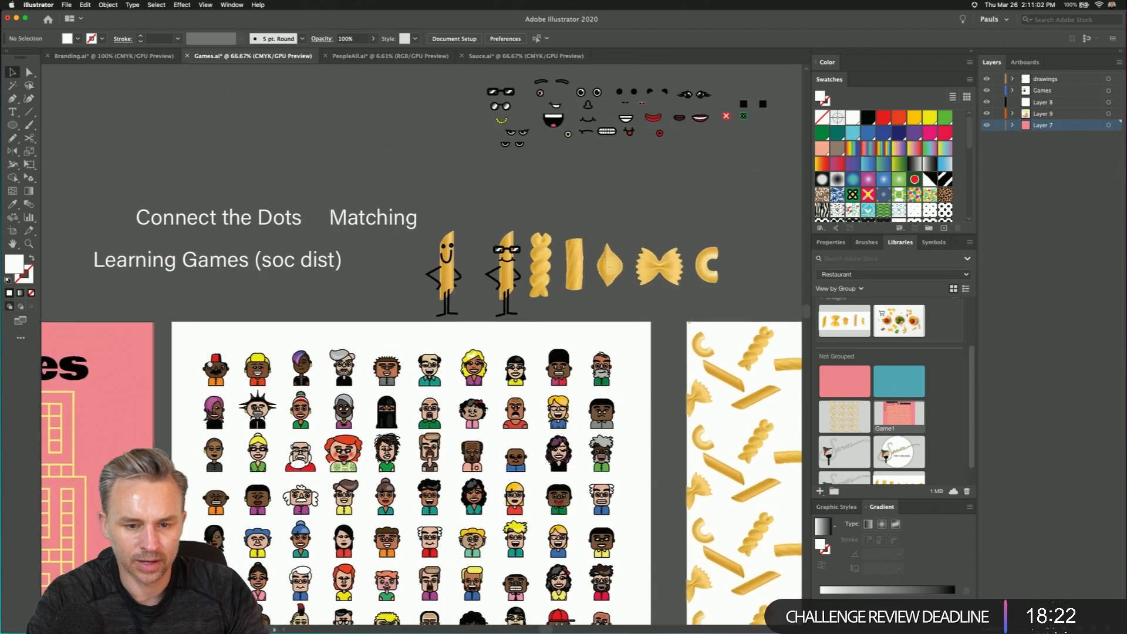
scroll(463, 146, right, 3)
key(super+equal)
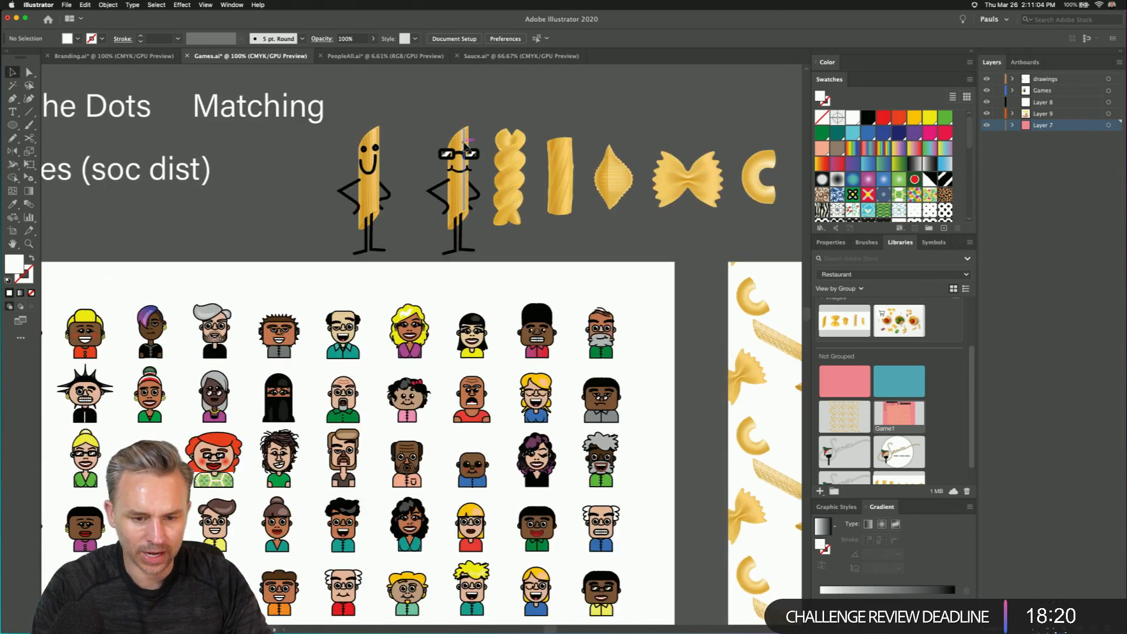
drag(582, 114, 474, 311)
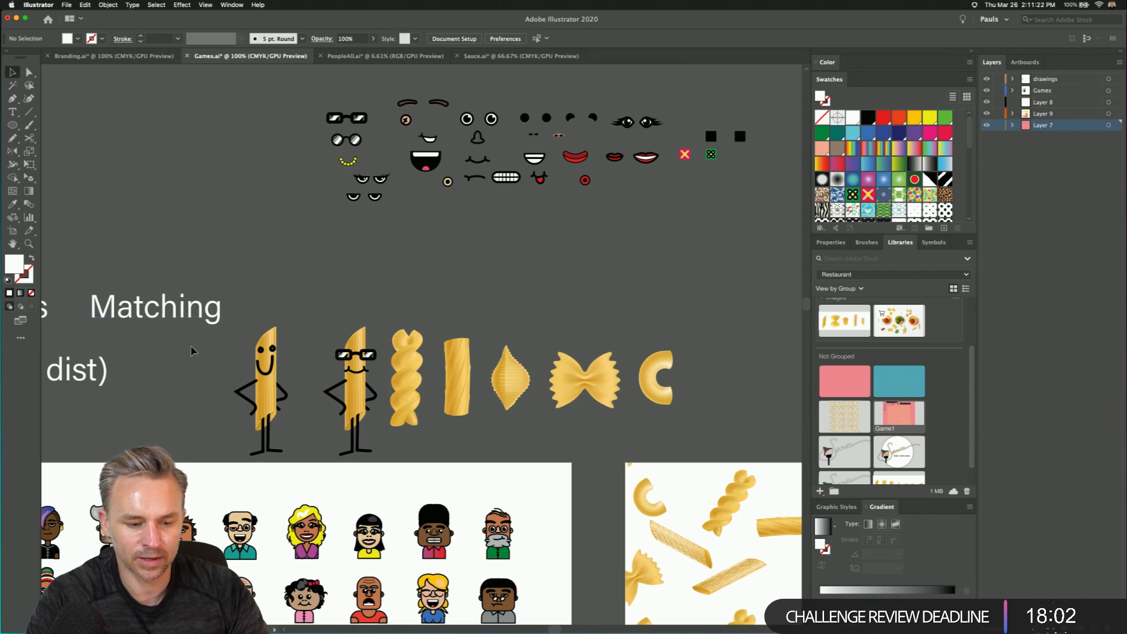
drag(169, 198, 389, 425)
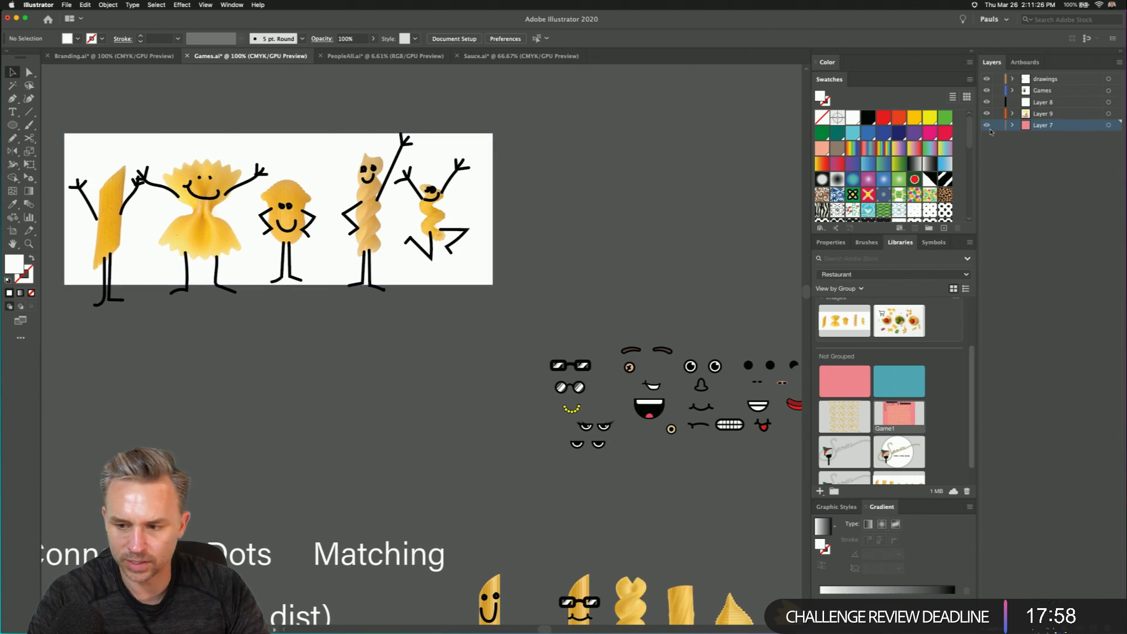
drag(461, 286, 483, 324)
drag(380, 269, 337, 250)
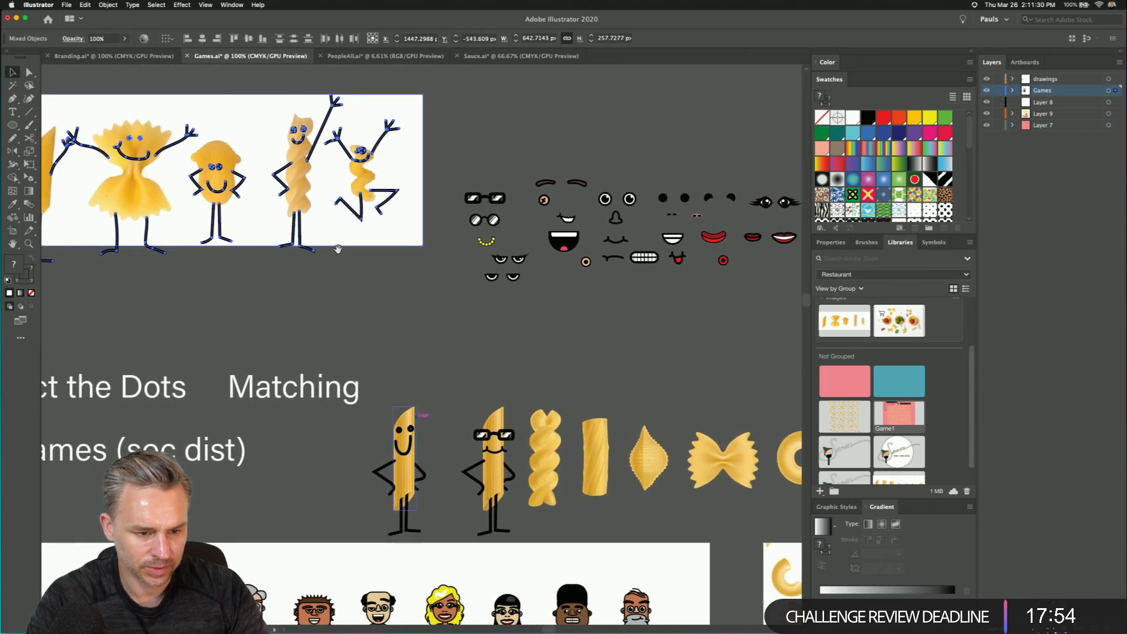
click(414, 308)
scroll(415, 323, down, 3)
scroll(415, 323, right, 3)
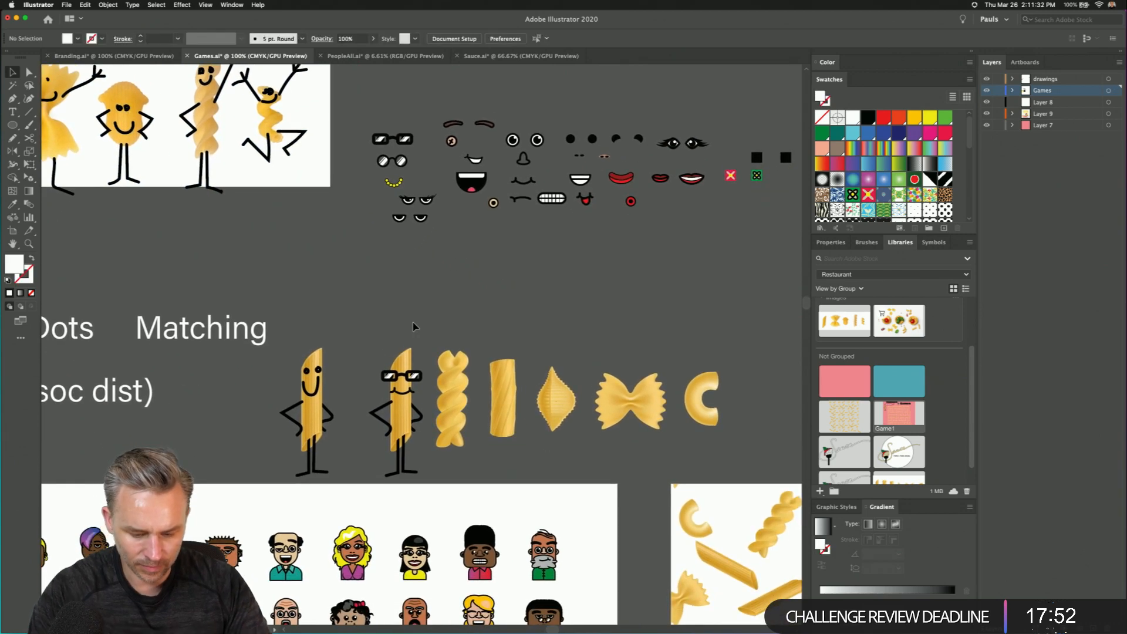
- Clear the pasta photo from behind the stick-figure line drawings and hide the artboards
key(super+equal)
drag(414, 322, 528, 355)
scroll(322, 272, up, 1)
scroll(322, 272, left, 1)
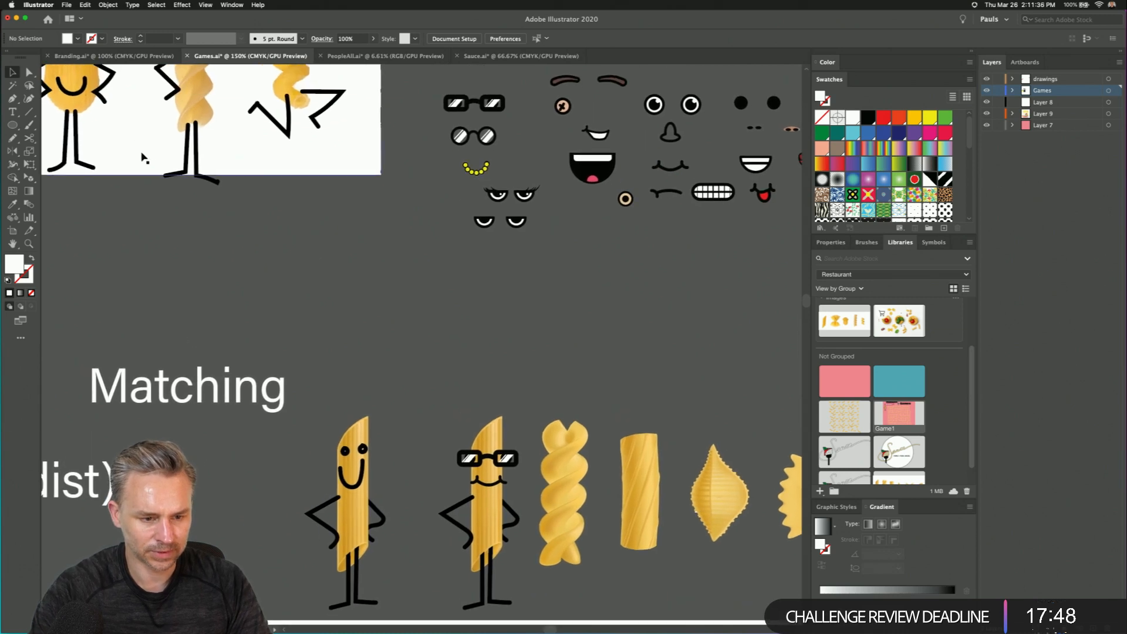
click(208, 195)
key(Delete)
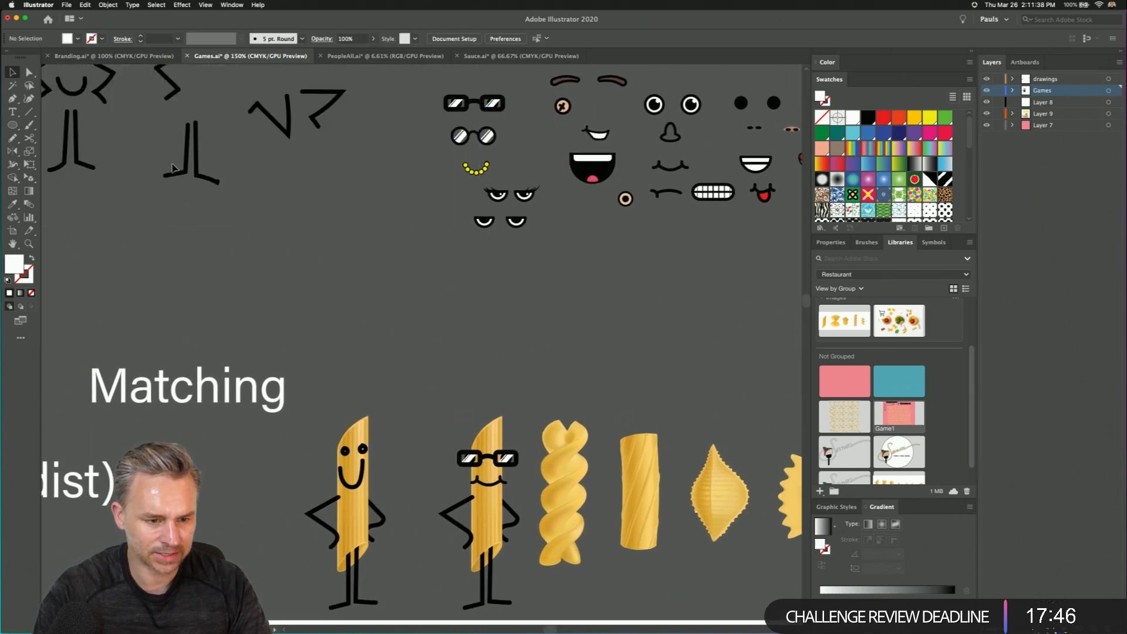
drag(168, 144, 228, 202)
click(210, 5)
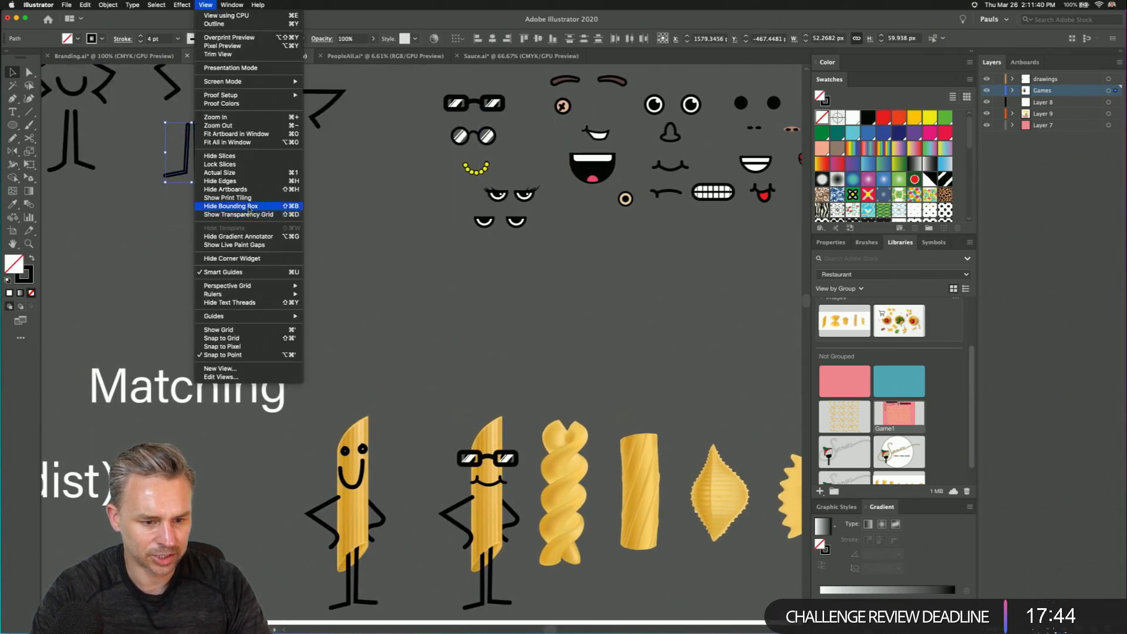
click(215, 184)
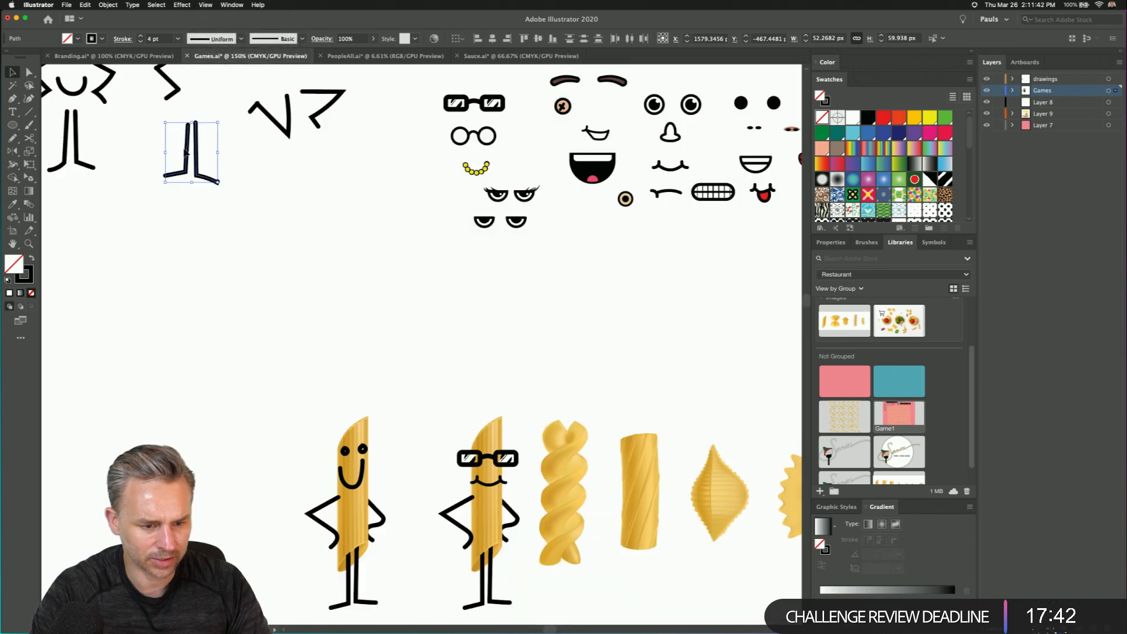
- Undo the last change, and delete the pasta photo above the stick-figure line drawings
drag(214, 175, 551, 533)
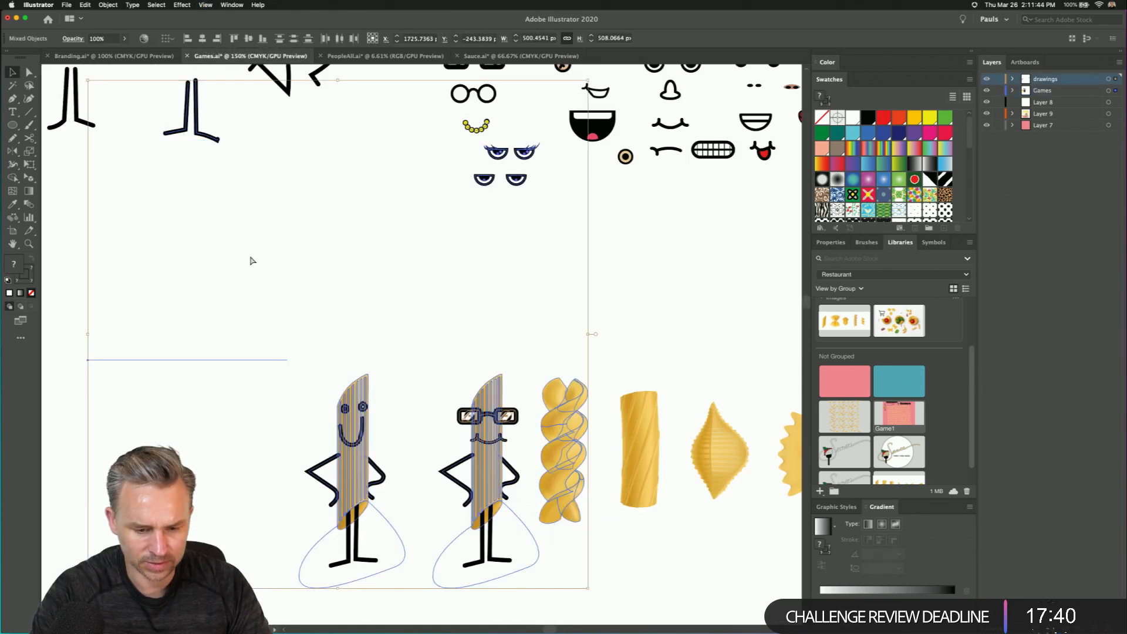
key(super+z)
drag(199, 283, 389, 617)
click(304, 220)
drag(193, 357, 211, 227)
drag(396, 246, 496, 154)
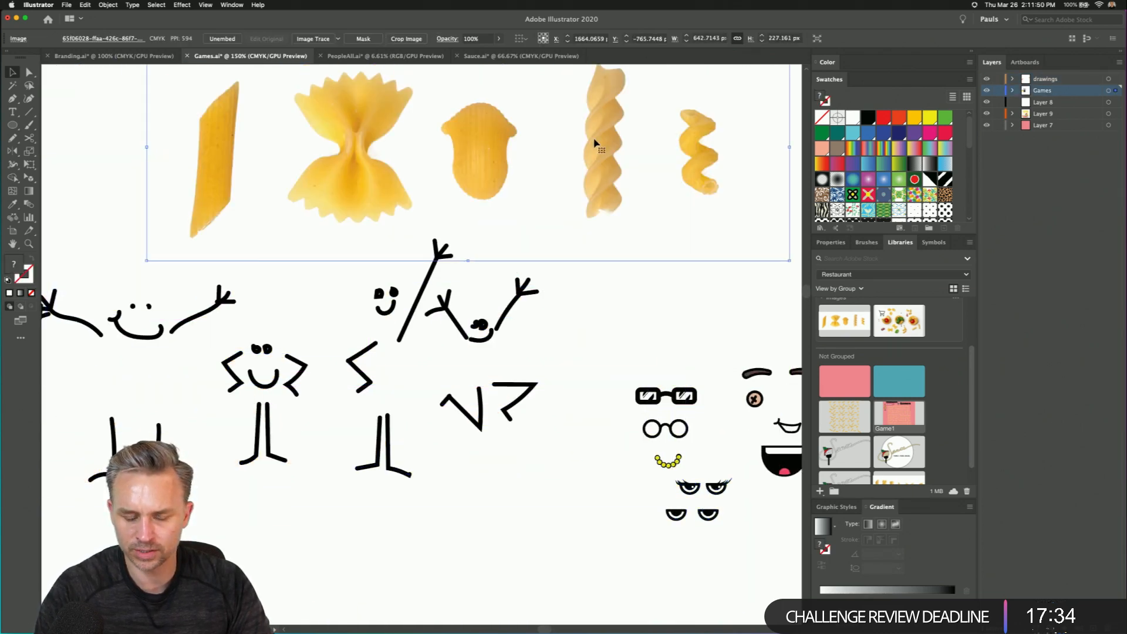
key(Delete)
- Move the face, bent arms and legs of the hands-on-hips stick figure onto the shell-shaped pasta piece
scroll(333, 86, down, 5)
scroll(239, 206, up, 2)
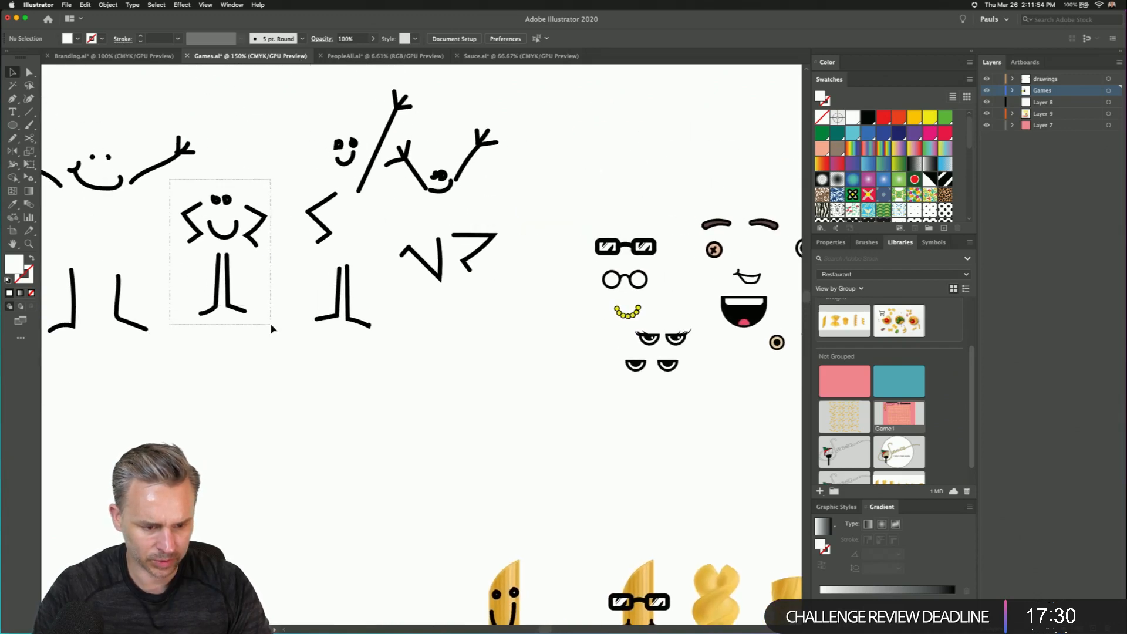
drag(271, 325, 272, 326)
drag(323, 433, 213, 186)
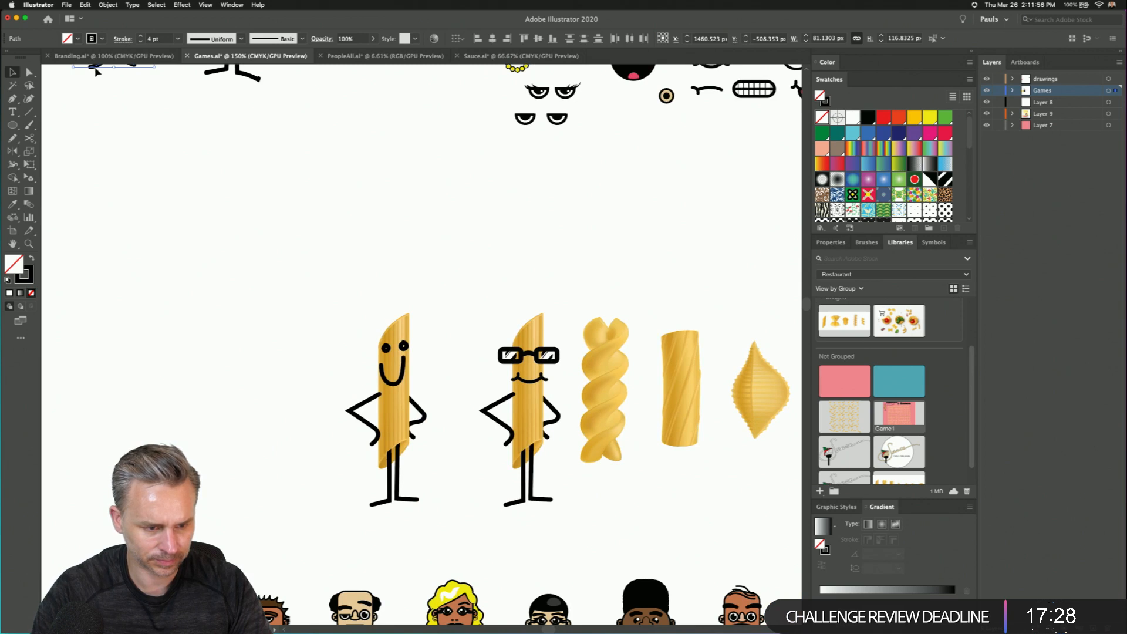
drag(94, 68, 737, 490)
click(637, 257)
- Move the jumping stick figure with both arms raised onto the curved macaroni piece
drag(254, 301, 340, 526)
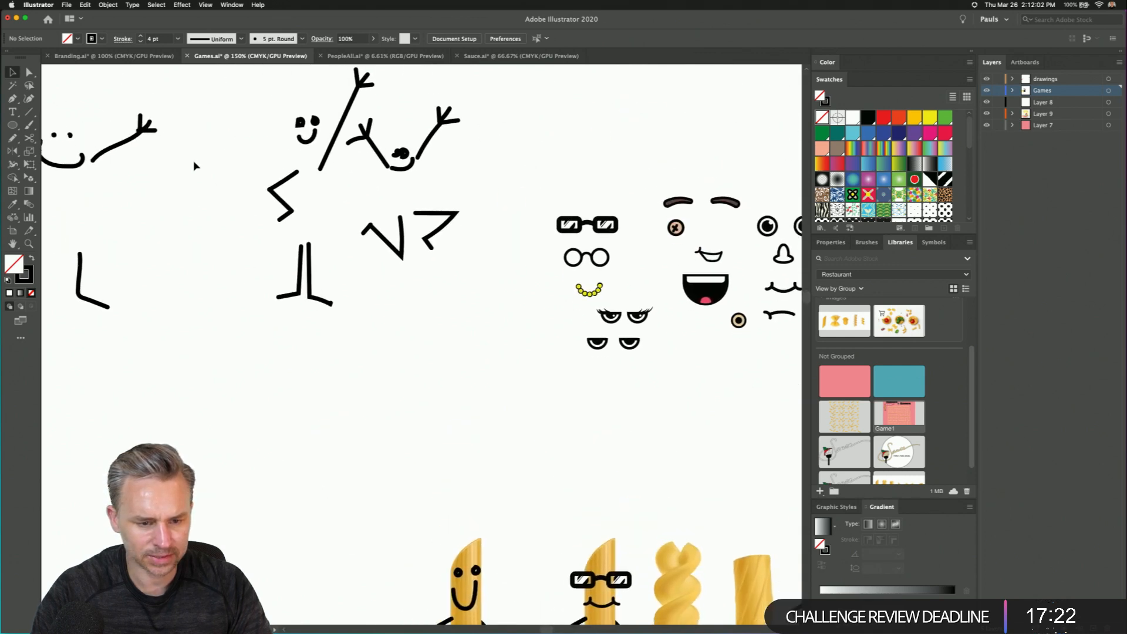
drag(339, 336, 306, 307)
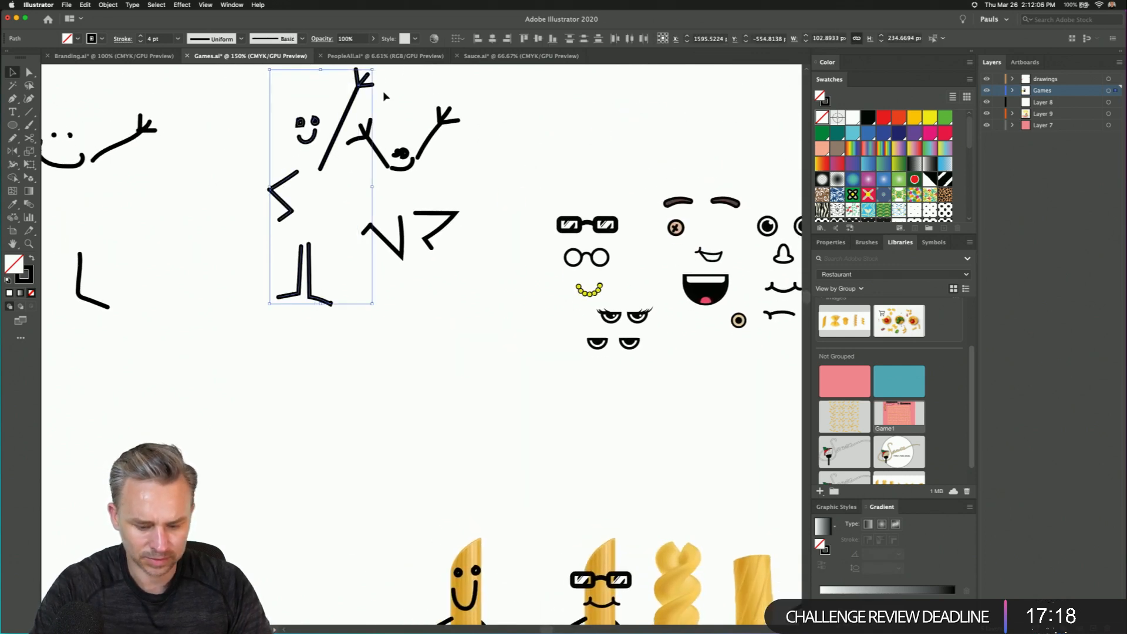
click(242, 95)
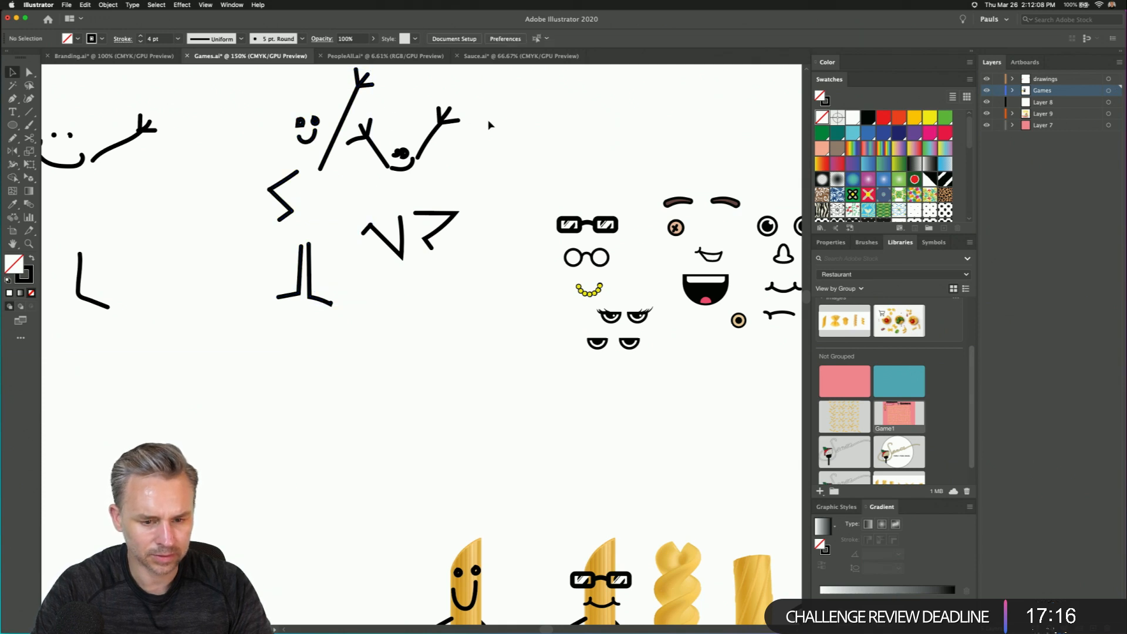
drag(360, 269, 360, 267)
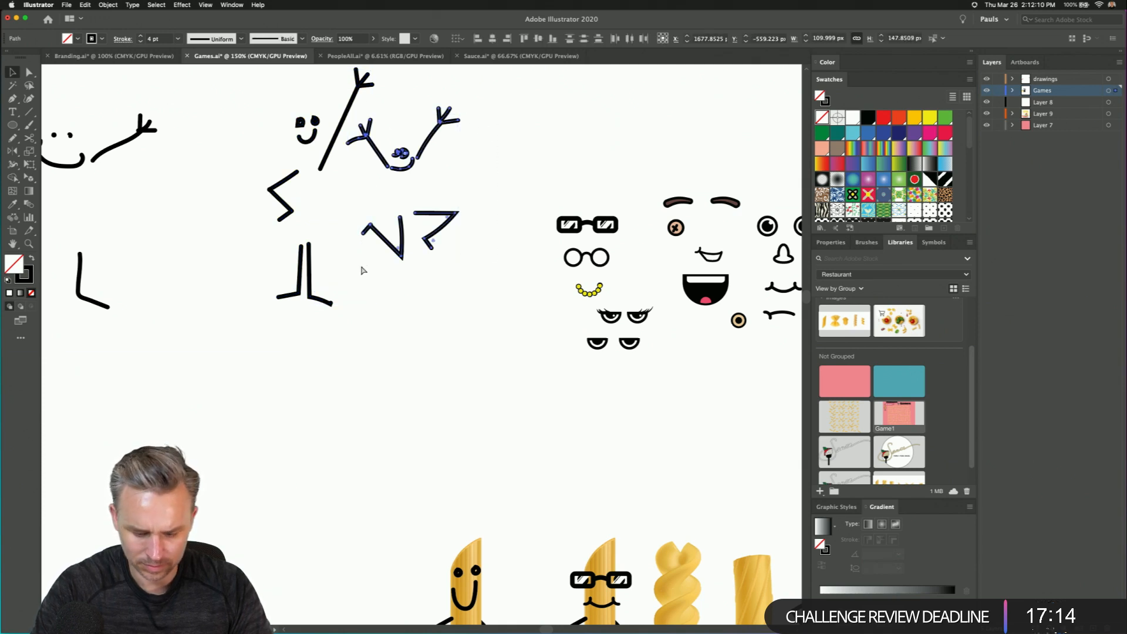
drag(379, 204, 599, 406)
scroll(315, 226, down, 5)
scroll(316, 227, right, 10)
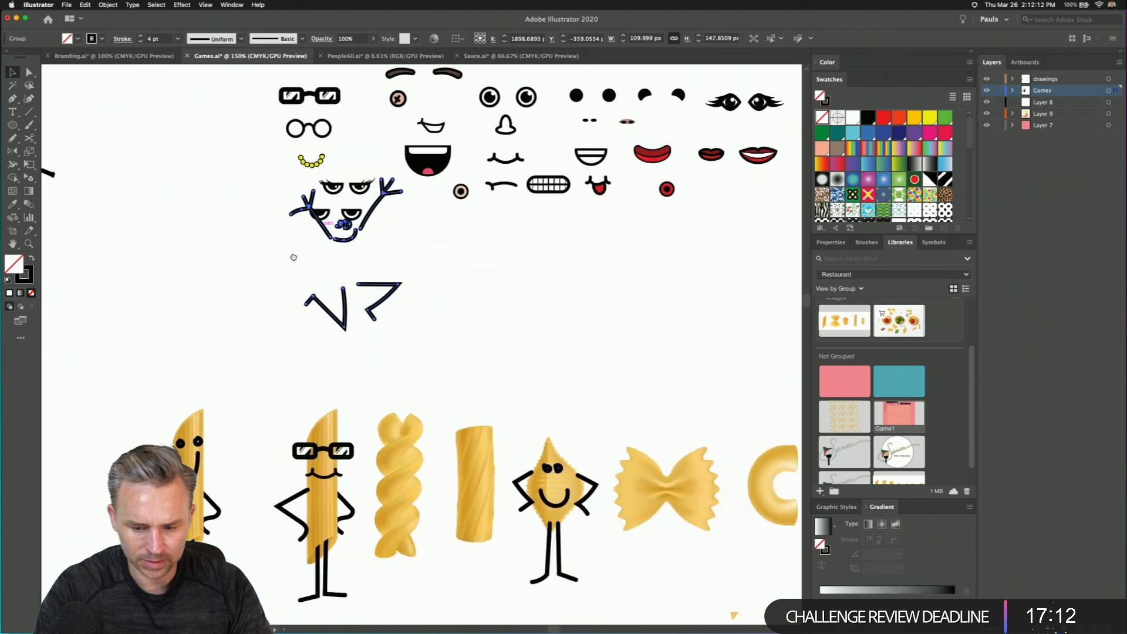
drag(303, 211, 711, 439)
click(281, 228)
- Group the parts of the stick figure waving one arm and move the group out of the line-drawing row
mouse_move(306, 216)
mouse_down()
mouse_move(547, 326)
mouse_move(731, 441)
mouse_up()
drag(227, 334, 487, 538)
drag(399, 435, 399, 435)
key(super+g)
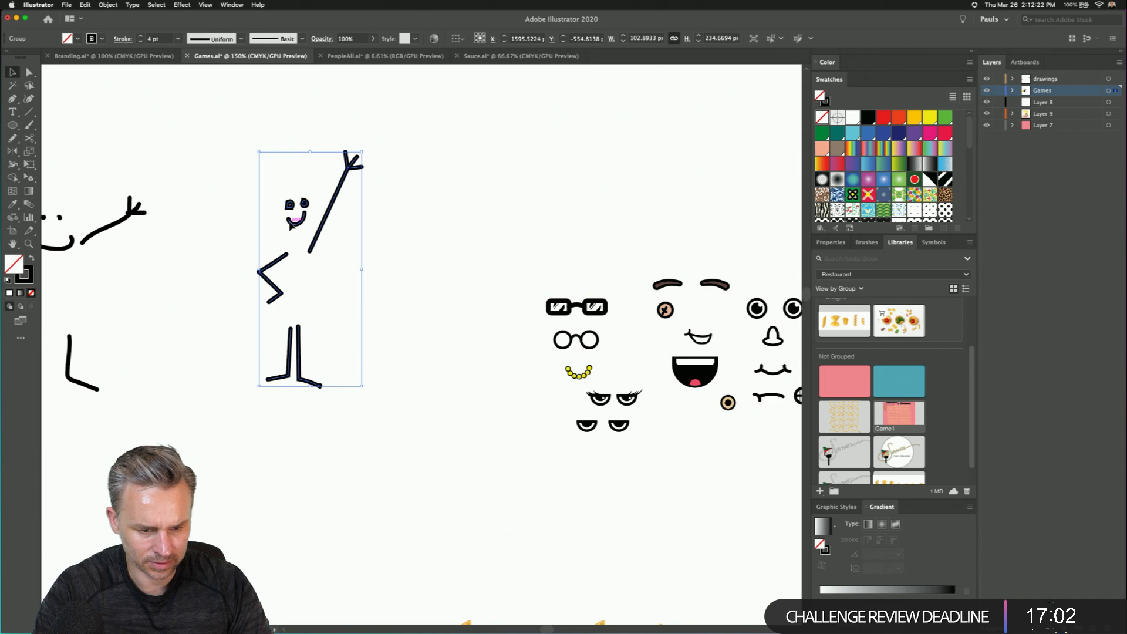
drag(292, 226, 389, 399)
key(n)
mouse_move(395, 470)
mouse_down()
mouse_move(302, 307)
mouse_move(249, 241)
mouse_up()
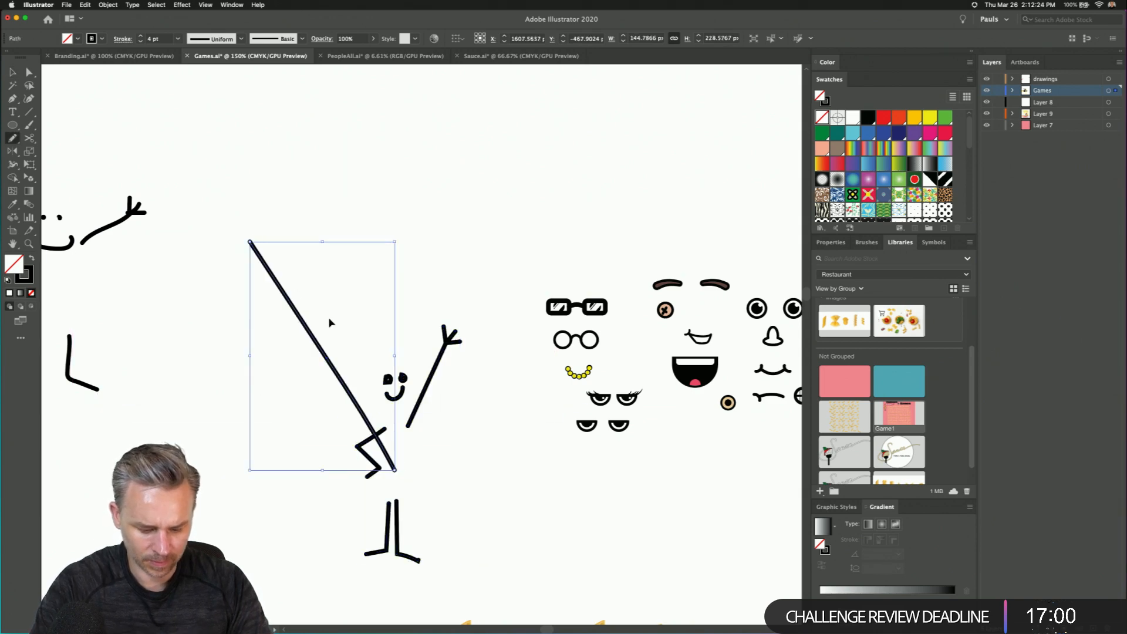
key(super+z)
- Place the waving figure on the spiral pasta piece, ungroup it and adjust its face to fit
drag(338, 427, 78, 166)
key(v)
drag(127, 113, 398, 372)
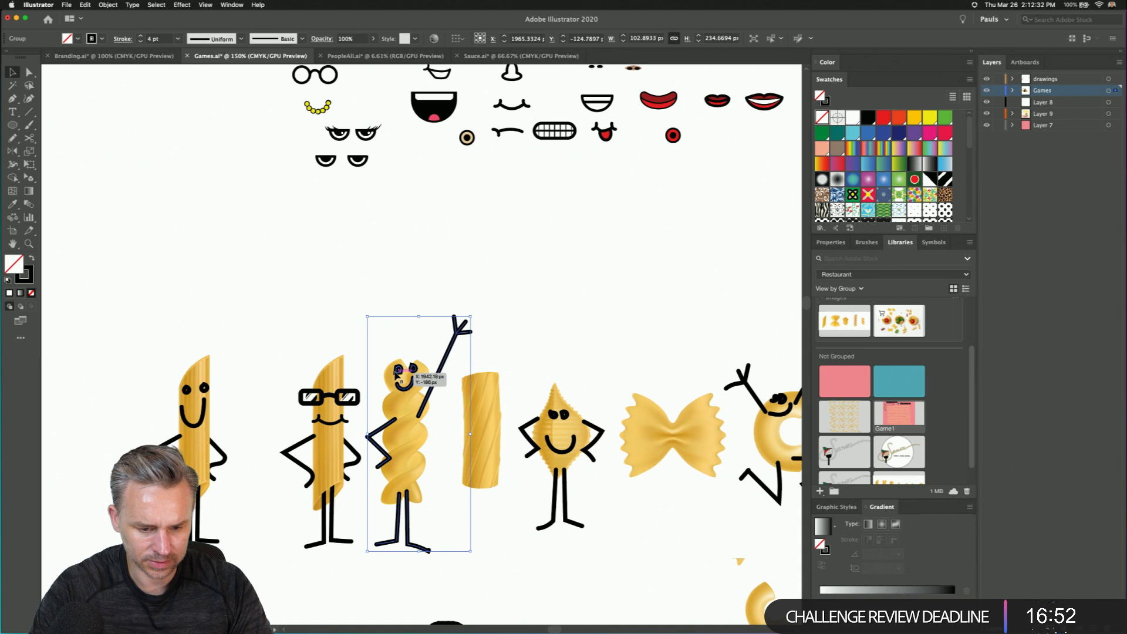
right_click(396, 374)
click(415, 446)
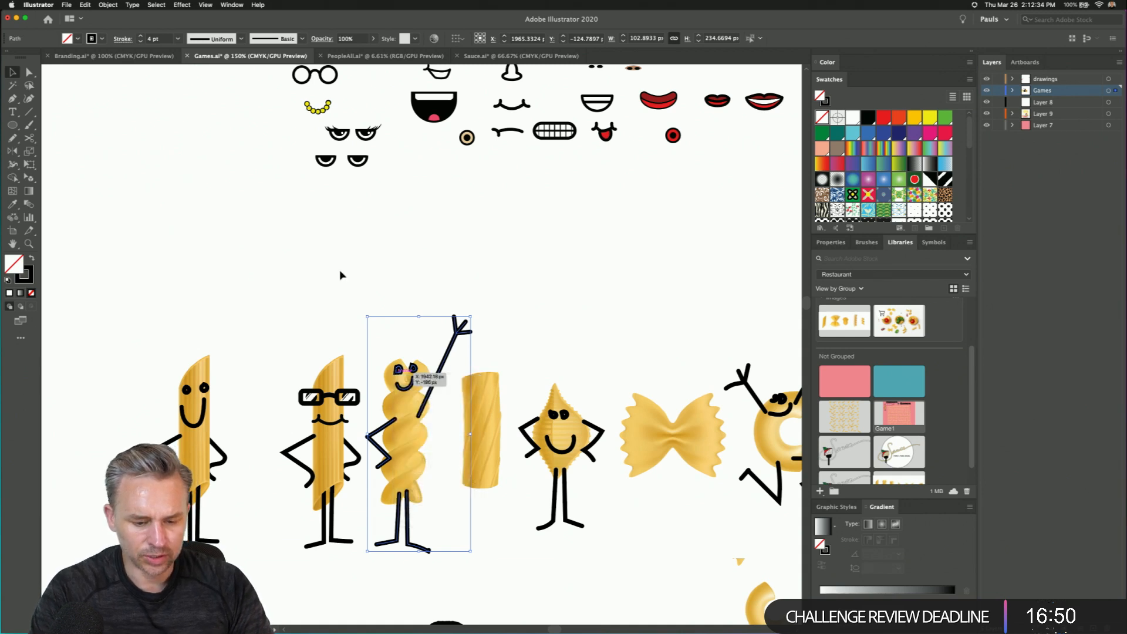
click(331, 370)
click(397, 370)
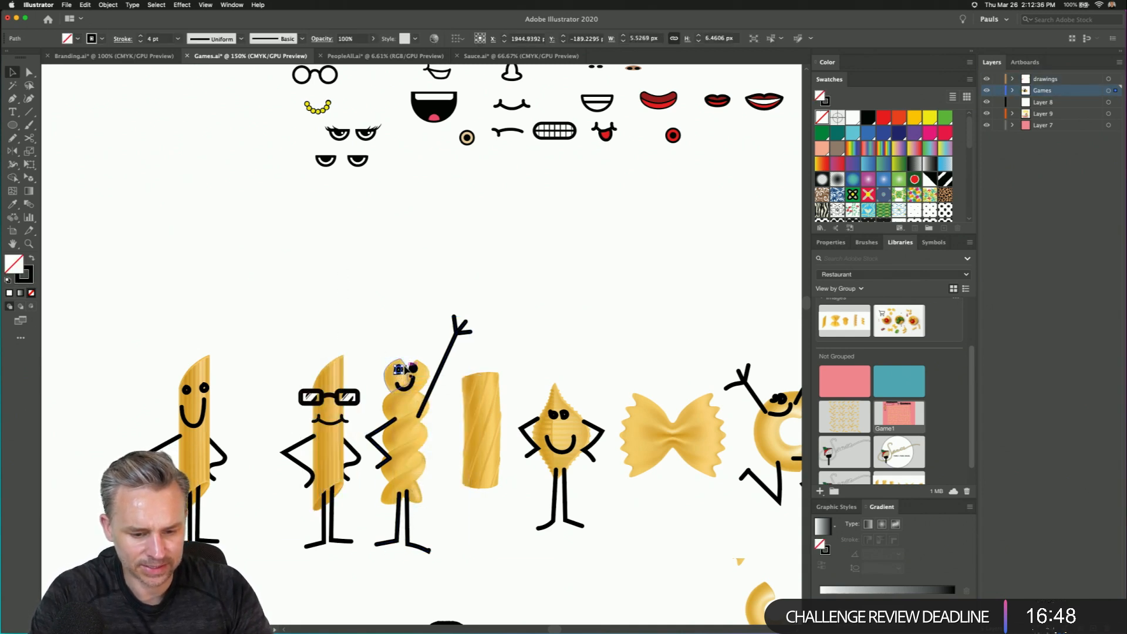
drag(412, 386, 412, 400)
- Delete the leftover line drawings beside the stick figure with outstretched arms
click(283, 308)
drag(337, 261, 749, 453)
drag(369, 344, 490, 416)
mouse_move(84, 185)
mouse_down()
mouse_move(208, 397)
mouse_move(199, 420)
mouse_up()
key(Delete)
drag(204, 229, 223, 233)
key(Delete)
- Cut and paste the stick figure with outstretched arms onto the bow-tie pasta, and raise both legs to meet the body
drag(199, 175, 470, 460)
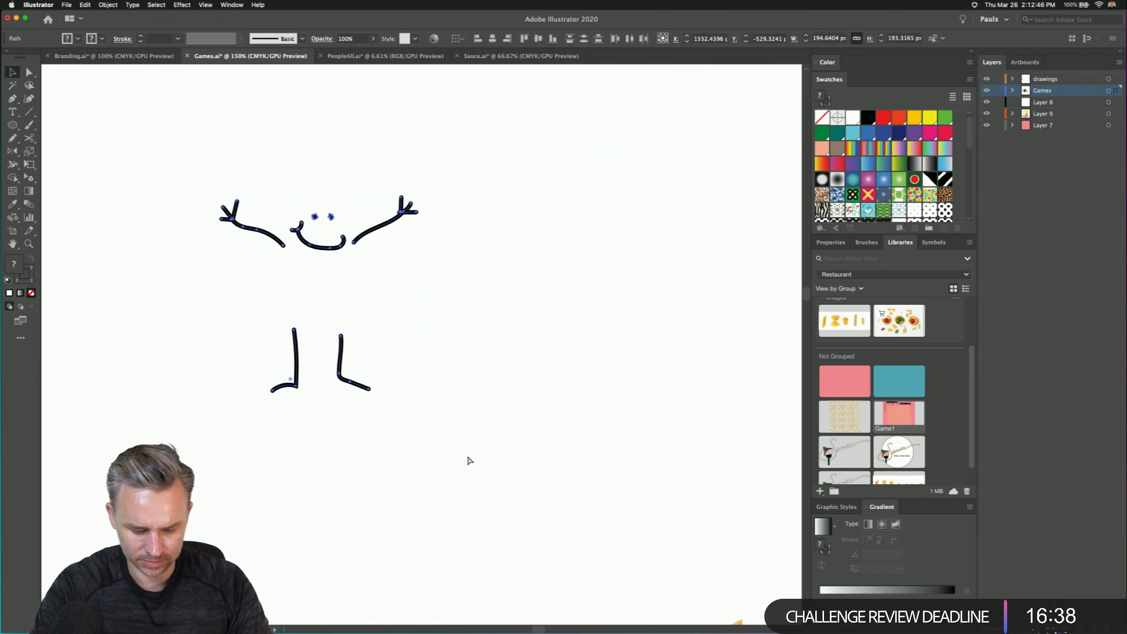
key(Delete)
scroll(176, 181, down, 10)
scroll(177, 181, right, 5)
scroll(278, 407, right, 5)
key(cmd+v)
mouse_move(423, 279)
mouse_down()
mouse_move(487, 299)
mouse_move(602, 373)
mouse_up()
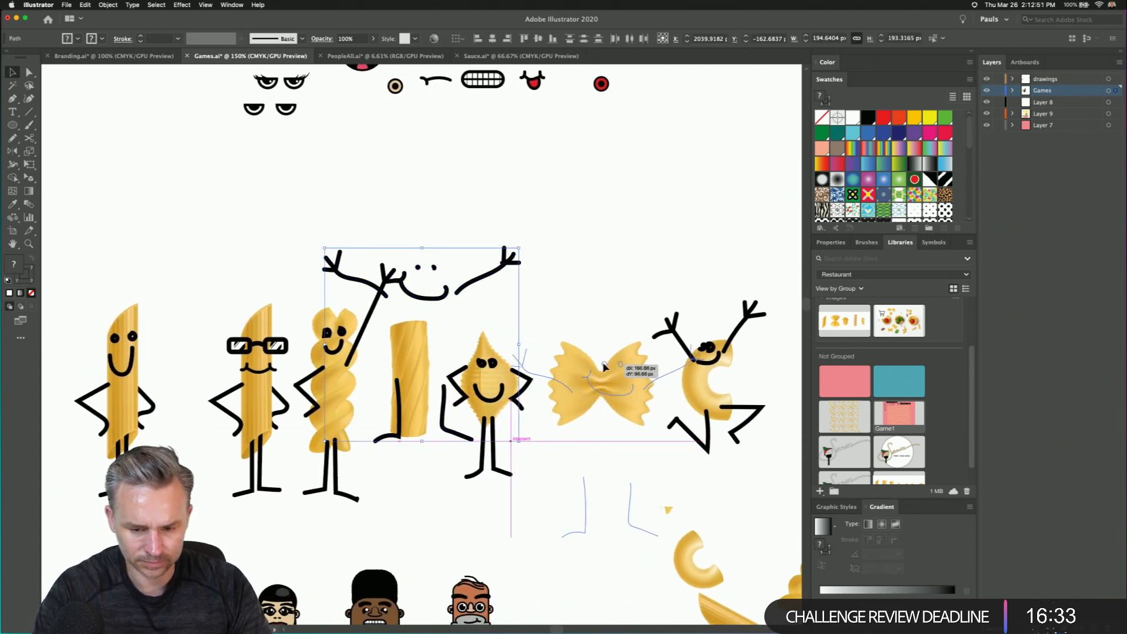
click(578, 260)
drag(577, 500, 591, 433)
drag(621, 505, 622, 436)
- Group the hand strokes and arm line that reach from the bow-tie pasta over the shell-shaped character
click(539, 362)
click(541, 379)
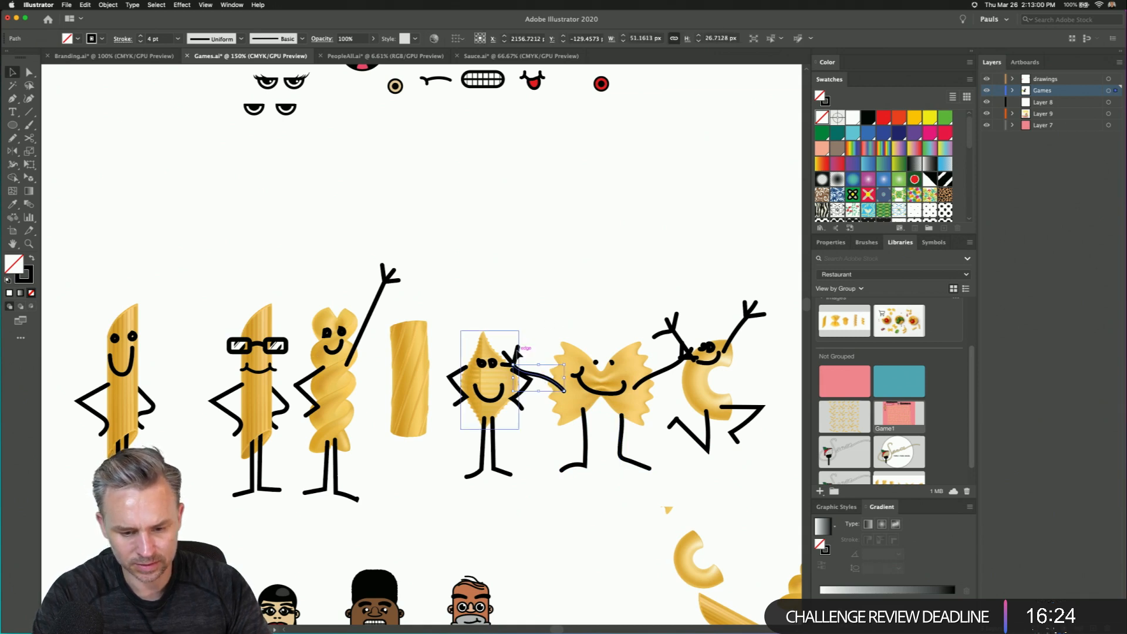
click(515, 353)
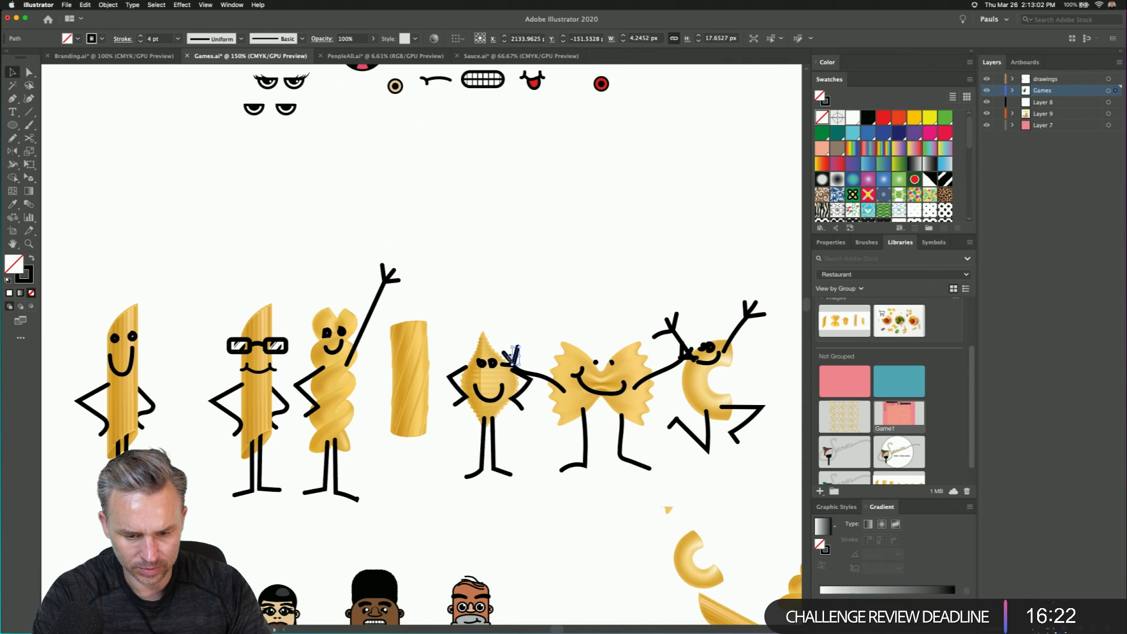
click(506, 369)
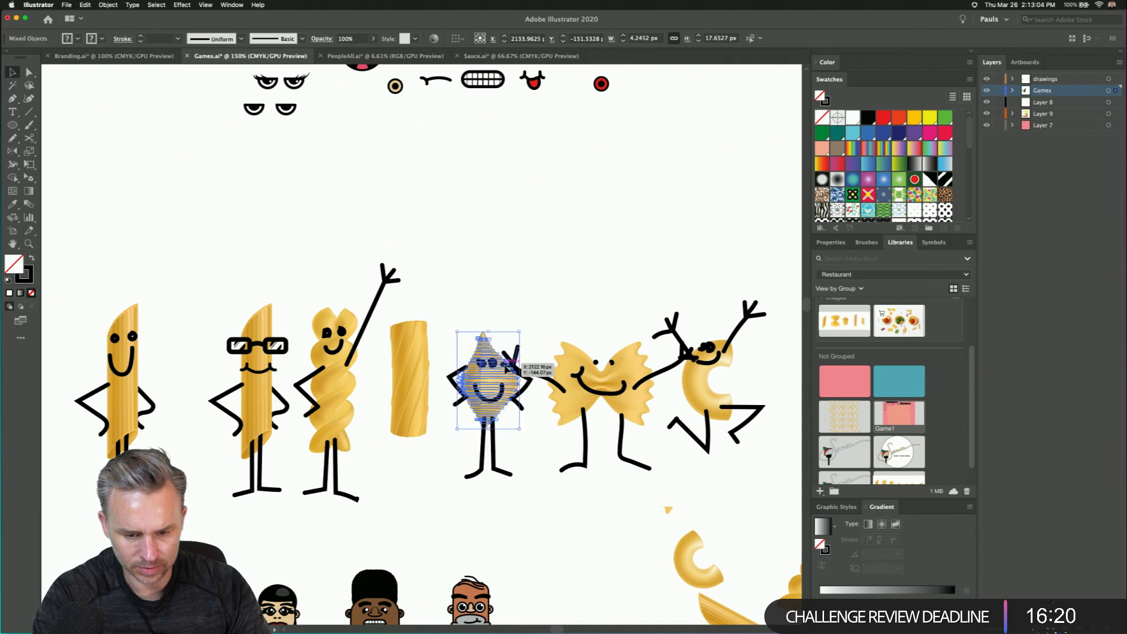
click(494, 281)
key(super+equal)
key(super+equal)
key(super+equal)
drag(569, 329, 247, 172)
click(317, 241)
shift+click(323, 222)
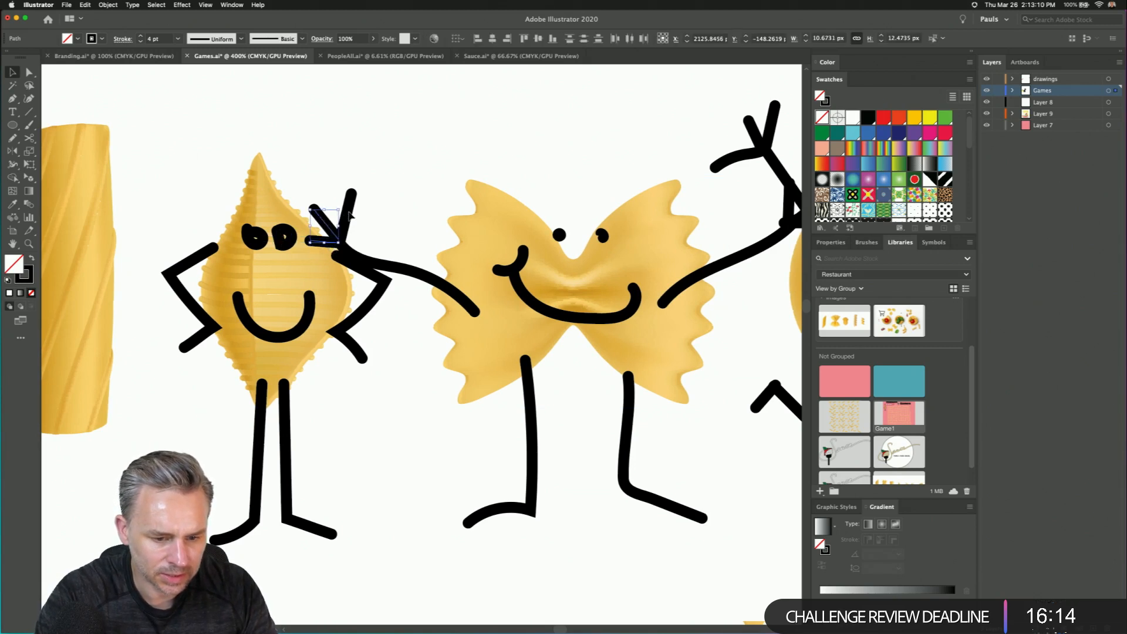
shift+click(405, 271)
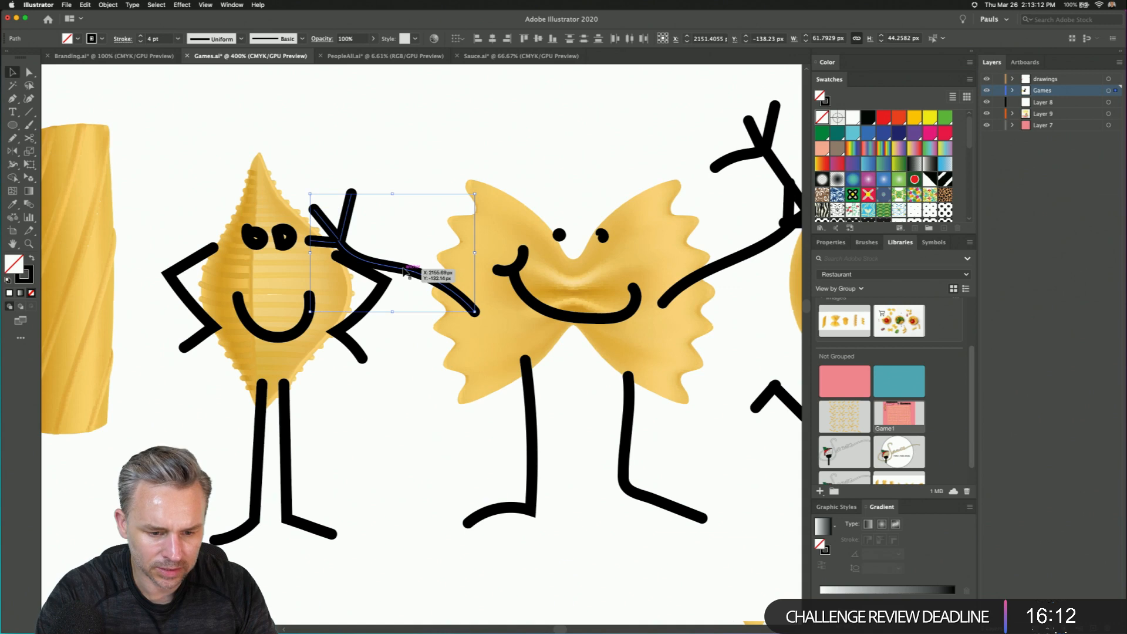
shift+click(672, 255)
- Group the hand strokes and arm line of the bow-tie character's arm overlapping the macaroni character
click(722, 268)
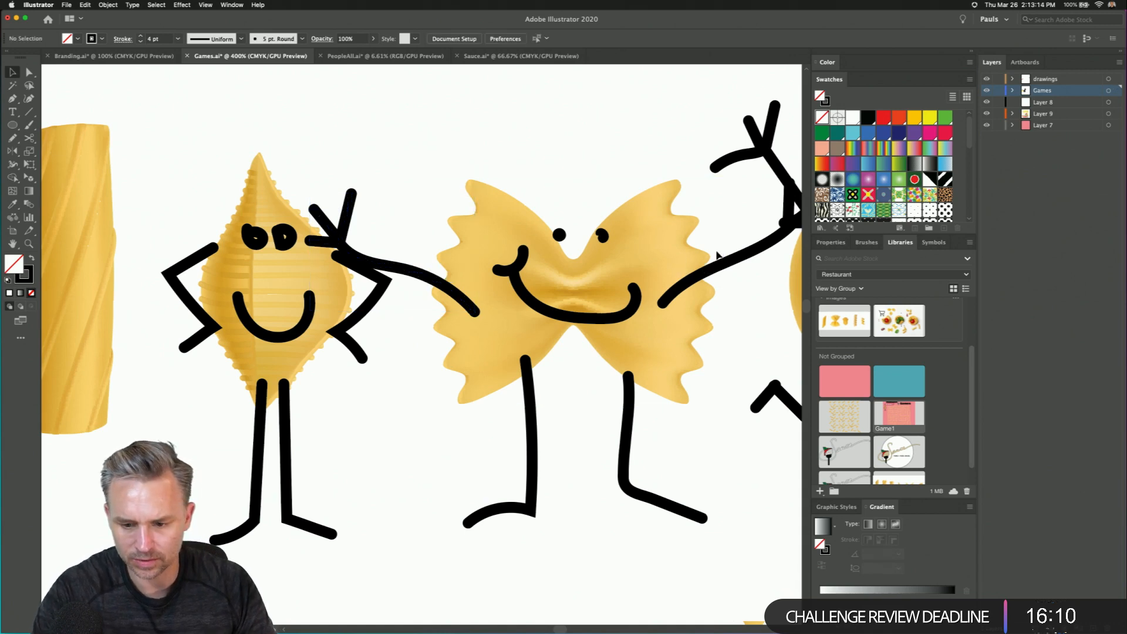
drag(672, 198, 246, 260)
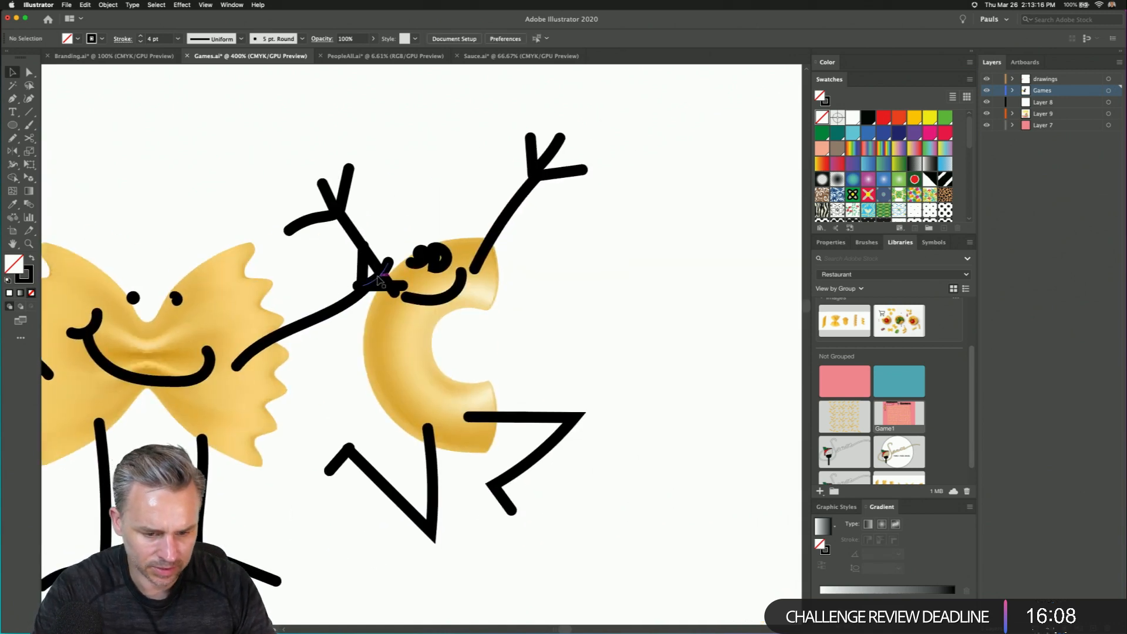
click(378, 280)
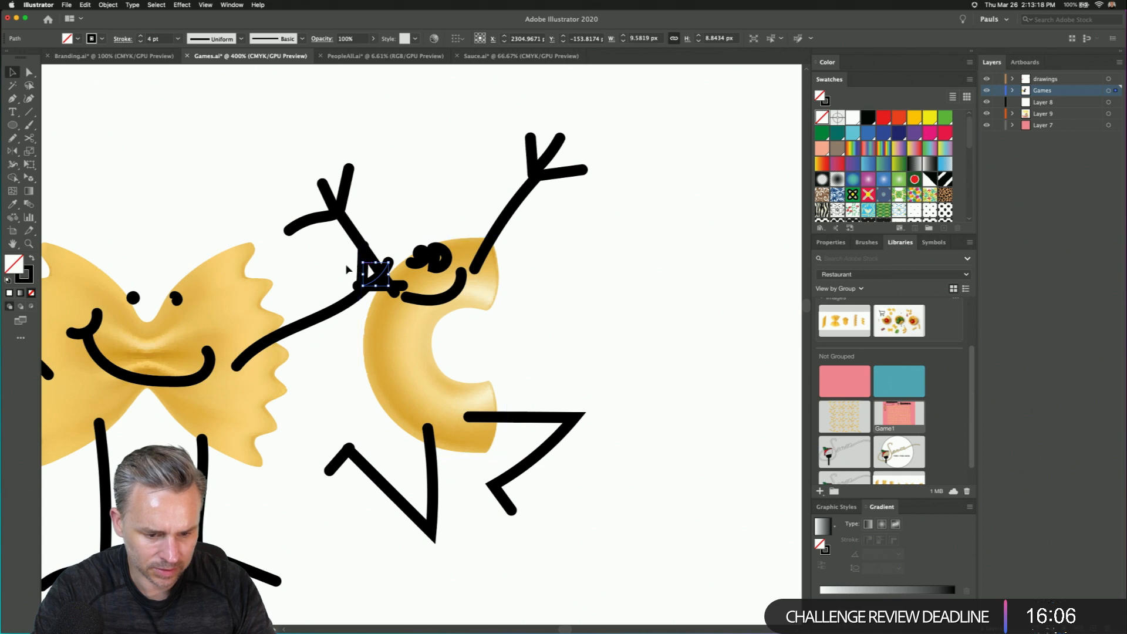
shift+click(363, 254)
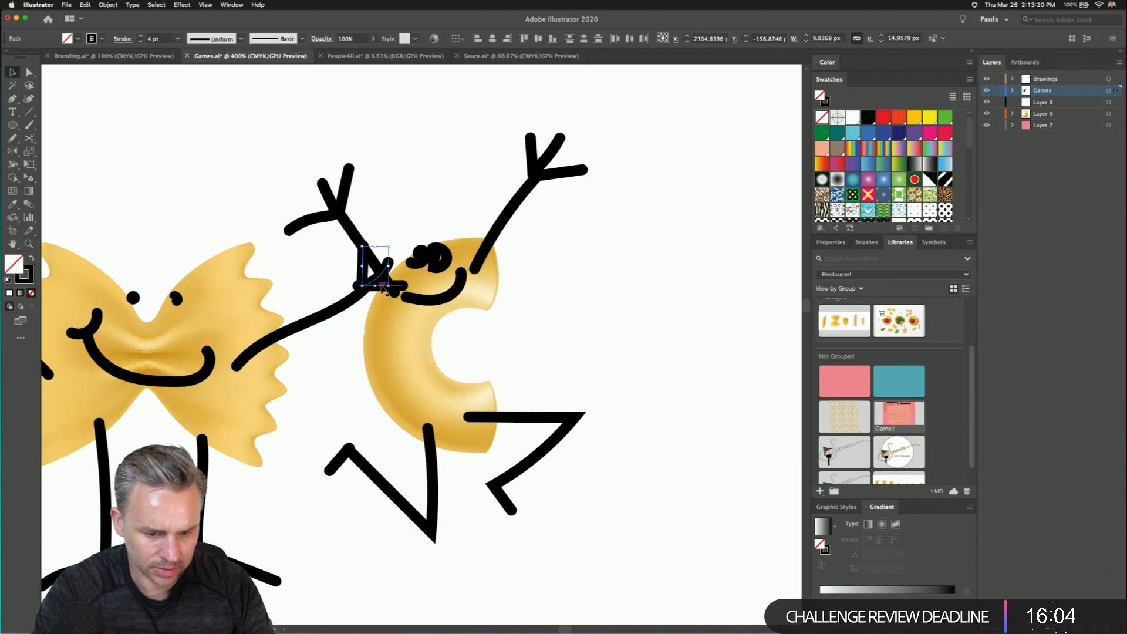
shift+click(335, 313)
scroll(411, 340, left, 10)
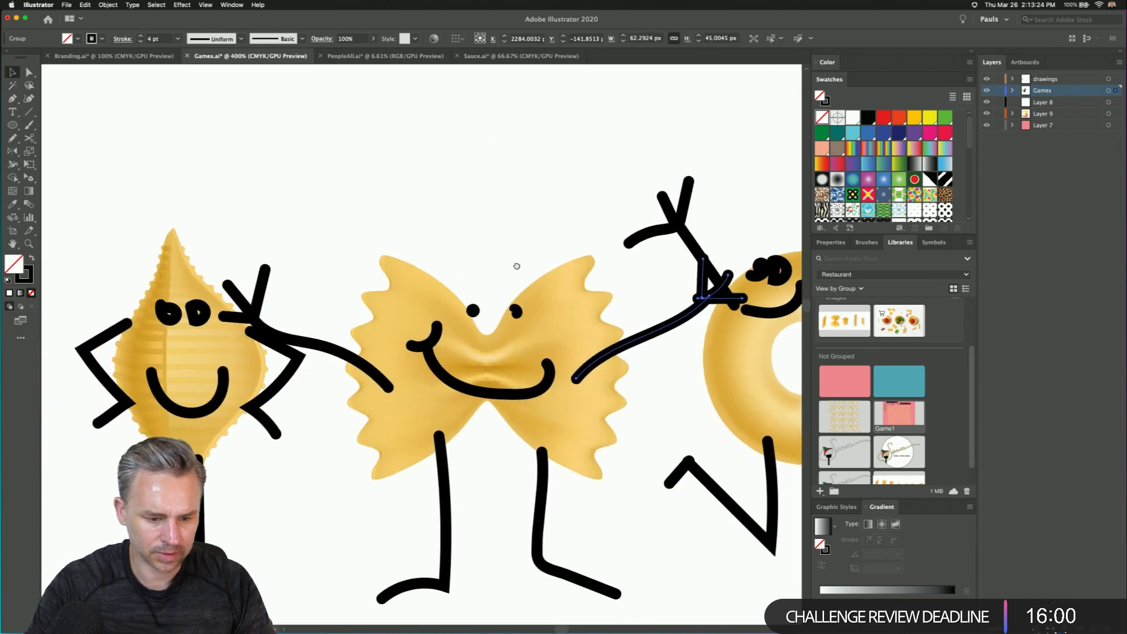
- Lower both eyes of the bow-tie character closer to its smile and raise both grouped arms
click(469, 308)
drag(467, 310, 459, 340)
drag(515, 310, 512, 338)
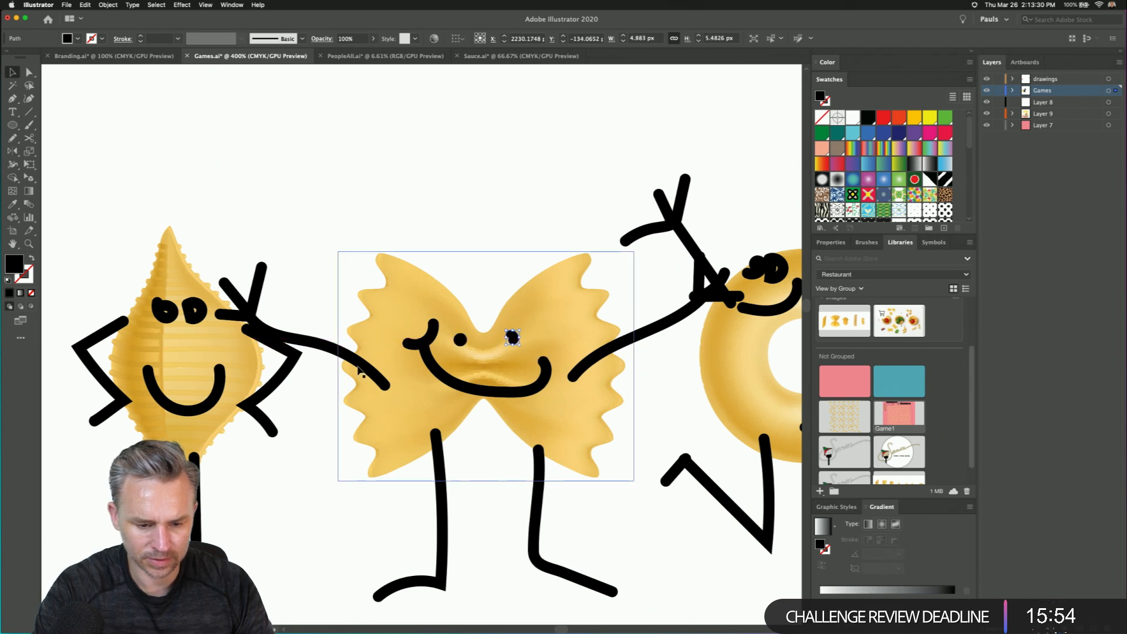
click(292, 332)
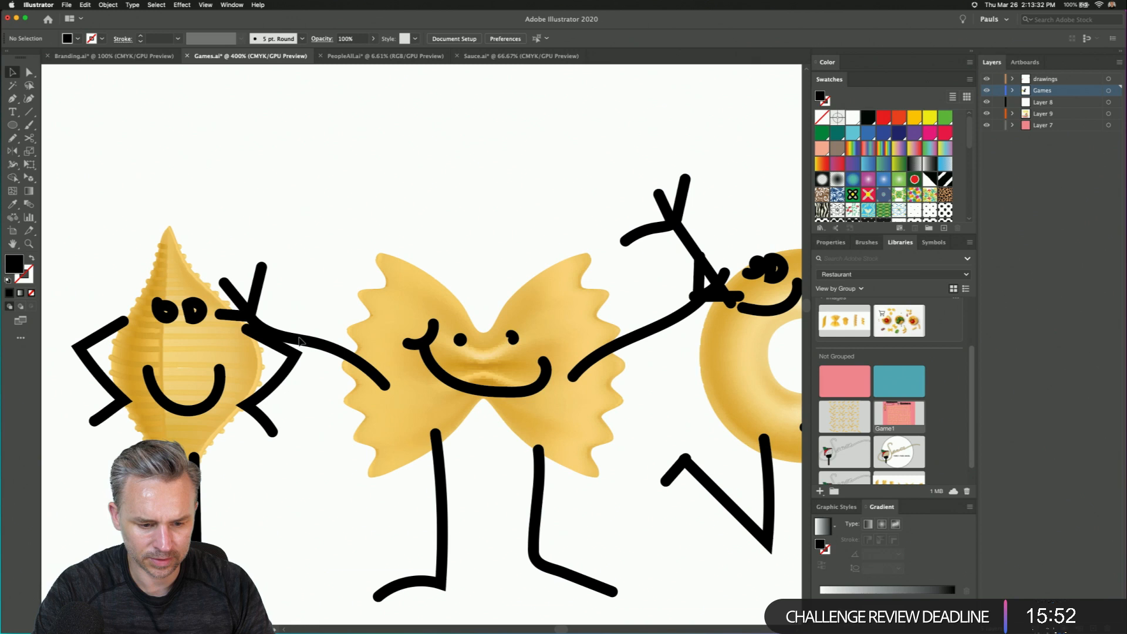
drag(310, 347, 328, 300)
drag(640, 333, 639, 304)
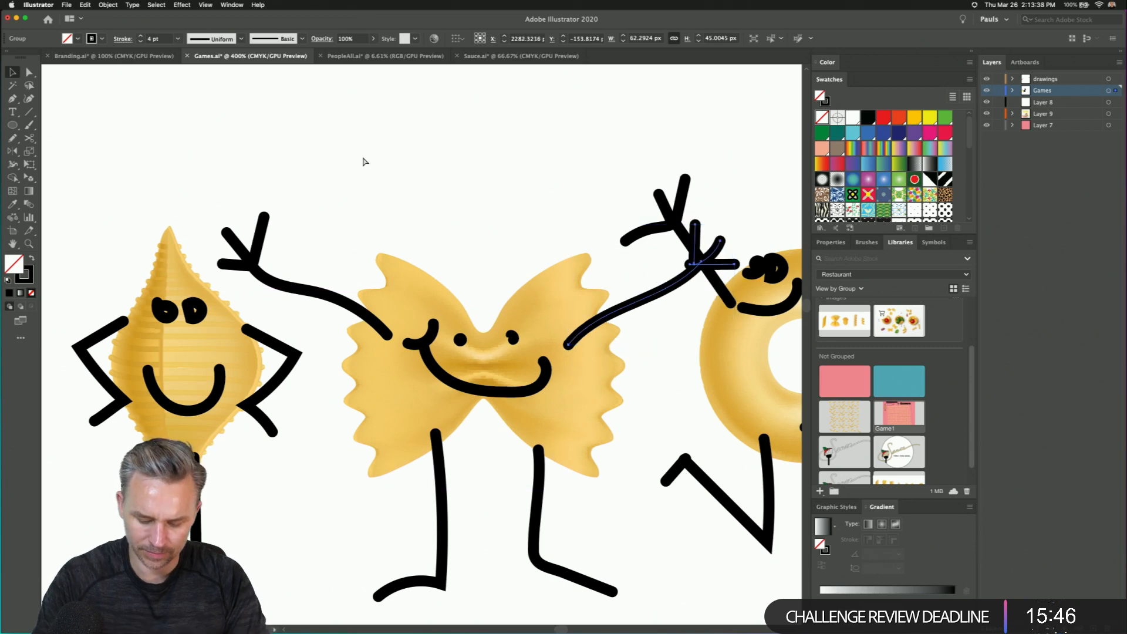
- Duplicate the first penne character's face, arms and legs onto the plain tube-shaped pasta piece and nudge them into place
key(super+minus)
key(super+minus)
key(super+minus)
key(super+minus)
scroll(362, 157, left, 6)
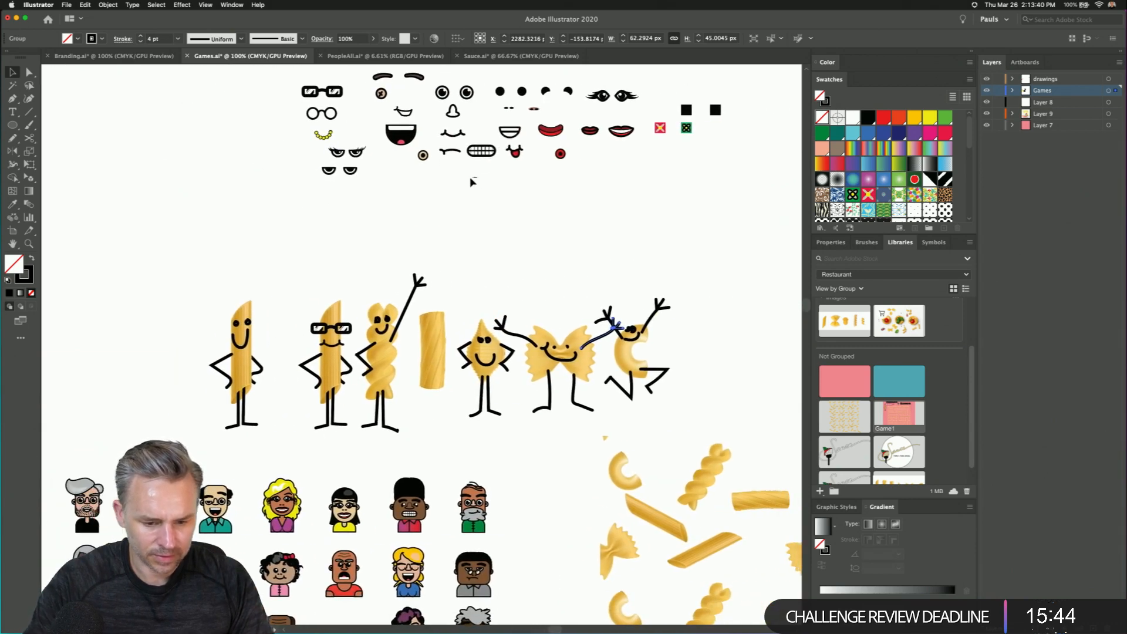
drag(264, 440, 265, 442)
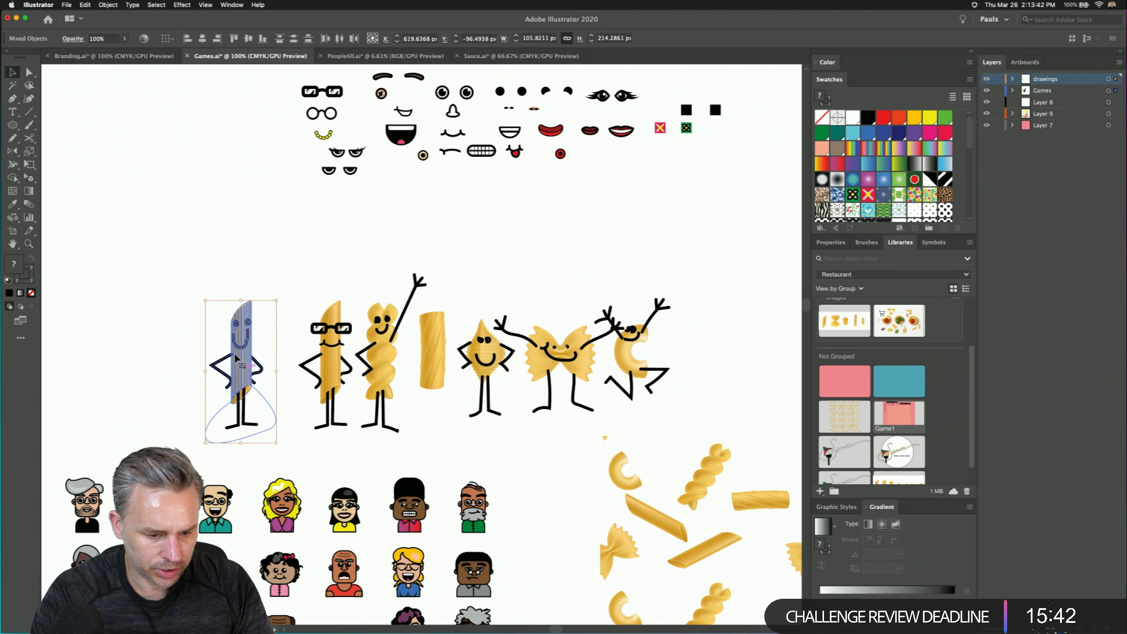
shift+click(236, 366)
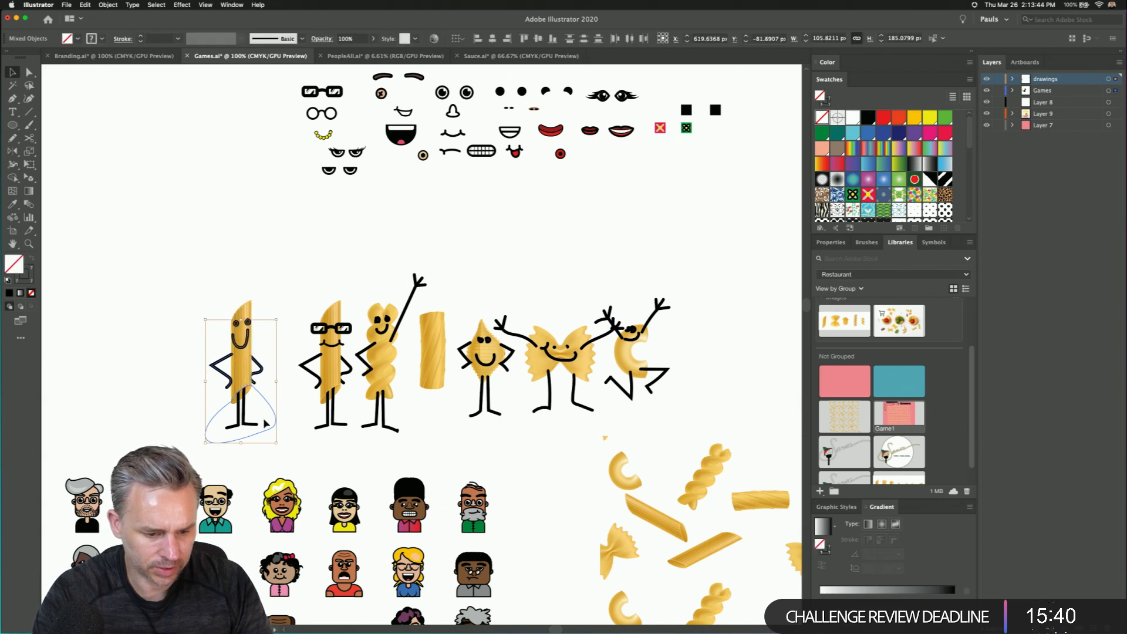
drag(217, 368, 409, 393)
key(Up)
key(Up)
key(Up)
key(Up)
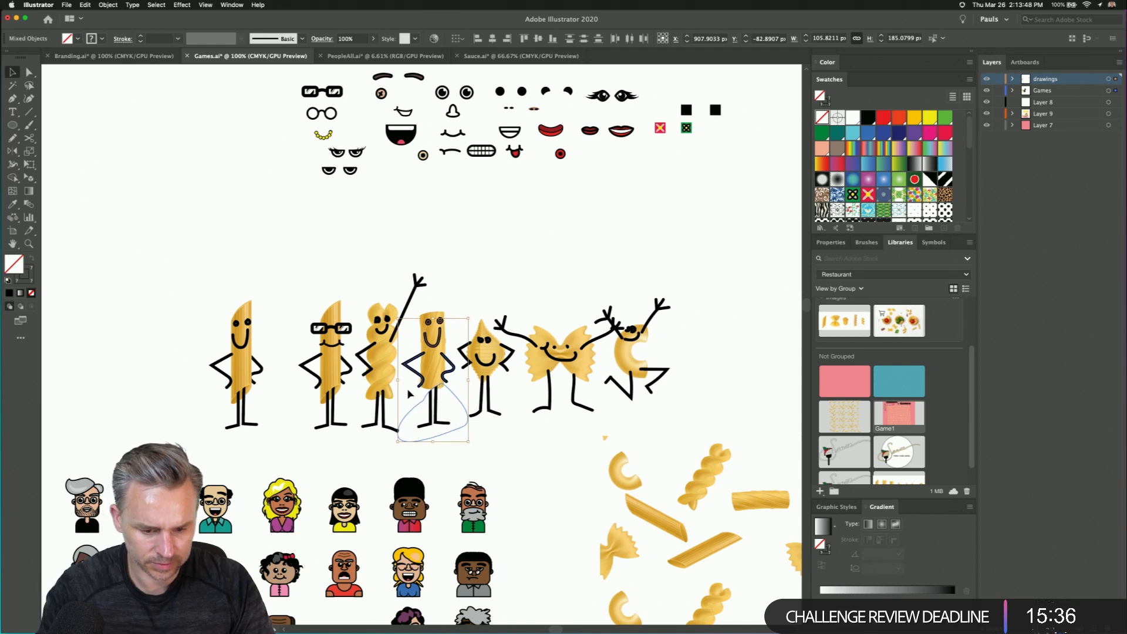
key(Left)
click(495, 471)
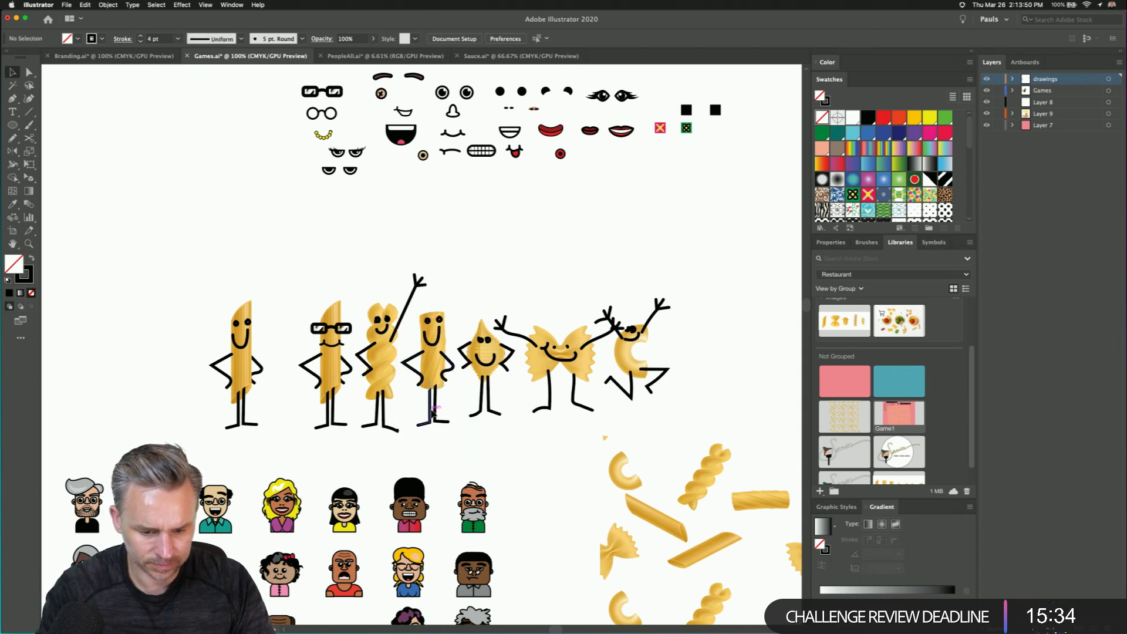
- Ungroup the copied legs on the tube-shaped character and delete the stray curved outline around them
click(430, 412)
right_click(430, 413)
click(444, 484)
click(411, 433)
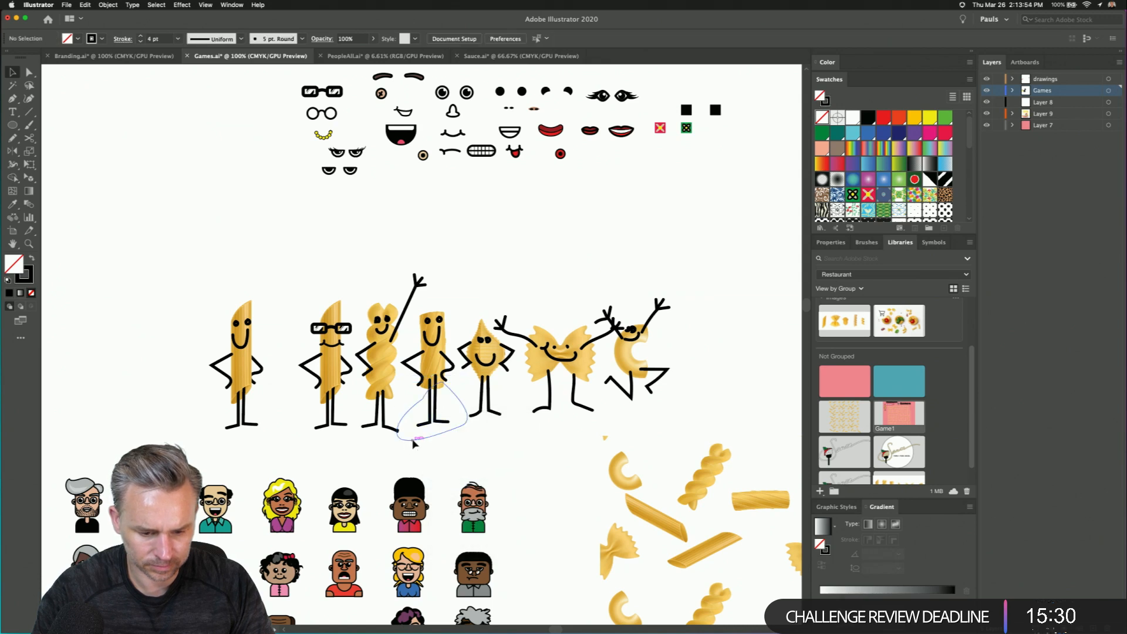
click(412, 440)
key(Delete)
click(437, 414)
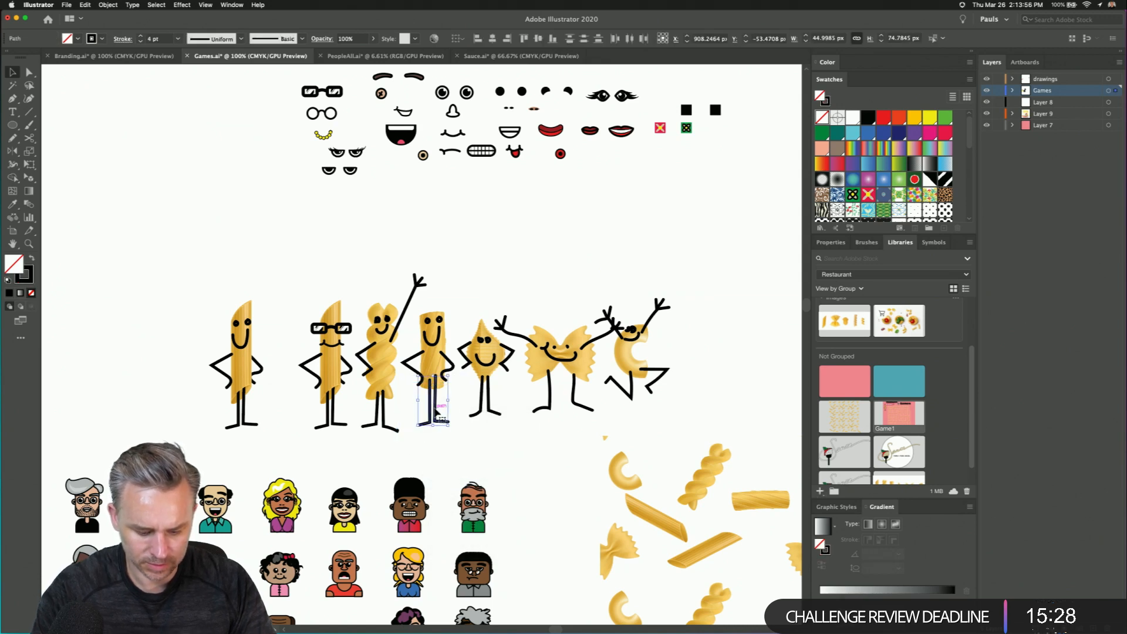
- Delete the tube-shaped character's copied smile and move its eyes slightly lower
click(425, 305)
click(432, 344)
key(Delete)
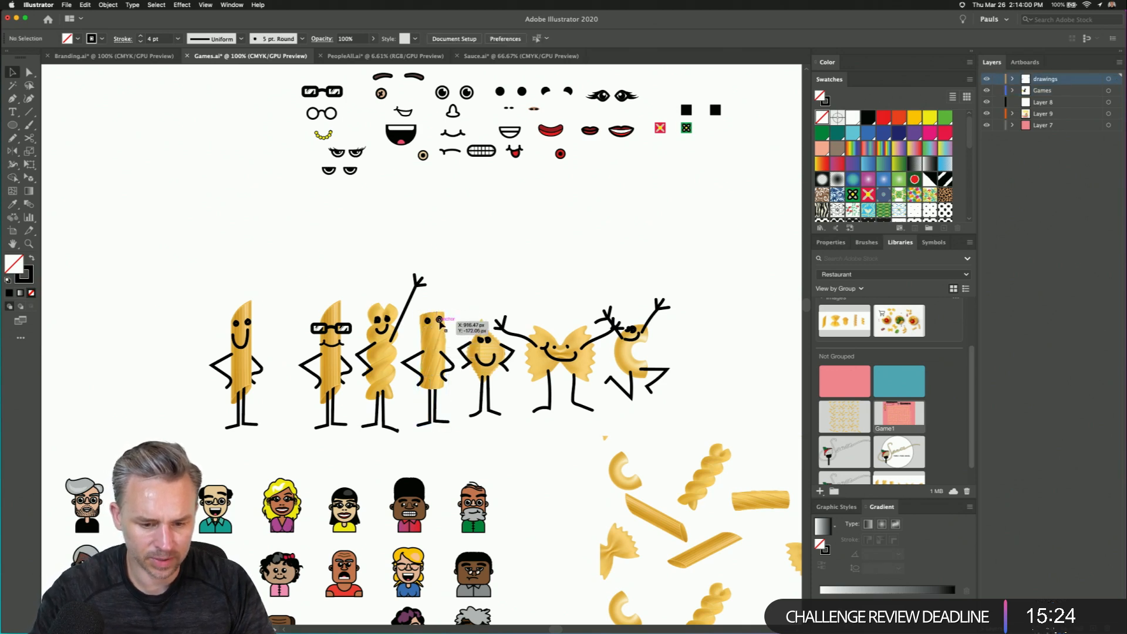
drag(439, 330, 439, 327)
click(441, 287)
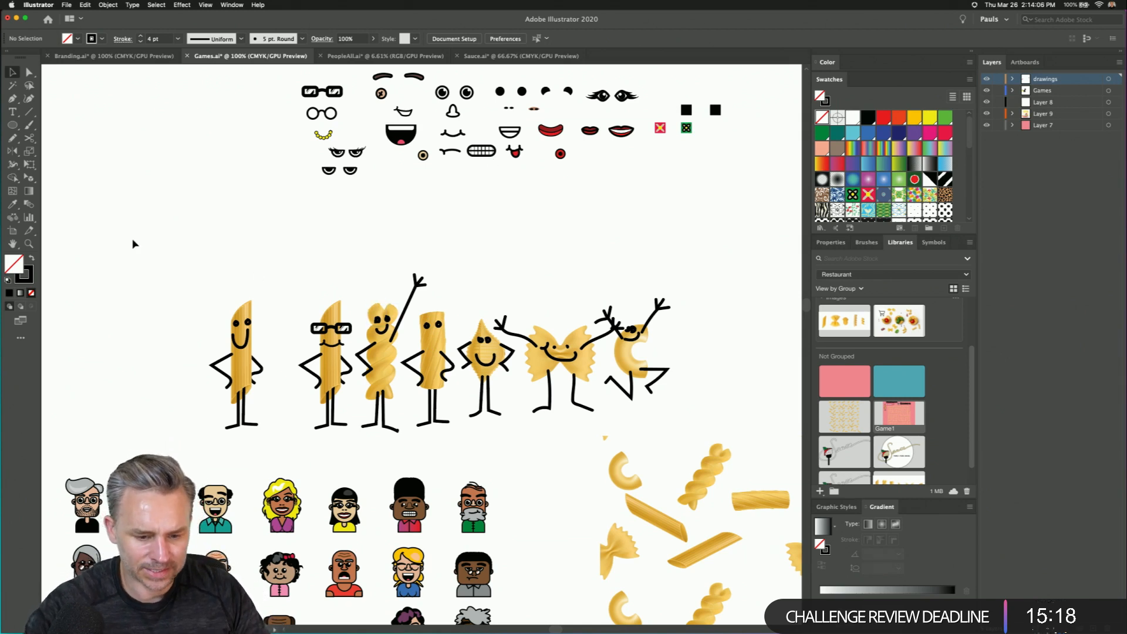
drag(224, 282, 142, 263)
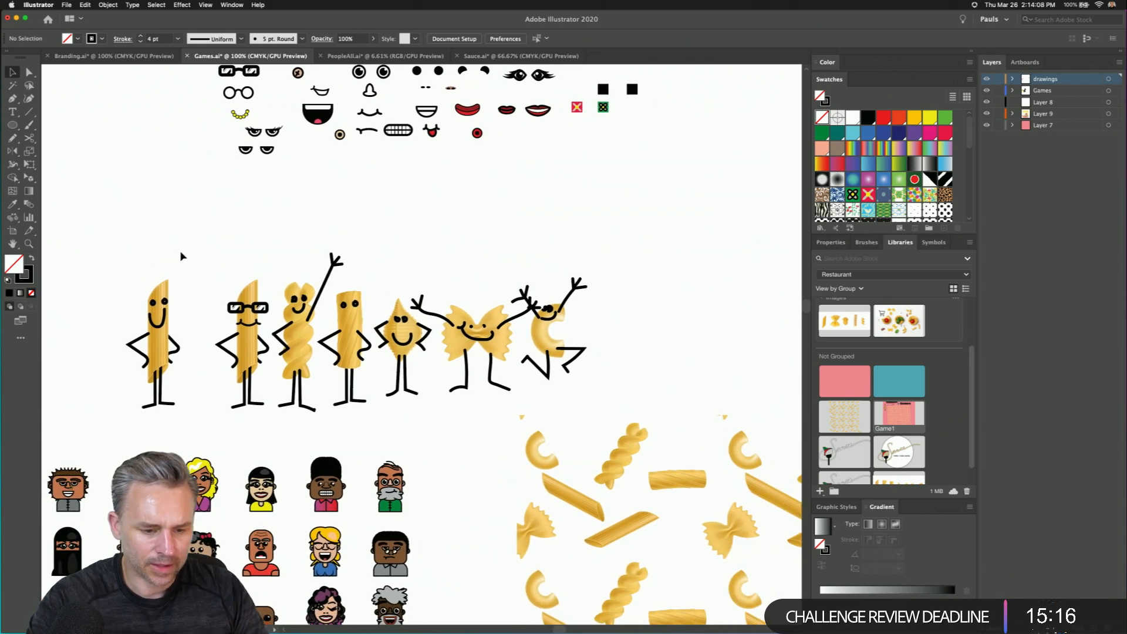
- Move the glasses-wearing penne character out of the row and shift the smiling penne character into the gap
drag(244, 352, 736, 230)
drag(660, 234, 631, 234)
drag(159, 347, 226, 351)
click(443, 241)
scroll(360, 304, right, 6)
scroll(360, 304, up, 3)
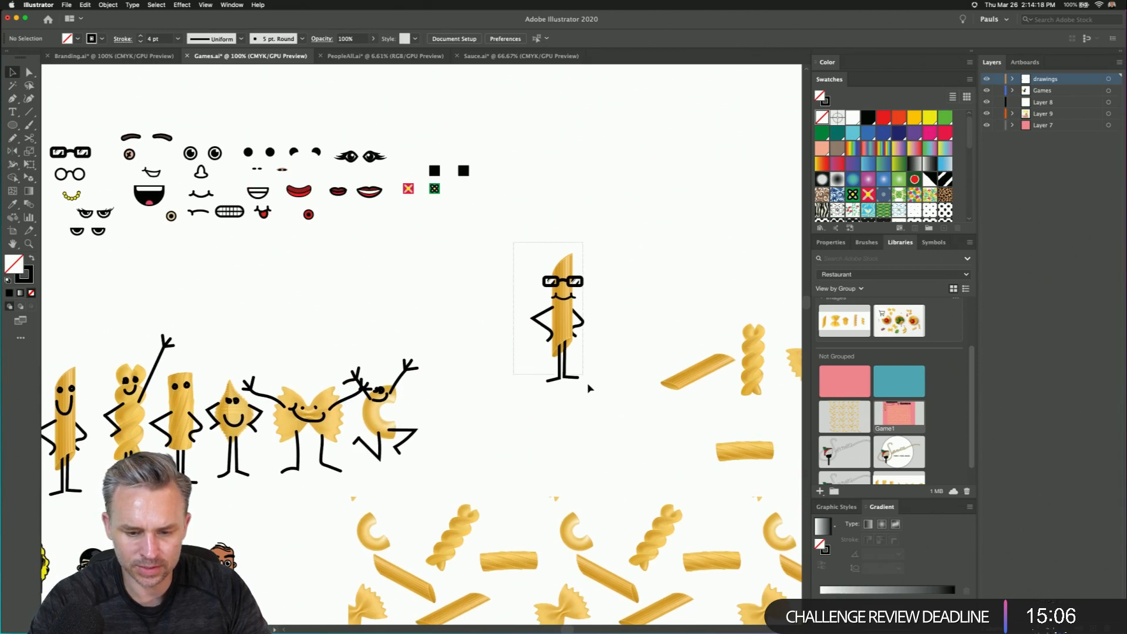
- Move the whole glasses-wearing penne character to the far left, above and beside the row
drag(583, 377, 596, 403)
drag(558, 332, 463, 284)
drag(173, 292, 214, 276)
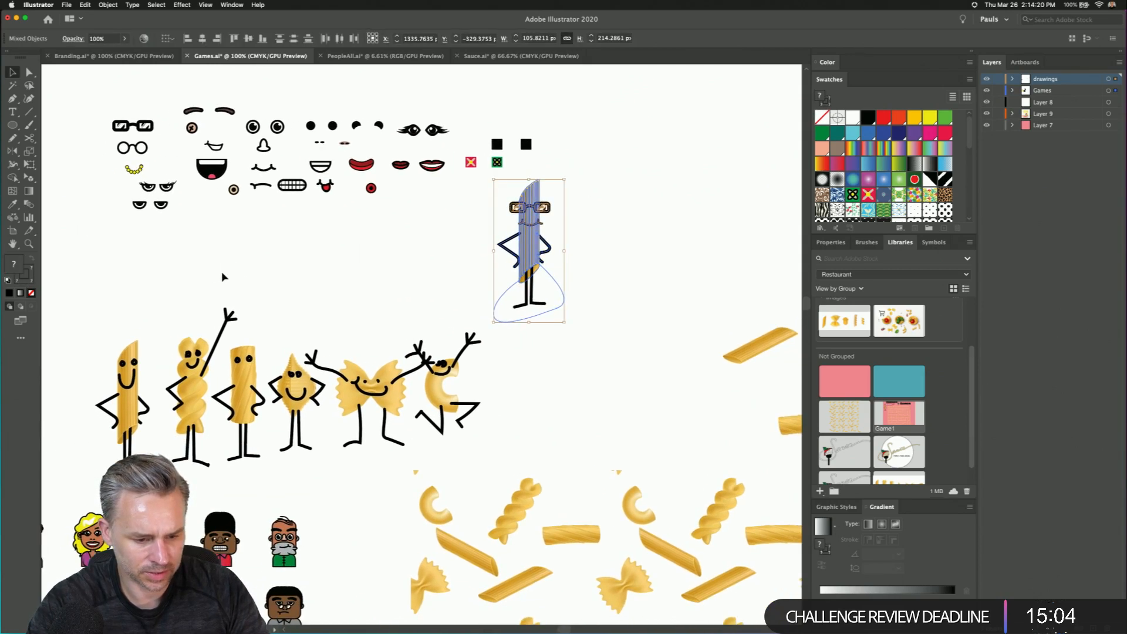
drag(523, 247, 71, 216)
scroll(360, 306, left, 5)
drag(360, 306, 355, 310)
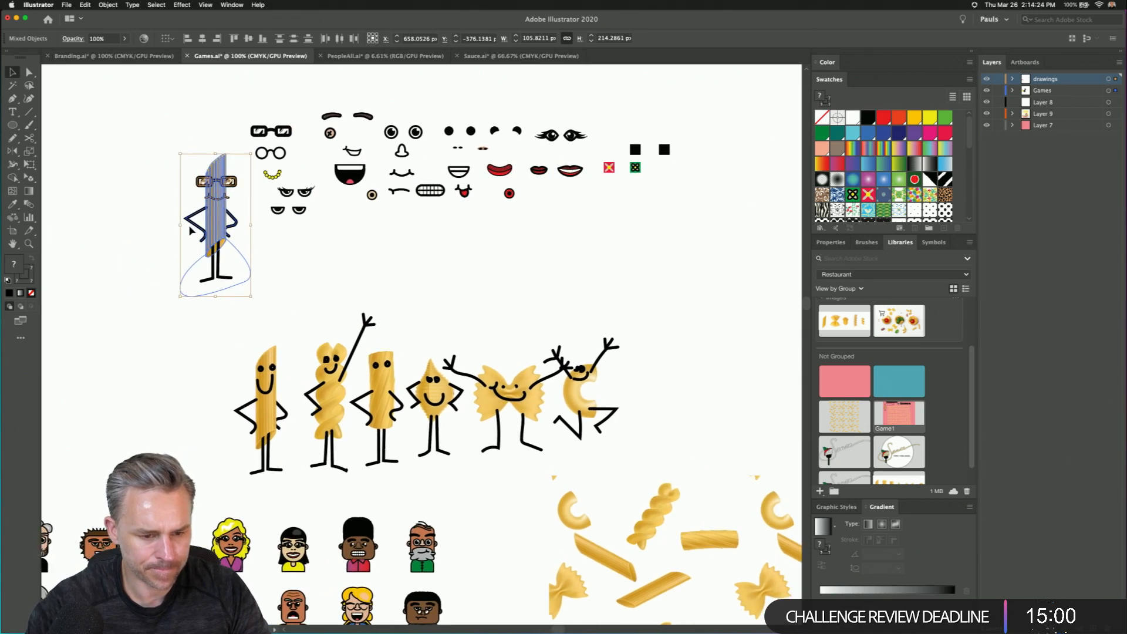
drag(214, 234, 136, 279)
- Move the set of loose eyes, mouths and glasses higher to free space above the character row
drag(231, 102, 268, 214)
drag(262, 154, 264, 111)
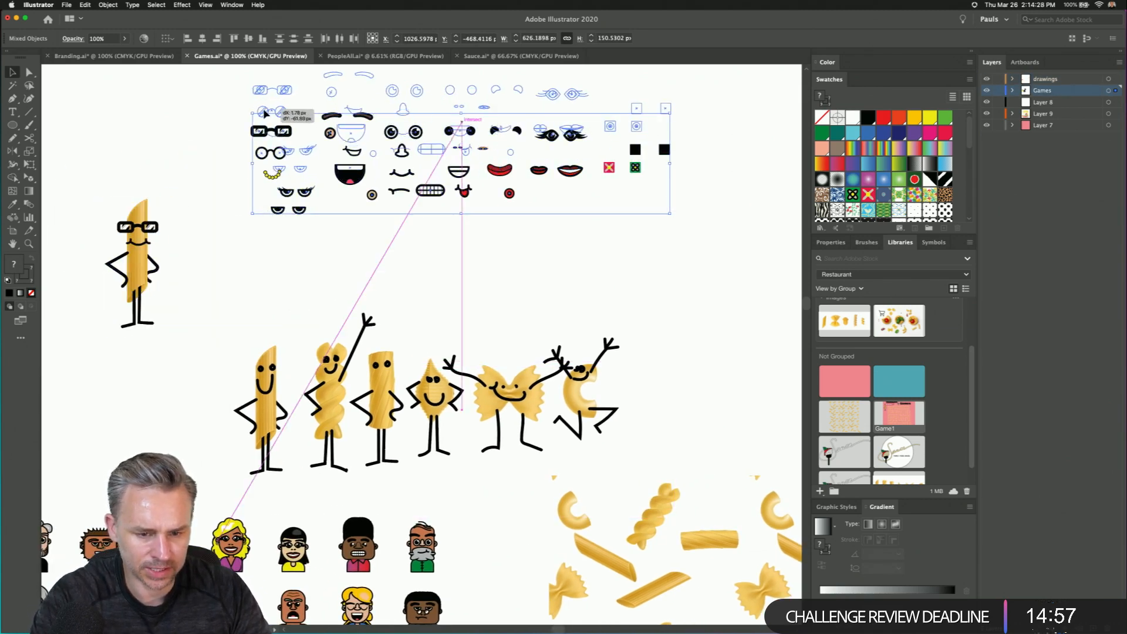
click(228, 296)
- Duplicate the row of six pasta characters directly above the original row
drag(612, 453, 267, 429)
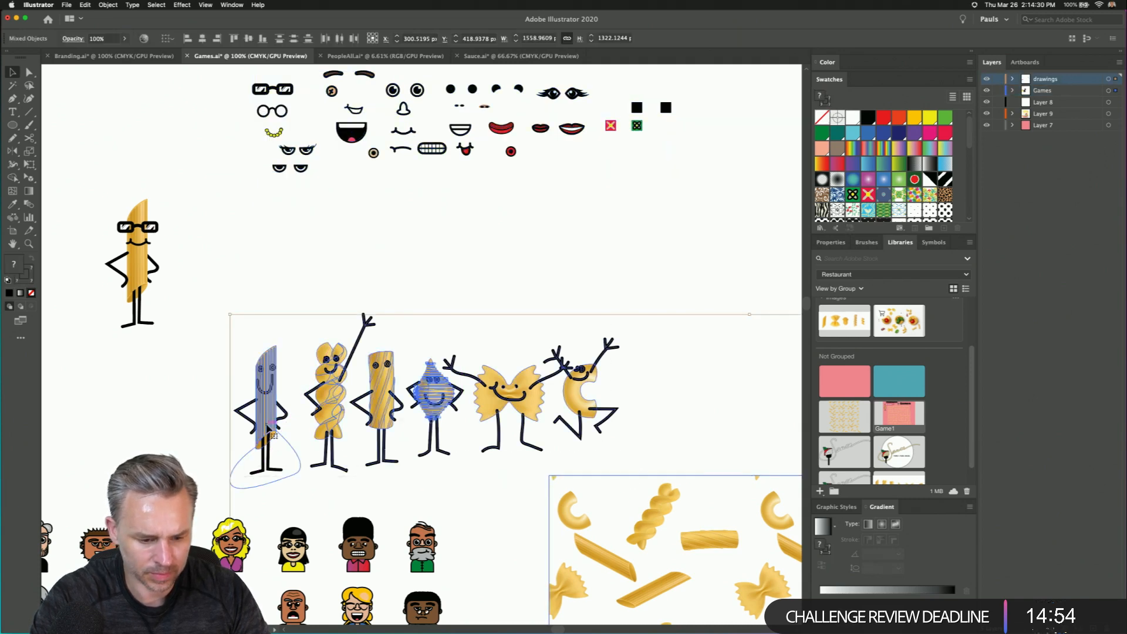
click(241, 284)
drag(229, 304, 618, 446)
drag(269, 413, 269, 266)
- Move the black glasses from the far-left penne onto the copied row's first penne and delete its dot eyes
click(206, 162)
drag(206, 162, 188, 232)
key(super+plus)
drag(136, 277, 212, 282)
click(273, 346)
key(Delete)
drag(69, 359, 256, 361)
- Replace the copied penne's deep smile with the narrow smile from the far-left penne
click(262, 383)
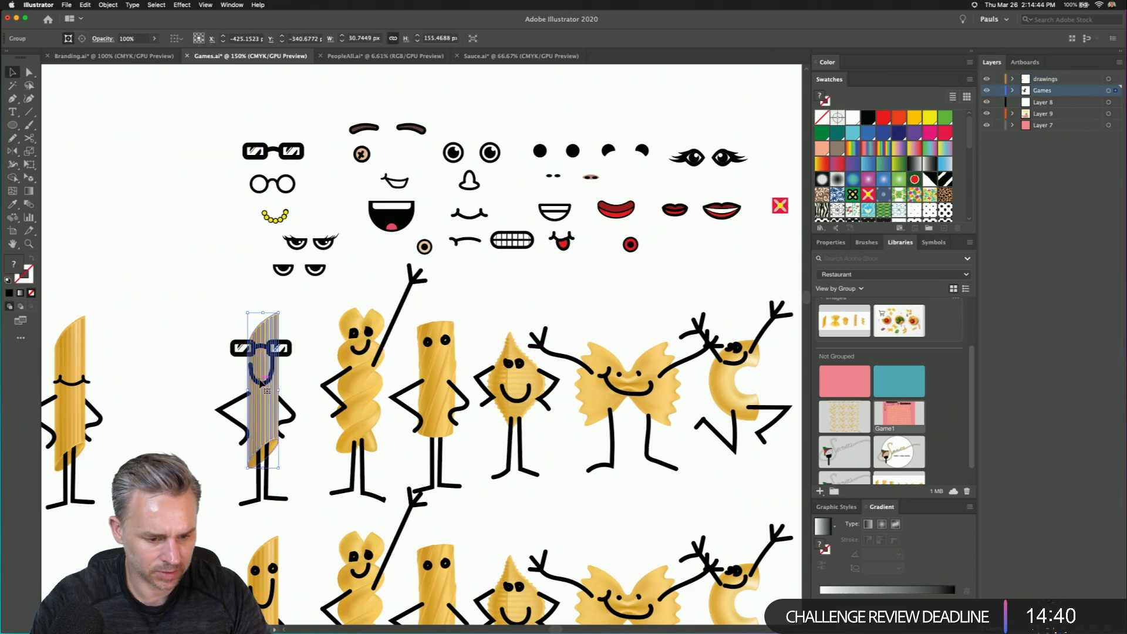
click(204, 381)
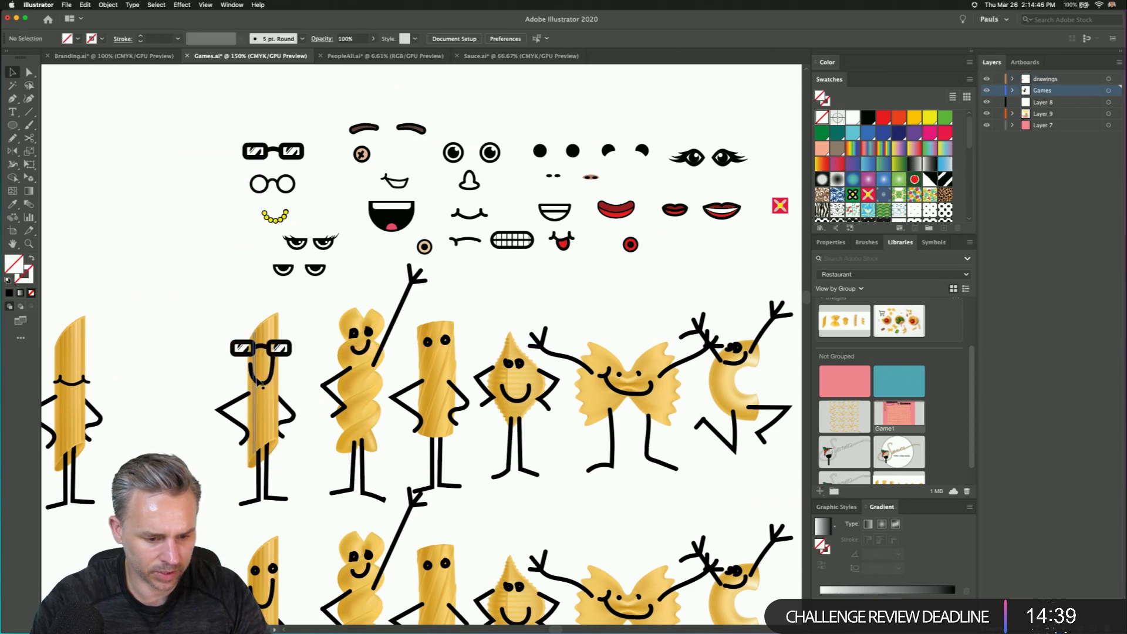
click(257, 382)
drag(84, 385, 268, 378)
- Delete the upper spiral character's right-hand eye and undo the deletion of its pasta body
click(355, 353)
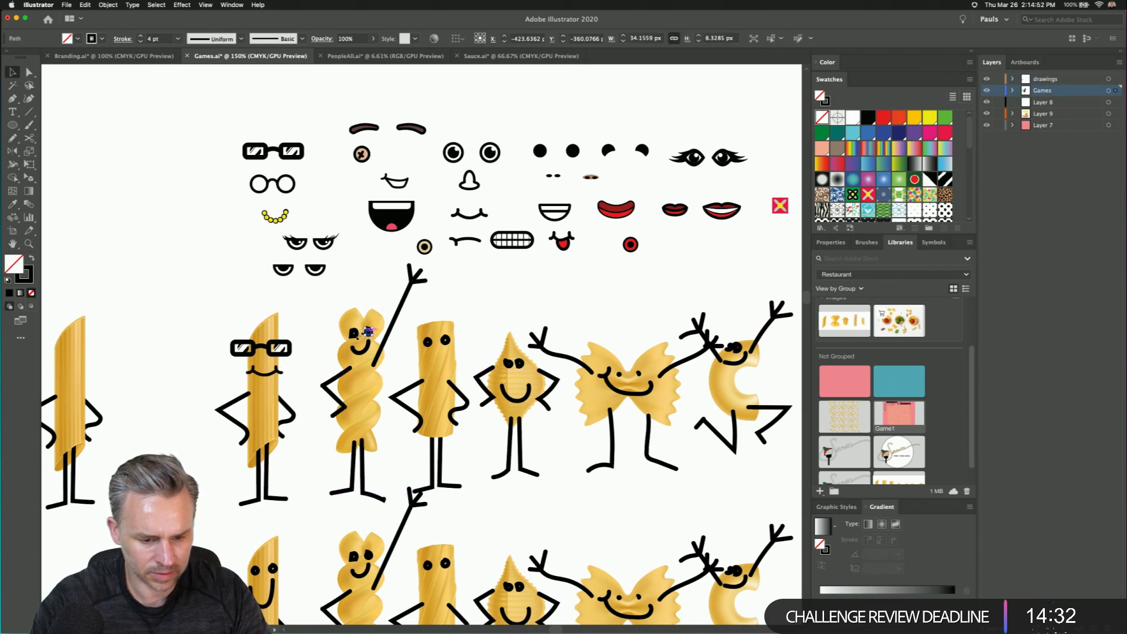
key(Delete)
key(super+z)
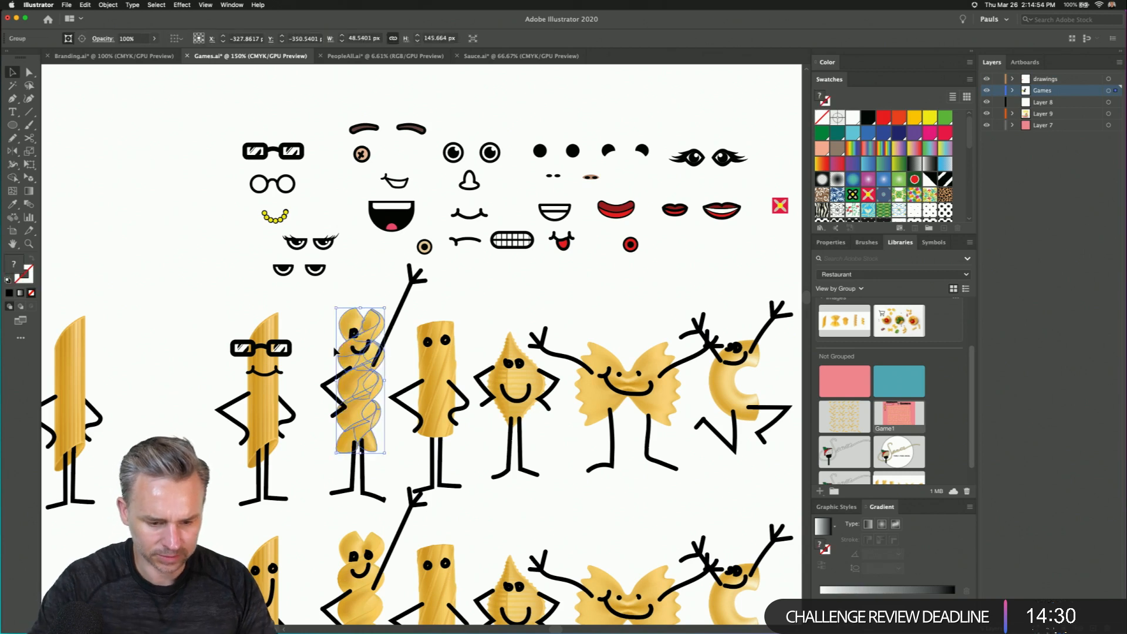
- Select the pasta bodies of the six characters in the upper row and lock them
shift+click(257, 390)
shift+click(435, 376)
shift+click(517, 381)
shift+click(604, 387)
shift+click(733, 389)
click(88, 5)
mouse_move(117, 5)
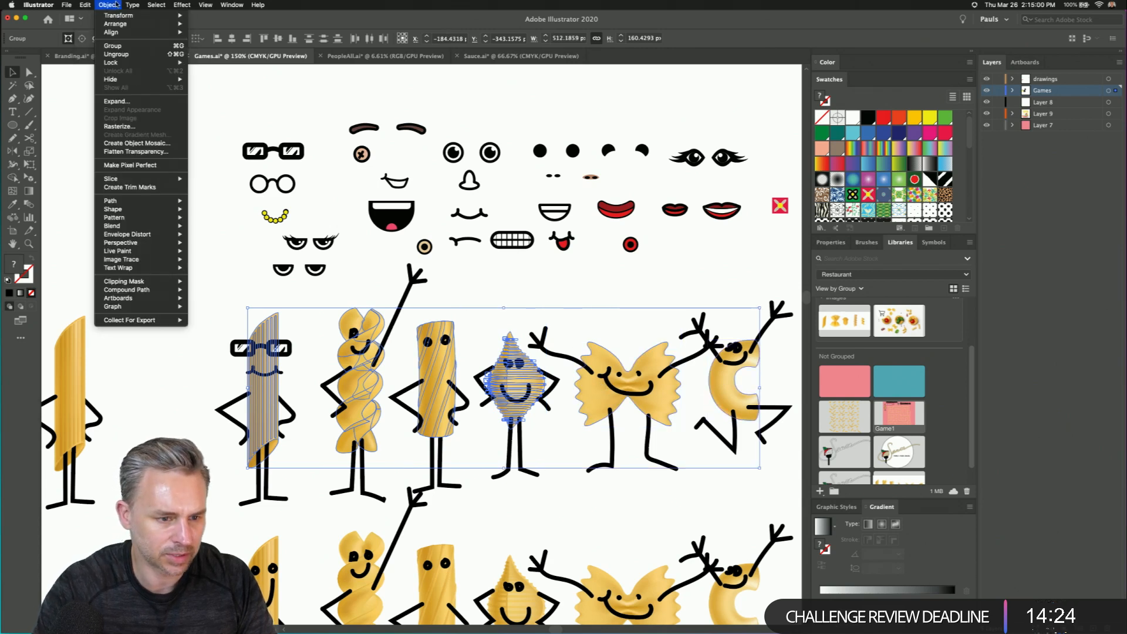
mouse_move(130, 63)
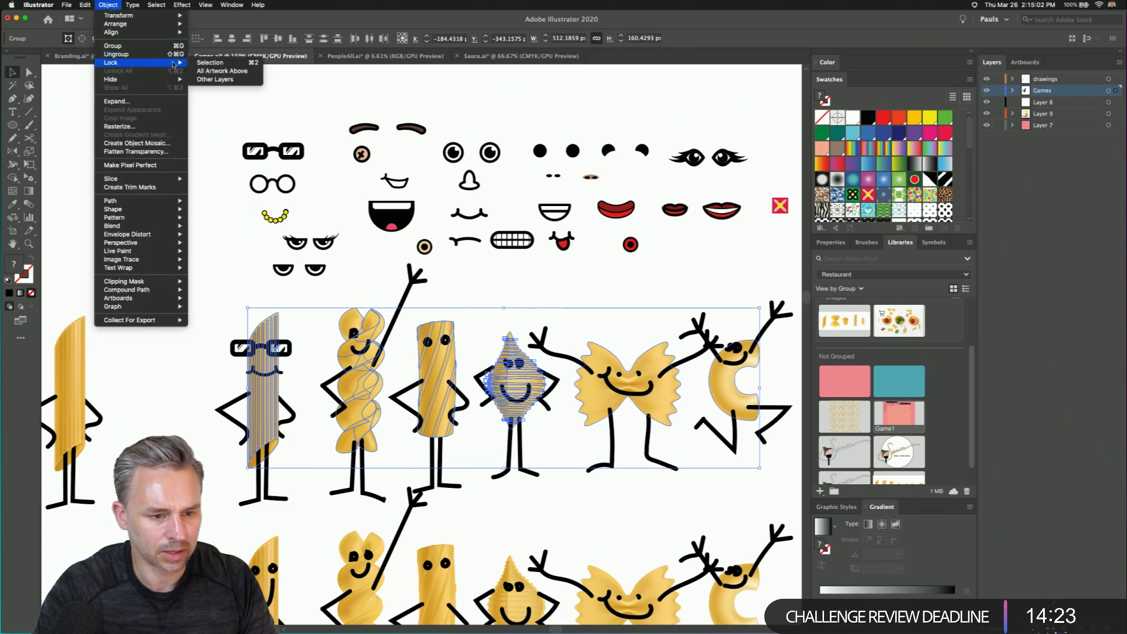
click(208, 64)
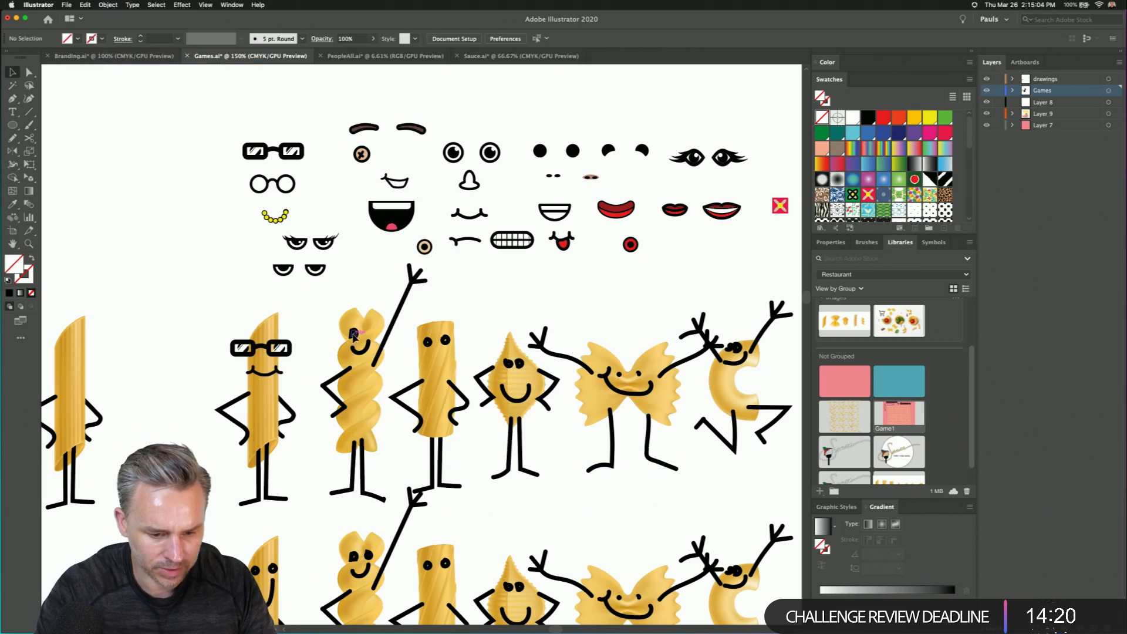
- Replace the upper bow-tie character's line smile with a copy of the big open mouth and bring the mouth to the front
drag(384, 218, 630, 418)
click(626, 392)
key(Delete)
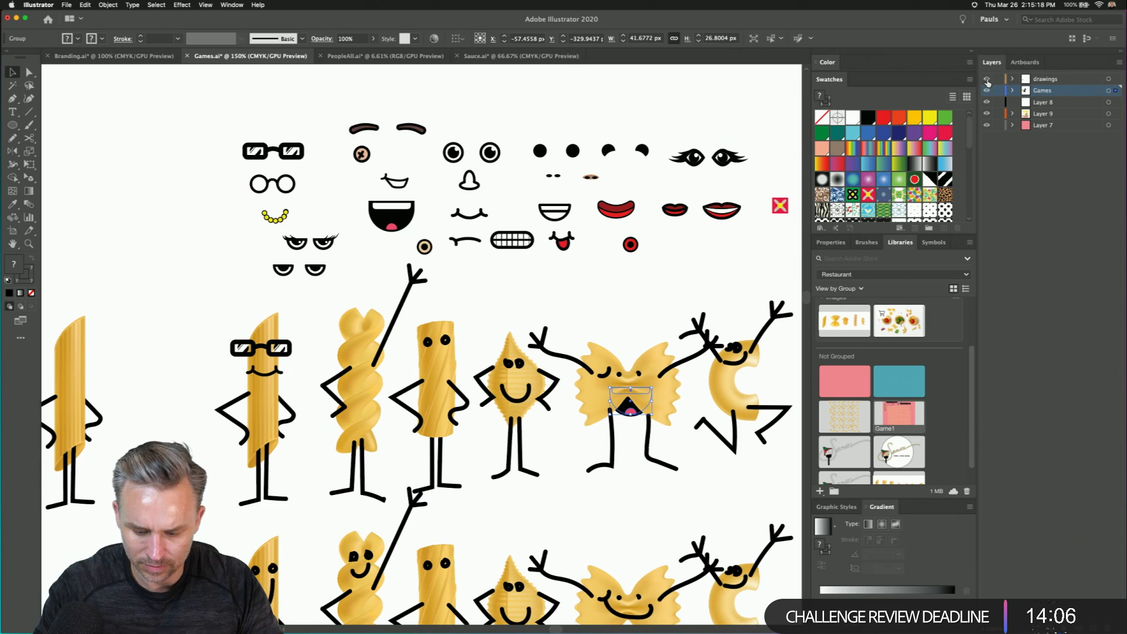
key(super+shift+bracketright)
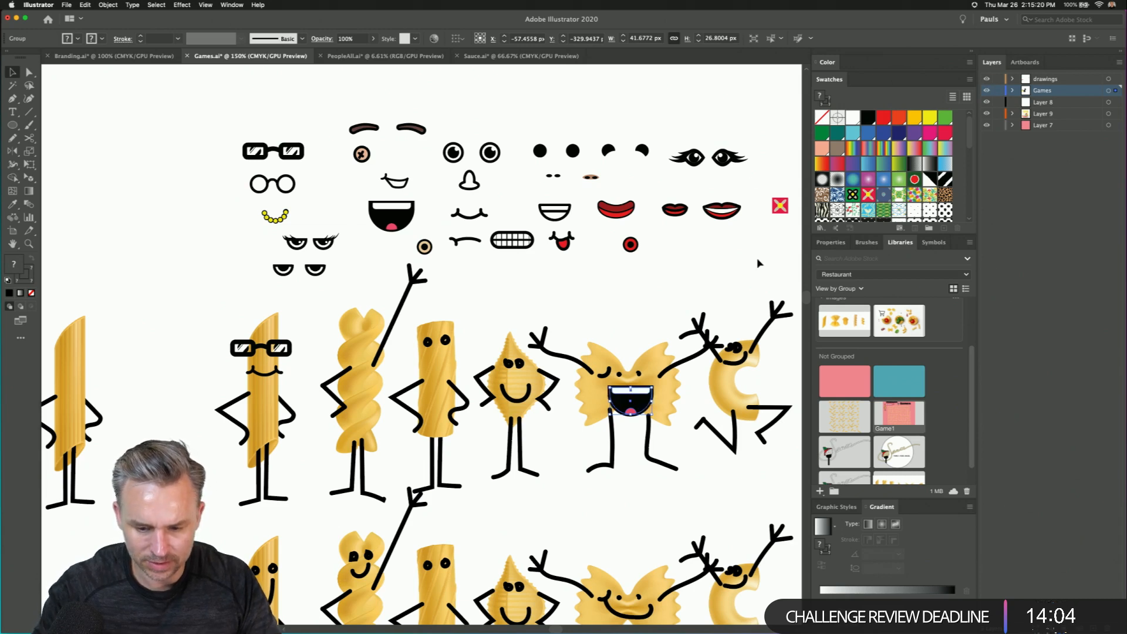
click(591, 329)
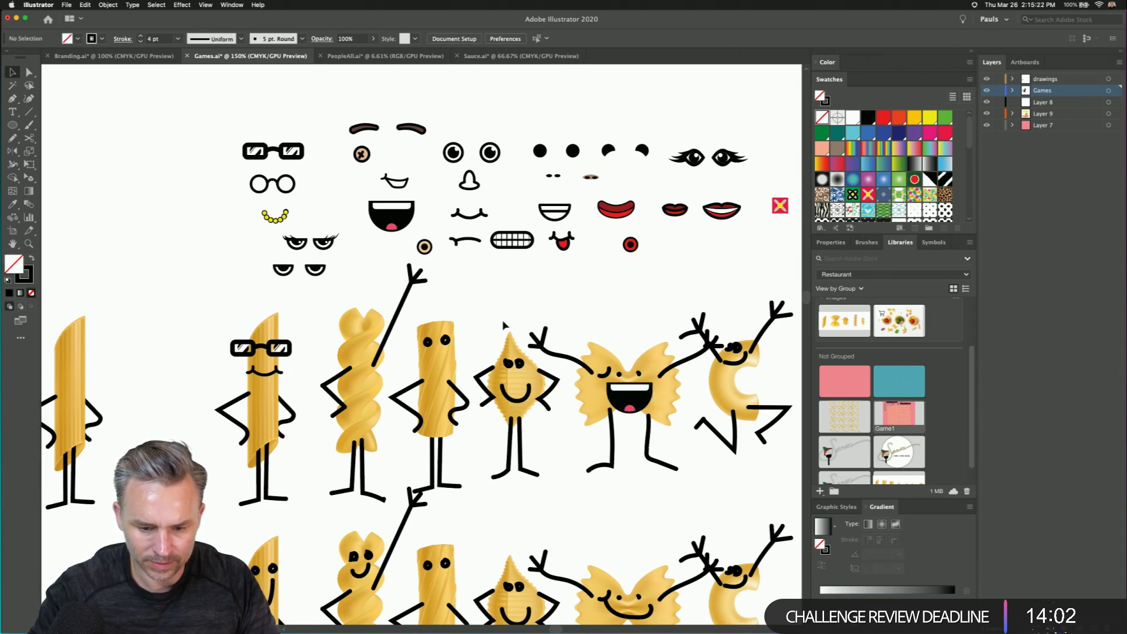
- Delete the smile and eyes of the diamond-shaped character in the upper row
click(515, 402)
key(Delete)
drag(498, 350, 515, 388)
key(Delete)
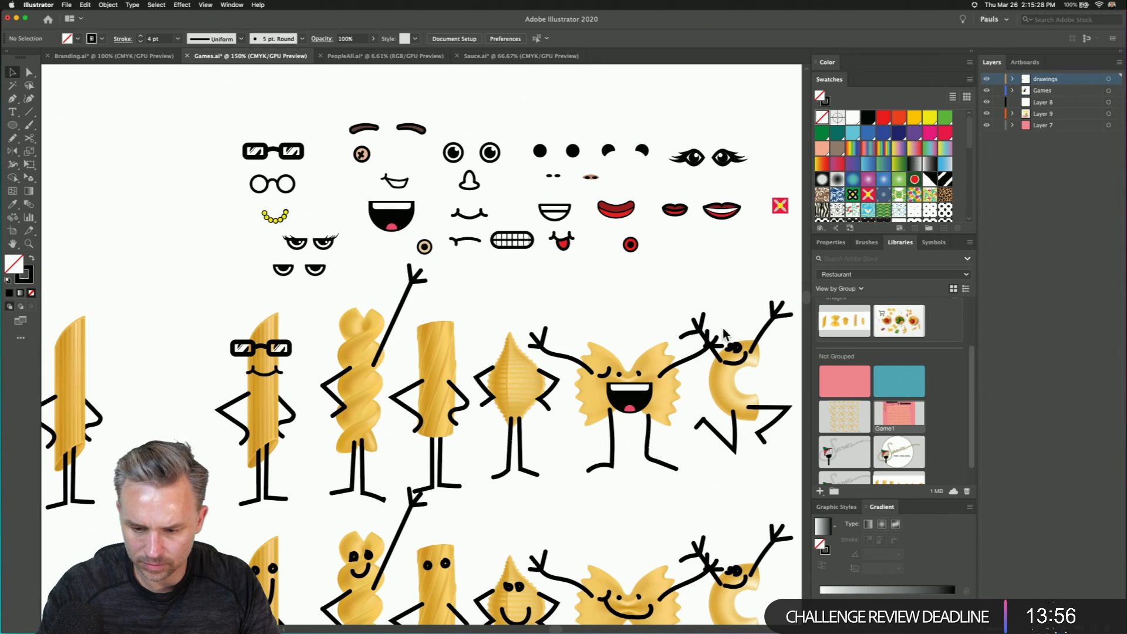
- Ungroup the upper crescent character's line drawing and delete only its face, keeping the arms and legs
click(741, 378)
key(Delete)
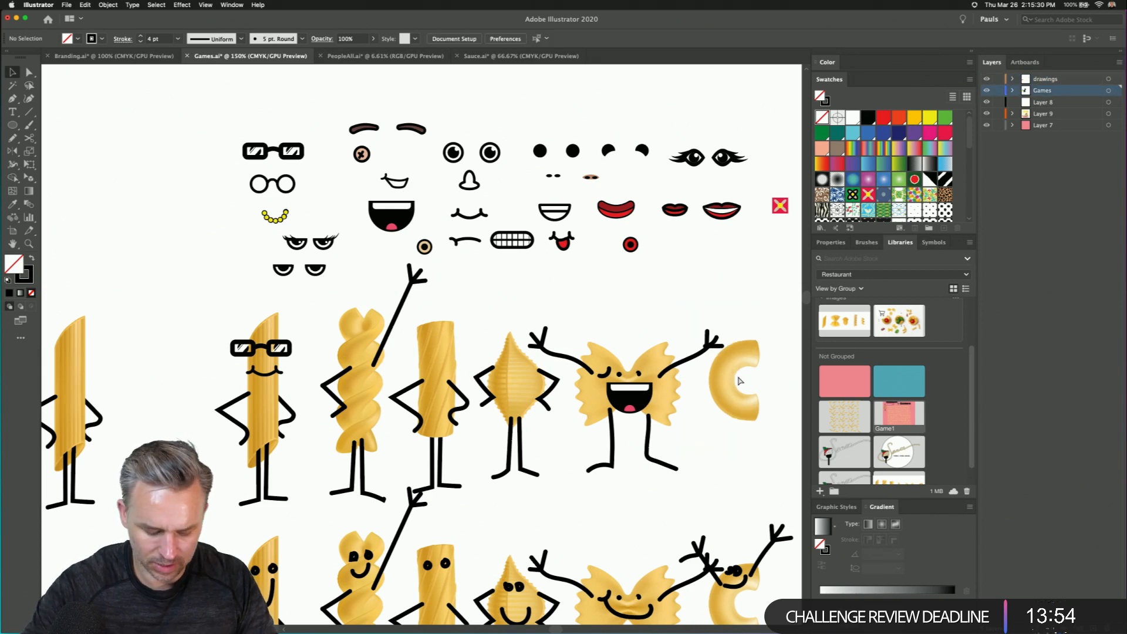
key(super+z)
right_click(734, 348)
click(740, 424)
click(731, 275)
click(743, 376)
key(Delete)
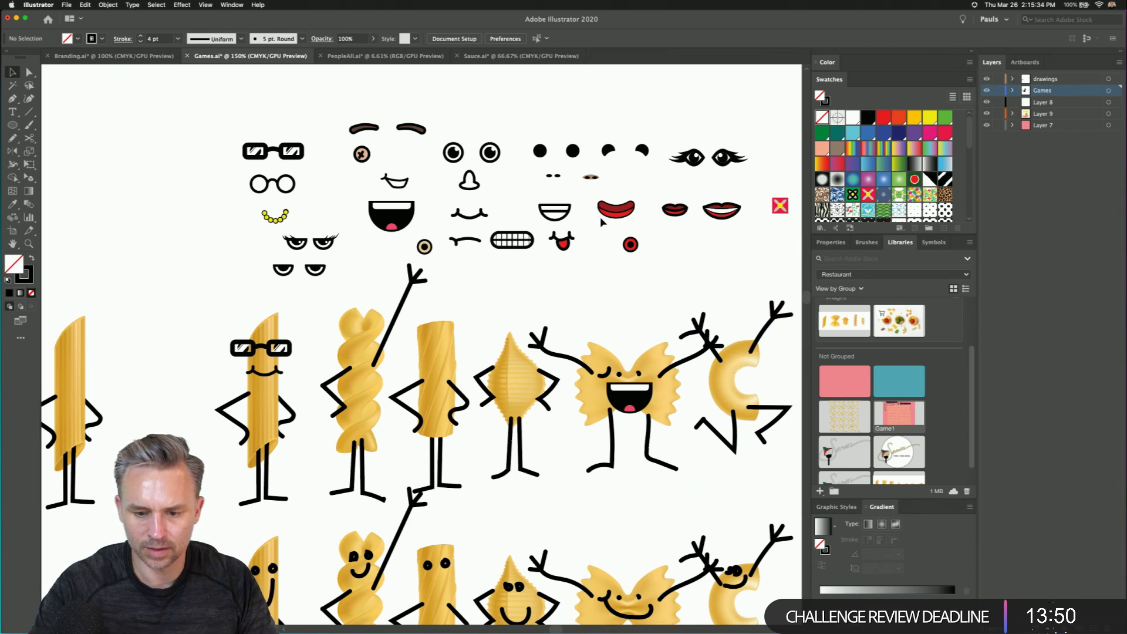
- Move the red lips with white teeth onto the upper spiral character as its mouth
drag(715, 213, 354, 355)
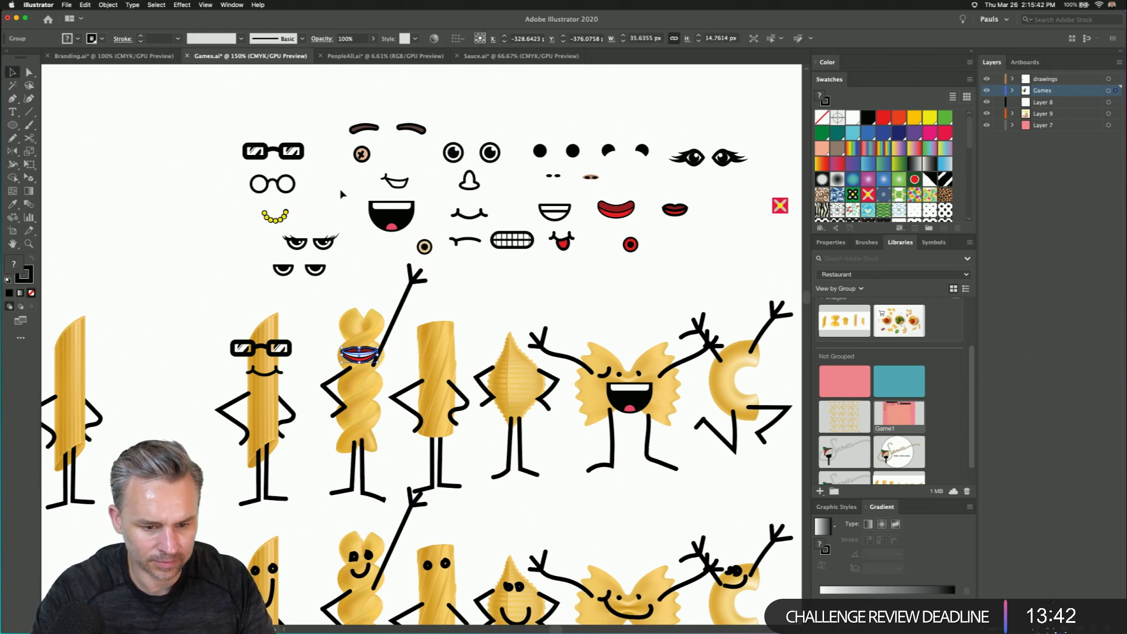
- Try placing the round eyes and a grinning mouth on the upper diamond-shaped character, and undo the moves
drag(455, 154, 501, 379)
shift+click(486, 158)
click(473, 314)
drag(552, 214, 510, 298)
key(super+z)
key(super+z)
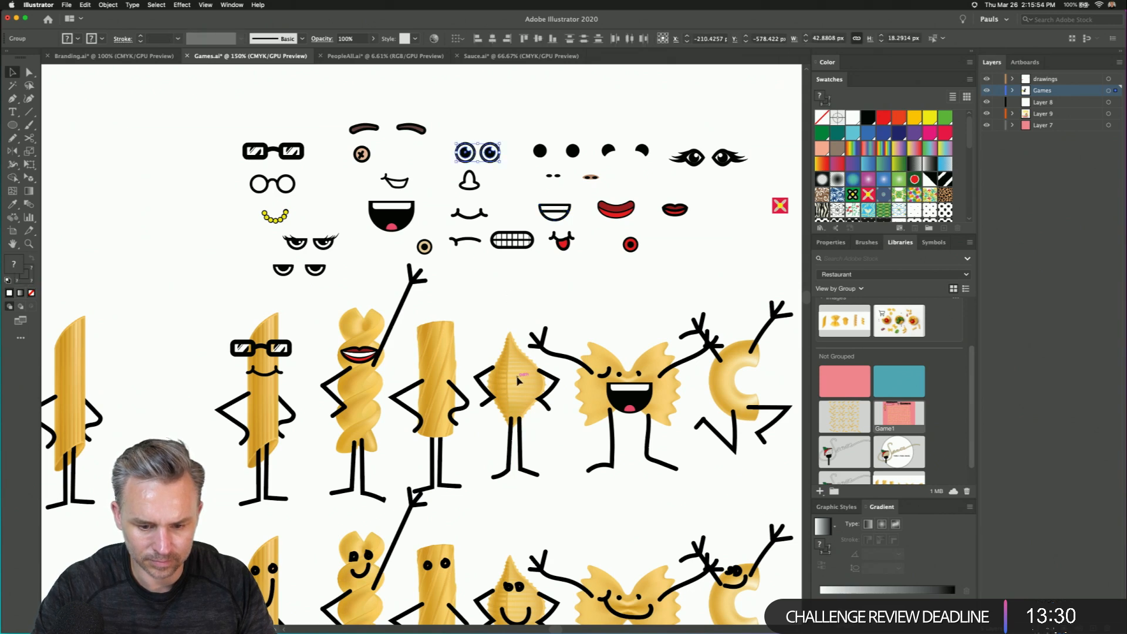
- Select the loose face parts above the characters and bring them to the front
click(515, 376)
click(488, 152)
drag(185, 114, 801, 253)
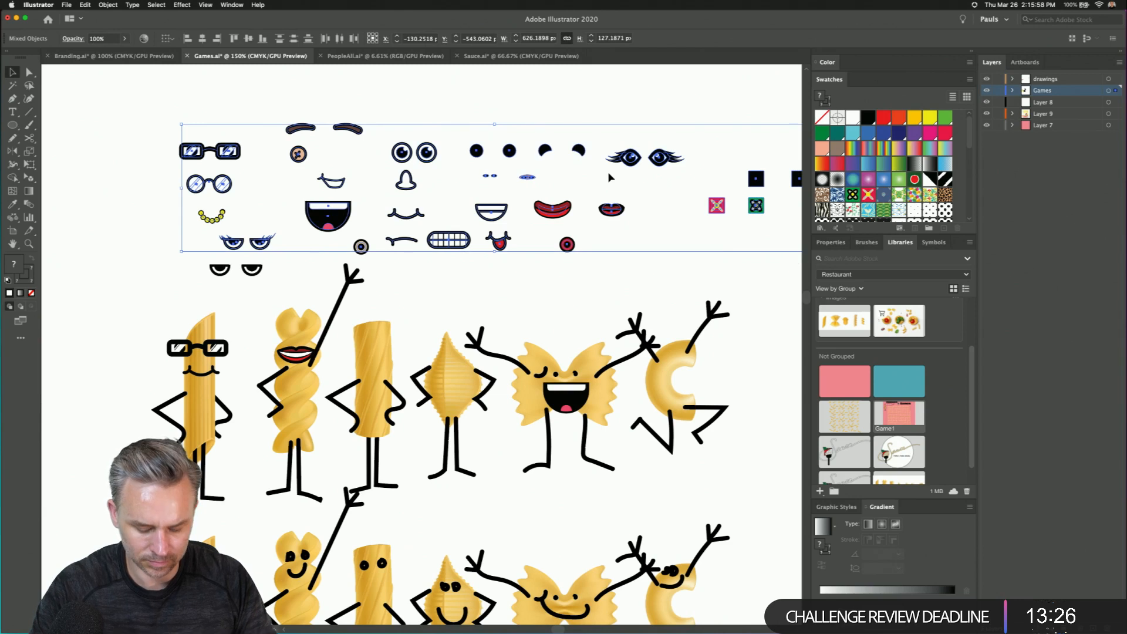
right_click(394, 158)
mouse_move(446, 257)
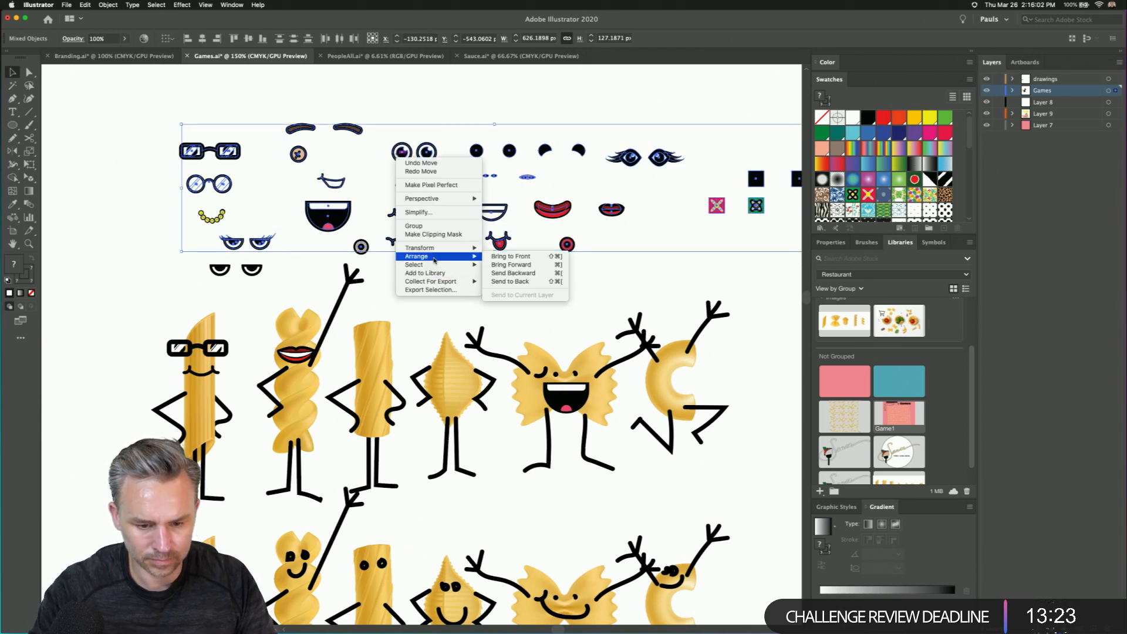
click(509, 257)
click(399, 253)
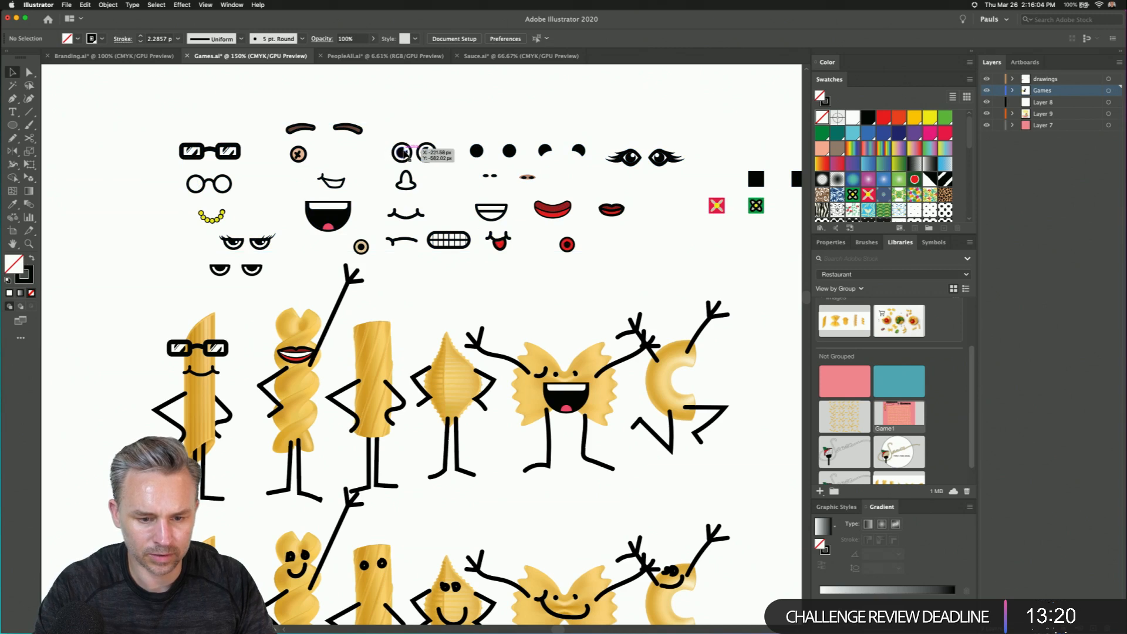
- Place the round wide-open eyes and the toothy grin on the upper diamond-shaped character
click(433, 150)
drag(433, 151, 469, 371)
click(401, 284)
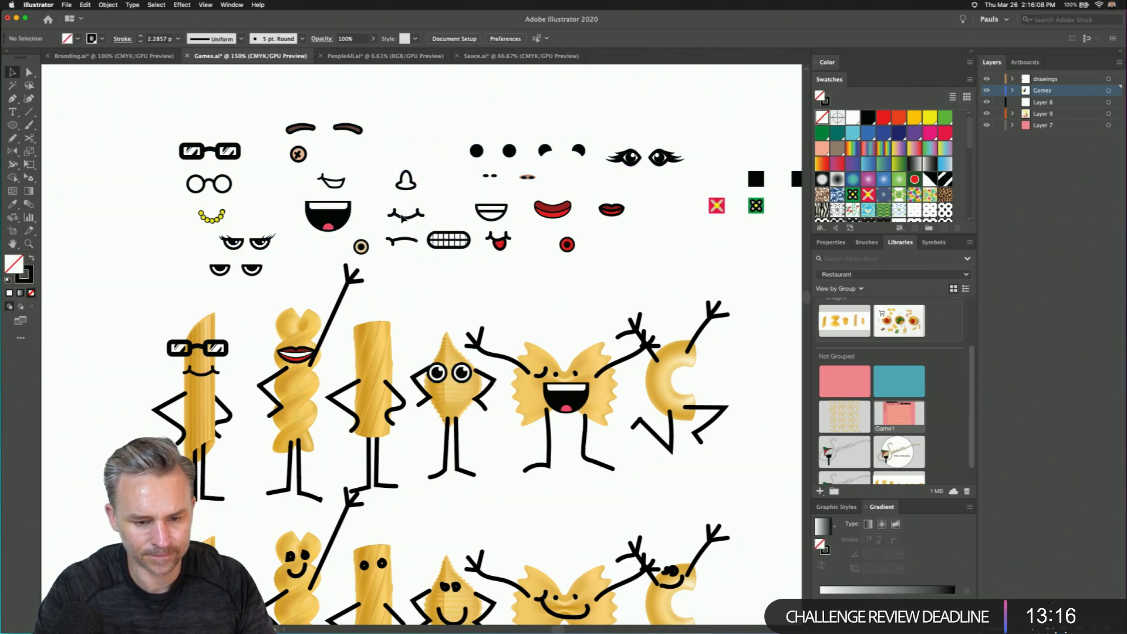
drag(487, 218, 447, 402)
click(486, 289)
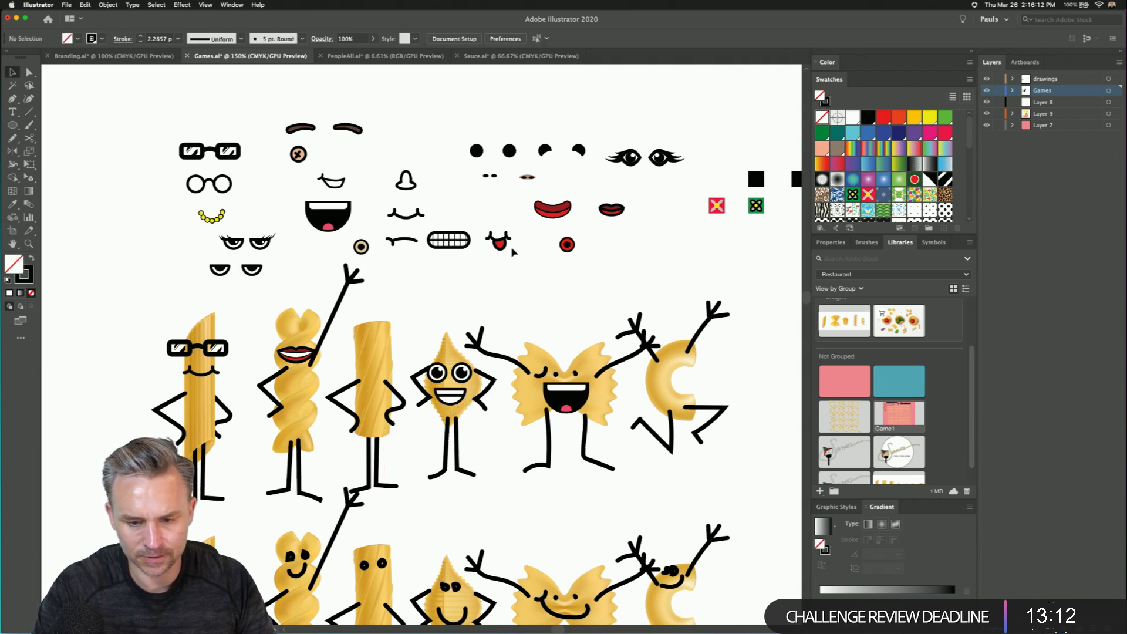
- Place the black cut-out eyes and the clenched-teeth mouth on the upper tube-shaped character
drag(576, 154, 365, 349)
click(333, 360)
click(395, 292)
drag(445, 243, 343, 376)
click(344, 375)
drag(241, 244, 258, 244)
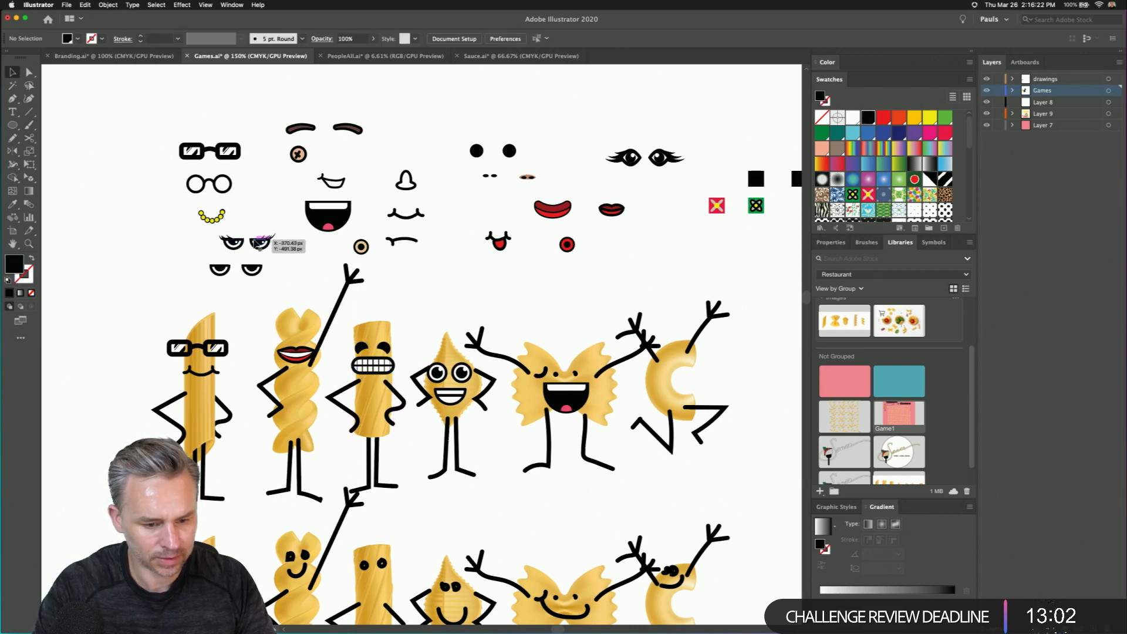
- Place both long-lashed eyes above the lips of the upper spiral character
drag(631, 157, 292, 334)
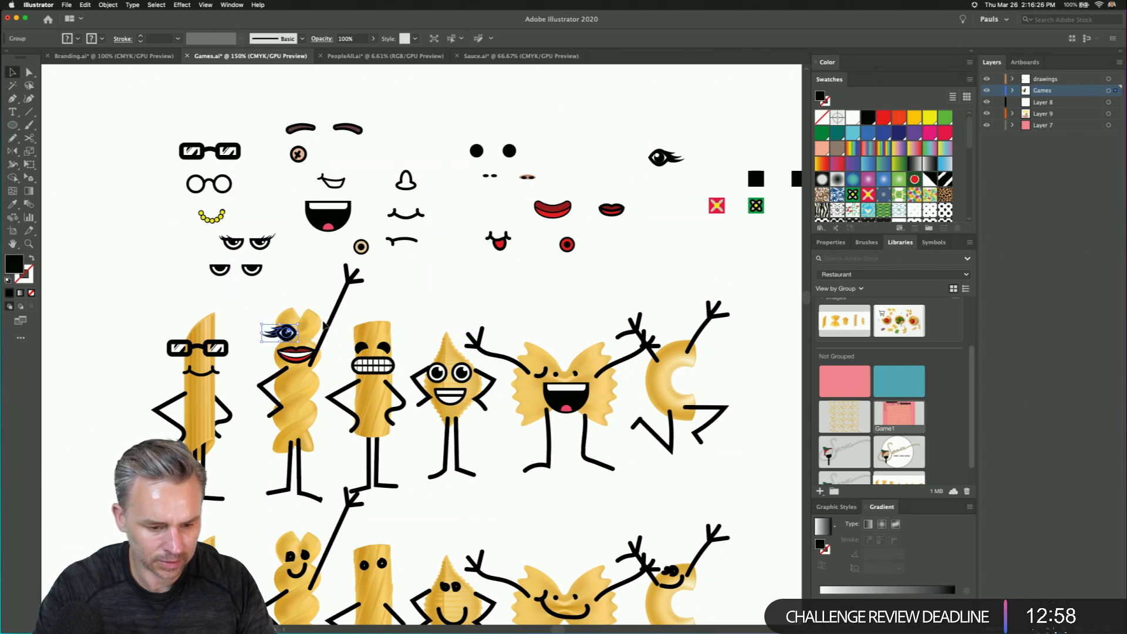
drag(672, 157, 307, 332)
key(super+shift+a)
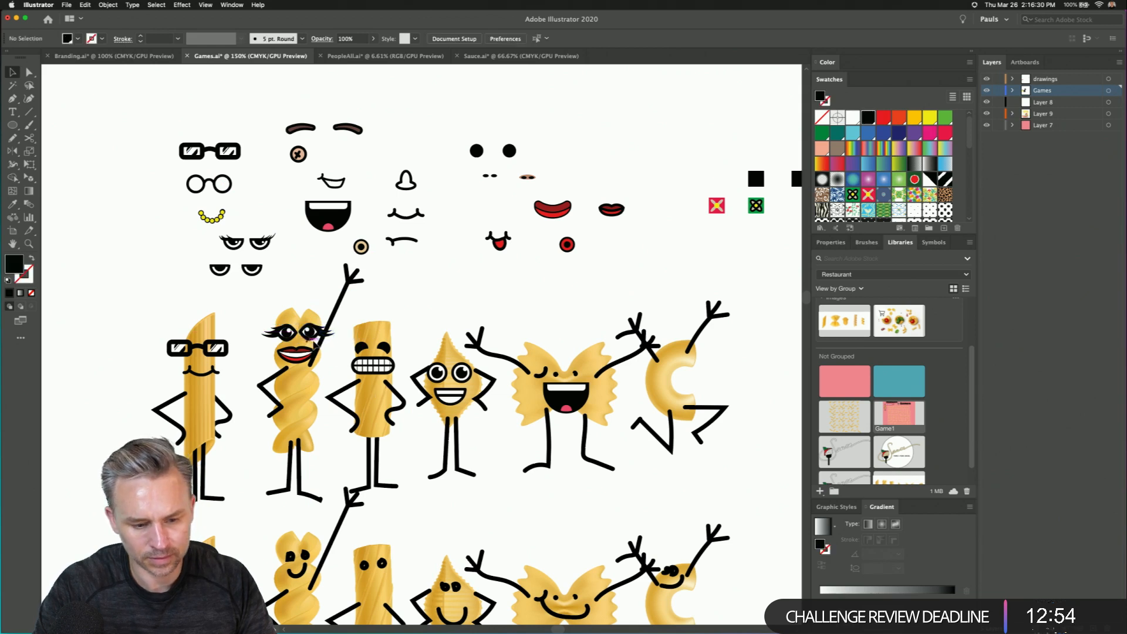
- Group the upper spiral character's raised arm with its hand, lower it below the face and nudge it 6 px left
click(324, 346)
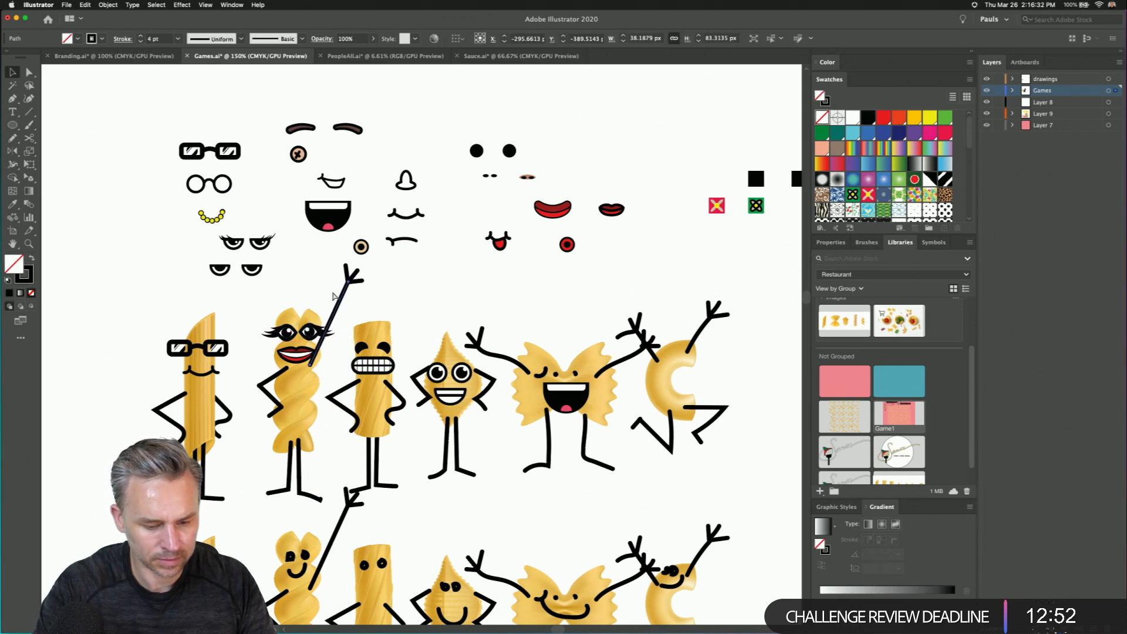
shift+click(347, 279)
key(super+g)
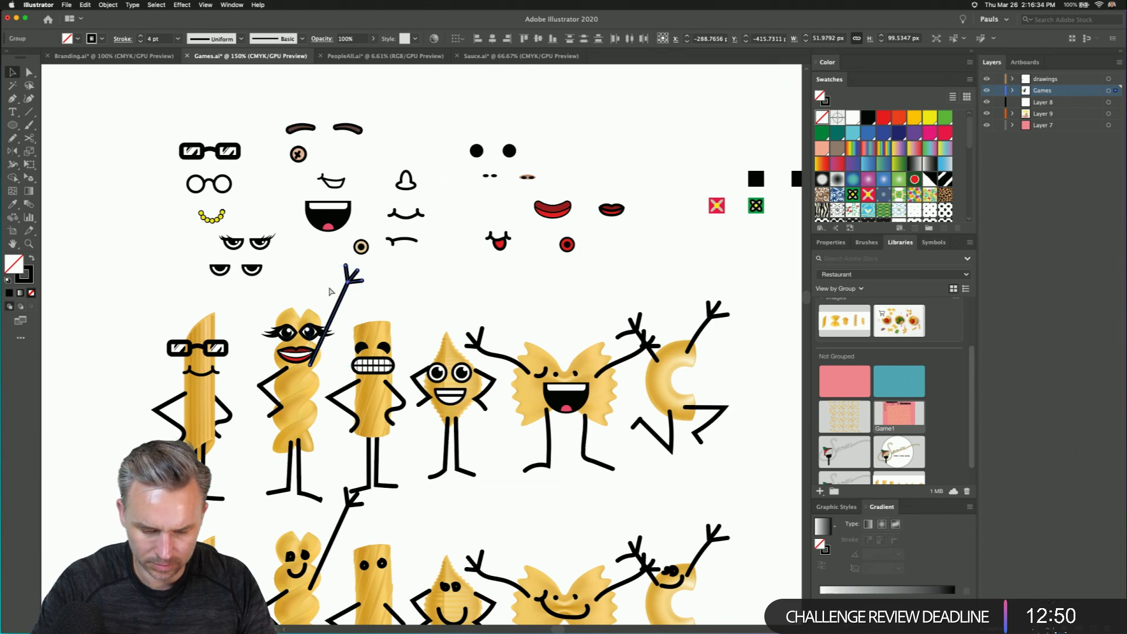
drag(355, 282, 357, 297)
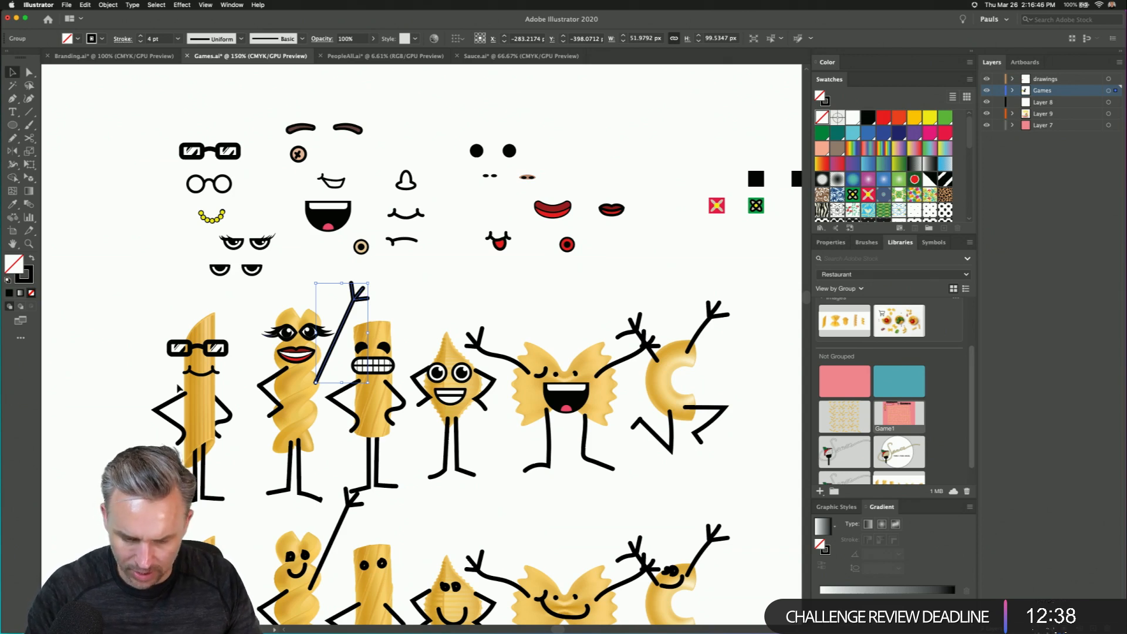
key(Left)
key(Left)
key(Left)
key(Left)
key(Left)
key(Left)
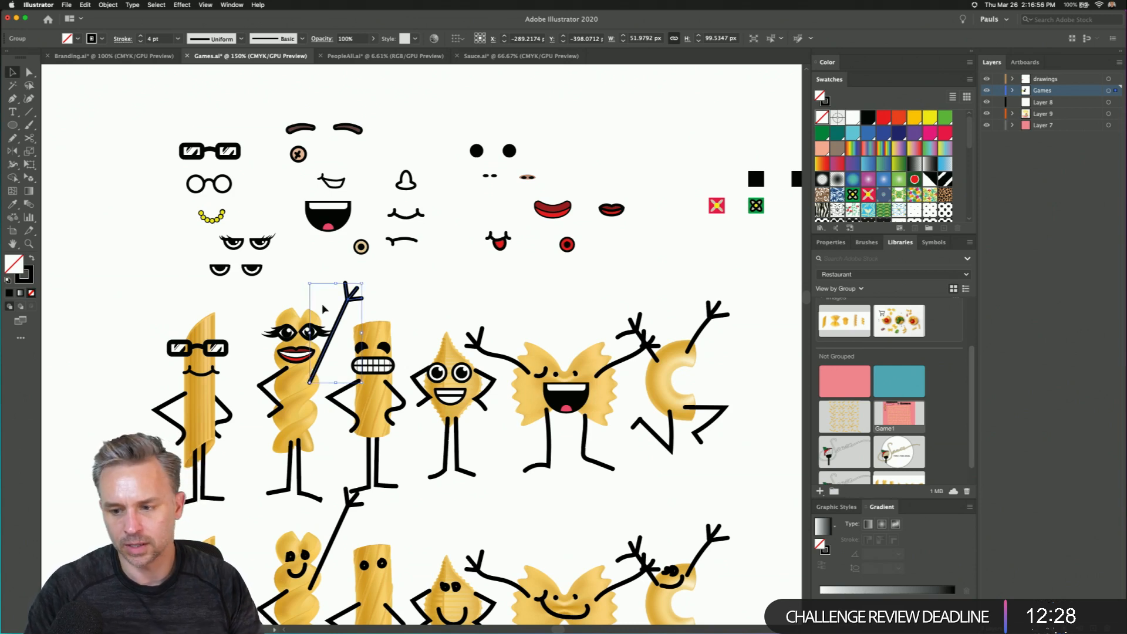
- Expand the Games layer and send the raised-arm group to the back, behind the spiral pasta body
click(1011, 91)
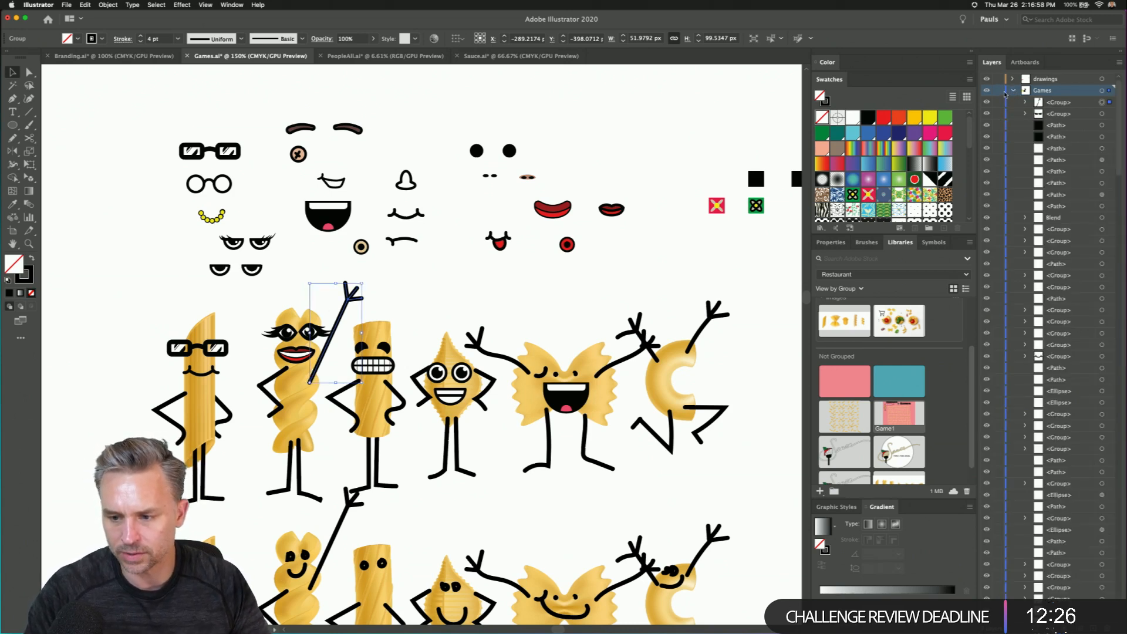
click(1065, 105)
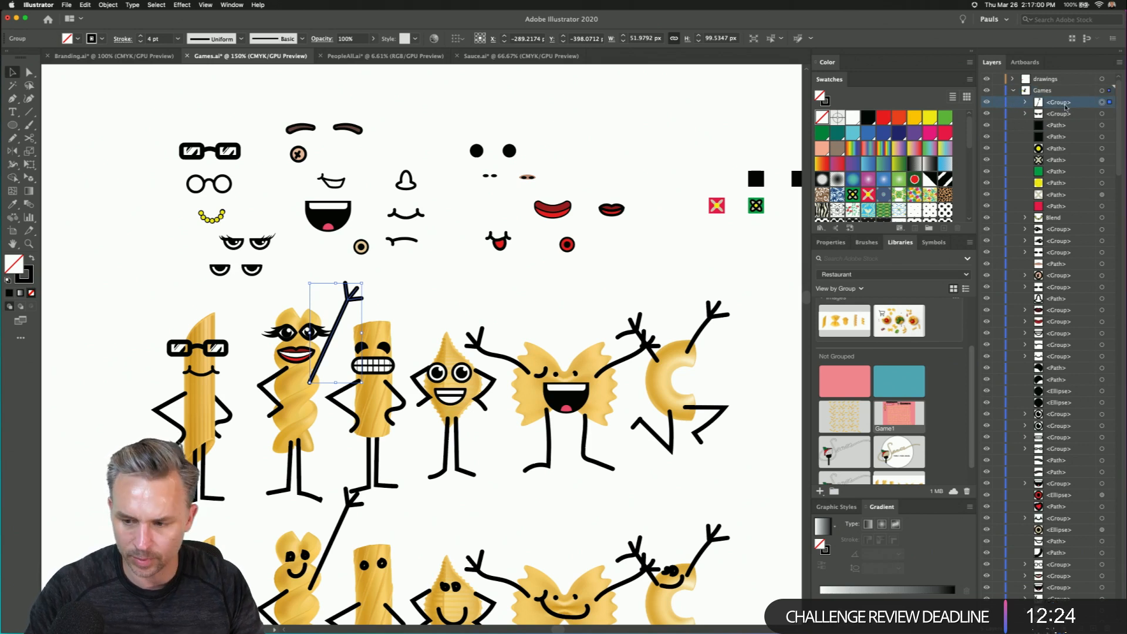
key(super+shift+bracketleft)
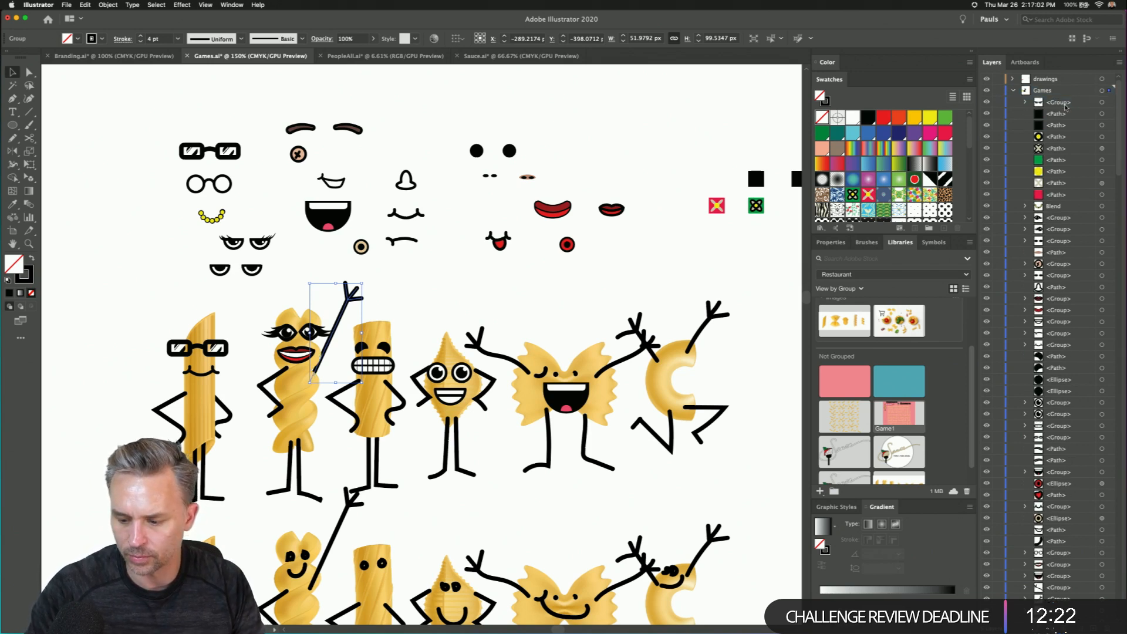
- Undo sending the upper spiral character's raised-arm group to the back and clear the selection
key(super+z)
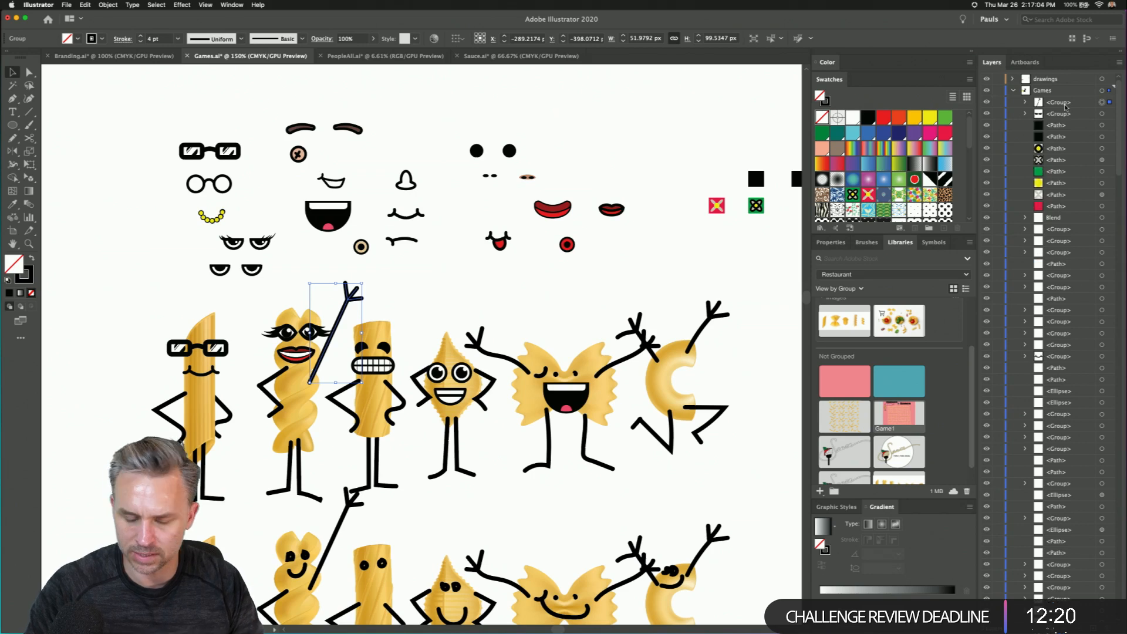
click(418, 279)
drag(485, 283, 501, 257)
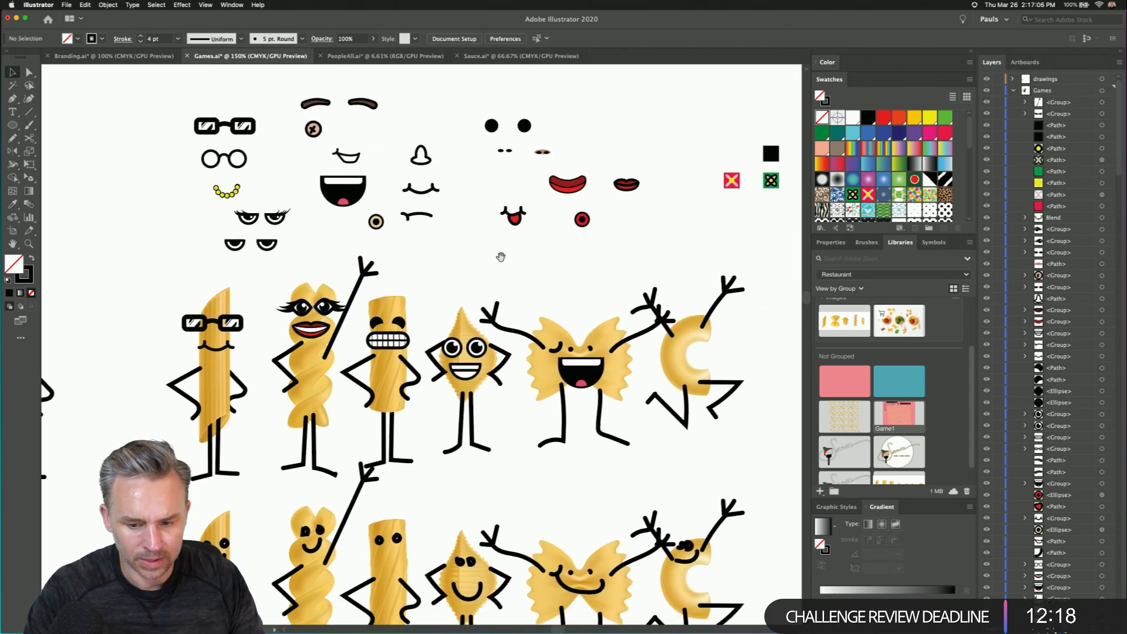
- Group the upper macaroni character's right raised arm with its hand
click(717, 311)
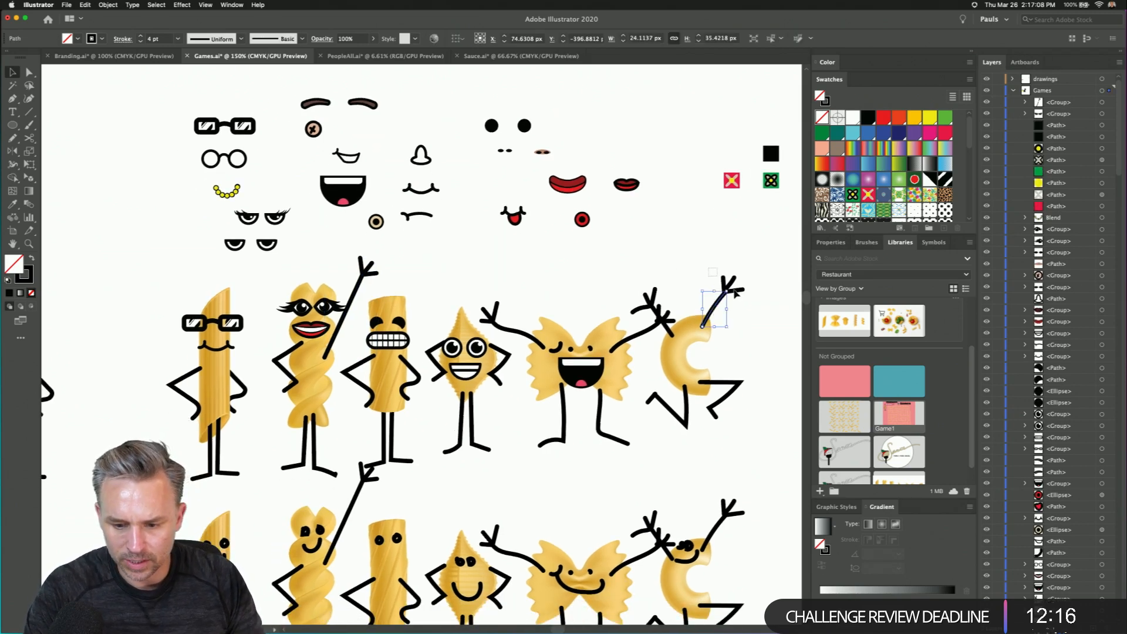
drag(739, 299, 747, 301)
key(super+g)
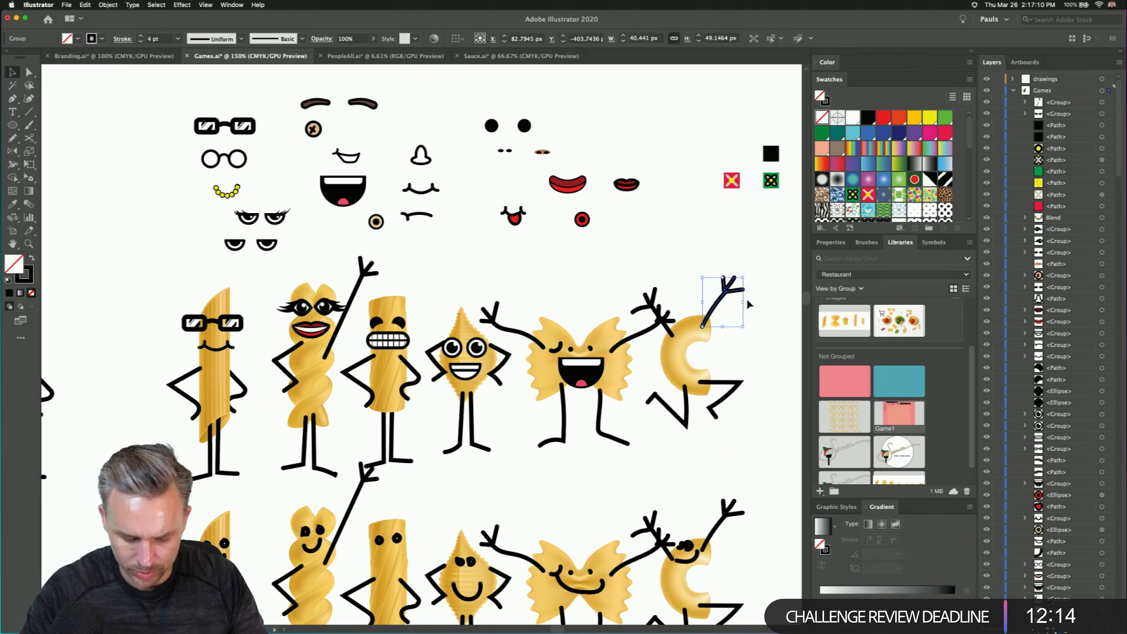
click(576, 286)
- Place the curved line mouth from the spare parts on the upper macaroni and reflect it across the horizontal axis
drag(406, 216, 658, 353)
double_click(12, 151)
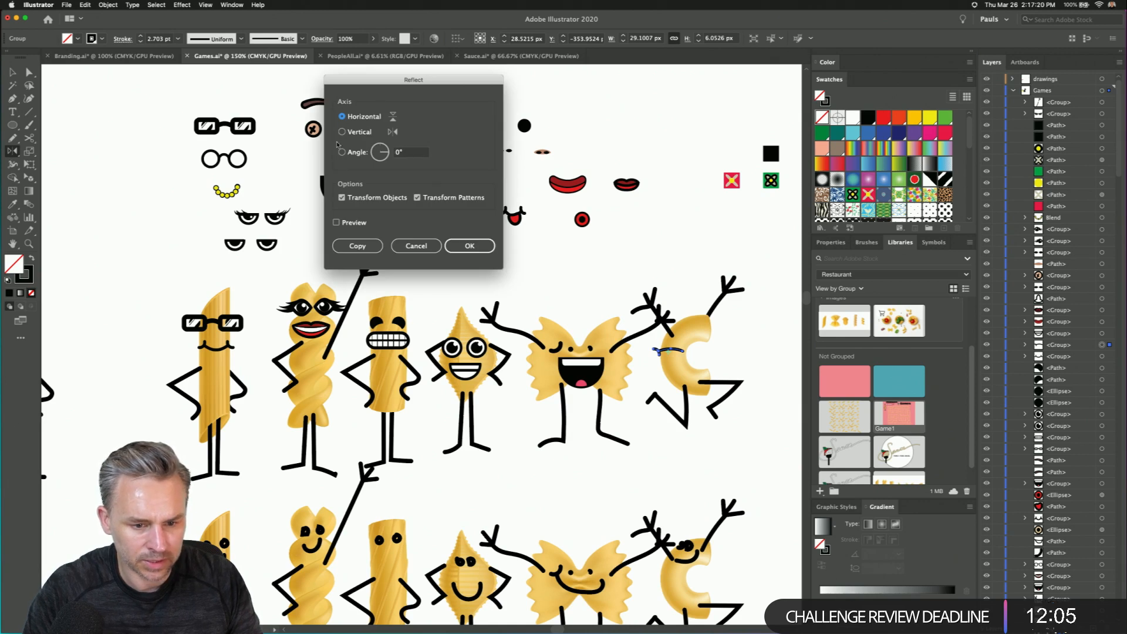
click(468, 248)
click(12, 72)
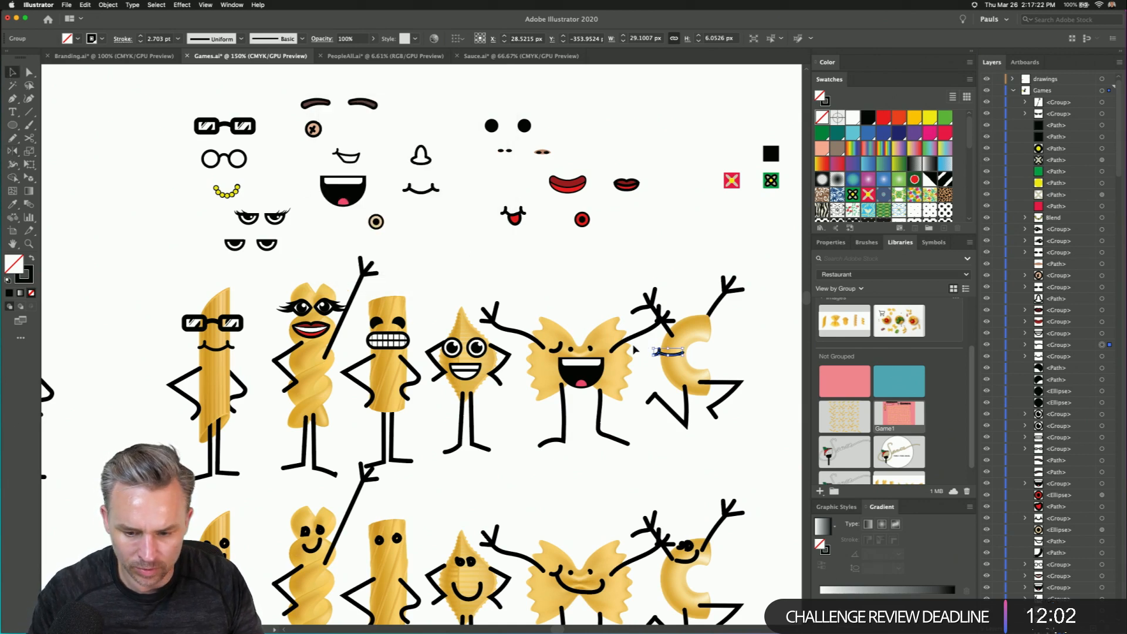
- Rotate the upper macaroni's mouth into a tilted smile and nudge it 5 px right and 1 px down
drag(654, 348, 656, 341)
key(Up)
key(Right)
key(Right)
key(Right)
key(Right)
key(Right)
key(Down)
key(Down)
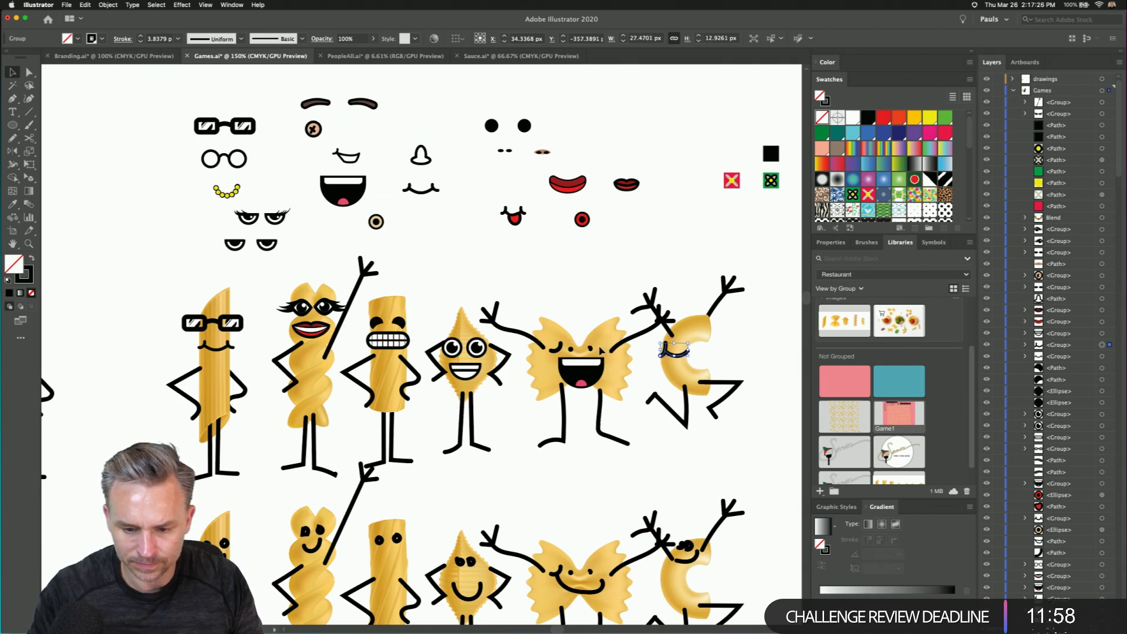
- Unlock all locked artwork, including the upper row's pasta bodies, and clear the selection
drag(744, 338, 666, 426)
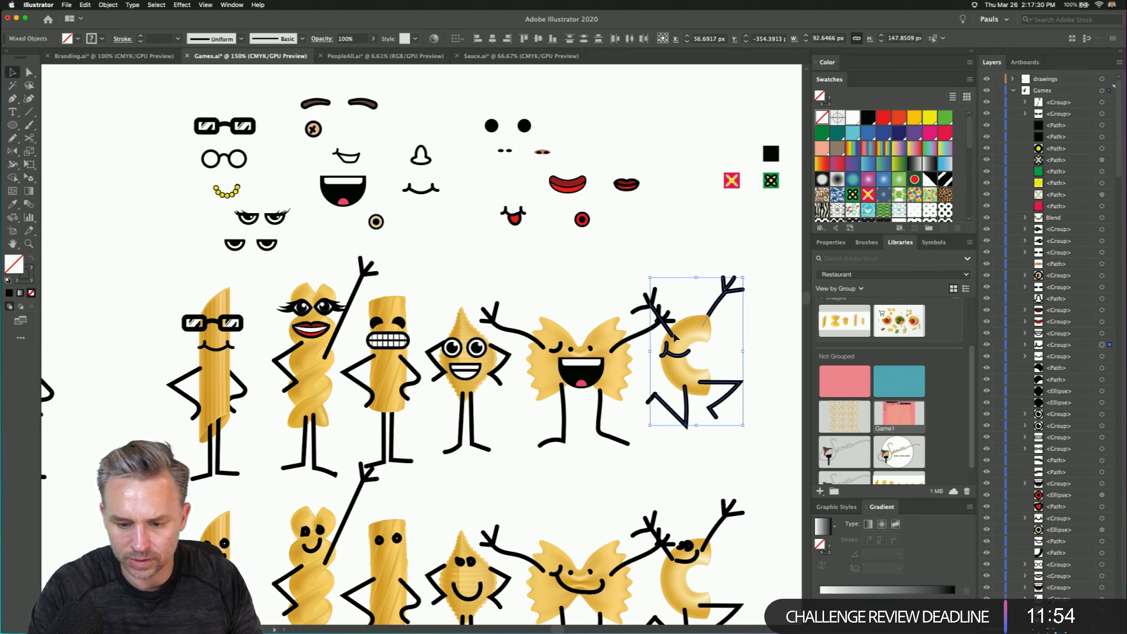
click(106, 5)
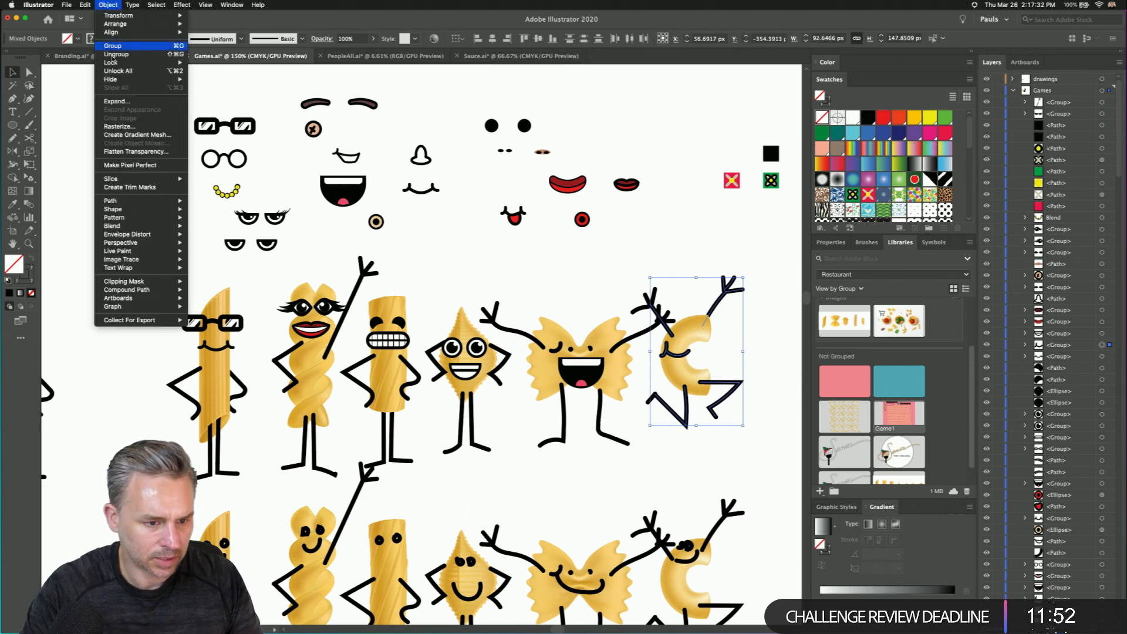
click(125, 72)
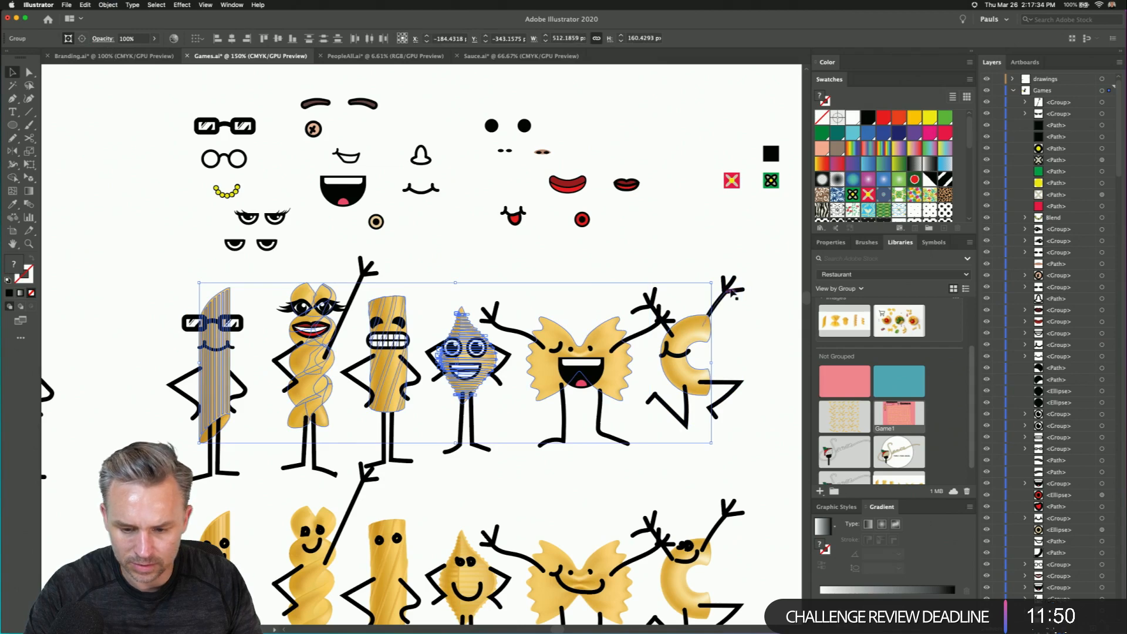
click(749, 328)
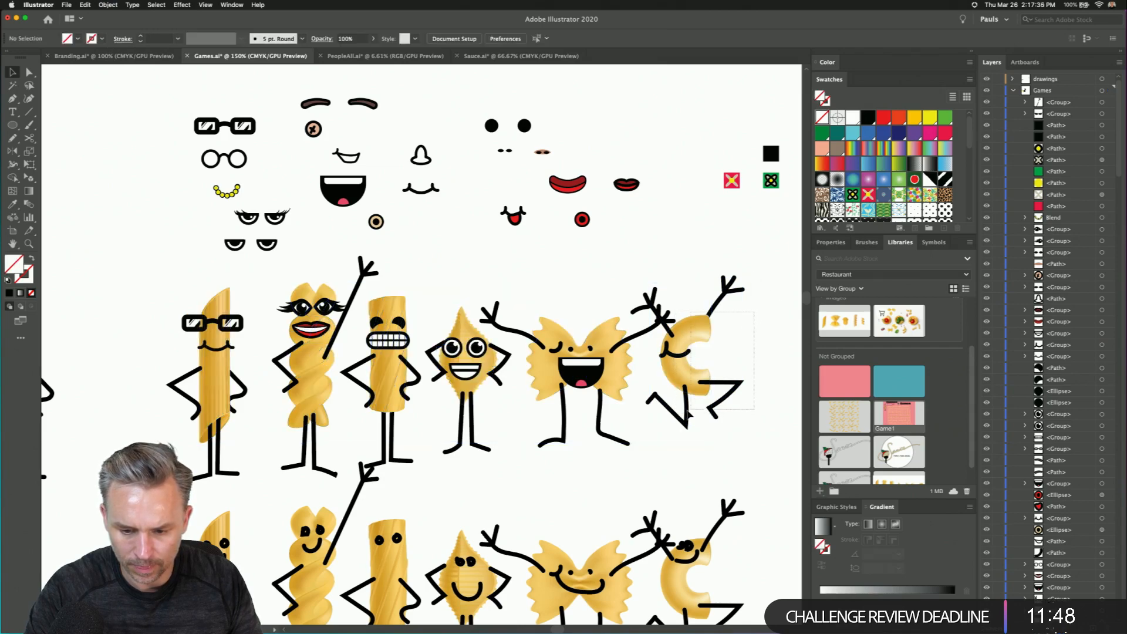
- Move the upper macaroni's body, mouth, arms and legs right, clear of the bow-tie character's hand
drag(691, 412, 689, 413)
key(z)
click(12, 72)
shift+click(650, 306)
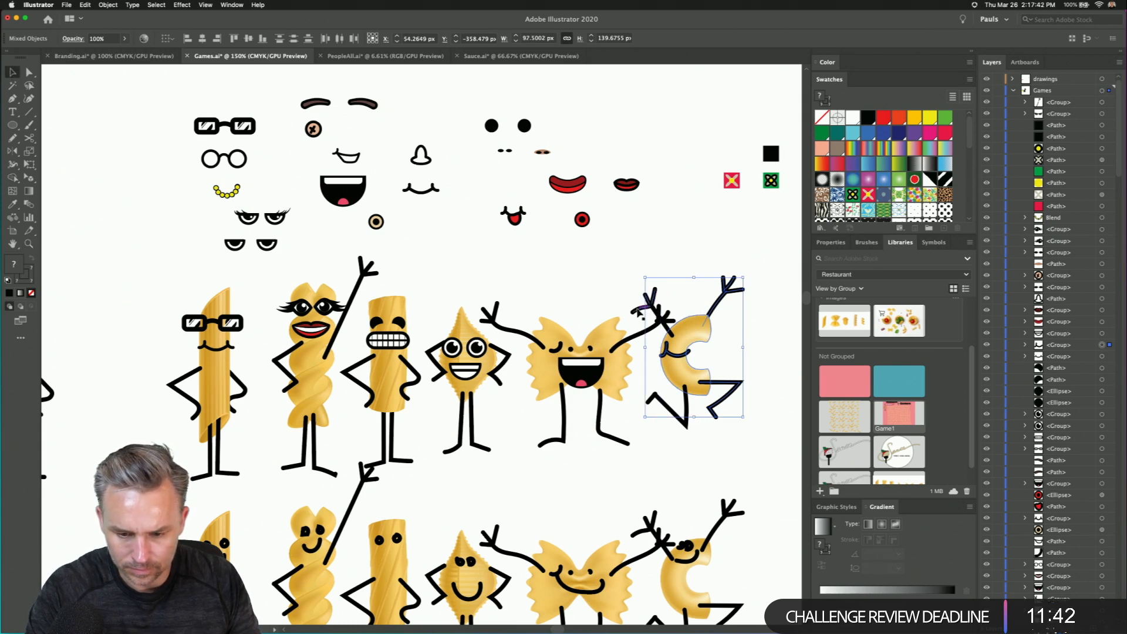
shift+click(638, 310)
drag(677, 344, 724, 344)
click(641, 417)
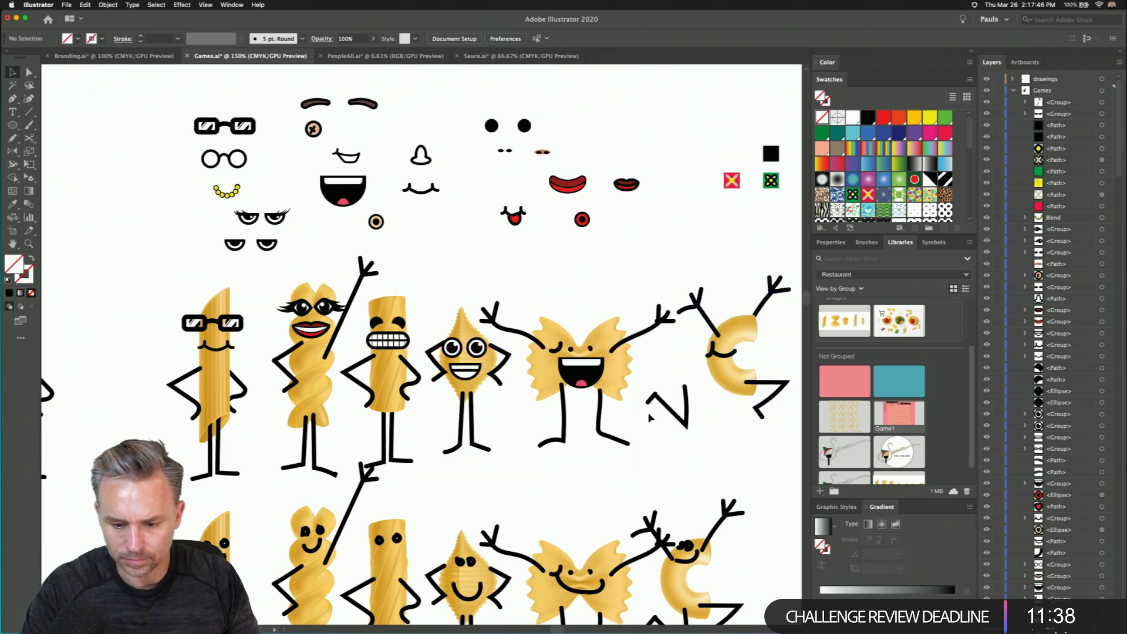
drag(666, 406, 711, 407)
click(611, 287)
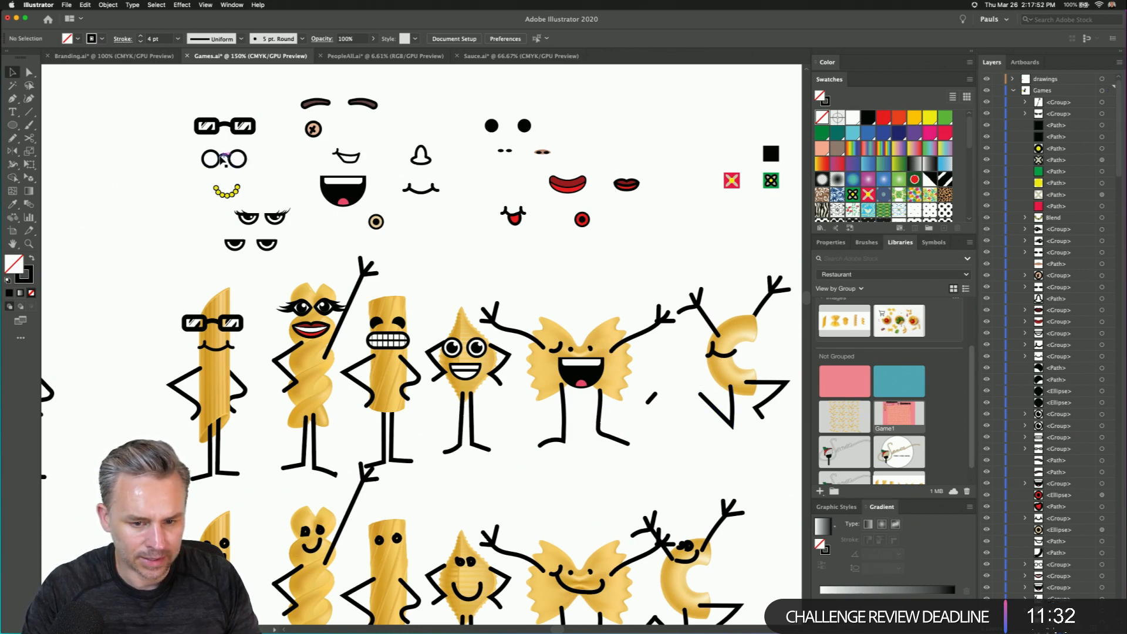
- Bring the two spare black dots together and try the round glasses on the upper macaroni's face
drag(493, 125, 540, 134)
click(414, 115)
drag(237, 159, 747, 333)
click(712, 261)
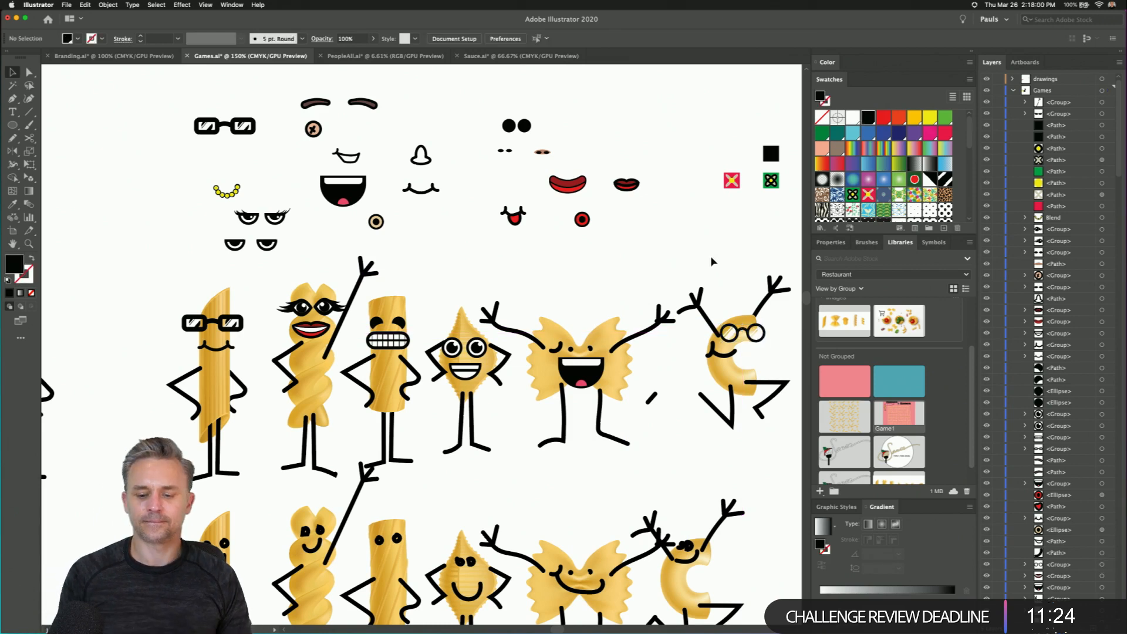
- Move the leftover foot stroke back onto the upper macaroni's bent left leg
mouse_move(651, 398)
mouse_down()
mouse_move(729, 403)
mouse_move(693, 404)
mouse_up()
click(418, 355)
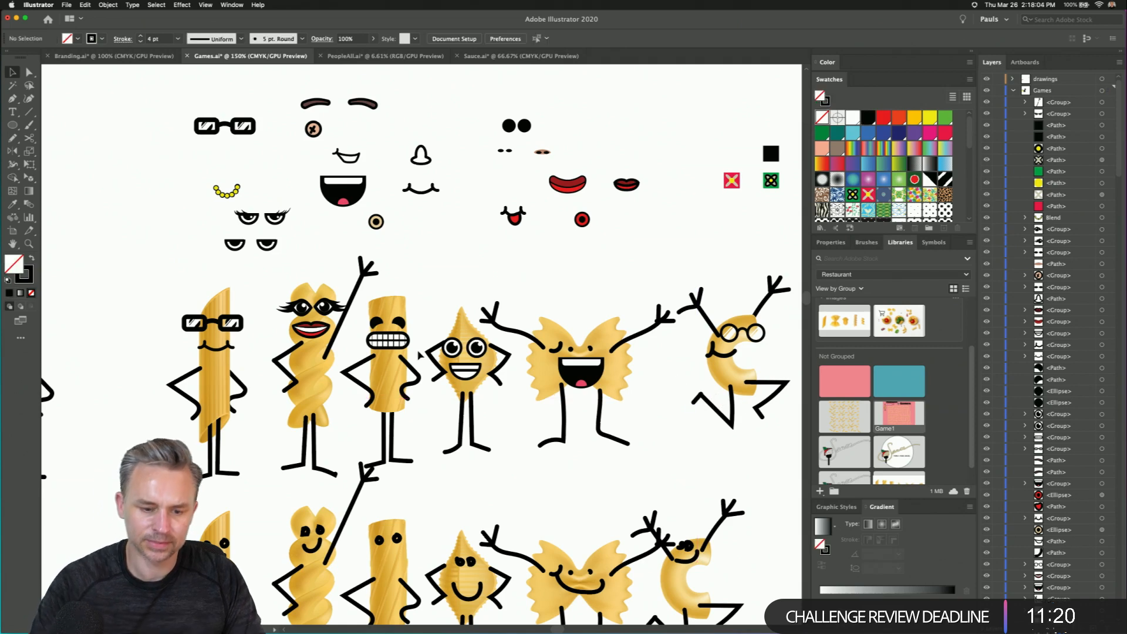
- Place the yellow bead necklace on the upper tube-shaped character, just below the clenched-teeth mouth
scroll(418, 354, down, 5)
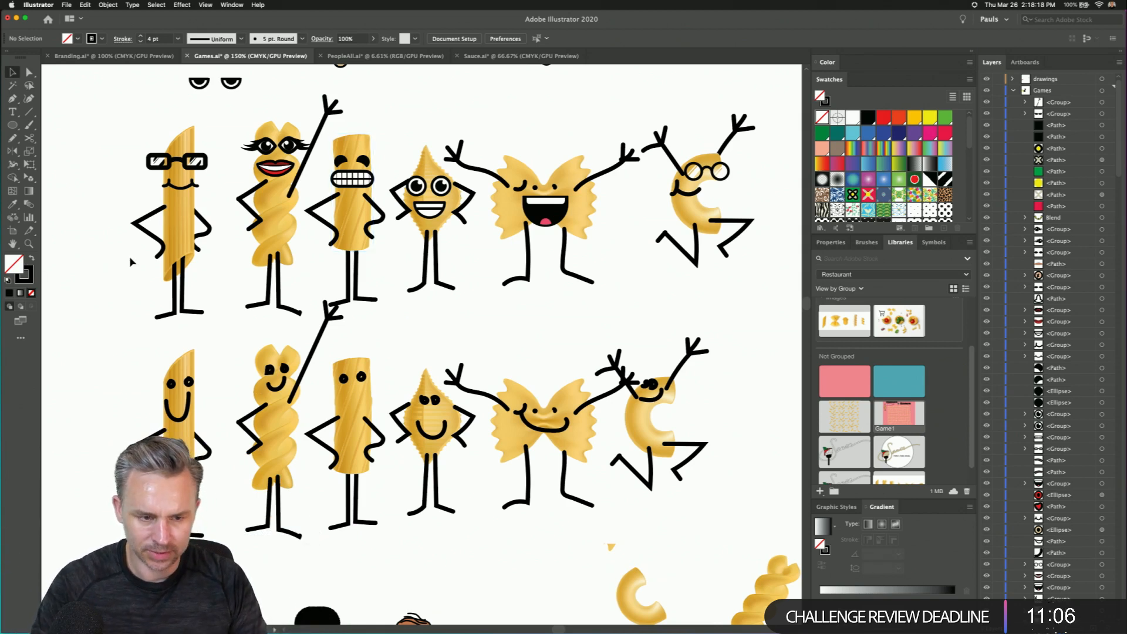
scroll(161, 339, up, 4)
scroll(160, 339, left, 2)
drag(311, 194, 288, 158)
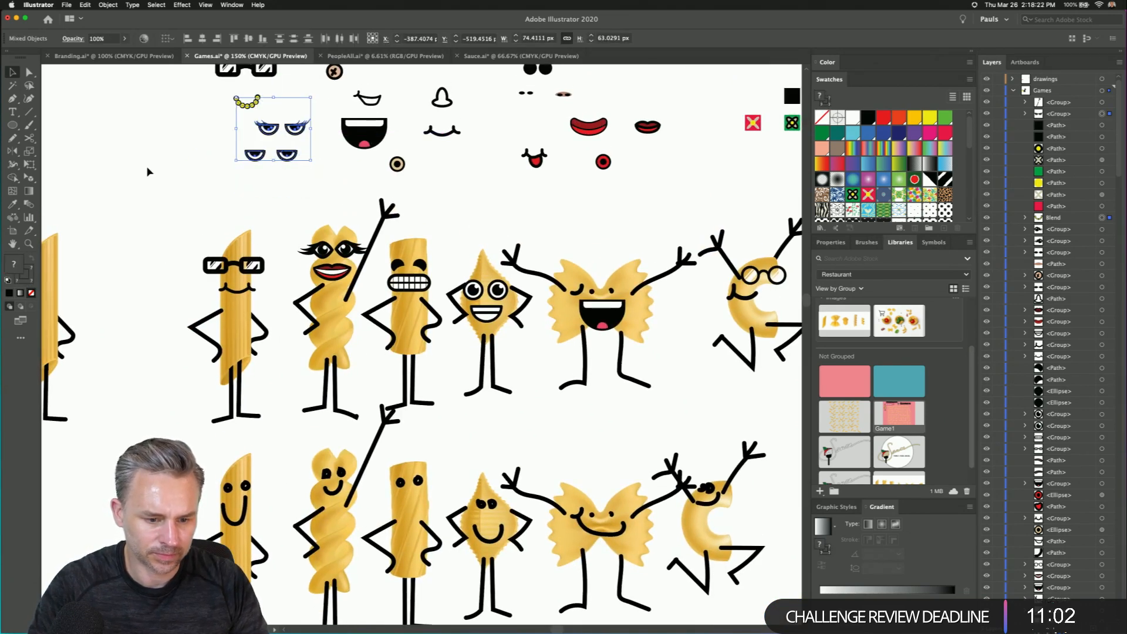
click(147, 168)
drag(239, 106, 406, 303)
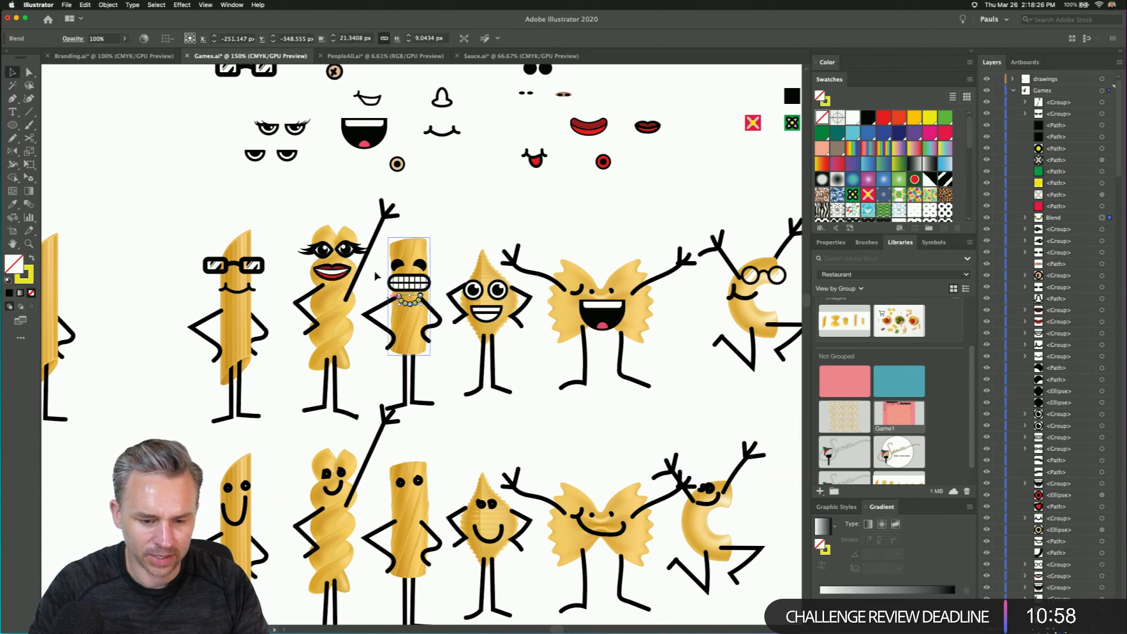
click(308, 187)
- Take the round glasses off the upper macaroni's face and put them back among the spare face parts
drag(301, 182, 253, 85)
drag(313, 122, 327, 187)
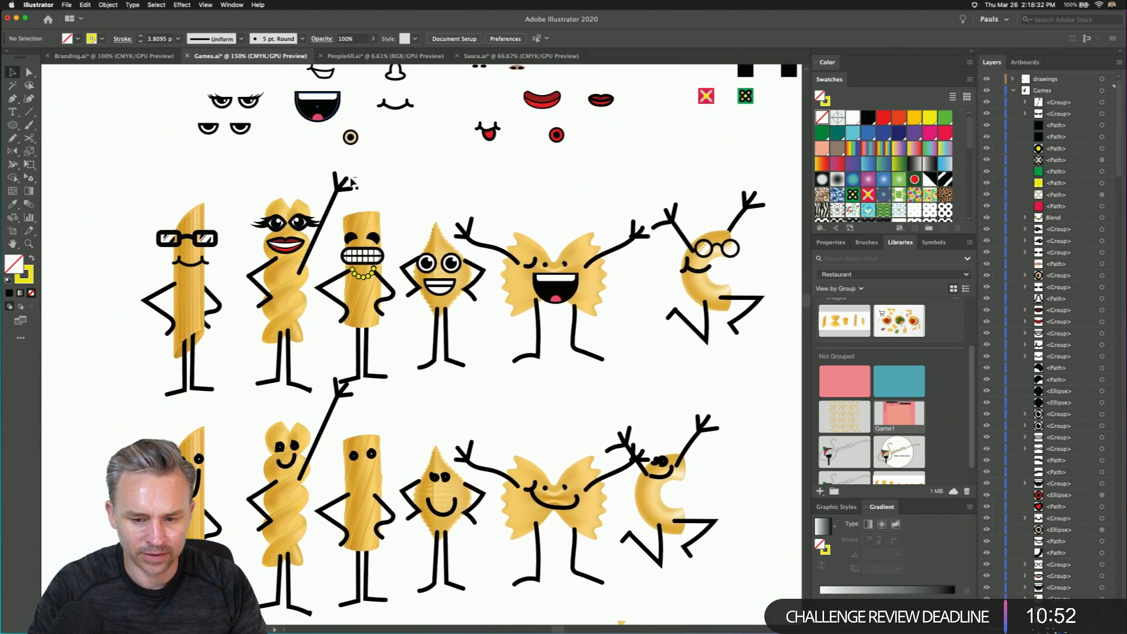
click(692, 270)
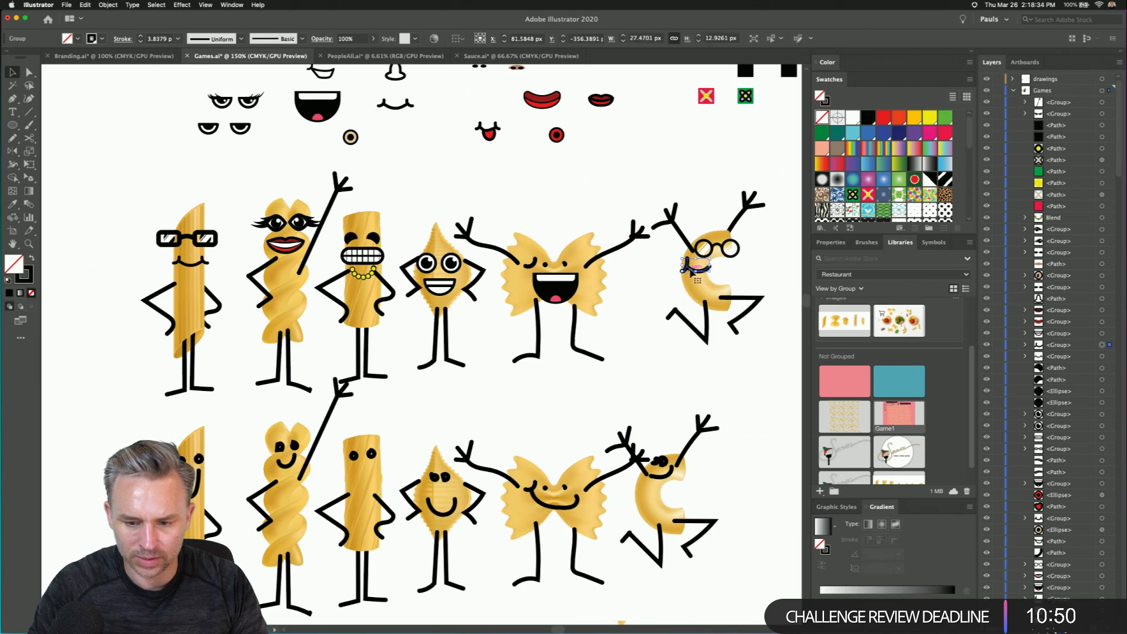
drag(717, 248, 607, 141)
scroll(543, 159, up, 3)
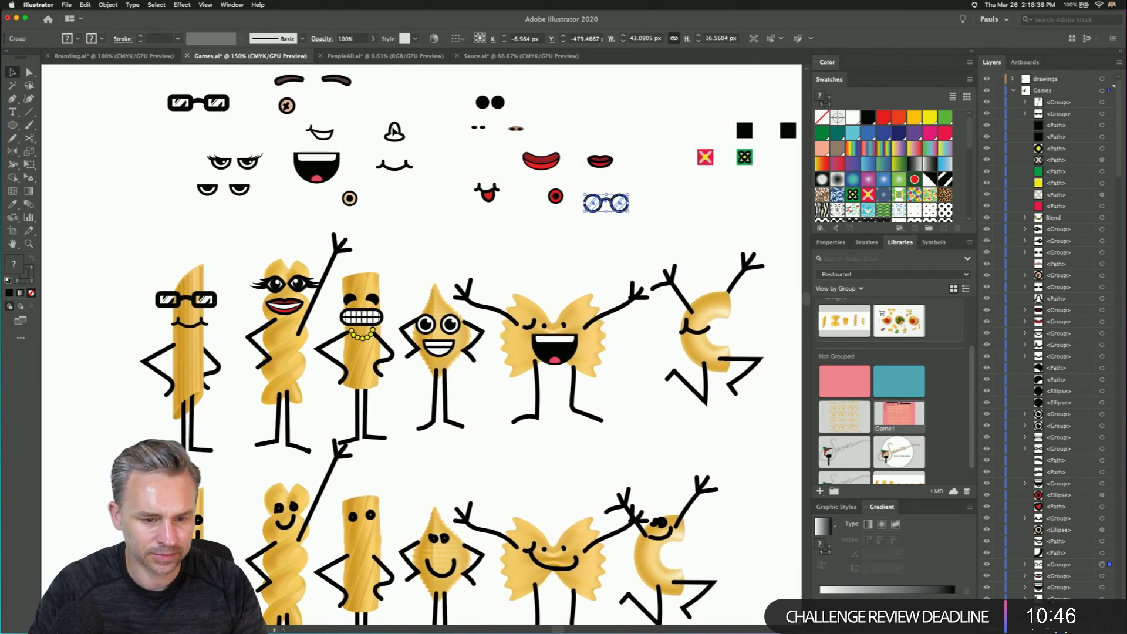
- Try the two black dots as eyes on the upper macaroni and move the left dot back to the spare parts
drag(497, 103, 707, 307)
click(679, 255)
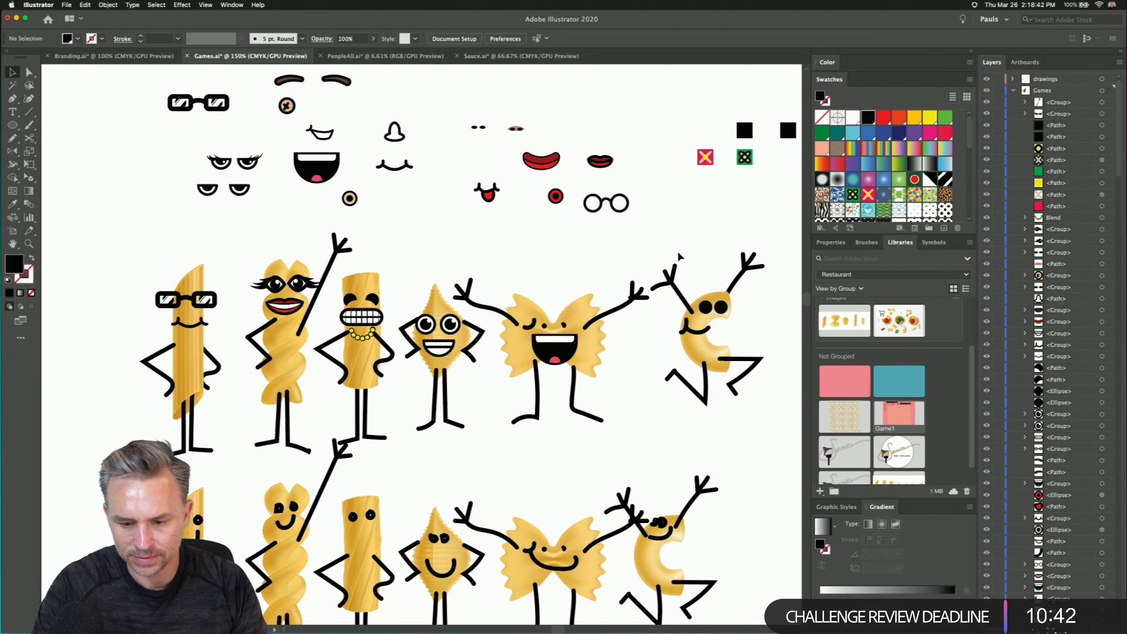
drag(703, 303, 574, 112)
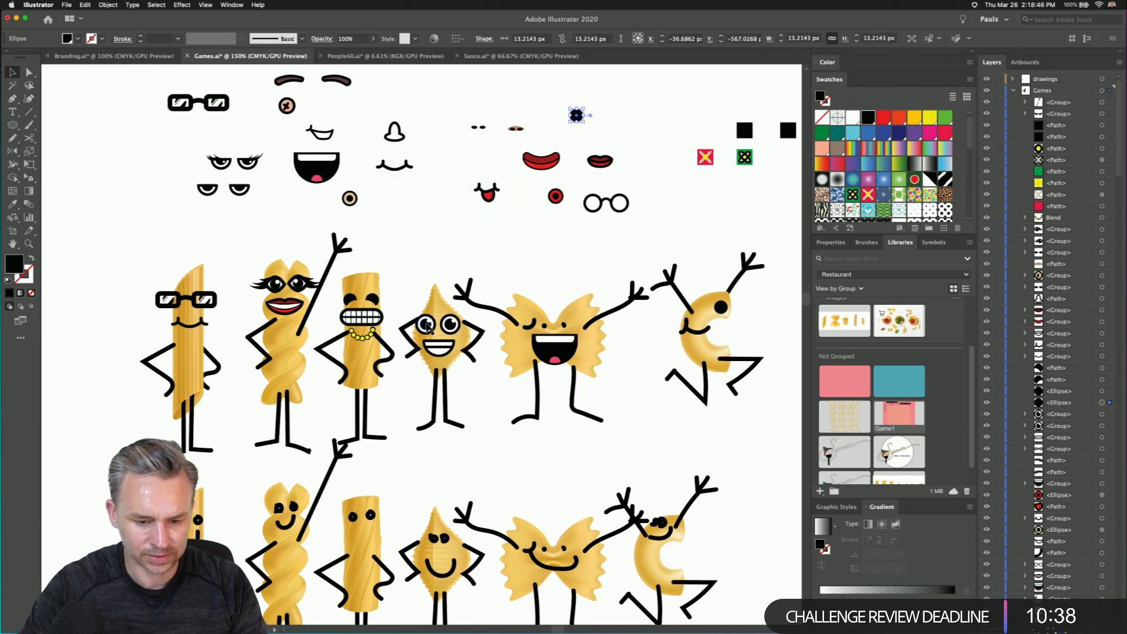
- Replace the upper macaroni's remaining black dot with a grouped copy of the diamond-shaped character's two round eyes
click(427, 324)
drag(440, 326, 760, 325)
click(726, 309)
key(Delete)
click(753, 325)
shift+click(771, 326)
drag(771, 326, 729, 310)
key(super+g)
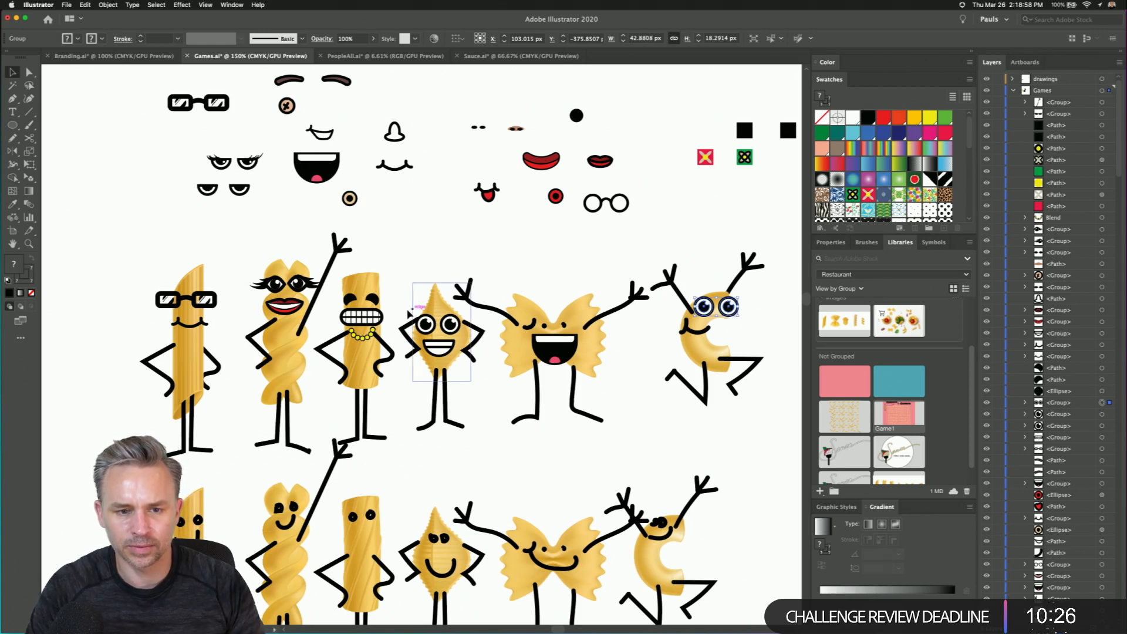
- Reshape the upper bow-tie character's right foot, shortening it by moving its end point 10 px left
scroll(179, 358, down, 3)
click(240, 352)
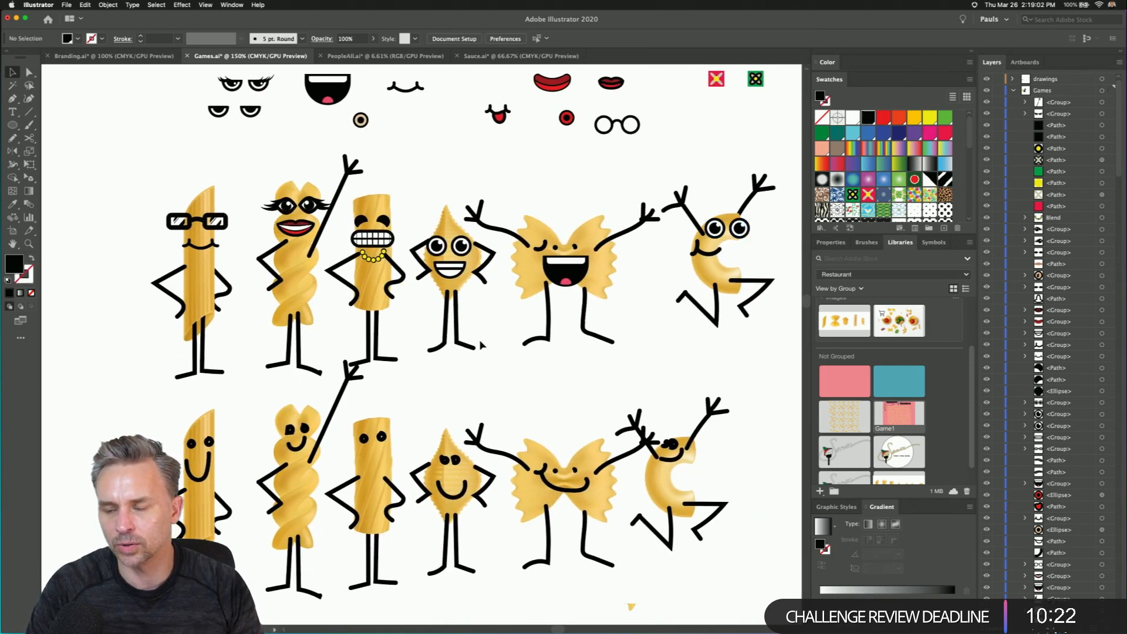
click(549, 342)
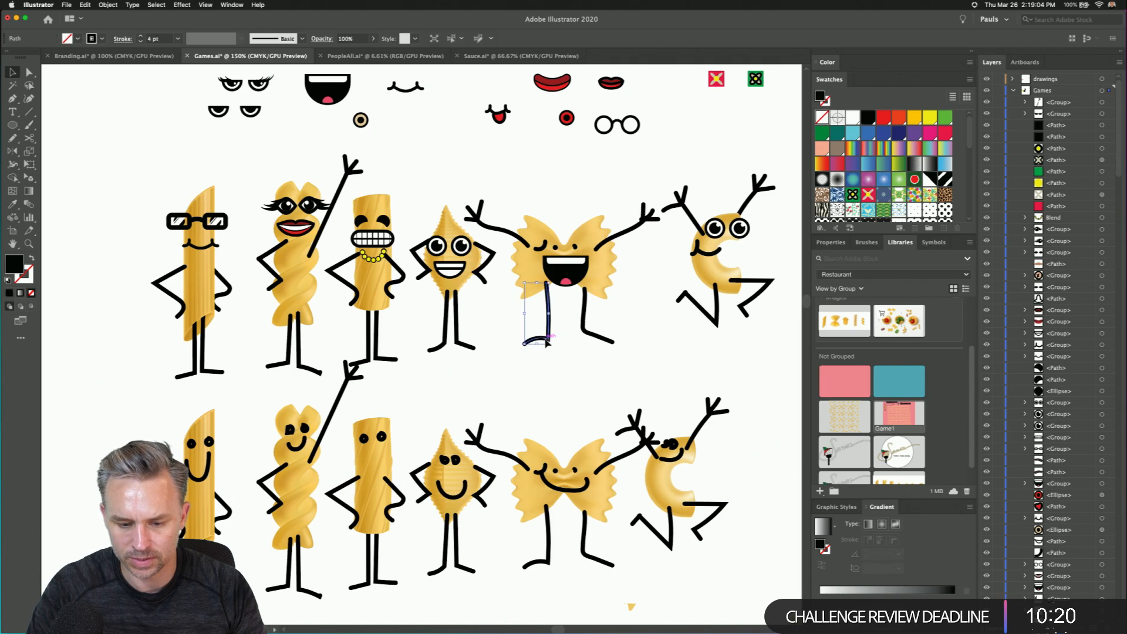
click(587, 334)
click(30, 75)
key(p)
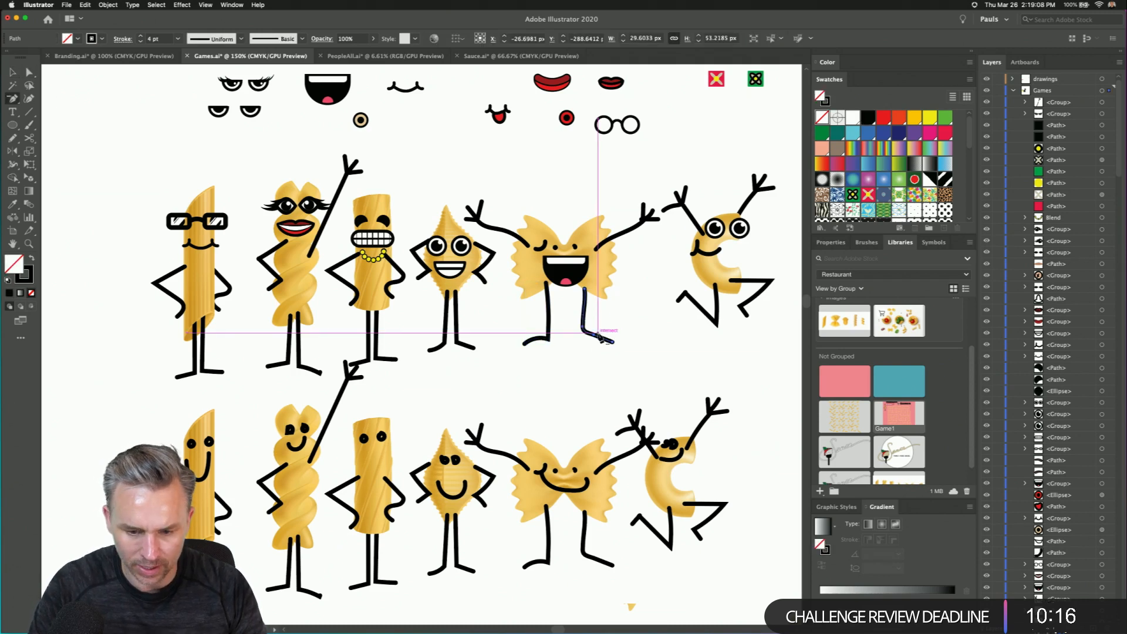
click(595, 337)
click(29, 74)
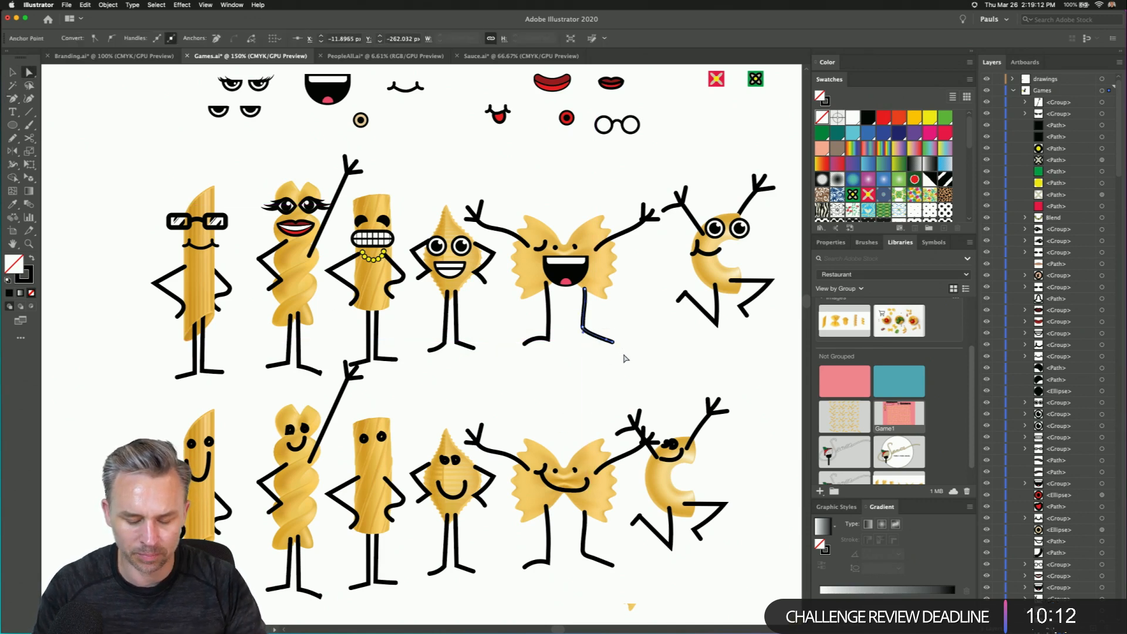
key(super+z)
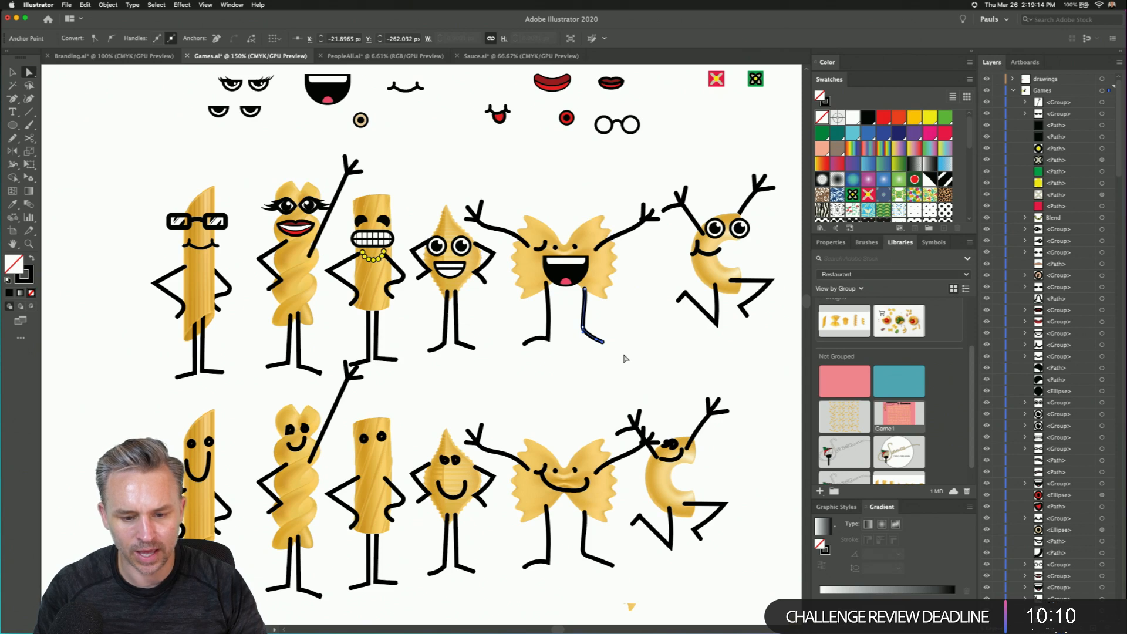
- Raise the ankle point of the upper bow-tie character's left leg so the foot slopes down to its tip
click(536, 336)
drag(548, 342, 547, 329)
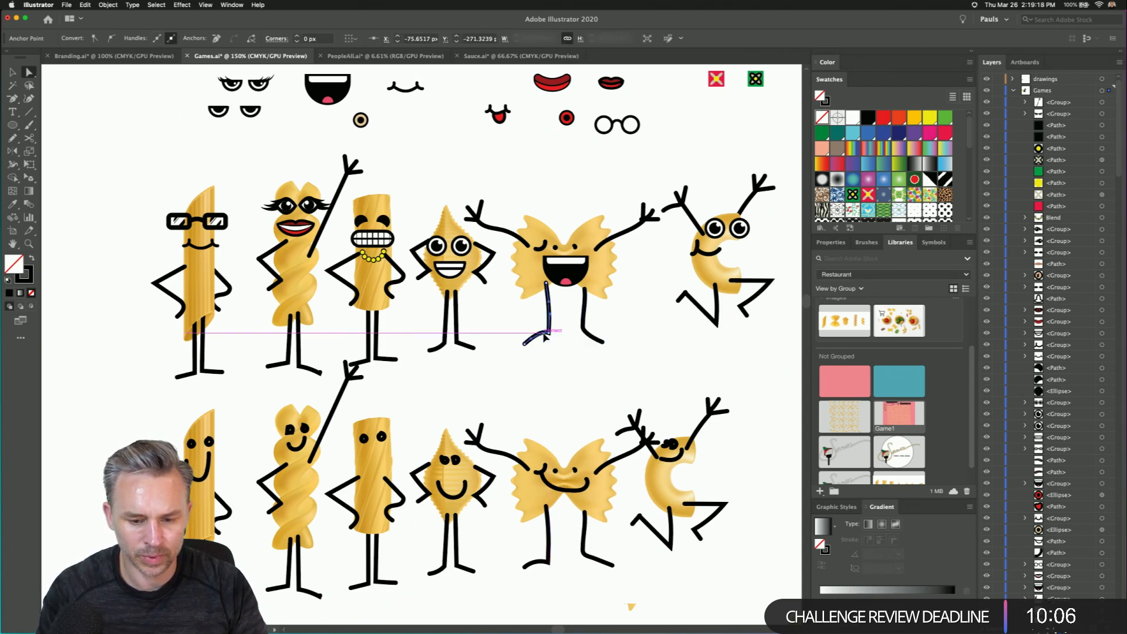
click(422, 369)
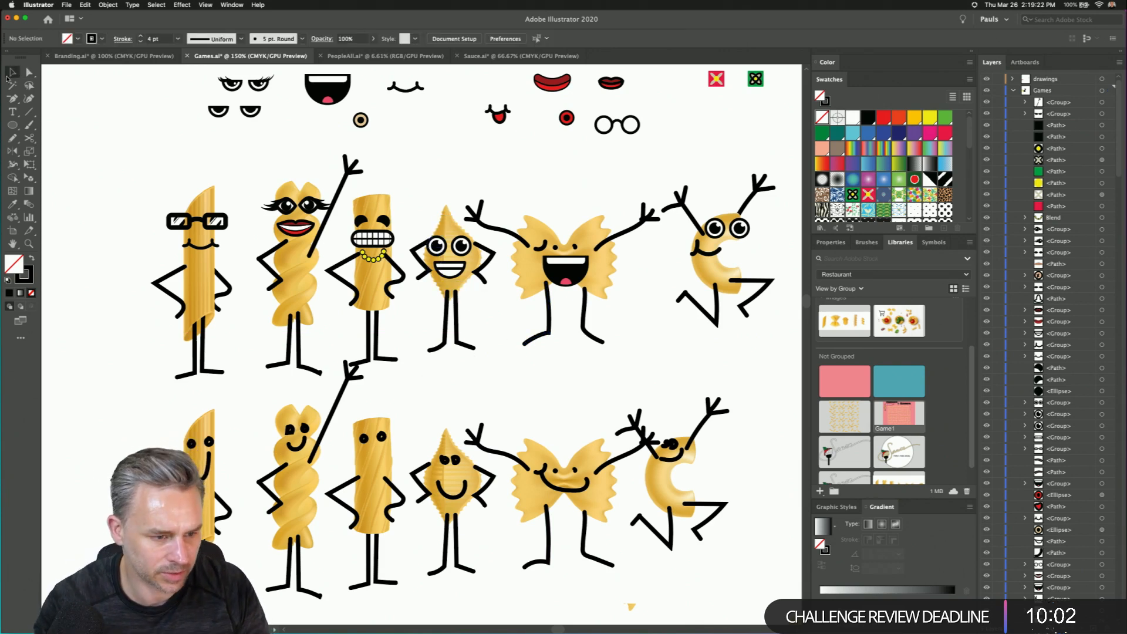
drag(635, 358, 635, 358)
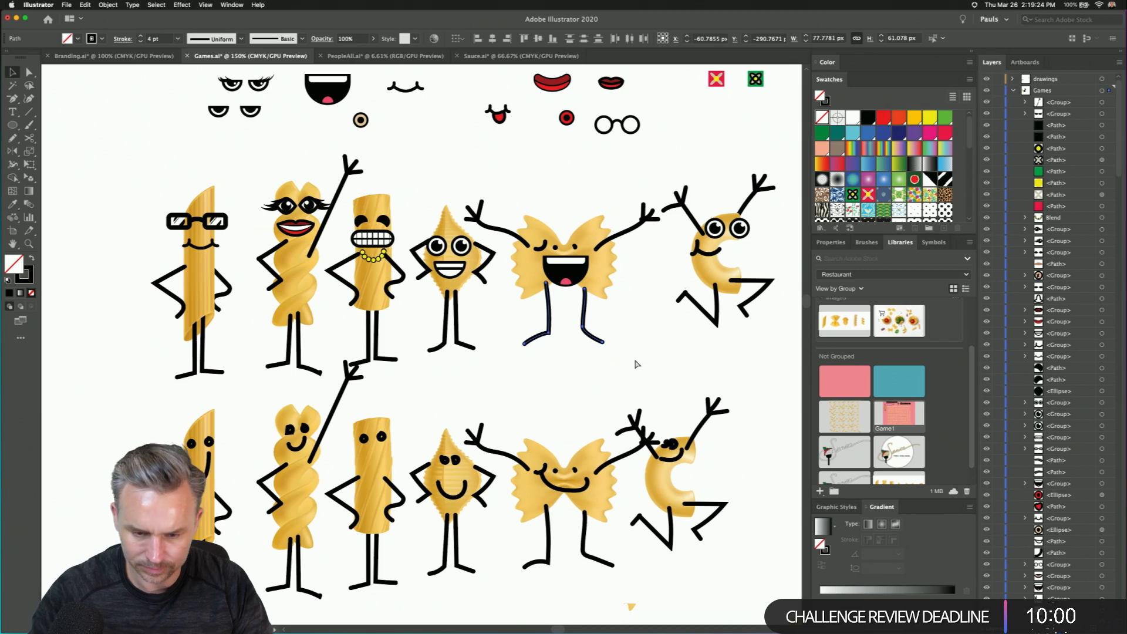
drag(414, 327, 475, 371)
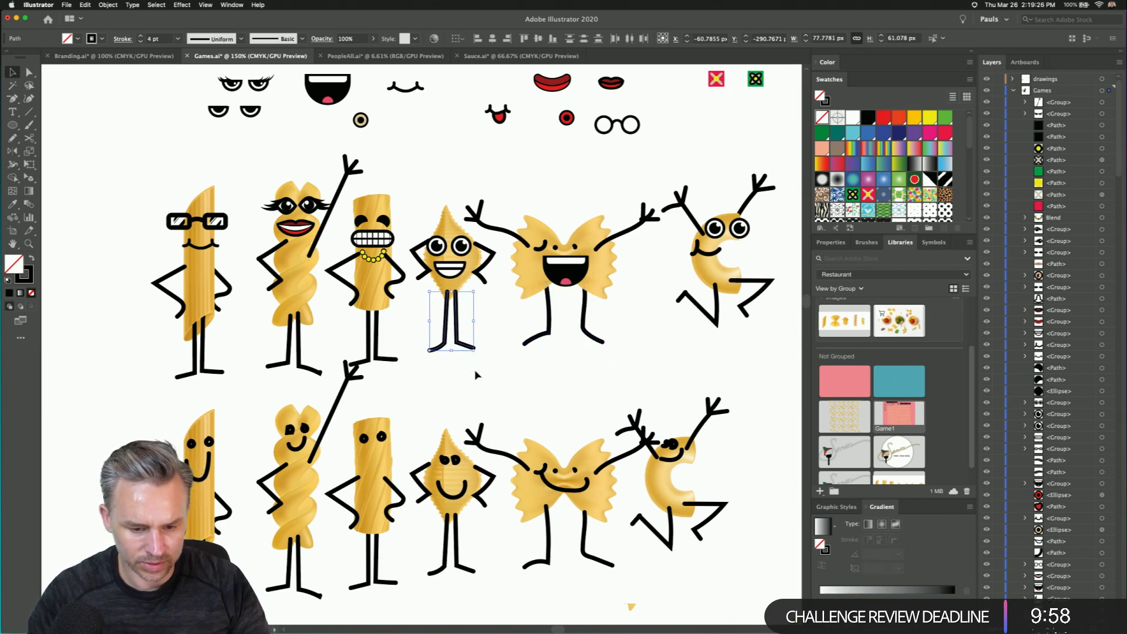
click(488, 350)
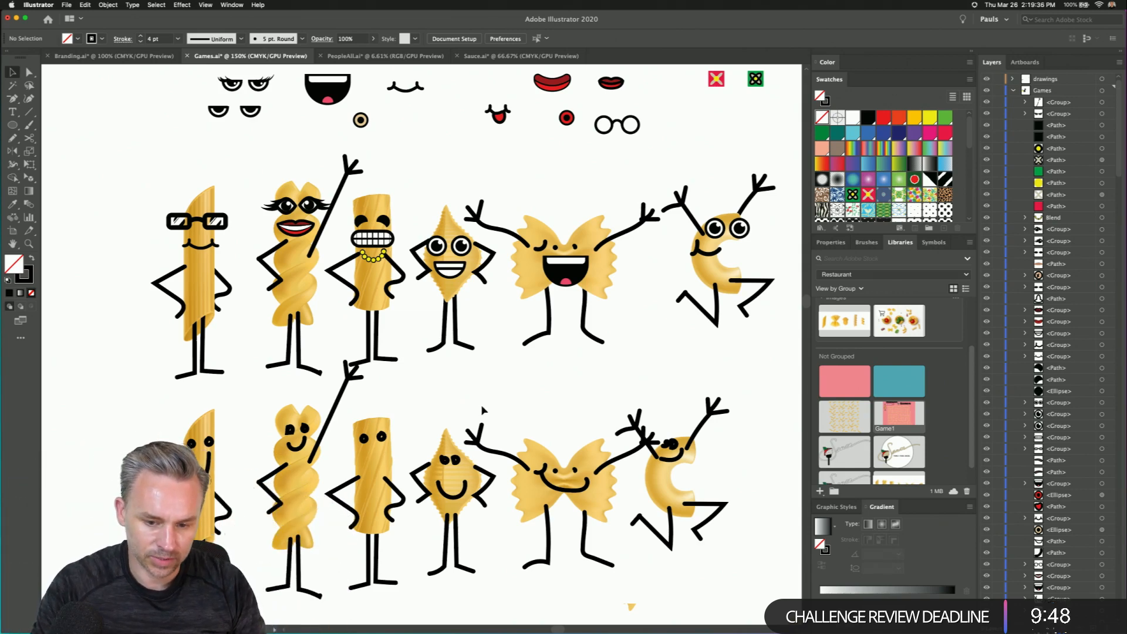
- Group the whole lower row of pasta characters and move it into the empty area to the right of the upper row
drag(428, 348, 472, 285)
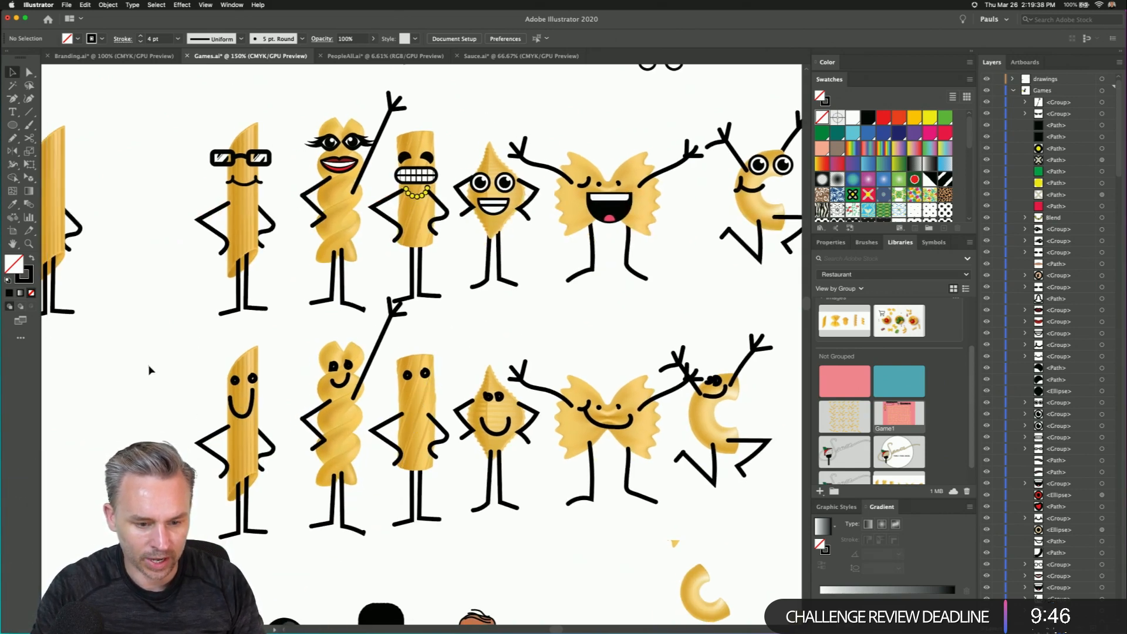
drag(161, 346, 804, 503)
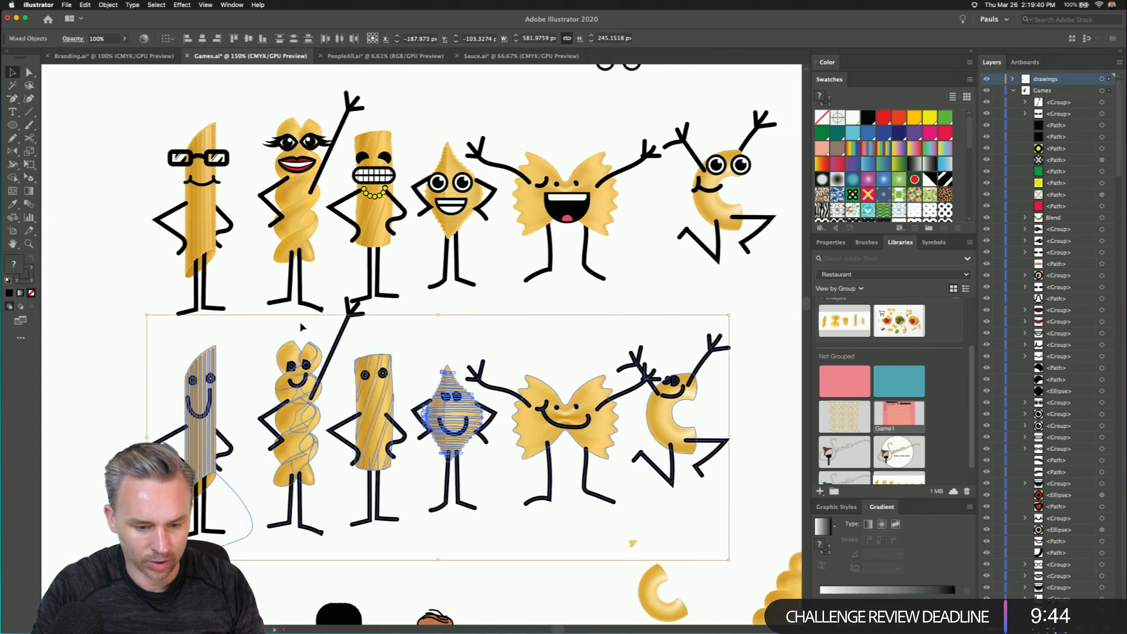
drag(334, 305, 363, 322)
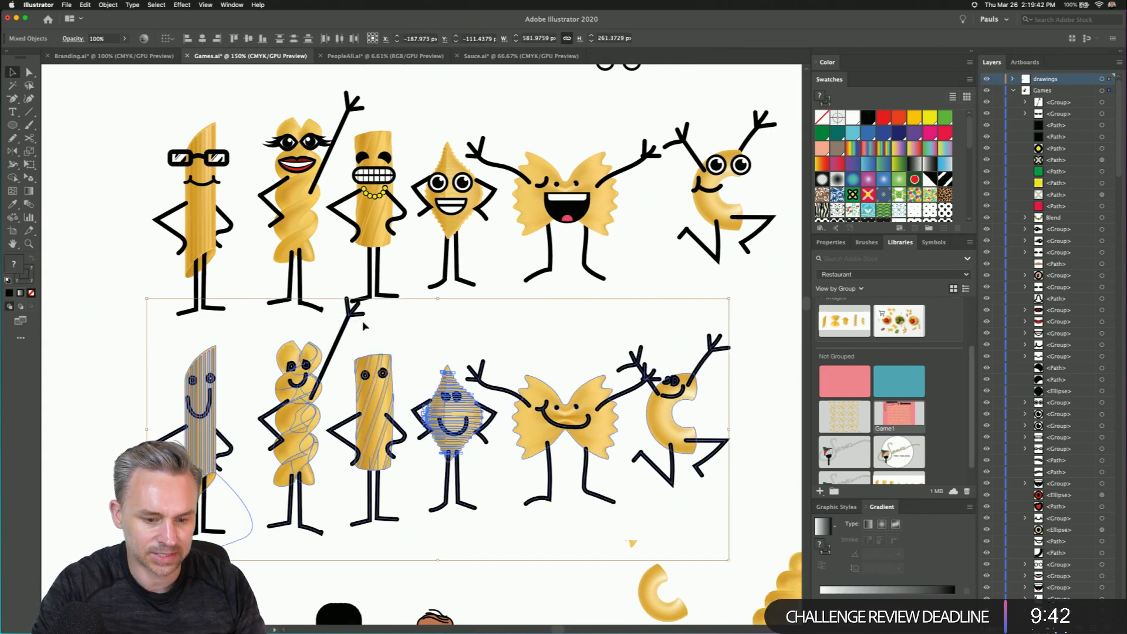
key(super+g)
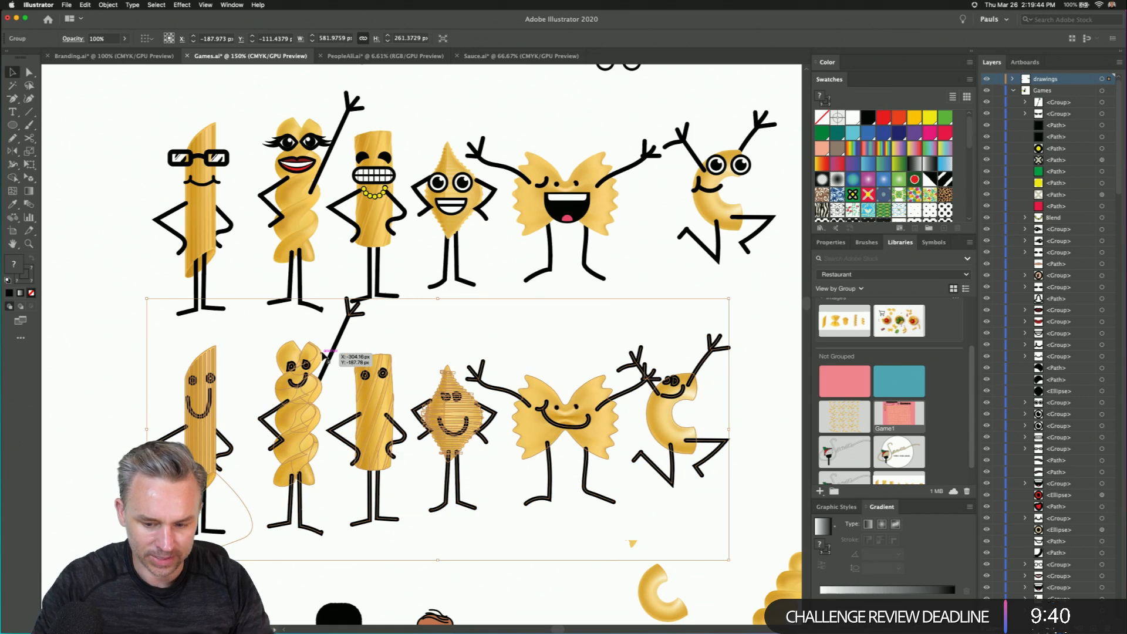
key(super+minus)
key(super+minus)
drag(323, 354, 634, 213)
click(281, 203)
key(super+z)
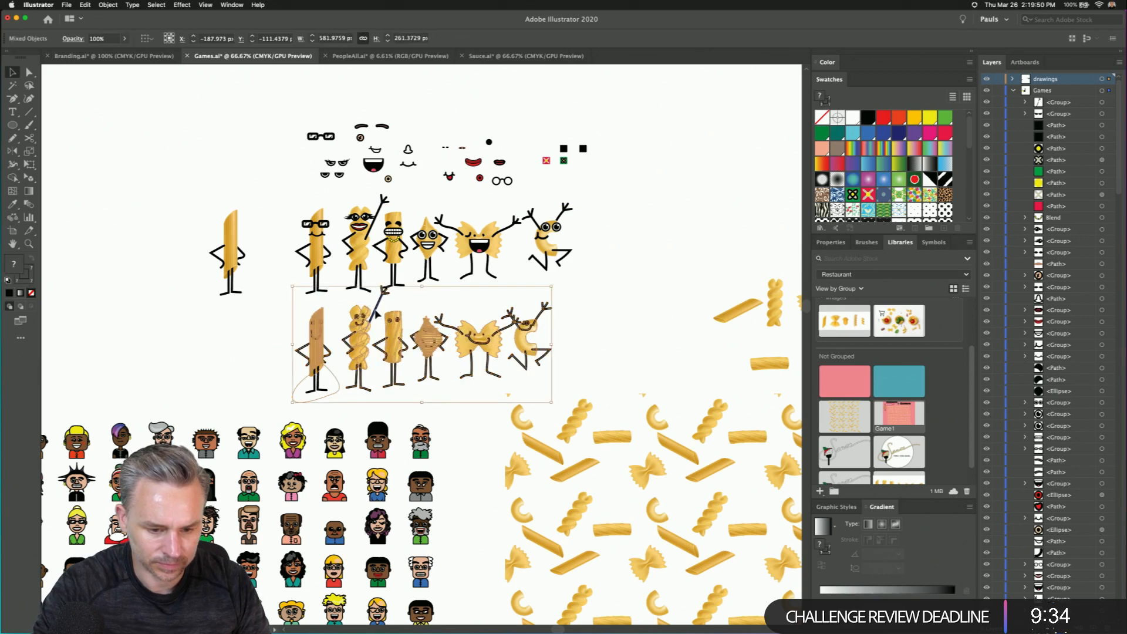
key(super+g)
key(super+shift+z)
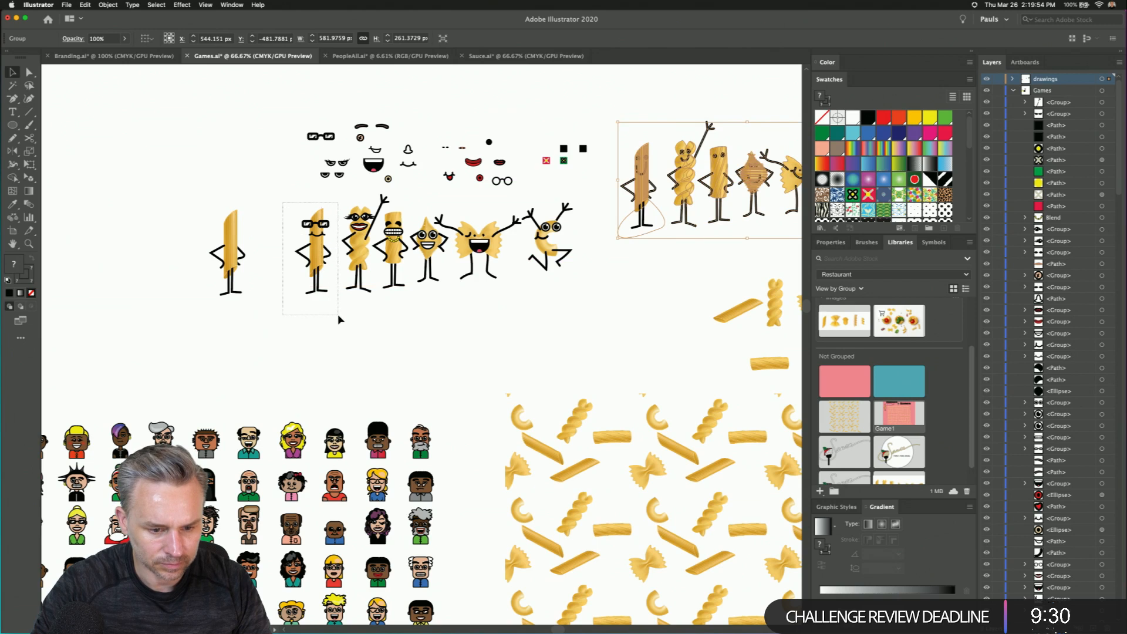
- Group the parts of the penne with glasses, the twisted pasta with red lips and the tube with the toothy grin as separate characters
drag(338, 316, 338, 316)
key(super+g)
drag(344, 194, 370, 302)
key(super+g)
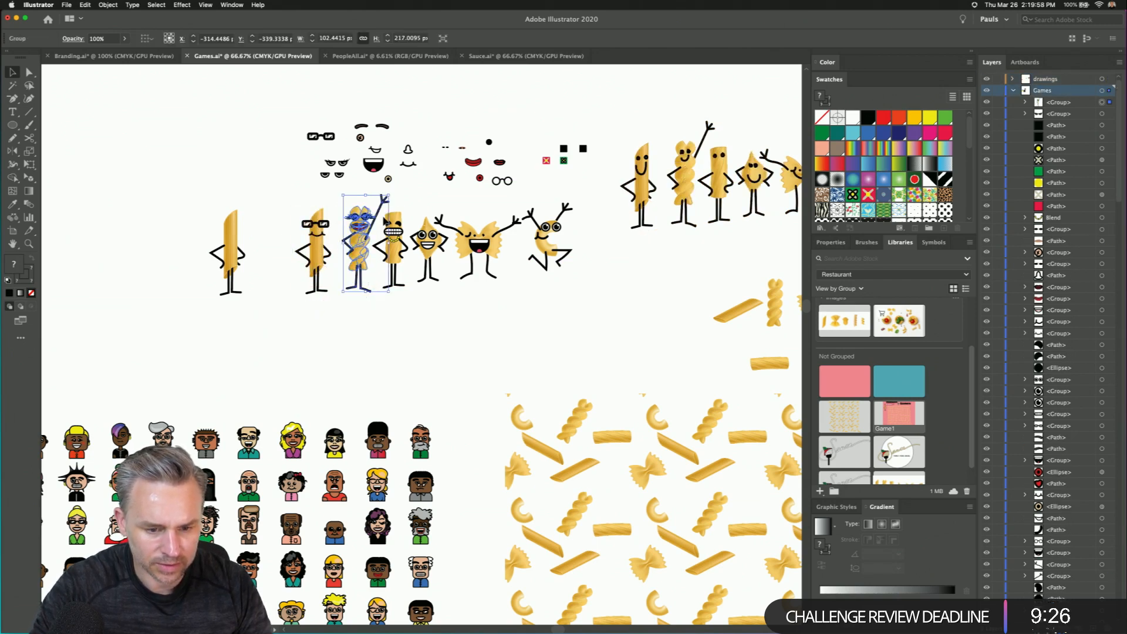
drag(387, 222, 387, 220)
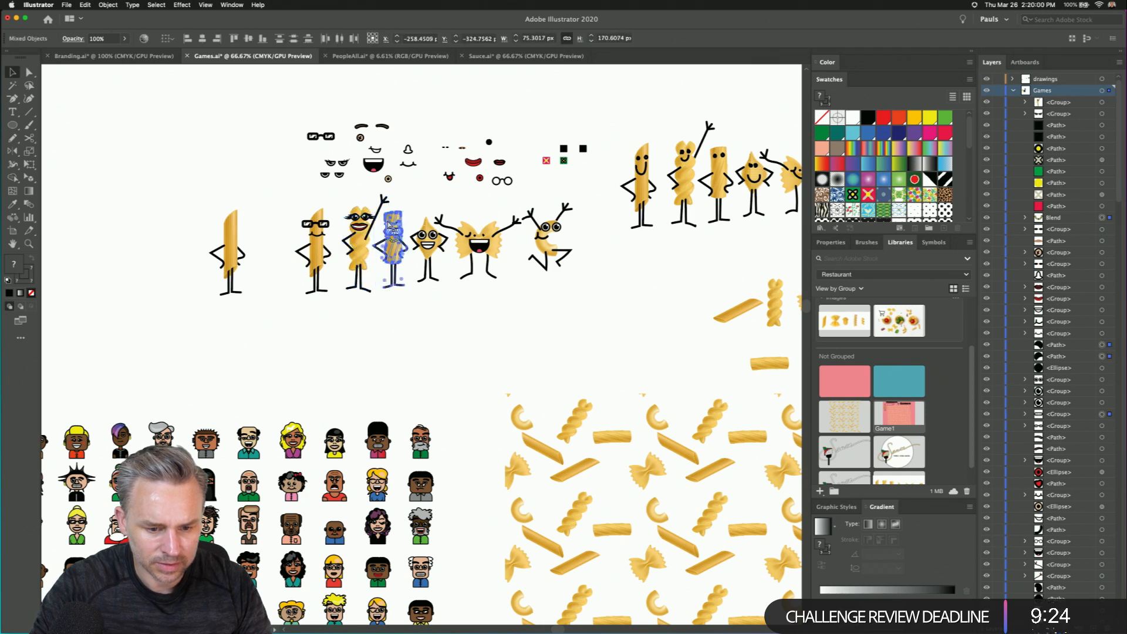
key(super+g)
- Lasso the diamond-shaped character's body, face, arms and legs without the neighbouring bow-tie's hand, and group them
drag(433, 277, 434, 279)
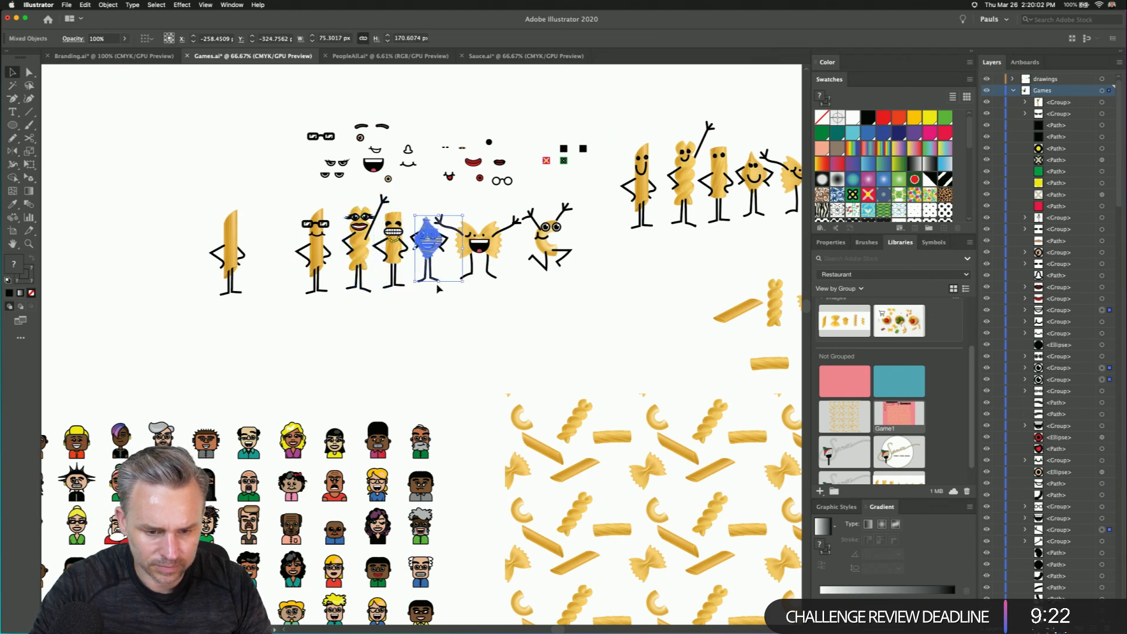
shift+click(451, 229)
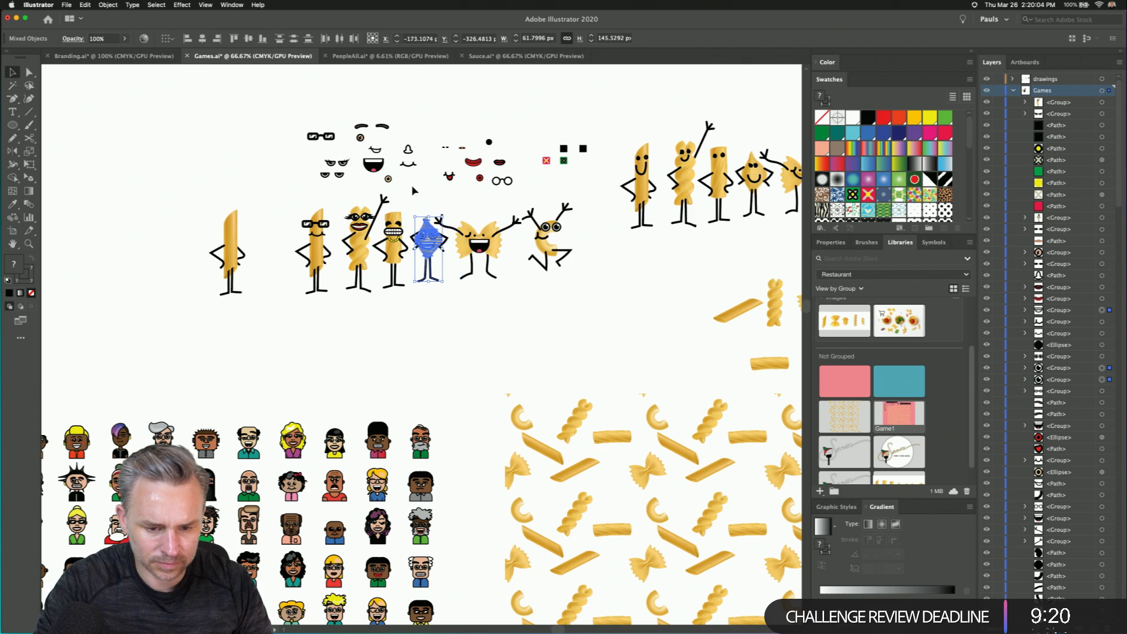
scroll(414, 231, up, 4)
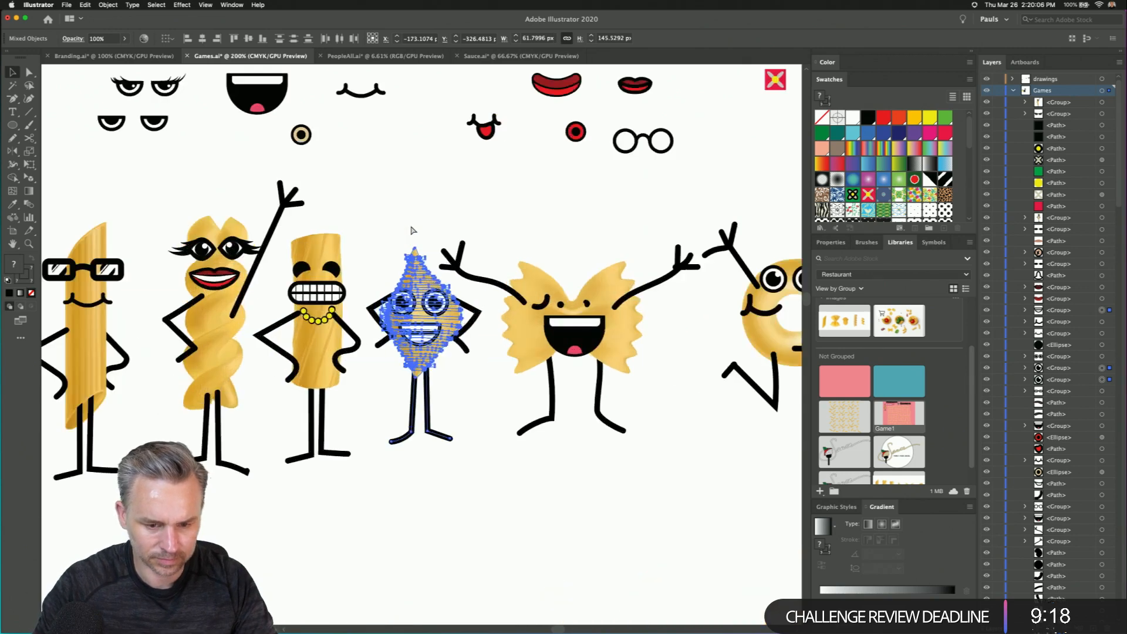
click(28, 85)
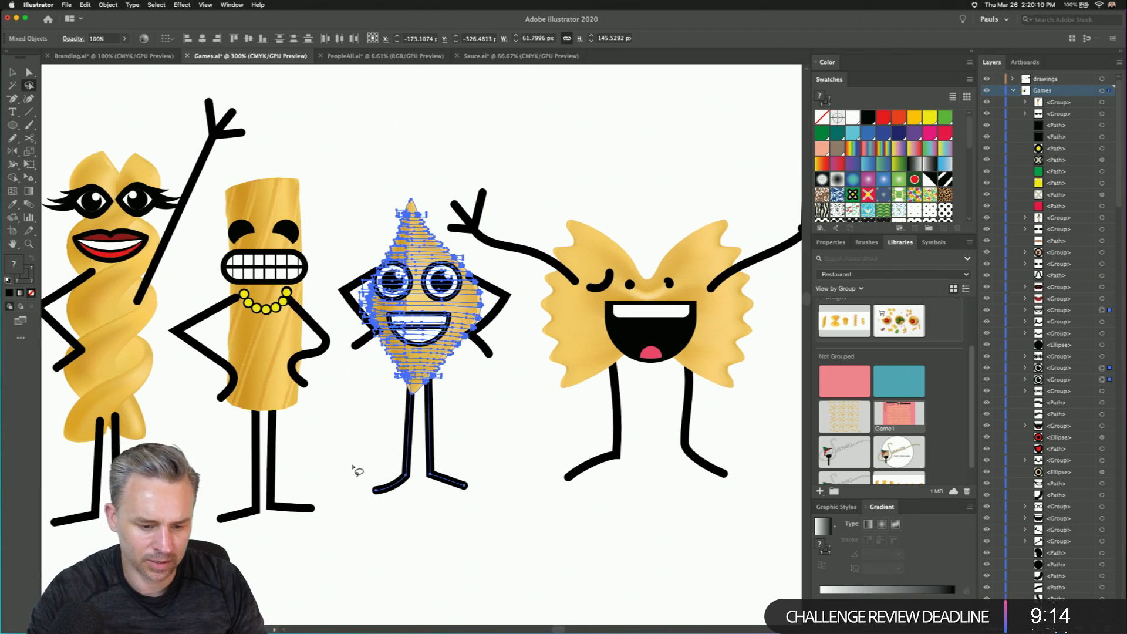
mouse_move(346, 197)
mouse_down()
mouse_move(433, 151)
mouse_move(442, 204)
mouse_up()
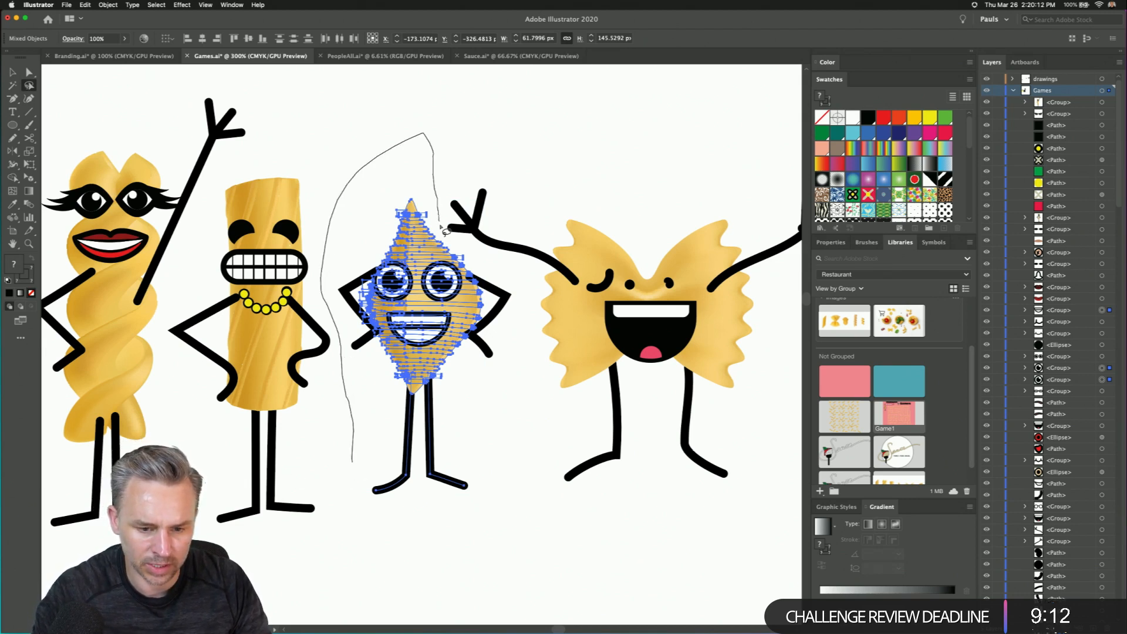
drag(483, 268, 523, 317)
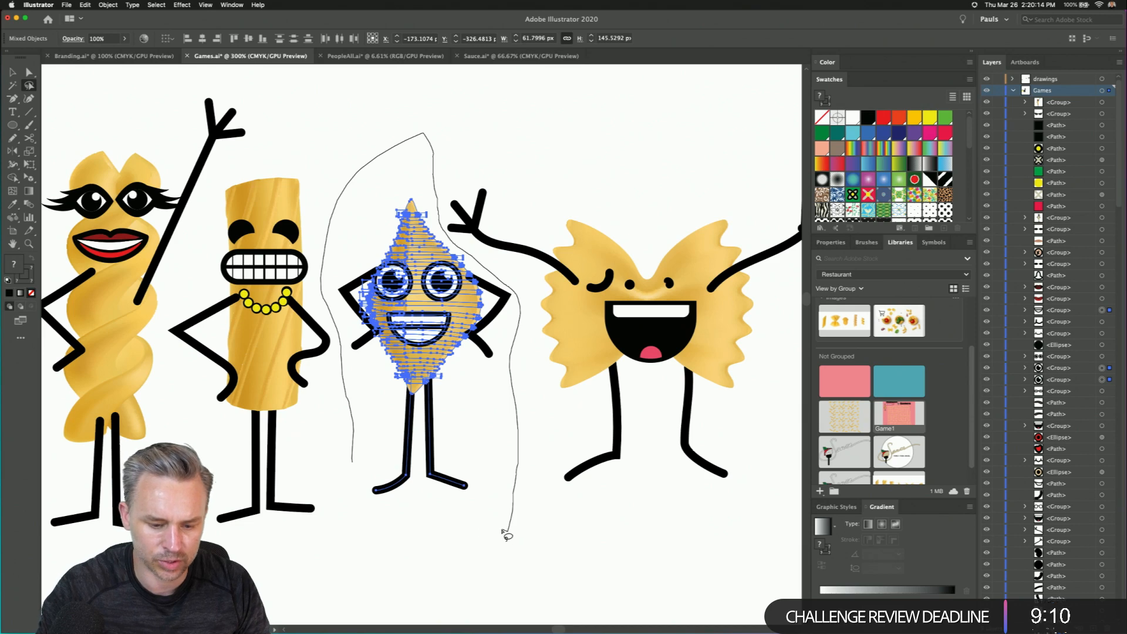
drag(341, 472, 338, 467)
key(super+g)
- Select only the bow-tie character's body, face, arms and legs, leaving out the diamond-shaped character, and group them
drag(594, 225, 331, 298)
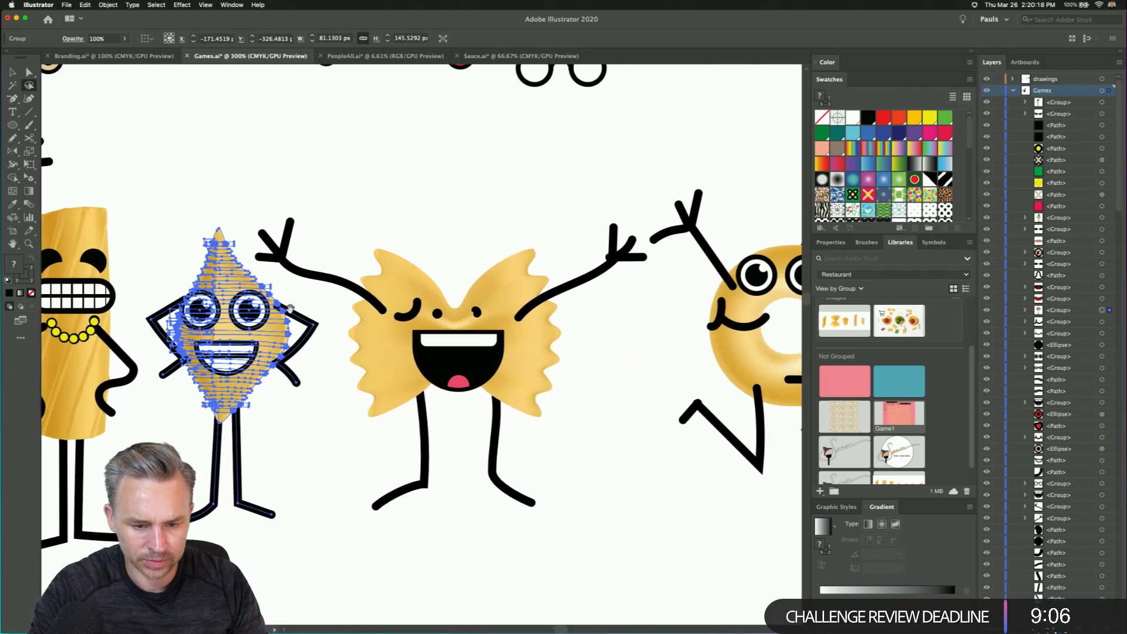
mouse_move(251, 230)
mouse_down()
mouse_move(359, 171)
mouse_move(580, 214)
mouse_up()
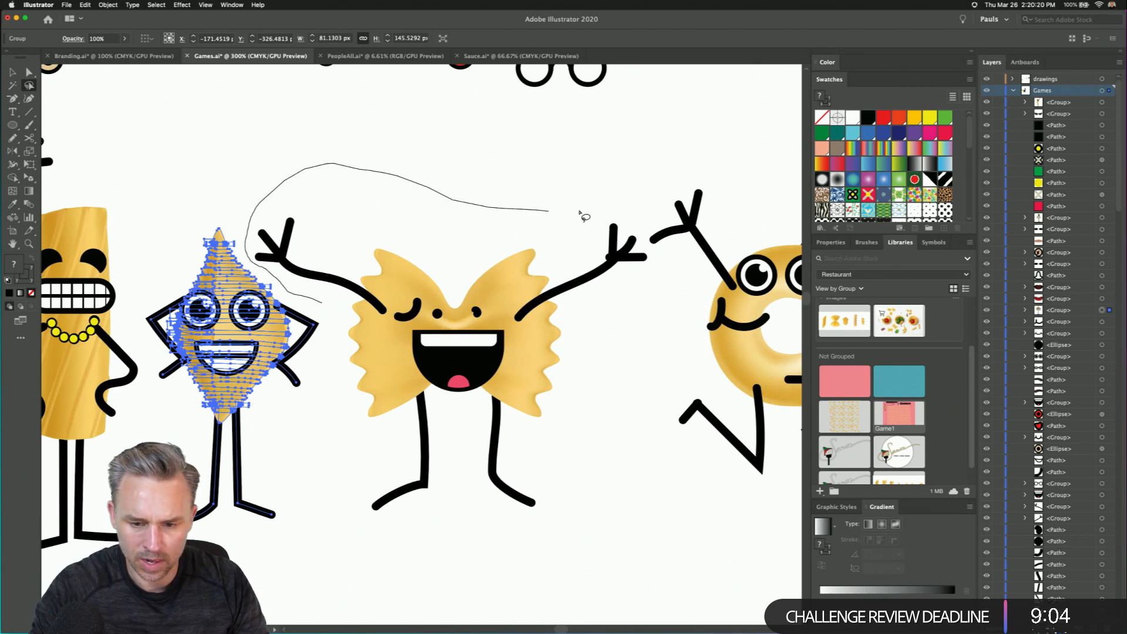
mouse_move(663, 290)
mouse_down()
mouse_move(620, 454)
mouse_move(543, 581)
mouse_up()
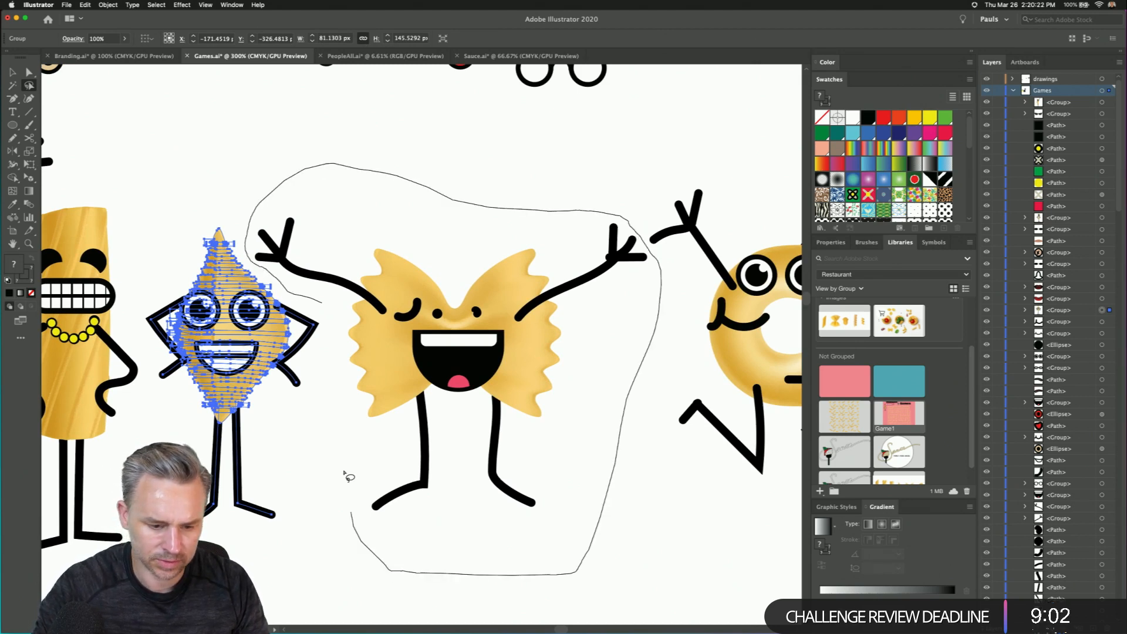
drag(329, 344, 327, 302)
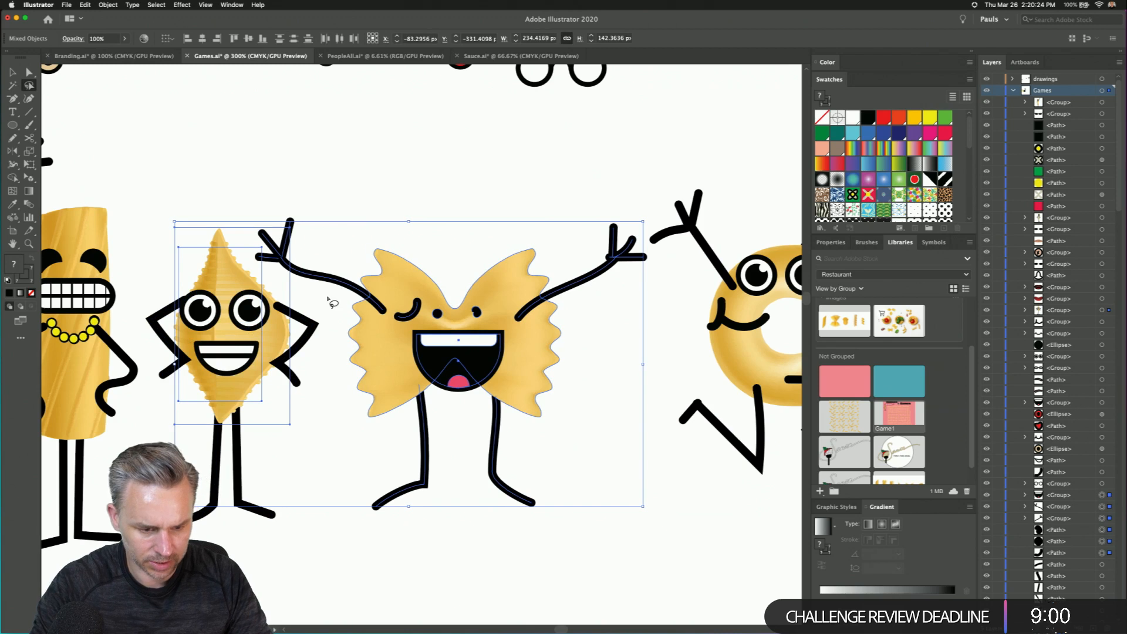
click(15, 72)
click(360, 186)
drag(341, 195, 536, 520)
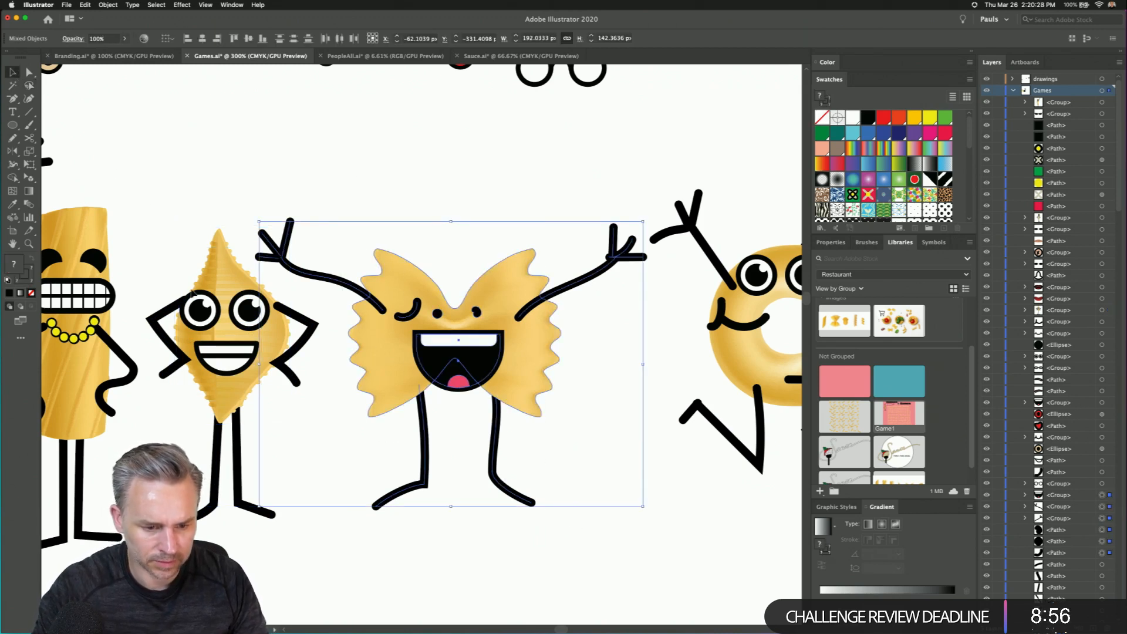
key(super+g)
- Group all the parts of the jumping macaroni character
scroll(164, 212, right, 5)
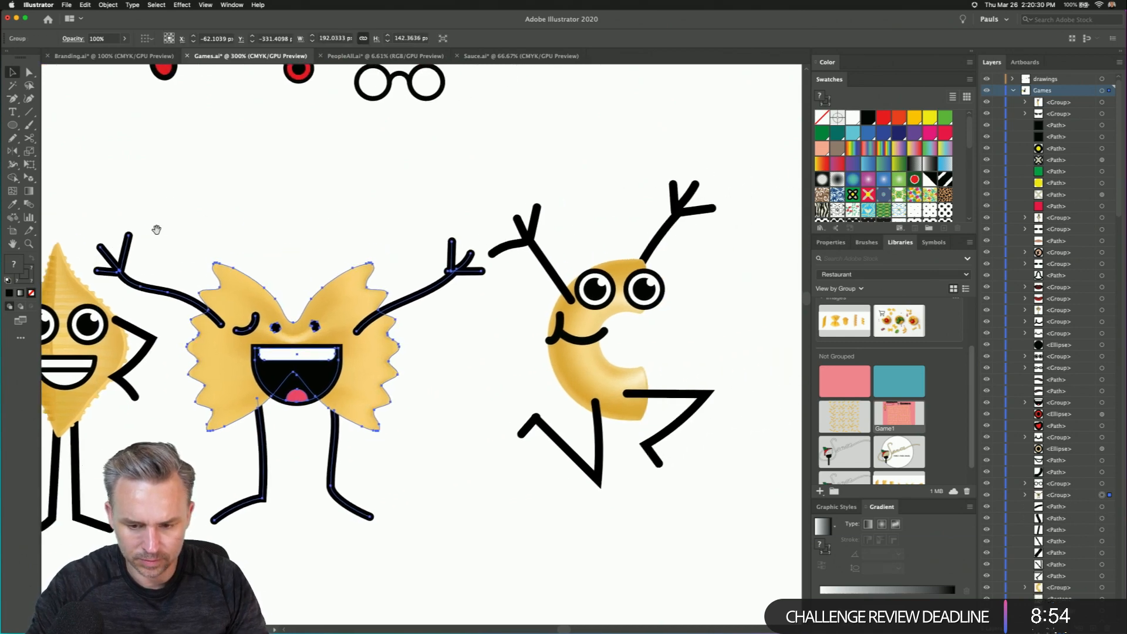
drag(668, 395, 753, 508)
key(super+g)
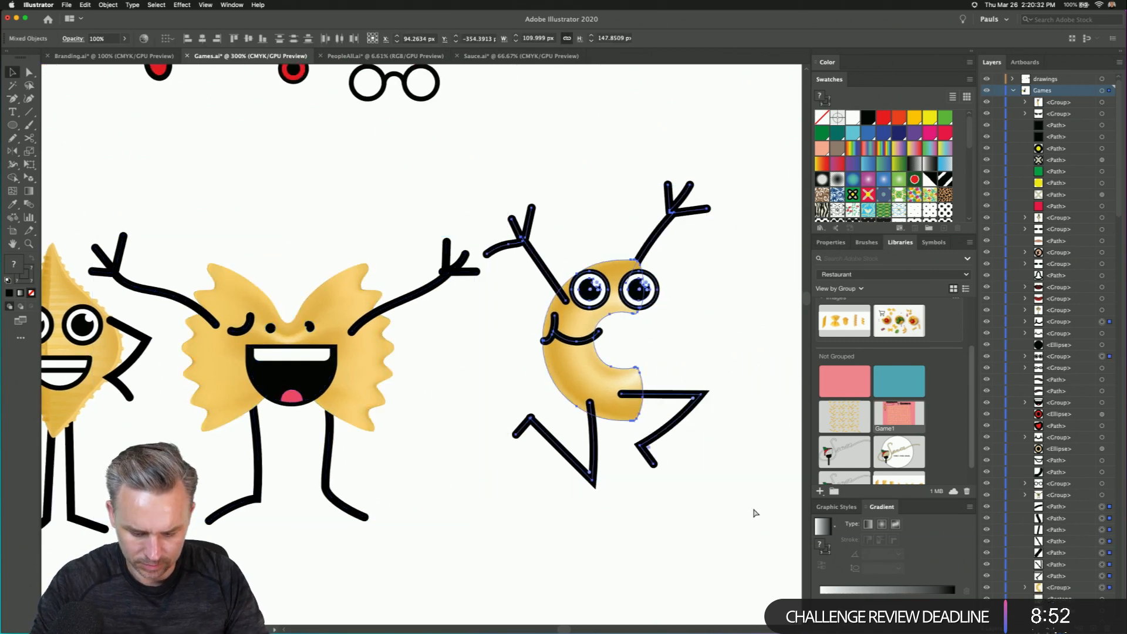
- Move the penne with glasses down and slightly left, and delete the spare faceless penne character beside it
key(super+1)
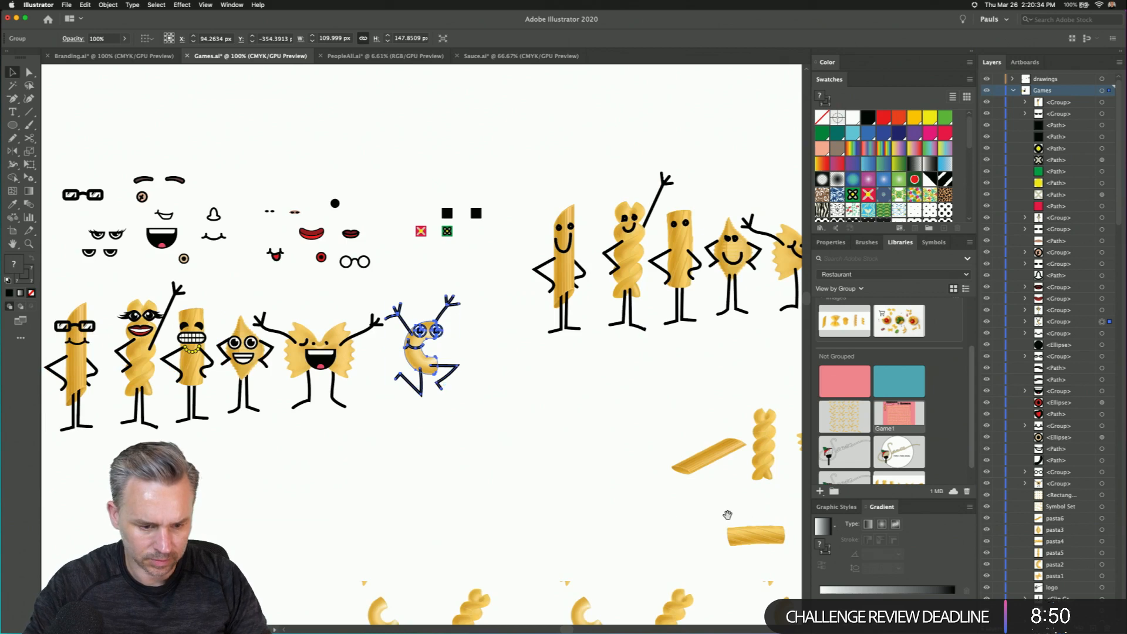
drag(354, 367, 594, 325)
drag(320, 316, 266, 408)
drag(212, 369, 212, 372)
key(Delete)
- Move the other five characters down to staggered heights, tucking the macaroni below the bow-tie's raised hand
drag(376, 297, 335, 423)
drag(421, 333, 403, 408)
drag(483, 317, 476, 426)
drag(561, 311, 564, 395)
drag(669, 293, 673, 373)
drag(478, 343, 528, 155)
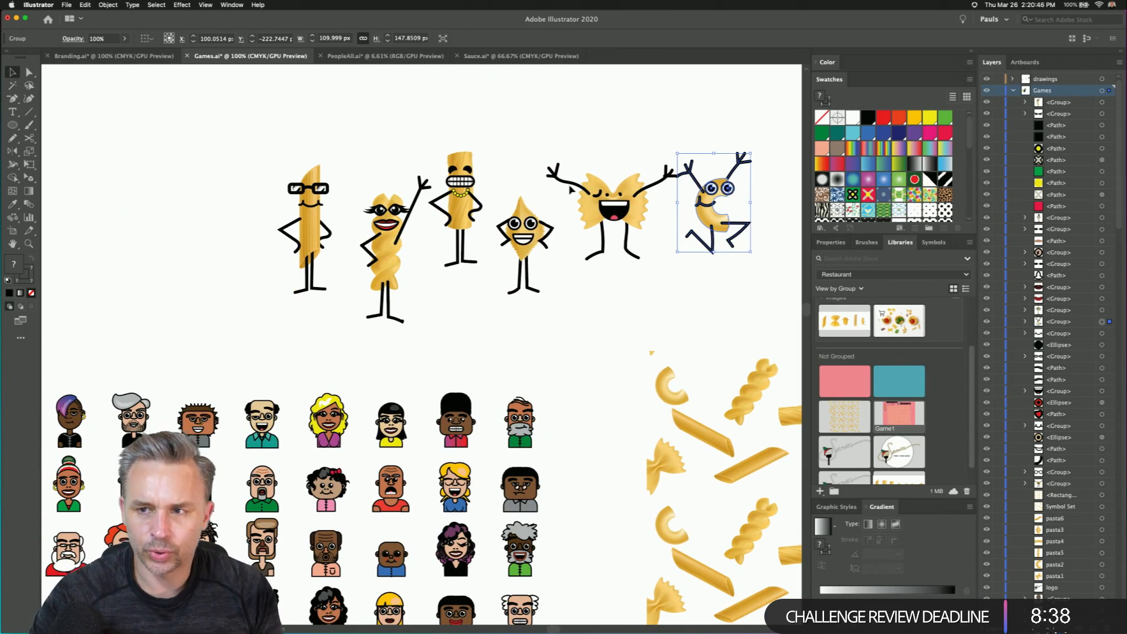
drag(711, 219, 689, 268)
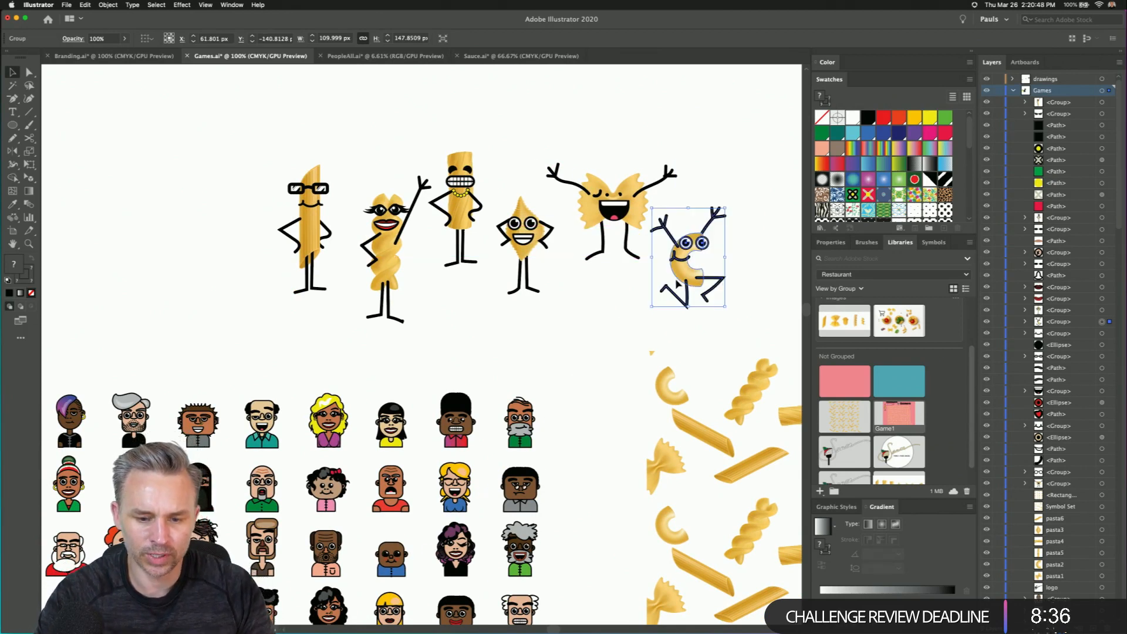
- Select all six staggered characters and check the Scale Strokes & Effects setting in the general preferences
key(super+minus)
key(super+minus)
drag(148, 371, 420, 181)
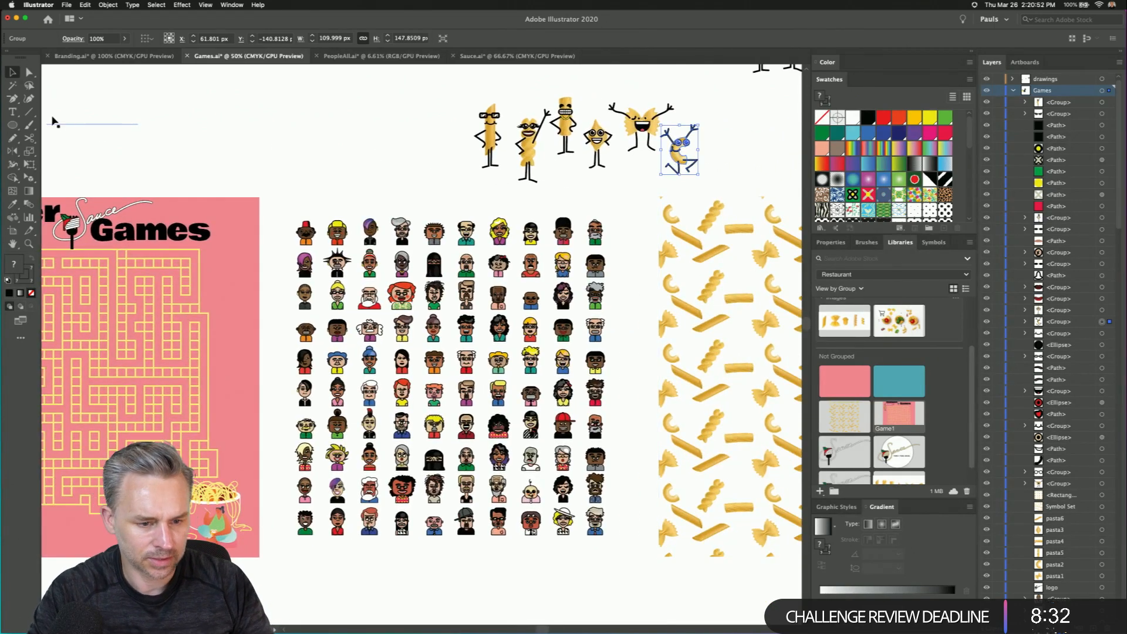
drag(425, 96, 721, 183)
click(56, 4)
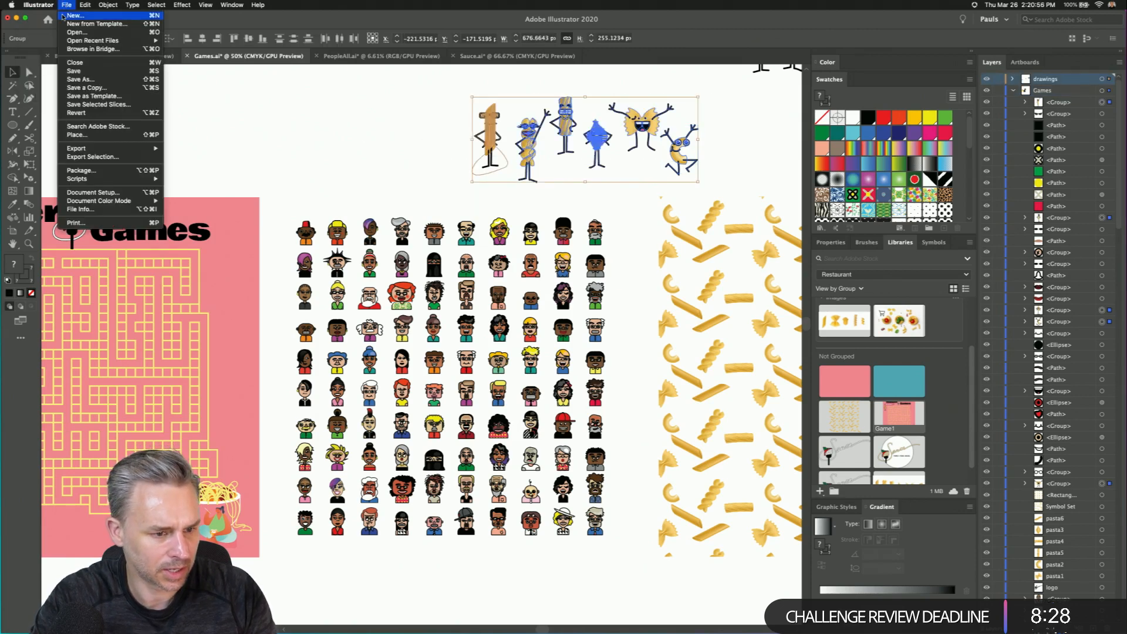
mouse_move(43, 39)
click(157, 37)
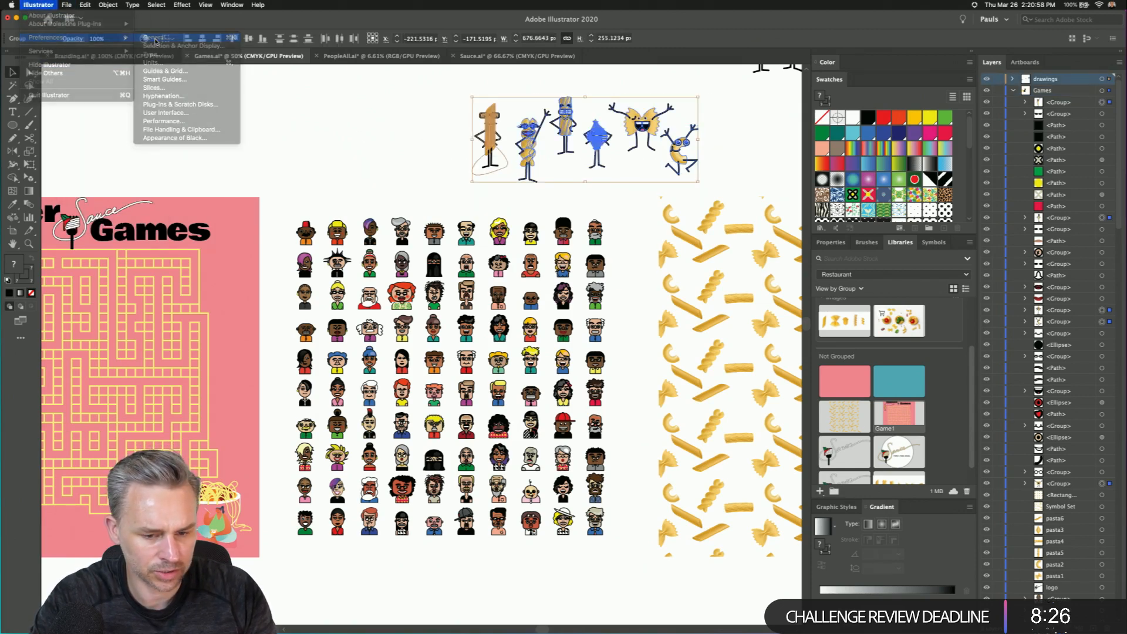
key(Return)
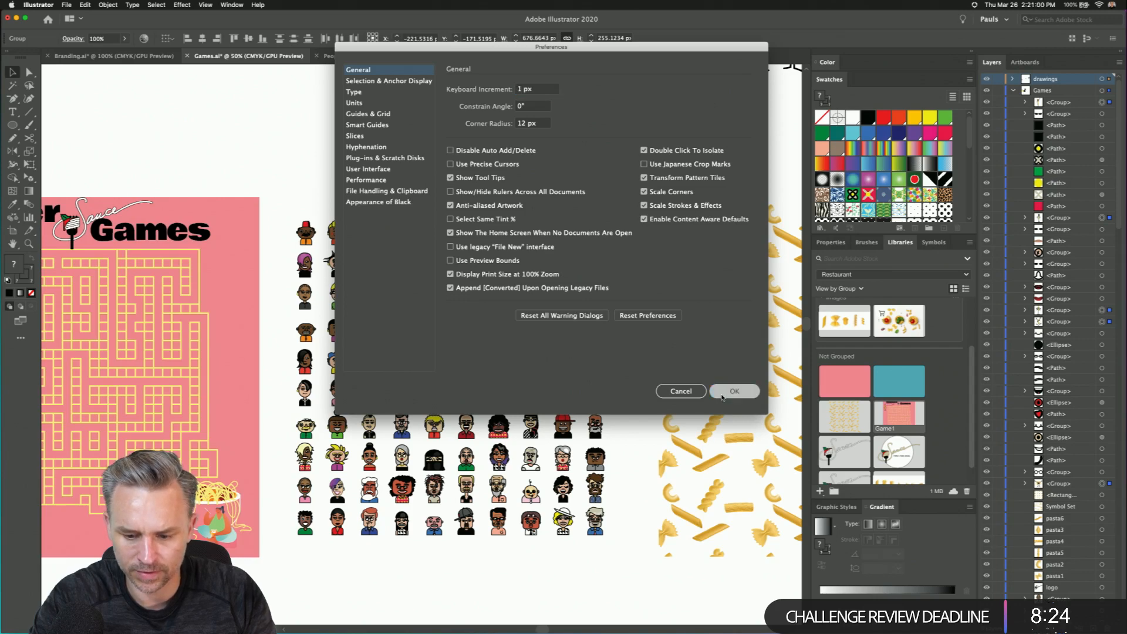
- Scale the six characters down together to about 374 × 141 px and place them just above the page of faces
drag(699, 96, 599, 135)
drag(487, 161, 406, 179)
click(283, 122)
click(199, 118)
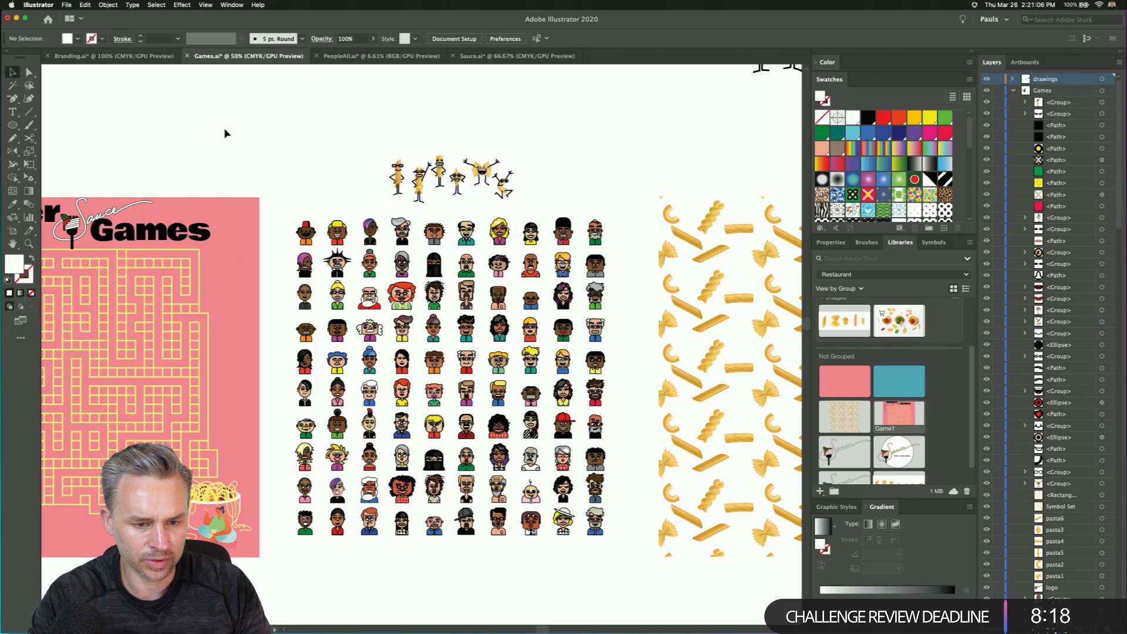
- Show the artboards and shift the Connect the Dots and Learning Games notes up and left, clear of the characters
click(182, 4)
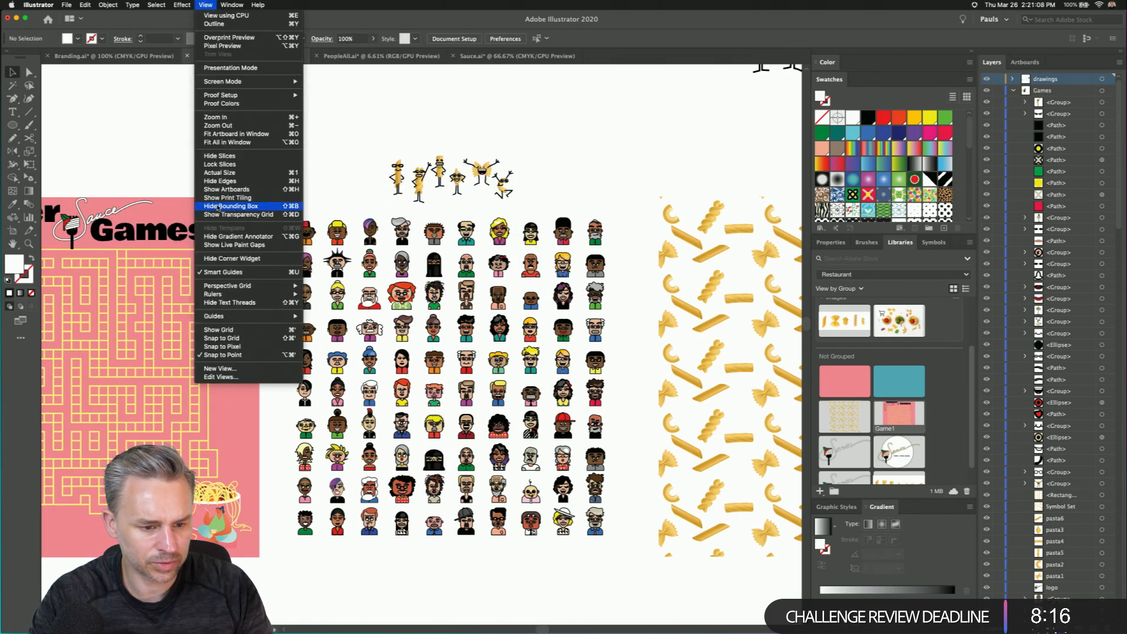
click(216, 190)
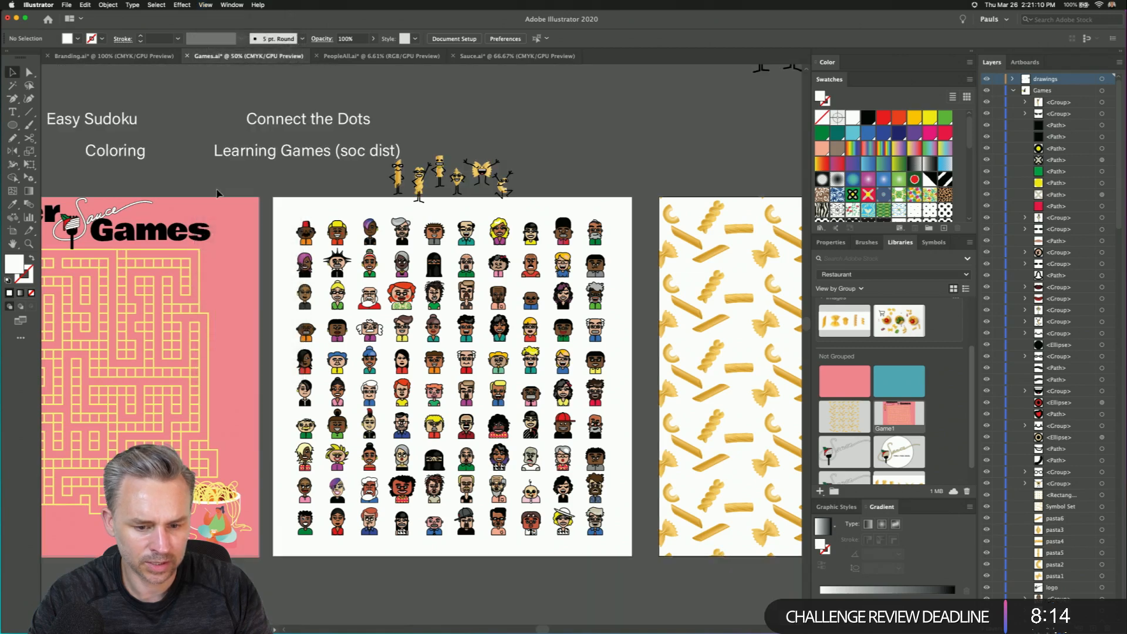
drag(355, 170, 282, 105)
- Select the six pasta characters above the page of faces and enlarge the whole set slightly, keeping their upper-right corner in place
drag(385, 140, 447, 162)
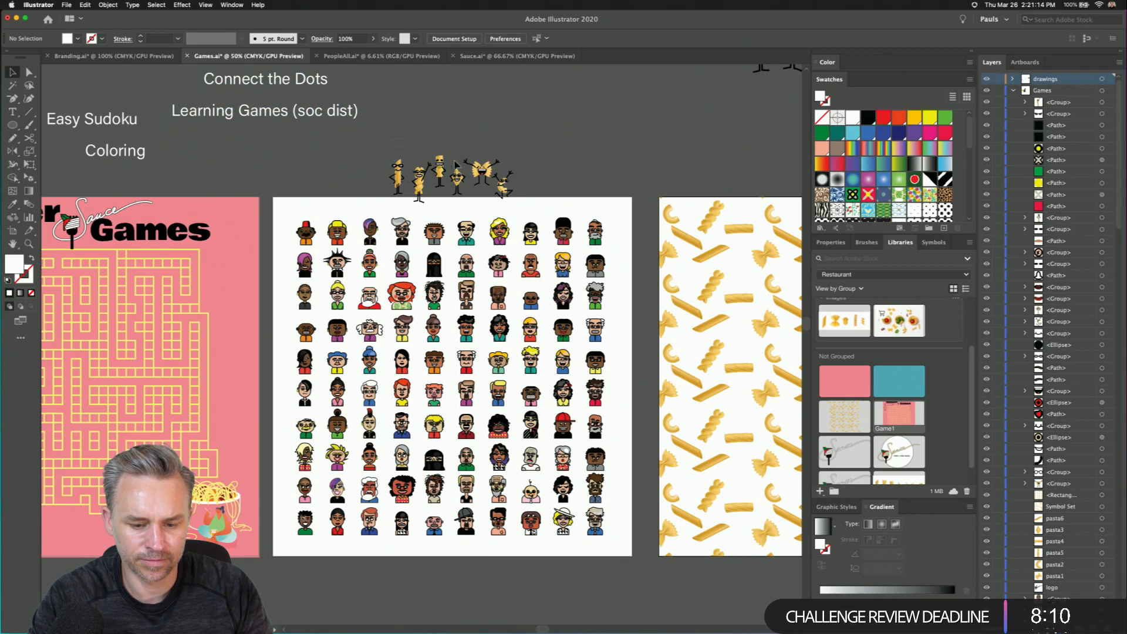
drag(544, 194, 542, 202)
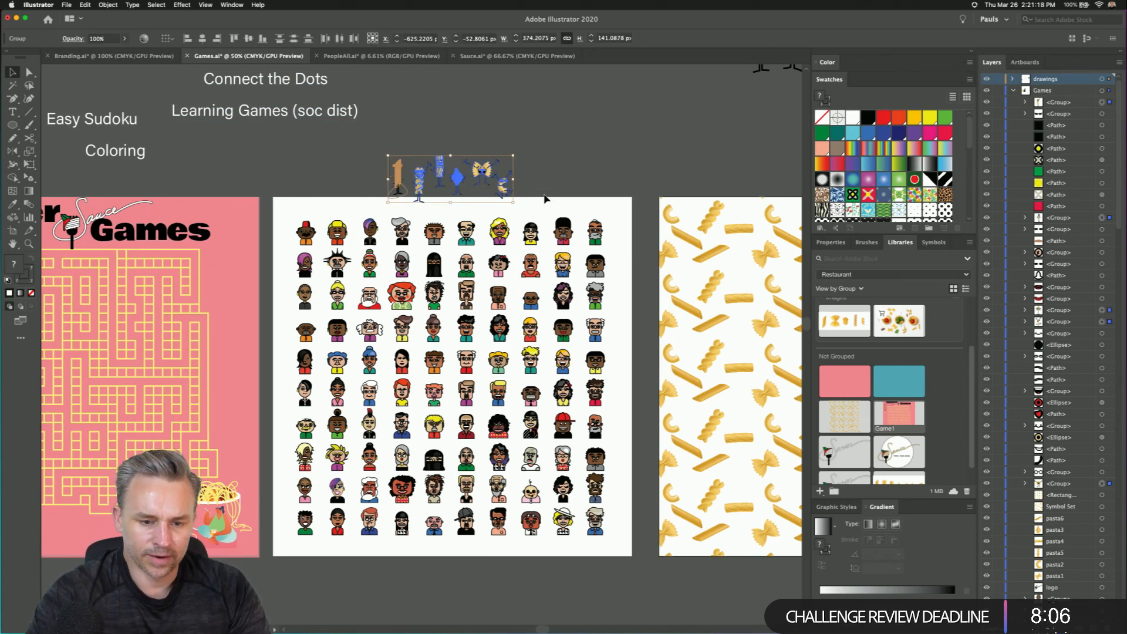
key(super+equal)
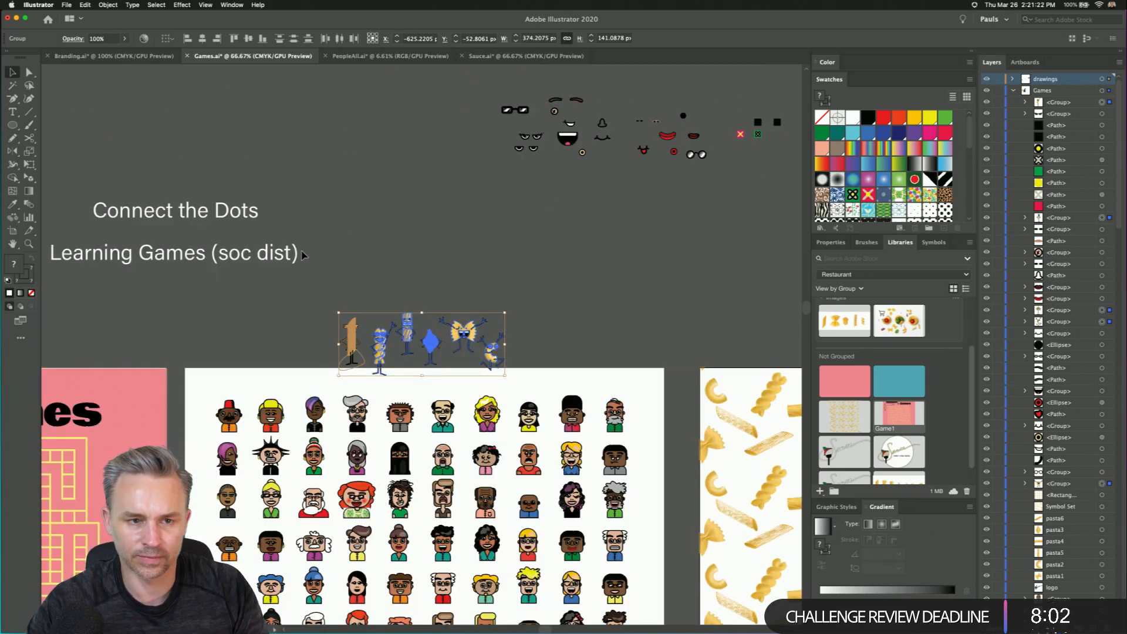
scroll(297, 317, down, 5)
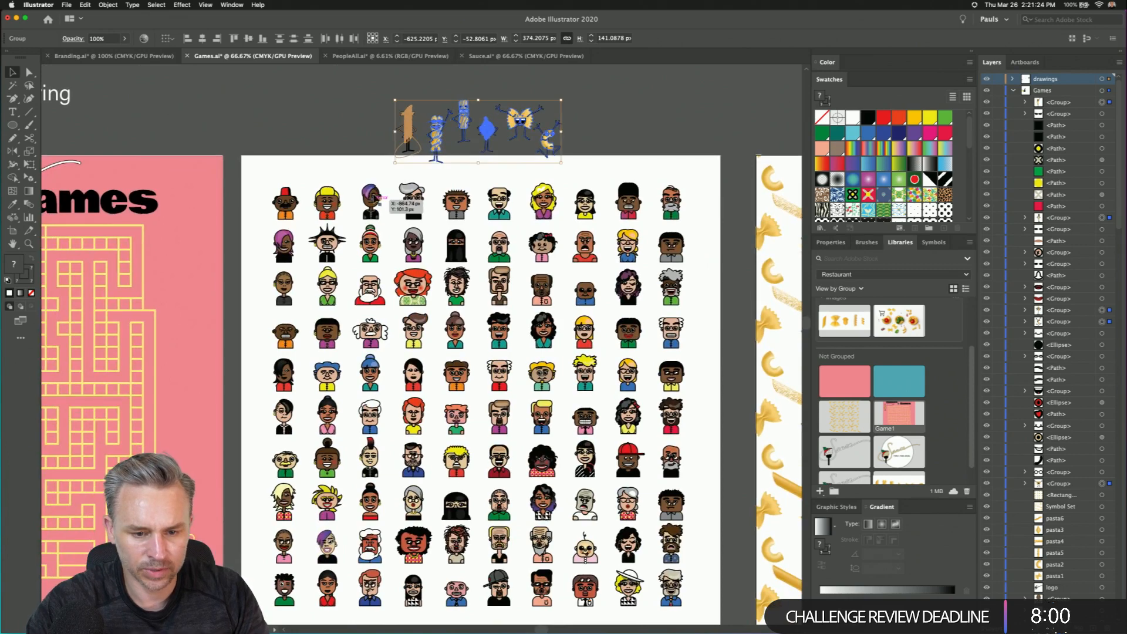
drag(394, 163, 358, 176)
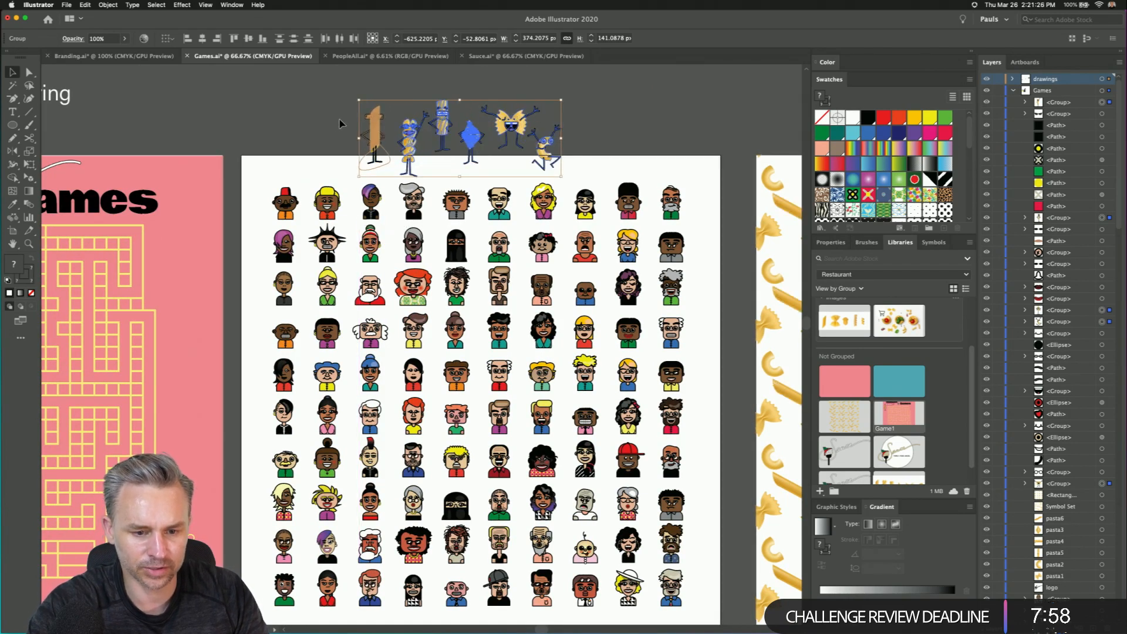
- Offset the first row of faces 40 px to the right and 60 px down so it tucks behind the second row
scroll(327, 207, down, 1)
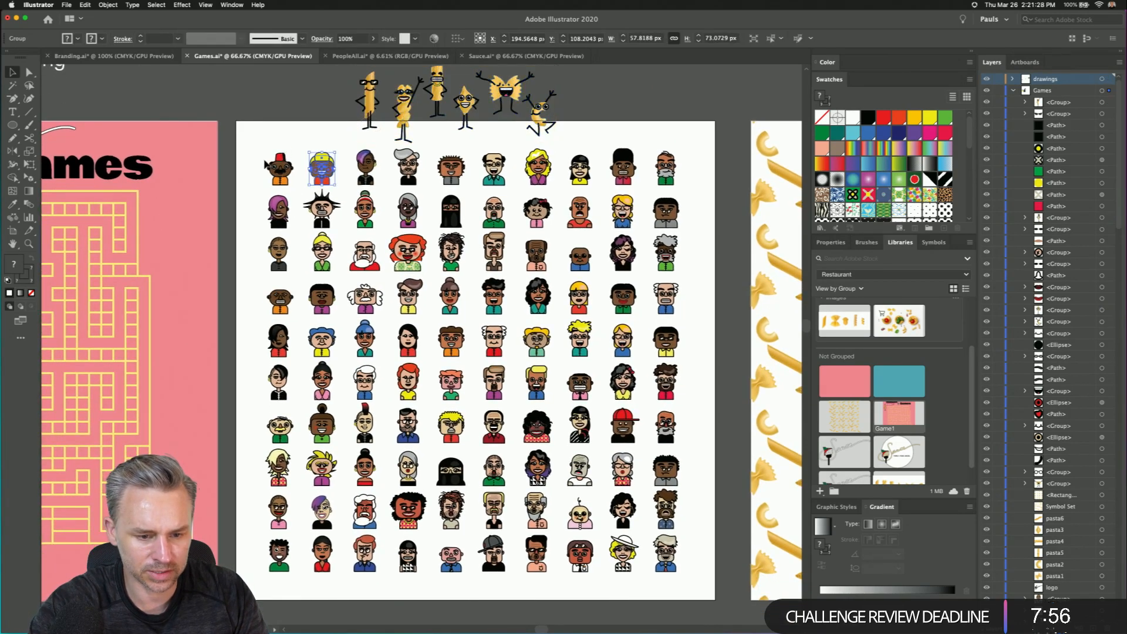
drag(252, 150, 697, 175)
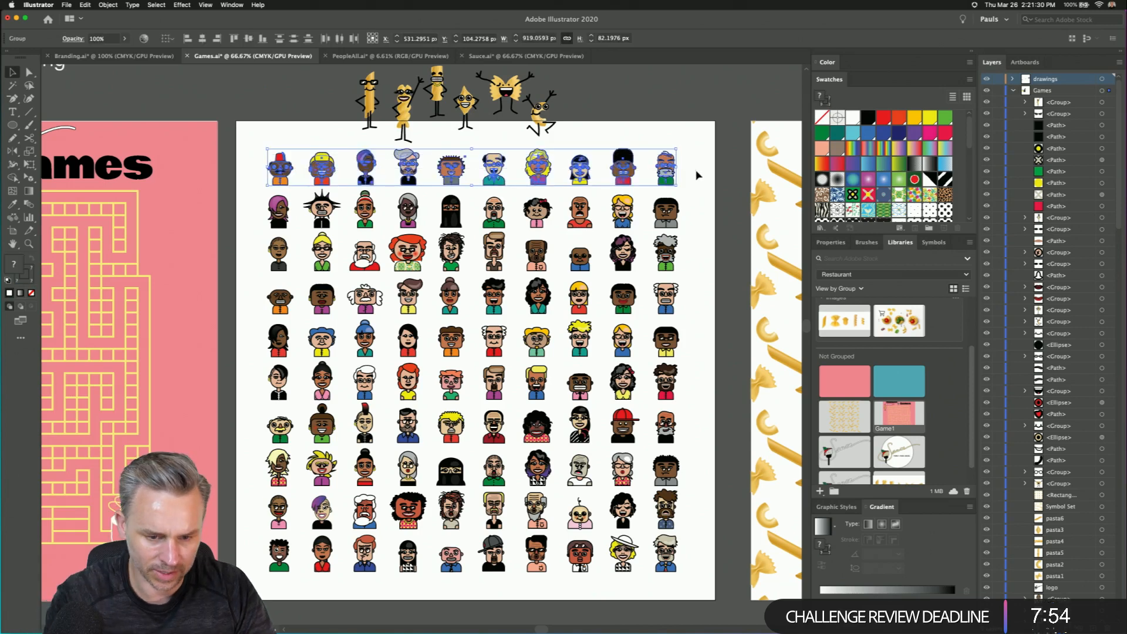
key(shift+Down)
key(shift+Down)
key(shift+Down)
key(shift+Right)
key(shift+Right)
key(shift+Right)
key(shift+Right)
key(shift+Down)
key(shift+Down)
key(shift+Down)
- Shift the first two rows of faces together 40 px to the left and 40 px down against the third row
drag(261, 168, 702, 225)
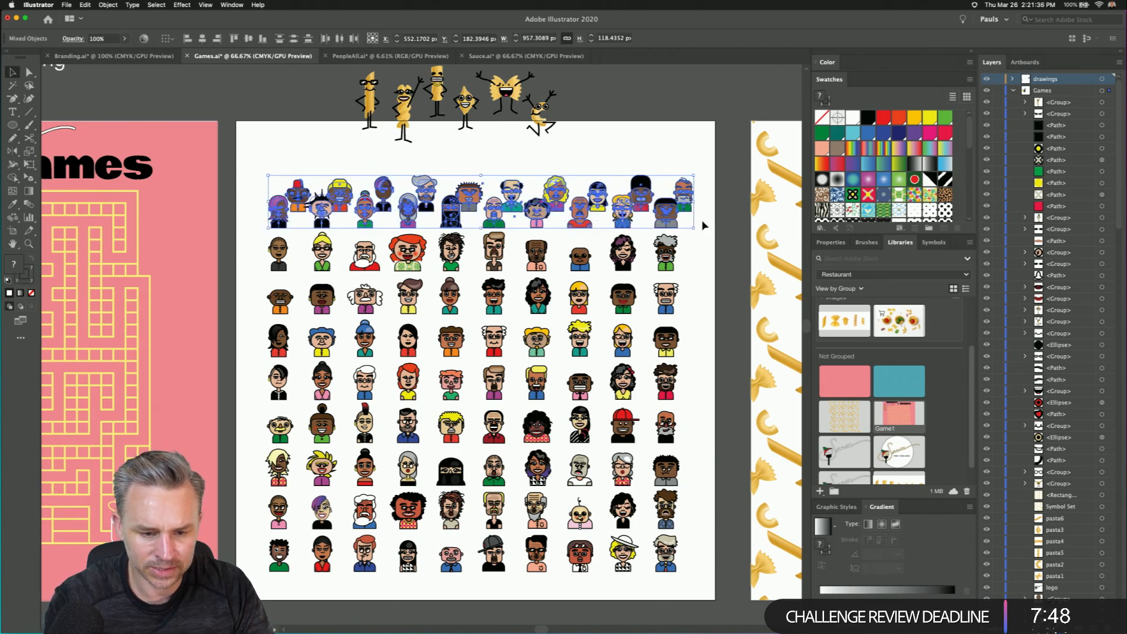
key(shift+Left)
key(shift+Left)
key(shift+Left)
key(shift+Left)
key(shift+Down)
key(shift+Down)
key(shift+Down)
key(shift+Down)
key(shift+Down)
key(shift+Down)
key(shift+Up)
- Shift the first three rows of faces together 40 px to the right and down against the fourth row
drag(233, 174, 699, 272)
key(shift+Right)
key(shift+Right)
key(shift+Right)
key(shift+Right)
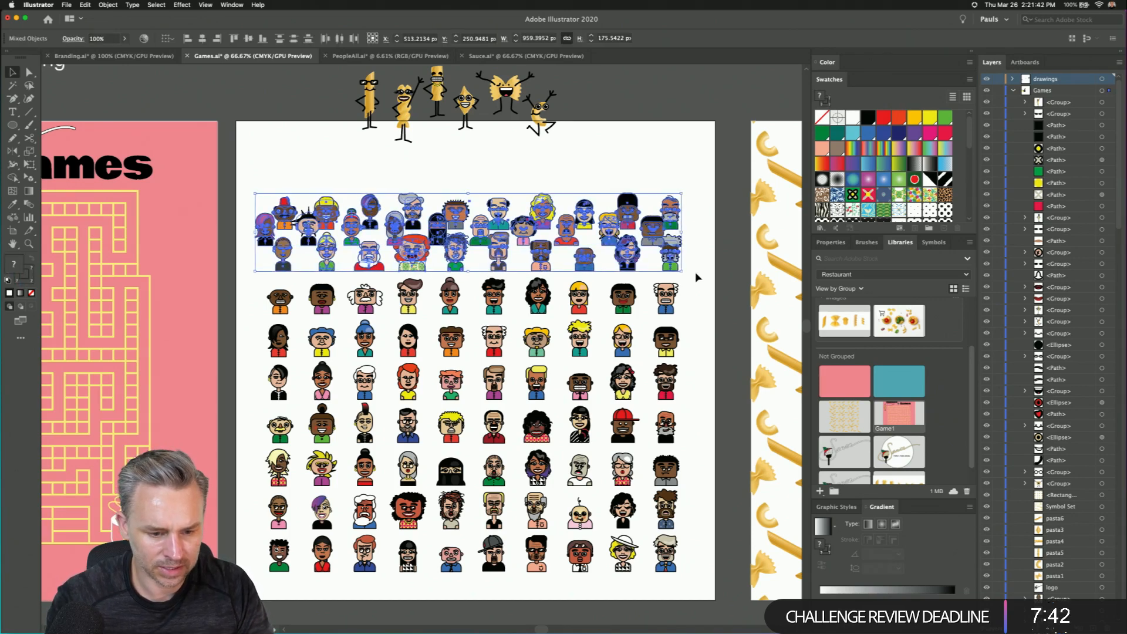
key(shift+Down)
key(shift+Down)
key(shift+Down)
key(shift+Down)
key(shift+Down)
key(shift+Down)
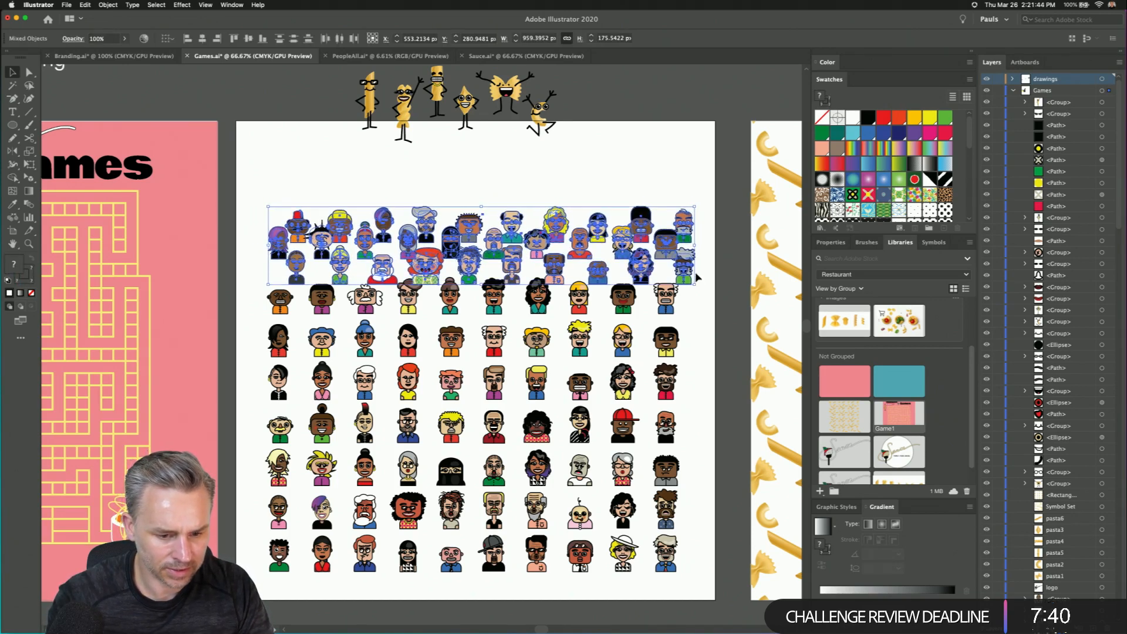
- Move the top four rows of people down to overlap the fifth row, leaving the background rectangle out of the selection
key(shift+Right)
key(shift+Down)
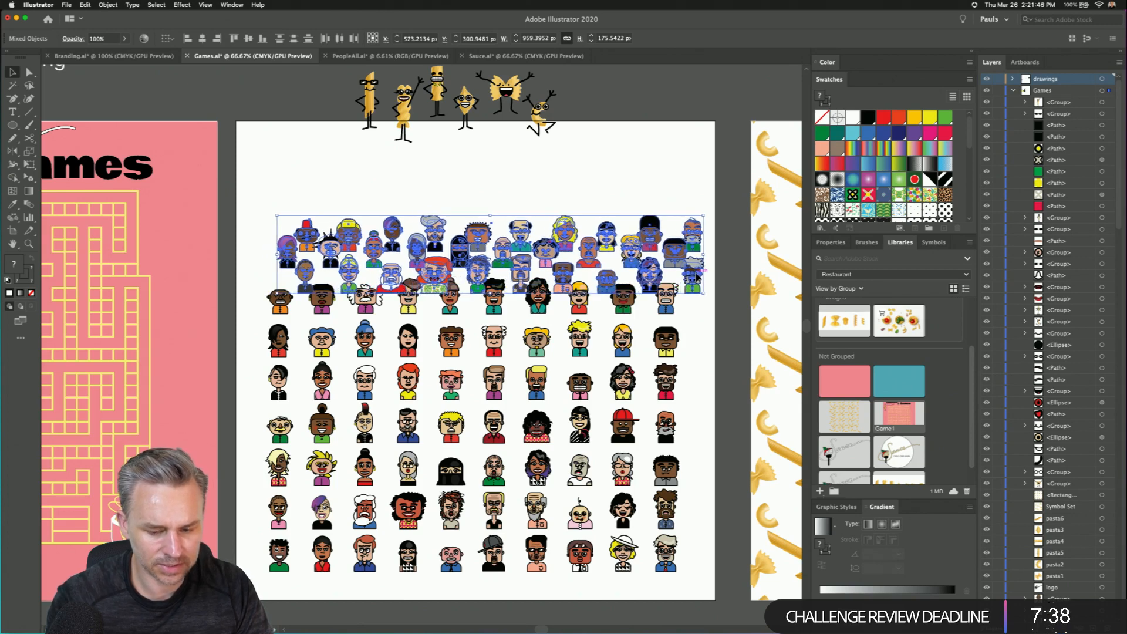
click(341, 191)
drag(255, 202, 713, 316)
drag(616, 306, 600, 318)
key(super+z)
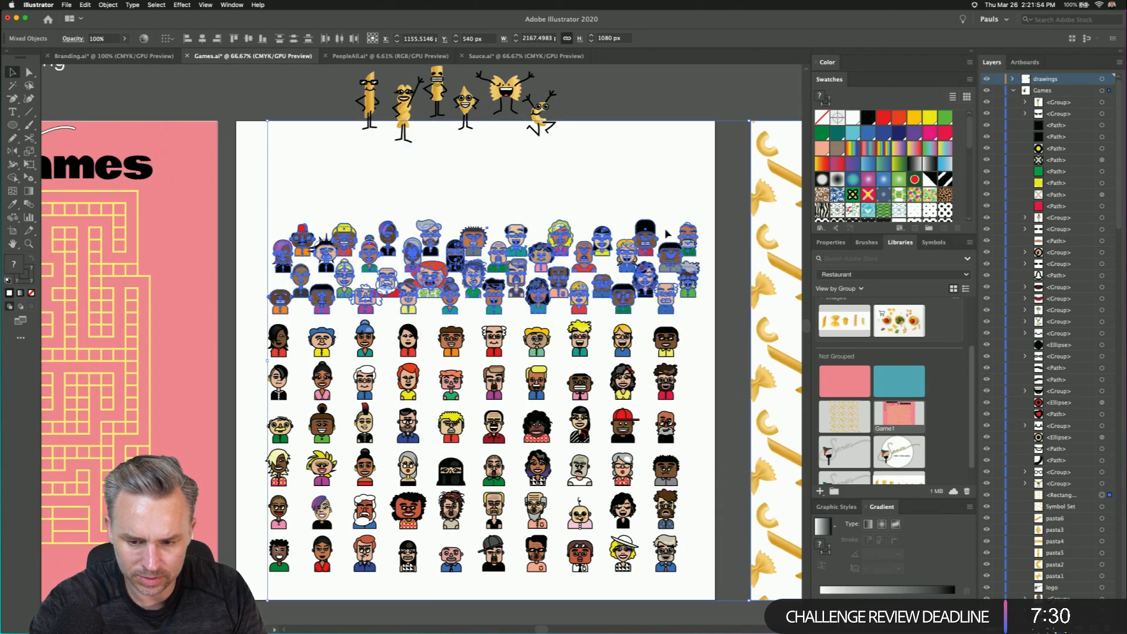
shift+click(761, 195)
drag(687, 241, 667, 264)
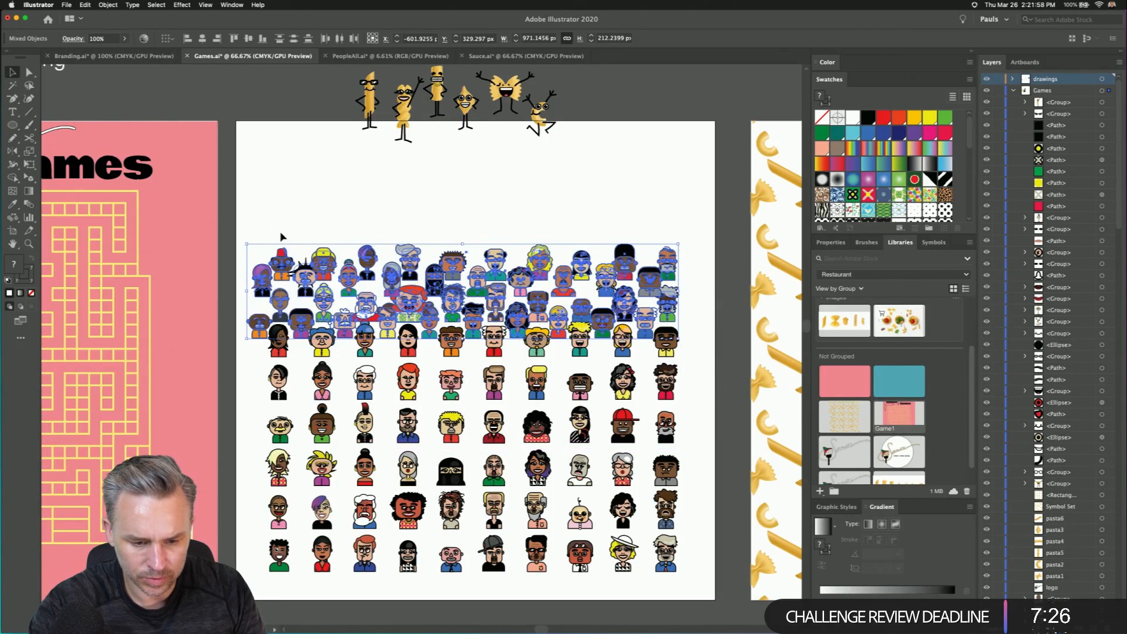
- Add the next rows to the crowd one by one and move the block down, overlapping all but the last two rows
drag(243, 216, 693, 372)
drag(245, 237, 650, 405)
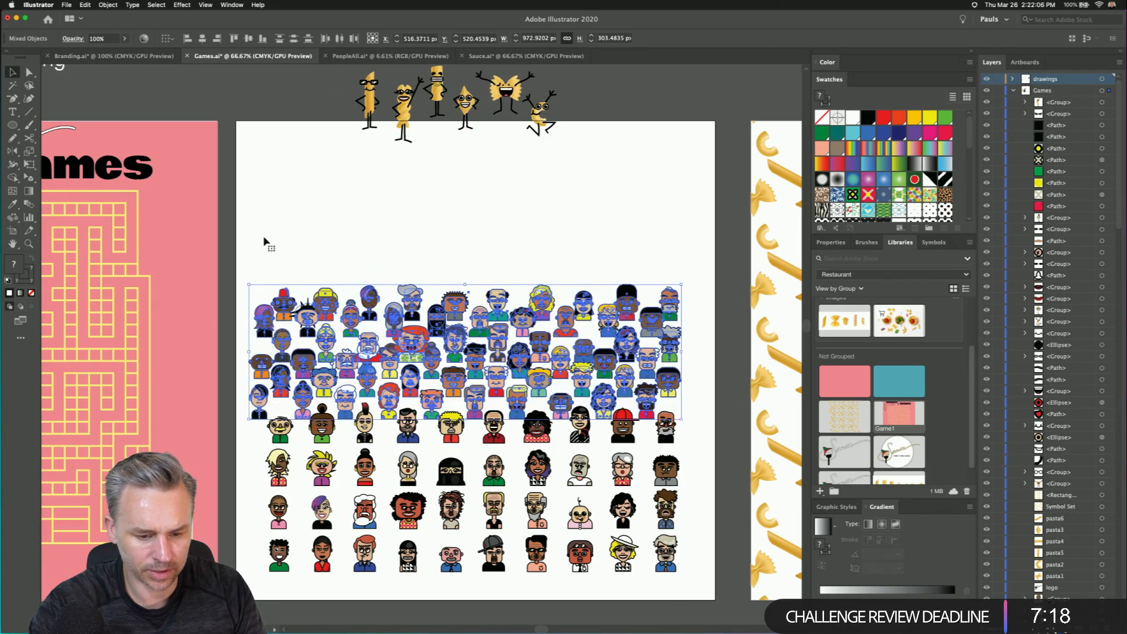
click(280, 252)
drag(681, 445, 242, 280)
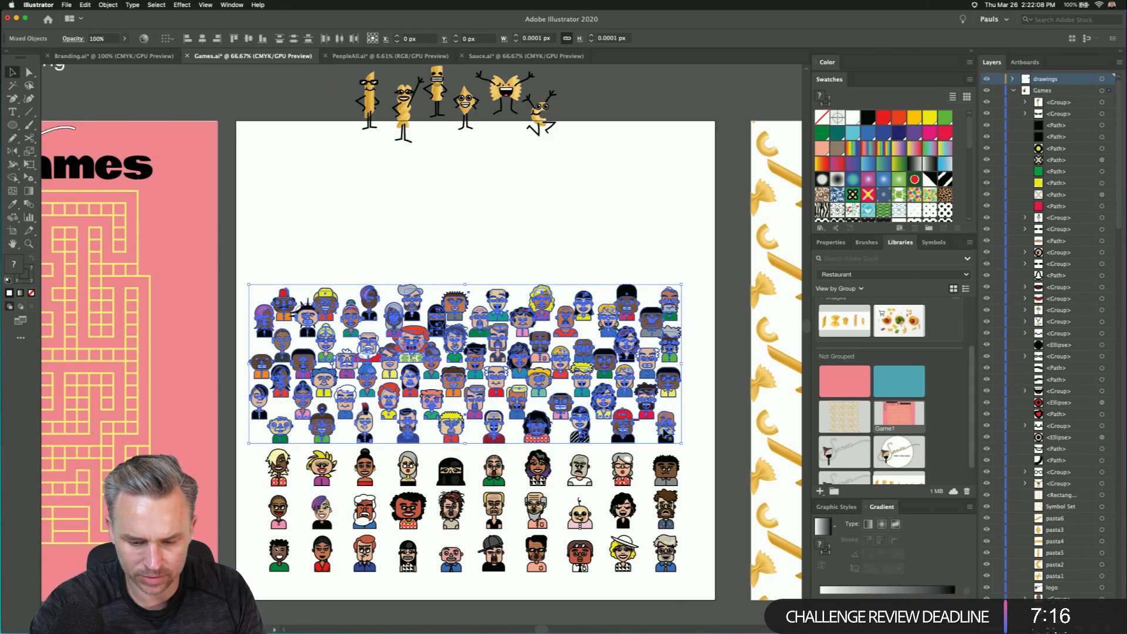
drag(543, 342, 564, 371)
click(346, 262)
drag(252, 291, 641, 482)
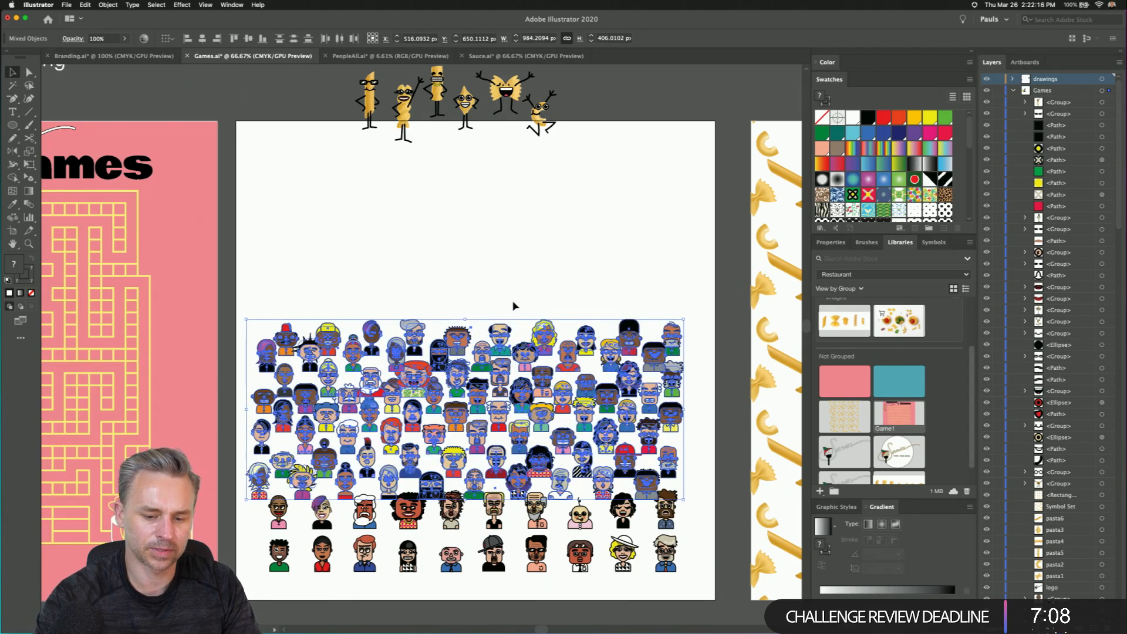
click(511, 302)
- Move the penne character with sunglasses from above the artboard into the blank area over the crowd
scroll(507, 289, down, 1)
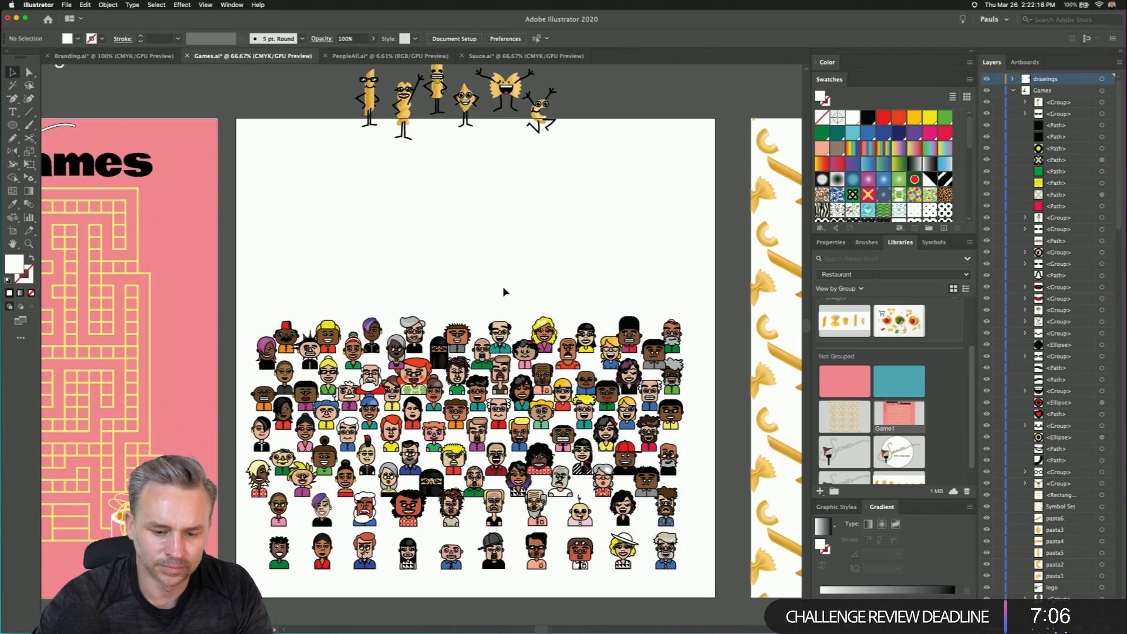
drag(371, 103, 528, 226)
click(436, 256)
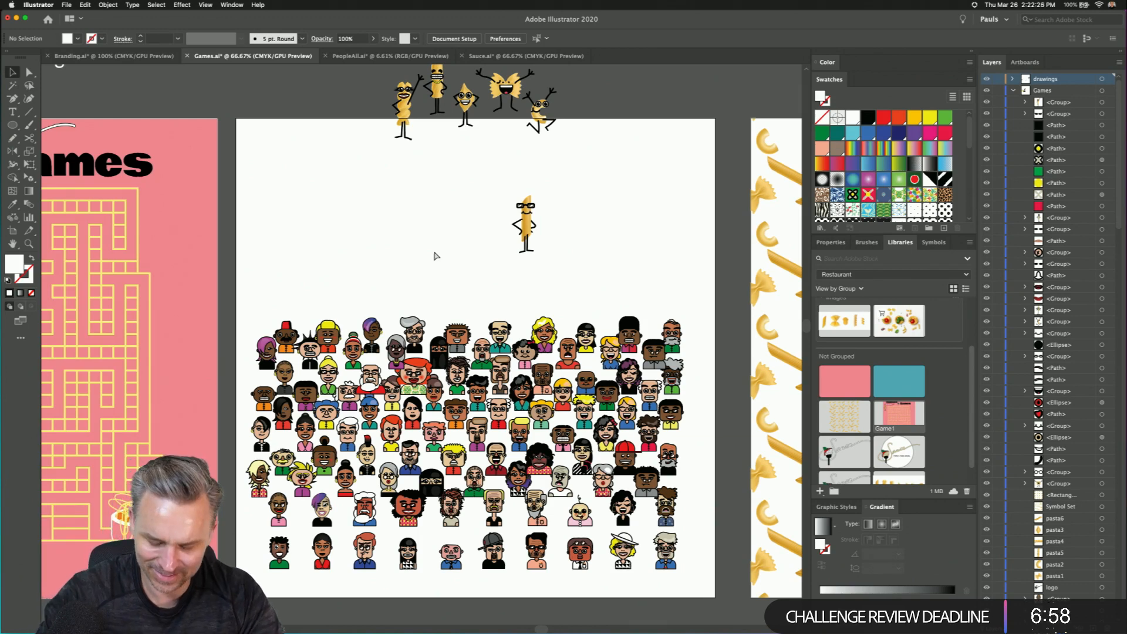
key(super+1)
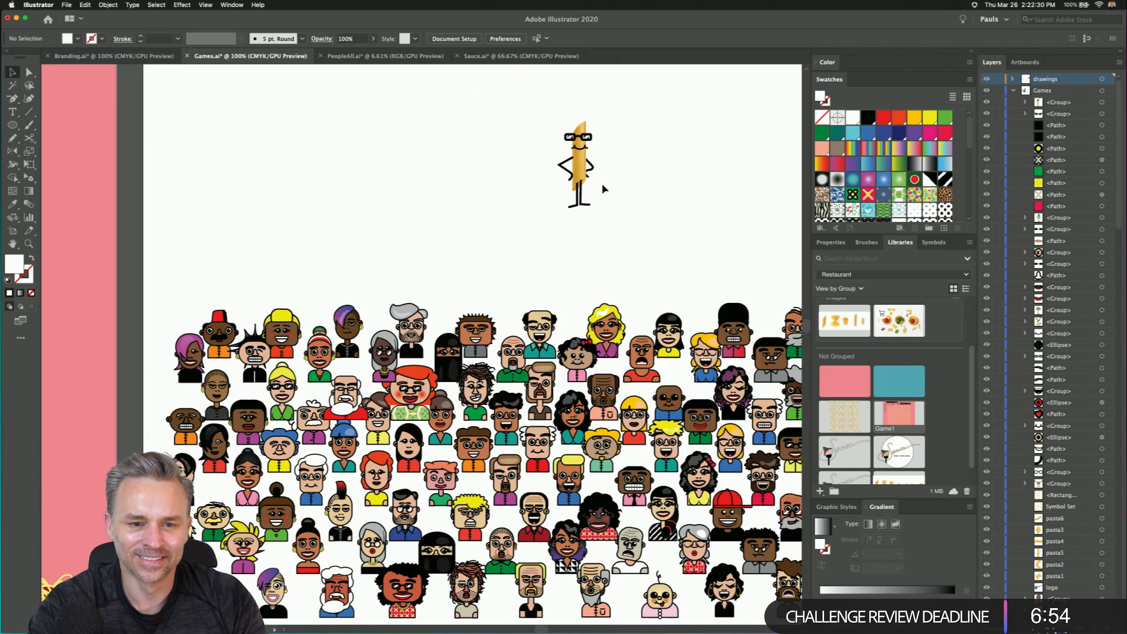
drag(489, 247, 460, 166)
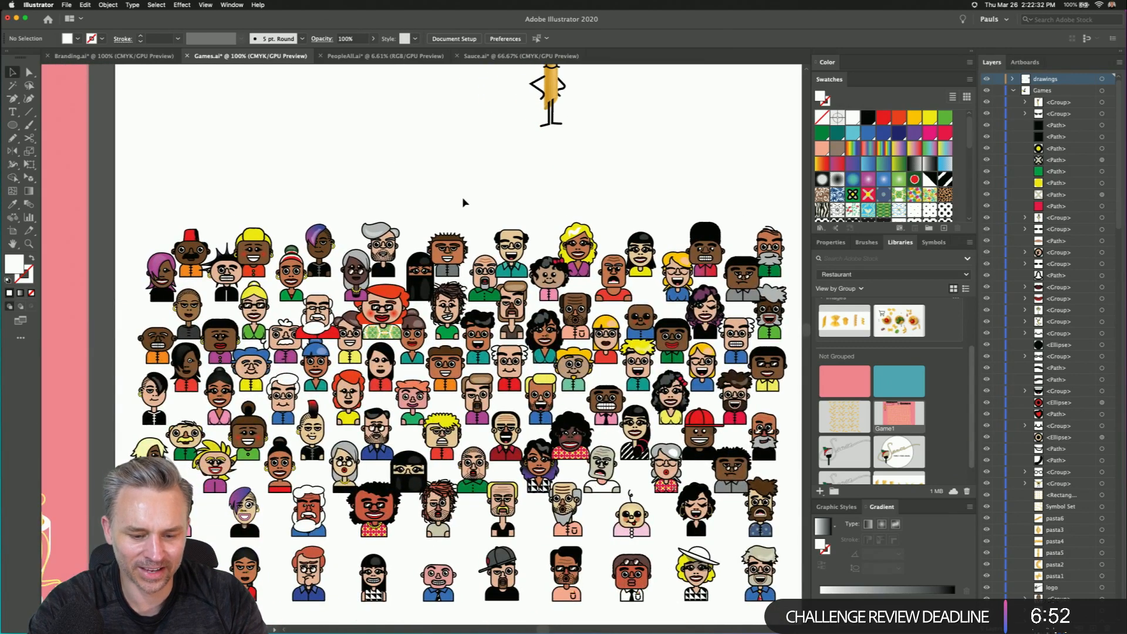
drag(492, 156, 479, 278)
drag(528, 230, 561, 281)
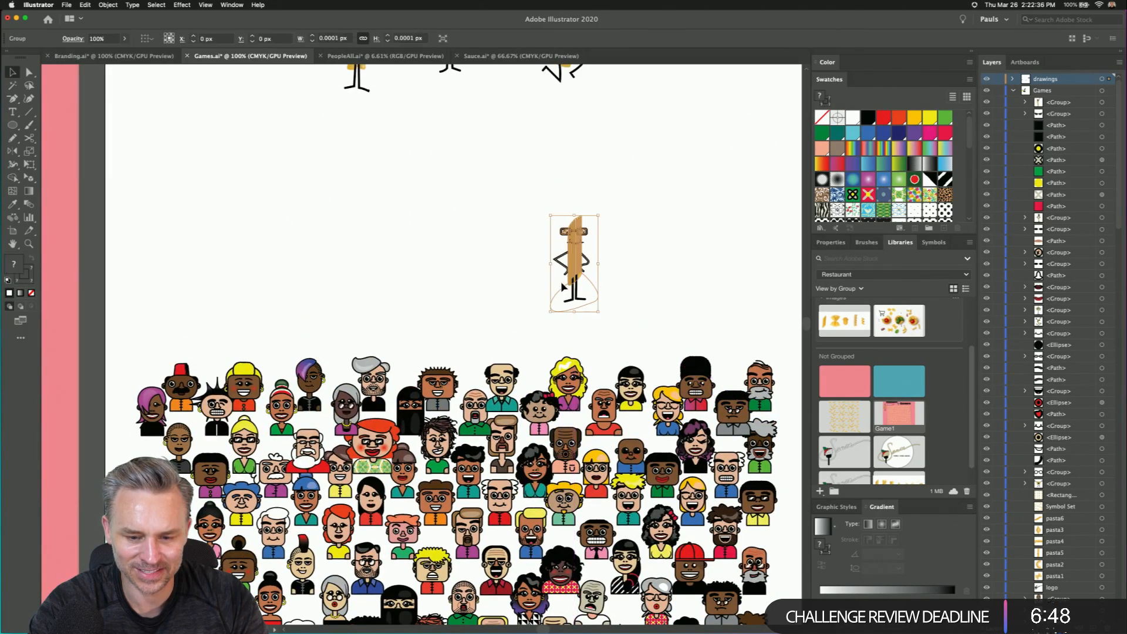
click(472, 224)
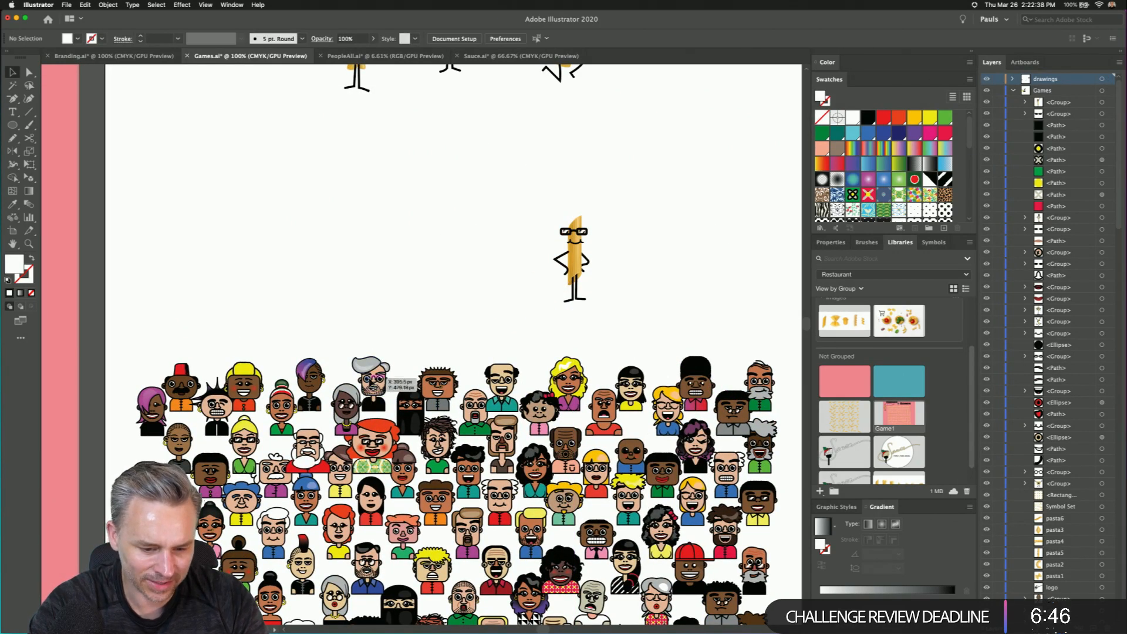
- Duplicate the grey-haired bearded man and the sunglasses penne character, placing both copies in the blank area above the crowd
click(379, 381)
drag(363, 368, 446, 217)
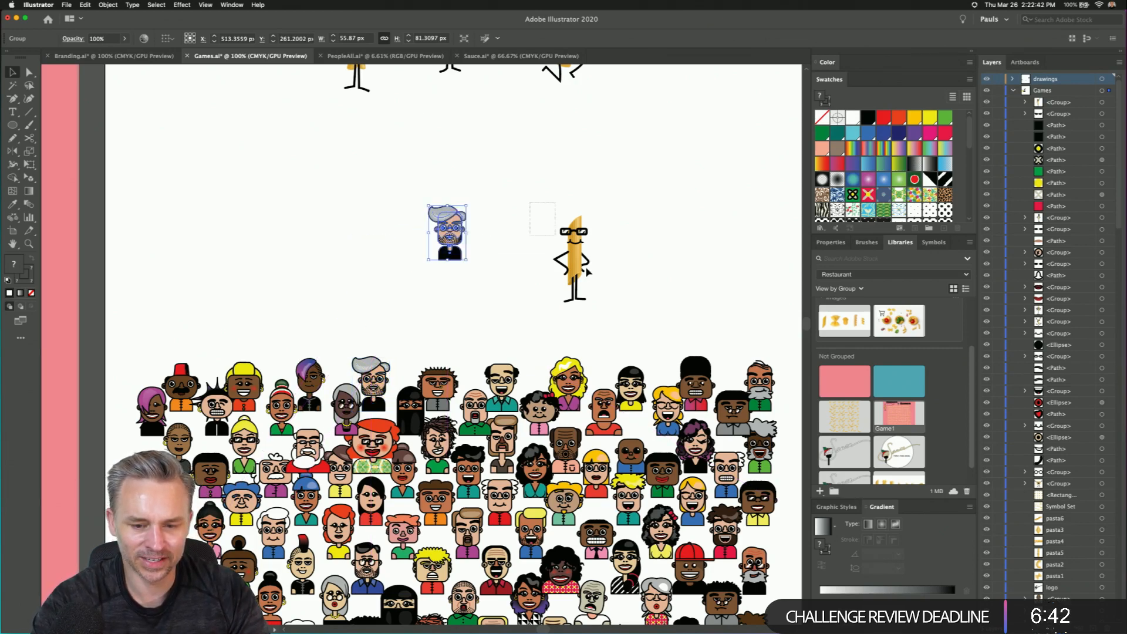
click(568, 265)
drag(569, 267, 348, 276)
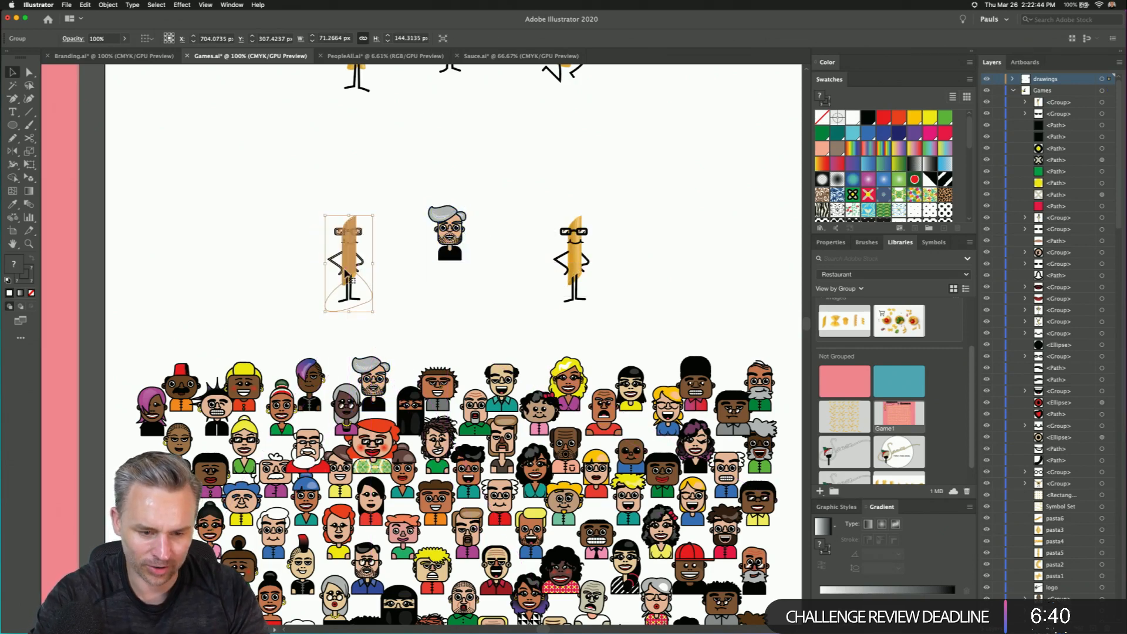
- Ungroup the copied grey-haired man so his parts can be selected separately
key(super+=)
key(super+=)
key(super+=)
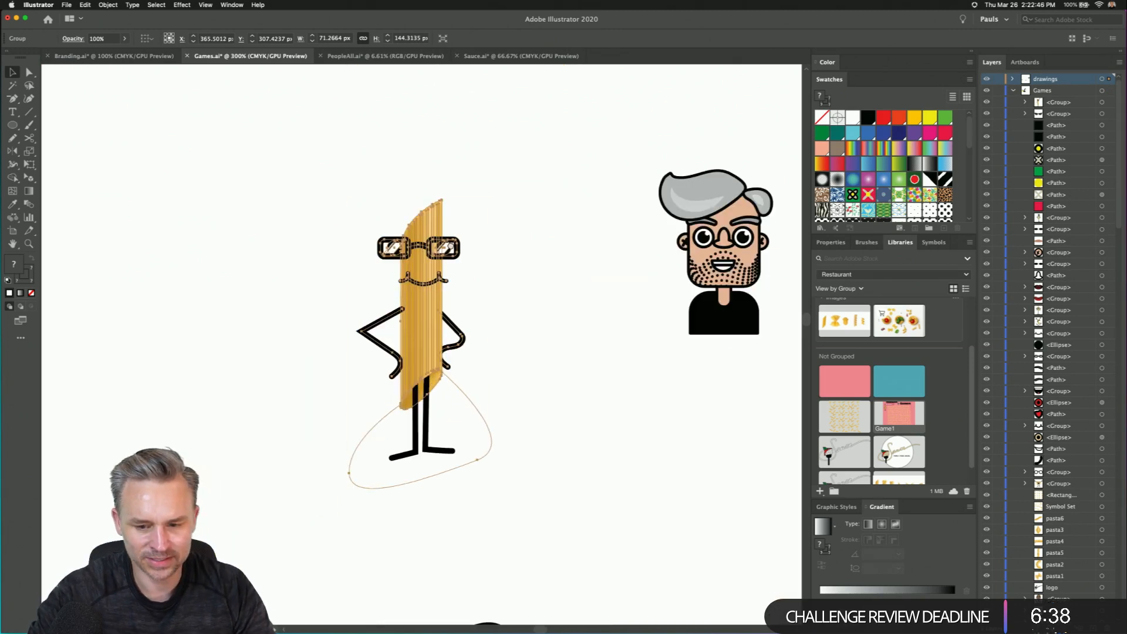
drag(461, 250, 428, 258)
click(569, 240)
right_click(684, 256)
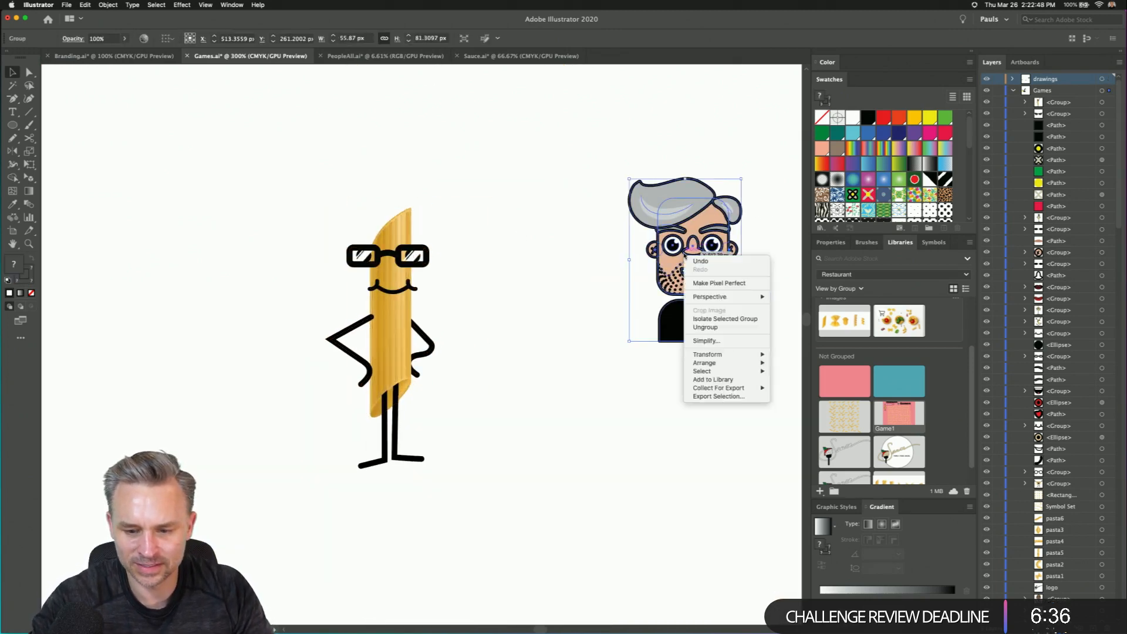
click(700, 331)
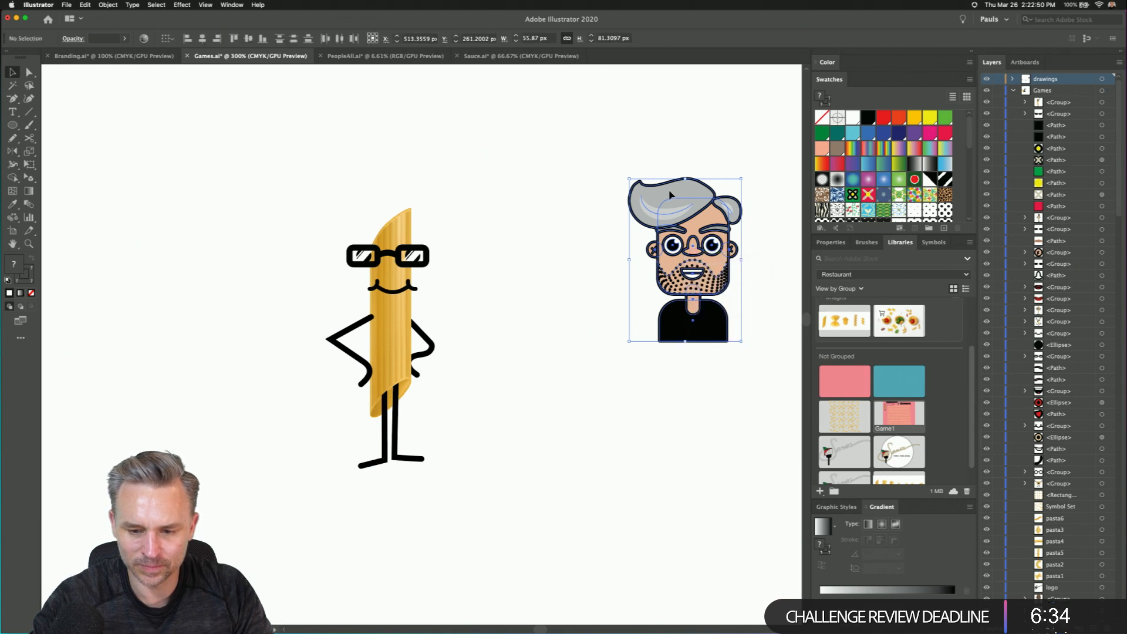
click(603, 155)
click(669, 217)
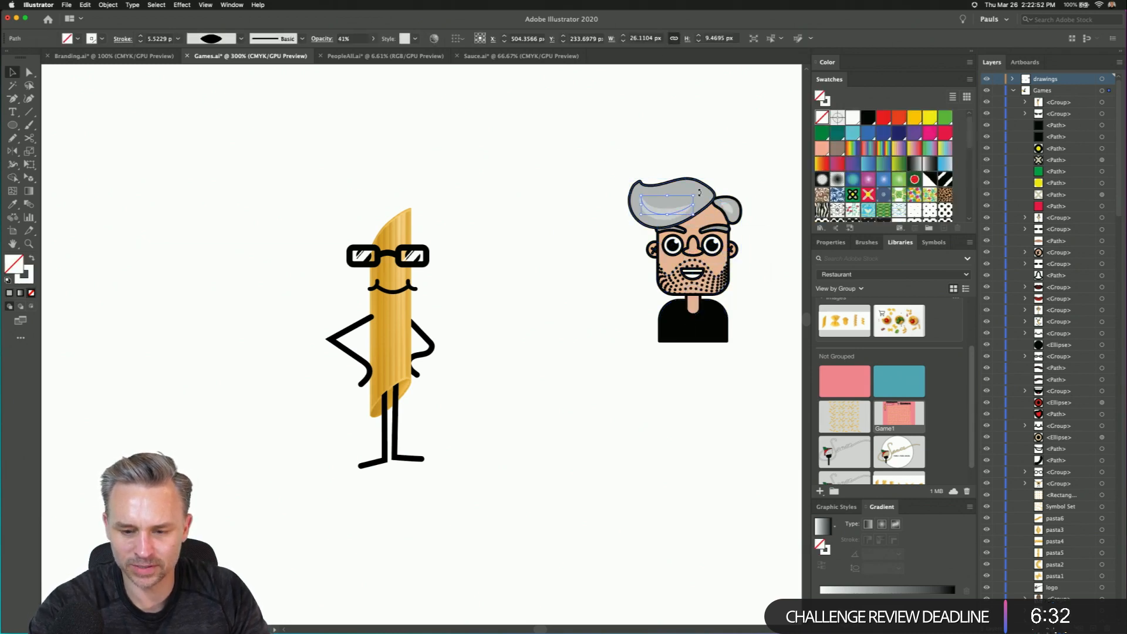
click(632, 151)
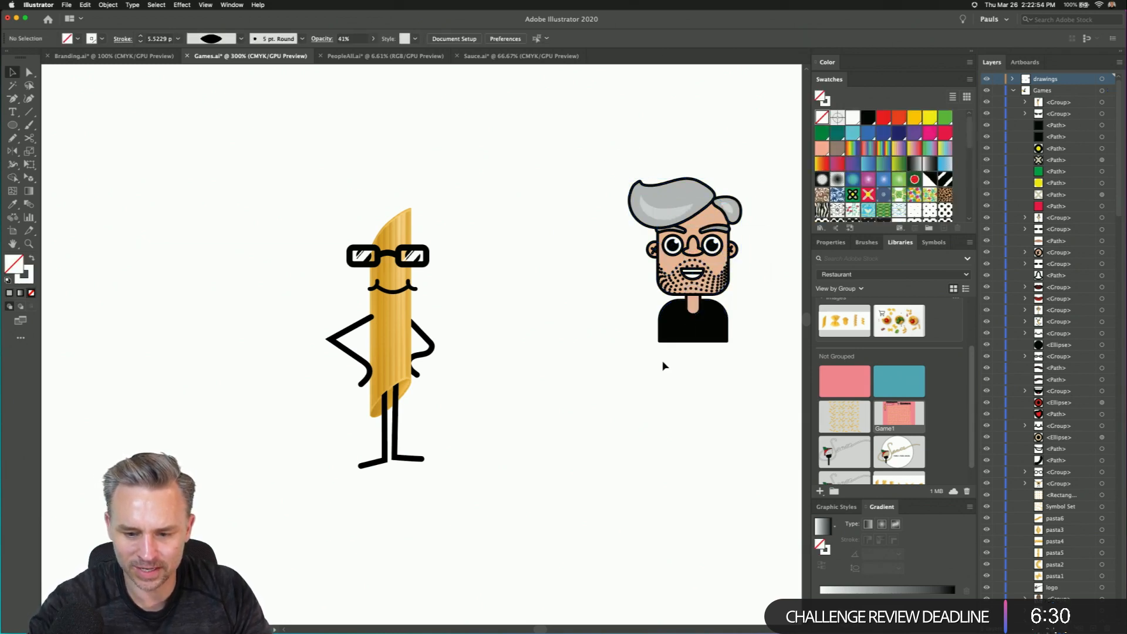
- Move the man's black shirt below the figure and delete the skin-coloured face and neck shapes
drag(679, 328, 679, 435)
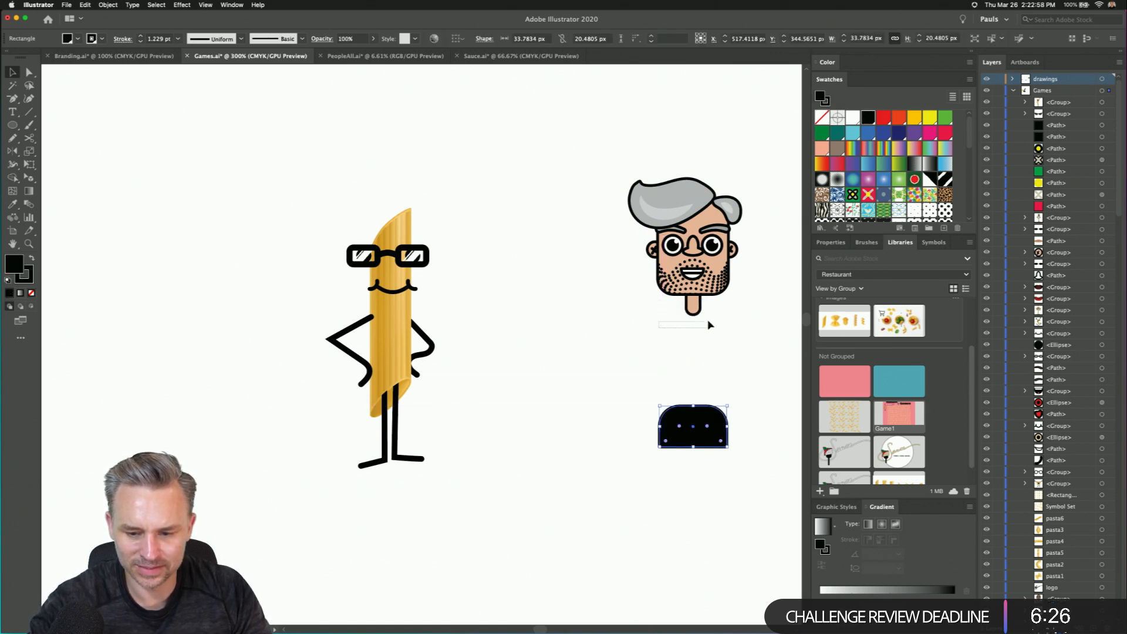
click(699, 305)
key(Delete)
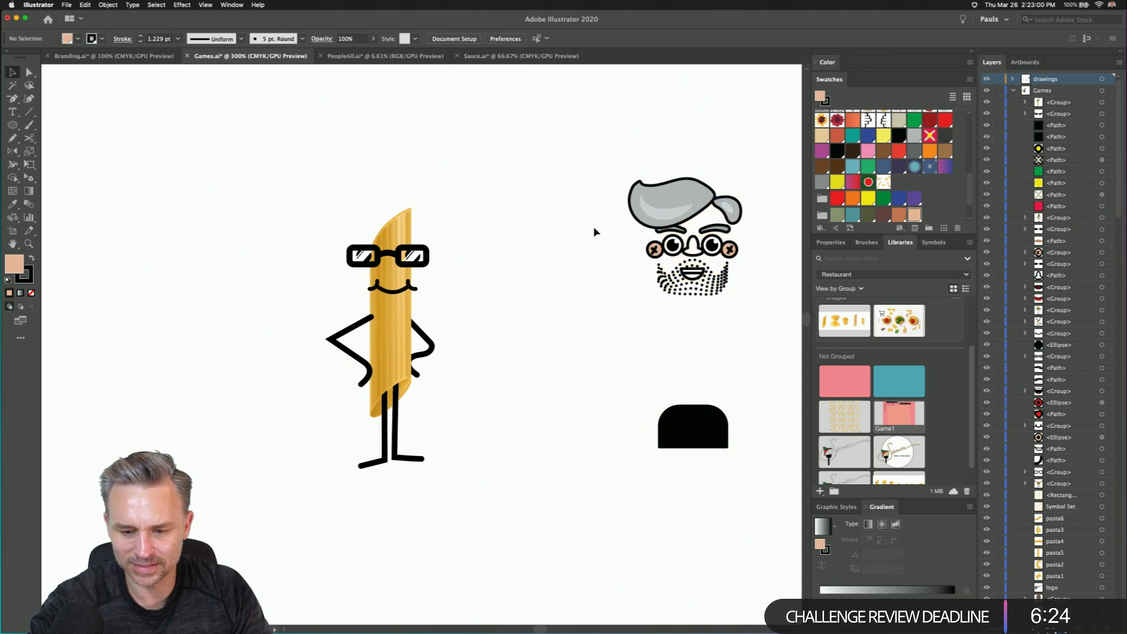
- Move the grey hair and eyebrows onto the head of the penne copy and group them
drag(609, 162, 777, 235)
drag(693, 205, 367, 211)
key(super+g)
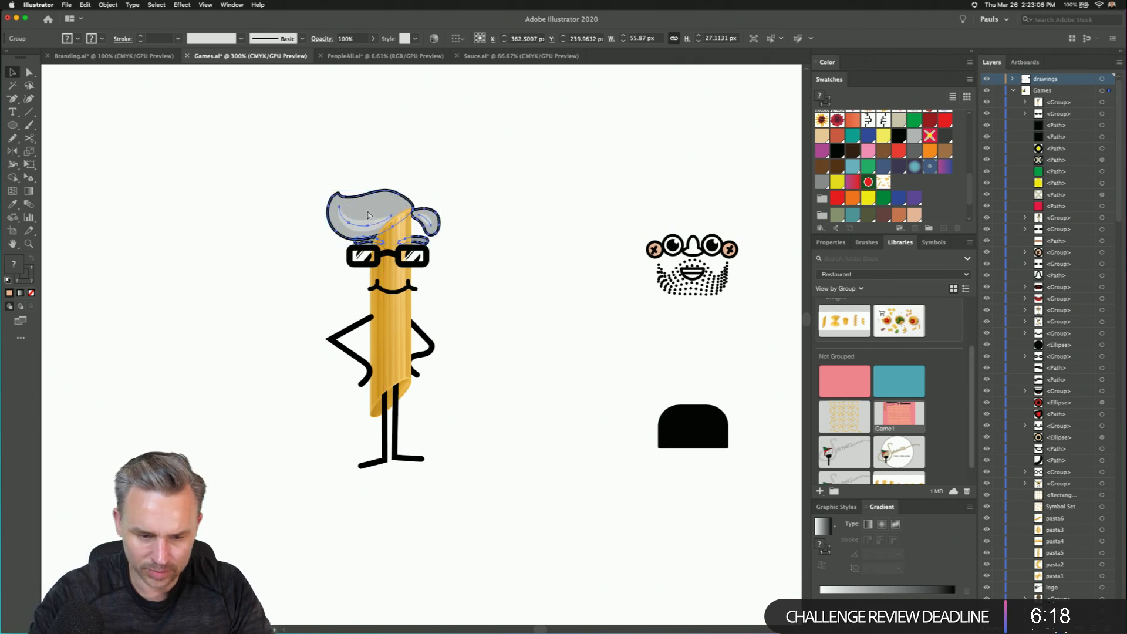
- Bring the hair group to the front and move it into the drawings layer so it covers the penne
key(super+shift+bracketright)
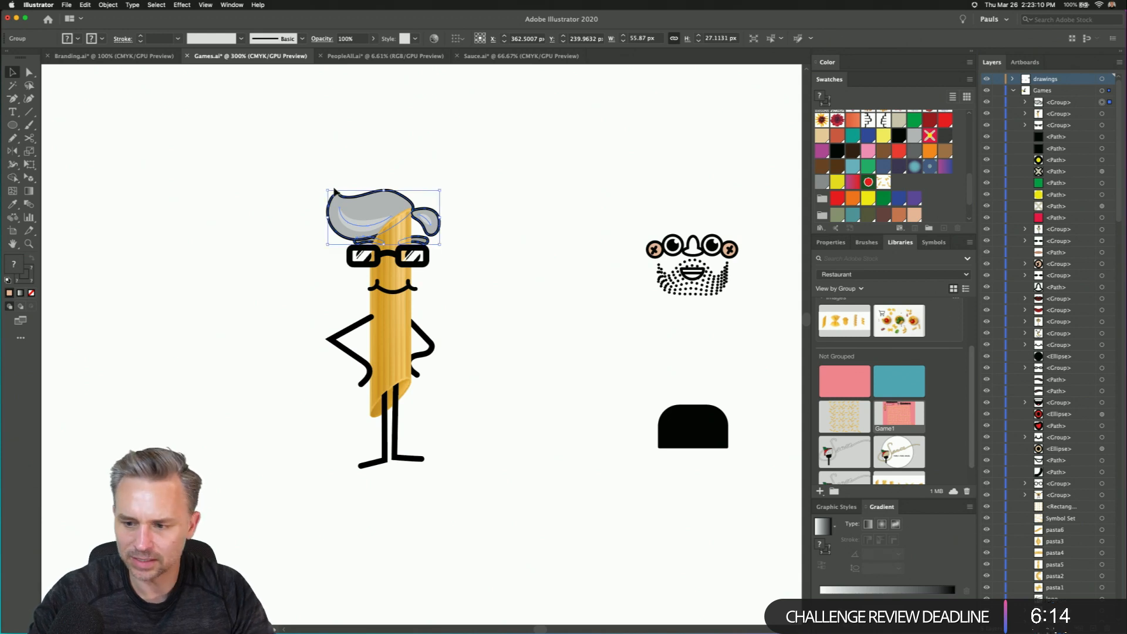
click(1038, 101)
drag(1058, 101, 1055, 79)
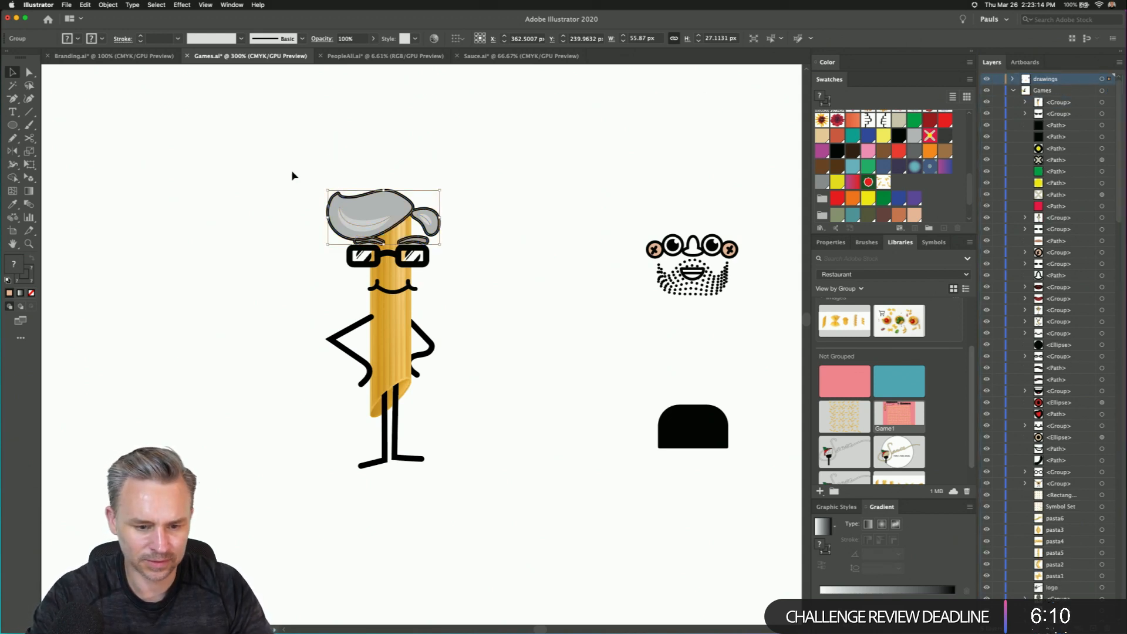
click(272, 187)
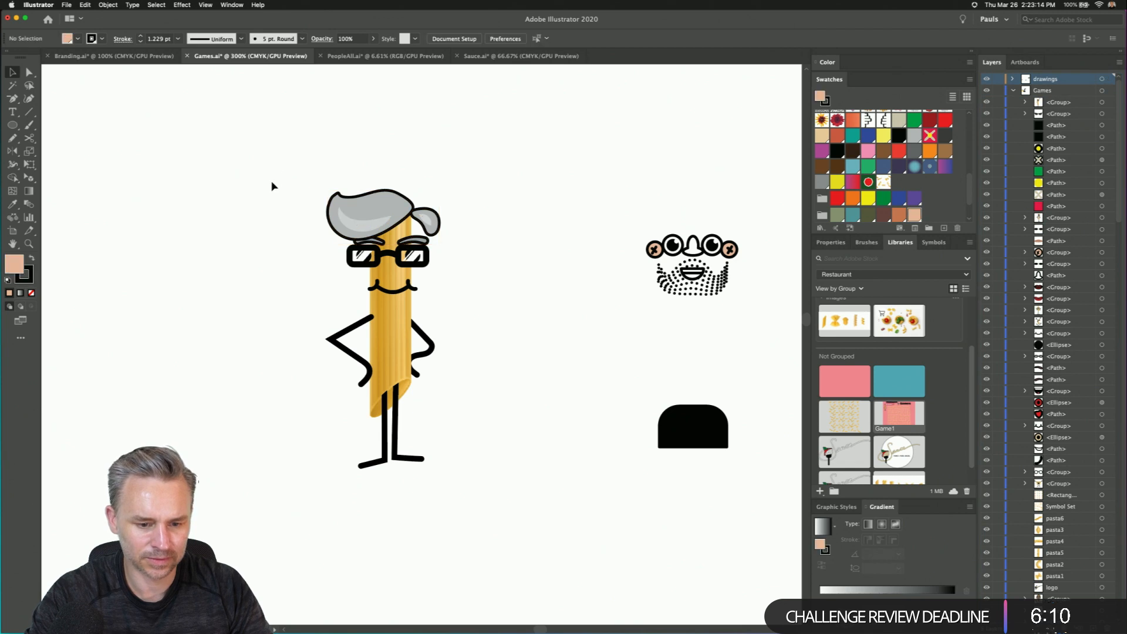
- Move the dotted beard onto the penne's chin, put it in the drawings layer and narrow it to about 29 px
click(680, 435)
click(675, 287)
drag(675, 288, 360, 306)
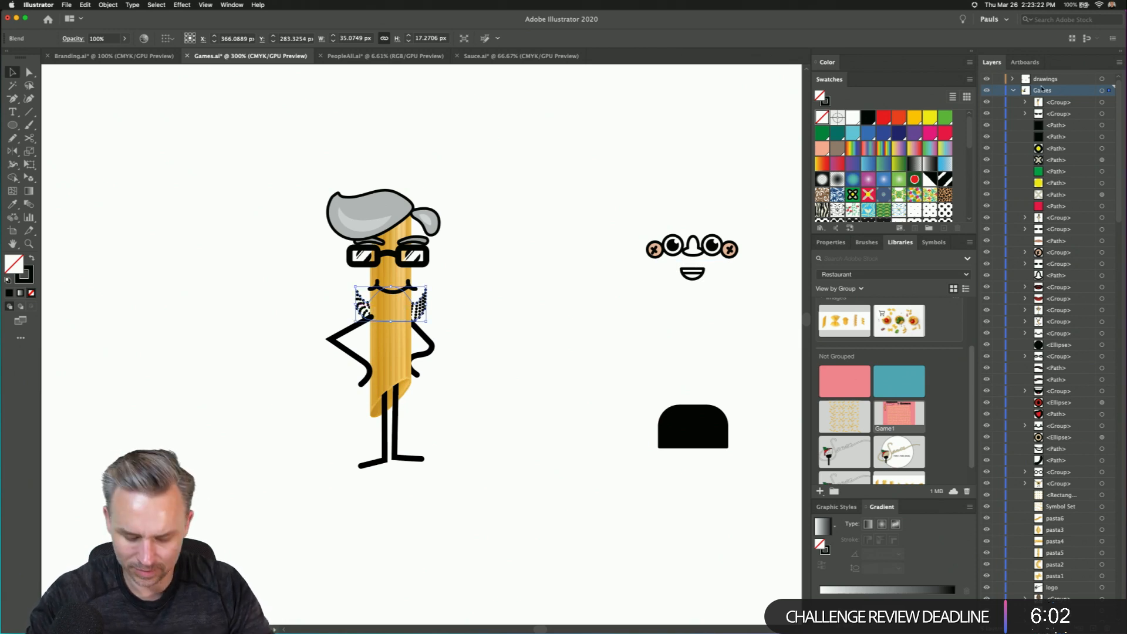
key(super+shift+bracketright)
drag(1053, 102, 1048, 80)
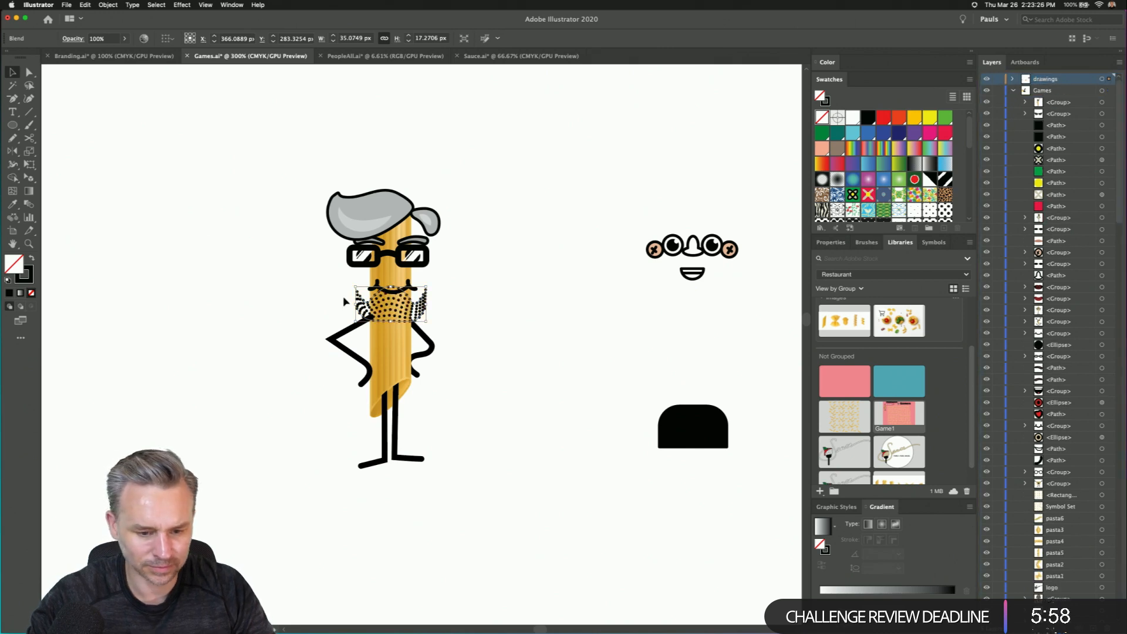
drag(356, 305, 409, 305)
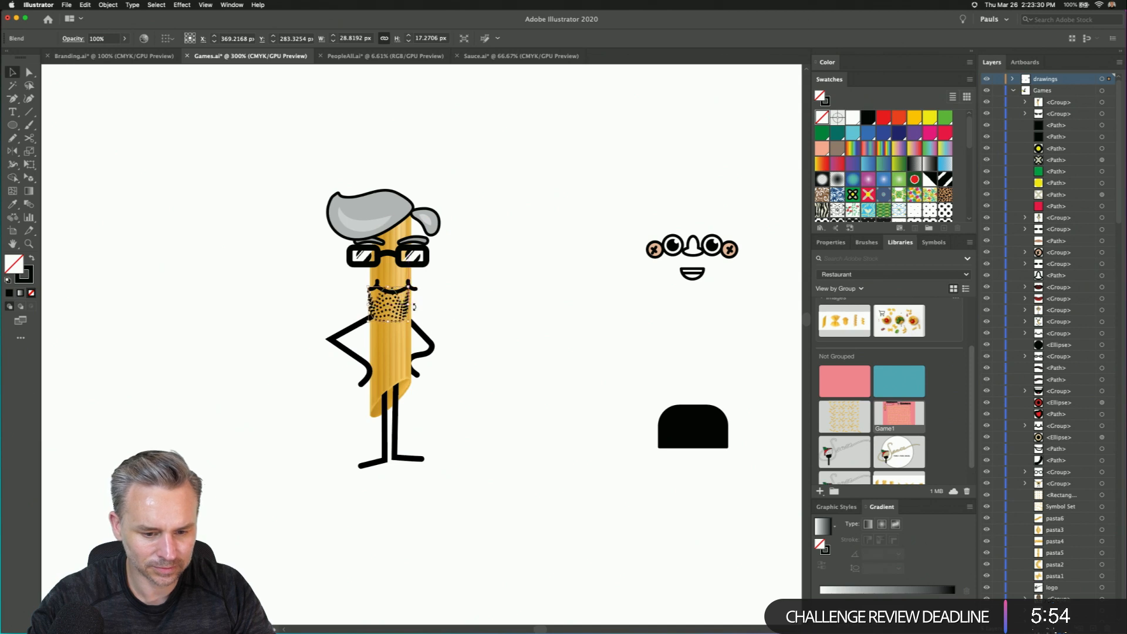
click(259, 303)
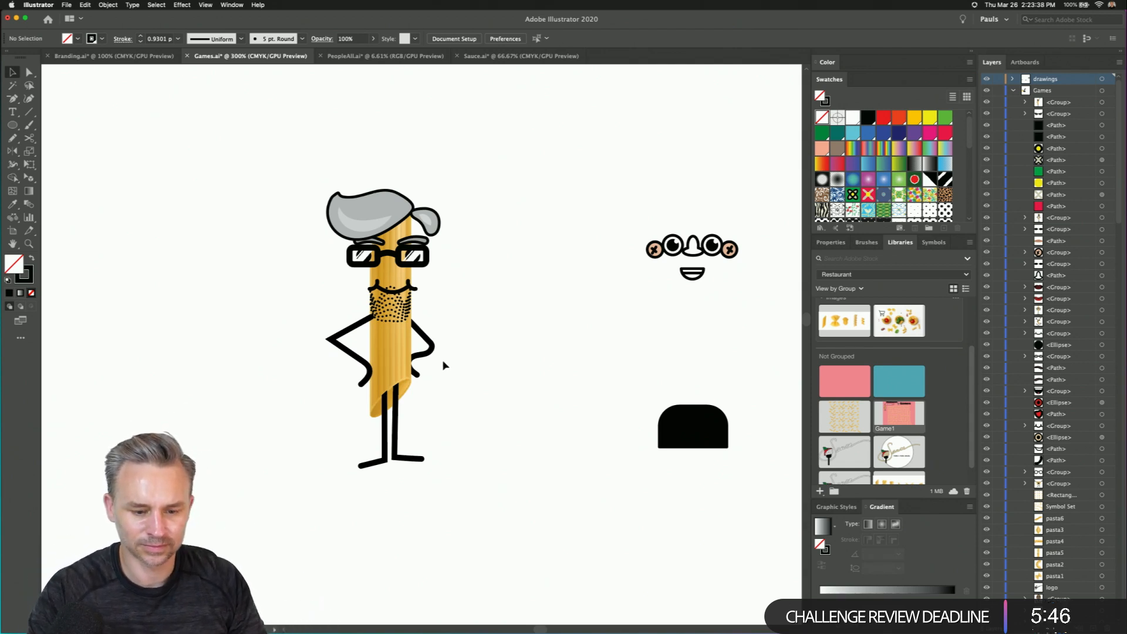
- Delete the leftover black shirt, eyes, nose, ears and mouth of the copied man
click(671, 448)
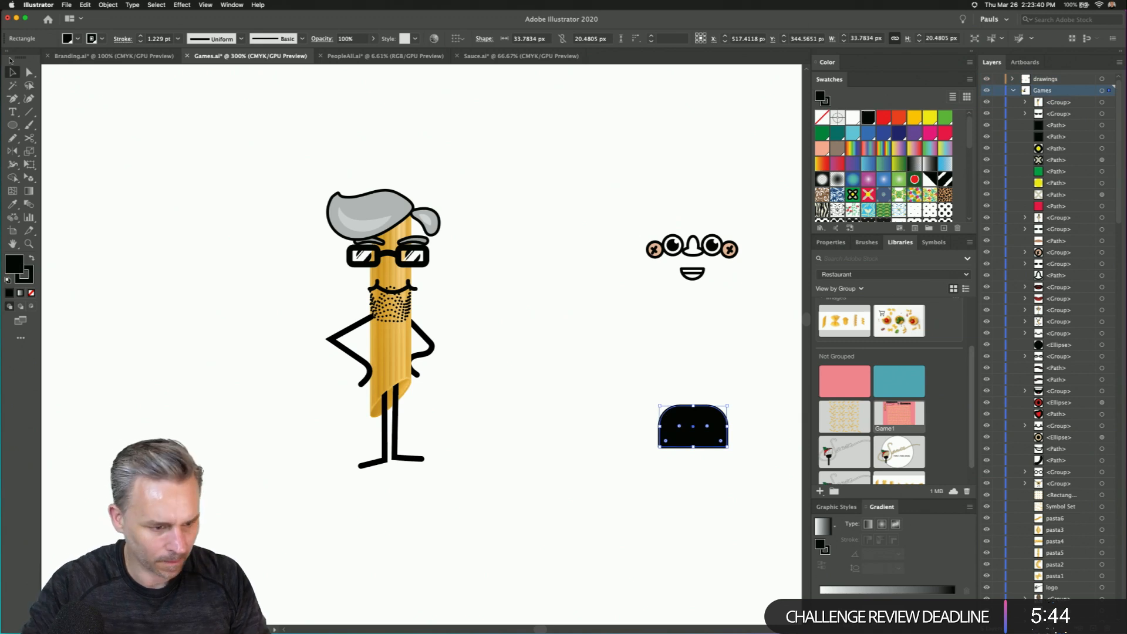
click(577, 233)
drag(715, 426, 652, 353)
key(Delete)
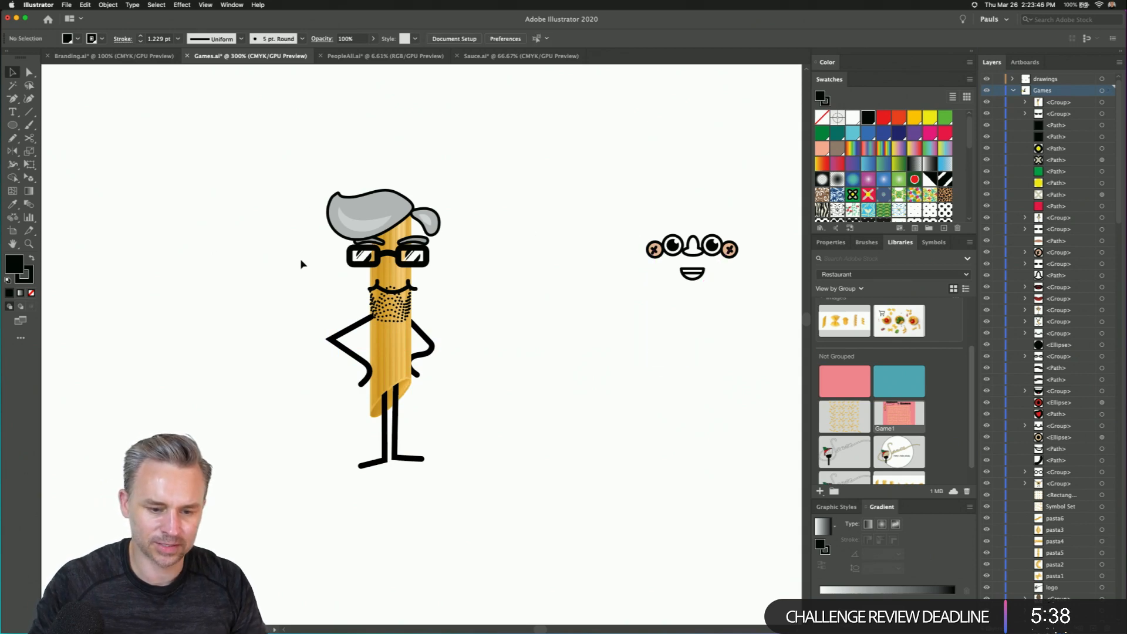
drag(601, 206, 756, 311)
key(Delete)
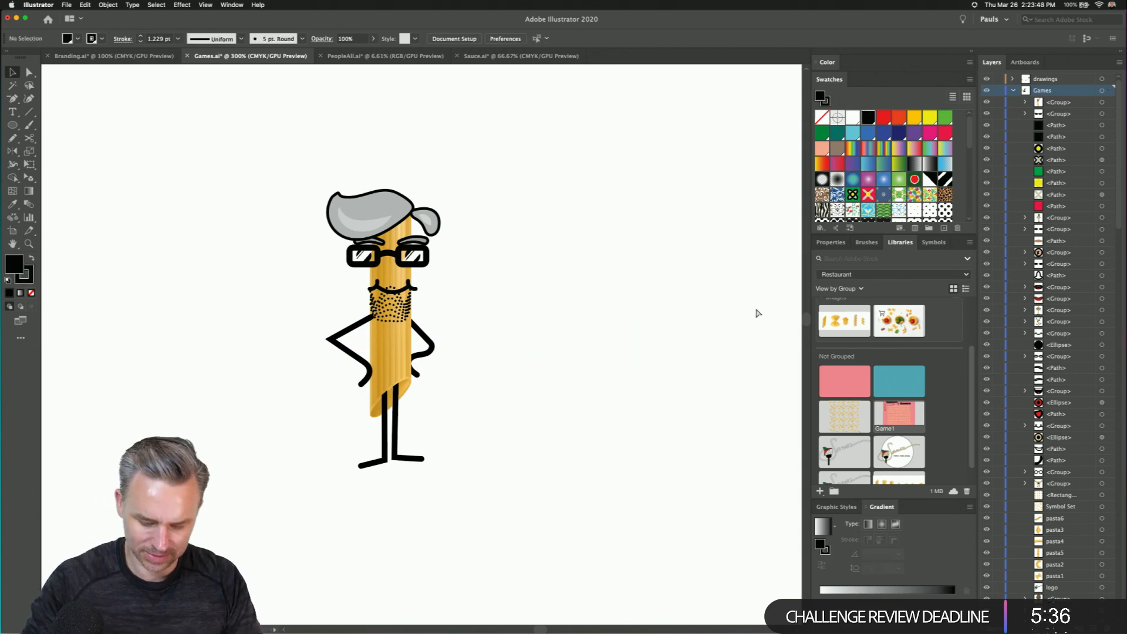
- Pull several people out of the crowd's upper rows and place the grey-haired penne character in the gap
key(super+minus)
key(super+minus)
key(super+minus)
key(super+minus)
key(super+minus)
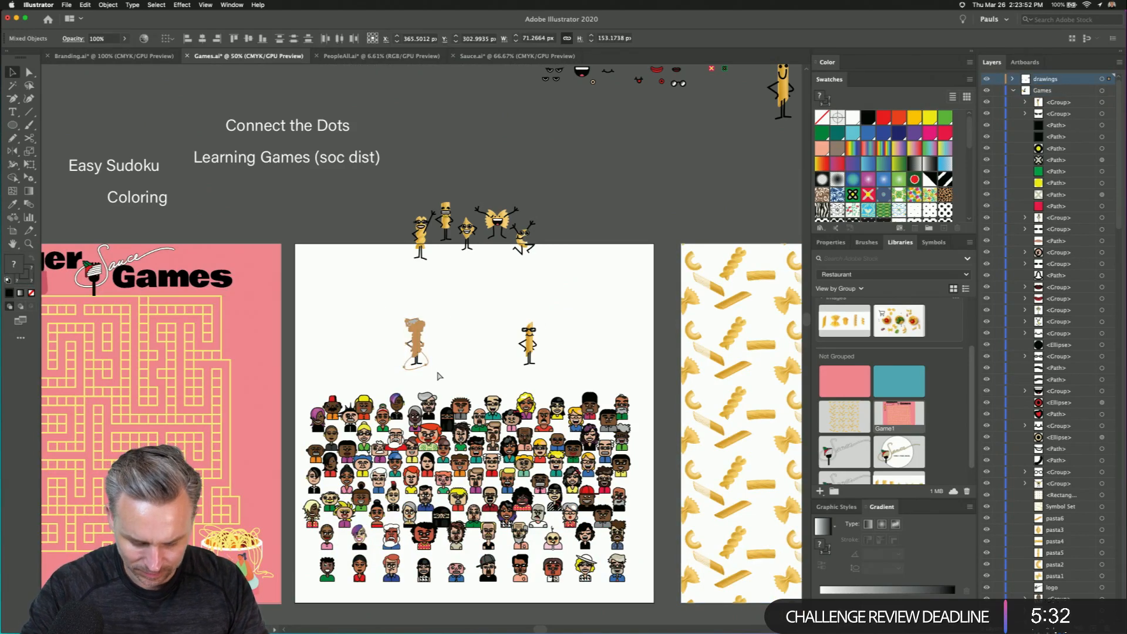
click(415, 344)
drag(461, 409, 494, 379)
mouse_move(425, 398)
mouse_down()
mouse_move(368, 353)
mouse_move(414, 412)
mouse_move(419, 398)
mouse_up()
drag(412, 344, 471, 347)
drag(422, 400, 413, 361)
drag(479, 418, 394, 305)
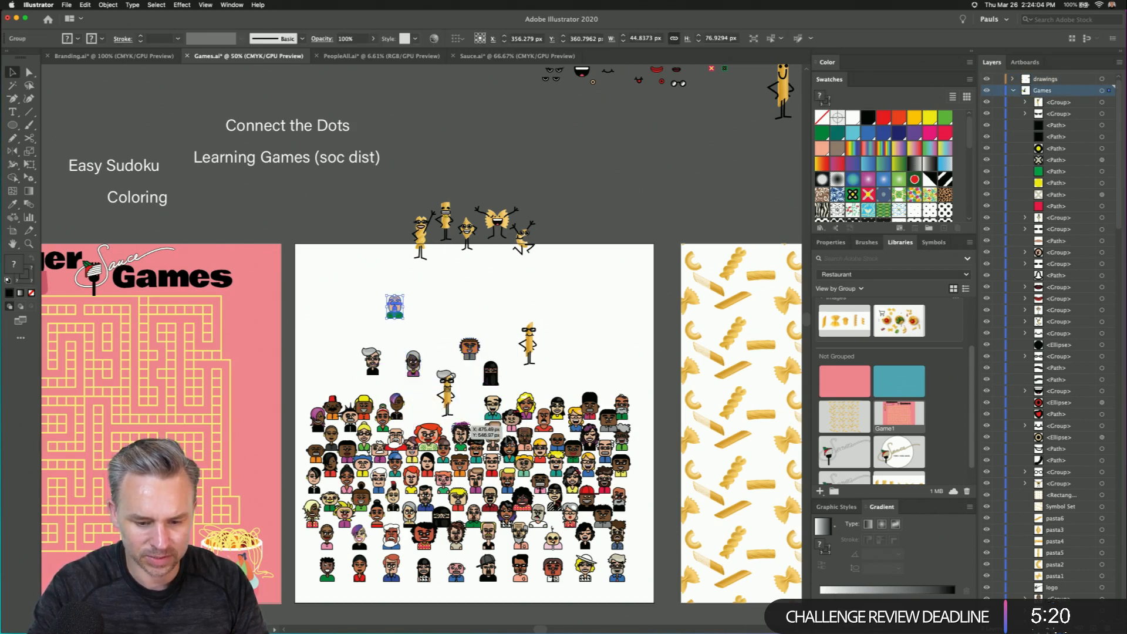
- Move four more people, including the balding man and the blonde woman, out of the crowd's top rows into the space above
drag(491, 406, 578, 324)
drag(526, 413, 555, 366)
drag(497, 429, 479, 407)
drag(507, 340, 438, 397)
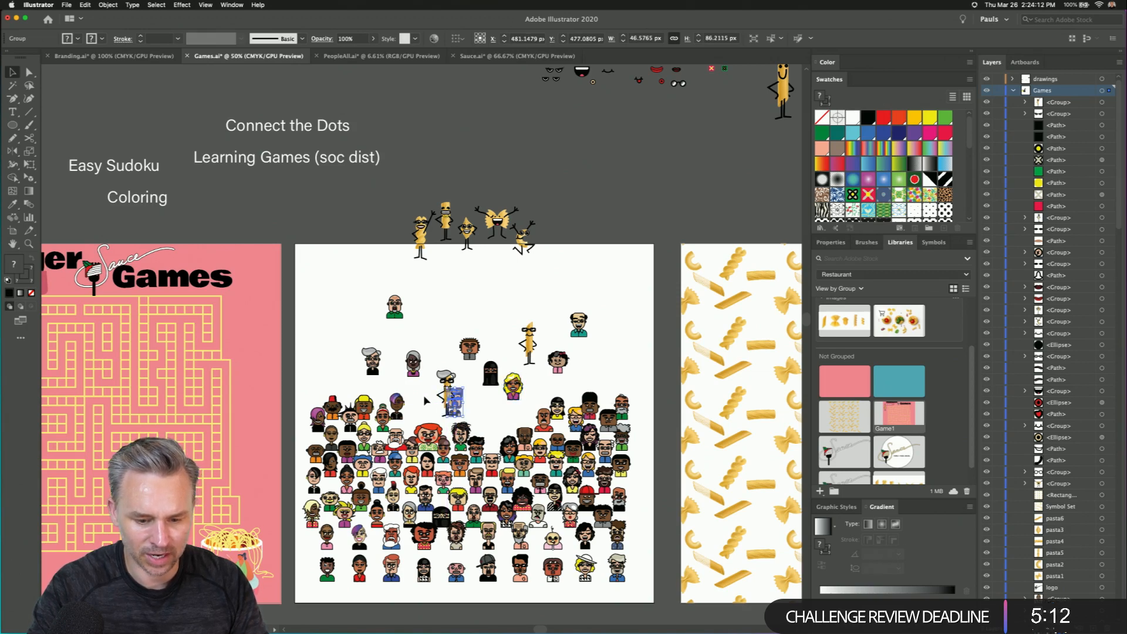
- Cut the grey-haired penne character and try pasting it with the red-haired woman selected, then undo the paste
click(445, 388)
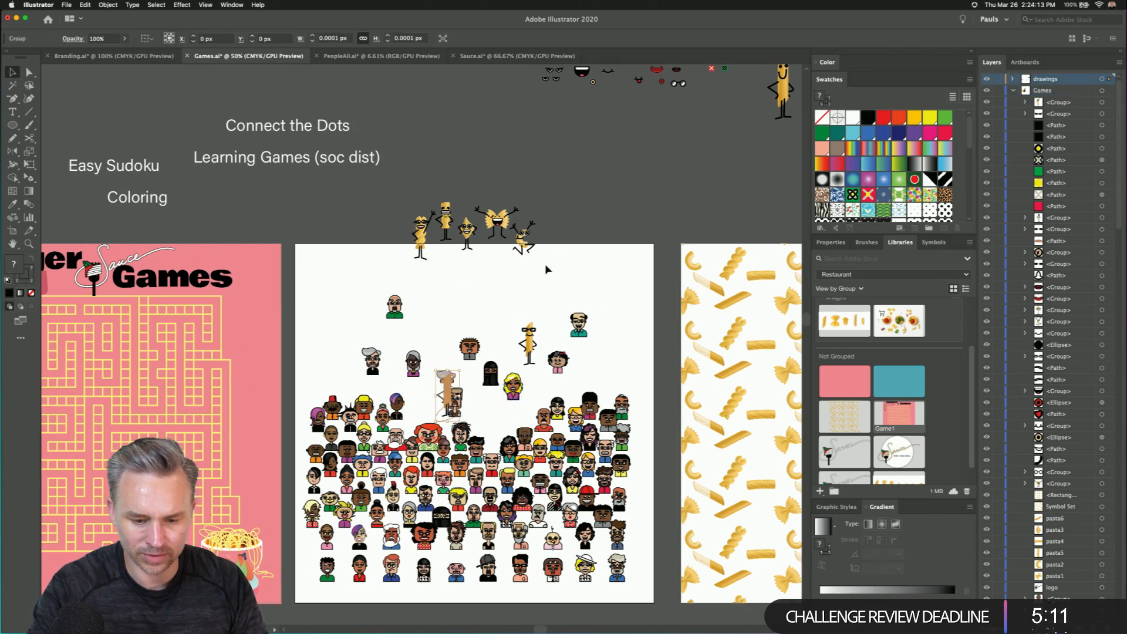
click(996, 112)
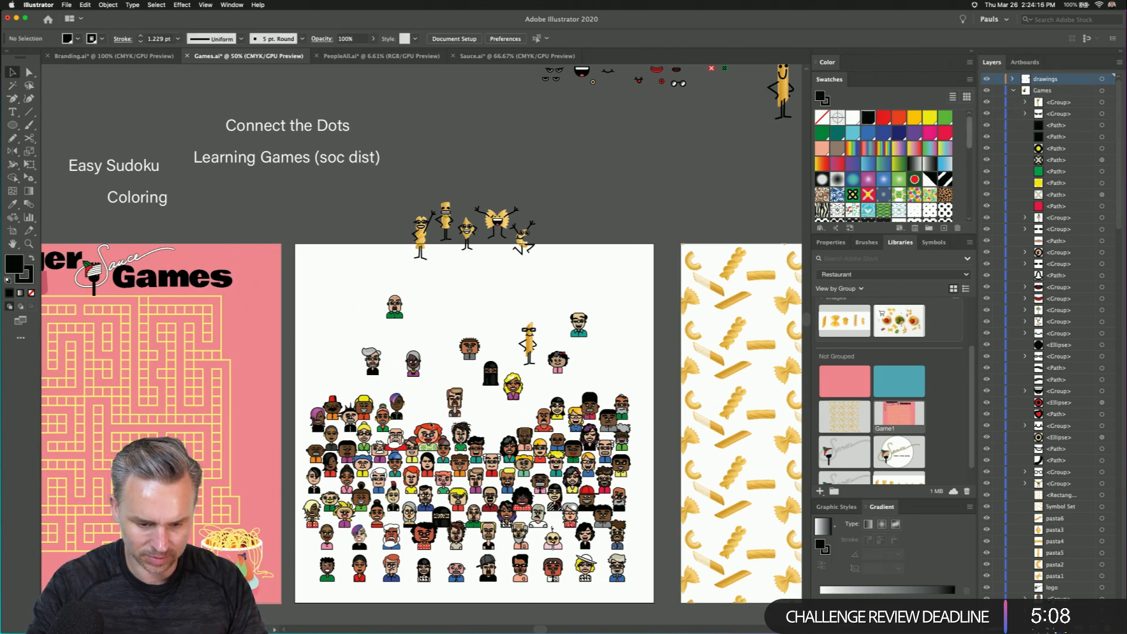
click(430, 432)
key(super+v)
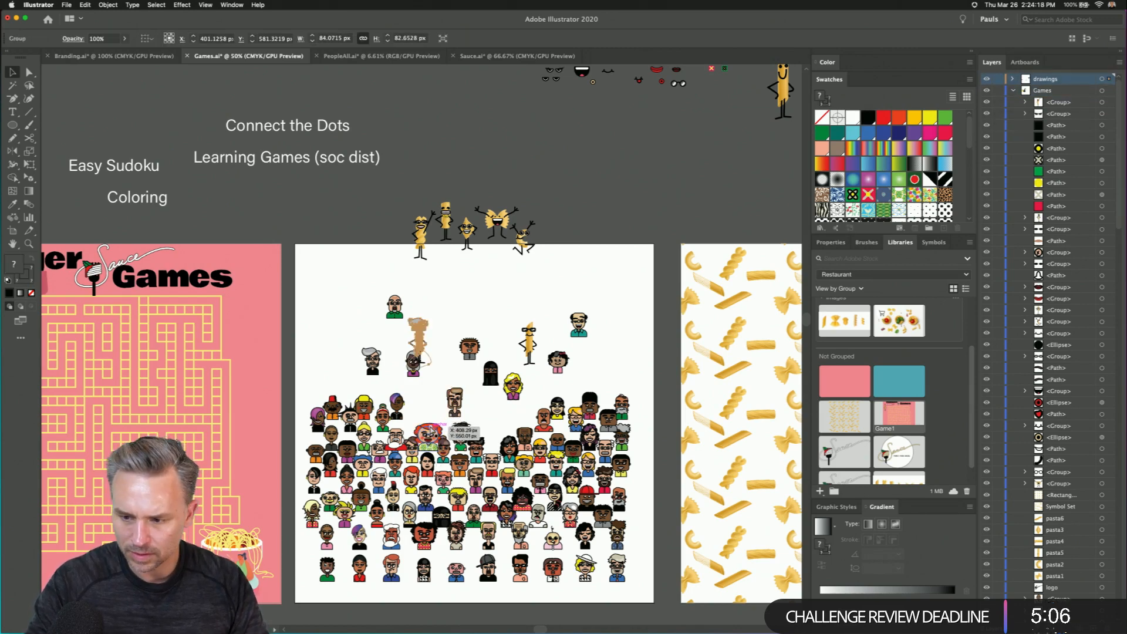
key(super+z)
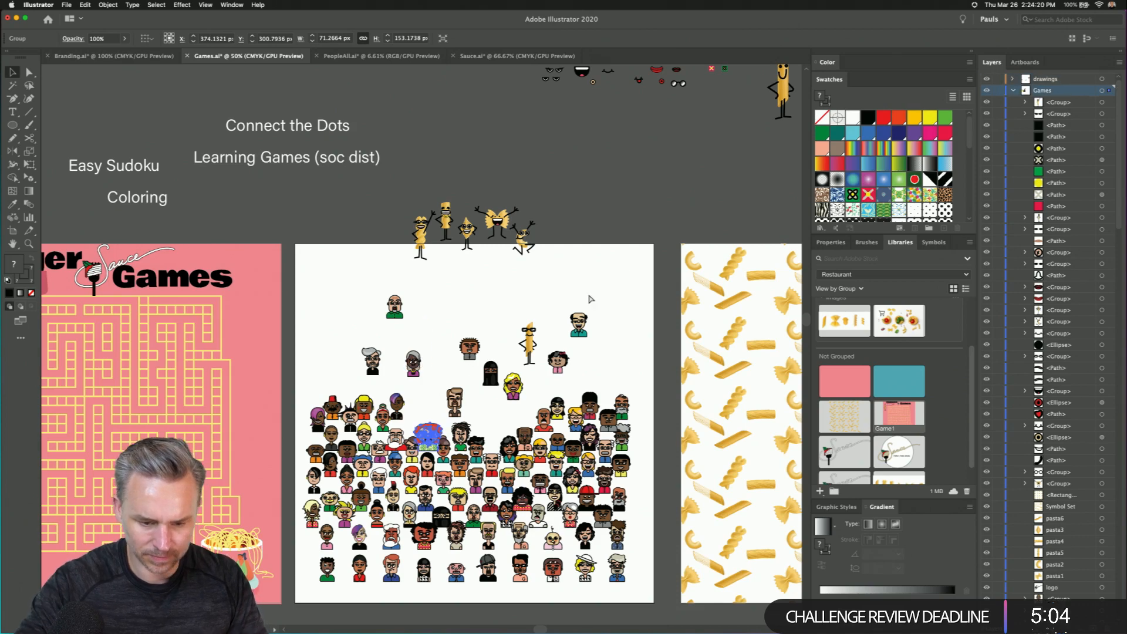
- Paste the grey-haired penne into the Games layer with Paste Remembers Layers turned off, and tuck it into the crowd beside the red-haired woman
click(1120, 63)
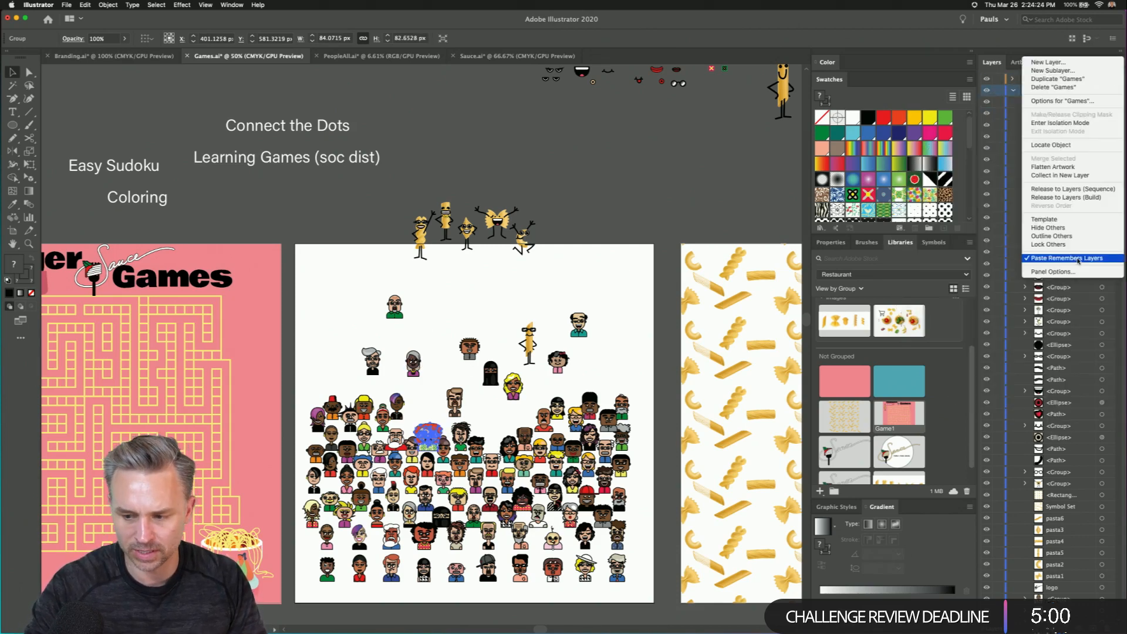
click(1078, 259)
key(super+v)
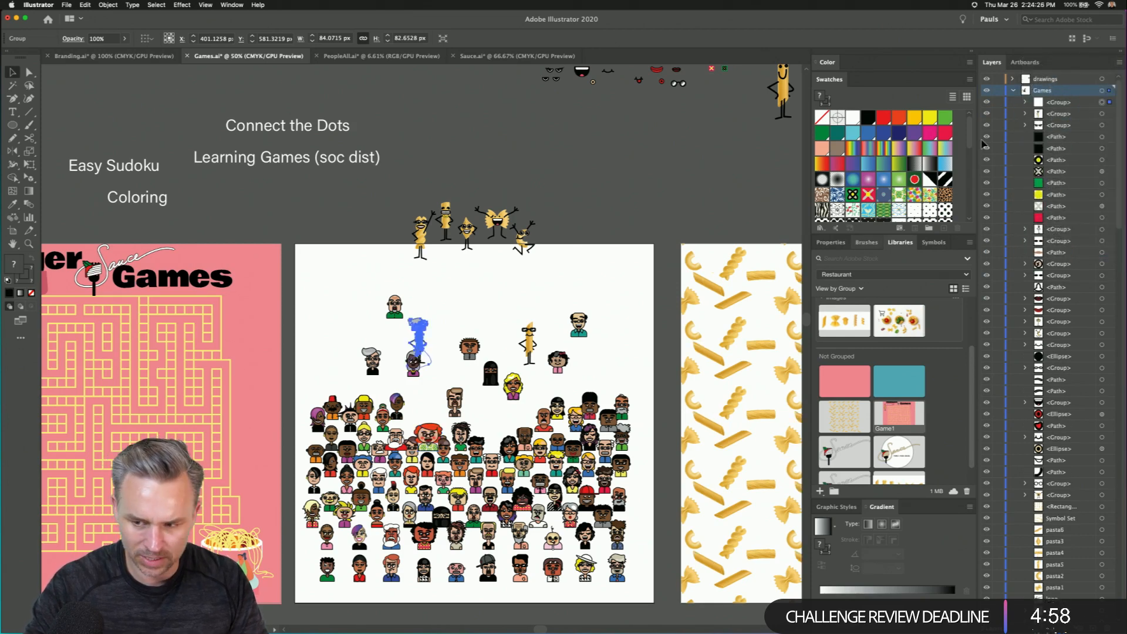
drag(423, 349, 412, 431)
click(433, 350)
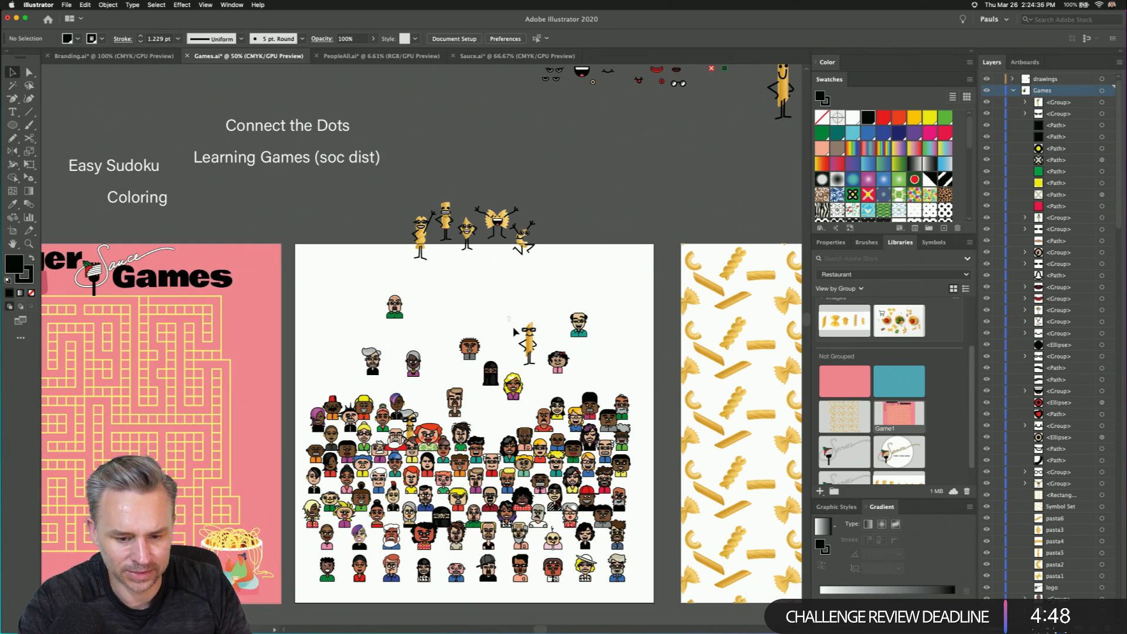
- Move the glasses-wearing penne and the five pasta characters above the artboard into the empty upper part of the crowd page
drag(537, 359, 457, 301)
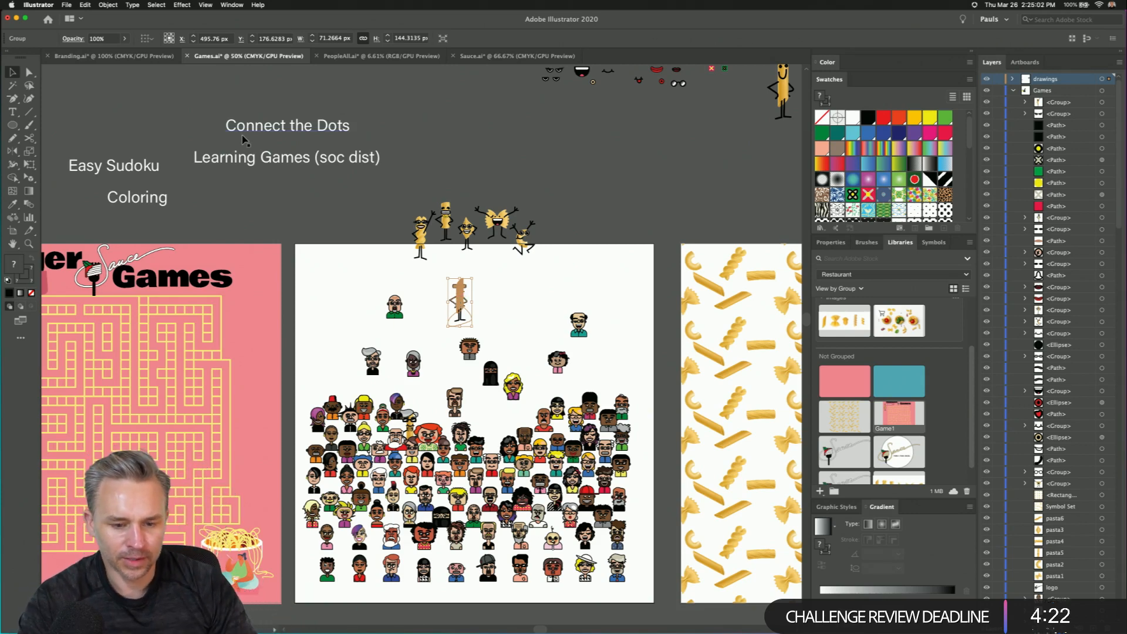
click(392, 215)
drag(527, 248, 528, 256)
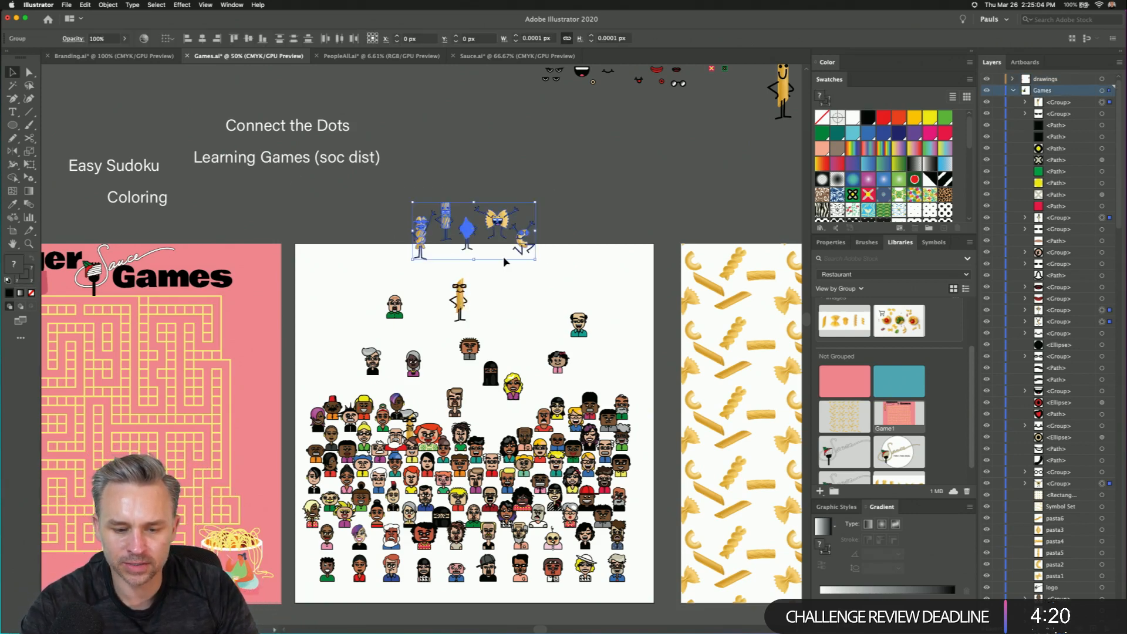
click(478, 227)
mouse_move(397, 197)
mouse_down()
mouse_move(640, 271)
mouse_move(628, 264)
mouse_up()
drag(473, 240, 524, 294)
- Arrange the six pasta characters side by side above the crowd and shift the bald man in green to their left
drag(441, 256, 606, 306)
drag(472, 279, 553, 297)
click(336, 284)
drag(394, 305, 364, 304)
click(406, 340)
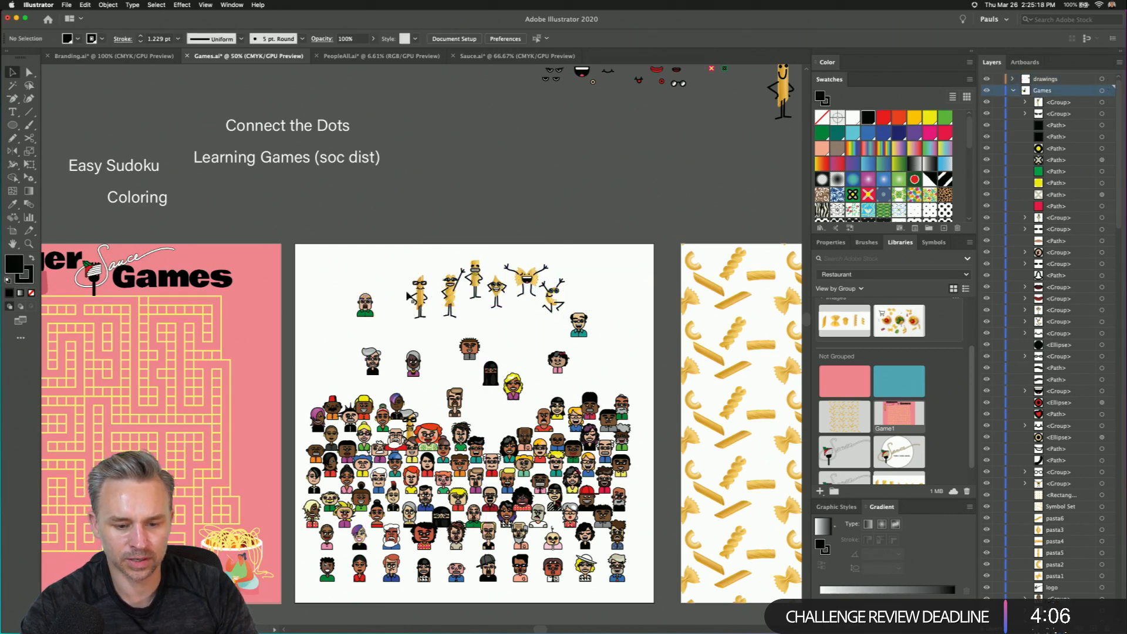
drag(523, 305, 563, 324)
drag(494, 288, 483, 294)
click(458, 236)
drag(413, 344, 427, 283)
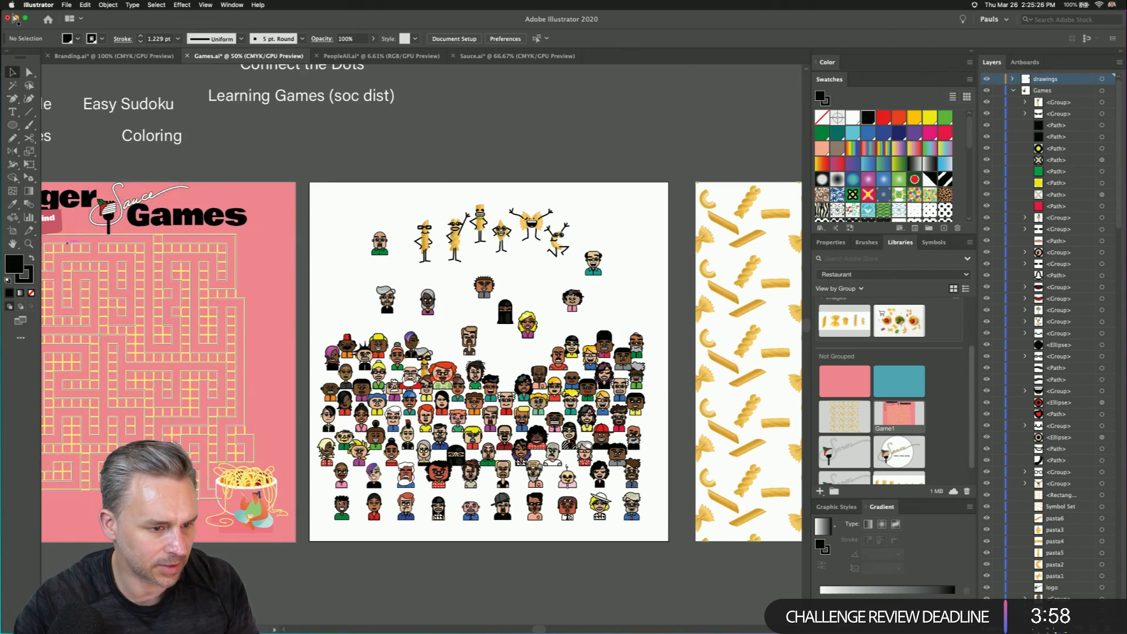
- Save the games document and switch to the Sauce packaging scene in Adobe Dimension
key(super+s)
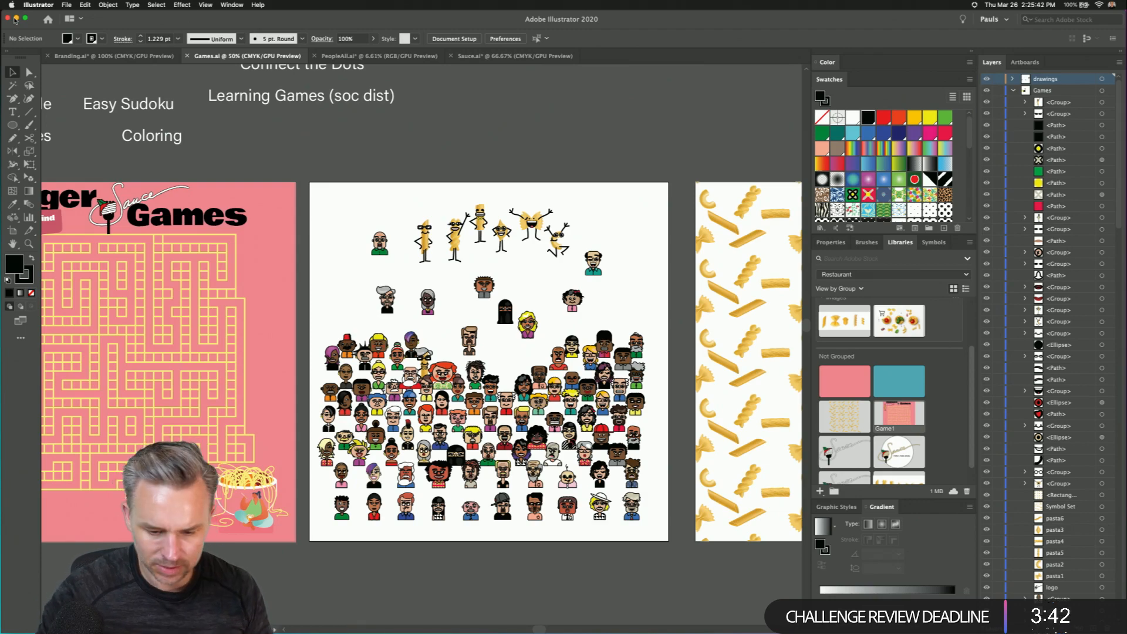
click(16, 18)
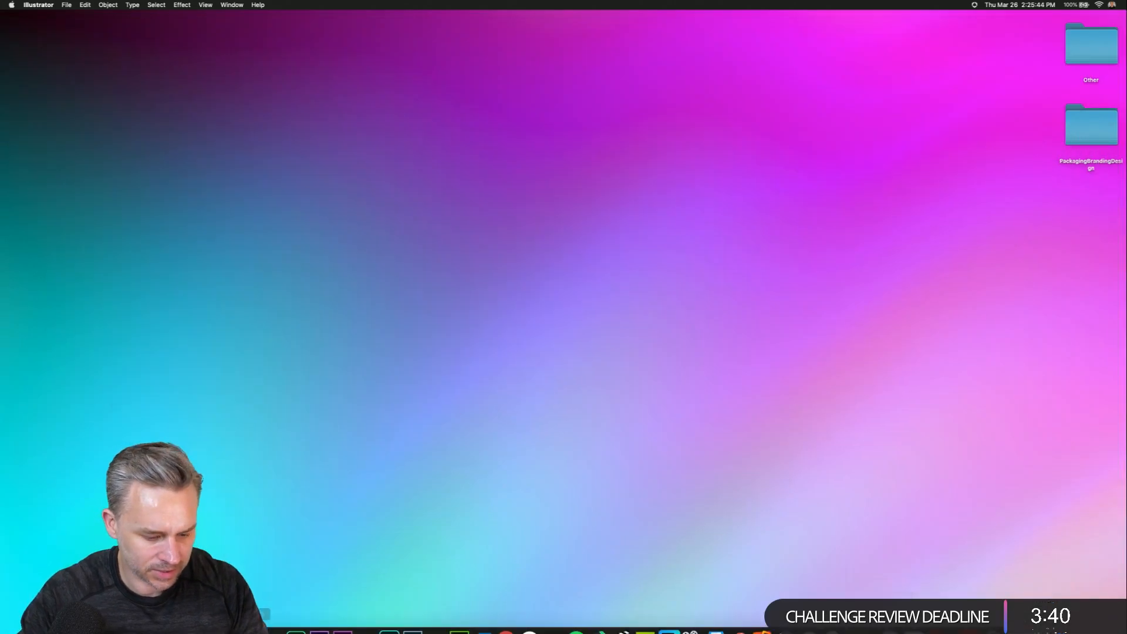
click(296, 618)
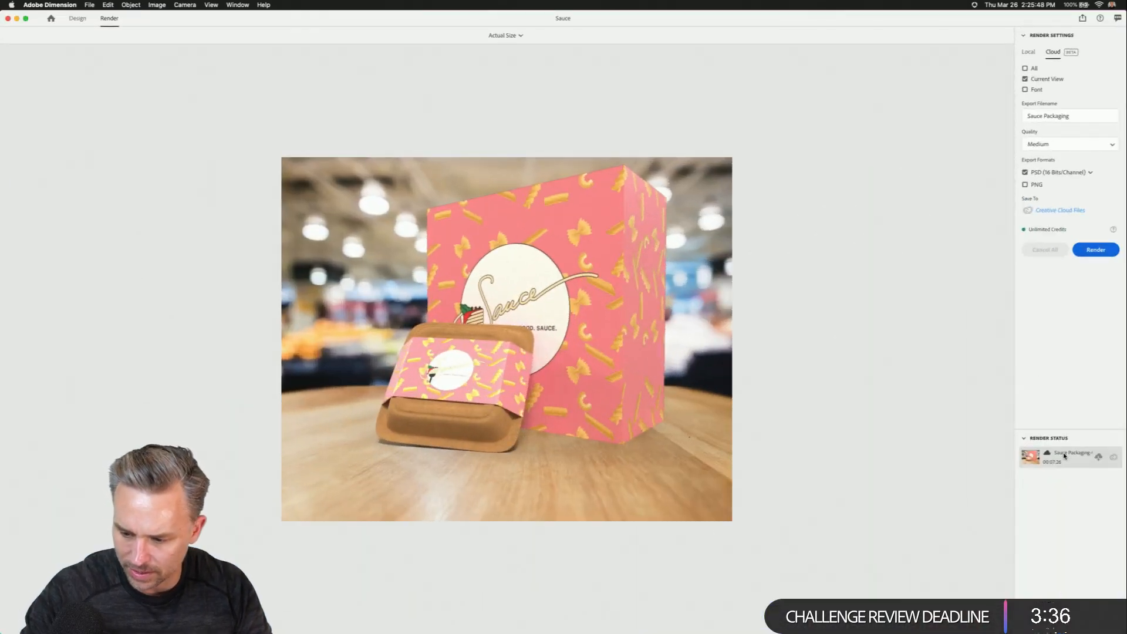
- Download the cloud render to the Desktop as Sauce Packaging-Current View.psd and open the Creative Cloud renders folder
click(1097, 457)
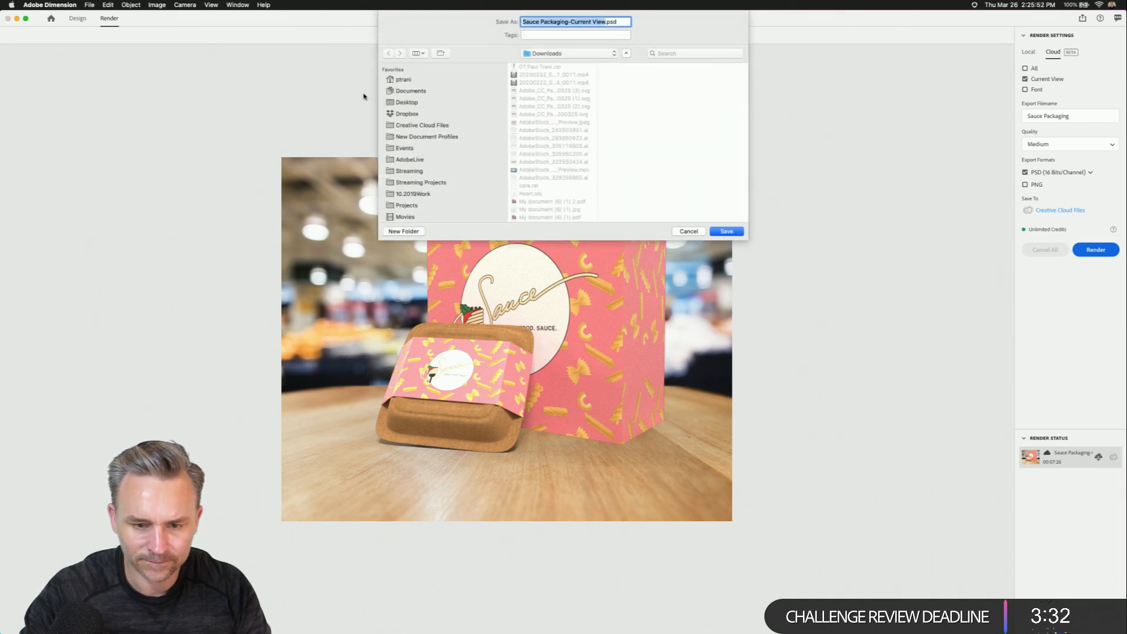
click(395, 102)
click(727, 231)
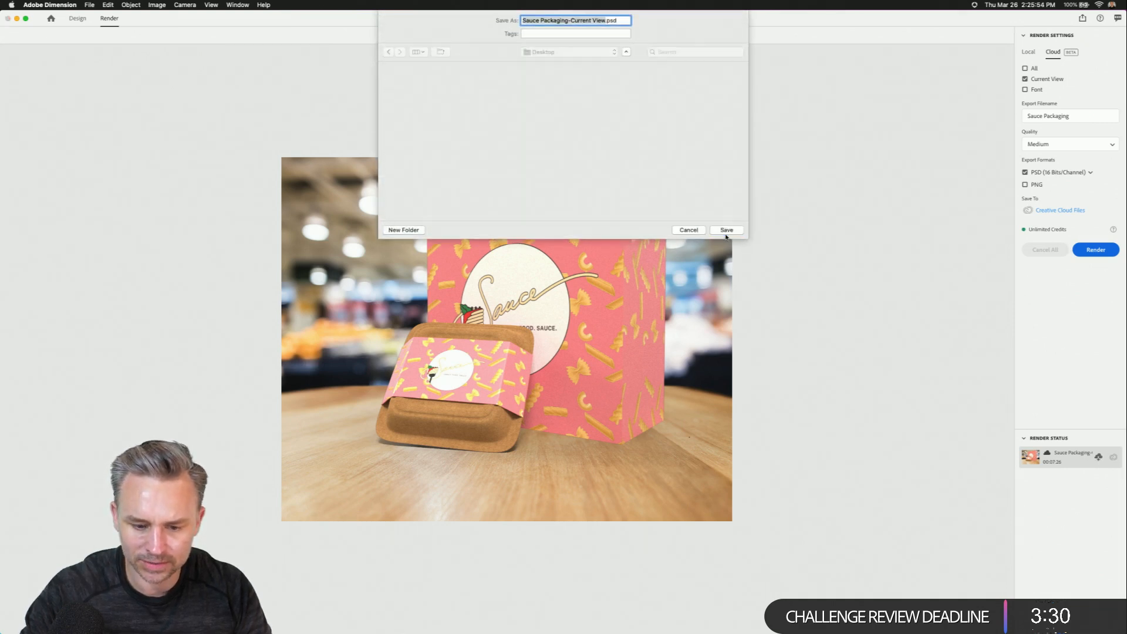
click(1056, 211)
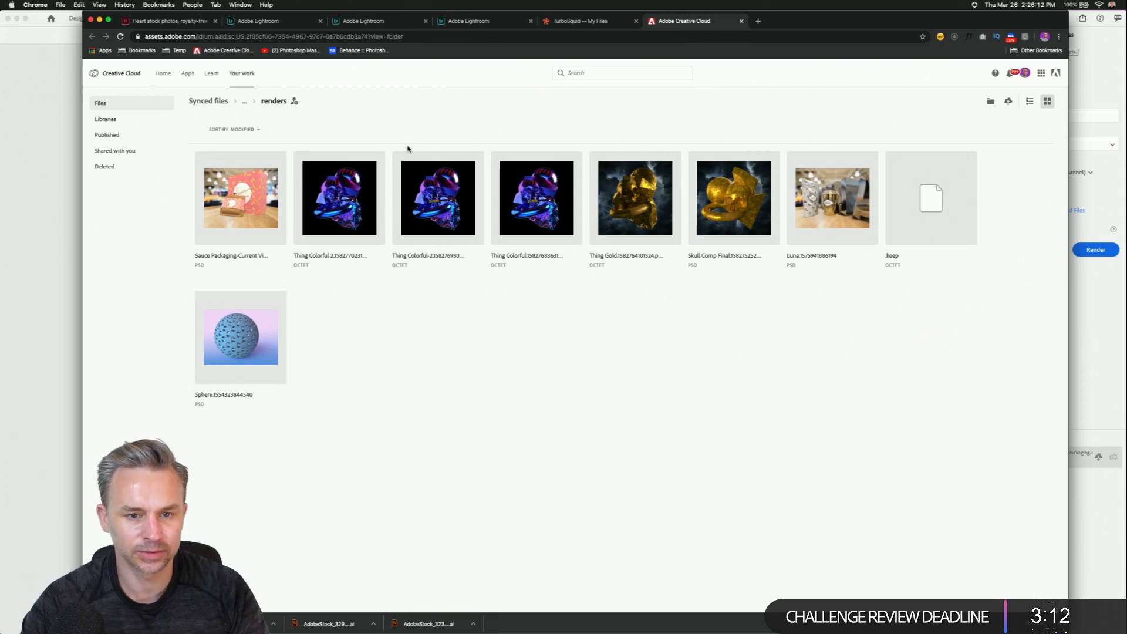
- Switch back to Illustrator, shift the glasses-wearing penne slightly left and place the macaroni character below the bow-tie pasta
mouse_move(433, 633)
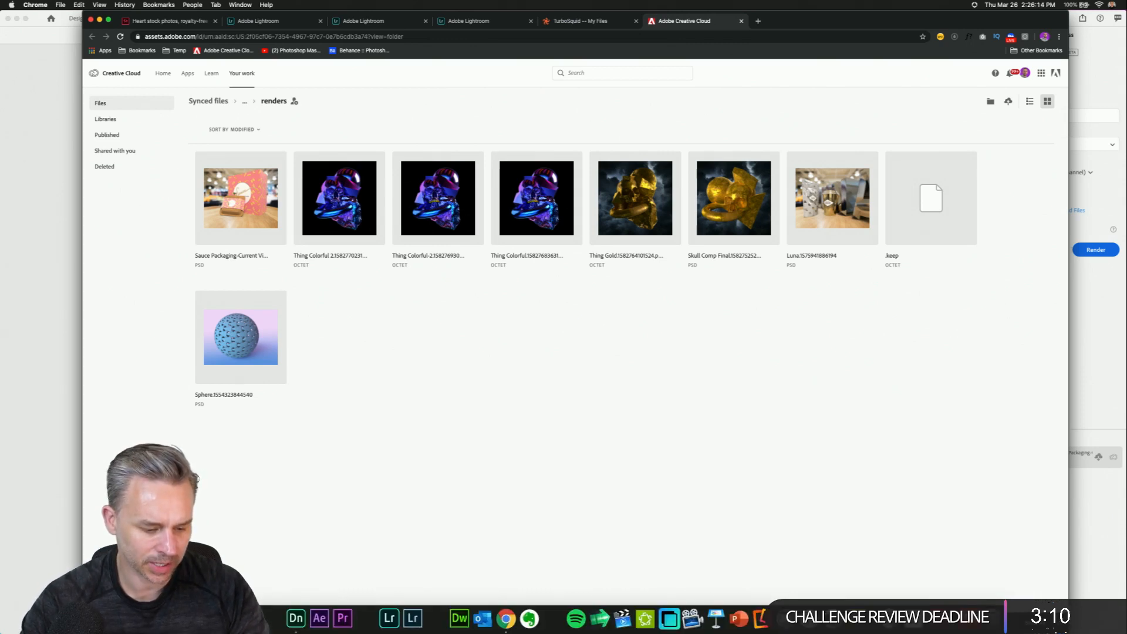
click(248, 619)
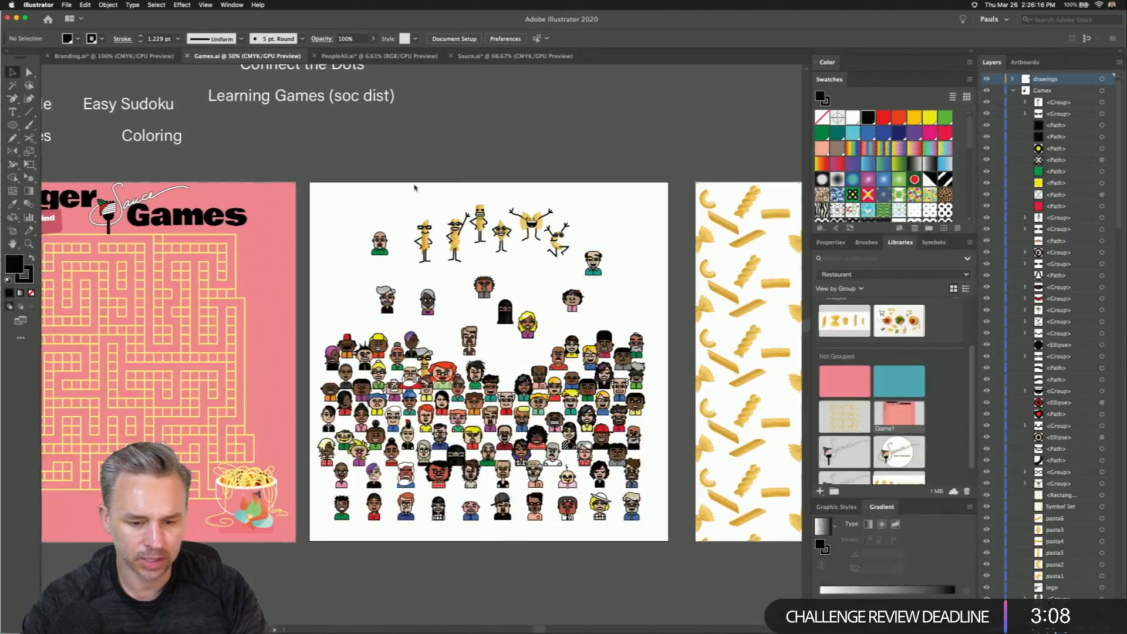
drag(425, 227, 360, 214)
drag(360, 216, 418, 233)
drag(565, 246, 537, 282)
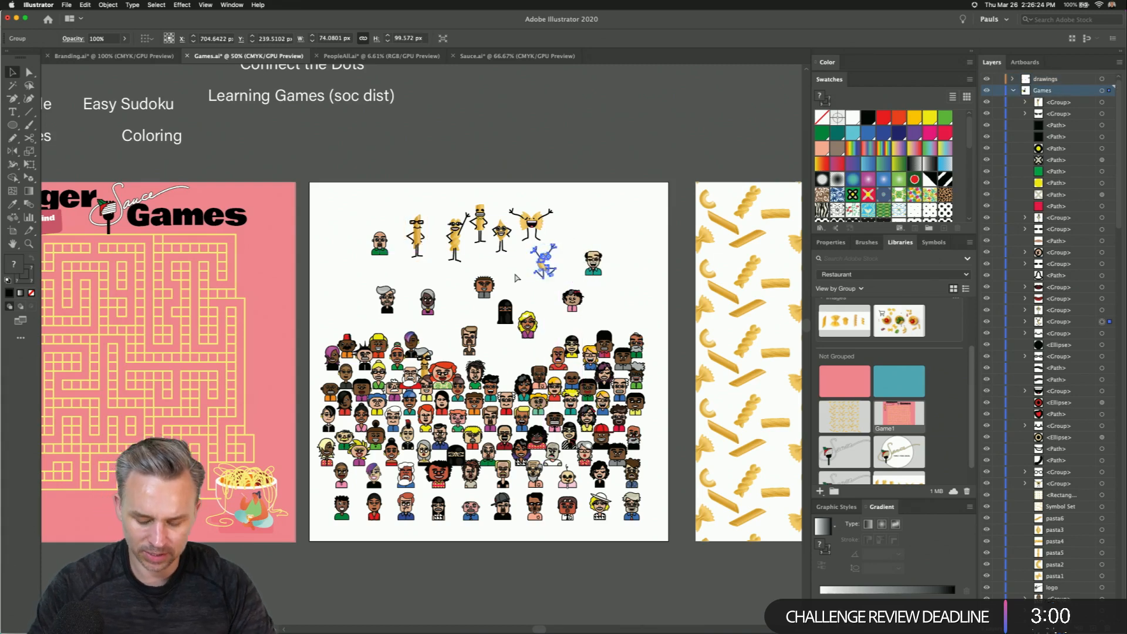
key(super+equal)
drag(573, 191, 662, 162)
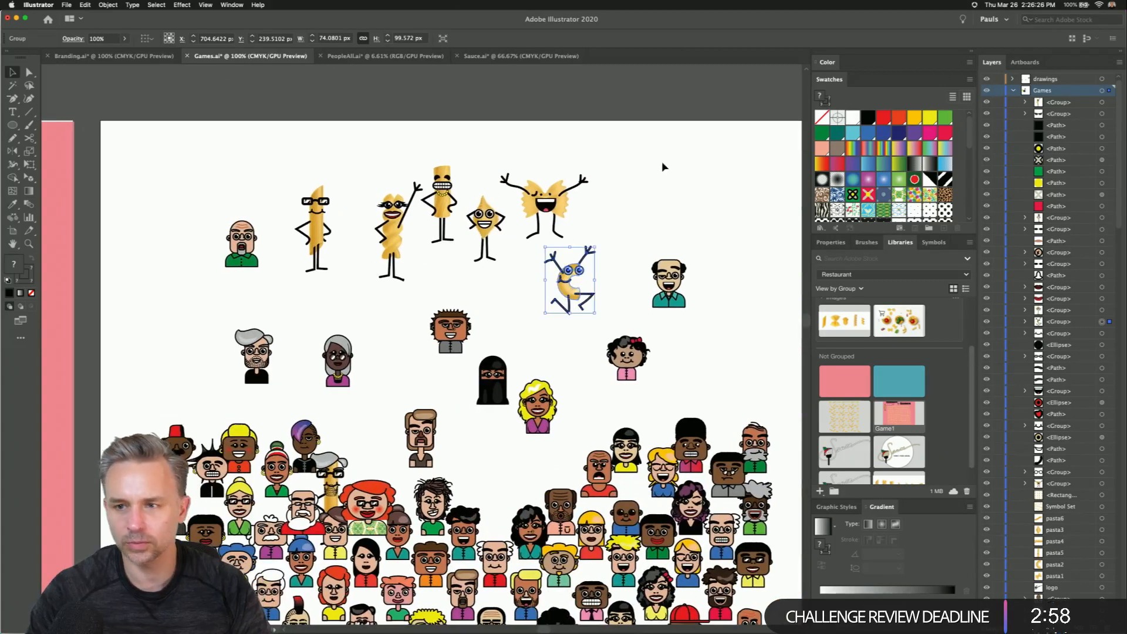
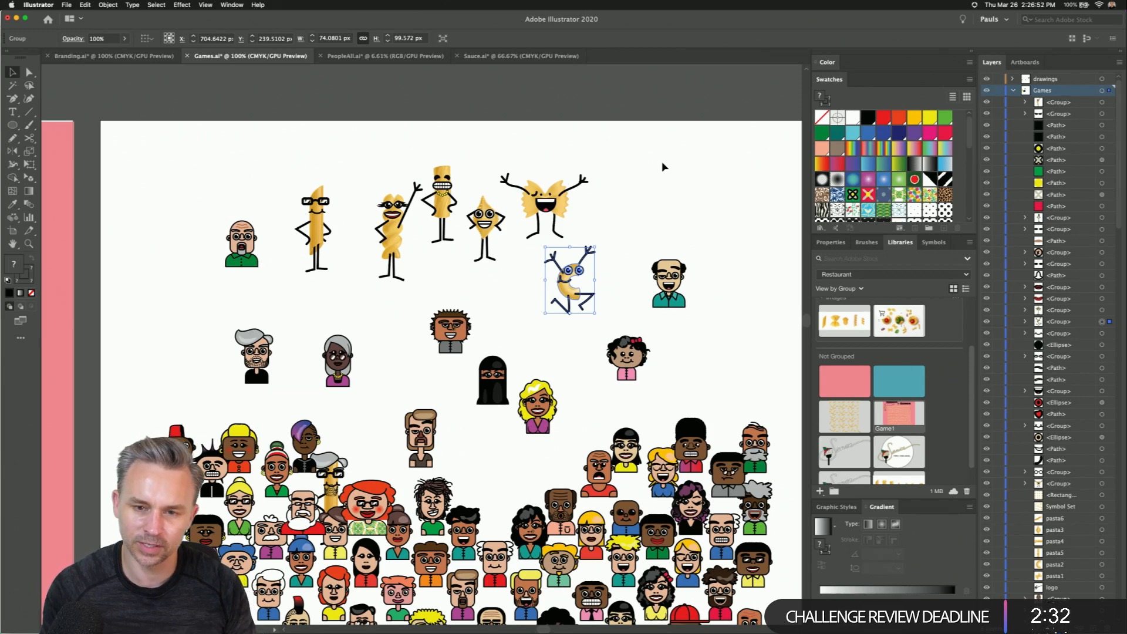
click(386, 142)
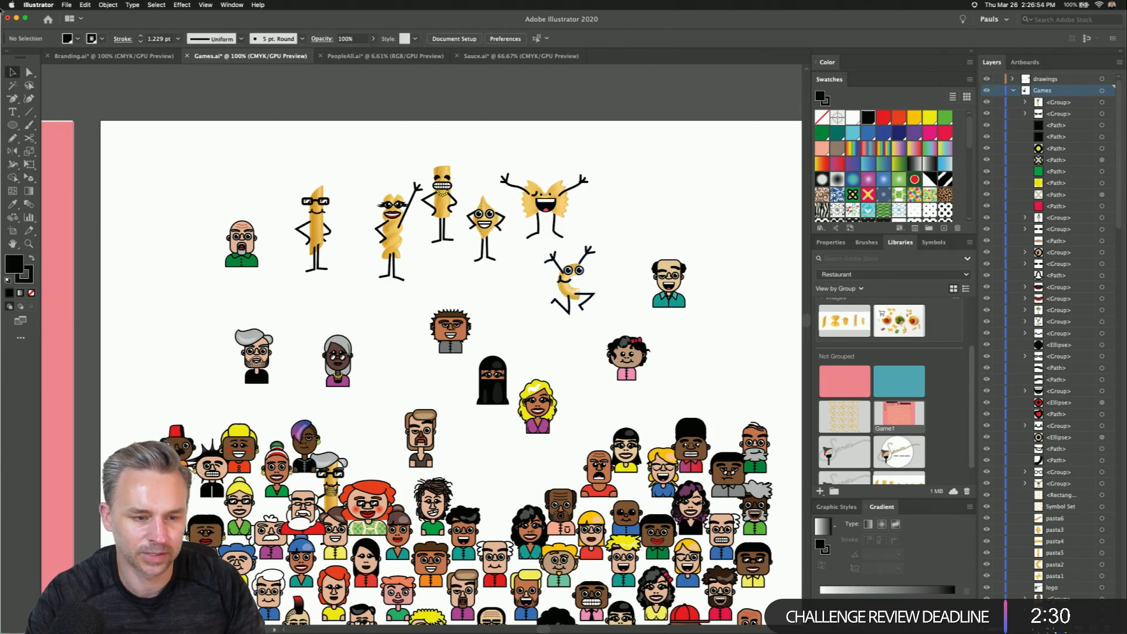
- Leave Illustrator for Creative Cloud in Chrome and open the Sauce Packaging-Current View render there
click(17, 19)
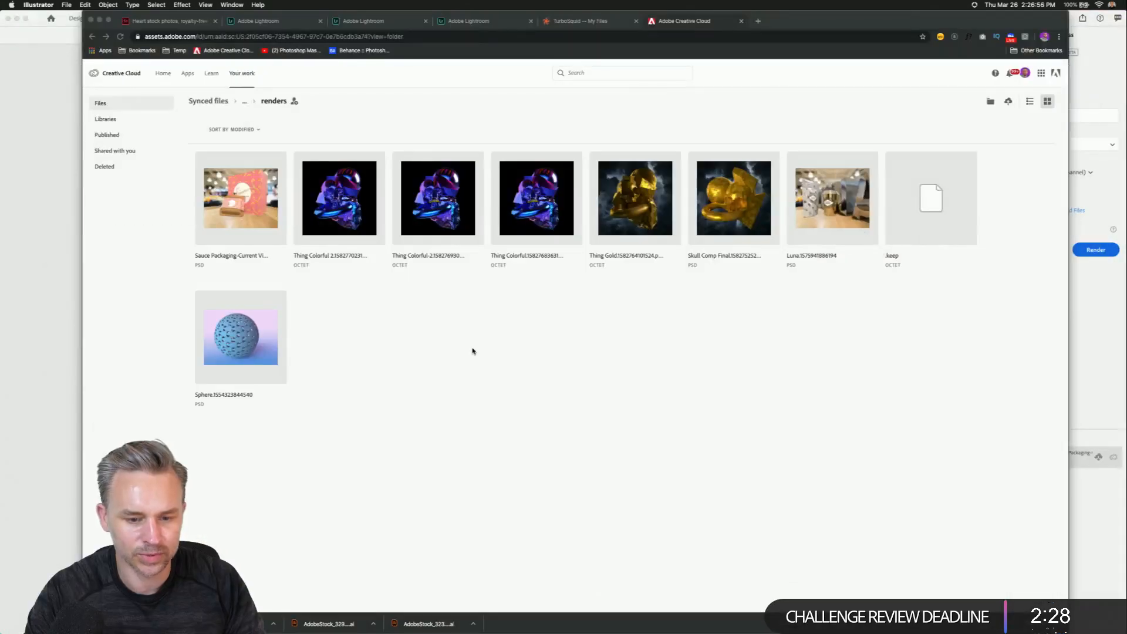
click(278, 250)
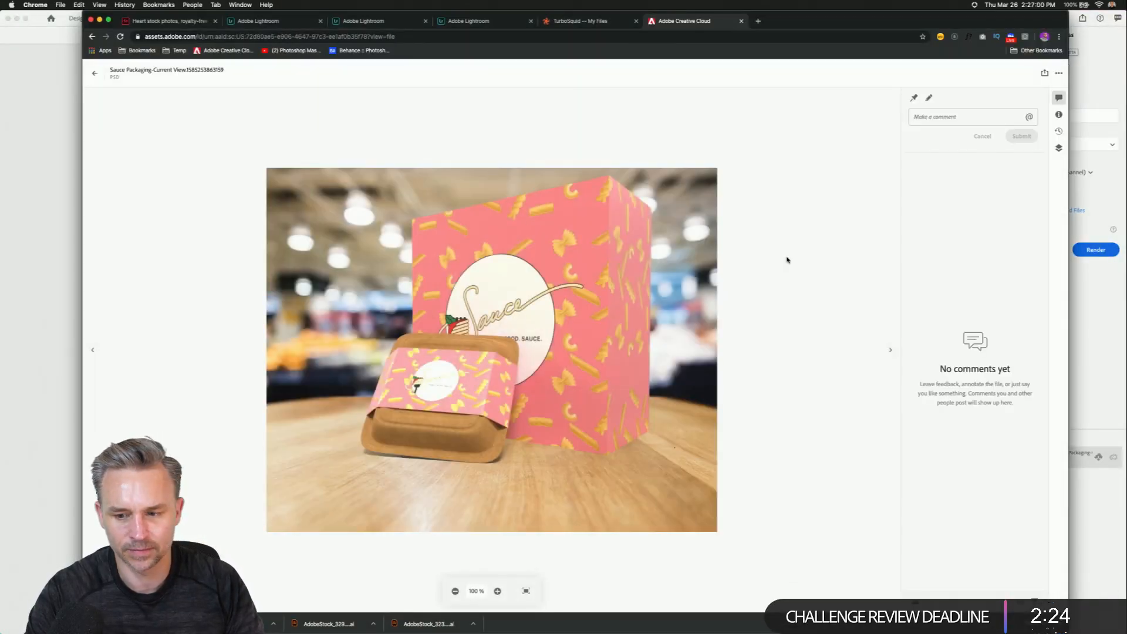
click(427, 37)
drag(448, 340, 453, 339)
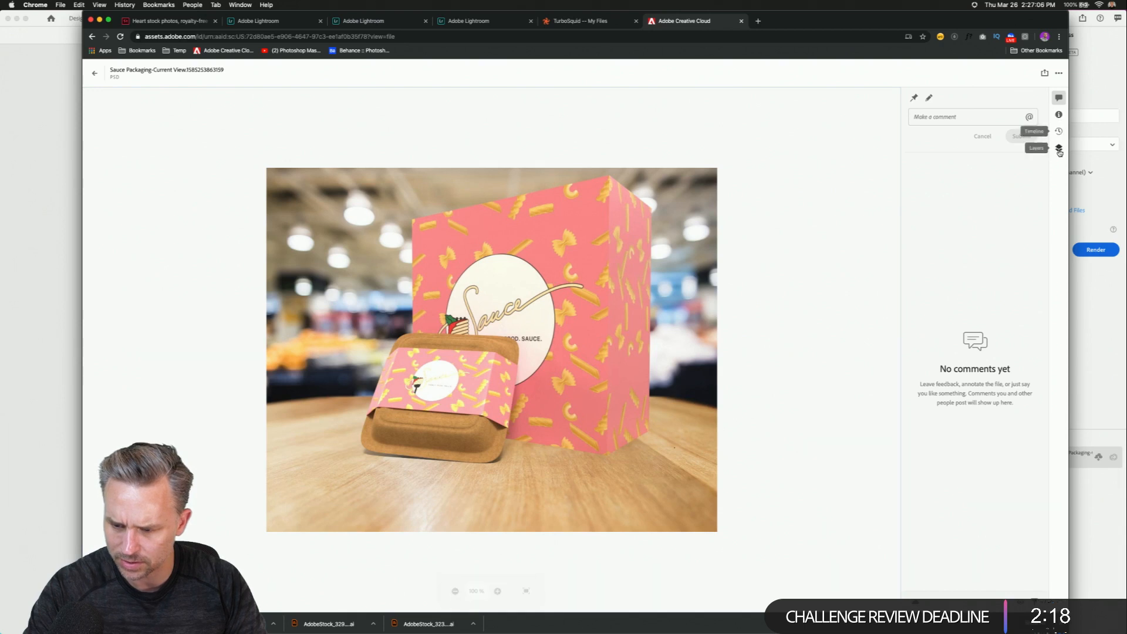
click(1059, 74)
click(1082, 99)
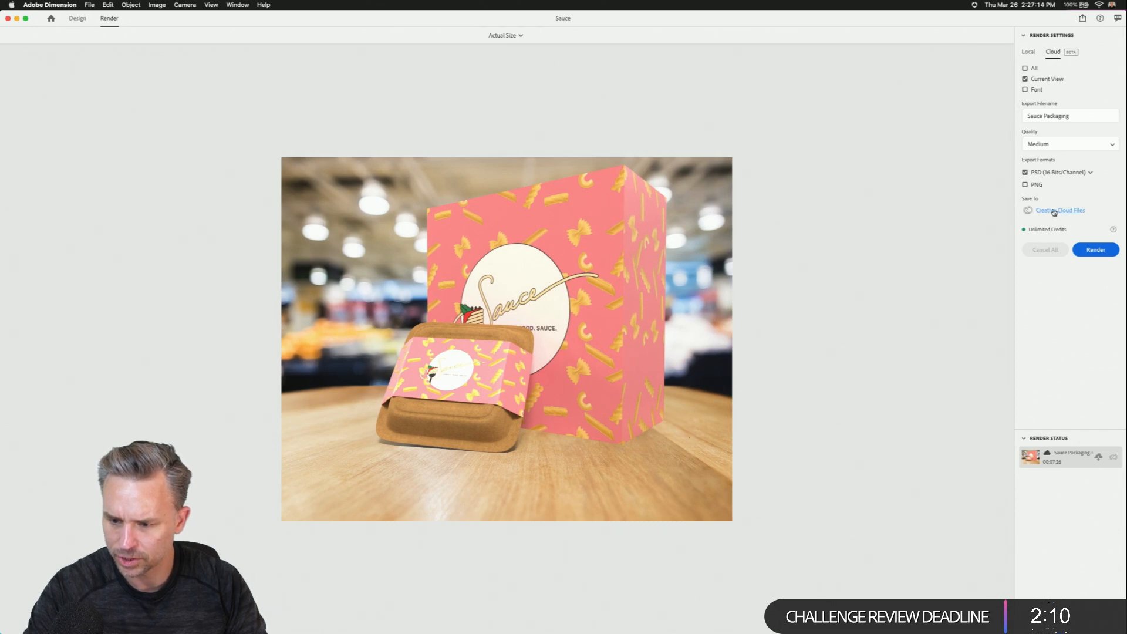
- Publish the Dimension 3D scene under the name Sauce Packaging with a public link
click(1082, 19)
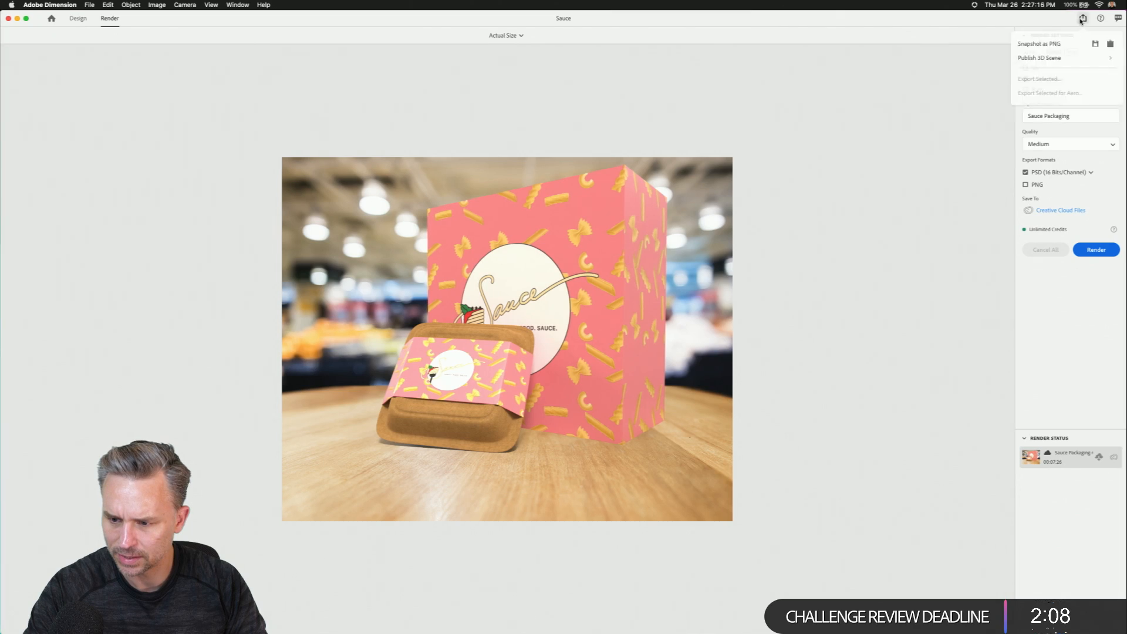
click(1038, 59)
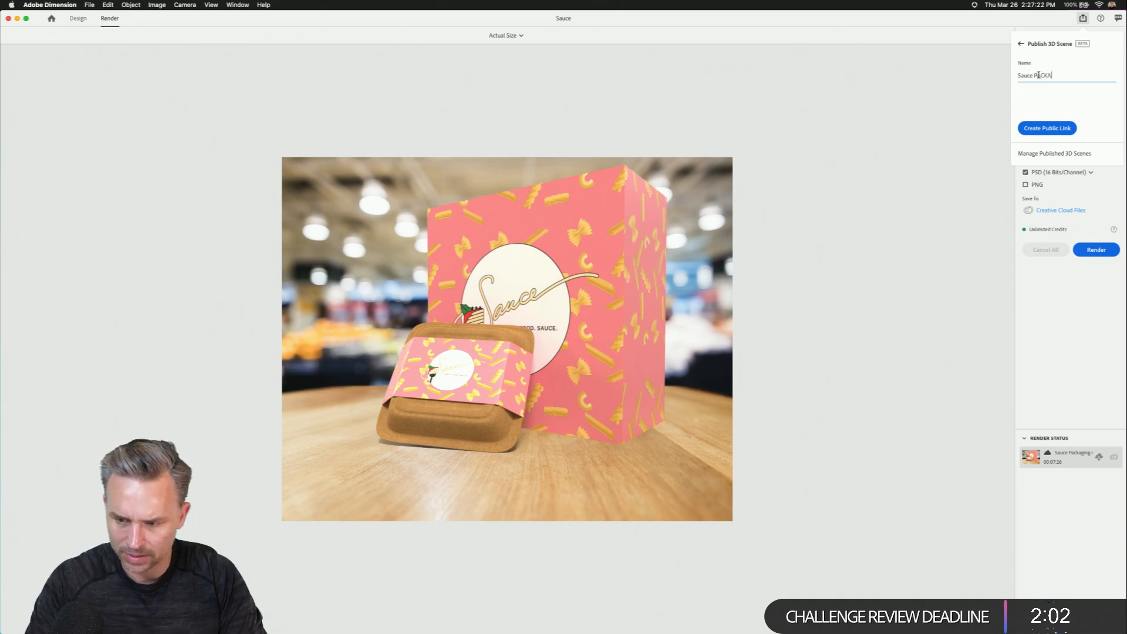
text(Packaging)
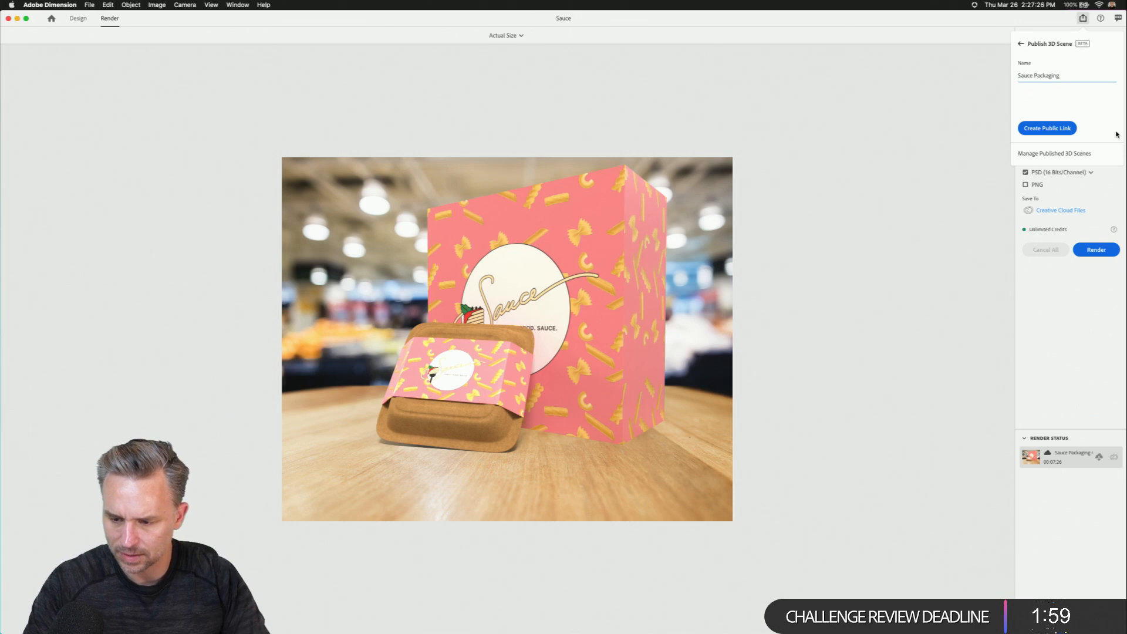
click(1045, 129)
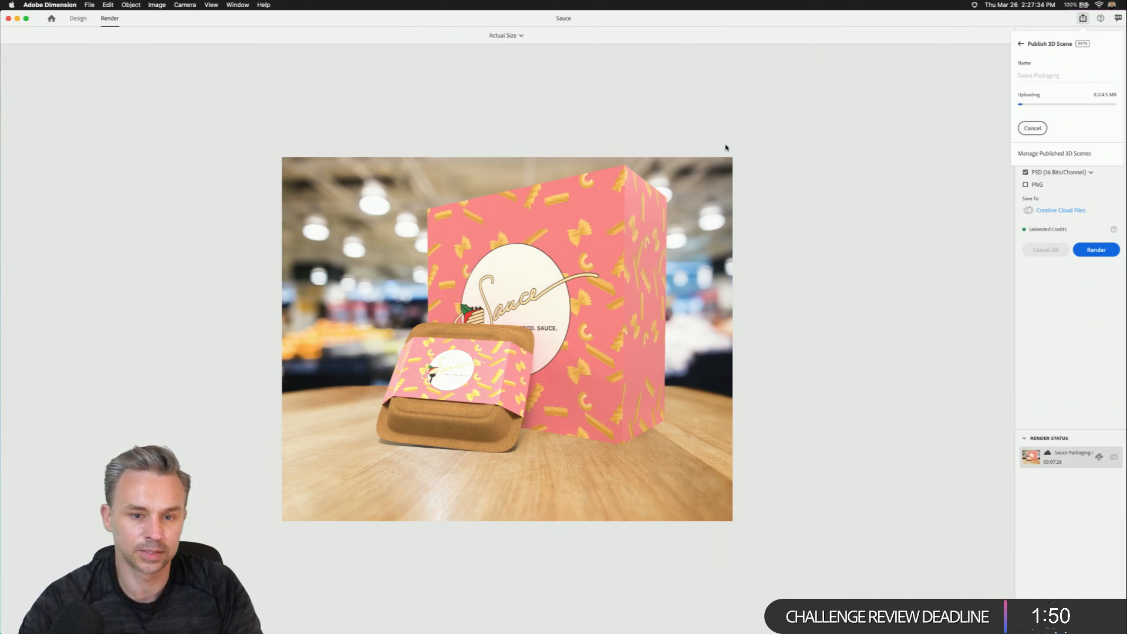
- Open the published Sauce Packaging 3D scene on the web
click(539, 290)
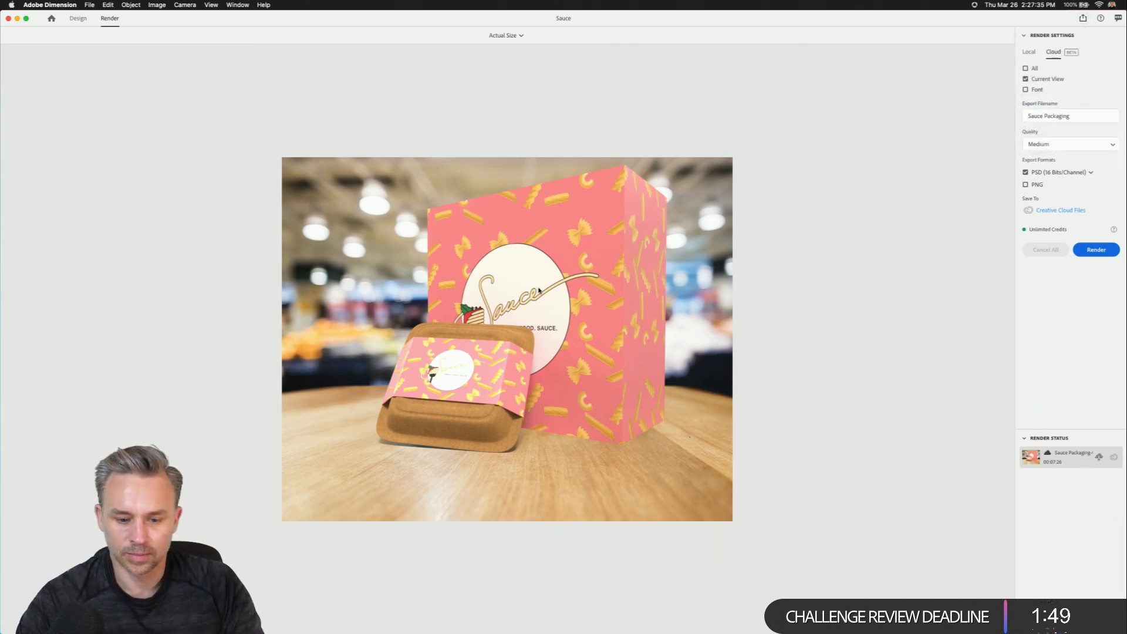
click(1084, 19)
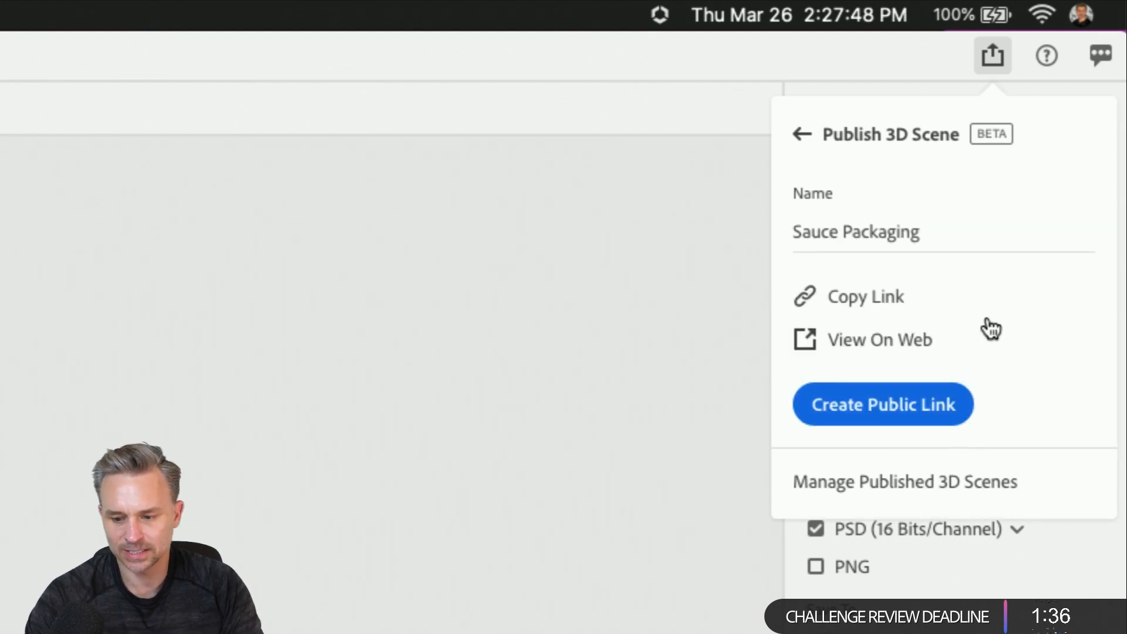
click(830, 343)
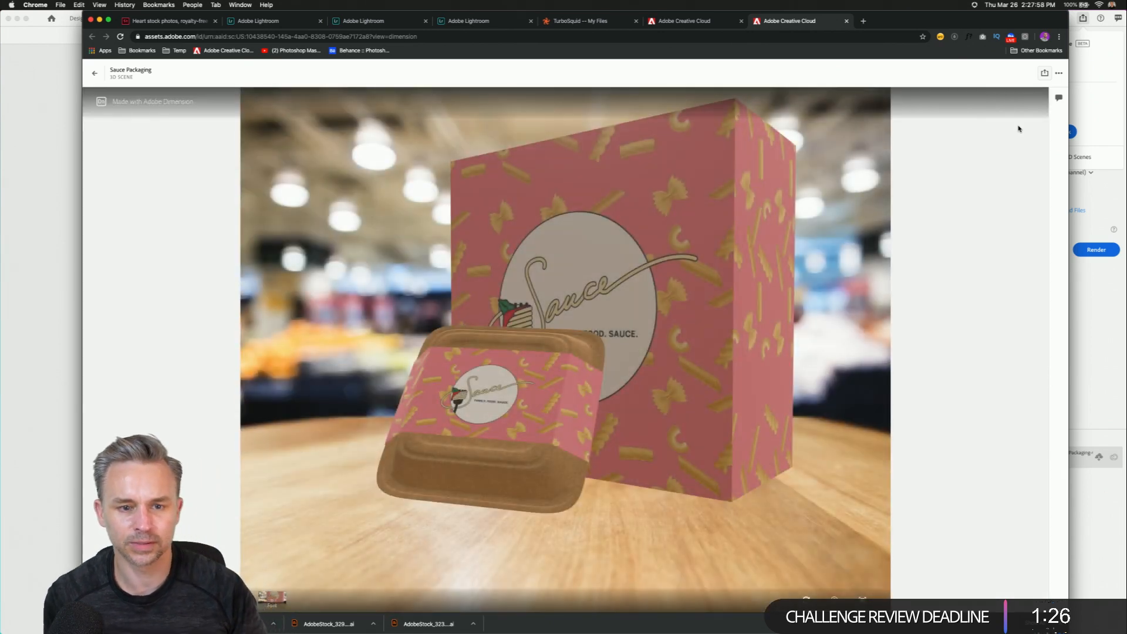
- Orbit the published Sauce Packaging scene slightly to inspect the box and tray, and return to Dimension
drag(733, 328, 710, 326)
drag(722, 338, 722, 334)
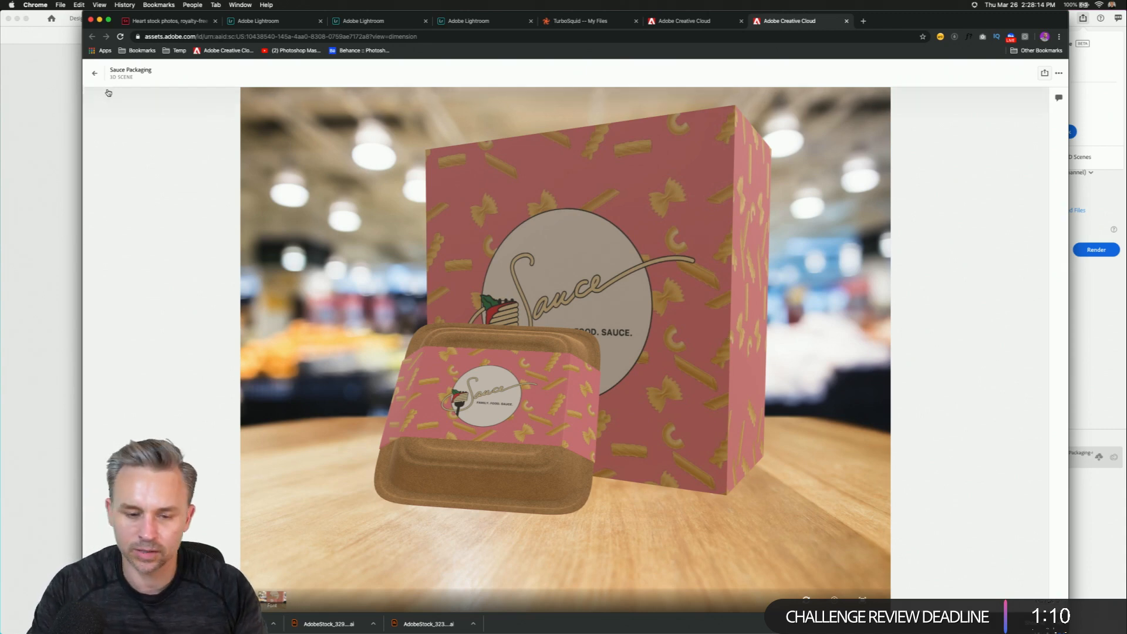
click(58, 134)
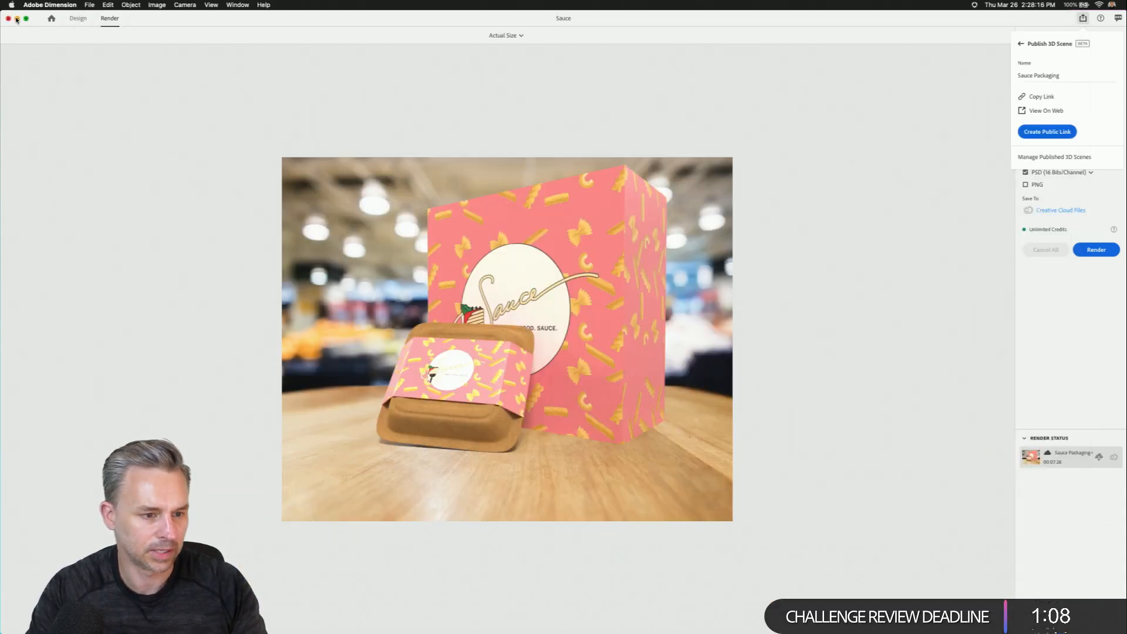
- Close the publishing options, open the Sauce.dn scene from the recent files and dismiss the error alert
click(60, 22)
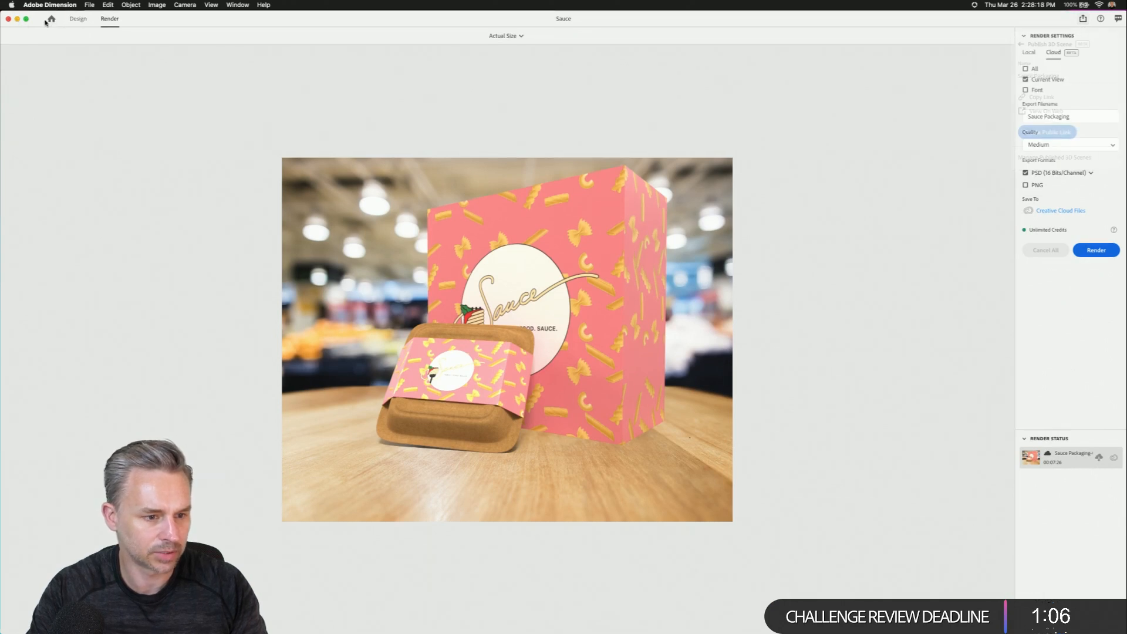
click(51, 20)
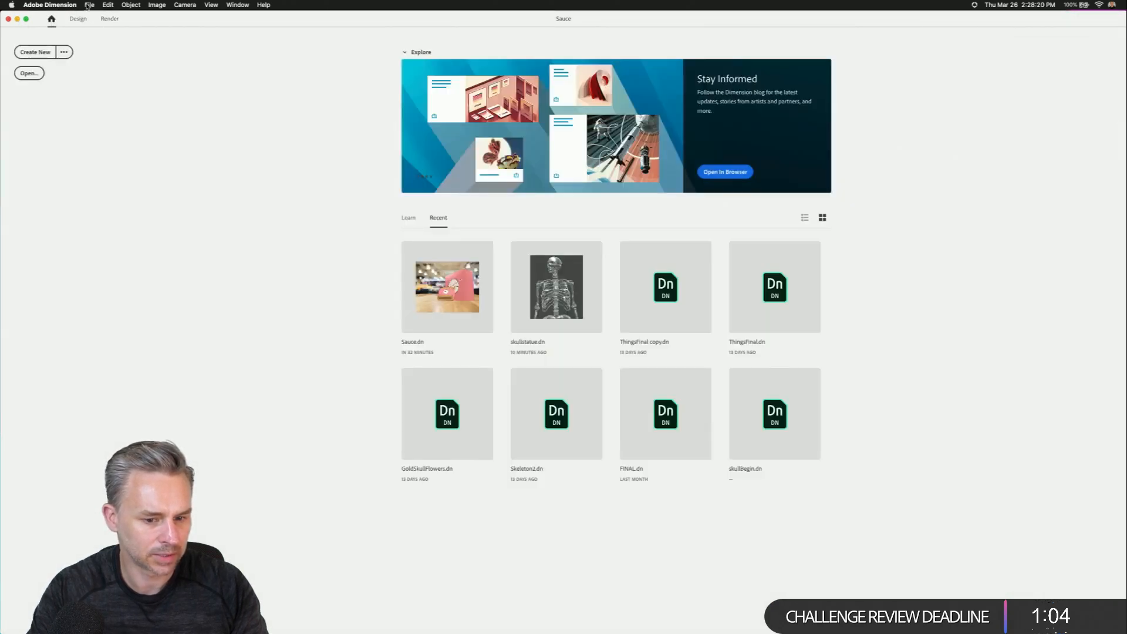
click(447, 286)
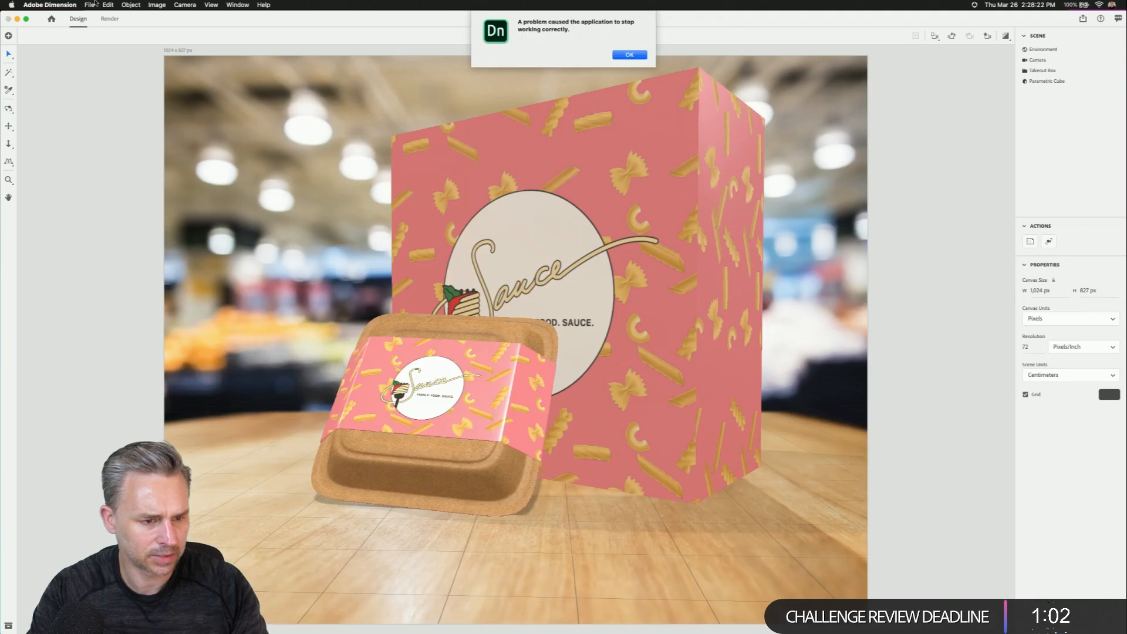
click(635, 55)
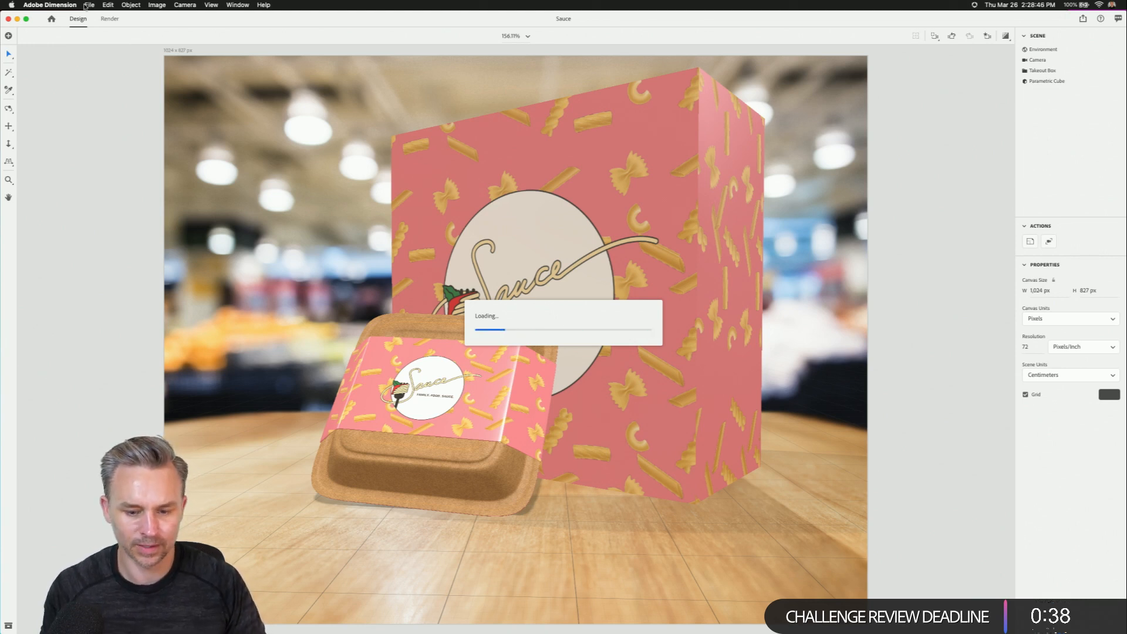
mouse_move(193, 21)
mouse_down()
mouse_move(207, 123)
mouse_move(168, 15)
mouse_move(194, 16)
mouse_up()
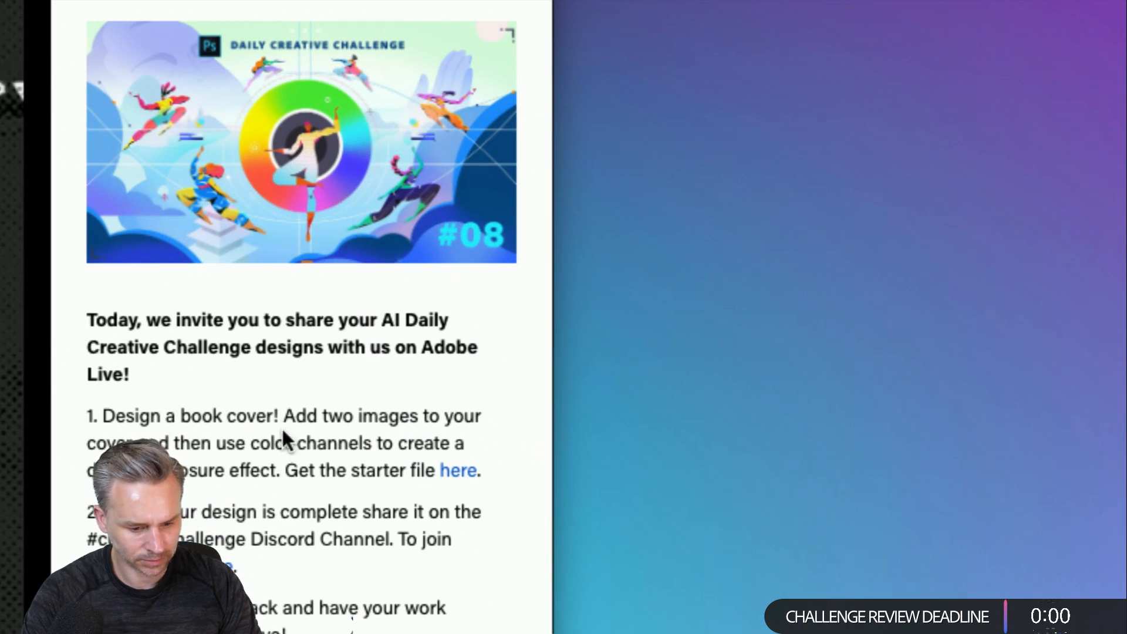
- Highlight the book cover brief of Daily Creative Challenge #08 in the browser and open its linked starter file
drag(296, 418, 338, 469)
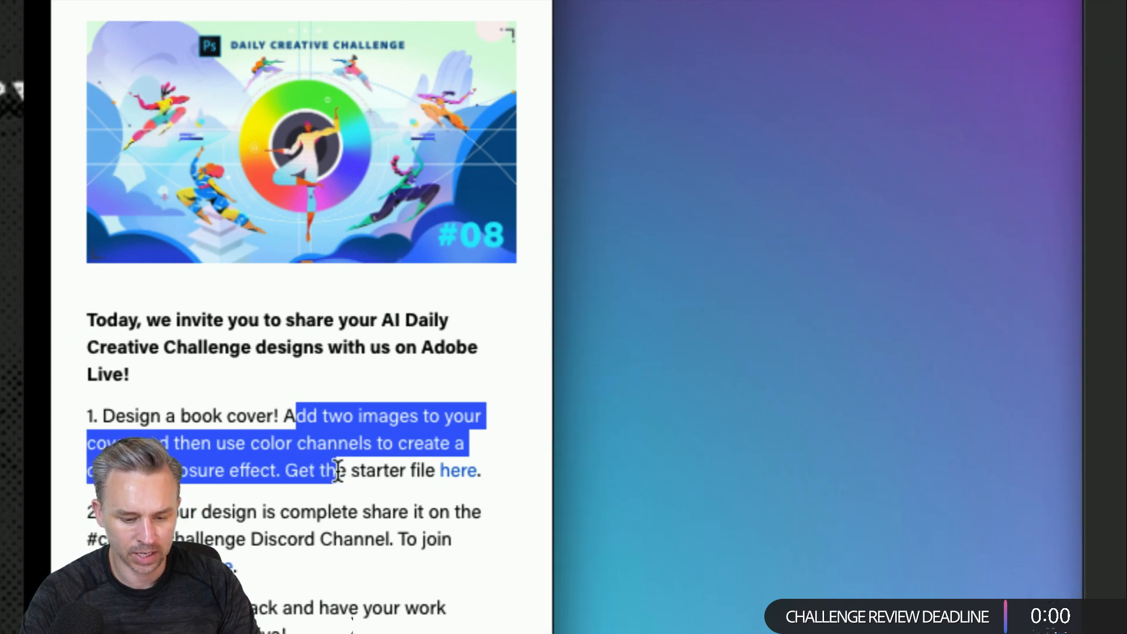
click(405, 470)
click(213, 305)
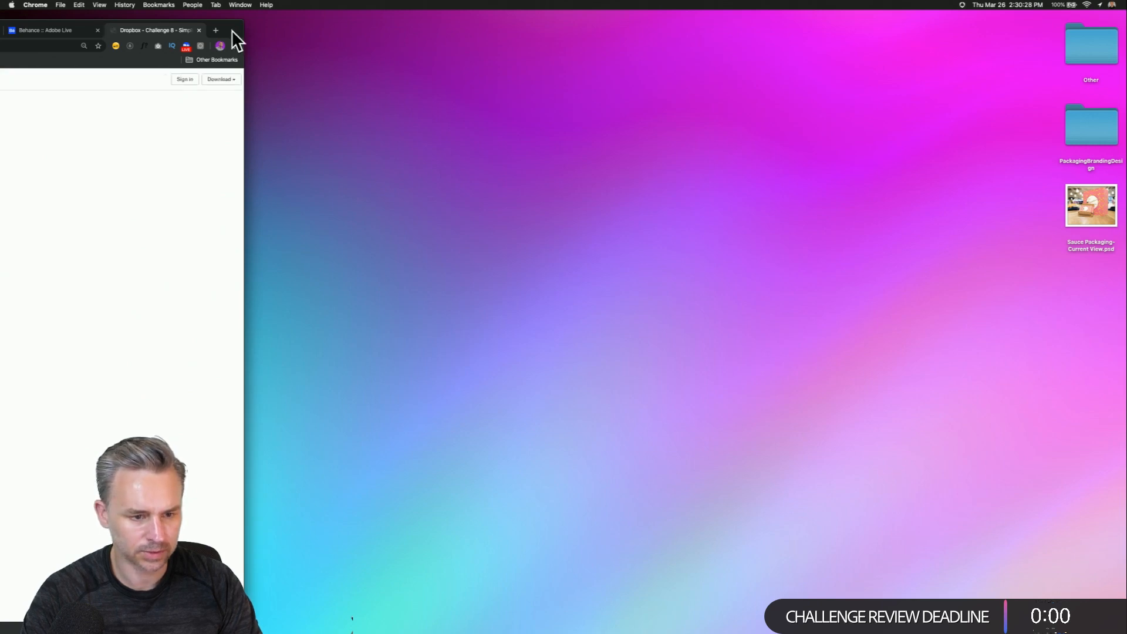
double_click(233, 31)
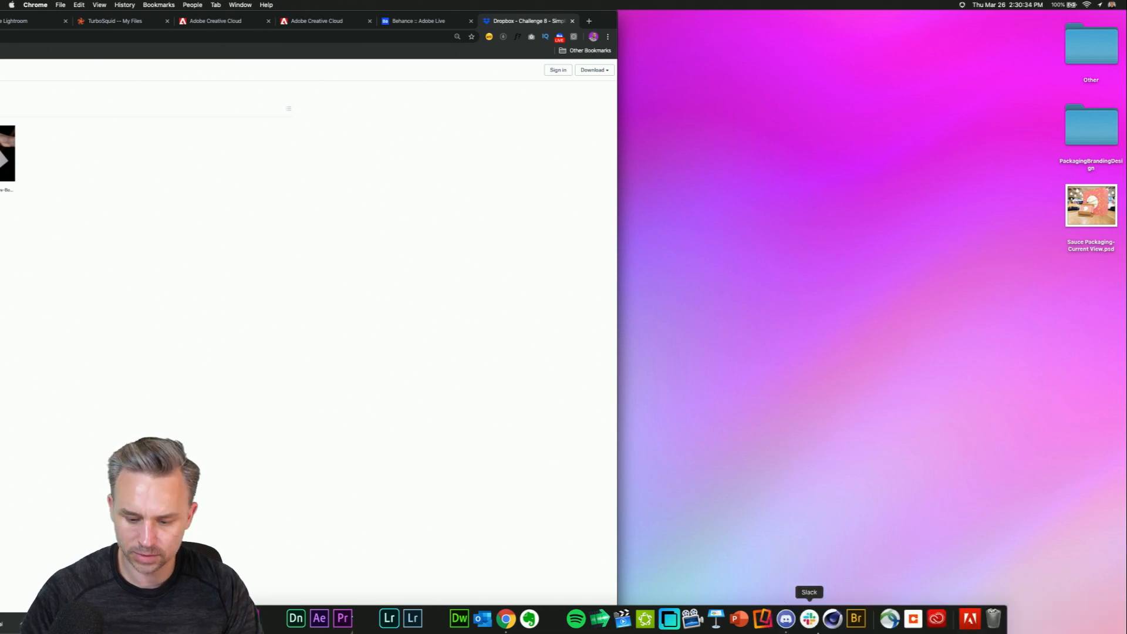
- Open Discord, arrange its window beside the browser and preview 08-Double-Exposure-Book-Cover-Starter.psd on Dropbox
click(786, 620)
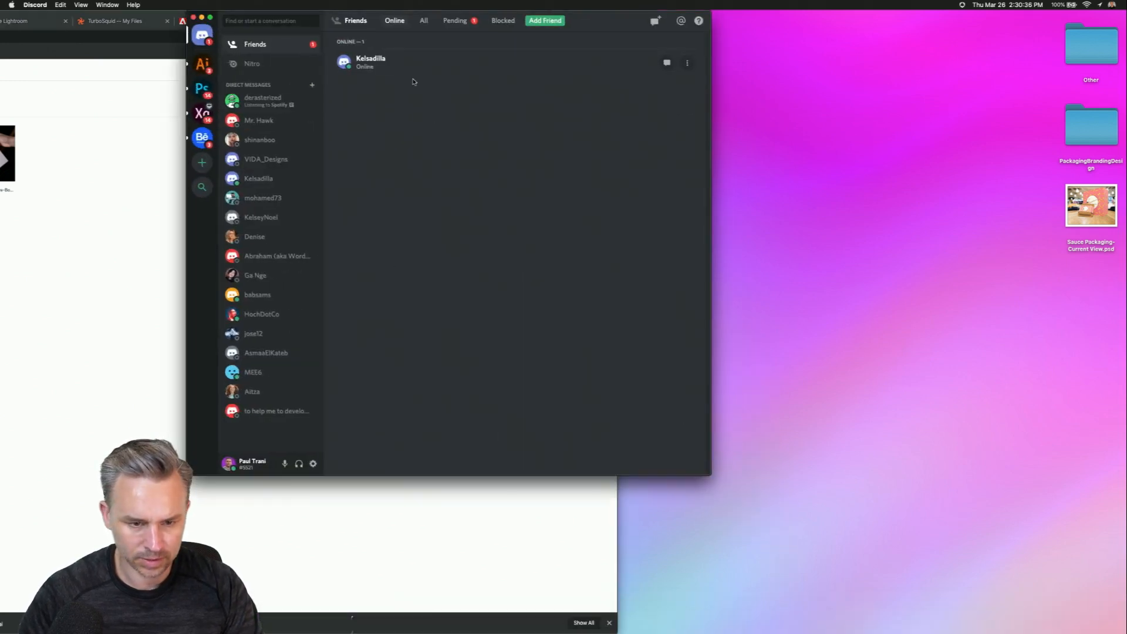
drag(619, 20, 1031, 150)
drag(596, 22, 657, 4)
click(206, 153)
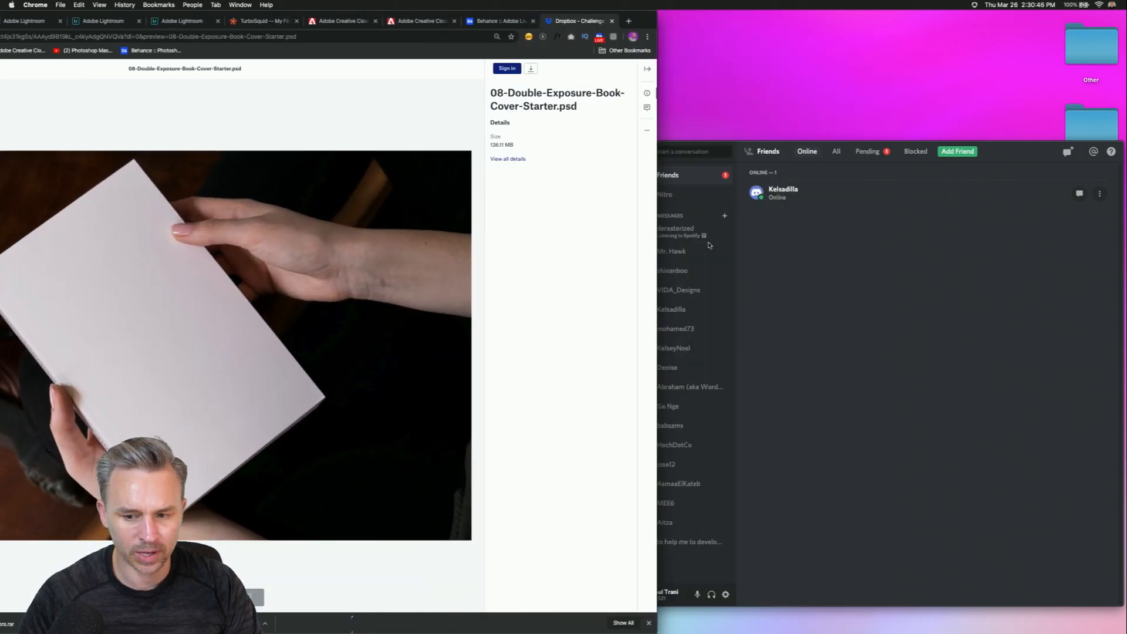
- Open the current-challenge channel of the Adobe Photoshop server in Discord and go to the newest submissions
click(798, 268)
click(613, 219)
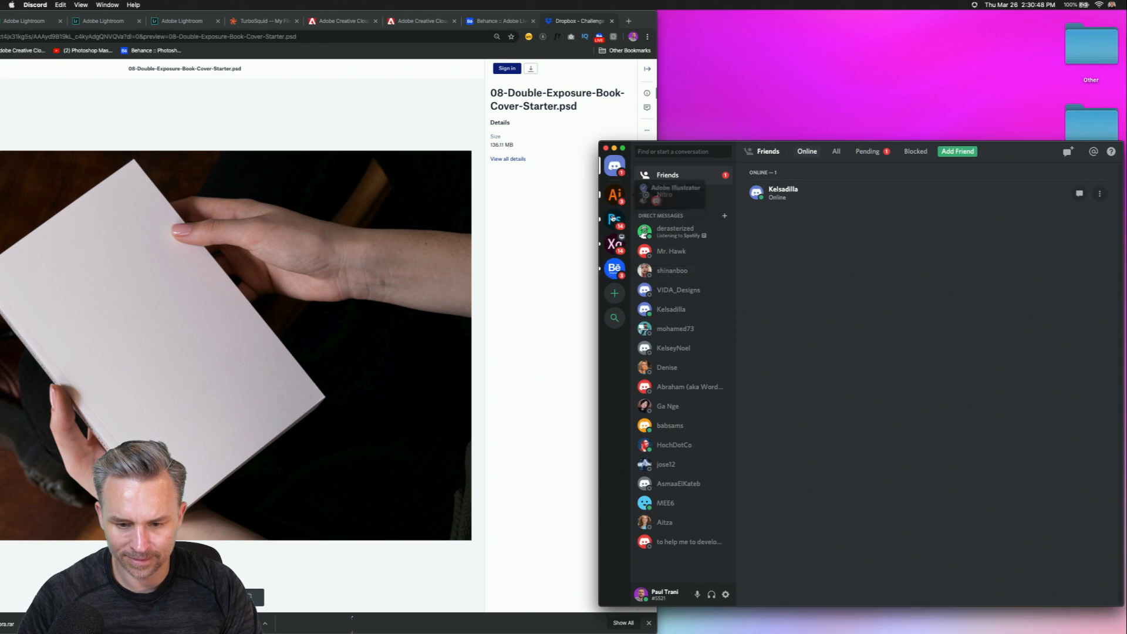
text(re)
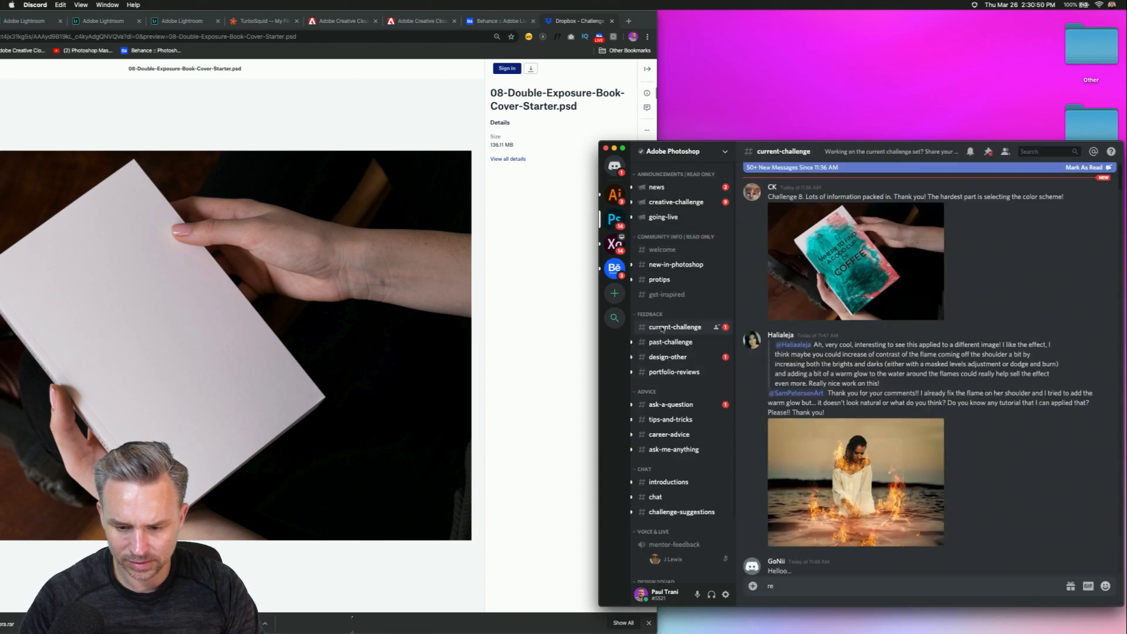
scroll(923, 399, down, 20)
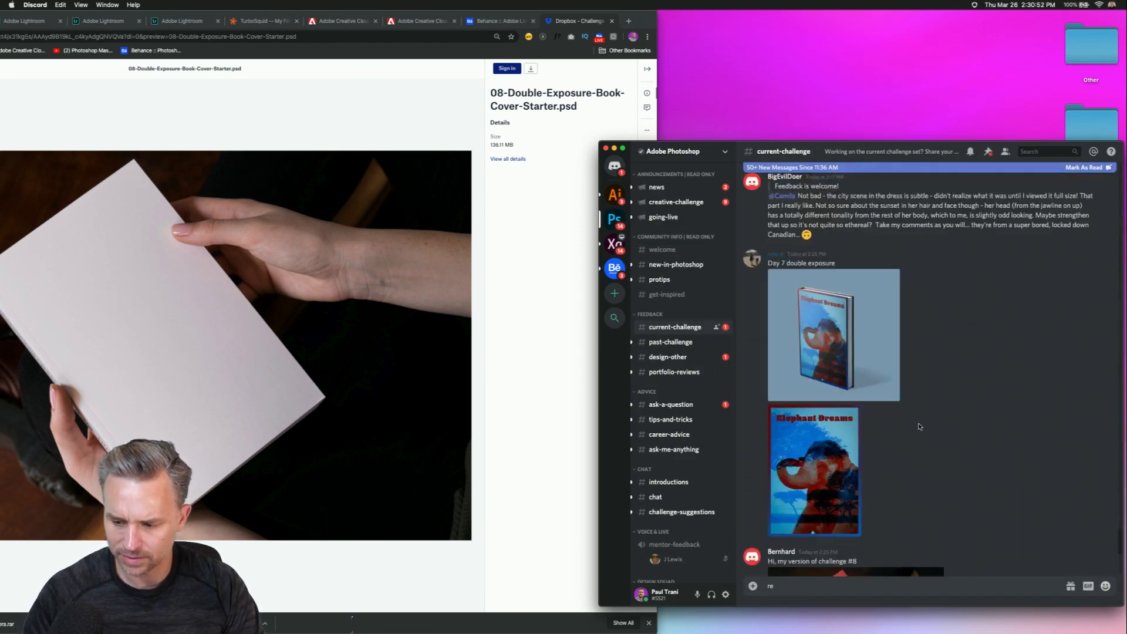
- View the teal-banded book cover submission at larger size and add the custom portrait and heart-eyes reactions to its post
click(839, 528)
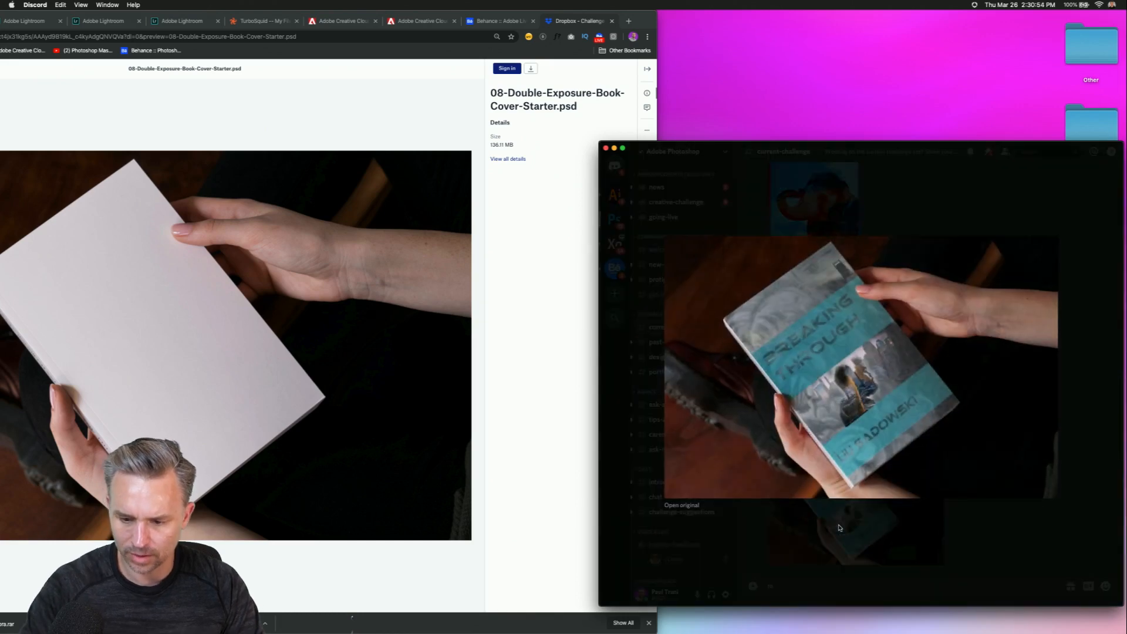
click(1079, 396)
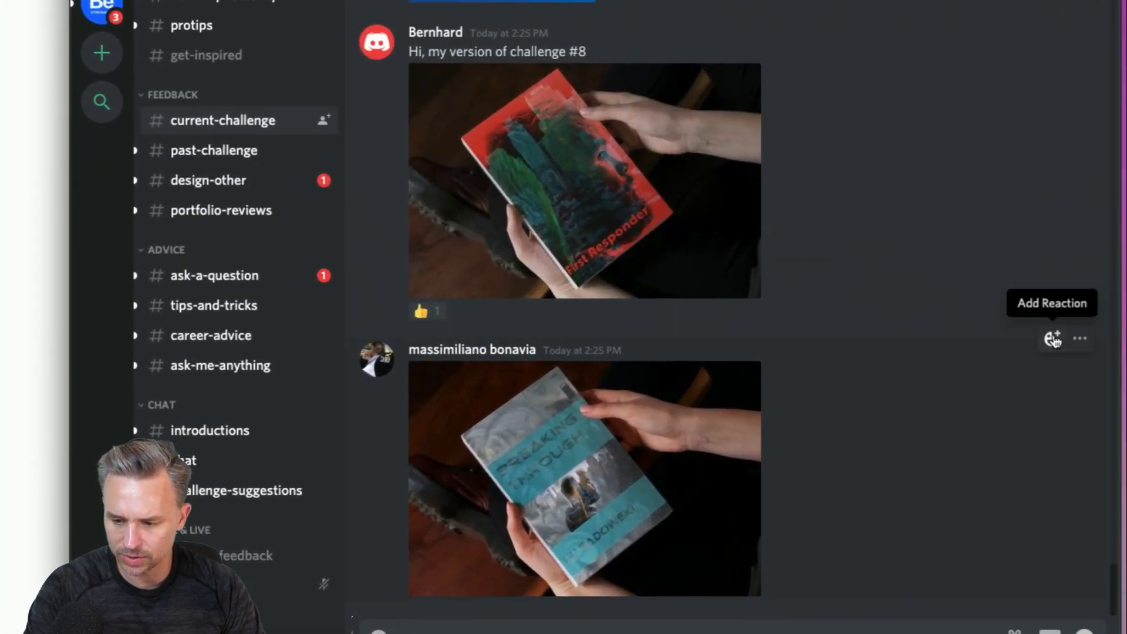
click(1053, 339)
click(732, 399)
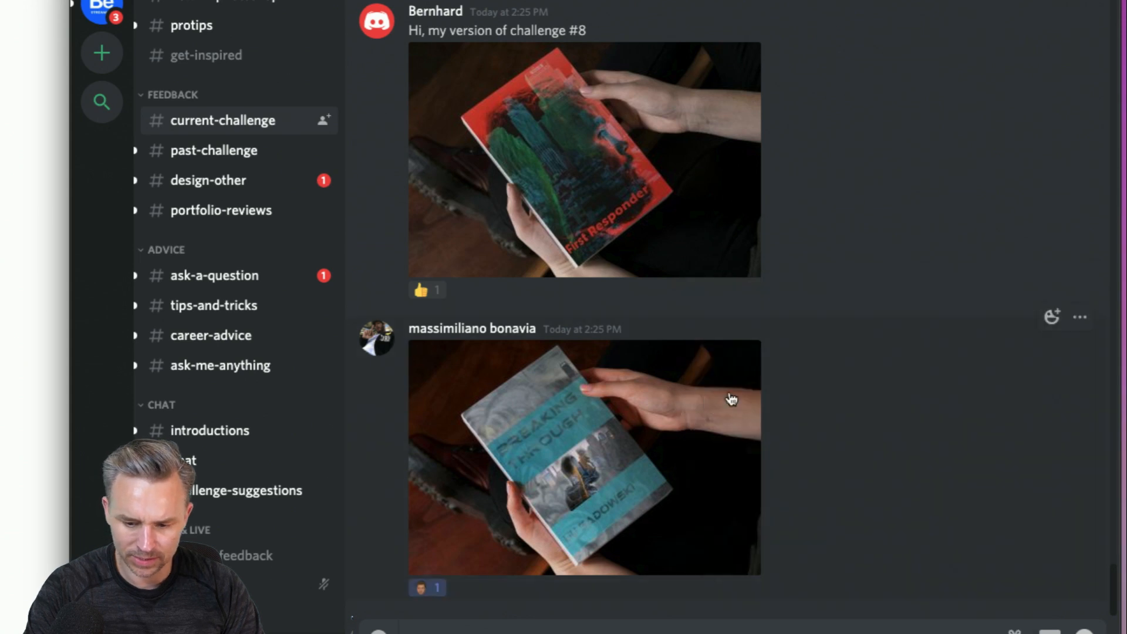
click(1048, 320)
click(777, 396)
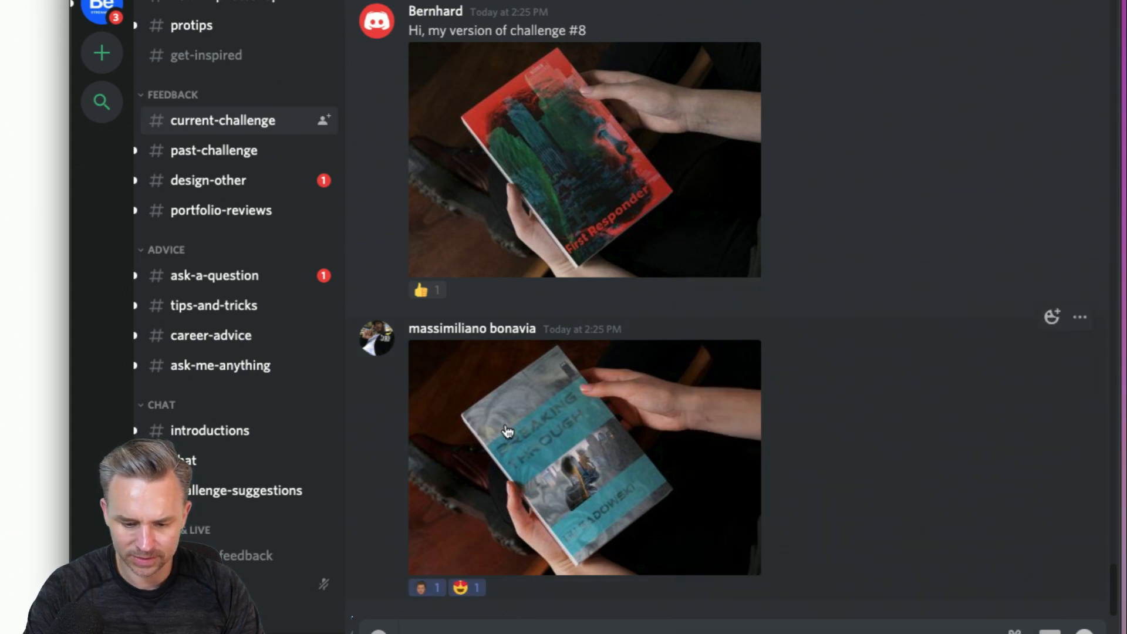
click(496, 430)
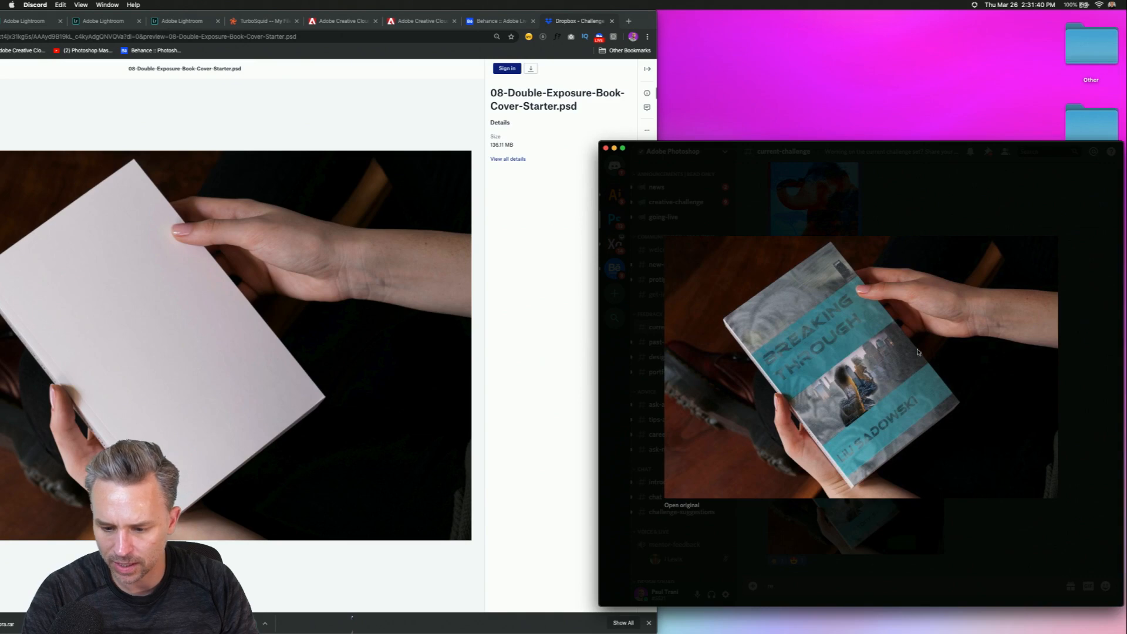
click(1074, 243)
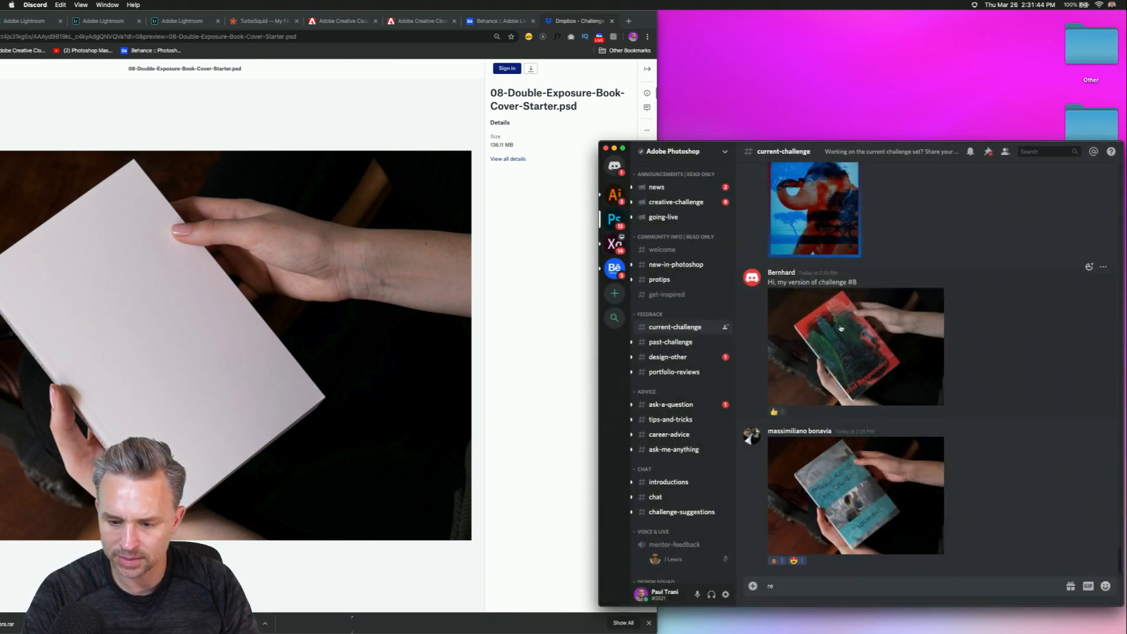
- Add heart-eyes and custom portrait reactions to the First Responder post and view its cover at larger size
click(1088, 267)
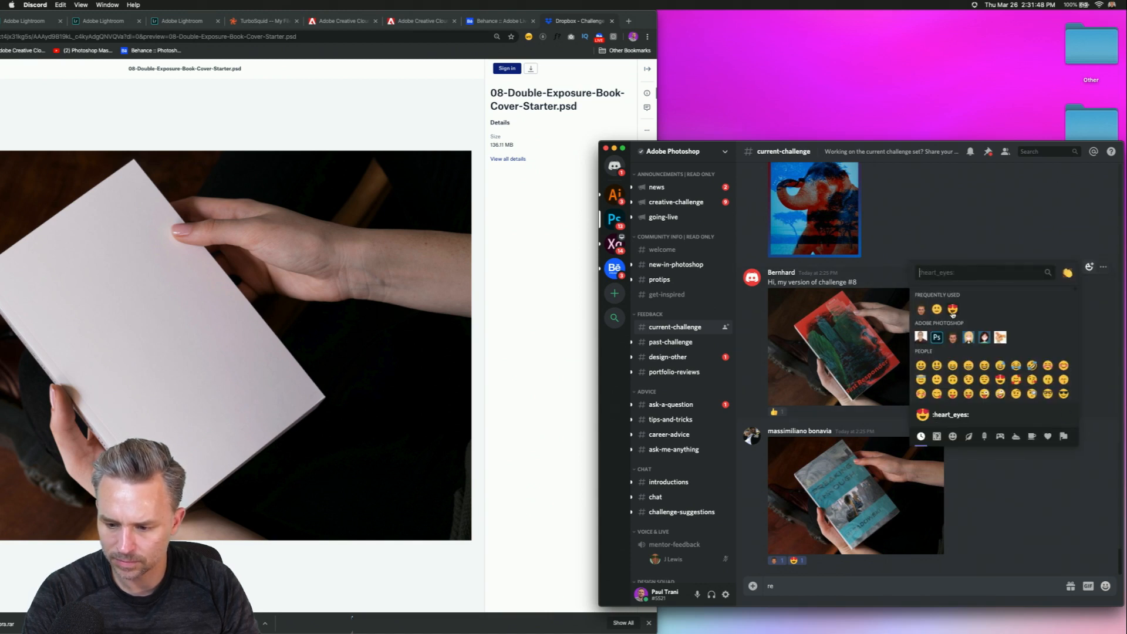
click(955, 307)
click(1089, 268)
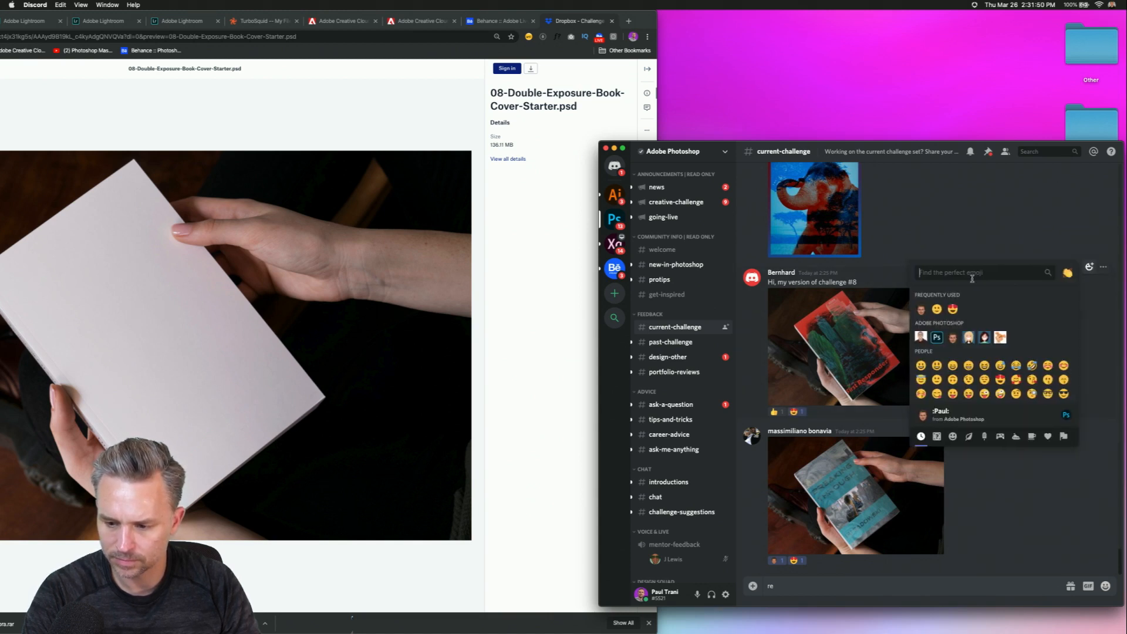
click(931, 311)
click(852, 342)
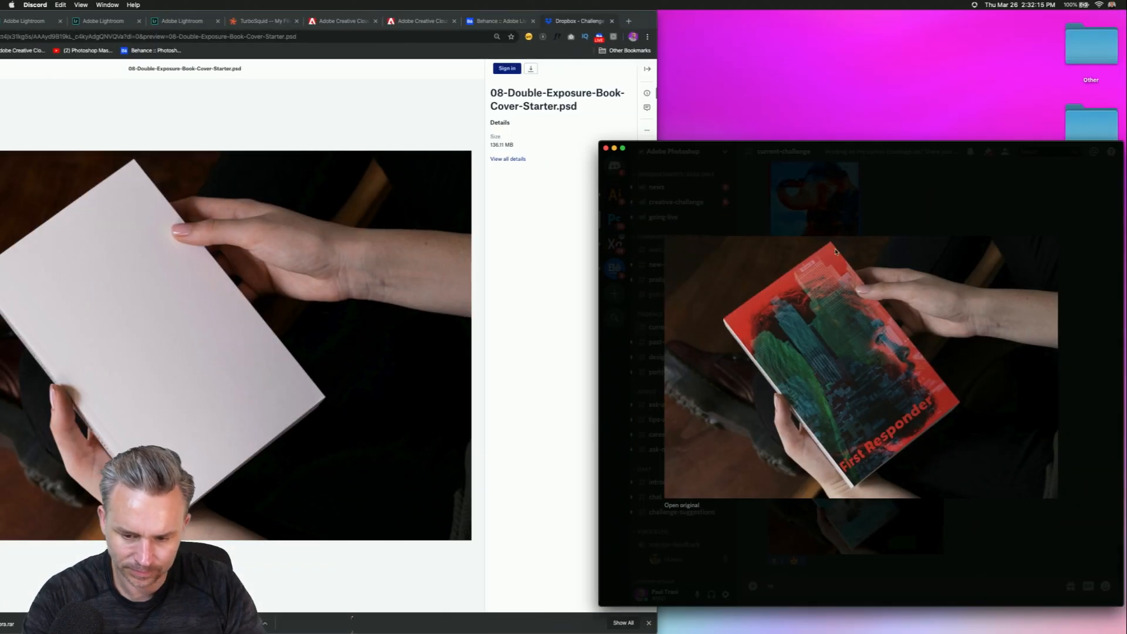
click(643, 45)
- Go back to the Day 7 double exposure post and view its flat Elephant Dreams cover at larger size
scroll(887, 260, up, 5)
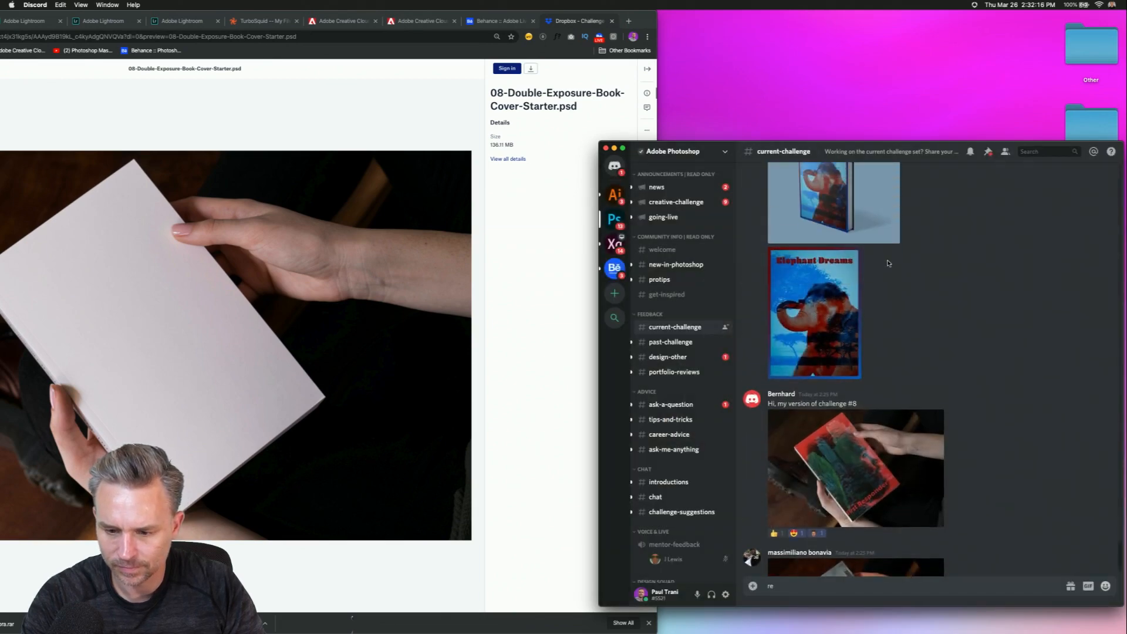
scroll(830, 314, up, 5)
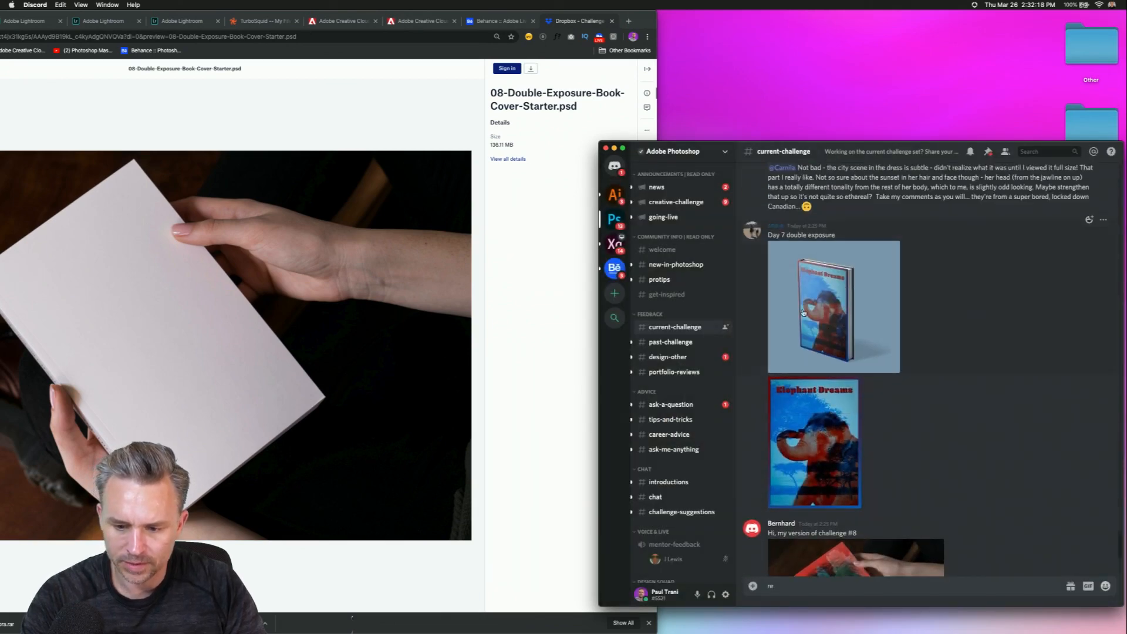
click(805, 482)
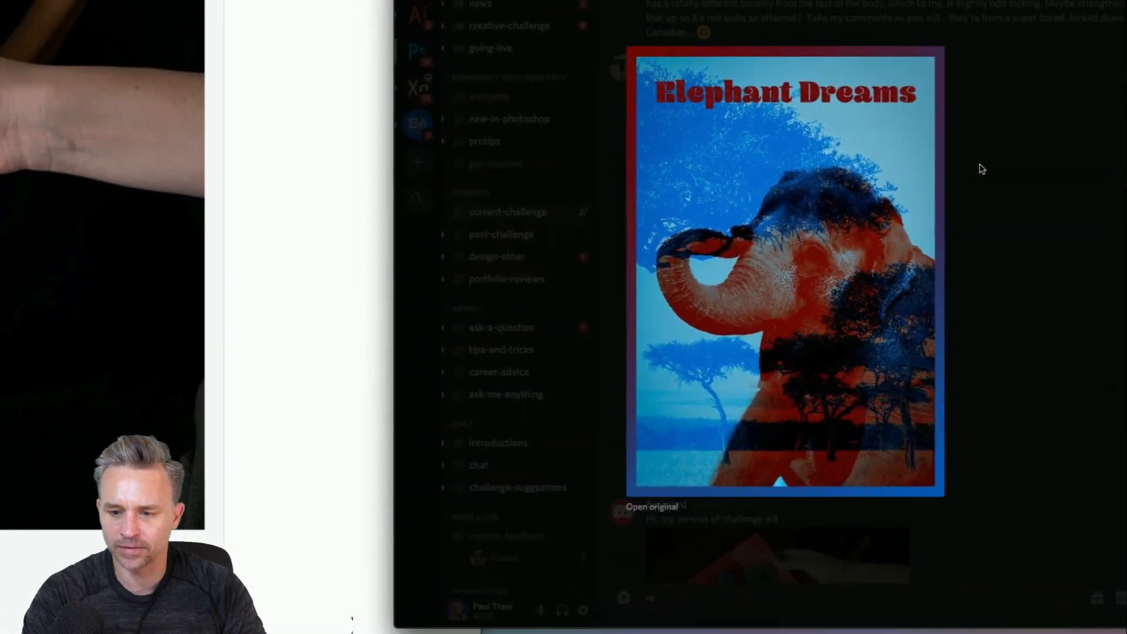
click(979, 165)
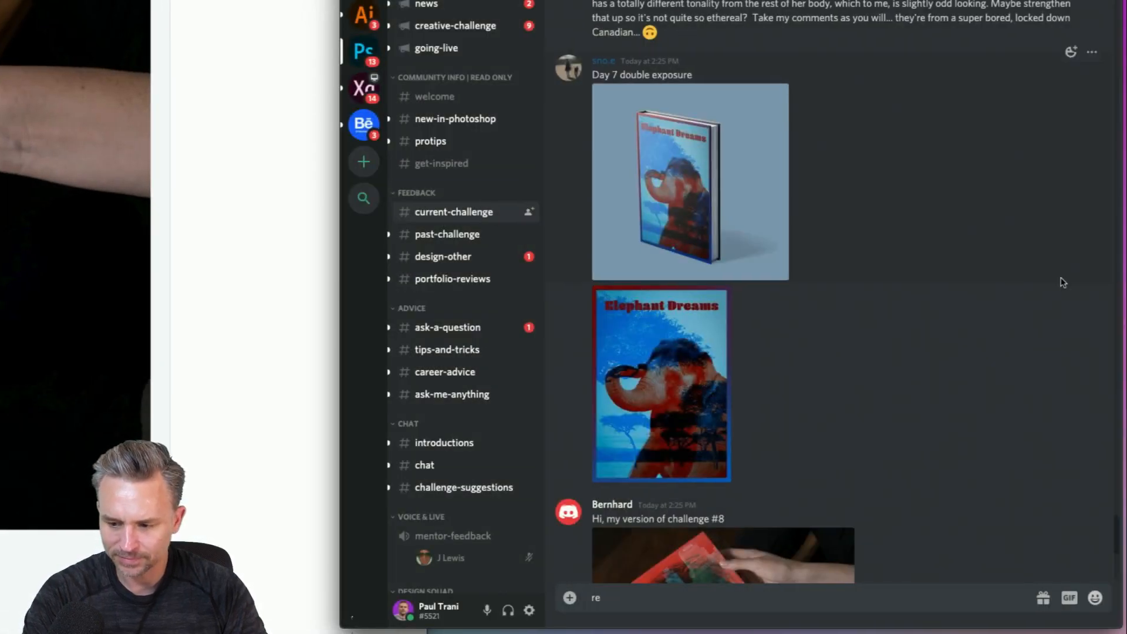
- Add custom portrait and heart-eyes reactions to the Elephant Dreams cover and view the standing book mockup at larger size
click(1070, 275)
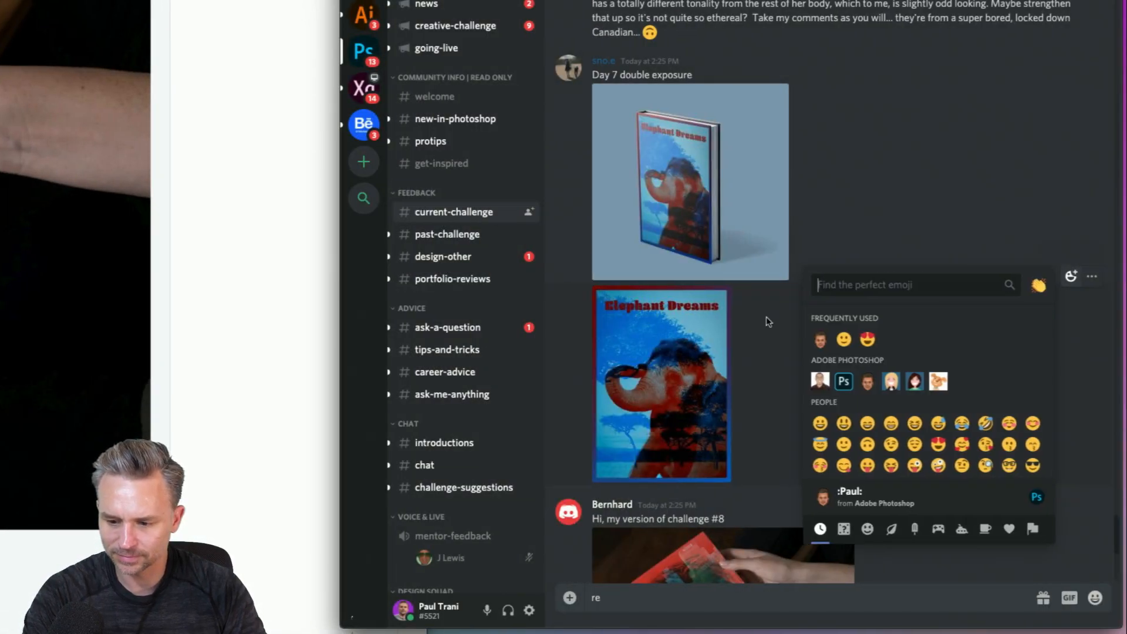
click(824, 343)
click(1070, 276)
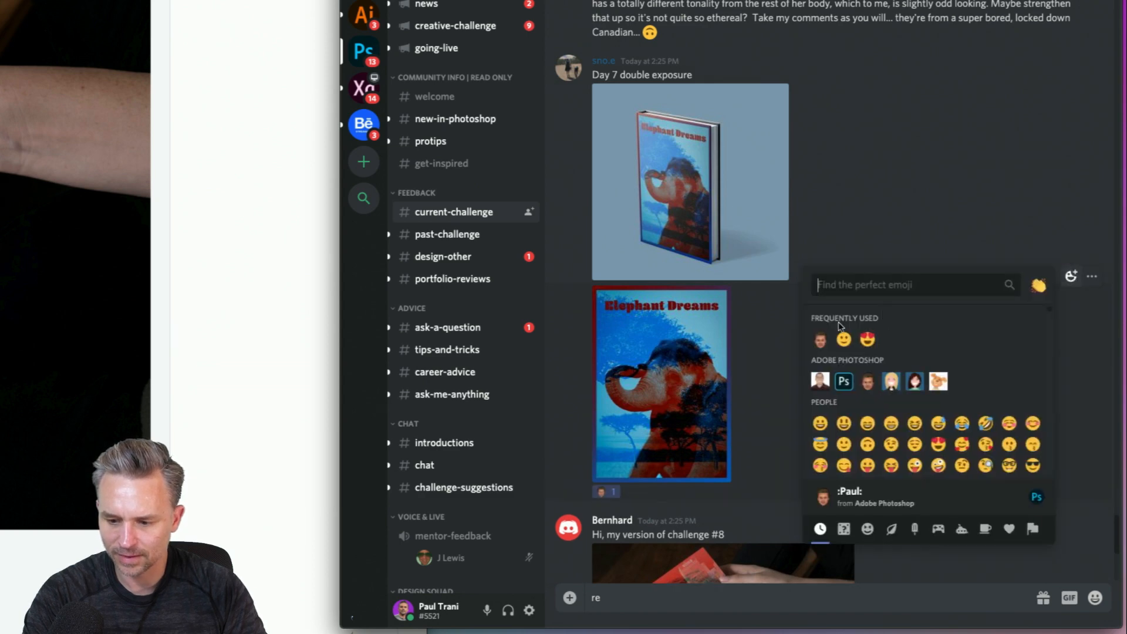
click(867, 343)
click(723, 162)
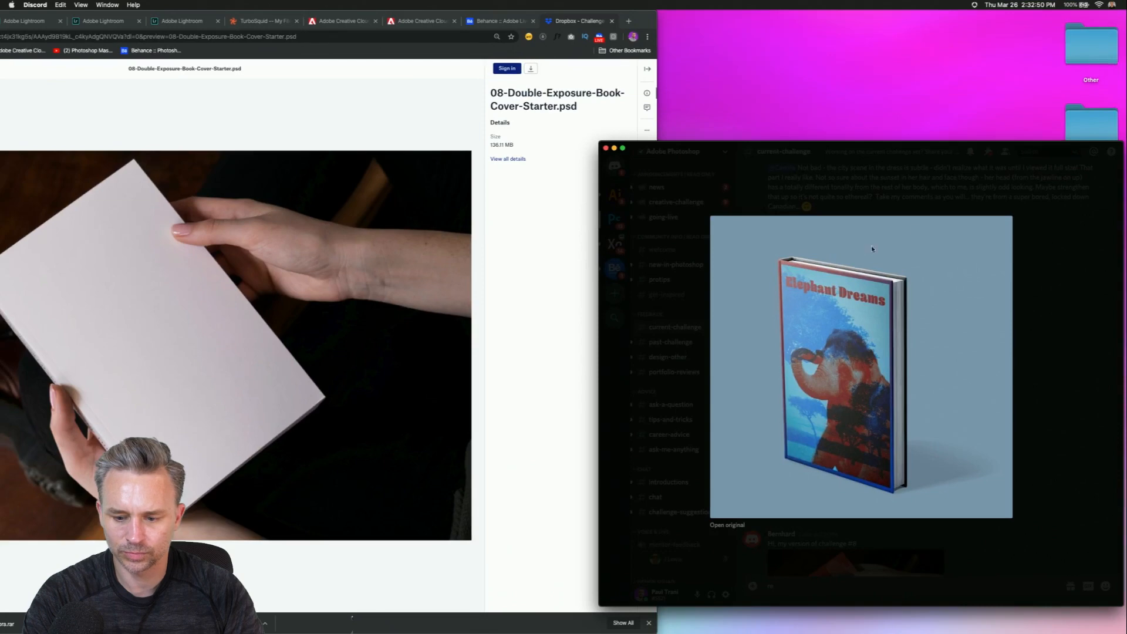
click(1056, 295)
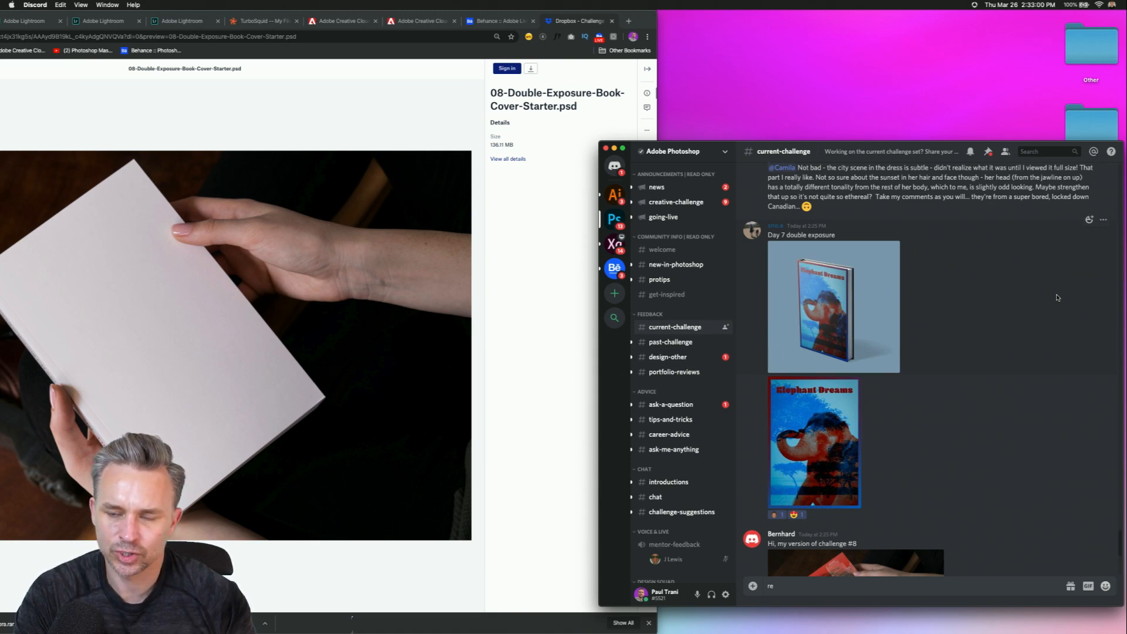
- Go back to the flower-crown woman book cover posted with "Feedback is welcome!" and view it at larger size
scroll(1026, 318, up, 5)
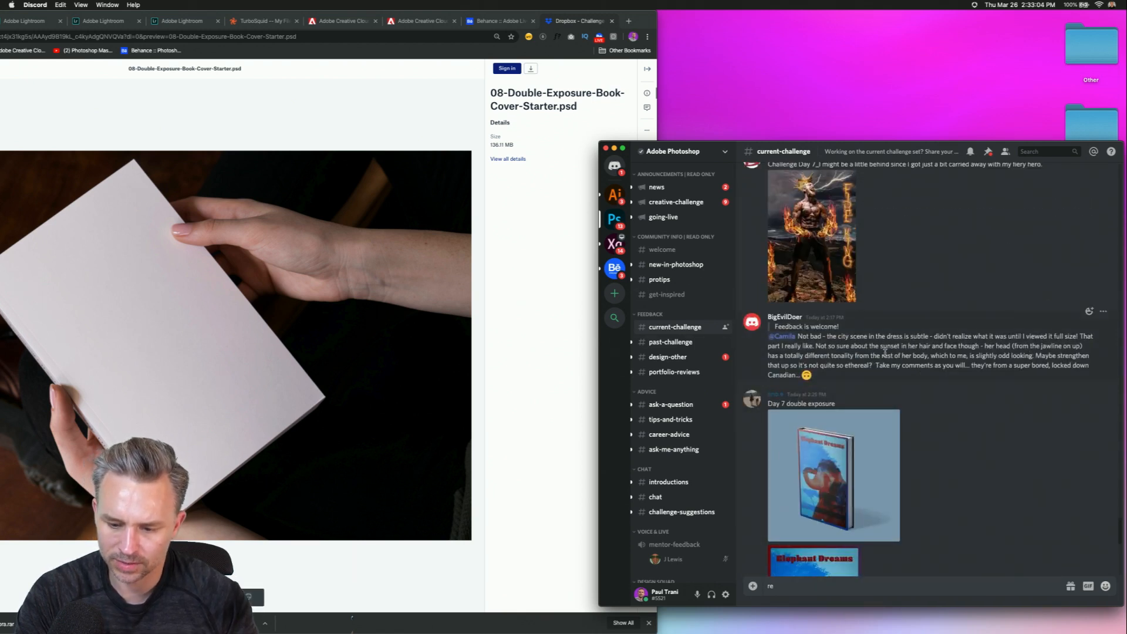
scroll(904, 341, up, 3)
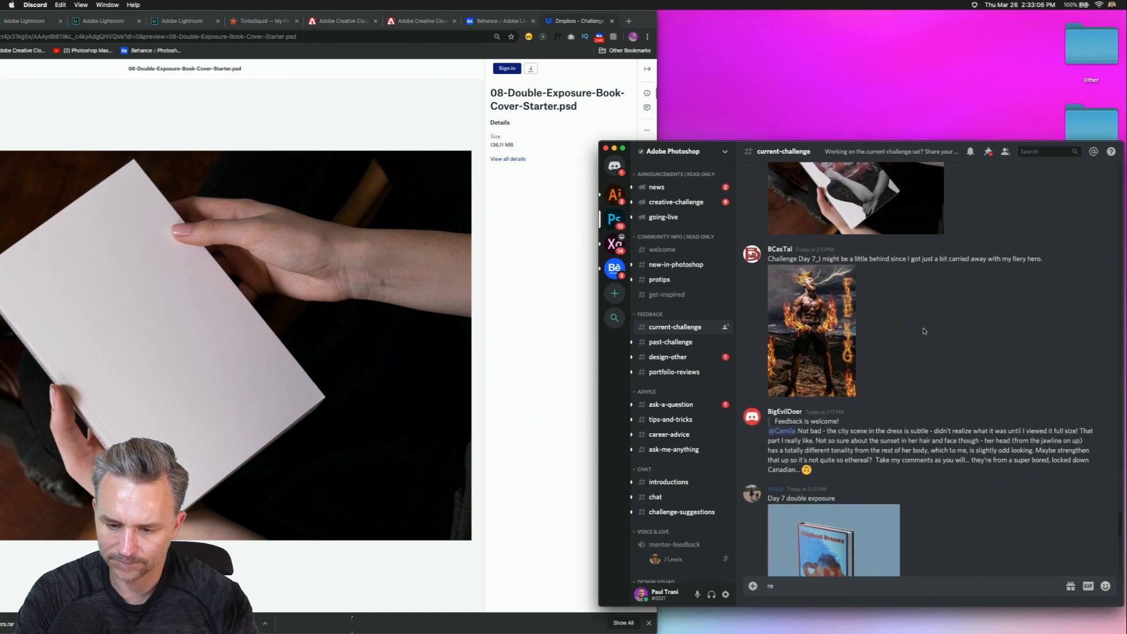
scroll(924, 331, up, 4)
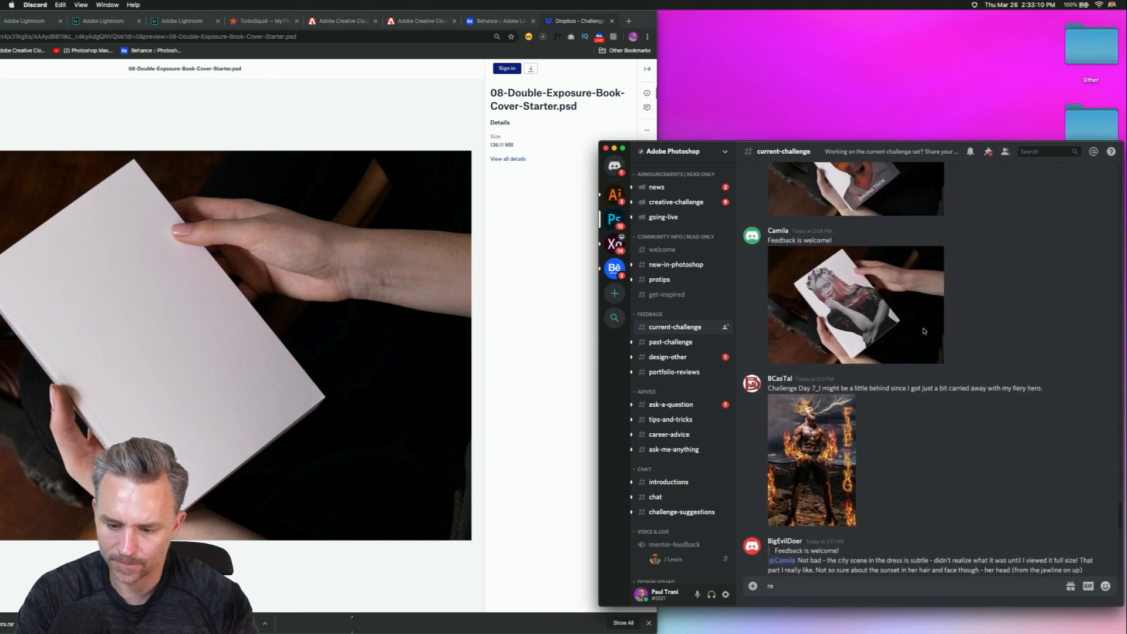
click(835, 318)
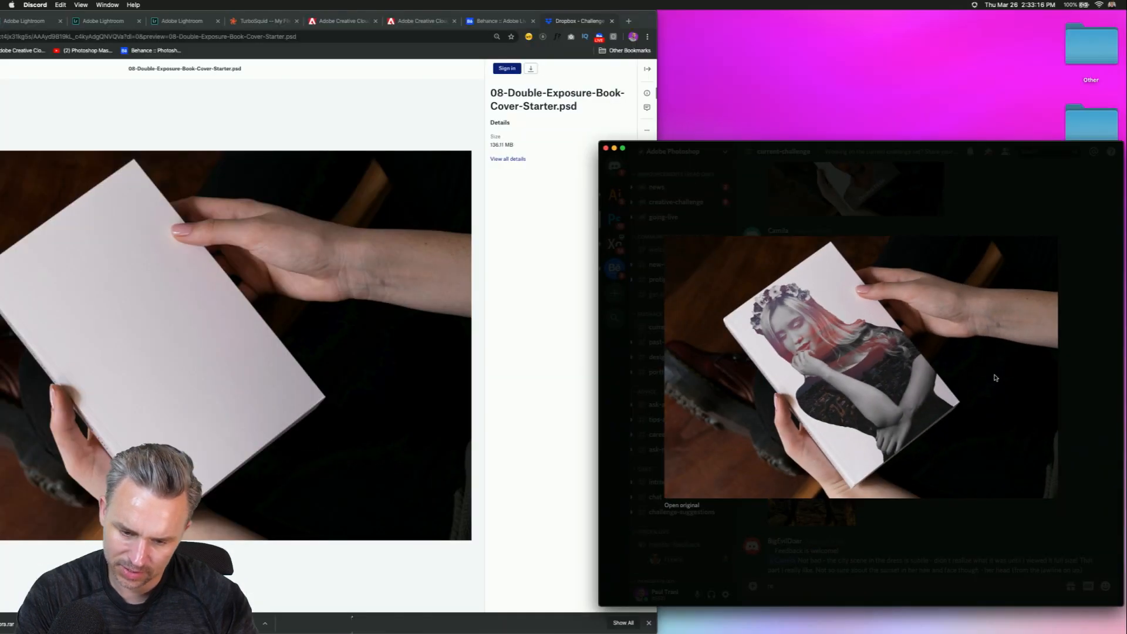
click(917, 553)
- Read the written feedback on the flower-crown cover's city scene and sunset, and view the cover at larger size again
scroll(744, 263, down, 3)
scroll(745, 263, down, 1)
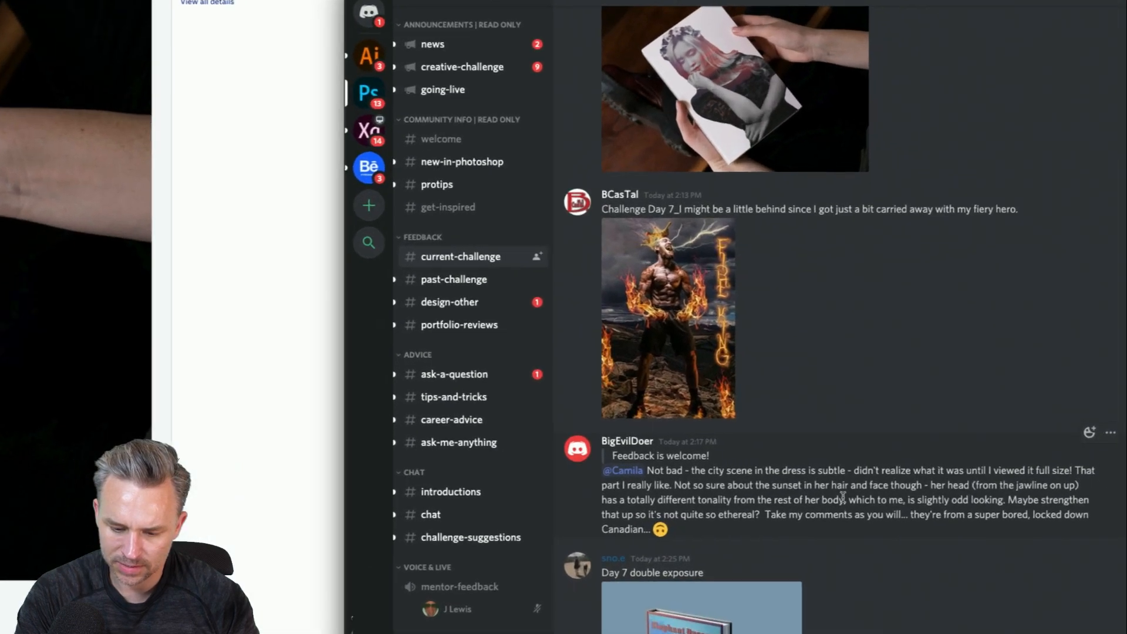
scroll(1019, 462, up, 3)
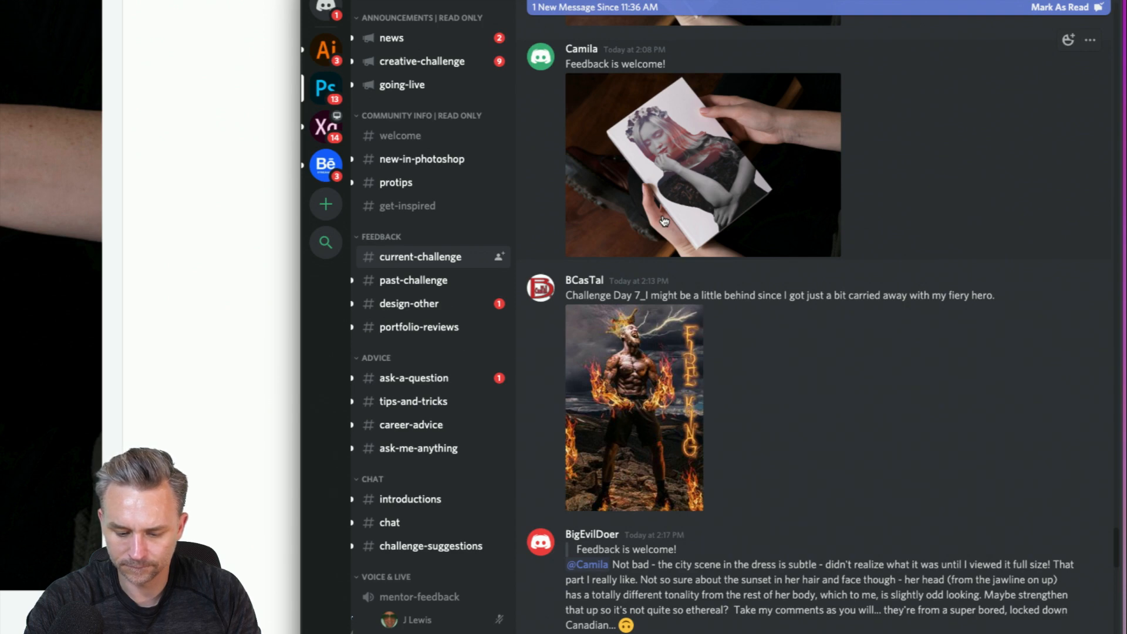
click(664, 221)
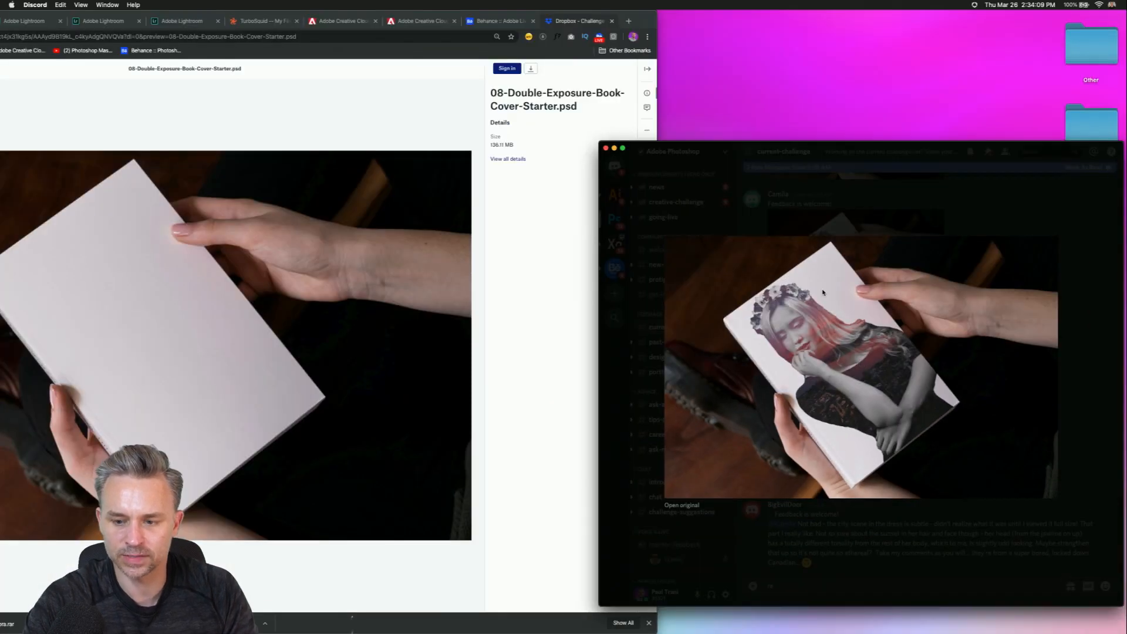
click(1039, 206)
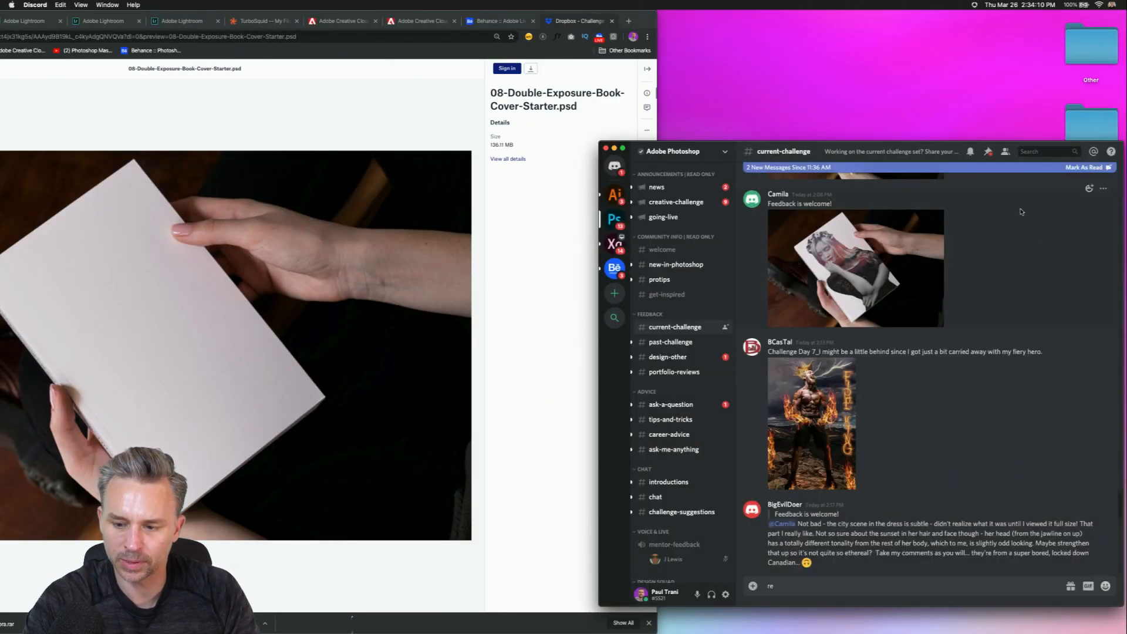
- Add the heart-eyes and custom portrait reactions to the flower-crown woman cover post
click(1089, 188)
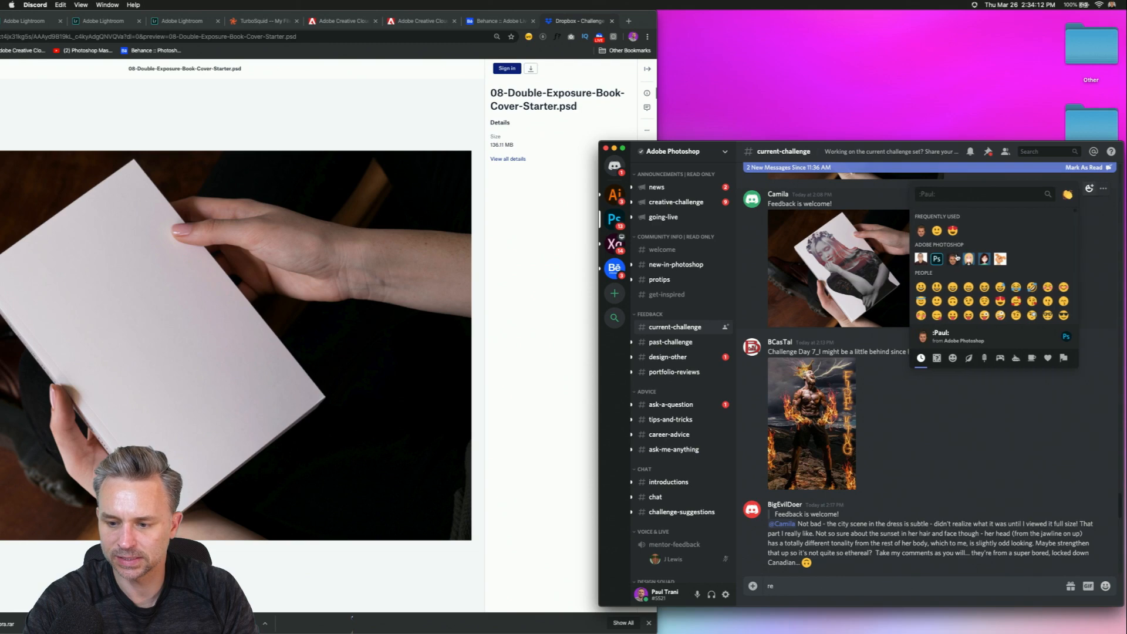
click(952, 230)
click(1088, 189)
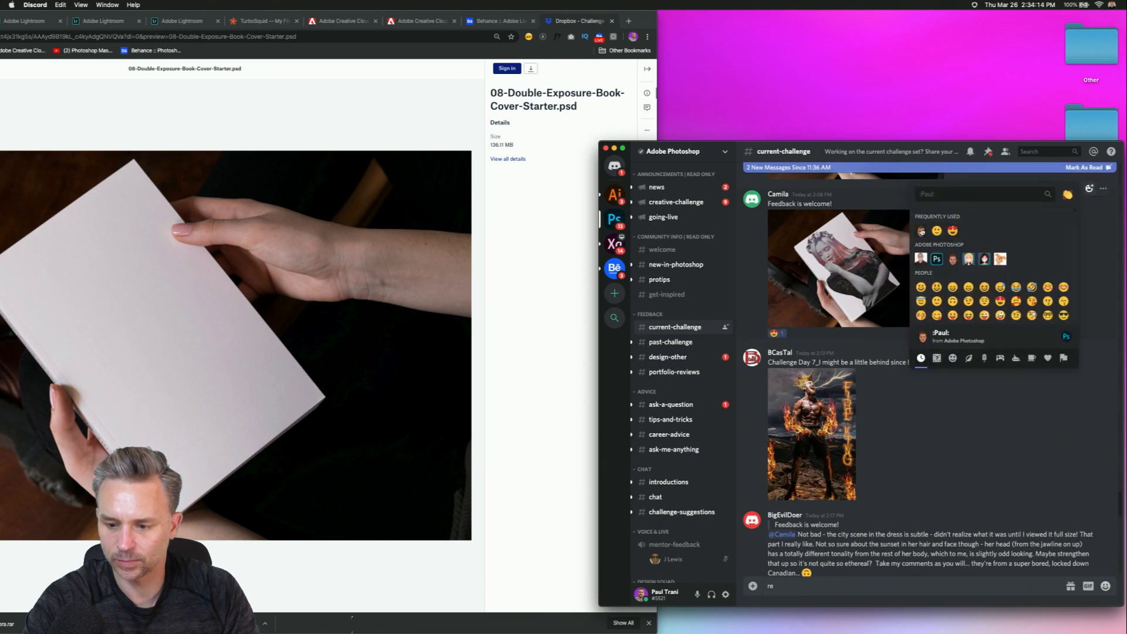
click(921, 231)
- View the city double exposure version of The Addict's Handbook cover at larger size and add the custom portrait reaction to it
scroll(1005, 291, up, 5)
scroll(1005, 292, up, 2)
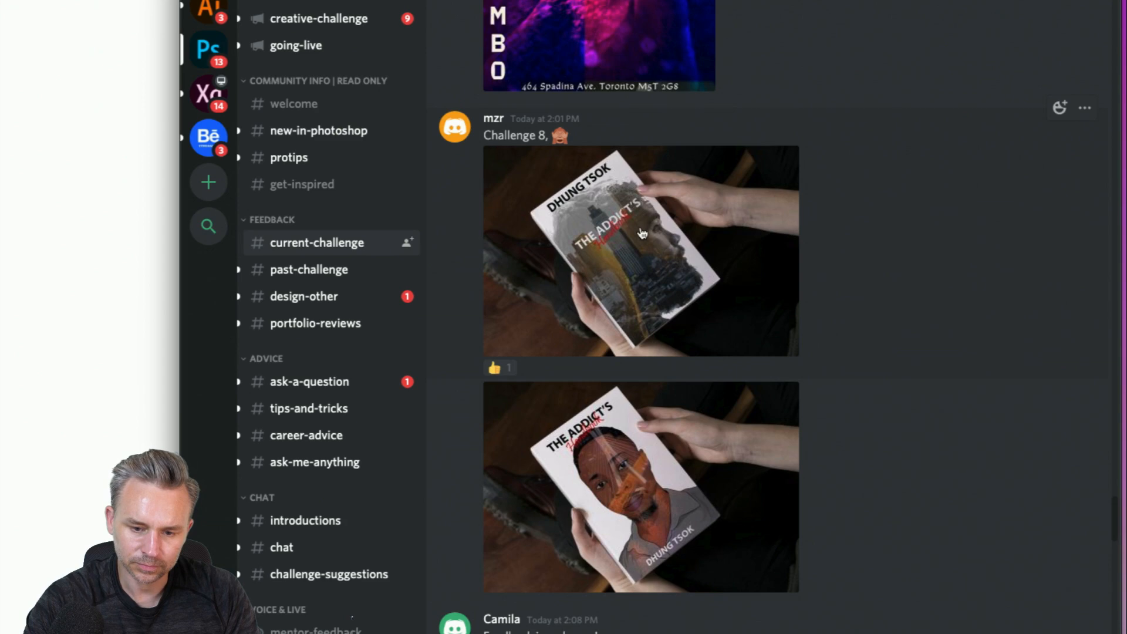
click(662, 257)
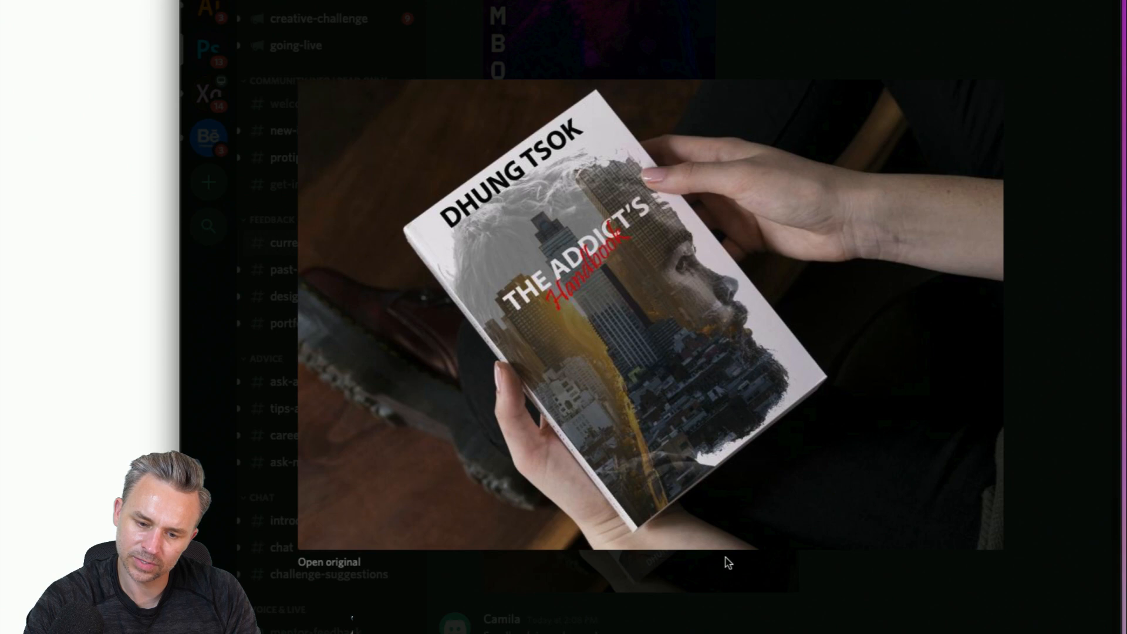
click(1094, 352)
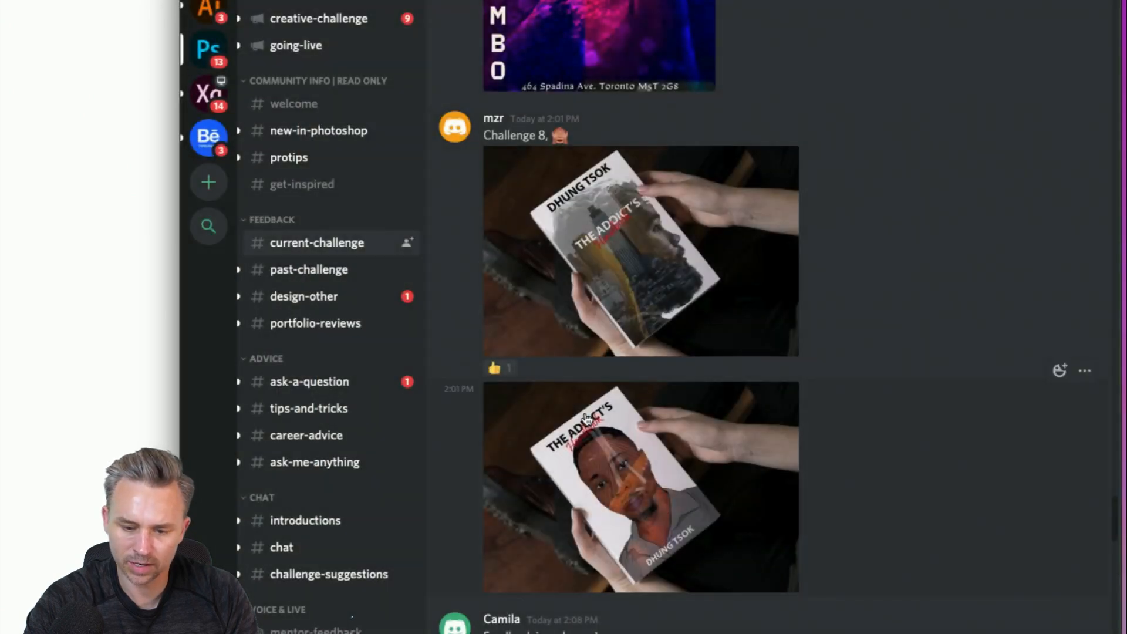
click(1059, 108)
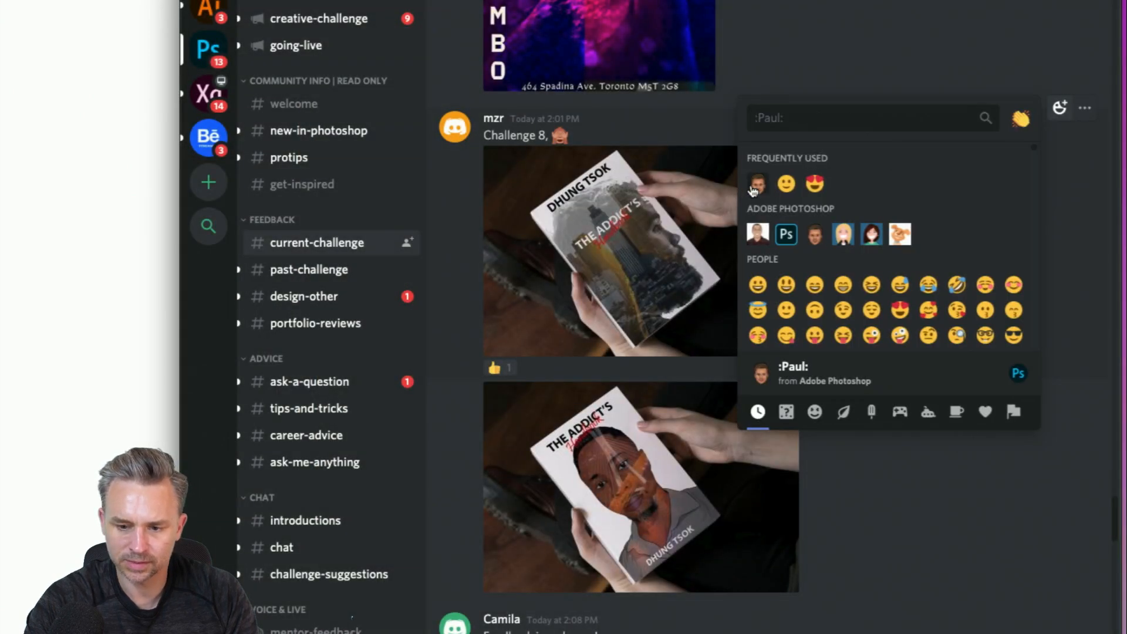
click(781, 188)
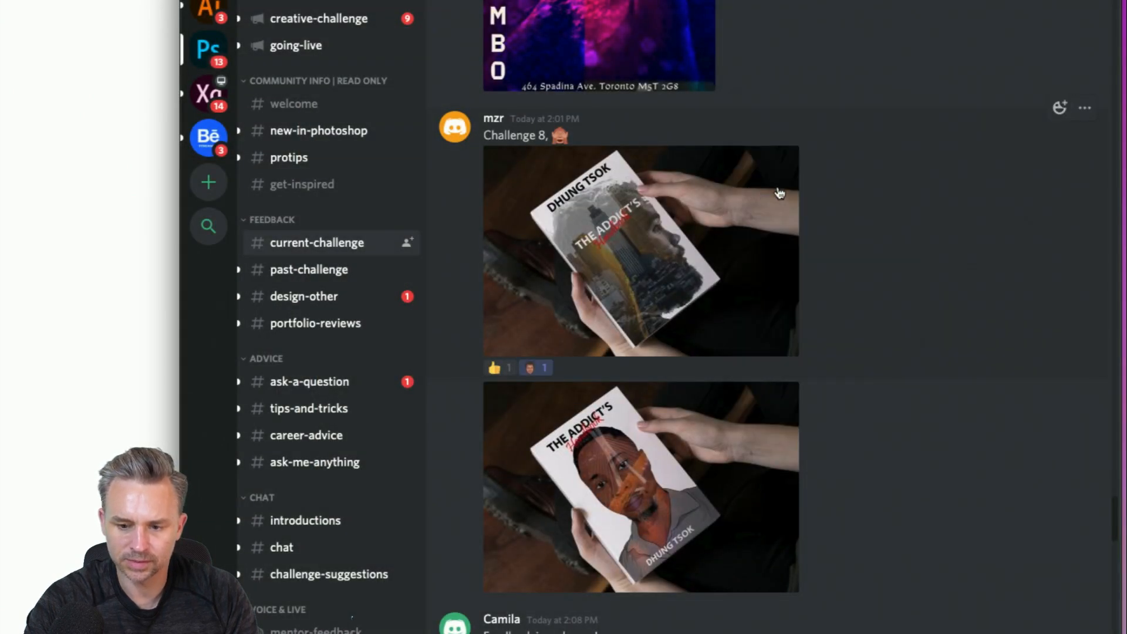
- View the illustrated portrait version of The Addict's Handbook at larger size and reposition the Discord window higher on the desktop
click(635, 521)
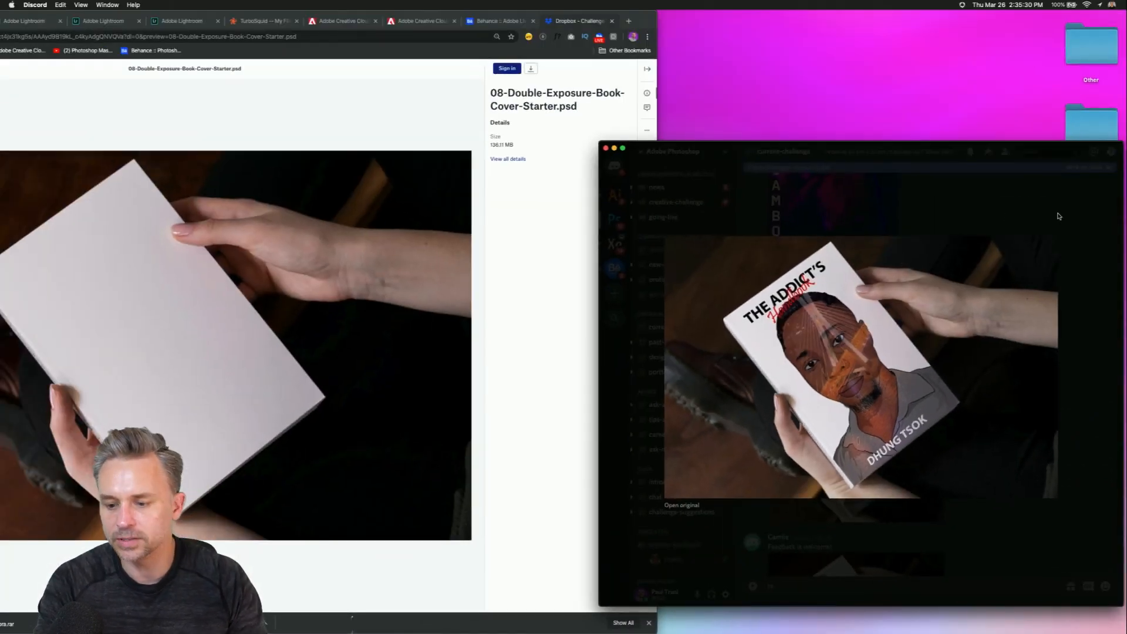
click(1090, 206)
drag(992, 148, 928, 115)
- Find the El Mocambo poster among the earlier submissions and view it at larger size
scroll(941, 253, up, 3)
scroll(941, 252, down, 3)
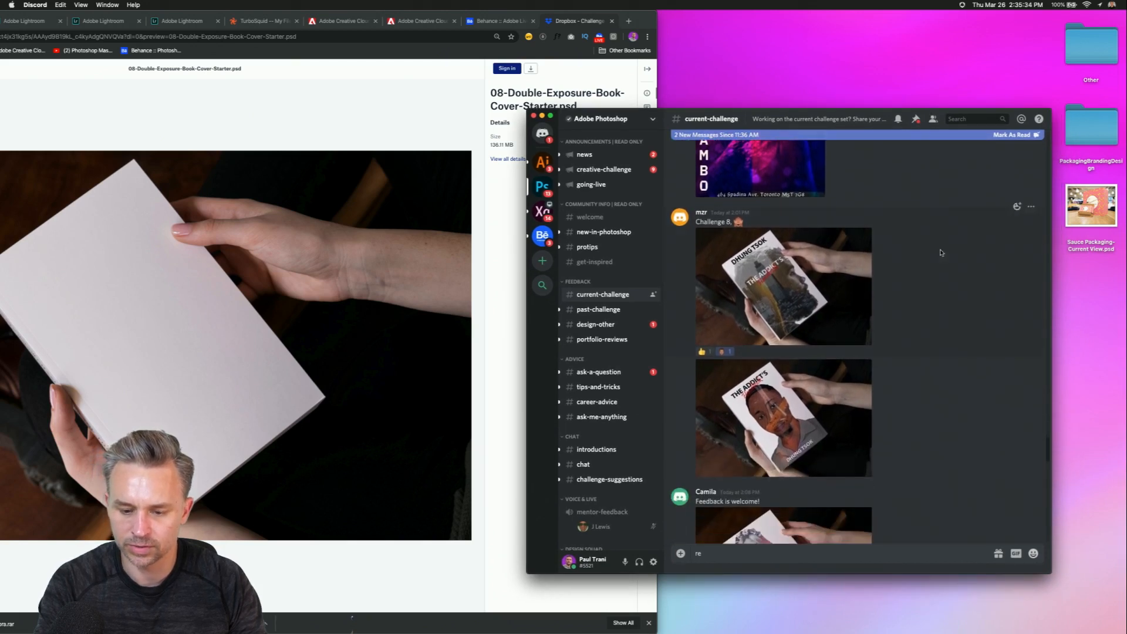
scroll(946, 196, up, 5)
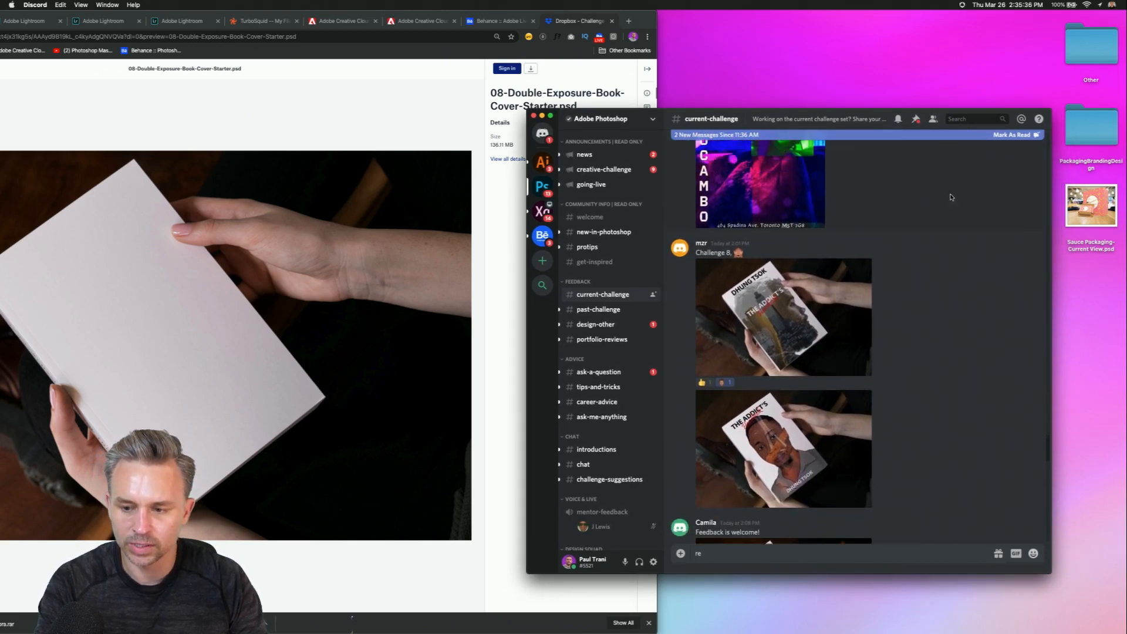
scroll(946, 373, up, 2)
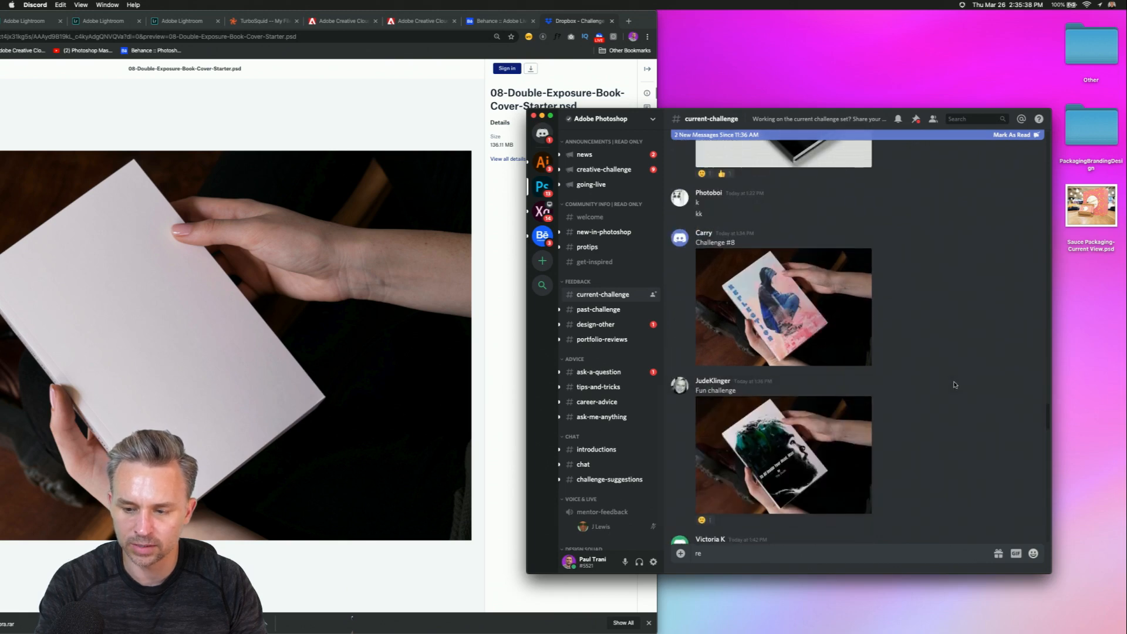
scroll(957, 384, down, 8)
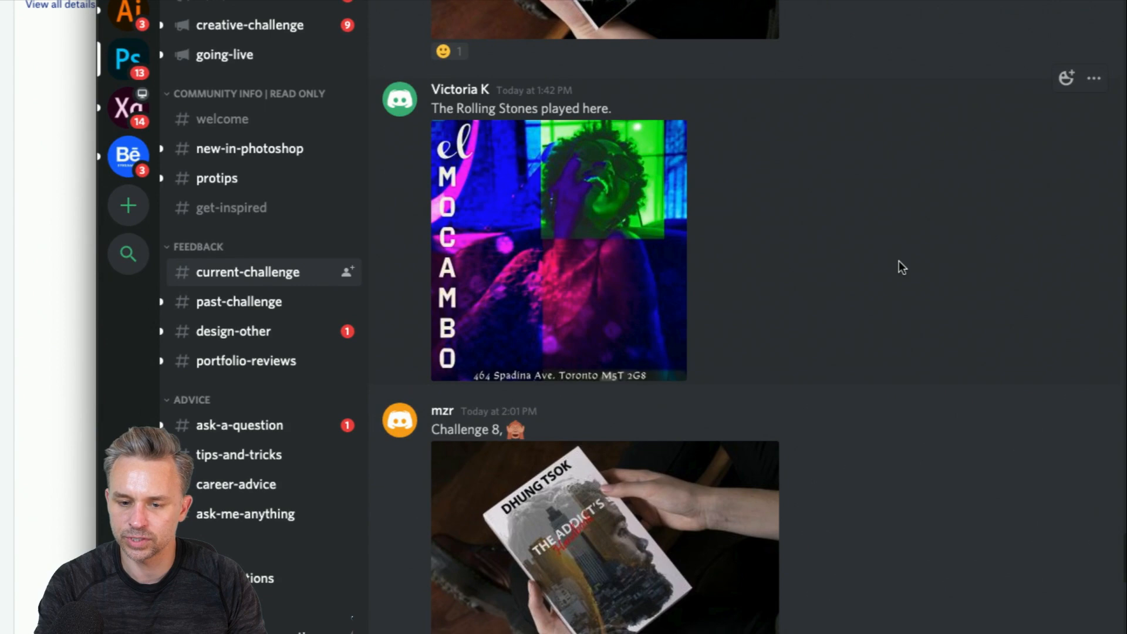
click(509, 236)
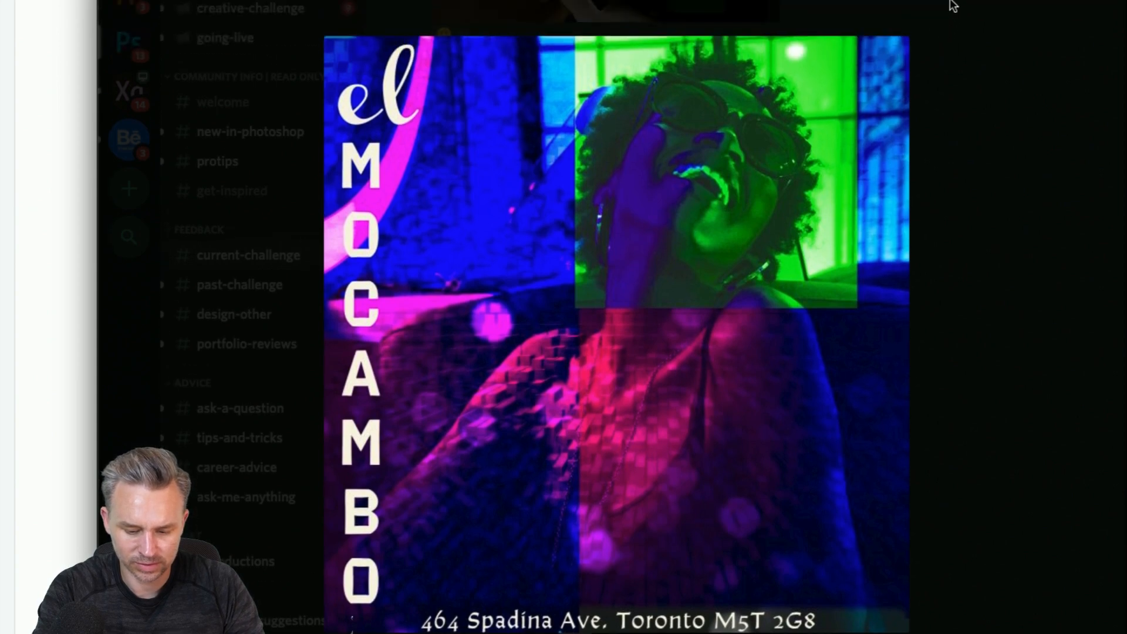
click(933, 304)
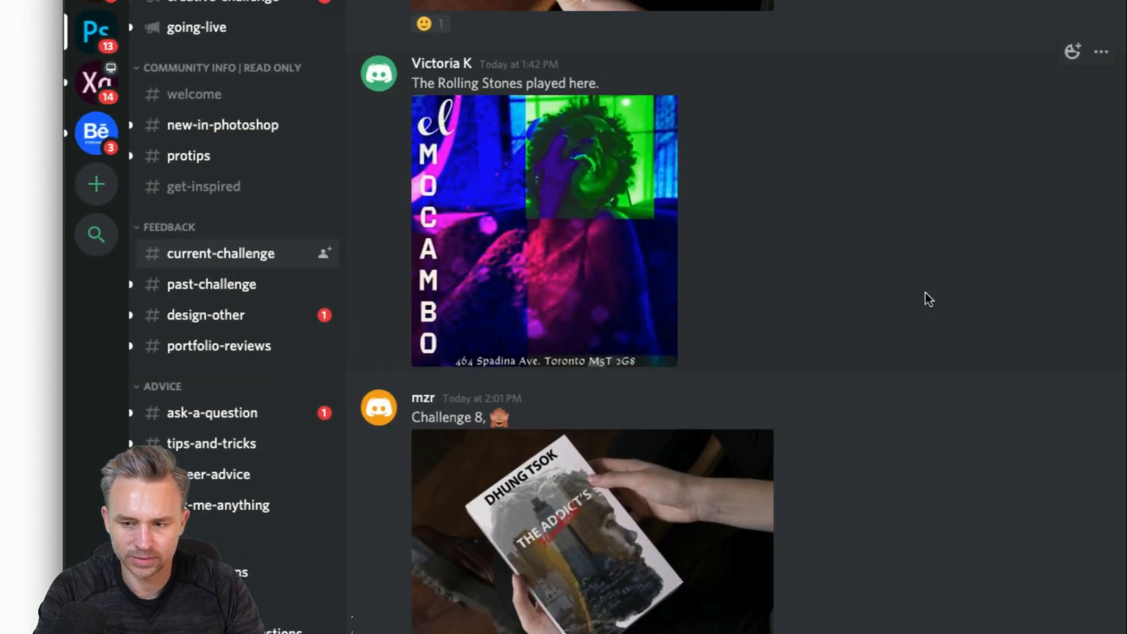
- Add emoji reactions, including the custom portrait, to the El Mocambo poster post
click(1073, 51)
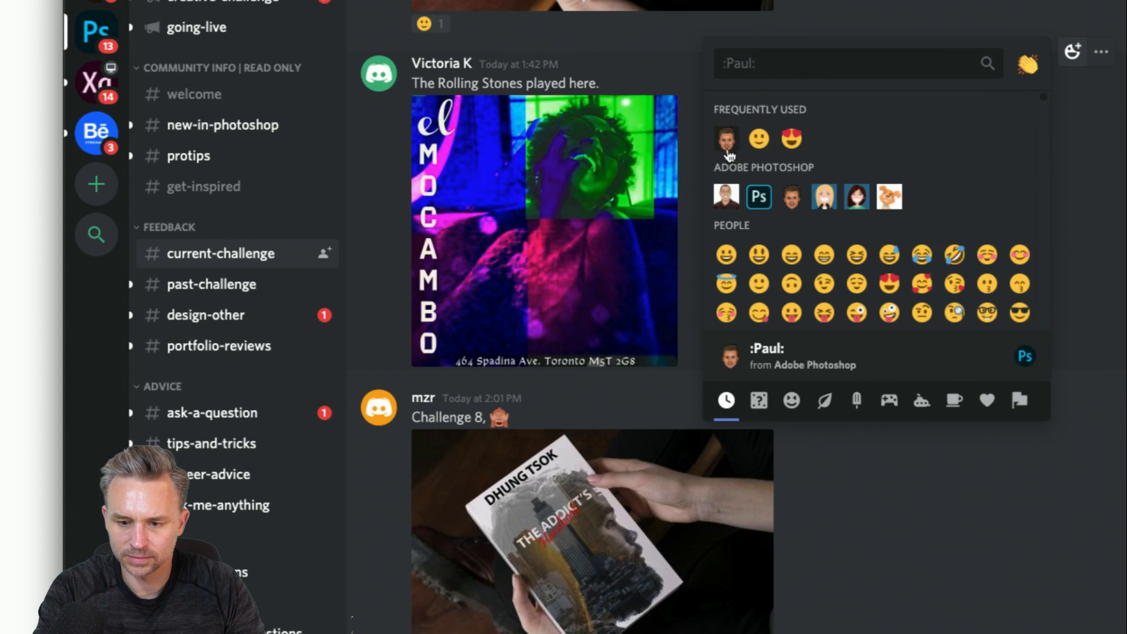
click(731, 193)
click(1073, 51)
click(727, 139)
- View the "Its All Inside Your Head, Man" cover at larger size and add emoji reactions to it, including the custom portrait
scroll(752, 231, up, 8)
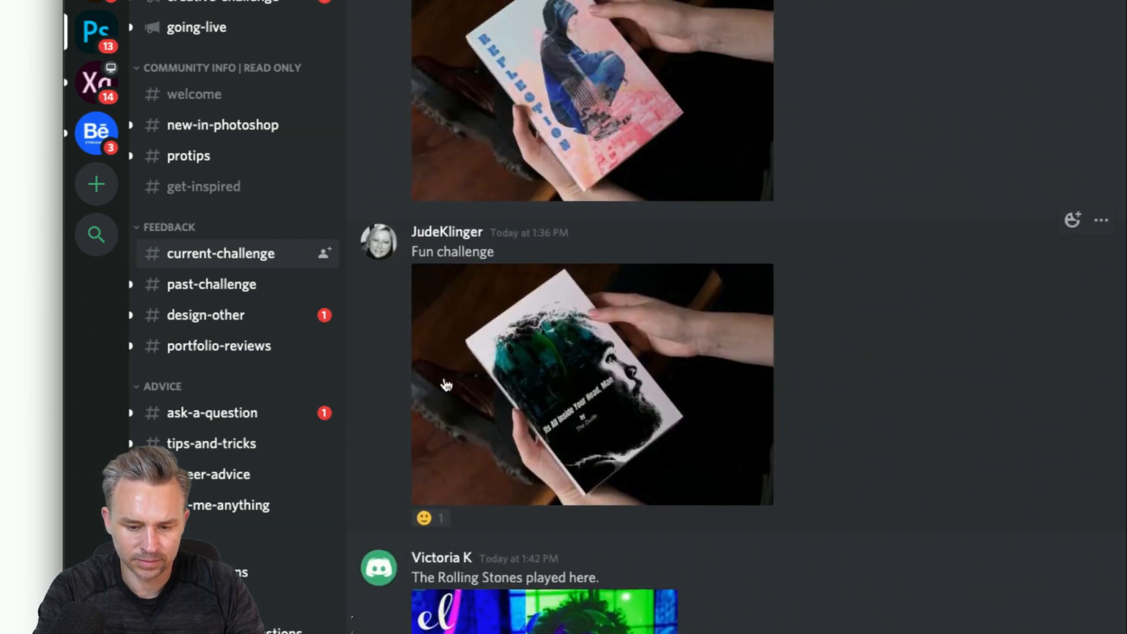
click(446, 380)
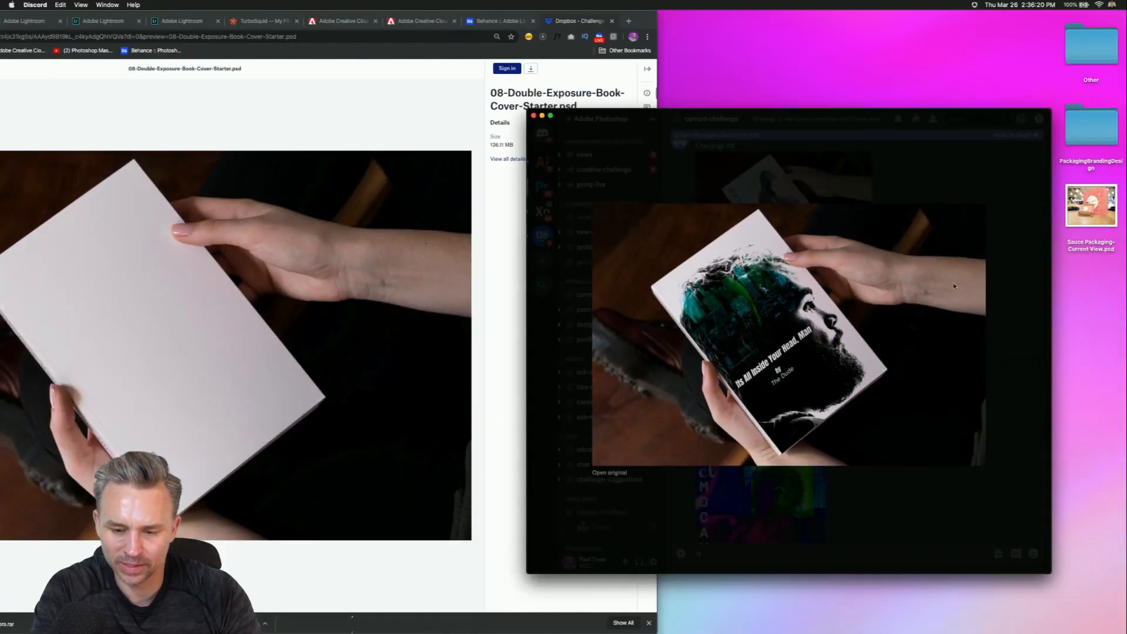
click(1018, 261)
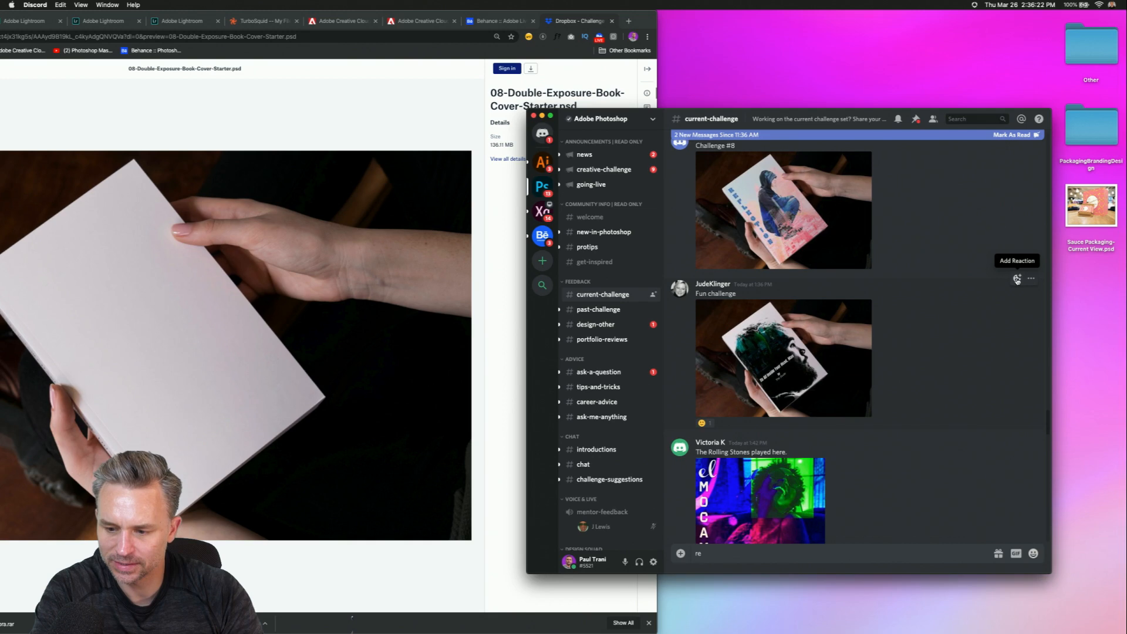
click(1018, 278)
click(992, 292)
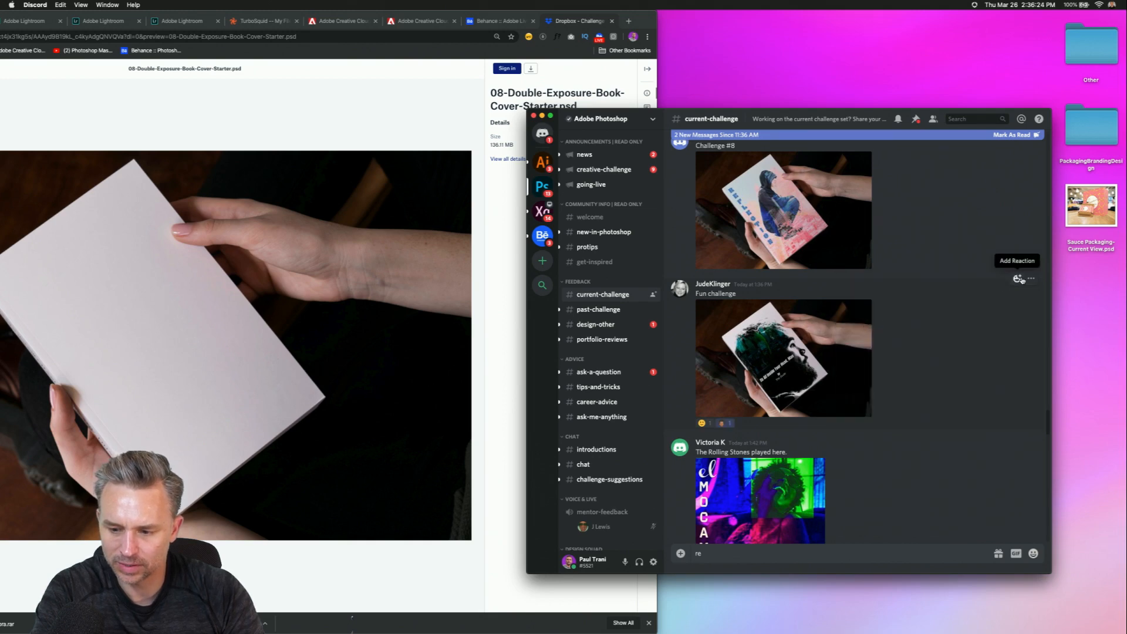
click(1017, 277)
click(884, 325)
- View the Reflection book cover at larger size and add the custom portrait and heart-eyes reactions to its post
scroll(939, 261, up, 1)
scroll(939, 262, up, 3)
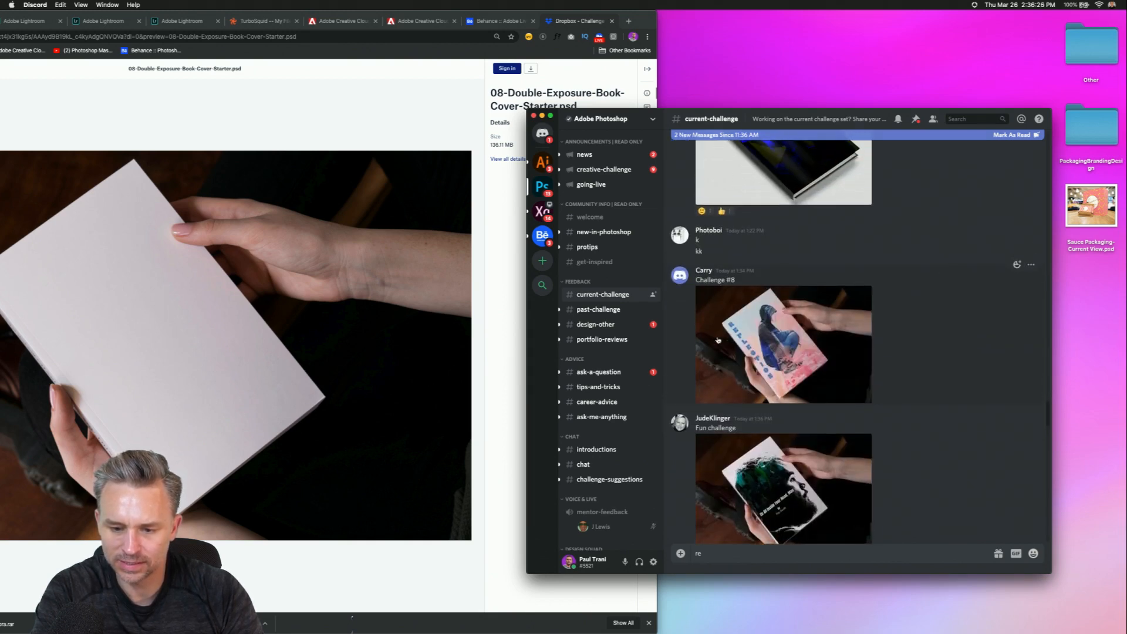
click(855, 369)
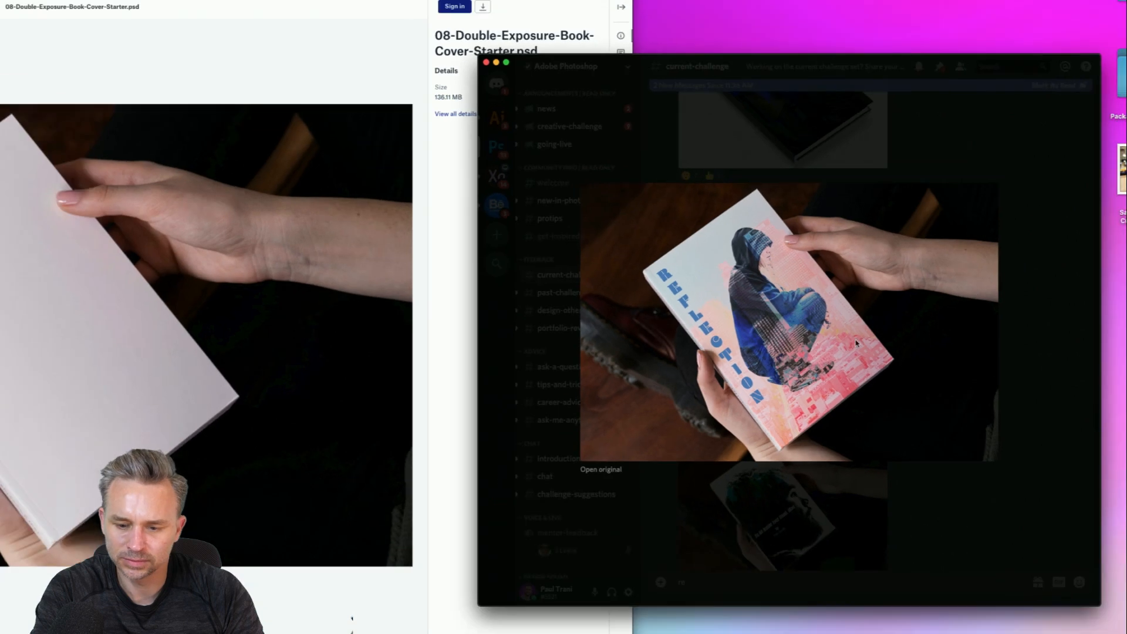
click(1017, 307)
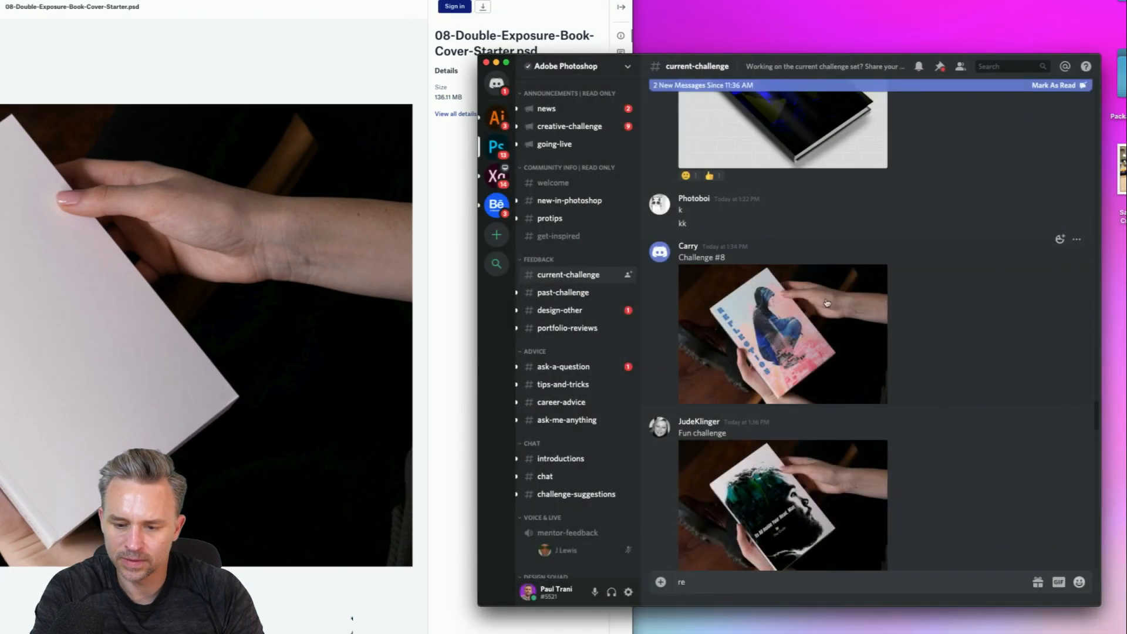
click(1058, 244)
click(859, 290)
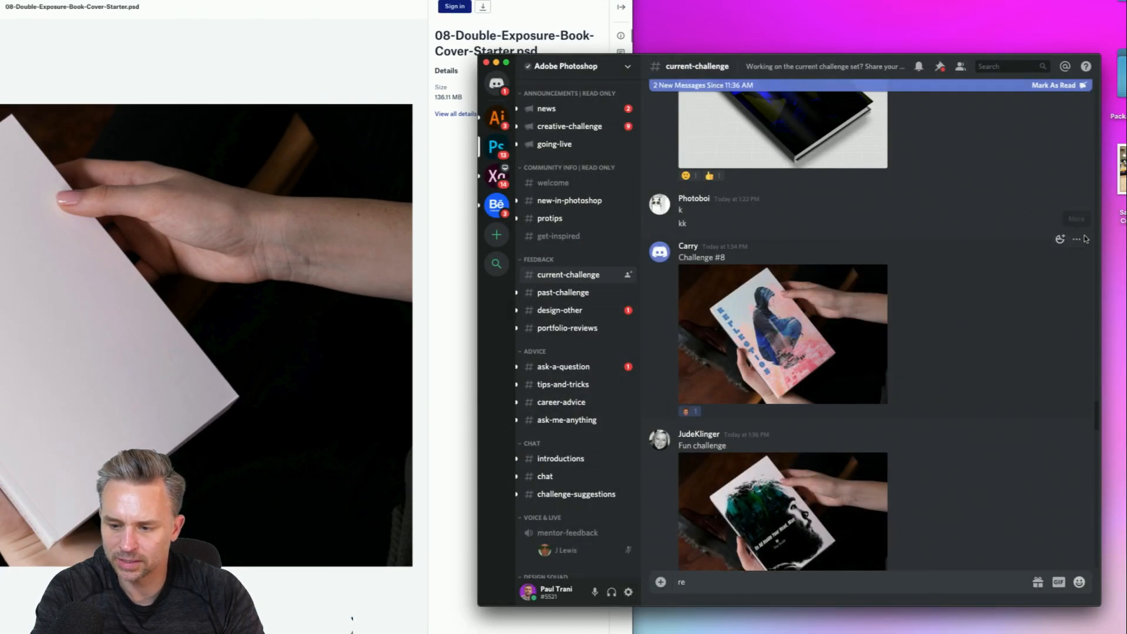
click(1060, 239)
click(887, 291)
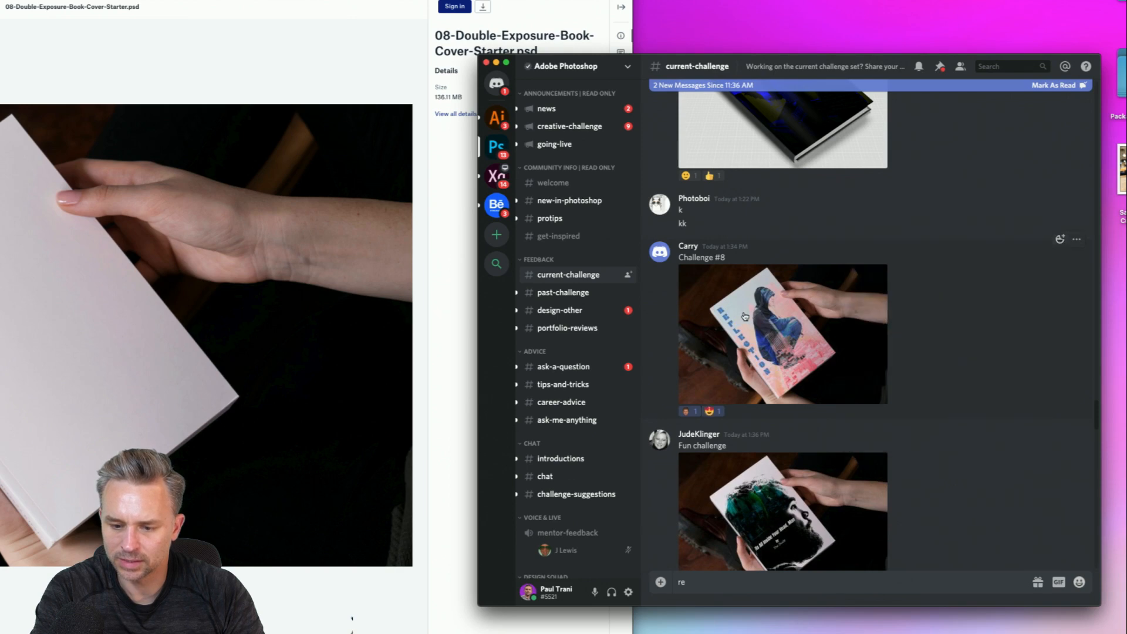
- View the "Dont Lose Your Mind!" book cover at larger size and add emoji reactions to its post, including the custom portrait
scroll(911, 320, up, 5)
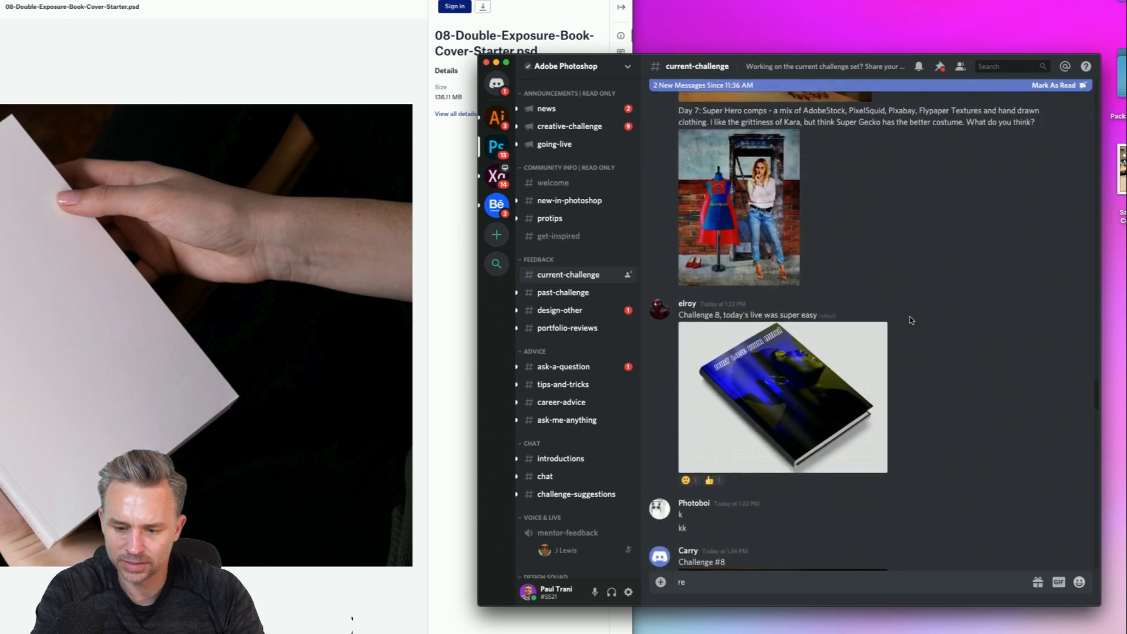
click(806, 414)
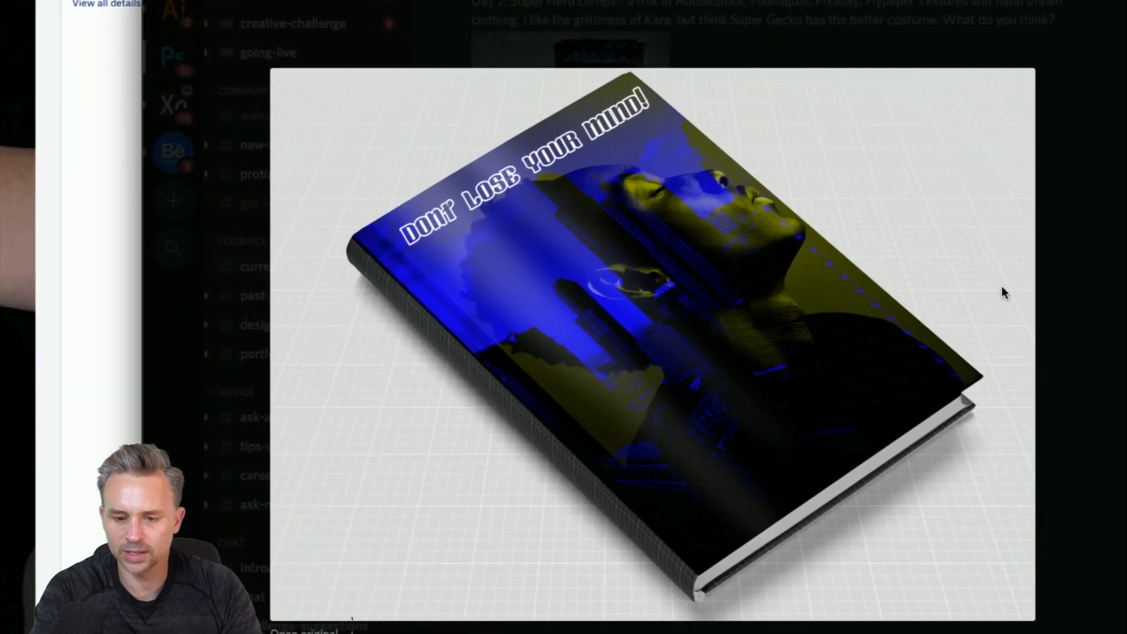
click(1080, 194)
click(1095, 305)
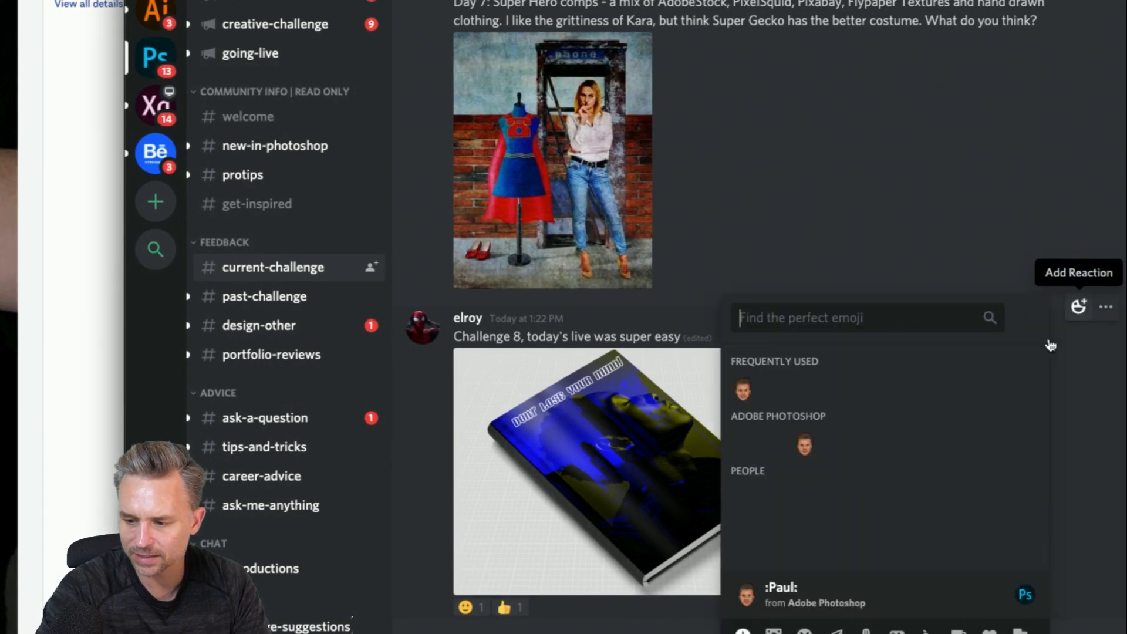
click(752, 388)
click(1079, 305)
click(813, 388)
- Look over the Day 7 superhero comps posted above the "Dont Lose Your Mind!" cover
scroll(853, 308, up, 5)
scroll(854, 308, down, 3)
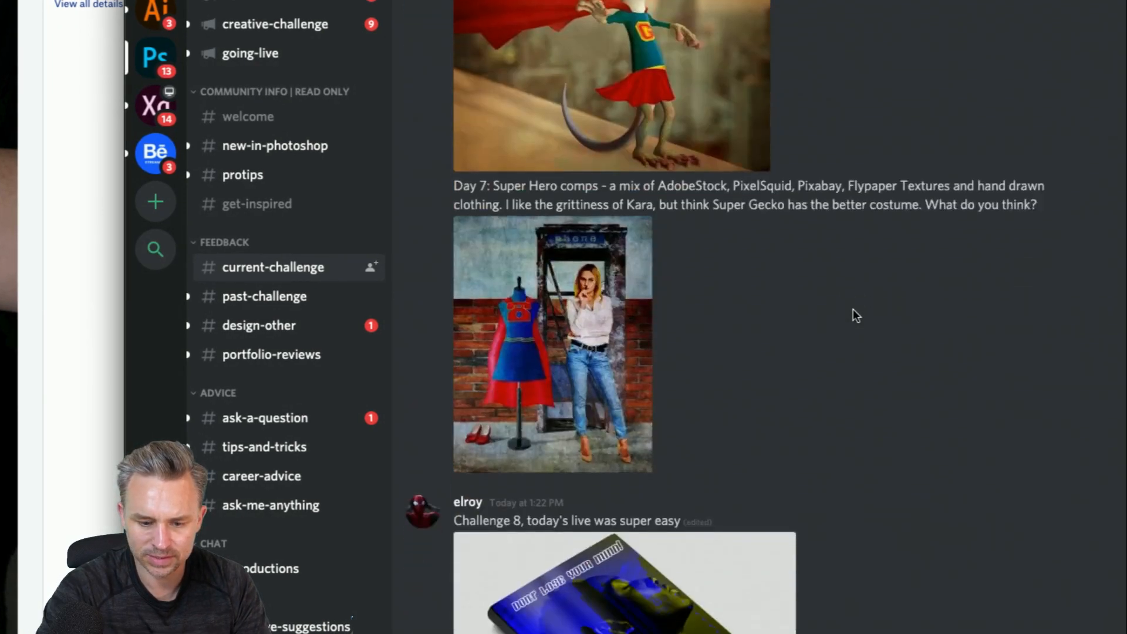
scroll(853, 308, up, 2)
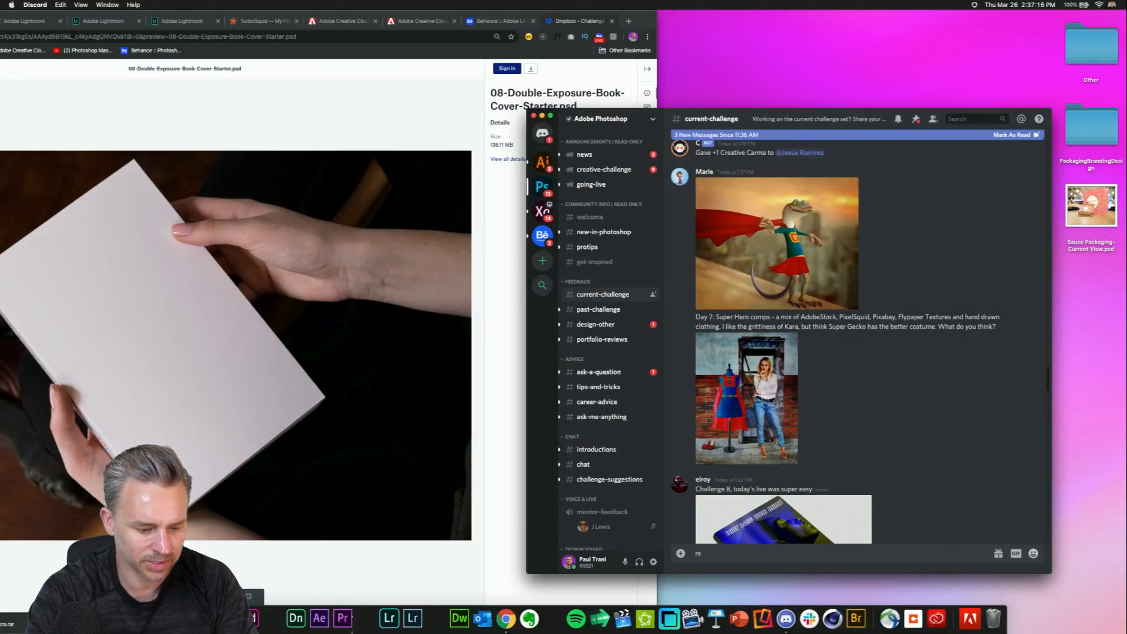
- Switch to Finder, open the Double Exposure folder in Streaming Projects as icons, and place the window beside the Discord chat
click(134, 619)
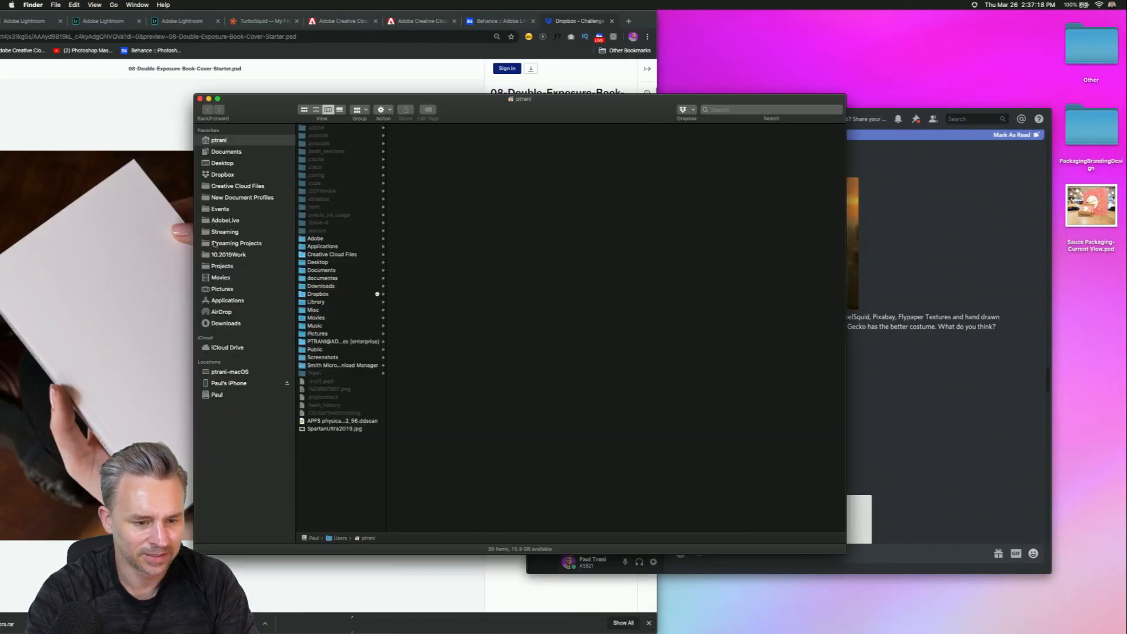
click(215, 244)
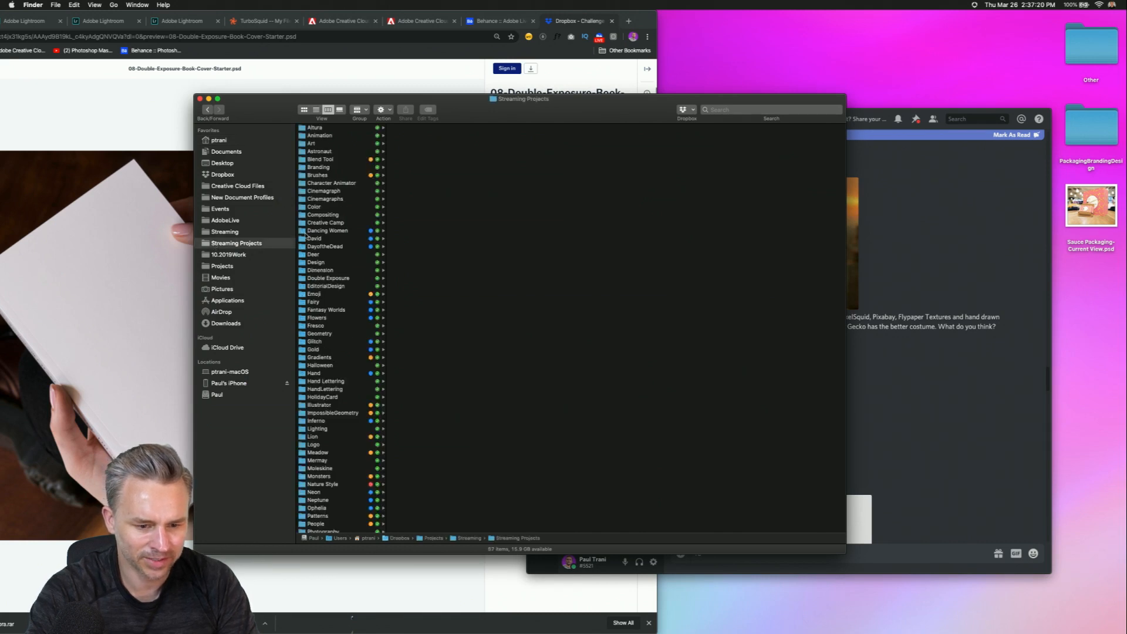
click(317, 279)
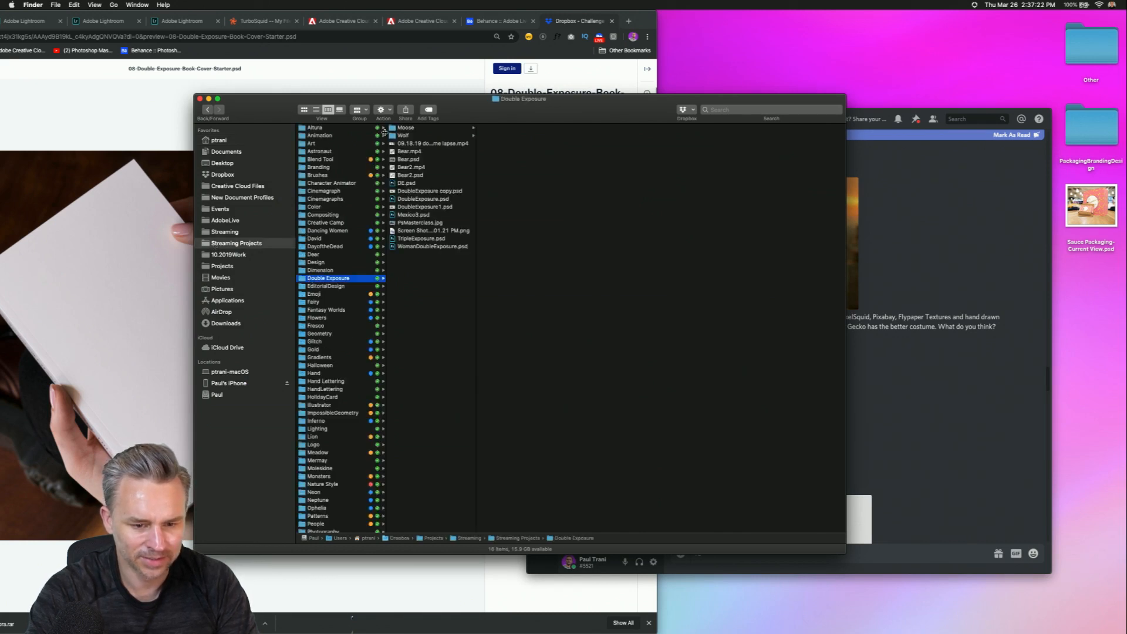
click(304, 110)
drag(577, 111, 393, 126)
- Preview the Bear2.psd artwork and its animated version Bear2.mp4, replaying the video from the start
click(431, 167)
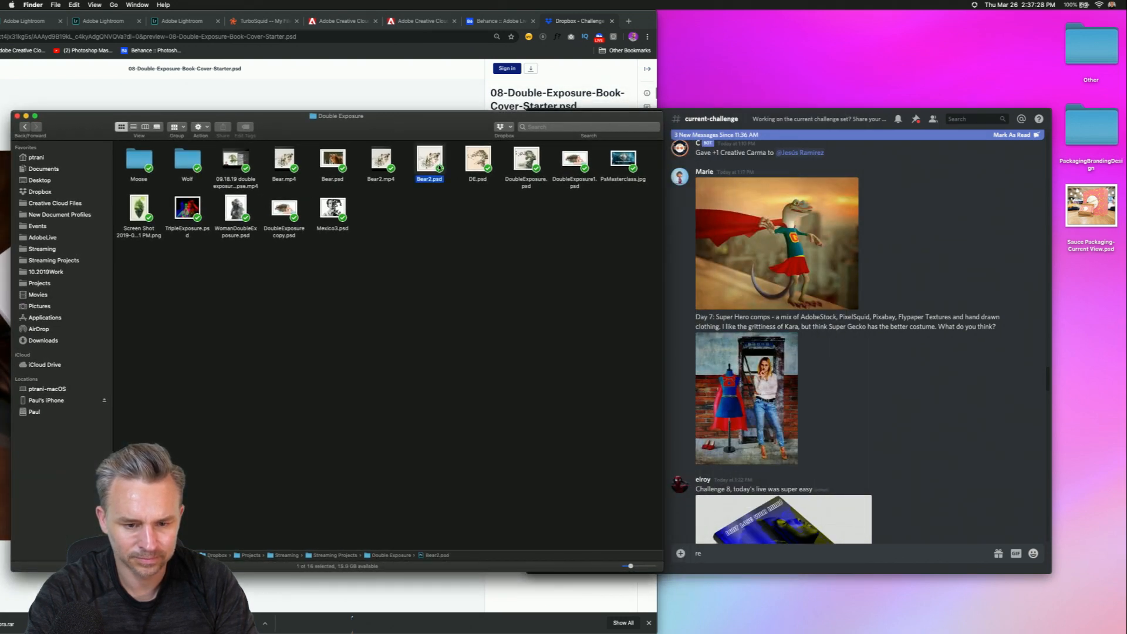
key(space)
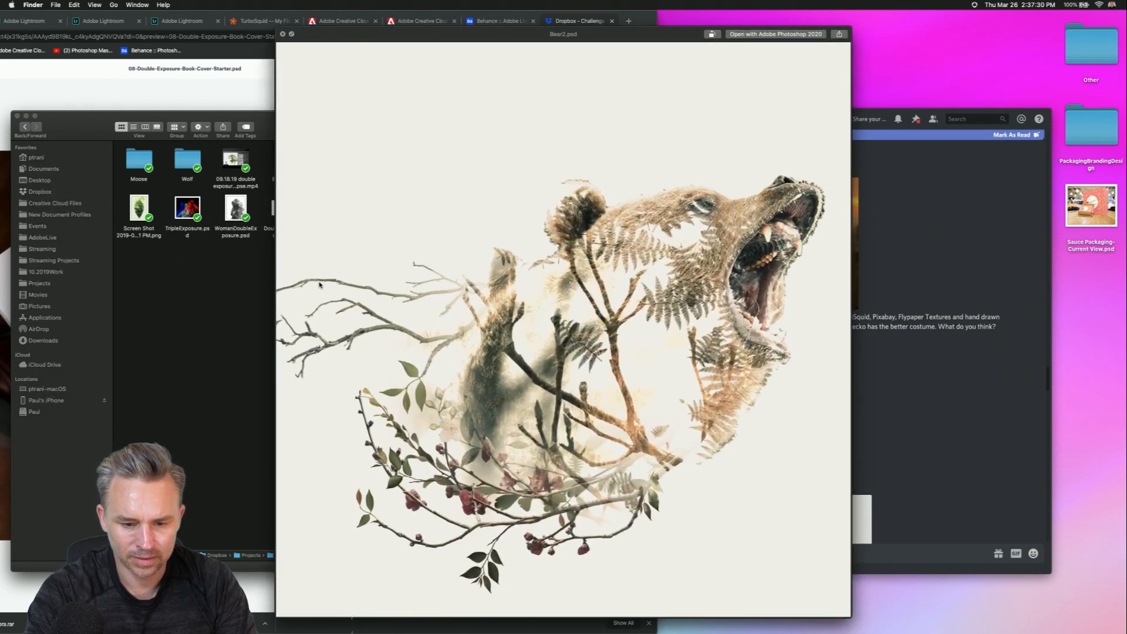
key(space)
click(370, 165)
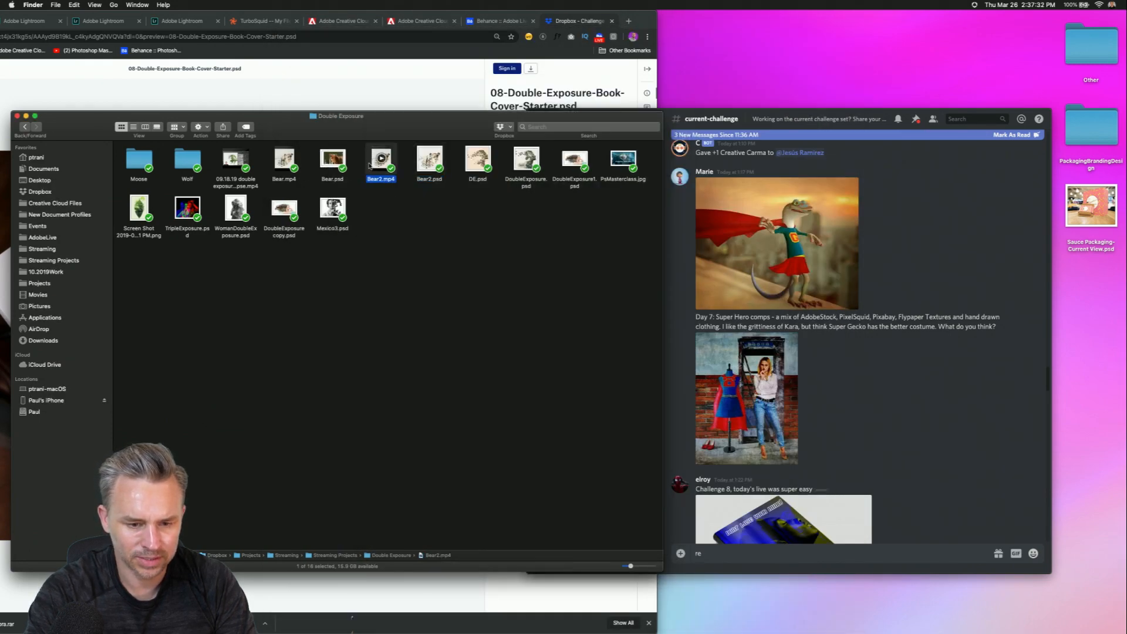
key(space)
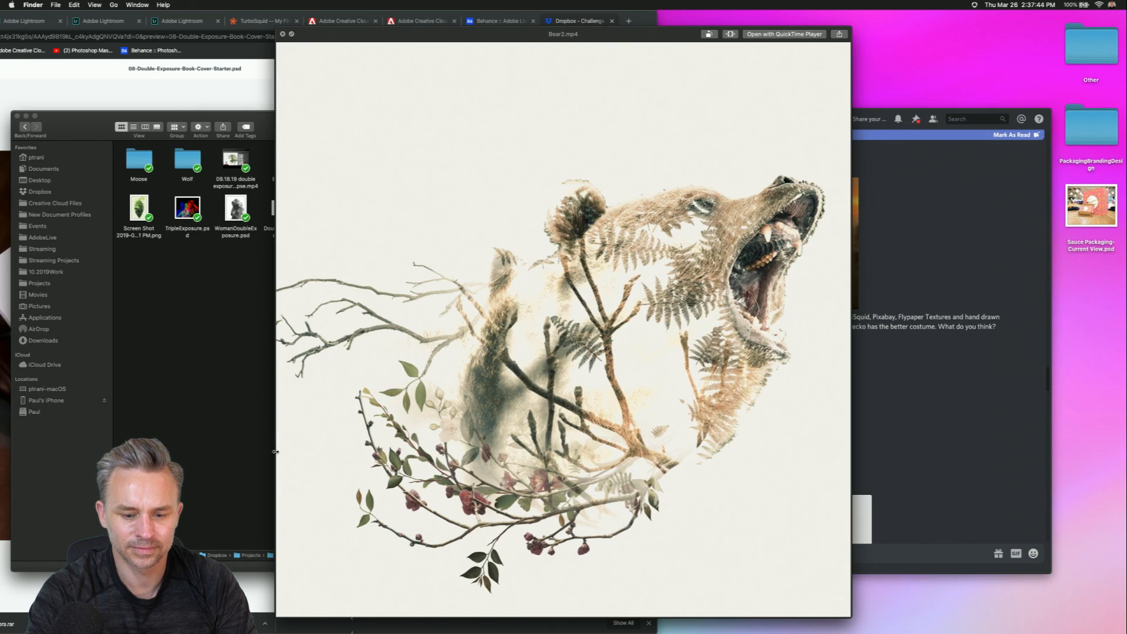
key(space)
key(space)
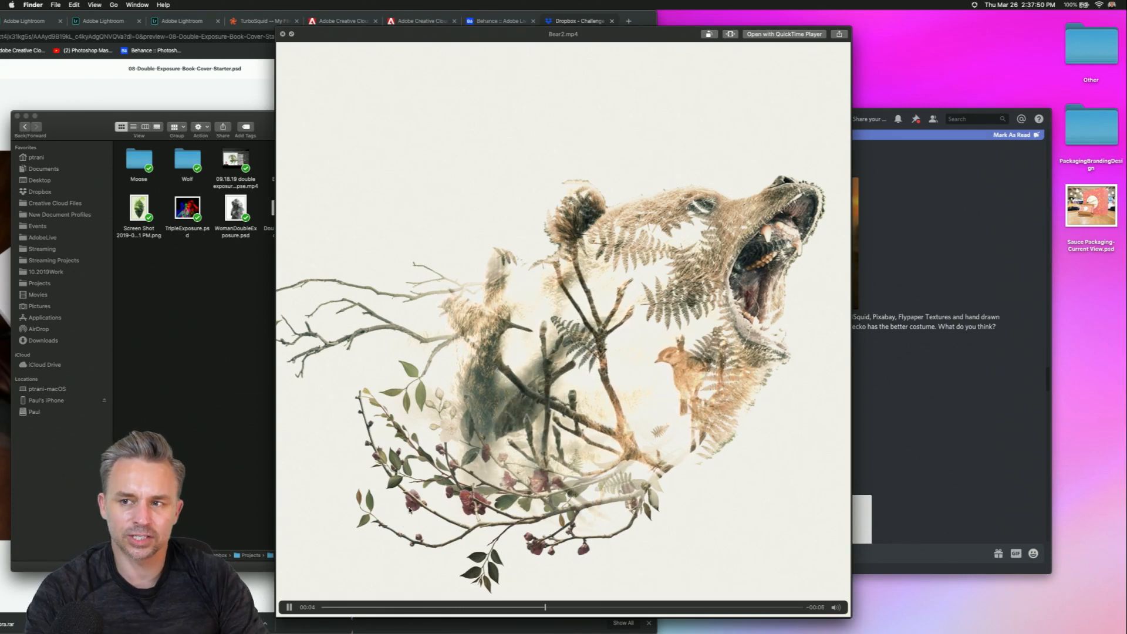
click(322, 608)
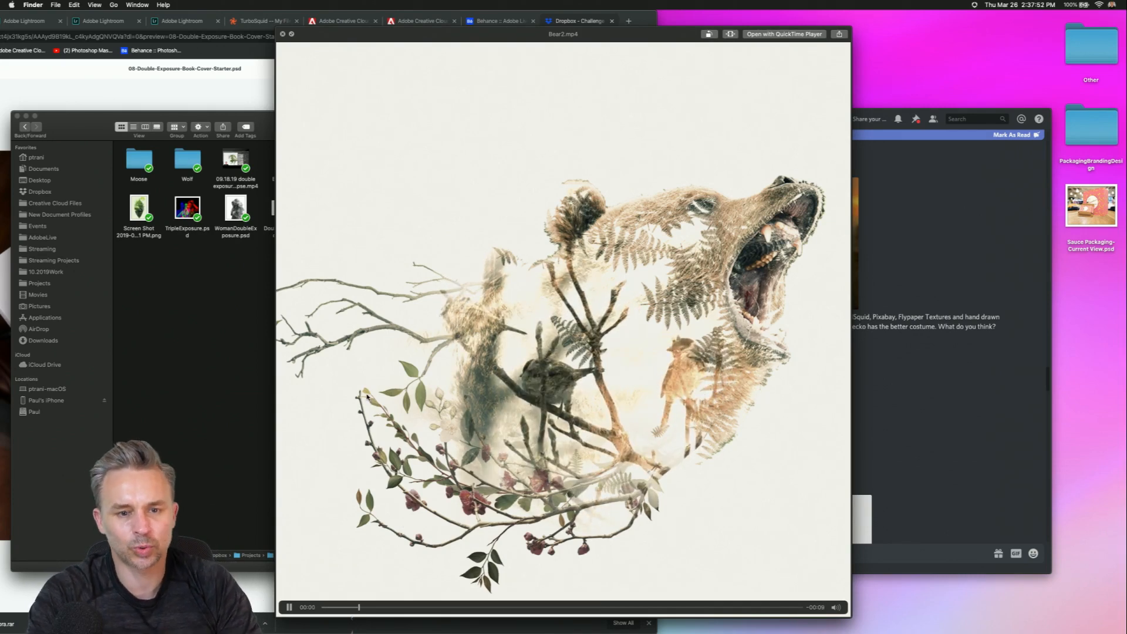
click(283, 35)
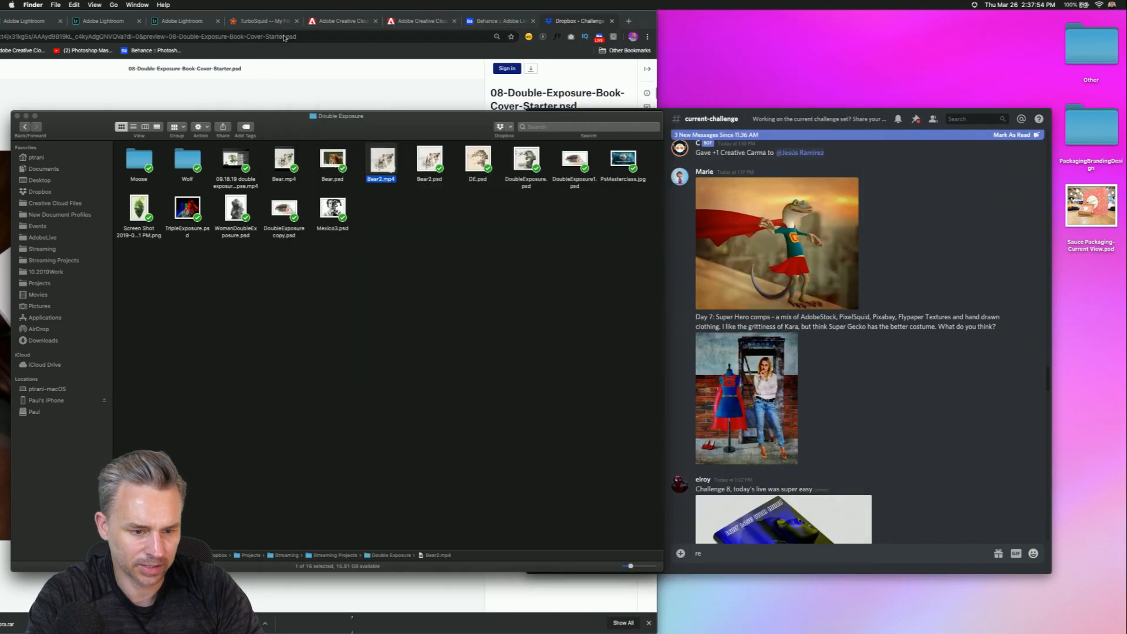
- Preview the TripleExposure.psd and DoubleExposure1.psd artworks
click(187, 208)
key(space)
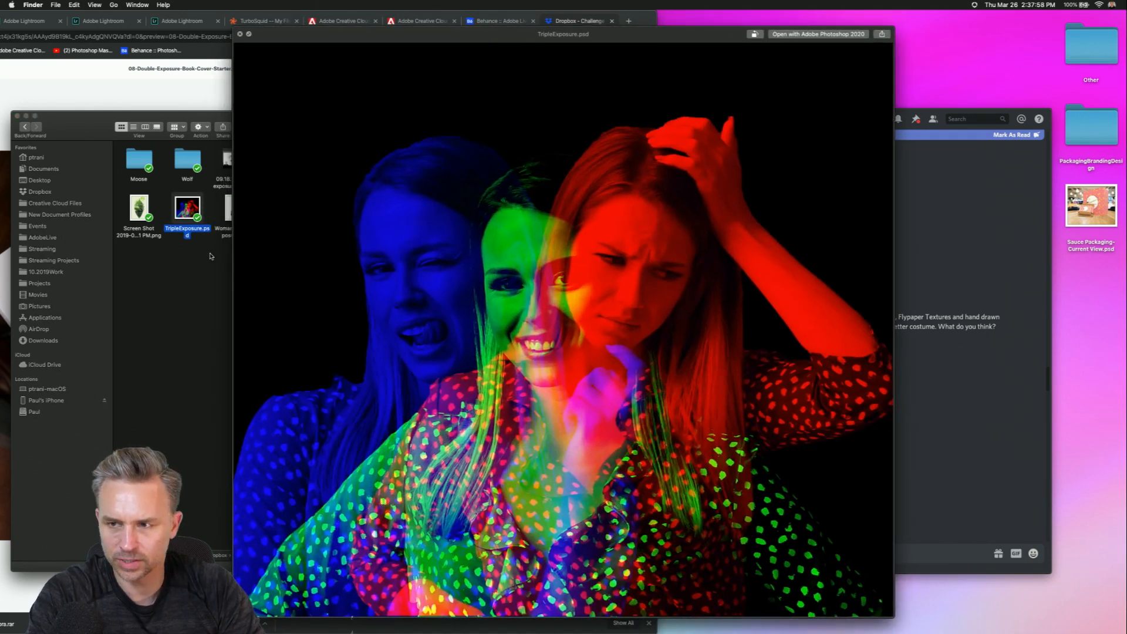
key(space)
click(577, 162)
key(space)
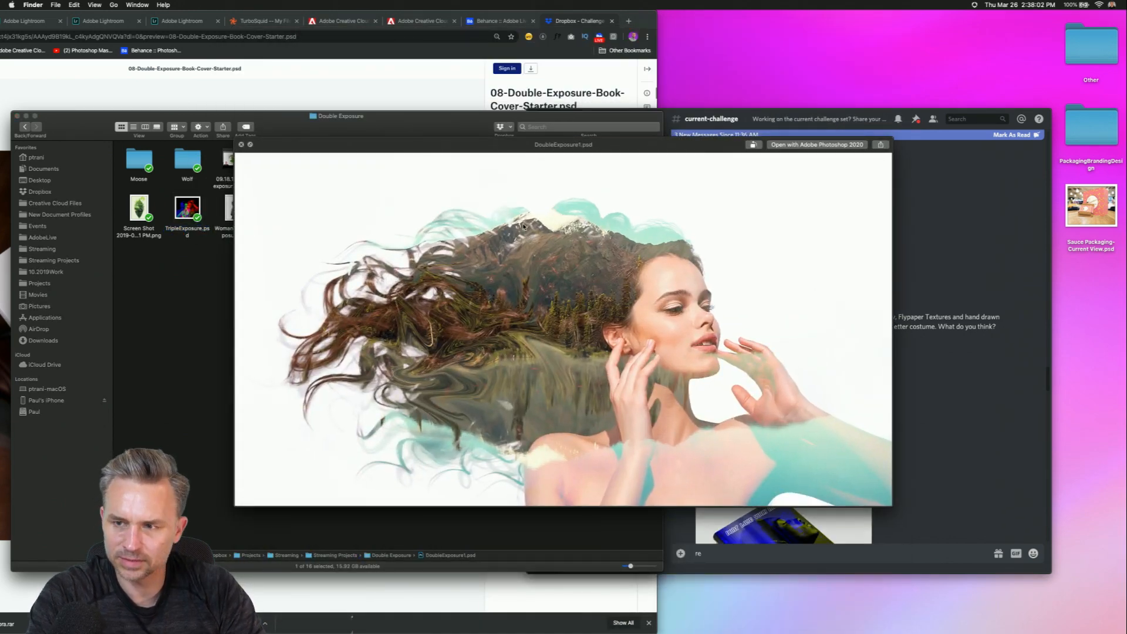
key(space)
- Preview the DE.psd and WomanDoubleExposure.psd artworks
click(473, 171)
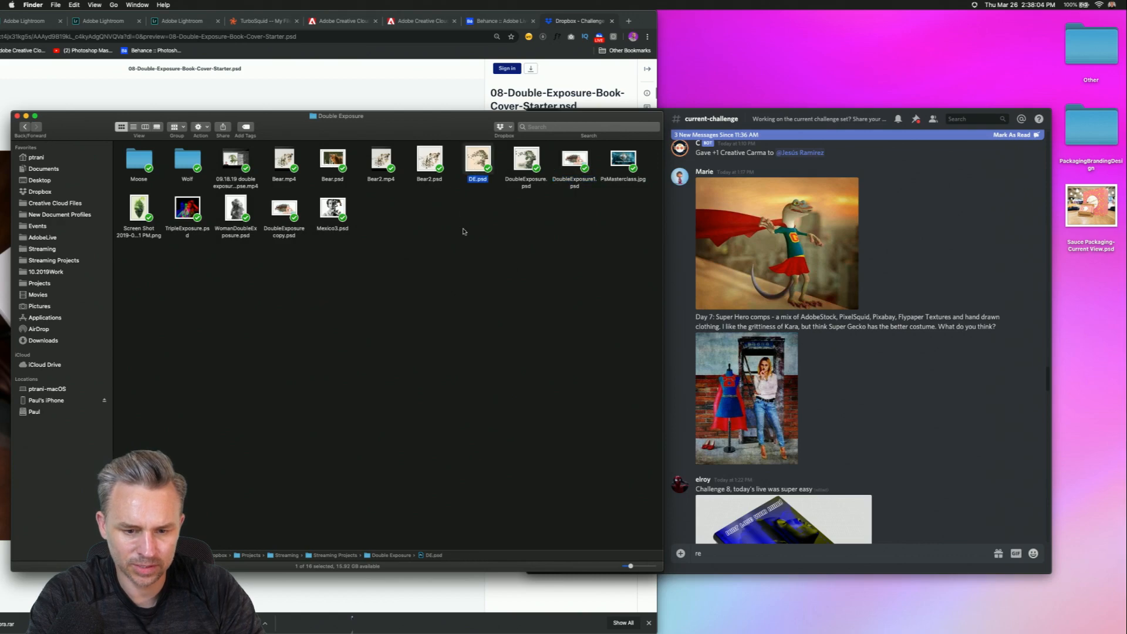
key(space)
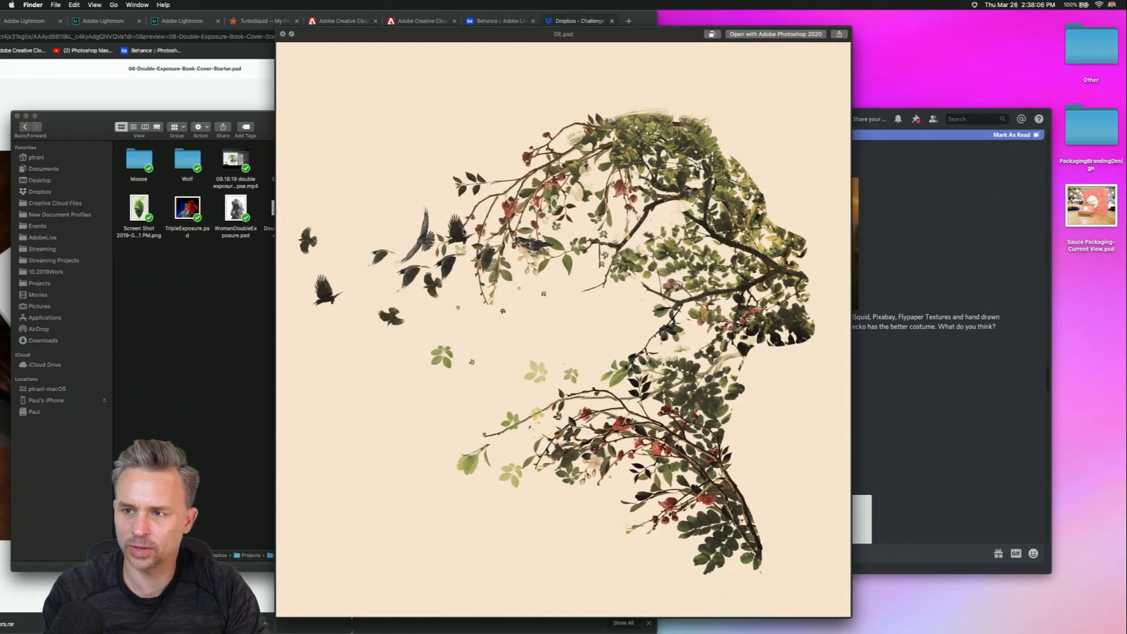
key(Right)
key(Right)
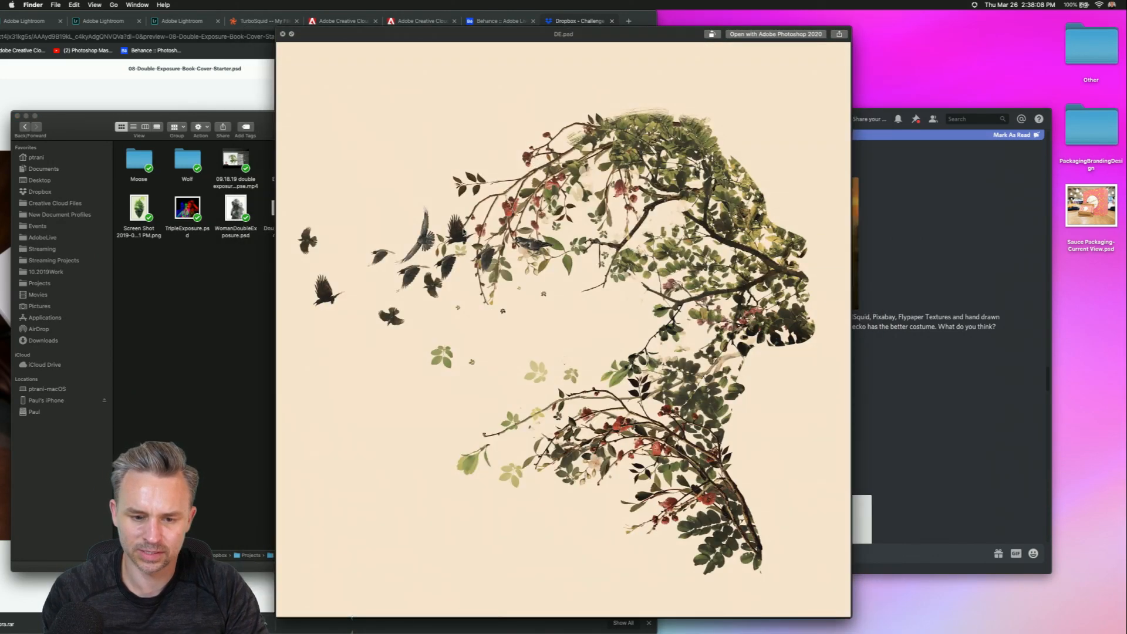
key(space)
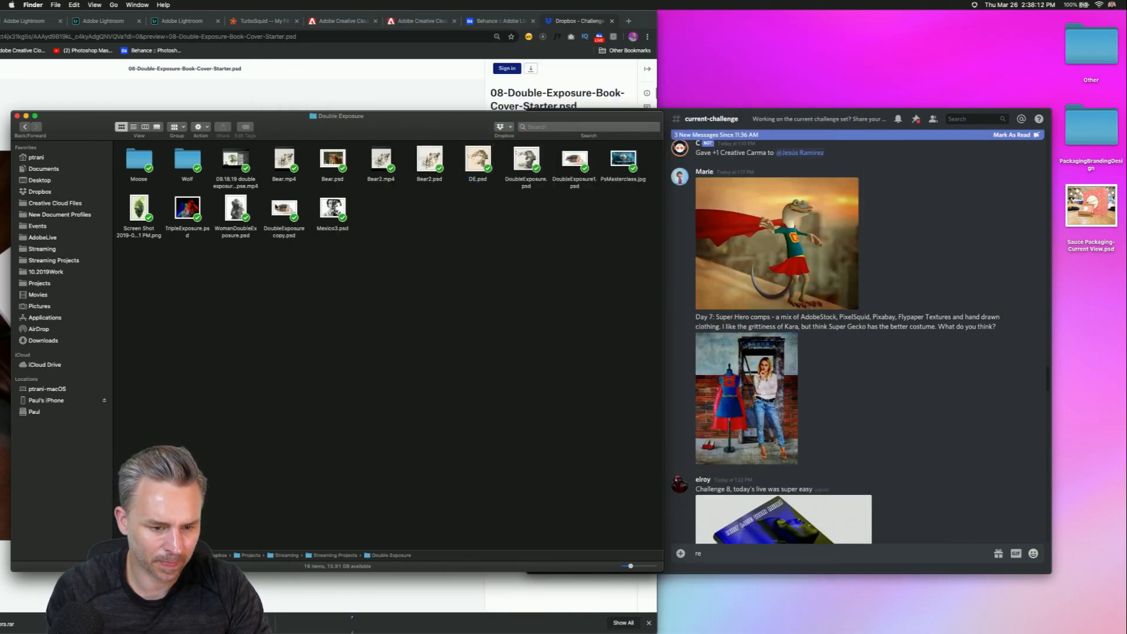
click(235, 211)
key(space)
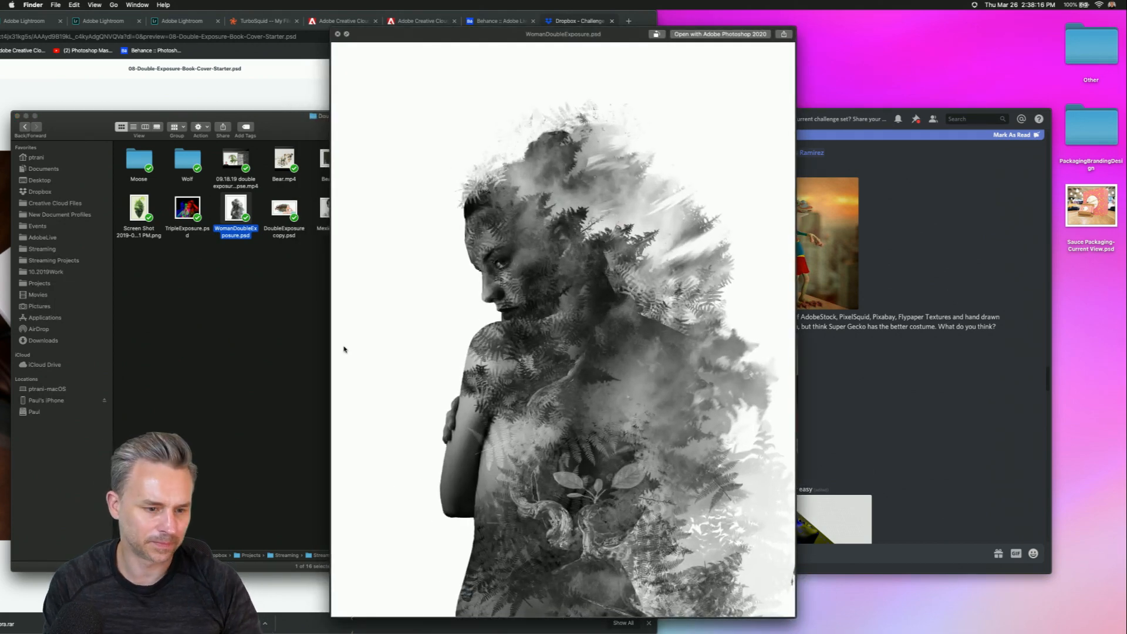
key(space)
- Open the Wolf folder and preview Wolf.psd and Wolf.mov
double_click(196, 178)
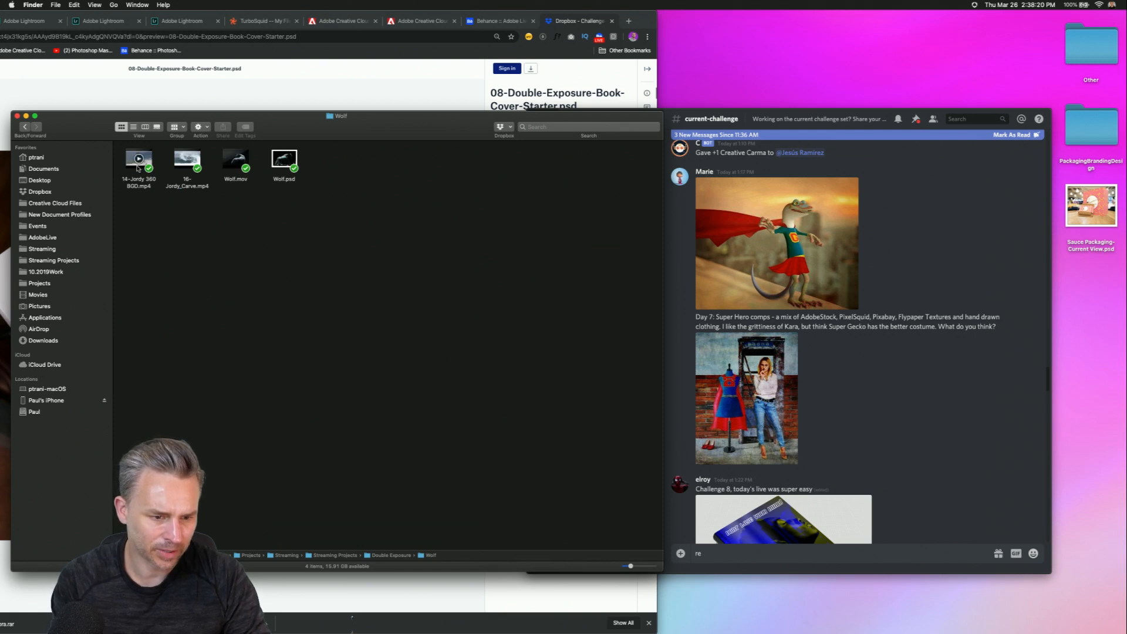
click(293, 169)
key(space)
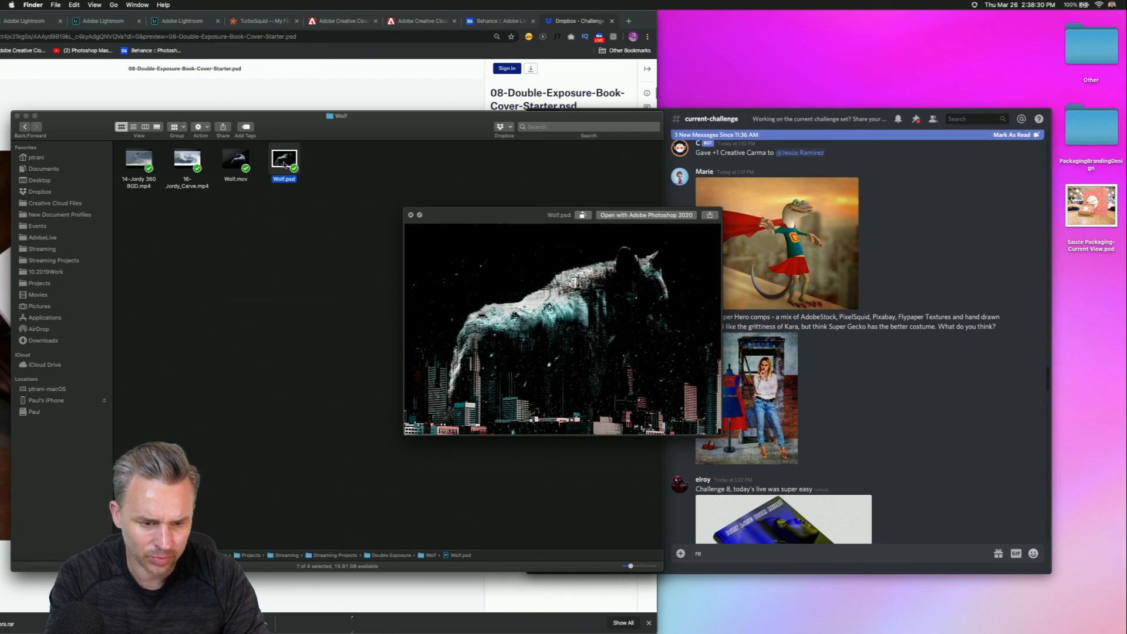
click(238, 164)
key(space)
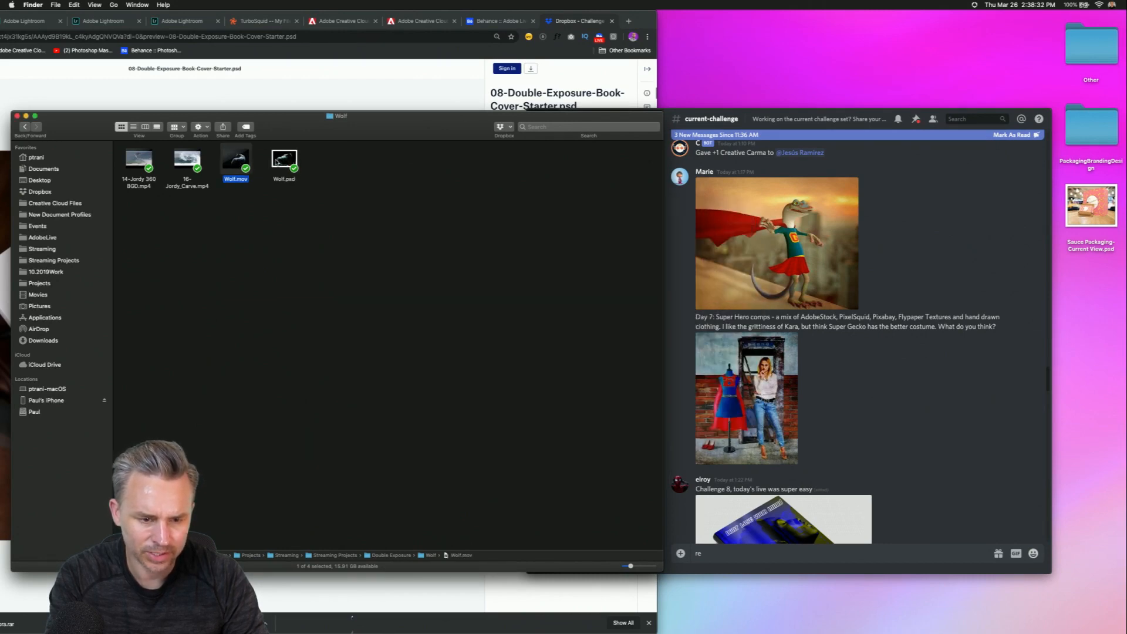
- Open Wolf.psd in Photoshop and dismiss the pixel aspect ratio notice
click(283, 164)
double_click(284, 164)
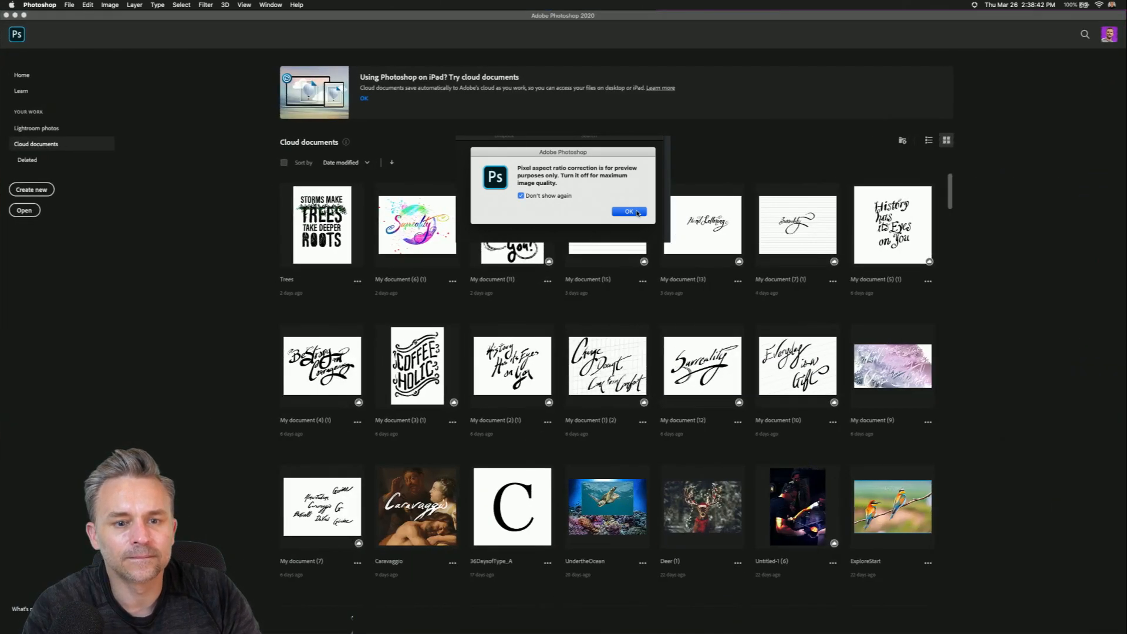
click(638, 214)
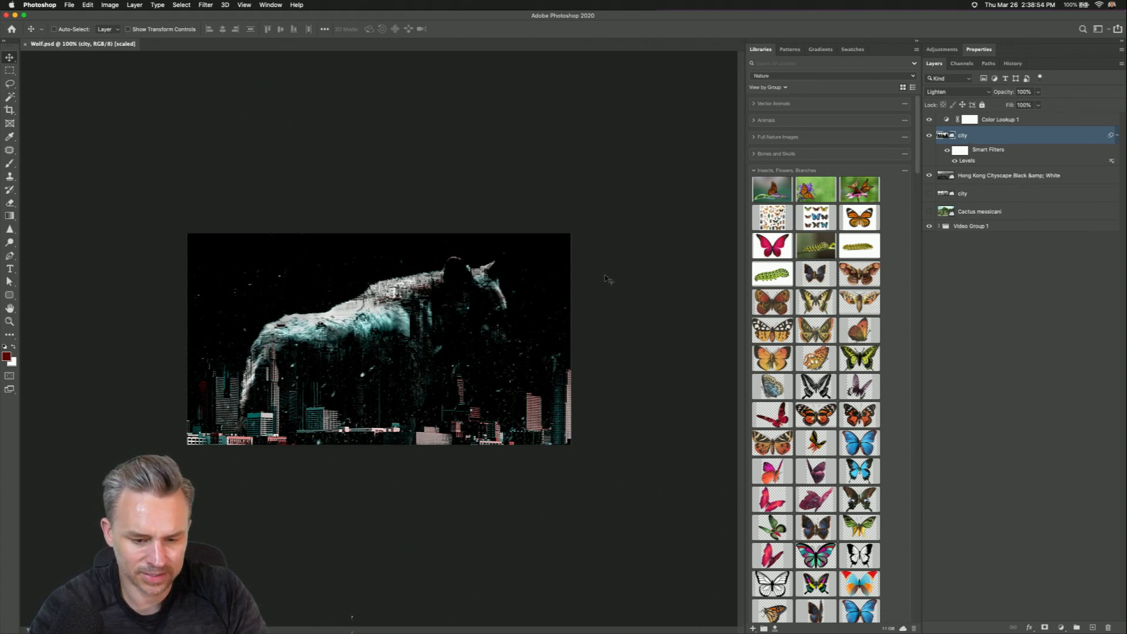
- Show the Timeline for Wolf.psd, play the wolf animation with the canvas uncovered, and hide the Timeline again
click(271, 5)
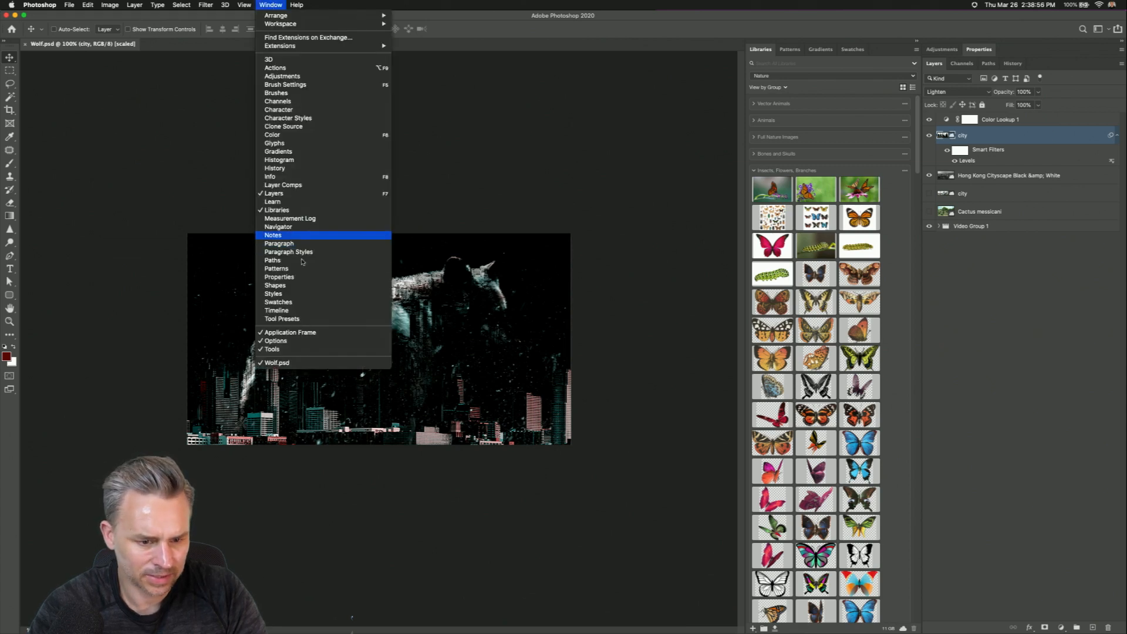
click(297, 312)
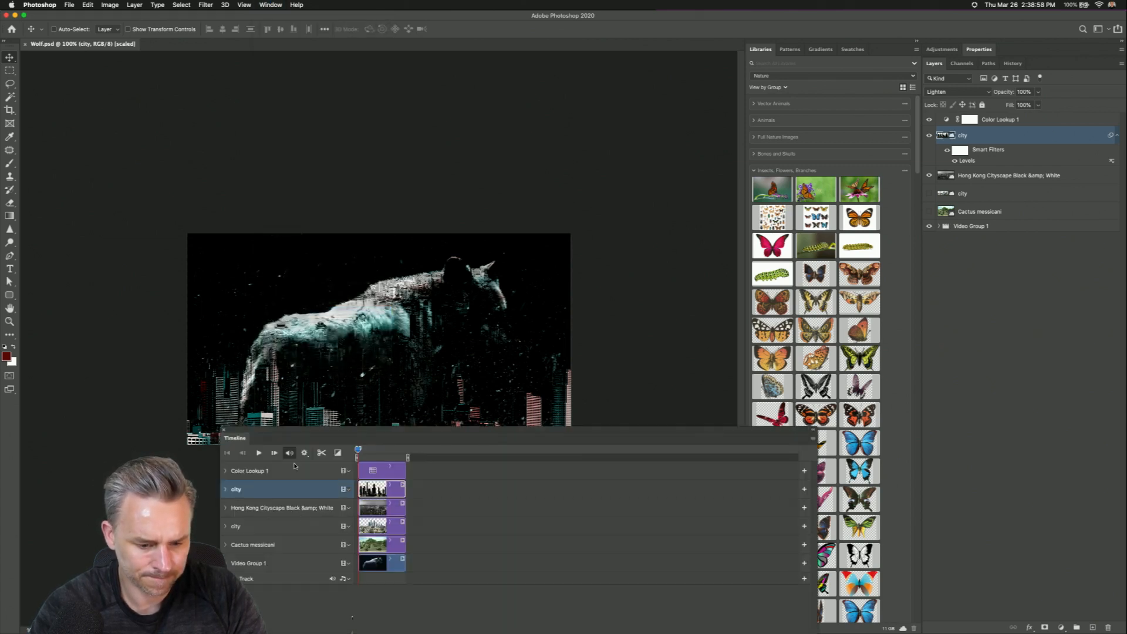
click(257, 453)
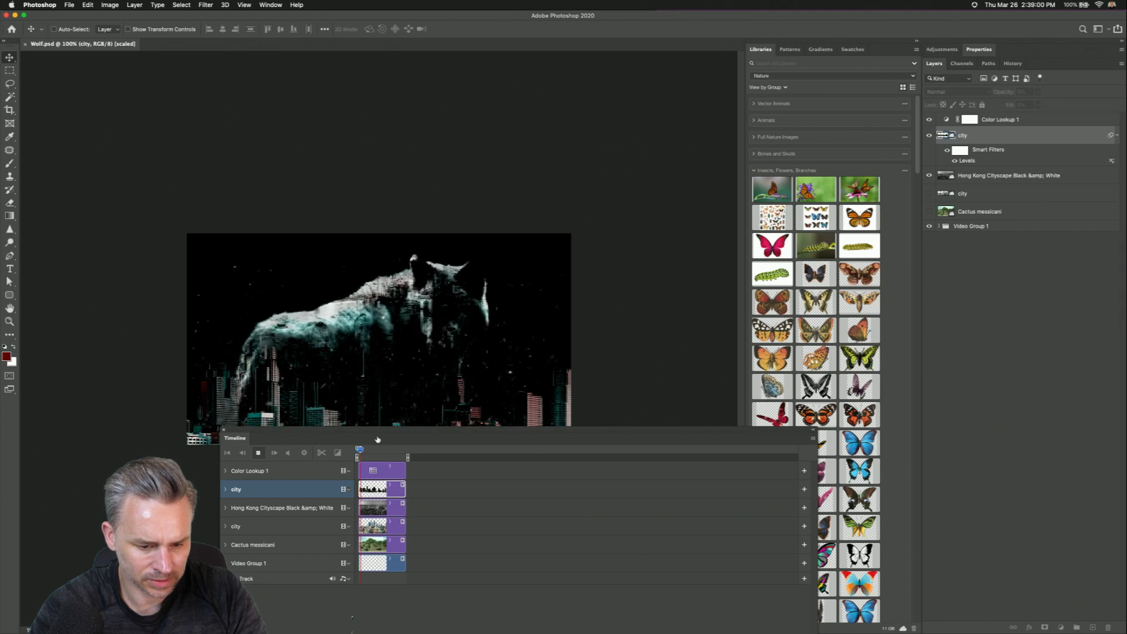
drag(378, 439, 389, 466)
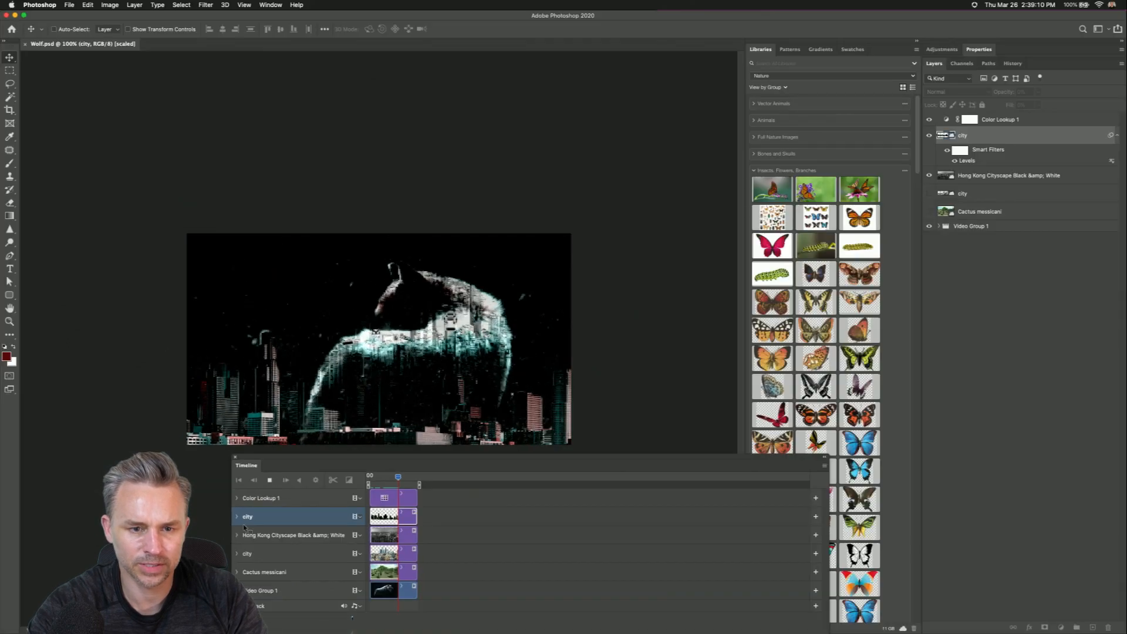
click(236, 458)
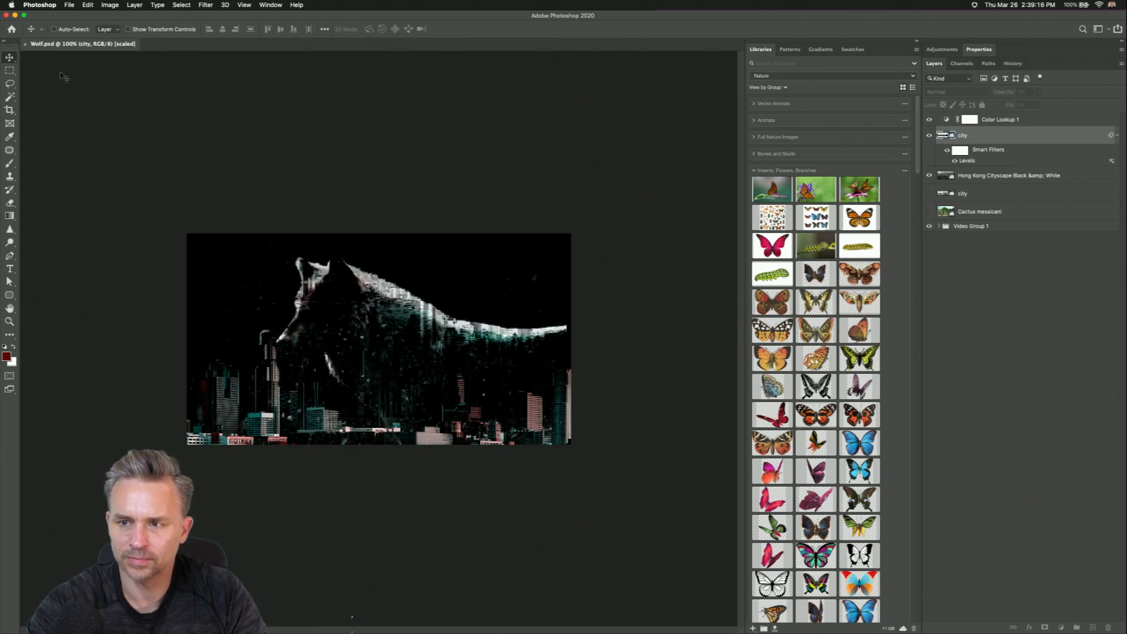
- Close Wolf.psd without saving changes and minimize the Photoshop window
key(super+w)
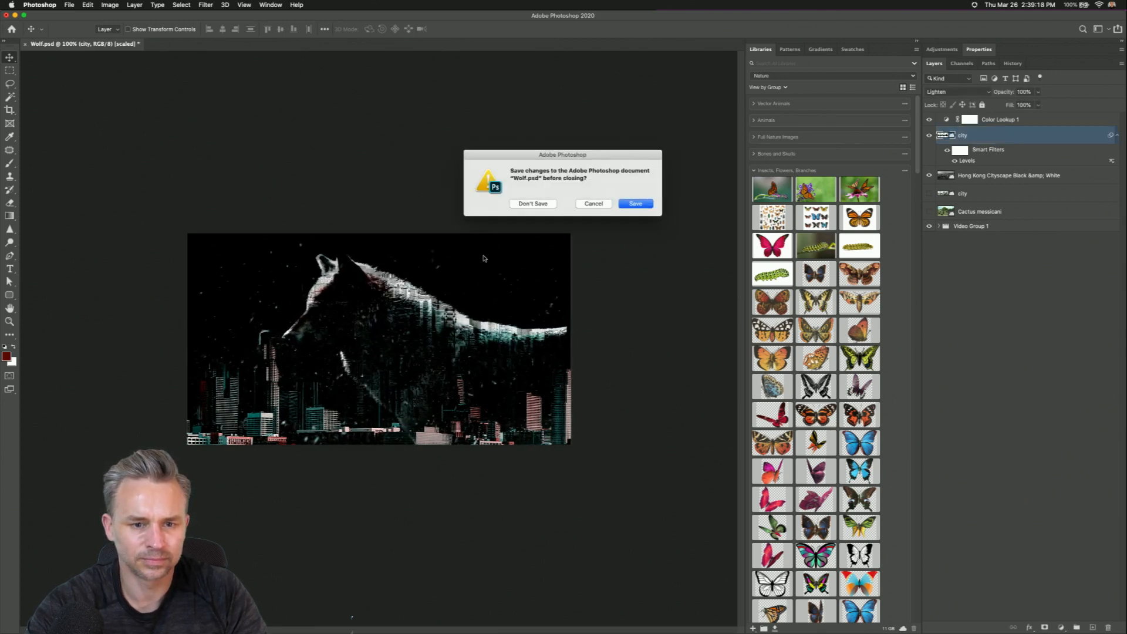
click(514, 207)
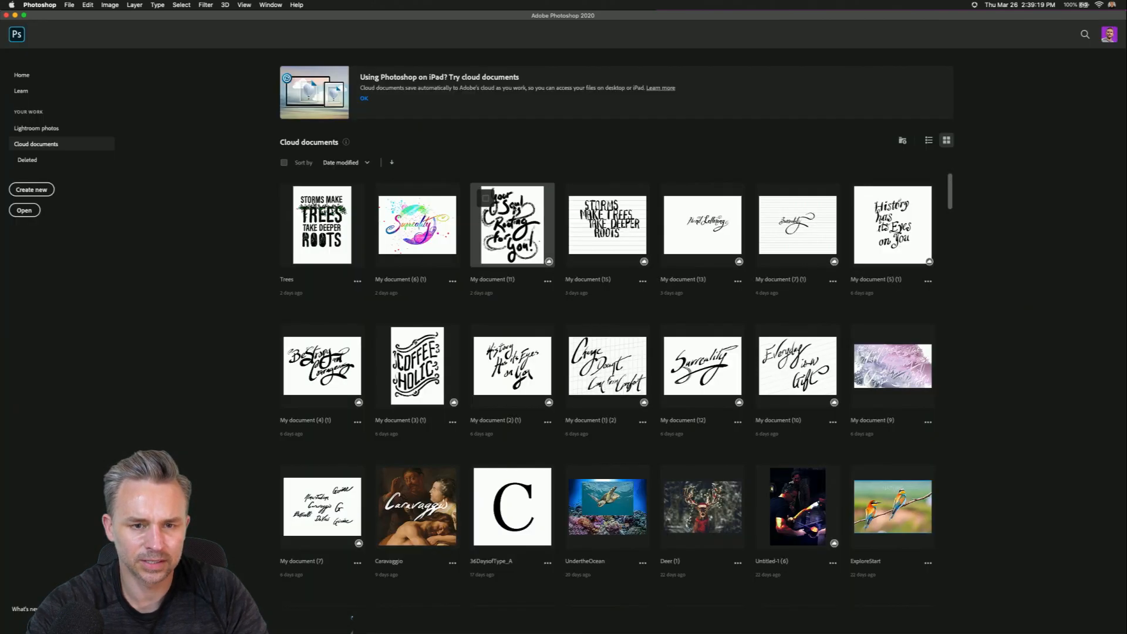
click(16, 16)
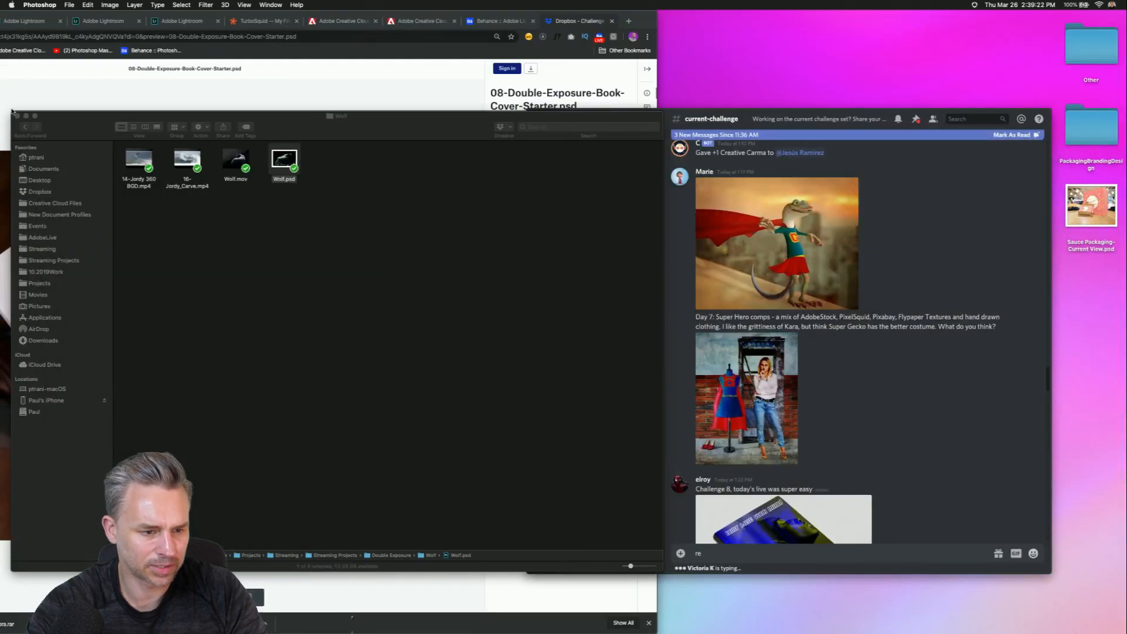
- Close the Wolf folder window and go to the newest book cover submissions in Discord's current-challenge channel
click(16, 117)
click(886, 248)
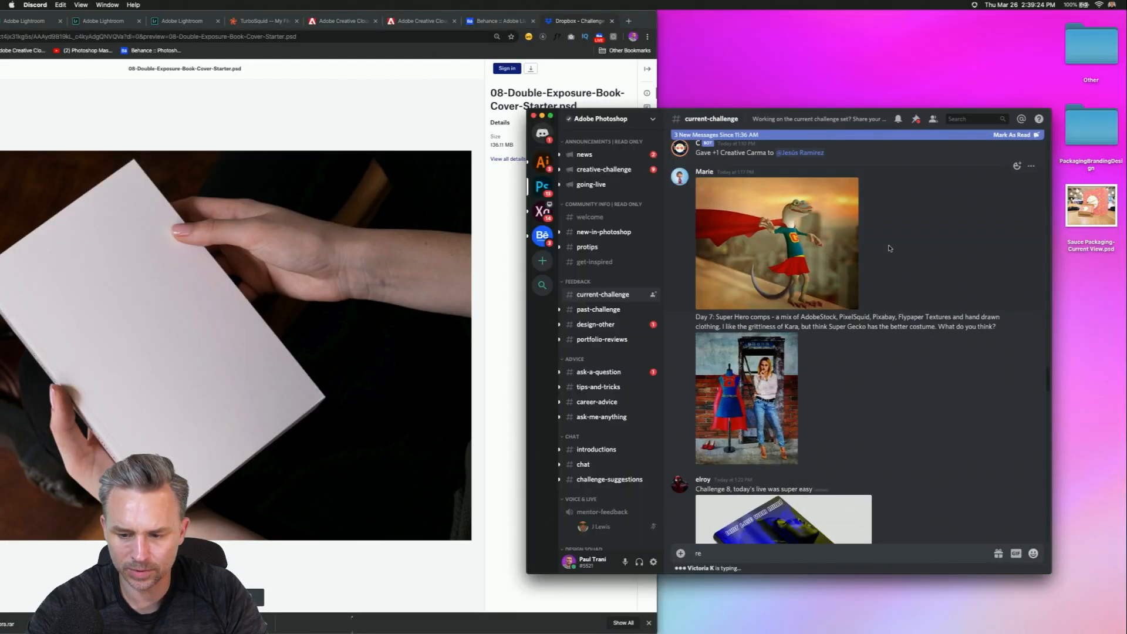
scroll(869, 269, down, 5)
scroll(869, 269, down, 10)
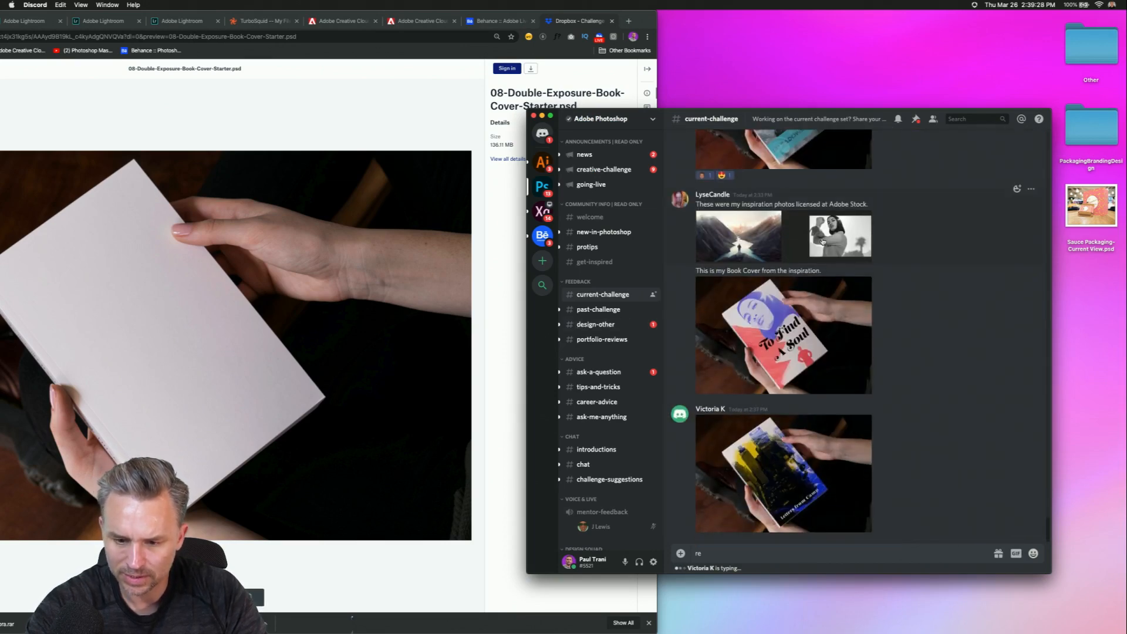
scroll(823, 235, up, 5)
scroll(823, 237, down, 5)
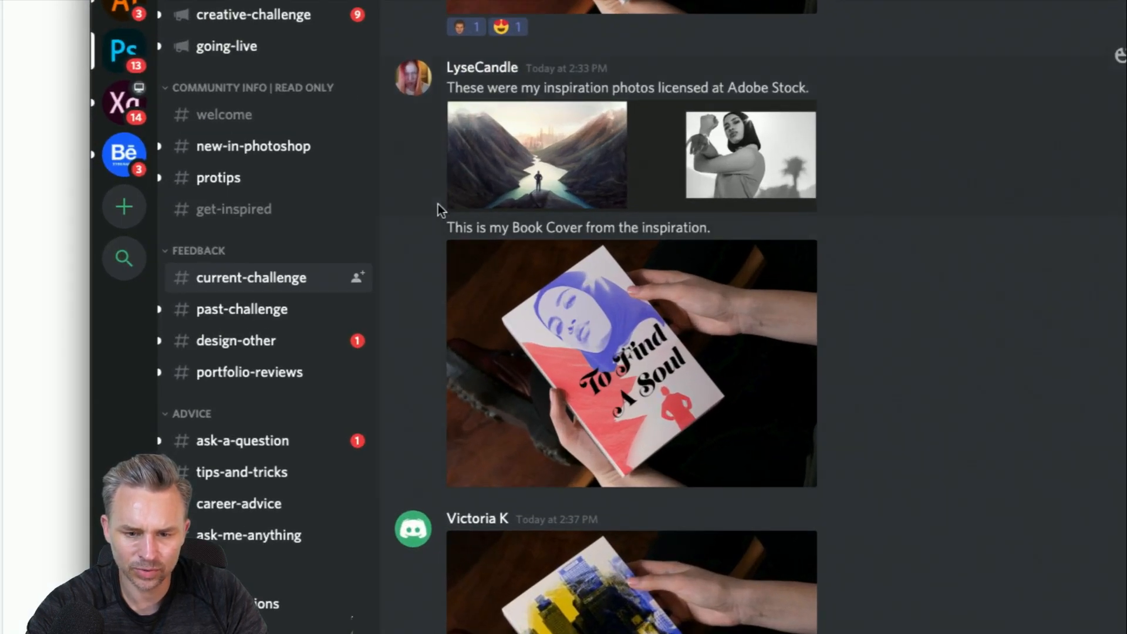
- Enlarge the Adobe Stock inspiration photos and the "To Find A Soul" book cover one after the other
click(540, 168)
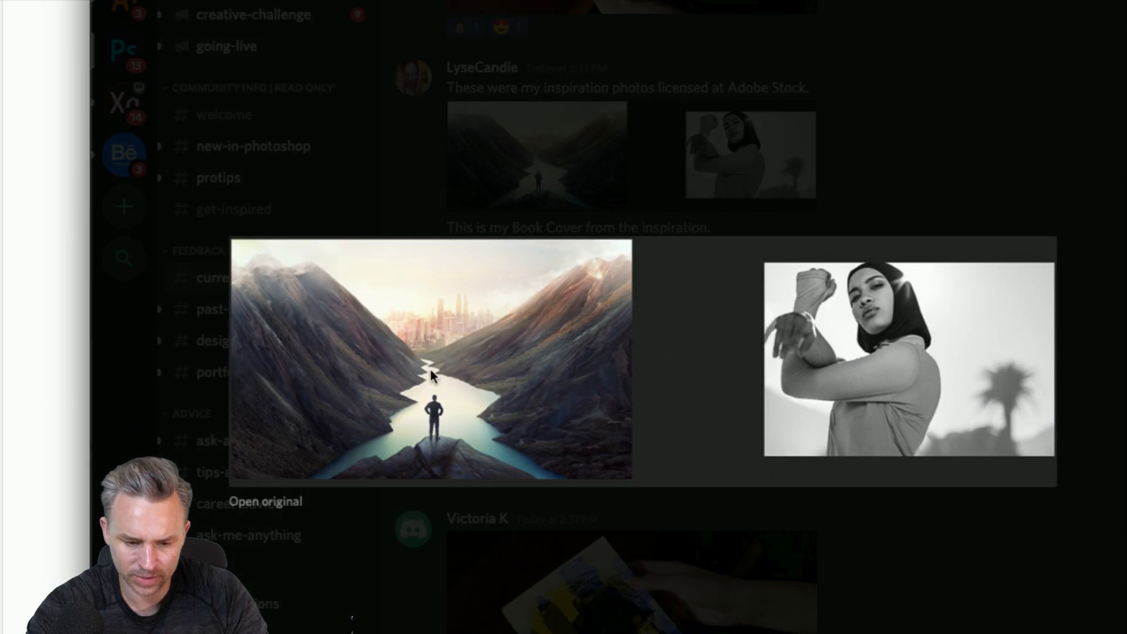
click(842, 117)
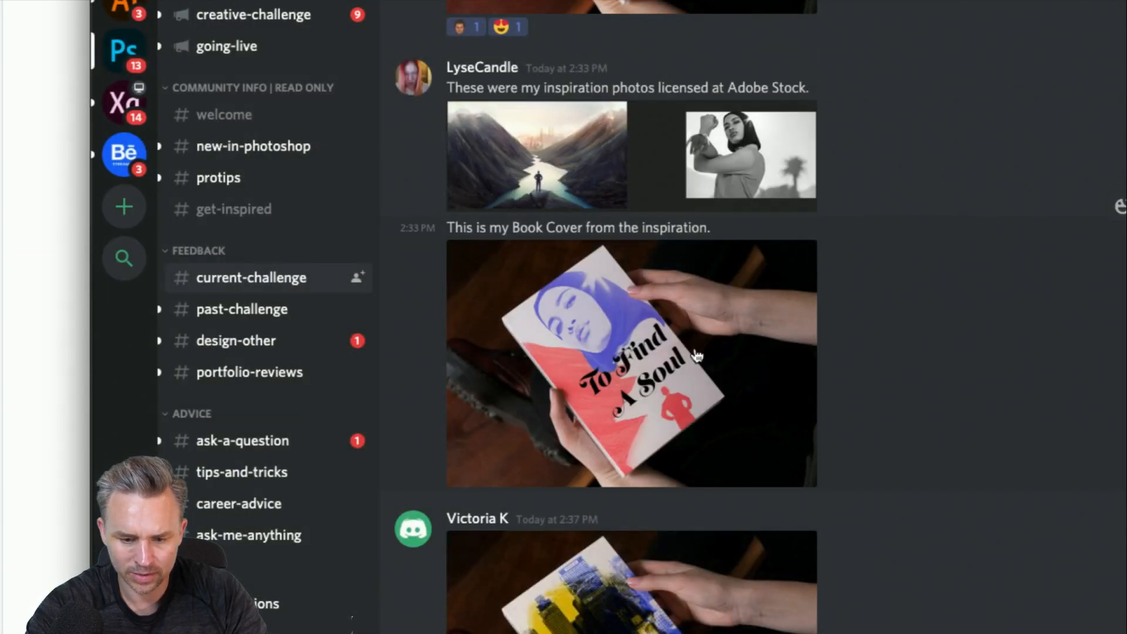
click(618, 382)
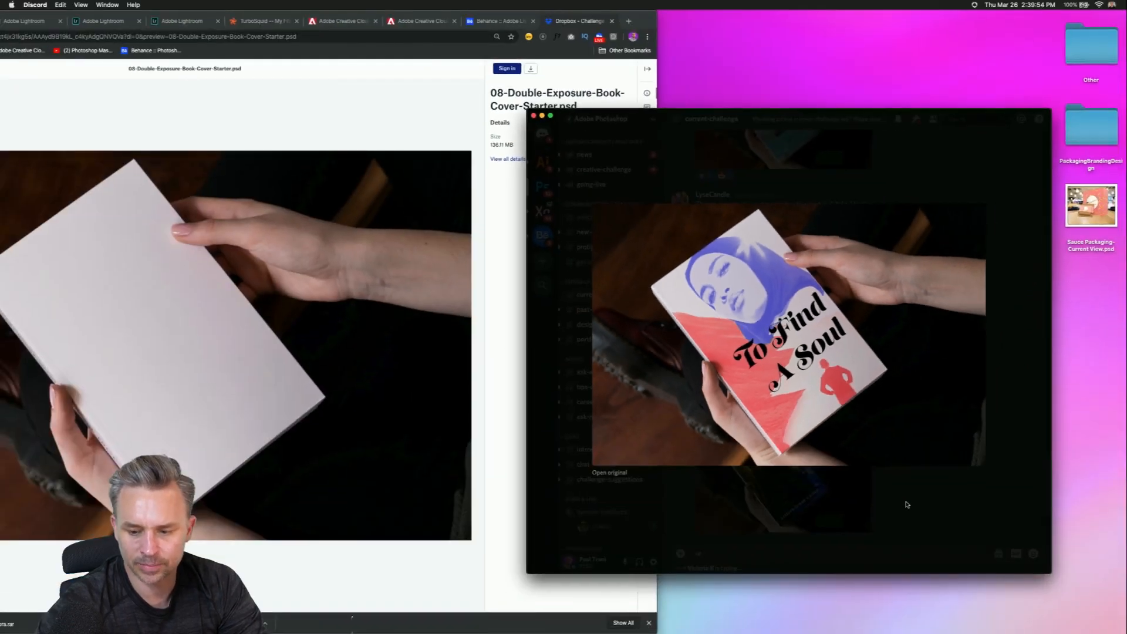
click(908, 501)
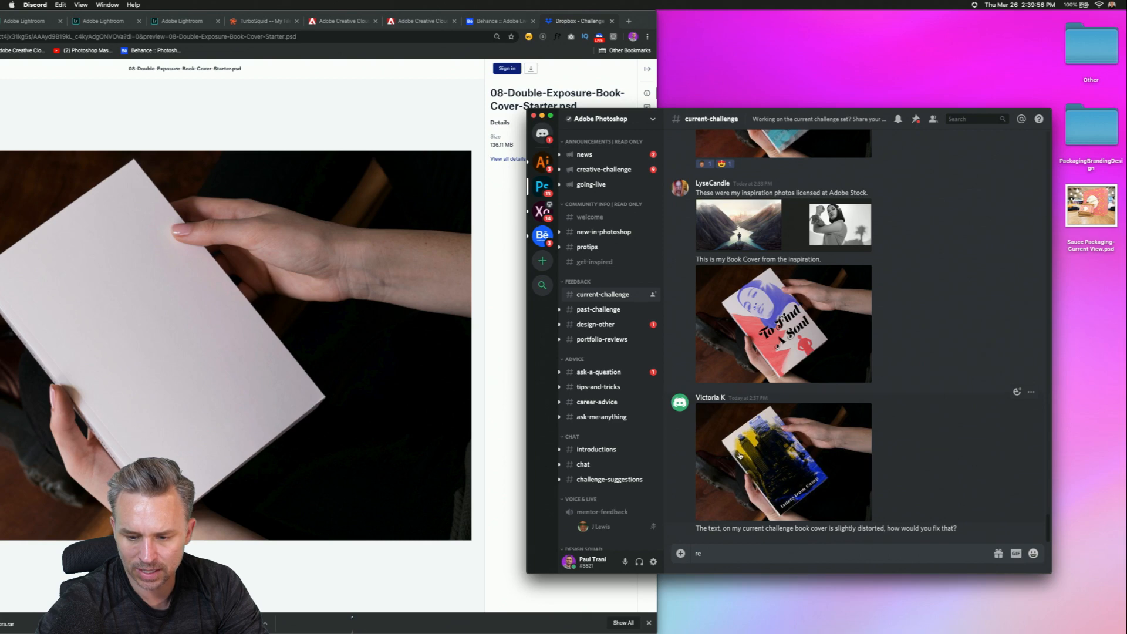
- Inspect the "Letters from Camp" cover enlarged and add two emoji reactions to it, including the heart-eyes face
click(737, 454)
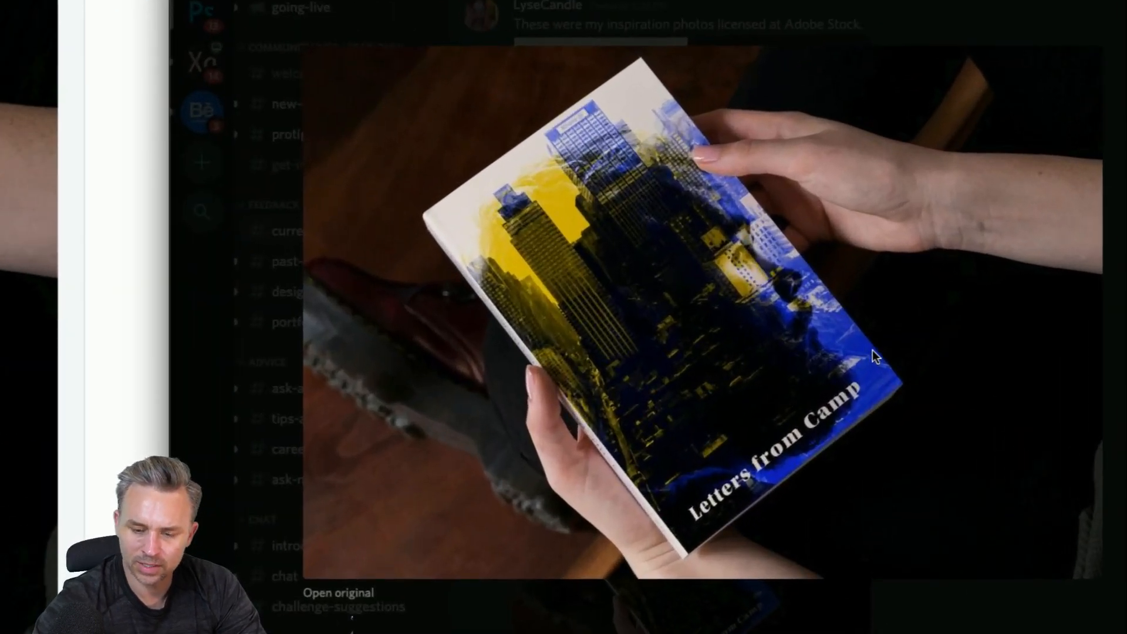
click(233, 470)
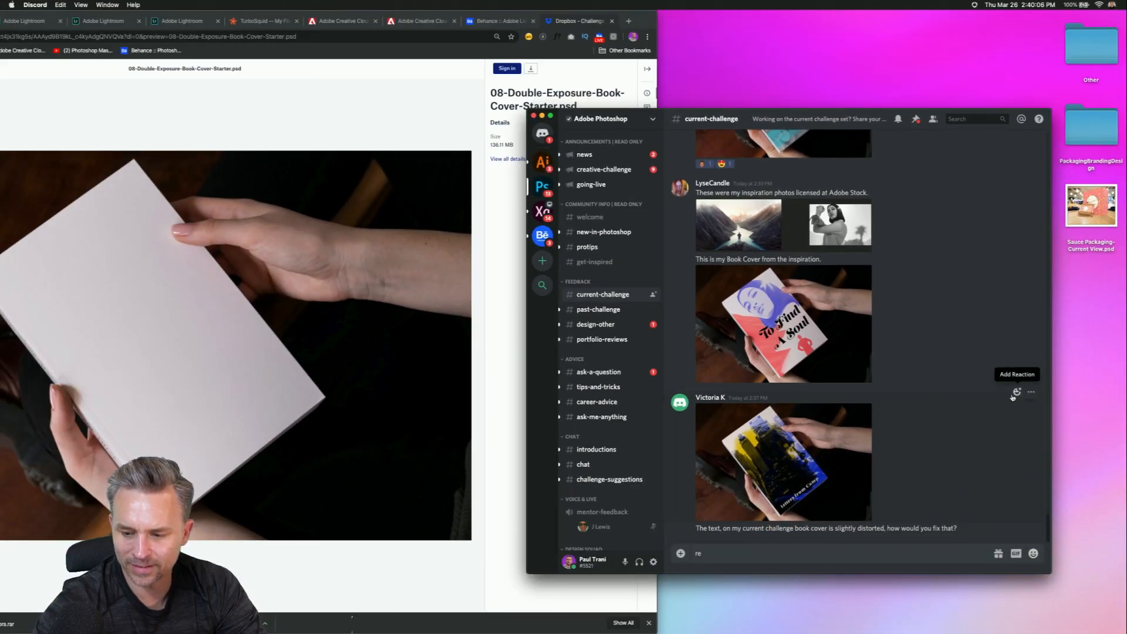
click(996, 432)
scroll(842, 432, down, 1)
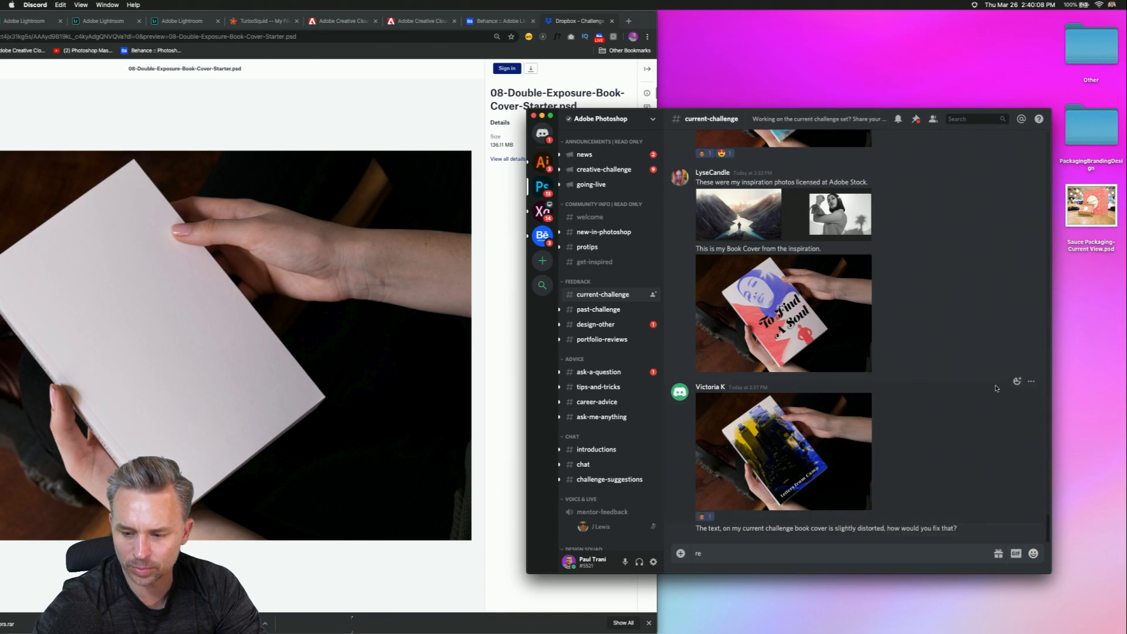
click(1017, 381)
key(Escape)
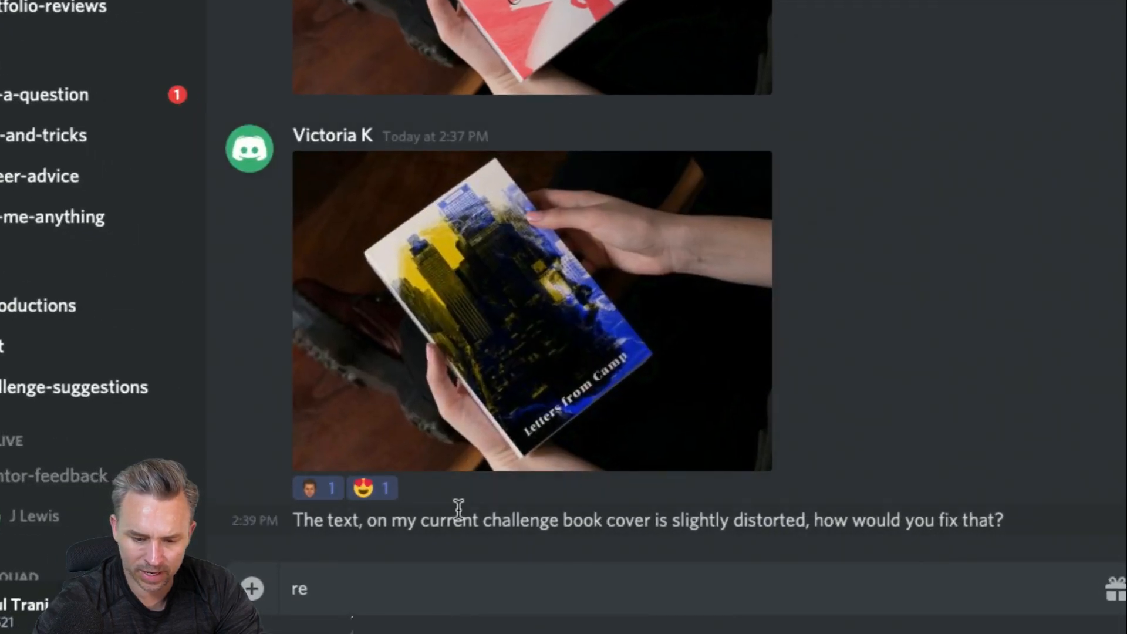
click(553, 358)
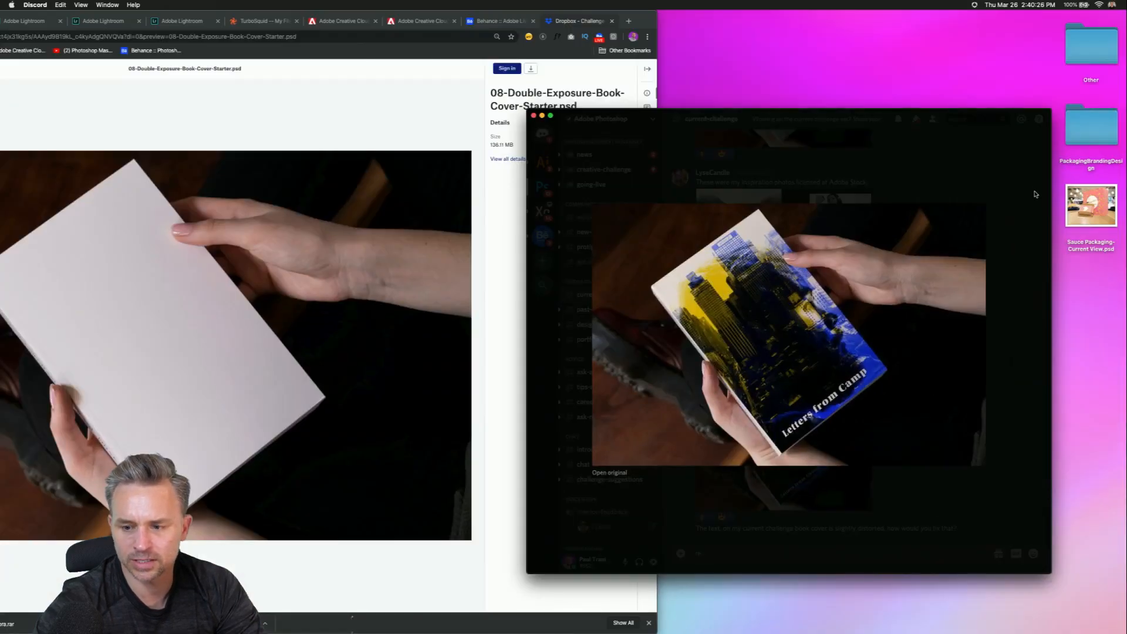
click(1034, 193)
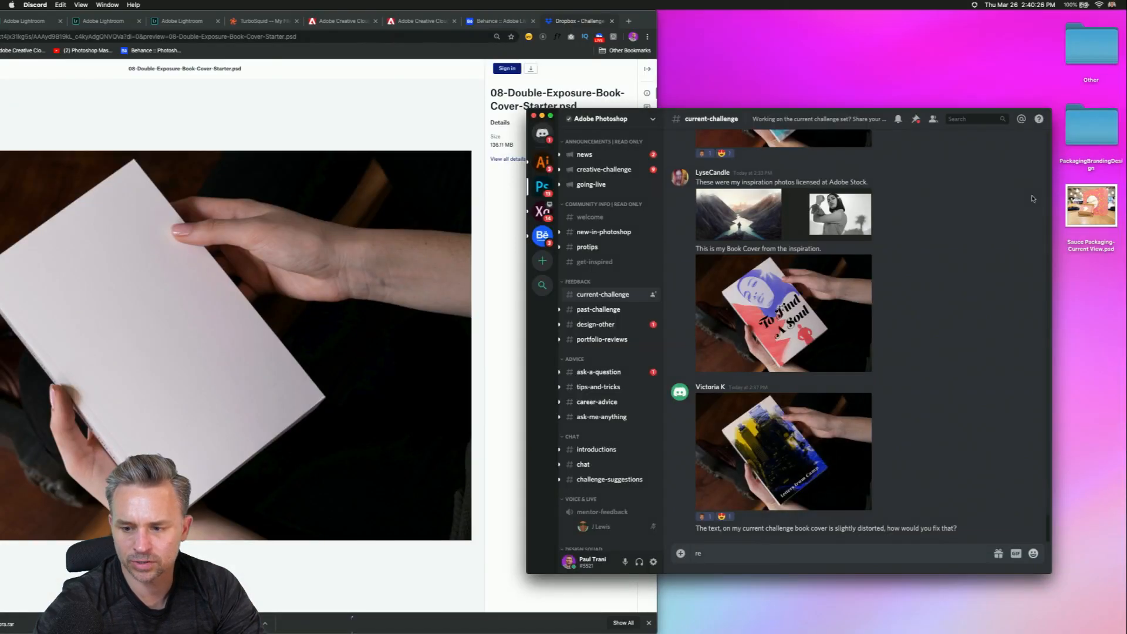
- Minimize the Discord and Chrome windows and open the recent scene Sauce.dn in Adobe Dimension
click(542, 115)
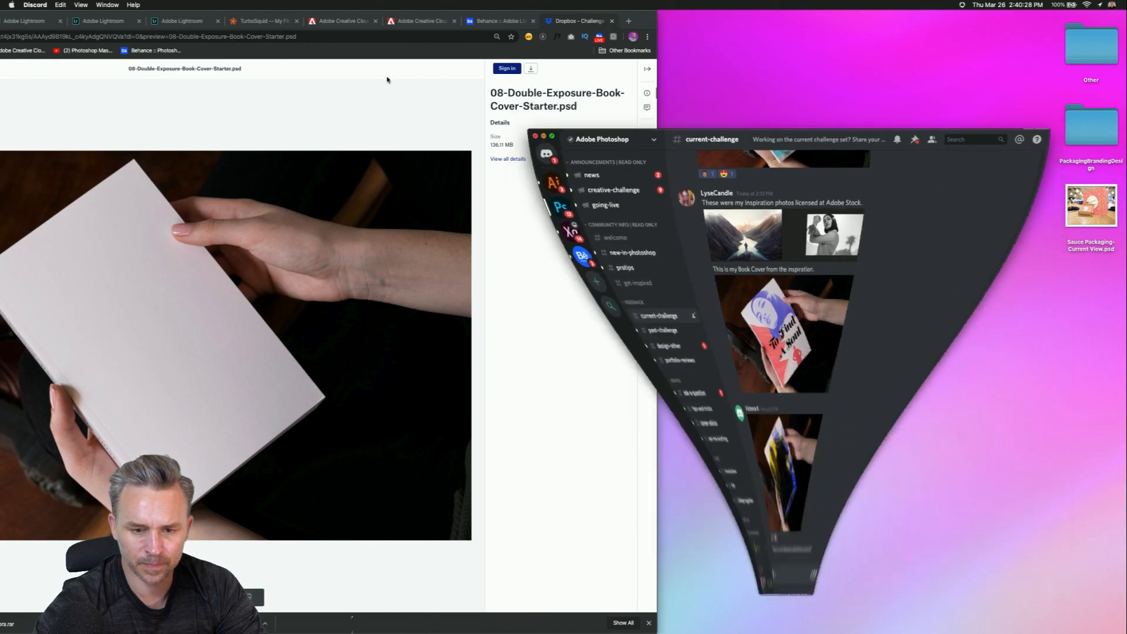
drag(47, 16, 338, 16)
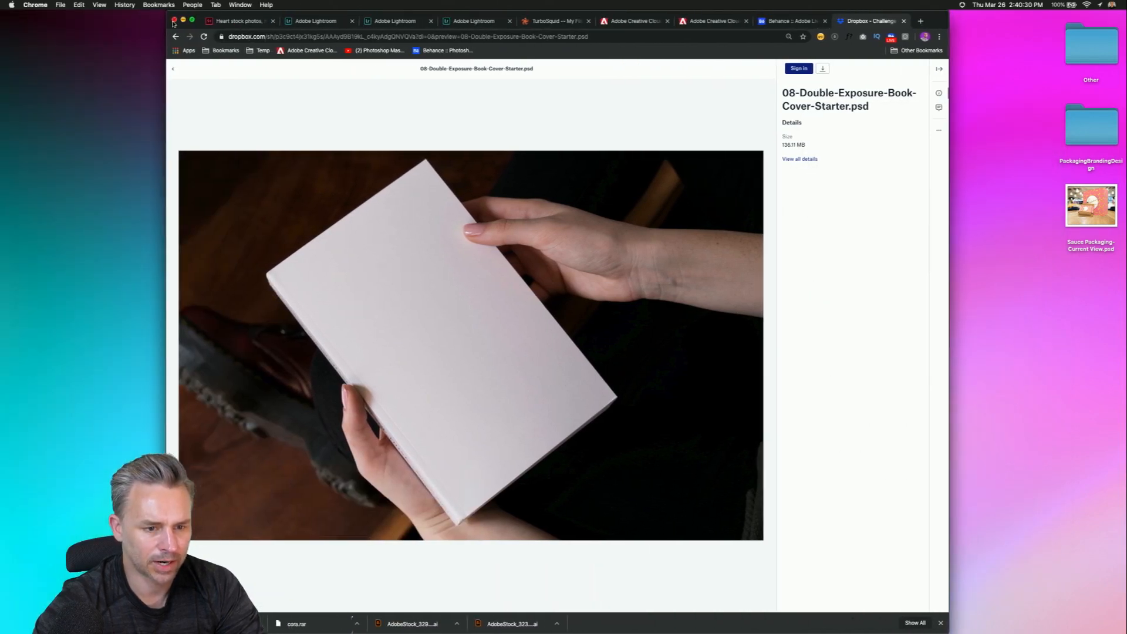
click(183, 20)
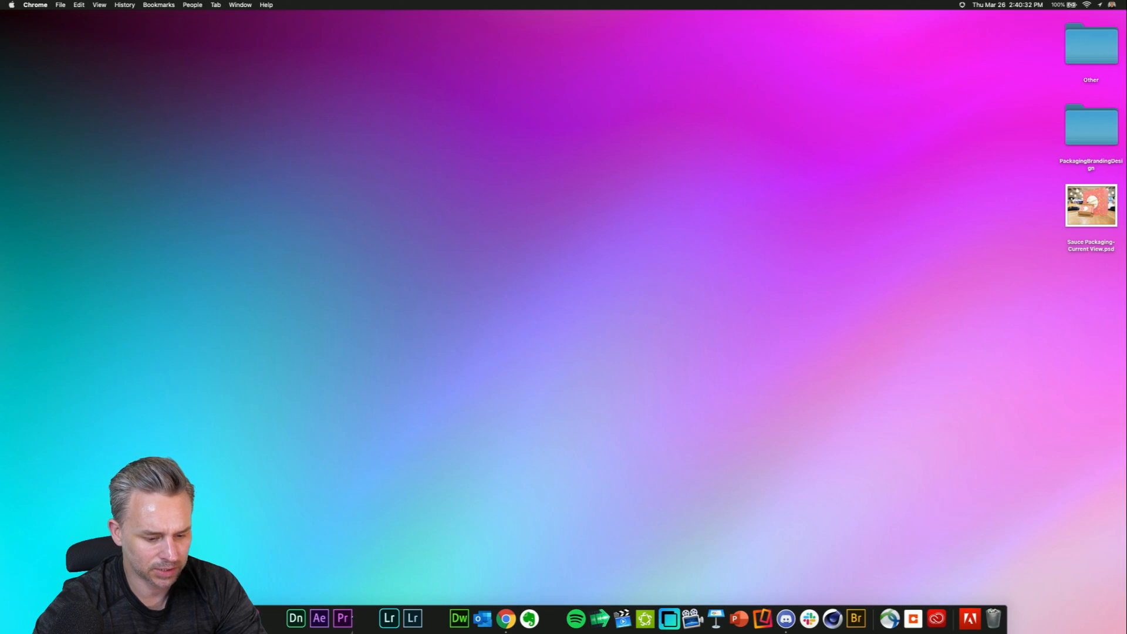
click(296, 618)
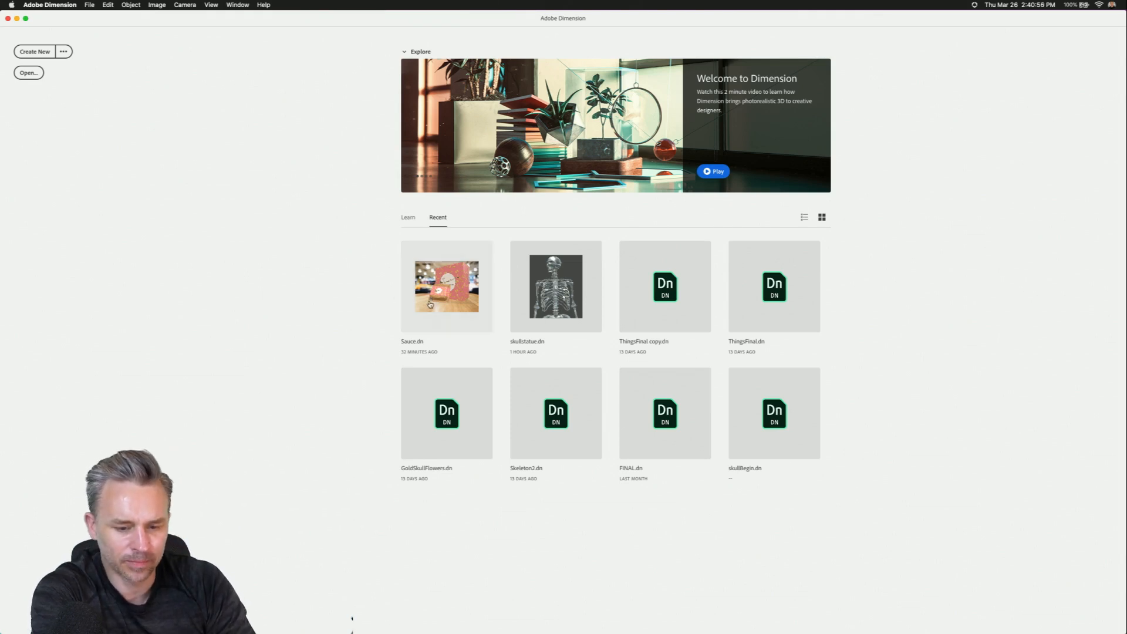
key(super+n)
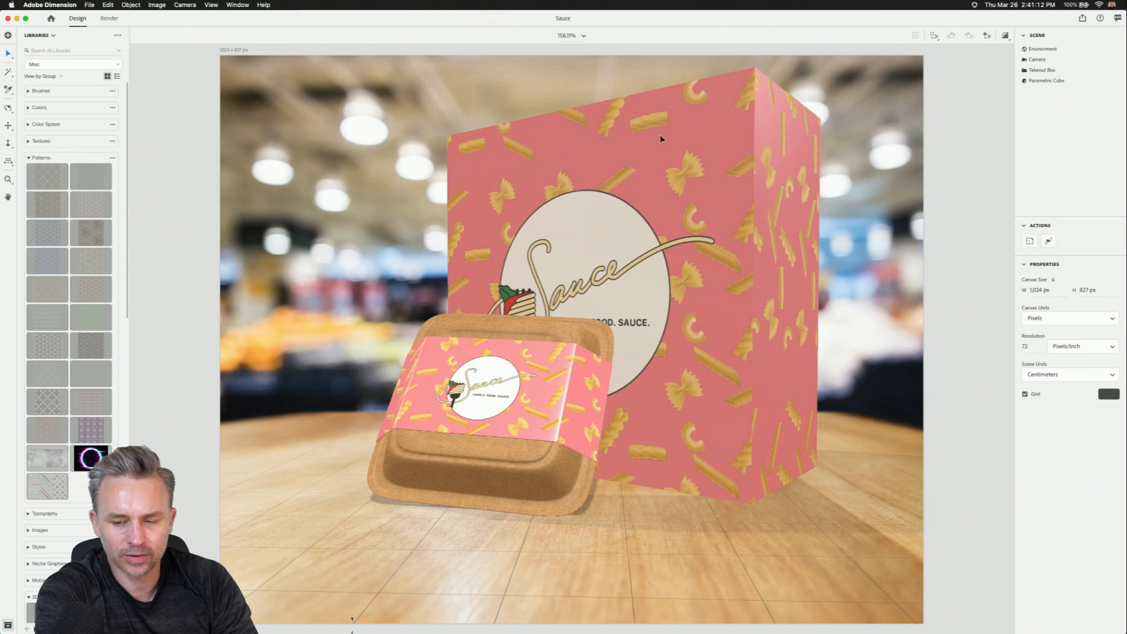
click(88, 5)
mouse_move(157, 115)
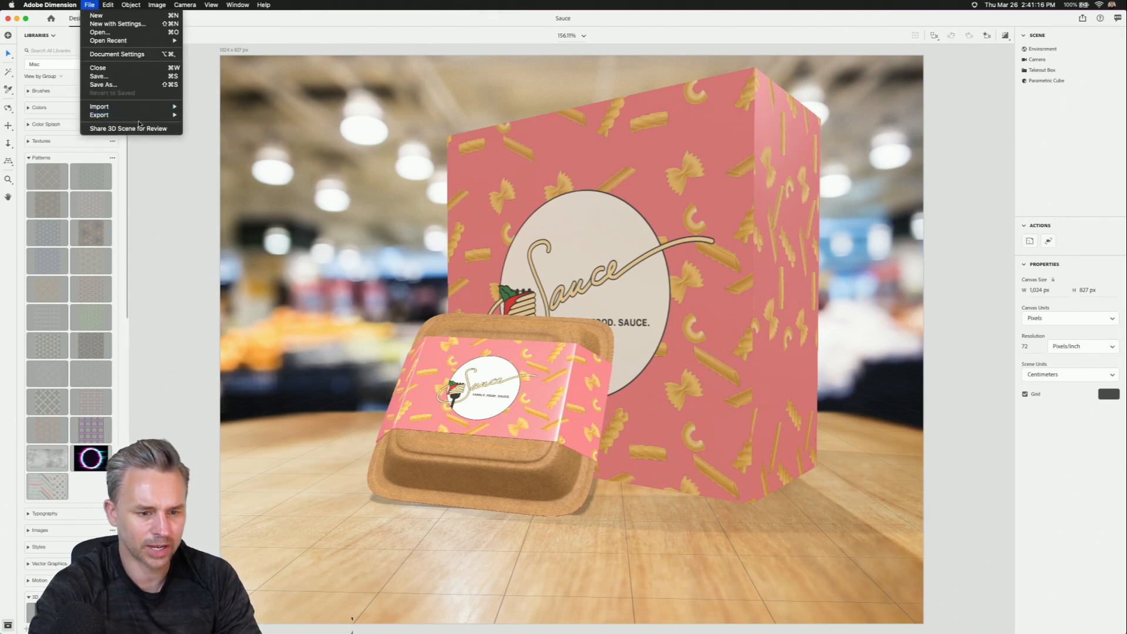
click(203, 284)
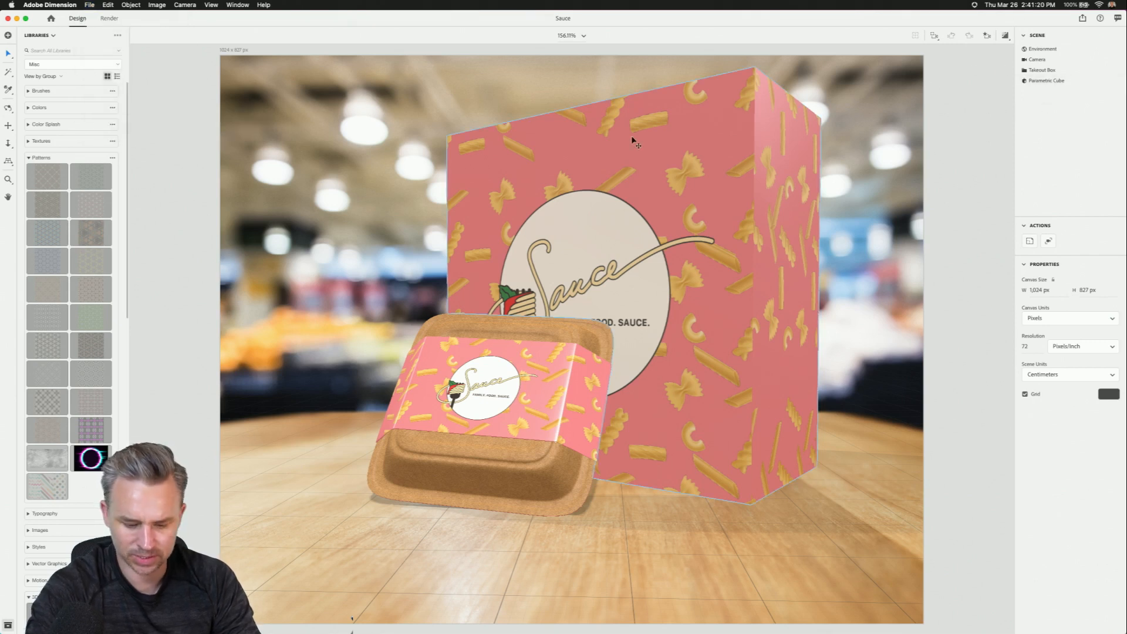
- Select all models in the Sauce scene and export them for Aero into the Creative Cloud Files folder Aero
key(super+a)
click(72, 5)
mouse_move(89, 4)
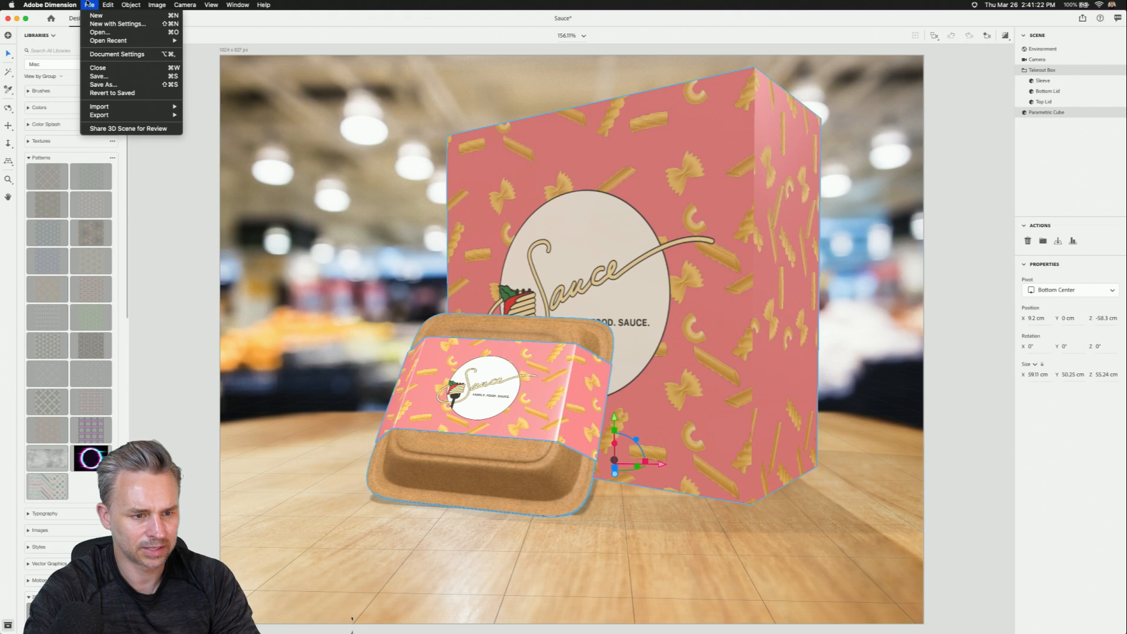
mouse_move(98, 109)
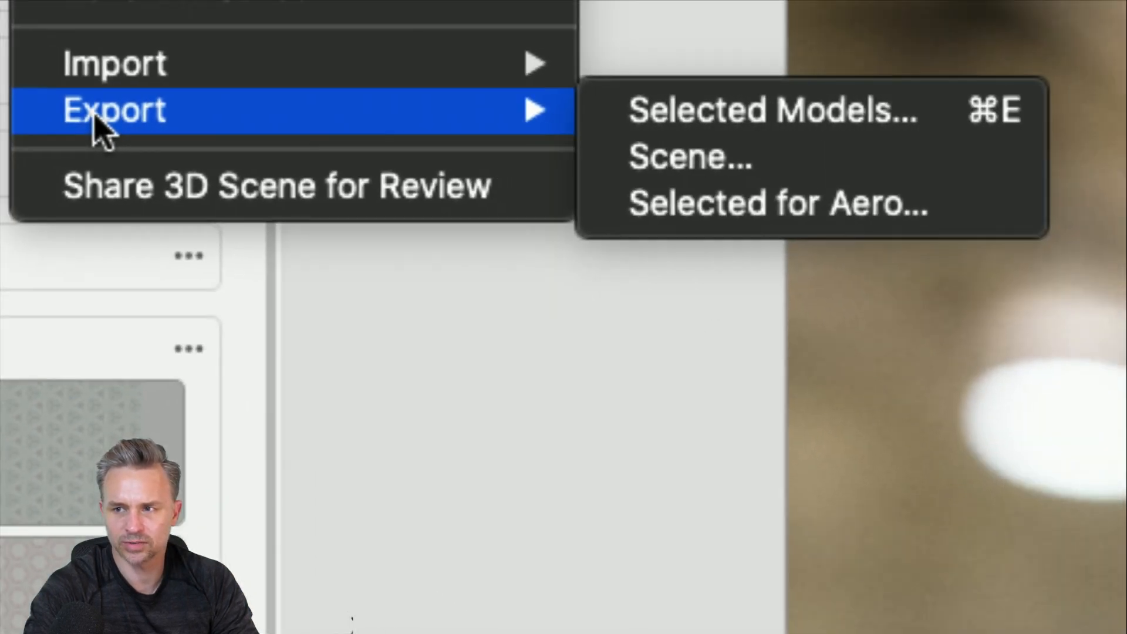
click(684, 208)
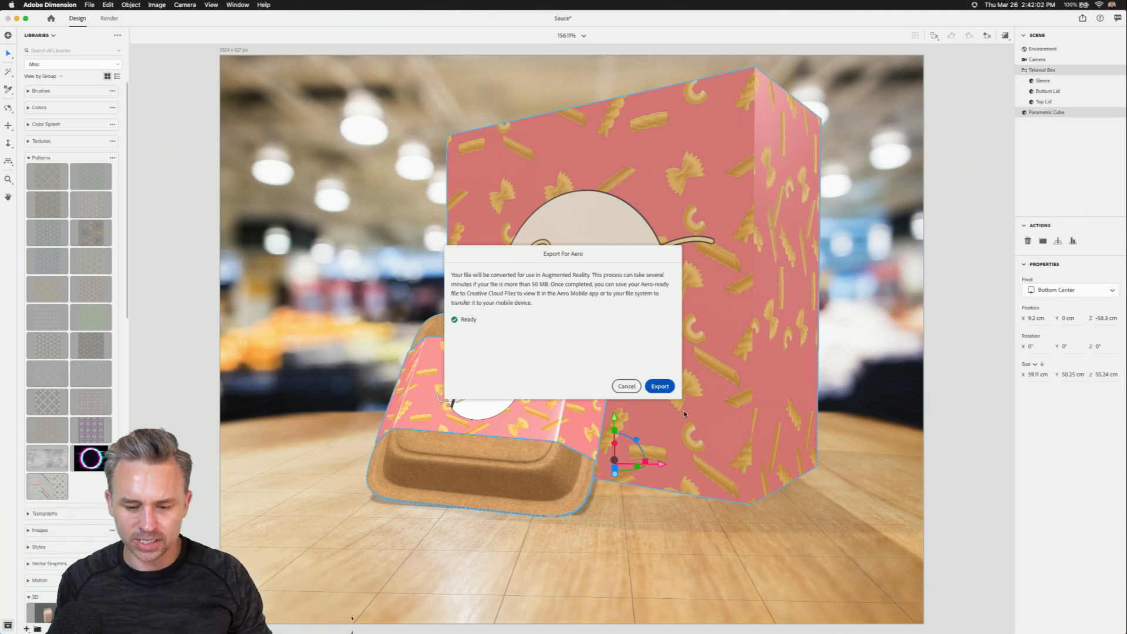
click(660, 387)
click(524, 99)
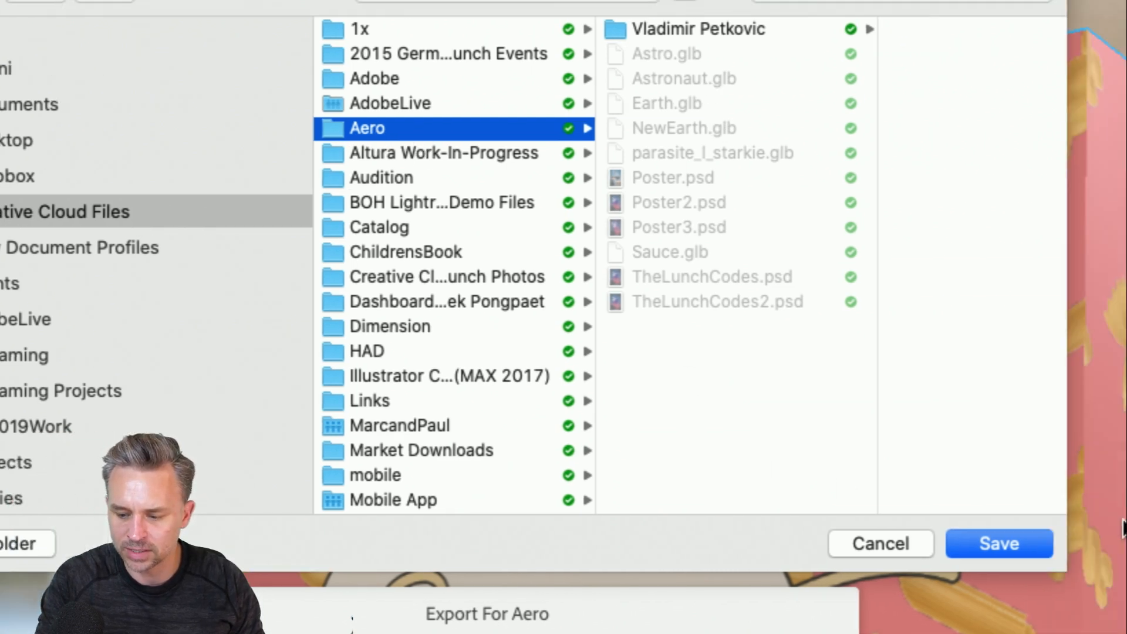
click(971, 545)
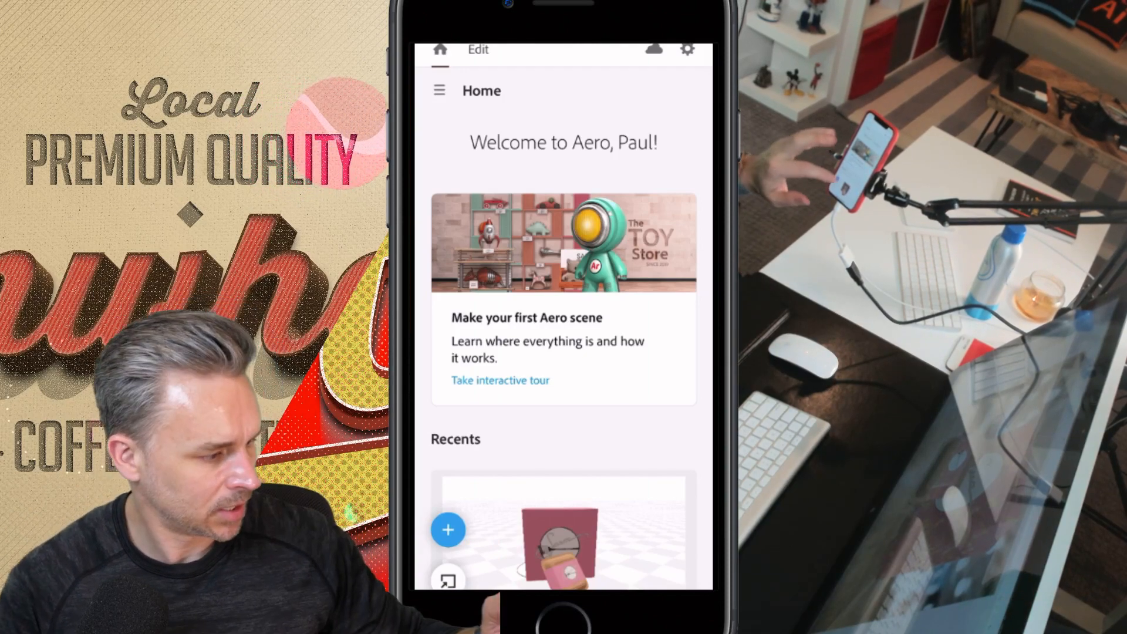
- Create a new scene in Adobe Aero on the phone and place Untitled.glb from the Creative Cloud Aero folder on the desk
click(448, 529)
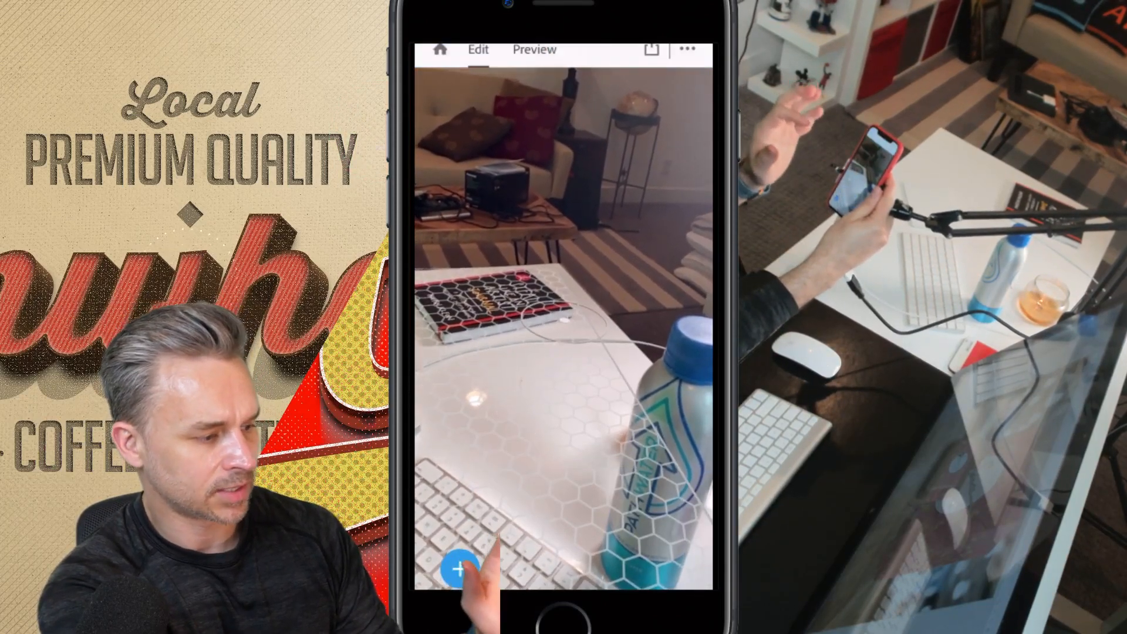
click(460, 569)
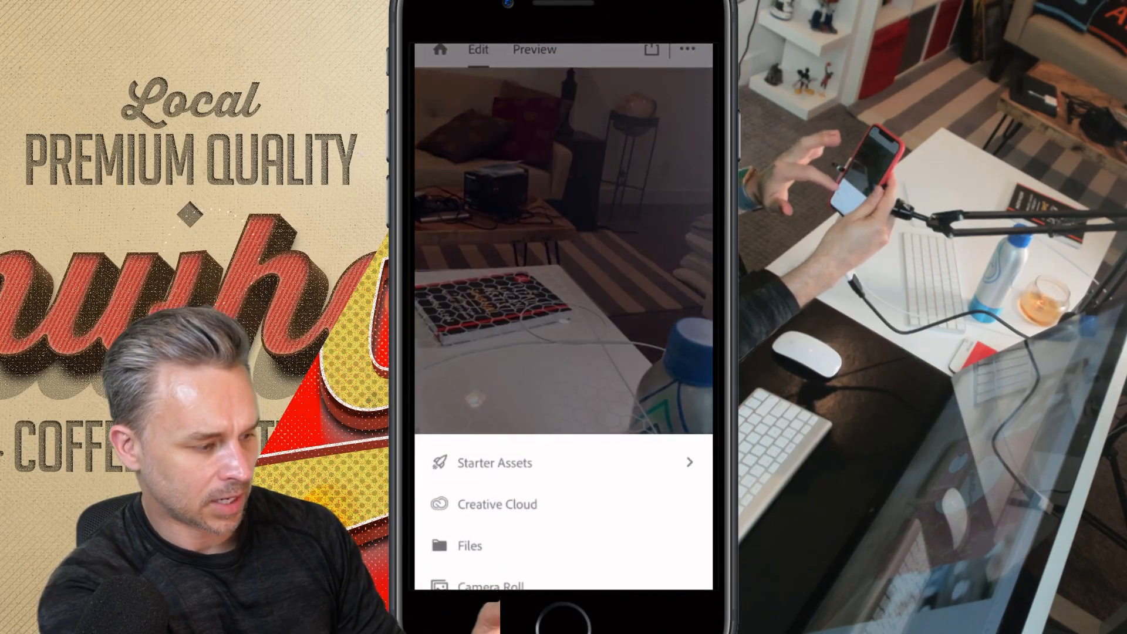
click(497, 504)
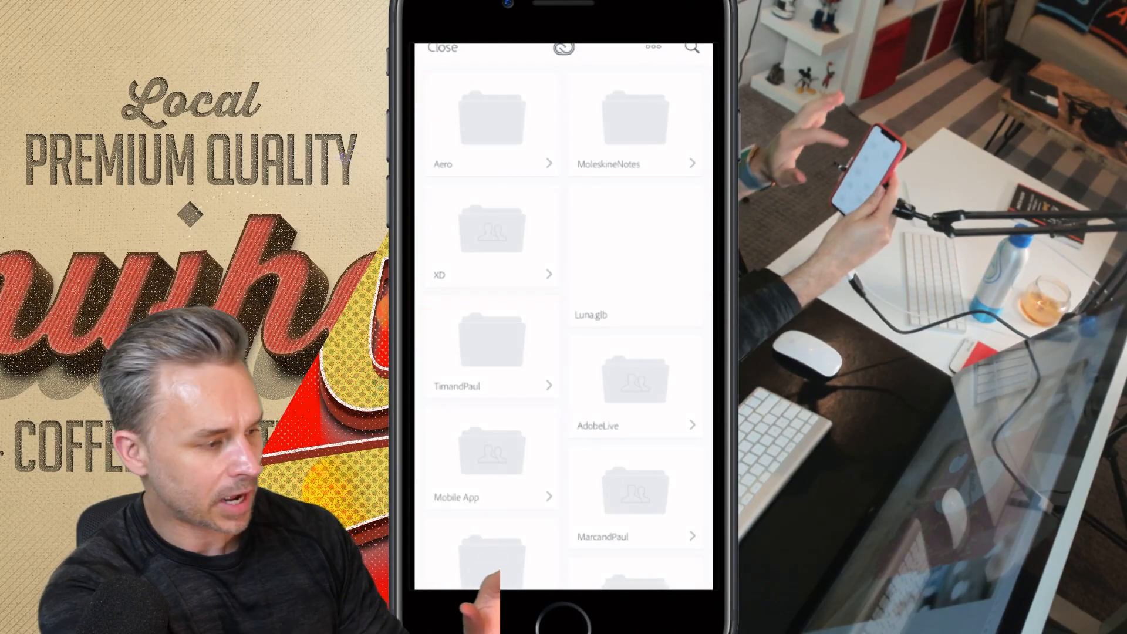
click(492, 123)
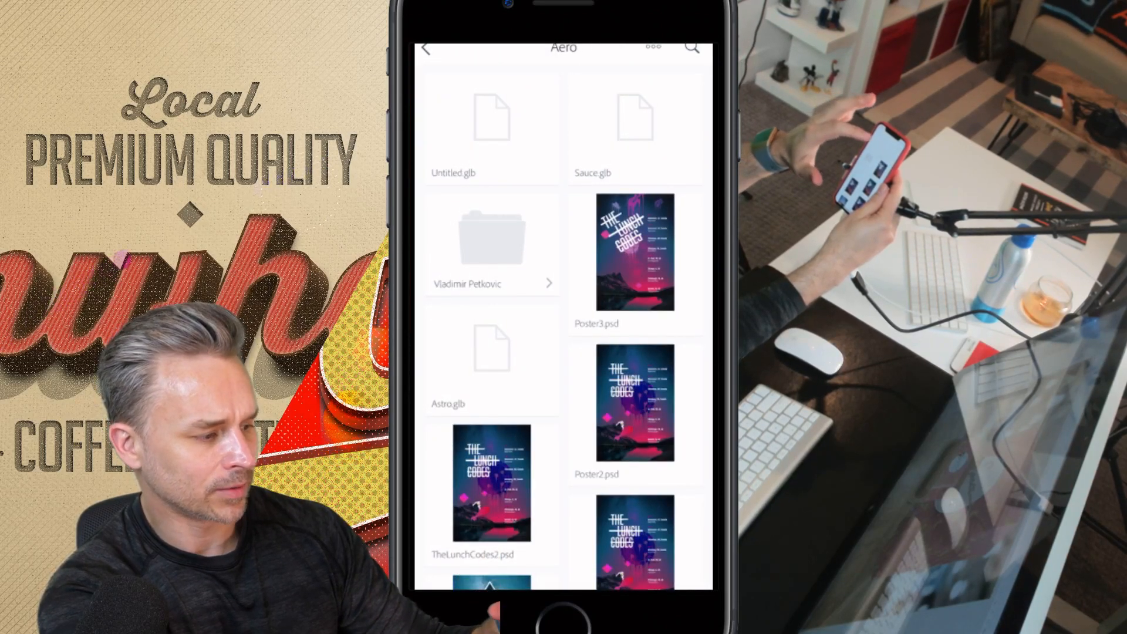
click(492, 124)
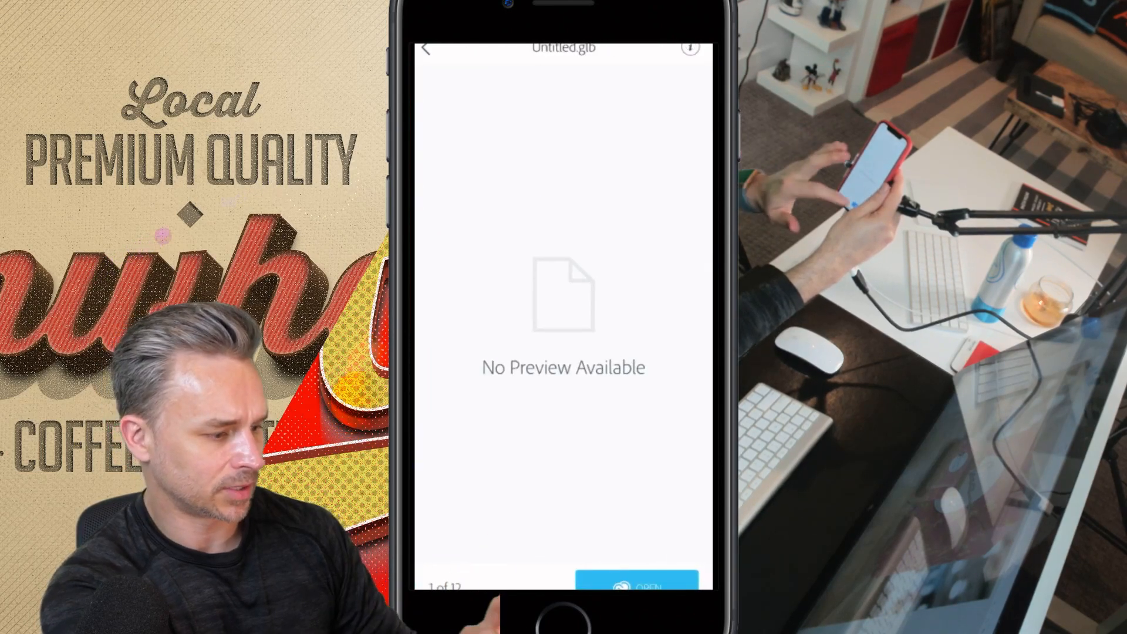
click(636, 581)
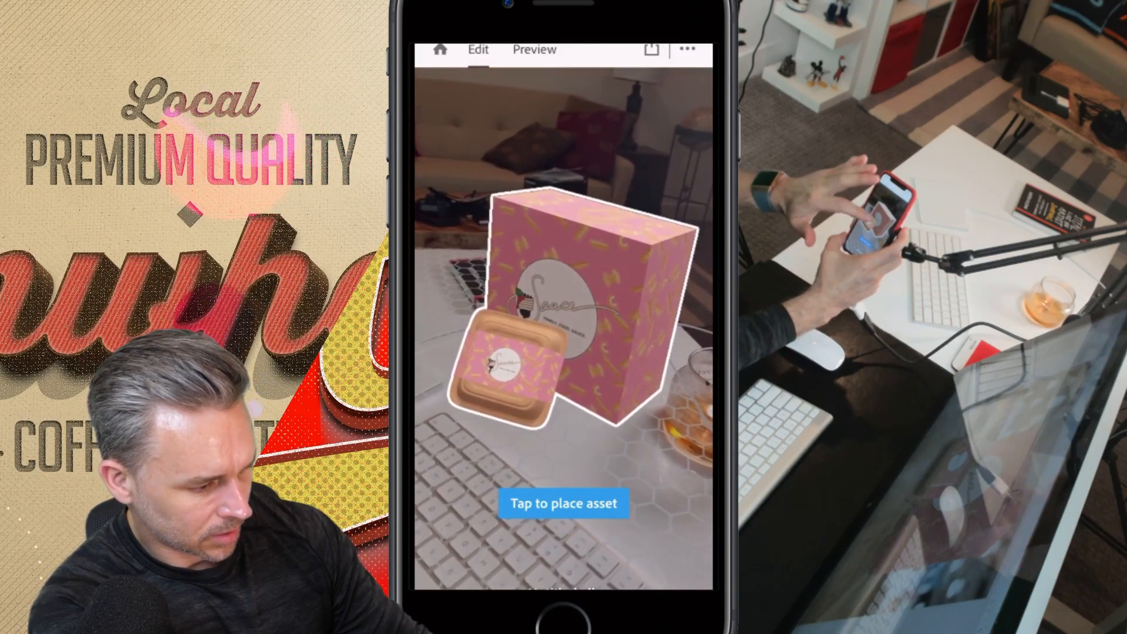
click(549, 328)
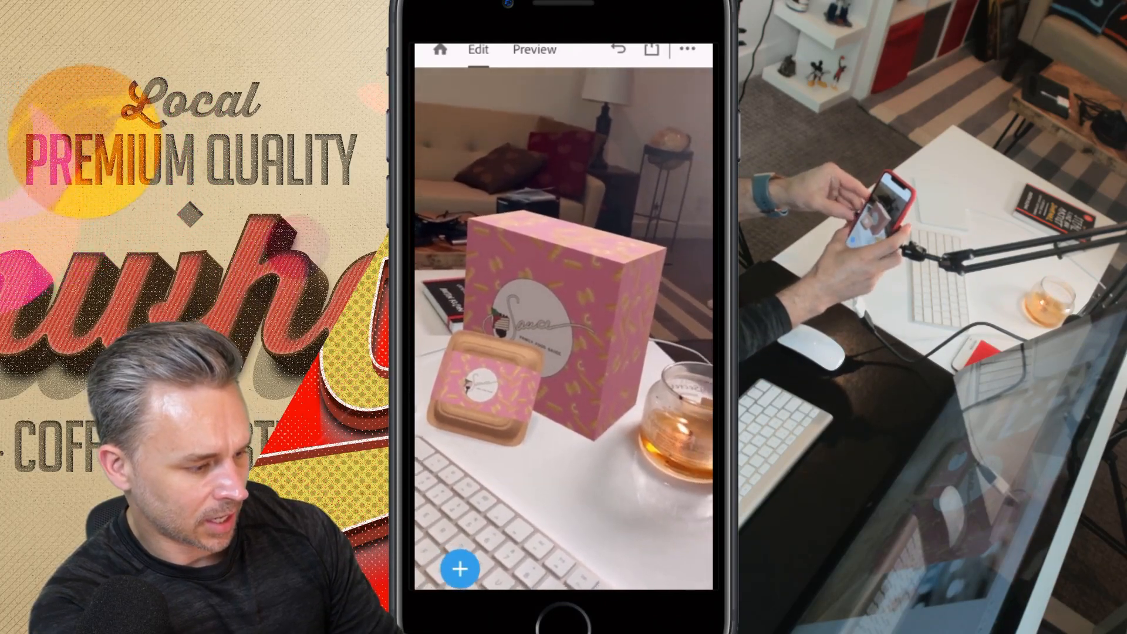
- Select the placed Untitled.glb packaging model and add a Start trigger to its behavior
click(552, 305)
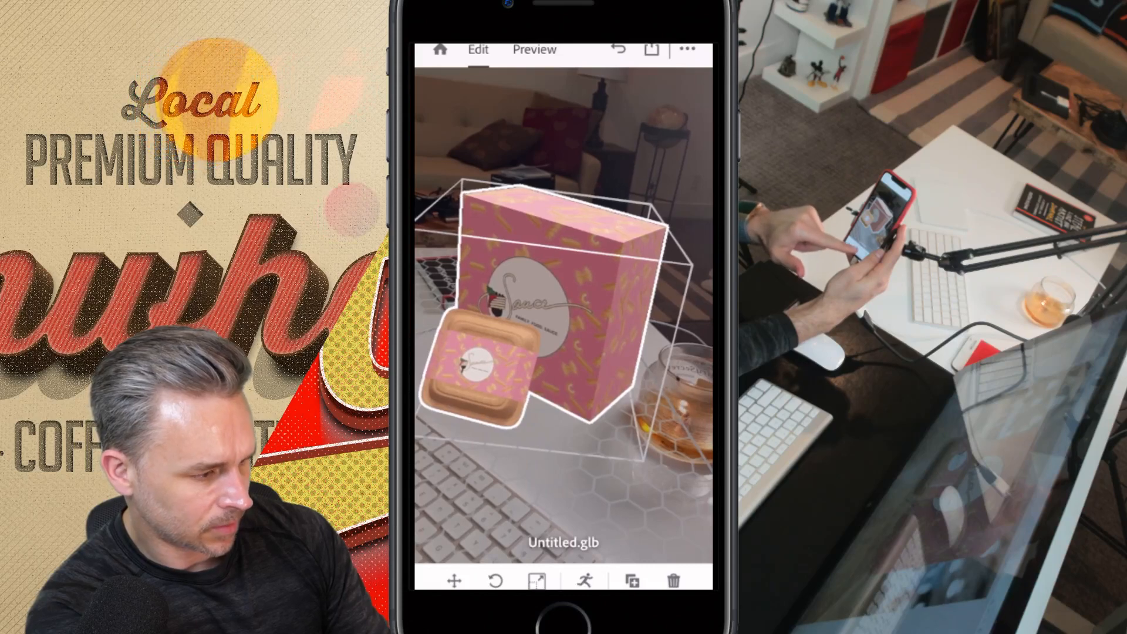
click(585, 581)
click(464, 425)
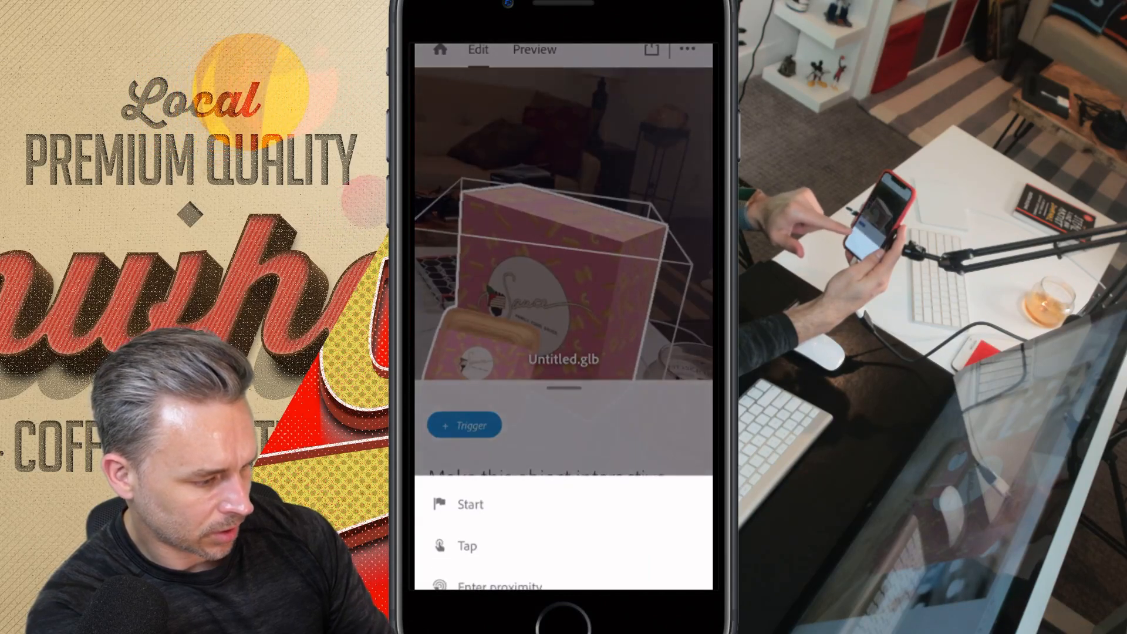
click(464, 508)
click(509, 421)
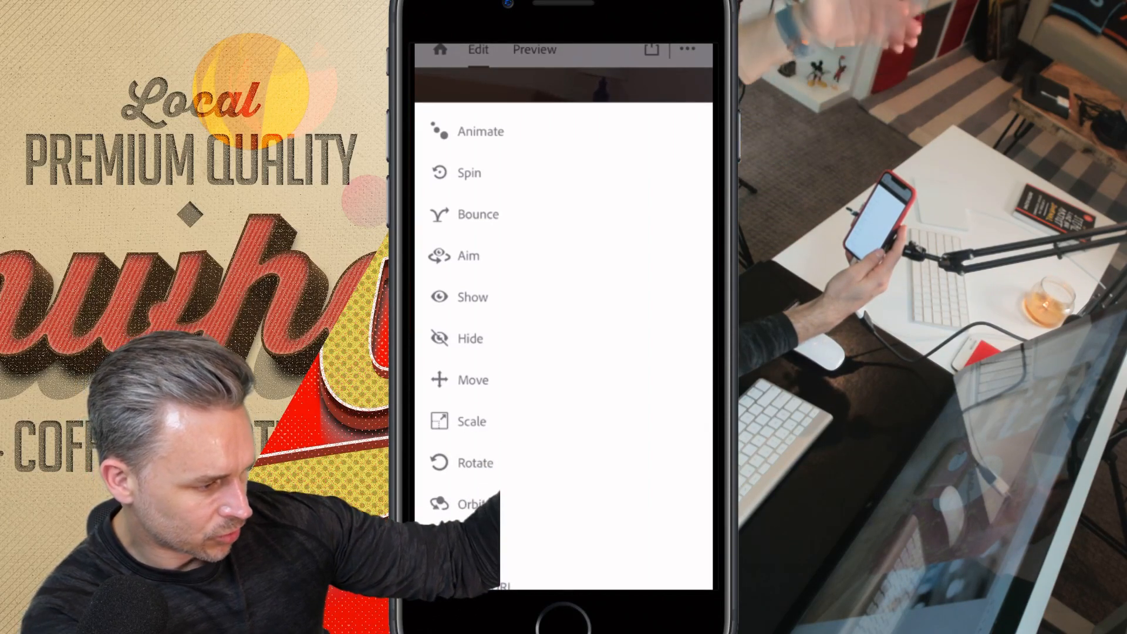
click(480, 131)
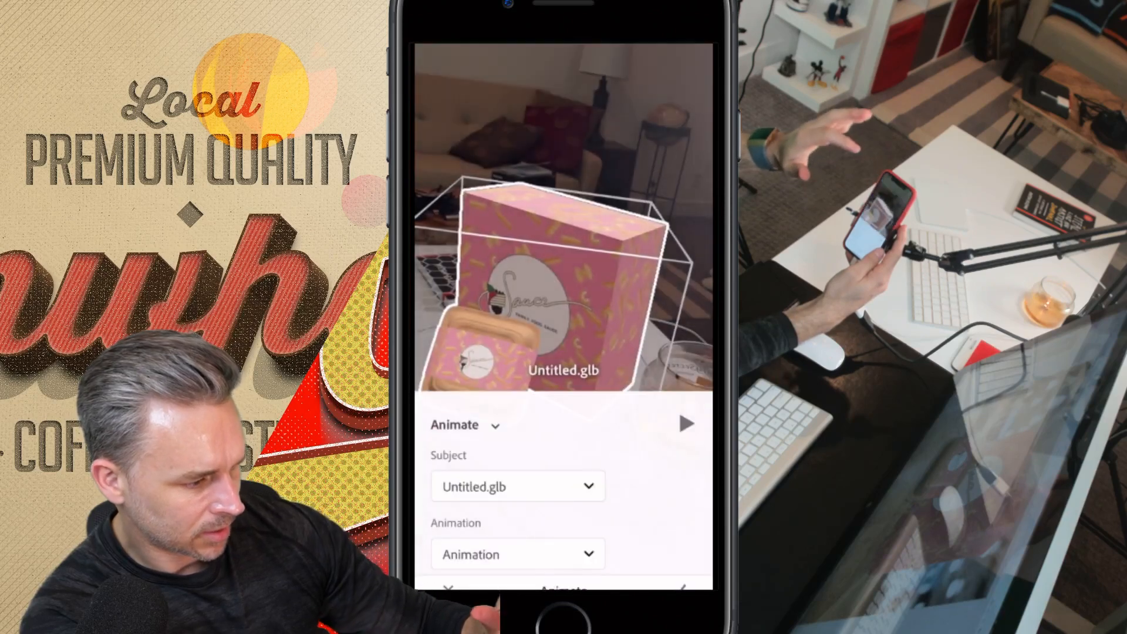
scroll(563, 499, down, 2)
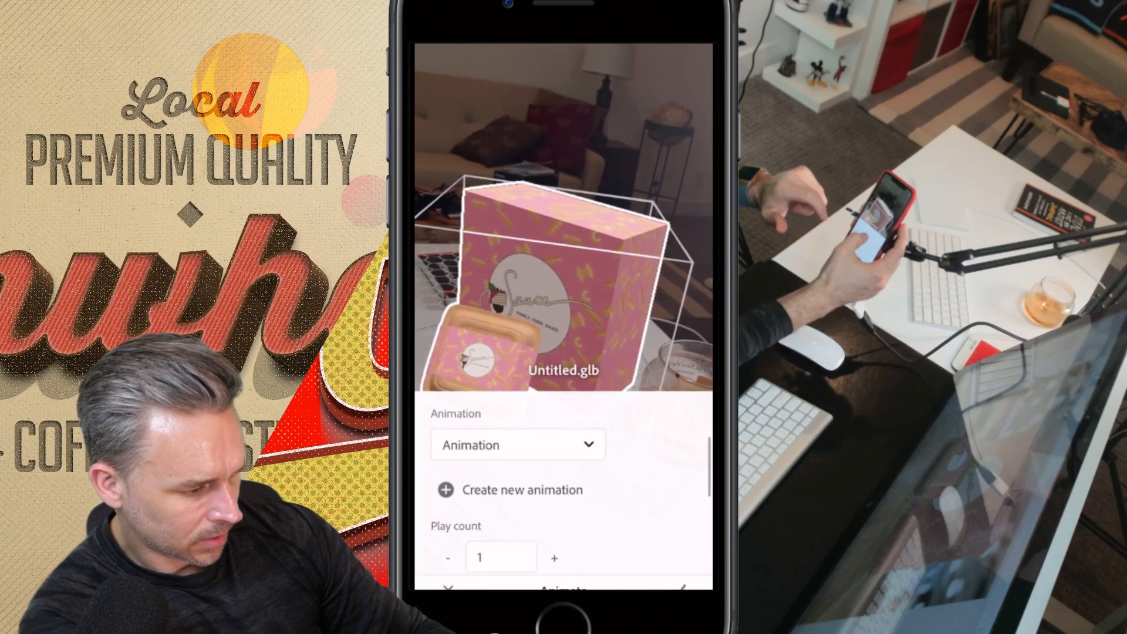
scroll(563, 499, down, 1)
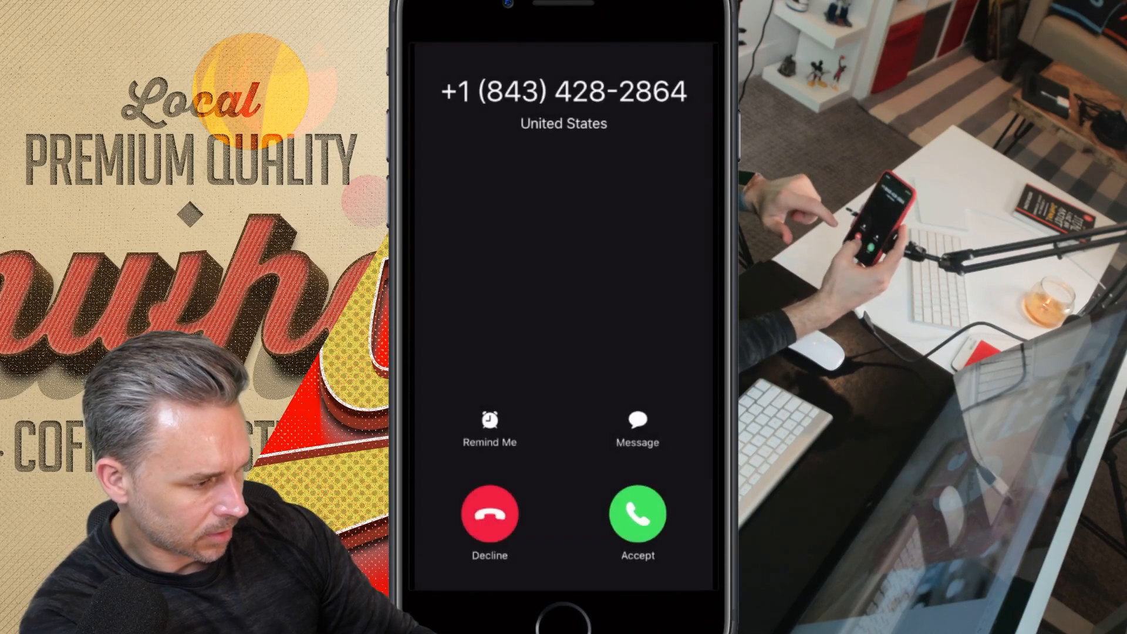
click(490, 514)
scroll(563, 499, up, 3)
click(448, 588)
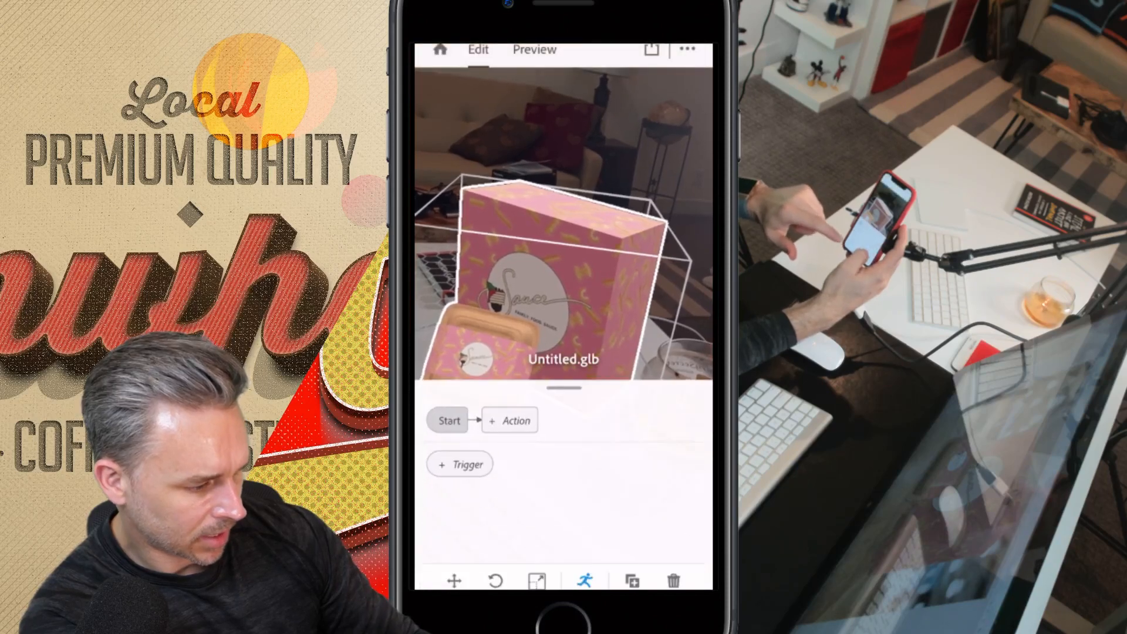
- Add a Rotate action for Untitled.glb to the Start trigger
click(509, 420)
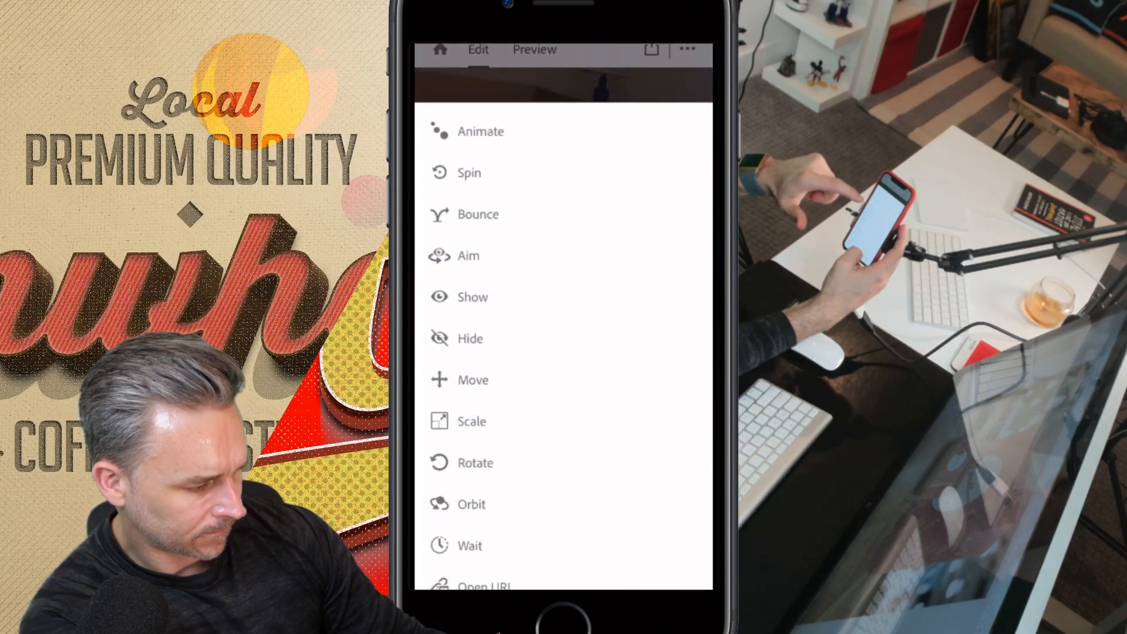
click(474, 462)
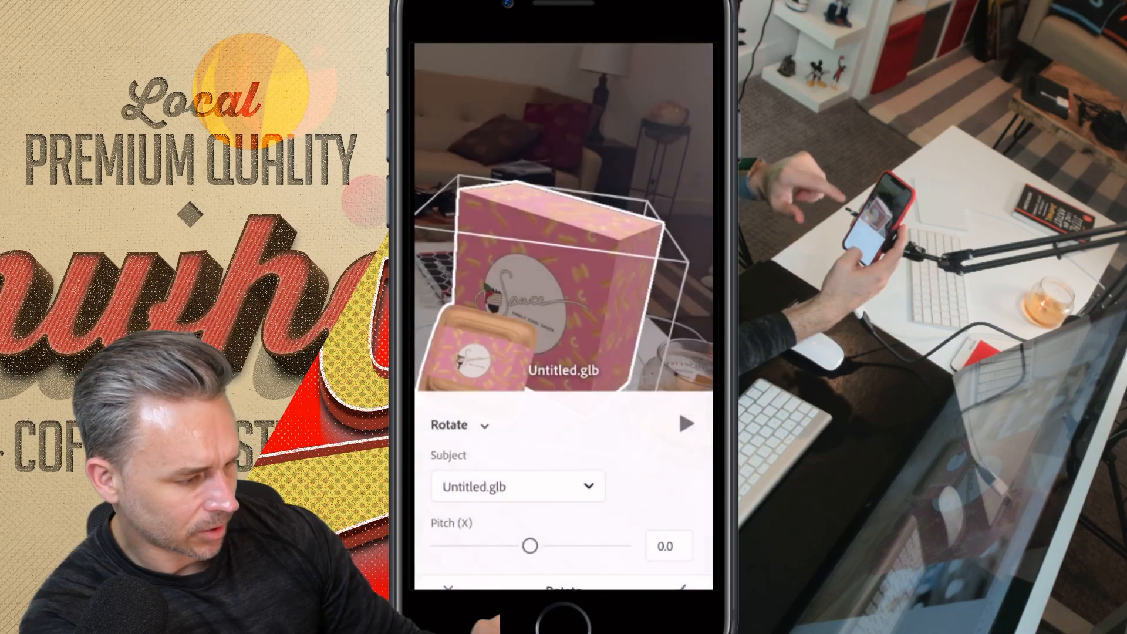
scroll(563, 499, down, 3)
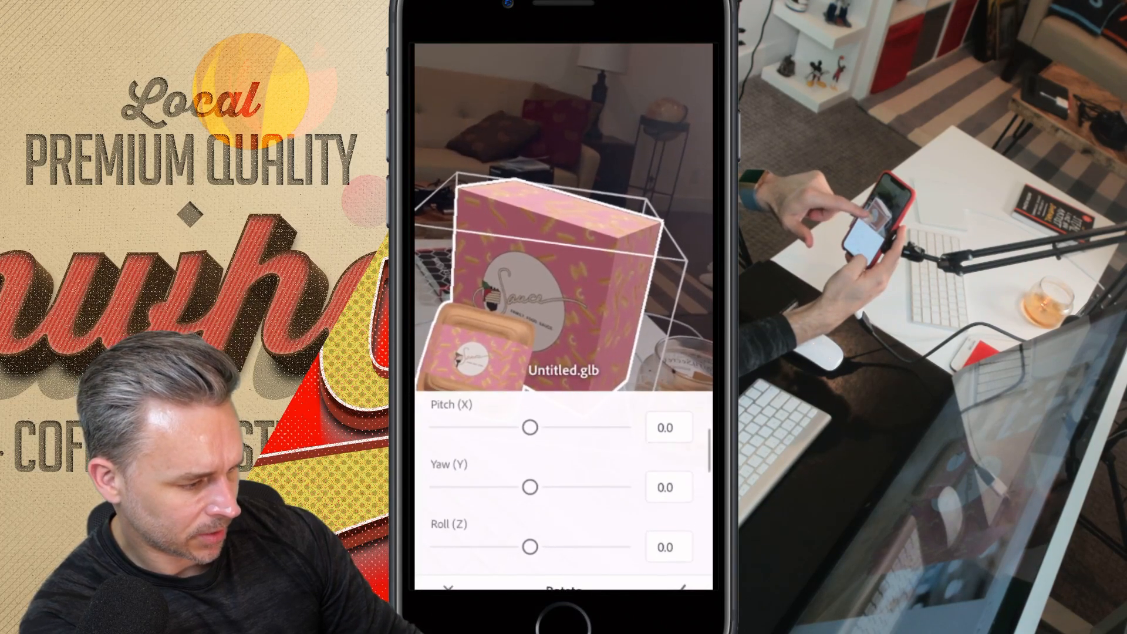
scroll(563, 499, up, 1)
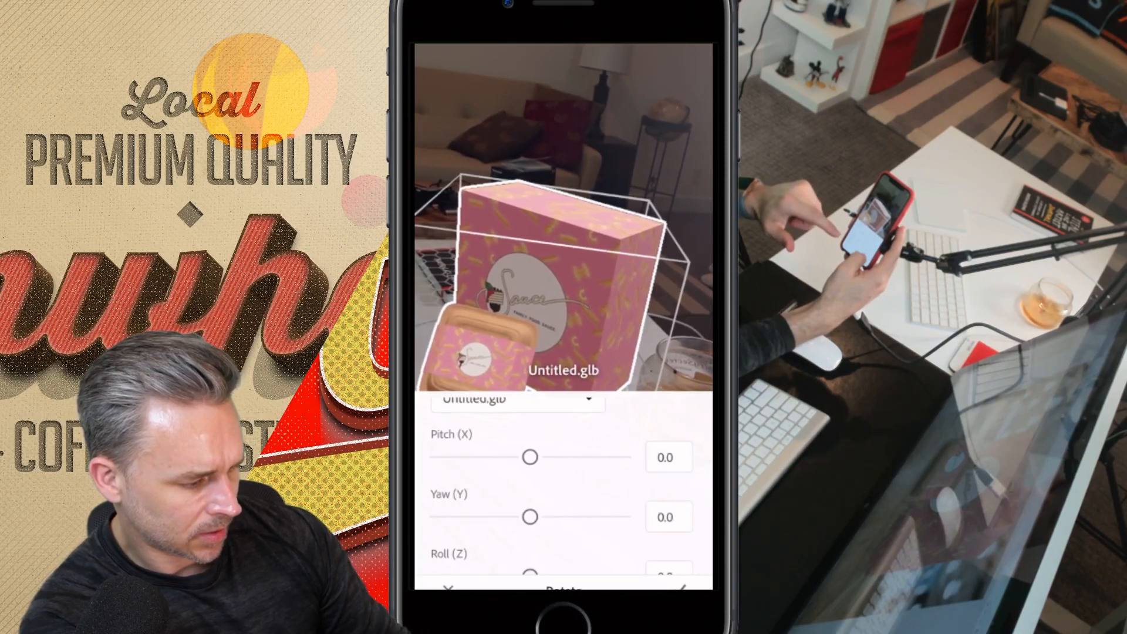
- Try different Pitch (X) amounts for the Rotate action and reset the pitch to 0
drag(530, 457, 623, 456)
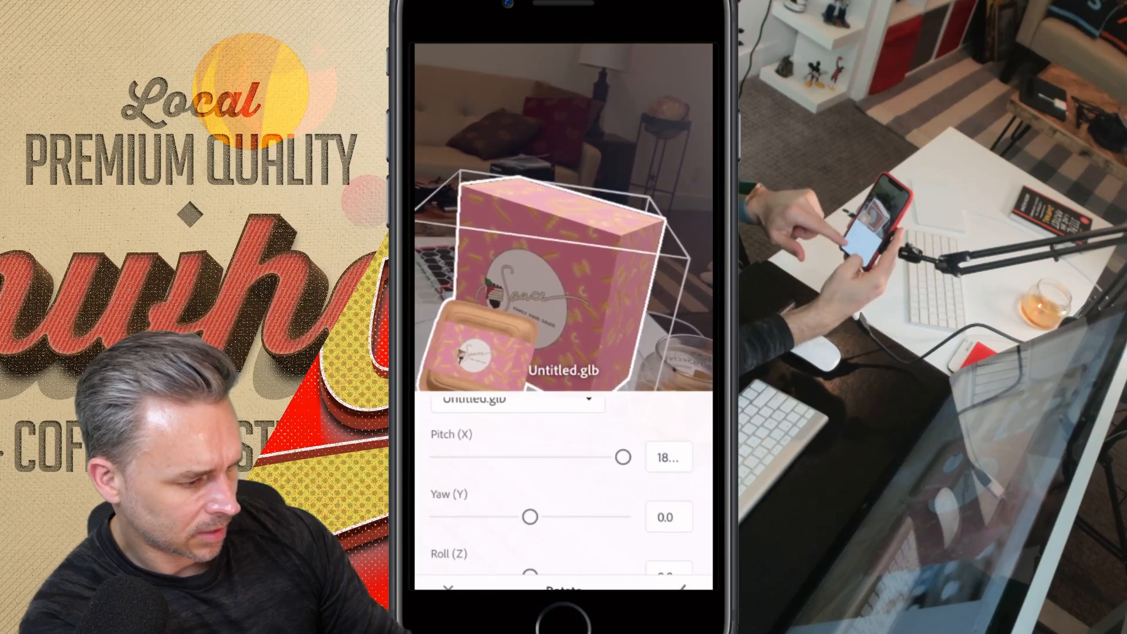
scroll(563, 487, up, 3)
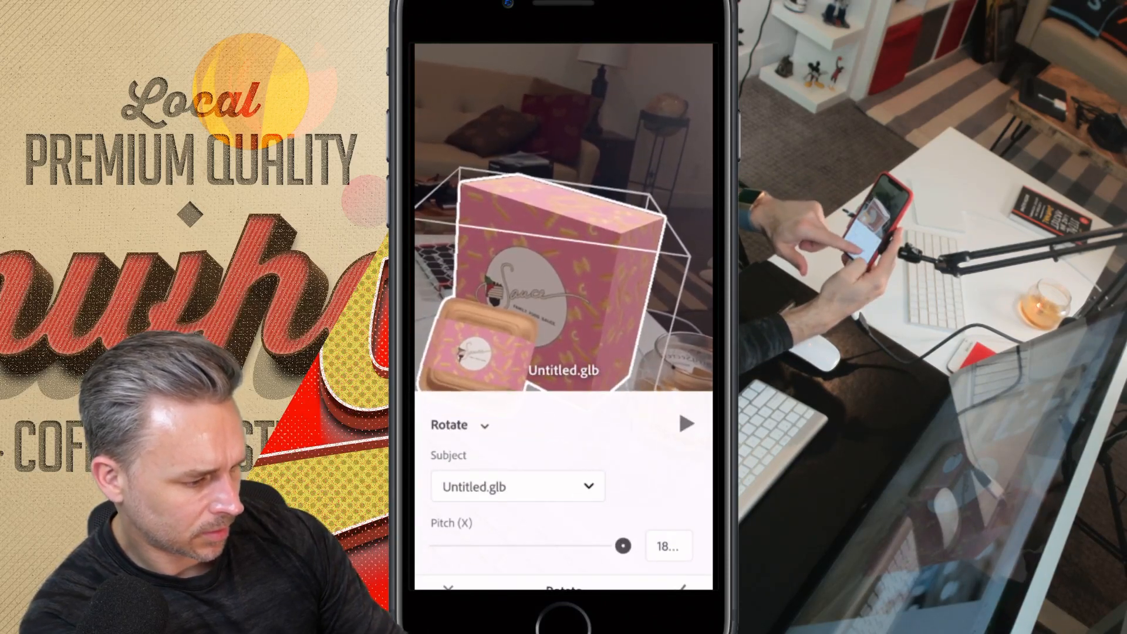
drag(616, 546, 545, 546)
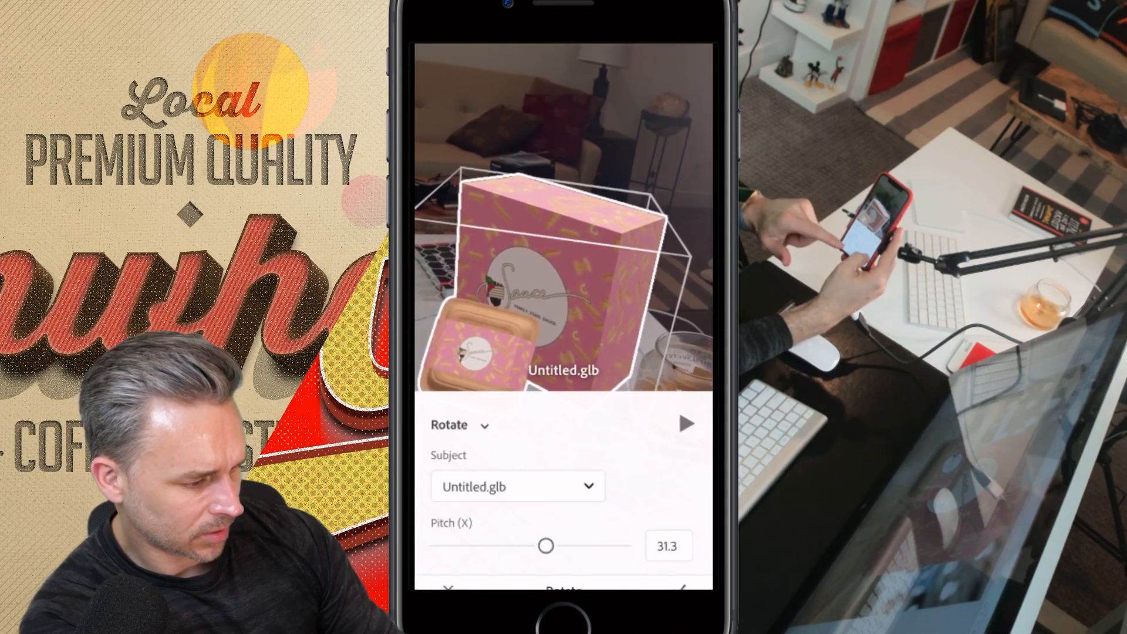
click(669, 546)
text(0)
click(679, 354)
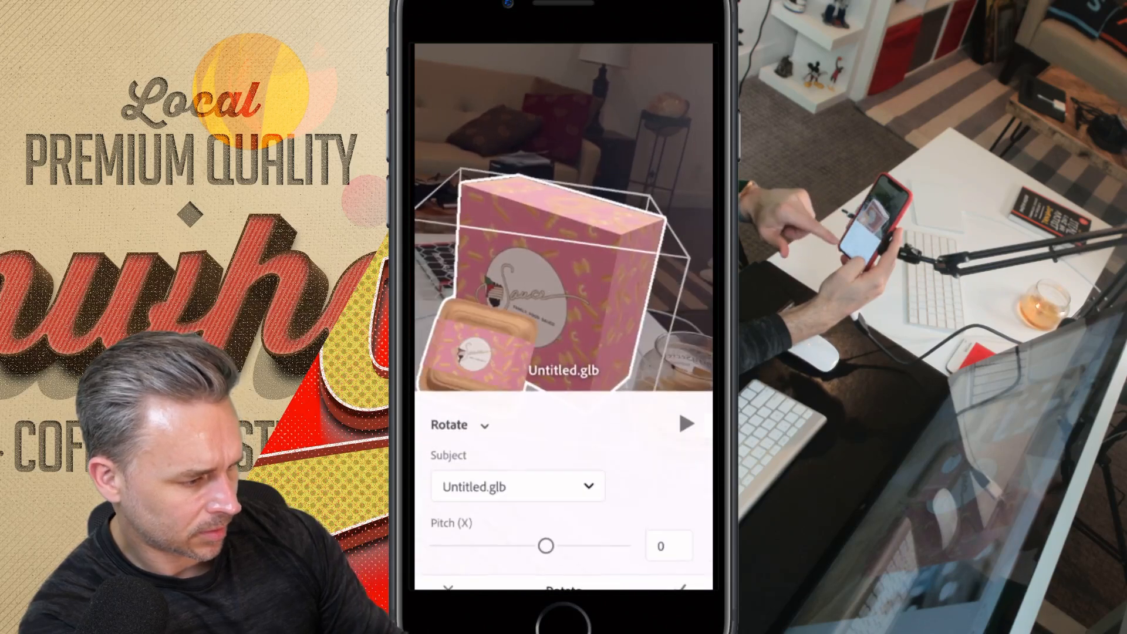
- Set the Rotate action's Yaw (Y) to its positive maximum
scroll(564, 493, down, 2)
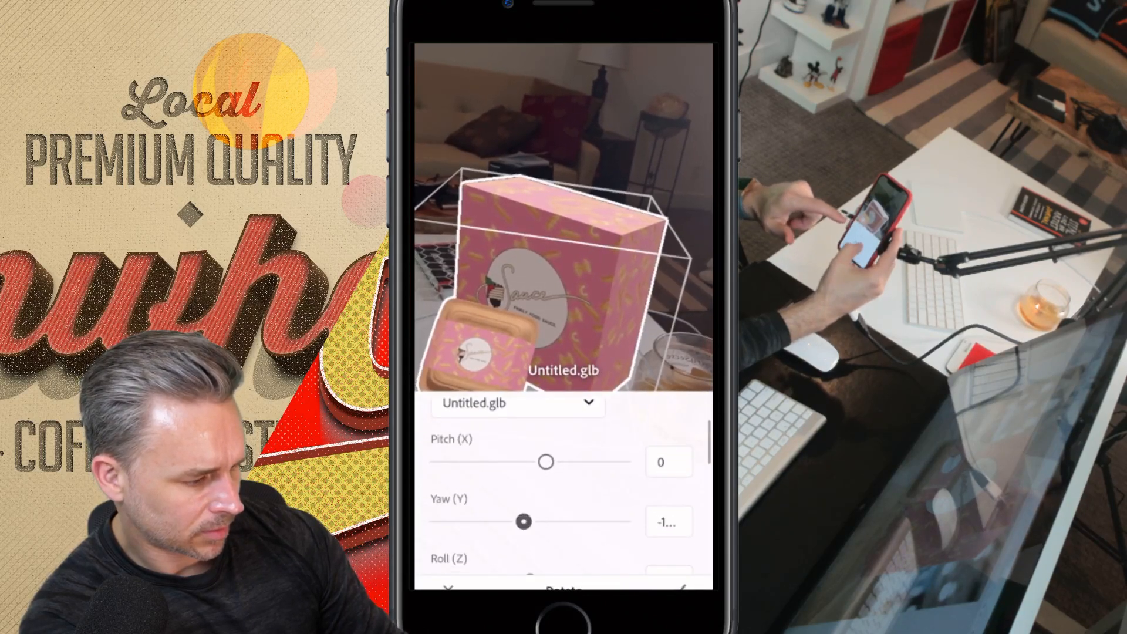
scroll(563, 493, up, 2)
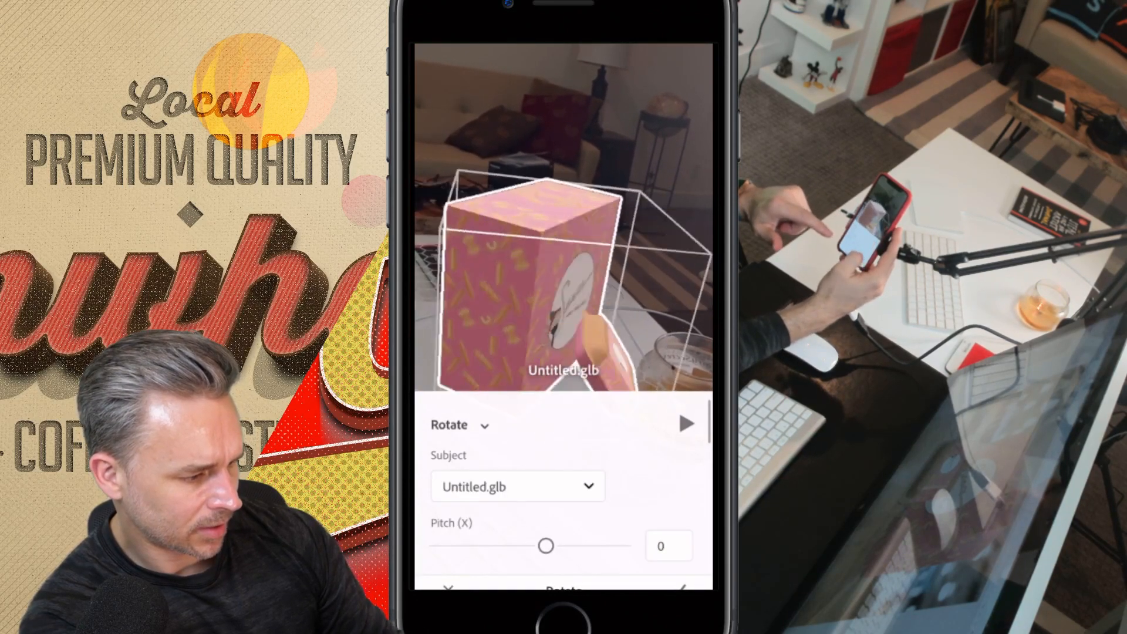
scroll(563, 484, down, 3)
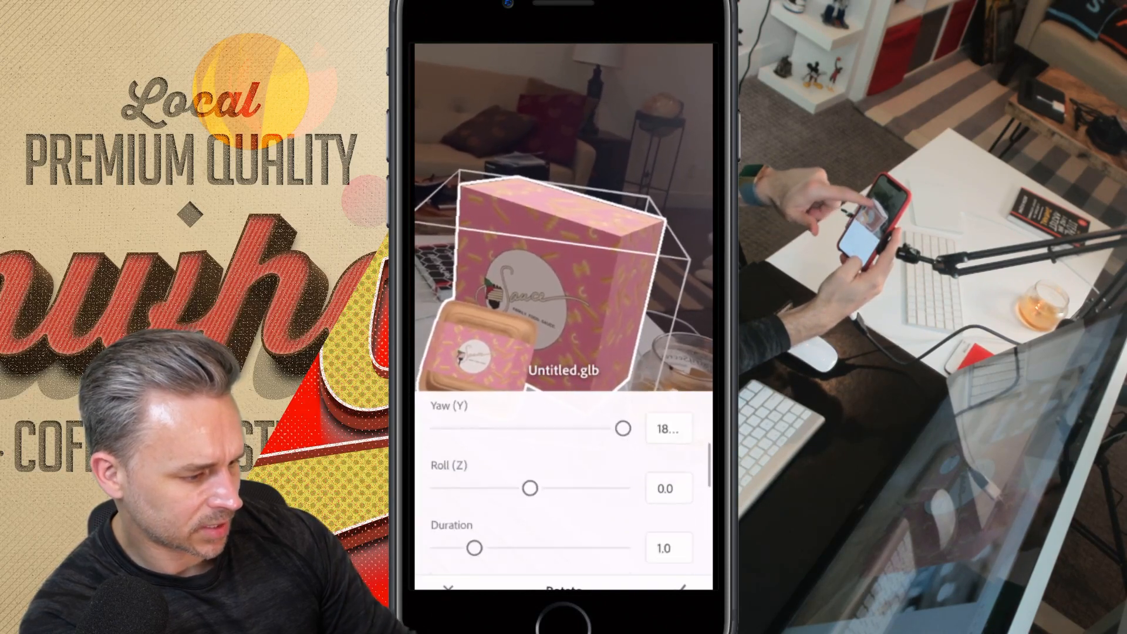
scroll(564, 485, up, 2)
scroll(564, 484, down, 2)
scroll(563, 484, down, 1)
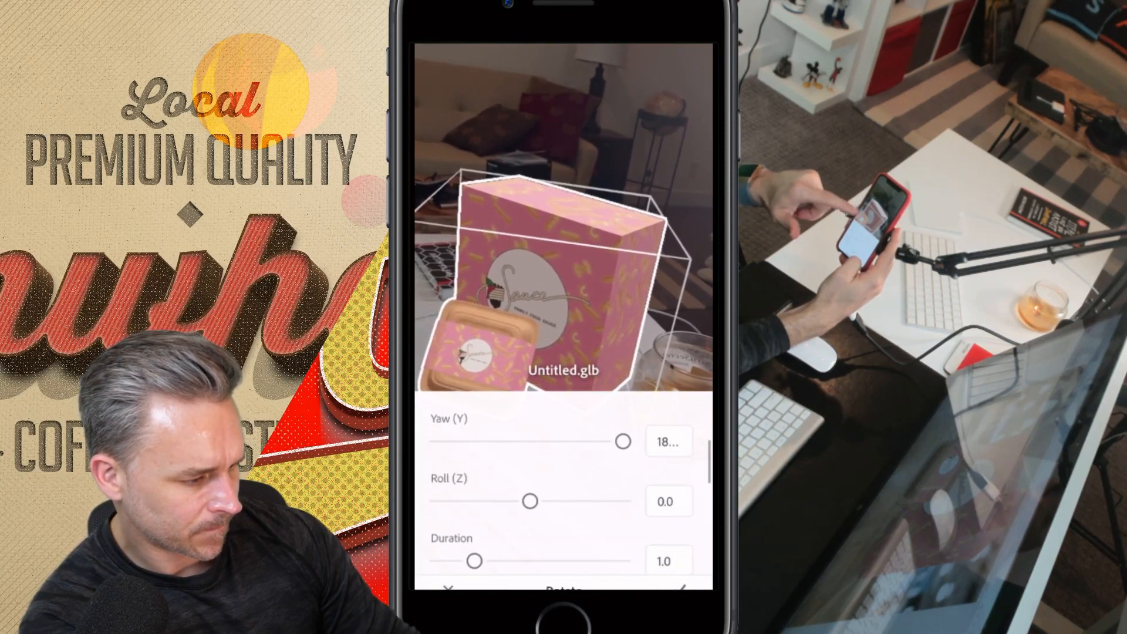
- Review the easing and play count options, lengthen the rotation's duration to about 3.5, and apply the Rotate action
scroll(563, 493, up, 3)
scroll(564, 484, down, 5)
scroll(563, 484, up, 1)
scroll(564, 484, down, 2)
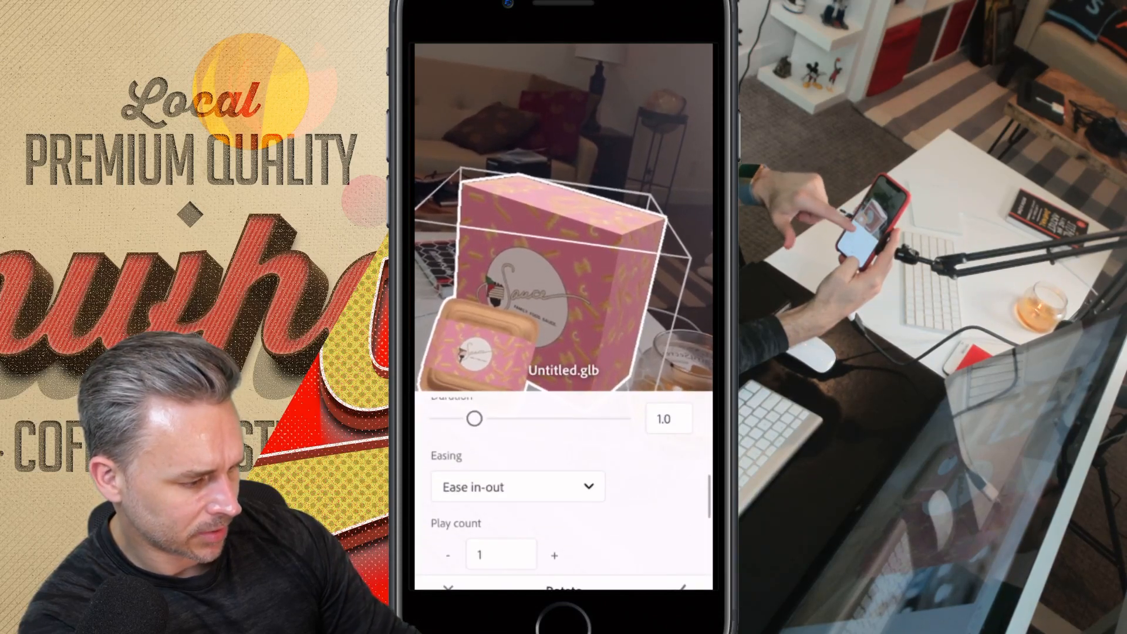
scroll(563, 484, down, 3)
scroll(564, 484, down, 2)
scroll(563, 484, up, 1)
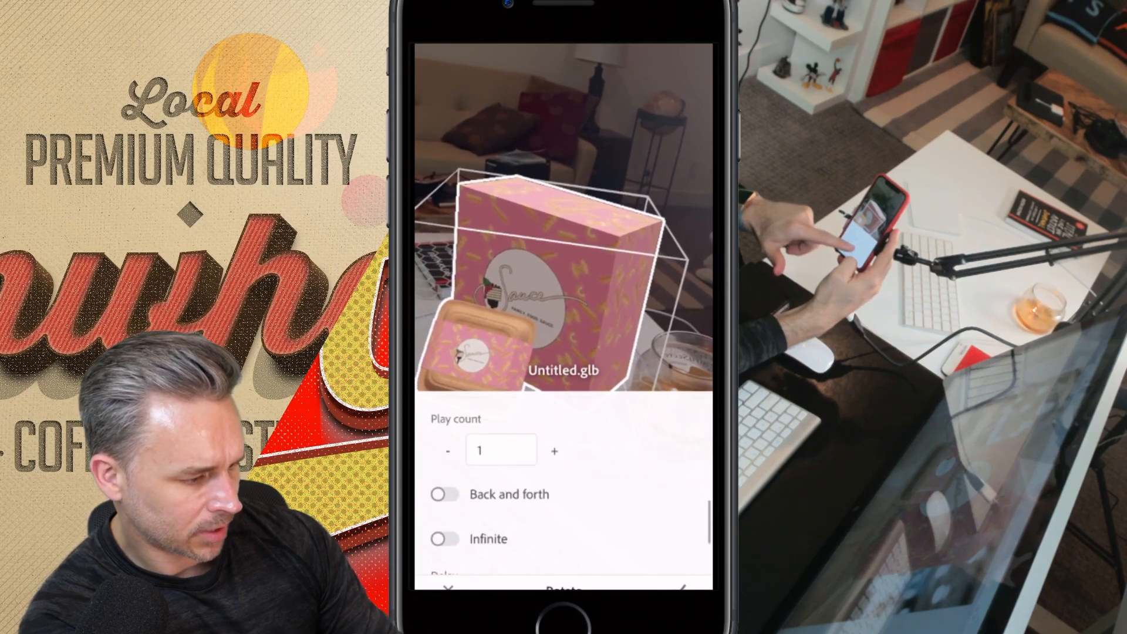
scroll(563, 484, up, 3)
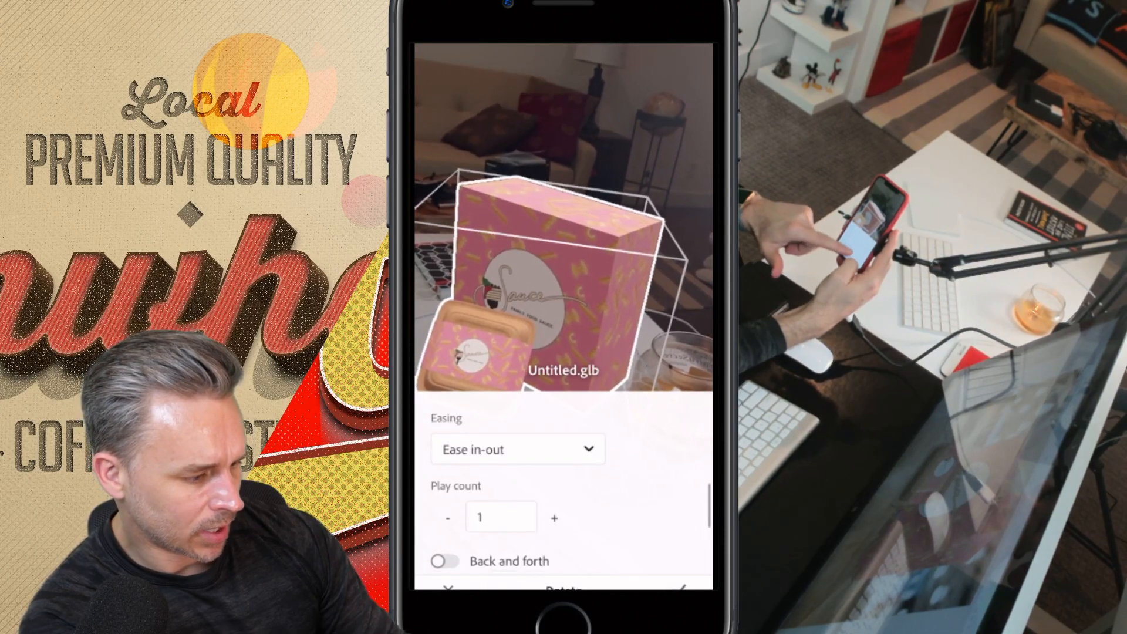
scroll(563, 484, down, 1)
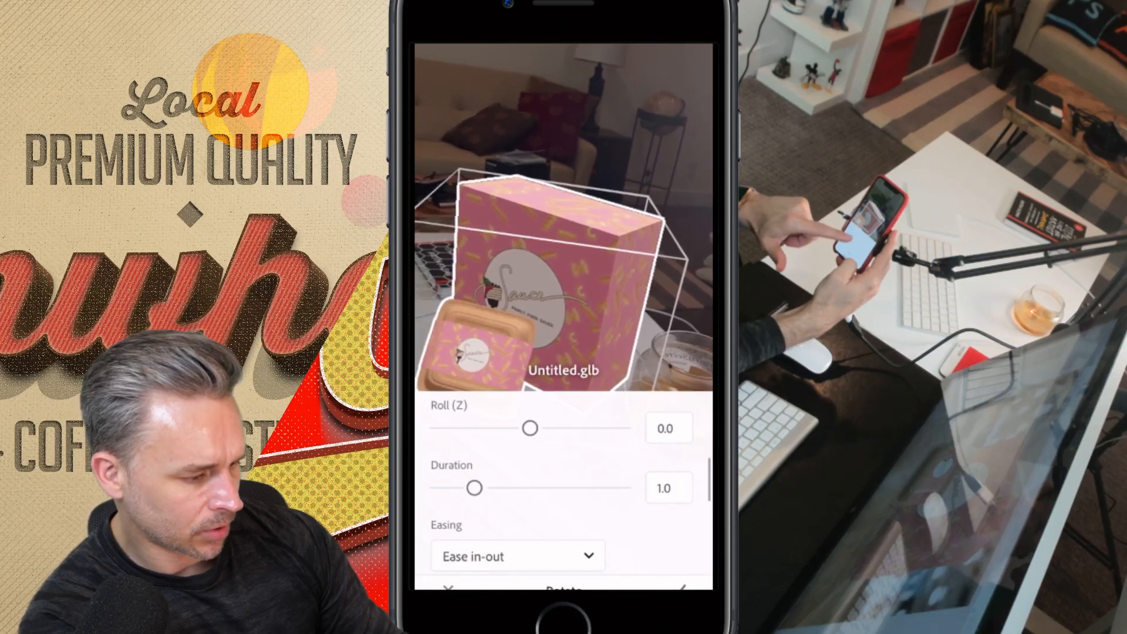
drag(474, 488, 466, 488)
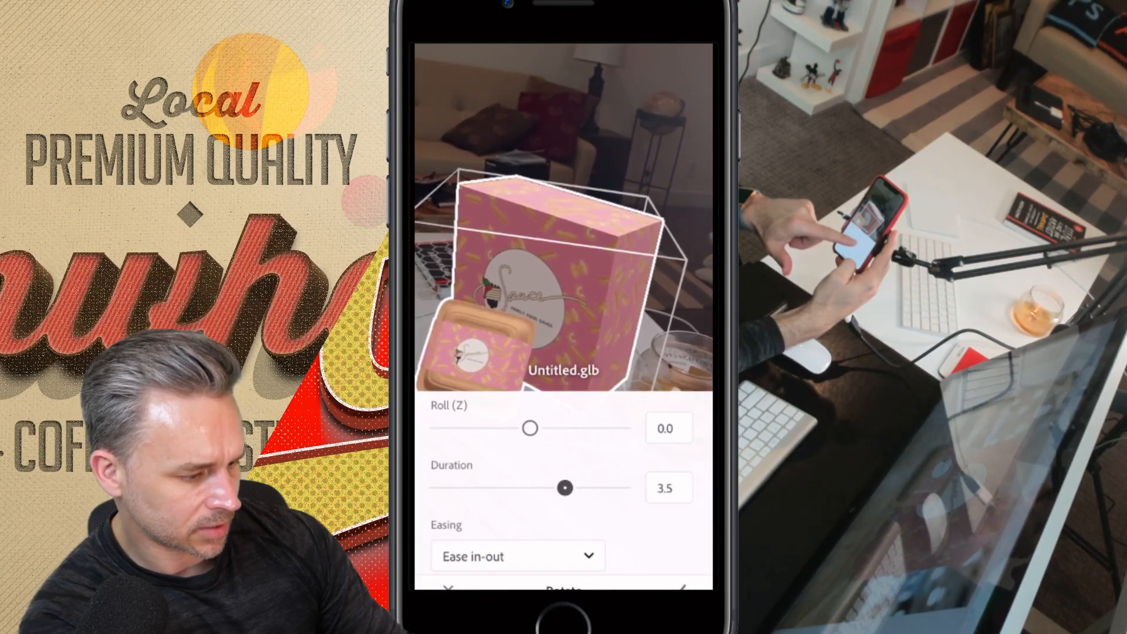
drag(565, 488, 550, 488)
click(680, 587)
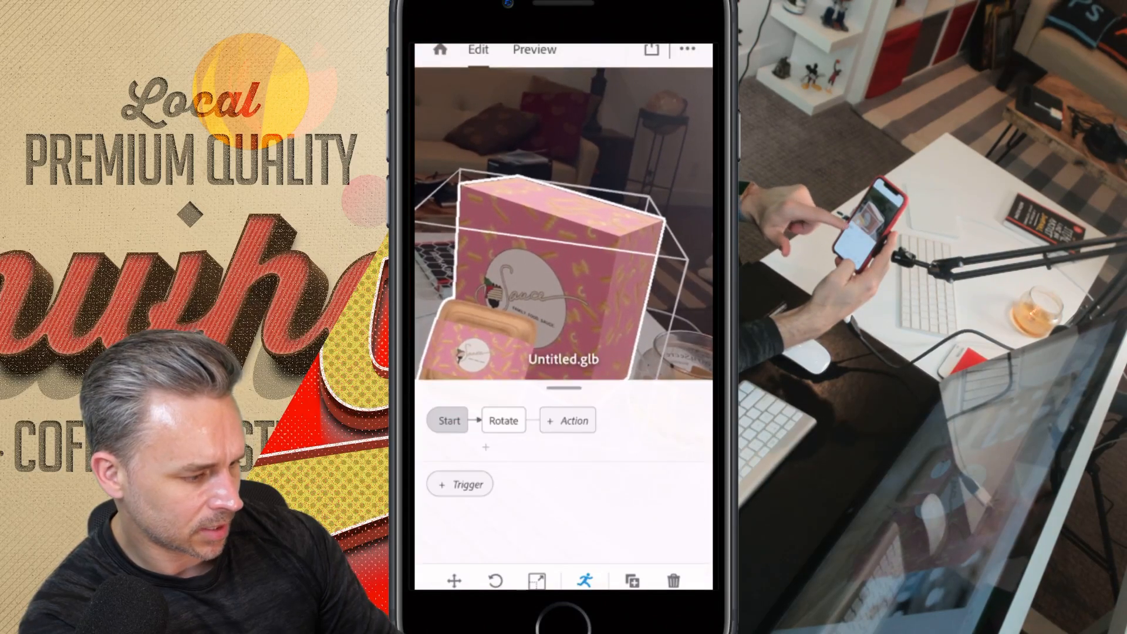
- Change the trigger of the rotation sequence from Start to Tap and apply it
click(449, 420)
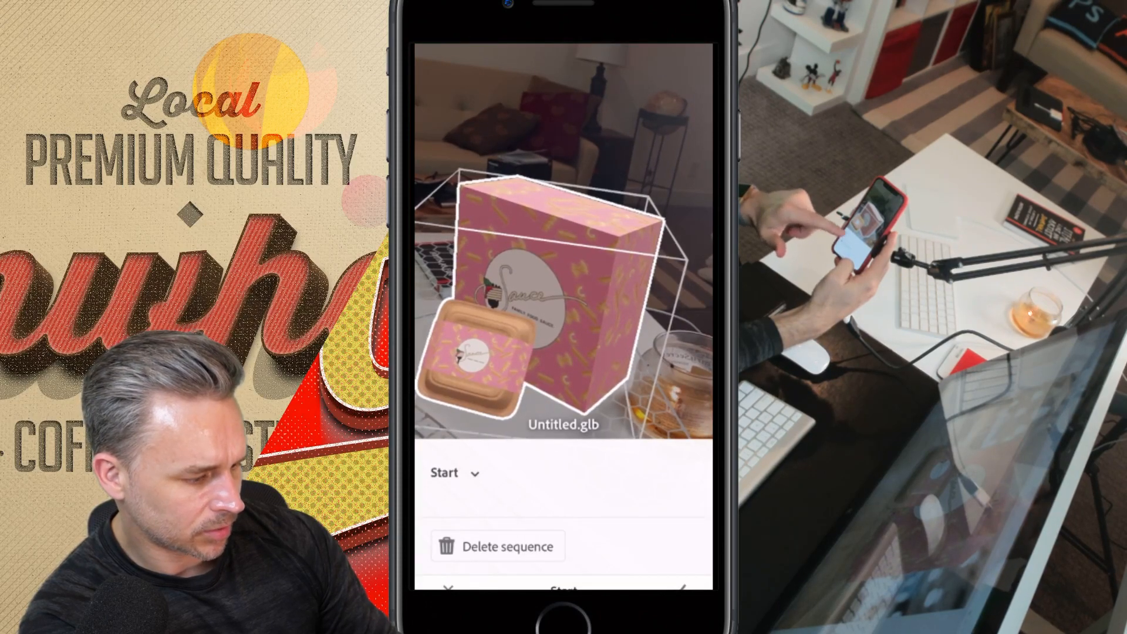
click(455, 473)
click(471, 505)
click(455, 472)
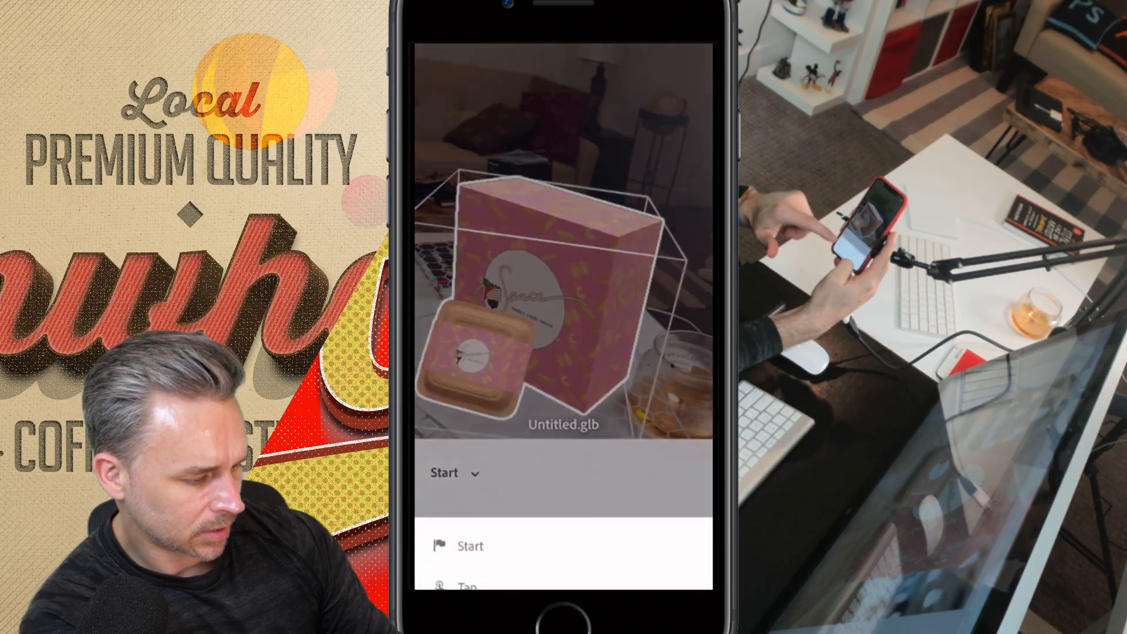
click(467, 544)
click(681, 587)
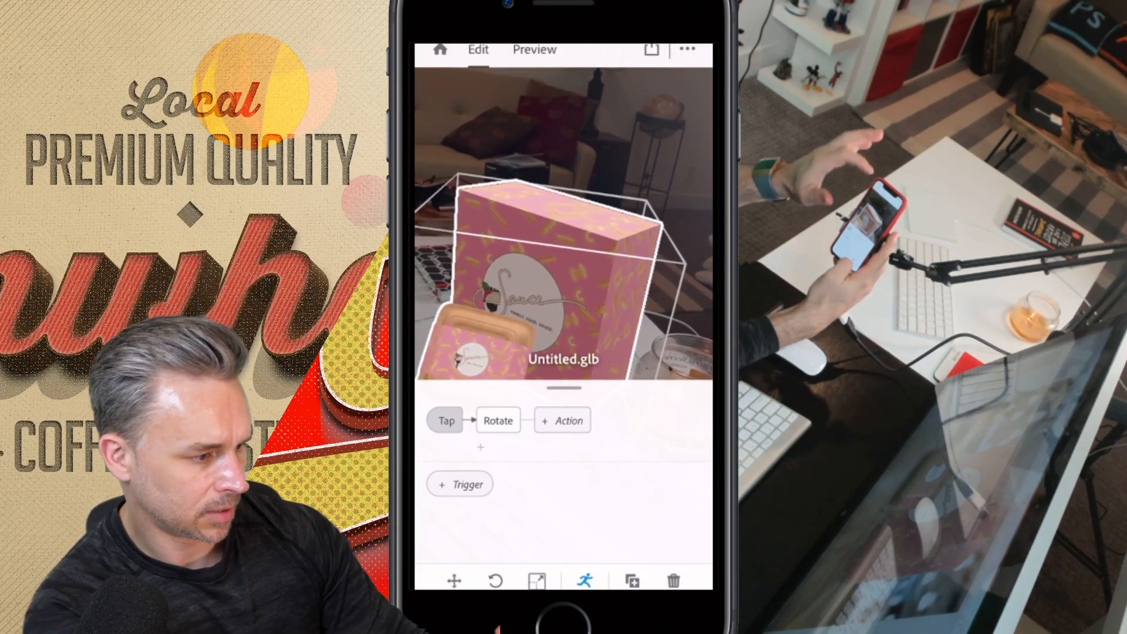
- Preview the interactive packaging scene and create a share link for the cloud document
click(535, 50)
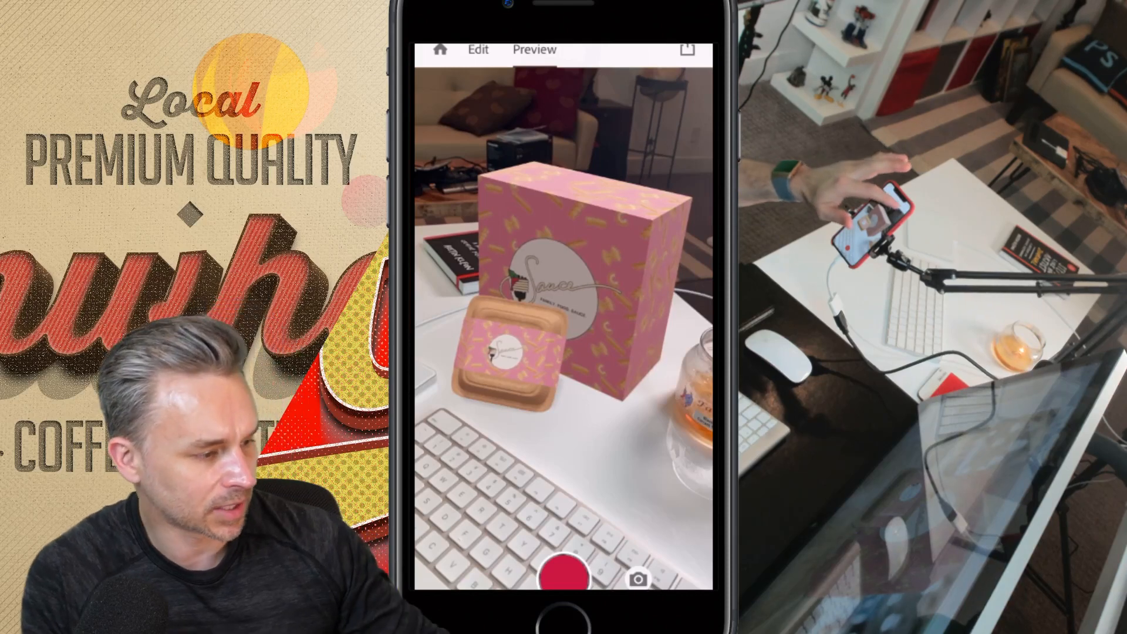
click(688, 50)
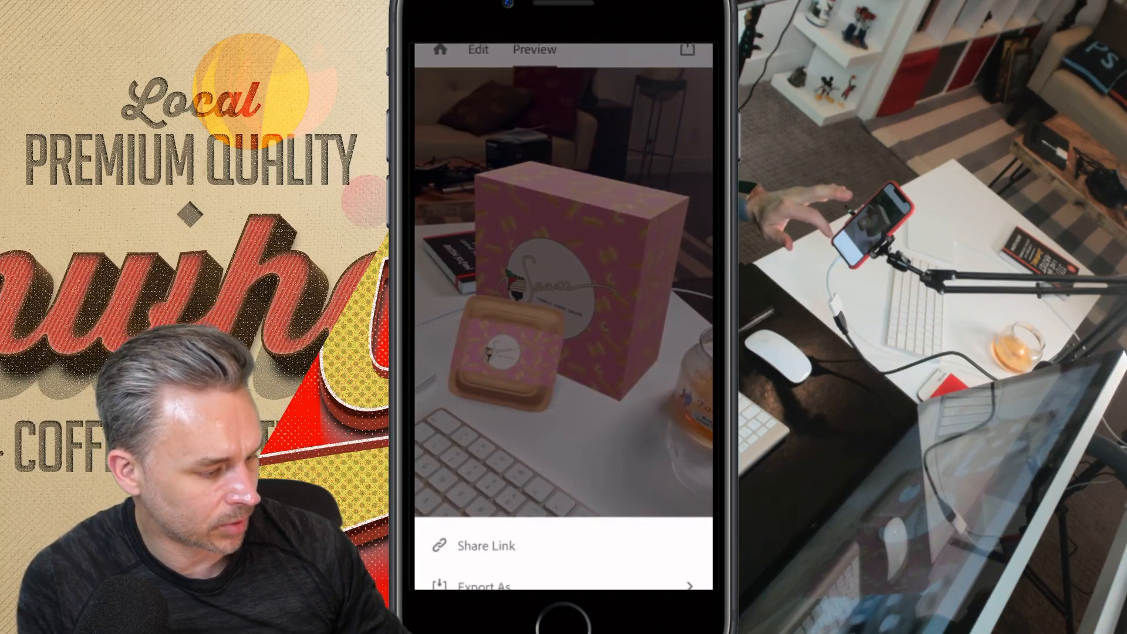
click(486, 546)
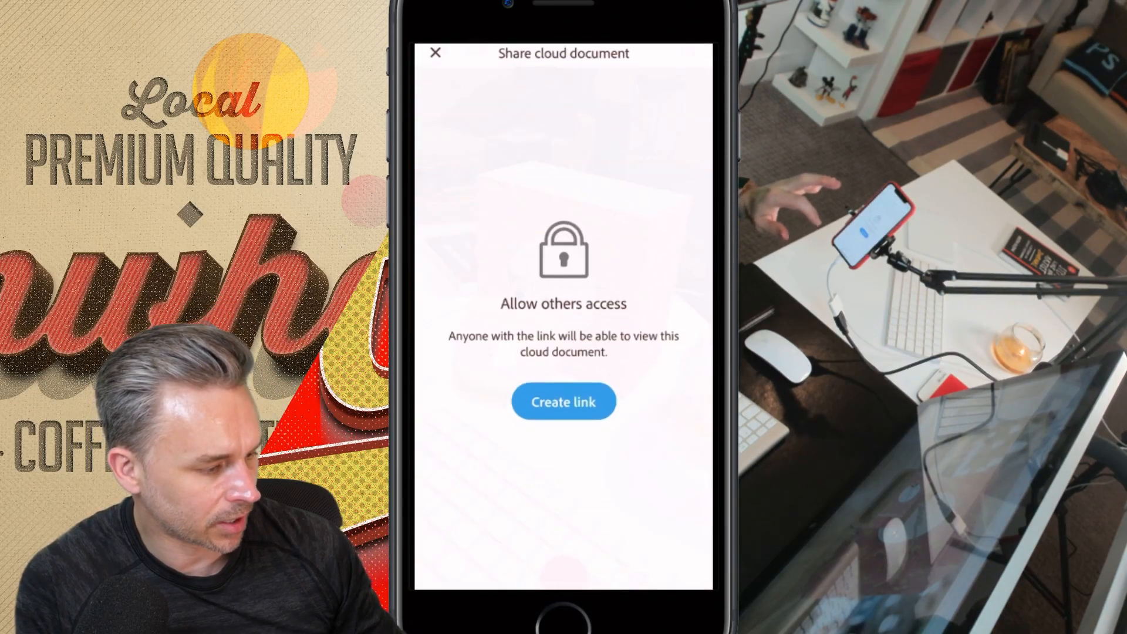
click(564, 399)
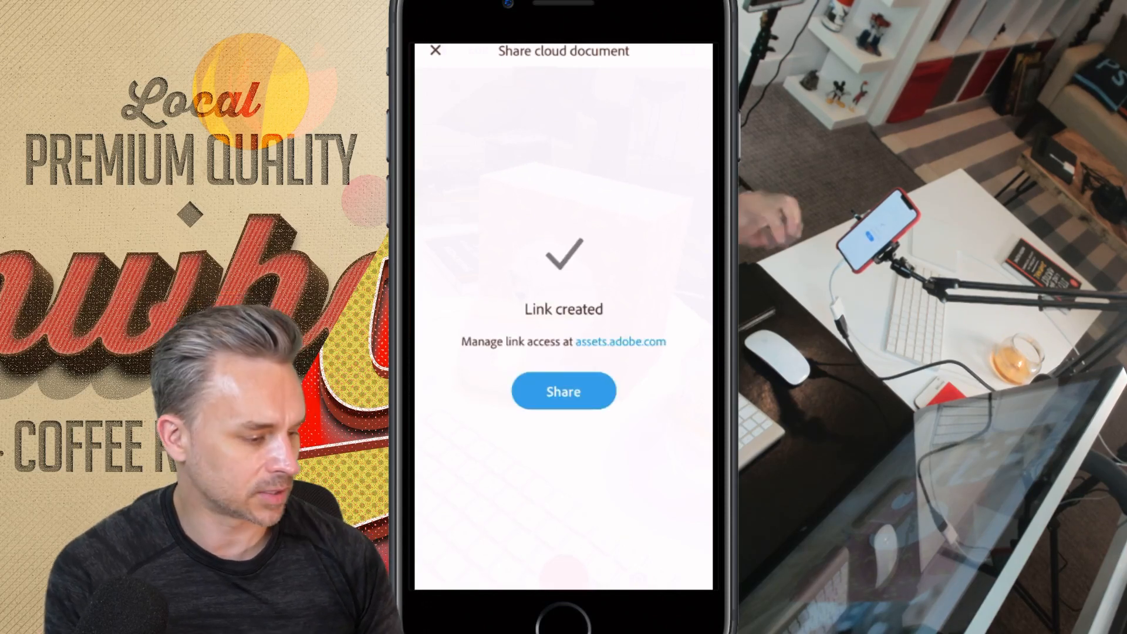
click(435, 51)
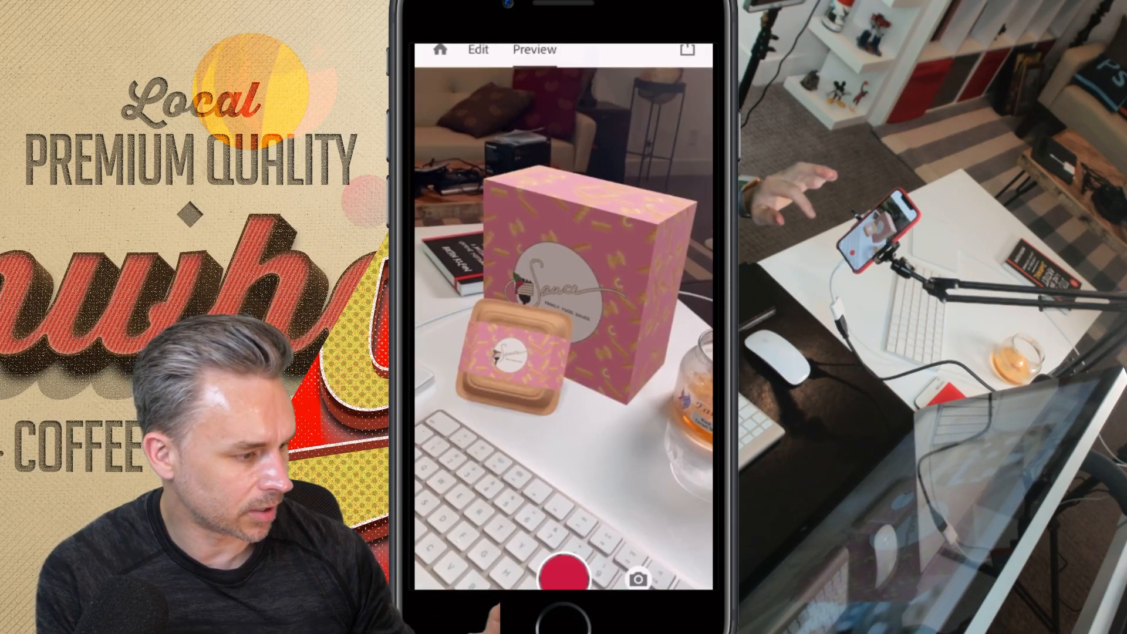
click(563, 574)
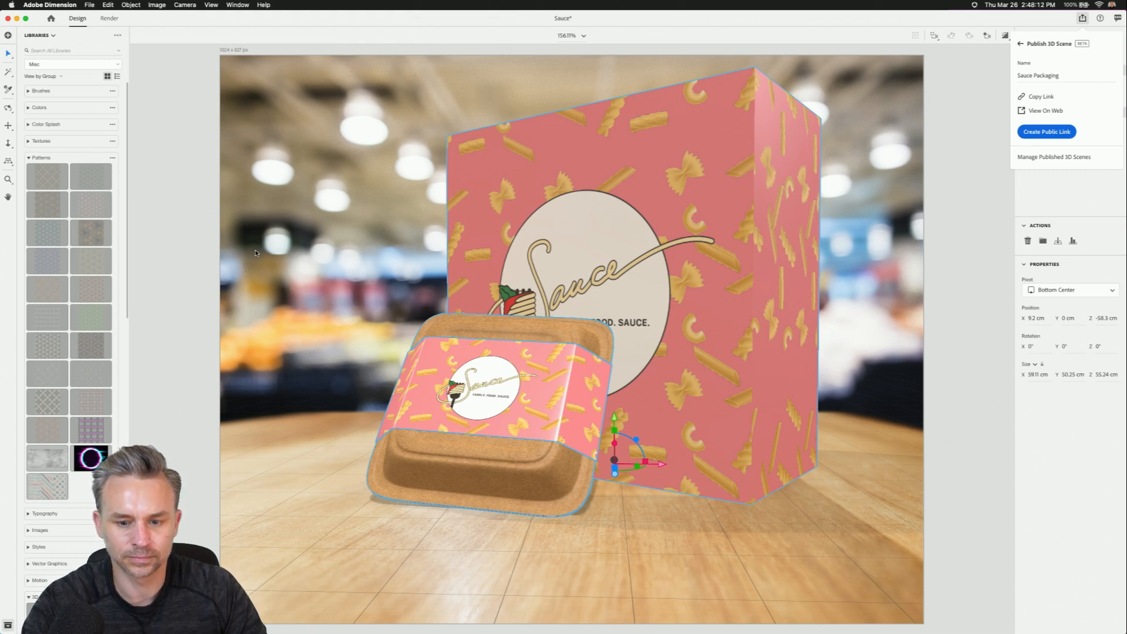
- View the published Sauce Packaging scene on the web, orbit the packaging to inspect it, and select the page's web address
click(1042, 133)
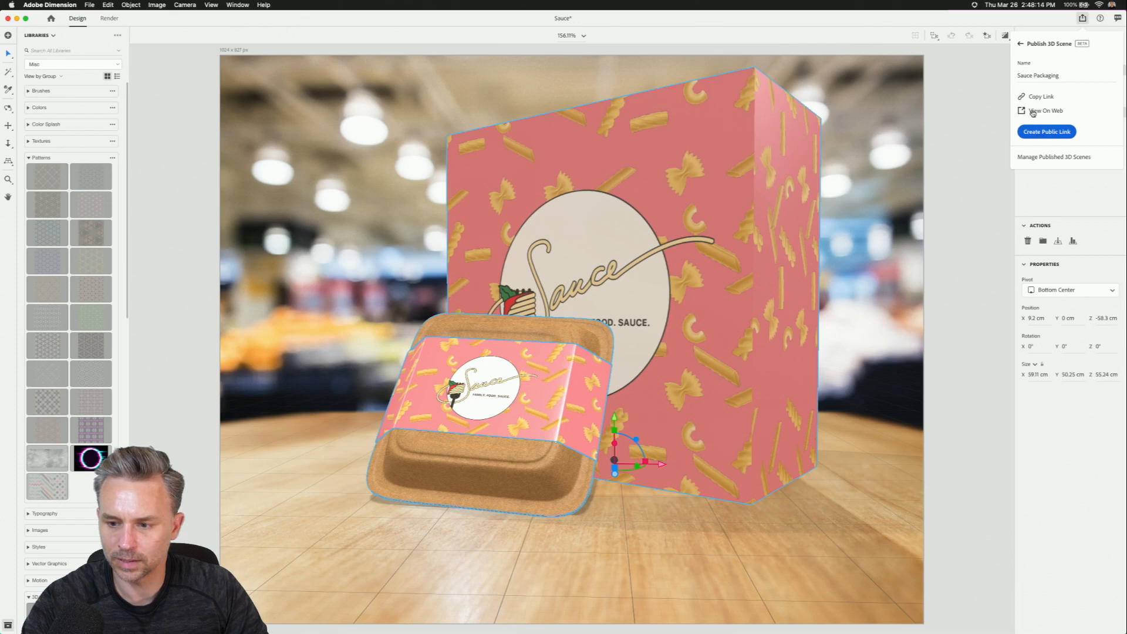
click(1031, 109)
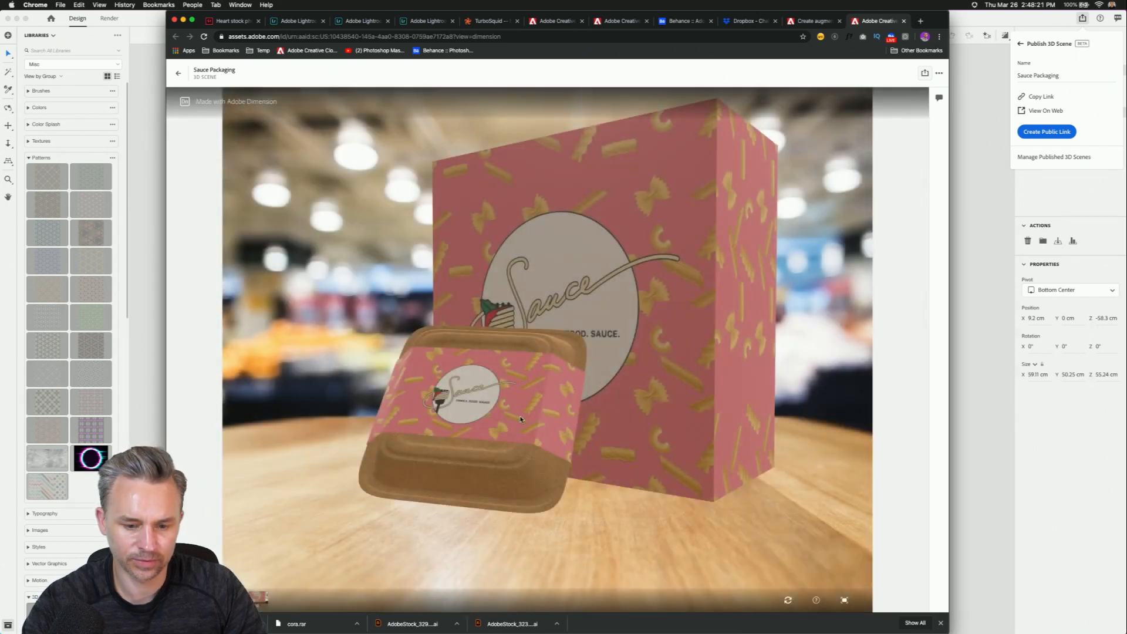
drag(521, 420, 457, 417)
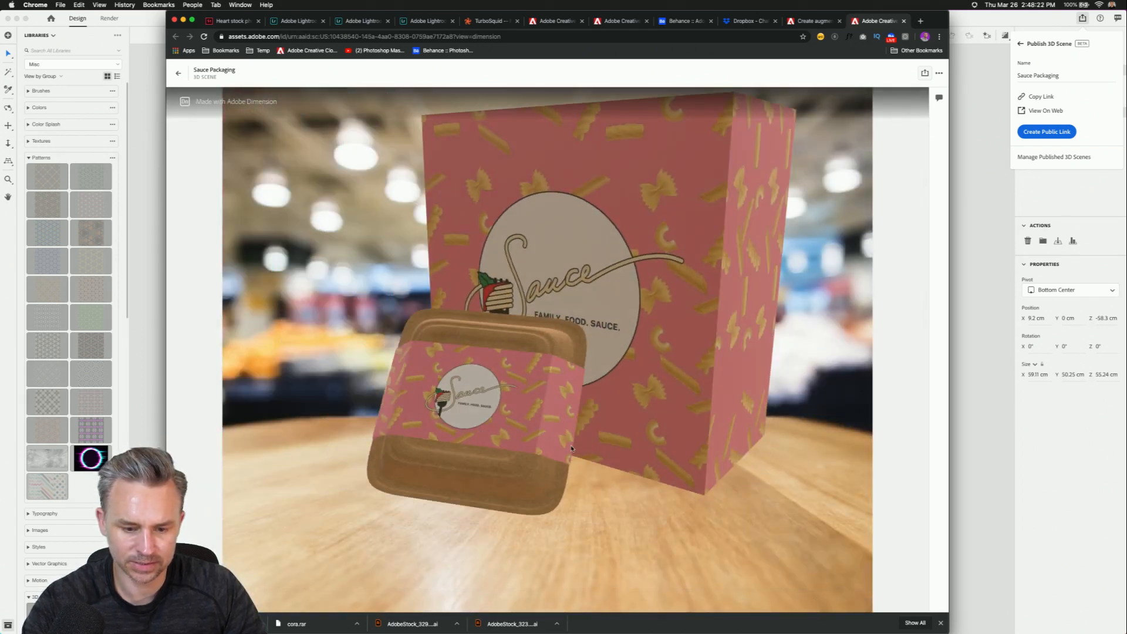
drag(568, 418, 479, 353)
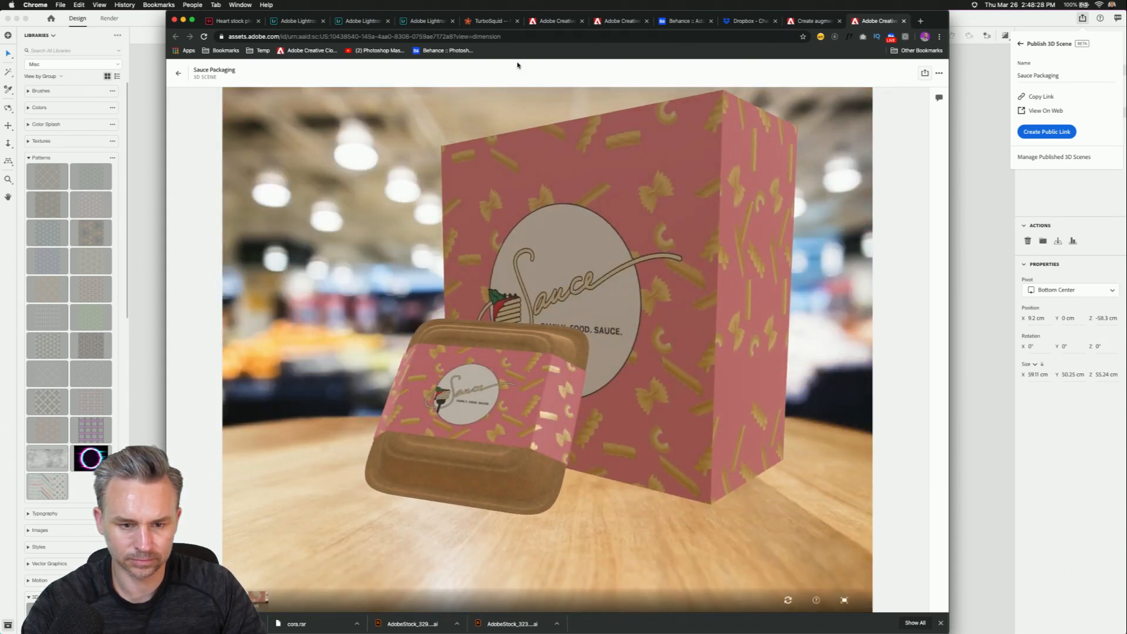
click(527, 36)
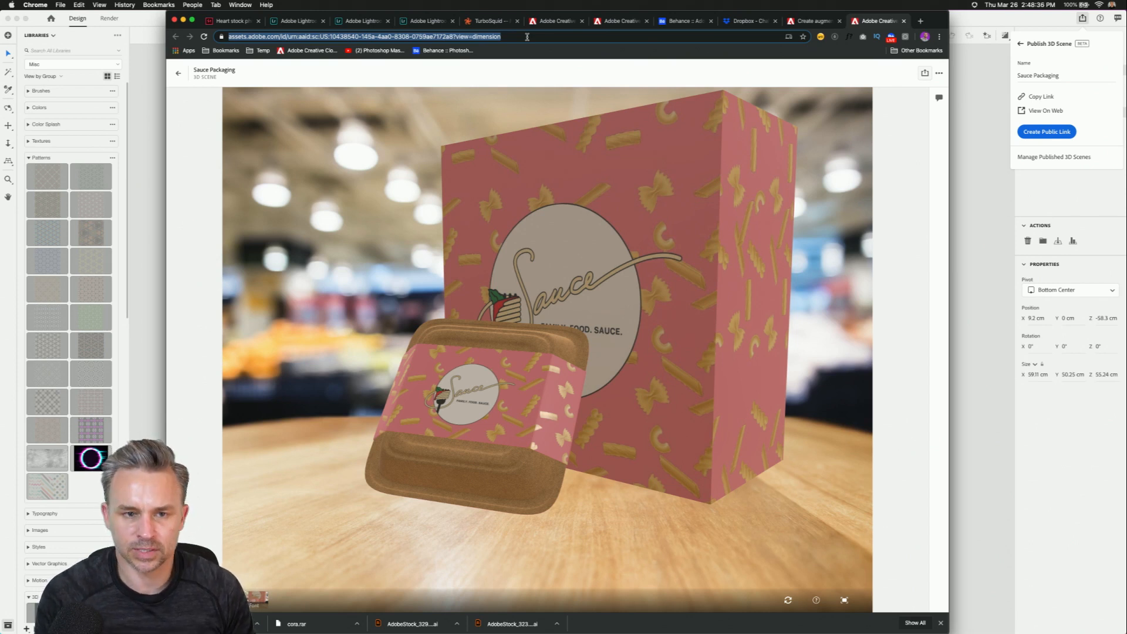
- Switch to Illustrator and delete the bow-tie pasta artwork beside the pasta pattern artboard in Games.ai
mouse_move(229, 633)
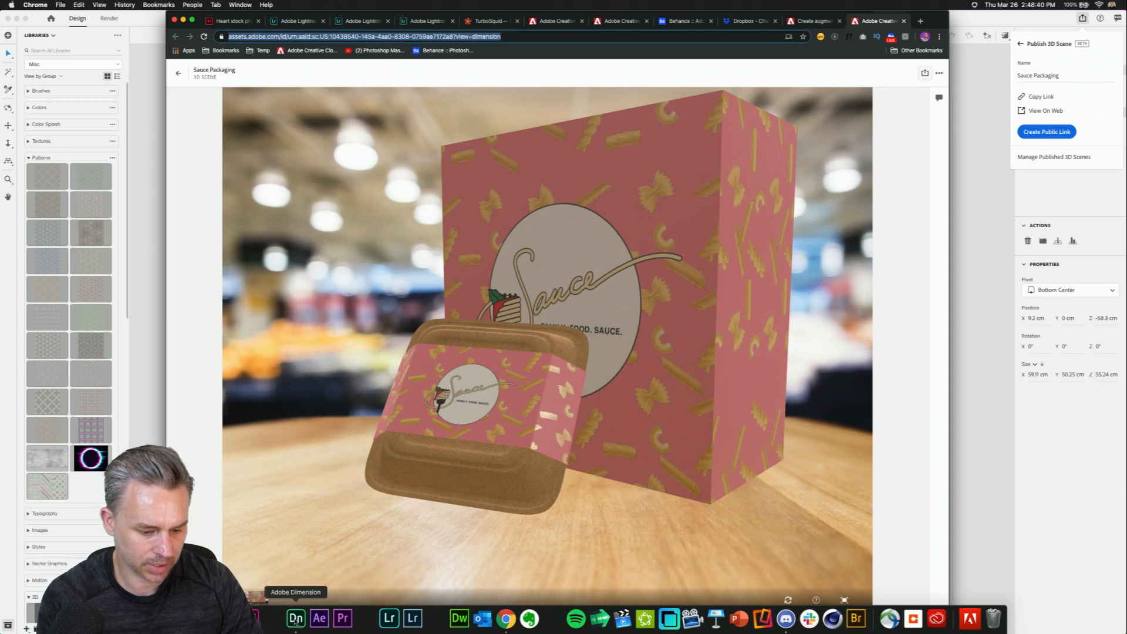
click(255, 617)
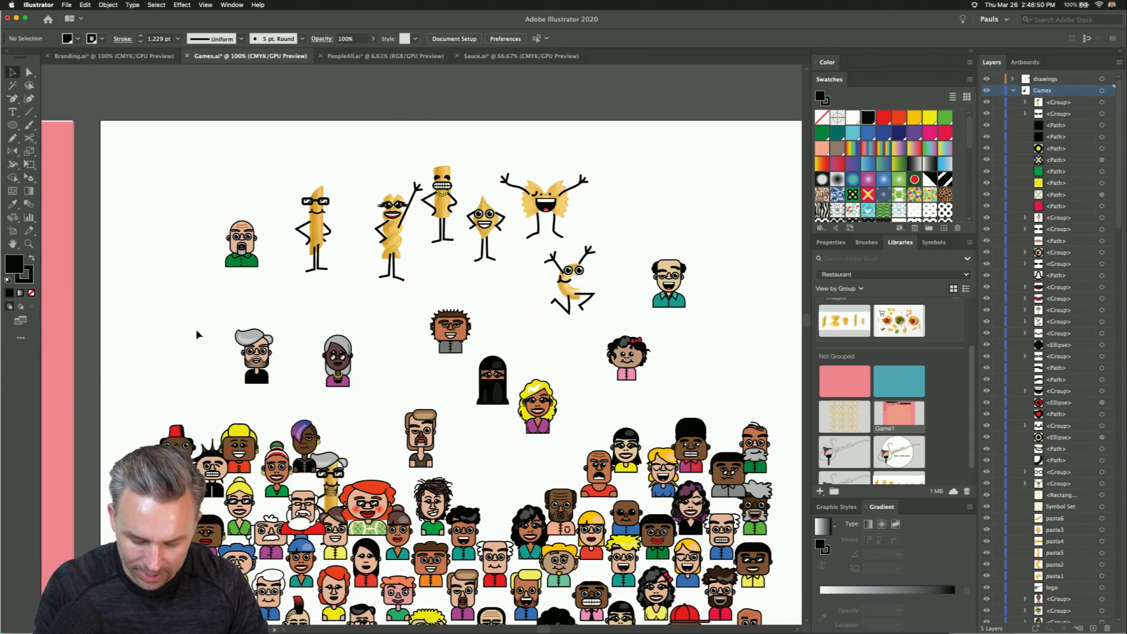
key(super+minus)
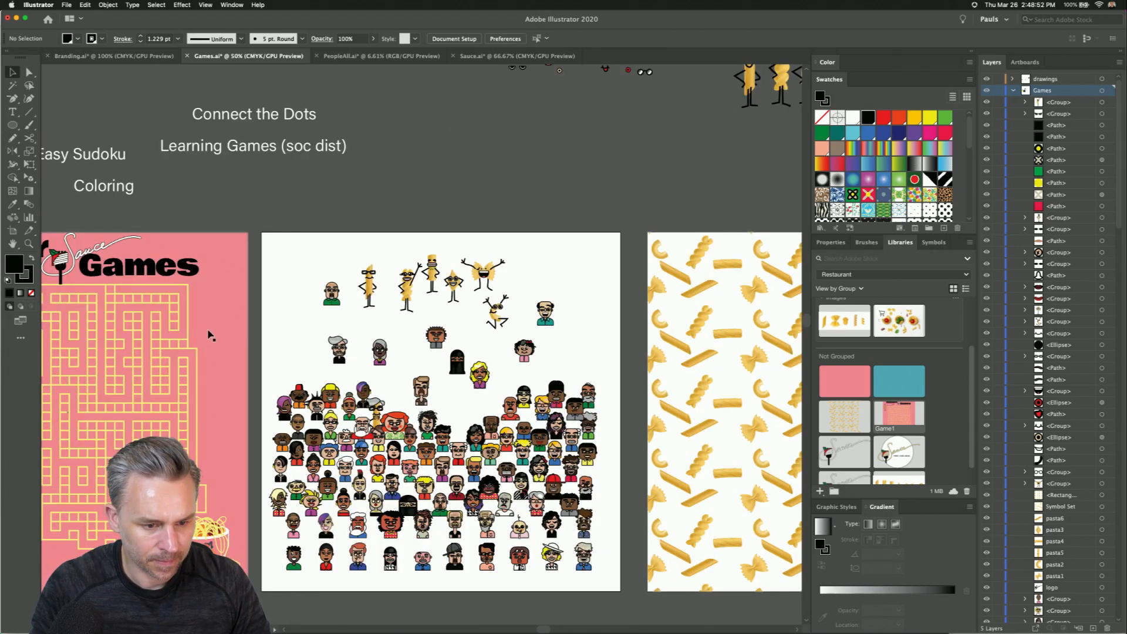
scroll(329, 294, left, 3)
scroll(329, 294, up, 1)
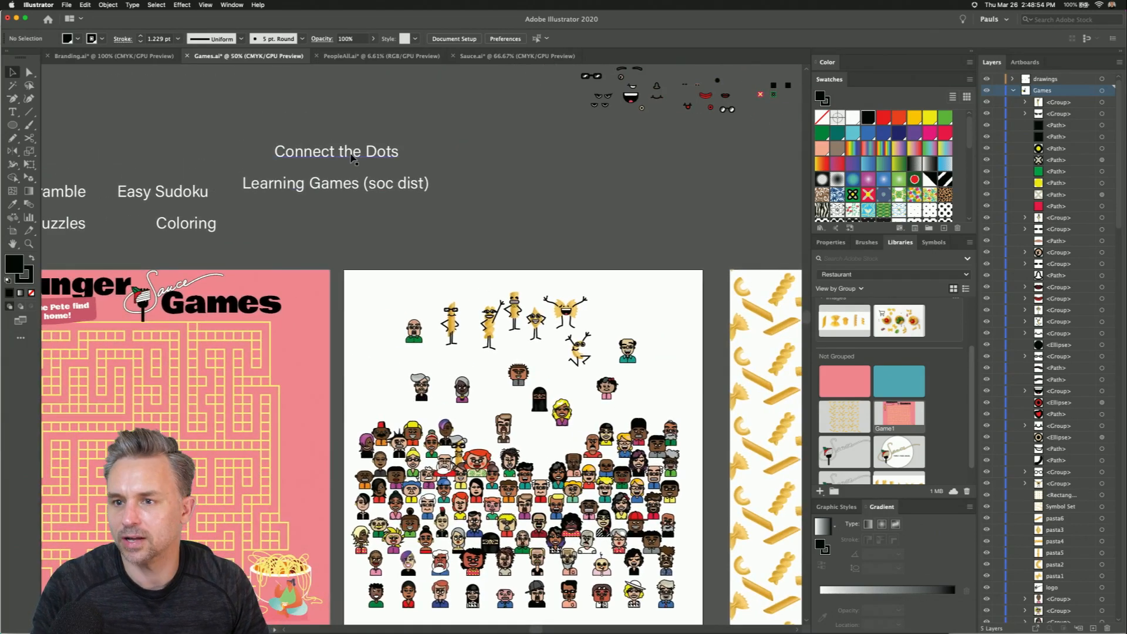
scroll(435, 189, right, 15)
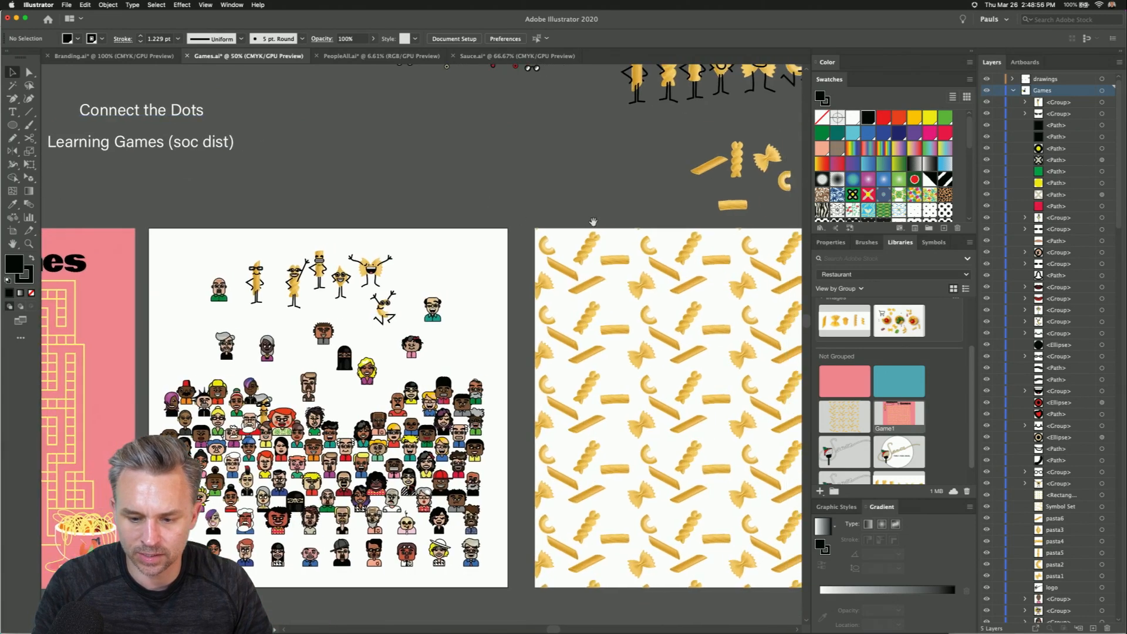
drag(432, 272, 362, 209)
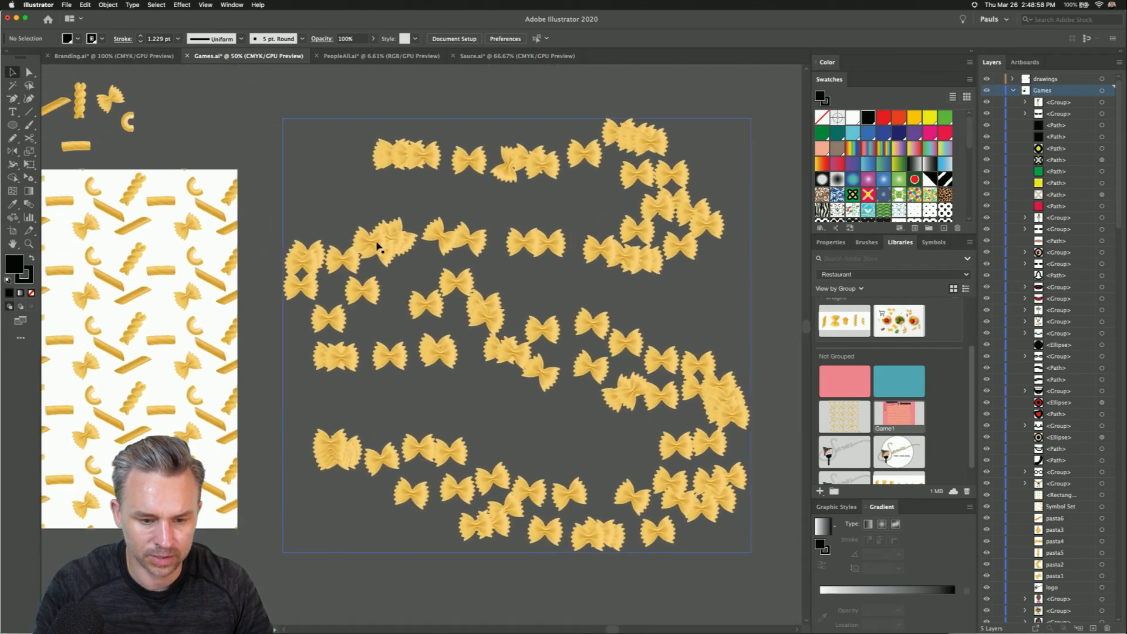
click(378, 247)
key(Delete)
- Create an empty artboard of the same size beside the pasta pattern artboard
click(12, 230)
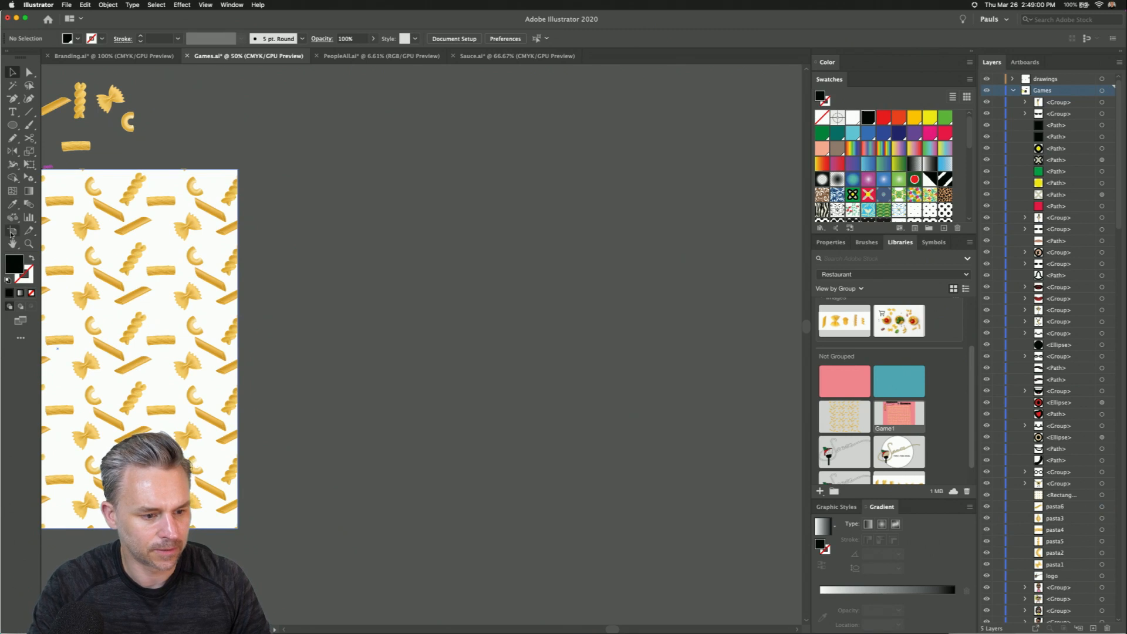
drag(111, 179, 493, 183)
click(13, 73)
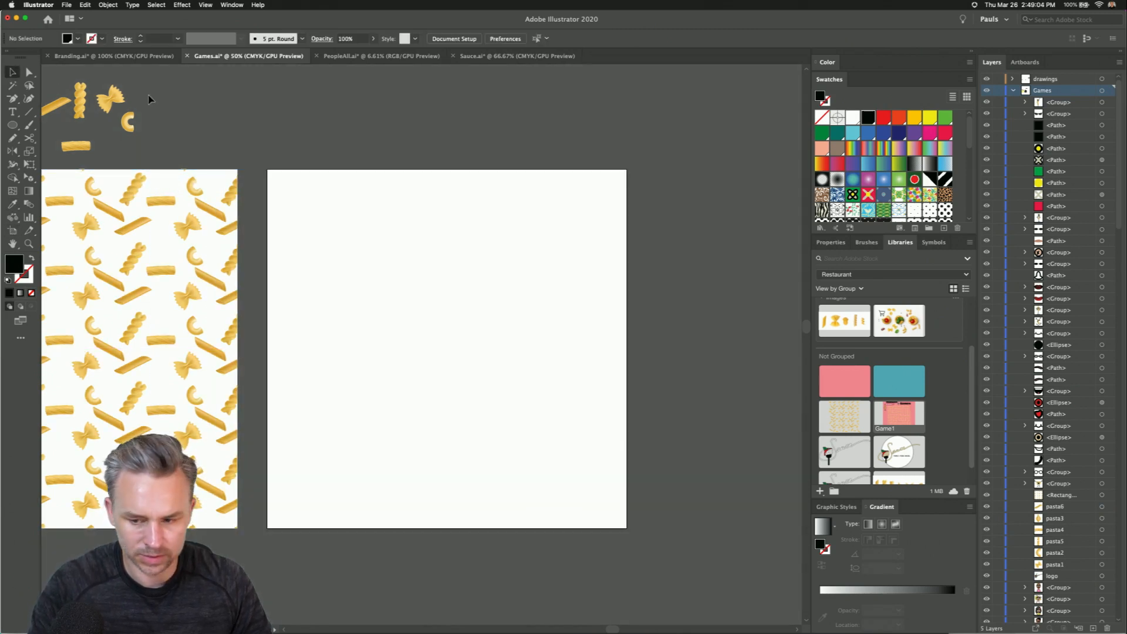
- Place an unlinked copy of the Italian Food graphic from the 10 Days of Ideas library on the empty artboard, about 774 px square
scroll(836, 306, down, 2)
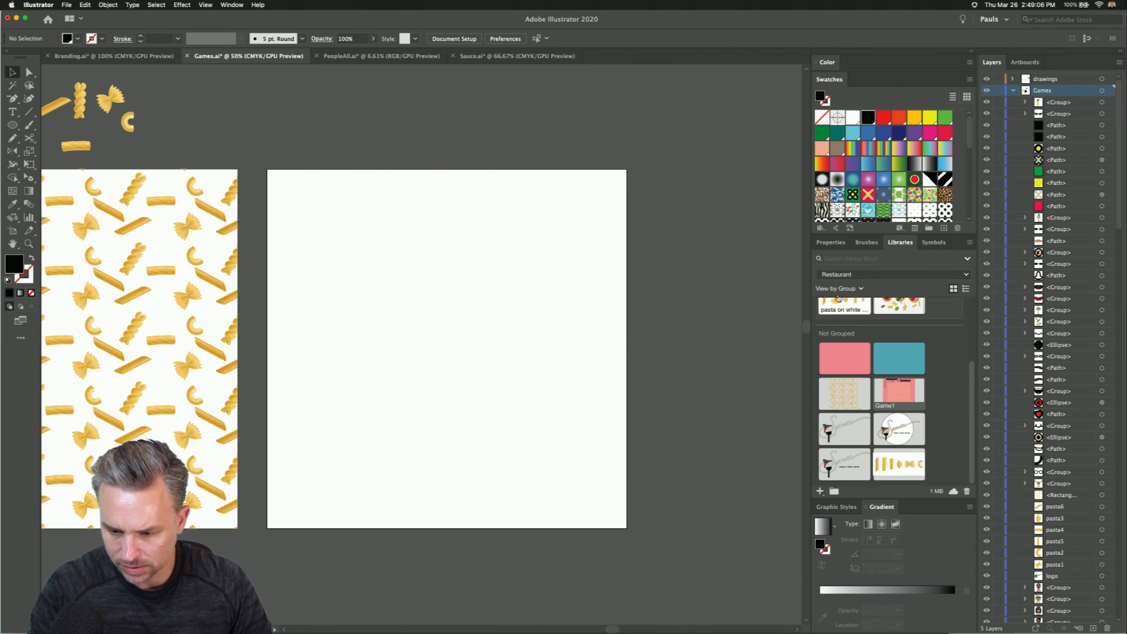
click(839, 277)
click(845, 335)
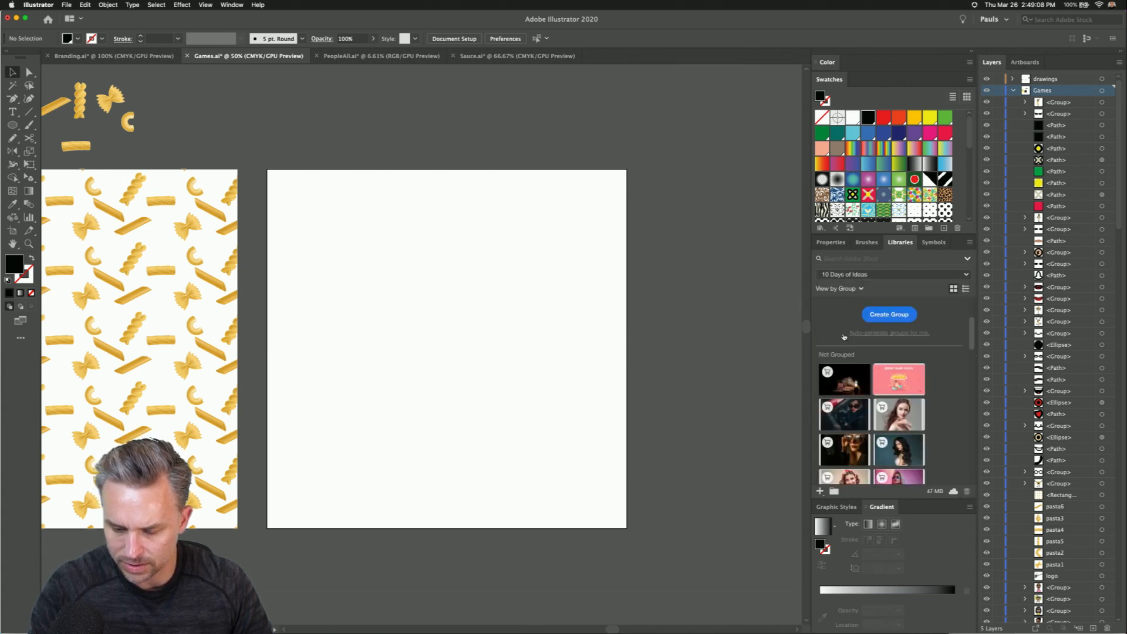
scroll(848, 409, down, 10)
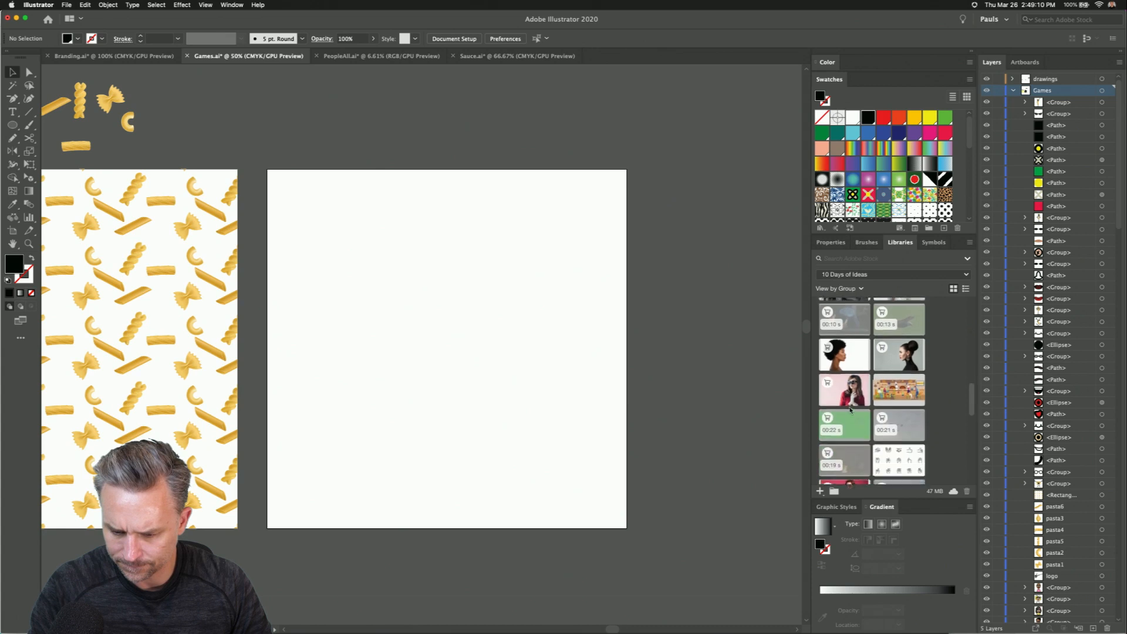
scroll(850, 409, down, 5)
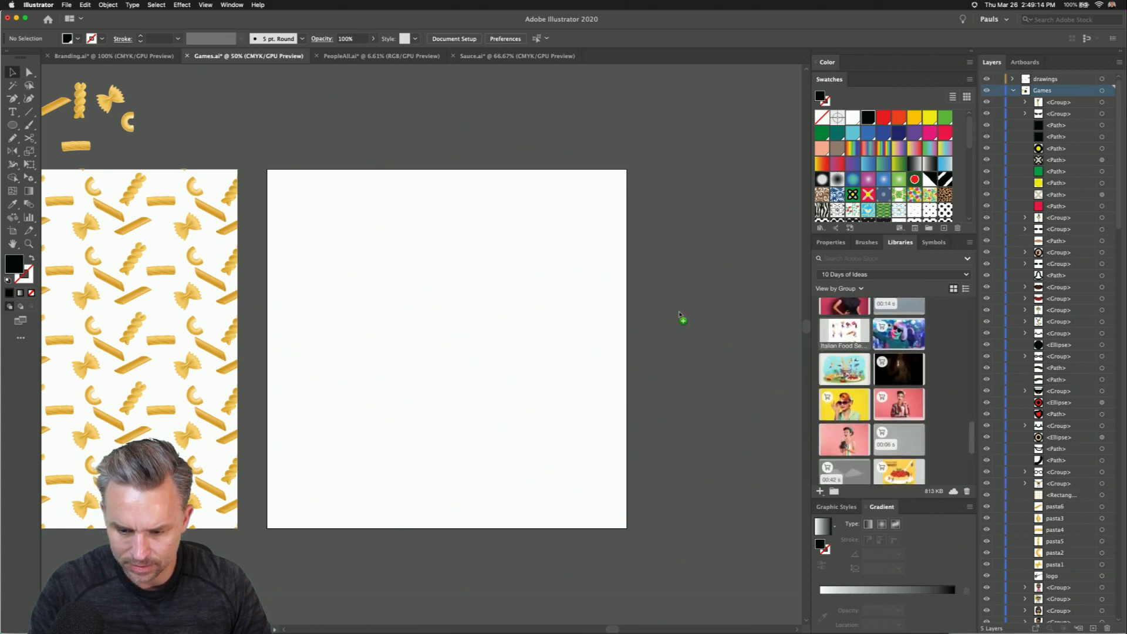
right_click(835, 334)
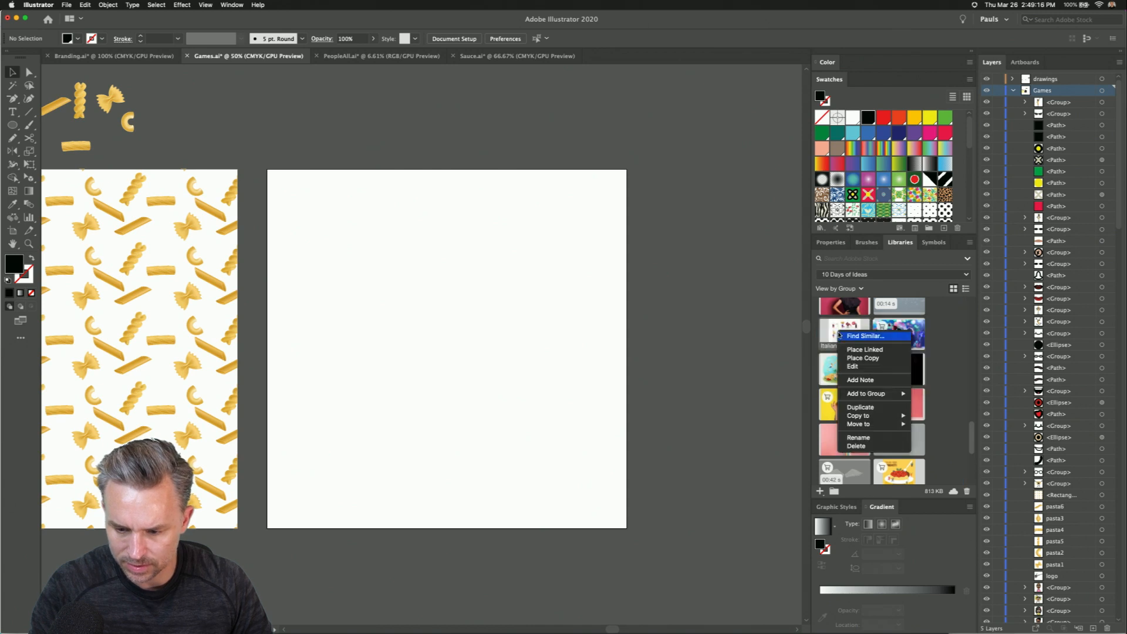
click(862, 359)
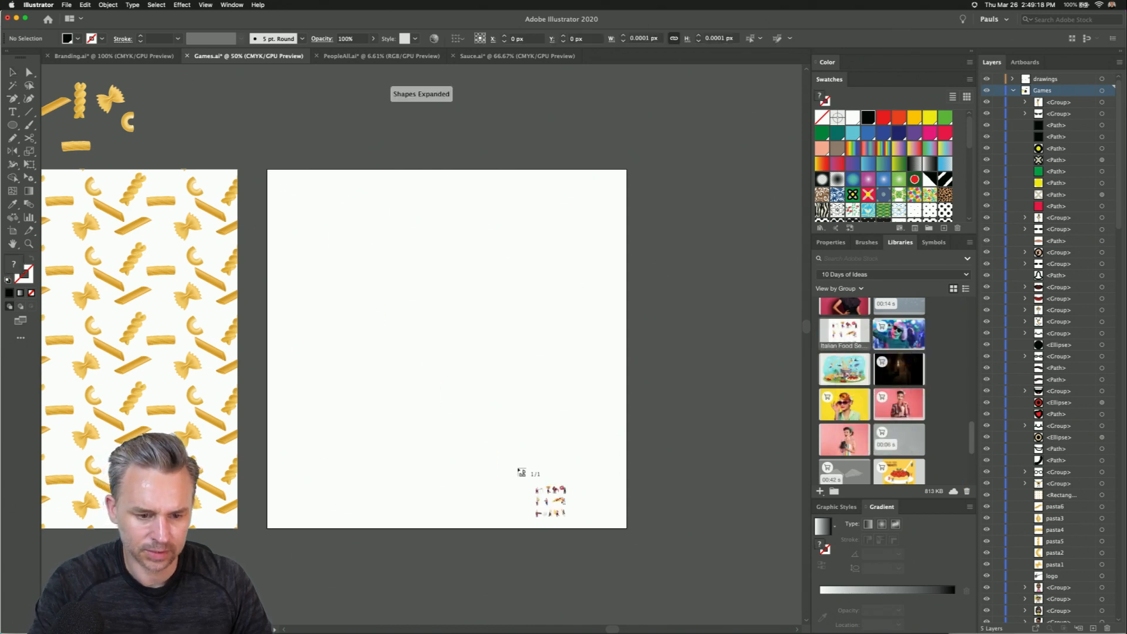
click(306, 194)
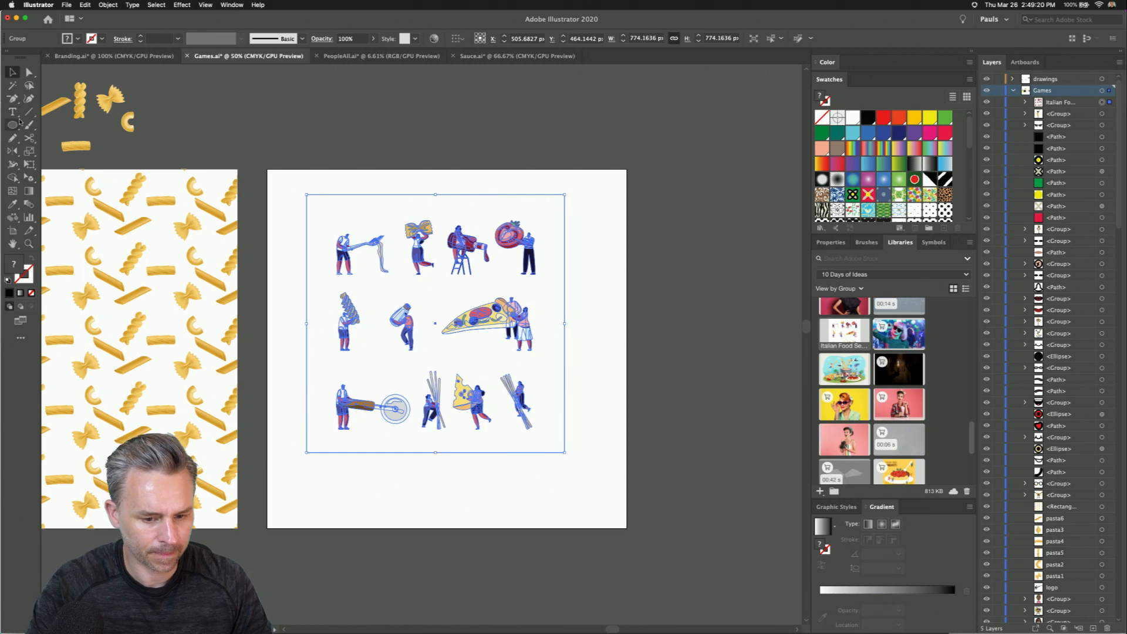
key(super+1)
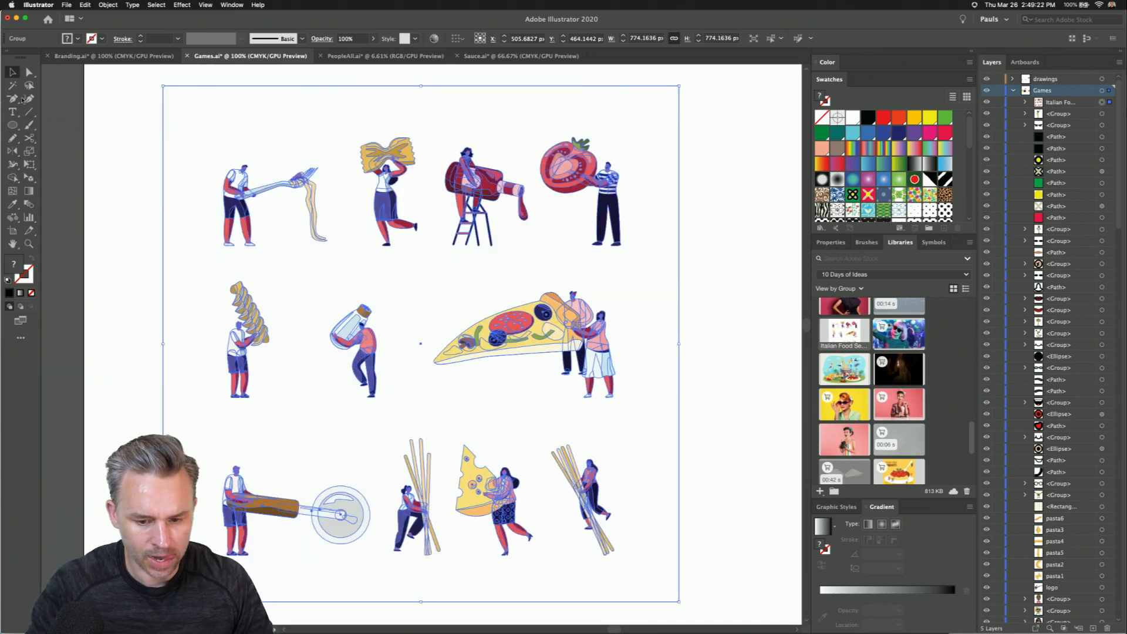
drag(387, 187, 412, 205)
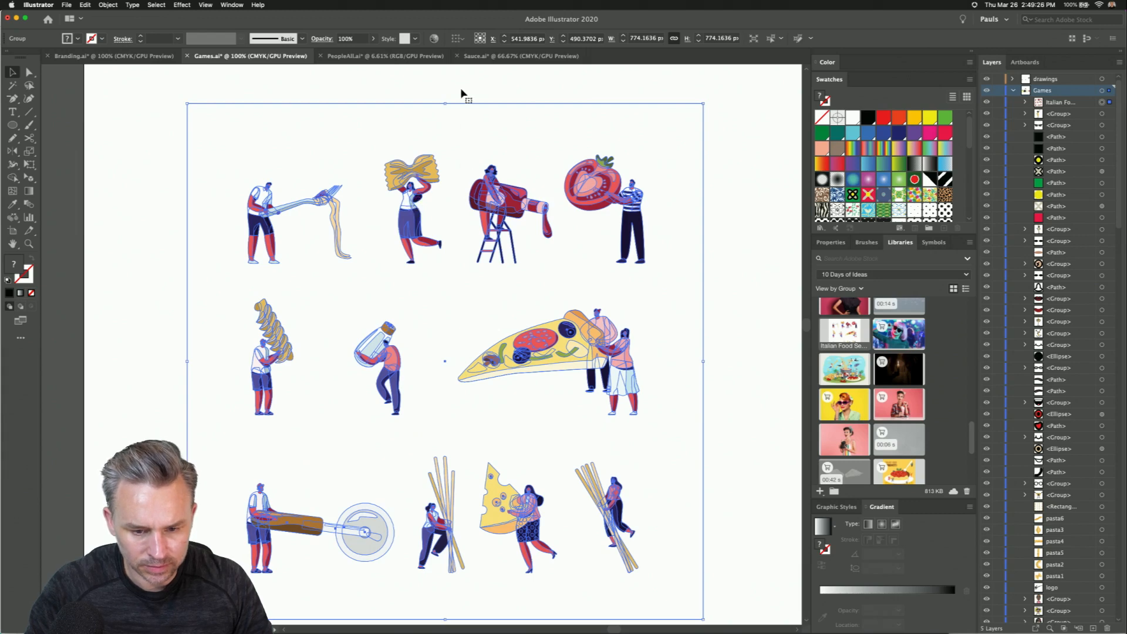
click(490, 56)
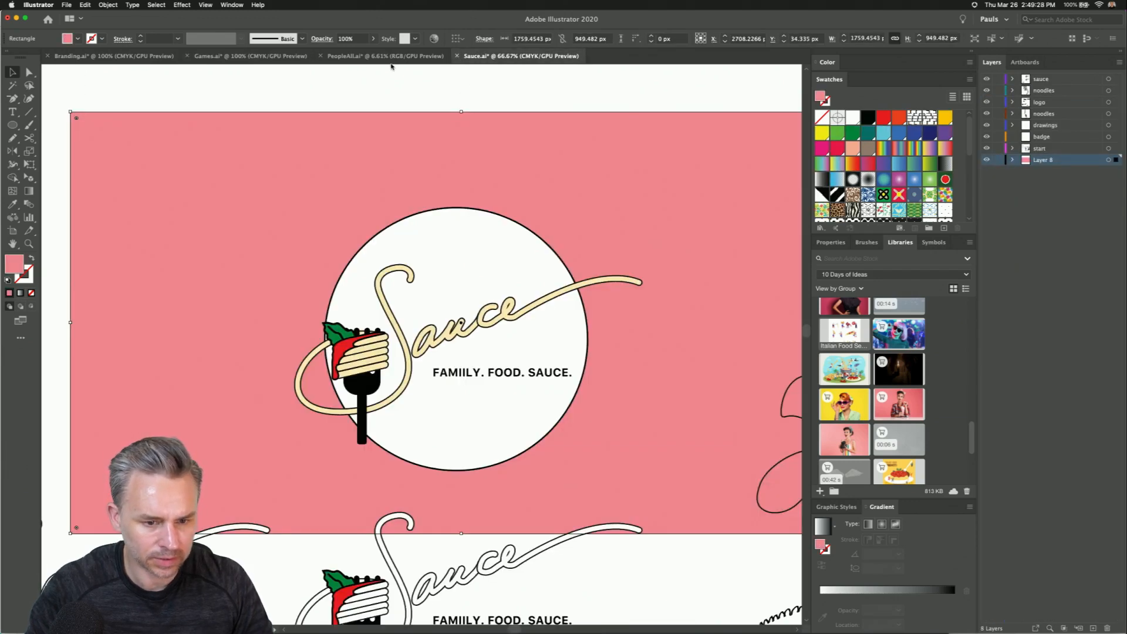
click(263, 58)
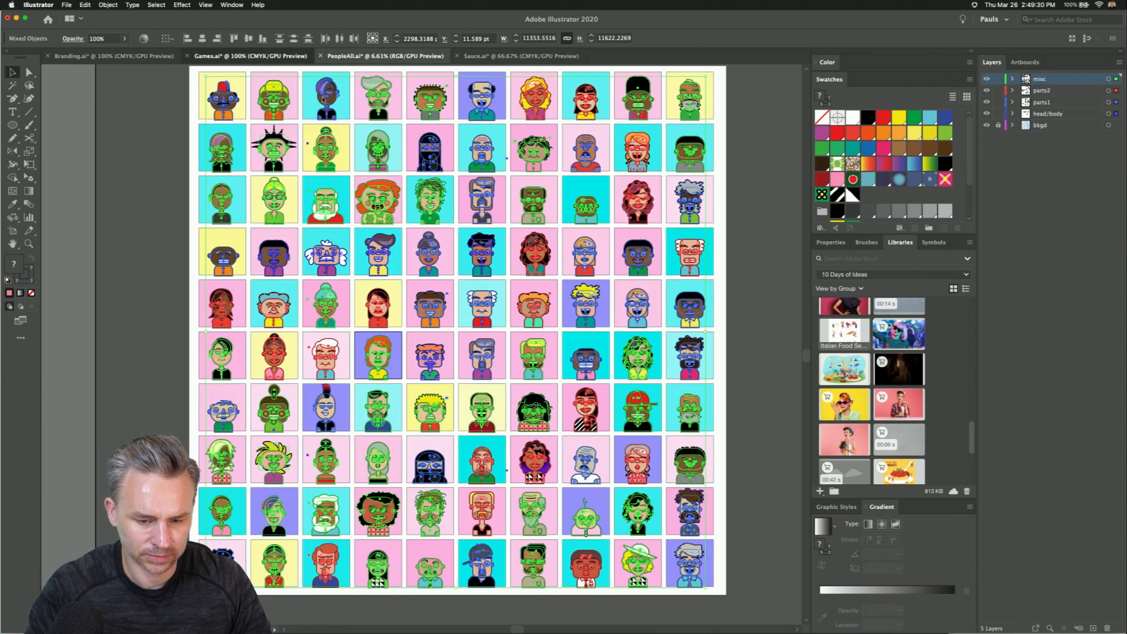
click(253, 56)
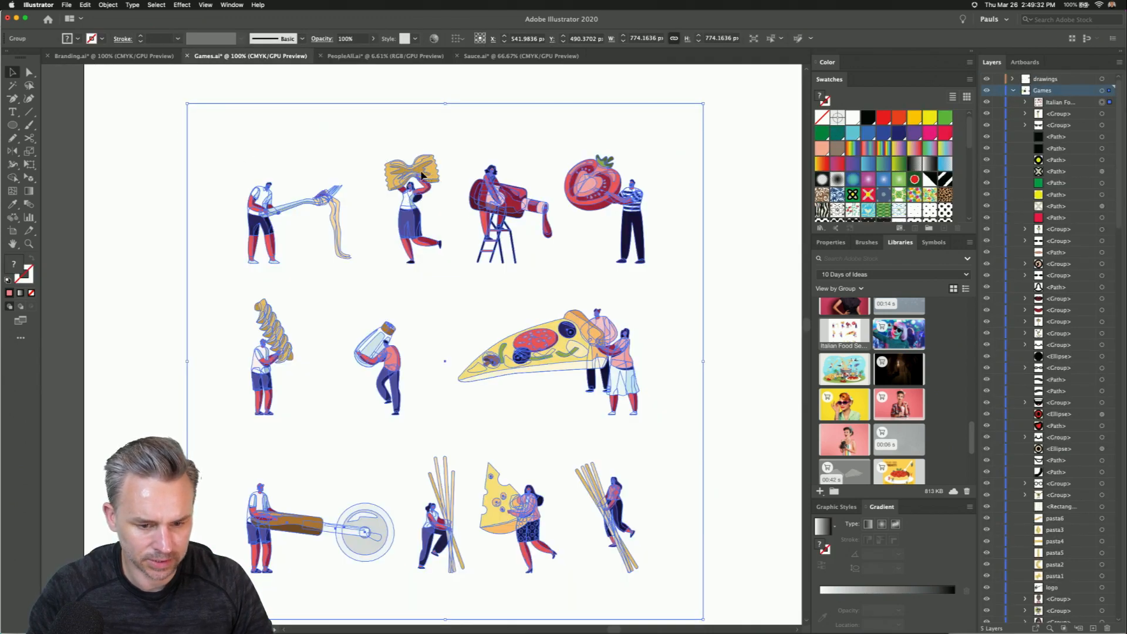
- Ungroup the placed Italian food illustration and delete its white background rectangle
right_click(422, 175)
click(444, 250)
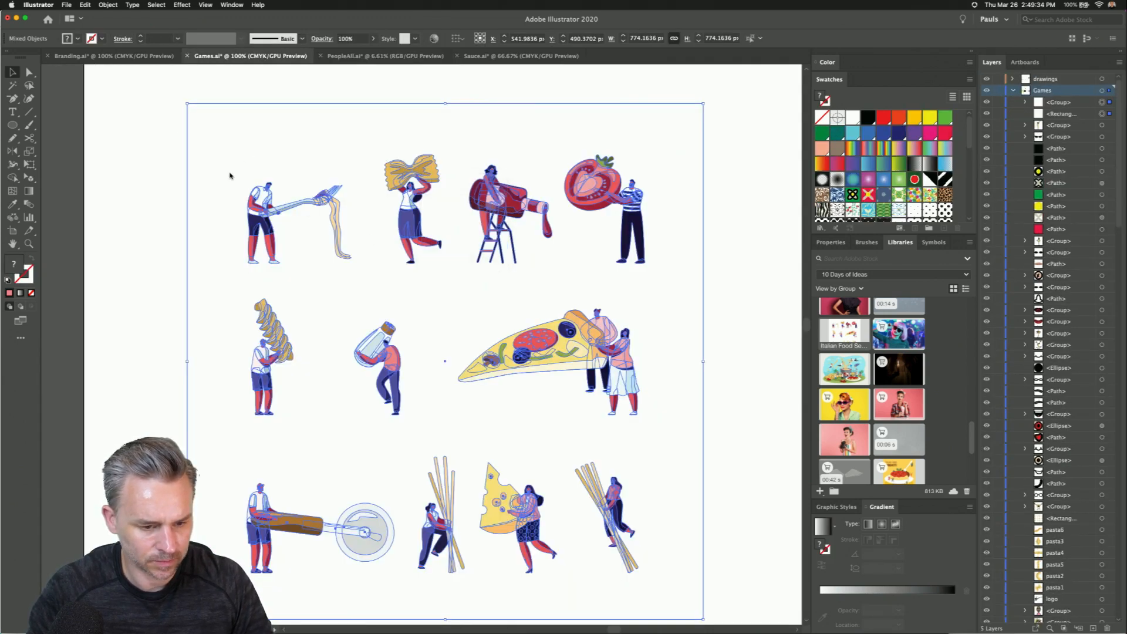
click(442, 177)
click(411, 174)
click(331, 145)
click(388, 175)
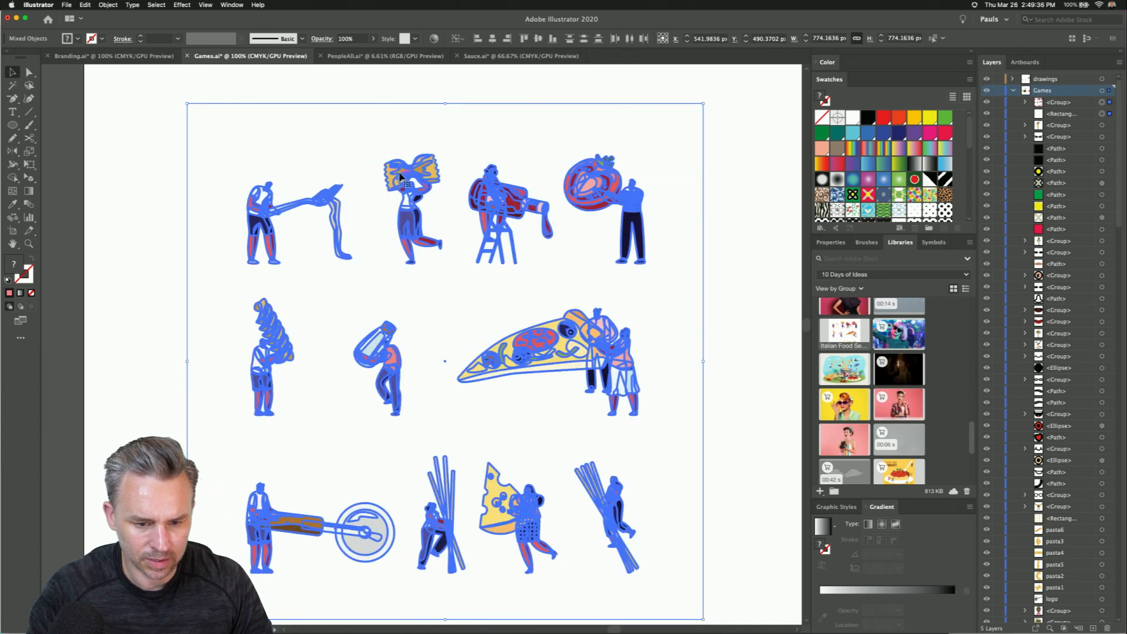
right_click(399, 174)
click(80, 133)
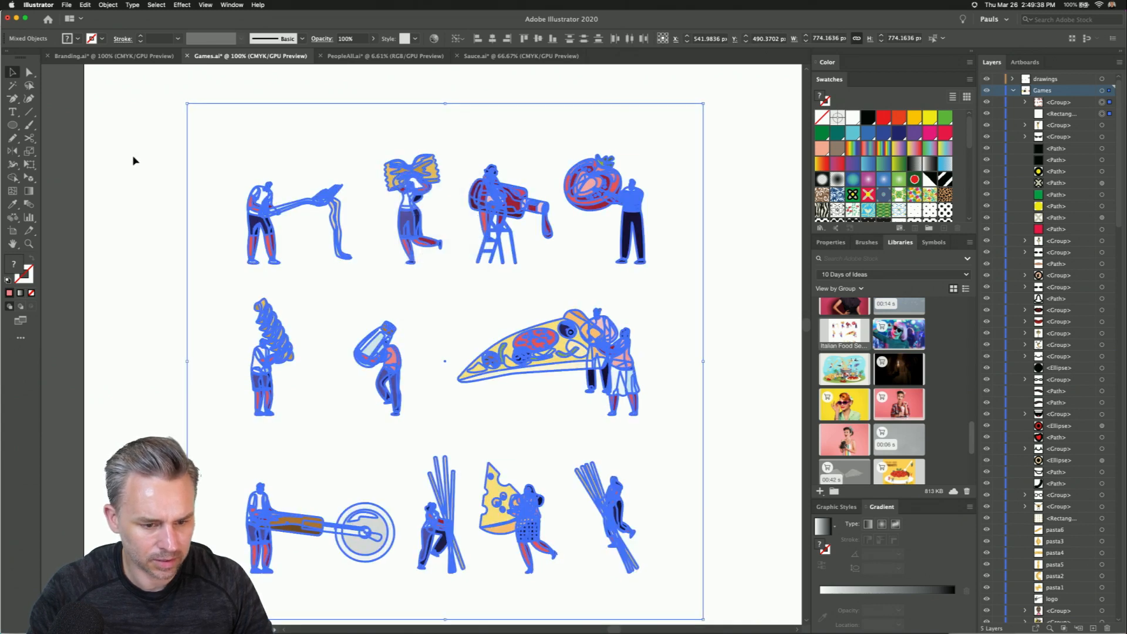
click(146, 144)
click(235, 143)
key(Delete)
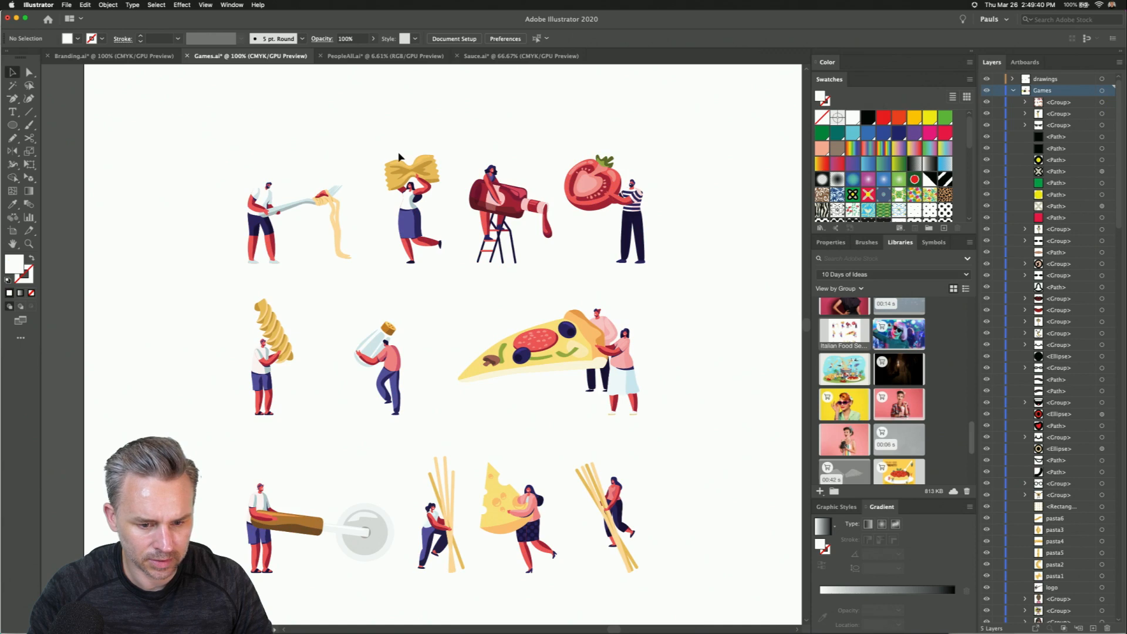
- Ungroup the remaining food characters into separate figures and clear the selection
click(400, 173)
right_click(400, 175)
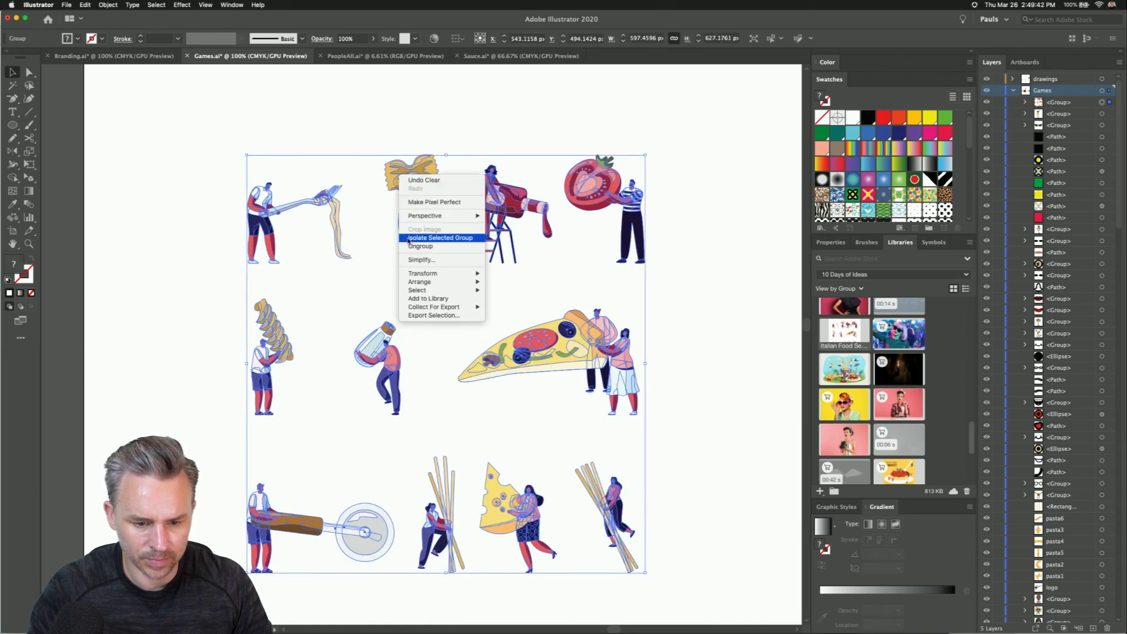
click(414, 246)
click(372, 156)
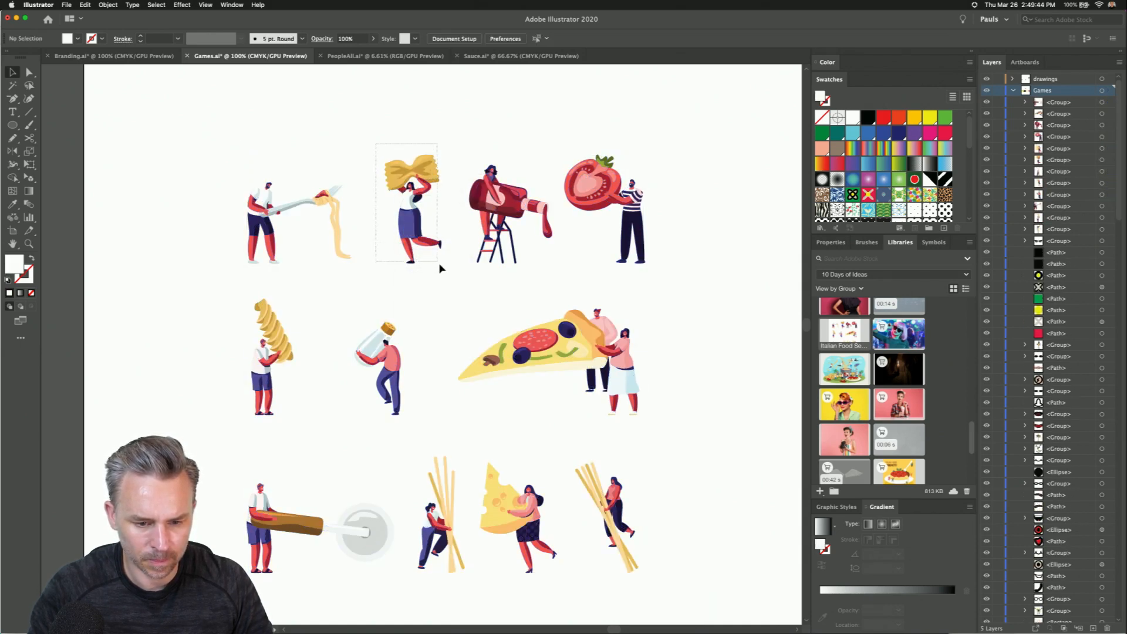
- Move the other food figures aside and position the woman carrying the bow-tie pasta alone in the middle of the artboard
click(423, 203)
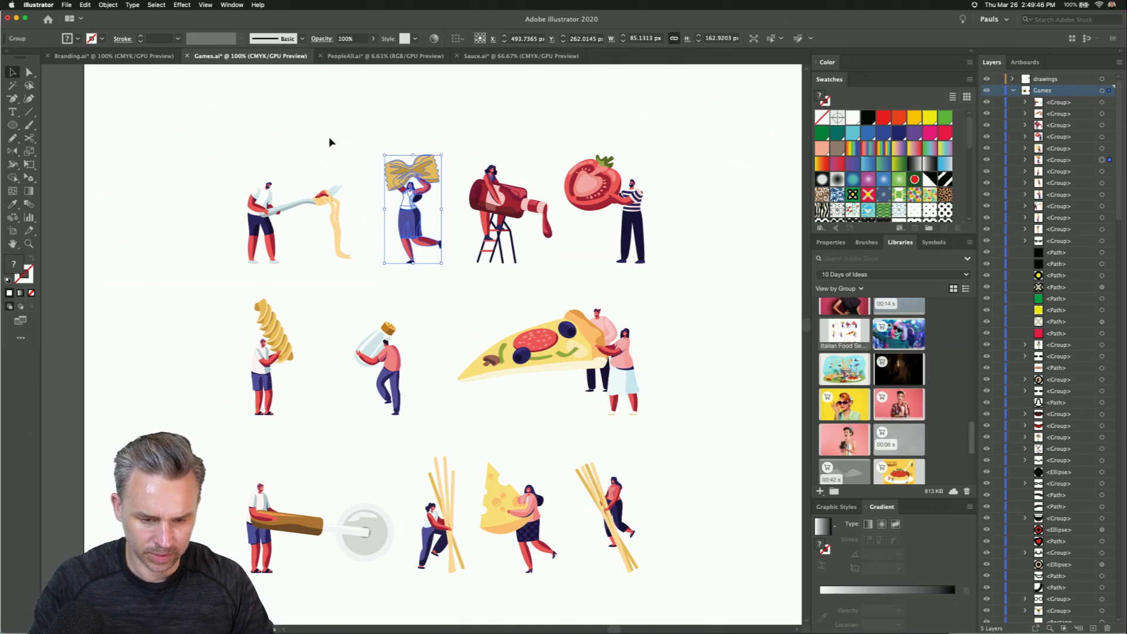
drag(411, 181, 155, 204)
drag(576, 538, 681, 597)
drag(286, 523, 713, 292)
drag(153, 237, 446, 358)
key(super+plus)
key(super+plus)
key(super+plus)
drag(544, 320, 586, 315)
- Examine the vector paths of the woman with the bow-tie pasta in Outline view, and return to the colour preview with her selected
key(super+y)
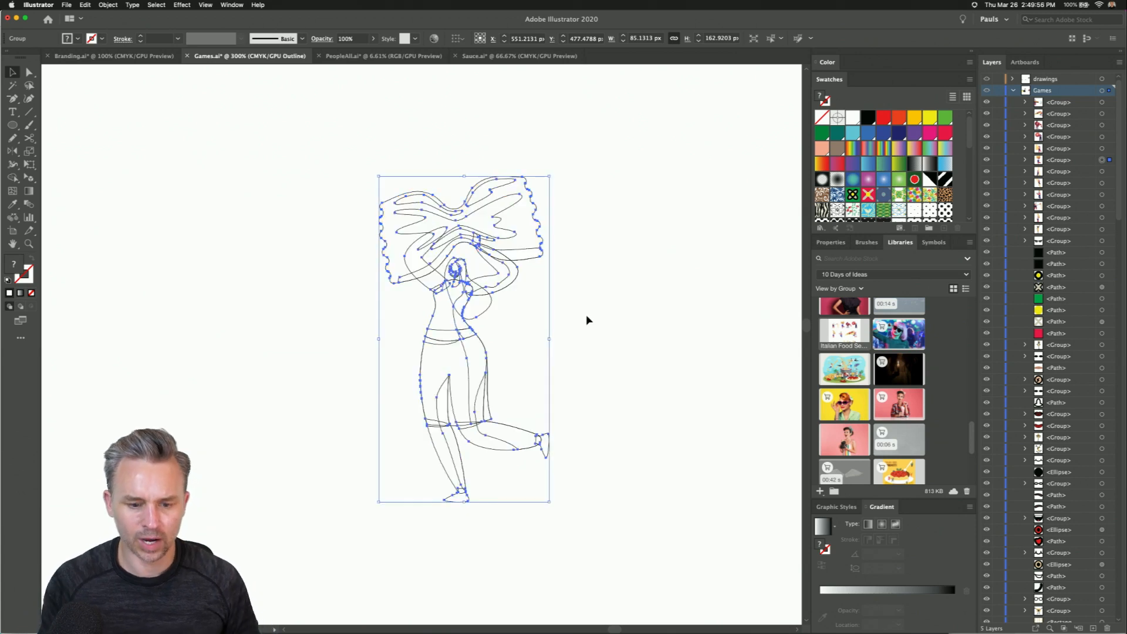
click(276, 358)
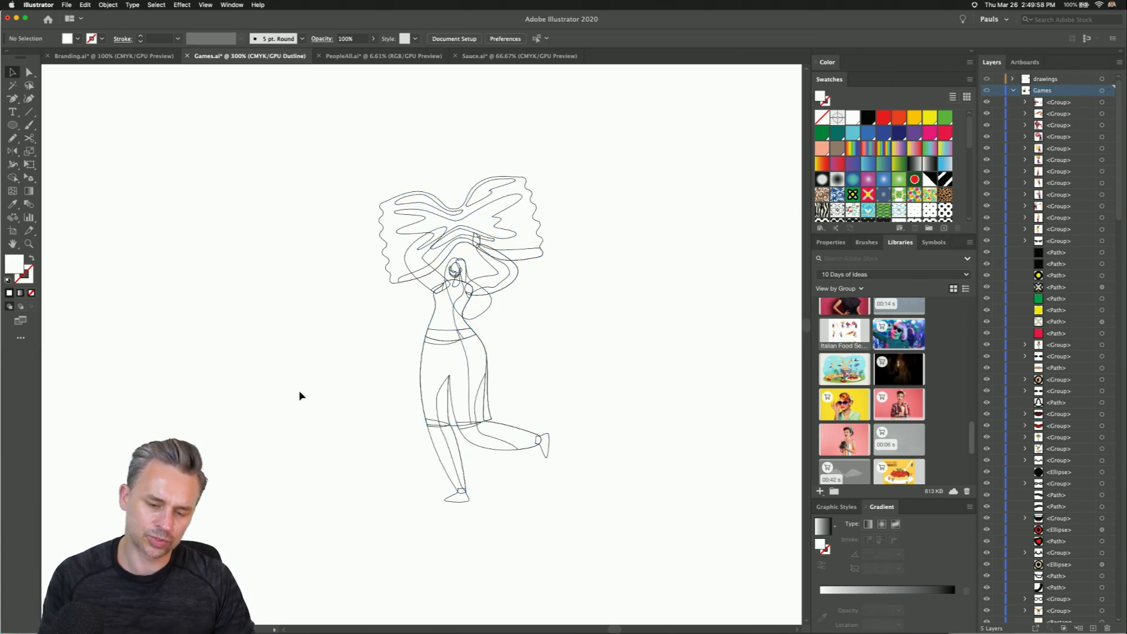
drag(333, 164, 625, 568)
key(a)
key(super+y)
key(v)
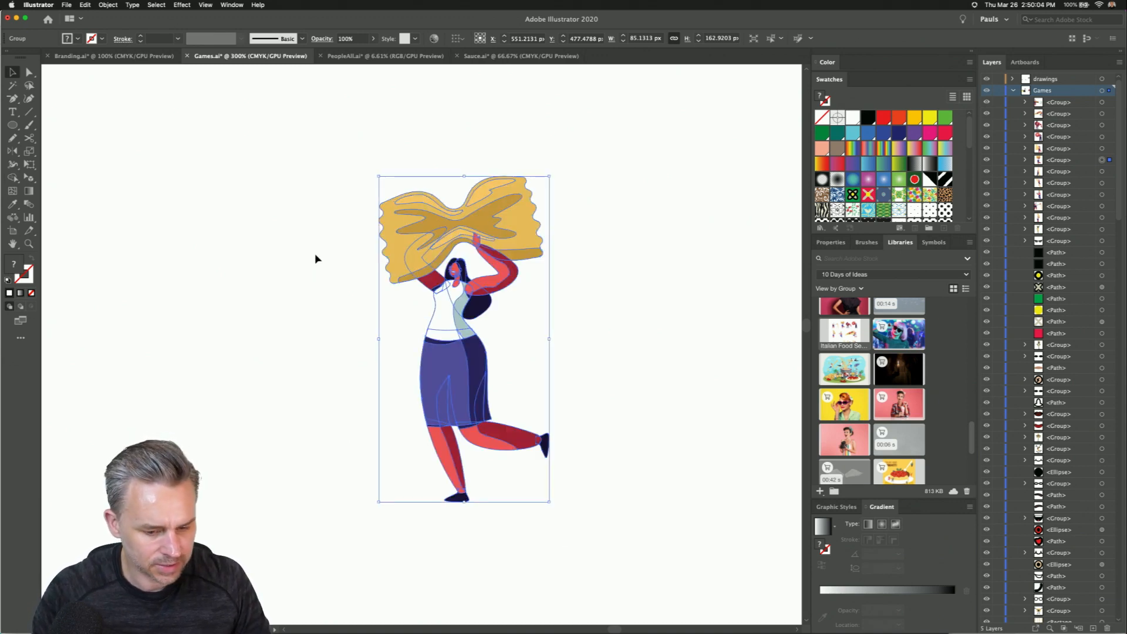
- Merge the main light sections of the bow-tie pasta into one shape with the Shape Builder tool
key(a)
key(super+equal)
drag(317, 258, 370, 262)
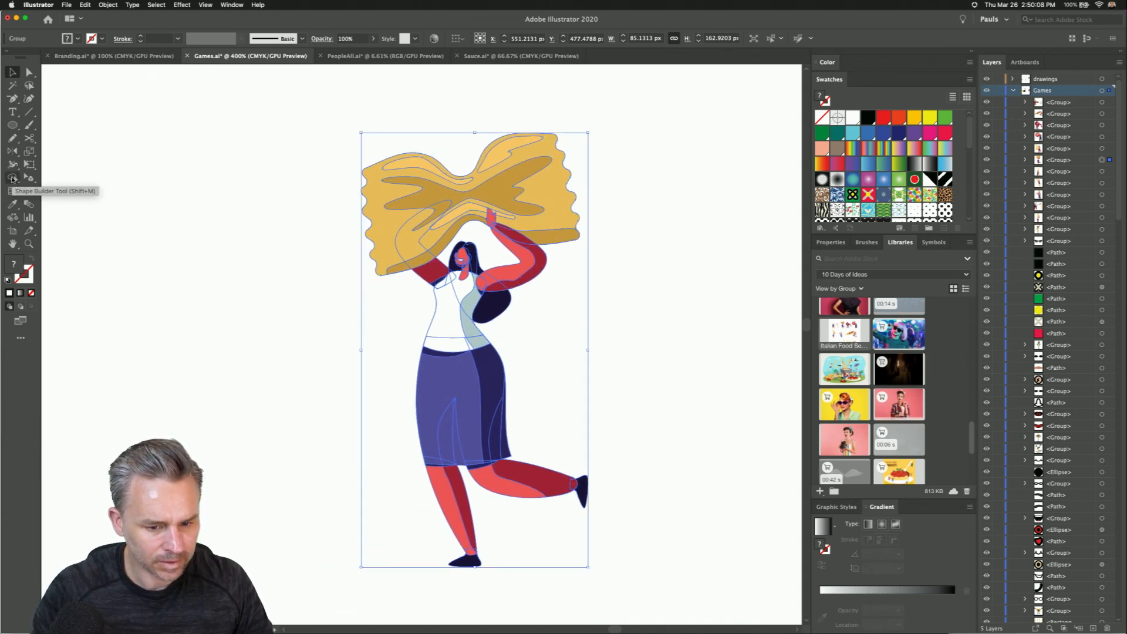
click(17, 181)
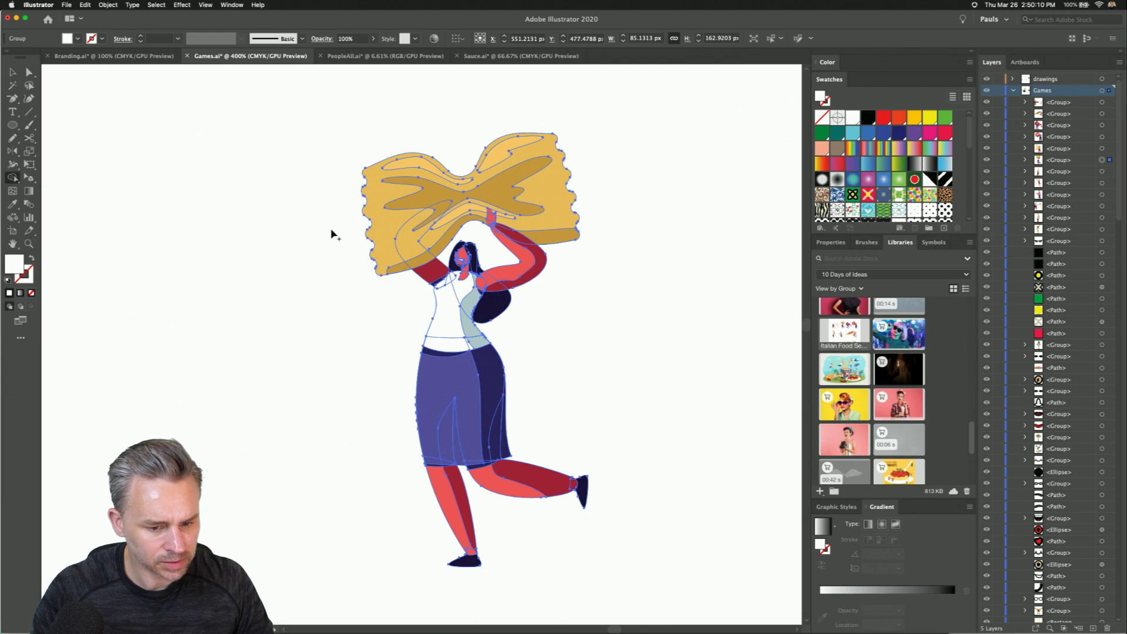
drag(409, 247, 461, 217)
mouse_move(393, 240)
mouse_down()
mouse_move(421, 245)
mouse_move(439, 224)
mouse_up()
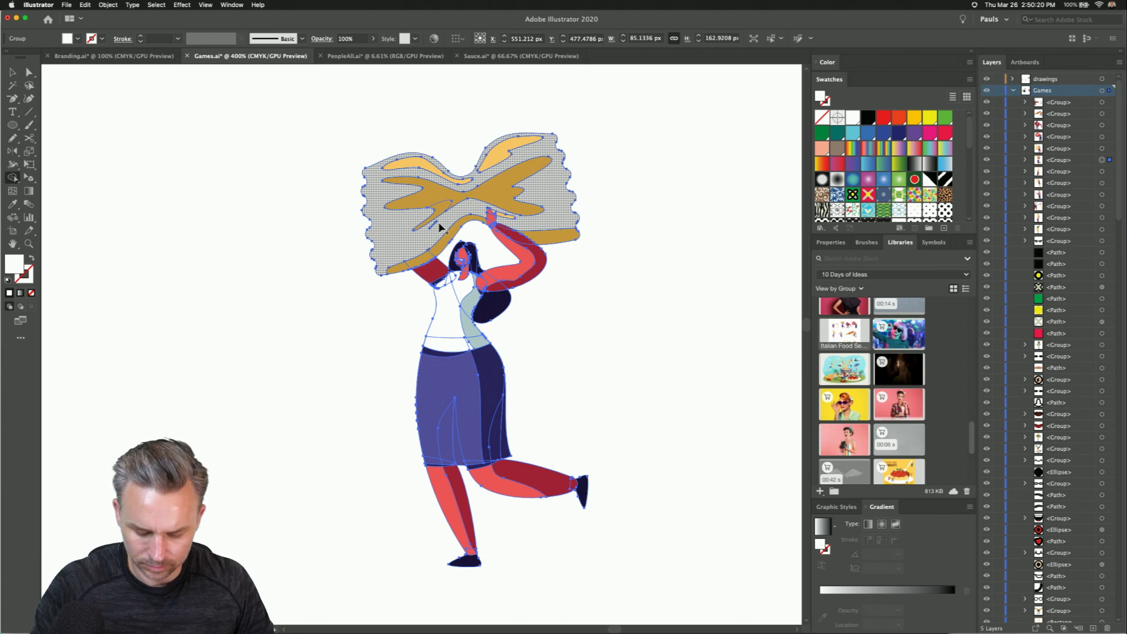
- Sample the pasta's light yellow highlight and use it to recolour and merge the pasta body and highlights with the Shape Builder tool
key(i)
click(431, 164)
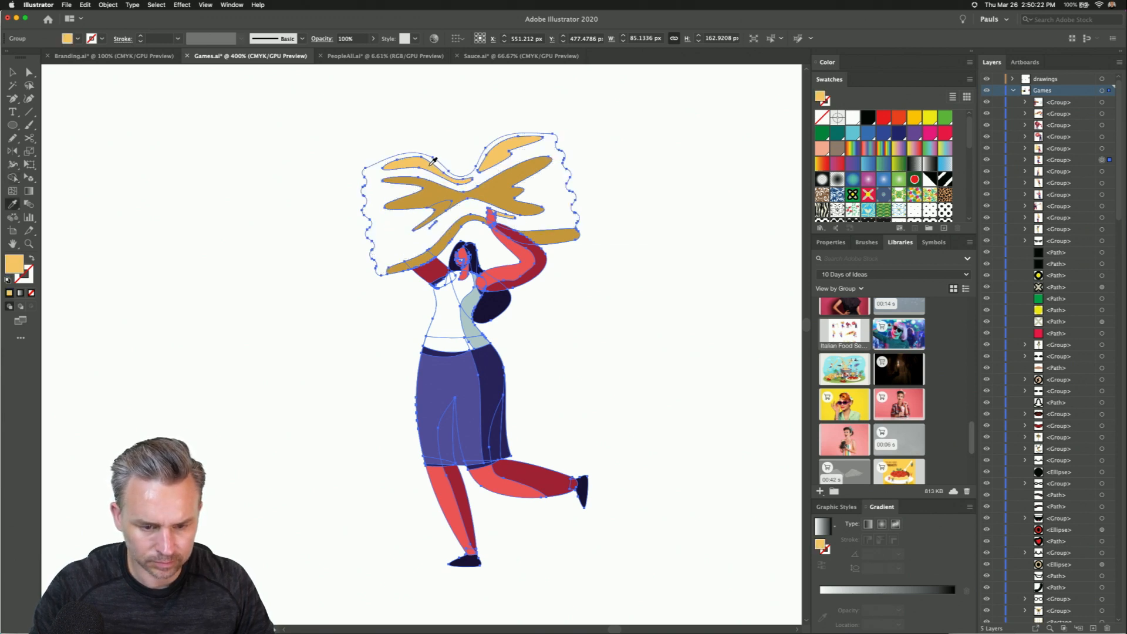
key(shift+m)
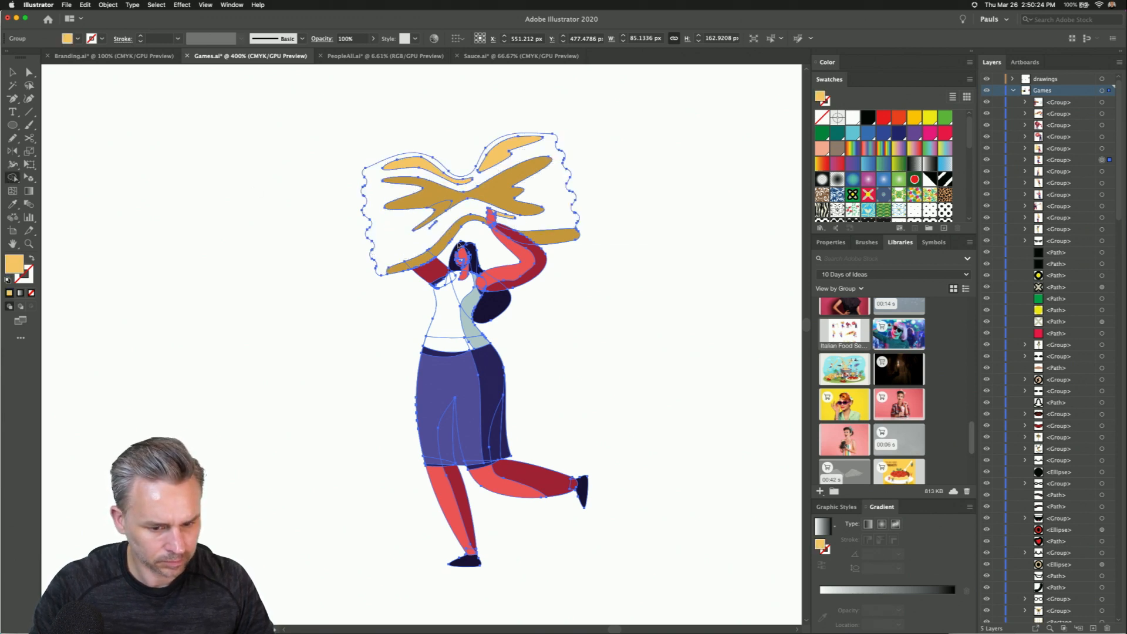
click(389, 171)
drag(472, 176, 493, 166)
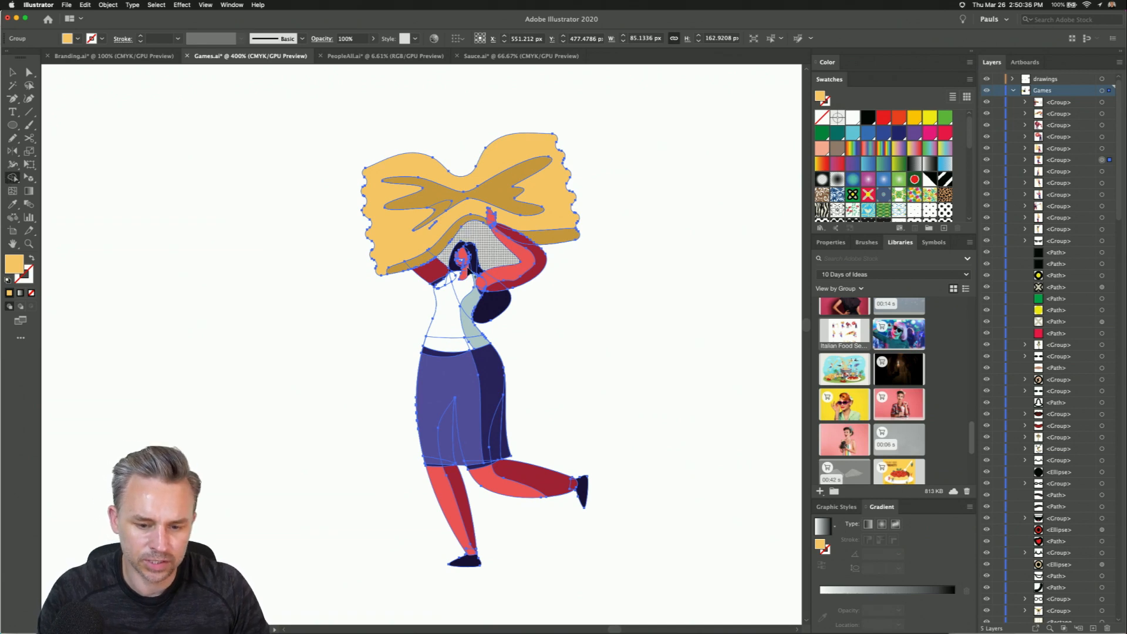
- Copy the character in place onto a new layer above the drawings layer, and hide that layer
scroll(492, 276, up, 4)
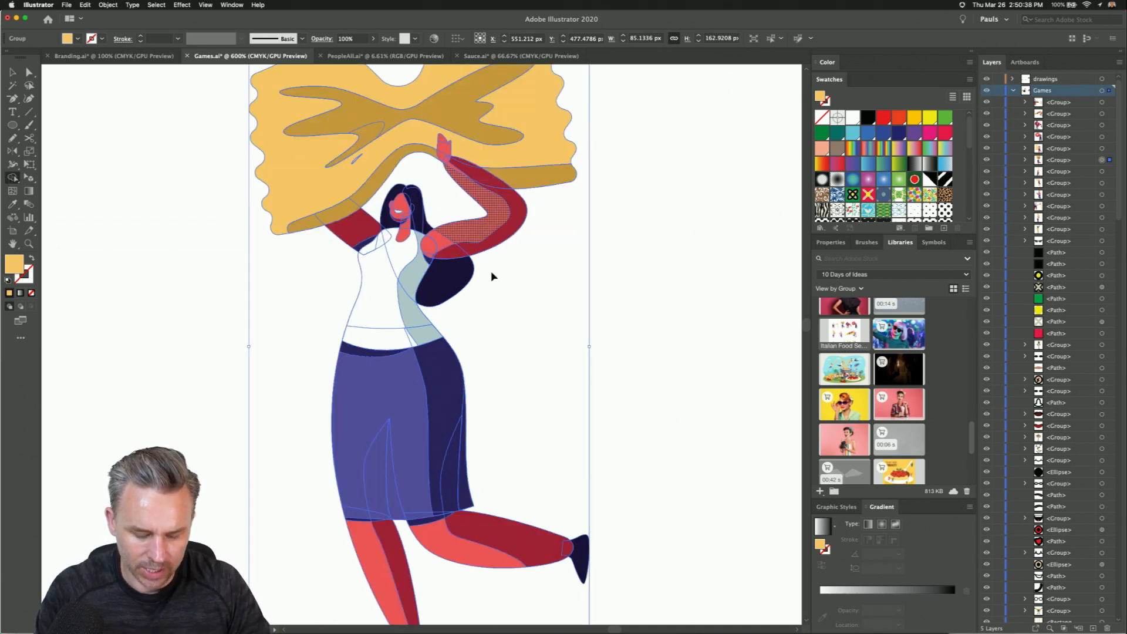
drag(491, 312, 493, 325)
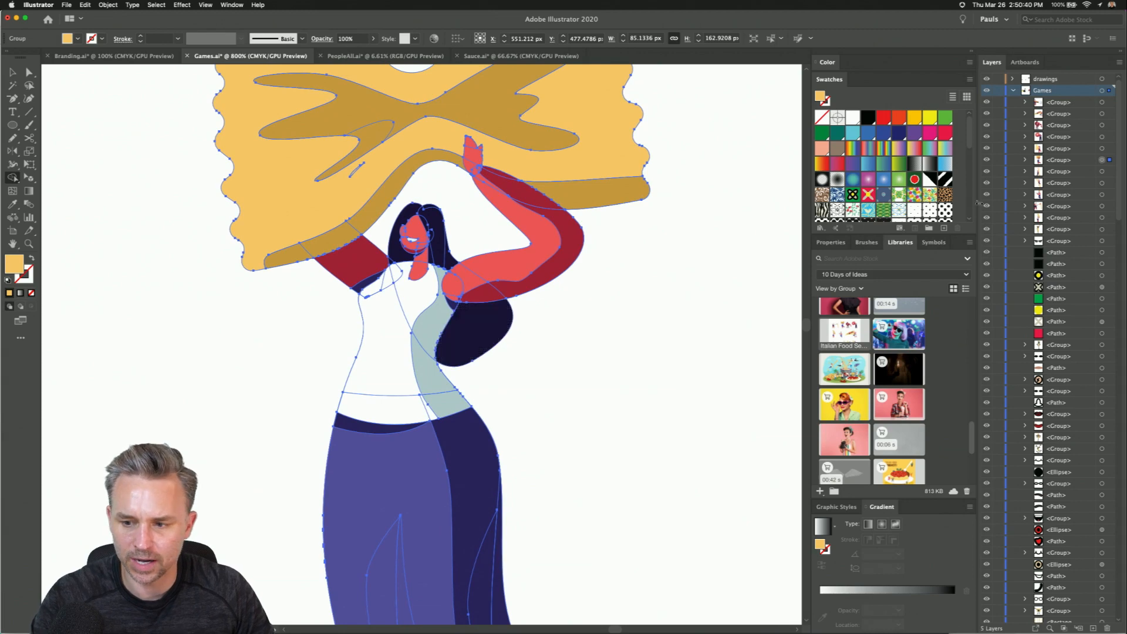
click(1012, 90)
click(1012, 91)
click(1043, 103)
click(13, 71)
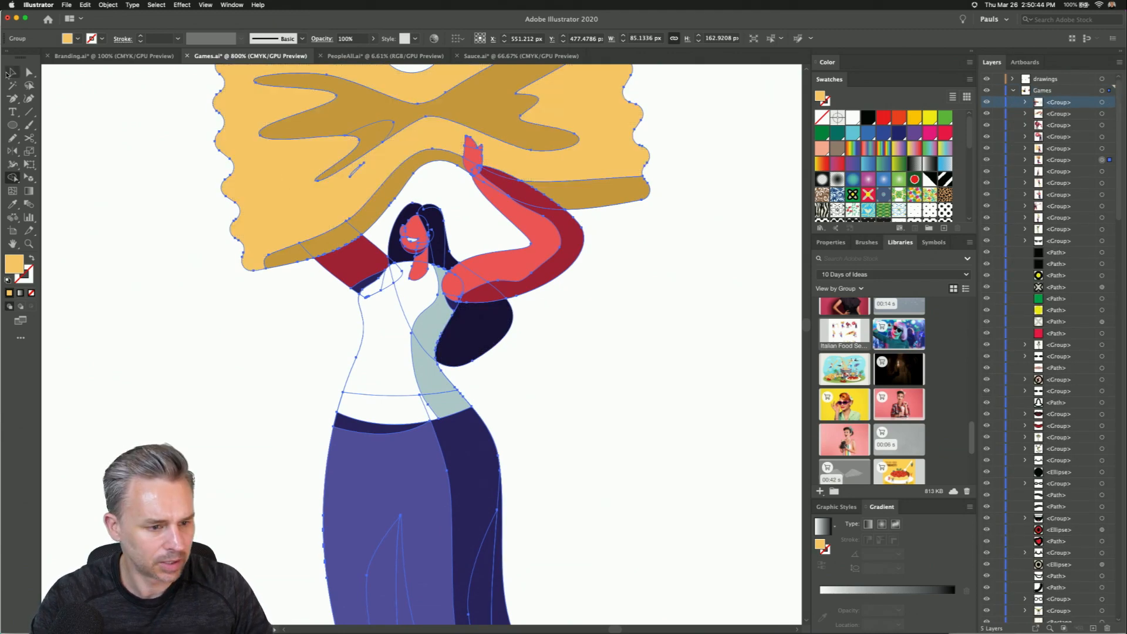
key(a)
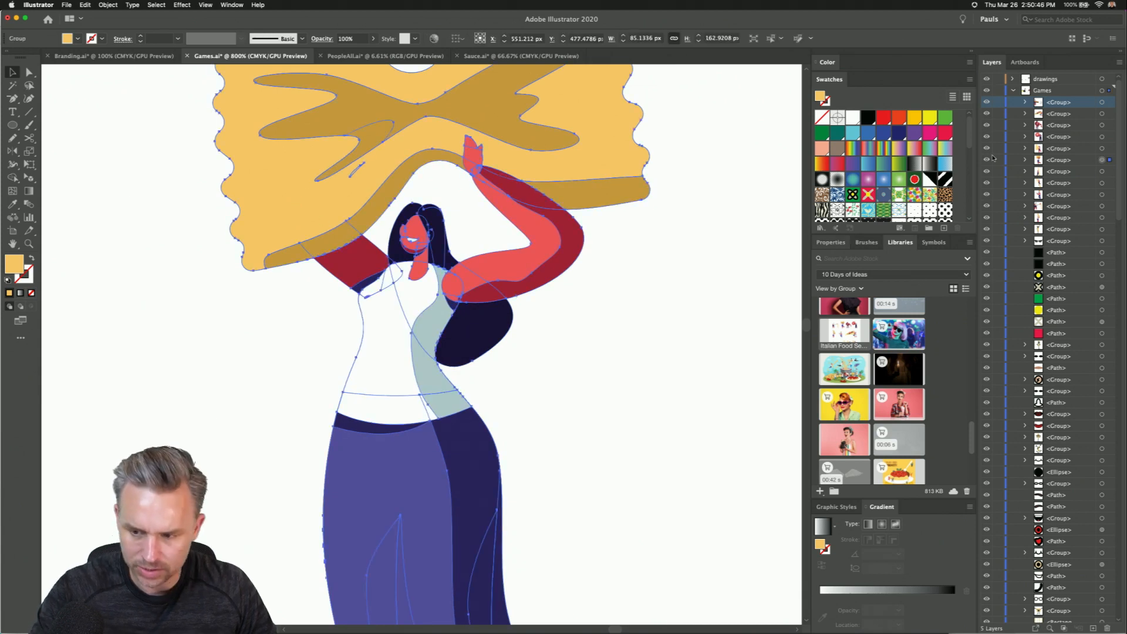
click(1047, 80)
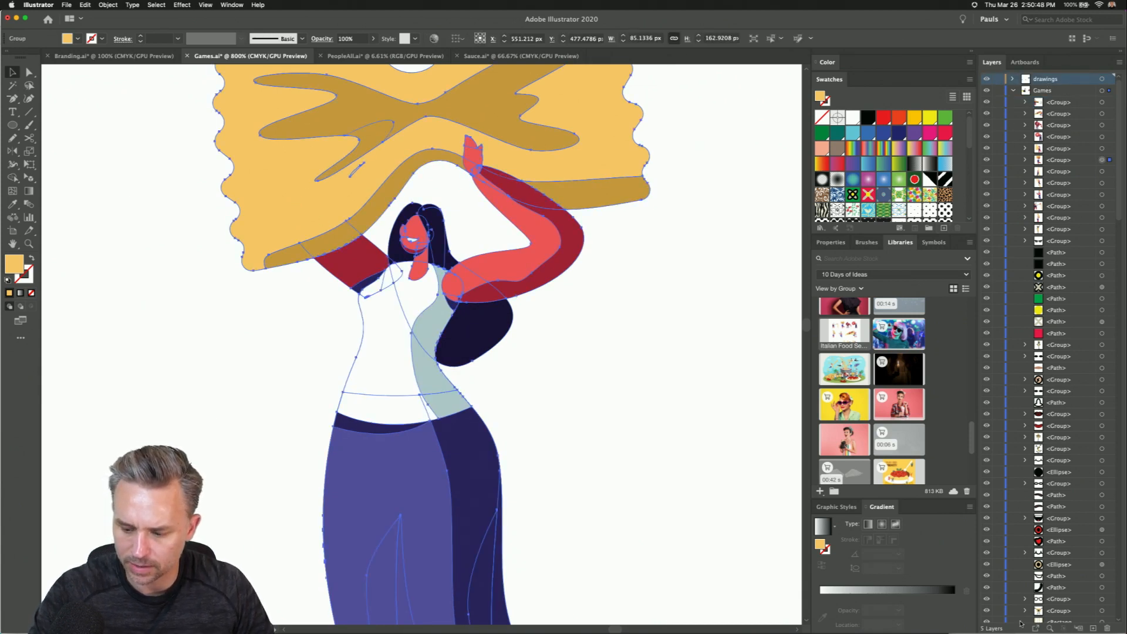
click(1093, 628)
key(super+f)
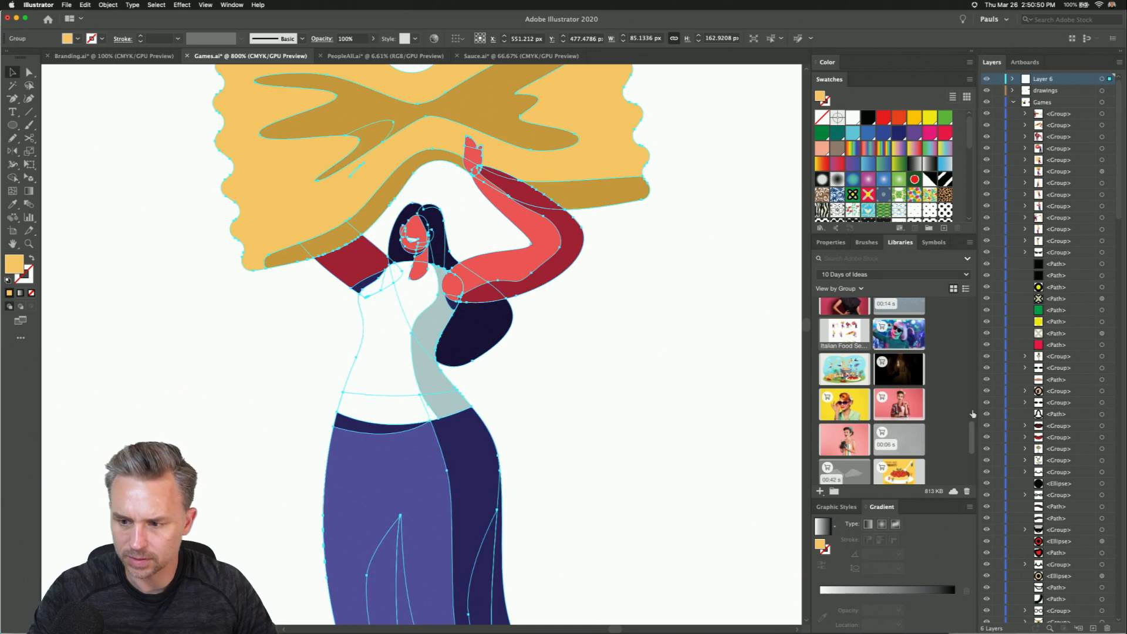
click(987, 81)
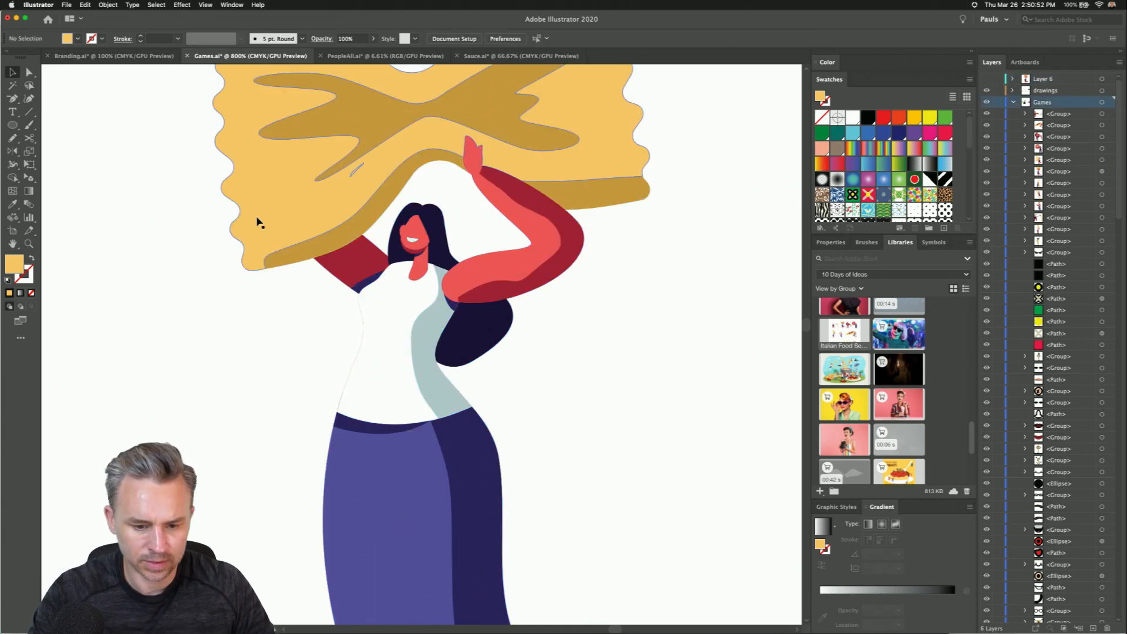
- Select the original character on the Games layer and apply the default white fill and black stroke to it
key(super+minus)
drag(277, 184, 666, 610)
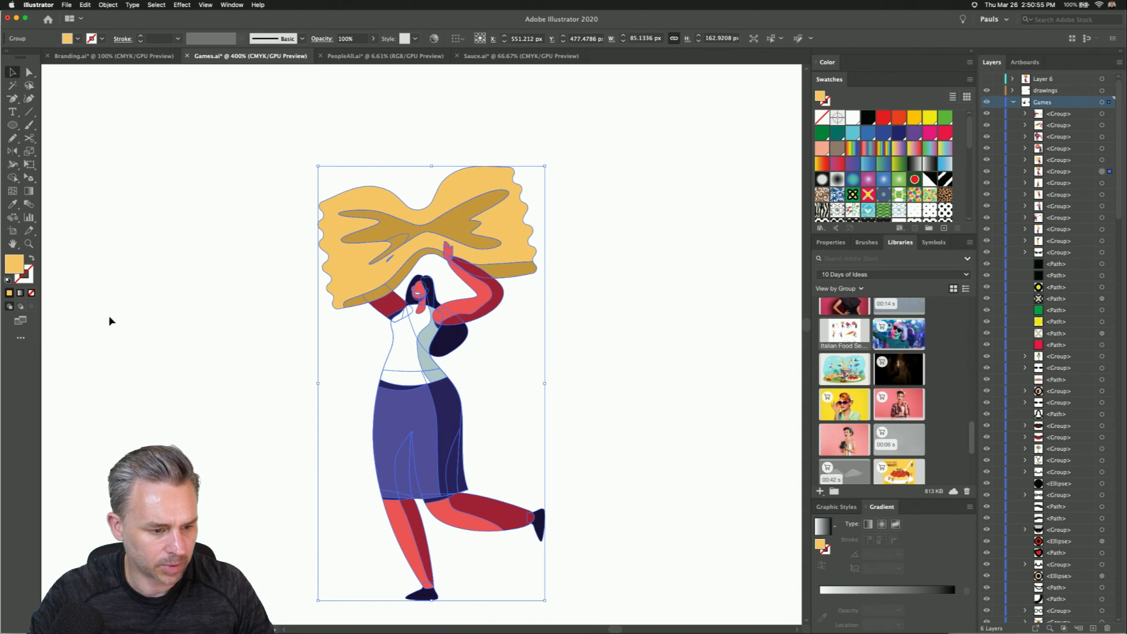
click(31, 259)
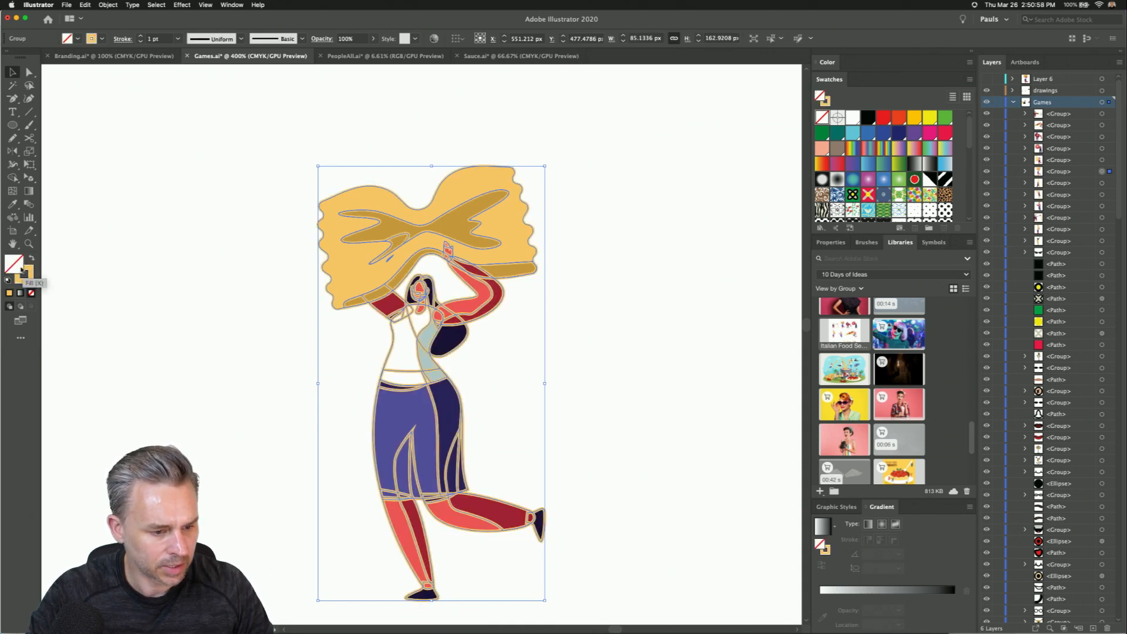
click(851, 118)
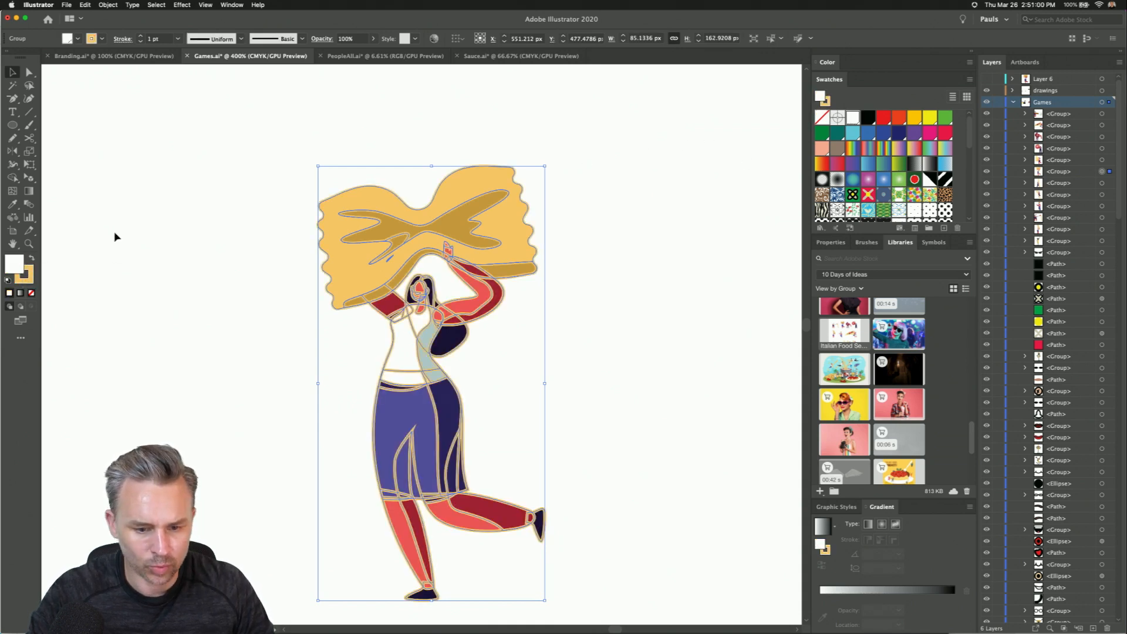
click(29, 283)
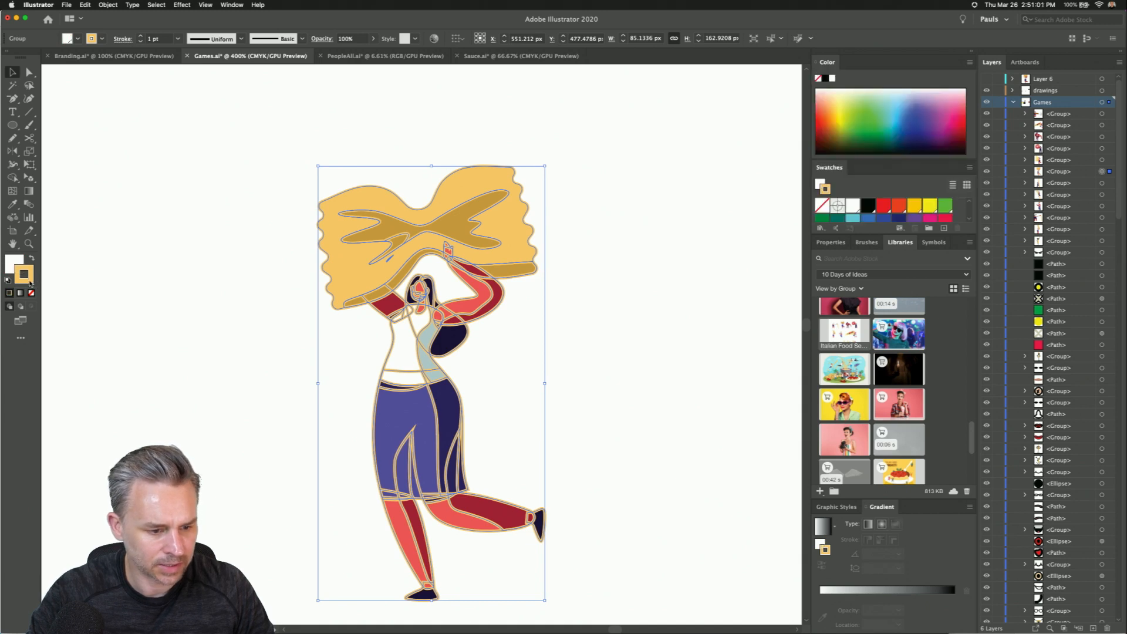
click(833, 78)
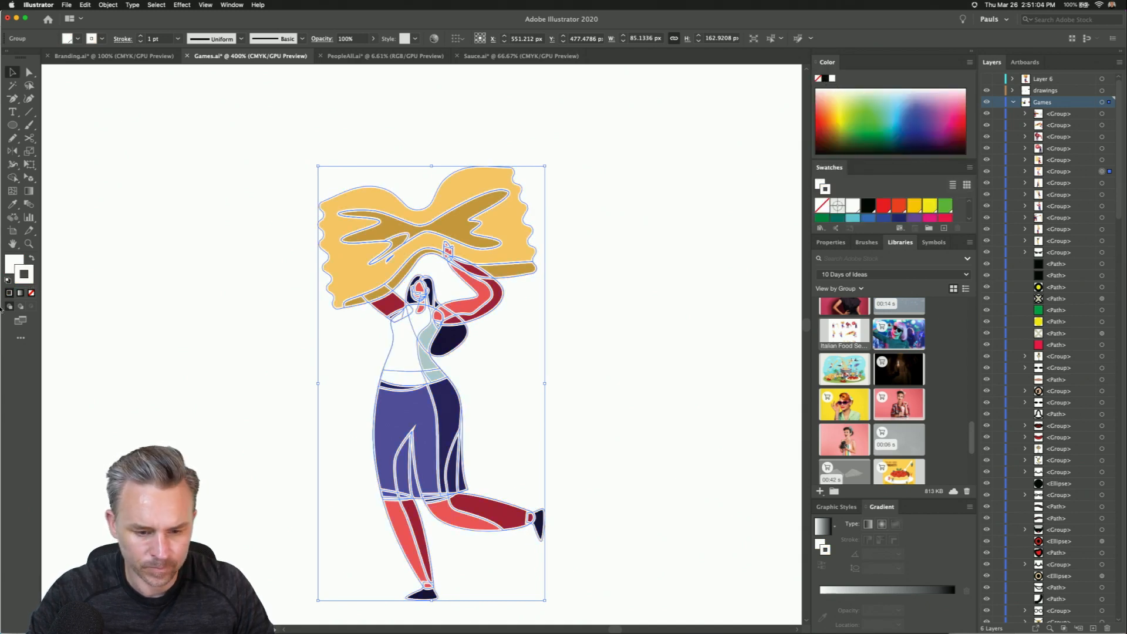
click(32, 259)
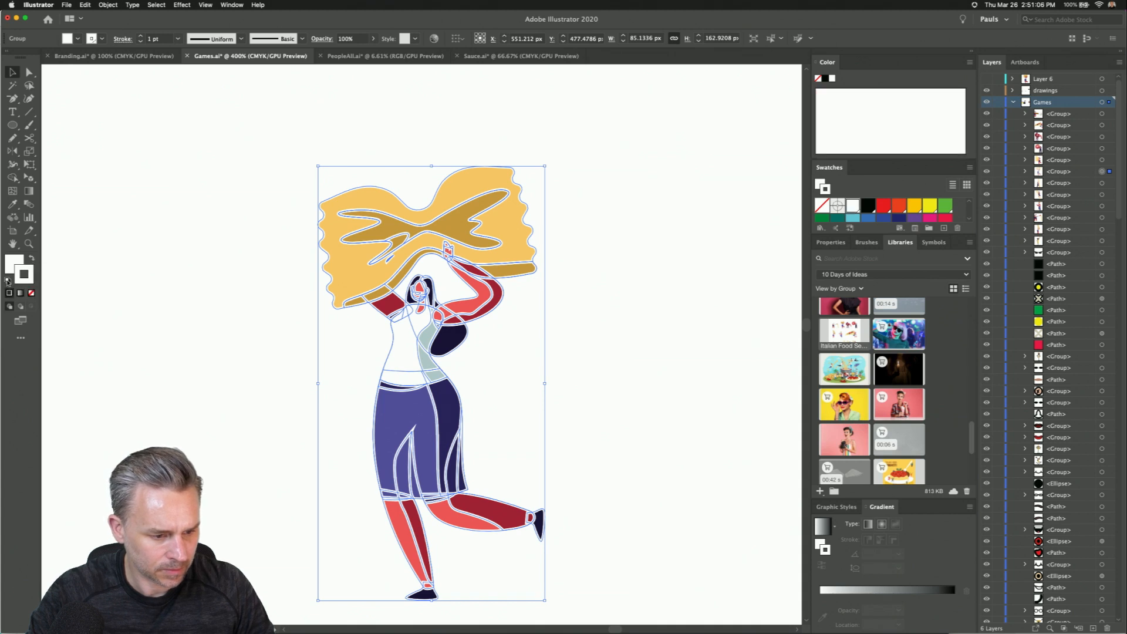
click(8, 280)
- Try much heavier stroke weights on the character's black outlines, and return the stroke to 1 pt
click(141, 41)
click(141, 41)
click(140, 41)
click(141, 41)
click(141, 41)
click(141, 41)
click(141, 41)
click(141, 41)
click(141, 41)
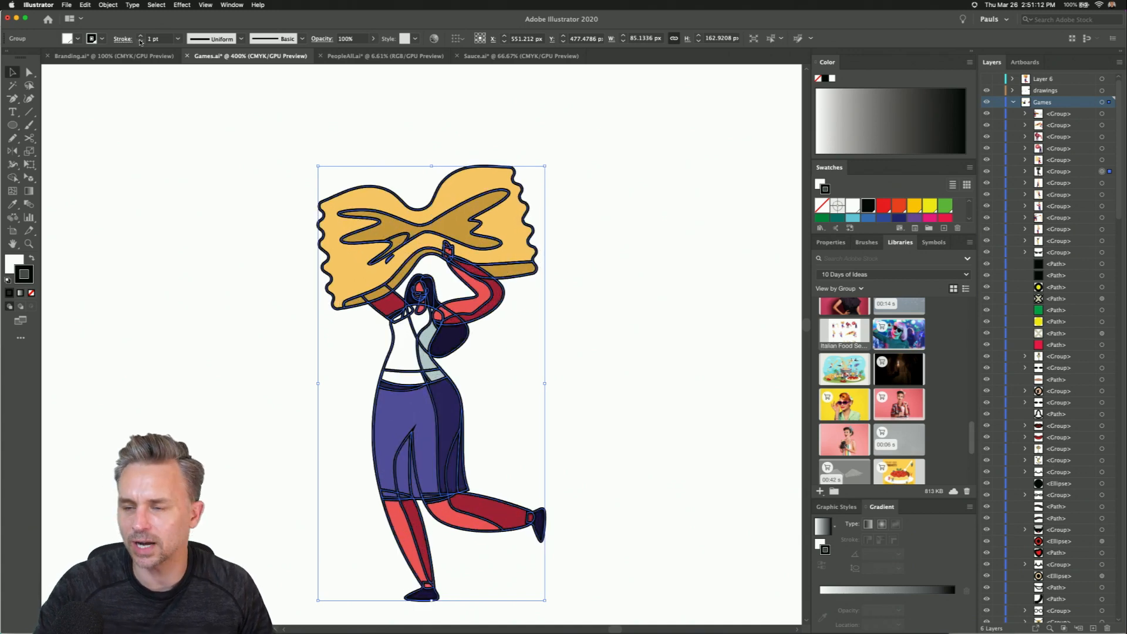
scroll(140, 41, up, 20)
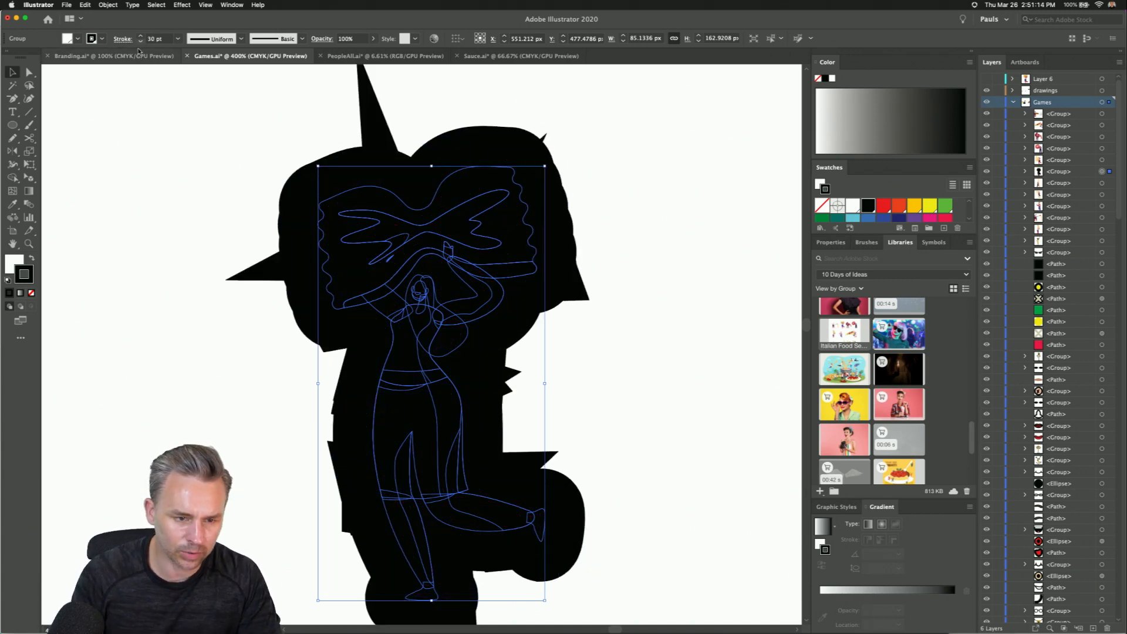
scroll(139, 41, down, 1)
scroll(139, 41, down, 16)
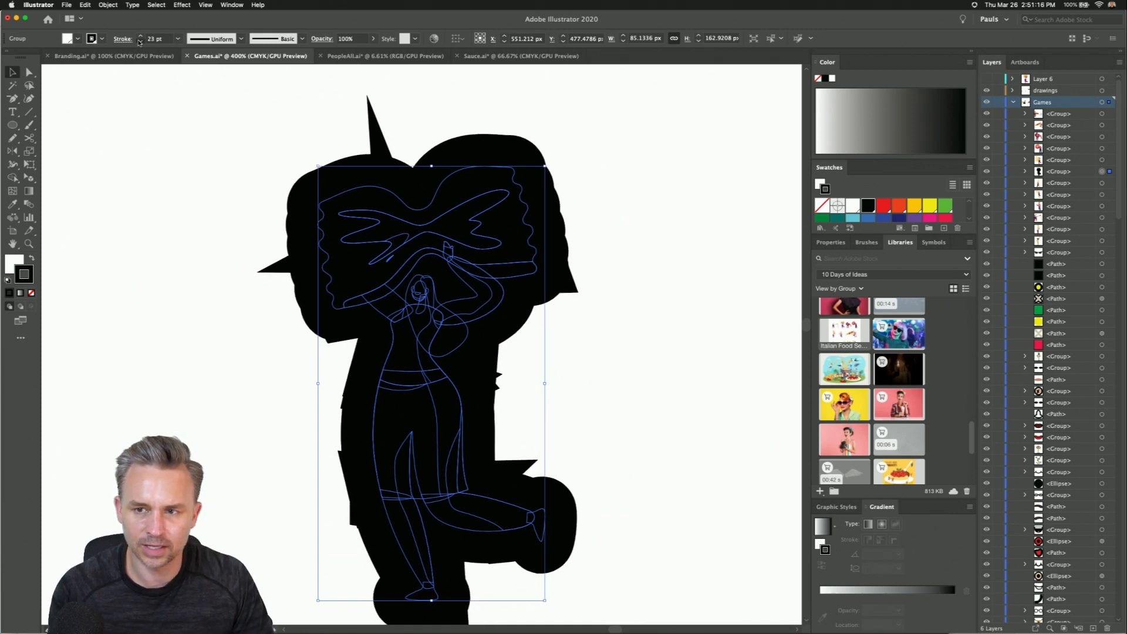
scroll(139, 41, down, 8)
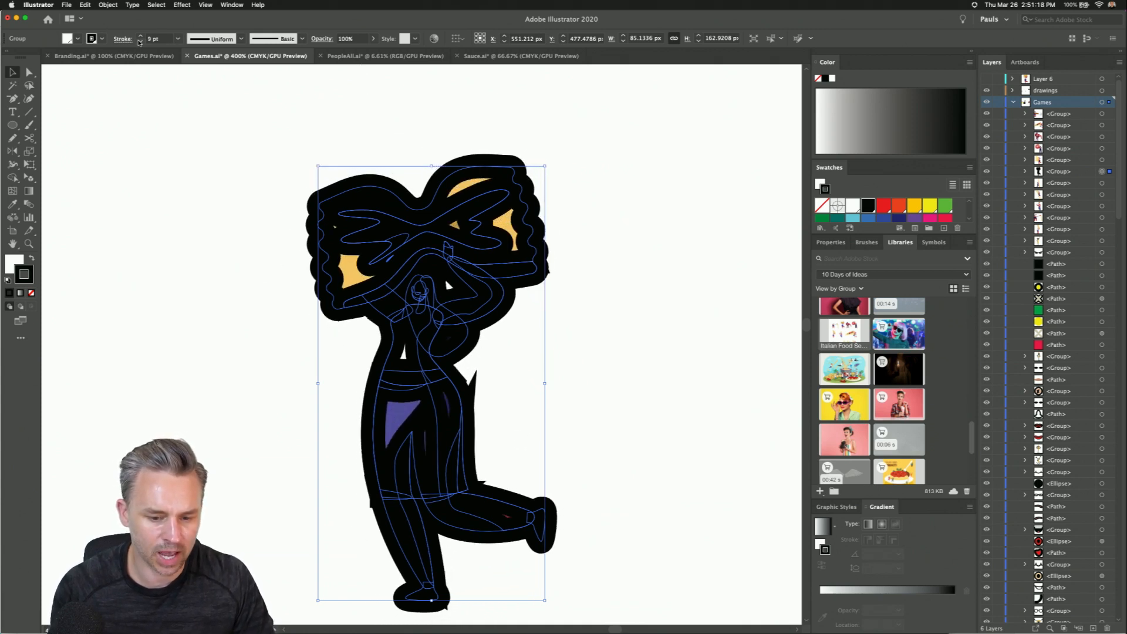
scroll(139, 41, down, 3)
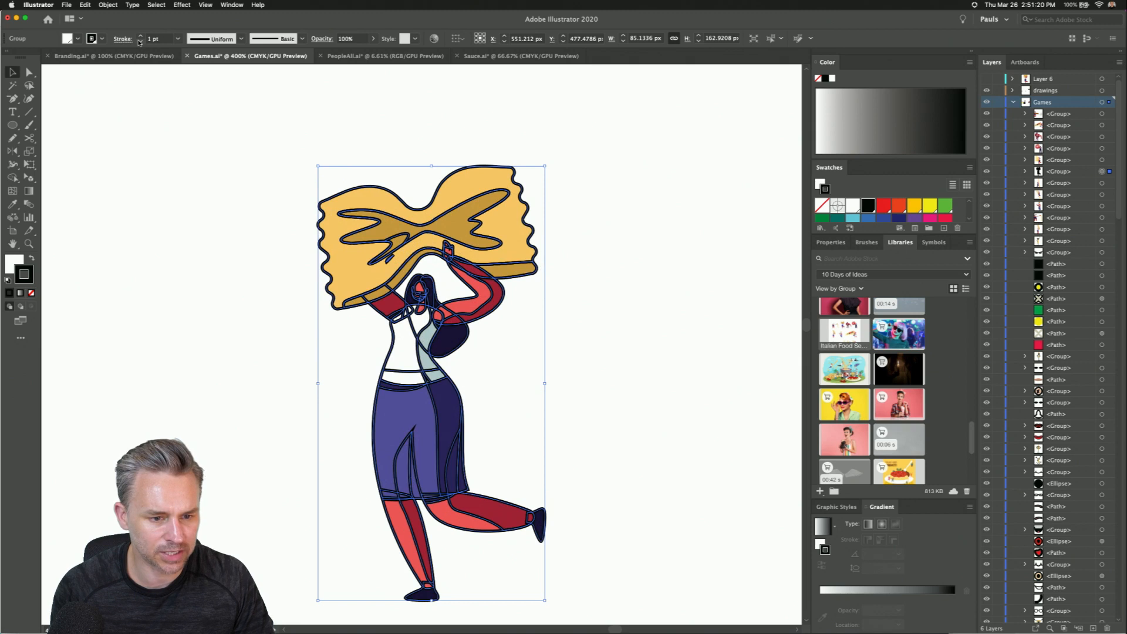
- Set the stroke weight of the character's outlines to 0.75 pt
drag(392, 369, 435, 333)
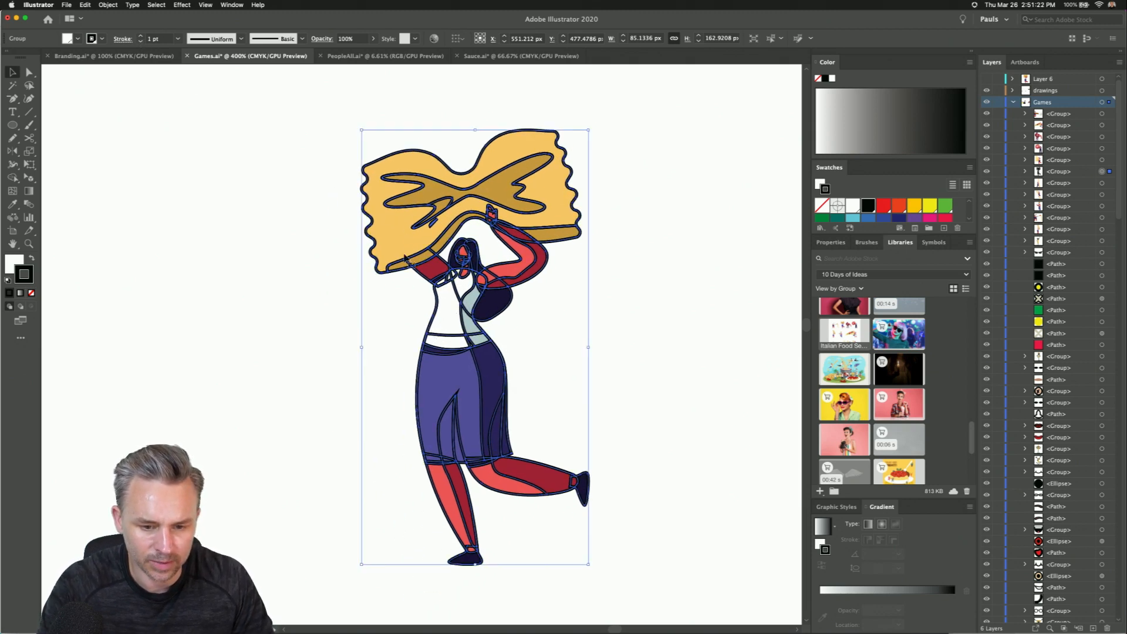
scroll(141, 43, down, 1)
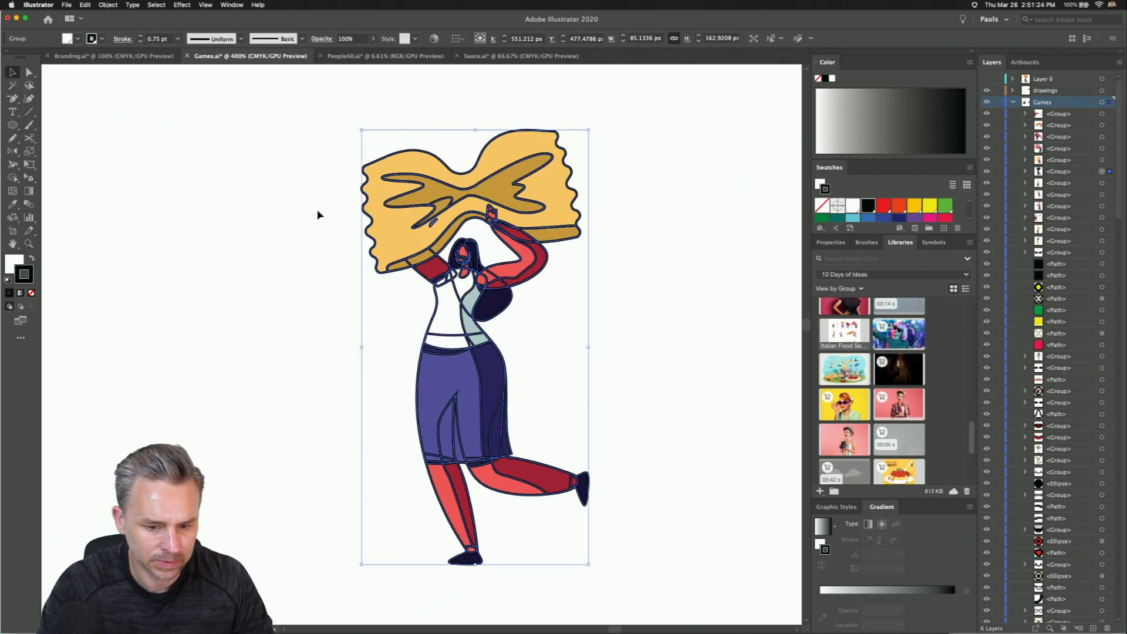
scroll(317, 229, up, 2)
- Try ungrouping the reselected character, and undo the ungrouping
click(12, 177)
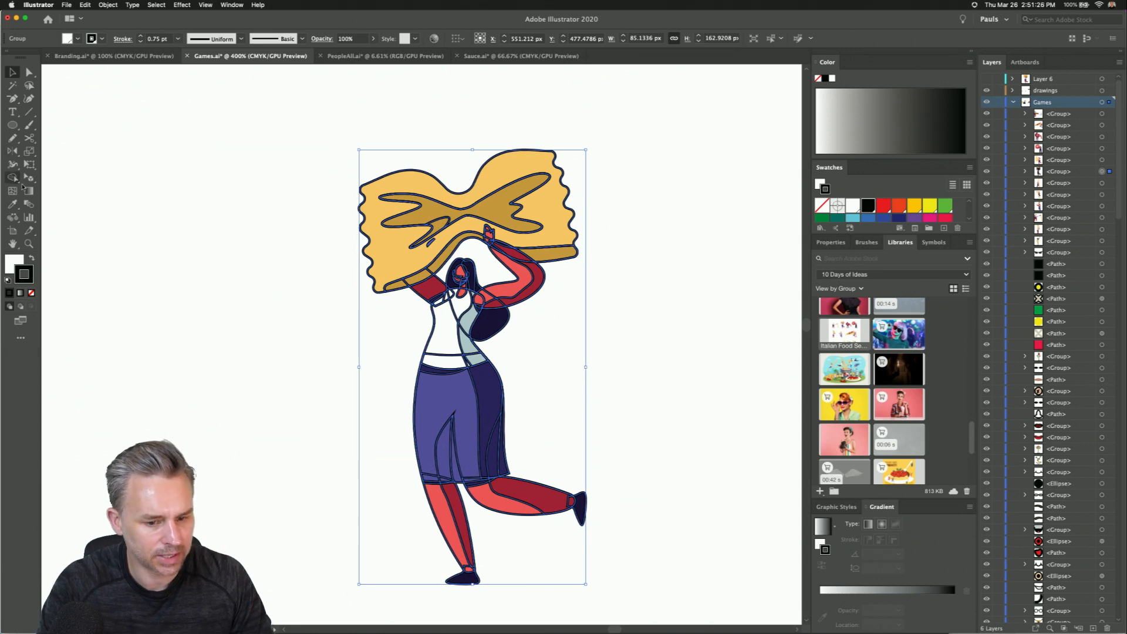
click(12, 72)
drag(300, 128, 665, 594)
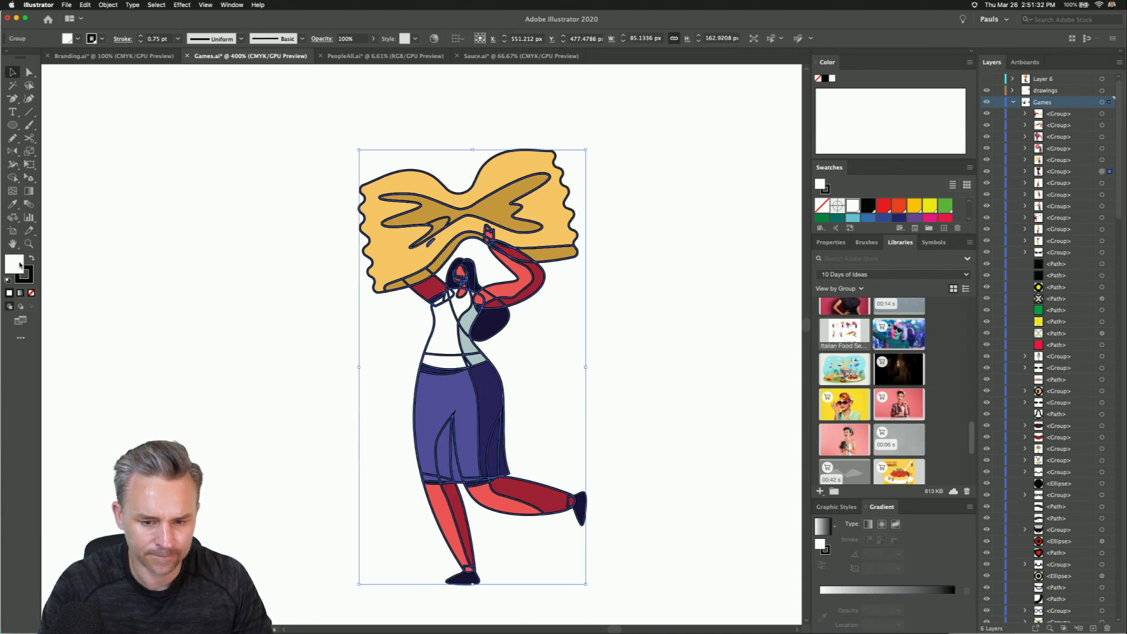
right_click(384, 192)
click(420, 266)
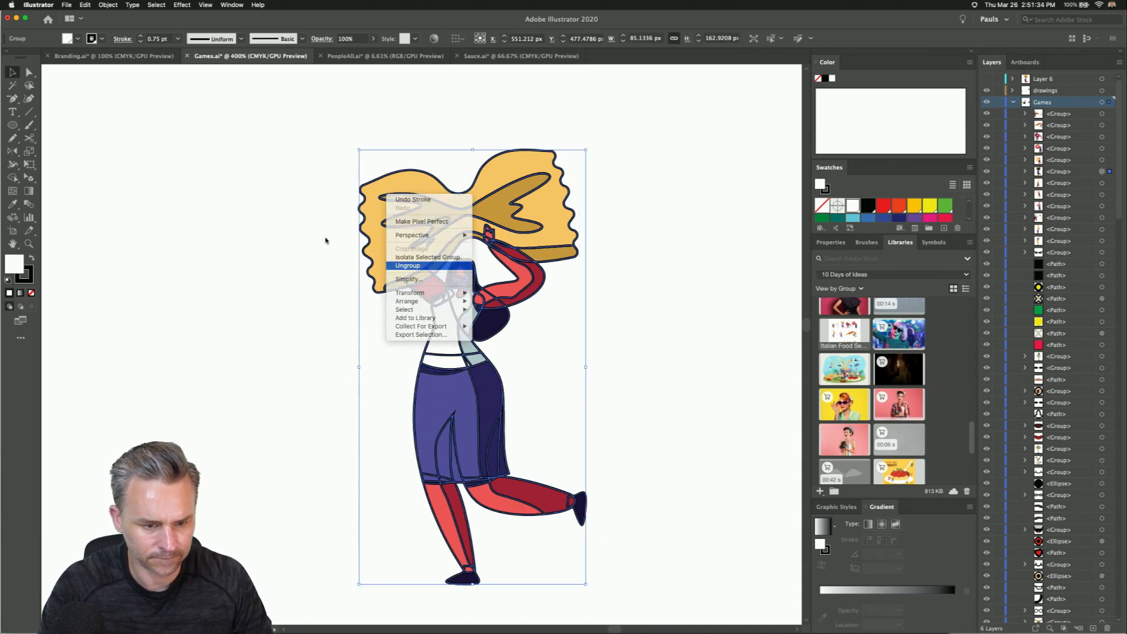
key(super+z)
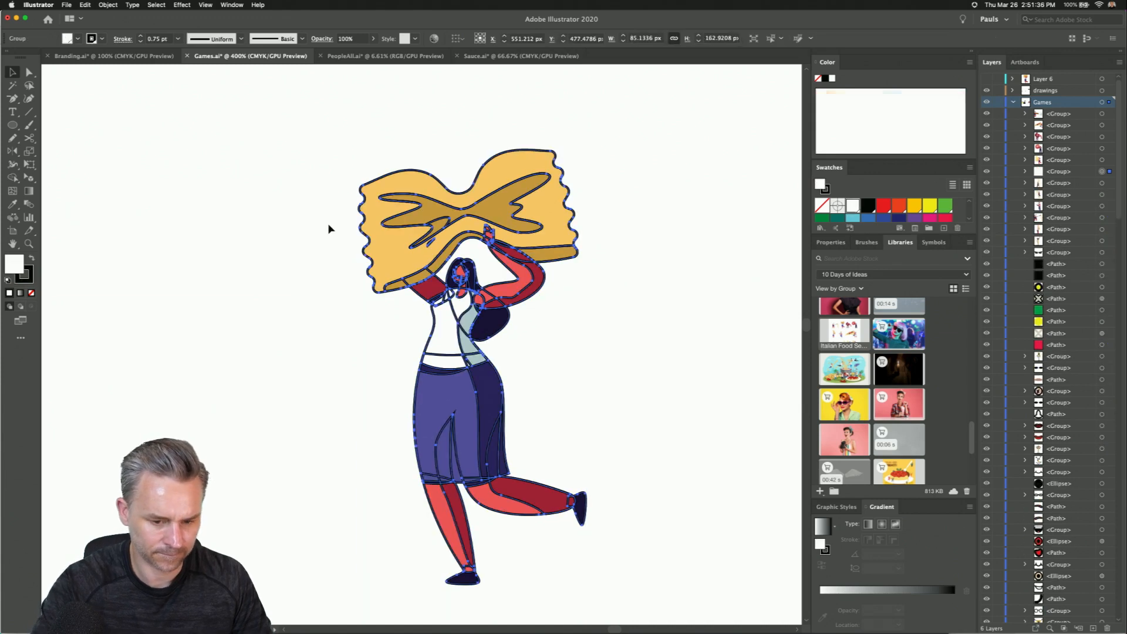
- Merge the bow-tie pasta's inner details and the sections of its lower edge into white outlined shapes with the Shape Builder tool
click(830, 242)
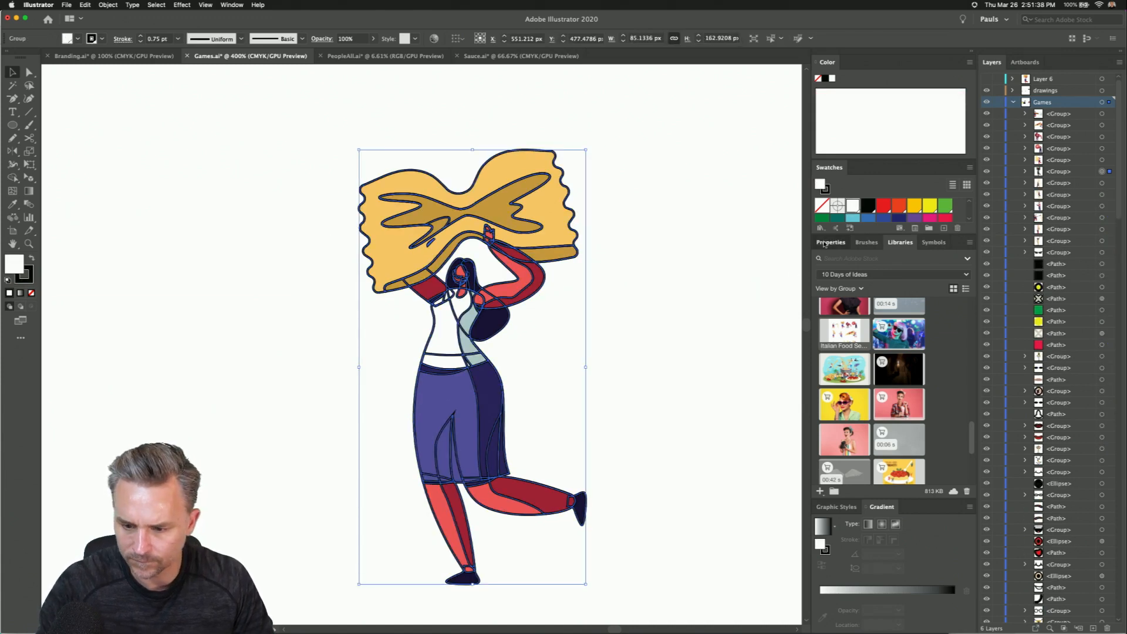
click(12, 178)
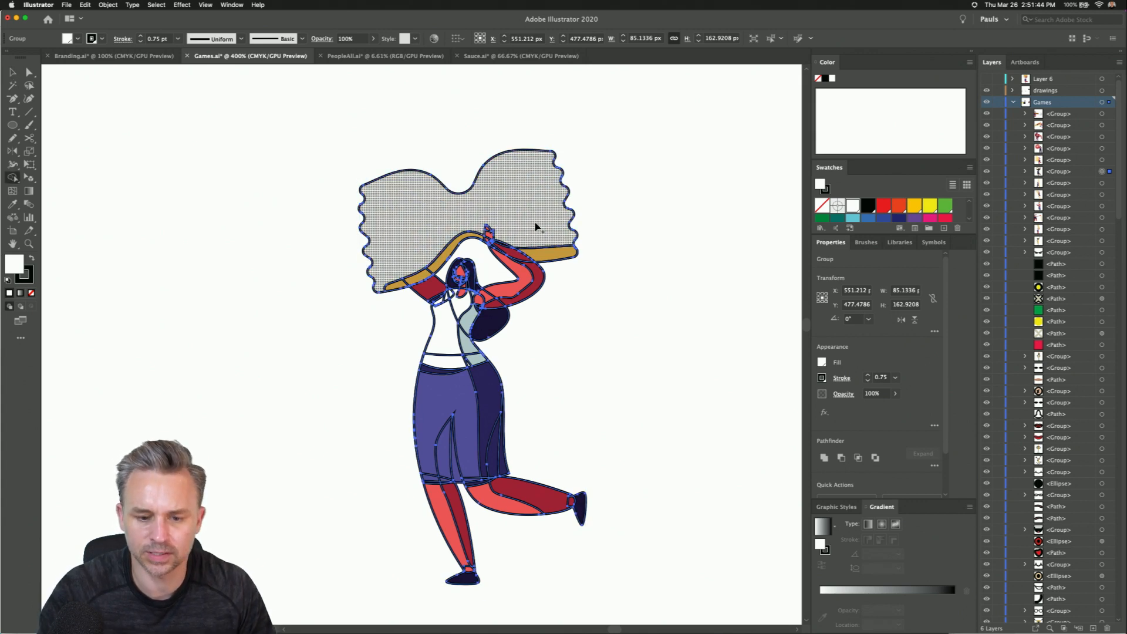
drag(451, 252, 399, 285)
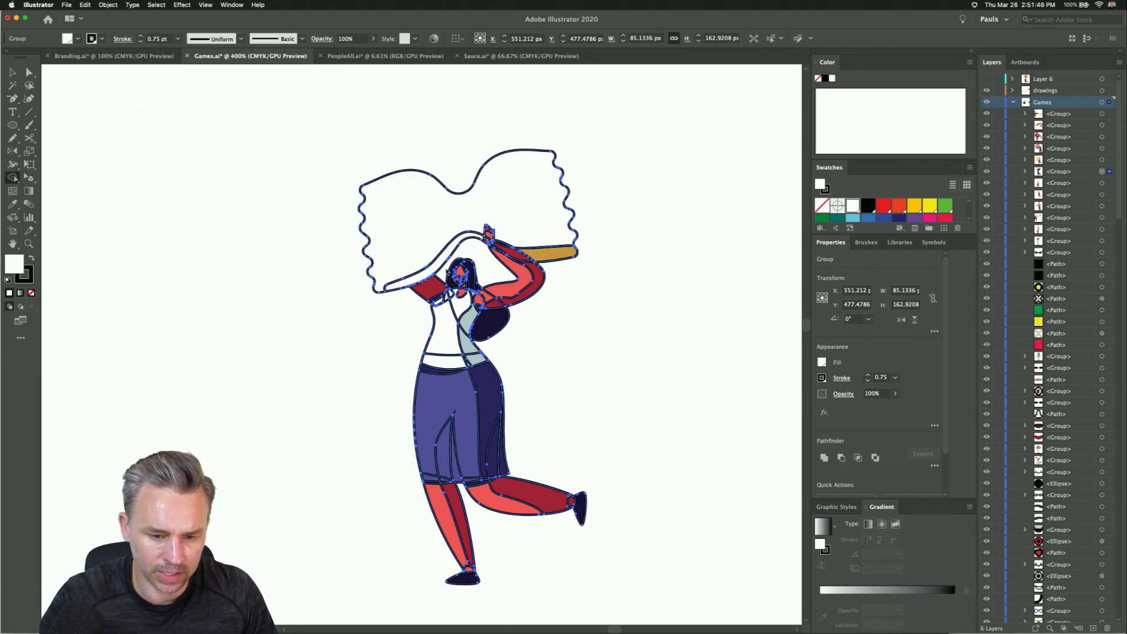
click(547, 258)
- Merge the woman's raised arm sections and her shirt sections into plain white outlined areas with the Shape Builder tool
mouse_move(530, 266)
mouse_down()
mouse_move(543, 287)
mouse_move(483, 305)
mouse_move(514, 293)
mouse_move(520, 270)
mouse_move(489, 232)
mouse_move(506, 252)
mouse_up()
key(super+z)
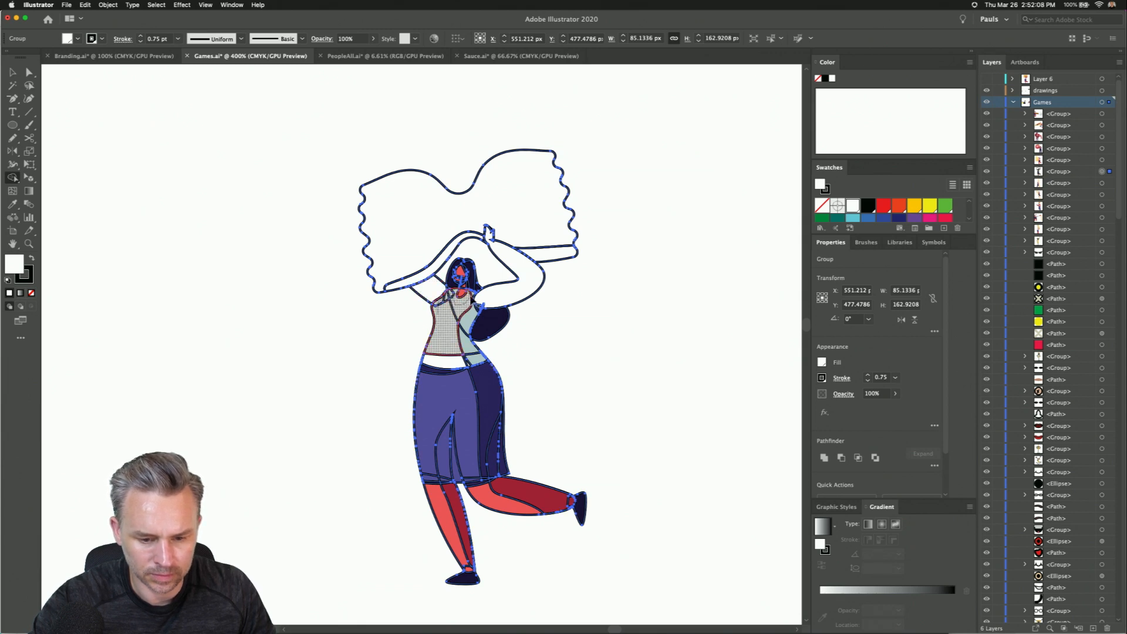
mouse_move(461, 346)
mouse_down()
mouse_move(440, 339)
mouse_move(475, 362)
mouse_up()
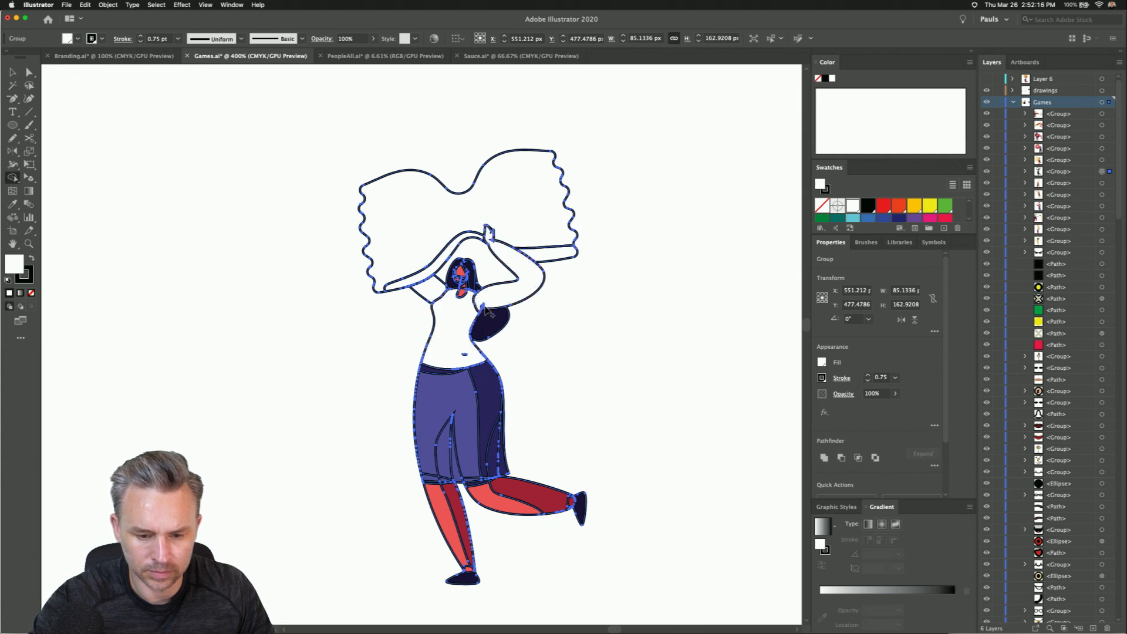
- Merge the woman's skirt sections and the pieces of her face into plain white outlined shapes with the Shape Builder tool
mouse_move(456, 381)
mouse_down()
mouse_move(462, 421)
mouse_move(442, 428)
mouse_move(432, 479)
mouse_move(501, 466)
mouse_move(439, 485)
mouse_up()
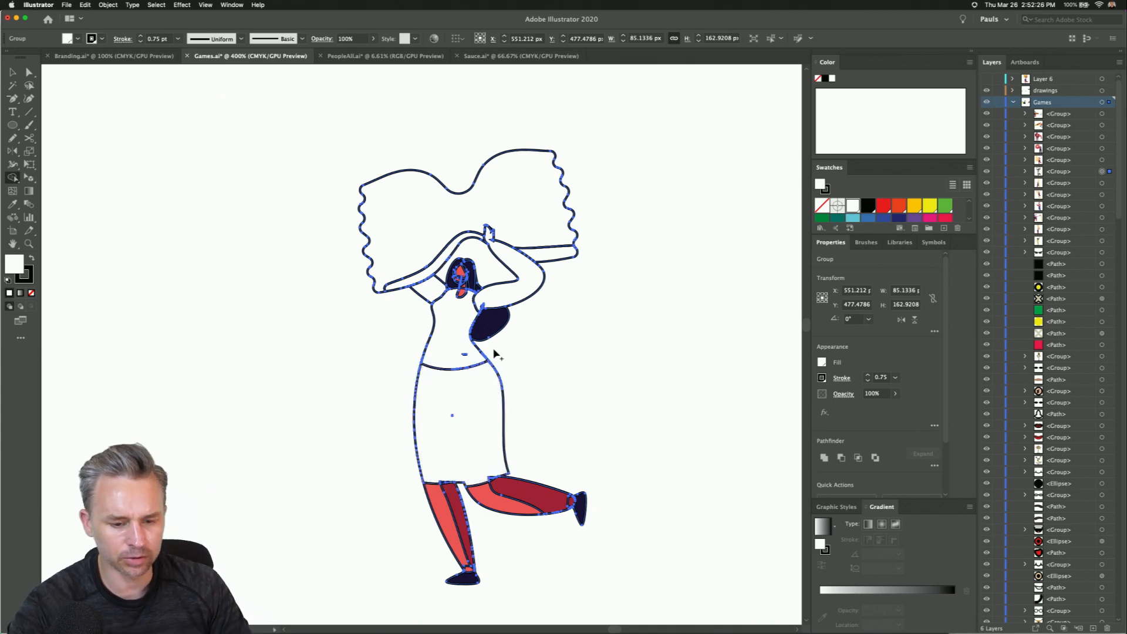
key(super+equal)
key(super+equal)
key(super+equal)
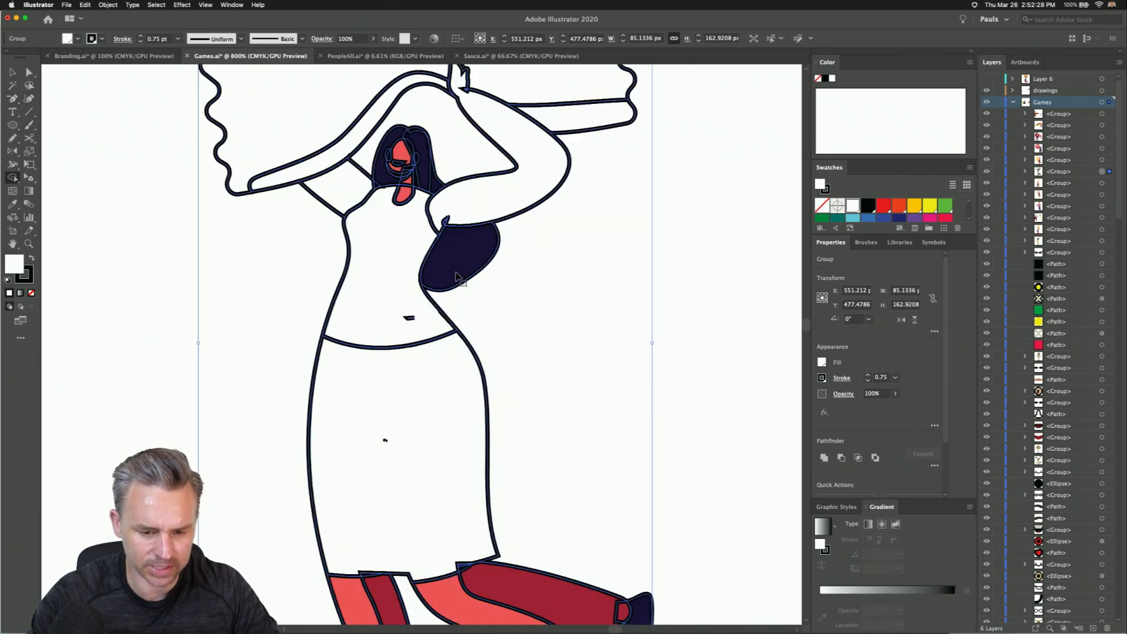
drag(380, 297, 468, 525)
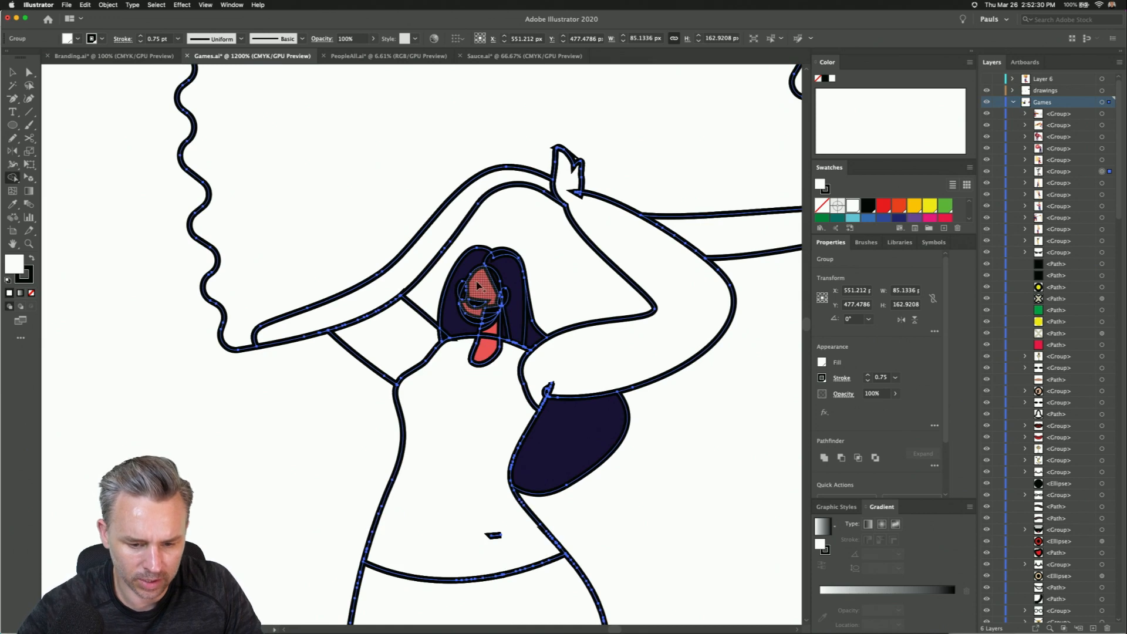
drag(490, 319, 470, 311)
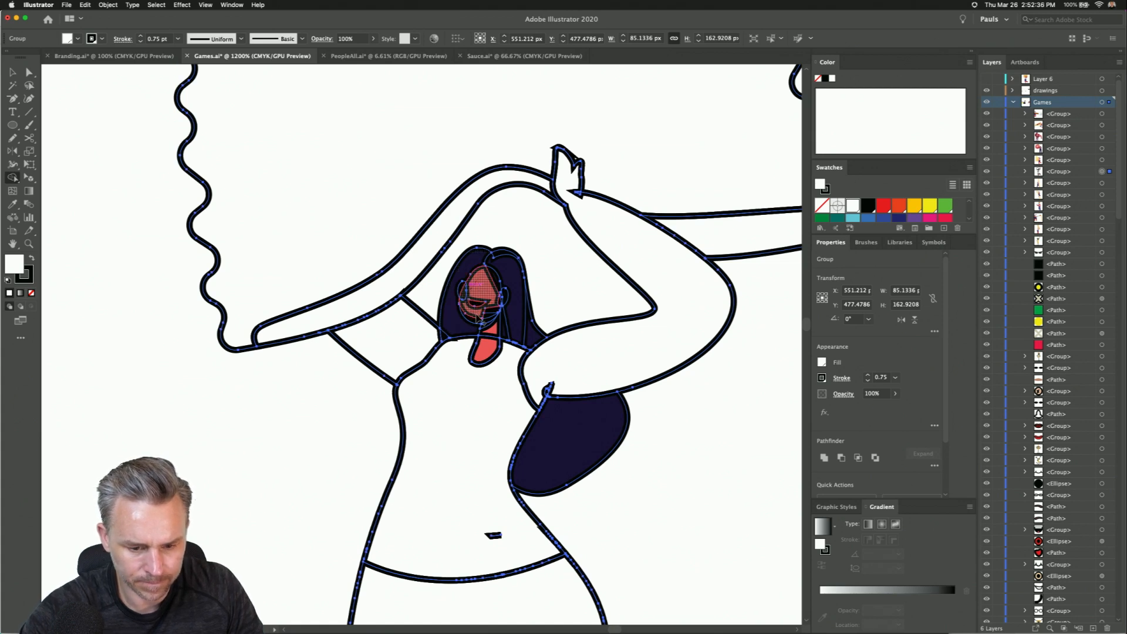
click(478, 321)
click(491, 281)
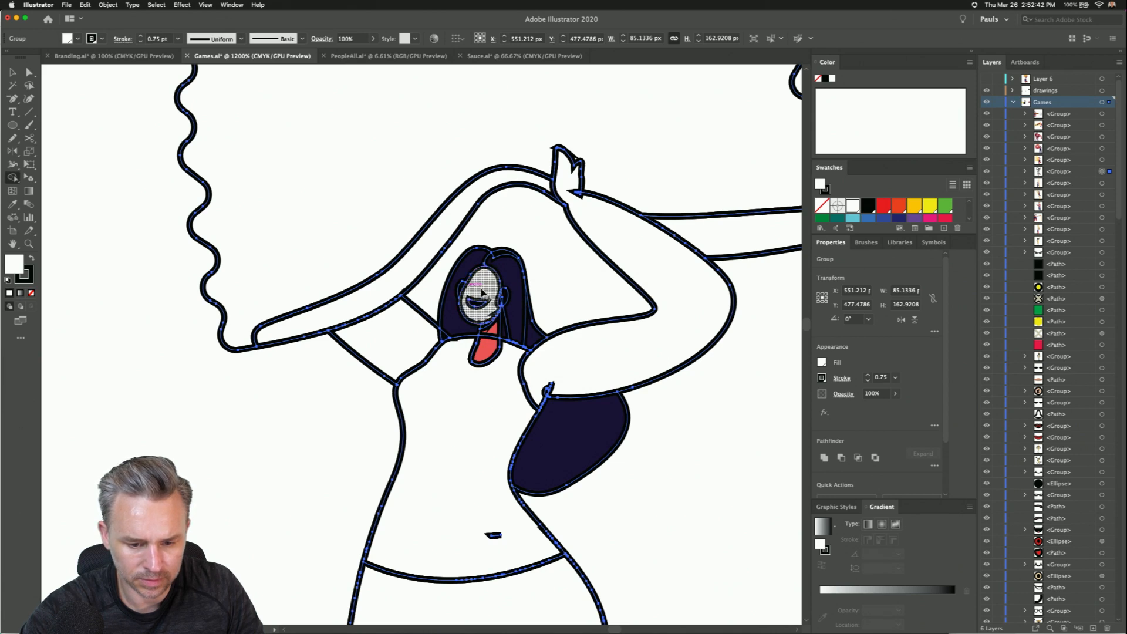
- Turn the woman's hair sections, neck and the dark shape beside her waist into white outlined areas with the Shape Builder tool
click(465, 275)
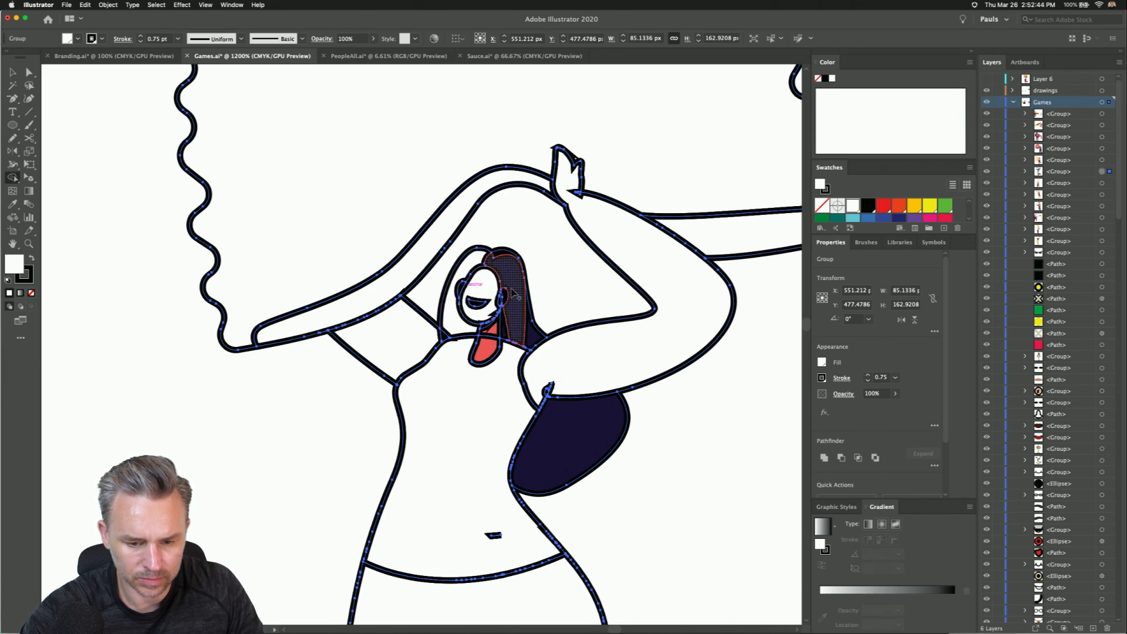
click(510, 287)
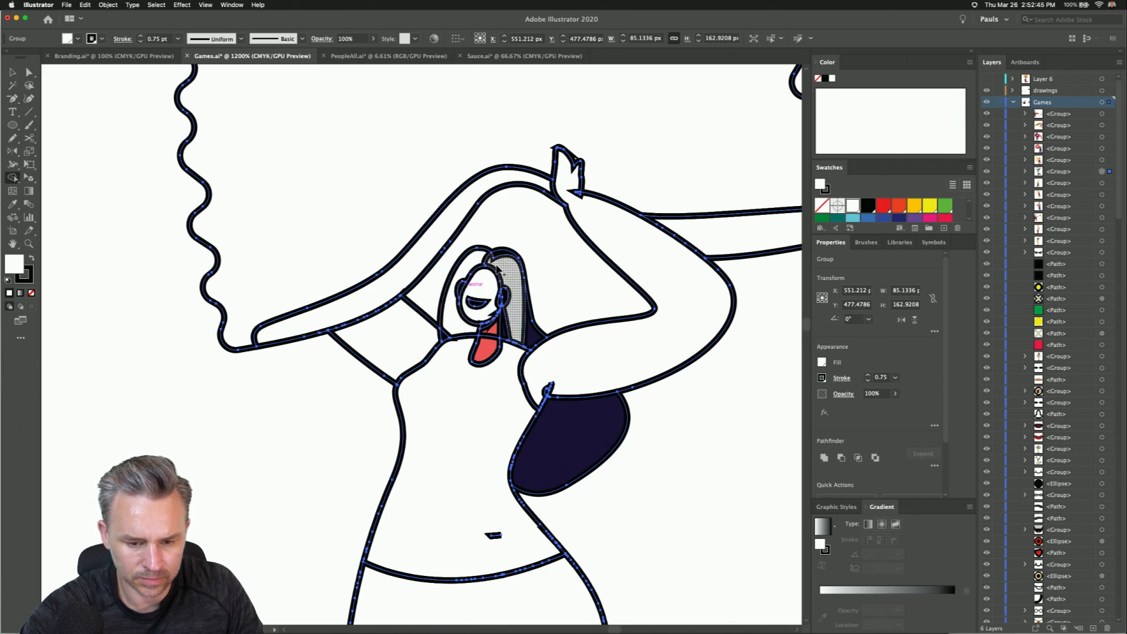
click(531, 337)
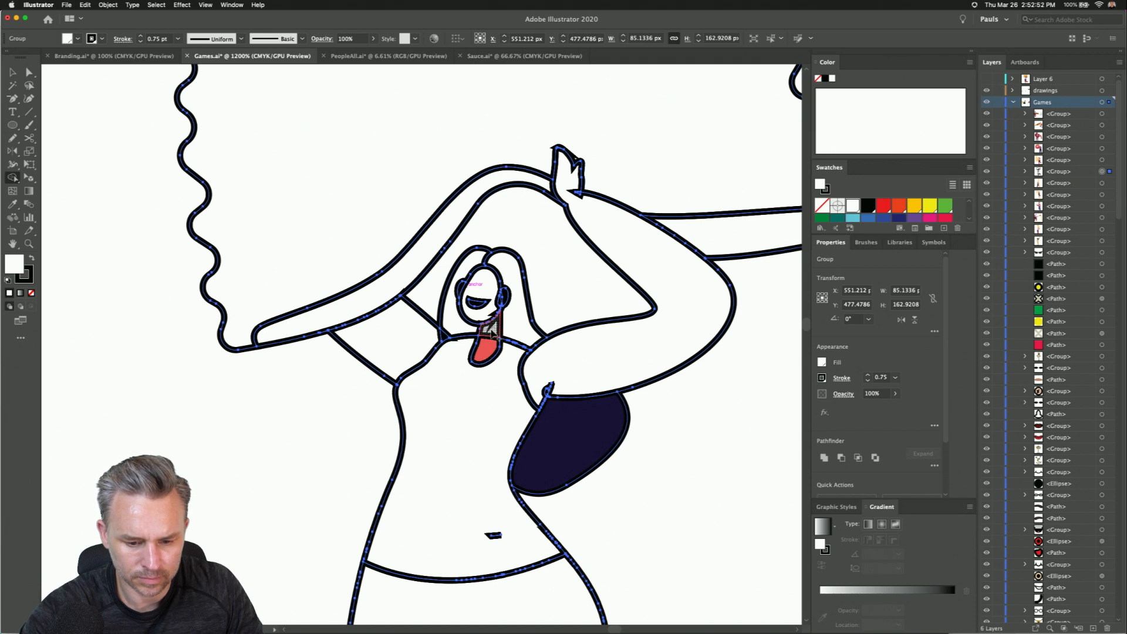
click(487, 350)
click(559, 438)
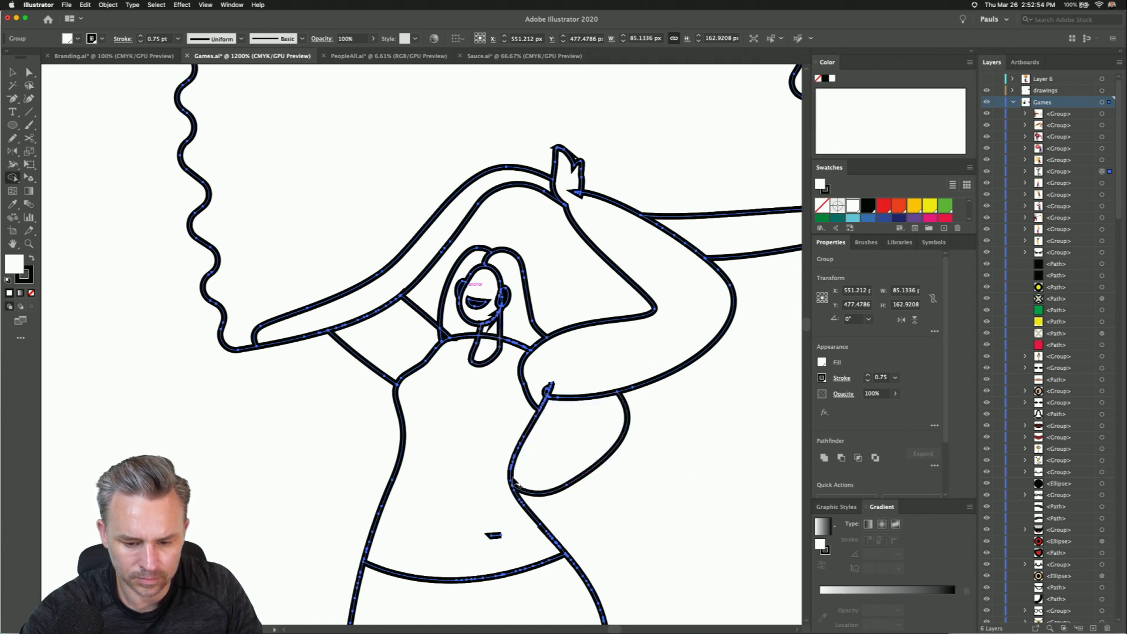
- Merge the shaded sections of both legs and turn the legs and shoes into white outlined shapes with the Shape Builder tool
scroll(487, 259, down, 10)
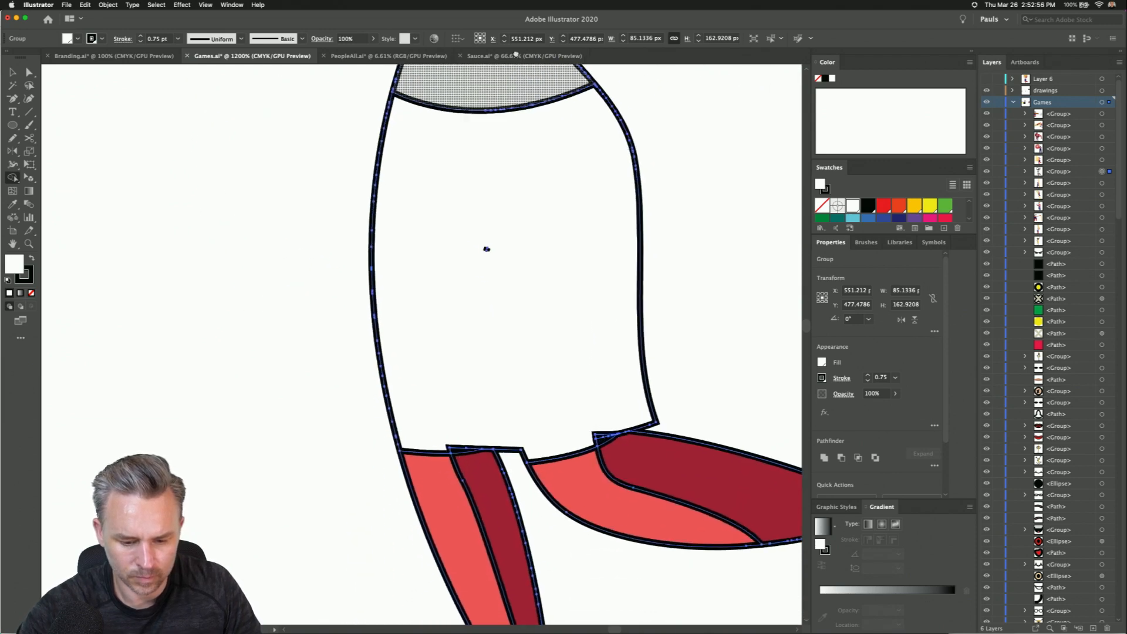
click(486, 235)
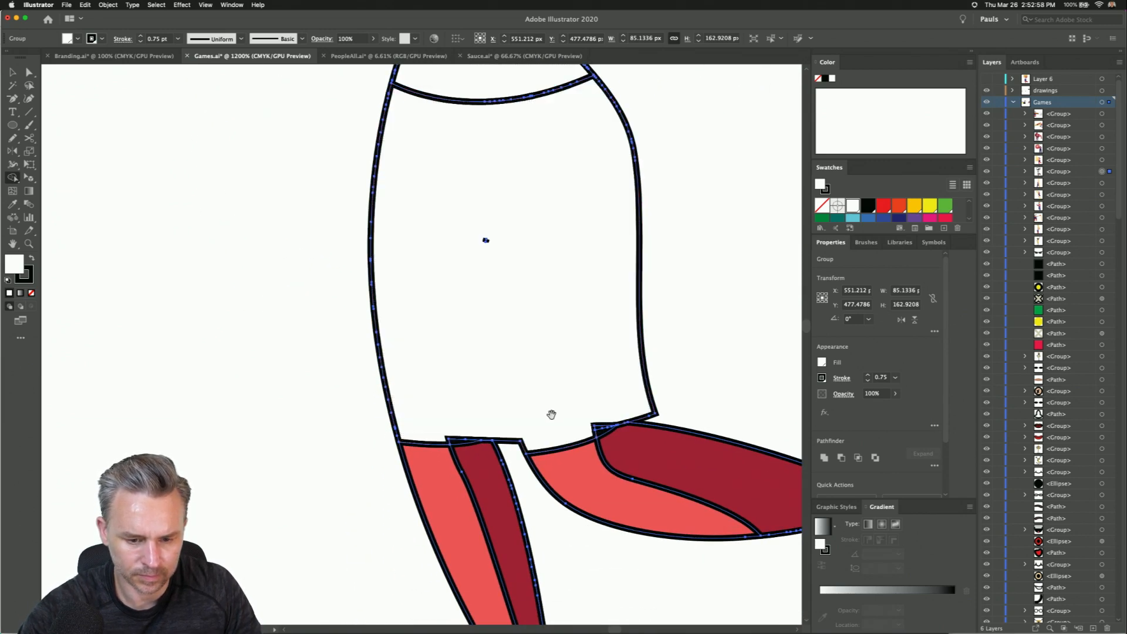
scroll(499, 294, down, 8)
mouse_move(520, 259)
mouse_down()
mouse_move(669, 281)
mouse_move(655, 298)
mouse_up()
mouse_move(274, 272)
mouse_down()
mouse_move(375, 438)
mouse_move(372, 484)
mouse_move(388, 484)
mouse_move(382, 474)
mouse_up()
click(364, 512)
click(700, 318)
mouse_move(267, 201)
mouse_down()
mouse_move(292, 224)
mouse_move(396, 209)
mouse_move(435, 219)
mouse_move(453, 179)
mouse_up()
key(super+minus)
key(super+minus)
key(super+minus)
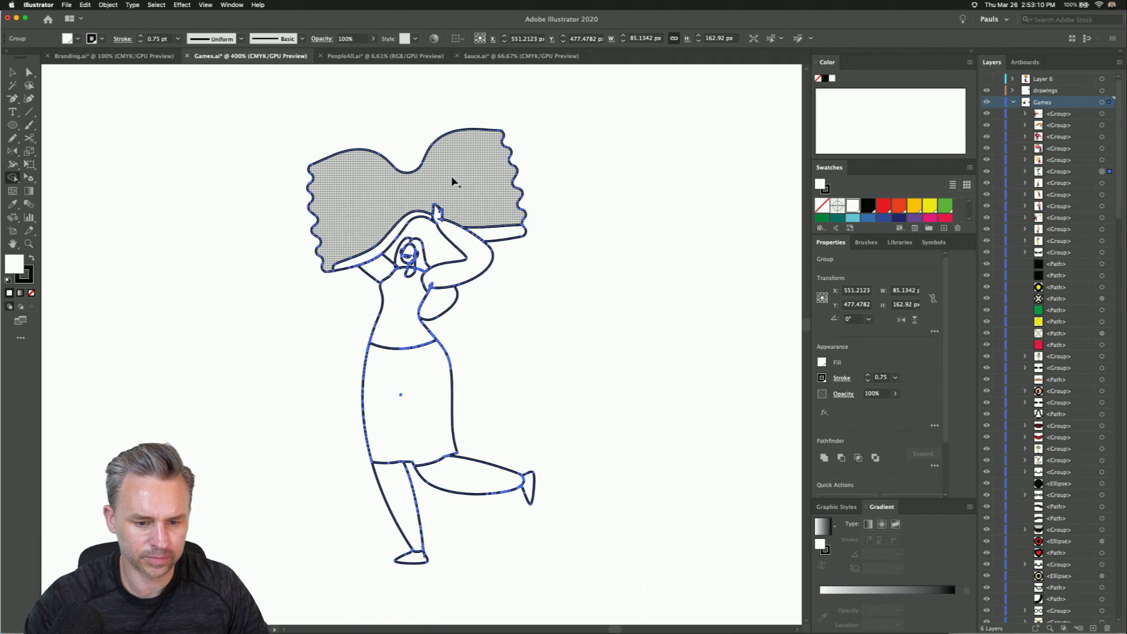
- Give the character's outlines round stroke caps and round corner joins
click(12, 73)
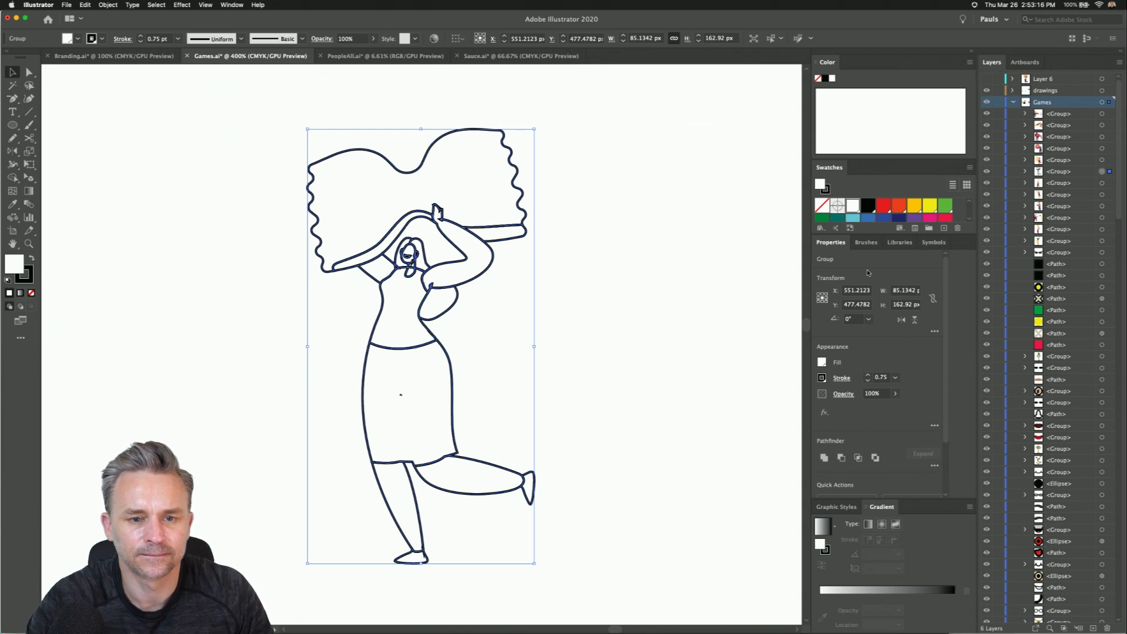
click(822, 378)
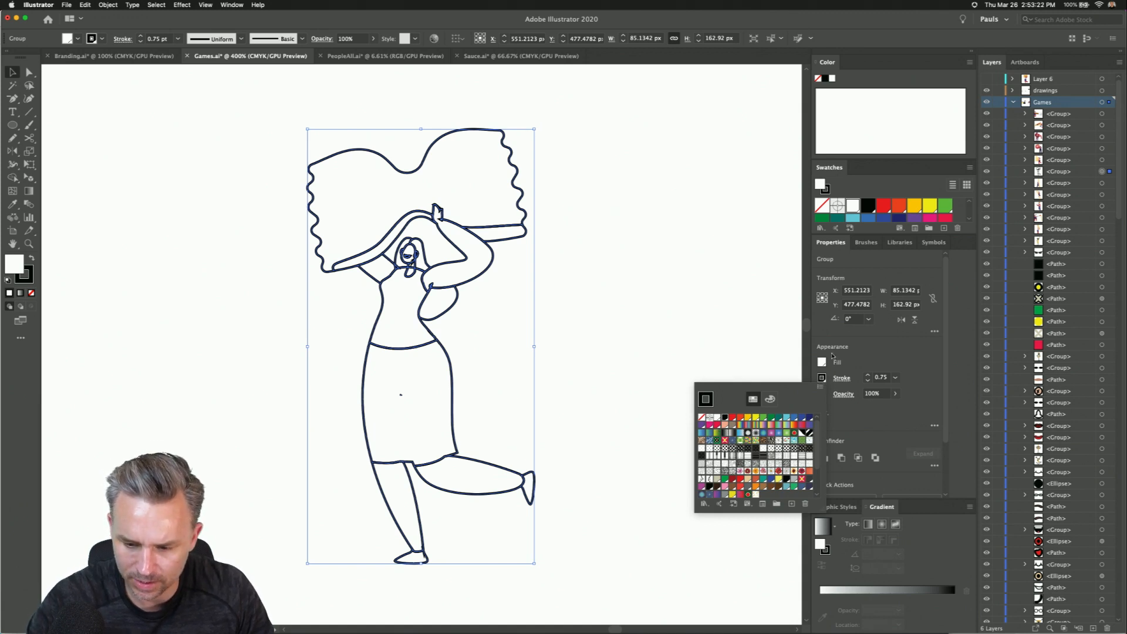
click(822, 378)
click(841, 378)
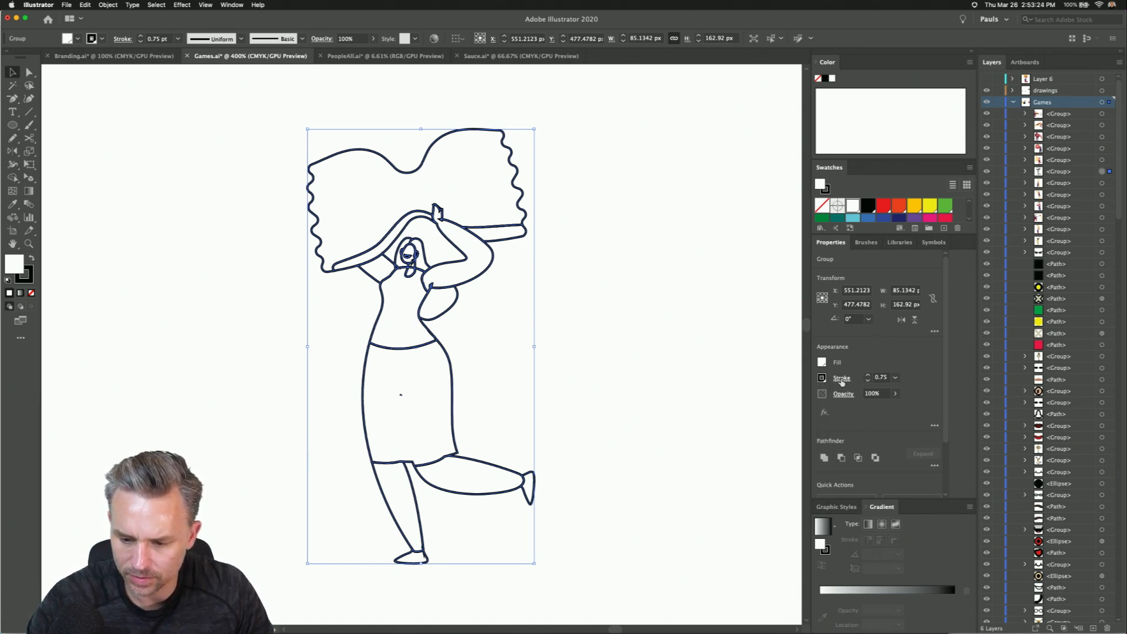
click(840, 379)
click(783, 406)
click(782, 421)
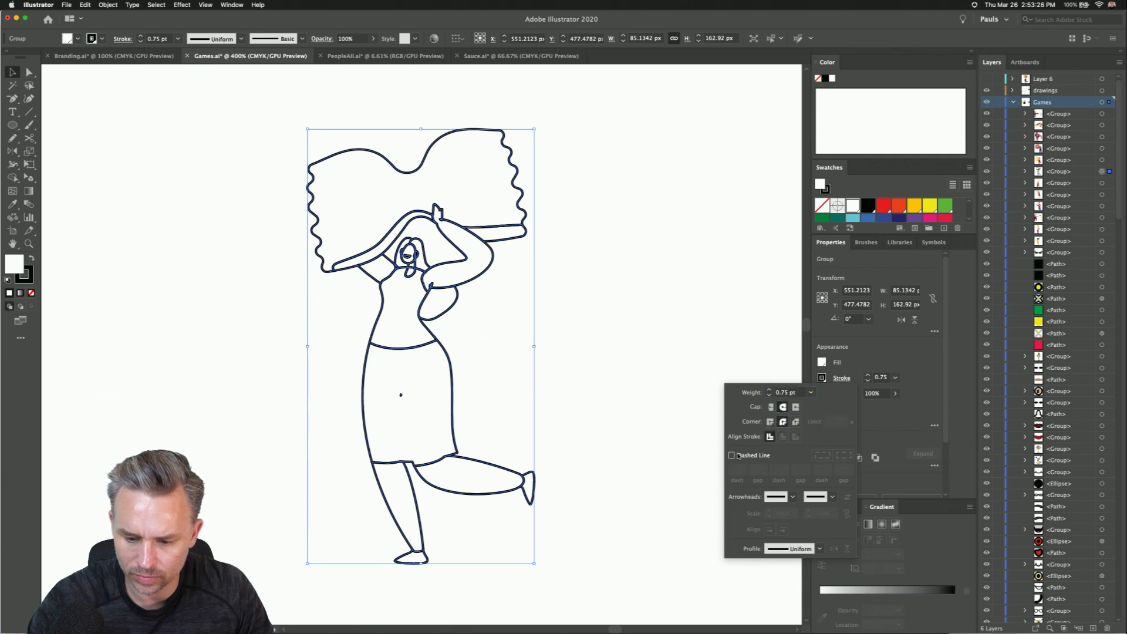
- Convert the character's outlines to a dashed line with a 0 pt dash and a 10 pt gap, and deselect the character
click(731, 455)
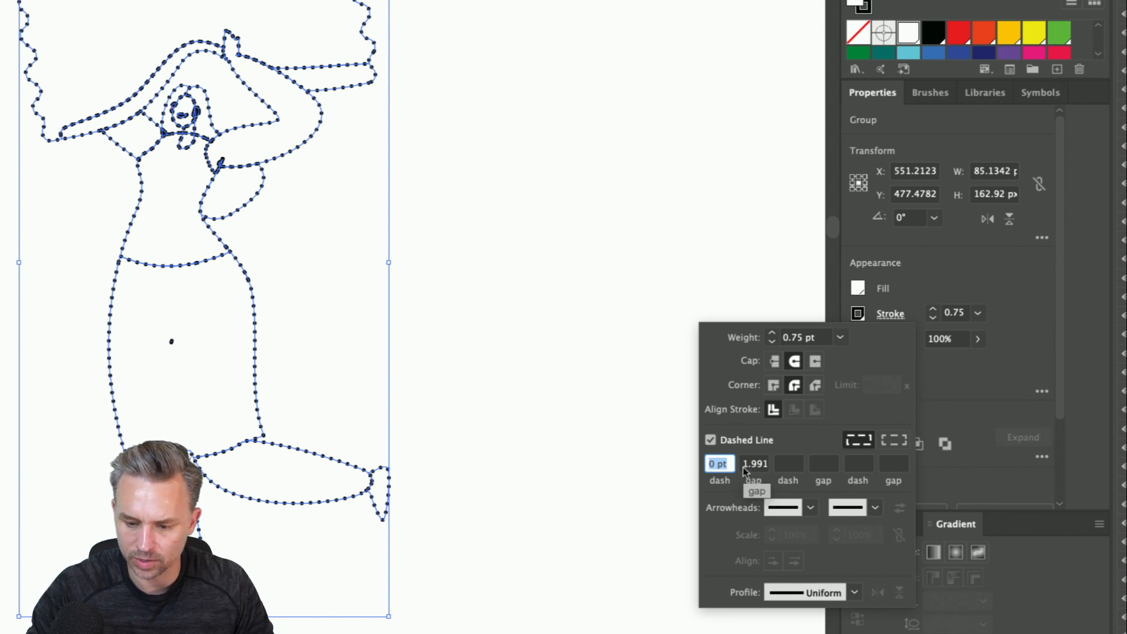
click(751, 464)
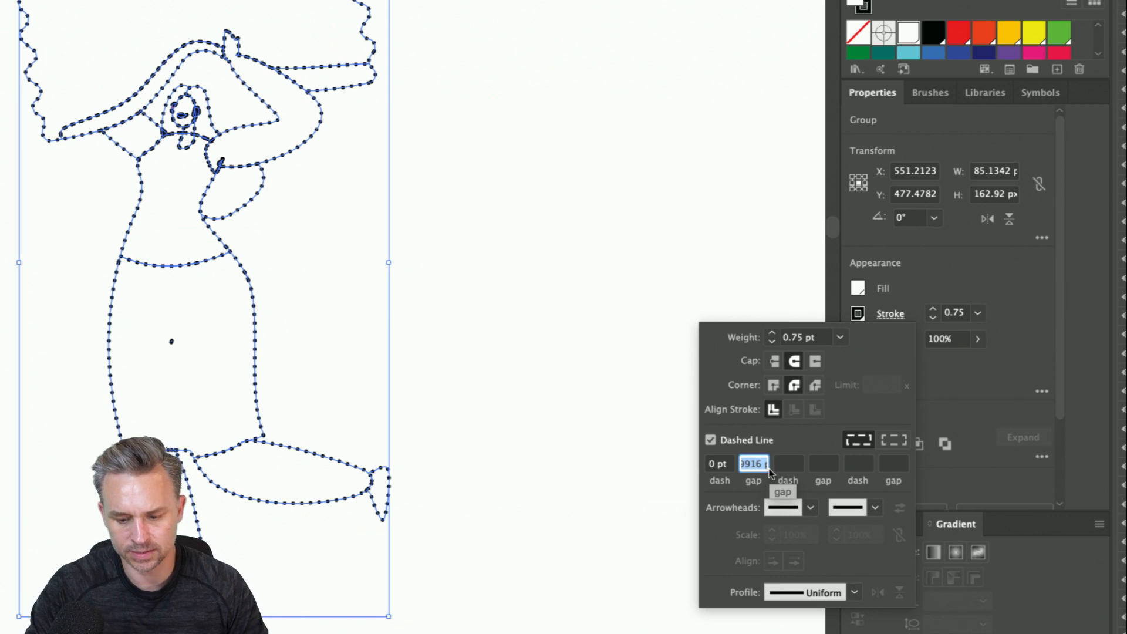
text(10)
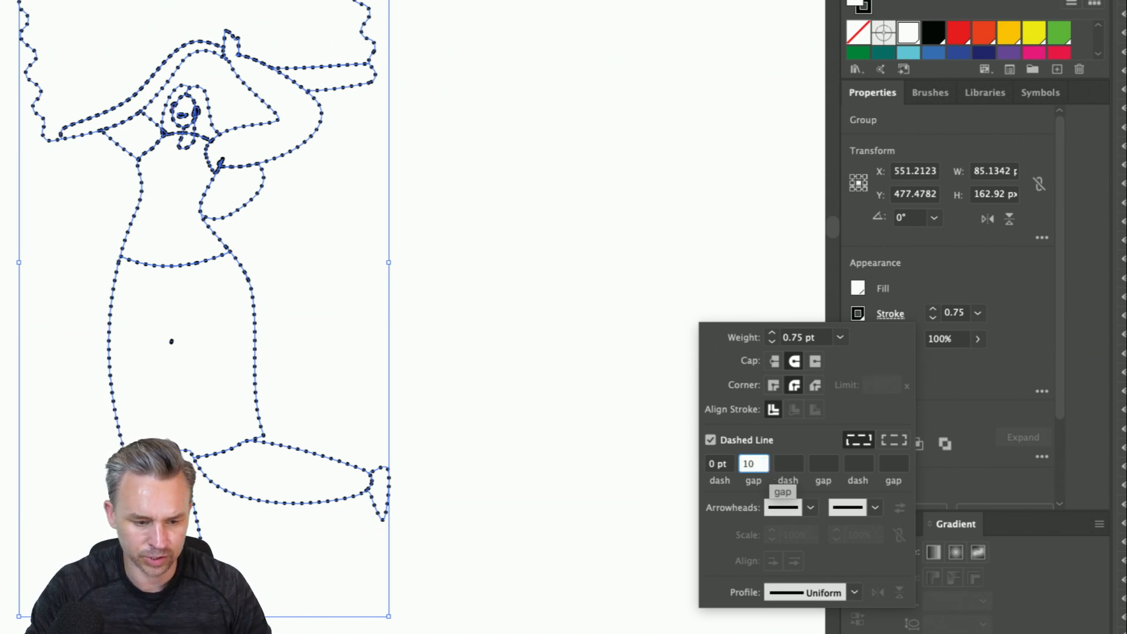
key(Tab)
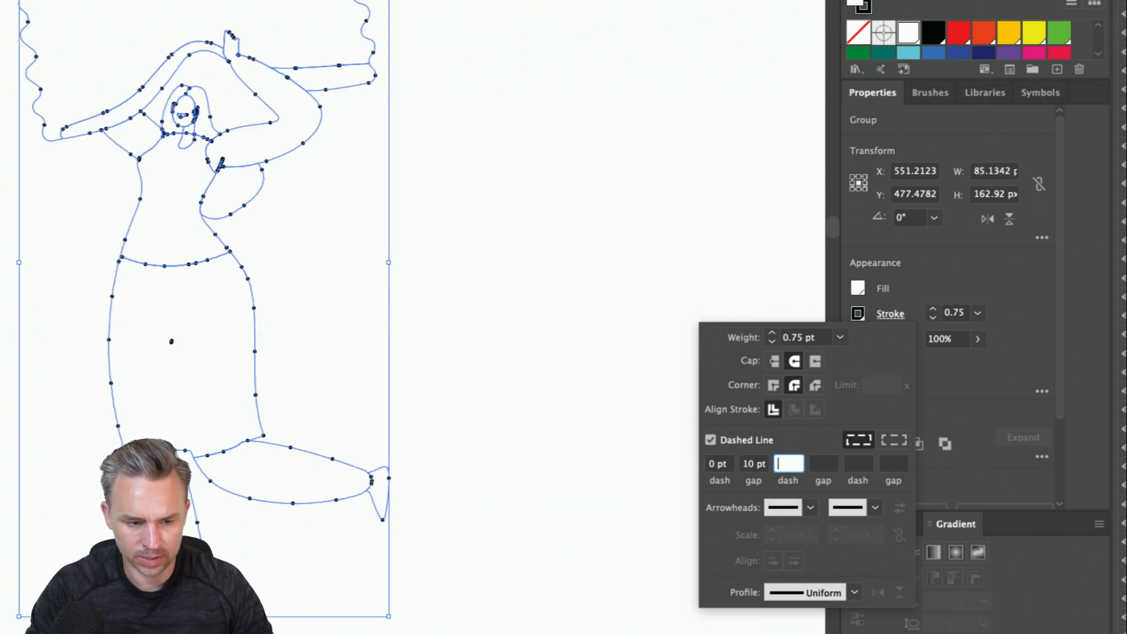
click(746, 465)
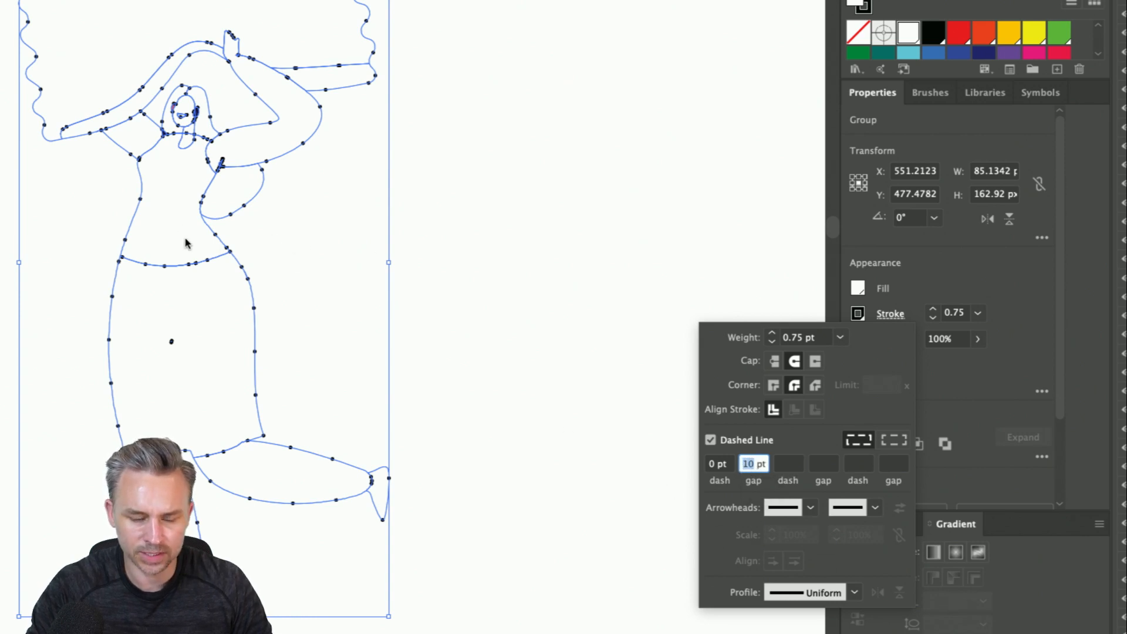
click(549, 232)
click(518, 265)
scroll(539, 249, up, 5)
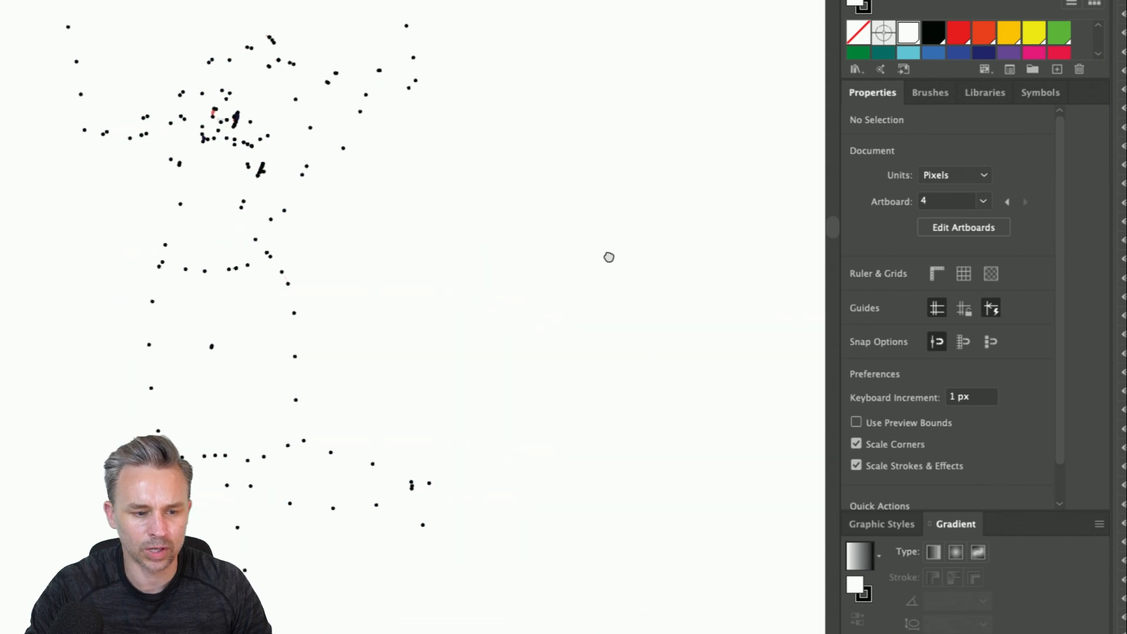
- Set the stroke weight of the dotted character to 2 pt and deselect it
key(Tab)
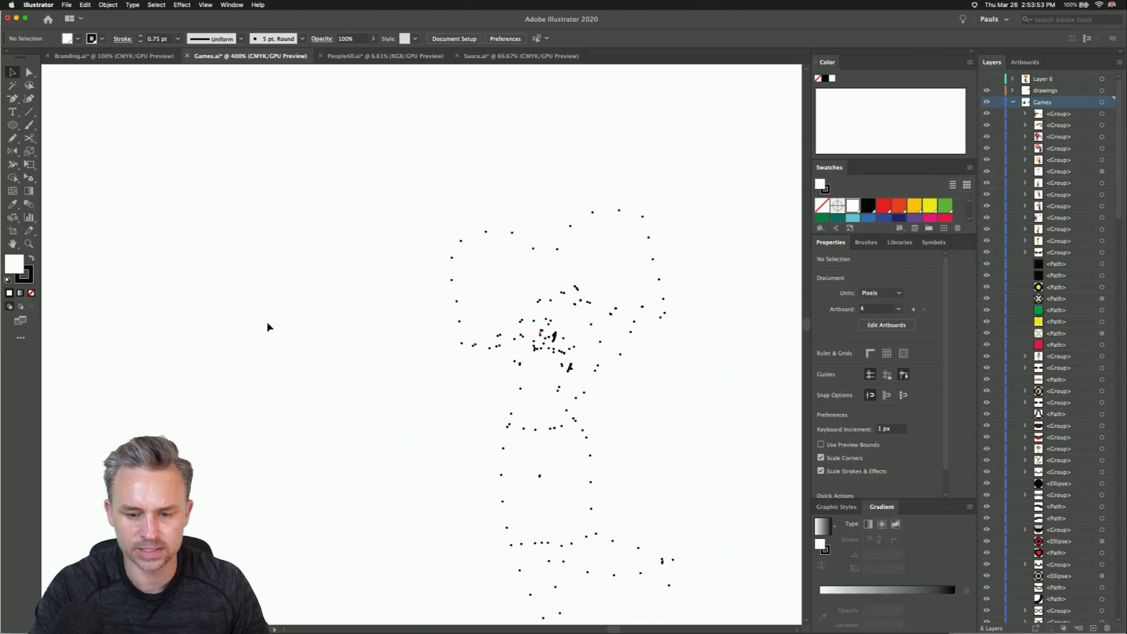
click(578, 225)
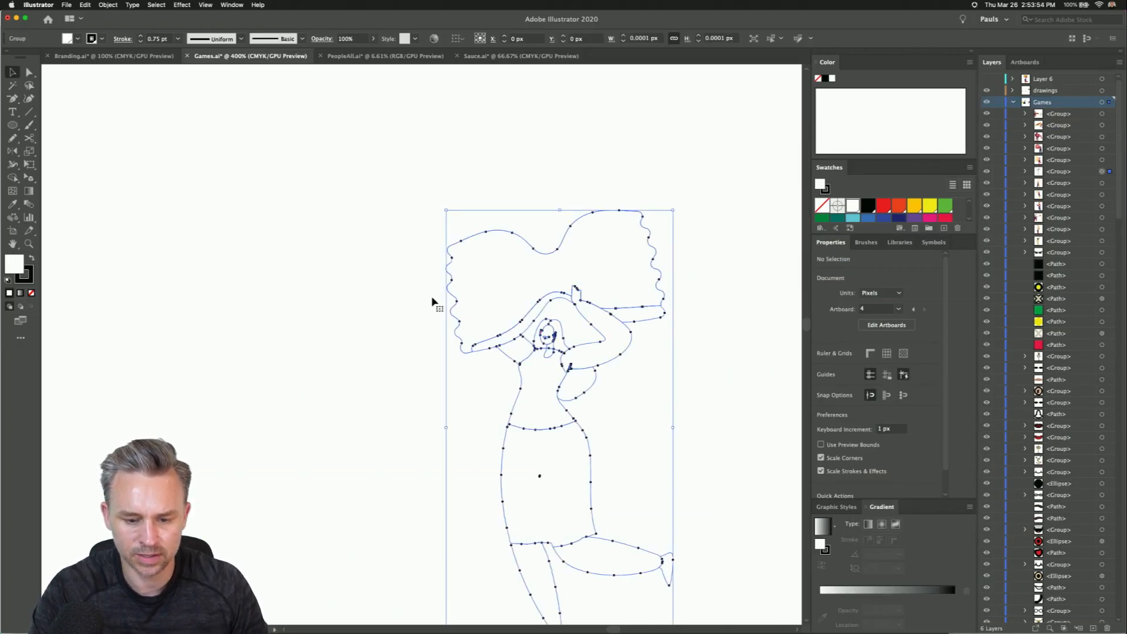
scroll(397, 408, down, 5)
scroll(397, 408, right, 5)
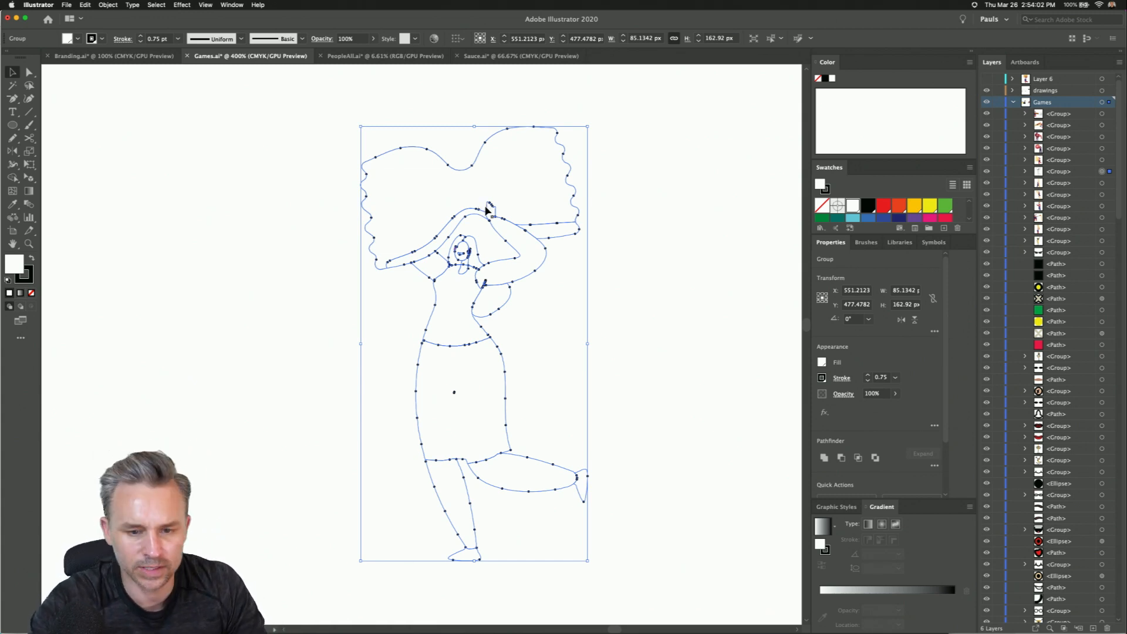
click(868, 376)
click(868, 376)
click(868, 380)
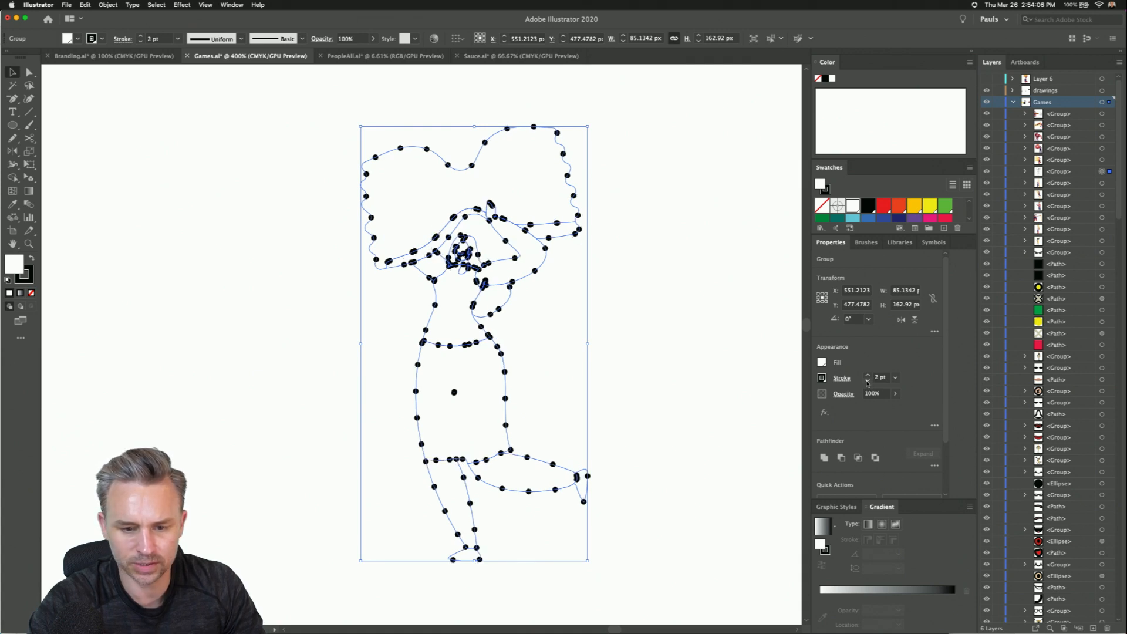
click(345, 238)
click(413, 252)
click(298, 184)
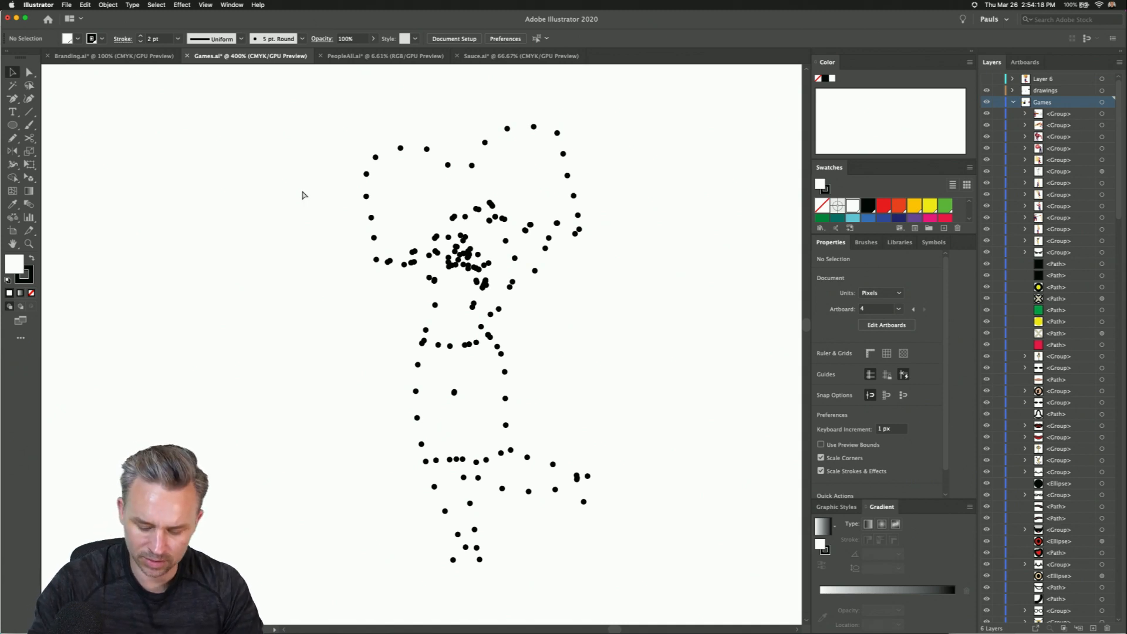
- Look over the game artboards and the list of game ideas in Games.ai
key(super+minus)
key(super+minus)
key(super+minus)
key(super+minus)
key(super+minus)
key(super+minus)
key(super+minus)
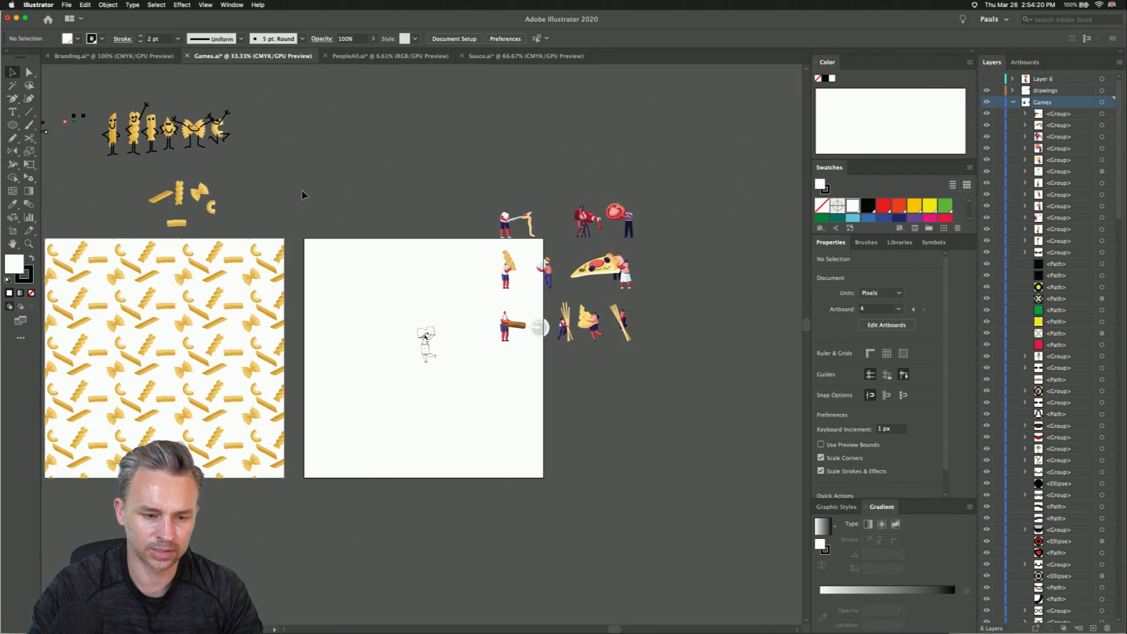
drag(139, 253, 747, 319)
drag(433, 299, 407, 301)
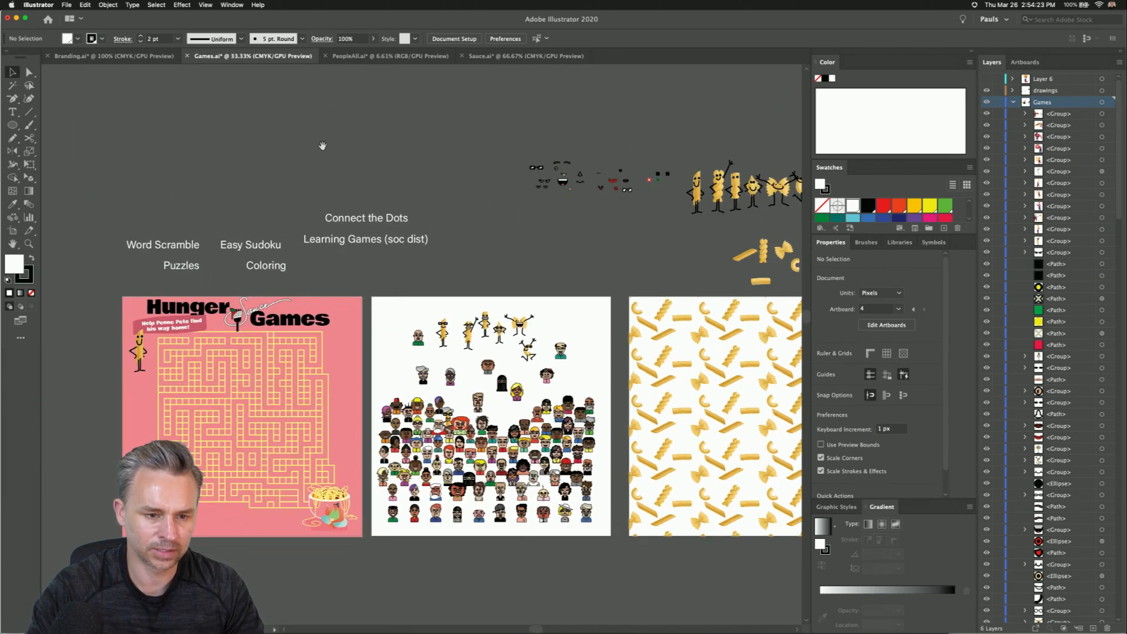
- Switch to the Sauce.ai document and recolor the green sample square below the logos with the teal swatch
click(487, 59)
scroll(642, 410, down, 5)
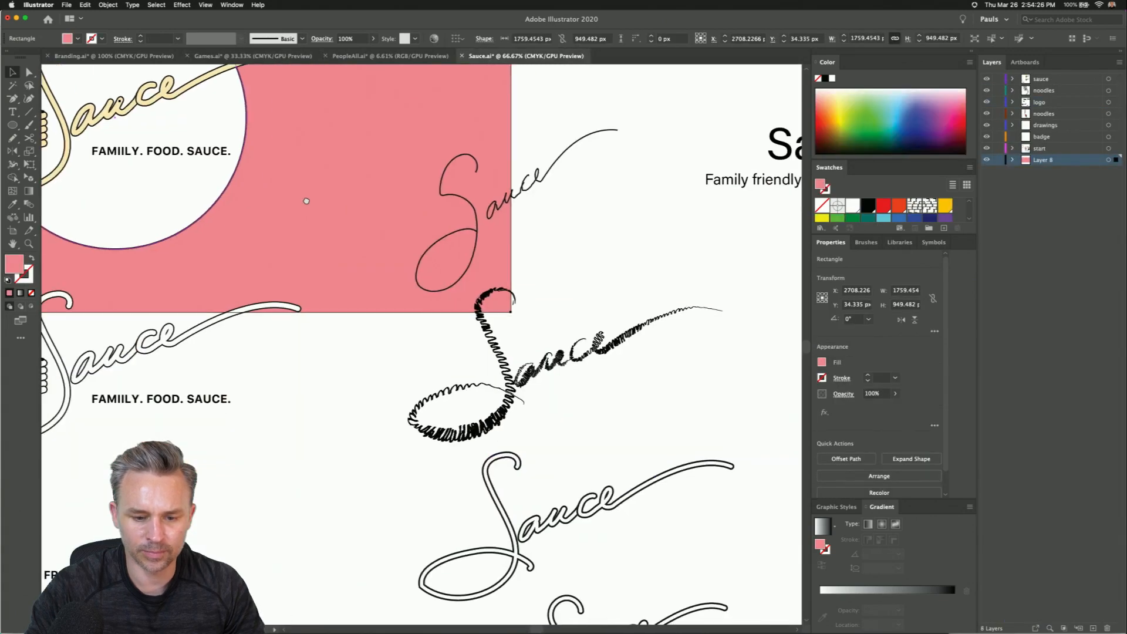
drag(280, 372, 531, 391)
click(404, 558)
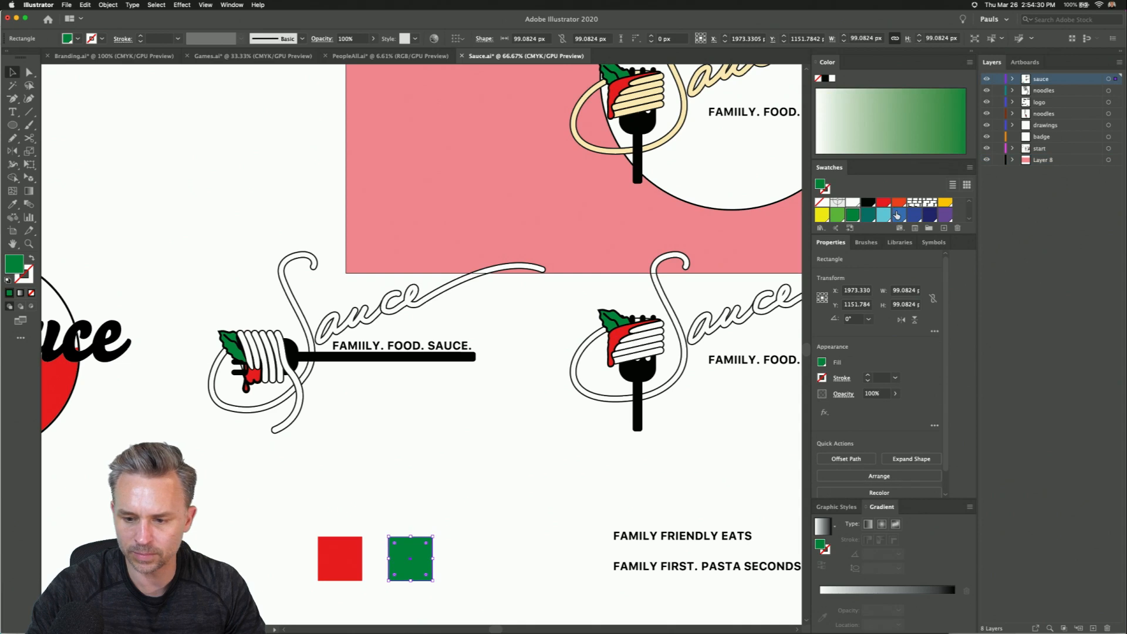
click(865, 217)
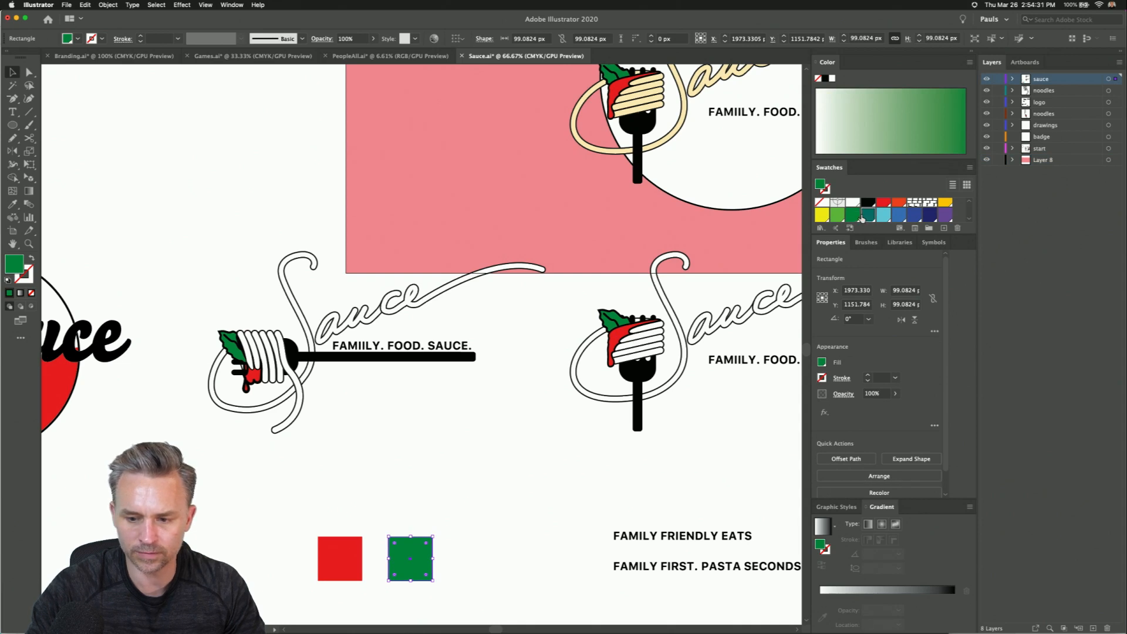
click(306, 498)
- Duplicate the teal square beside itself and fill the copy with the cream color sampled from the logo's noodle
drag(406, 568, 473, 568)
key(i)
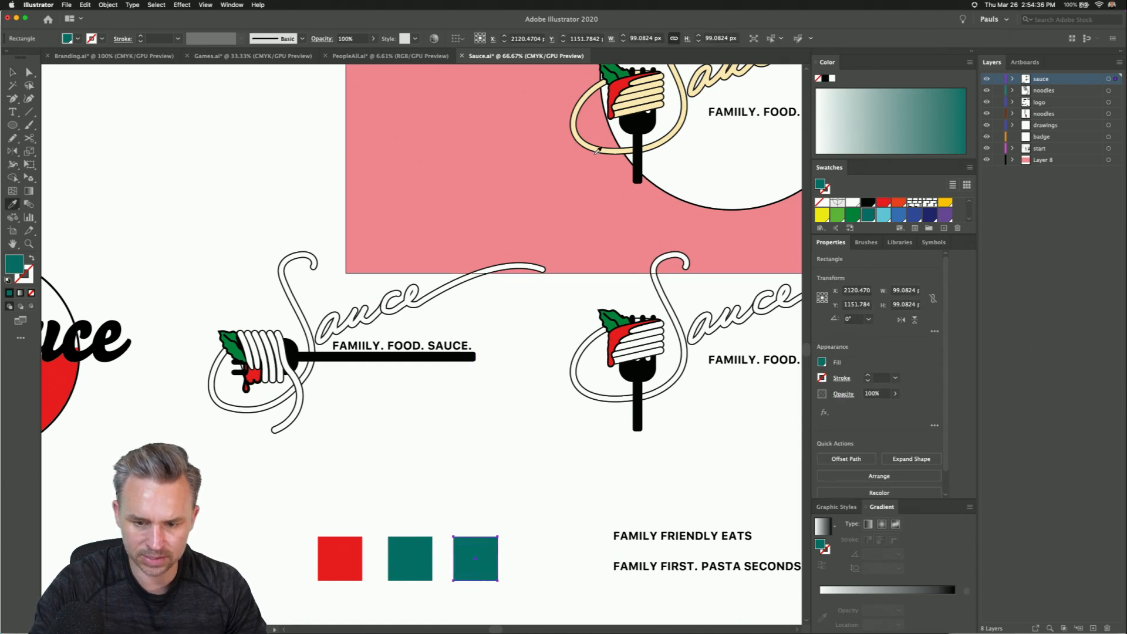
click(585, 145)
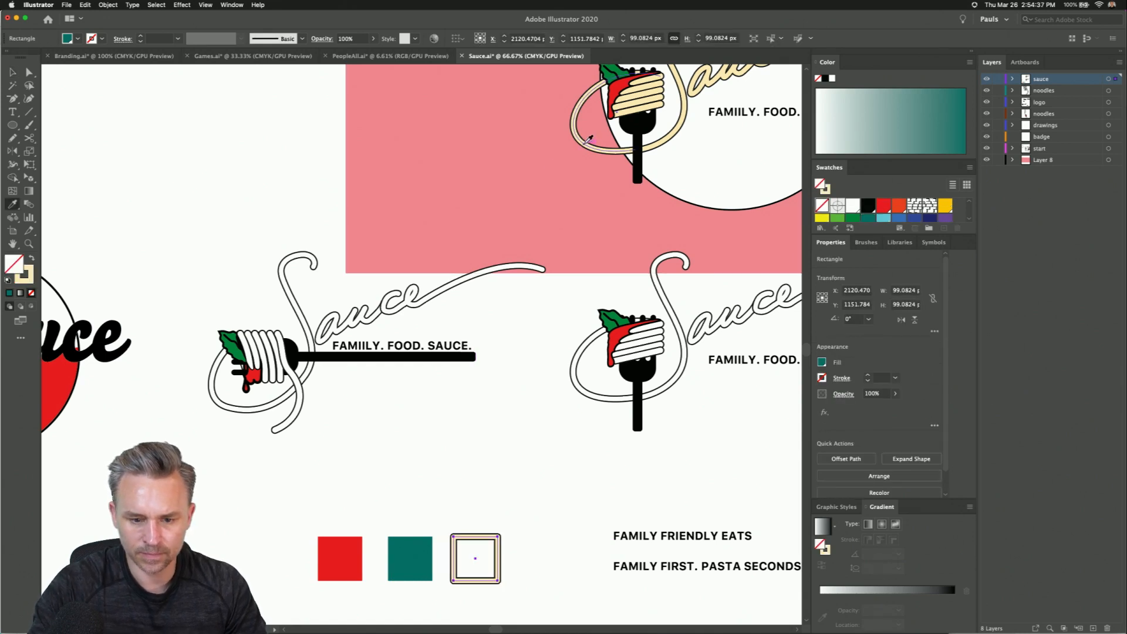
click(30, 259)
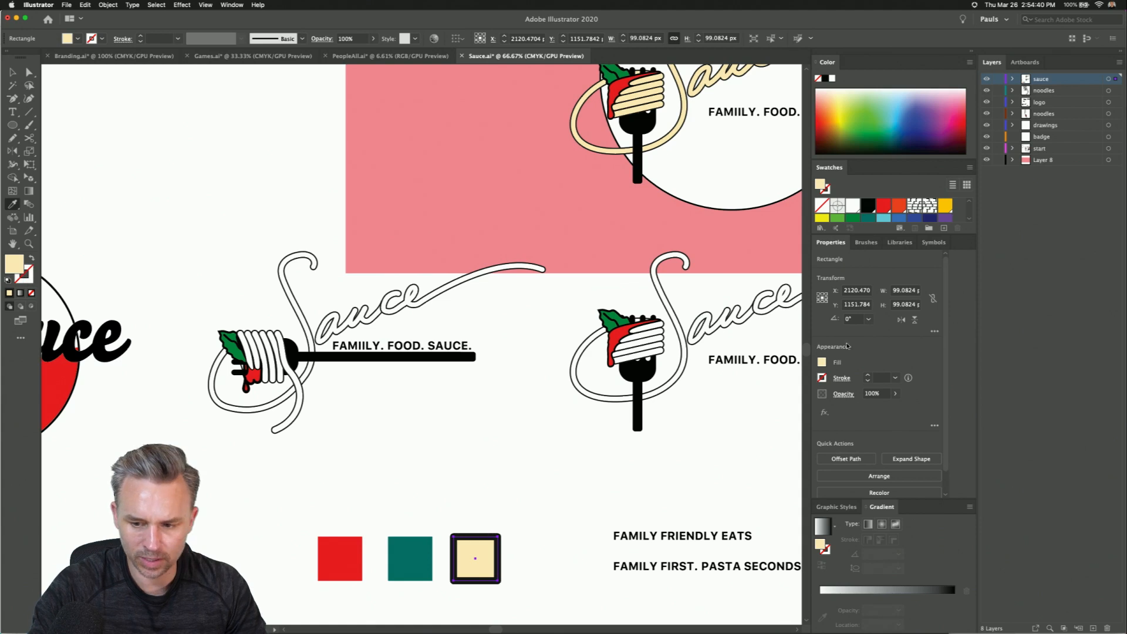
- Remove the extra 15 pt black stroke from the cream square's appearance and deselect the square
click(24, 278)
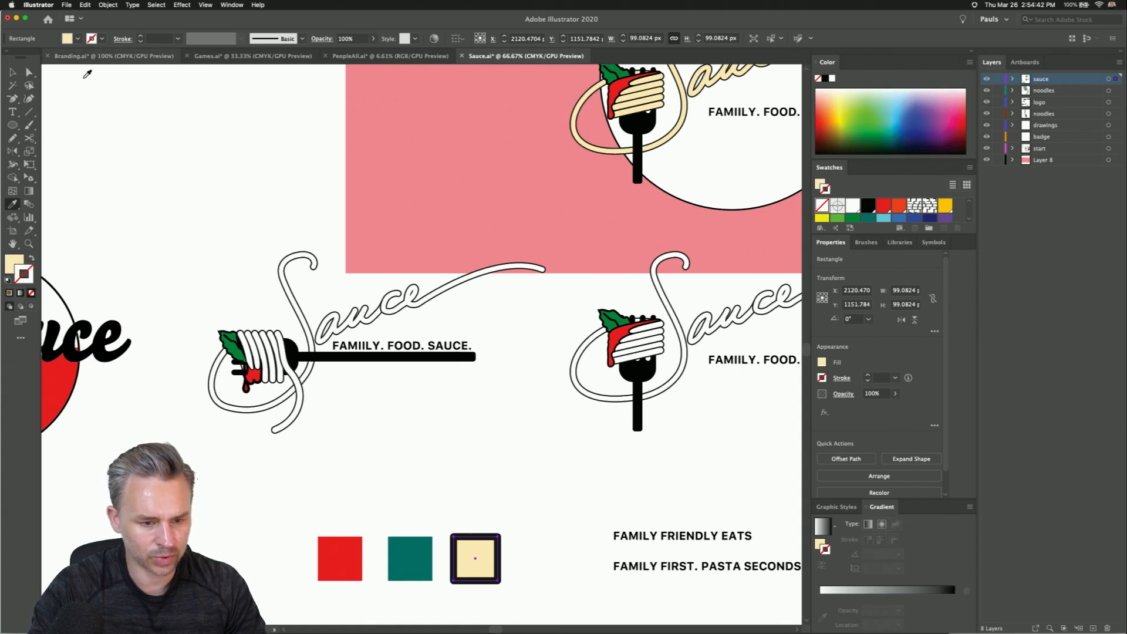
click(13, 73)
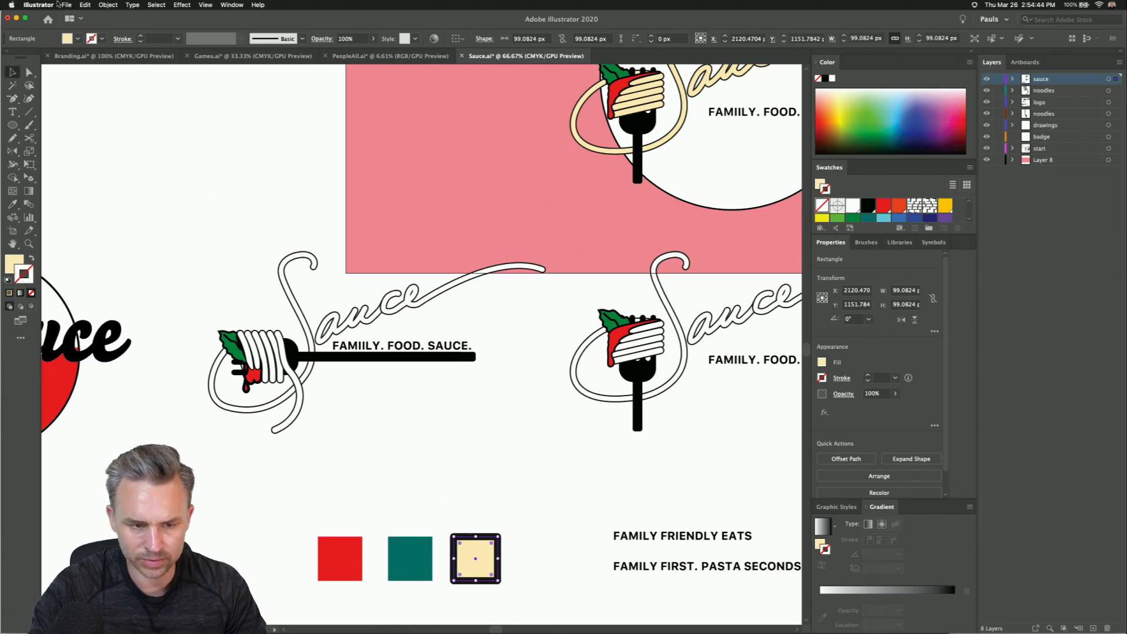
click(230, 5)
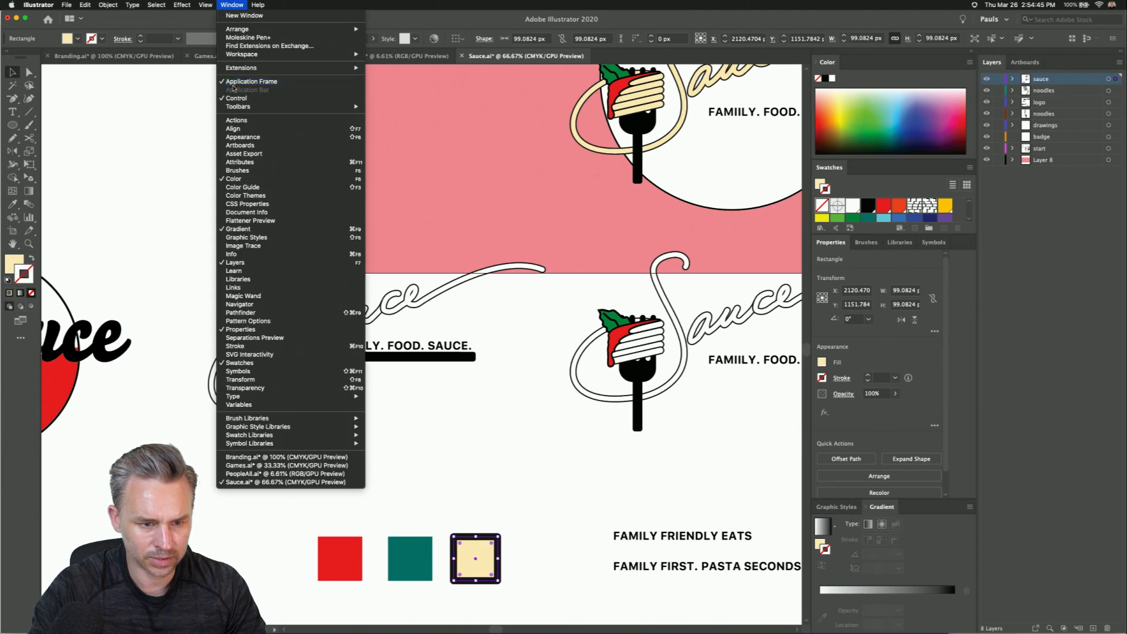
click(243, 137)
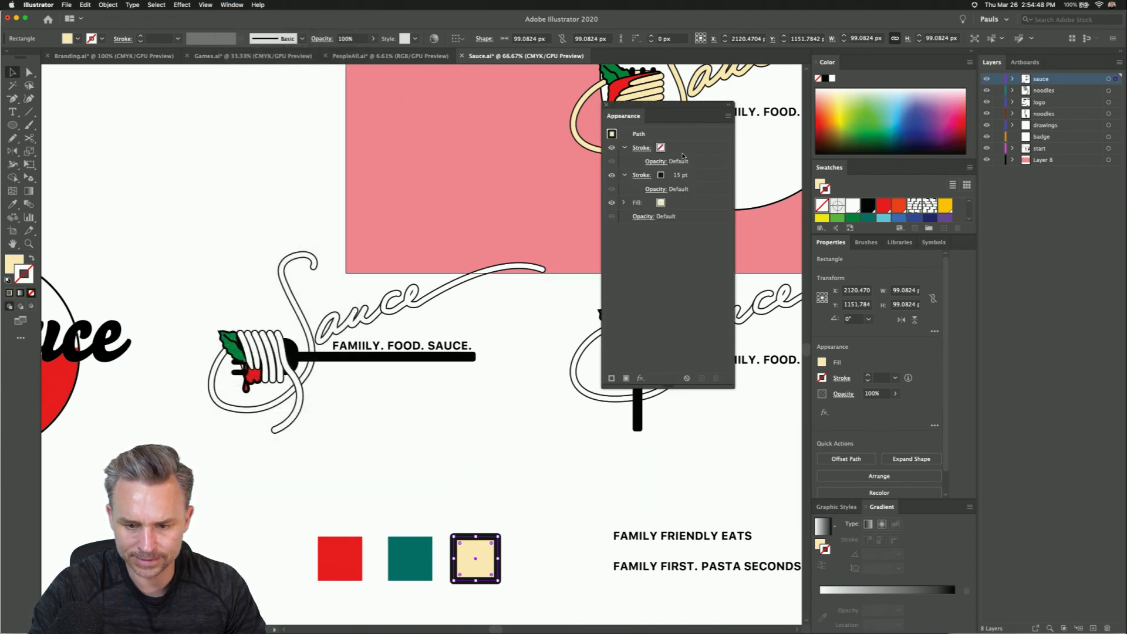
click(693, 176)
click(716, 379)
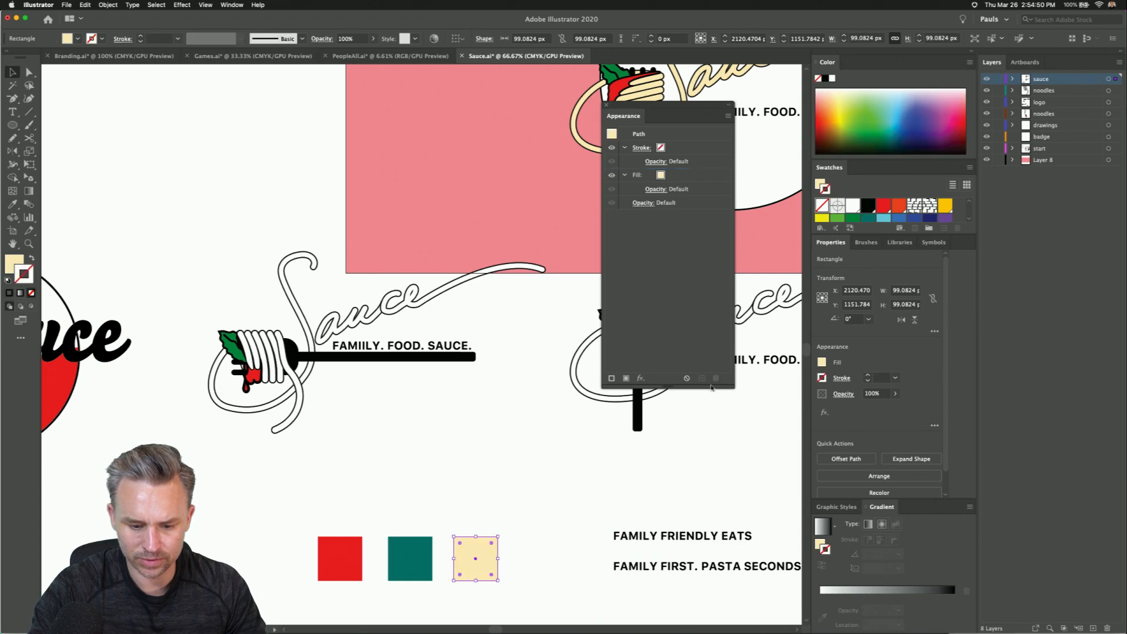
click(393, 527)
- Examine the red, teal and cream sample squares up close beside the logo above them
drag(295, 531, 314, 413)
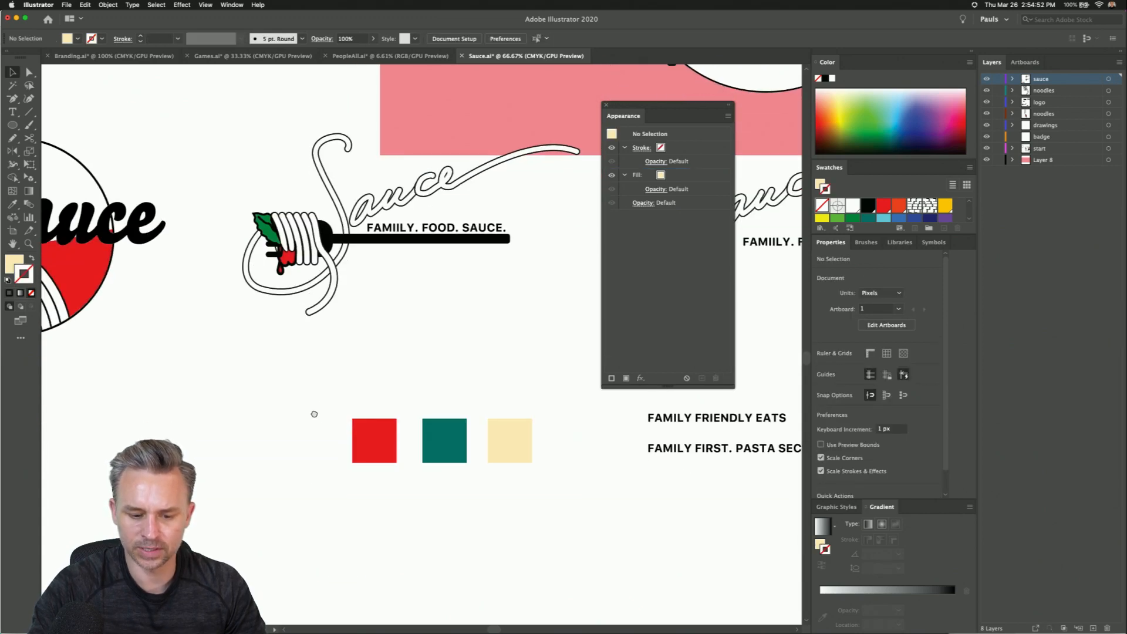
key(super+equal)
key(super+equal)
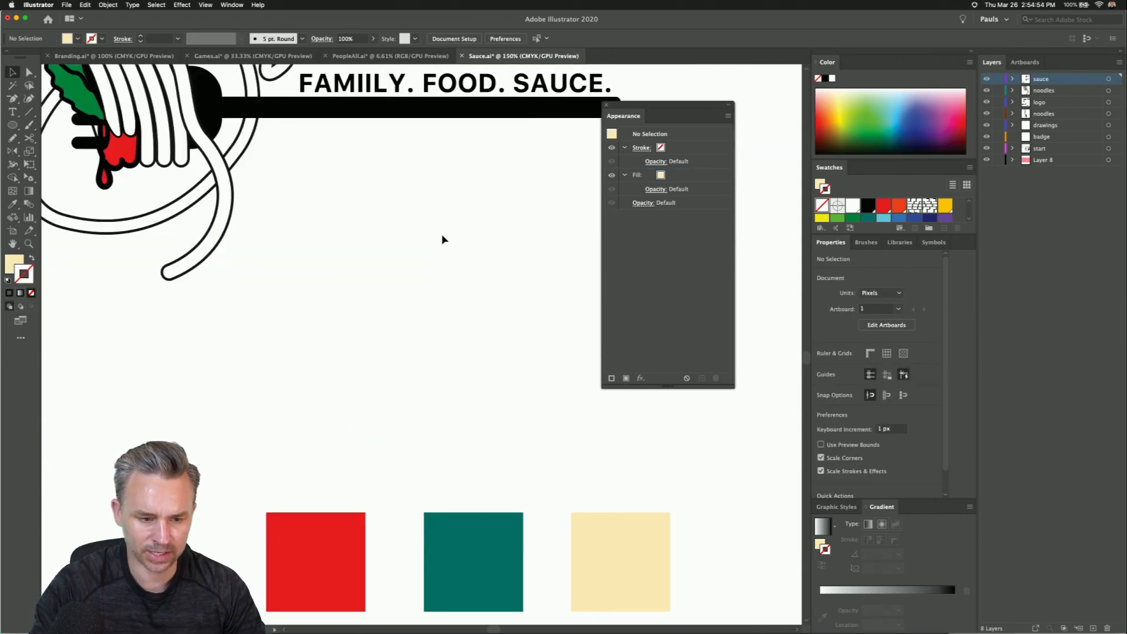
drag(332, 348, 411, 374)
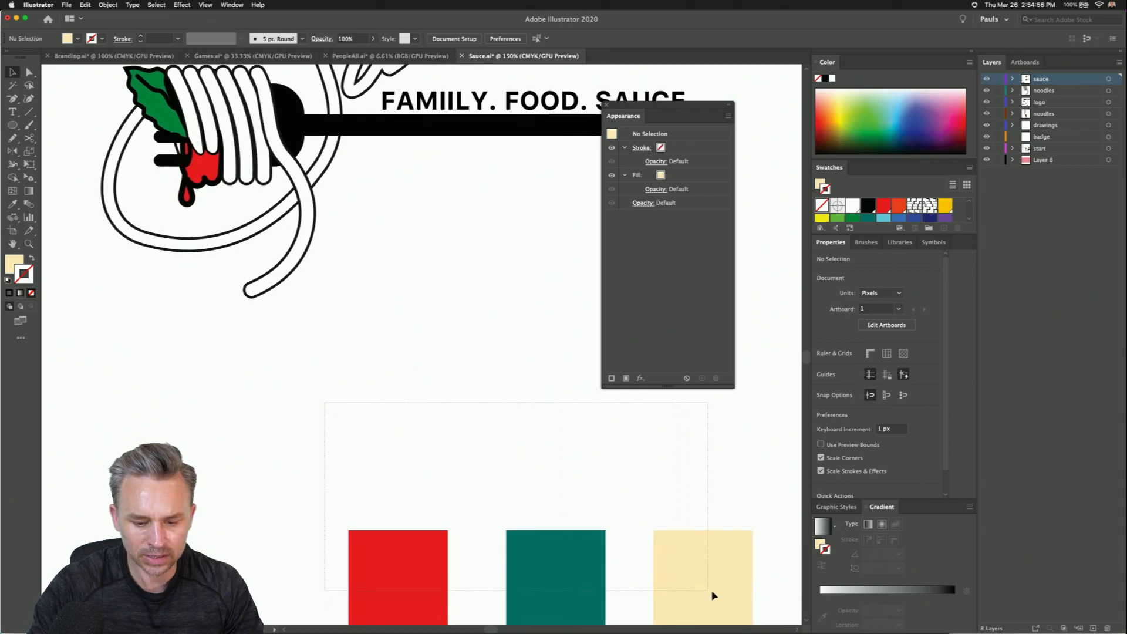
drag(674, 566, 583, 534)
click(176, 305)
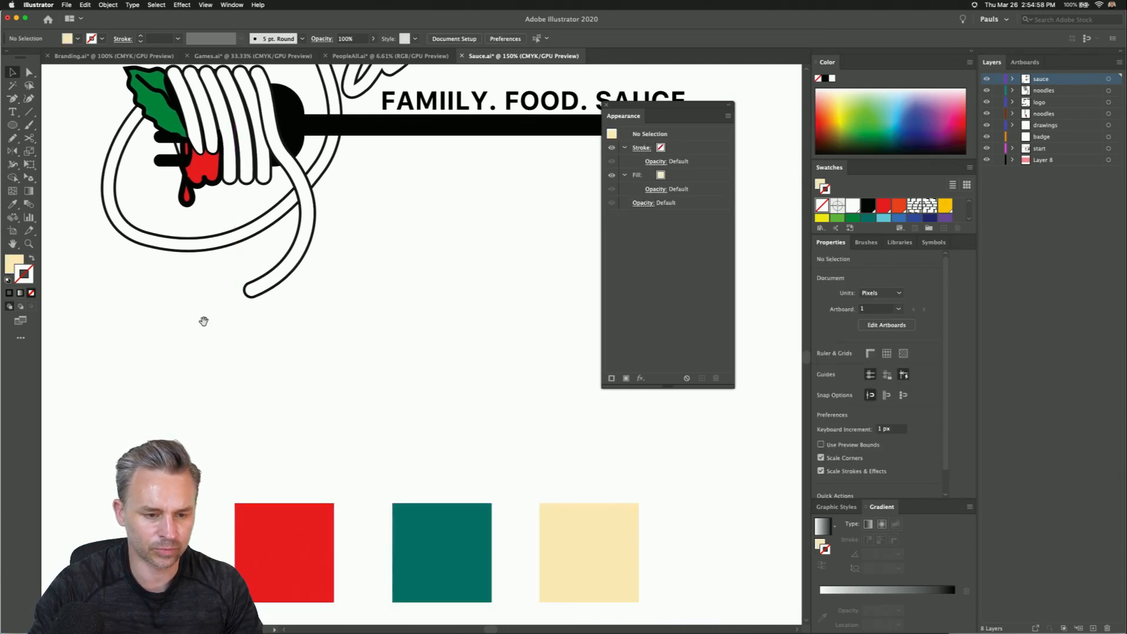
scroll(205, 334, up, 2)
scroll(205, 334, left, 2)
drag(629, 589, 486, 473)
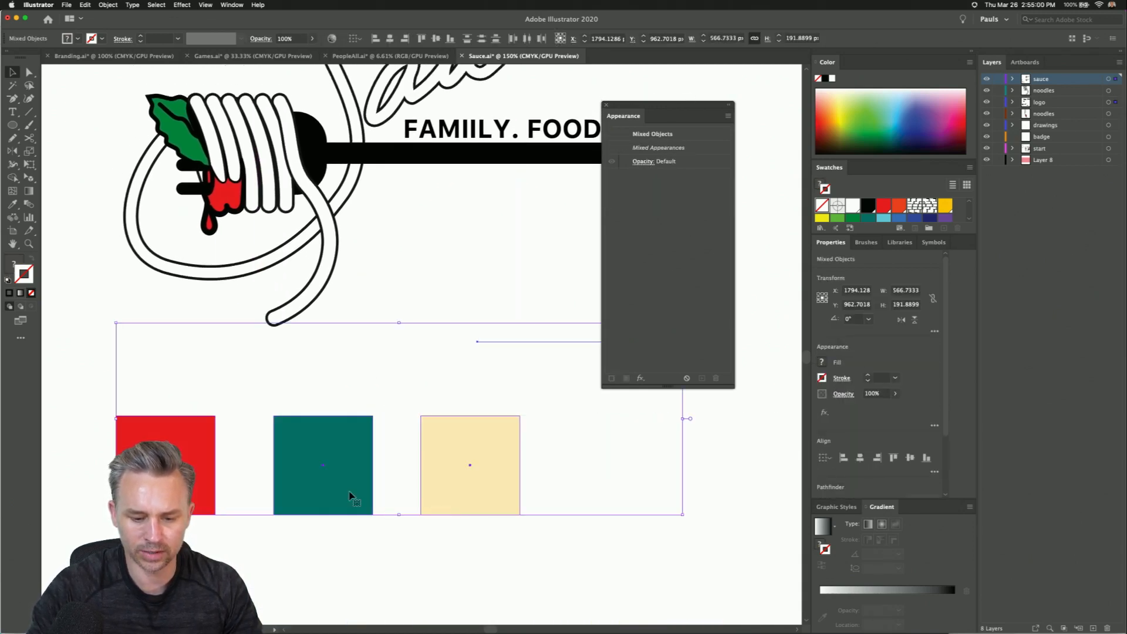
click(369, 523)
scroll(223, 299, up, 2)
scroll(223, 299, left, 2)
drag(224, 299, 257, 301)
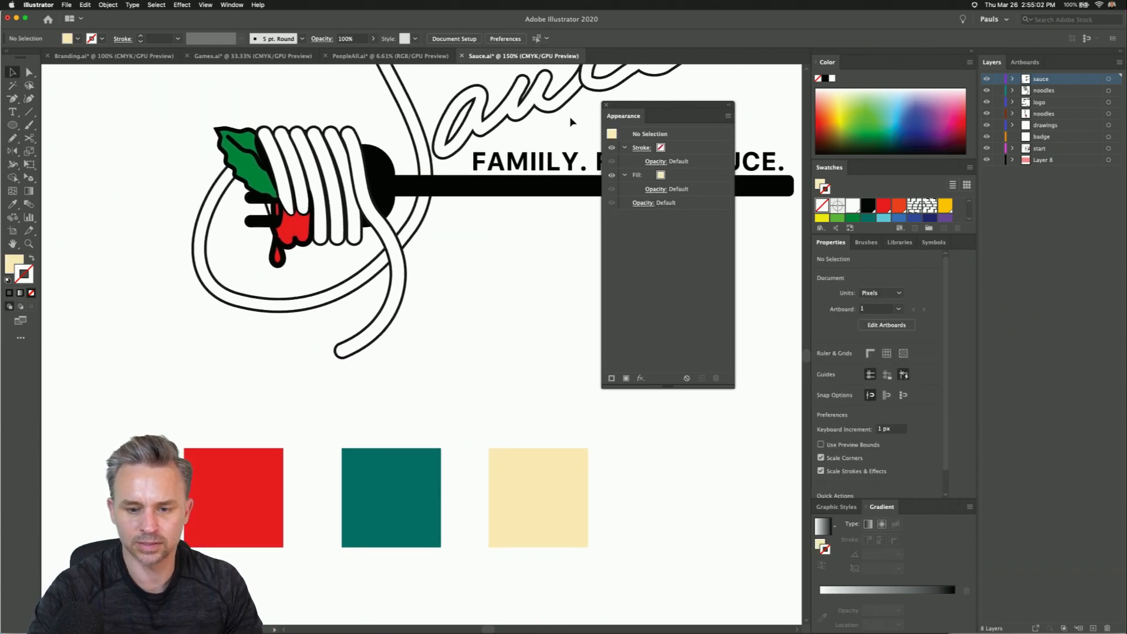
- Close the appearance settings and select the green leaf group on the horizontal fork logo
click(607, 106)
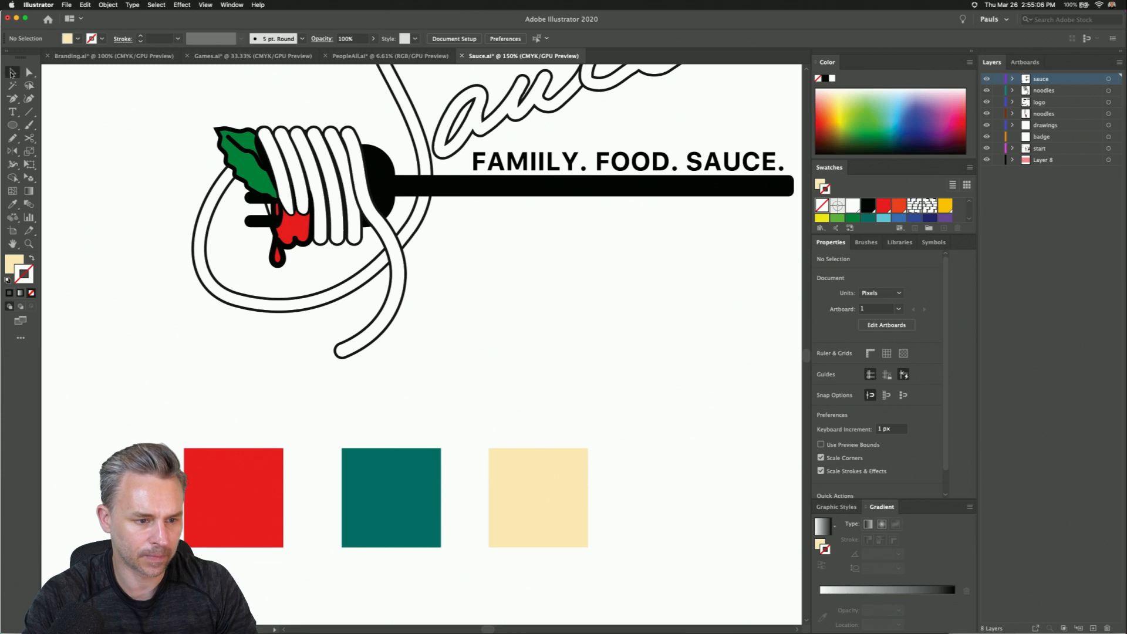
click(225, 162)
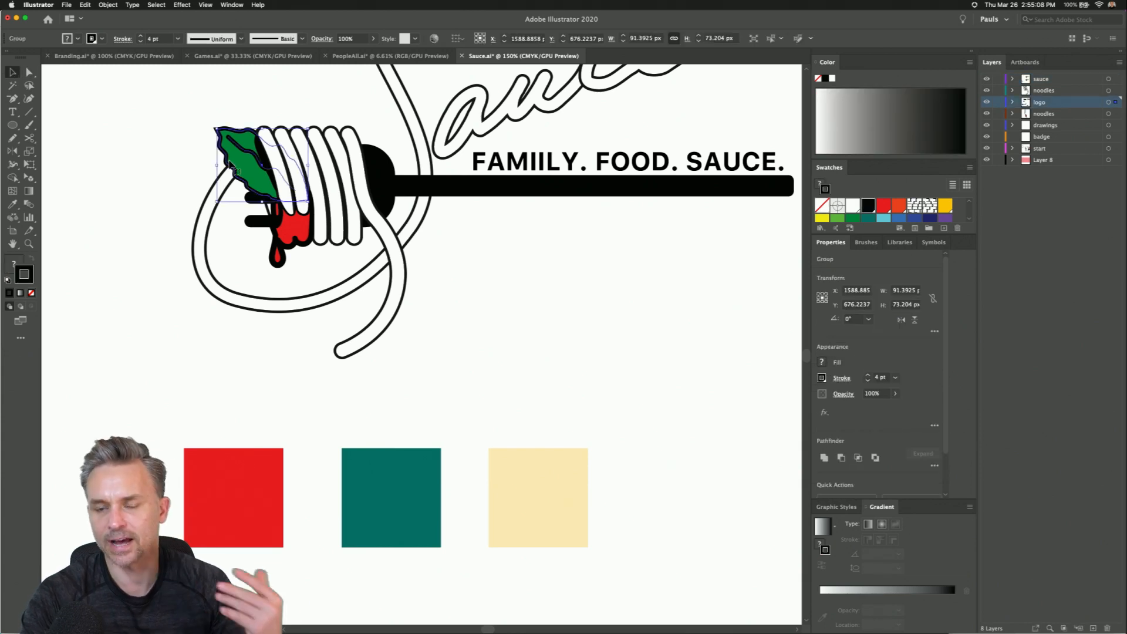